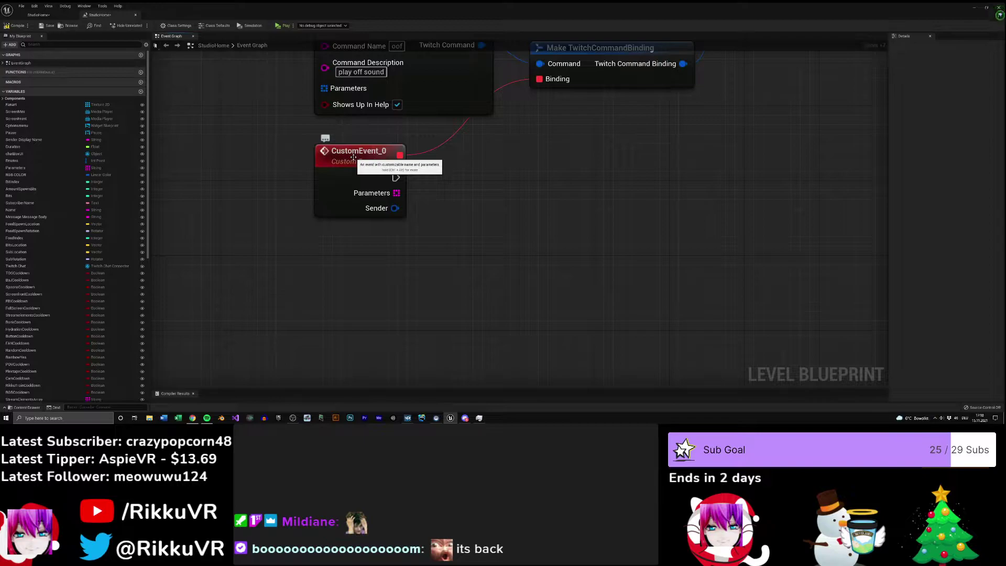
# - Rename the custom event bound to the oof Twitch command as "oof"
pyautogui.click(354, 157)
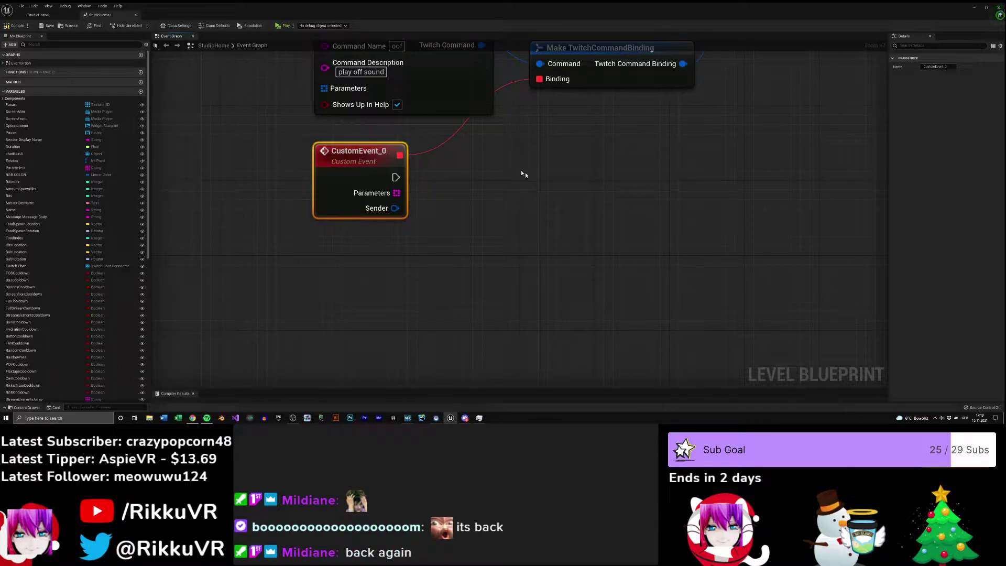
pyautogui.click(935, 418)
pyautogui.click(530, 220)
pyautogui.moveTo(530, 220); pyautogui.dragTo(541, 273, button='right')
pyautogui.click(372, 209)
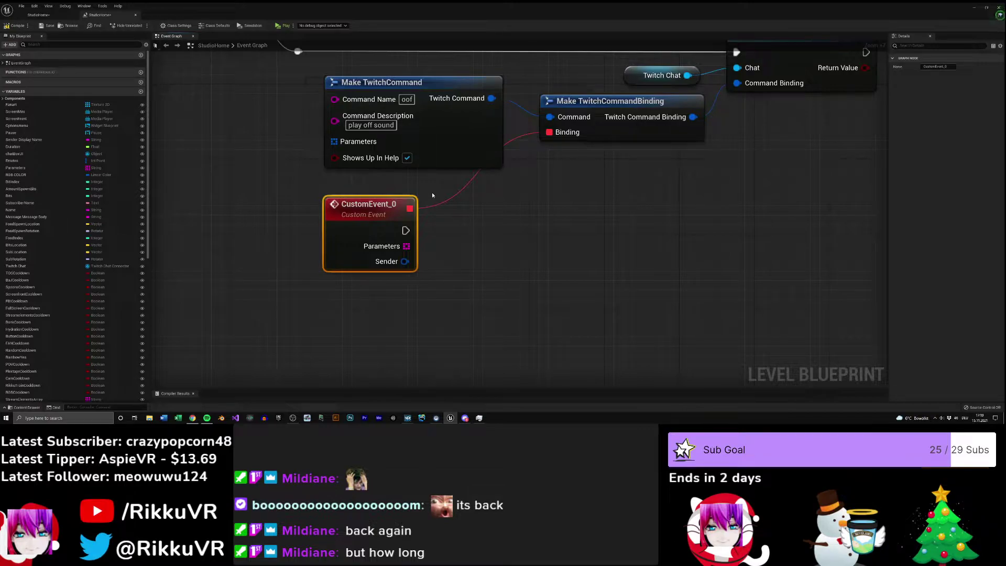
pyautogui.moveTo(433, 195); pyautogui.dragTo(520, 229, button='right')
pyautogui.moveTo(375, 246)
pyautogui.mouseDown()
pyautogui.moveTo(358, 235)
pyautogui.moveTo(376, 237)
pyautogui.mouseUp()
pyautogui.doubleClick(376, 234)
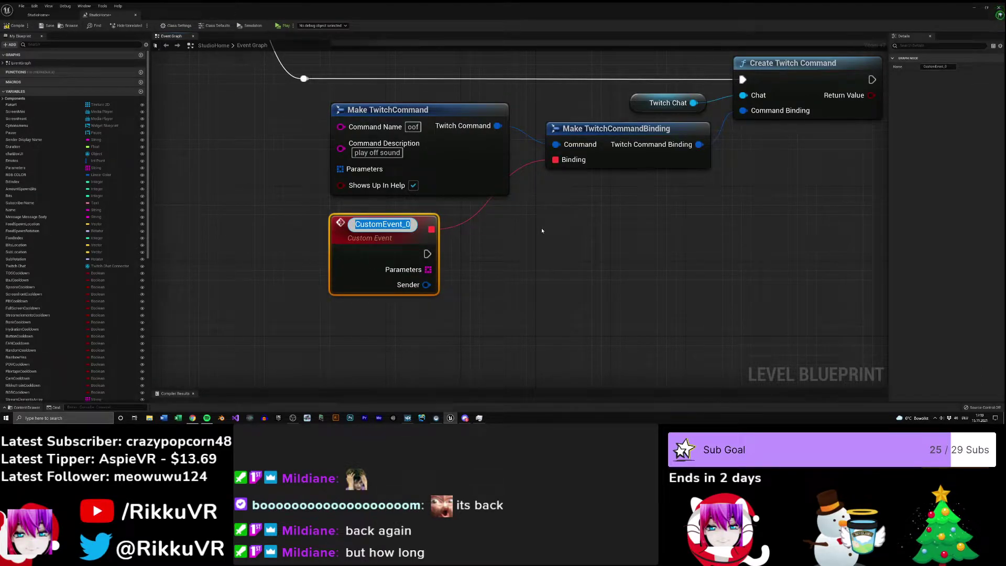
pyautogui.write('oof')
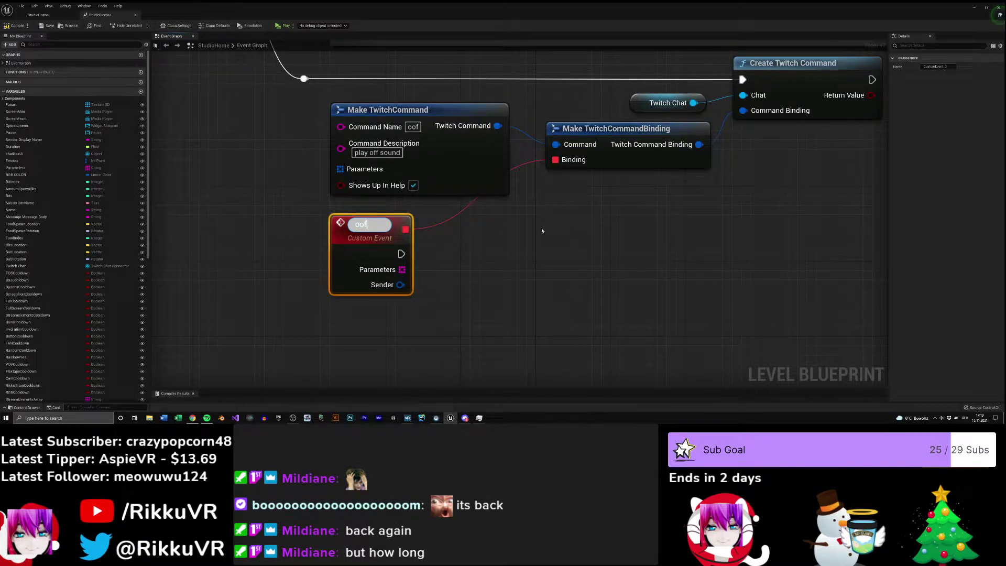
pyautogui.click(592, 285)
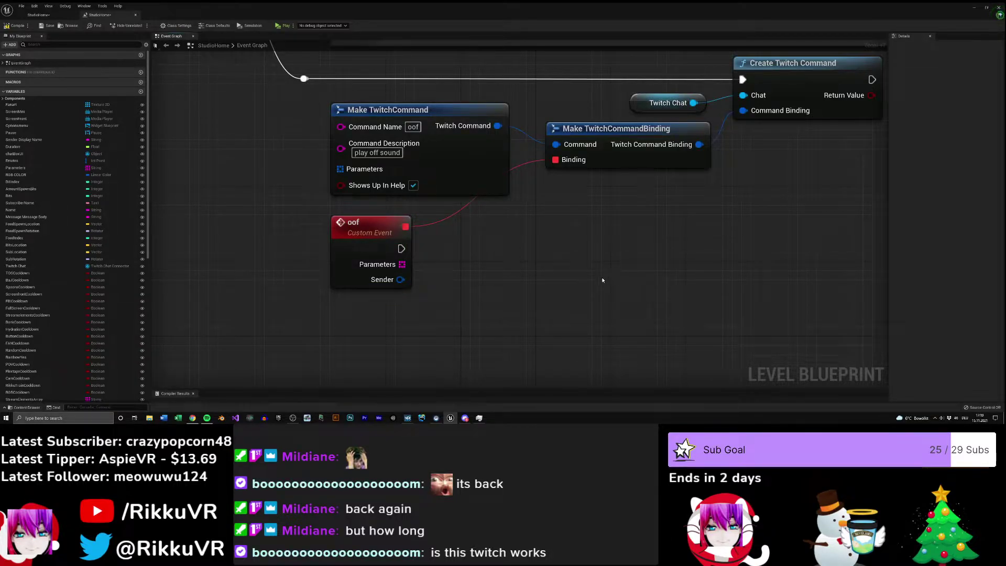
# - Examine the oof command nodes and how they connect to the Create Twitch Command node
pyautogui.moveTo(556, 228); pyautogui.dragTo(638, 313, button='right')
pyautogui.moveTo(545, 245); pyautogui.dragTo(348, 207, button='right')
pyautogui.moveTo(363, 99); pyautogui.dragTo(623, 256)
pyautogui.click(537, 288)
pyautogui.moveTo(255, 280); pyautogui.dragTo(318, 271, button='right')
pyautogui.click(391, 218)
pyautogui.moveTo(273, 89); pyautogui.dragTo(715, 182)
pyautogui.click(619, 259)
# - Trace the event graph back from the Twitch command nodes through the login section to Event BeginPlay in the Graphics Settings comment
pyautogui.moveTo(239, 131); pyautogui.dragTo(618, 351, button='right')
pyautogui.scroll(-3, 249, 136)
pyautogui.moveTo(529, 113); pyautogui.dragTo(497, 361, button='right')
pyautogui.moveTo(509, 182); pyautogui.dragTo(540, 359, button='right')
pyautogui.moveTo(497, 125); pyautogui.dragTo(507, 362, button='right')
pyautogui.moveTo(506, 160); pyautogui.dragTo(548, 359, button='right')
pyautogui.moveTo(545, 133); pyautogui.dragTo(525, 347, button='right')
pyautogui.moveTo(509, 126); pyautogui.dragTo(553, 360, button='right')
pyautogui.moveTo(470, 124); pyautogui.dragTo(537, 359, button='right')
pyautogui.moveTo(473, 166); pyautogui.dragTo(468, 198, button='right')
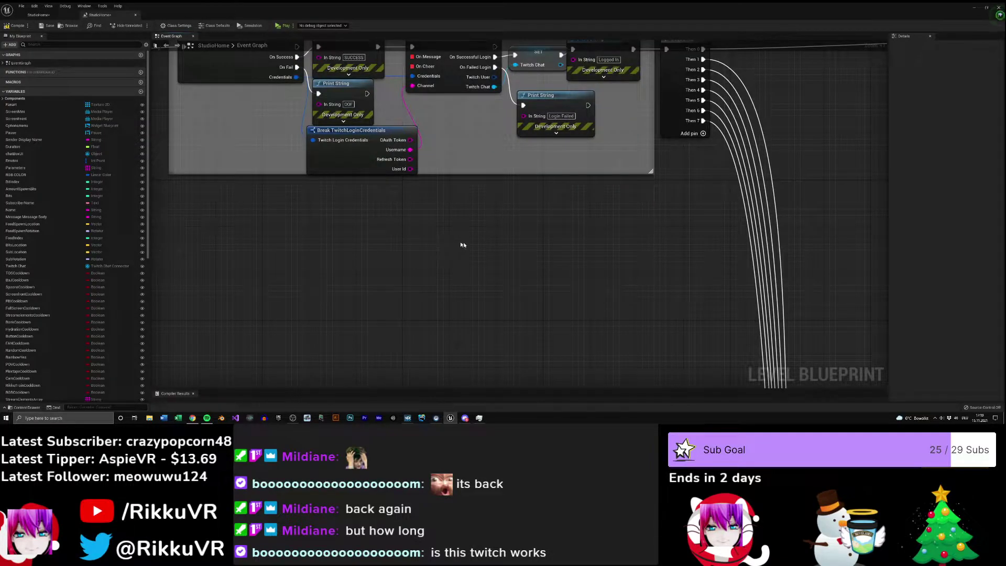
pyautogui.moveTo(348, 241); pyautogui.dragTo(550, 309, button='right')
pyautogui.moveTo(424, 255)
pyautogui.mouseDown(button='right')
pyautogui.moveTo(593, 293)
pyautogui.moveTo(676, 283)
pyautogui.mouseUp(button='right')
pyautogui.moveTo(503, 293); pyautogui.dragTo(701, 310, button='right')
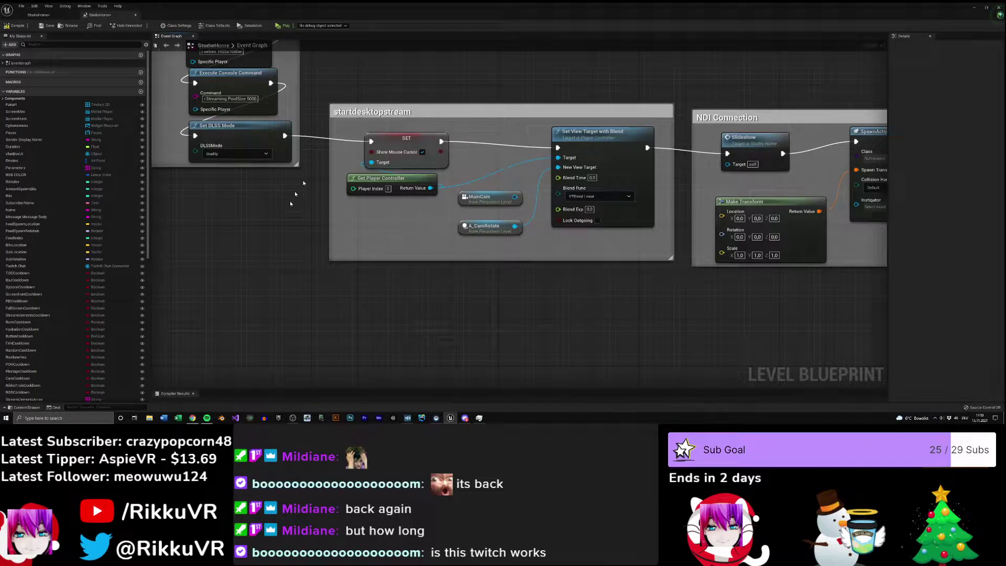
pyautogui.moveTo(325, 78); pyautogui.dragTo(562, 162, button='right')
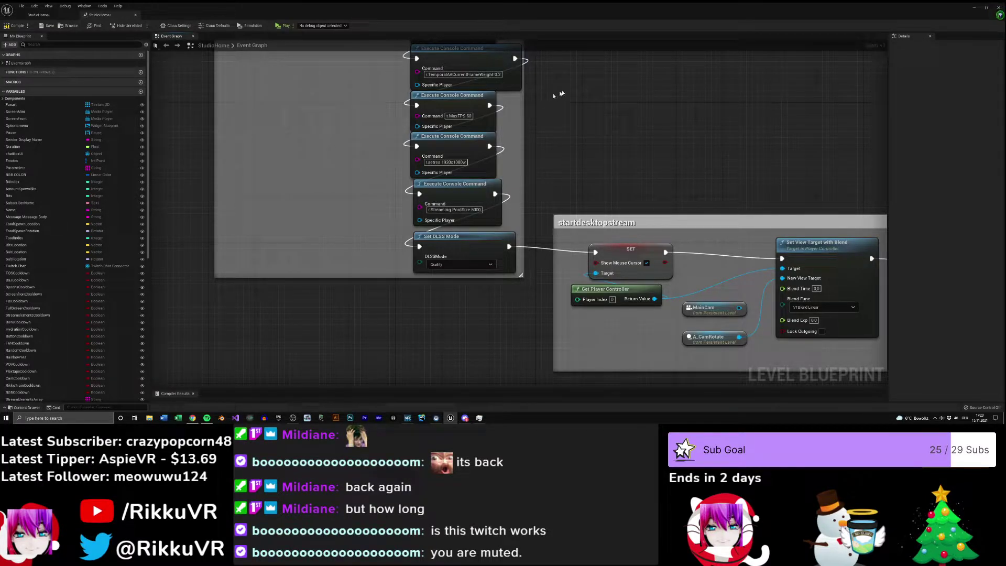
pyautogui.moveTo(593, 120); pyautogui.dragTo(595, 180, button='right')
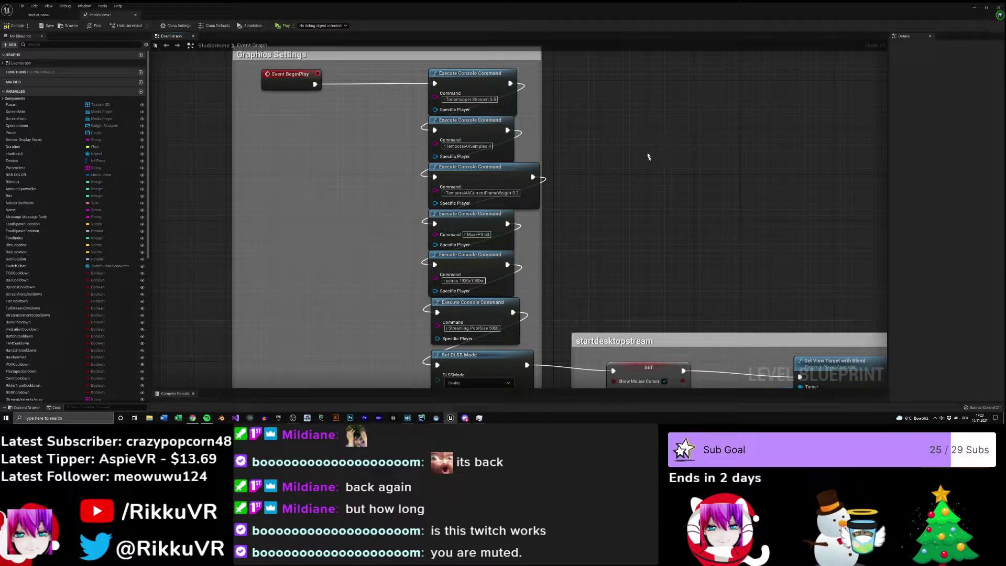
pyautogui.moveTo(656, 166); pyautogui.dragTo(705, 215, button='right')
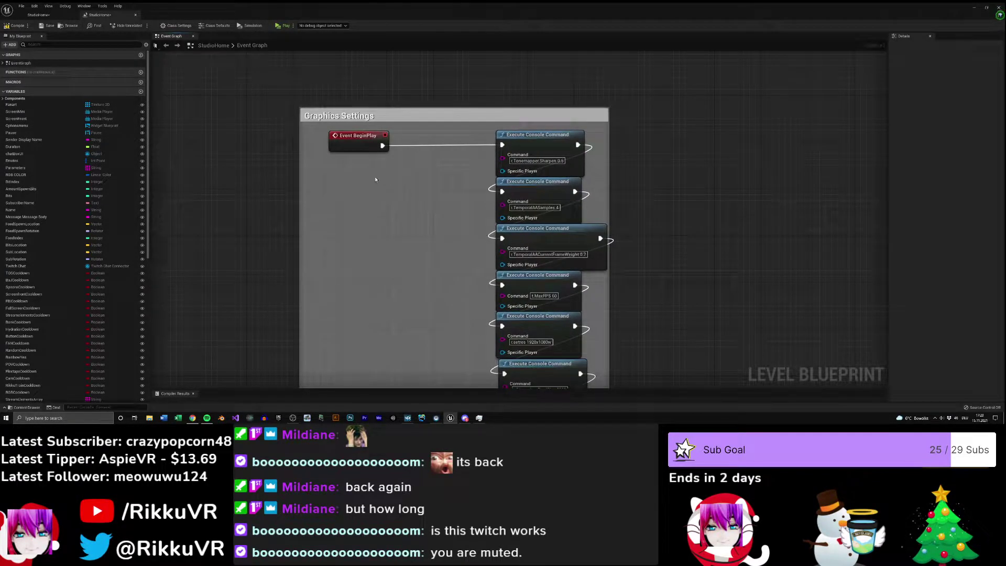
# - Shift Event BeginPlay slightly left in the Graphics Settings comment and nudge the Tonemapper Sharpen console command node
pyautogui.scroll(4, 369, 175)
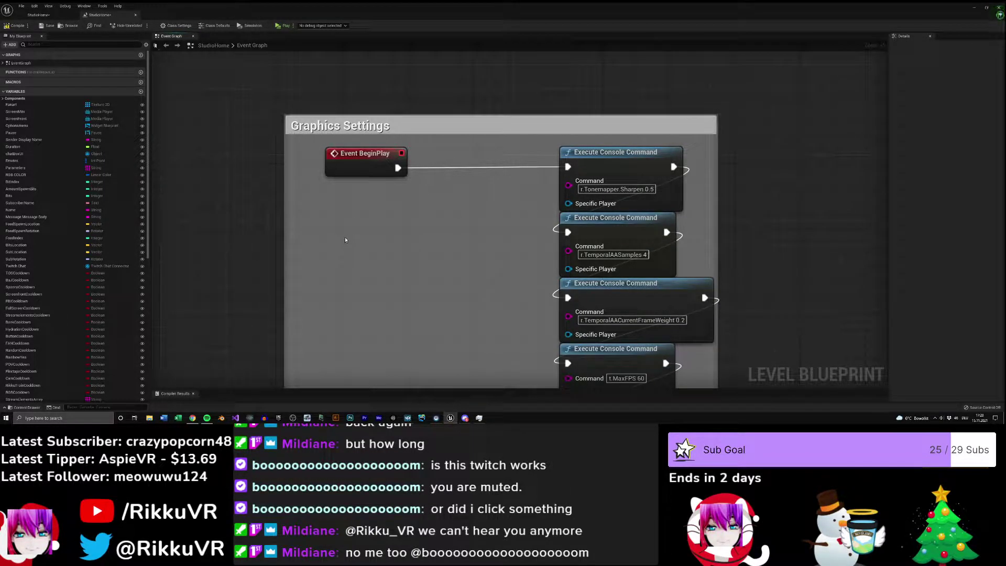
pyautogui.moveTo(393, 274); pyautogui.dragTo(388, 199, button='right')
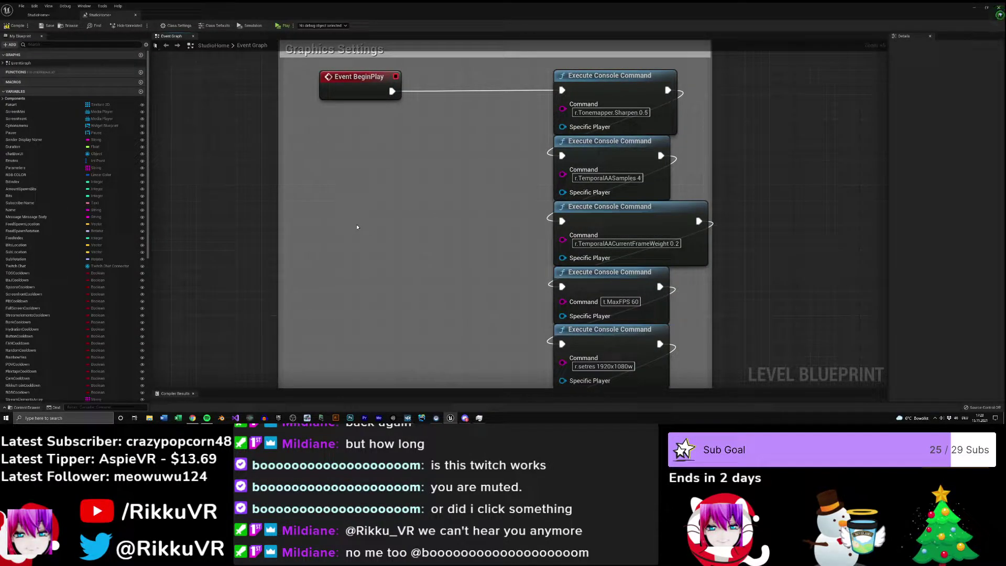
pyautogui.scroll(-1, 356, 227)
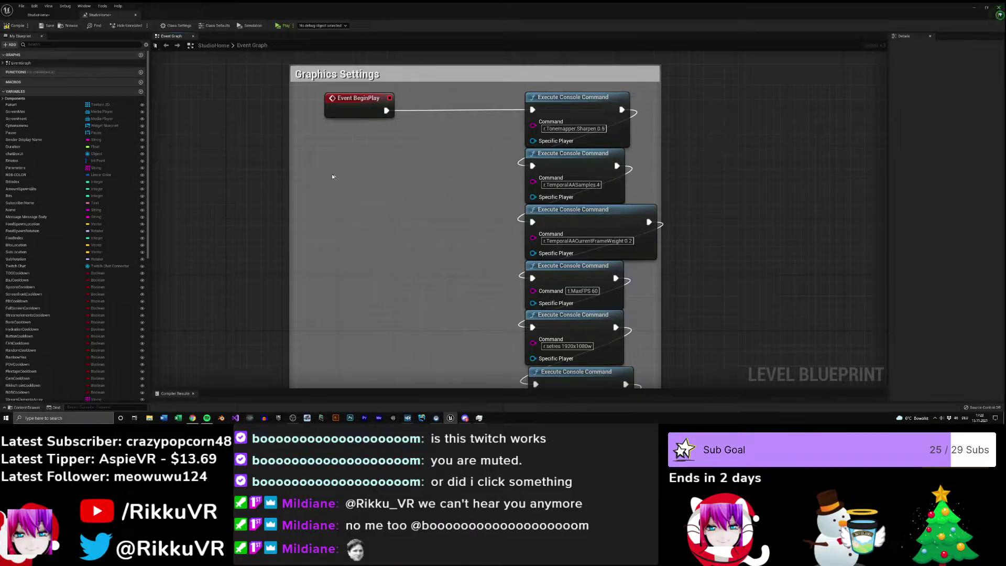
pyautogui.moveTo(312, 144); pyautogui.dragTo(332, 198, button='right')
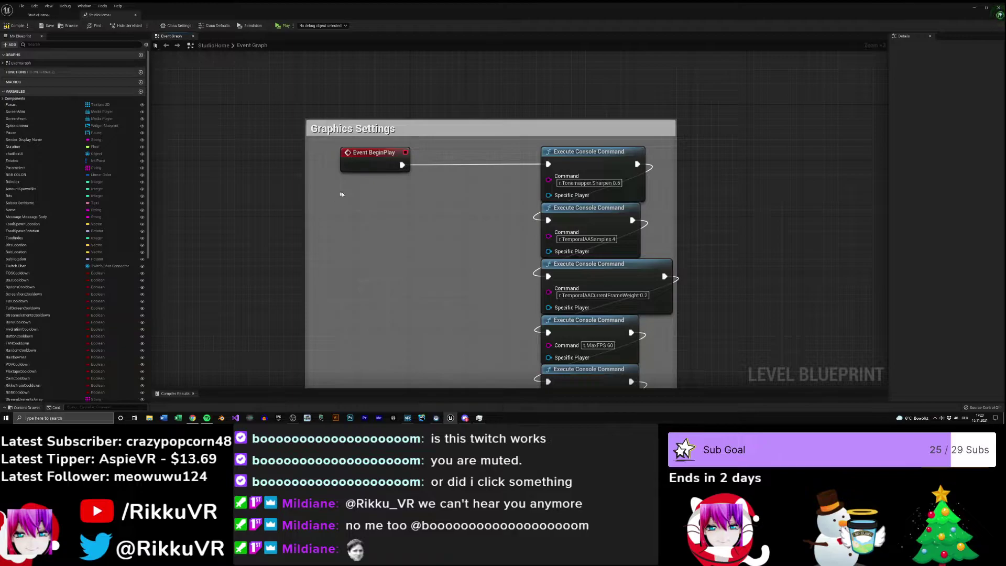
pyautogui.scroll(2, 339, 168)
pyautogui.moveTo(338, 130); pyautogui.dragTo(347, 170, button='right')
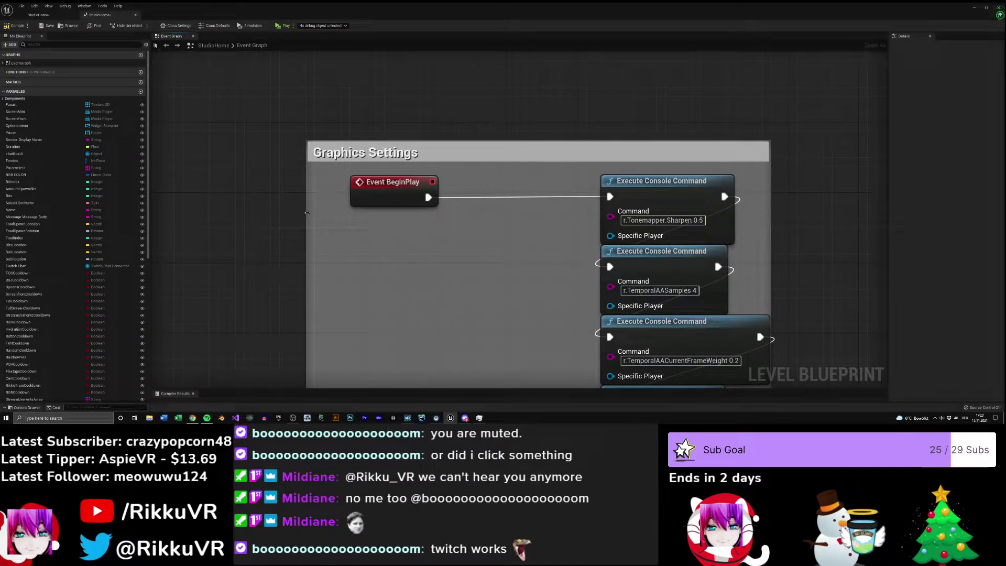
pyautogui.moveTo(396, 195); pyautogui.dragTo(378, 195)
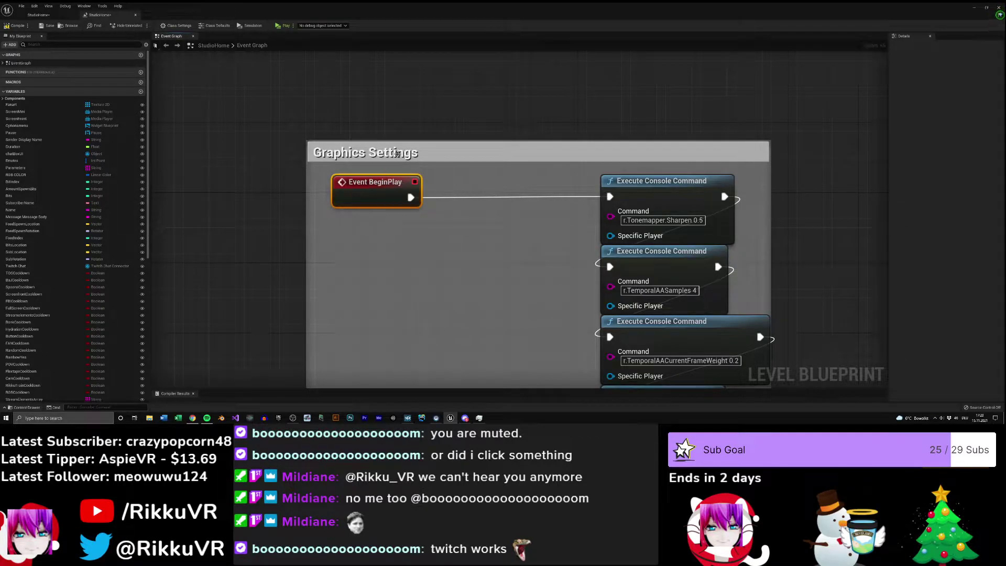
pyautogui.click(429, 244)
pyautogui.click(352, 190)
pyautogui.moveTo(421, 199); pyautogui.dragTo(301, 156, button='right')
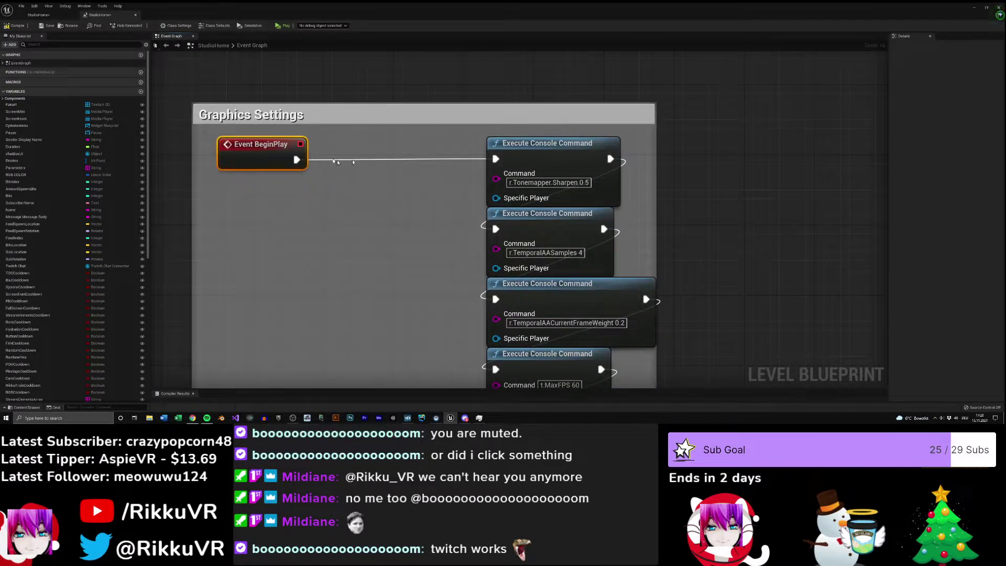
pyautogui.moveTo(524, 142); pyautogui.dragTo(528, 143)
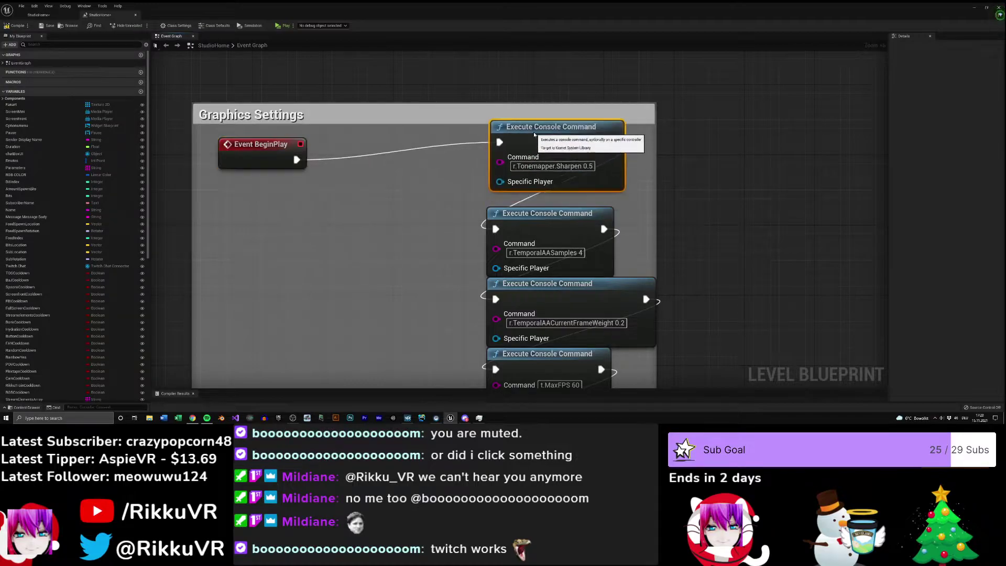
pyautogui.moveTo(400, 219); pyautogui.dragTo(404, 173, button='right')
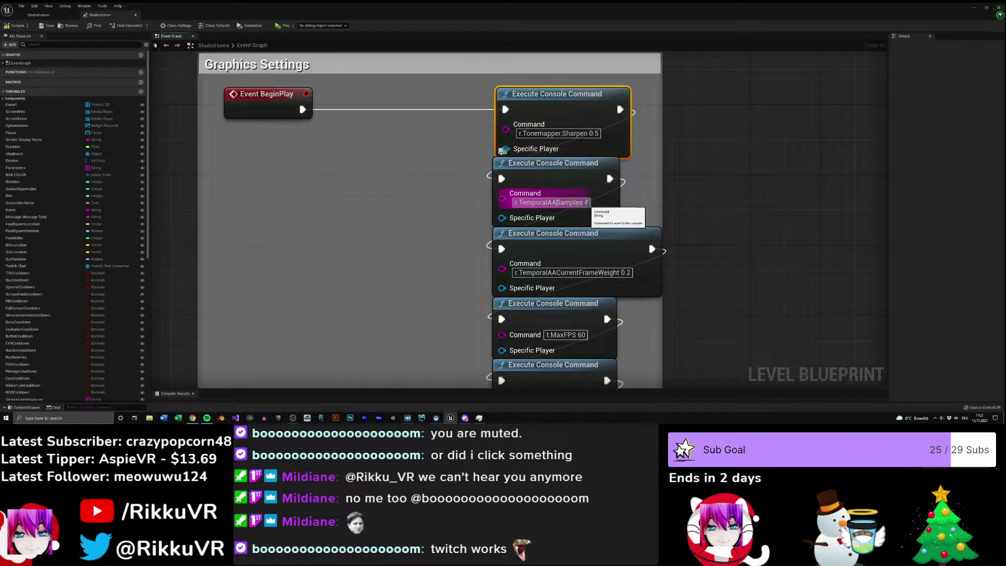
# - Review the Graphics Settings console commands for temporal AA, frame rate cap, screen resolution and streaming pool size, plus the DLSS mode
pyautogui.click(556, 202)
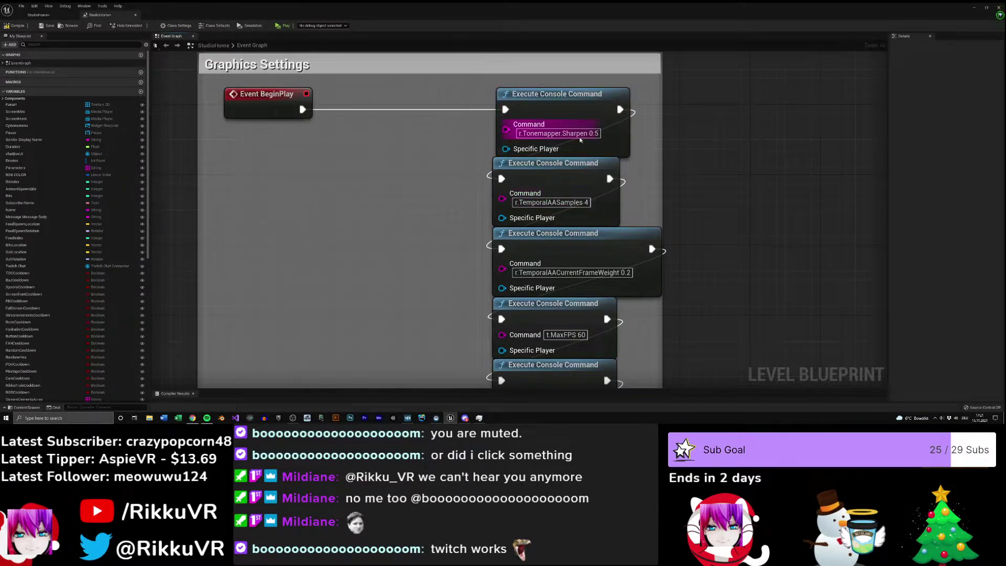
pyautogui.moveTo(576, 272); pyautogui.dragTo(534, 164, button='right')
pyautogui.moveTo(581, 232); pyautogui.dragTo(575, 156, button='right')
pyautogui.moveTo(508, 150); pyautogui.dragTo(603, 177)
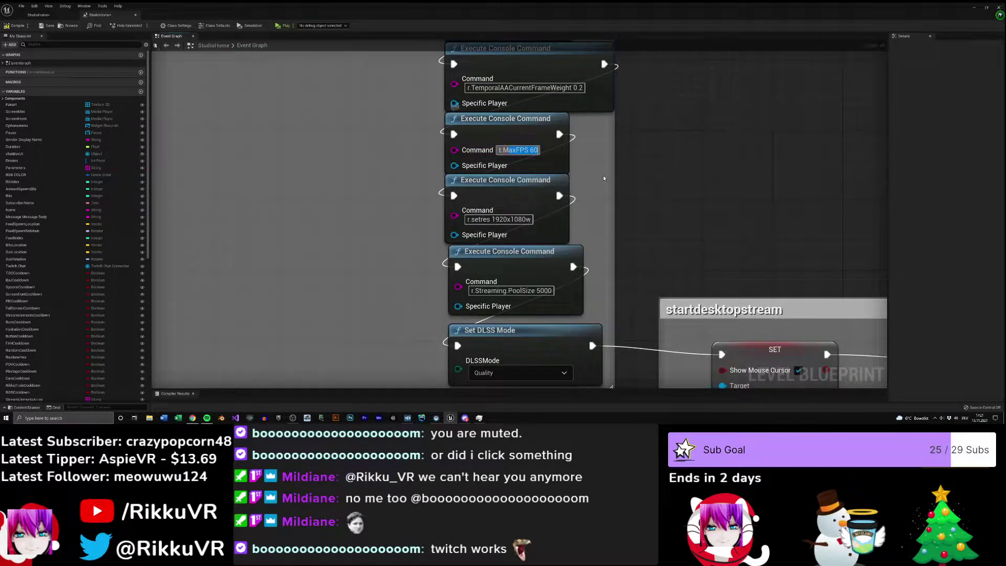
pyautogui.moveTo(598, 217); pyautogui.dragTo(594, 144, button='right')
pyautogui.moveTo(488, 145); pyautogui.dragTo(529, 147)
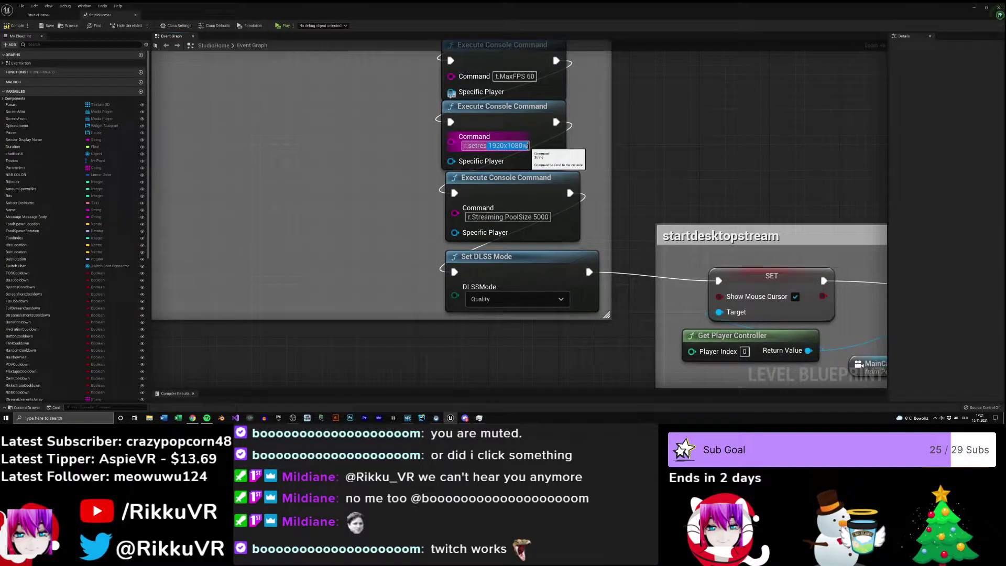
pyautogui.moveTo(502, 218); pyautogui.dragTo(462, 160, button='right')
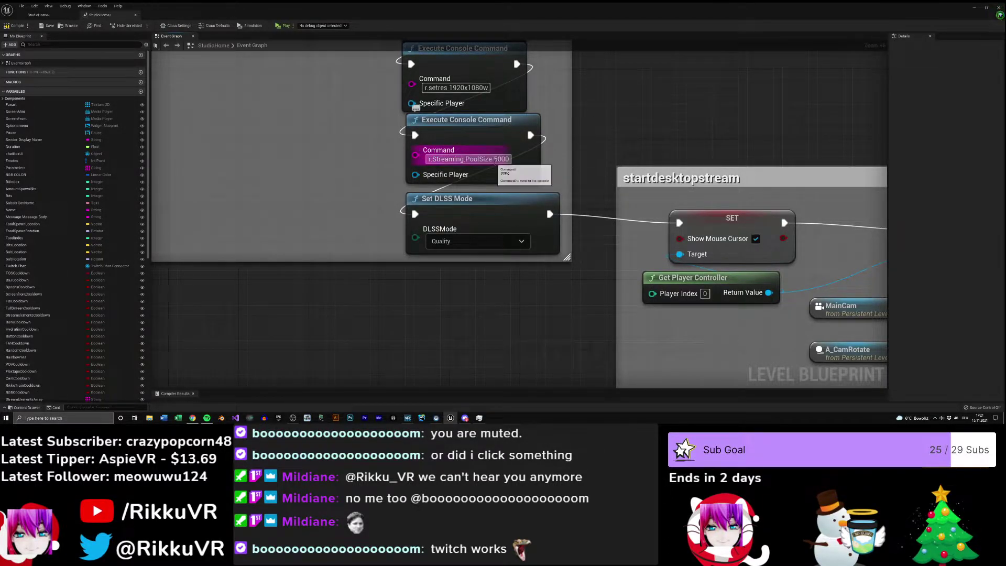
pyautogui.doubleClick(502, 159)
pyautogui.click(605, 151)
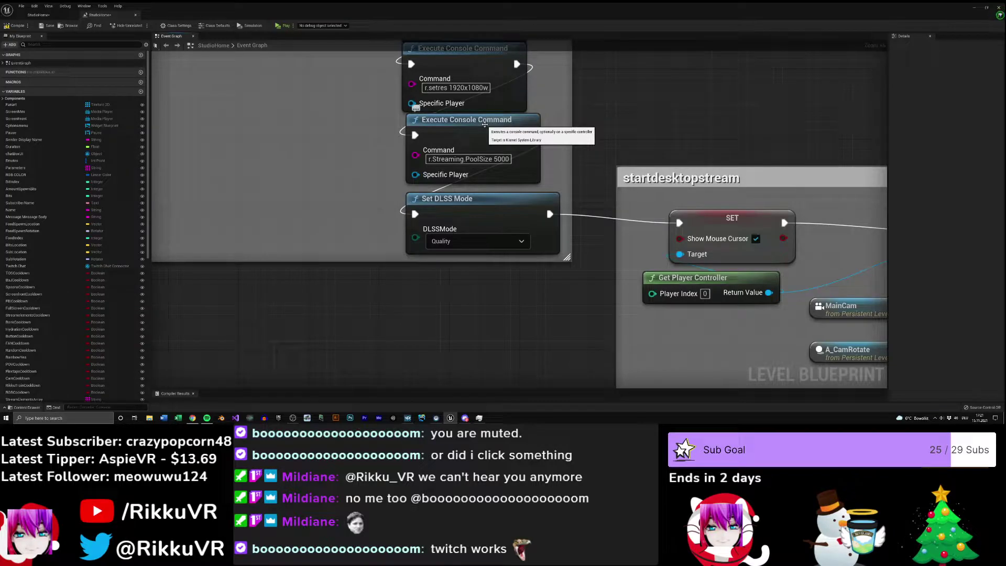
pyautogui.moveTo(607, 137); pyautogui.dragTo(599, 180, button='right')
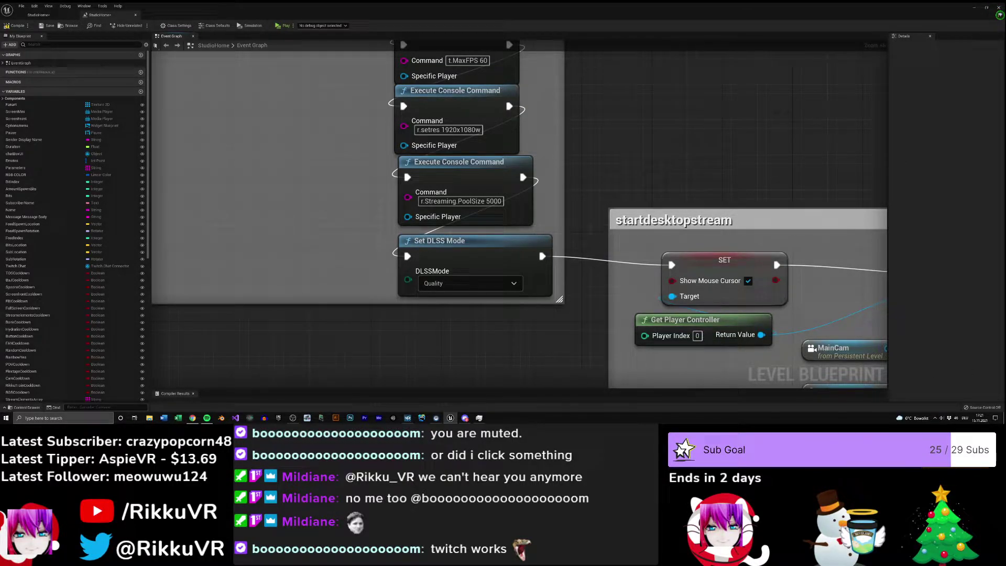
# - Switch to Task Manager to check the GPU's memory usage, moving its window within the screen, and close it
pyautogui.click(479, 417)
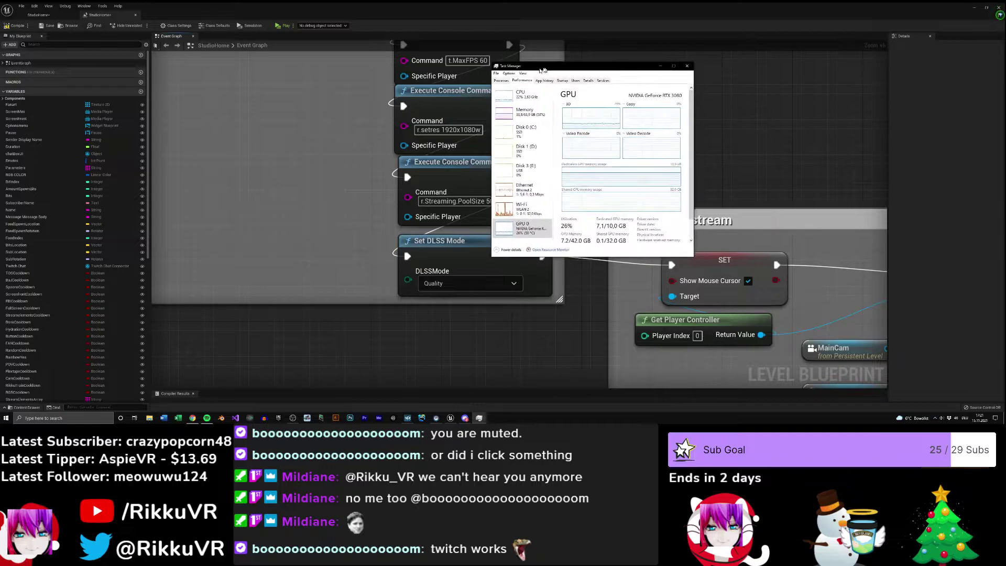
pyautogui.moveTo(604, 64); pyautogui.dragTo(573, 104)
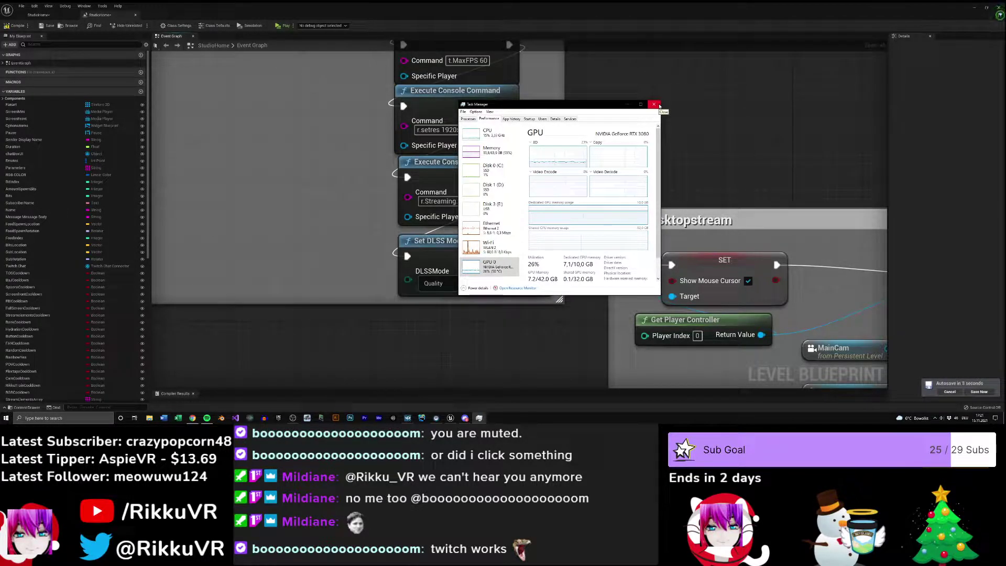
pyautogui.click(657, 106)
# - Move the Show Mouse Cursor SET node closer to Set View Target with Blend in the startdesktopstream comment
pyautogui.moveTo(654, 144); pyautogui.dragTo(594, 160, button='right')
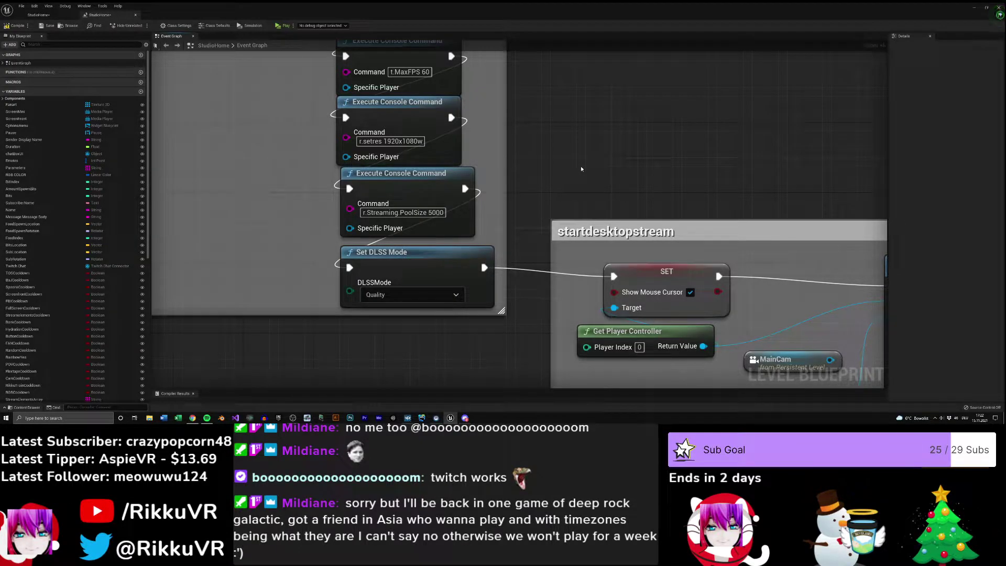
pyautogui.moveTo(594, 168); pyautogui.dragTo(529, 112, button='right')
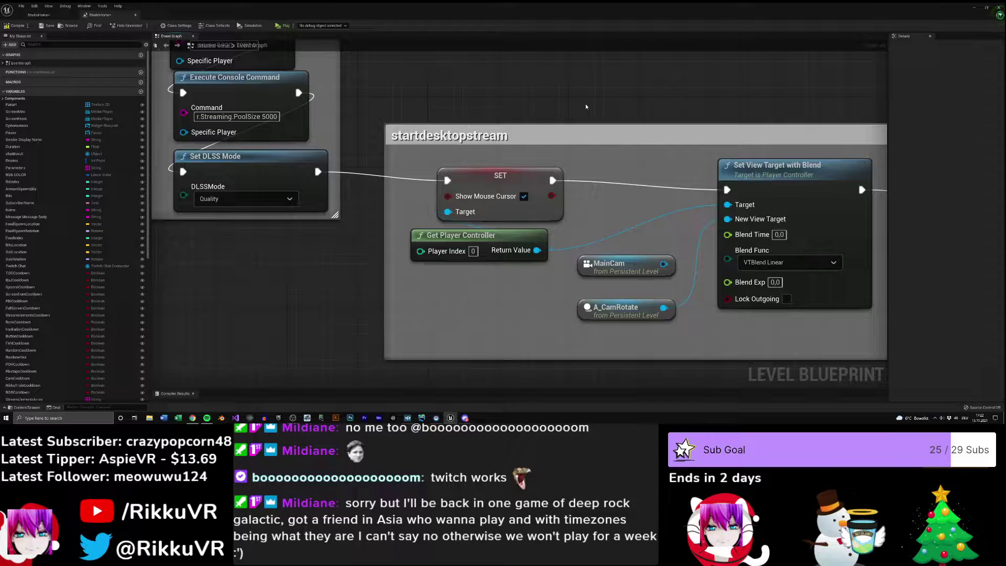
pyautogui.moveTo(590, 109); pyautogui.dragTo(498, 98, button='right')
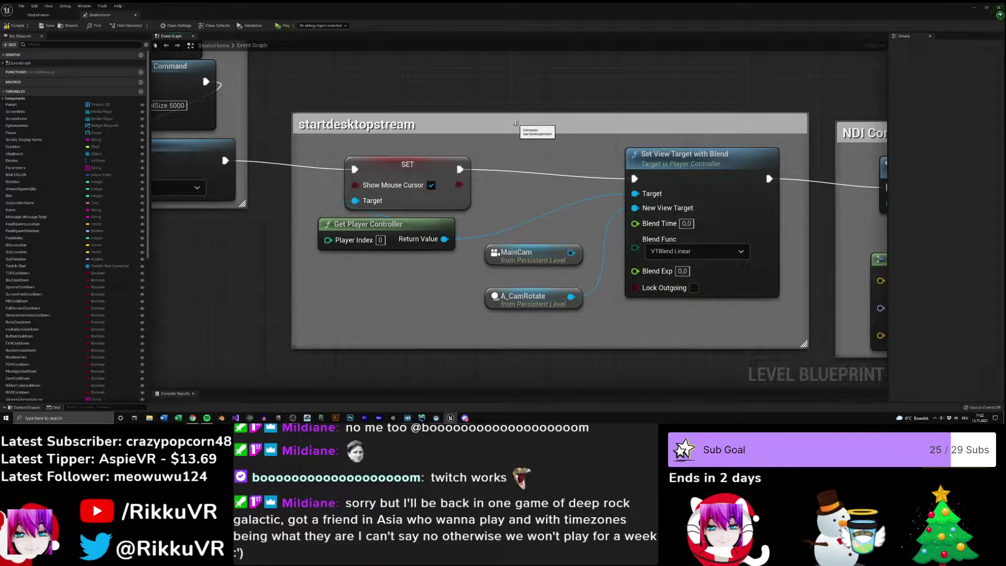
pyautogui.moveTo(349, 99); pyautogui.dragTo(309, 139, button='right')
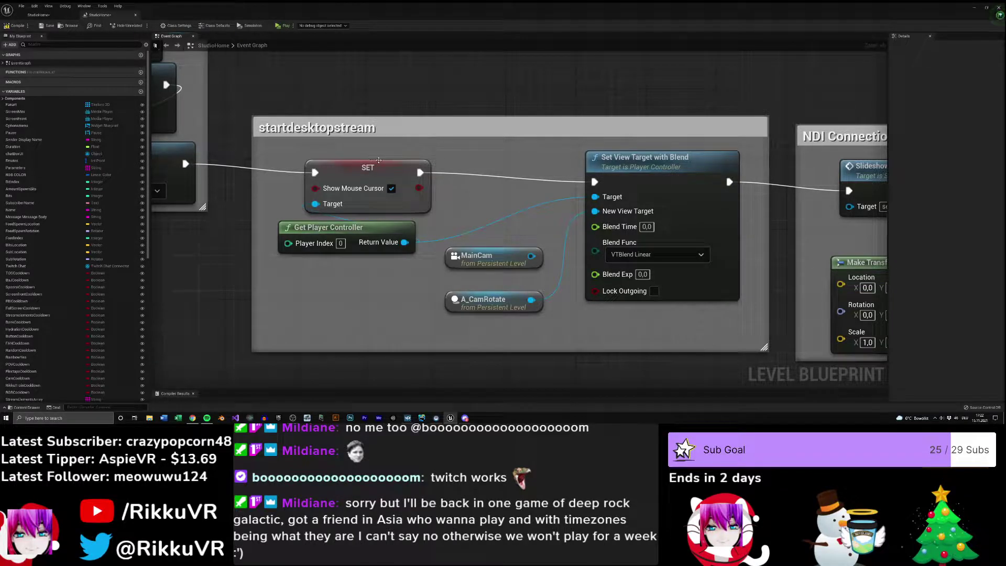
pyautogui.moveTo(368, 176); pyautogui.dragTo(447, 174)
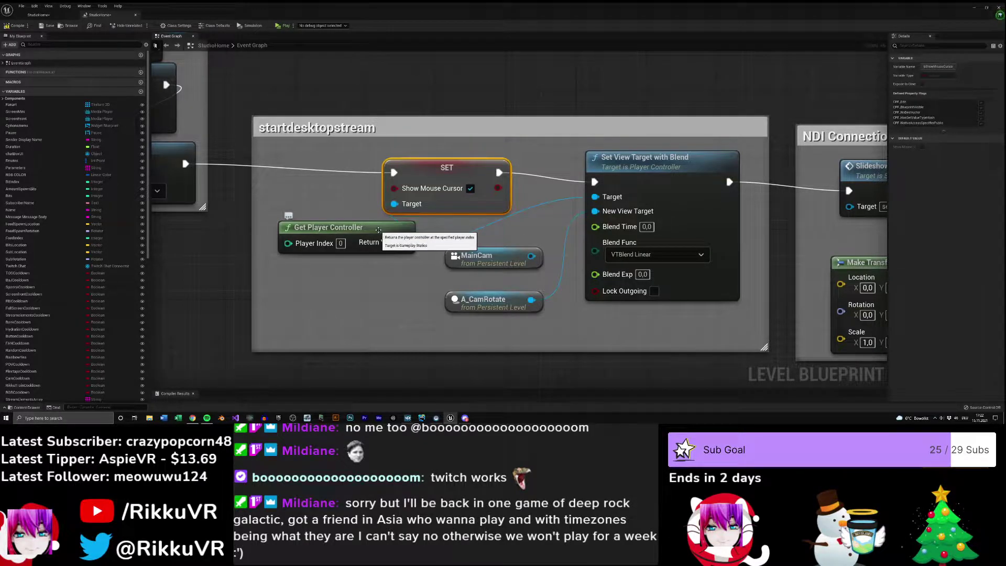
pyautogui.click(262, 217)
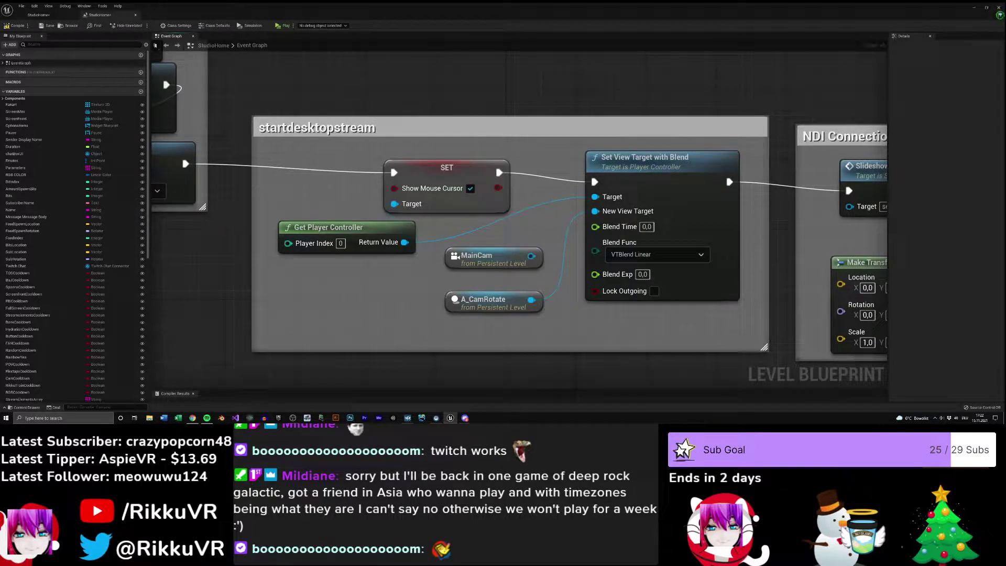
# - Shift Get Player Controller slightly toward the startdesktopstream comment's left edge and select the Set View Target with Blend node
pyautogui.moveTo(380, 283); pyautogui.dragTo(445, 254, button='right')
pyautogui.click(433, 210)
pyautogui.moveTo(433, 210); pyautogui.dragTo(417, 212)
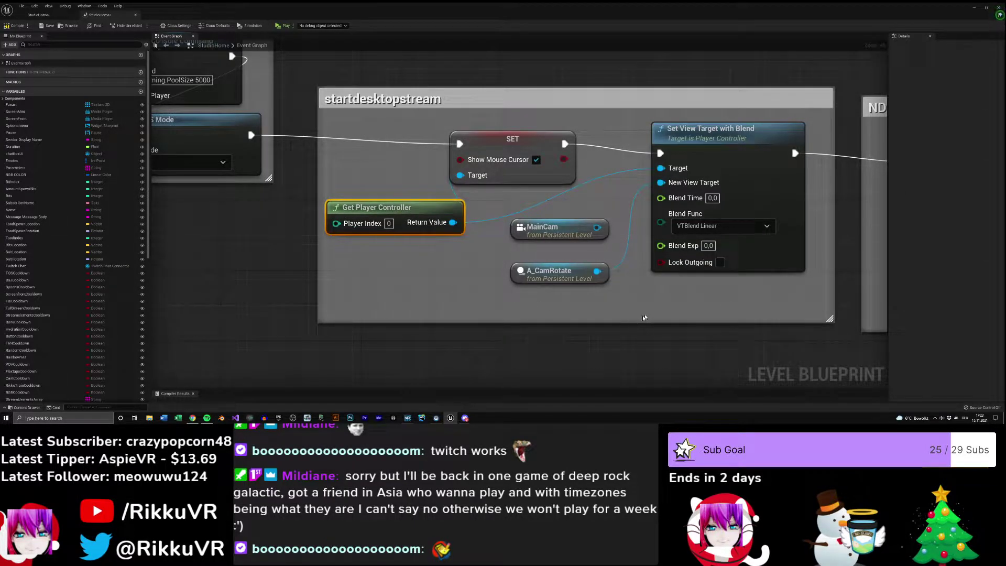
pyautogui.moveTo(644, 317); pyautogui.dragTo(526, 323, button='right')
pyautogui.click(595, 145)
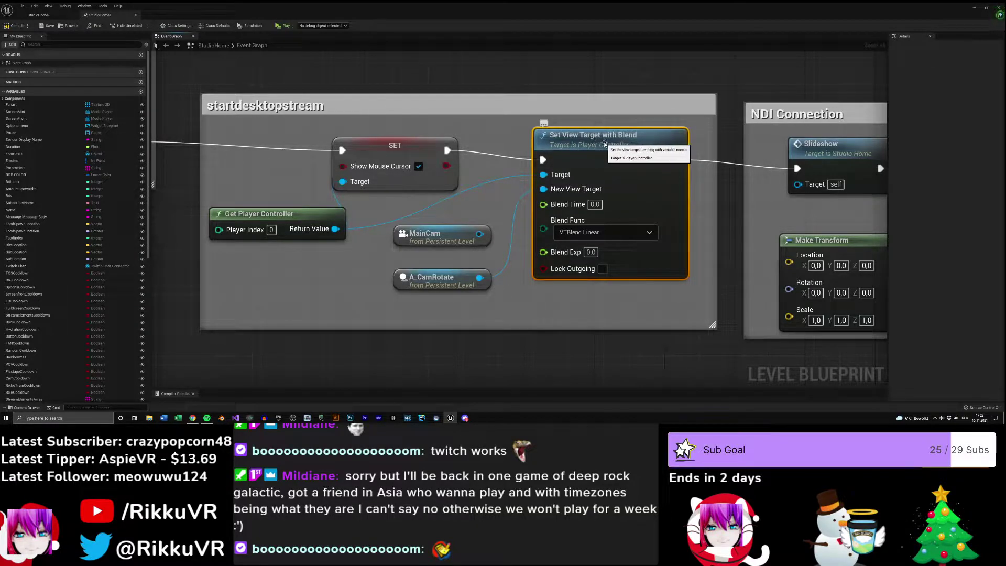
# - Examine how Set DLSS Mode leads into the startdesktopstream nodes, and look over the studio room in the level viewport
pyautogui.moveTo(362, 295); pyautogui.dragTo(508, 311, button='right')
pyautogui.moveTo(322, 204); pyautogui.dragTo(502, 325, button='right')
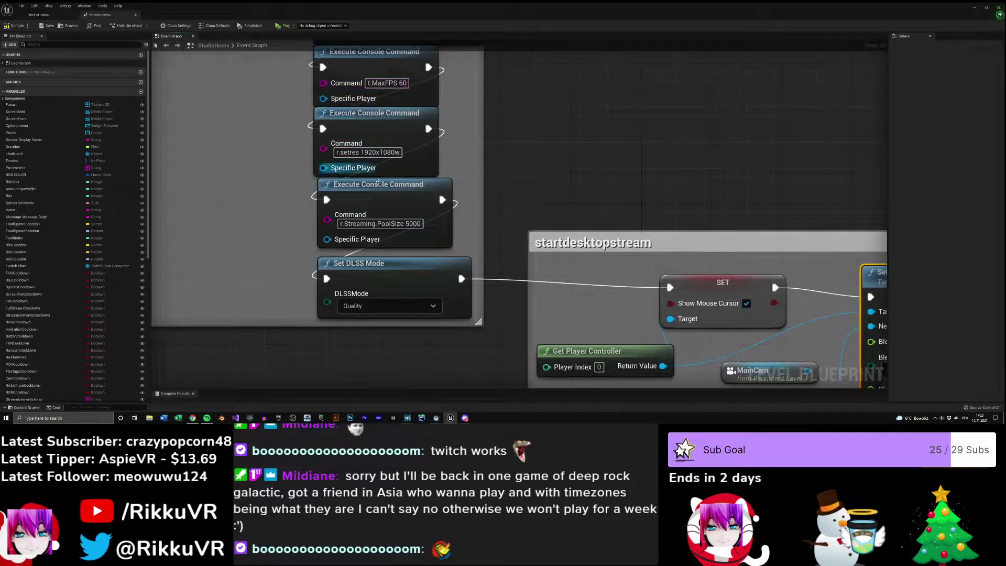
pyautogui.moveTo(503, 261); pyautogui.dragTo(309, 193, button='right')
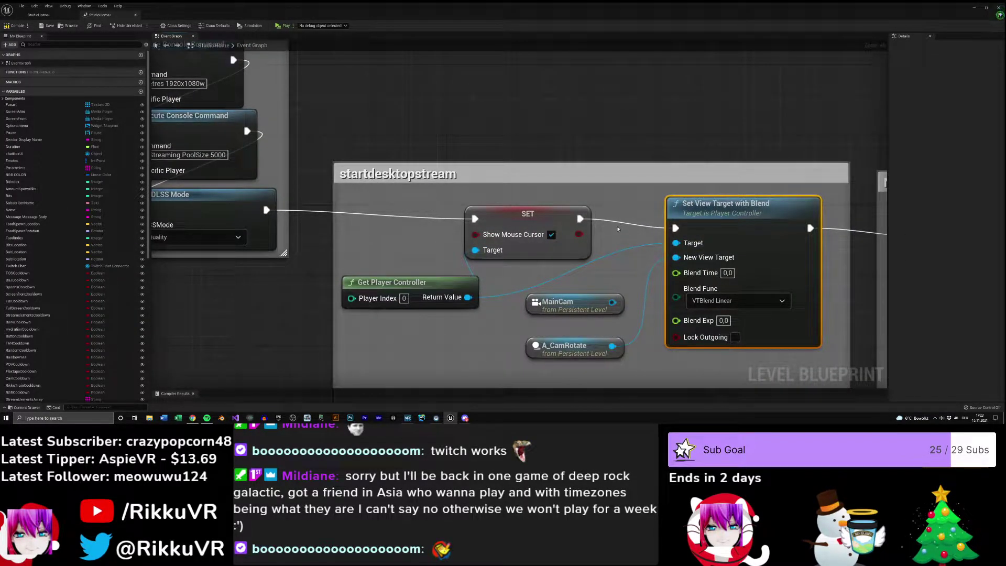
pyautogui.moveTo(618, 235); pyautogui.dragTo(599, 173, button='right')
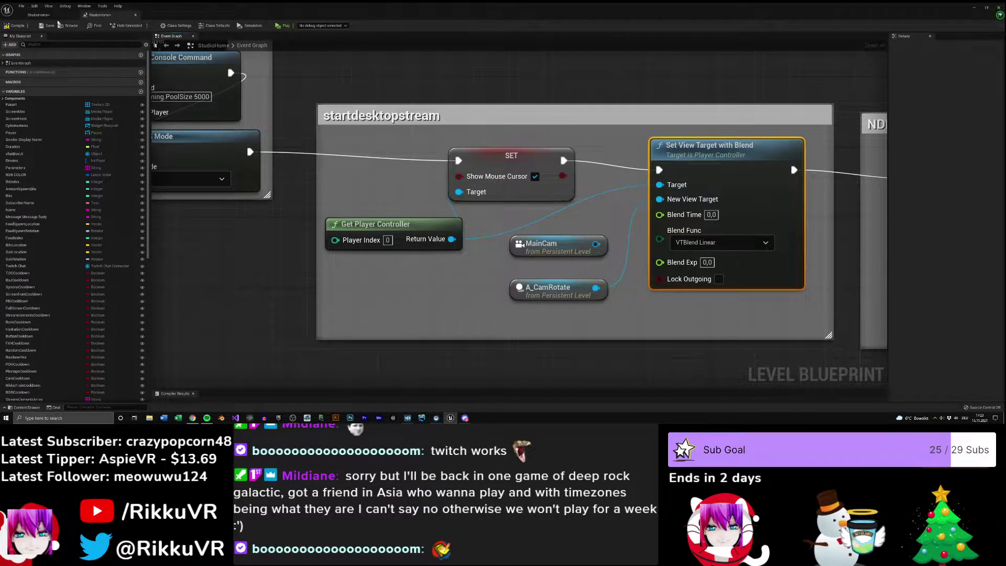
pyautogui.click(38, 15)
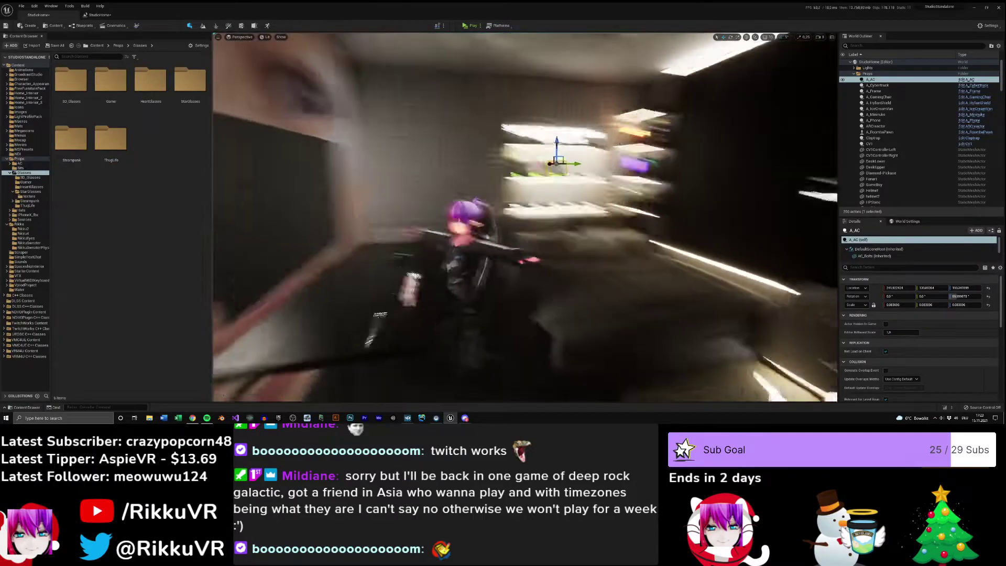
pyautogui.moveTo(524, 218)
pyautogui.mouseDown(button='right')
pyautogui.moveTo(681, 225)
pyautogui.moveTo(566, 218)
pyautogui.moveTo(581, 173)
pyautogui.moveTo(576, 209)
pyautogui.moveTo(513, 218)
pyautogui.moveTo(513, 231)
pyautogui.moveTo(498, 203)
pyautogui.moveTo(521, 200)
pyautogui.mouseUp(button='right')
pyautogui.click(99, 15)
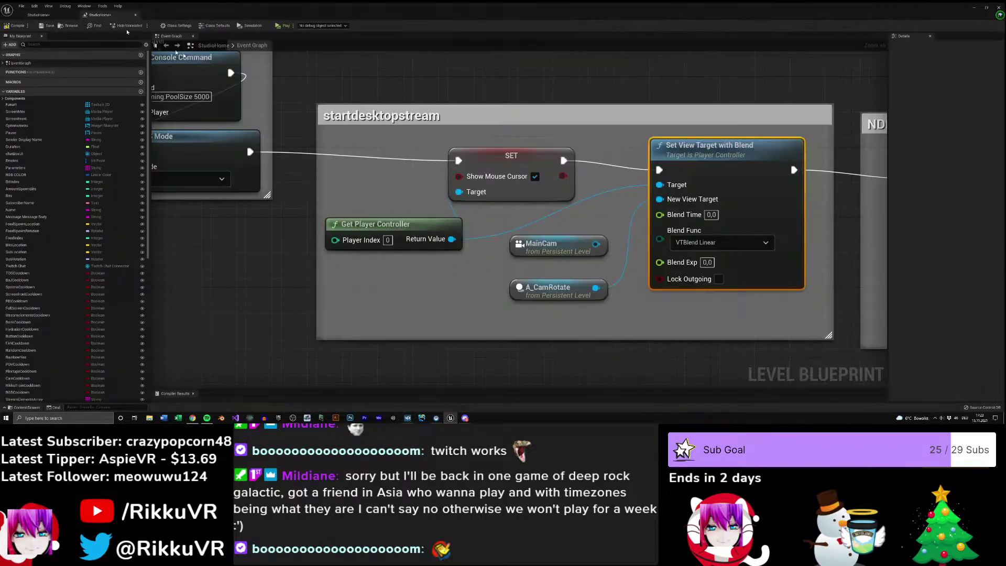
pyautogui.scroll(2, 593, 130)
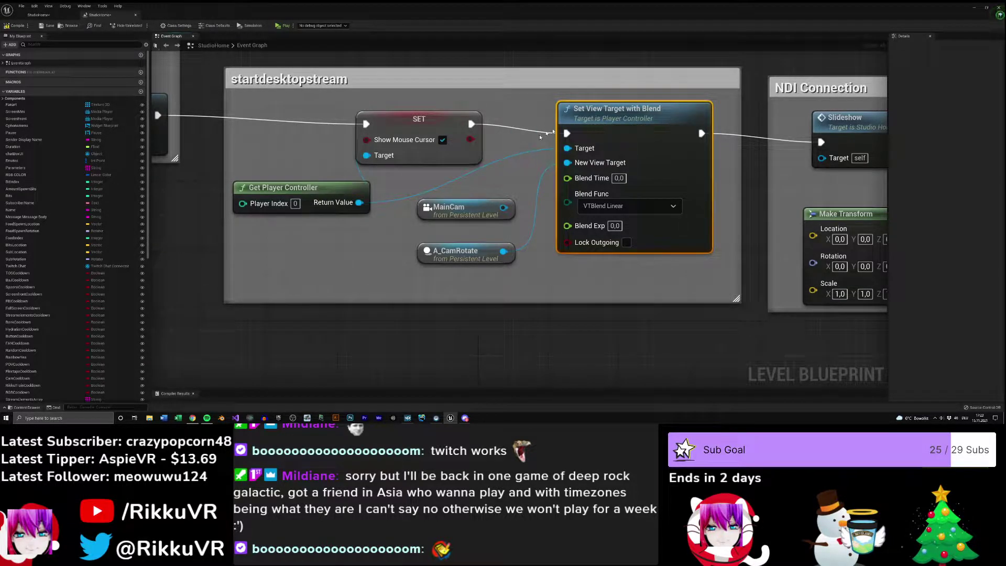
# - Select the A_CamRotate reference node and inspect the matching camera robot in the studio level with editor icons shown, returning to the level blueprint
pyautogui.click(455, 251)
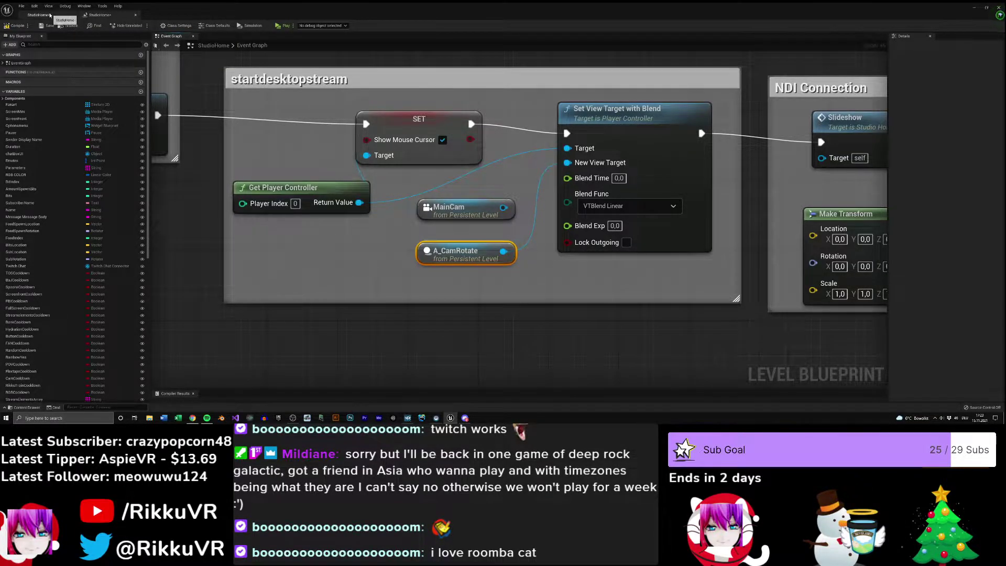
pyautogui.click(47, 14)
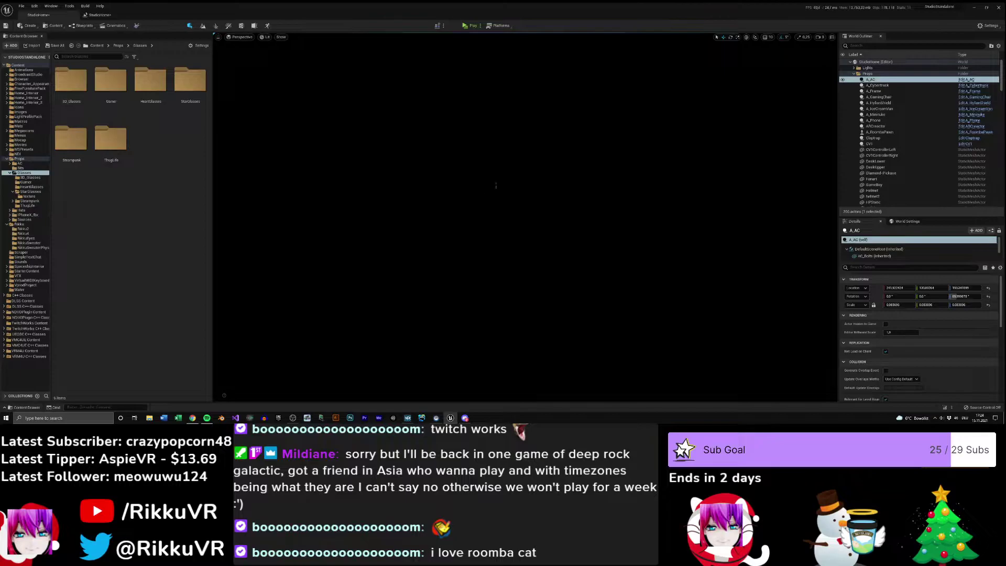
pyautogui.moveTo(525, 217); pyautogui.dragTo(524, 262, button='right')
pyautogui.press('g')
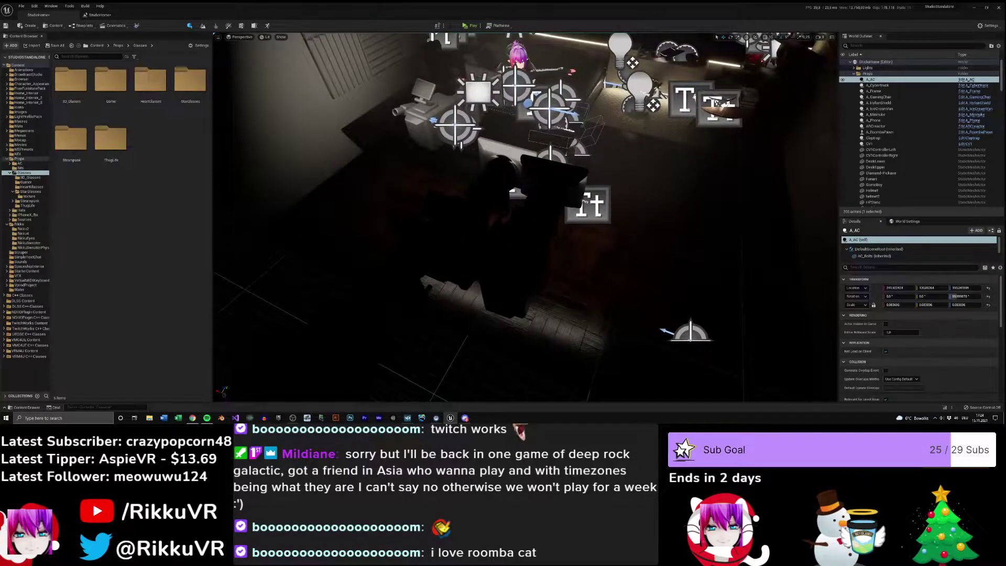
pyautogui.click(532, 247)
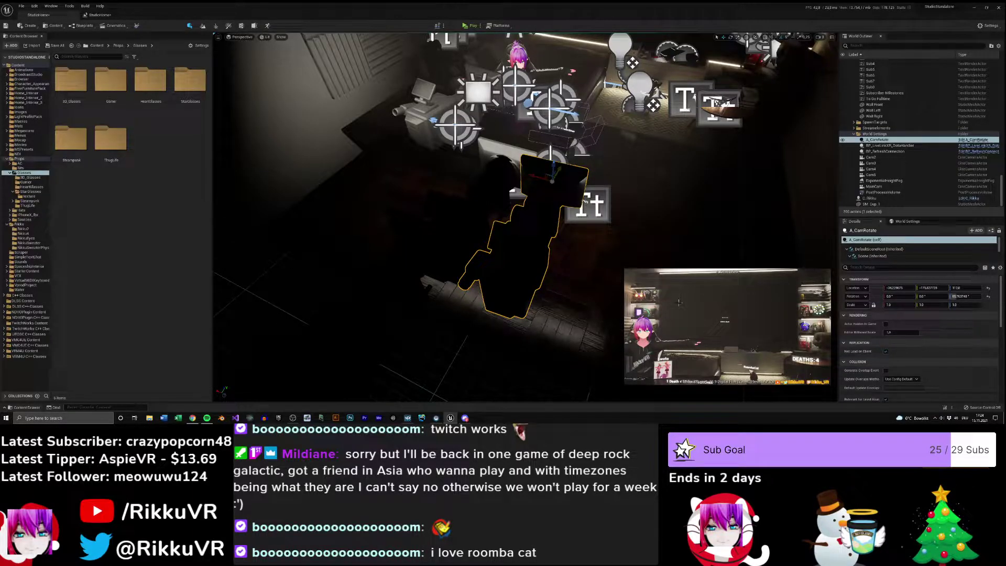
pyautogui.moveTo(524, 209); pyautogui.dragTo(704, 163, button='right')
pyautogui.press('w')
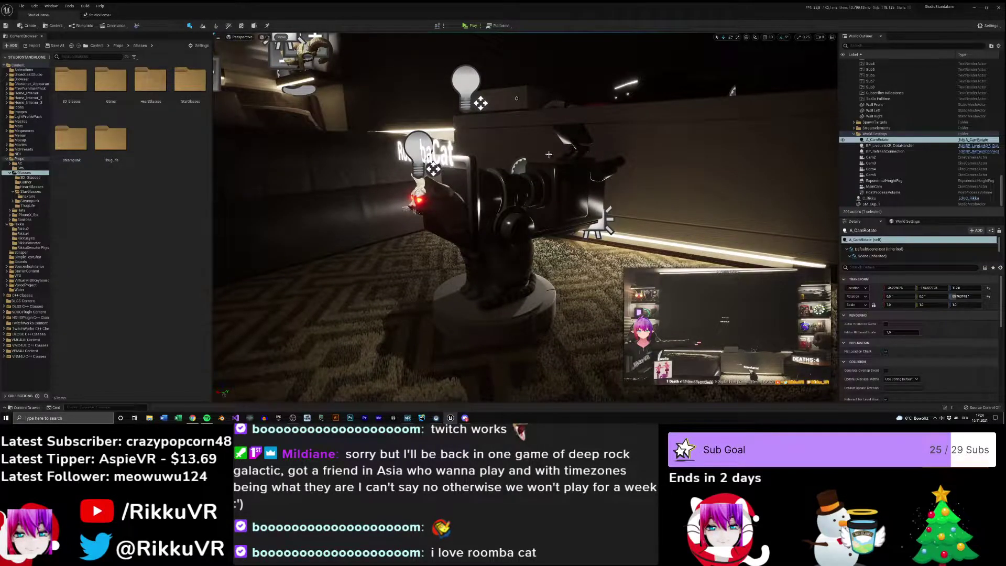
pyautogui.moveTo(591, 247); pyautogui.dragTo(542, 233, button='right')
pyautogui.click(591, 247)
pyautogui.click(106, 15)
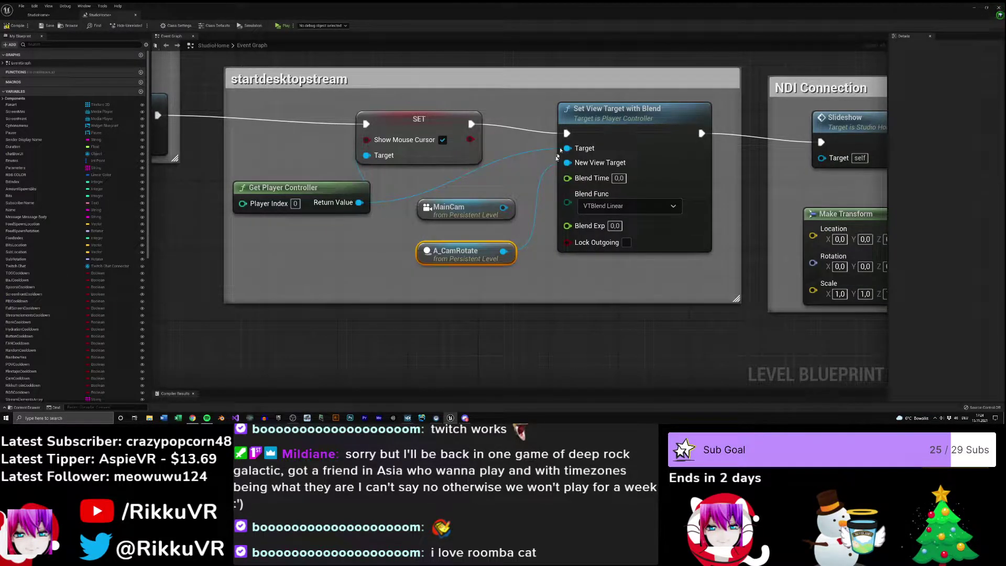
# - Highlight the Set View Target with Blend, A_CamRotate, Get Player Controller and Show Mouse Cursor SET nodes together, and clear the selection
pyautogui.moveTo(591, 100); pyautogui.dragTo(580, 137)
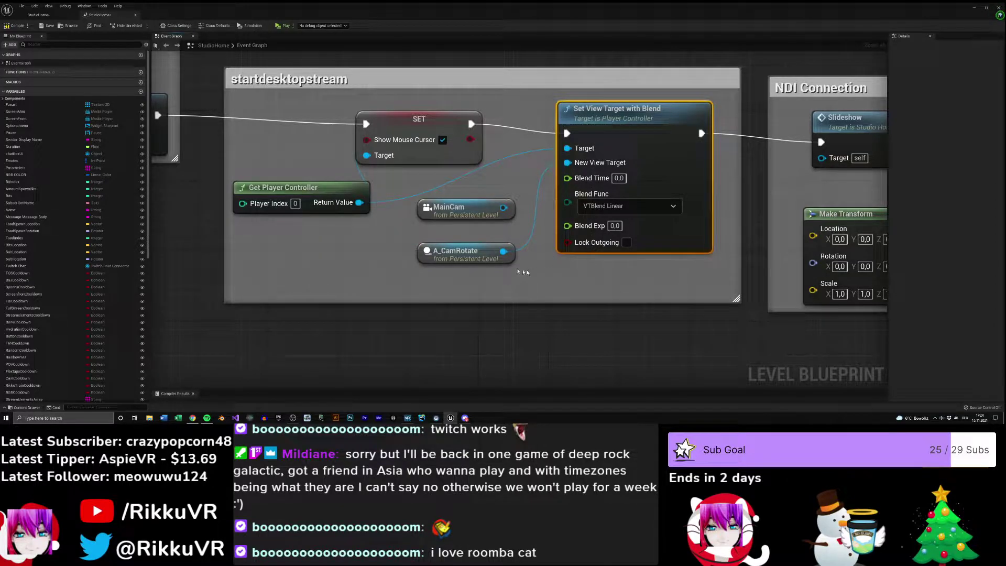
pyautogui.keyDown('ctrl'); pyautogui.click(446, 251); pyautogui.keyUp('ctrl')
pyautogui.keyDown('ctrl'); pyautogui.click(342, 195); pyautogui.keyUp('ctrl')
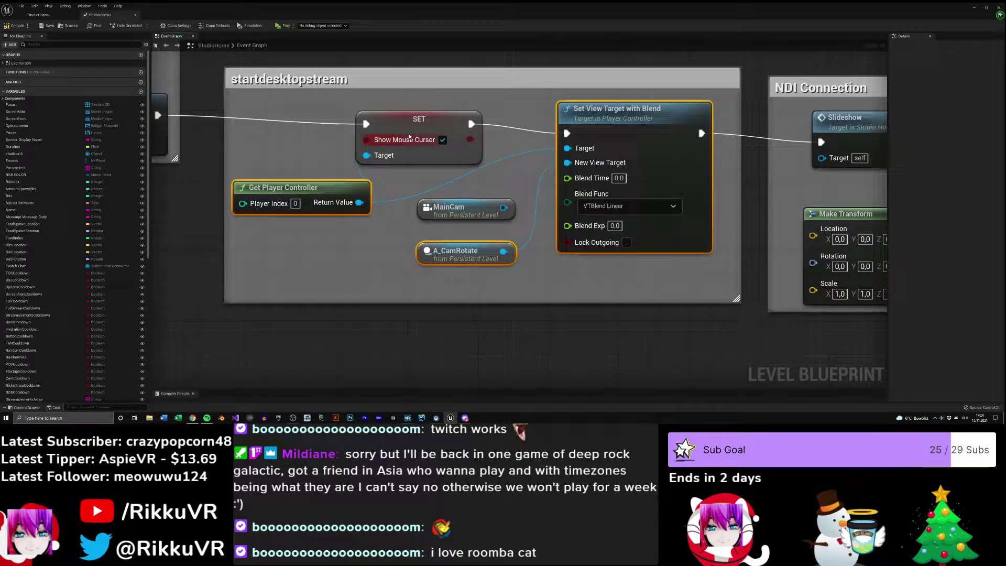
pyautogui.keyDown('ctrl'); pyautogui.click(410, 136); pyautogui.keyUp('ctrl')
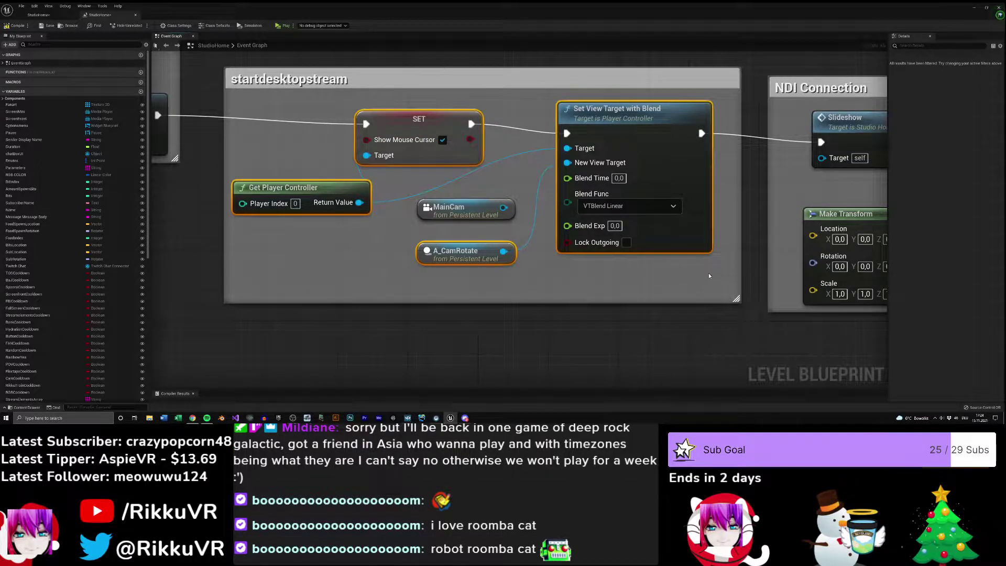
pyautogui.click(755, 221)
# - Review the NDI Connection nodes, select the TV on the studio wall in the level viewport, and return to the level blueprint
pyautogui.moveTo(754, 222); pyautogui.dragTo(344, 214, button='right')
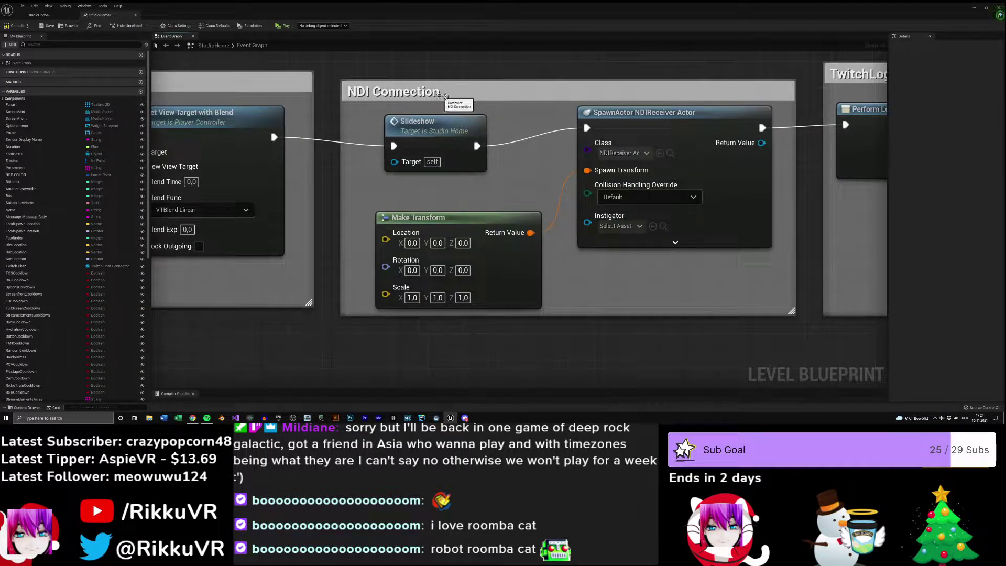
pyautogui.moveTo(429, 93); pyautogui.dragTo(446, 154, button='right')
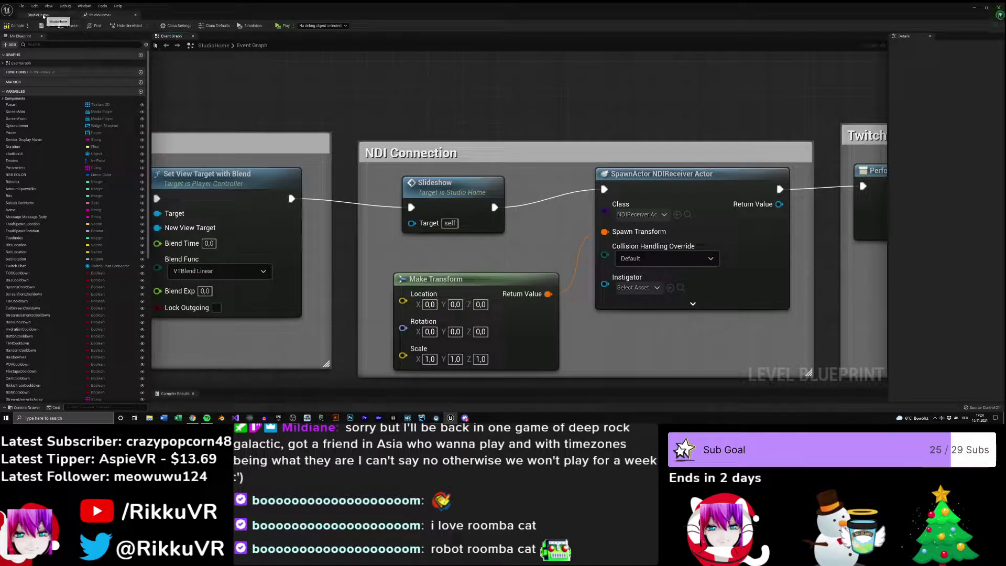
pyautogui.click(40, 14)
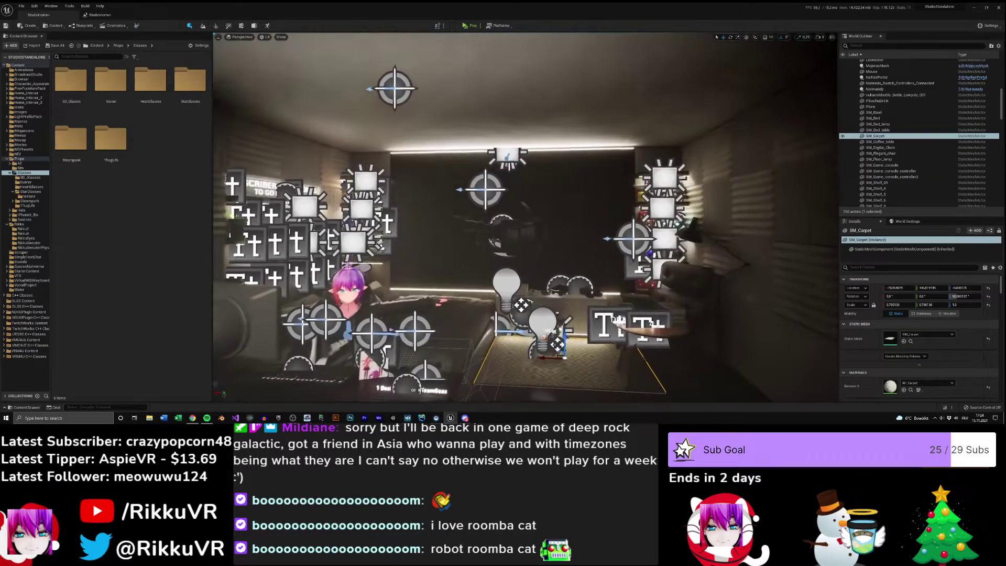
pyautogui.moveTo(524, 220); pyautogui.dragTo(558, 225, button='right')
pyautogui.click(524, 235)
pyautogui.click(100, 15)
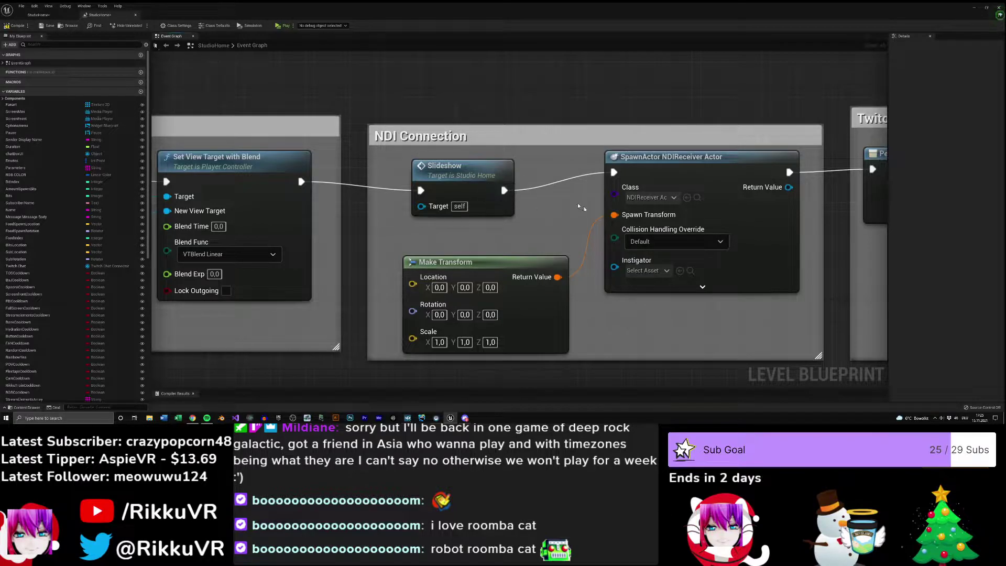
# - Move the Make Transform node slightly up and left inside the NDI Connection comment
pyautogui.moveTo(558, 216); pyautogui.dragTo(505, 210, button='right')
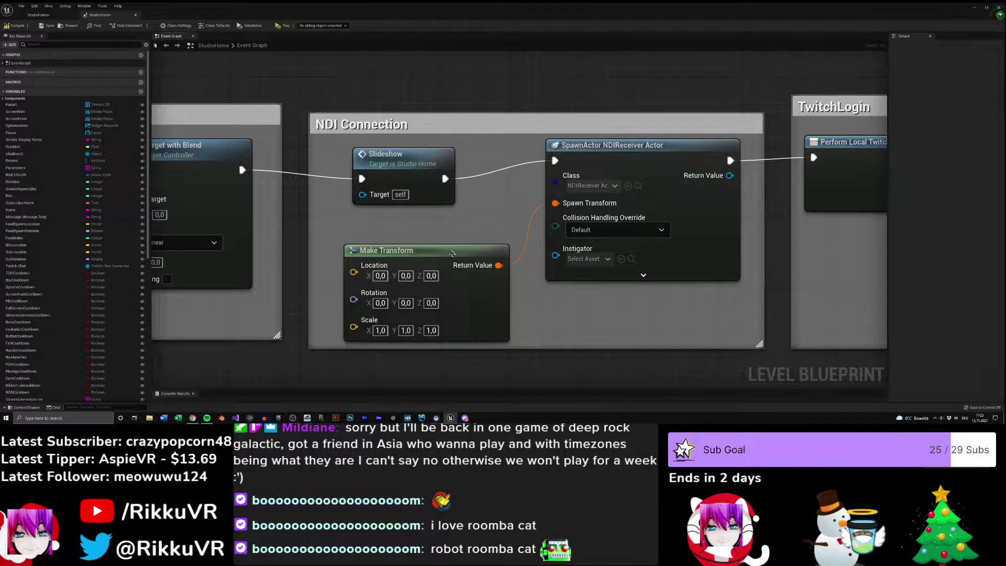
pyautogui.moveTo(452, 253); pyautogui.dragTo(444, 245)
pyautogui.click(481, 215)
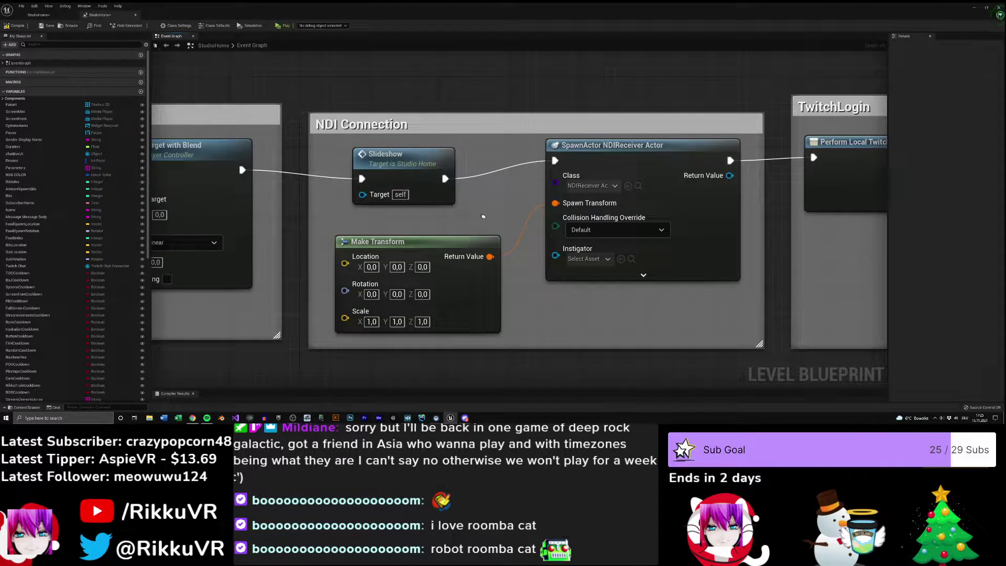
# - Shift the NDI Connection comment slightly up to straighten the wire into Slideshow, and nudge the Slideshow node slightly left
pyautogui.moveTo(500, 131); pyautogui.dragTo(500, 122)
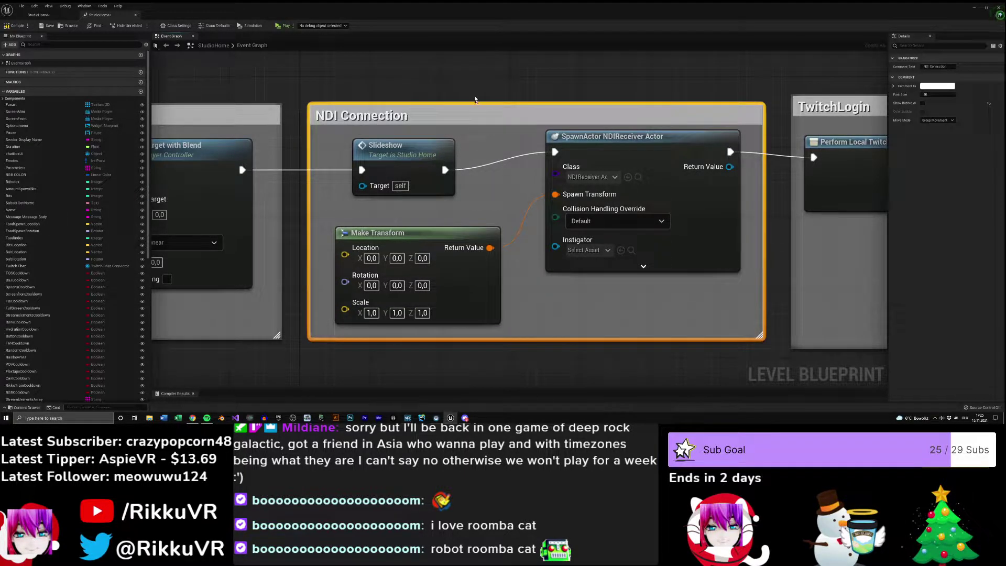
pyautogui.click(494, 168)
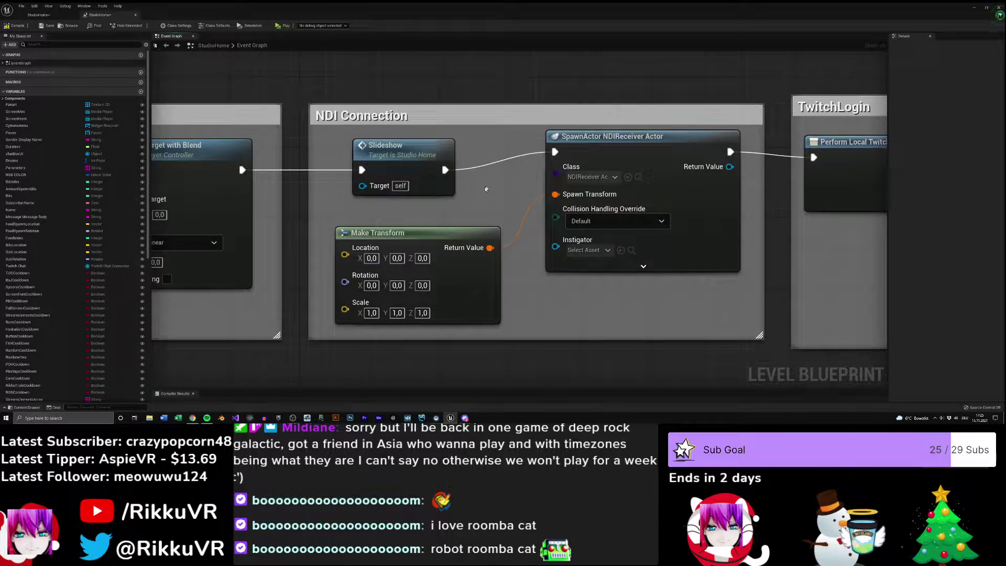
pyautogui.moveTo(398, 152); pyautogui.dragTo(390, 152)
# - Inspect the framed fan art picture on the desk in the studio level viewport and return to the level blueprint
pyautogui.moveTo(389, 152); pyautogui.dragTo(503, 240, button='right')
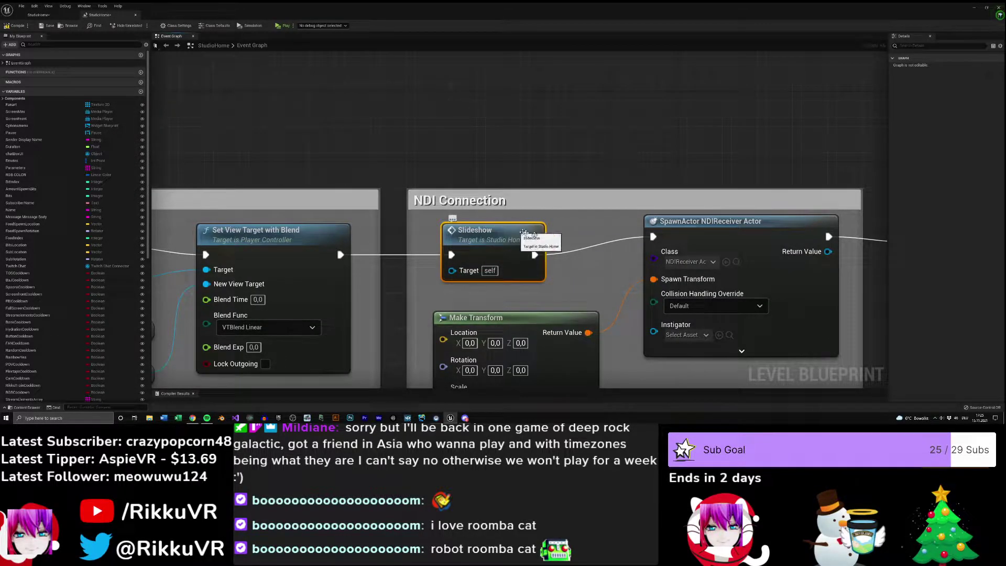
pyautogui.click(30, 15)
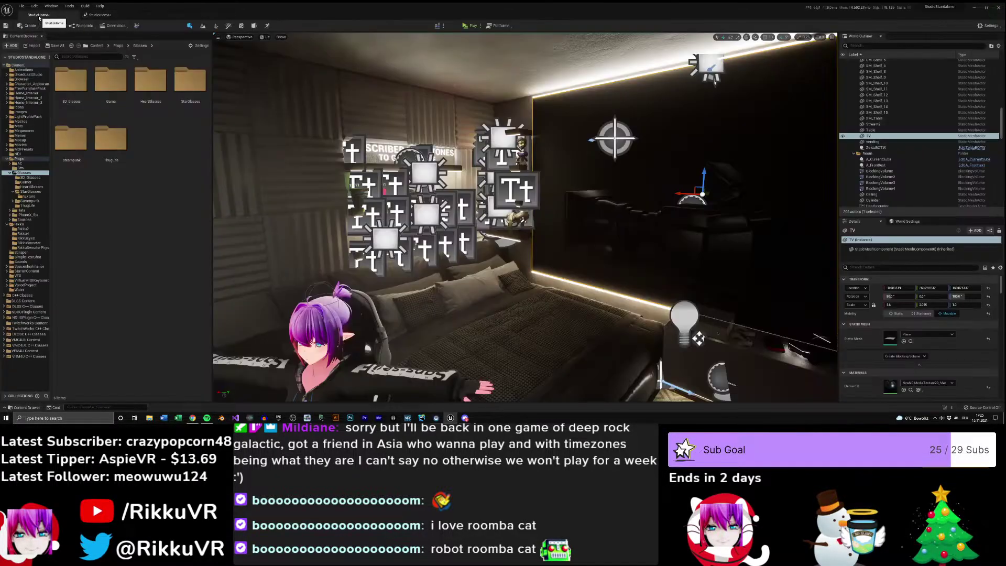
pyautogui.press('w')
pyautogui.moveTo(525, 217); pyautogui.dragTo(505, 181, button='right')
pyautogui.press('s')
pyautogui.press('w')
pyautogui.moveTo(461, 220); pyautogui.dragTo(459, 254, button='right')
pyautogui.press('s')
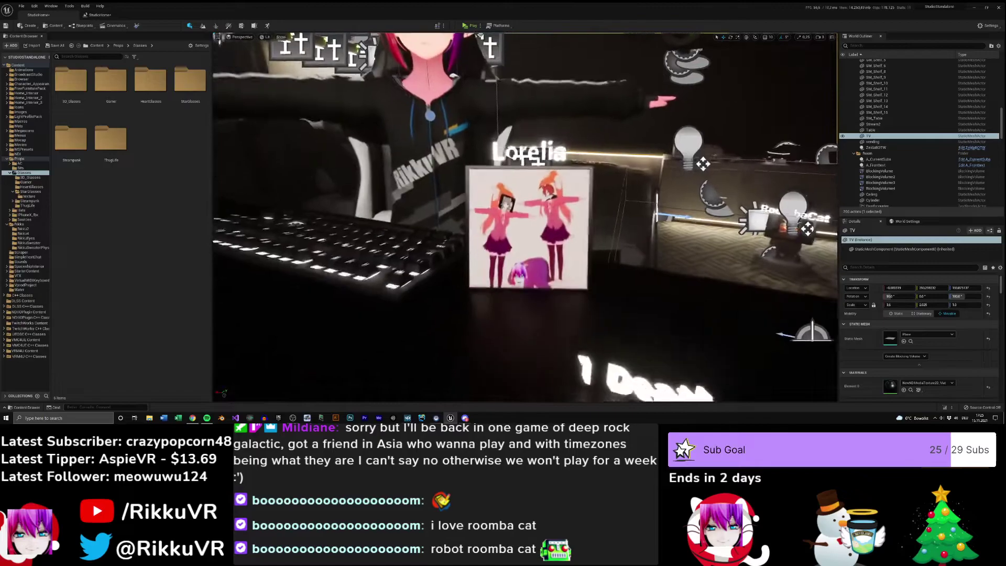
pyautogui.click(96, 15)
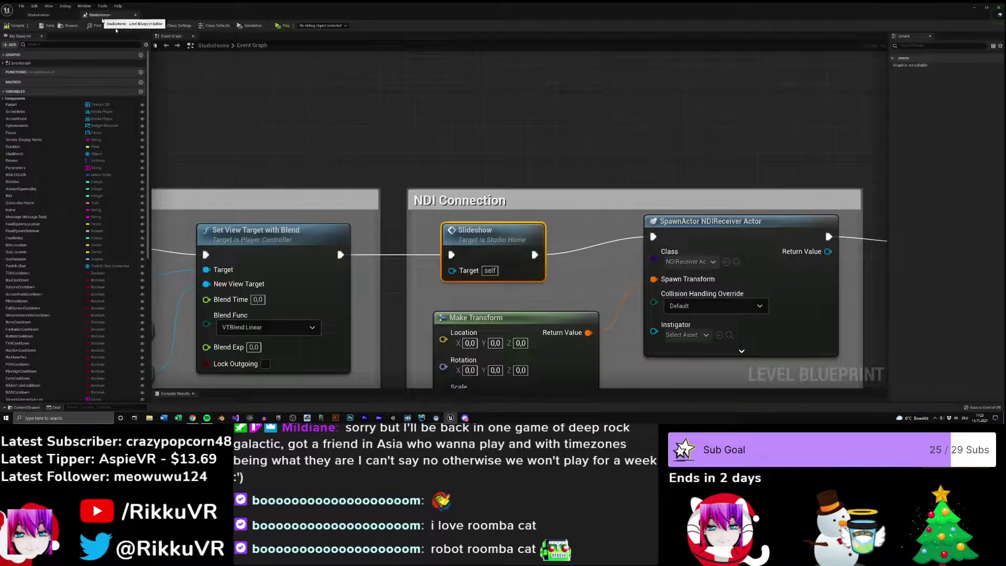
# - Look through the whole event graph for the Image Slideshow section that holds the Slideshow custom event
pyautogui.moveTo(429, 249); pyautogui.dragTo(356, 157, button='right')
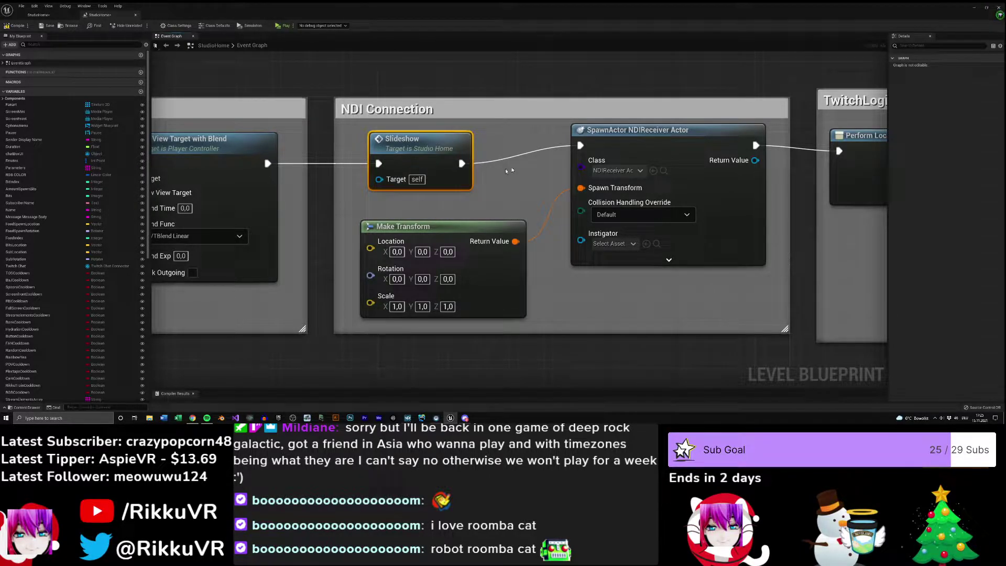
pyautogui.scroll(-9, 594, 78)
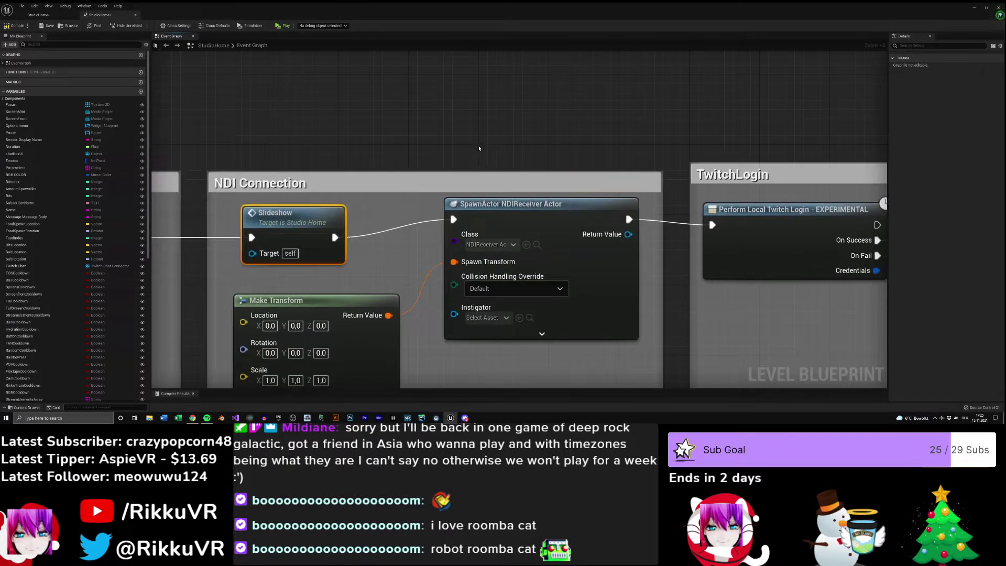
pyautogui.moveTo(603, 103); pyautogui.dragTo(325, 246, button='right')
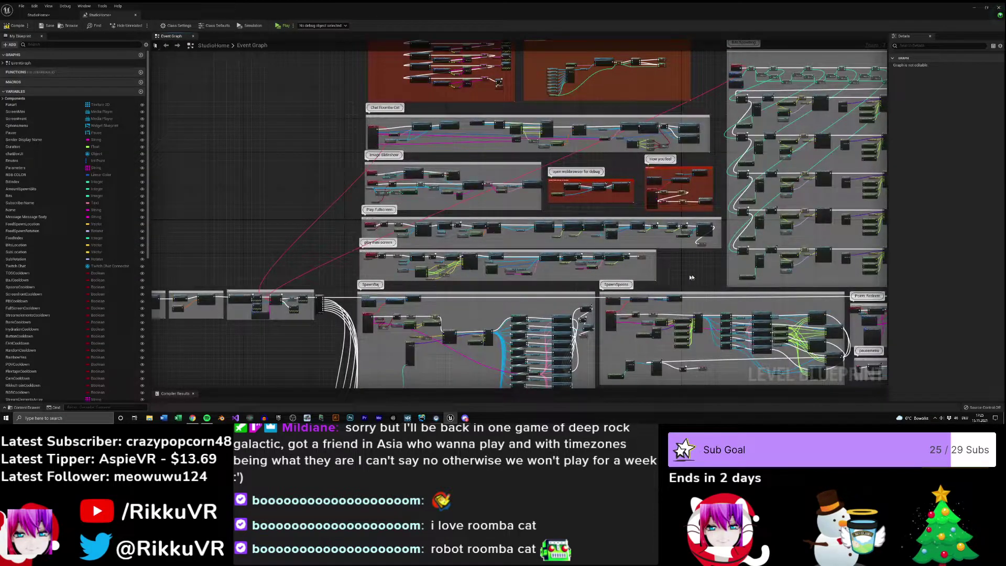
pyautogui.moveTo(691, 277); pyautogui.dragTo(324, 132, button='right')
pyautogui.moveTo(723, 241); pyautogui.dragTo(680, 122, button='right')
pyautogui.moveTo(666, 257); pyautogui.dragTo(813, 249, button='right')
pyautogui.moveTo(253, 173); pyautogui.dragTo(565, 387, button='right')
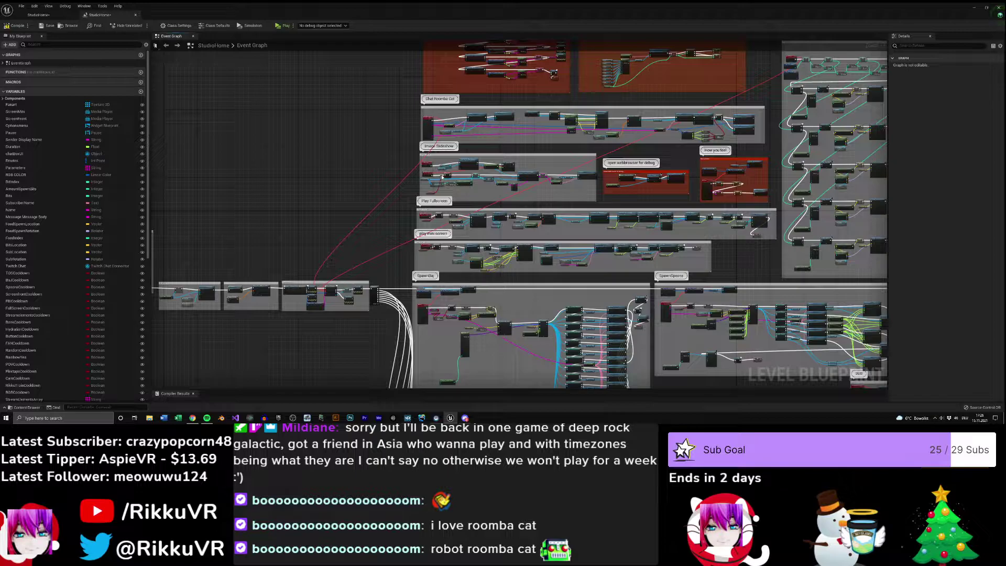
pyautogui.scroll(6, 442, 177)
pyautogui.scroll(1, 335, 161)
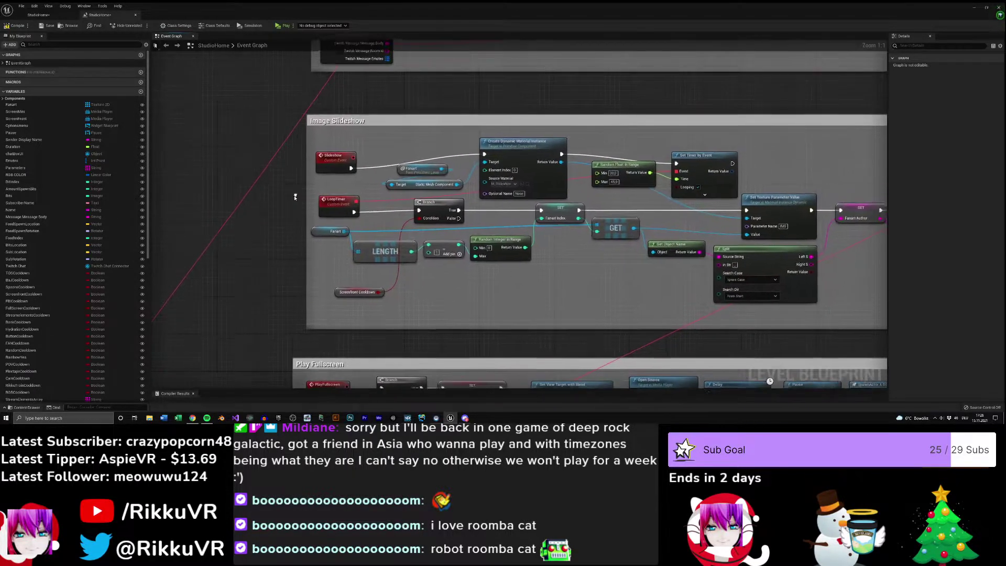
# - Move the Slideshow custom event slightly up in the Image Slideshow comment and examine its link to Create Dynamic Material Instance
pyautogui.moveTo(327, 163); pyautogui.dragTo(326, 154)
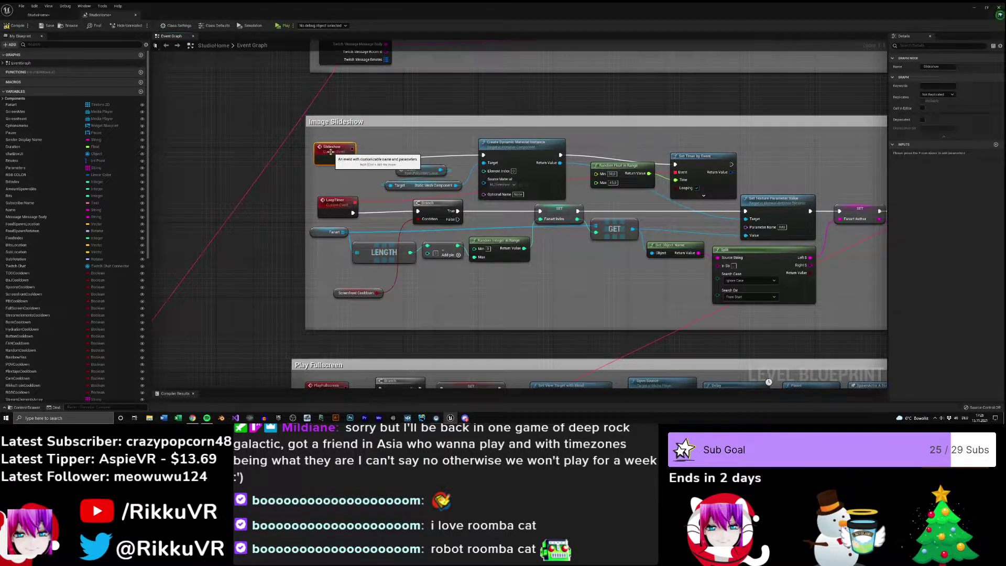
pyautogui.moveTo(456, 178); pyautogui.dragTo(401, 152, button='right')
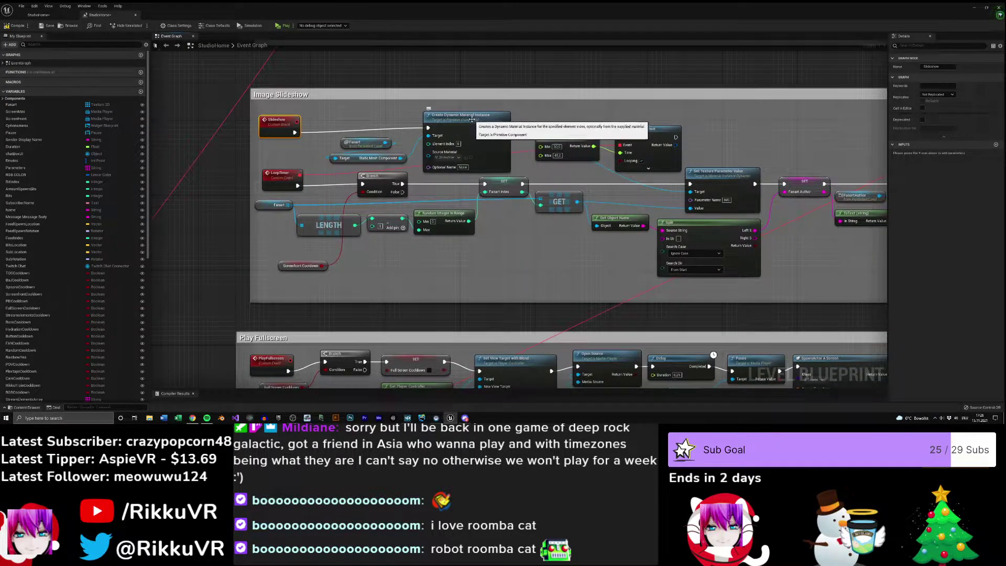
pyautogui.scroll(-1, 458, 145)
pyautogui.scroll(1, 461, 127)
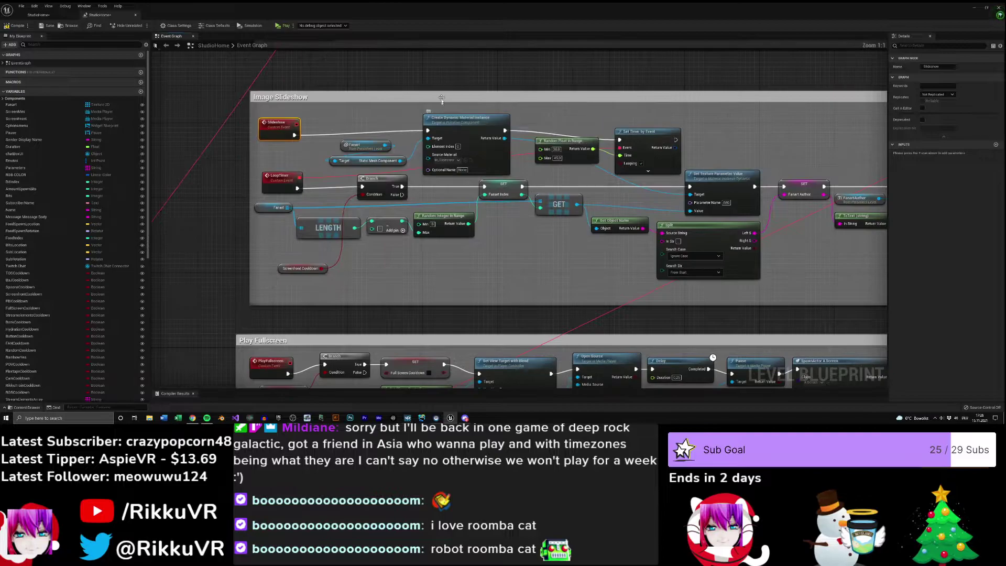
# - Move the fan art picture plane out of its frame on the desk in the level viewport, and undo the move
pyautogui.moveTo(444, 115); pyautogui.dragTo(454, 153, button='right')
pyautogui.scroll(7, 455, 162)
pyautogui.click(54, 18)
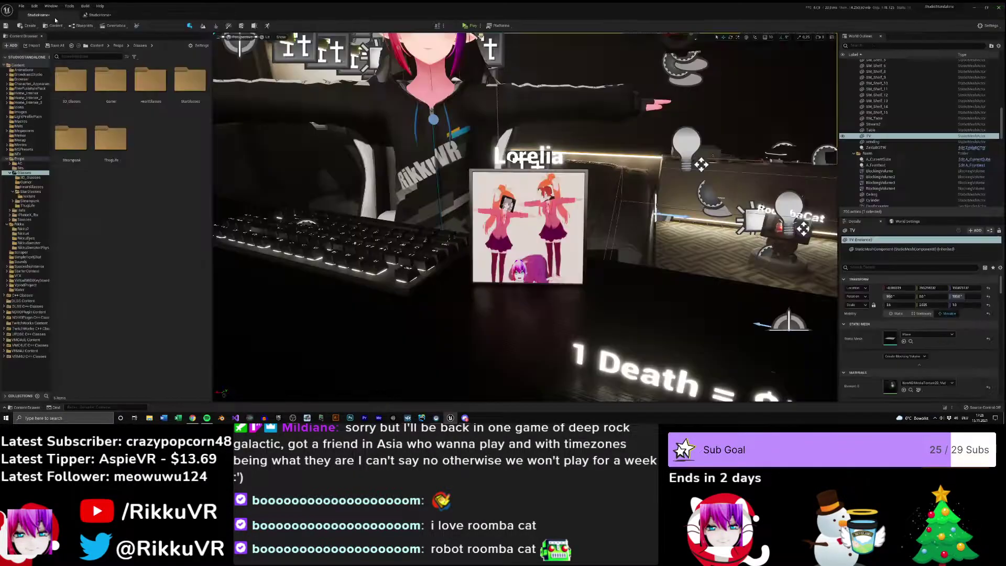
pyautogui.moveTo(462, 193); pyautogui.dragTo(484, 204, button='right')
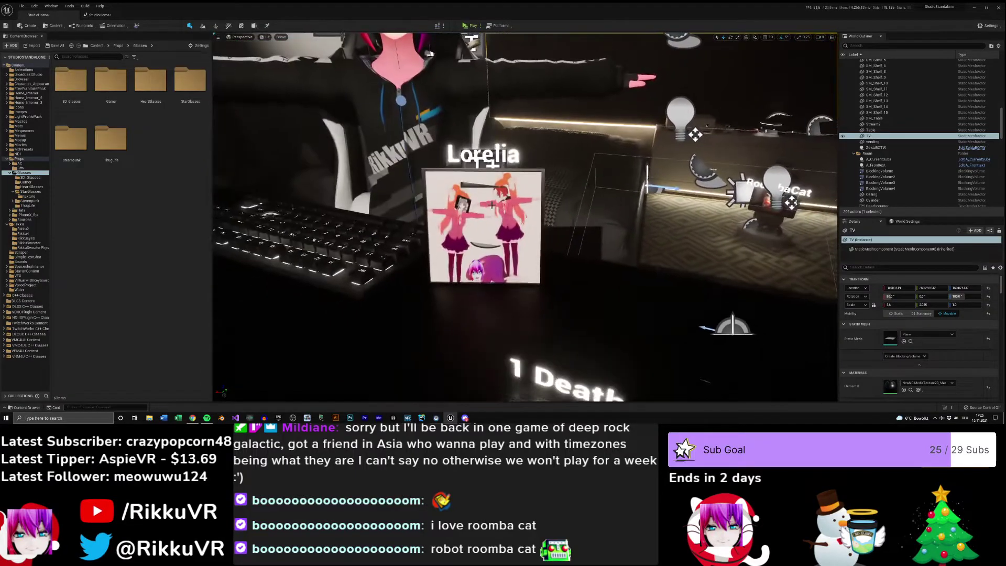
pyautogui.click(524, 223)
pyautogui.moveTo(477, 224); pyautogui.dragTo(487, 163)
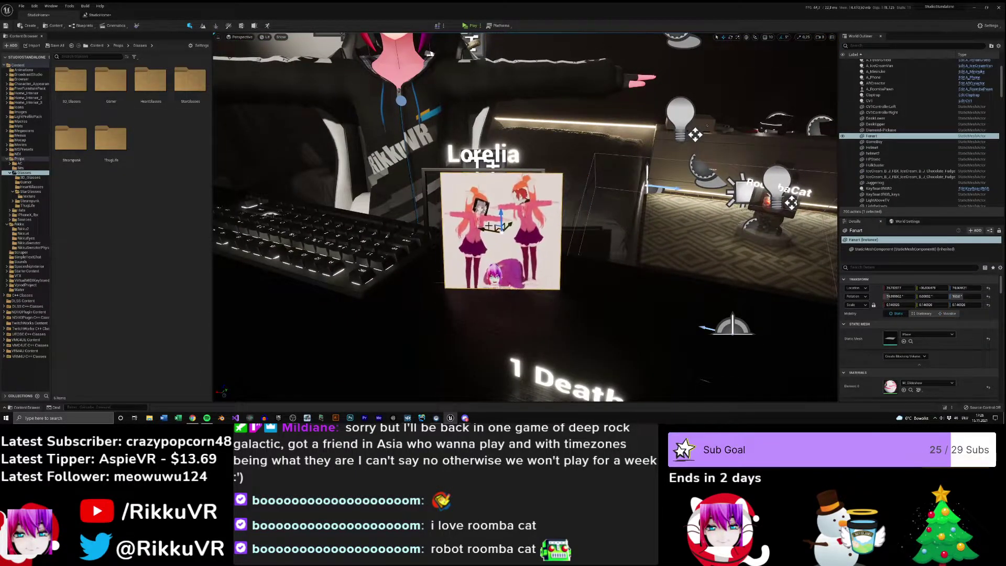
pyautogui.hotkey('ctrl', 'z')
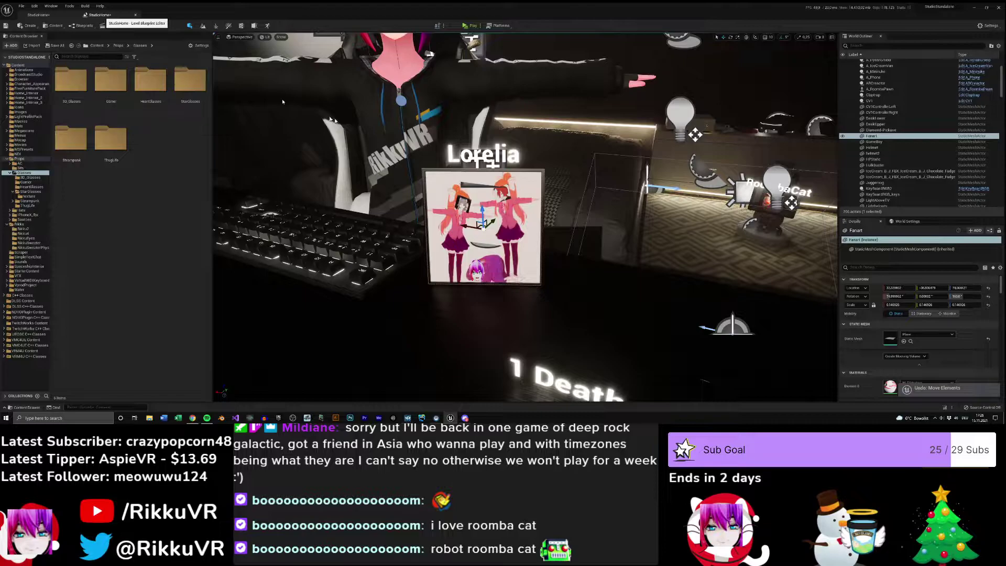
pyautogui.click(100, 15)
# - Move the Random Float in Range node below the execution wire, clear of the link into Set Timer by Event
pyautogui.moveTo(445, 249); pyautogui.dragTo(323, 182, button='right')
pyautogui.moveTo(520, 203); pyautogui.dragTo(471, 214, button='right')
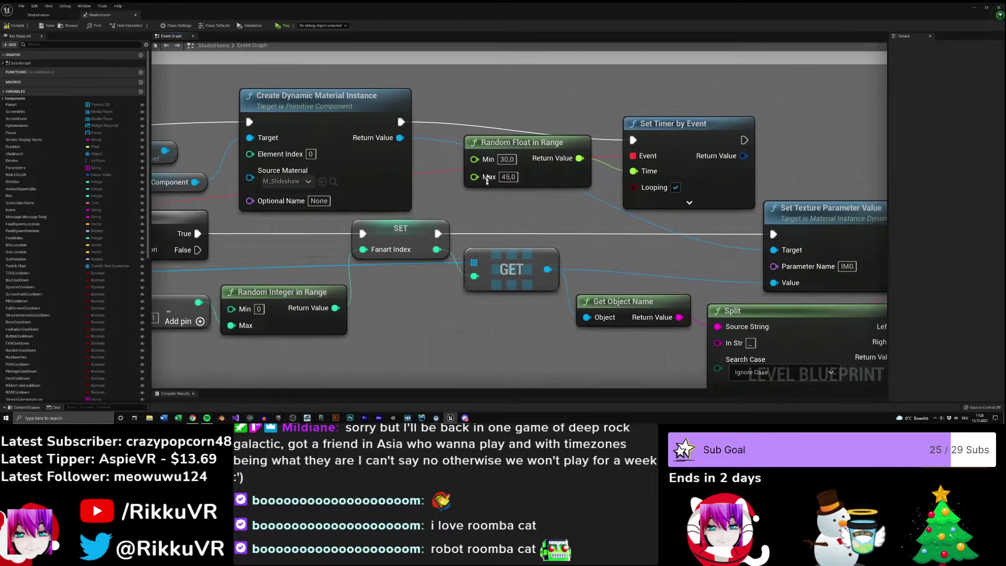
pyautogui.moveTo(486, 179); pyautogui.dragTo(477, 208)
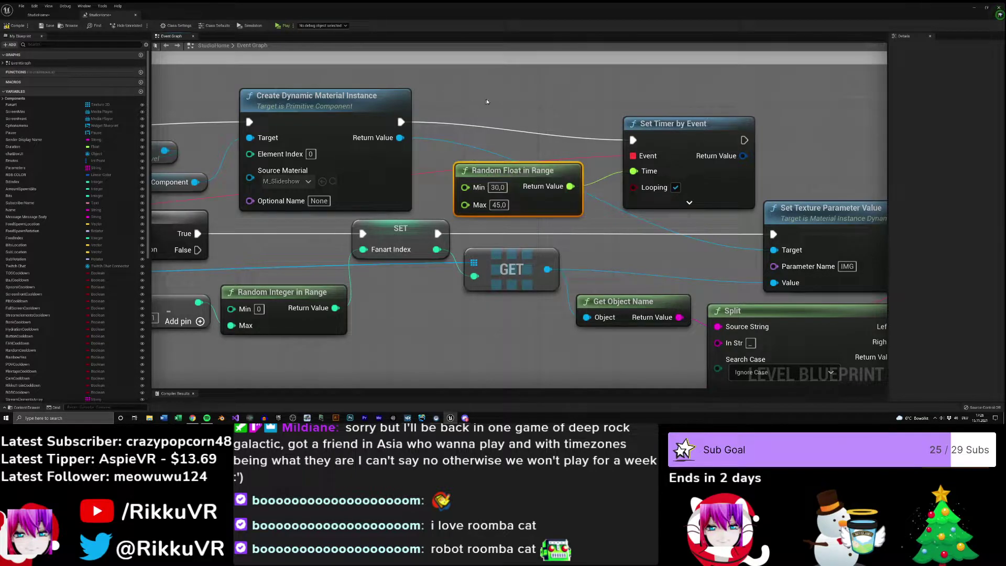
pyautogui.moveTo(479, 100); pyautogui.dragTo(455, 125, button='right')
pyautogui.click(641, 155)
pyautogui.moveTo(641, 155); pyautogui.dragTo(631, 155)
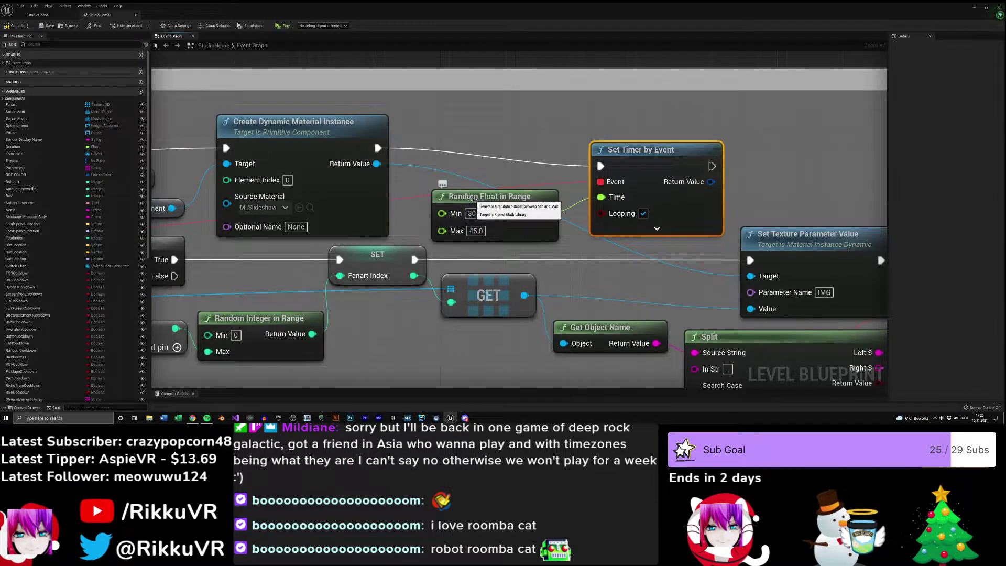
pyautogui.moveTo(469, 198); pyautogui.dragTo(478, 199)
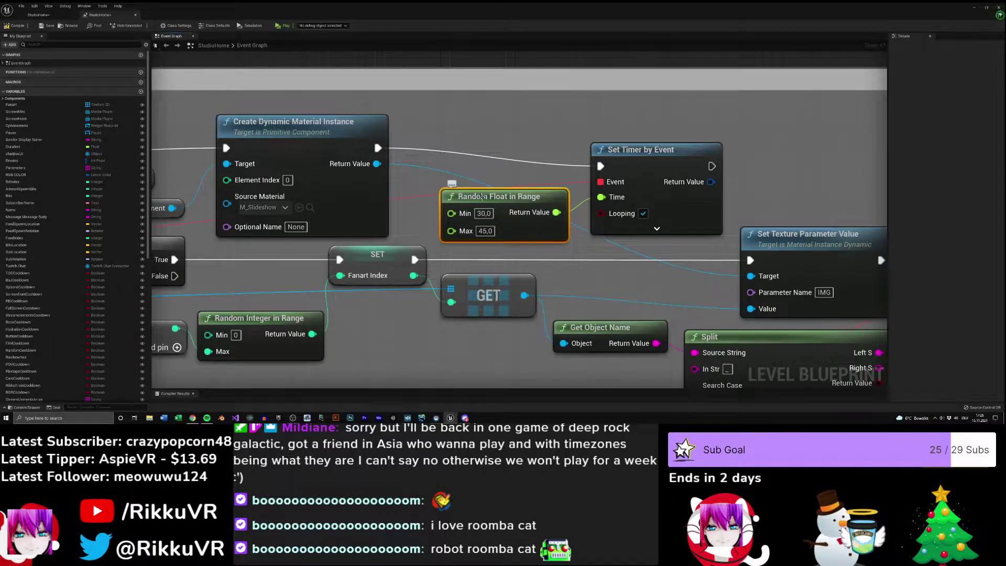
# - Nudge the Branch node after LoopTimer and place the Screenfront Cooldown variable directly beside the Branch's Condition input
pyautogui.moveTo(609, 182); pyautogui.dragTo(938, 113, button='right')
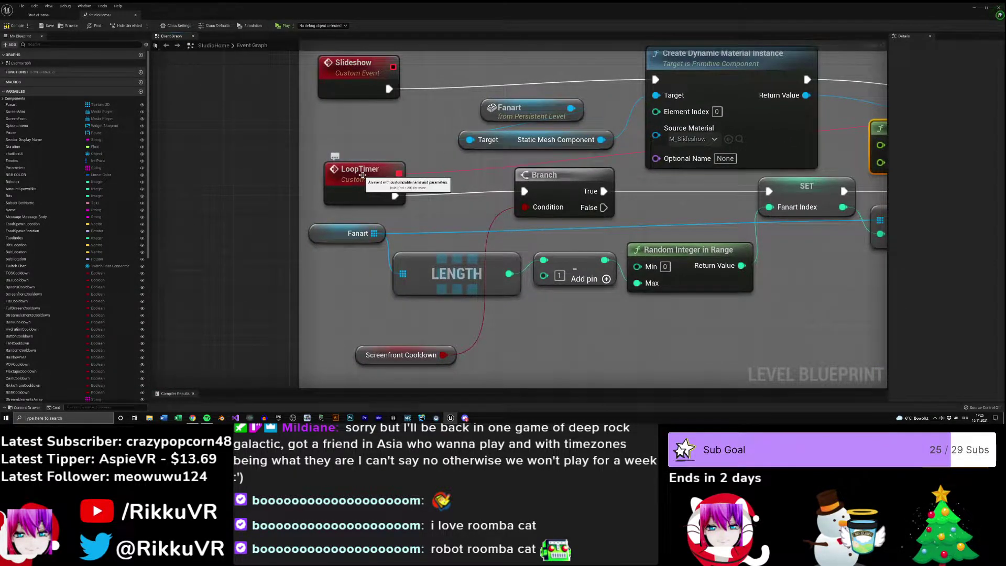
pyautogui.moveTo(458, 206); pyautogui.dragTo(404, 202, button='right')
pyautogui.moveTo(492, 183)
pyautogui.mouseDown()
pyautogui.moveTo(510, 192)
pyautogui.moveTo(504, 178)
pyautogui.mouseUp()
pyautogui.moveTo(341, 361); pyautogui.dragTo(393, 222)
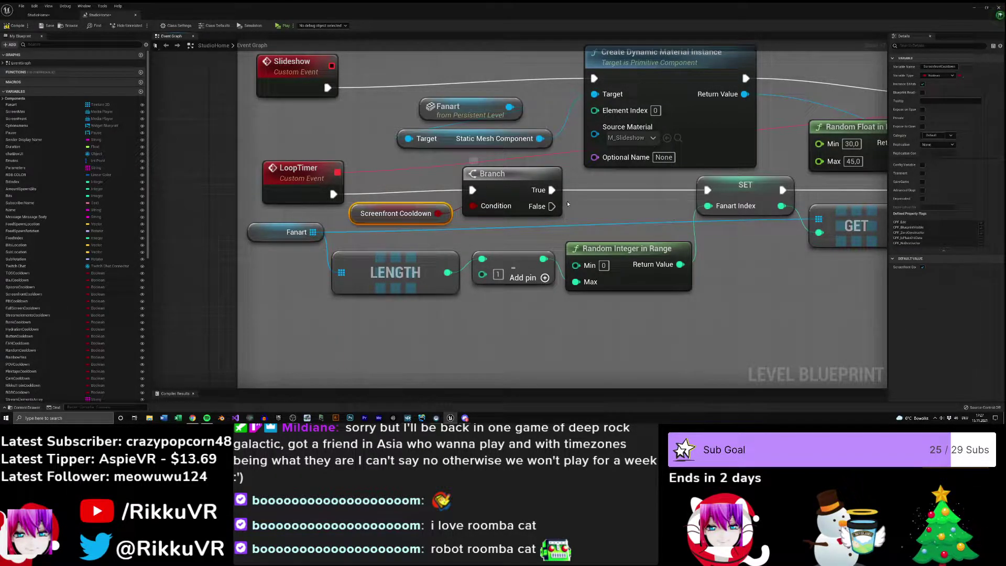
# - Examine the Fanart Index setter, the Random Integer in Range node and the full list of textures in the Fanart array
pyautogui.moveTo(606, 210)
pyautogui.mouseDown(button='right')
pyautogui.moveTo(555, 208)
pyautogui.moveTo(601, 202)
pyautogui.mouseUp(button='right')
pyautogui.click(712, 190)
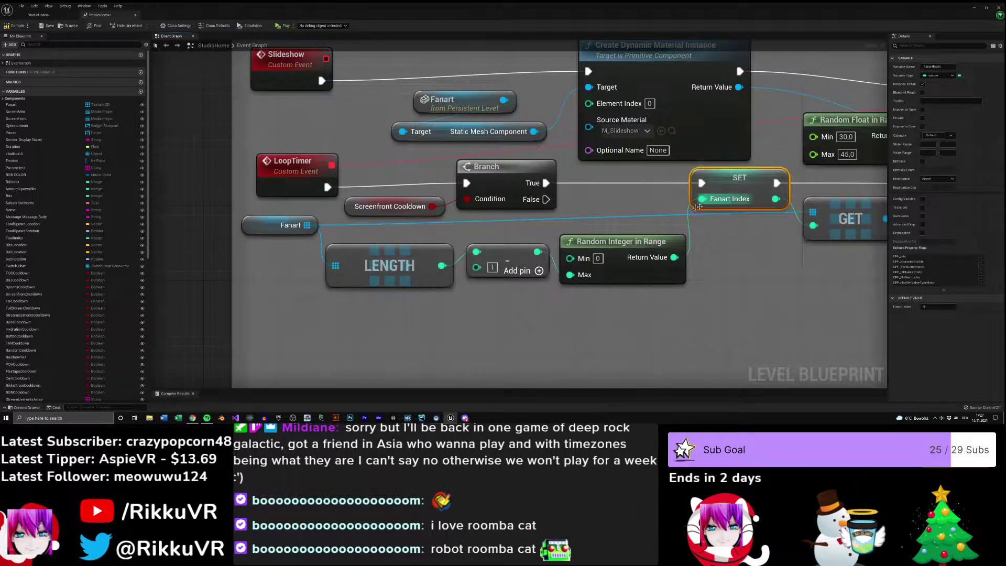
pyautogui.click(252, 217)
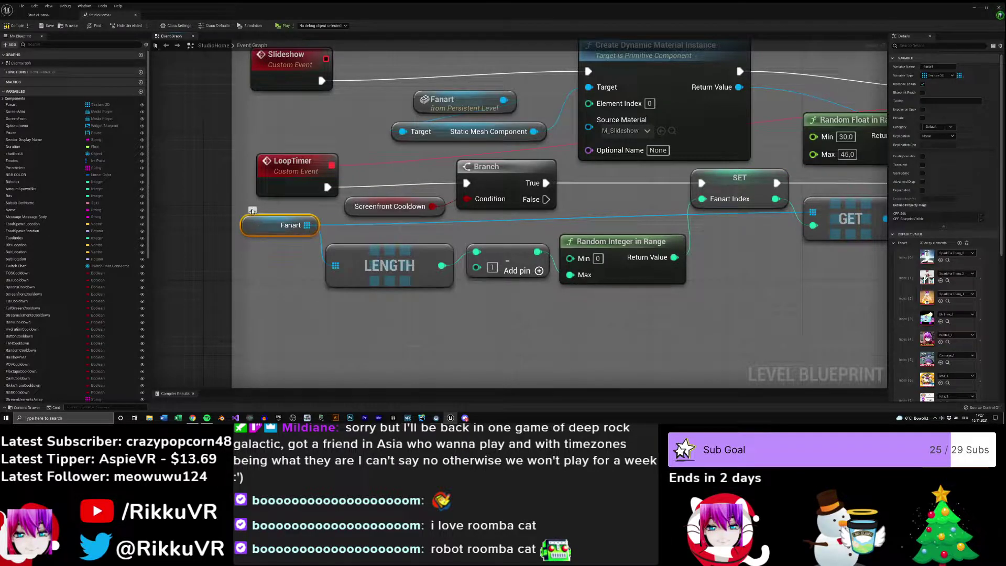
pyautogui.scroll(-8, 960, 298)
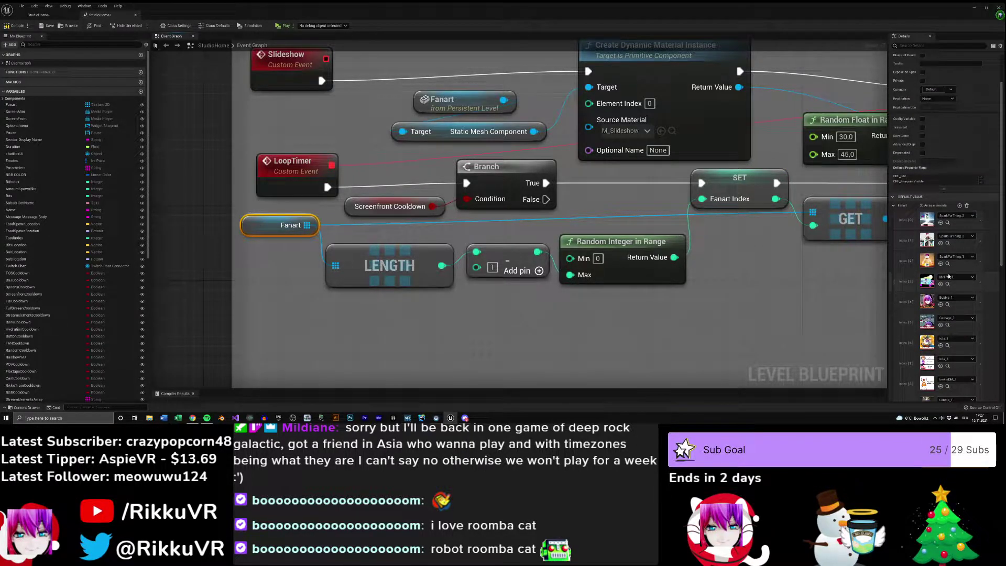
pyautogui.scroll(-10, 947, 285)
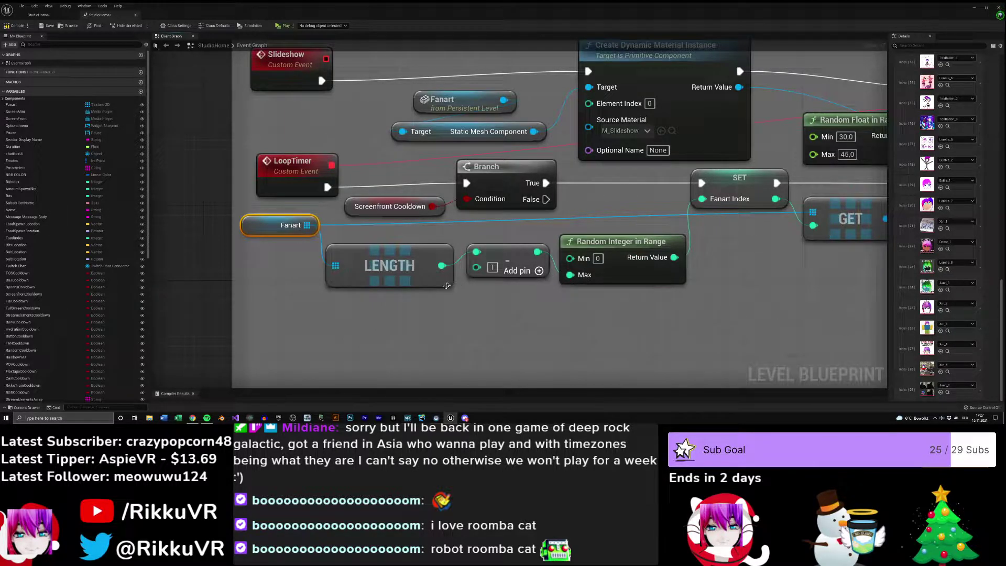
pyautogui.click(635, 259)
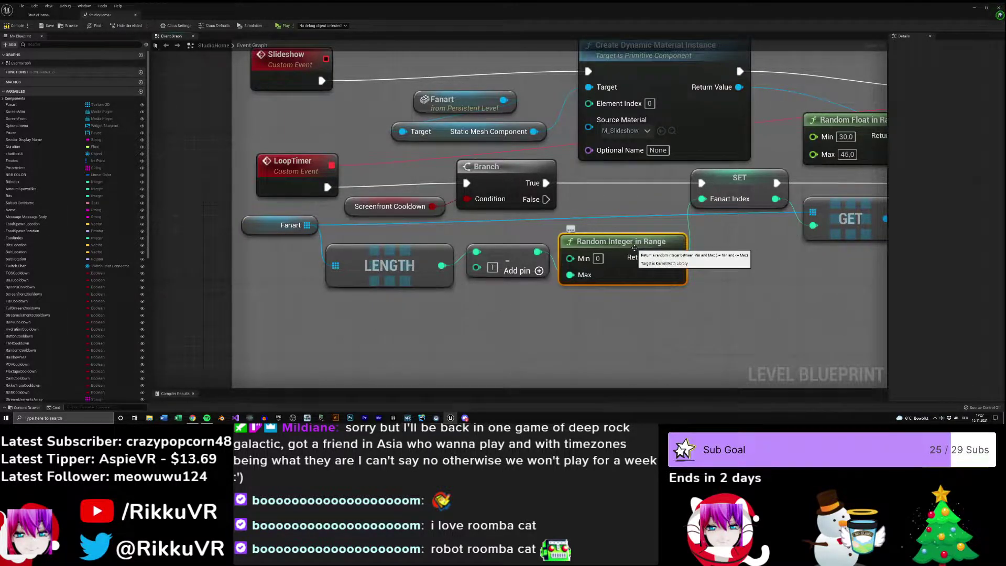
pyautogui.click(261, 225)
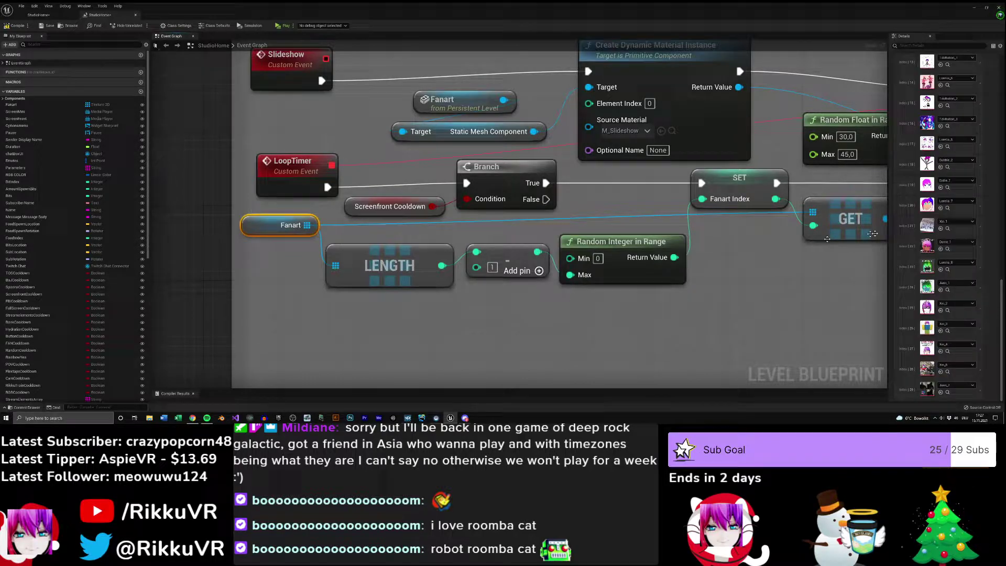
# - Examine the Set Texture Parameter Value node, and review the texture names in the Fanart array from last to first
pyautogui.moveTo(778, 289); pyautogui.dragTo(344, 316, button='right')
pyautogui.click(634, 212)
pyautogui.moveTo(377, 154); pyautogui.dragTo(521, 126, button='right')
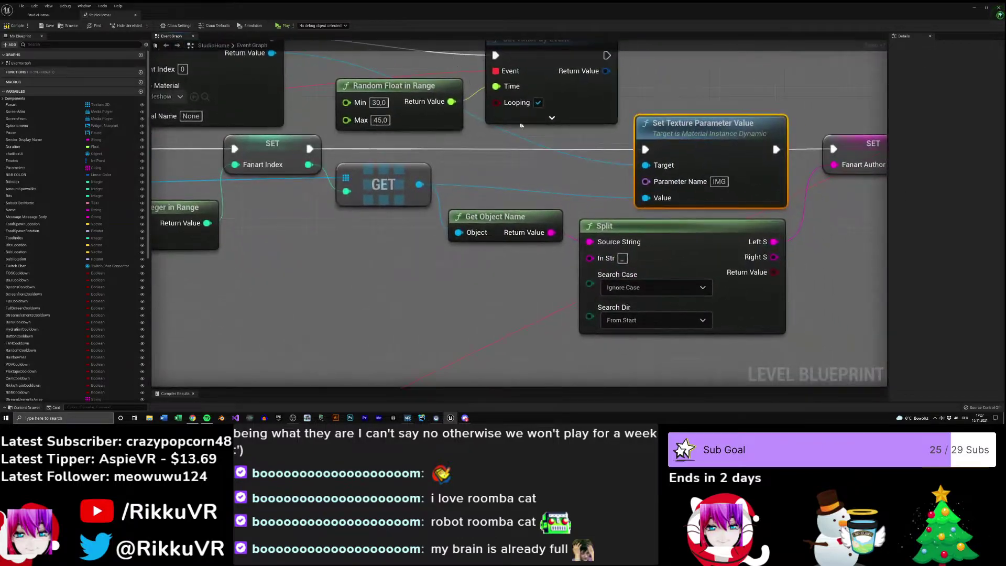
pyautogui.moveTo(549, 192); pyautogui.dragTo(635, 240, button='right')
pyautogui.click(246, 208)
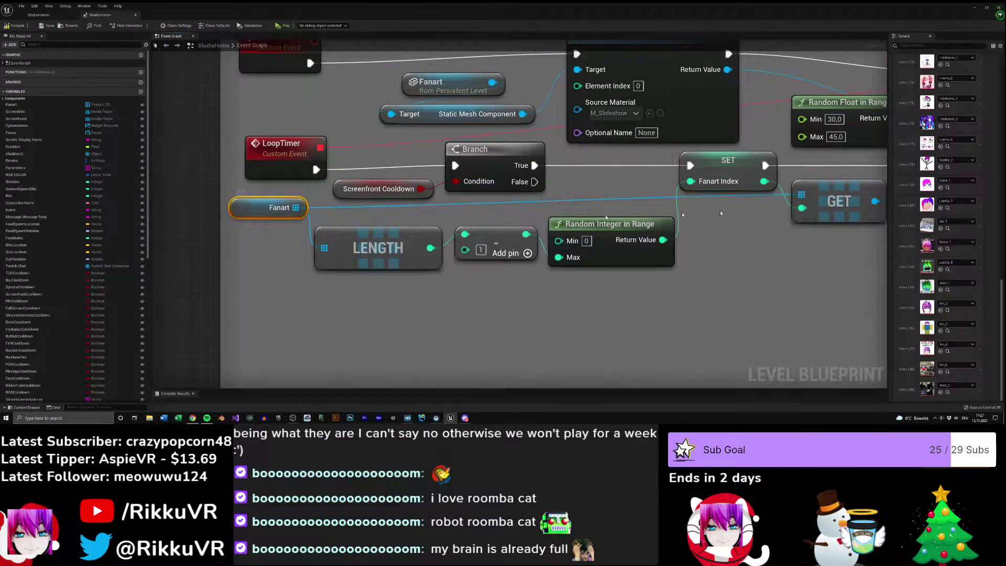
pyautogui.scroll(10, 954, 195)
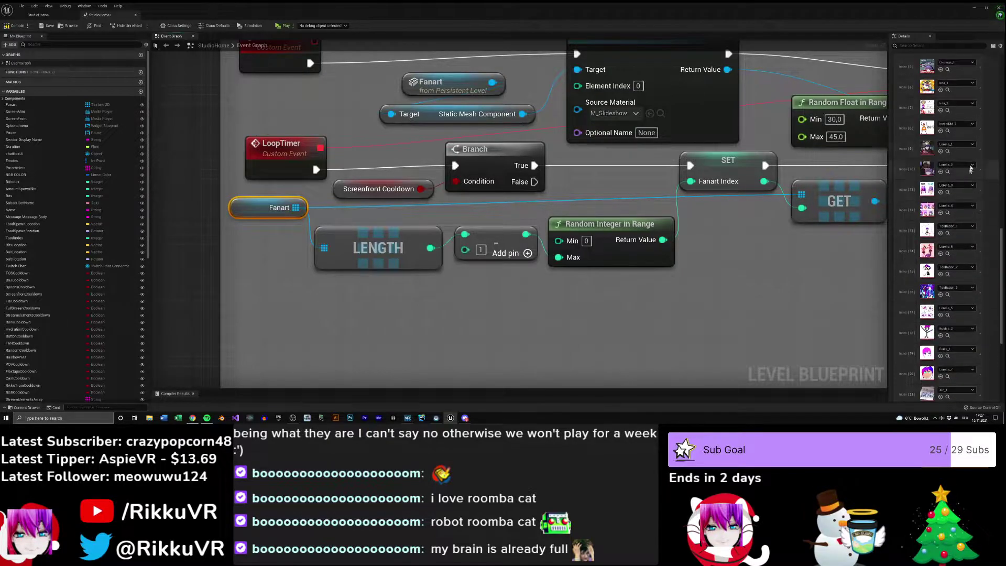
pyautogui.scroll(6, 961, 156)
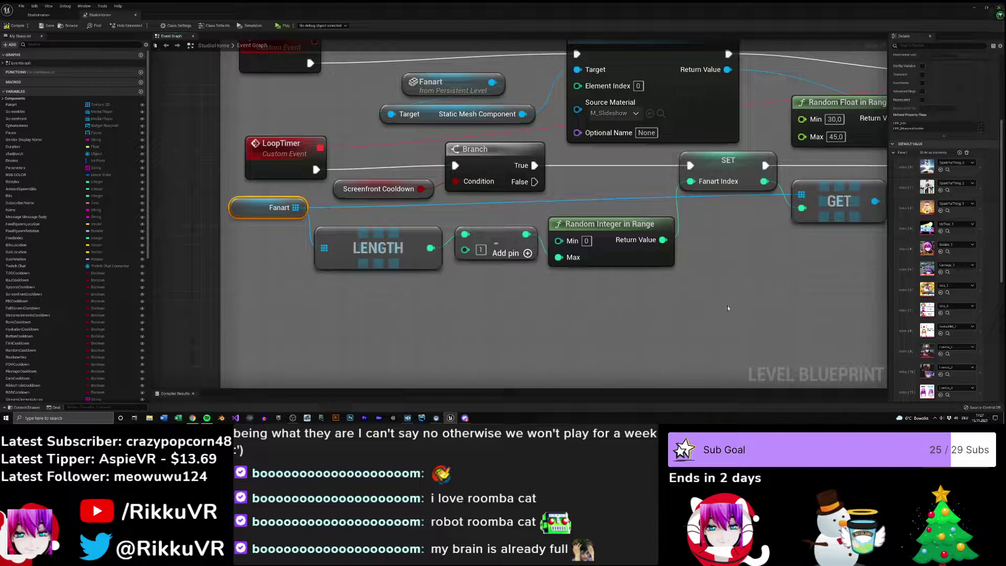
# - Follow the Split node through Fanart Author to Set Text, and check the author label above the framed picture in the level viewport
pyautogui.moveTo(763, 304); pyautogui.dragTo(401, 253, button='right')
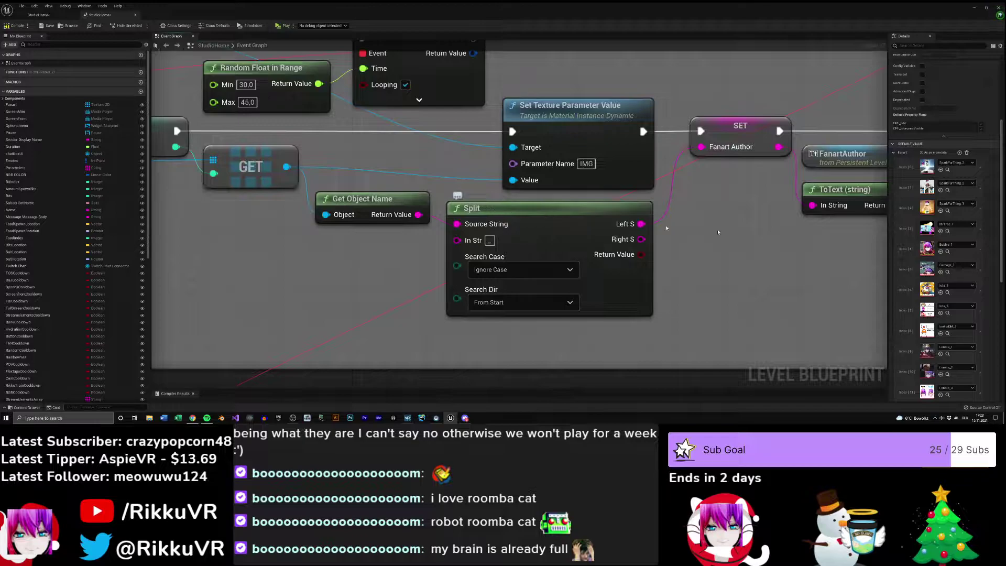
pyautogui.moveTo(715, 170); pyautogui.dragTo(446, 157, button='right')
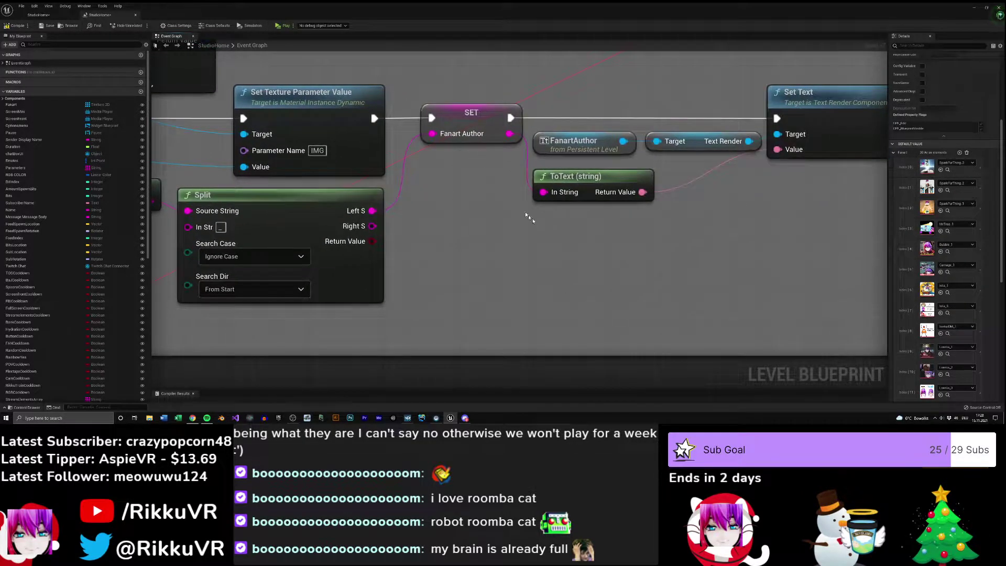
pyautogui.click(37, 14)
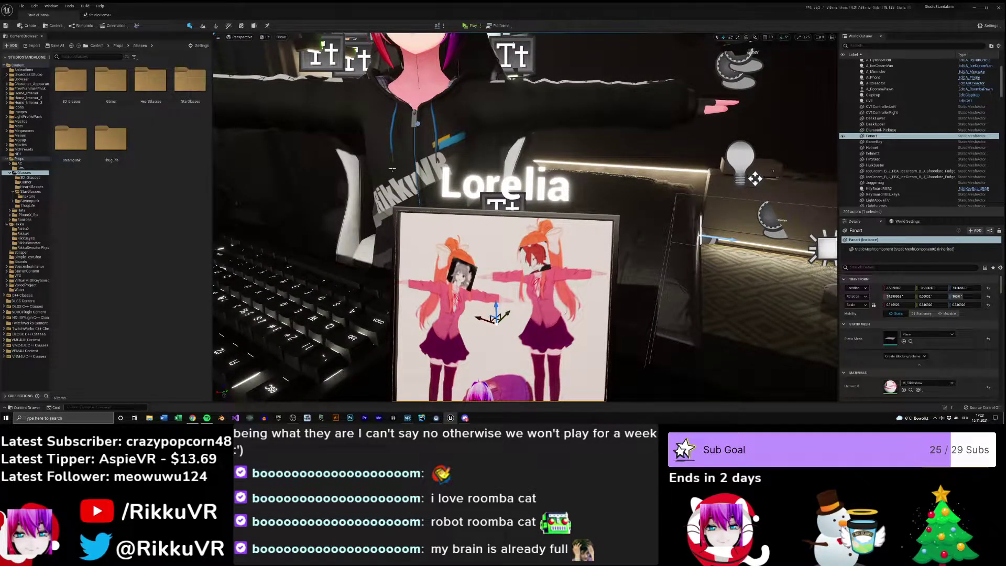
pyautogui.click(102, 17)
# - Move the SpawnActor node in the NDI Connection comment slightly down to straighten its wire from Slideshow
pyautogui.scroll(-10, 527, 268)
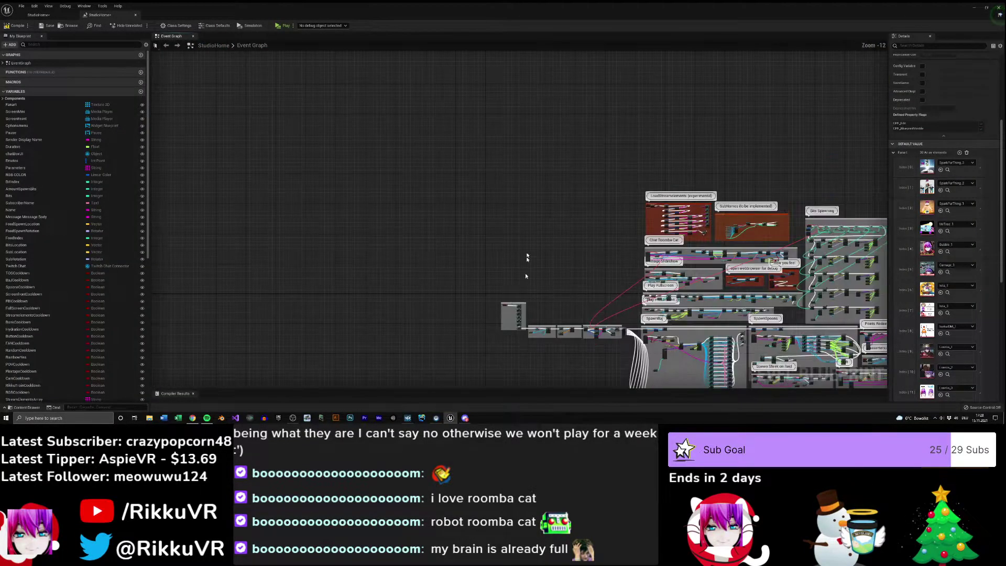
pyautogui.scroll(11, 526, 269)
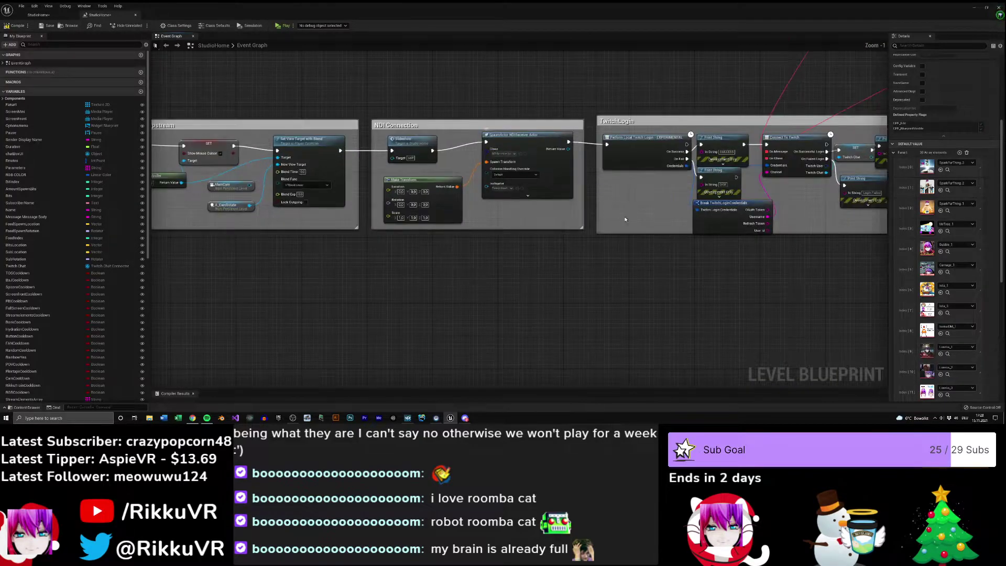
pyautogui.scroll(1, 626, 220)
pyautogui.click(441, 139)
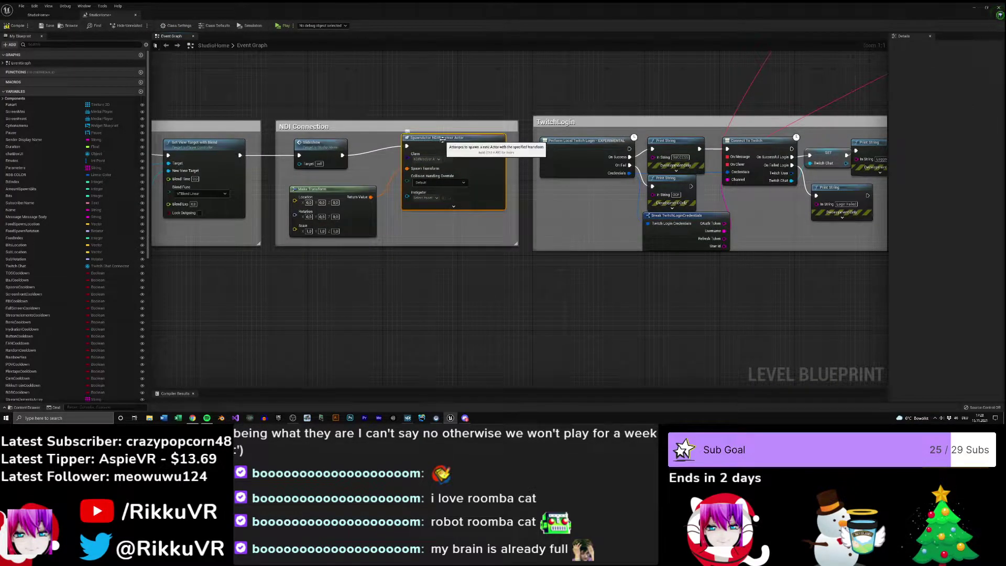
pyautogui.moveTo(442, 139); pyautogui.dragTo(442, 150)
pyautogui.moveTo(441, 149); pyautogui.dragTo(375, 149, button='right')
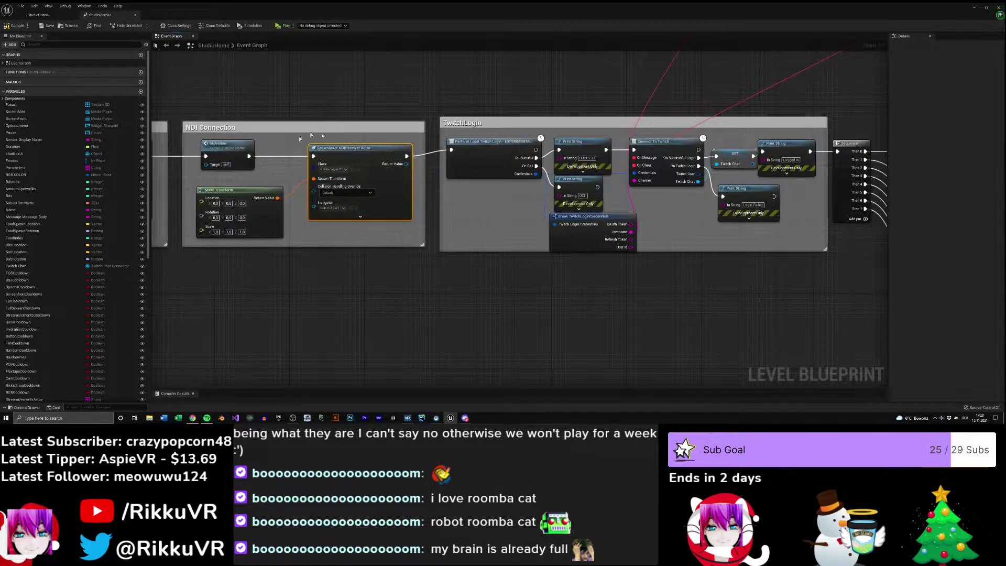
# - Nudge the "Logged In" Print String node slightly right inside the TwitchLogin comment
pyautogui.moveTo(490, 209); pyautogui.dragTo(341, 217, button='right')
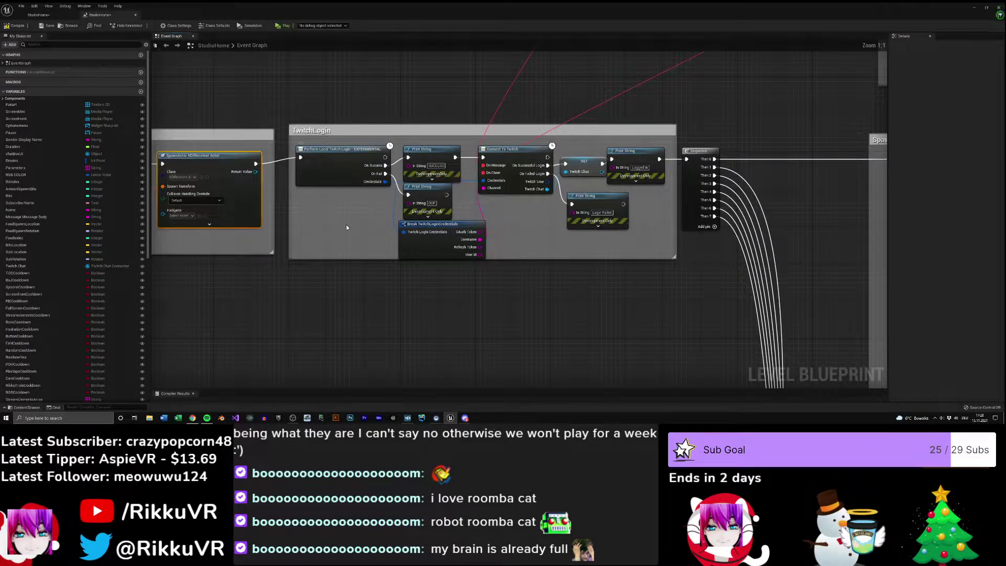
pyautogui.moveTo(352, 139); pyautogui.dragTo(642, 242)
pyautogui.click(635, 152)
pyautogui.moveTo(637, 153); pyautogui.dragTo(647, 153)
pyautogui.scroll(1, 526, 154)
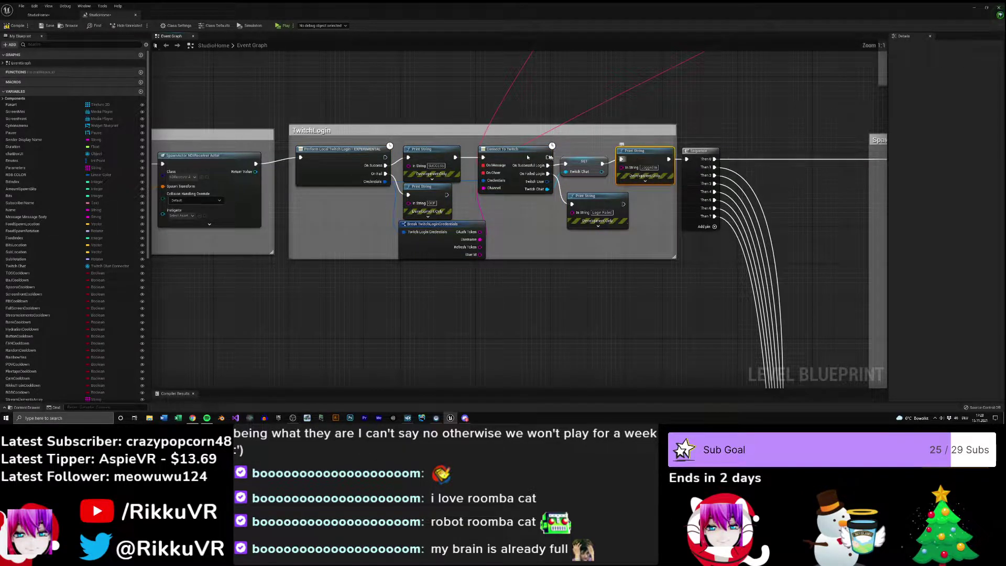
# - Examine the TwitchLogin chain from Perform Local Twitch Login through its Print String nodes to the inputs of Connect To Twitch
pyautogui.scroll(7, 425, 161)
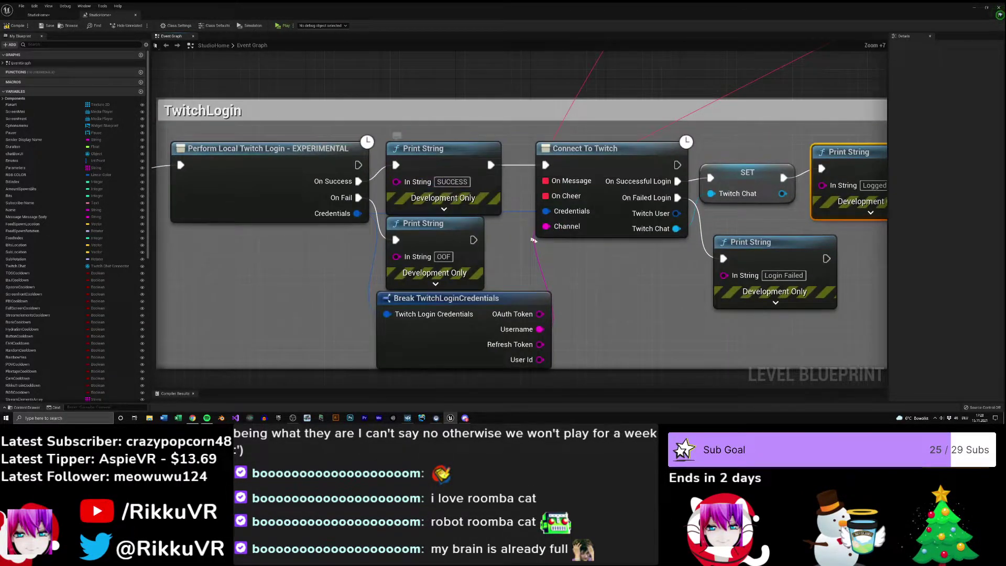
pyautogui.moveTo(595, 282); pyautogui.dragTo(716, 280, button='right')
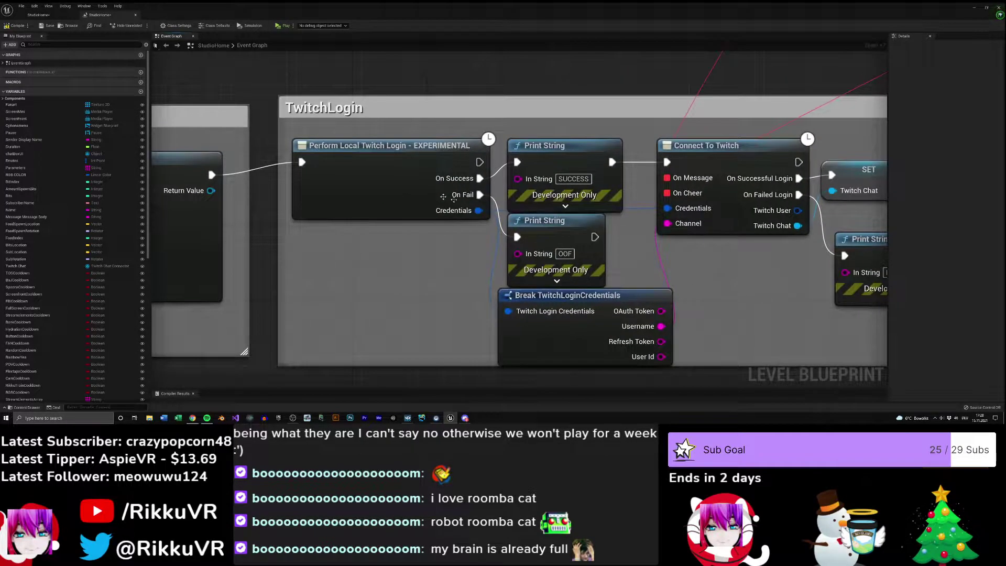
pyautogui.click(297, 152)
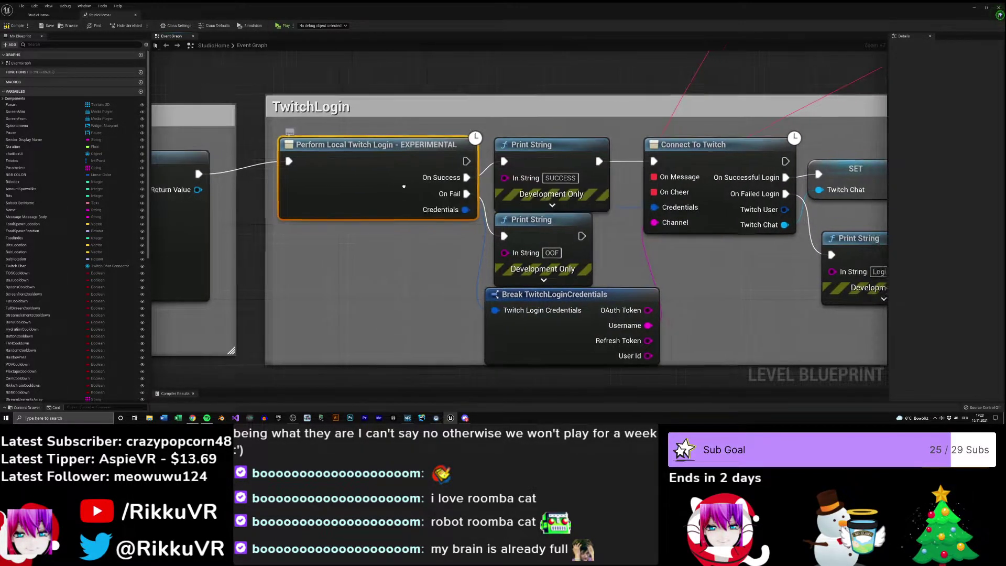
pyautogui.moveTo(293, 152); pyautogui.dragTo(136, 123, button='right')
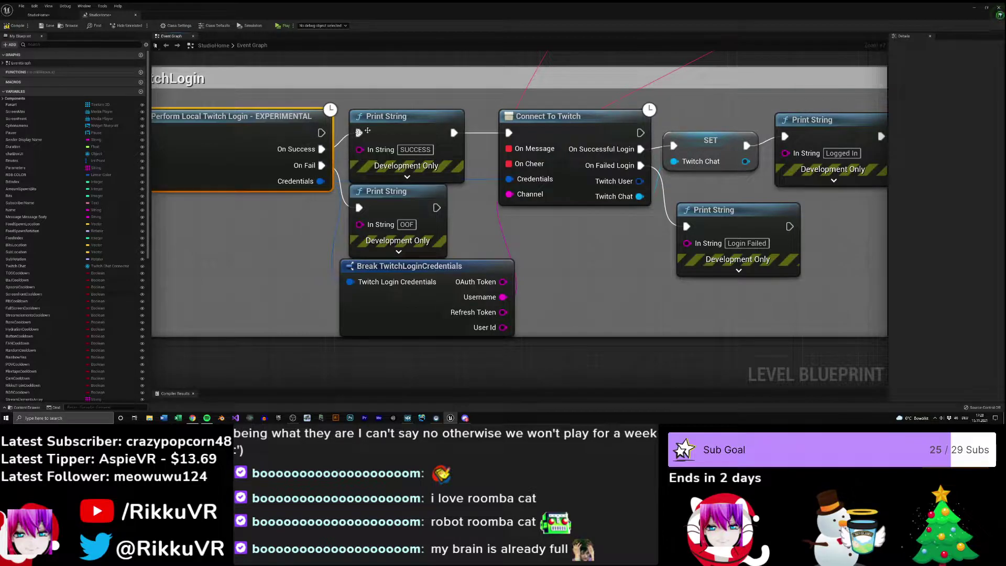
pyautogui.moveTo(408, 149); pyautogui.dragTo(300, 144, button='right')
pyautogui.click(443, 112)
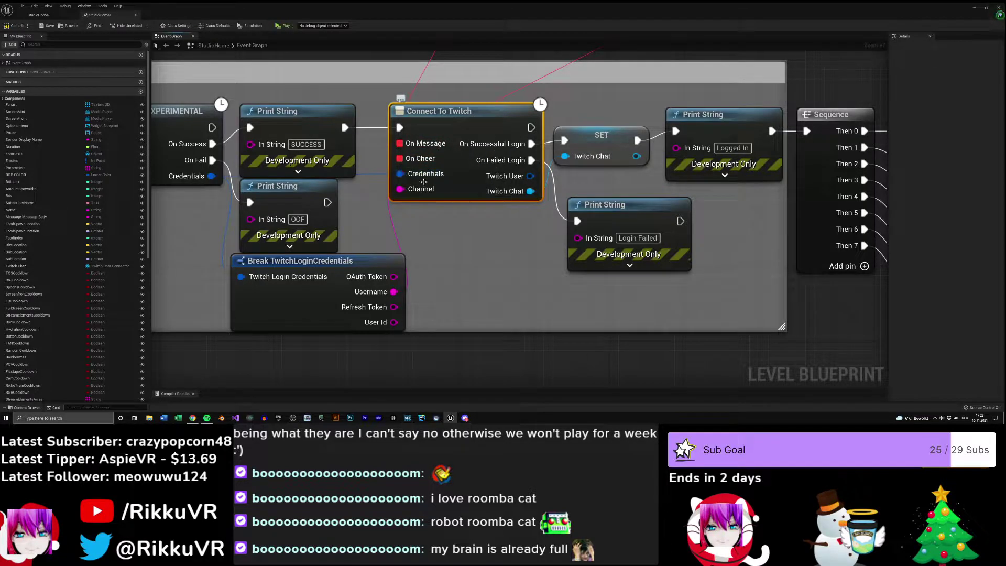
pyautogui.moveTo(461, 181); pyautogui.dragTo(444, 214, button='right')
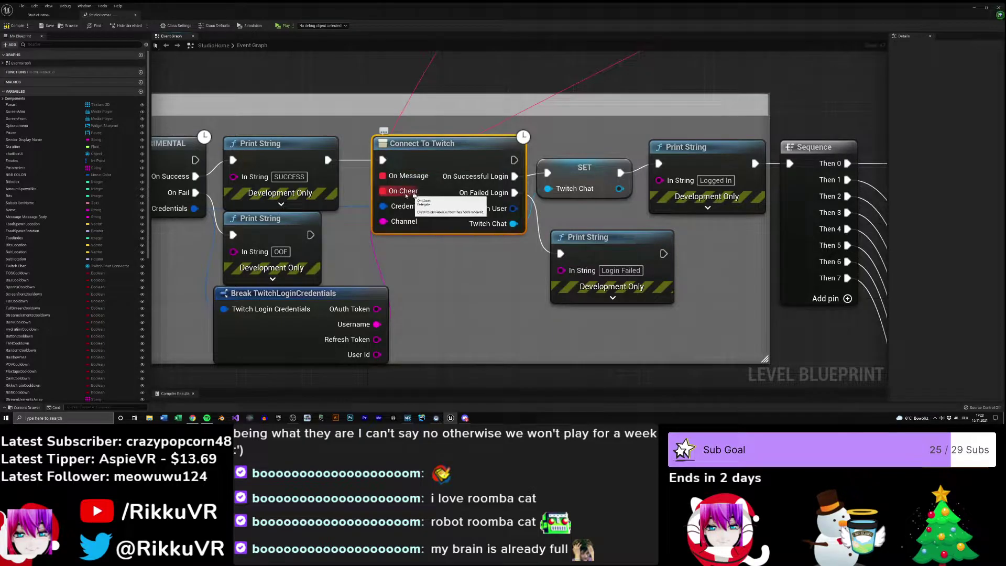
# - Trace the Connect To Twitch outputs through the SET Twitch Chat node and both login Print String nodes
pyautogui.moveTo(447, 221); pyautogui.dragTo(374, 205, button='right')
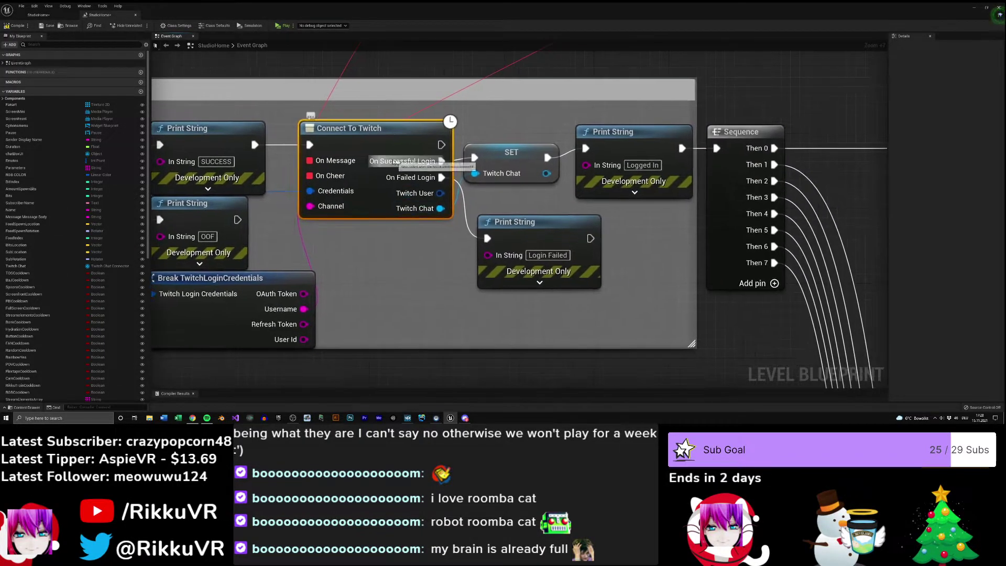
pyautogui.click(504, 159)
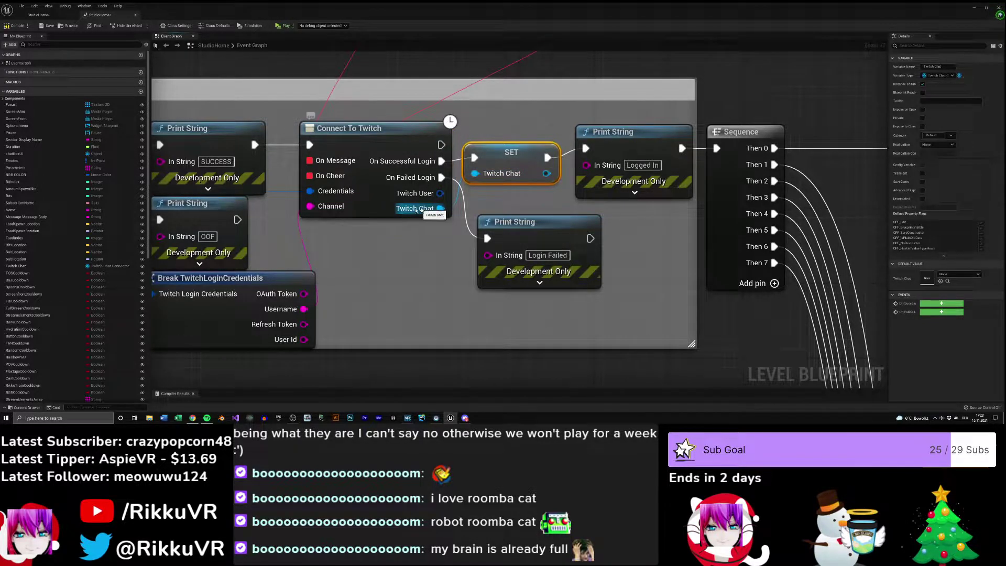
pyautogui.moveTo(541, 200); pyautogui.dragTo(421, 196, button='right')
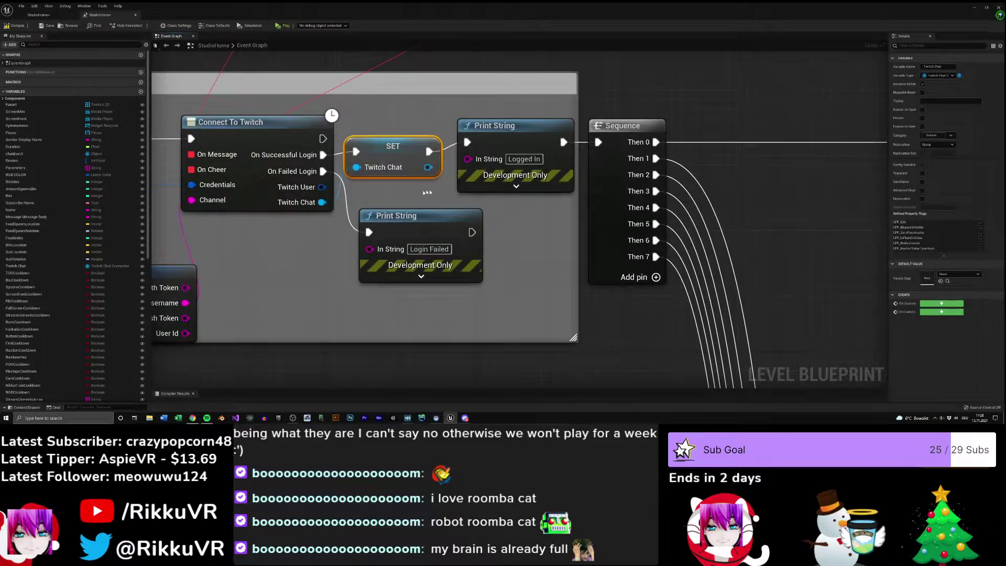
pyautogui.moveTo(560, 133); pyautogui.dragTo(359, 146, button='right')
pyautogui.moveTo(669, 254); pyautogui.dragTo(359, 216, button='right')
pyautogui.moveTo(239, 188); pyautogui.dragTo(614, 227, button='right')
# - Examine the Sequence node after the Twitch login and the command comment groups its Then outputs lead to
pyautogui.click(482, 142)
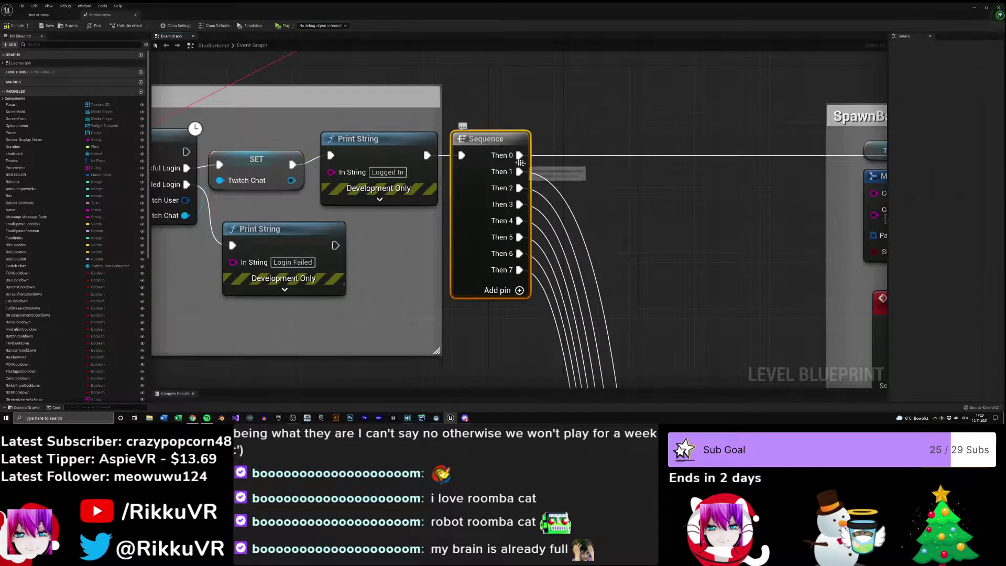
pyautogui.moveTo(696, 182); pyautogui.dragTo(602, 205, button='right')
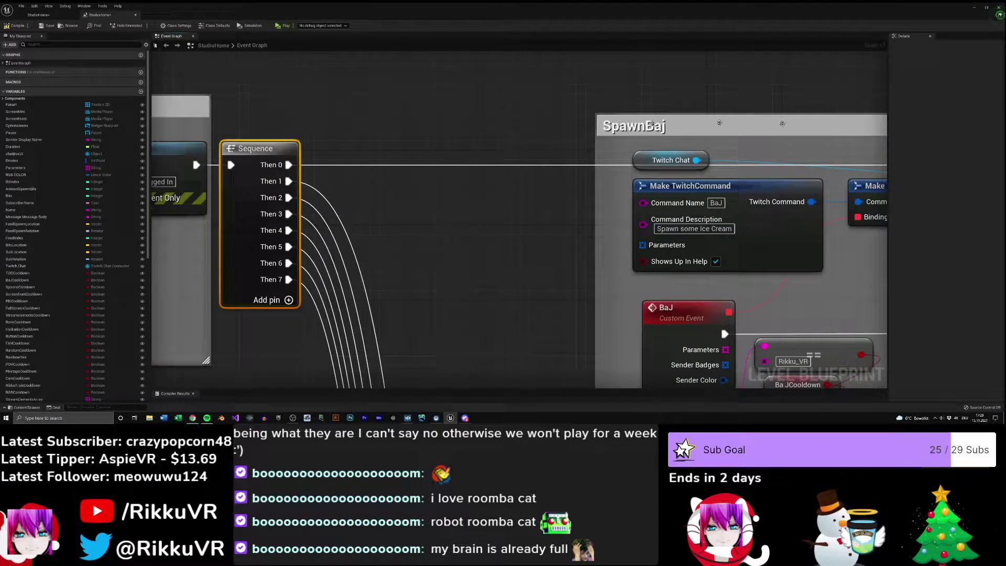
pyautogui.moveTo(266, 219); pyautogui.dragTo(524, 202, button='right')
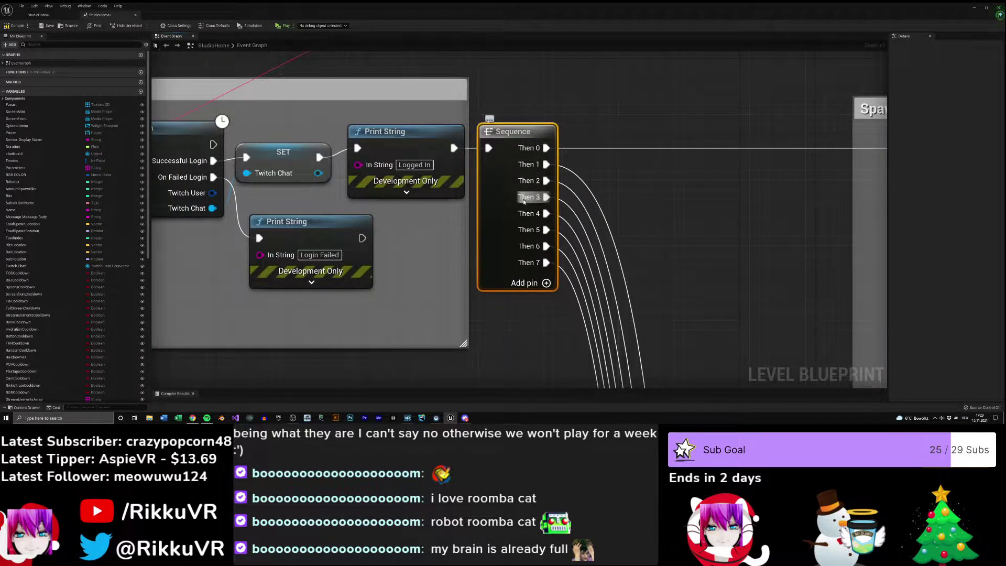
pyautogui.moveTo(725, 237); pyautogui.dragTo(463, 213, button='right')
pyautogui.scroll(-4, 484, 243)
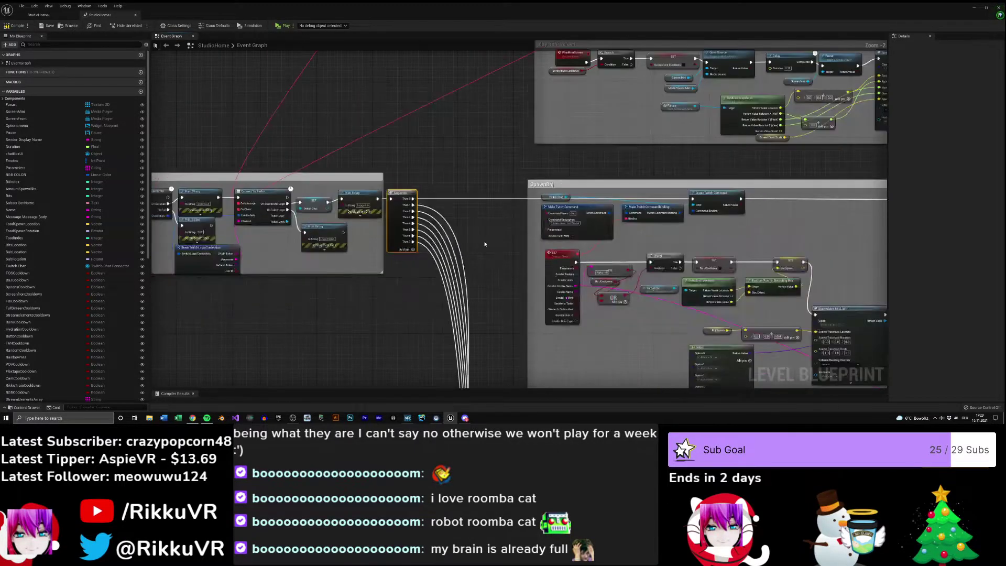
pyautogui.scroll(-5, 485, 244)
pyautogui.moveTo(535, 213); pyautogui.dragTo(581, 230, button='right')
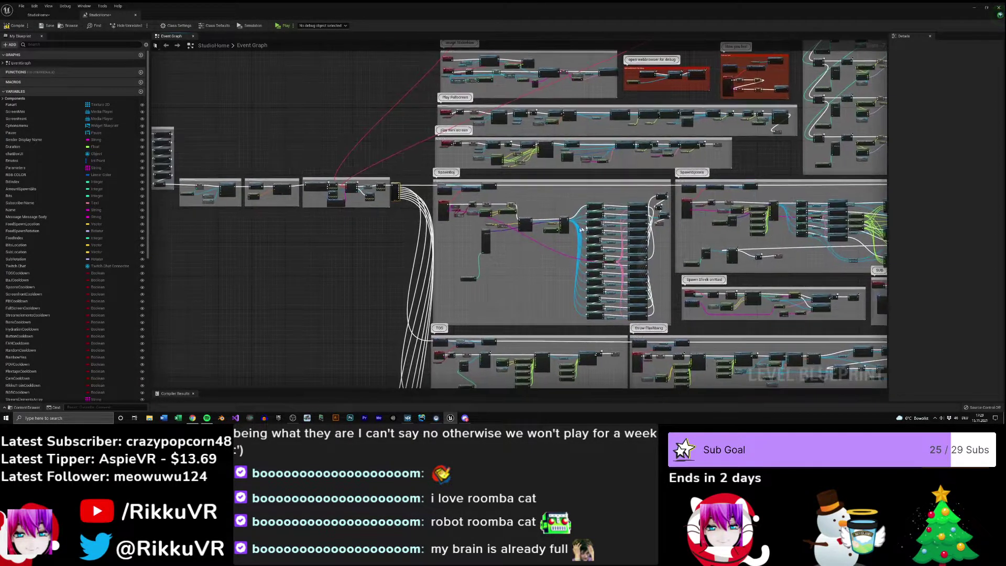
pyautogui.scroll(5, 478, 228)
pyautogui.scroll(2, 435, 169)
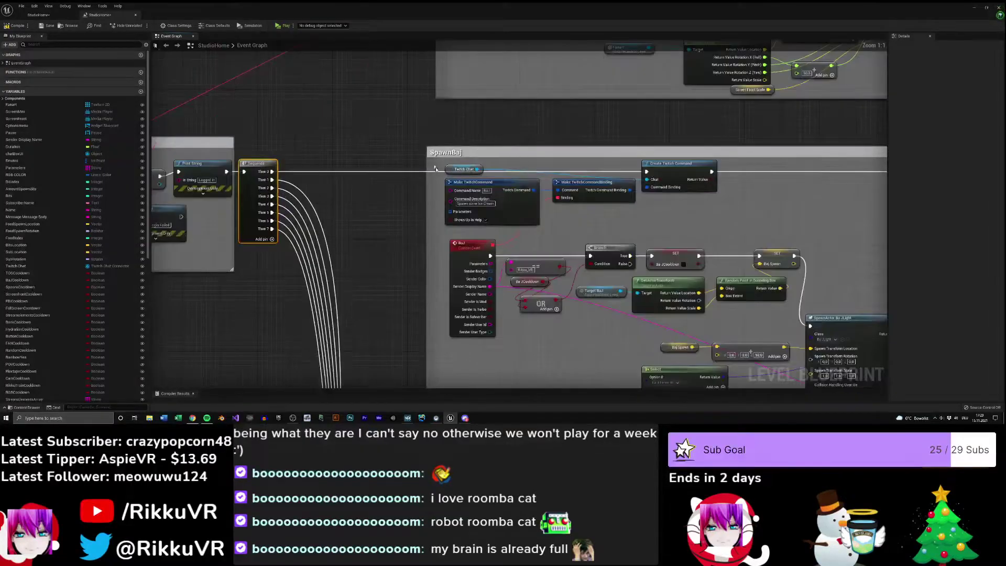
# - Examine the SpawnBaj command setup: Make TwitchCommand, its binding, Create Twitch Command, and the chain following the BaJ custom event
pyautogui.moveTo(702, 216); pyautogui.dragTo(469, 168)
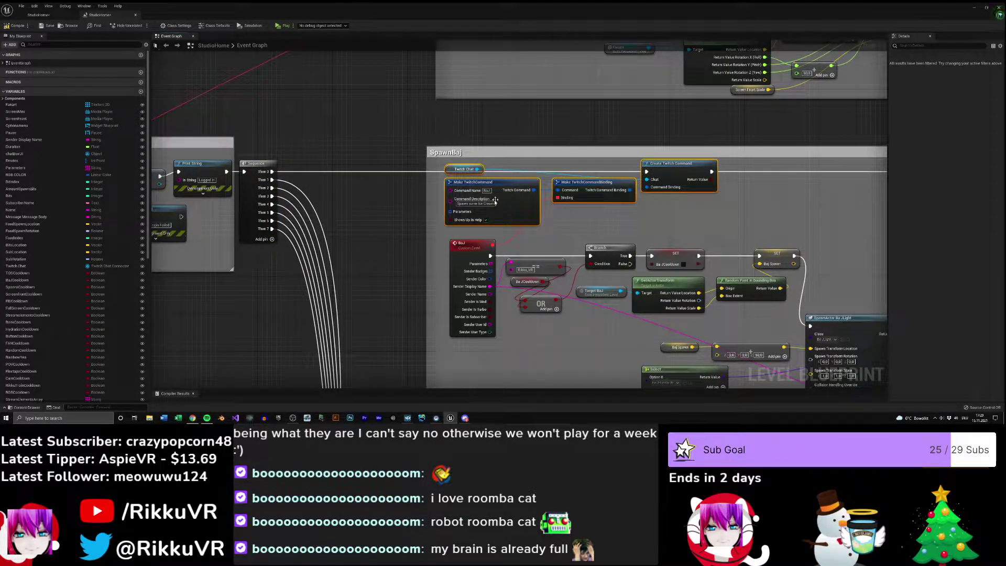
pyautogui.keyDown('ctrl'); pyautogui.scroll(7, 489, 192); pyautogui.keyUp('ctrl')
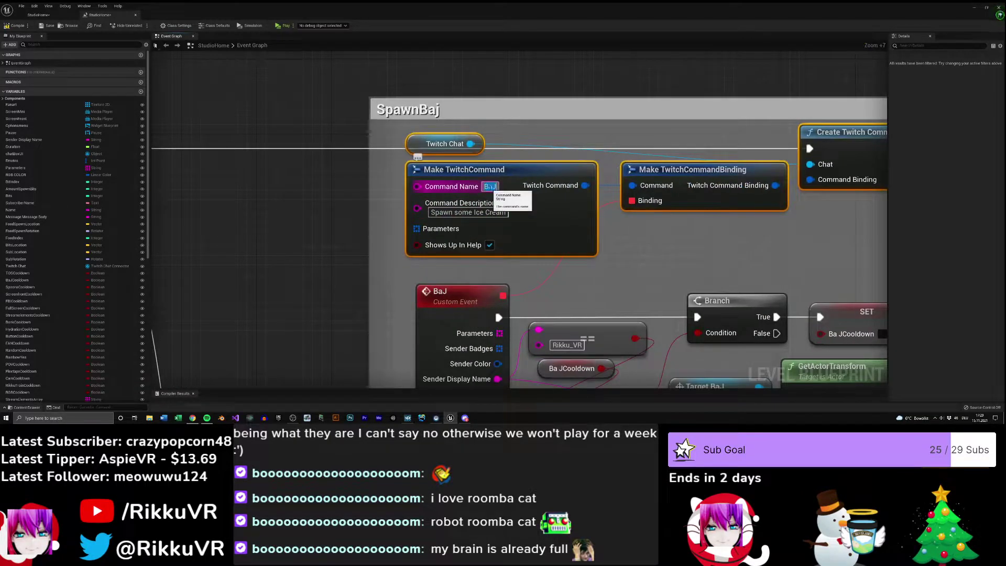
pyautogui.click(490, 187)
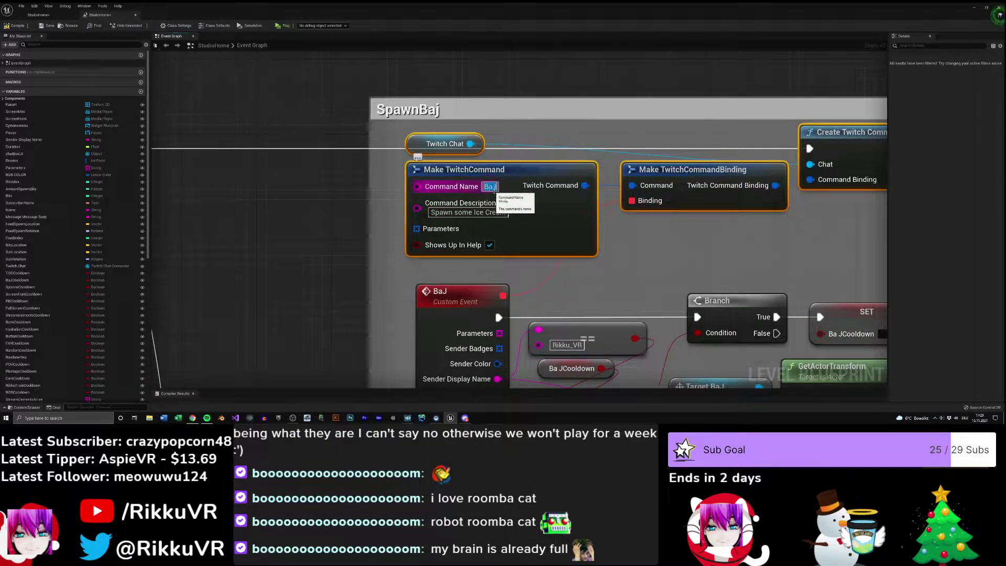
pyautogui.click(677, 265)
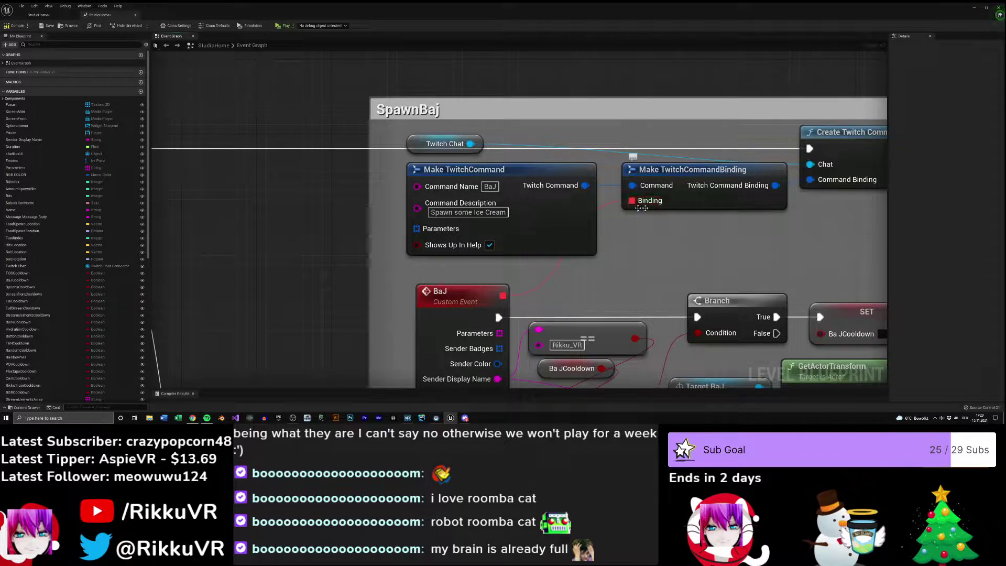
pyautogui.moveTo(623, 246); pyautogui.dragTo(554, 125, button='right')
pyautogui.click(399, 178)
pyautogui.moveTo(548, 169); pyautogui.dragTo(53, 41, button='right')
pyautogui.scroll(-2, 552, 265)
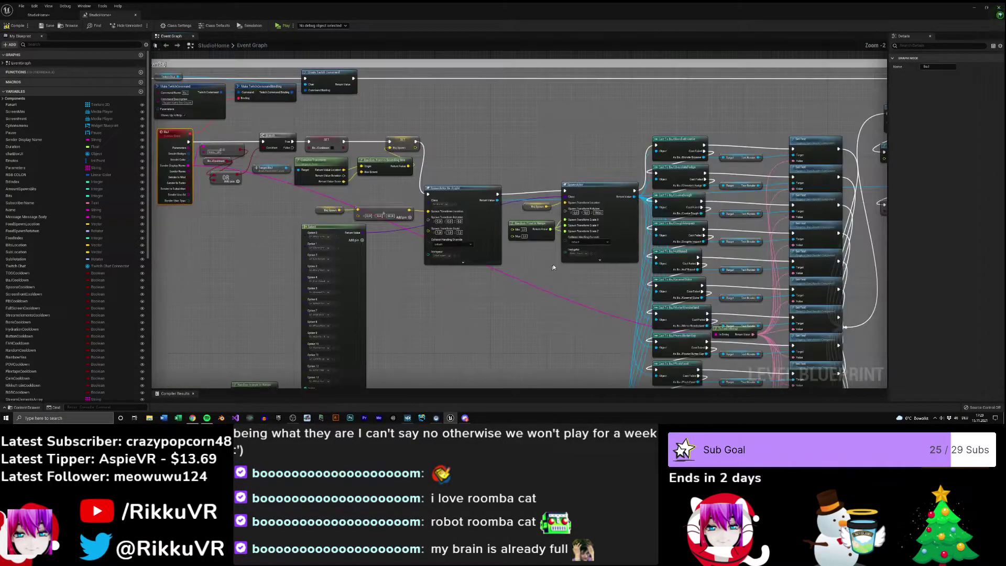
# - Find the oof command below the last row of command groups and examine its Make TwitchCommand, binding and custom event nodes
pyautogui.scroll(-8, 551, 265)
pyautogui.moveTo(536, 282); pyautogui.dragTo(368, 87, button='right')
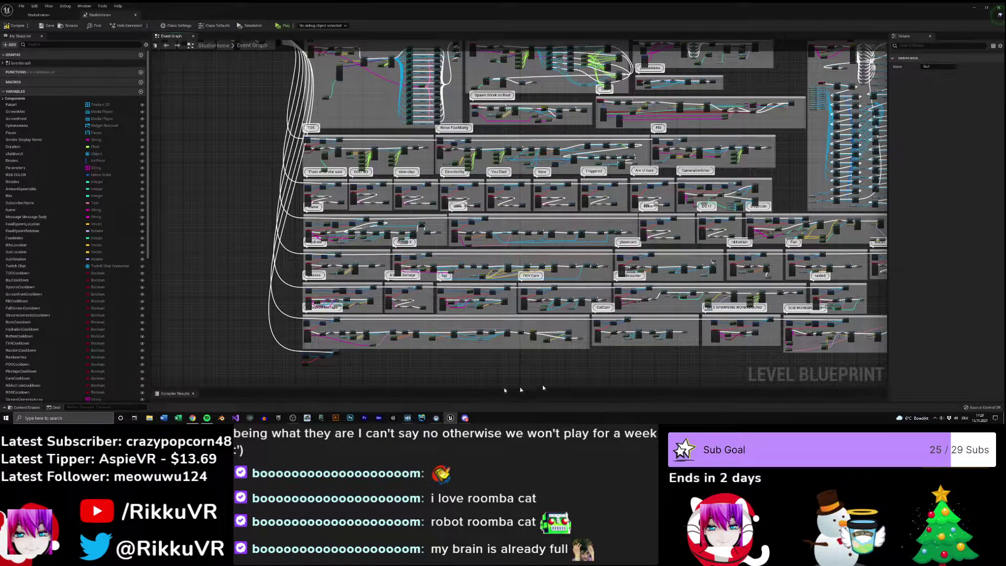
pyautogui.scroll(10, 361, 377)
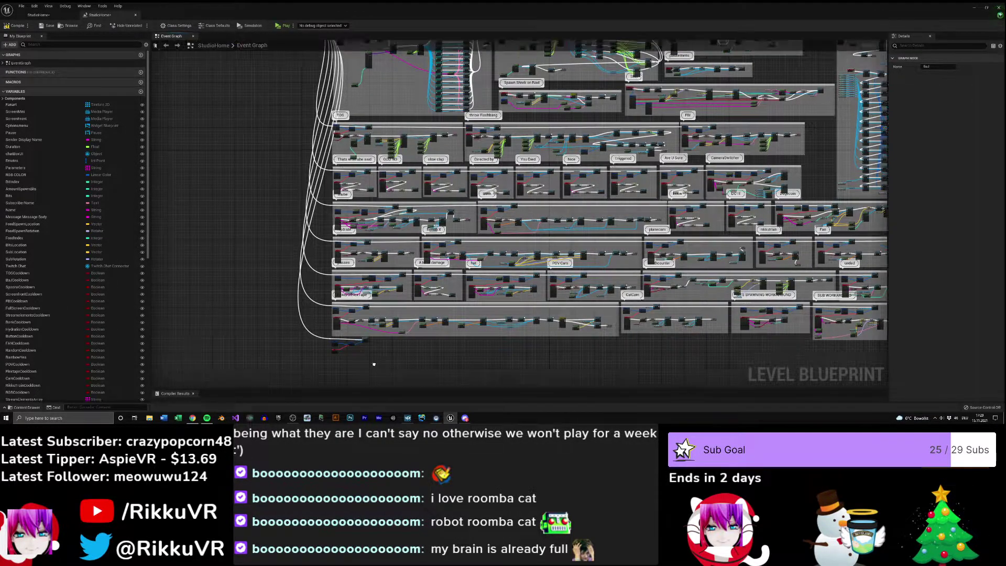
pyautogui.scroll(7, 398, 236)
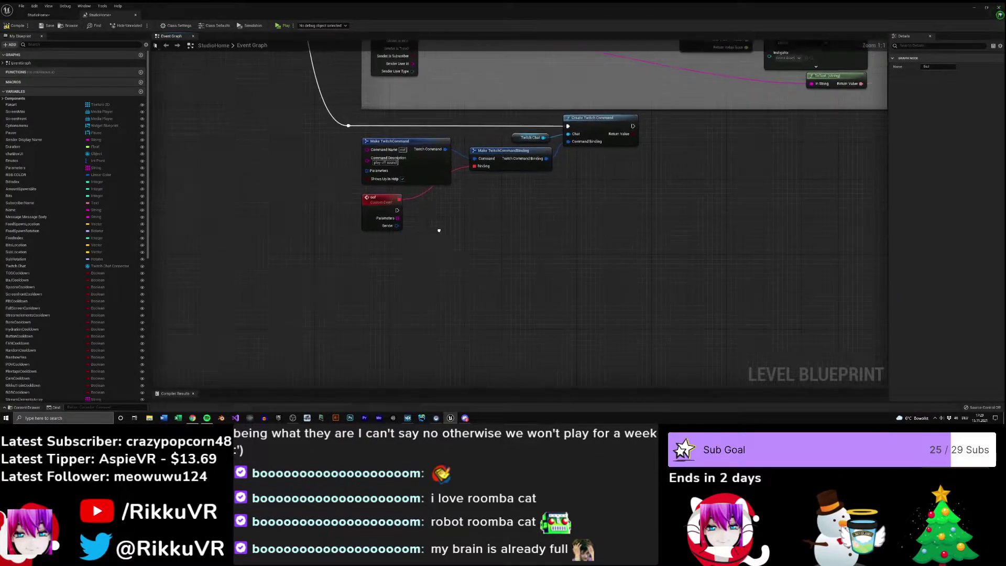
pyautogui.moveTo(390, 239); pyautogui.dragTo(365, 264, button='right')
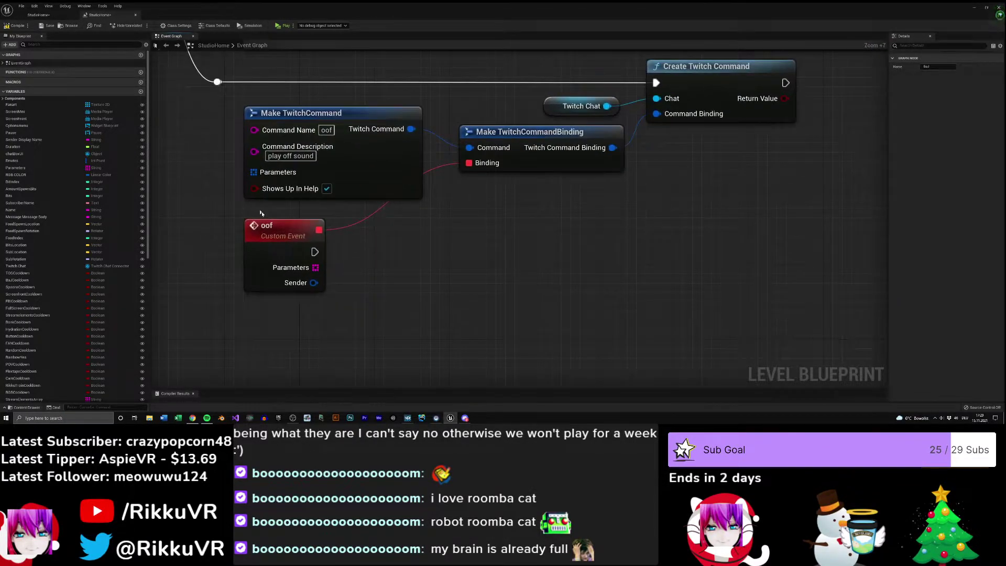
pyautogui.click(276, 228)
pyautogui.click(478, 284)
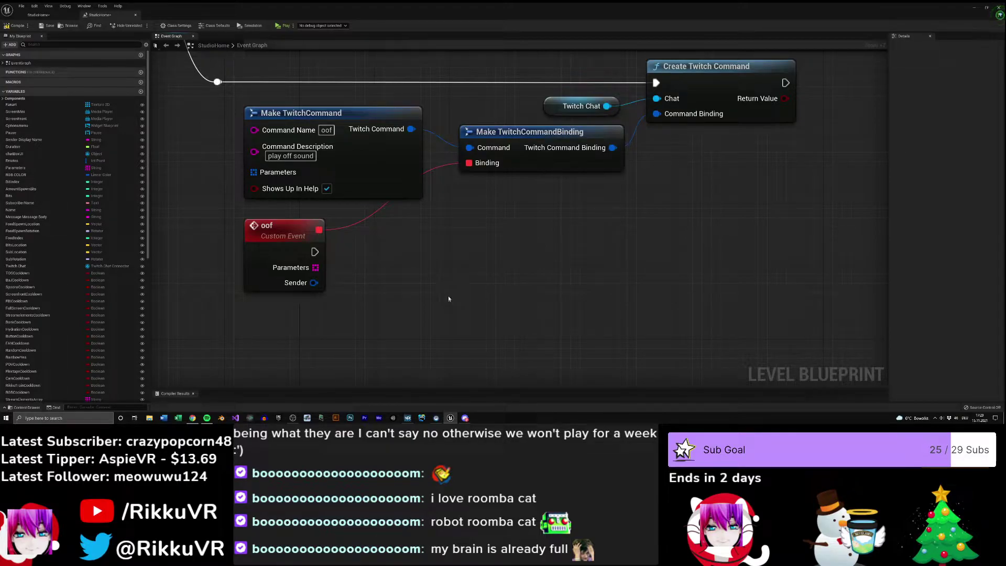
# - Move the oof command's Make TwitchCommand node slightly left and line up the oof custom event beneath it
pyautogui.moveTo(357, 120); pyautogui.dragTo(338, 121)
pyautogui.click(404, 251)
pyautogui.moveTo(371, 288); pyautogui.dragTo(426, 286, button='right')
pyautogui.click(320, 226)
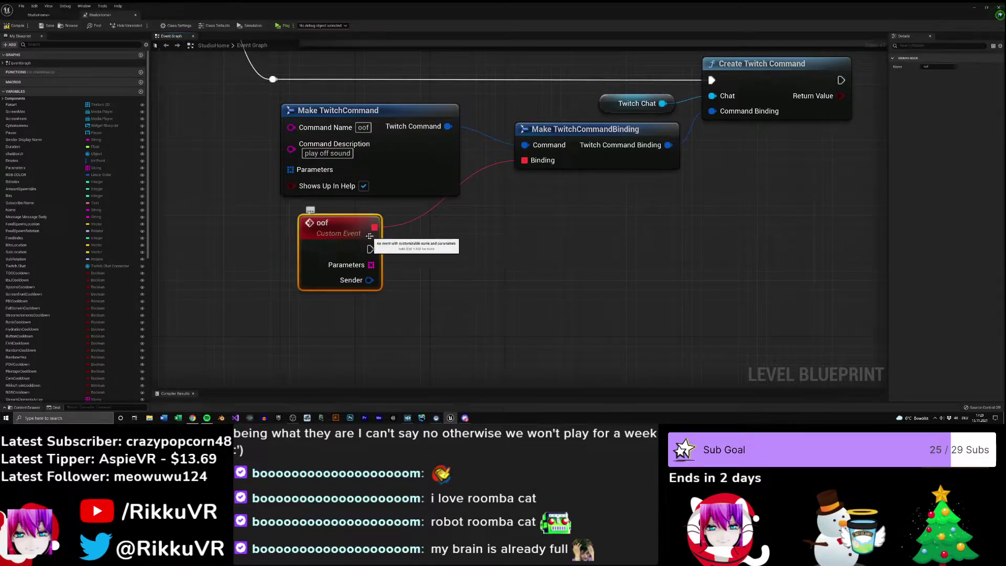
# - Add a Play Sound 2D node wired to the oof event's execution output and place it beside the event
pyautogui.moveTo(343, 225); pyautogui.dragTo(524, 244)
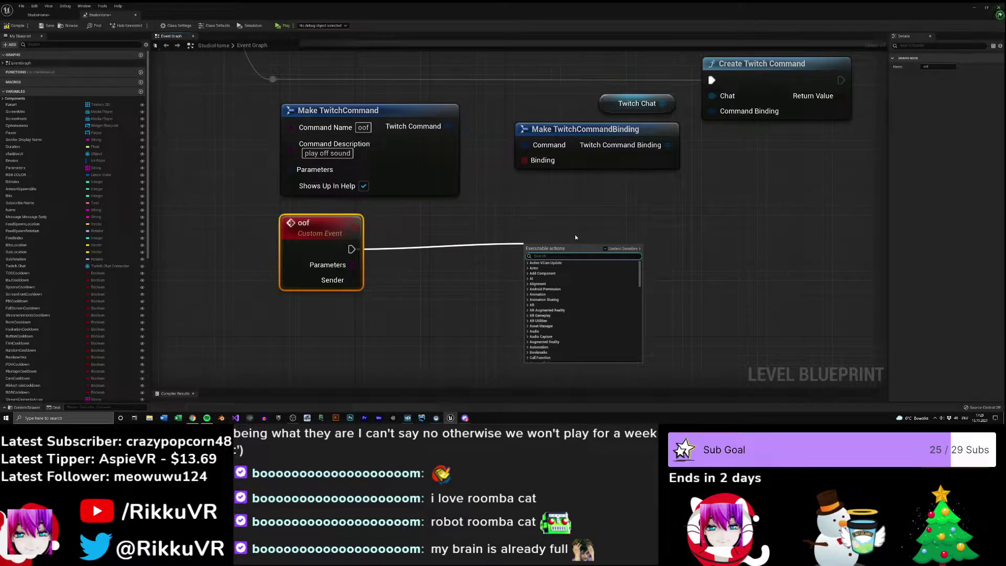
pyautogui.write('play sound')
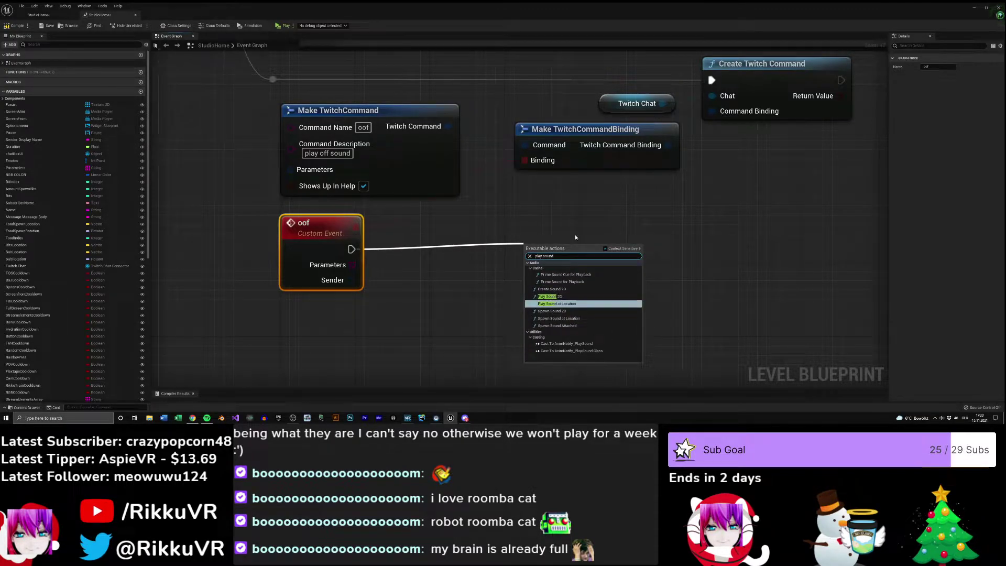
pyautogui.click(567, 296)
pyautogui.moveTo(566, 311); pyautogui.dragTo(487, 302)
# - Look through the sound assets available for the Play Sound 2D node, leaving its Sound unset
pyautogui.click(476, 275)
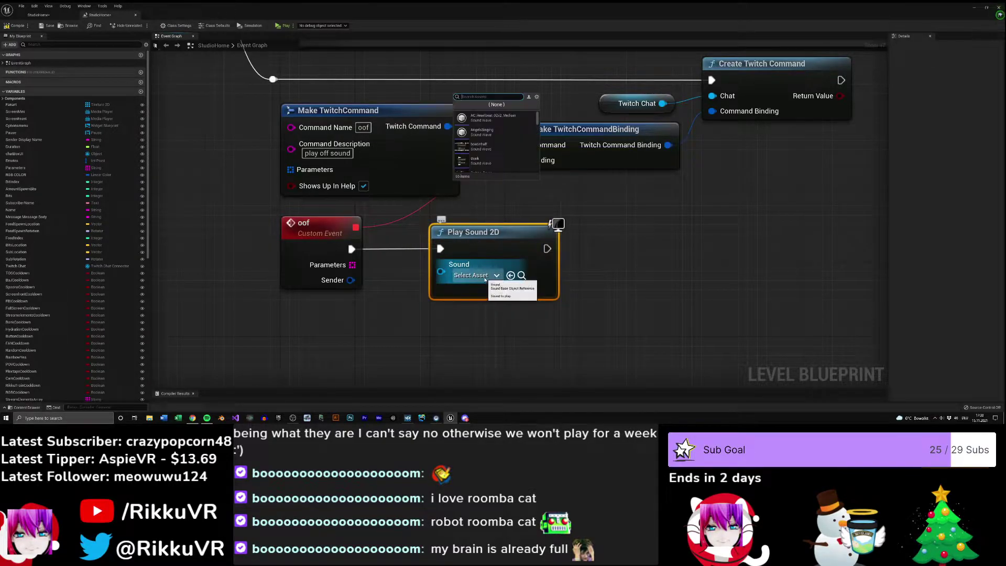
pyautogui.scroll(-10, 487, 149)
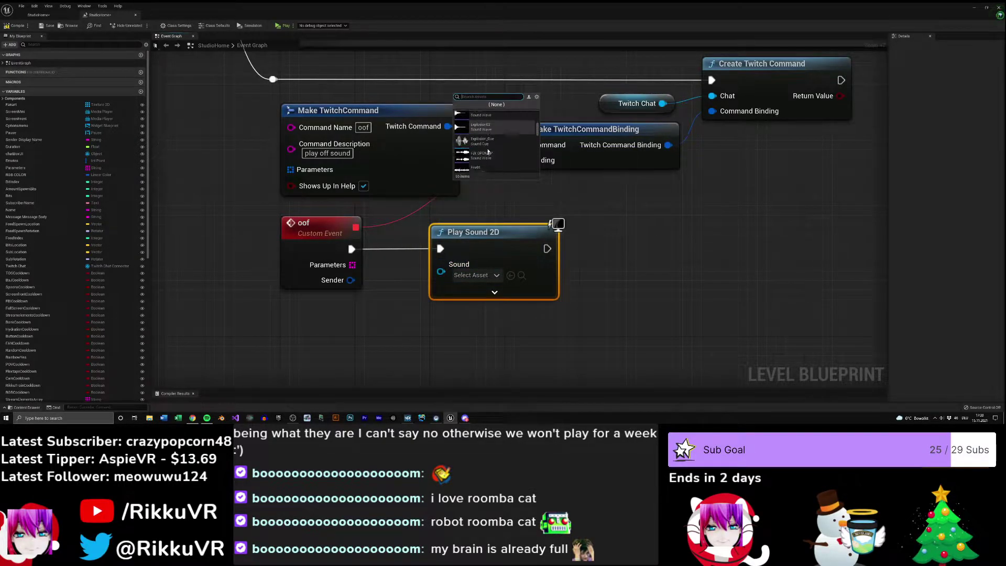
pyautogui.scroll(-6, 500, 150)
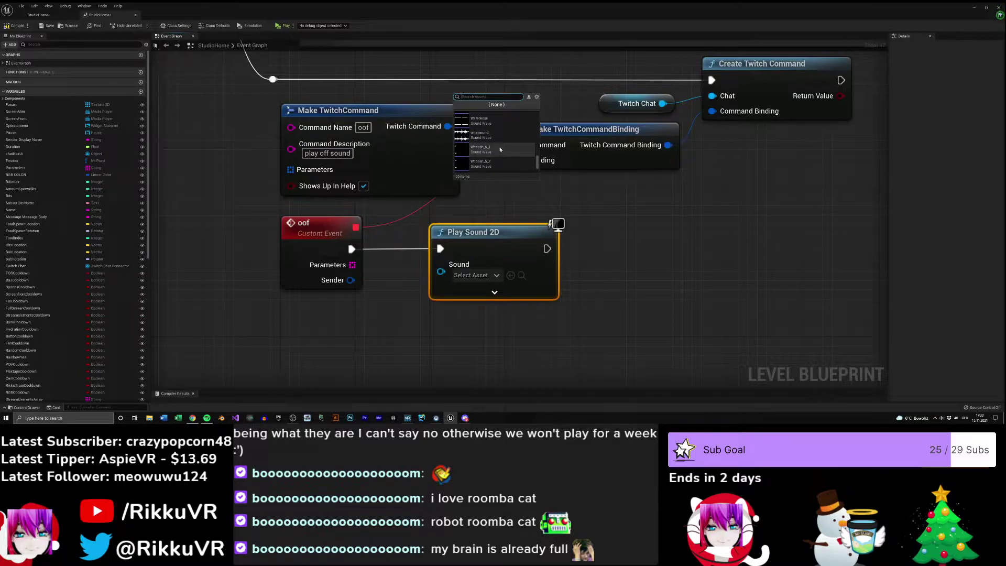
pyautogui.moveTo(540, 166); pyautogui.dragTo(537, 129)
pyautogui.click(616, 209)
pyautogui.click(616, 209)
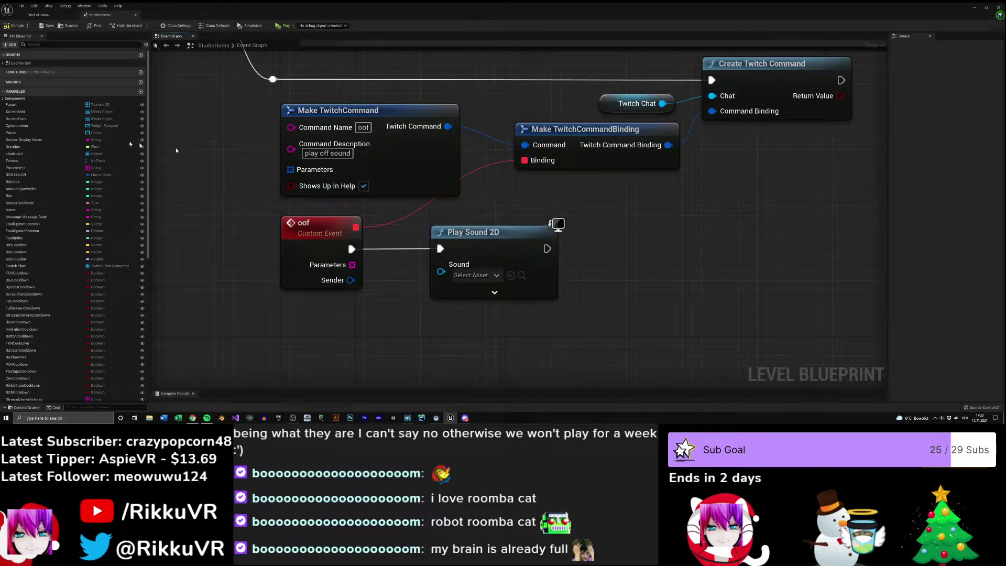
# - In the StudioHome level editor, clear space around the window and import oof_sound into the project's Sounds folder
pyautogui.click(39, 14)
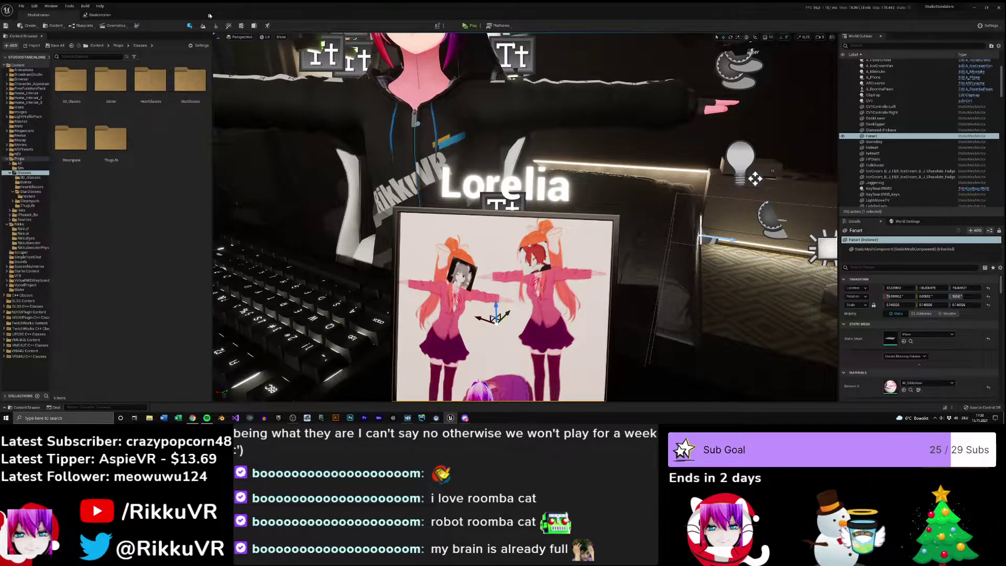
pyautogui.moveTo(206, 11); pyautogui.dragTo(703, 53)
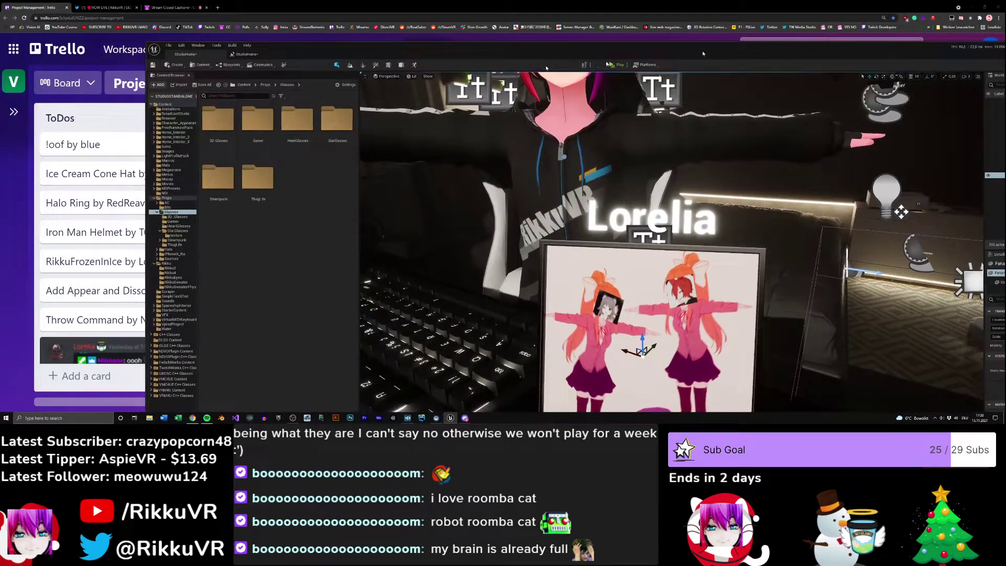
pyautogui.click(985, 21)
pyautogui.click(984, 6)
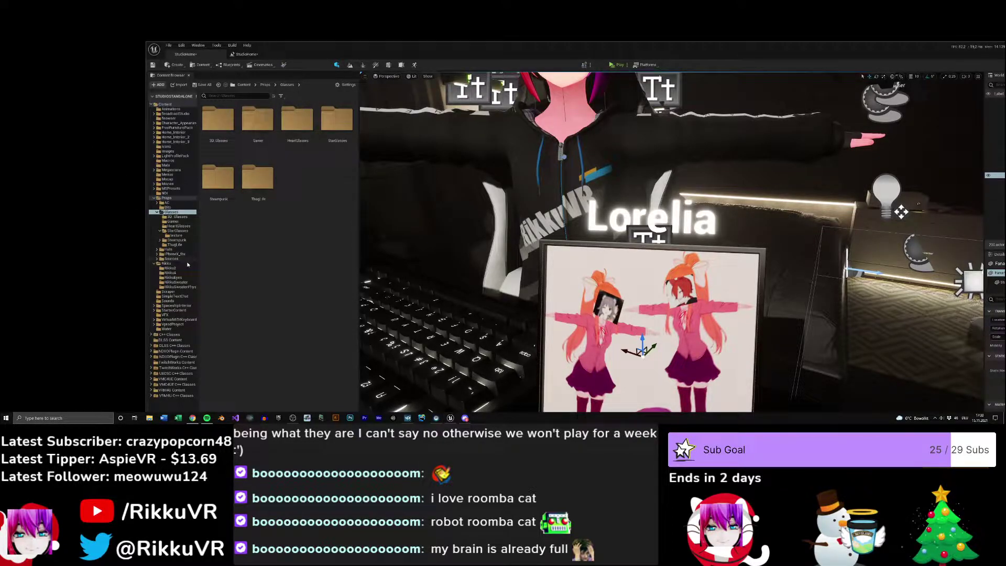
pyautogui.click(172, 301)
pyautogui.scroll(-5, 266, 319)
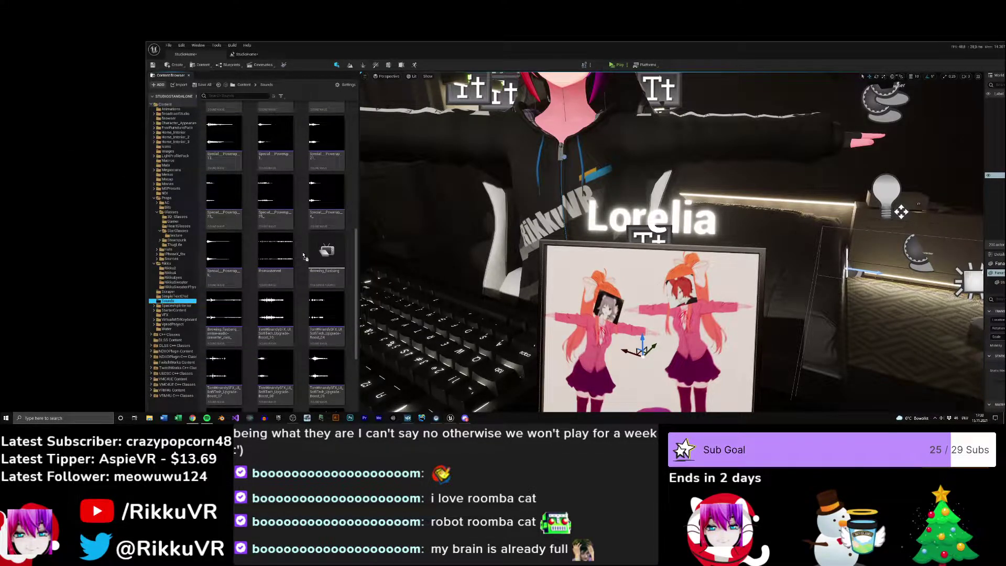
pyautogui.scroll(3, 306, 256)
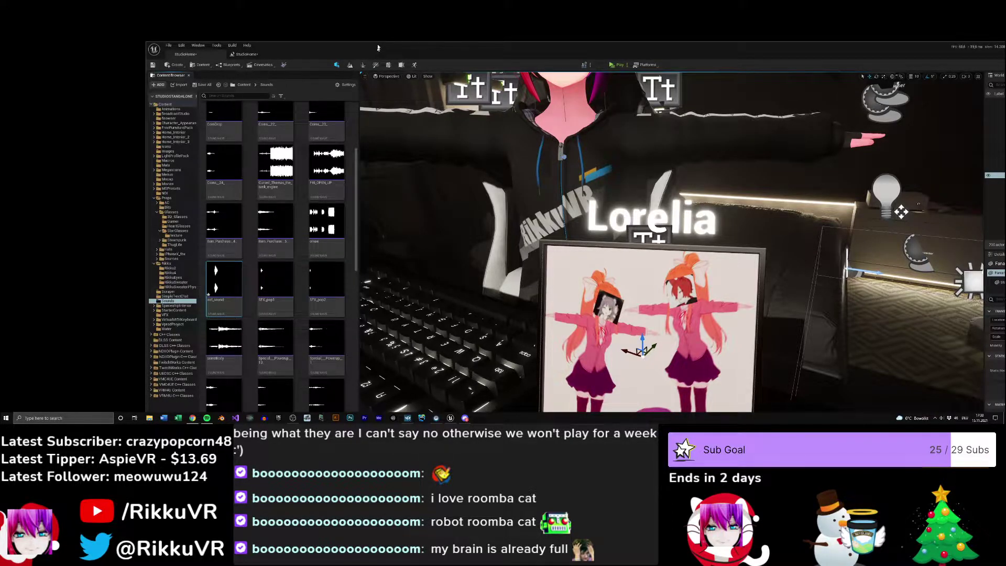
# - Maximize the editor window and play a preview of oof_sound in the Sounds folder
pyautogui.doubleClick(377, 48)
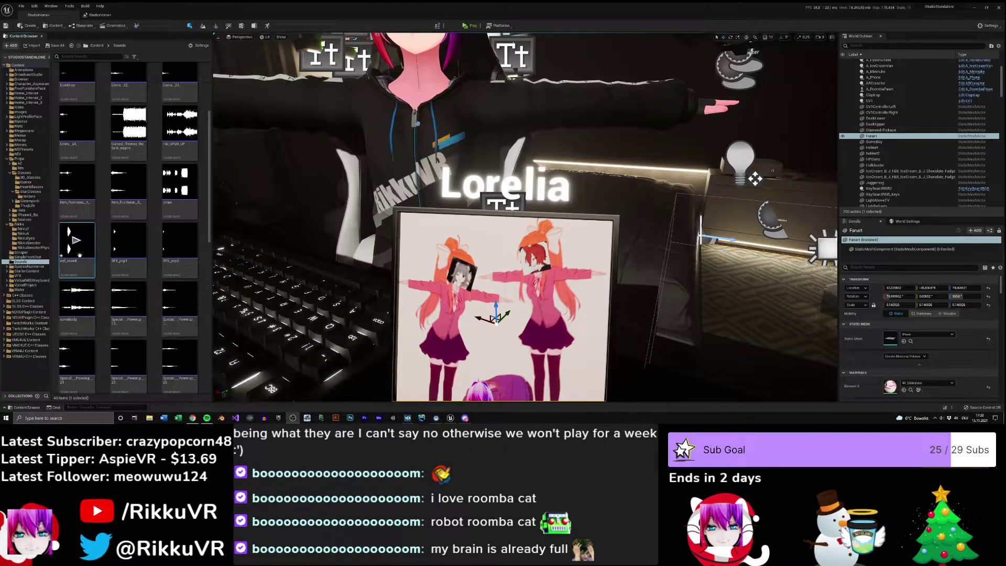
pyautogui.moveTo(76, 242)
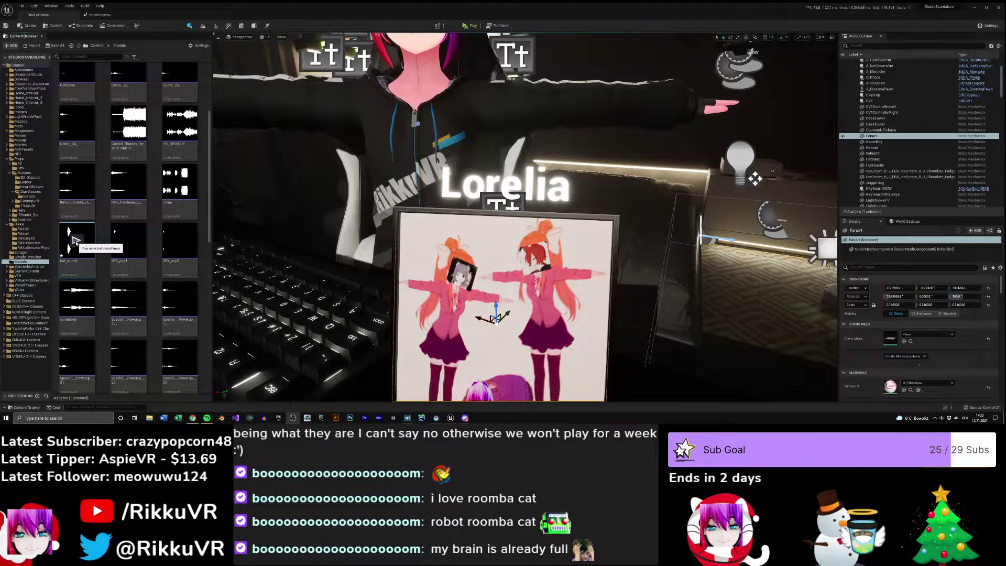
pyautogui.click(77, 241)
# - Return to the level blueprint and set the Play Sound 2D node's Sound to oof_sound
pyautogui.click(105, 15)
pyautogui.moveTo(527, 301); pyautogui.dragTo(485, 223, button='right')
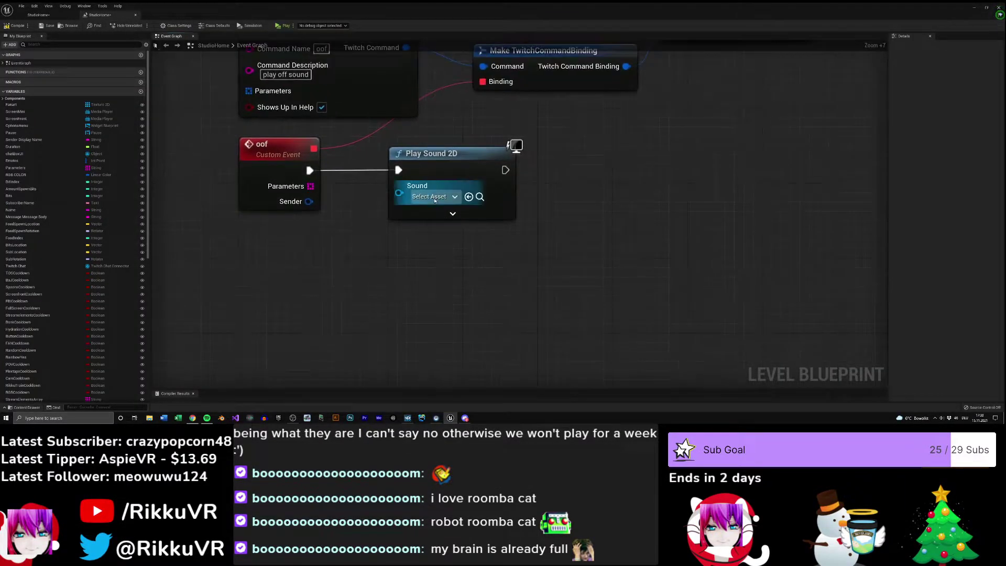
pyautogui.click(434, 197)
pyautogui.write('oo')
pyautogui.click(458, 229)
pyautogui.moveTo(581, 191); pyautogui.dragTo(568, 243, button='right')
pyautogui.moveTo(692, 98); pyautogui.dragTo(702, 107)
pyautogui.hotkey('ctrl', 'z')
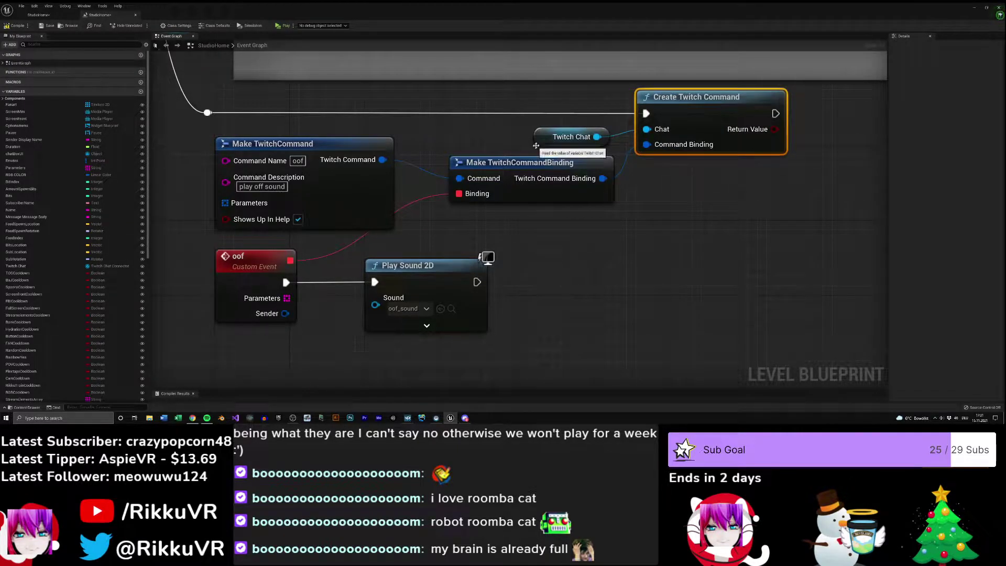
# - Review the oof command chain, from the Make TwitchCommand values and Twitch Chat reference to the oof event and its Play Sound 2D node
pyautogui.click(571, 137)
pyautogui.moveTo(446, 126); pyautogui.dragTo(535, 120, button='right')
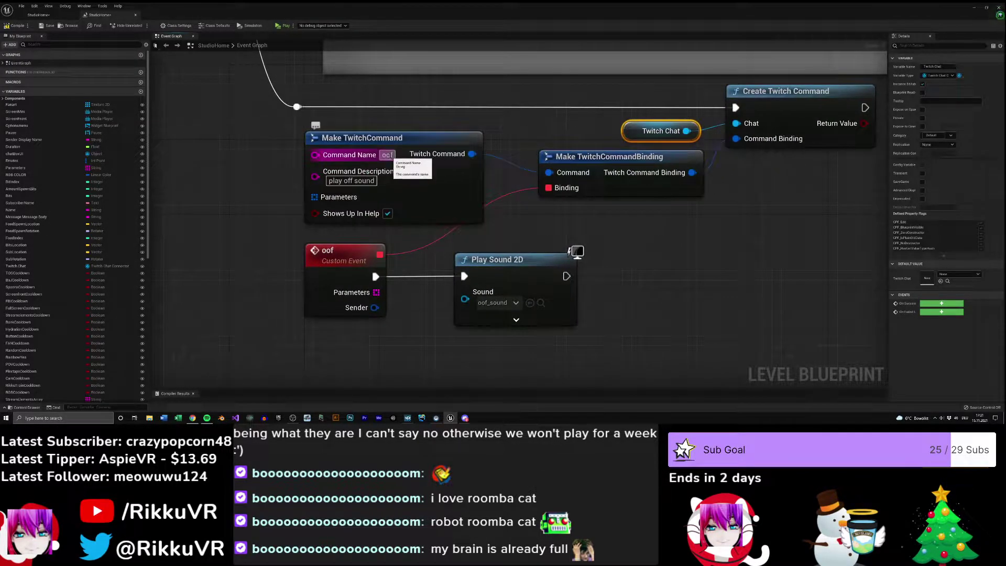
pyautogui.click(410, 181)
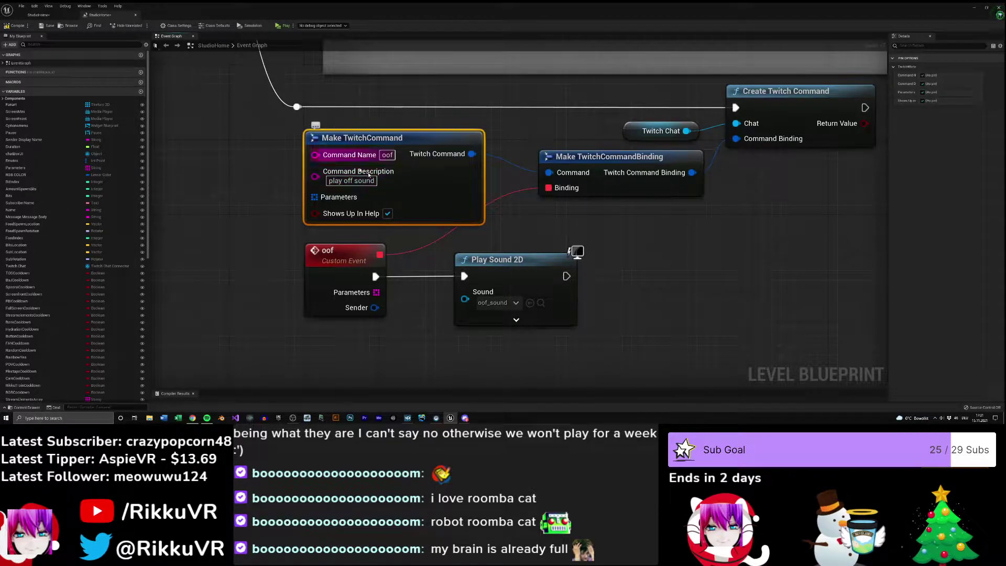
pyautogui.click(361, 262)
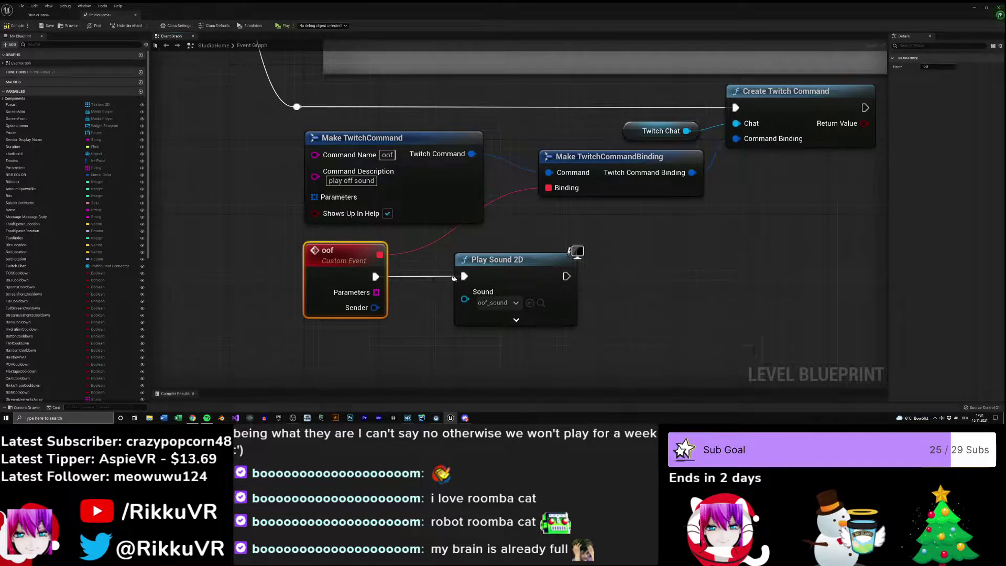
pyautogui.moveTo(494, 262); pyautogui.dragTo(503, 264)
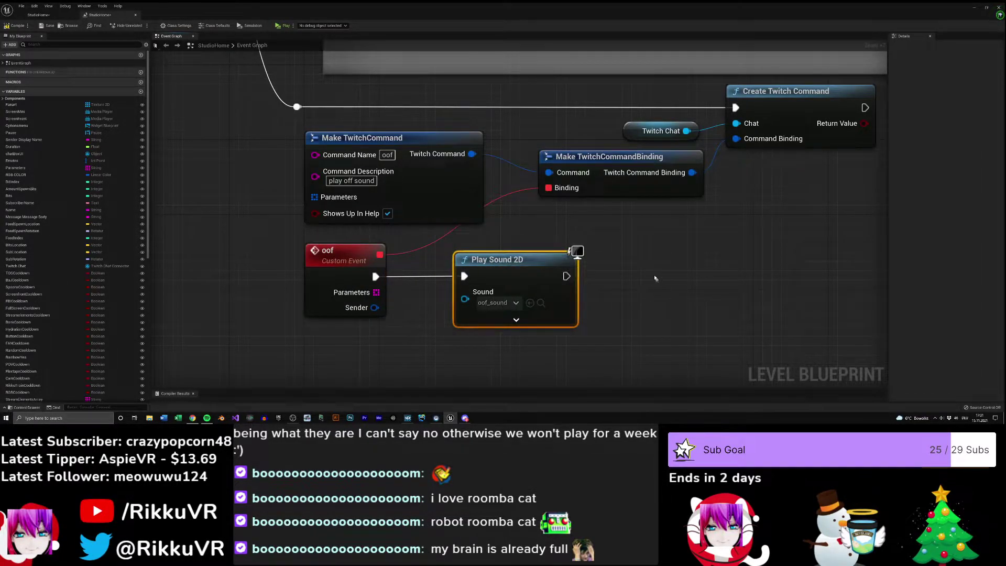
pyautogui.click(645, 269)
pyautogui.moveTo(644, 269); pyautogui.dragTo(559, 259, button='right')
pyautogui.moveTo(249, 122); pyautogui.dragTo(316, 131, button='right')
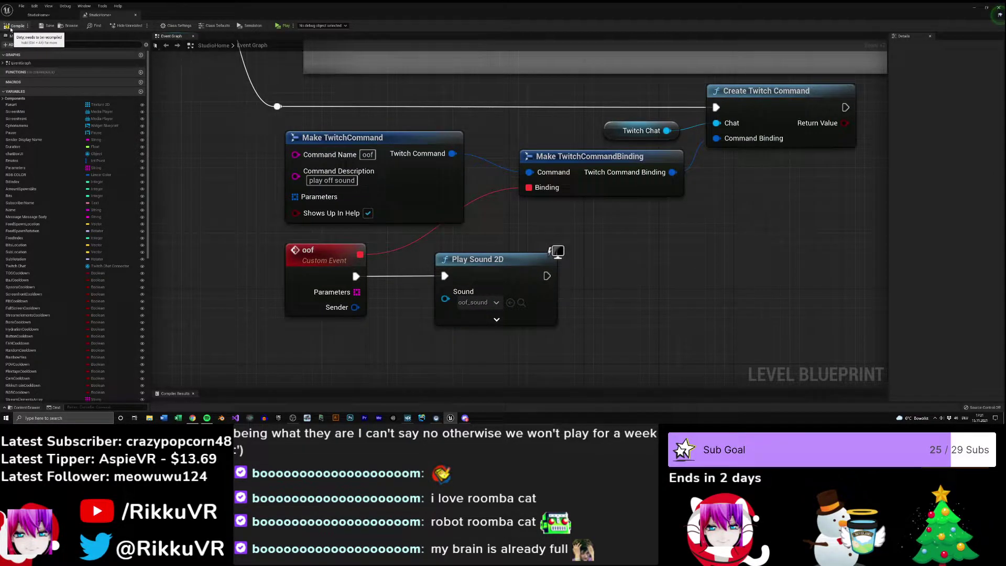
# - Compile and save the level blueprint, and start a play session of the StudioHome level
pyautogui.click(41, 29)
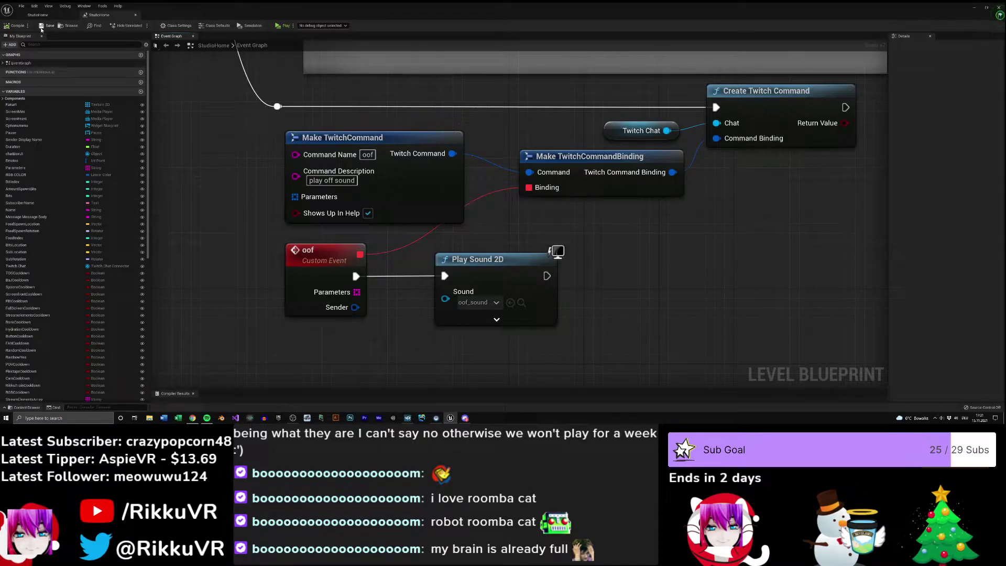
pyautogui.click(47, 16)
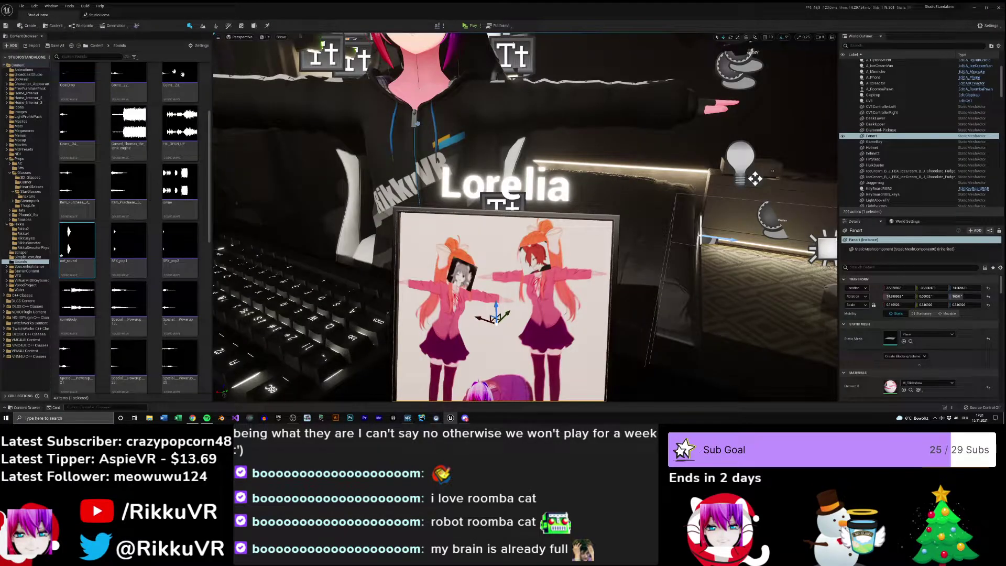
pyautogui.moveTo(473, 145); pyautogui.dragTo(491, 146, button='right')
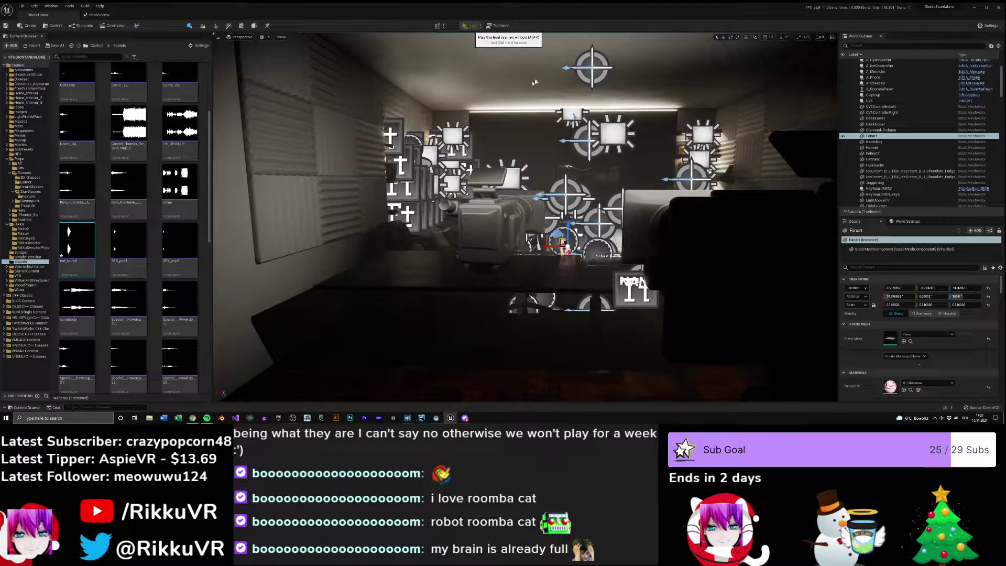
pyautogui.hotkey('alt', 'p')
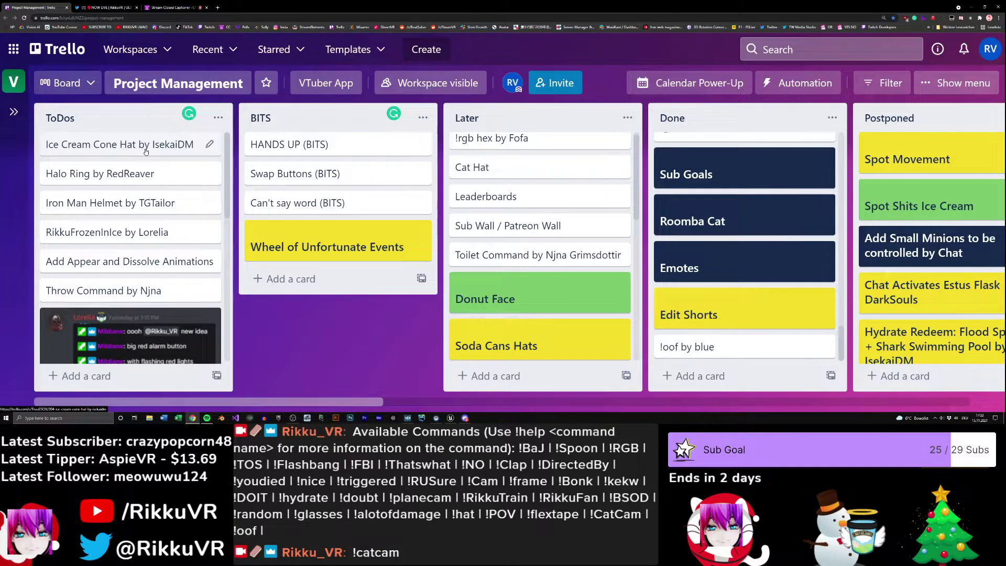
# - Minimize the Trello board and open the IceCreamCone mesh from Props/Hats/IceCreamCone, docking its editor beside the open assets
pyautogui.click(972, 7)
pyautogui.moveTo(483, 218); pyautogui.dragTo(510, 224, button='right')
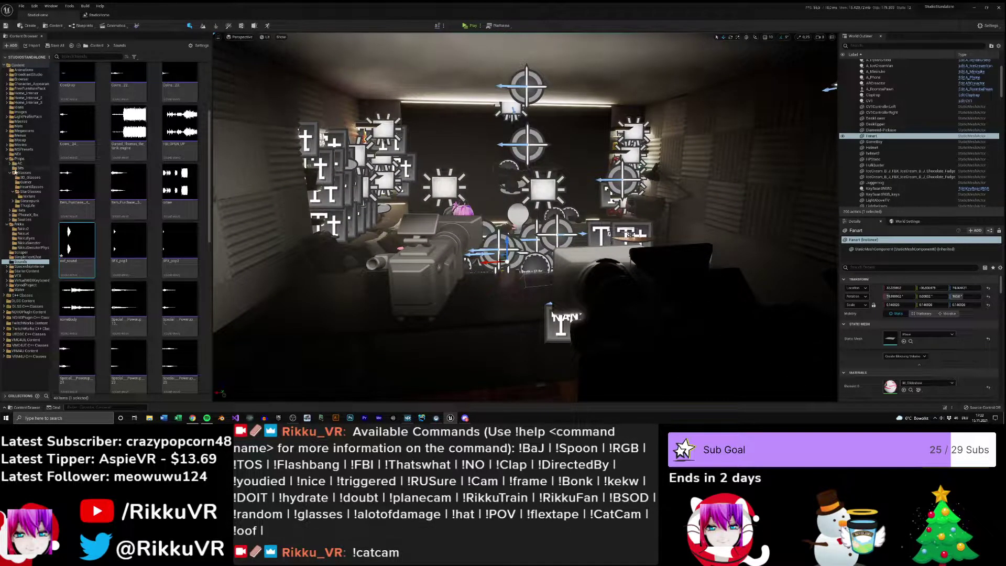
pyautogui.click(9, 173)
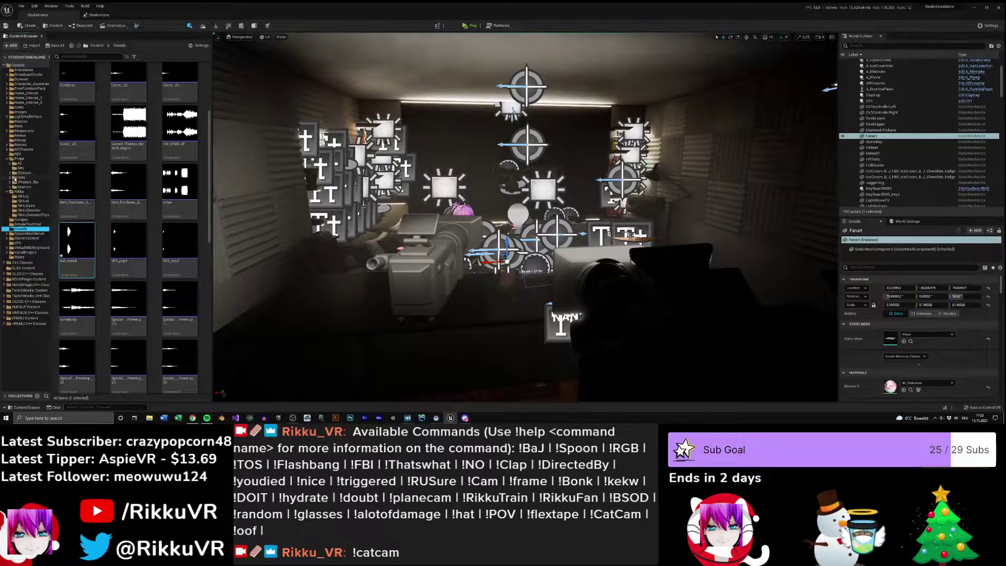
pyautogui.click(14, 178)
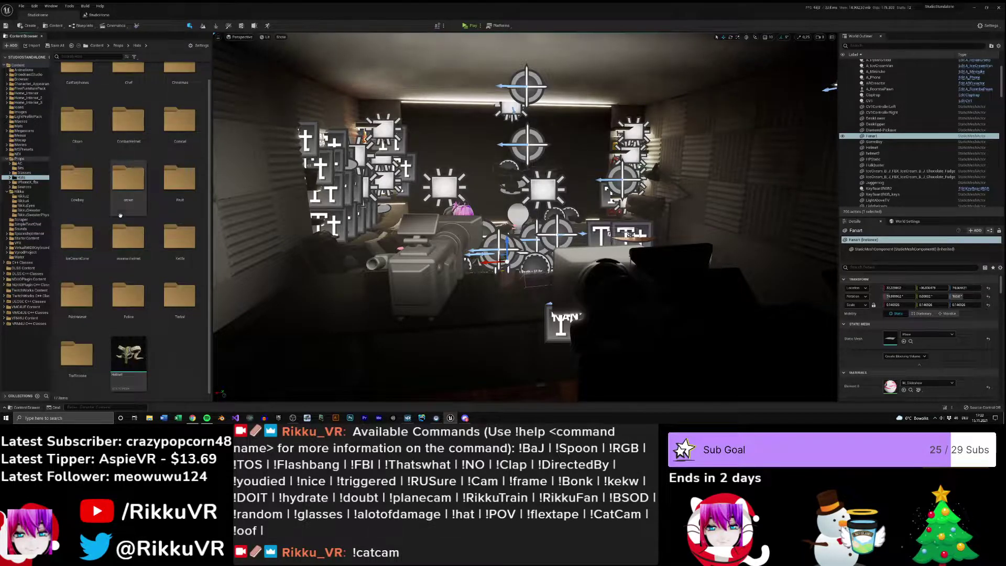
pyautogui.scroll(1, 157, 225)
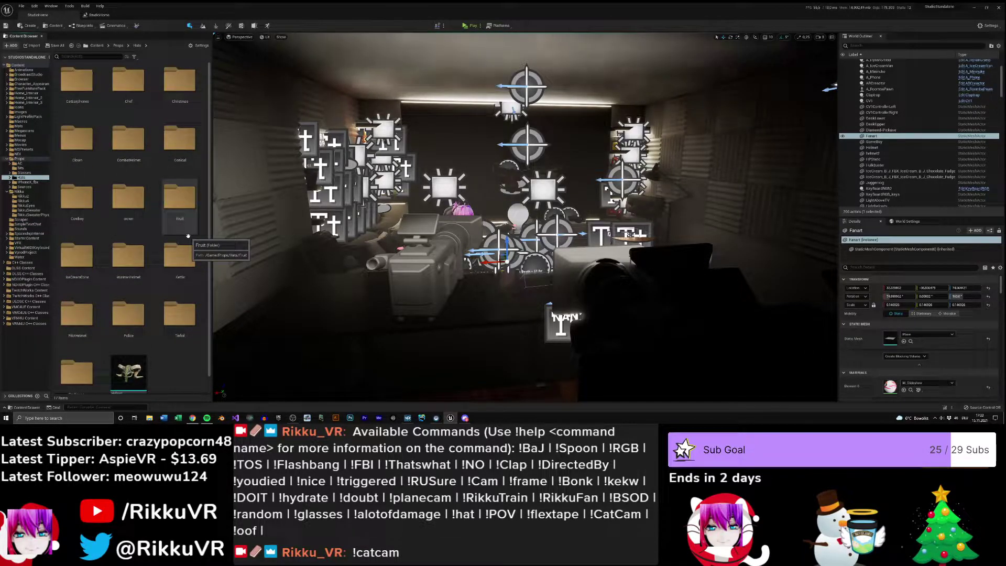
pyautogui.doubleClick(72, 252)
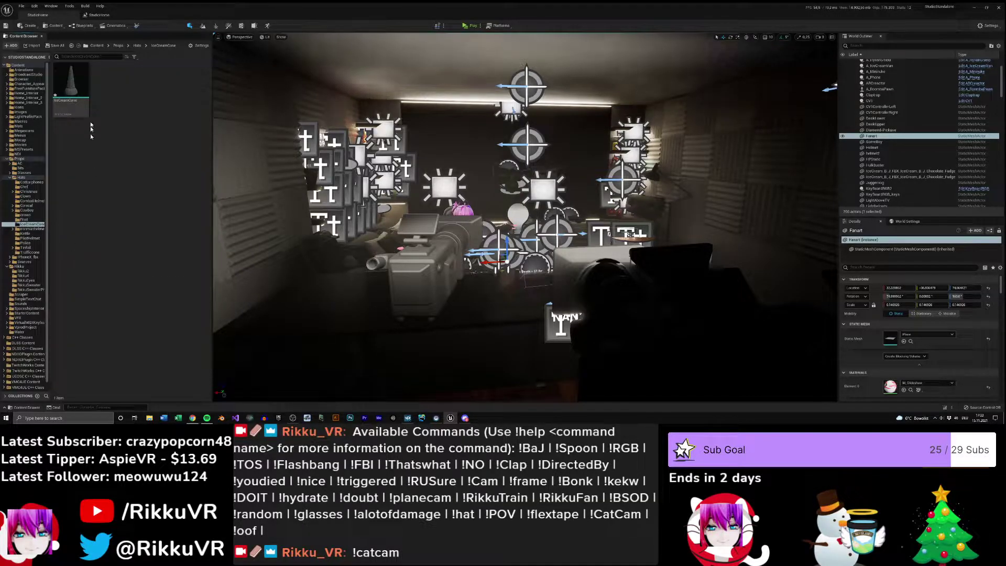
pyautogui.click(71, 84)
pyautogui.doubleClick(70, 84)
pyautogui.moveTo(167, 32); pyautogui.dragTo(163, 17)
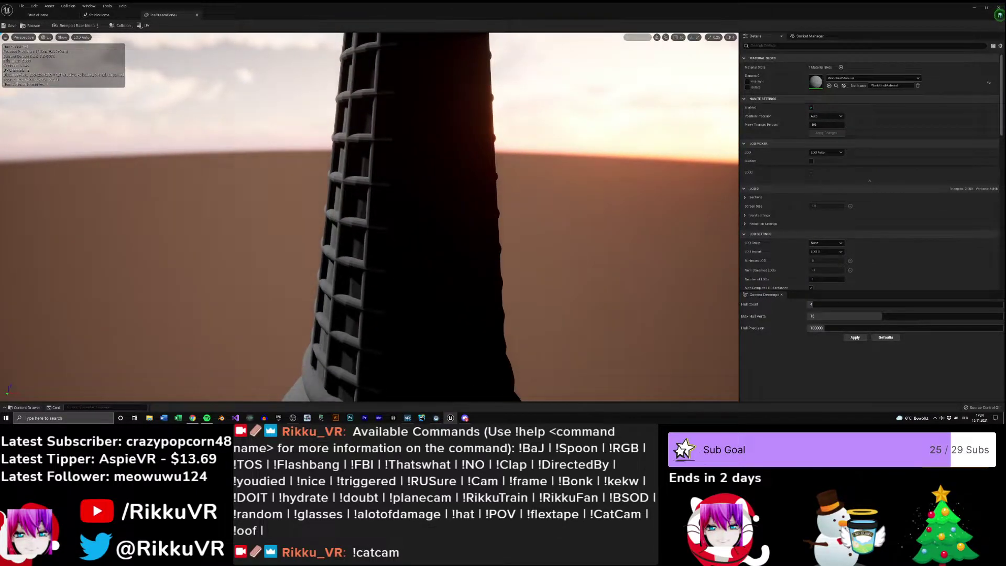
# - Examine the whole ice cream cone mesh, from the waffle tip down to the scoop
pyautogui.press('s')
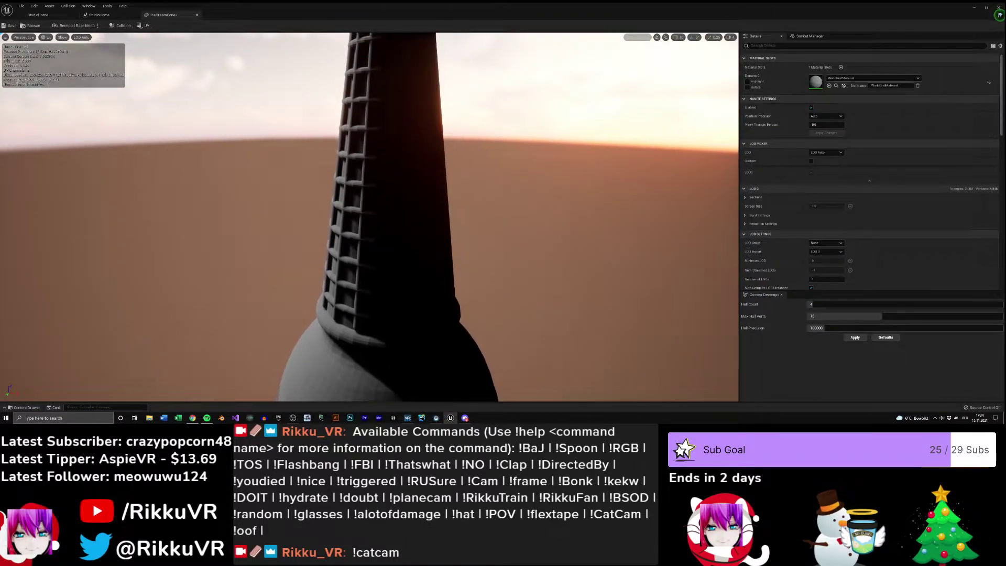
pyautogui.press('s')
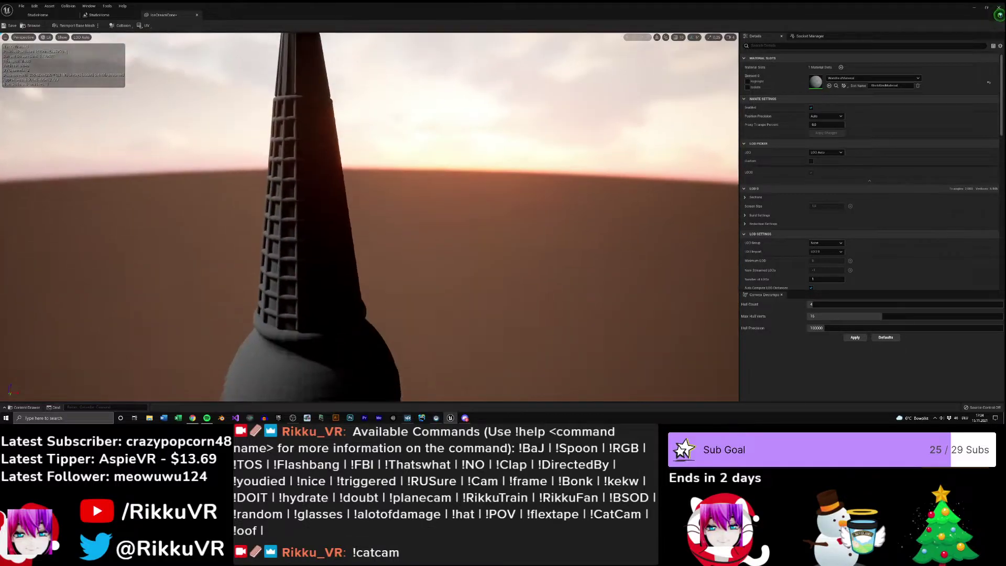
pyautogui.press('a')
pyautogui.press('s')
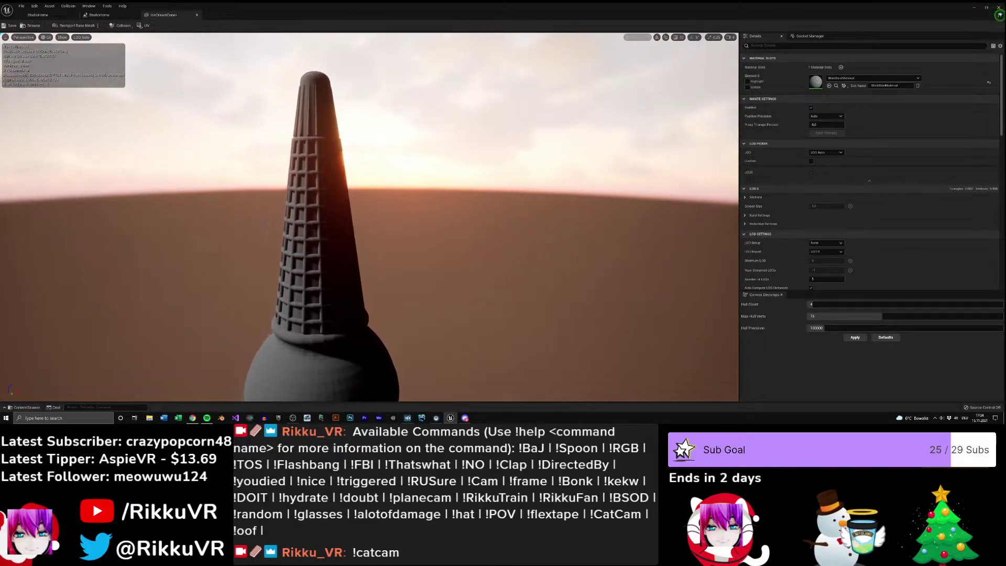
pyautogui.press('a')
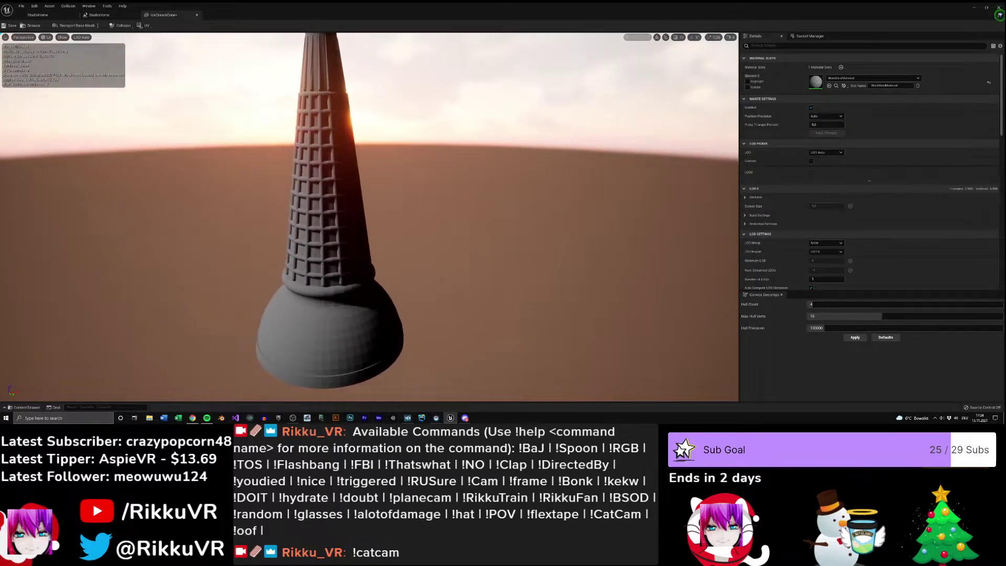
pyautogui.press('a')
pyautogui.press('s')
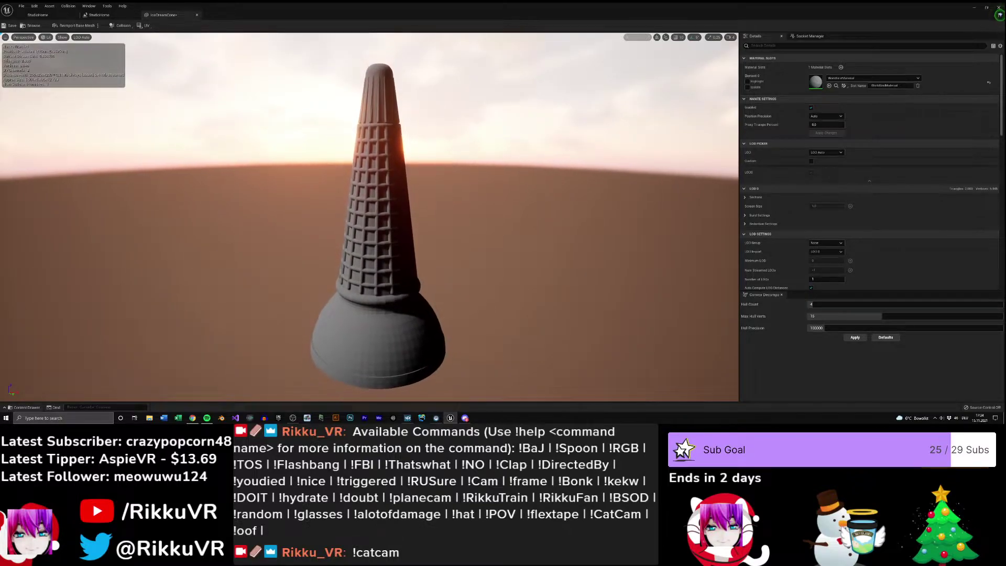
# - Create a new material named M_IceCreamCone in the Mats folder for the cone mesh's material slot
pyautogui.click(859, 79)
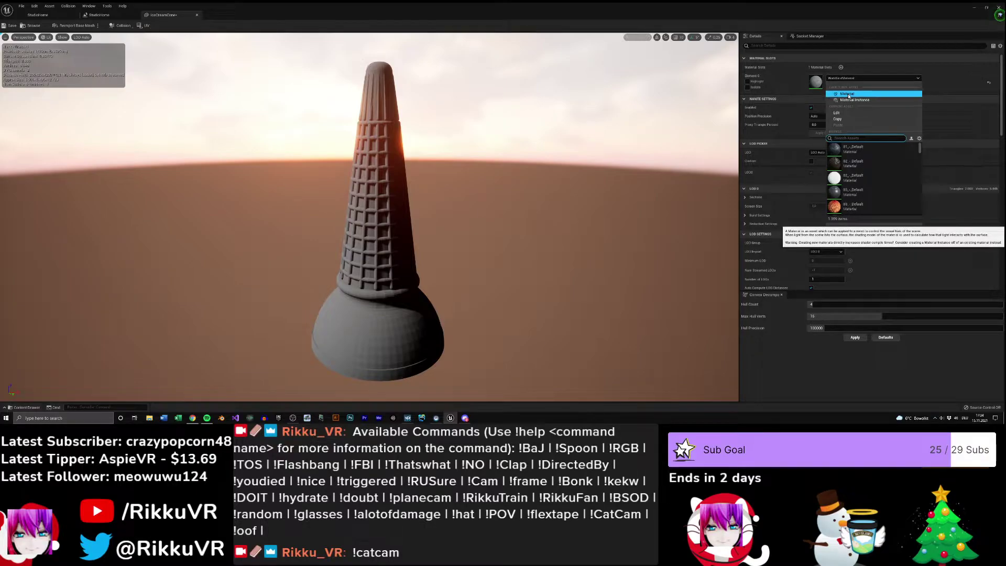
pyautogui.click(848, 93)
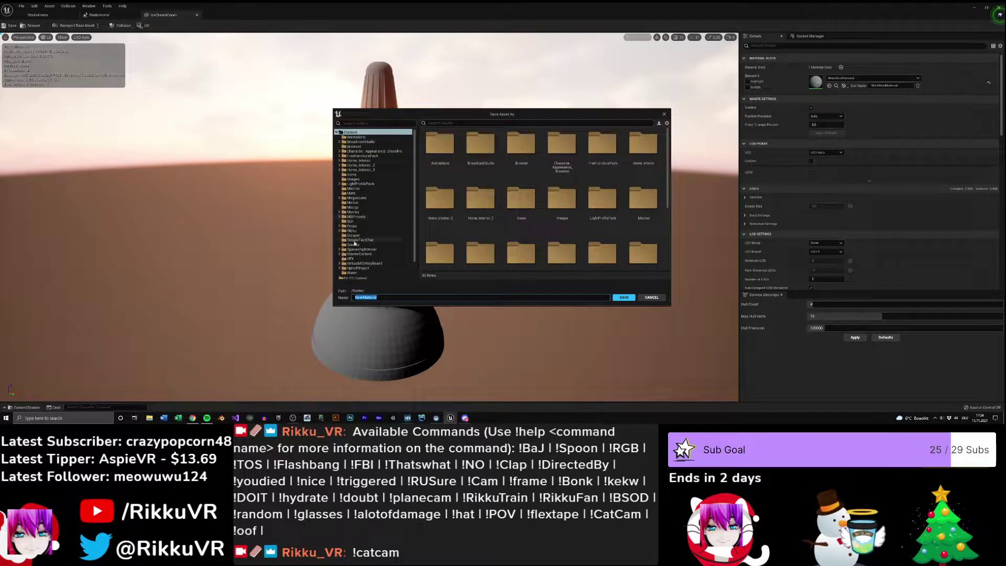
pyautogui.scroll(-2, 355, 242)
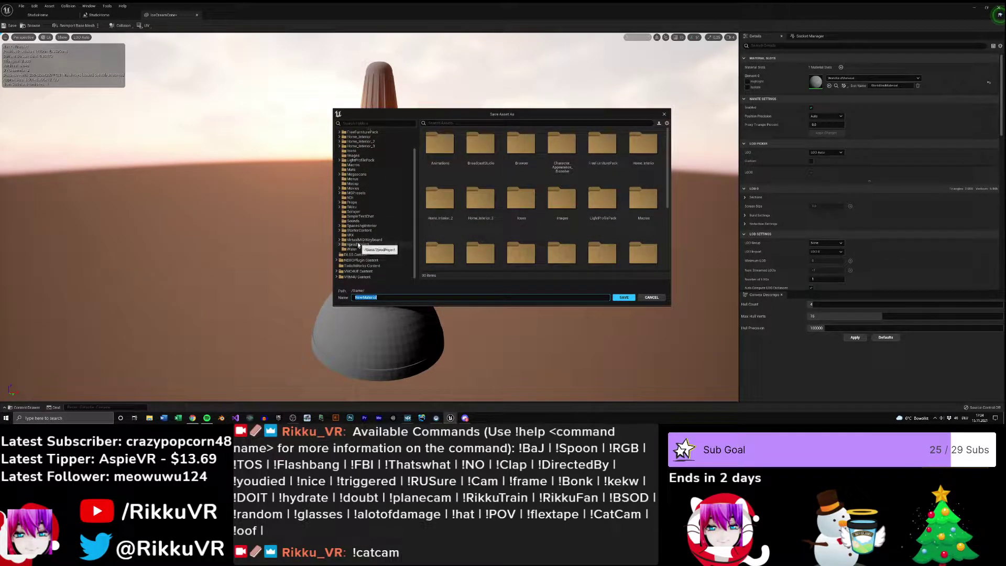
pyautogui.click(353, 170)
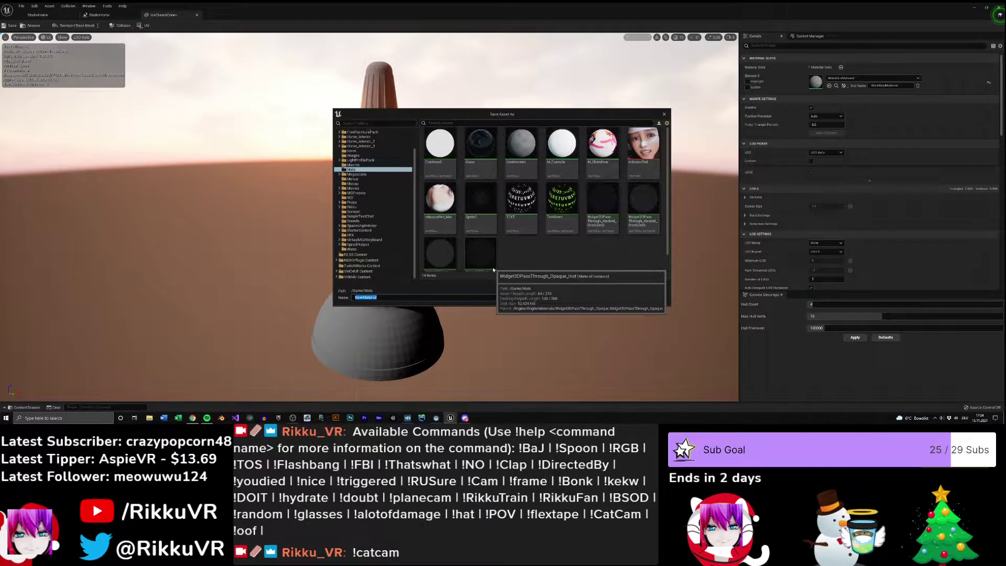
pyautogui.write('IceCreamCone')
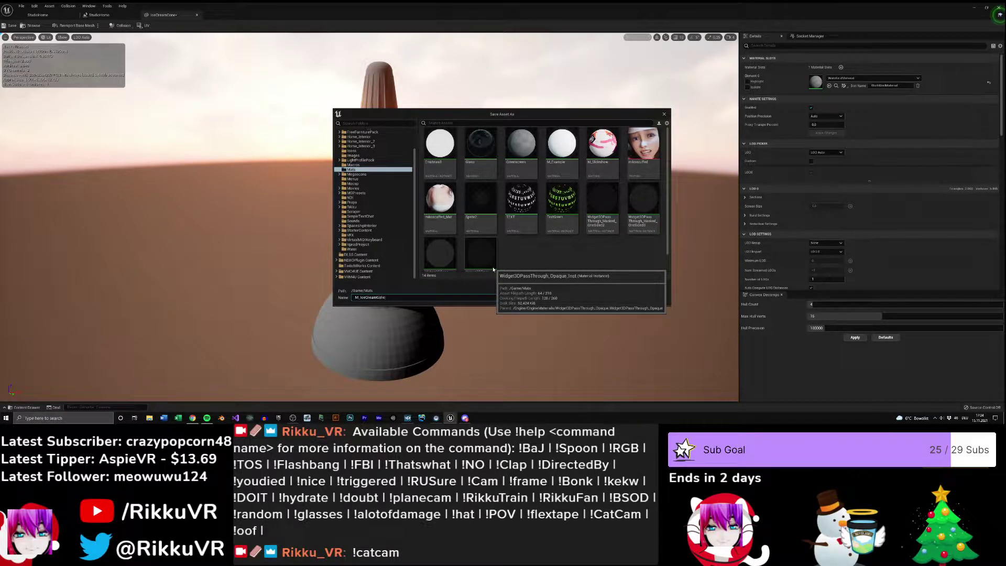
pyautogui.press('Return')
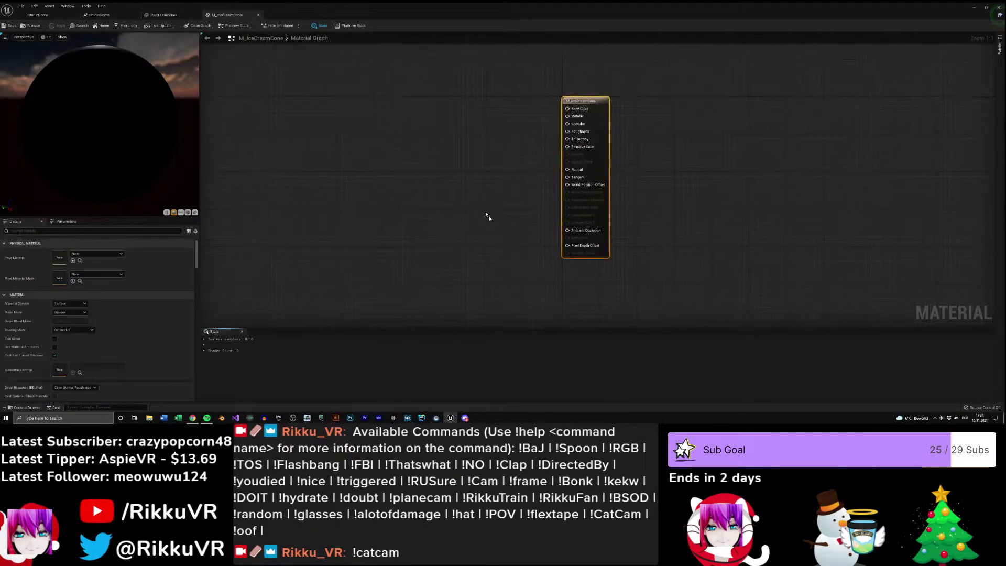
# - Add a three-component colour constant to the M_IceCreamCone graph, connect it to Base Color and place it beside the material node
pyautogui.moveTo(522, 195); pyautogui.dragTo(495, 223, button='right')
pyautogui.moveTo(496, 159); pyautogui.dragTo(566, 155, button='right')
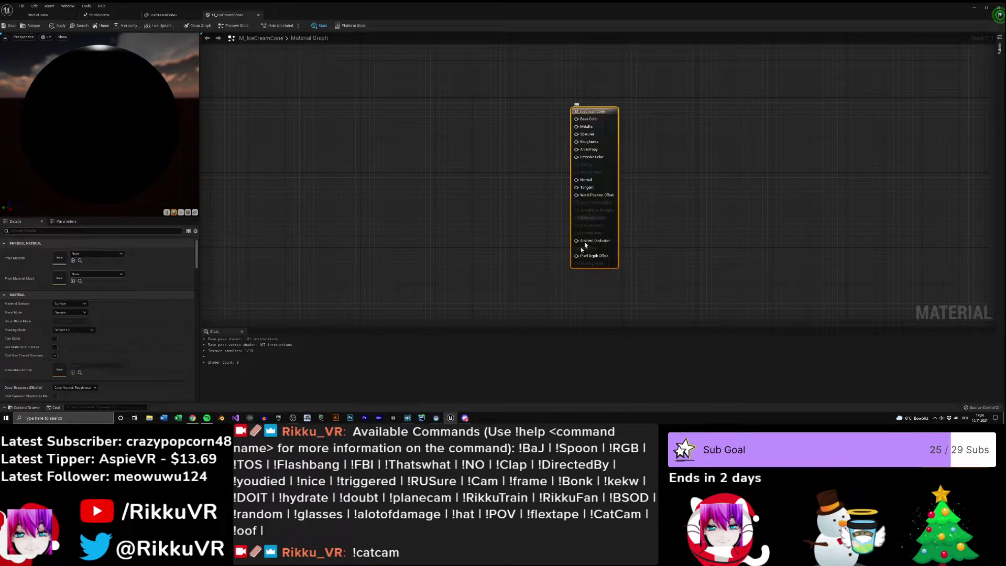
pyautogui.moveTo(498, 159); pyautogui.dragTo(457, 167, button='right')
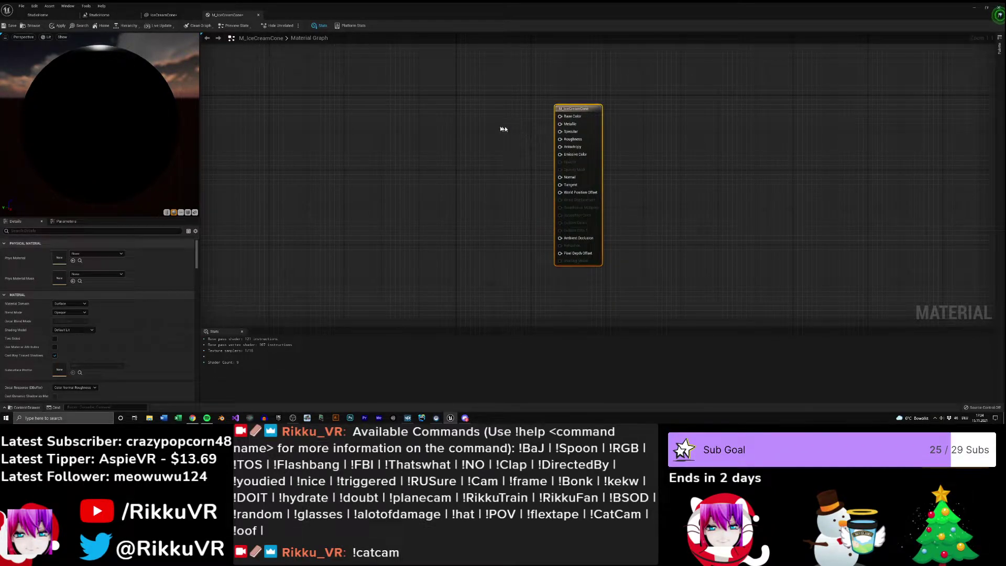
pyautogui.click(420, 108)
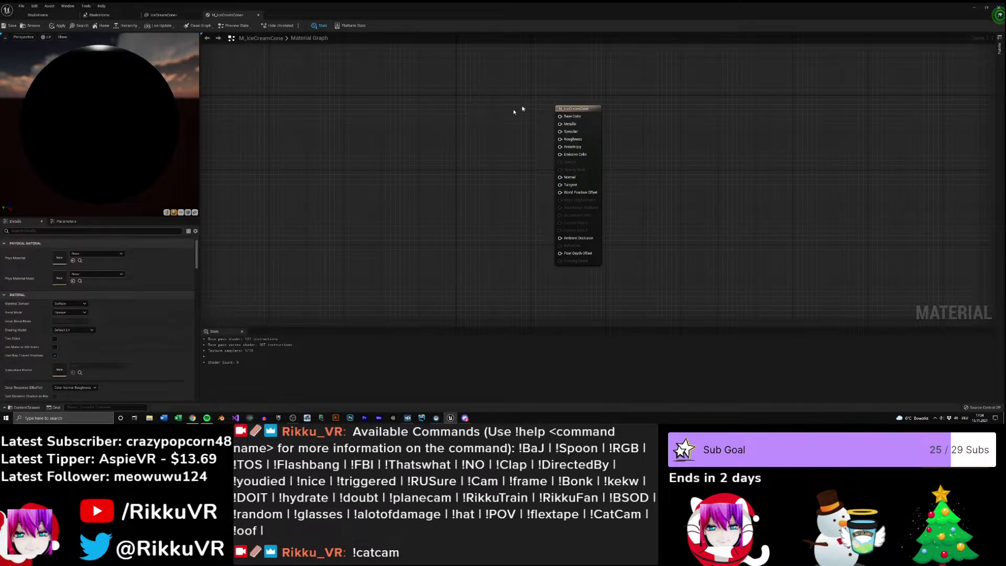
pyautogui.click(457, 115)
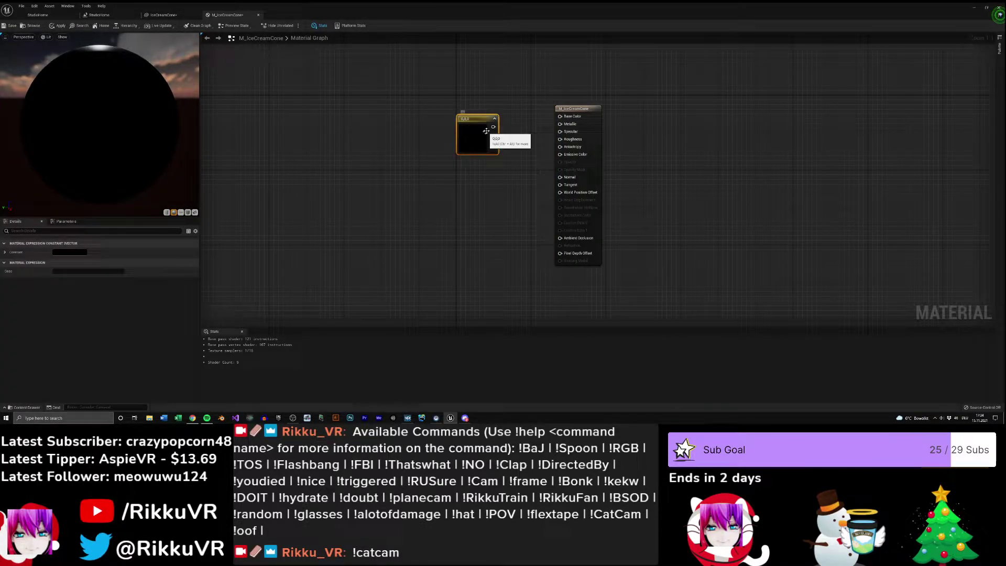
pyautogui.moveTo(492, 129); pyautogui.dragTo(560, 116)
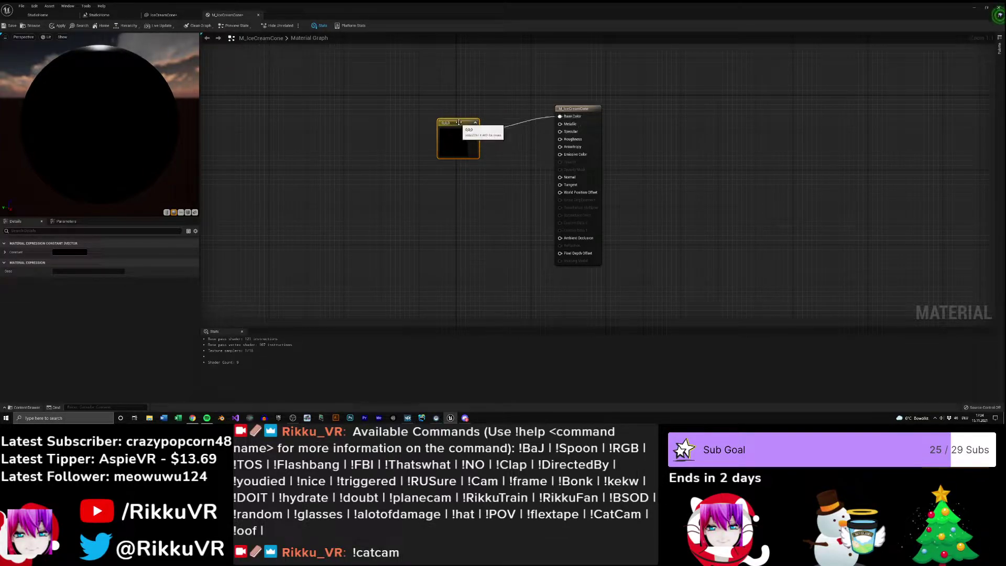
pyautogui.moveTo(453, 138); pyautogui.dragTo(477, 128)
# - Set the colour constant feeding Base Color to a pale sandy yellow
pyautogui.doubleClick(477, 128)
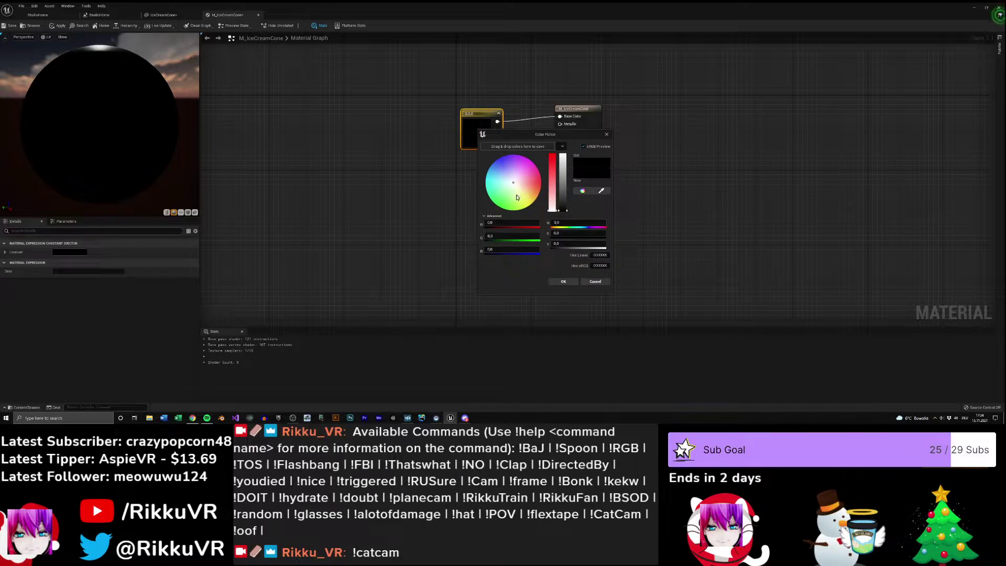
pyautogui.moveTo(517, 197); pyautogui.dragTo(564, 174)
pyautogui.click(563, 281)
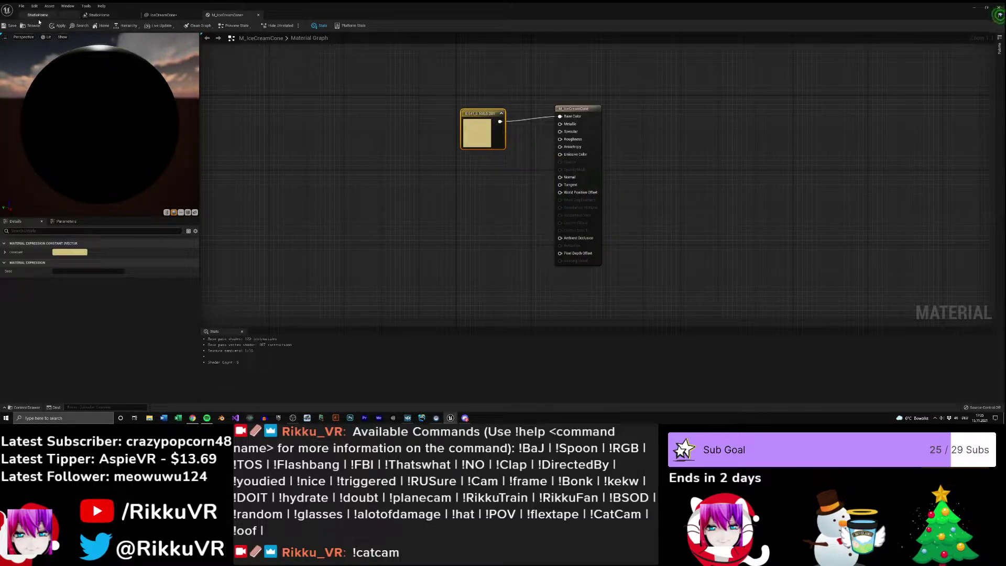
# - Save the M_IceCreamCone material and check how it looks on the cone mesh
pyautogui.click(11, 27)
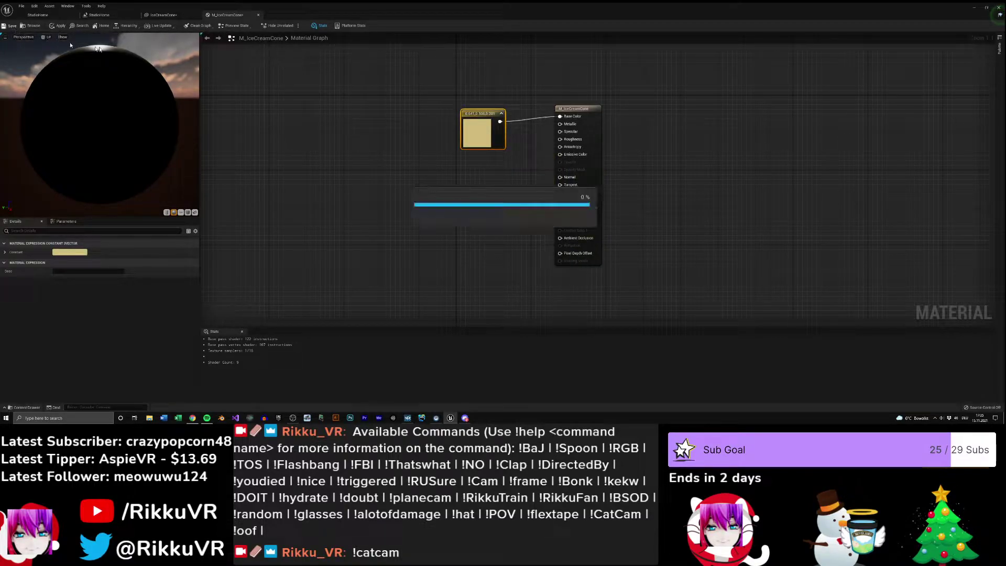
pyautogui.click(178, 16)
pyautogui.moveTo(492, 179)
pyautogui.mouseDown()
pyautogui.moveTo(451, 183)
pyautogui.moveTo(500, 189)
pyautogui.mouseUp()
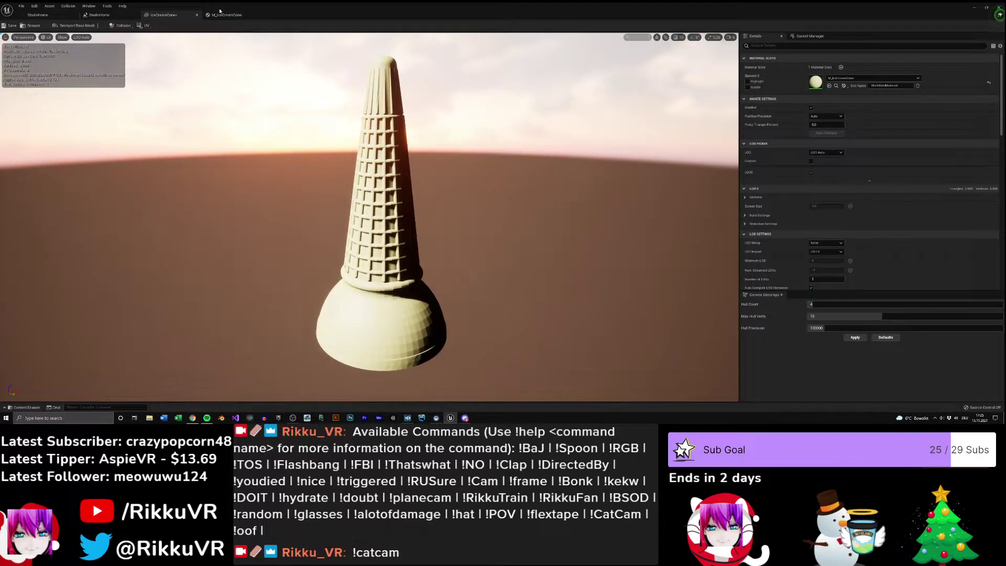
# - Darken the sandy yellow of the colour constant in M_IceCreamCone and save the material
pyautogui.click(226, 15)
pyautogui.doubleClick(483, 138)
pyautogui.moveTo(569, 188); pyautogui.dragTo(568, 193)
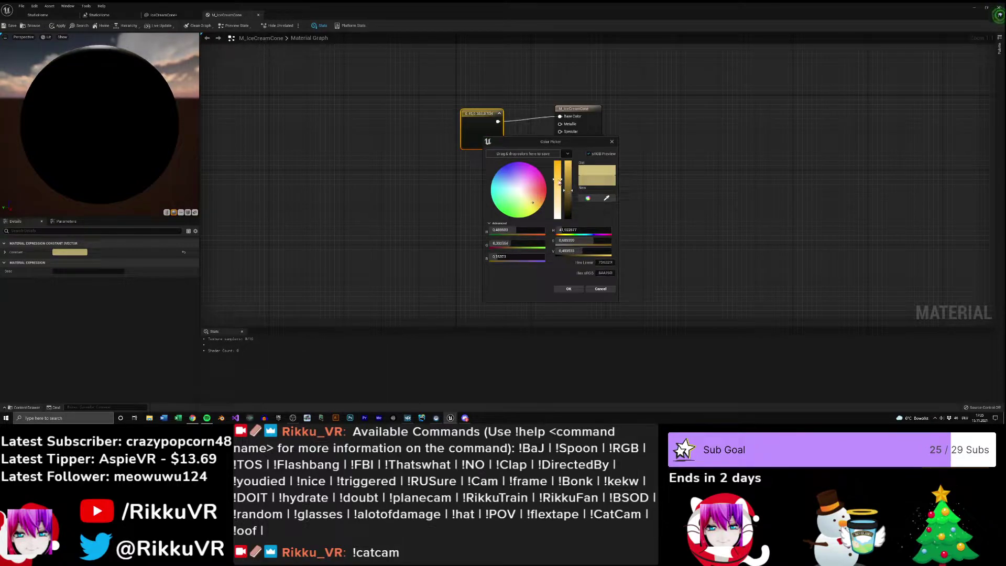
pyautogui.click(567, 289)
pyautogui.hotkey('ctrl', 's')
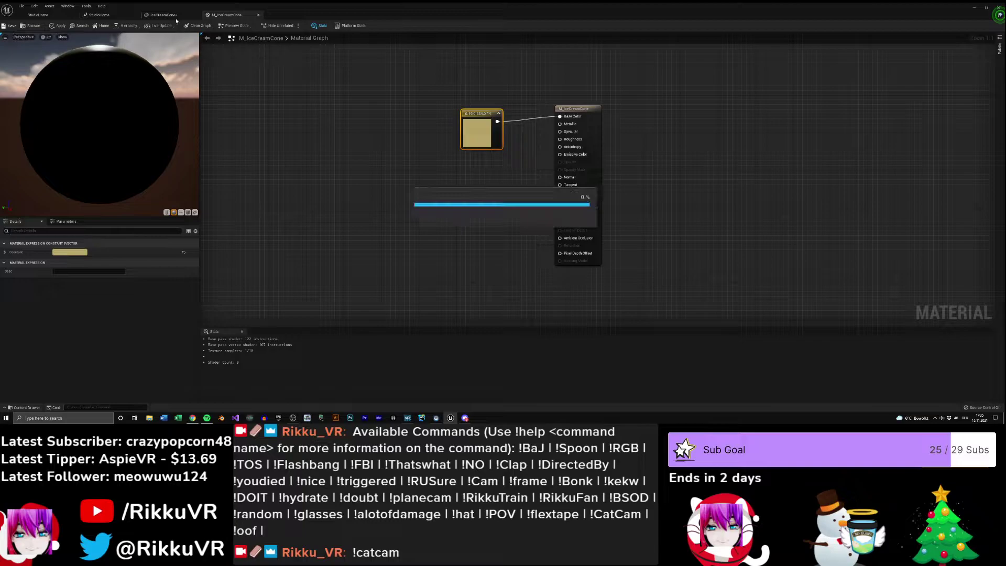
# - Check the recoloured material on the cone mesh, and close the M_IceCreamCone material editor
pyautogui.click(164, 15)
pyautogui.moveTo(335, 158); pyautogui.dragTo(215, 150, button='right')
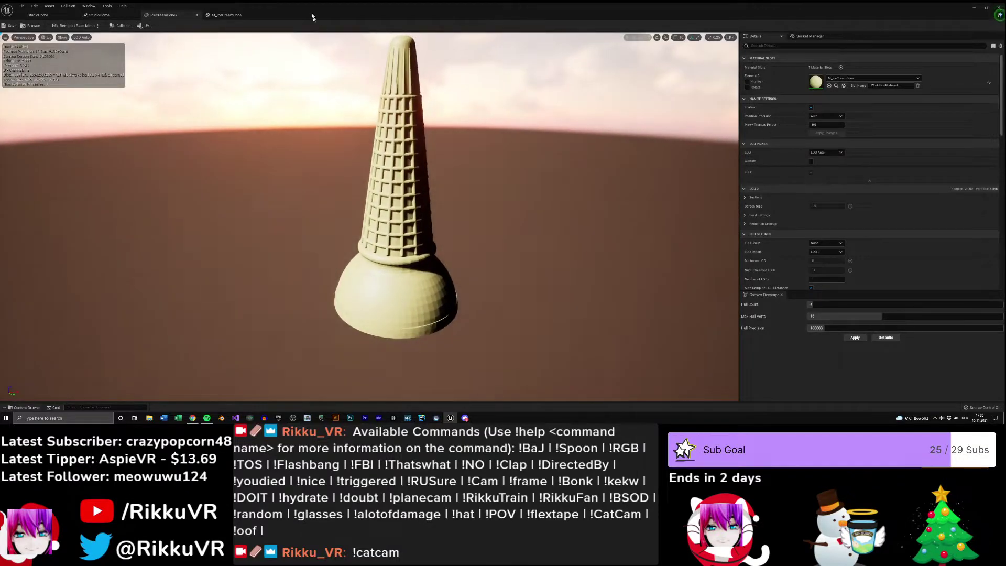
pyautogui.click(227, 15)
pyautogui.click(259, 15)
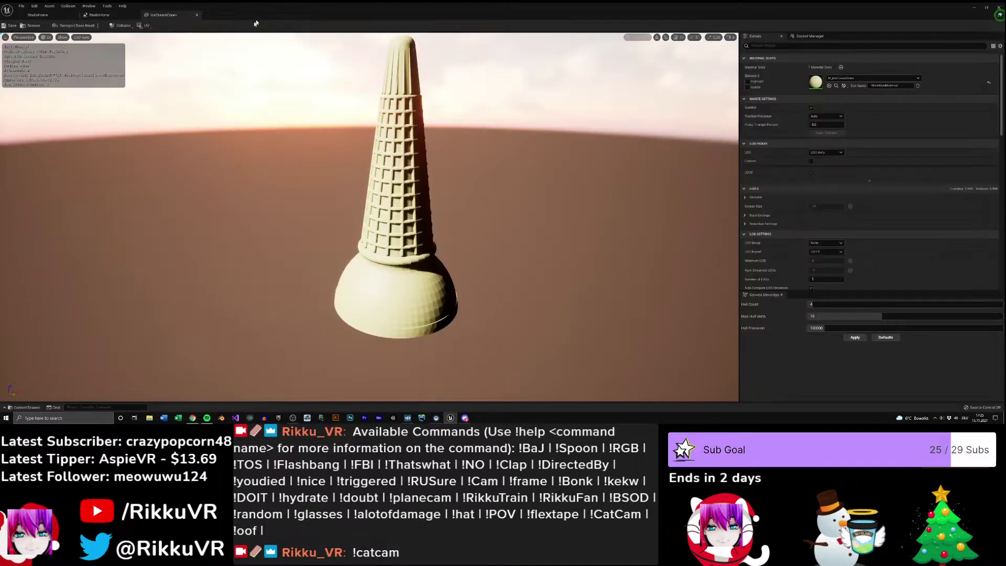
# - Find the C_Rikku character blueprint in the Rikku asset folders and open it
pyautogui.click(105, 14)
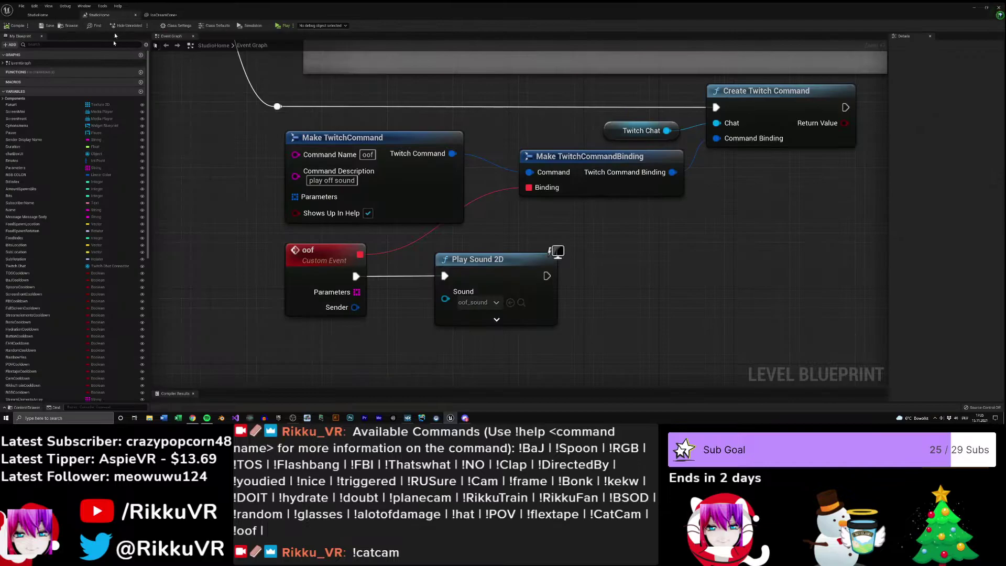
pyautogui.click(60, 14)
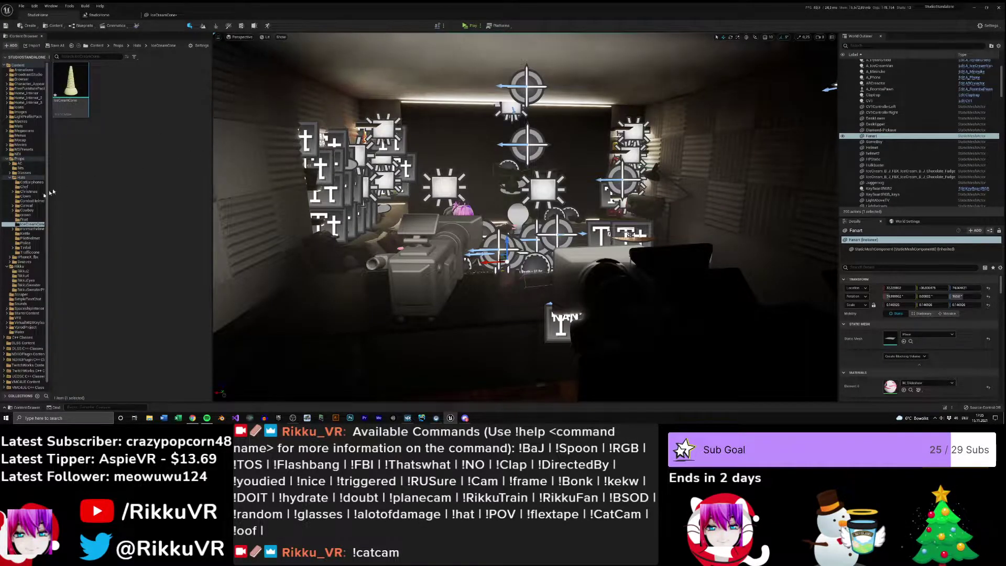
pyautogui.click(30, 281)
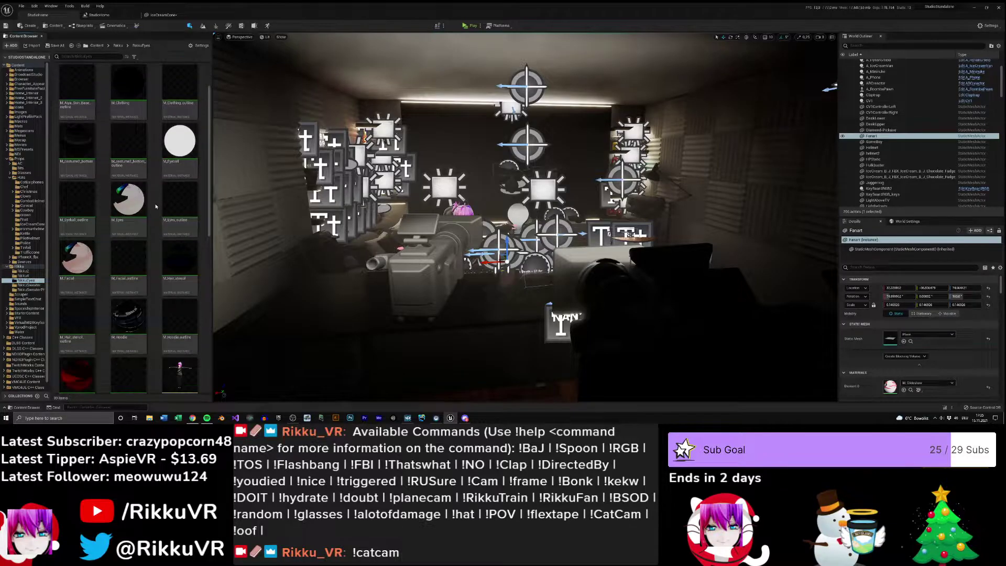
pyautogui.scroll(-5, 155, 207)
pyautogui.scroll(-2, 156, 206)
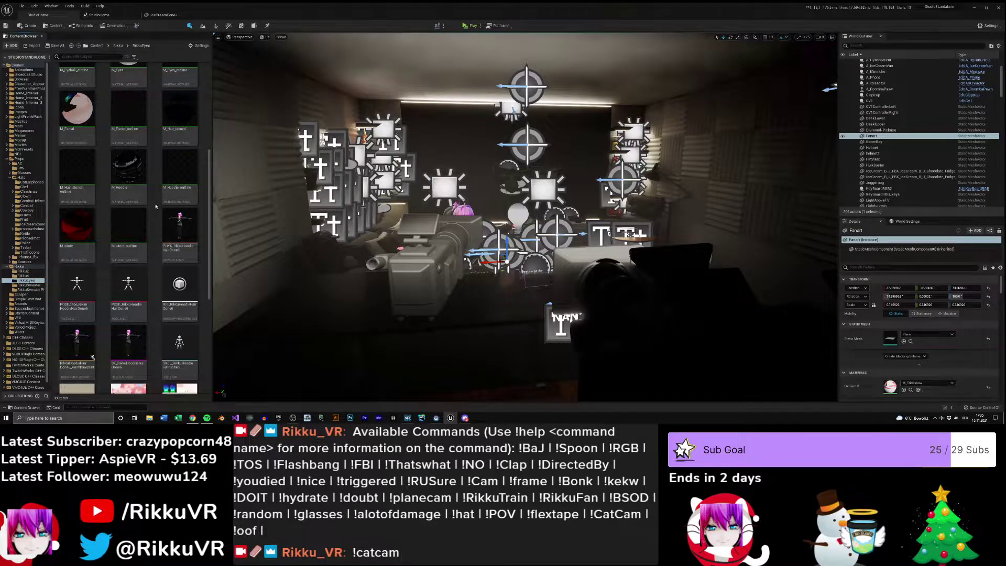
pyautogui.scroll(-2, 156, 207)
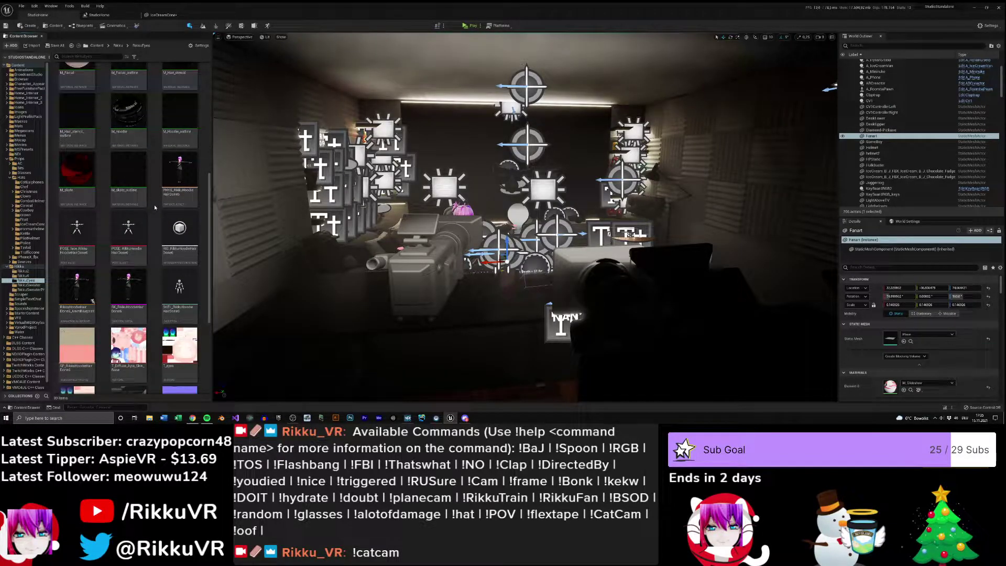
pyautogui.scroll(5, 153, 212)
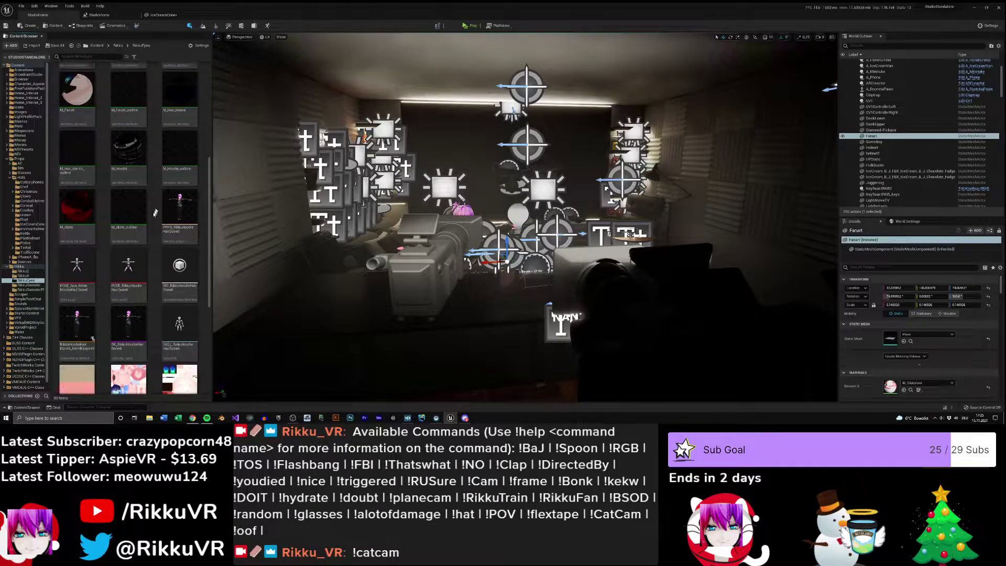
pyautogui.scroll(3, 152, 213)
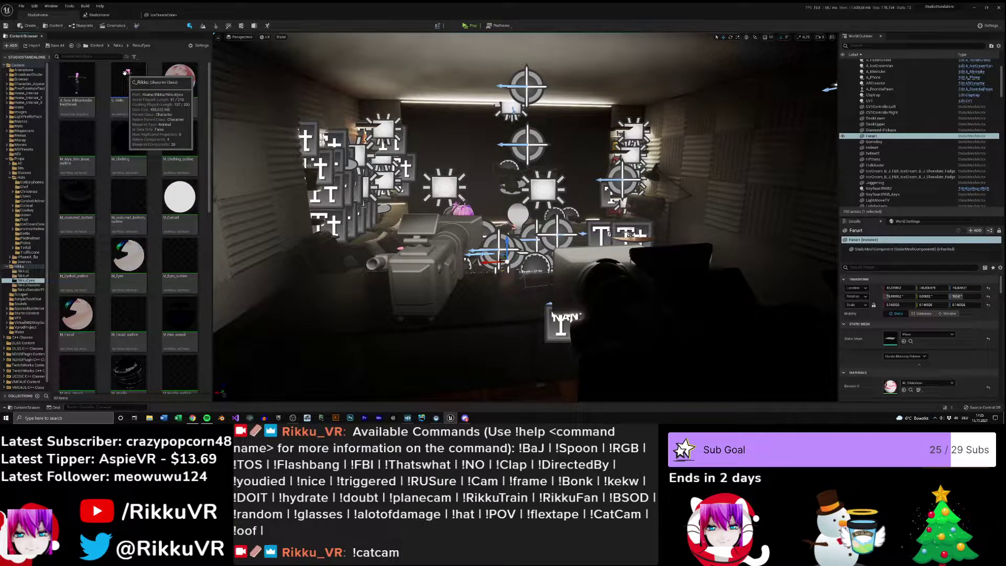
pyautogui.doubleClick(126, 76)
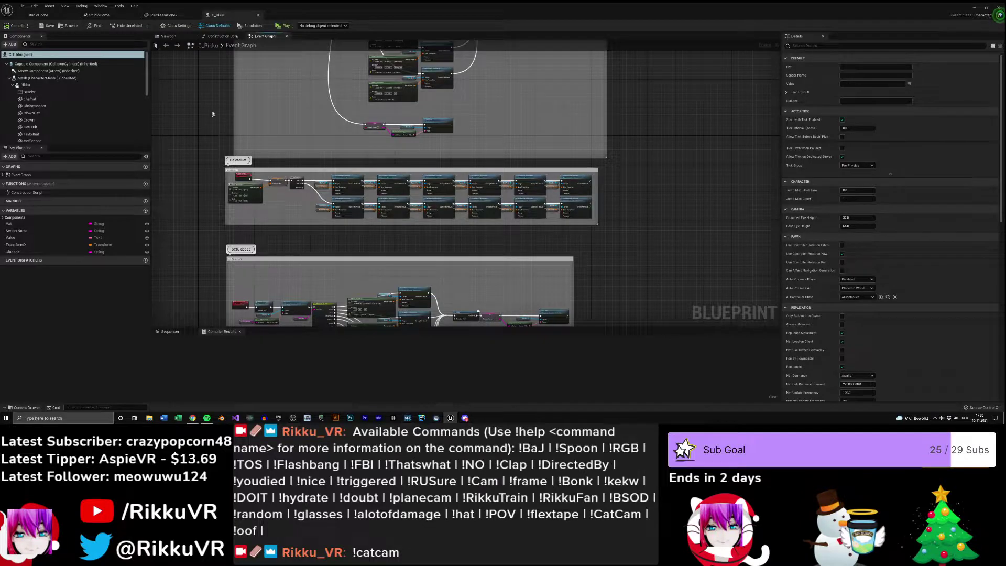
# - Look over the C_Rikku event graph, and inspect the character's head from the front in the blueprint's 3D view
pyautogui.moveTo(213, 114); pyautogui.dragTo(256, 206, button='right')
pyautogui.scroll(-7, 257, 206)
pyautogui.moveTo(236, 174); pyautogui.dragTo(339, 163, button='right')
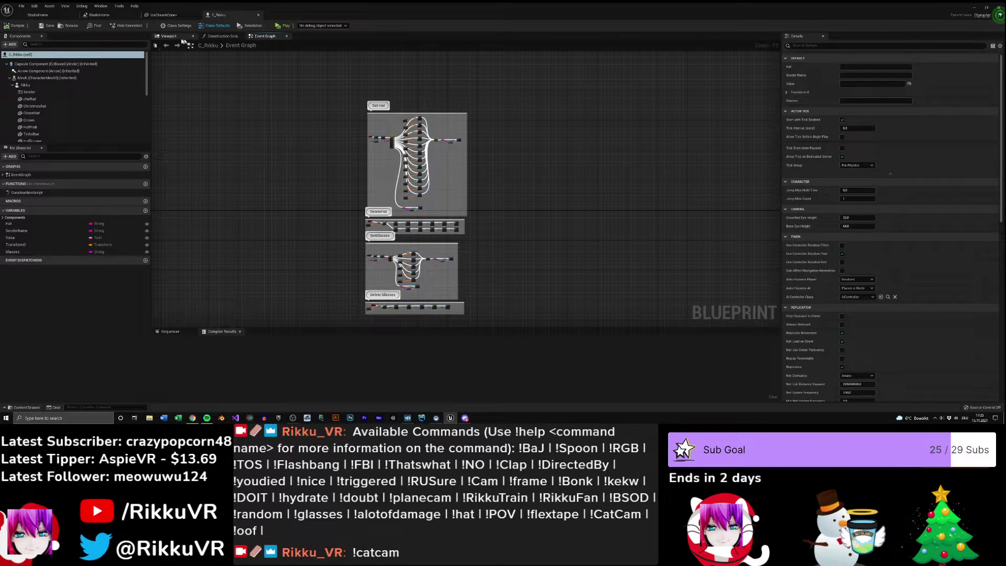
pyautogui.click(178, 36)
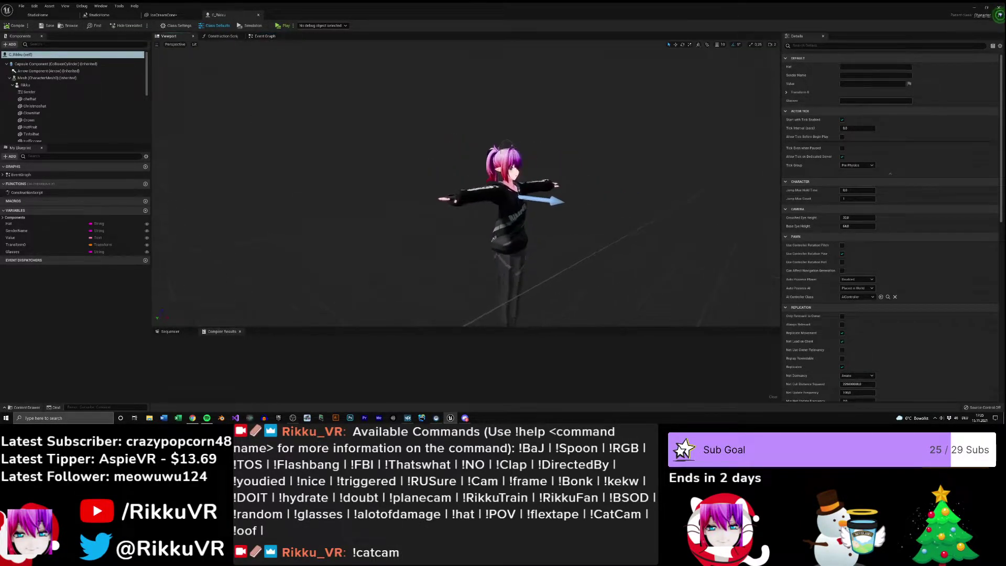
pyautogui.press('d')
pyautogui.press('w')
pyautogui.moveTo(466, 183); pyautogui.dragTo(330, 128, button='right')
pyautogui.press('s')
pyautogui.press('w')
pyautogui.press('s')
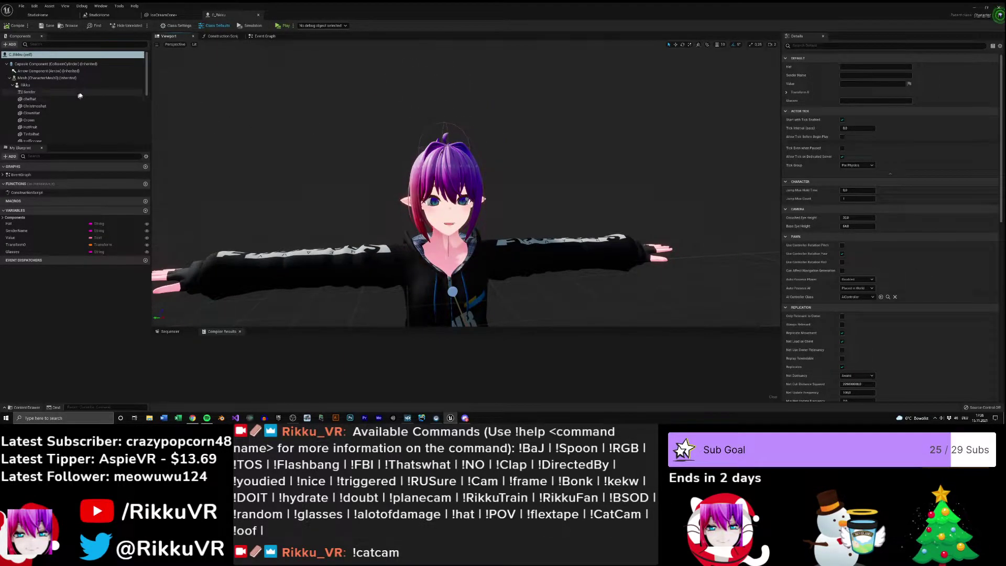
# - Add the IceCreamCone mesh from the IceCreamCone hat folder to the C_Rikku blueprint as a component
pyautogui.click(100, 15)
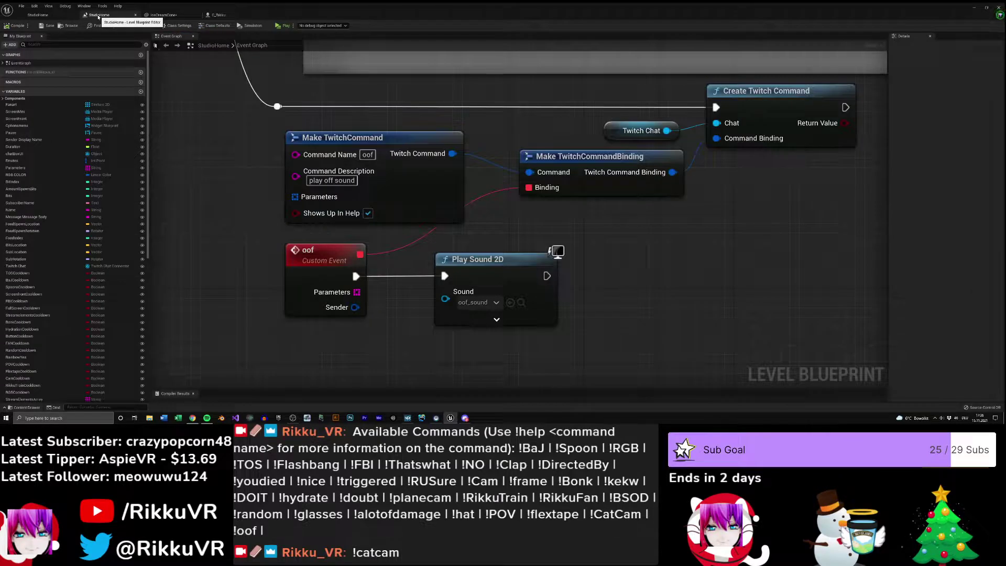
pyautogui.click(62, 18)
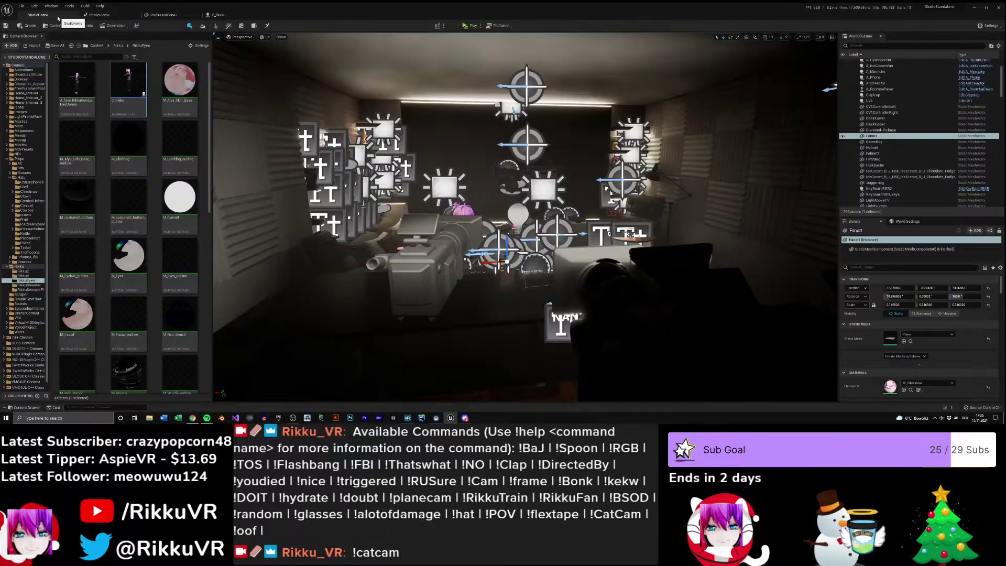
pyautogui.click(22, 177)
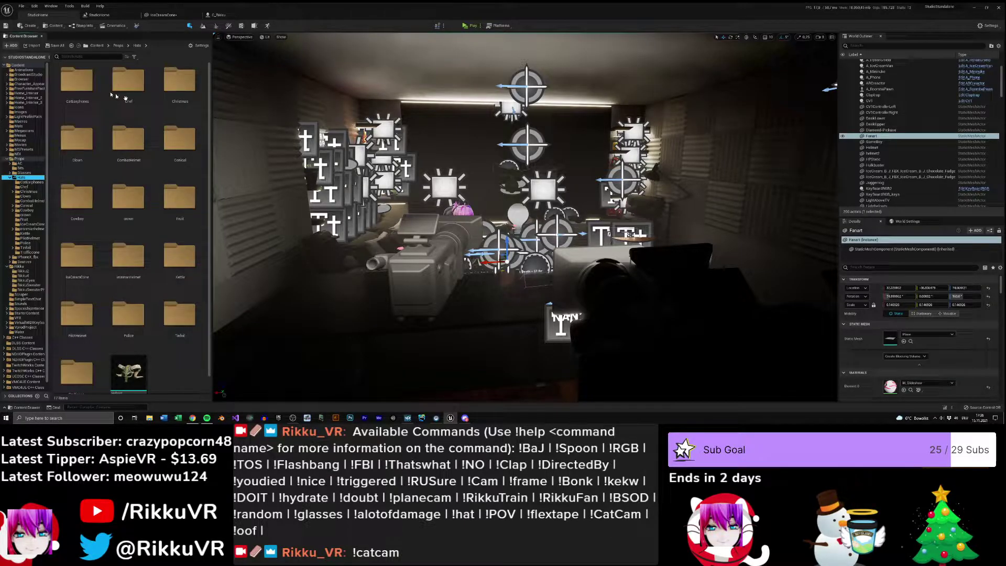
pyautogui.click(77, 262)
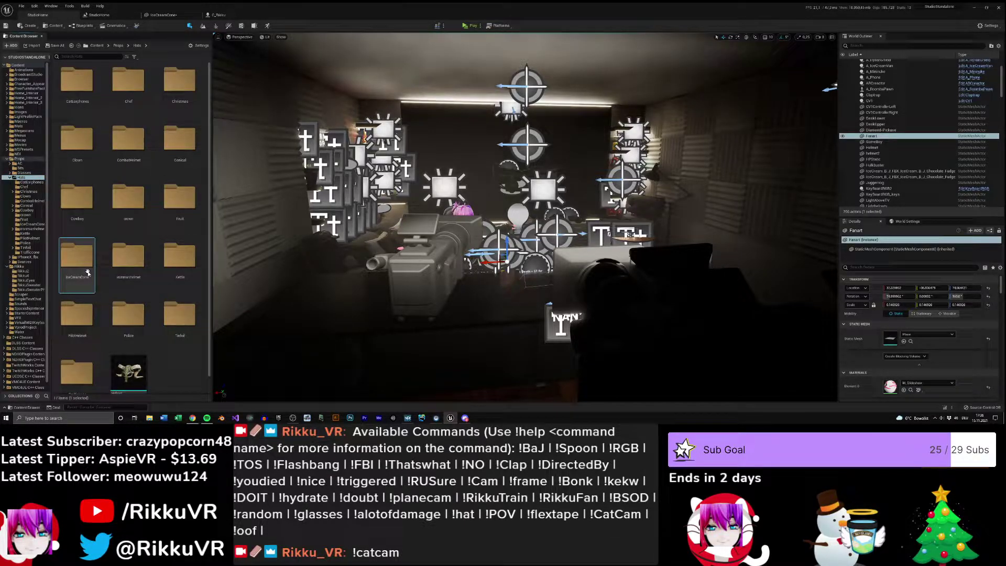
pyautogui.doubleClick(77, 261)
pyautogui.moveTo(59, 85); pyautogui.dragTo(367, 184)
pyautogui.moveTo(360, 201); pyautogui.dragTo(383, 185, button='right')
pyautogui.press('s')
pyautogui.press('w')
pyautogui.press('w')
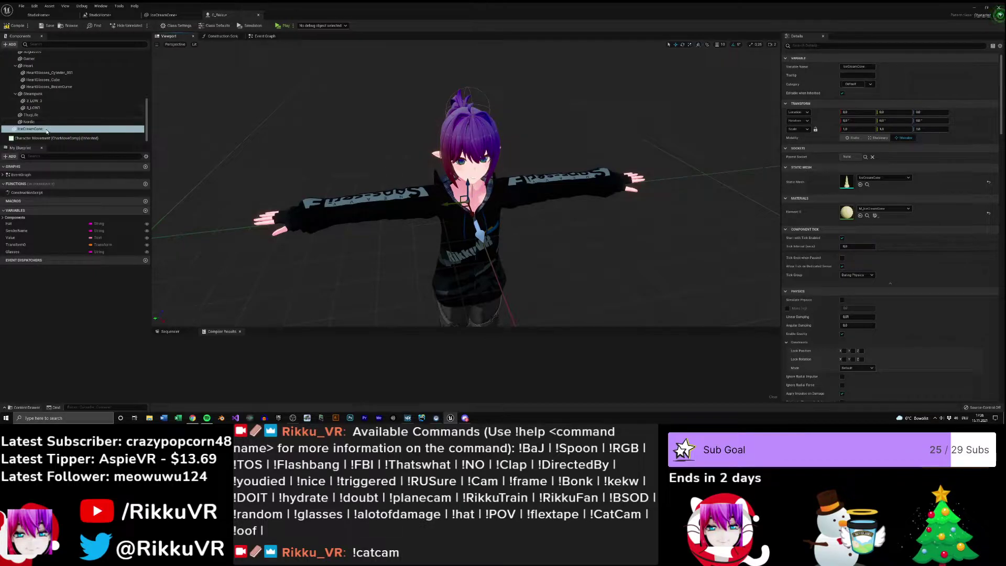
# - Parent the IceCreamCone component to the Rikku mesh in the component hierarchy and select the cone again
pyautogui.moveTo(32, 131); pyautogui.dragTo(30, 87)
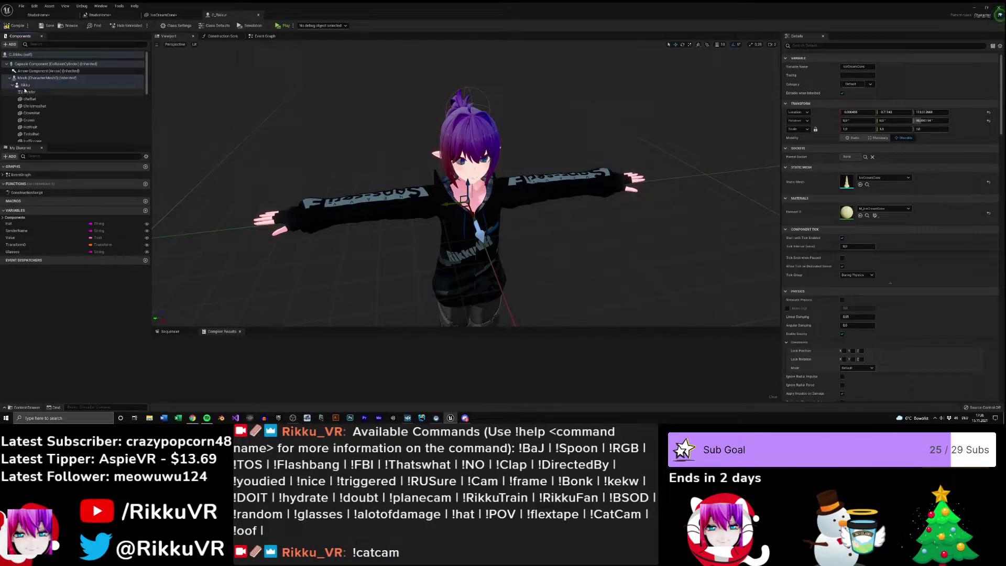
pyautogui.click(26, 84)
pyautogui.scroll(-5, 79, 116)
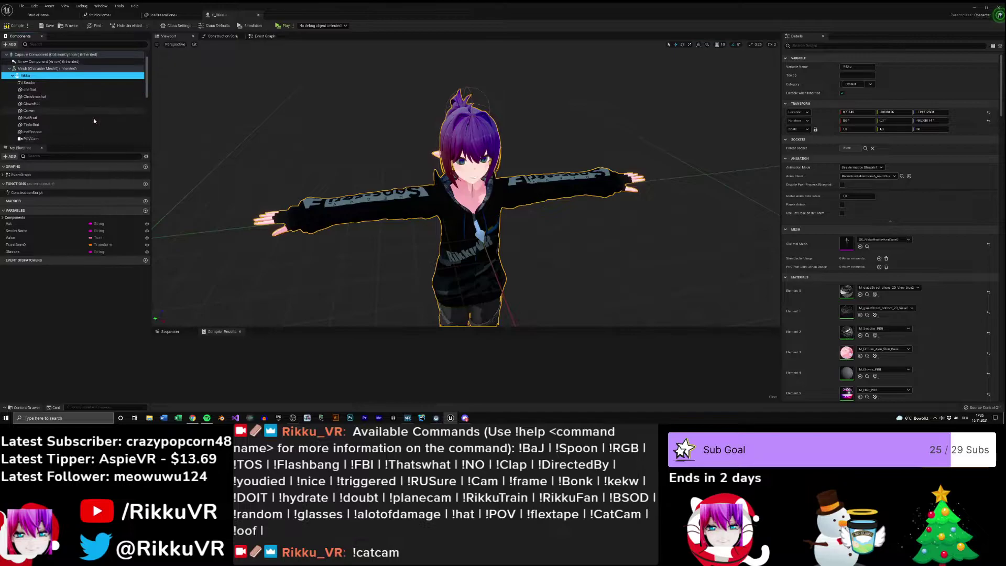
pyautogui.scroll(3, 92, 117)
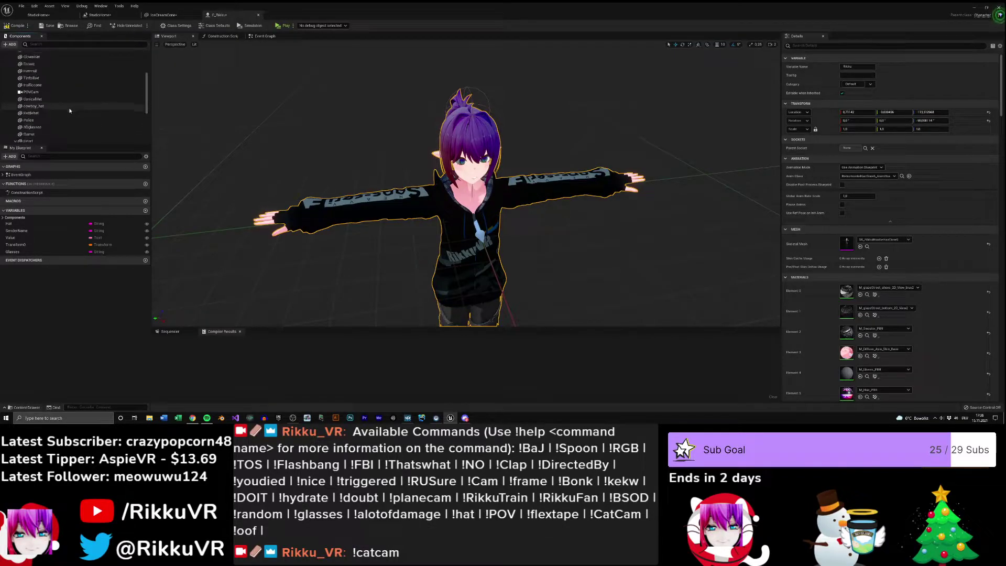
pyautogui.scroll(-4, 60, 97)
pyautogui.click(42, 129)
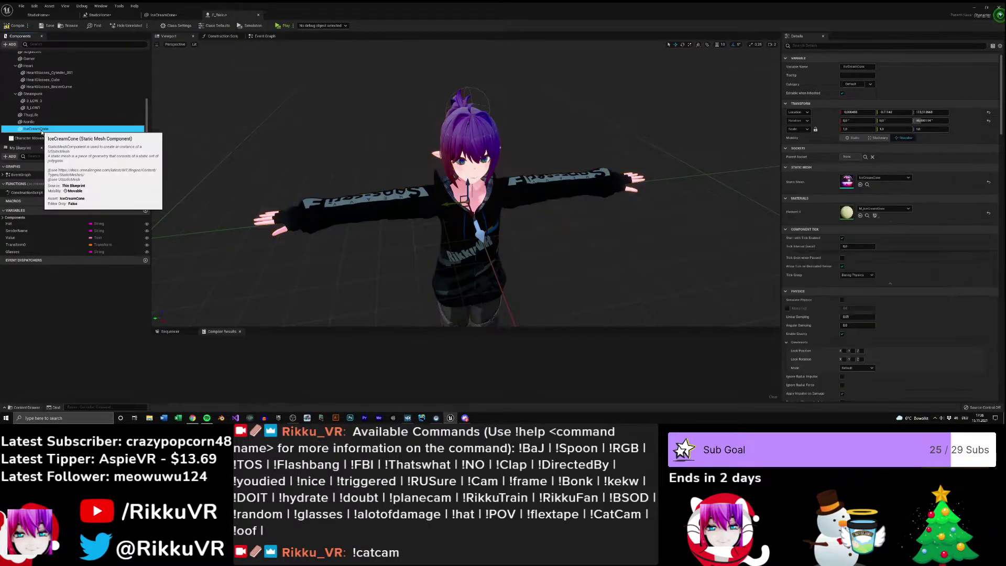
# - Set the parent socket of the IceCreamCone component to HeadSocket
pyautogui.moveTo(647, 164); pyautogui.dragTo(655, 128, button='right')
pyautogui.press('w')
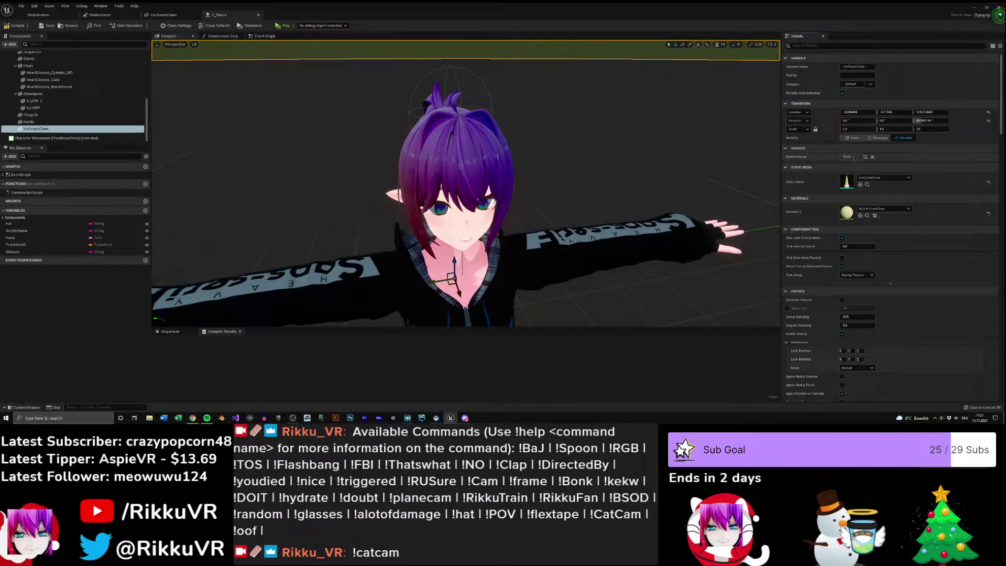
pyautogui.click(865, 157)
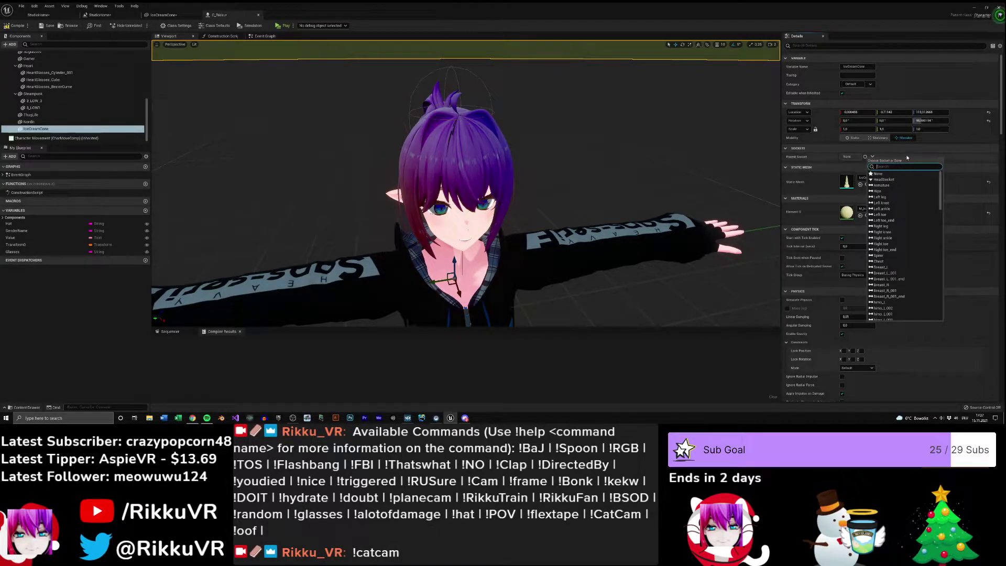
pyautogui.write('head')
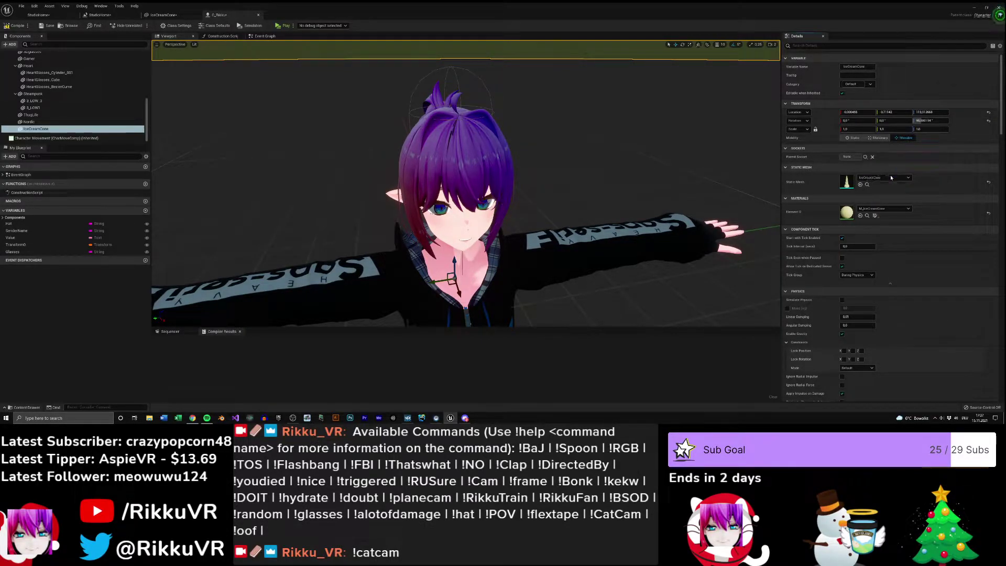
pyautogui.click(889, 175)
# - Scale the IceCreamCone component to 0.1 on the X, Y and Z axes
pyautogui.moveTo(703, 168); pyautogui.dragTo(700, 116, button='right')
pyautogui.press('s')
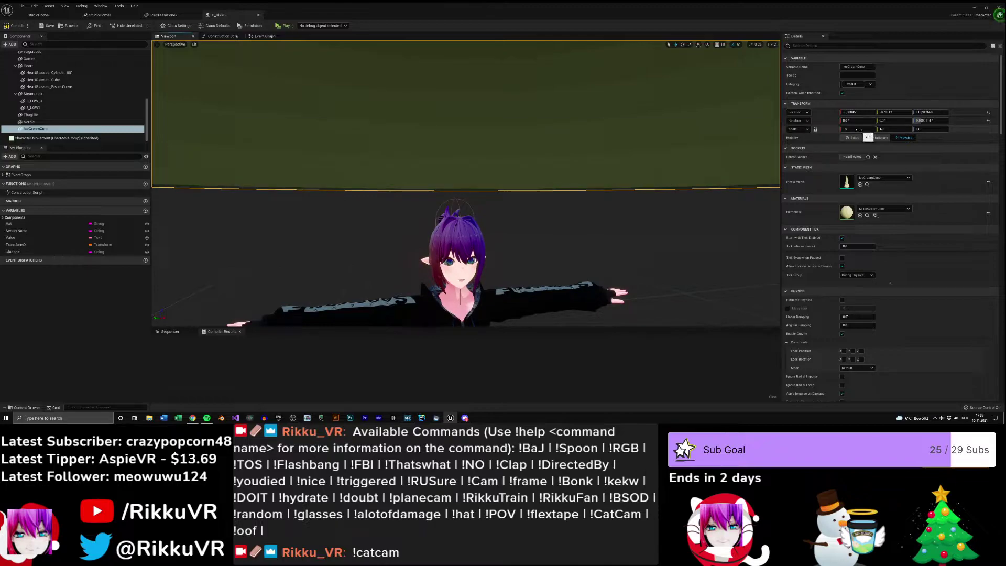
pyautogui.press('Return')
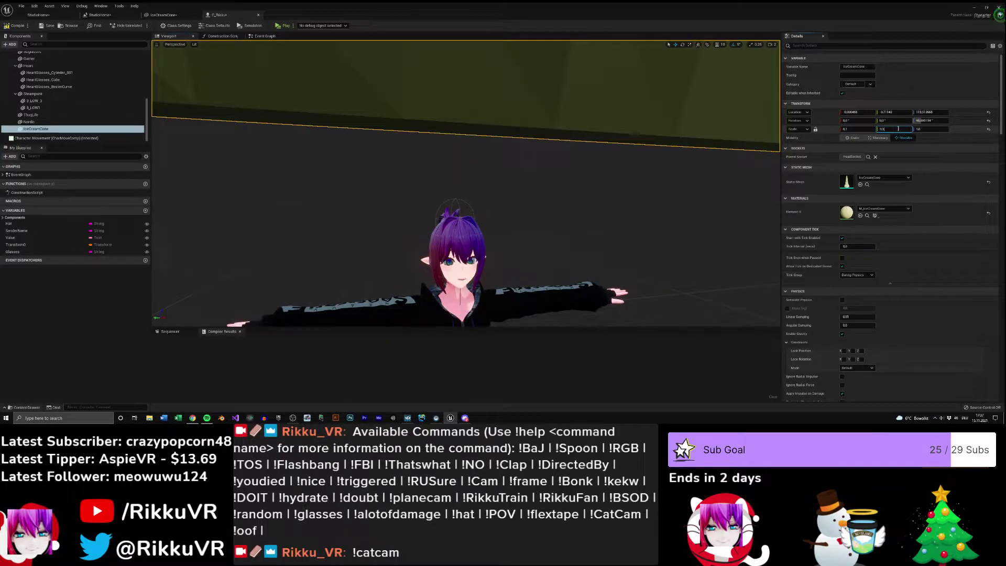
pyautogui.click(898, 129)
pyautogui.write('0,1')
pyautogui.press('Return')
pyautogui.write('0,1')
pyautogui.press('Return')
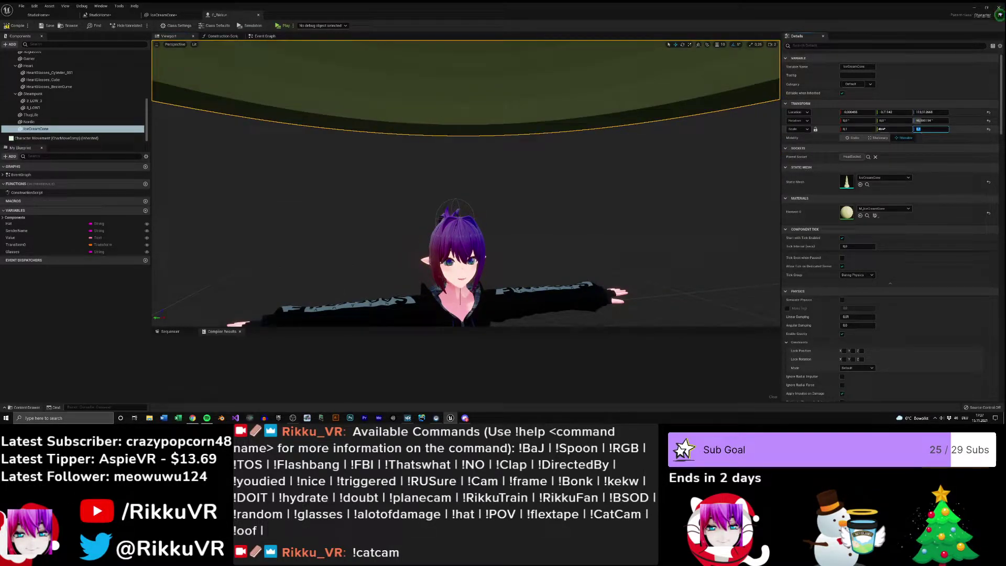
# - Scale the IceCreamCone component to 0.01 on all axes and lower it onto the character's head
pyautogui.press('Return')
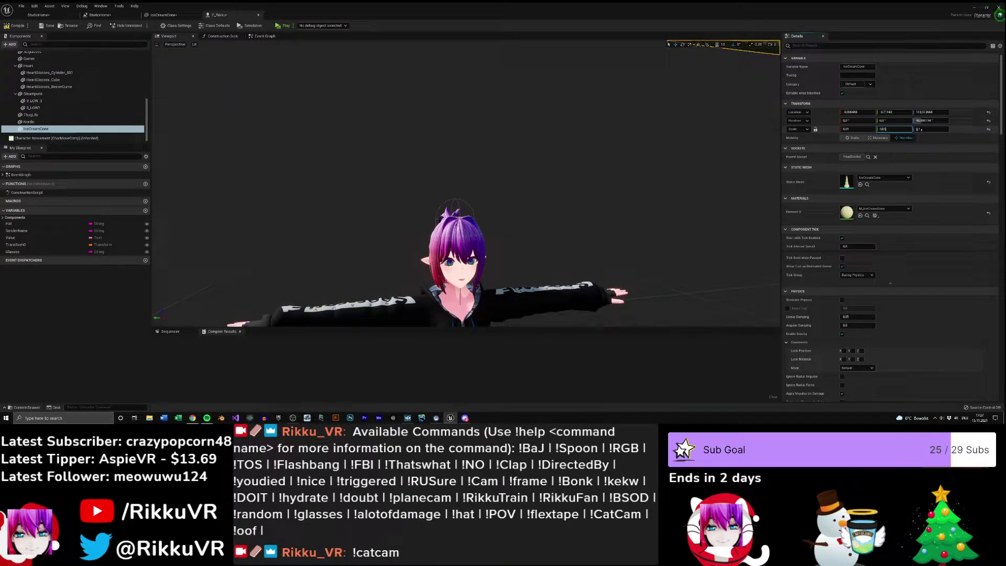
pyautogui.moveTo(609, 187)
pyautogui.mouseDown(button='right')
pyautogui.moveTo(609, 131)
pyautogui.moveTo(609, 187)
pyautogui.mouseUp(button='right')
pyautogui.press('s')
pyautogui.press('e')
pyautogui.moveTo(494, 85); pyautogui.dragTo(496, 222)
pyautogui.scroll(5, 496, 222)
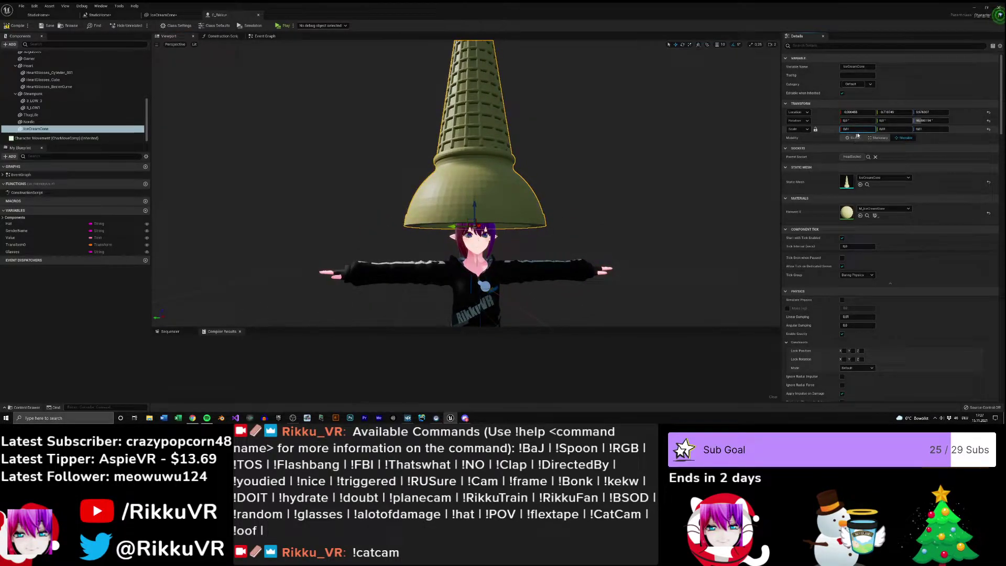
# - Reduce the IceCreamCone component's scale to 0.001 on all three axes and inspect its size at the head
pyautogui.click(882, 129)
pyautogui.write('0,001')
pyautogui.press('Return')
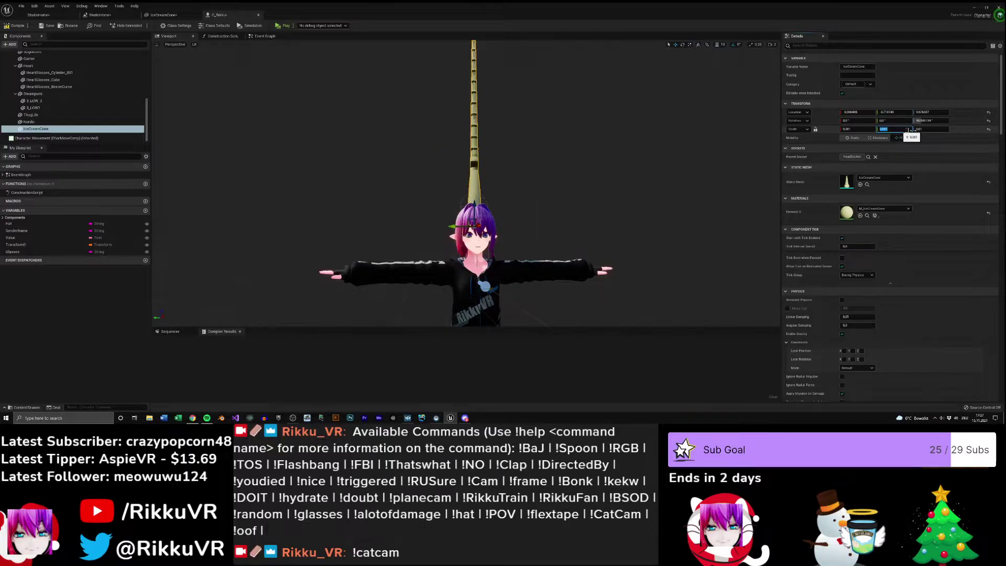
pyautogui.write('0,001')
pyautogui.press('Return')
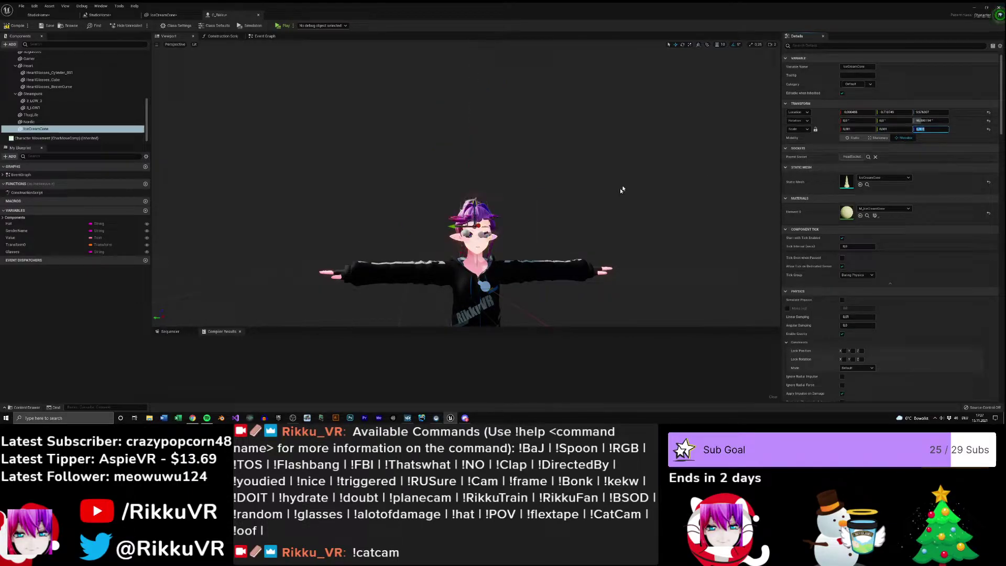
pyautogui.press('w')
pyautogui.moveTo(487, 223); pyautogui.dragTo(493, 222, button='right')
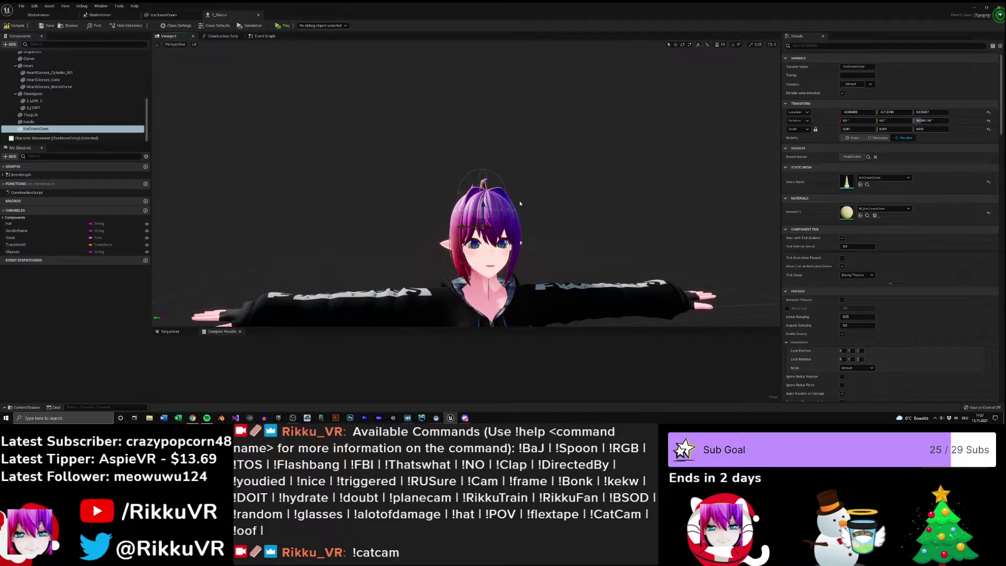
# - Raise the IceCreamCone above the character's head and enlarge it uniformly with the Scale tool to about head width
pyautogui.moveTo(489, 203); pyautogui.dragTo(491, 140)
pyautogui.moveTo(491, 139); pyautogui.dragTo(487, 129, button='right')
pyautogui.press('r')
pyautogui.moveTo(498, 201); pyautogui.dragTo(501, 198, button='right')
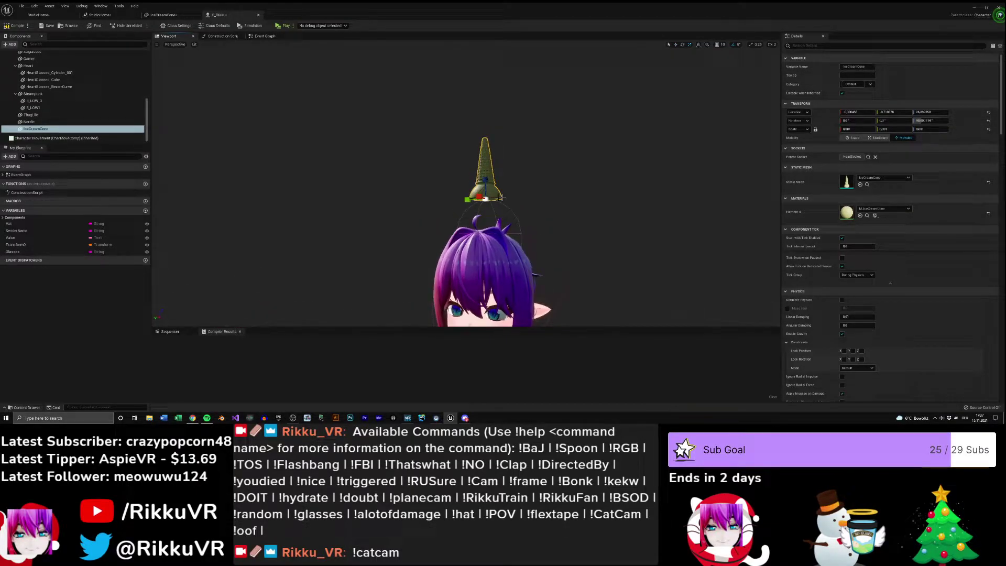
pyautogui.moveTo(484, 199); pyautogui.dragTo(485, 198)
pyautogui.hotkey('ctrl', 'z')
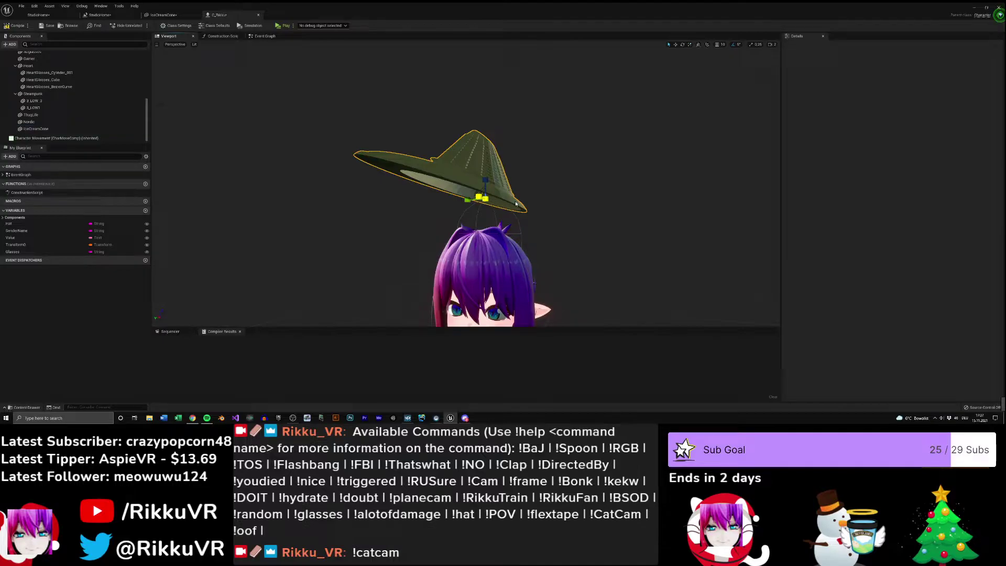
pyautogui.click(490, 173)
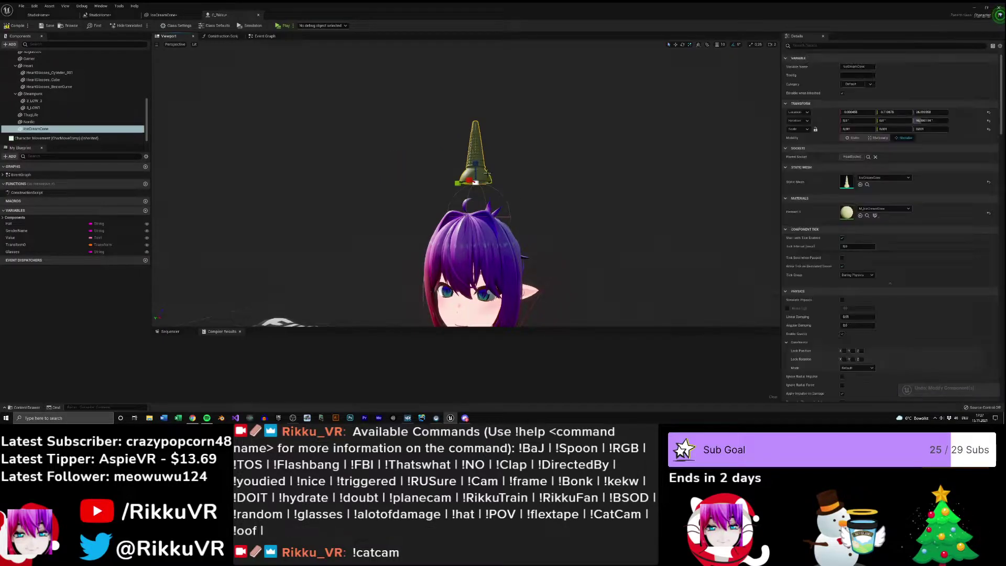
pyautogui.moveTo(475, 183); pyautogui.dragTo(487, 171)
pyautogui.moveTo(487, 183); pyautogui.dragTo(487, 209, button='right')
# - Rotate the IceCreamCone so it tilts sideways and backwards above the character's head
pyautogui.press('e')
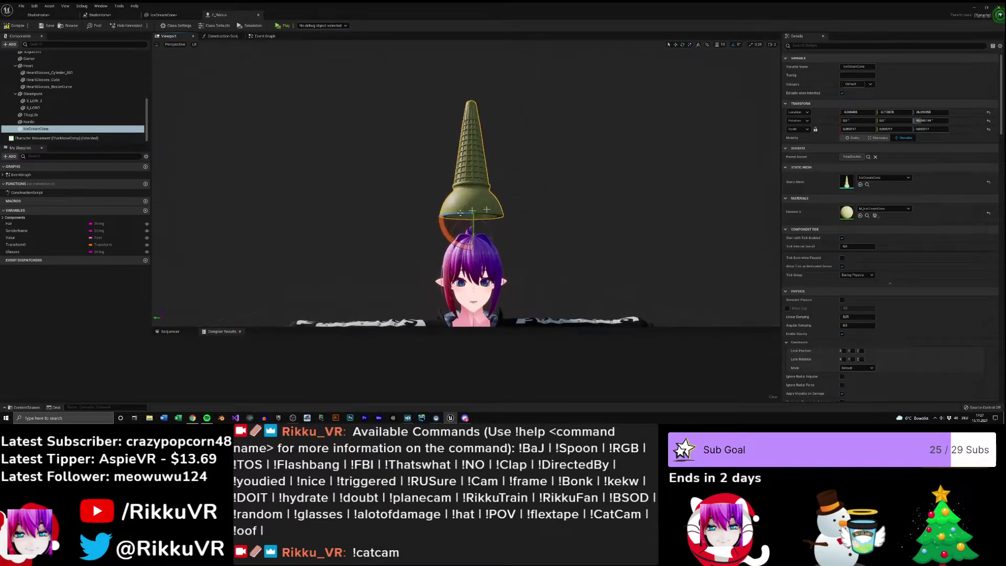
pyautogui.moveTo(445, 231); pyautogui.dragTo(456, 246)
pyautogui.moveTo(461, 232); pyautogui.dragTo(514, 235, button='right')
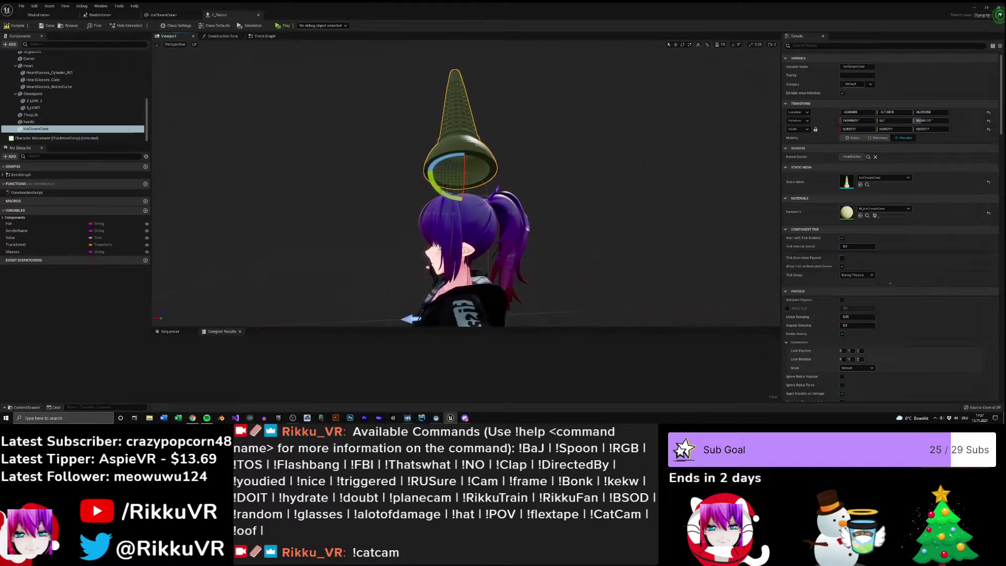
pyautogui.moveTo(439, 171); pyautogui.dragTo(418, 172)
pyautogui.moveTo(459, 191); pyautogui.dragTo(573, 191, button='right')
# - Switch the gizmo to world space, lower the tilted cone onto the head and adjust its tilt and position to fit
pyautogui.press('w')
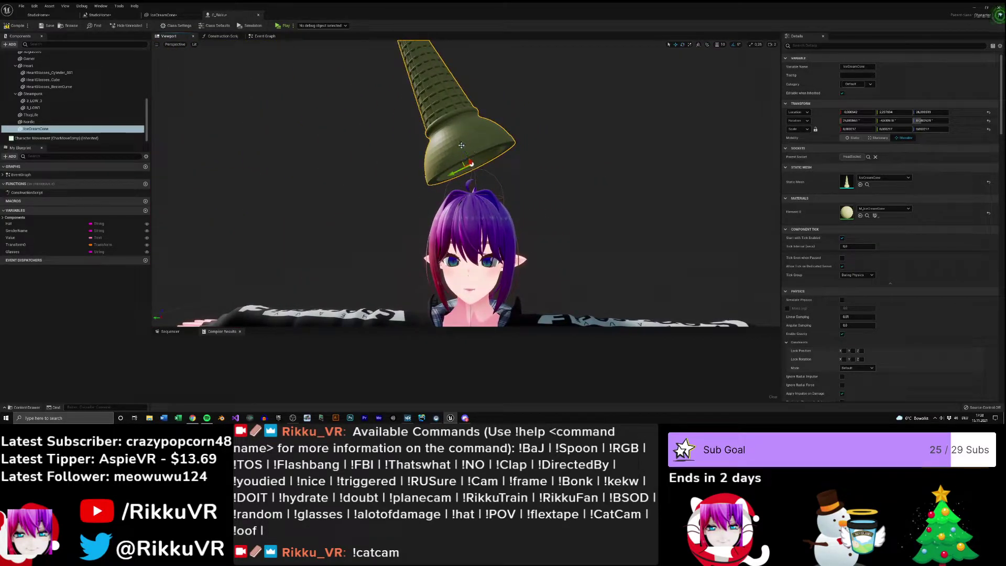
pyautogui.click(698, 44)
pyautogui.moveTo(475, 149); pyautogui.dragTo(471, 201)
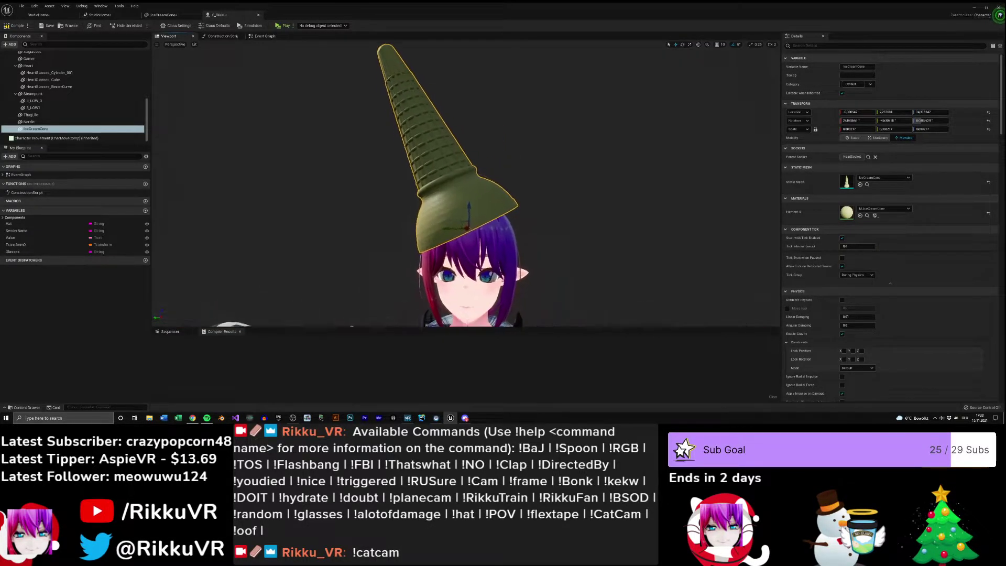
pyautogui.moveTo(504, 200); pyautogui.dragTo(534, 215)
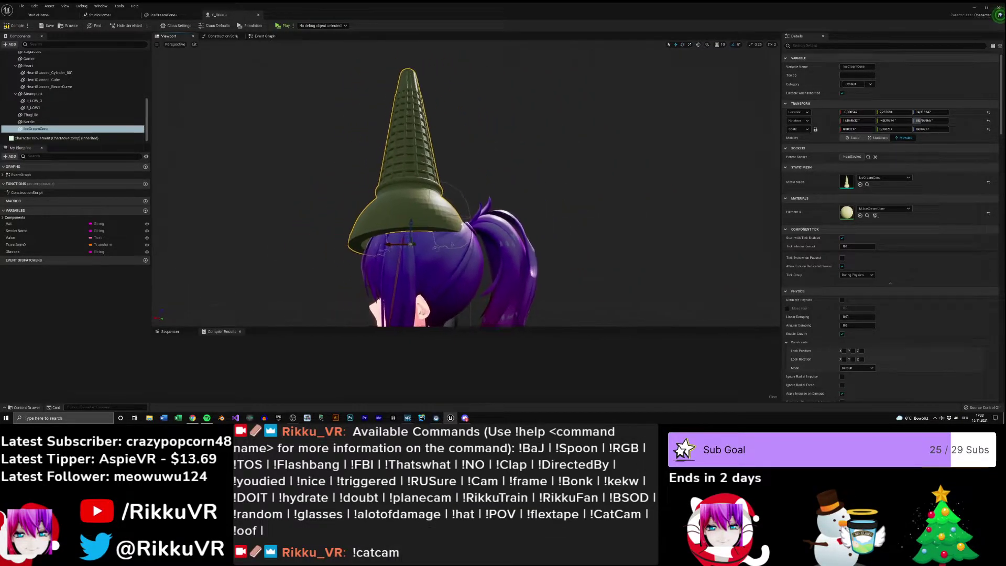
pyautogui.moveTo(455, 233); pyautogui.dragTo(484, 215)
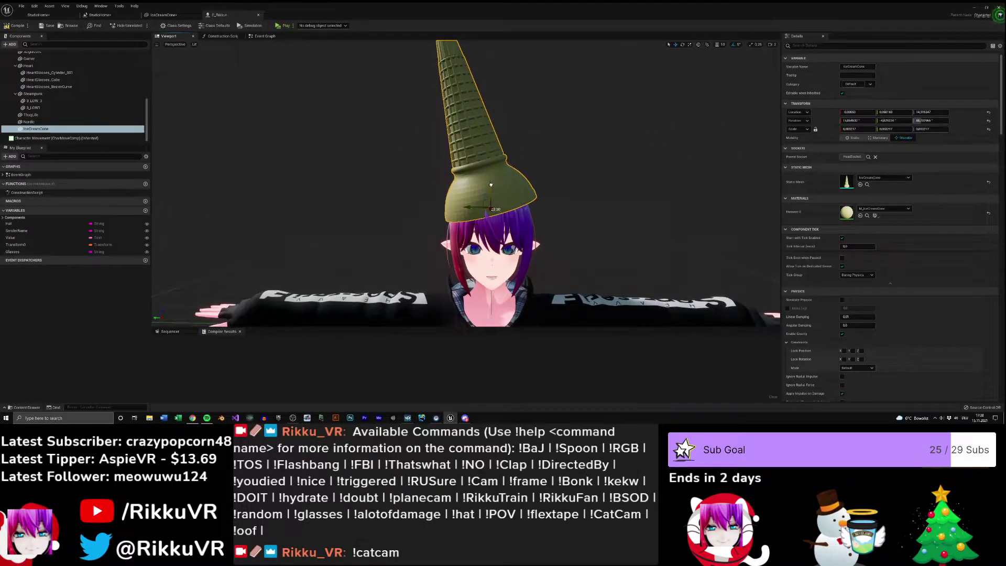
pyautogui.moveTo(490, 184); pyautogui.dragTo(492, 186)
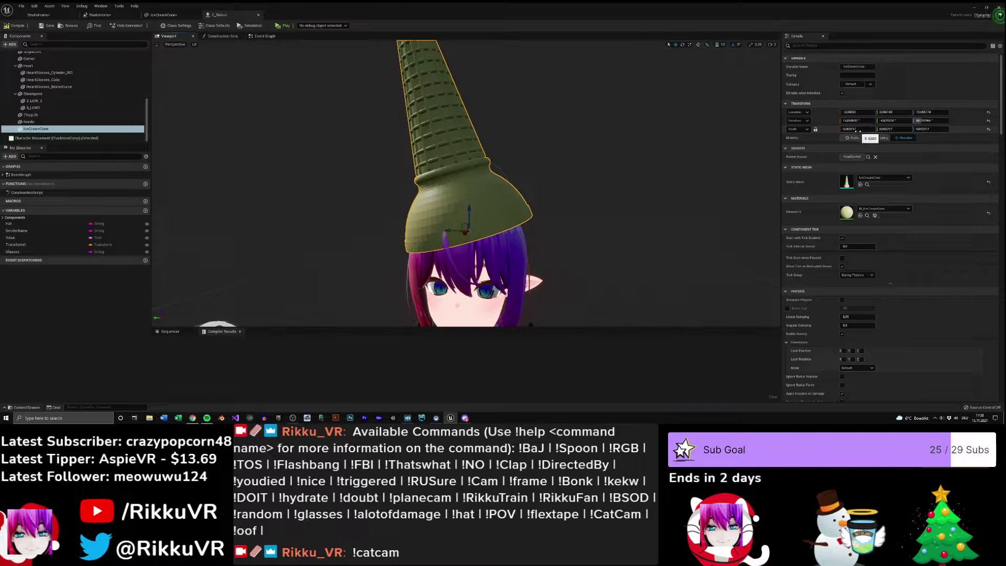
# - Set the IceCreamCone component's scale to 0.0035 on the X, Y and Z axes
pyautogui.click(885, 128)
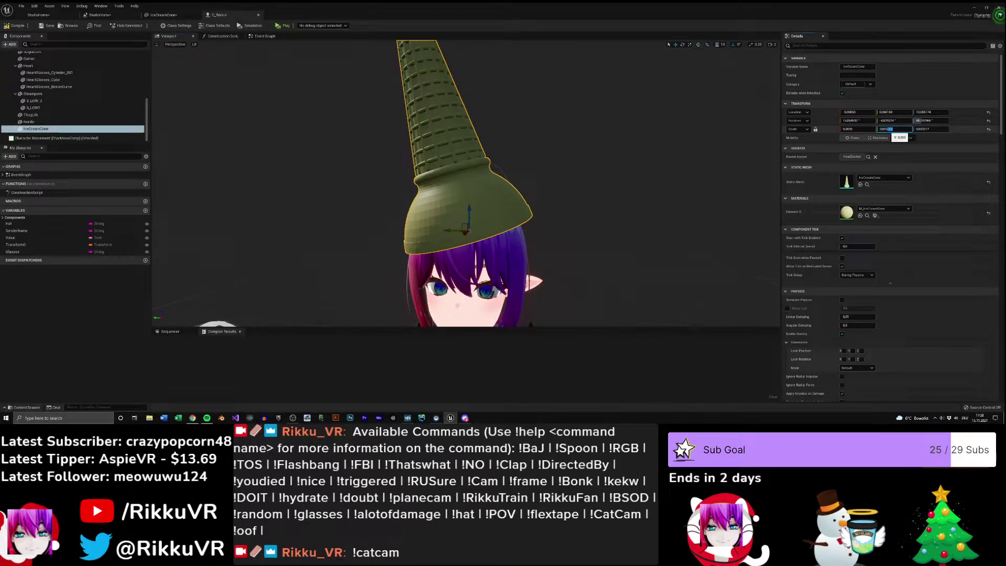
pyautogui.click(931, 128)
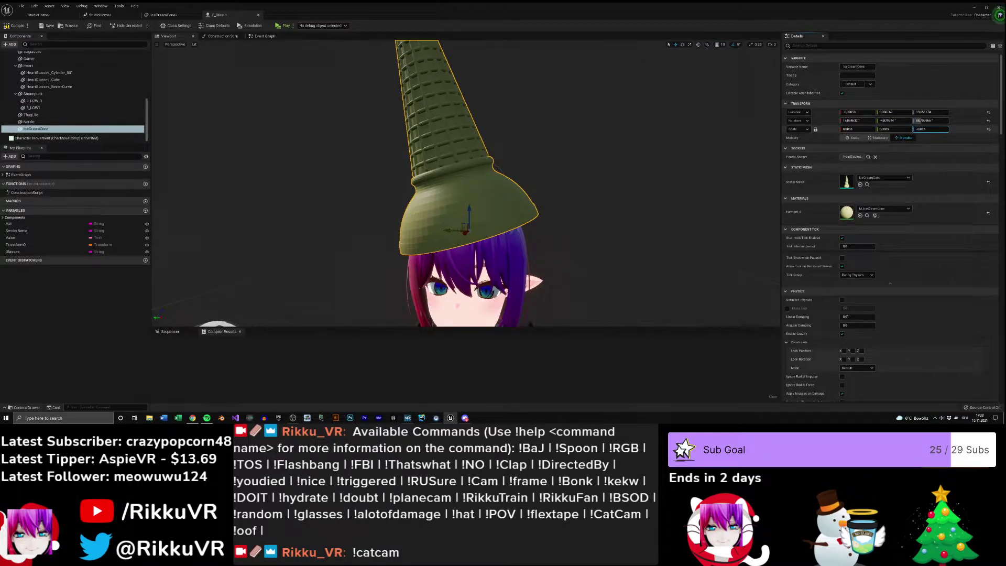
pyautogui.press('Return')
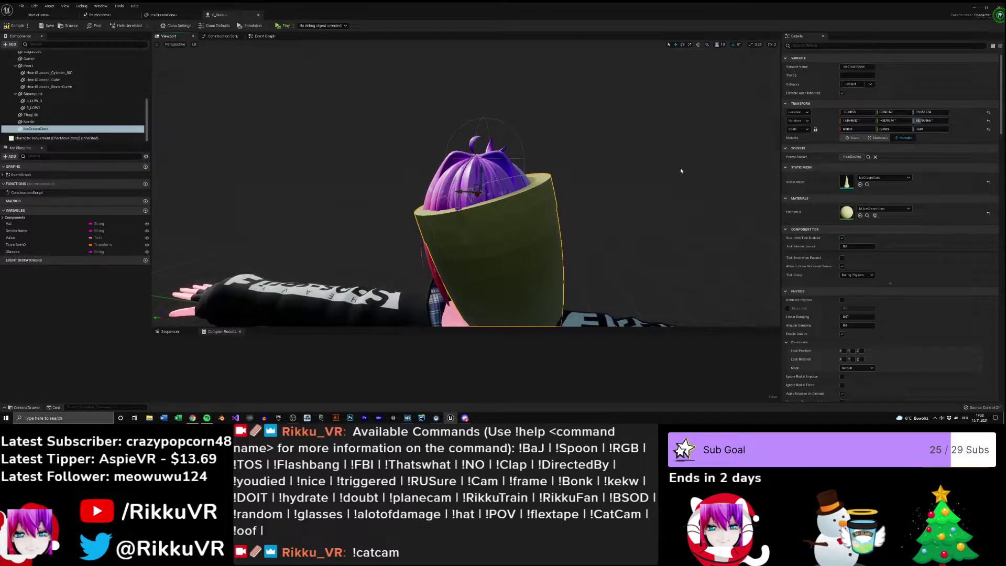
pyautogui.hotkey('ctrl', 'z')
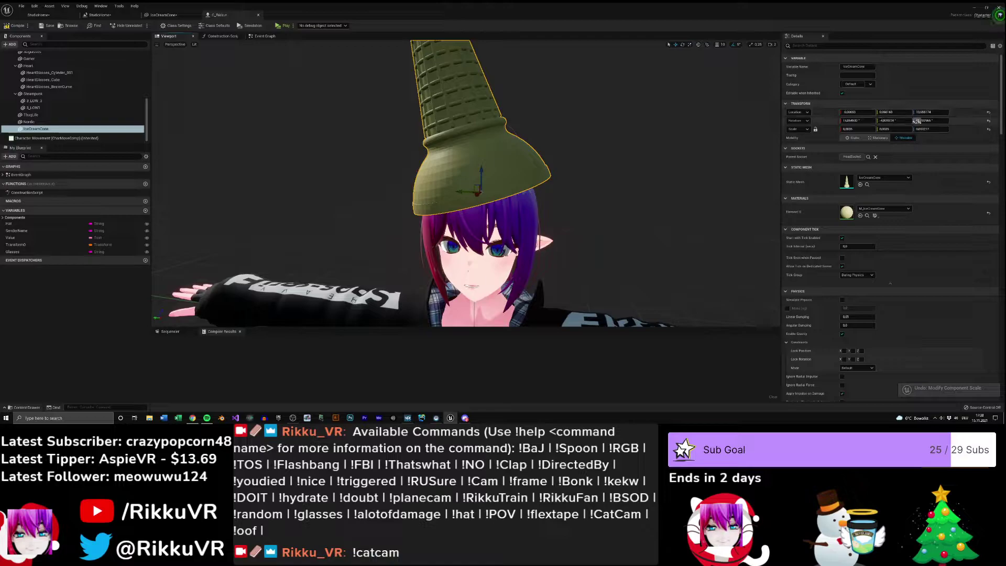
pyautogui.write('0,0035')
pyautogui.press('Return')
# - Fine-tune the IceCreamCone's position on the head, checking the fit from the front, side and back
pyautogui.moveTo(552, 199); pyautogui.dragTo(552, 220, button='right')
pyautogui.moveTo(477, 137)
pyautogui.mouseDown()
pyautogui.moveTo(486, 124)
pyautogui.moveTo(470, 155)
pyautogui.mouseUp()
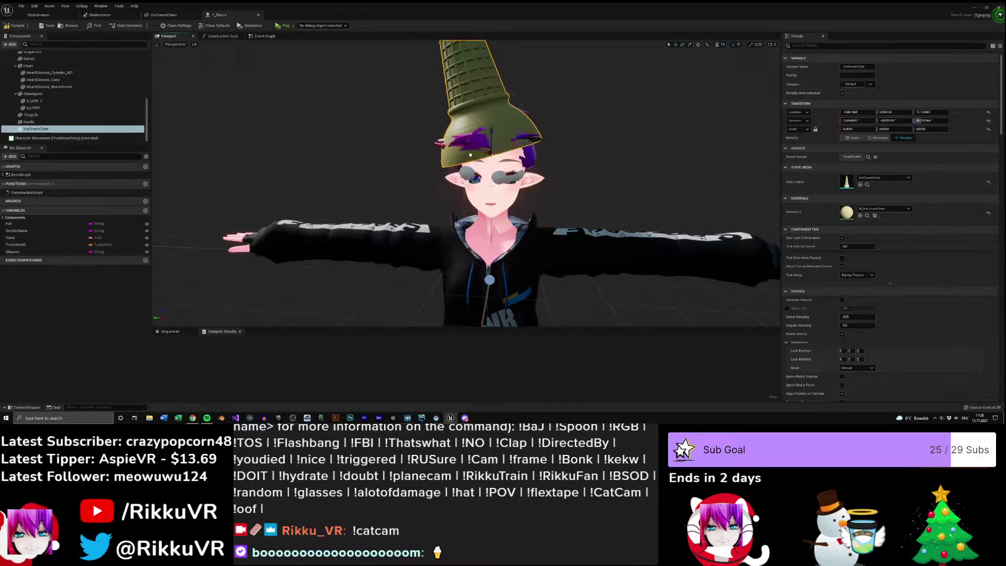
pyautogui.moveTo(470, 155); pyautogui.dragTo(577, 175, button='right')
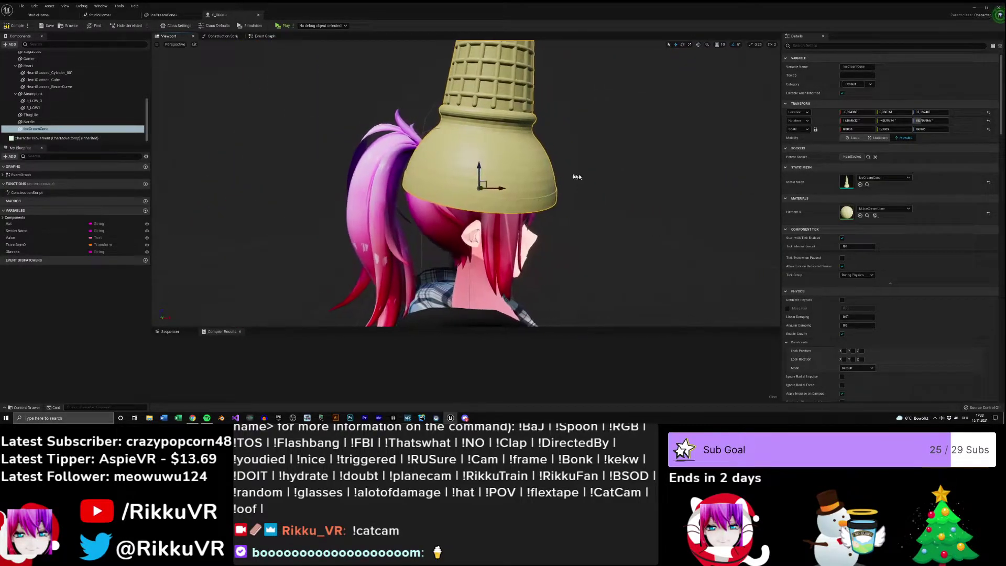
pyautogui.moveTo(496, 188); pyautogui.dragTo(497, 188)
pyautogui.moveTo(498, 188); pyautogui.dragTo(325, 190, button='right')
pyautogui.moveTo(577, 206); pyautogui.dragTo(518, 192, button='right')
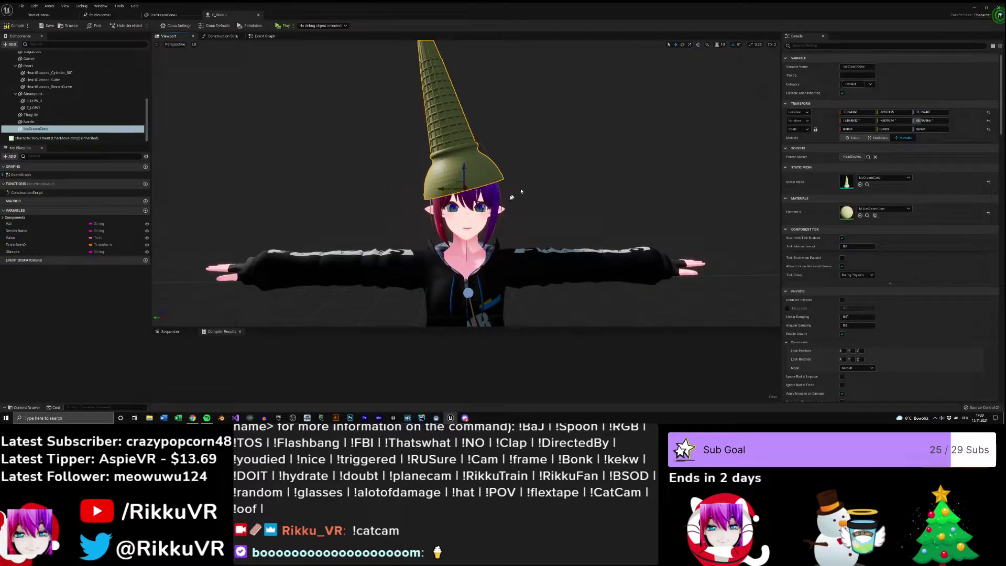
# - Inspect the cone hat on the character in the studio level, then return to the C_Rikku blueprint
pyautogui.click(69, 26)
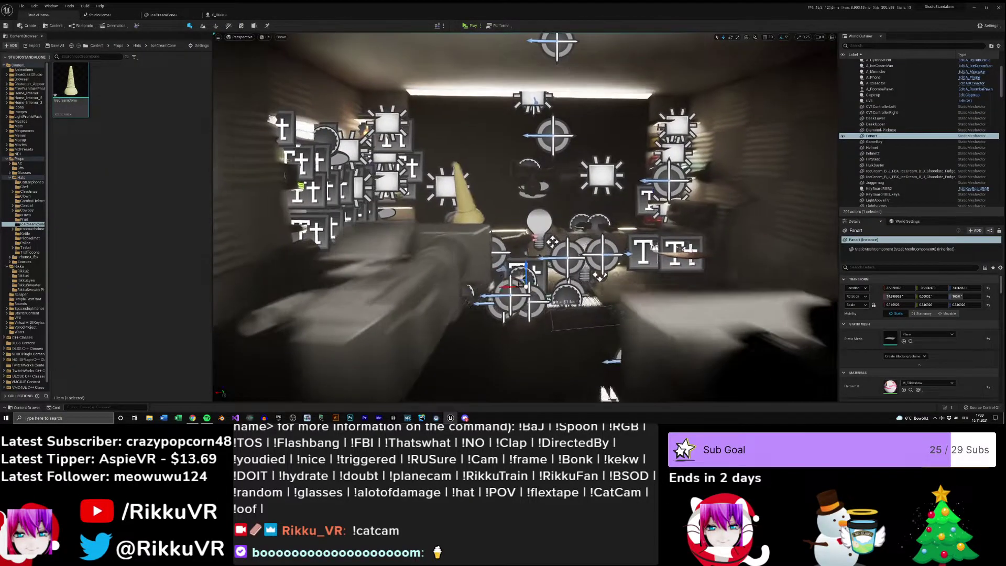
pyautogui.moveTo(525, 217); pyautogui.dragTo(321, 217, button='right')
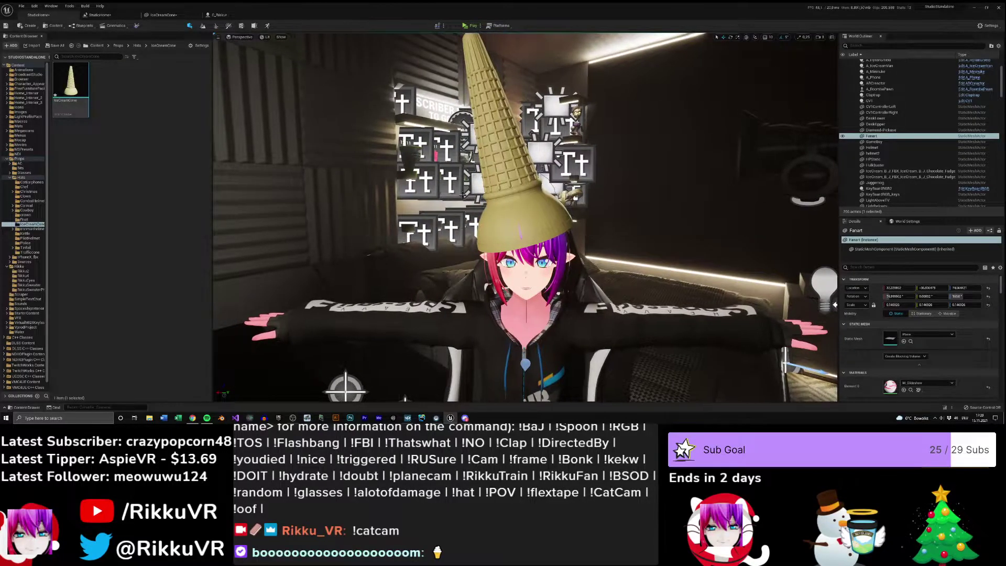
pyautogui.click(218, 15)
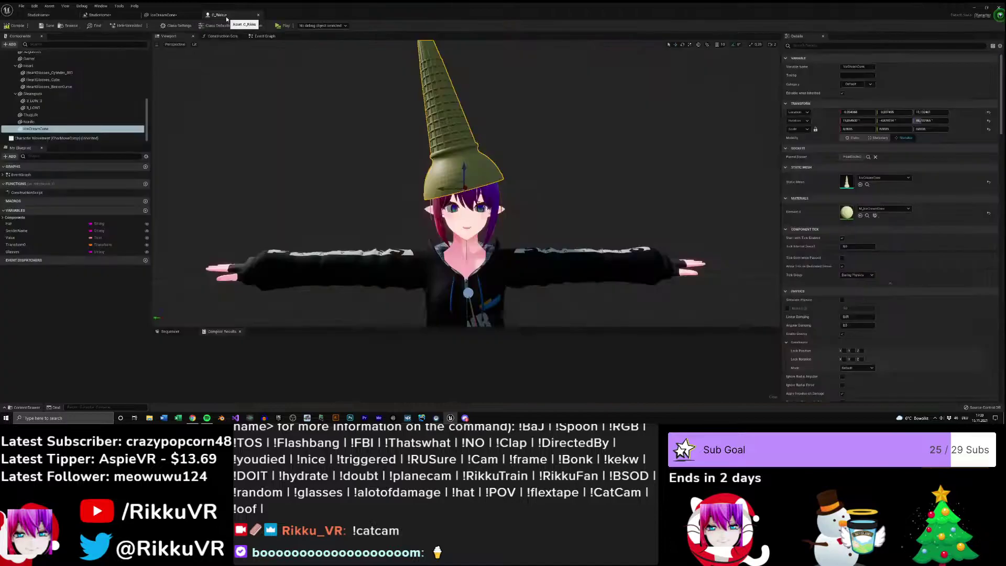
pyautogui.scroll(-3, 466, 209)
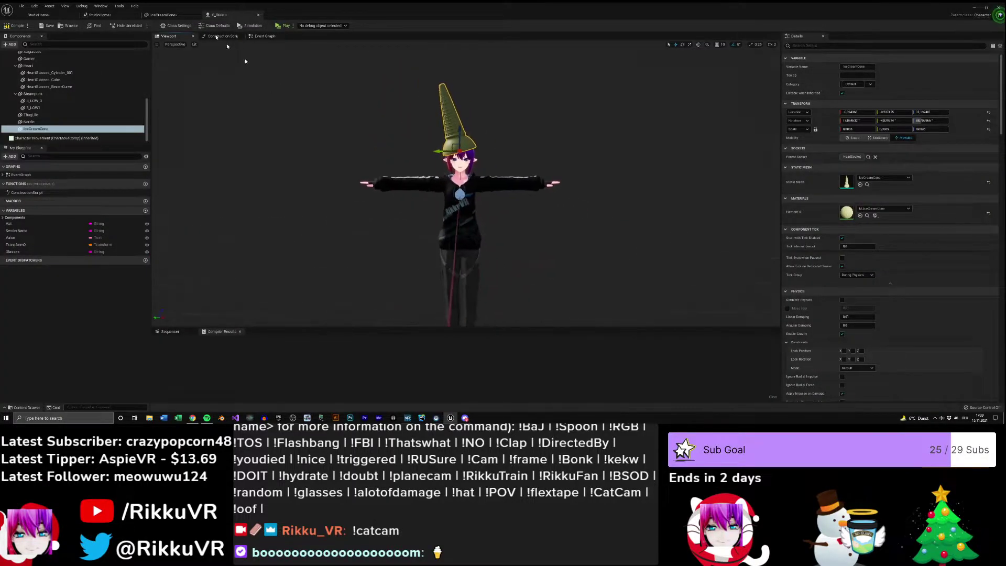
# - In the C_Rikku Event Graph, move the SetHat default branch's SET Sender Name, ToText and Set Text nodes lower to make room
pyautogui.click(262, 36)
pyautogui.scroll(3, 454, 153)
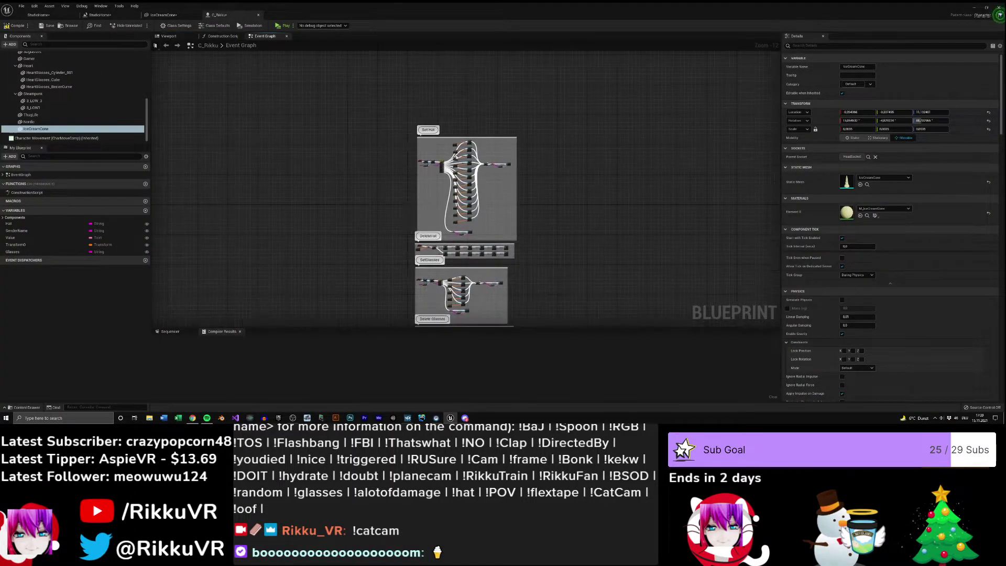
pyautogui.scroll(10, 451, 168)
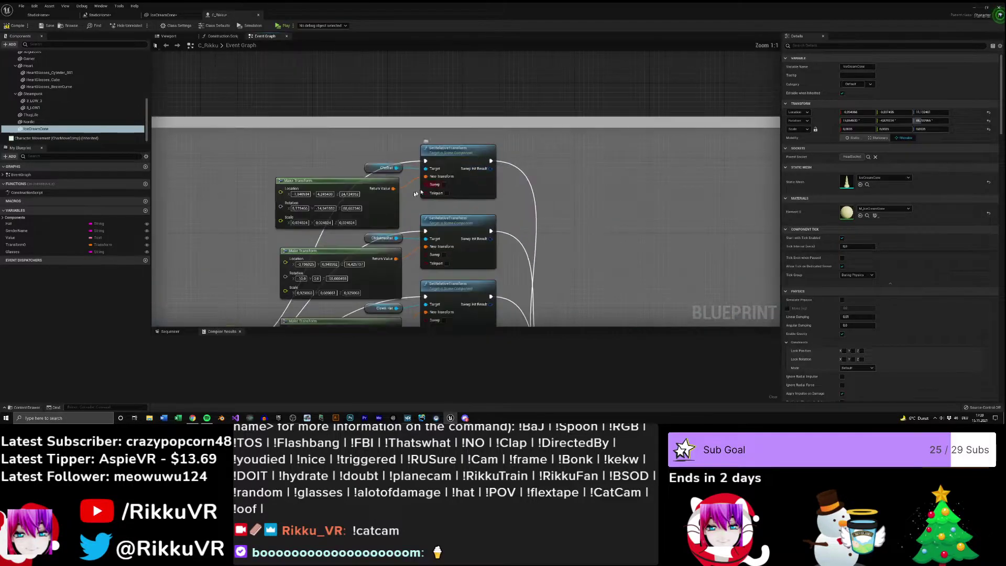
pyautogui.moveTo(386, 244); pyautogui.dragTo(430, 7, button='right')
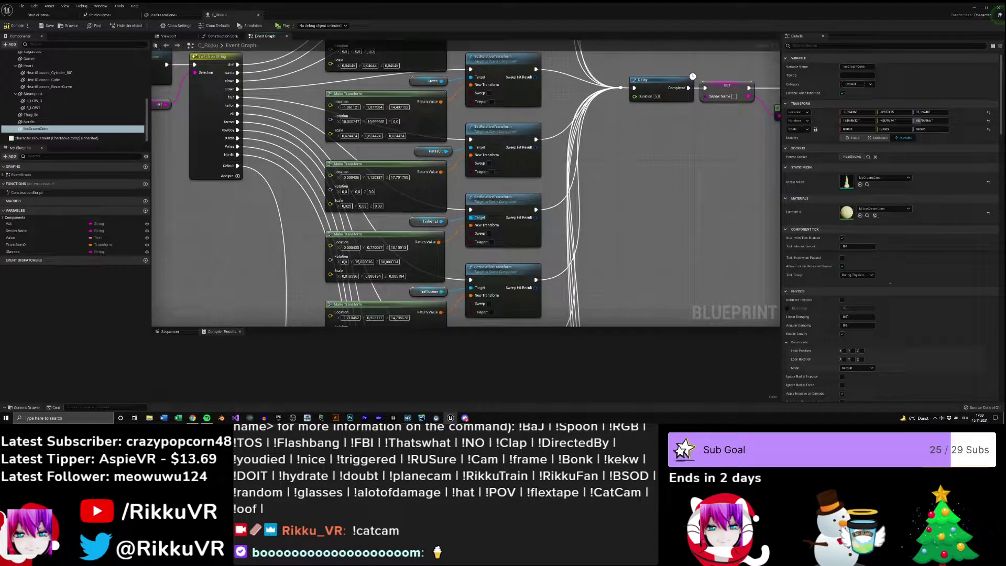
pyautogui.moveTo(487, 314); pyautogui.dragTo(492, 186, button='right')
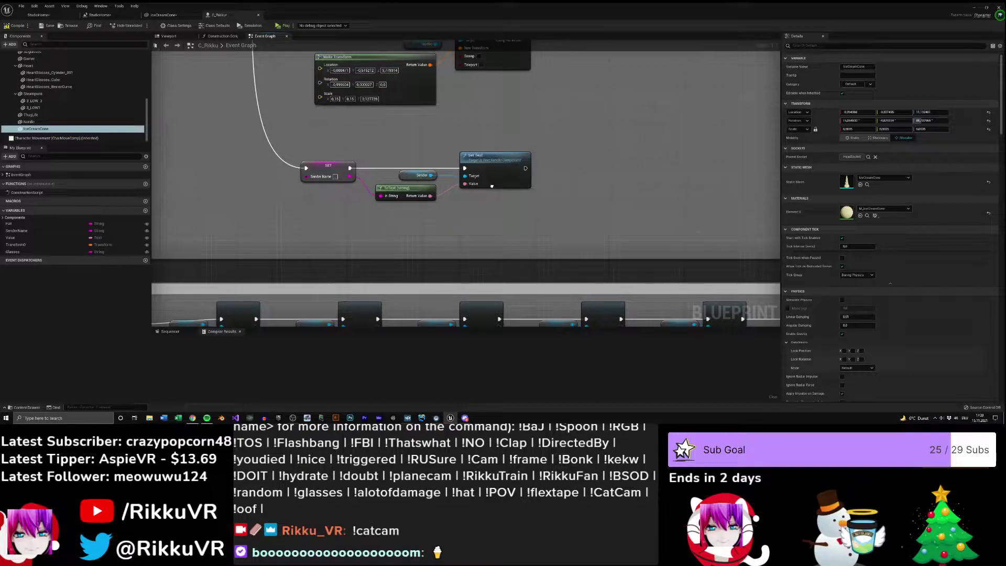
pyautogui.moveTo(416, 180); pyautogui.dragTo(422, 236)
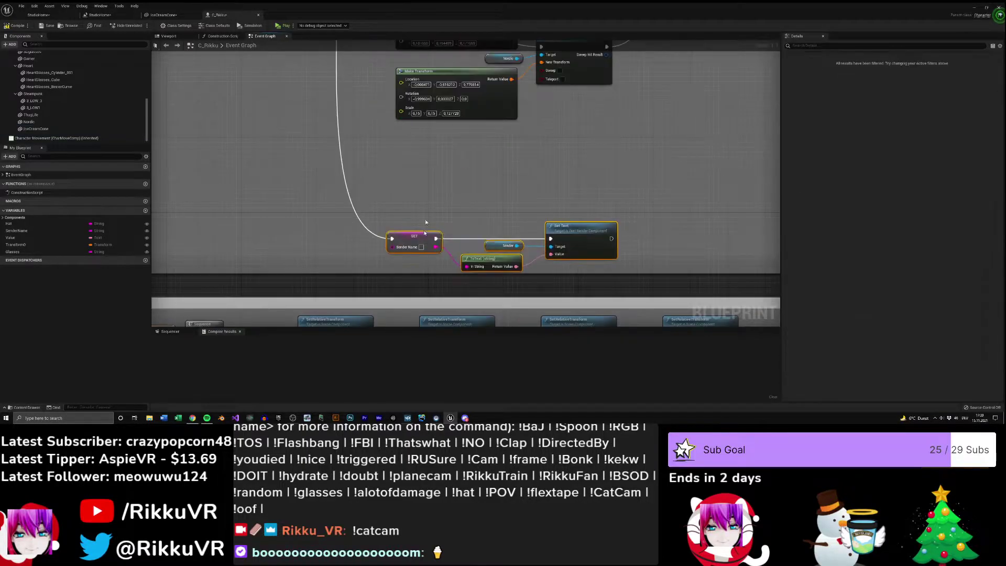
pyautogui.click(425, 223)
# - Add an output pin to the SetHat event's Switch on String node and name it IceCreamCone
pyautogui.moveTo(462, 165); pyautogui.dragTo(572, 271, button='right')
pyautogui.scroll(-3, 573, 271)
pyautogui.moveTo(430, 106); pyautogui.dragTo(461, 166, button='right')
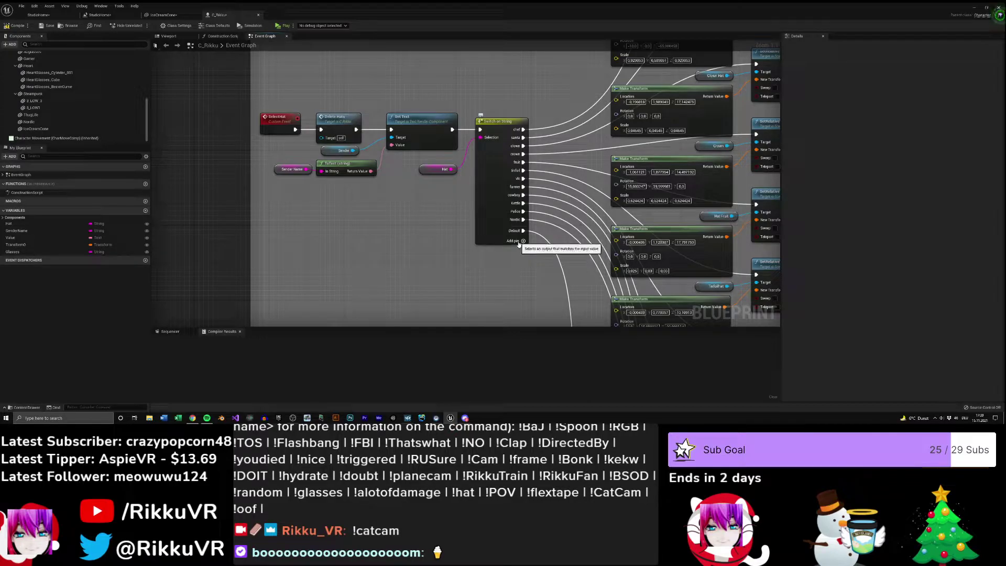
pyautogui.click(522, 241)
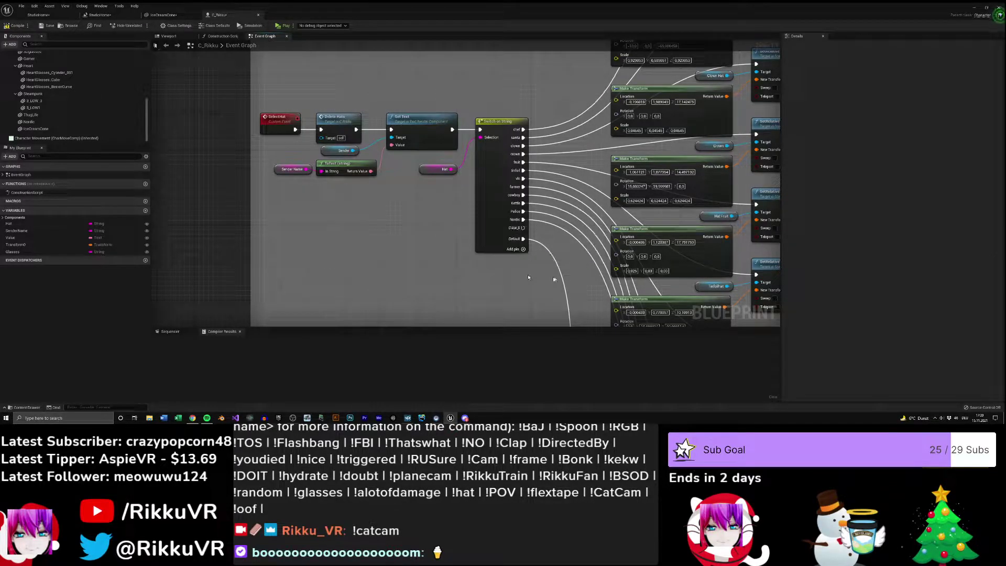
pyautogui.moveTo(490, 226); pyautogui.dragTo(446, 161, button='right')
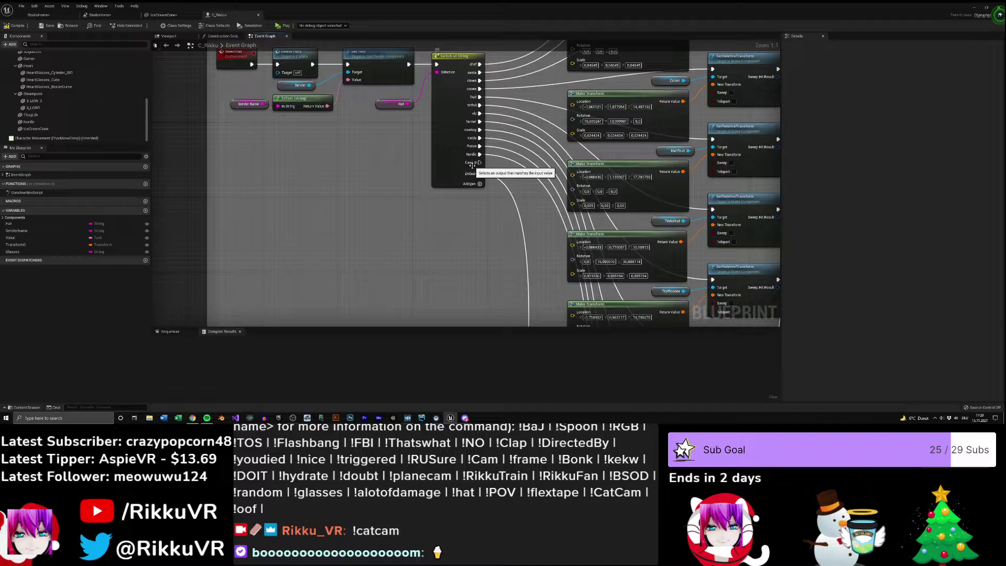
pyautogui.click(472, 165)
pyautogui.moveTo(759, 50); pyautogui.dragTo(757, 92, button='right')
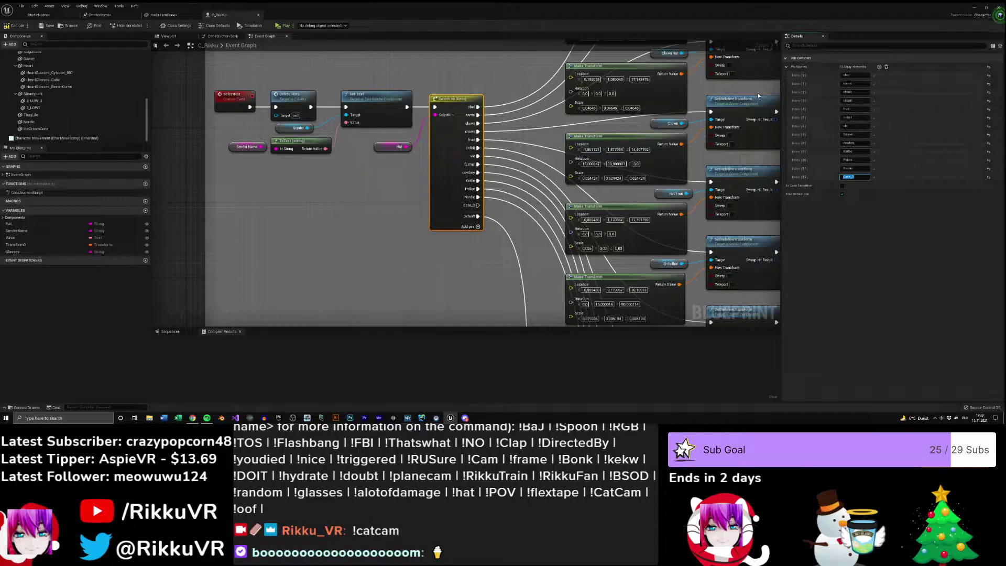
pyautogui.write('I')
pyautogui.click(546, 244)
# - Duplicate the Nordic hat's Make Transform, component reference and SetRelativeTransform nodes and place the copy beneath the originals
pyautogui.moveTo(546, 244); pyautogui.dragTo(401, 47, button='right')
pyautogui.moveTo(537, 293); pyautogui.dragTo(541, 207, button='right')
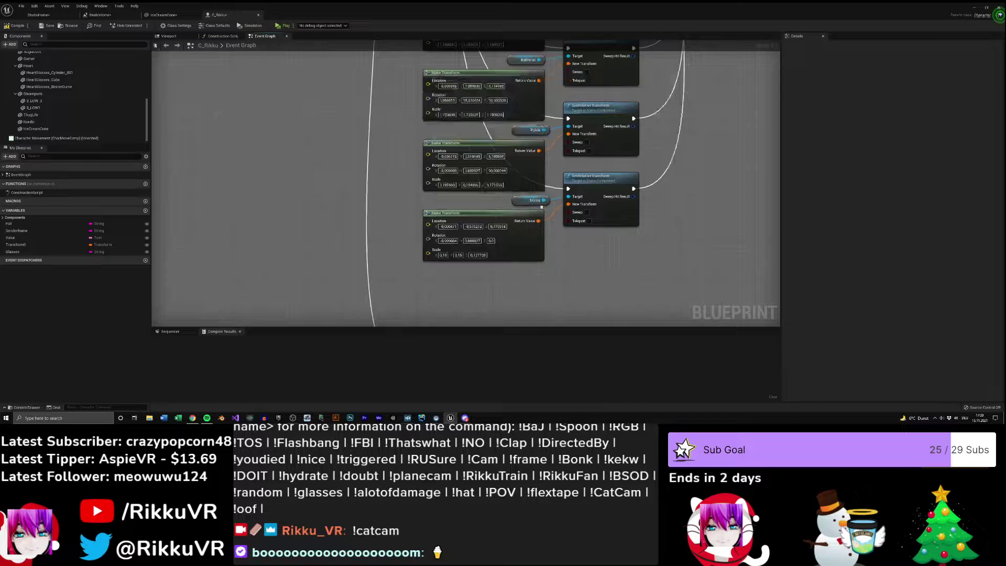
pyautogui.moveTo(541, 207); pyautogui.dragTo(554, 144, button='right')
pyautogui.hotkey('ctrl', 'v')
pyautogui.moveTo(606, 242); pyautogui.dragTo(522, 225)
# - Replace the copied Nordic reference with an IceCreamCone component reference and connect it to the new SetRelativeTransform node's Target
pyautogui.click(534, 207)
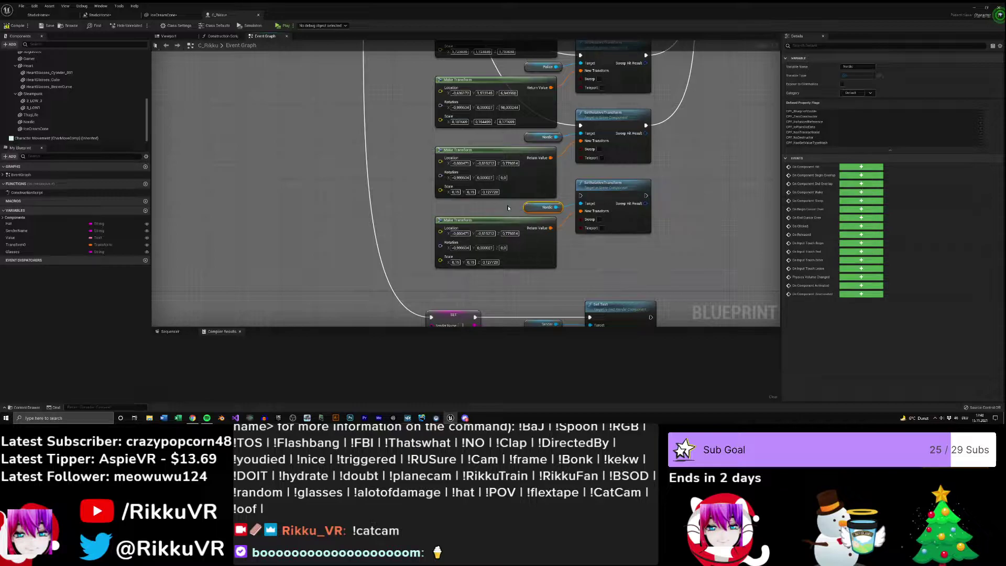
pyautogui.press('Delete')
pyautogui.moveTo(36, 129); pyautogui.dragTo(496, 208)
pyautogui.moveTo(529, 212); pyautogui.dragTo(581, 203)
# - Connect the Switch on String node's IceCreamCone output to the new SetRelativeTransform node's execution input
pyautogui.moveTo(517, 209); pyautogui.dragTo(359, 267)
pyautogui.moveTo(359, 267); pyautogui.dragTo(446, 270, button='right')
pyautogui.moveTo(317, 175); pyautogui.dragTo(498, 184, button='right')
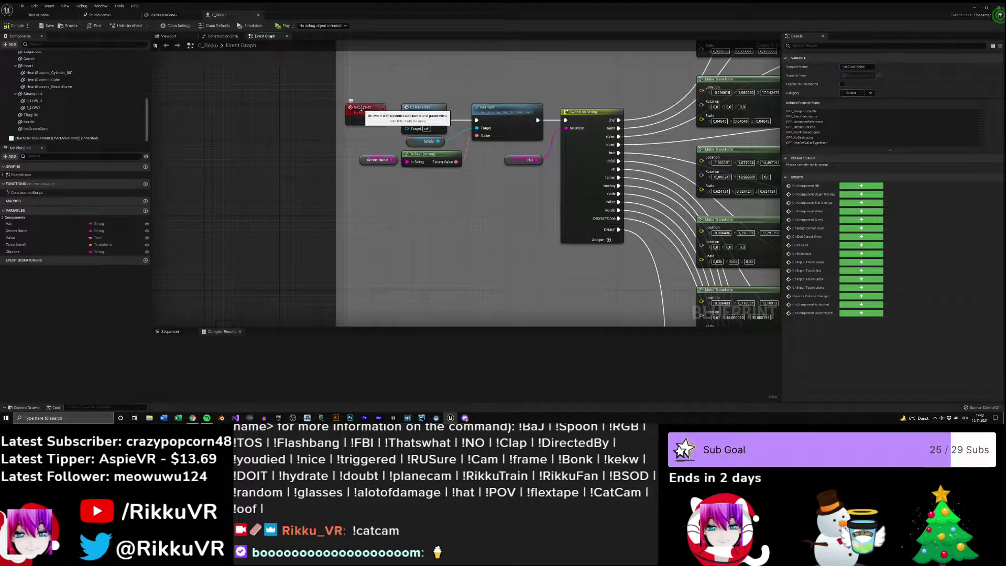
pyautogui.moveTo(440, 188); pyautogui.dragTo(633, 175, button='right')
pyautogui.click(527, 192)
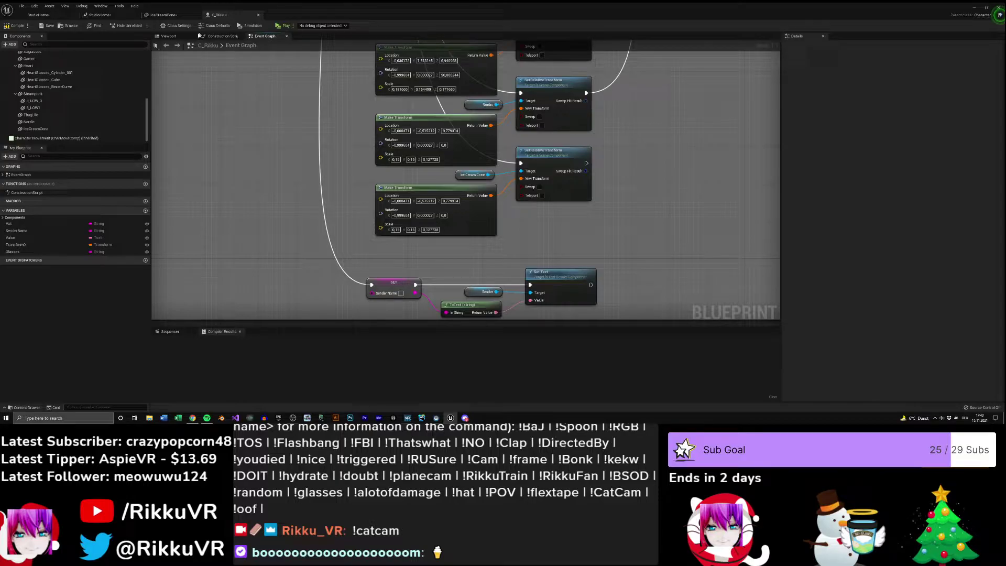
# - Copy the IceCreamCone component's location into the new bottom Make Transform node, with -0,207455 for Y
pyautogui.click(176, 35)
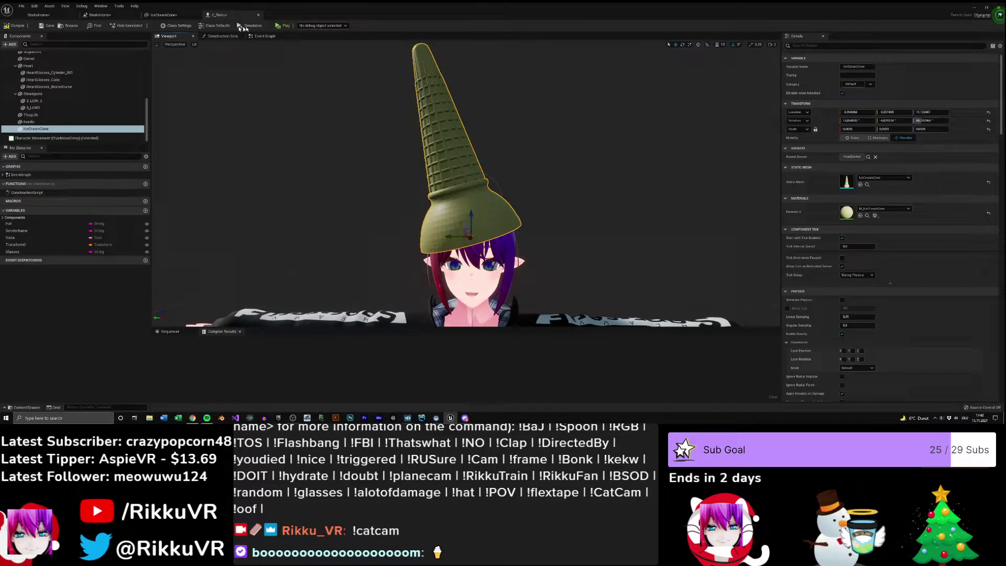
pyautogui.click(265, 35)
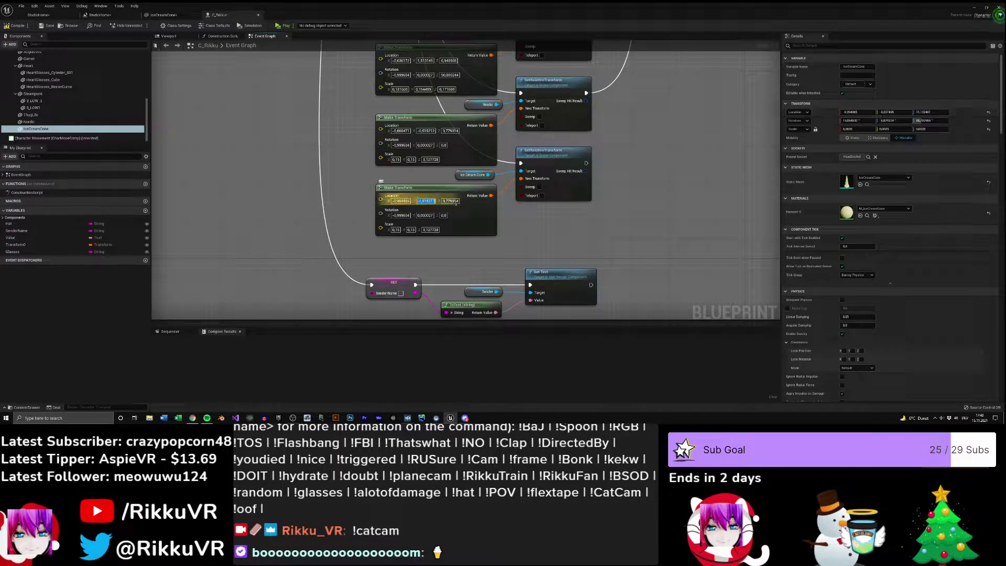
pyautogui.click(426, 201)
pyautogui.write('-0,207455')
pyautogui.click(927, 112)
pyautogui.hotkey('ctrl', 'c')
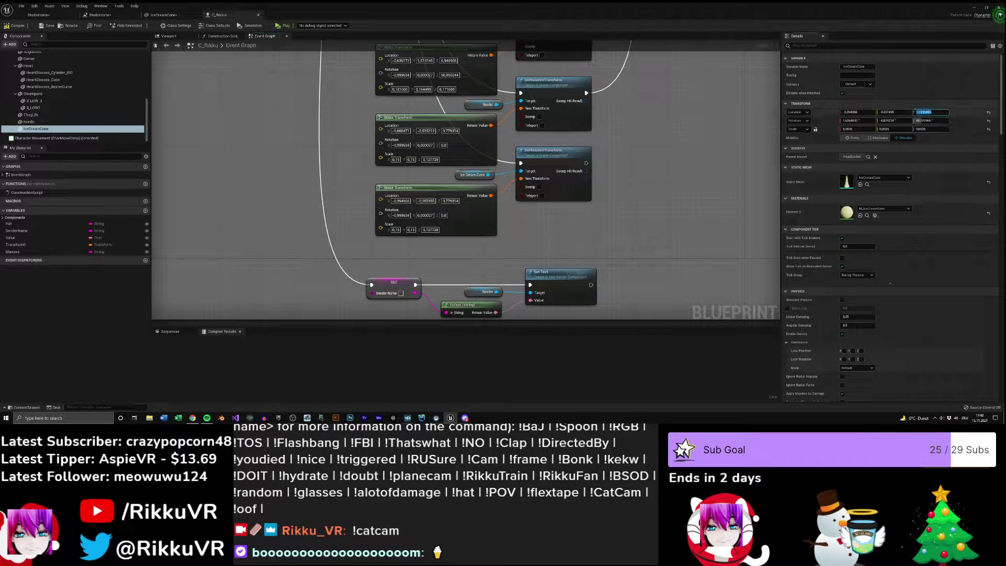
pyautogui.click(451, 201)
pyautogui.hotkey('ctrl', 'v')
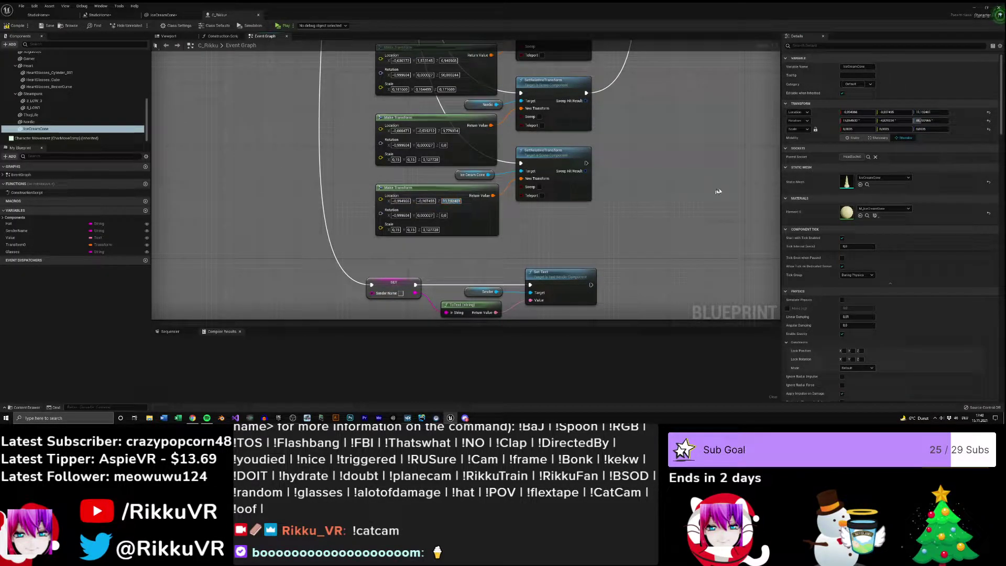
# - Set the new Make Transform node's rotation to the IceCreamCone component's values: X 15,054532, Y -4,029224 and Z 88,702965
pyautogui.click(400, 216)
pyautogui.write('15,054532')
pyautogui.click(894, 120)
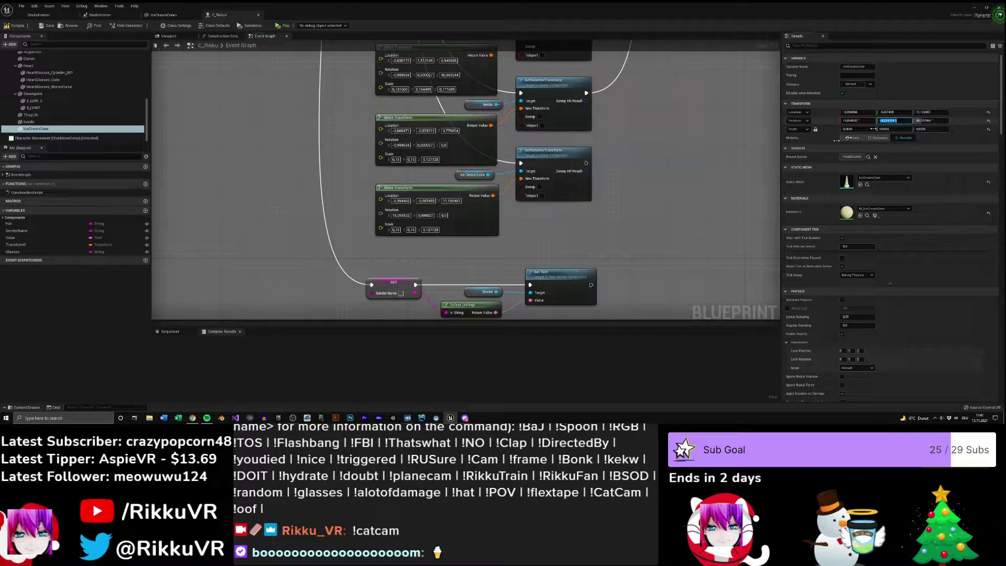
pyautogui.click(434, 216)
pyautogui.write('-4,029224')
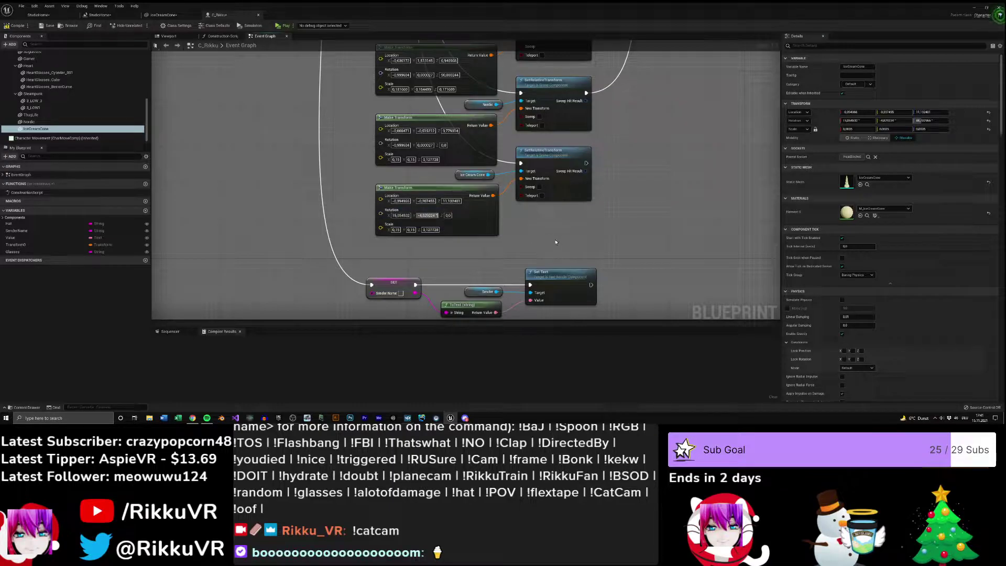
pyautogui.click(930, 120)
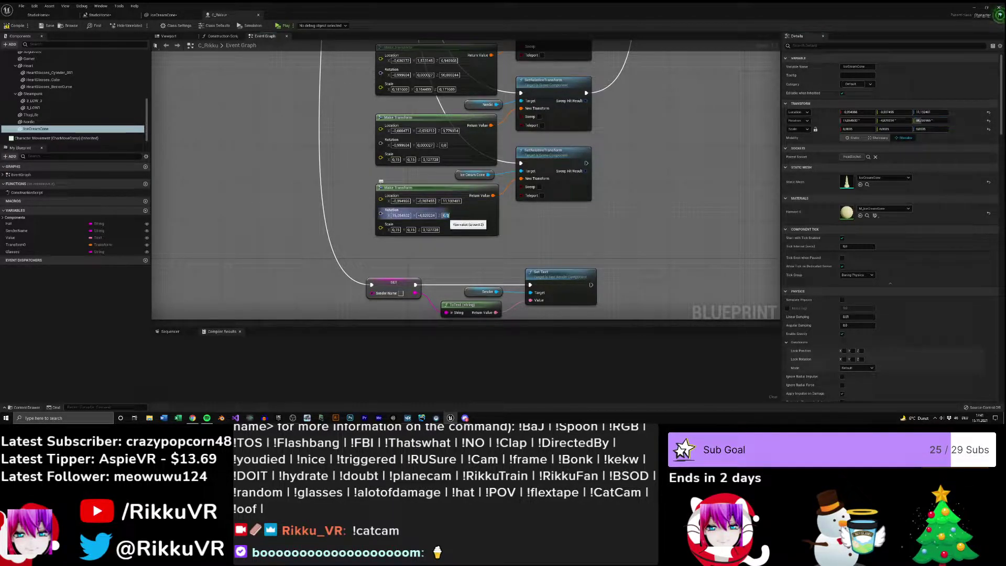
pyautogui.click(446, 215)
pyautogui.write('88,702965')
# - Copy the IceCreamCone component's X, Y and Z scale values into the new Make Transform node's Scale
pyautogui.click(857, 129)
pyautogui.hotkey('ctrl', 'c')
pyautogui.click(395, 229)
pyautogui.hotkey('ctrl', 'v')
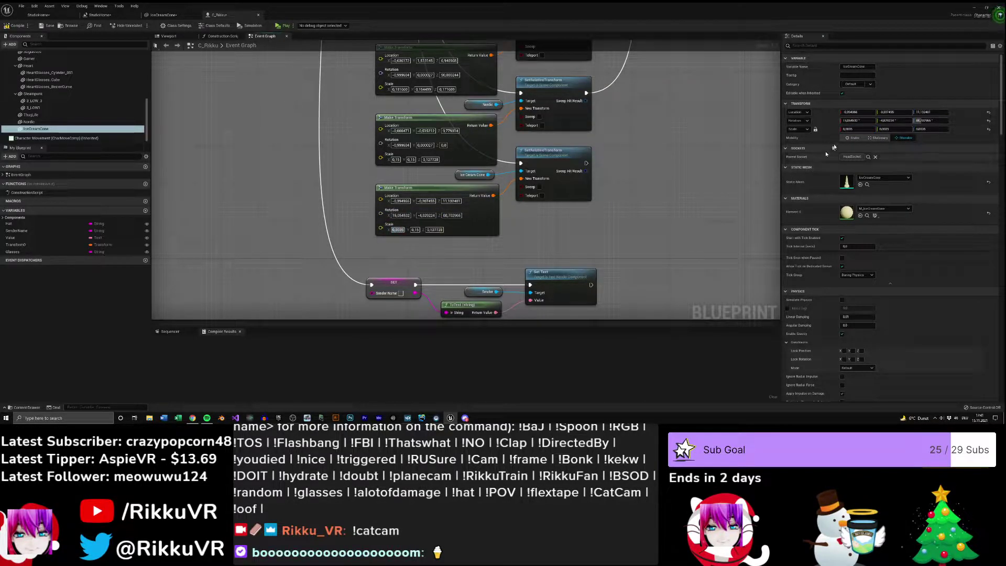
pyautogui.click(894, 129)
pyautogui.hotkey('ctrl', 'c')
pyautogui.click(416, 230)
pyautogui.hotkey('ctrl', 'v')
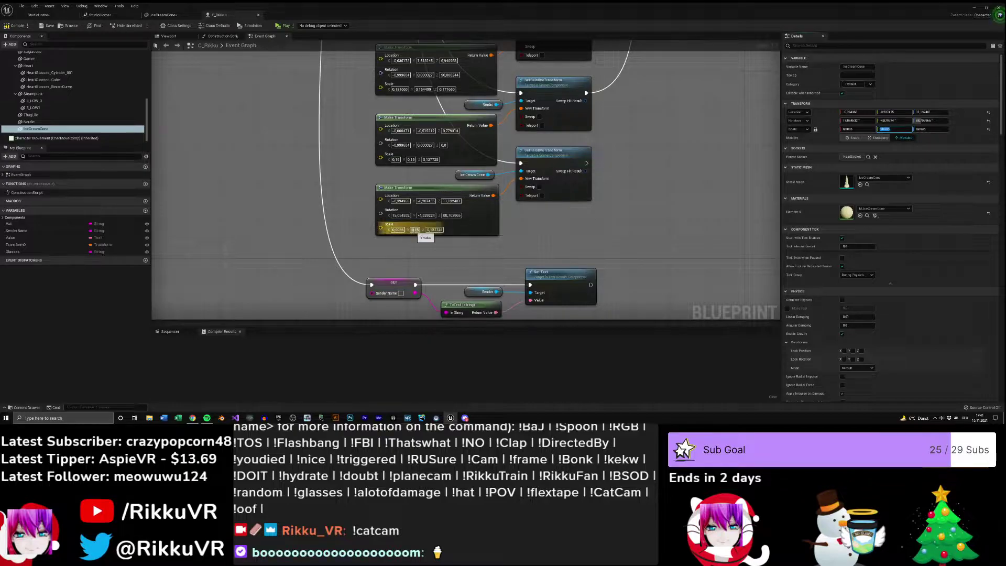
pyautogui.click(930, 129)
pyautogui.hotkey('ctrl', 'c')
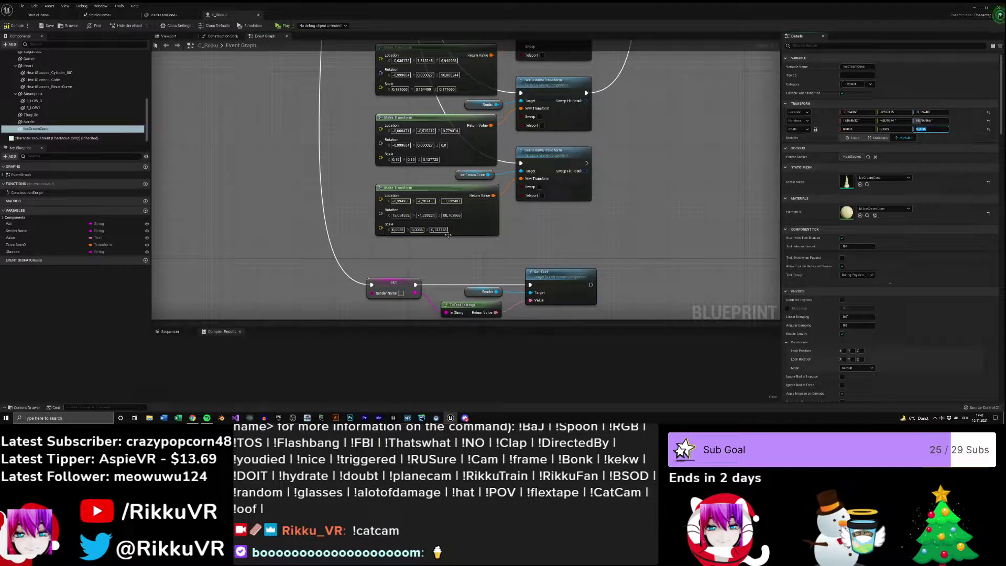
pyautogui.click(448, 230)
pyautogui.hotkey('ctrl', 'v')
# - Connect the IceCreamCone SetRelativeTransform node's execution output to the node shared by the other hats' outputs
pyautogui.moveTo(677, 150); pyautogui.dragTo(506, 283, button='right')
pyautogui.moveTo(573, 5); pyautogui.dragTo(550, 180)
pyautogui.moveTo(582, 215); pyautogui.dragTo(427, 191, button='right')
pyautogui.click(475, 156)
# - Examine the SetHat event's opening nodes, from the hat deletion call and Set Text to the Switch on String
pyautogui.moveTo(382, 223); pyautogui.dragTo(655, 225, button='right')
pyautogui.moveTo(181, 202); pyautogui.dragTo(443, 210, button='right')
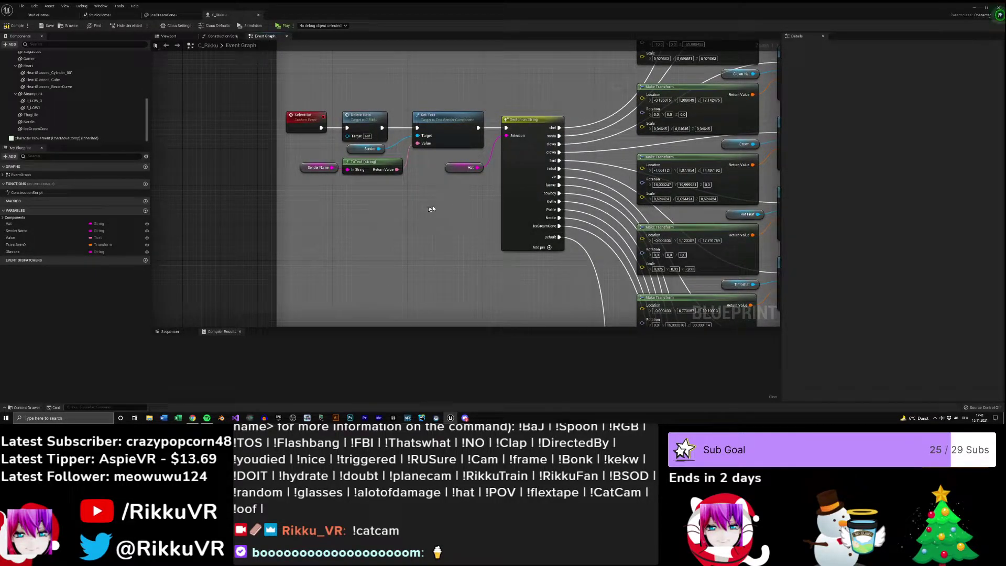
pyautogui.moveTo(330, 179); pyautogui.dragTo(312, 163)
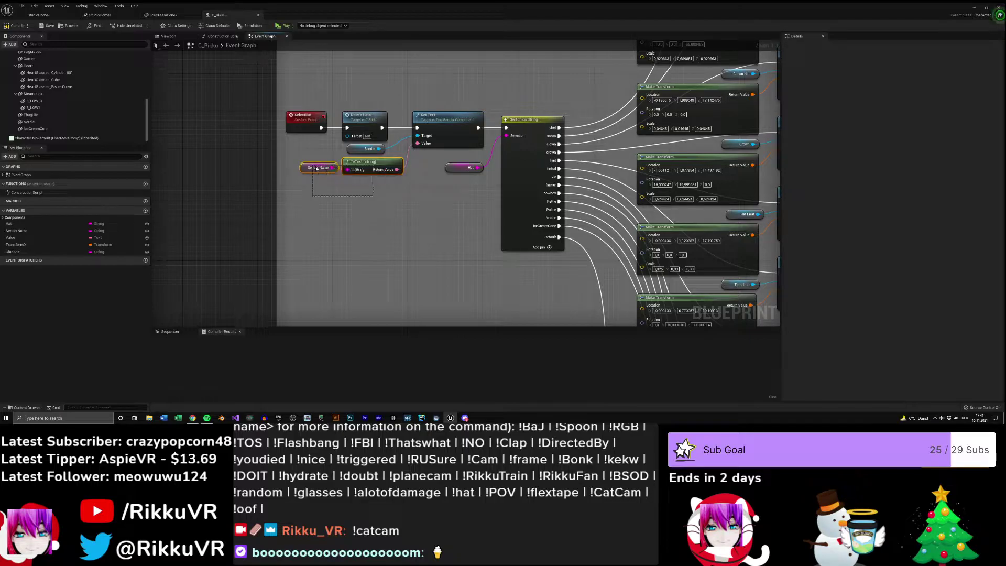
pyautogui.click(456, 219)
pyautogui.click(457, 117)
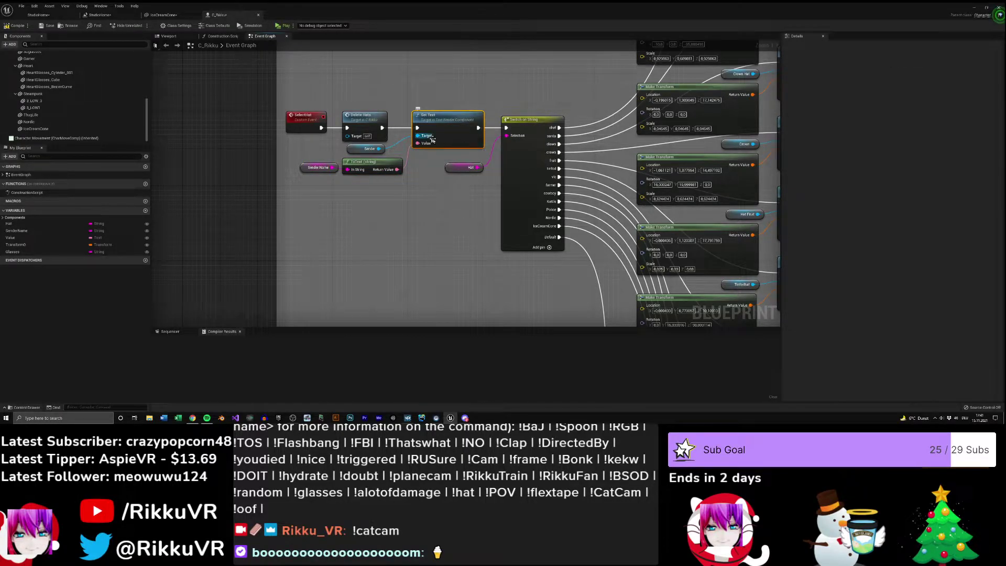
pyautogui.moveTo(363, 107); pyautogui.dragTo(384, 156, button='right')
pyautogui.click(387, 117)
pyautogui.moveTo(349, 204); pyautogui.dragTo(564, 204, button='right')
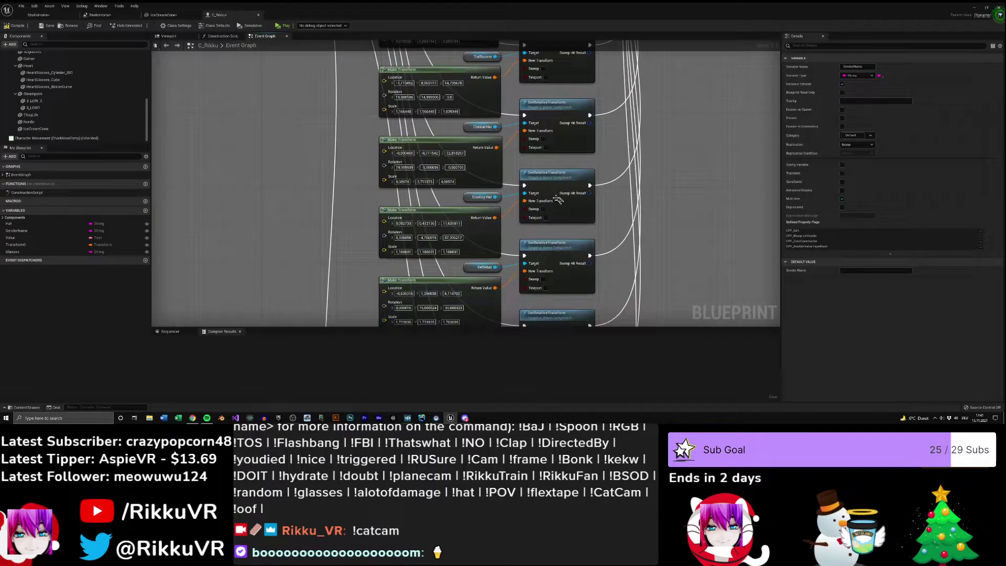
# - Move the SET Sender Name and Set Text nodes up, closer beneath the IceCreamCone transform nodes
pyautogui.scroll(-5, 563, 204)
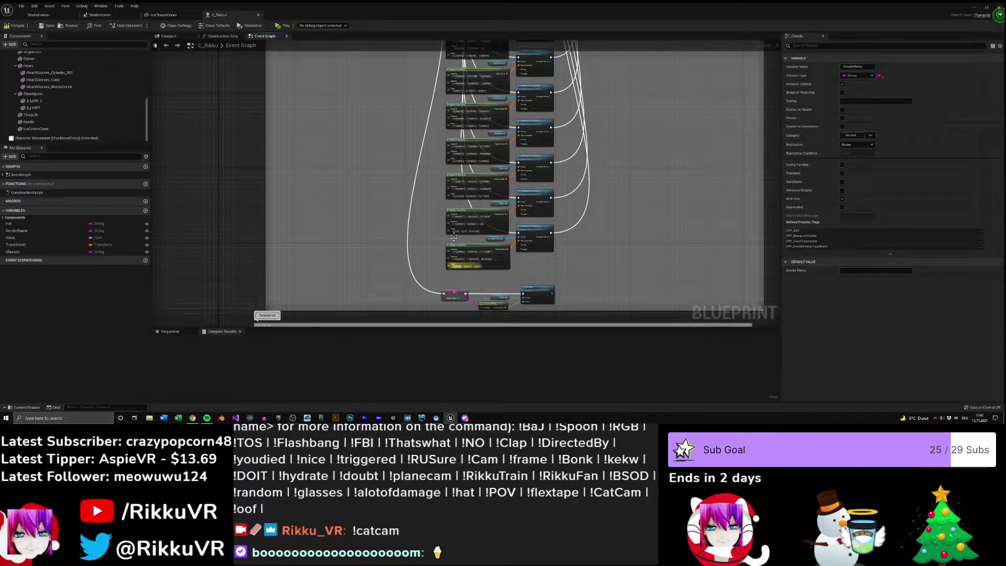
pyautogui.scroll(4, 454, 242)
pyautogui.moveTo(366, 218); pyautogui.dragTo(579, 262)
pyautogui.moveTo(543, 221); pyautogui.dragTo(547, 193)
pyautogui.click(610, 144)
# - Examine how the DeleteHat event resets each hat through its zeroed Make Transform, Sequence and SetRelativeTransform nodes
pyautogui.moveTo(610, 144); pyautogui.dragTo(654, 270, button='right')
pyautogui.moveTo(496, 120); pyautogui.dragTo(470, 73, button='right')
pyautogui.moveTo(473, 223); pyautogui.dragTo(373, 228, button='right')
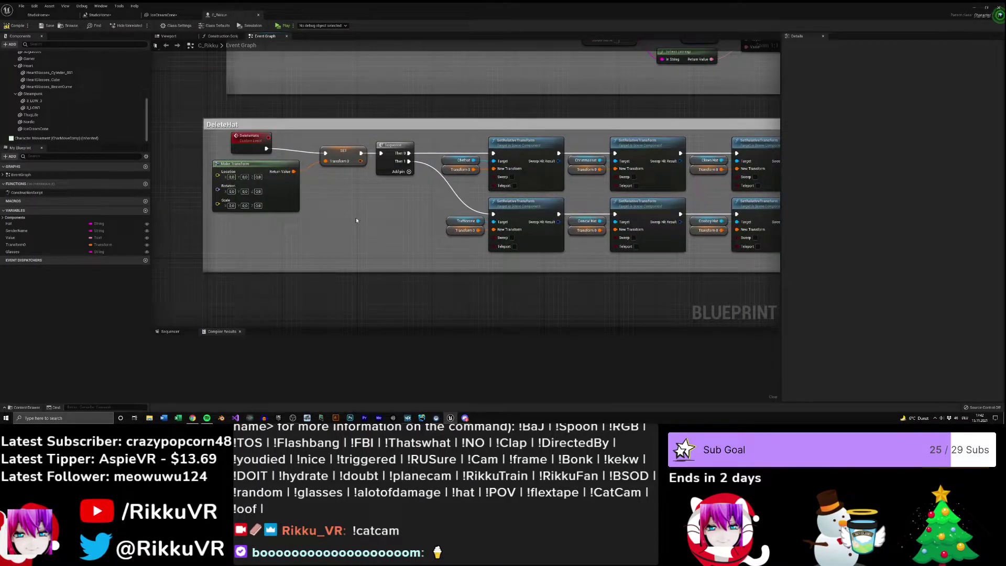
pyautogui.click(249, 146)
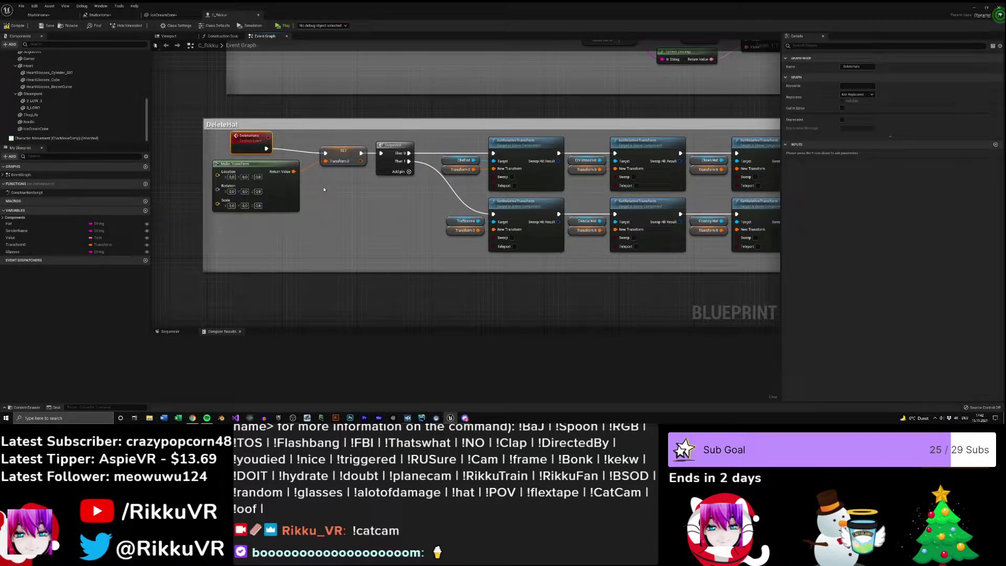
pyautogui.click(350, 193)
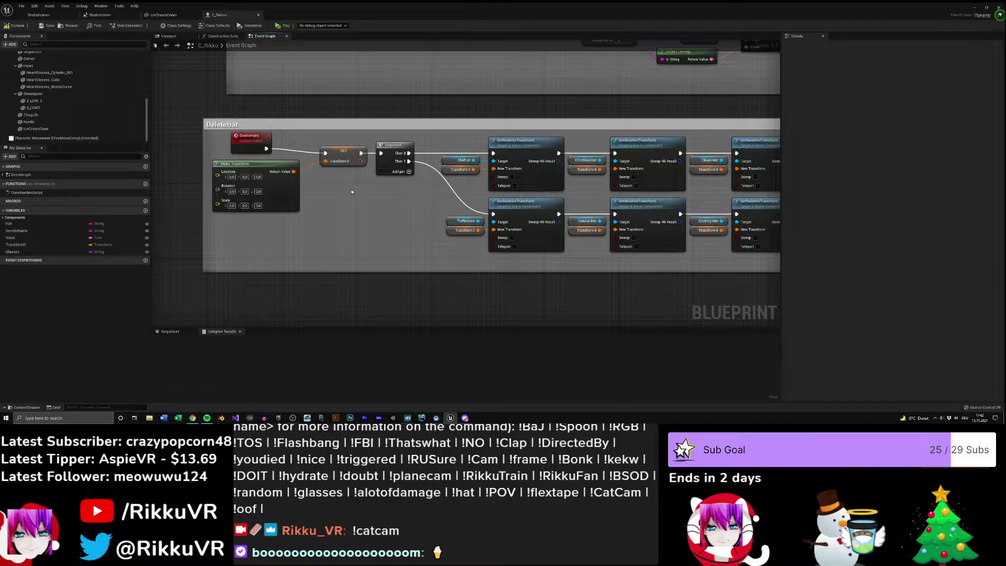
pyautogui.moveTo(350, 192); pyautogui.dragTo(401, 178, button='right')
pyautogui.click(305, 192)
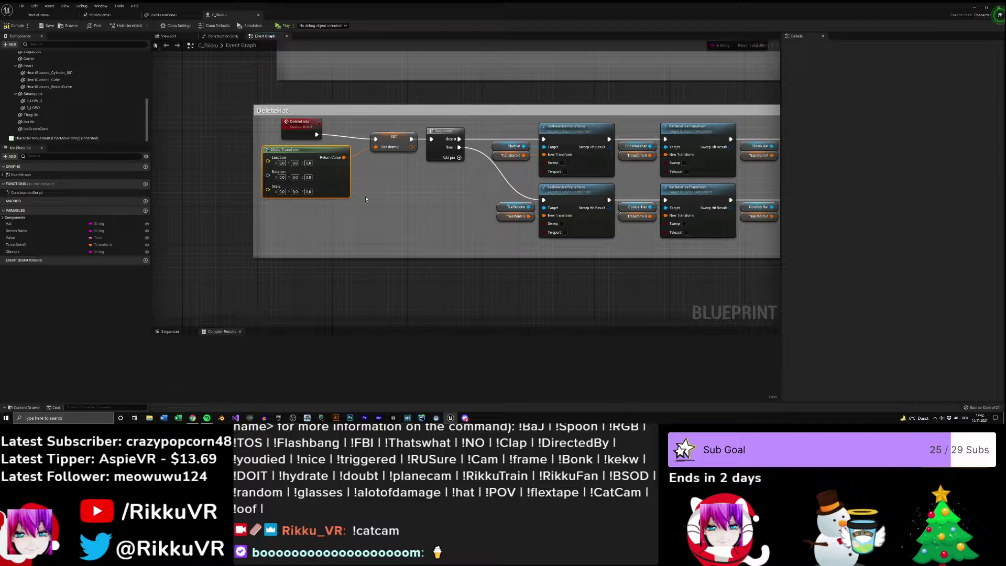
pyautogui.scroll(-3, 366, 199)
pyautogui.scroll(3, 426, 215)
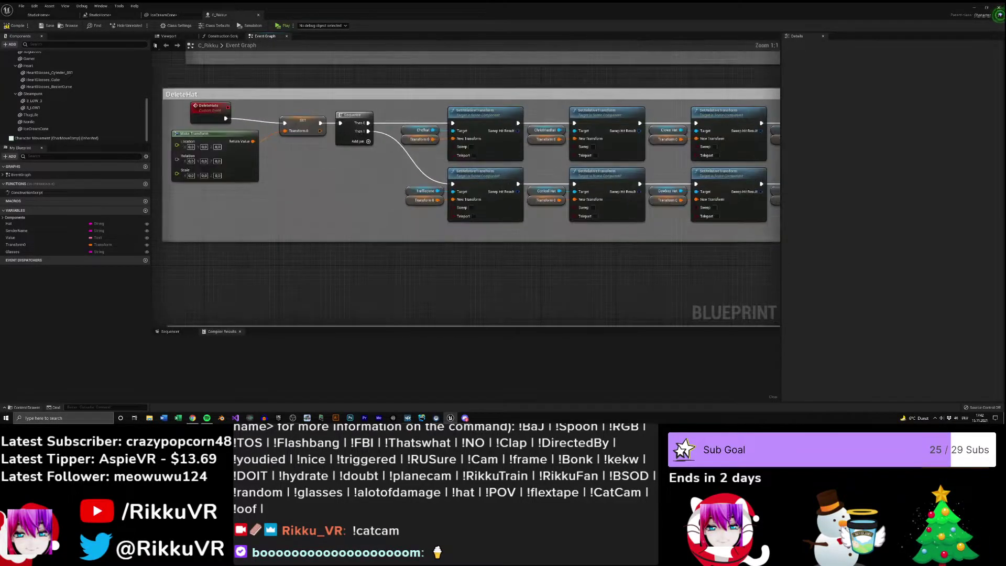
# - Add a third output to the DeleteHat Sequence node and extend the DeleteHat comment box downward
pyautogui.click(416, 177)
pyautogui.click(418, 133)
pyautogui.moveTo(569, 305); pyautogui.dragTo(419, 197, button='right')
pyautogui.click(419, 195)
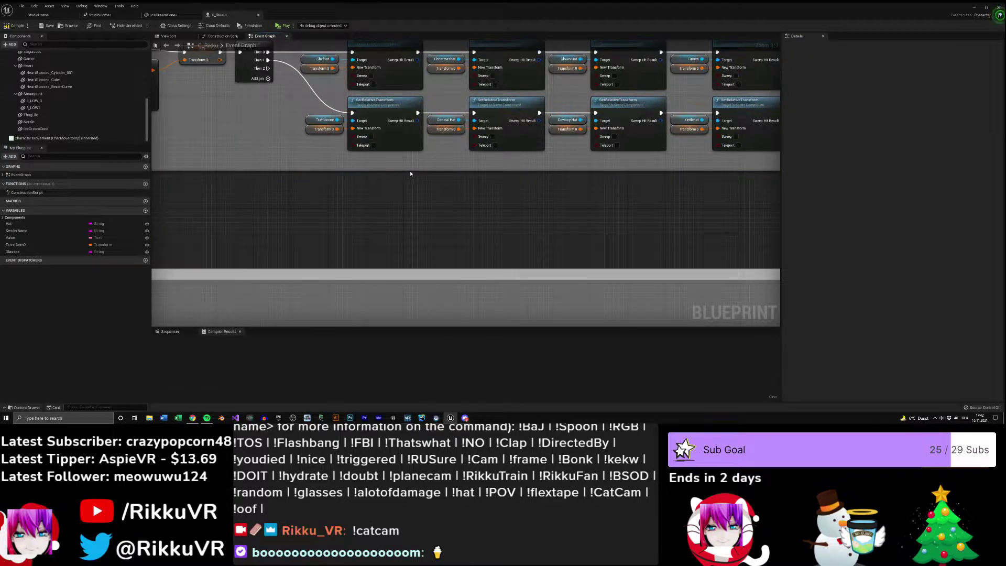
pyautogui.moveTo(420, 220); pyautogui.dragTo(421, 238)
pyautogui.moveTo(422, 170); pyautogui.dragTo(426, 255)
# - Place a copy of the second row's first hat-reset nodes beneath it and connect the Sequence's Then 2 output to its SetRelativeTransform
pyautogui.moveTo(540, 214); pyautogui.dragTo(379, 212, button='right')
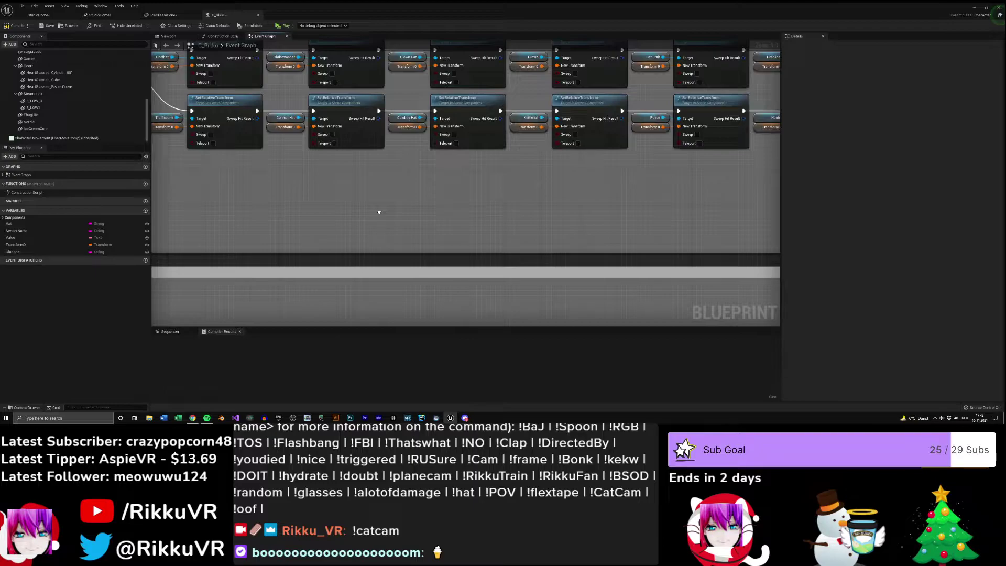
pyautogui.moveTo(379, 212); pyautogui.dragTo(629, 234, button='right')
pyautogui.hotkey('ctrl', 'v')
pyautogui.moveTo(489, 198); pyautogui.dragTo(446, 178)
pyautogui.click(356, 125)
pyautogui.moveTo(355, 89); pyautogui.dragTo(441, 189)
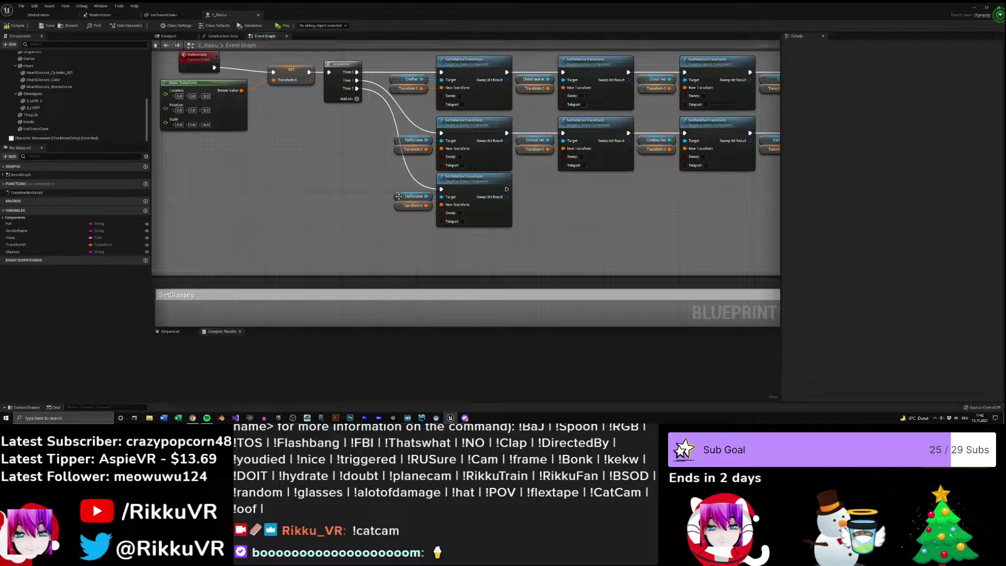
# - Replace the copied hat reference in DeleteHat with an IceCreamCone reference and connect it to the new SetRelativeTransform node's Target
pyautogui.moveTo(399, 196); pyautogui.dragTo(447, 209, button='right')
pyautogui.click(446, 210)
pyautogui.press('Delete')
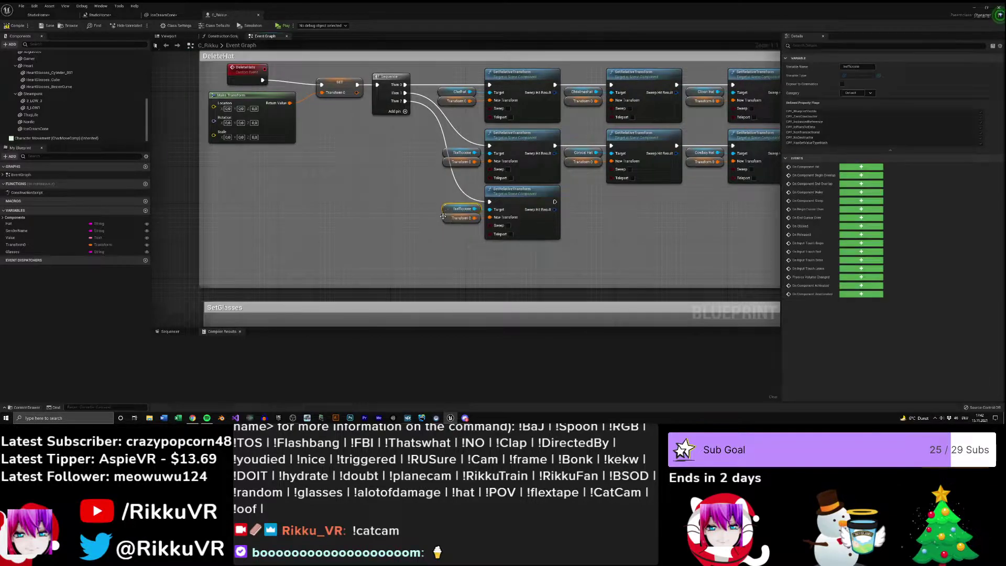
pyautogui.moveTo(56, 130); pyautogui.dragTo(495, 218)
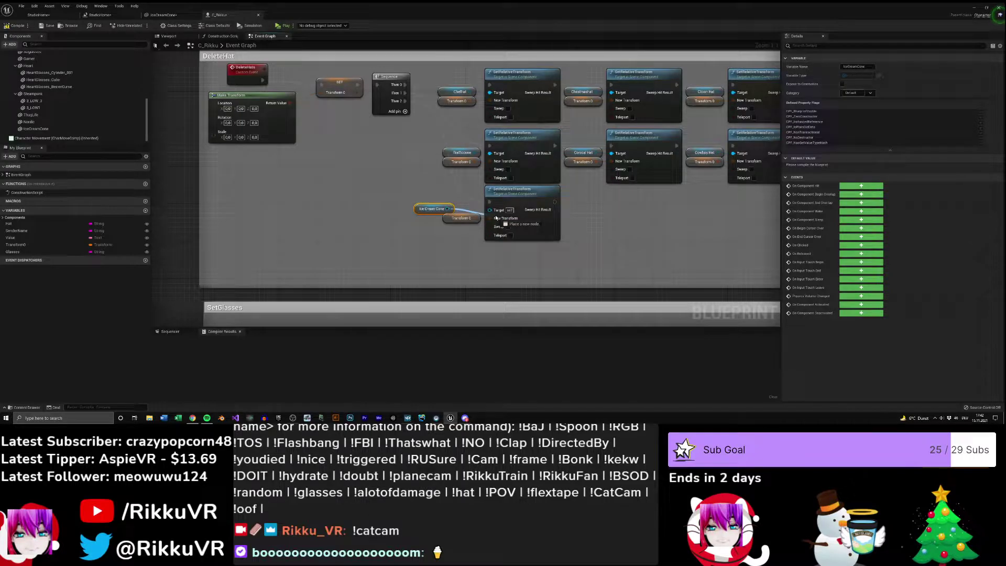
pyautogui.moveTo(496, 218); pyautogui.dragTo(491, 210)
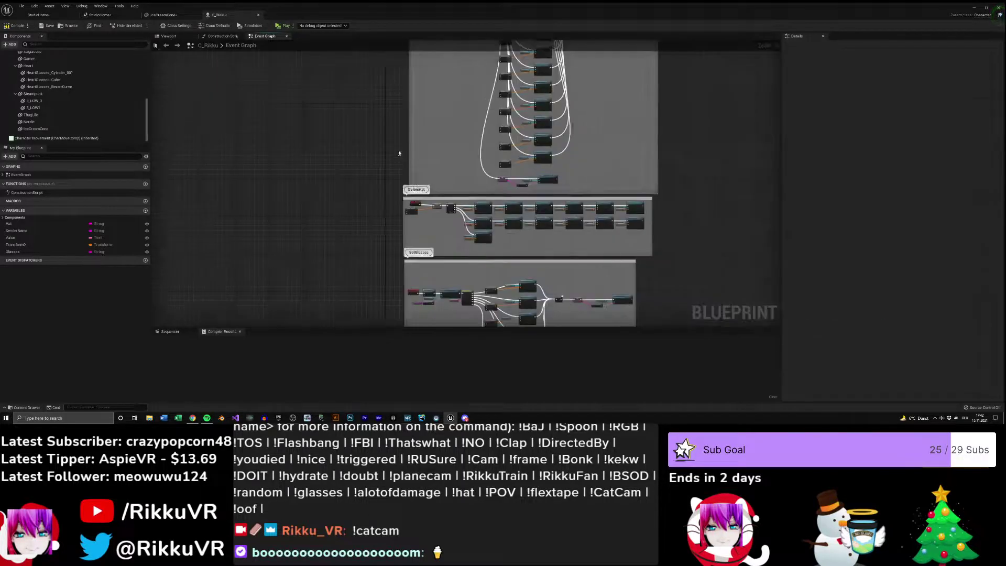
# - Set the IceCreamCone component's X scale to 0,0, check the avatar in the level, and compile C_Rikku
pyautogui.moveTo(398, 150); pyautogui.dragTo(417, 191, button='right')
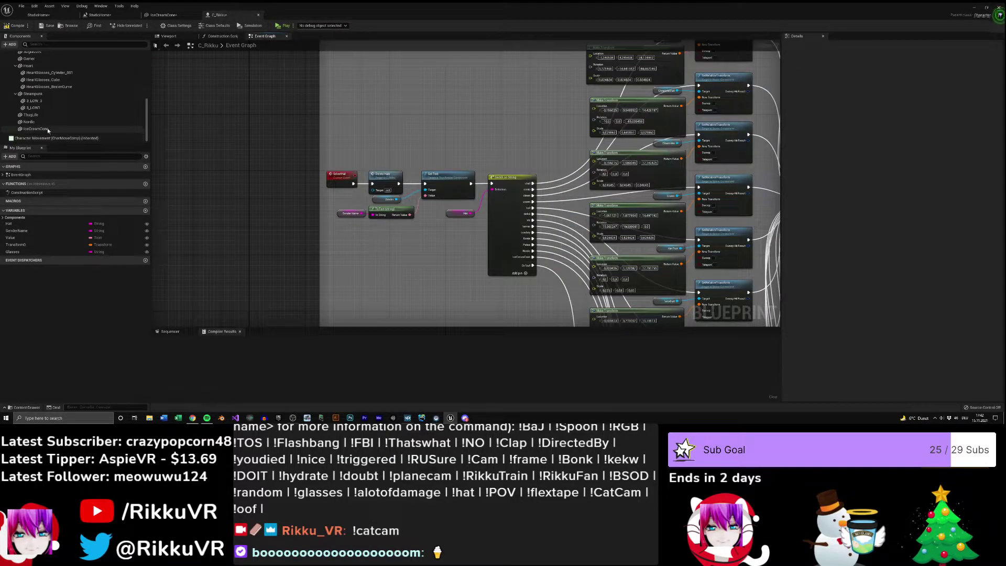
pyautogui.click(39, 131)
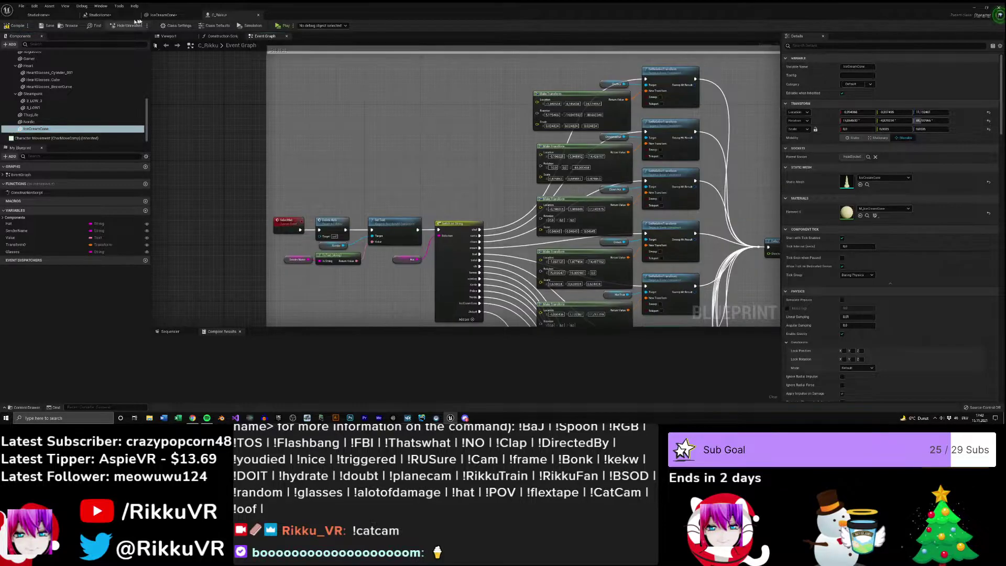
pyautogui.click(52, 15)
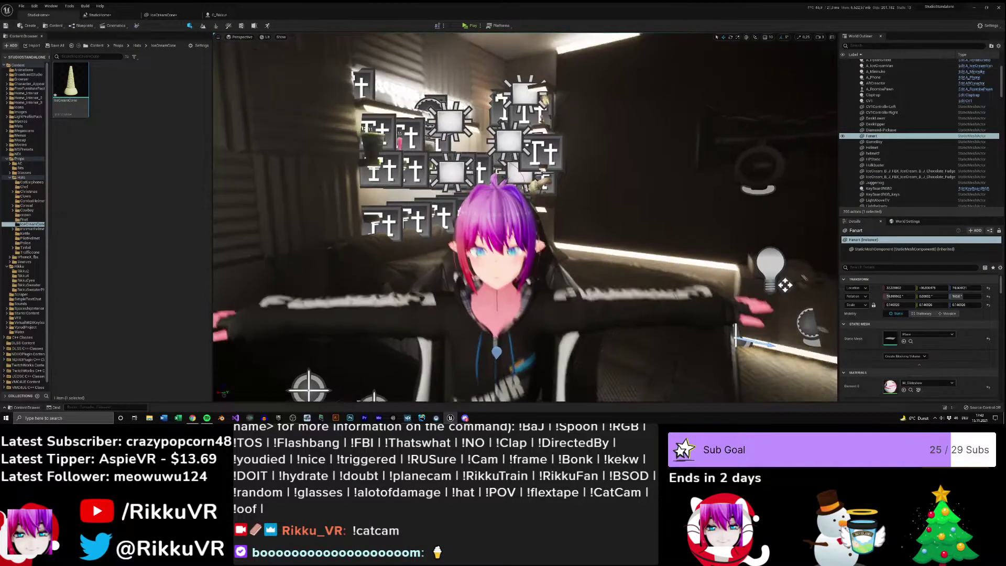
pyautogui.moveTo(525, 218); pyautogui.dragTo(250, 35, button='right')
pyautogui.click(219, 14)
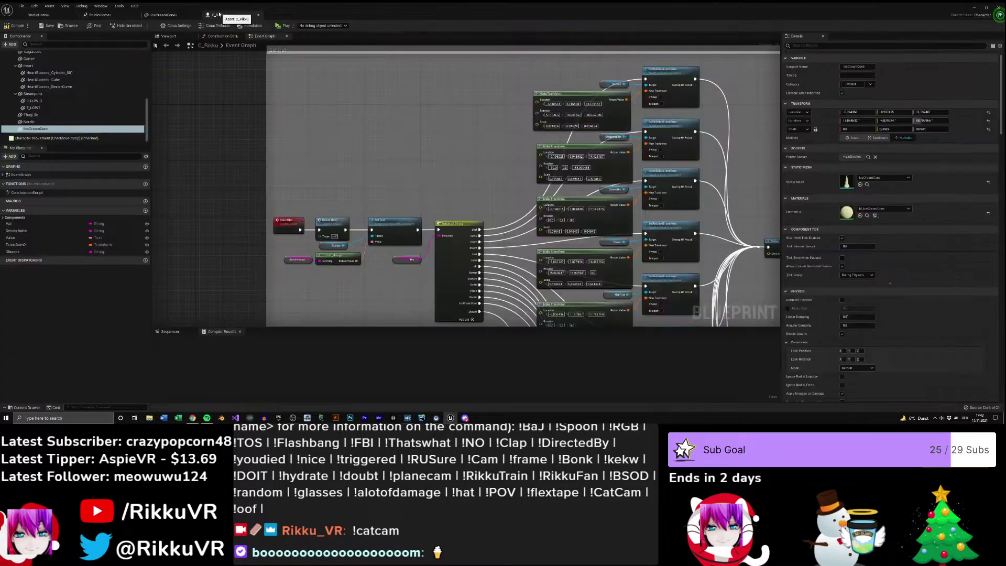
pyautogui.click(18, 25)
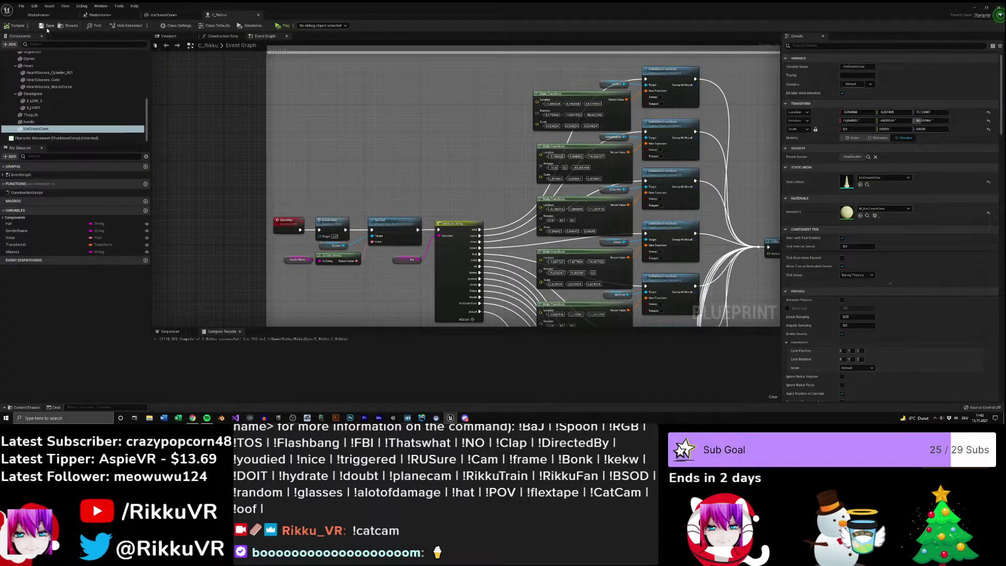
# - Play the studio level to test the icecreamcone and fruit hat commands on the avatar, and return to the editor view
pyautogui.click(44, 18)
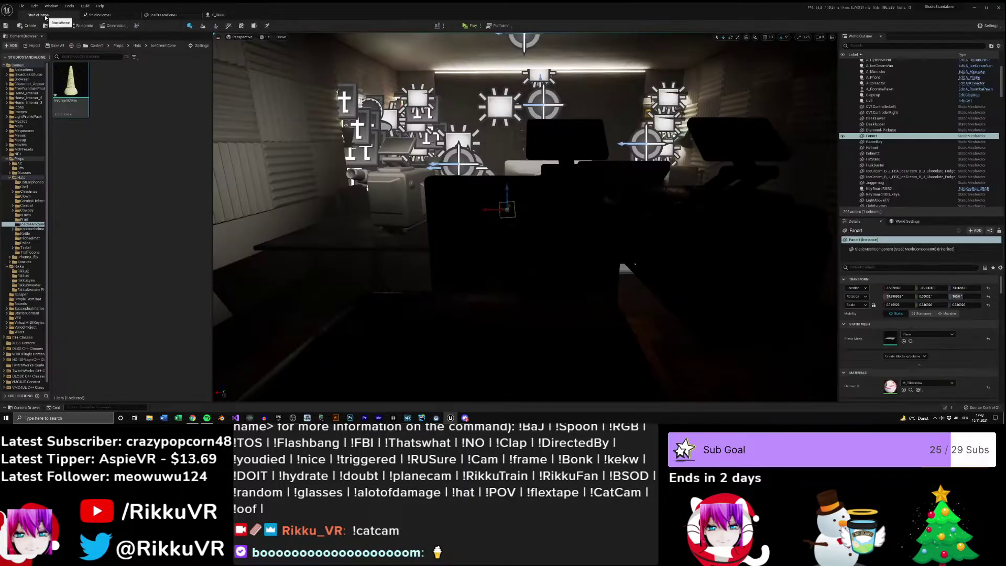
pyautogui.click(464, 25)
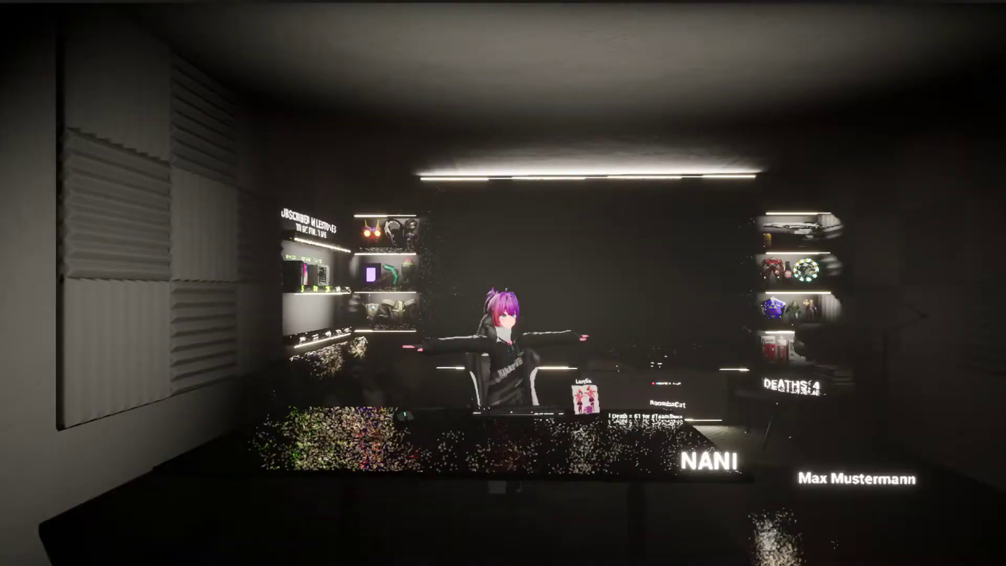
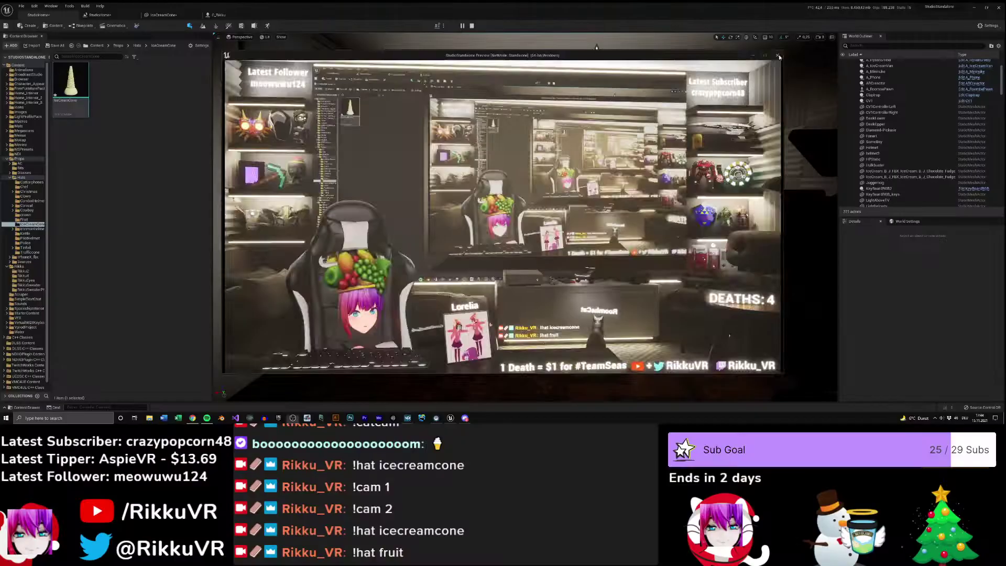
pyautogui.moveTo(525, 217); pyautogui.dragTo(516, 251, button='right')
pyautogui.moveTo(497, 211)
pyautogui.mouseDown(button='right')
pyautogui.moveTo(547, 215)
pyautogui.moveTo(497, 211)
pyautogui.mouseUp(button='right')
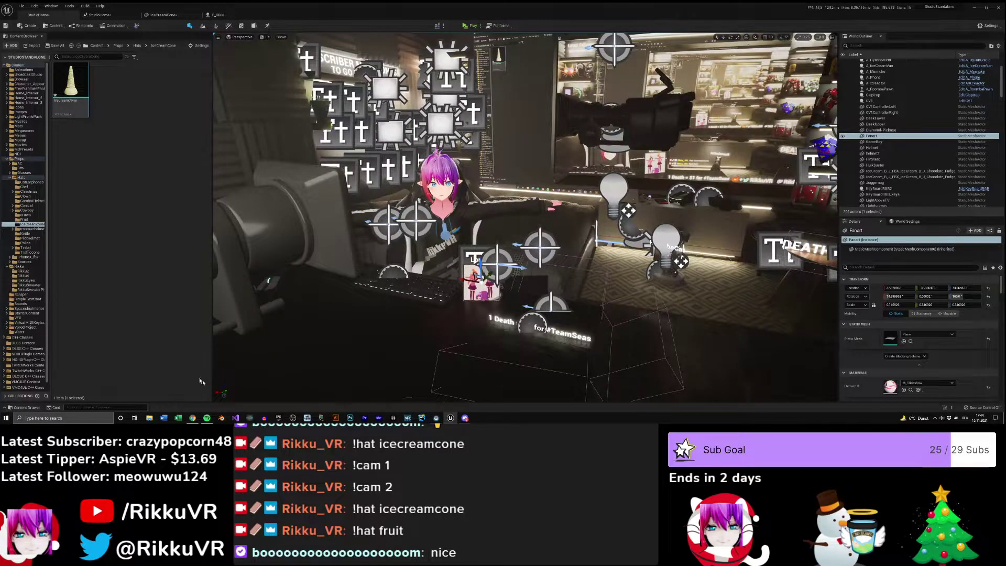
# - Switch to the Trello board, move the Ice Cream Cone Hat card to the end of the Done list, and return to the Unreal editor
pyautogui.click(192, 419)
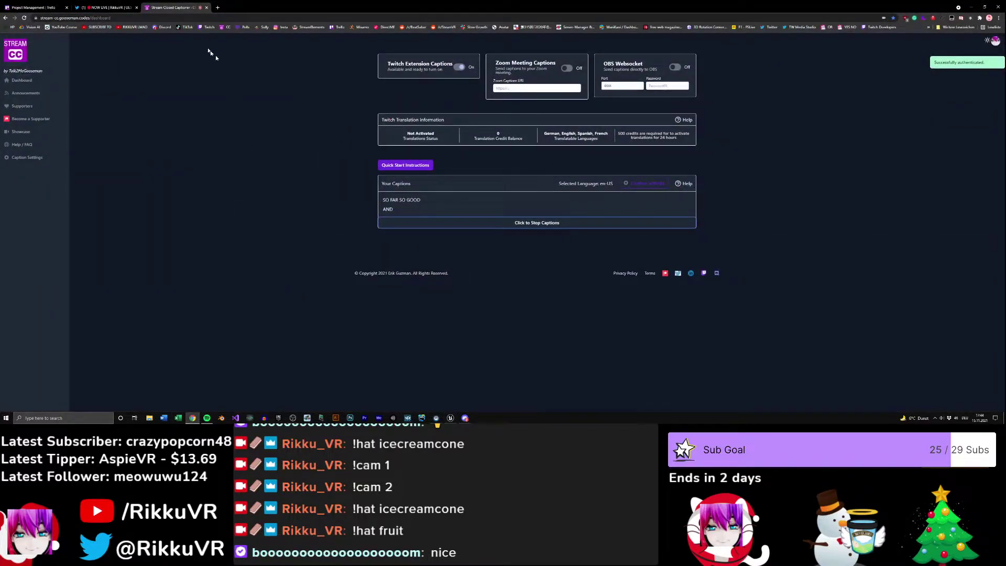
pyautogui.click(77, 7)
pyautogui.middleClick(77, 8)
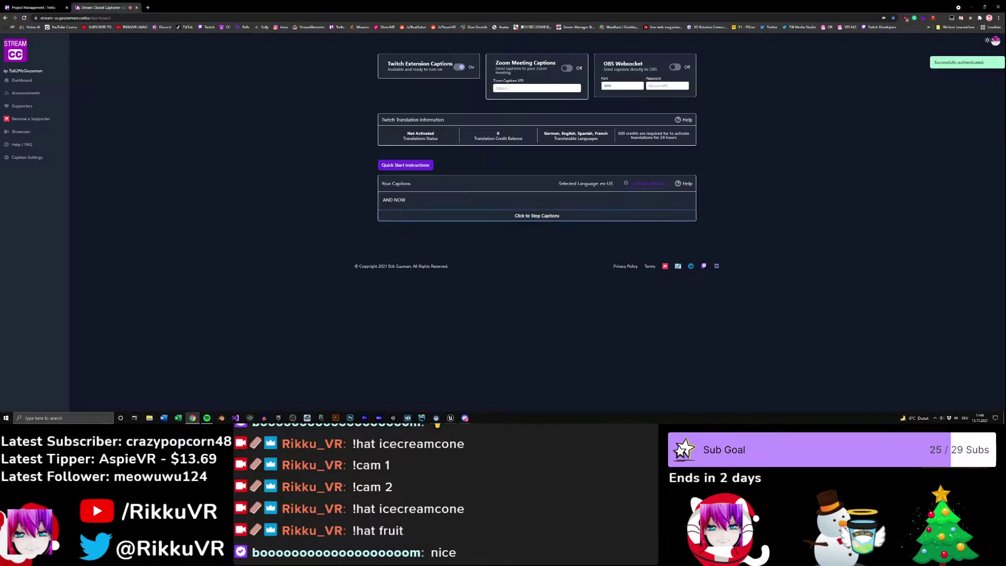
pyautogui.click(55, 6)
pyautogui.scroll(-8, 539, 293)
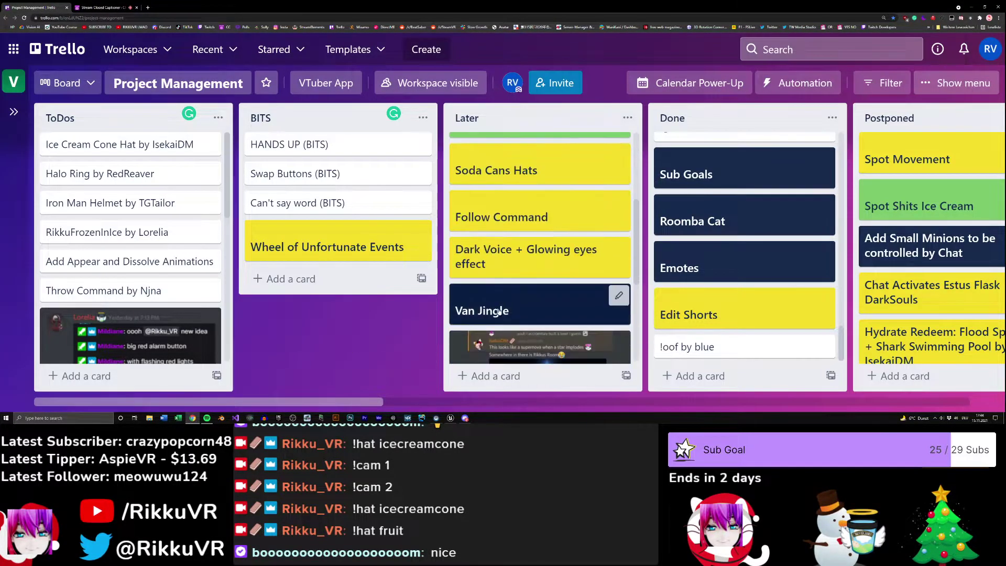
pyautogui.moveTo(145, 150); pyautogui.dragTo(731, 356)
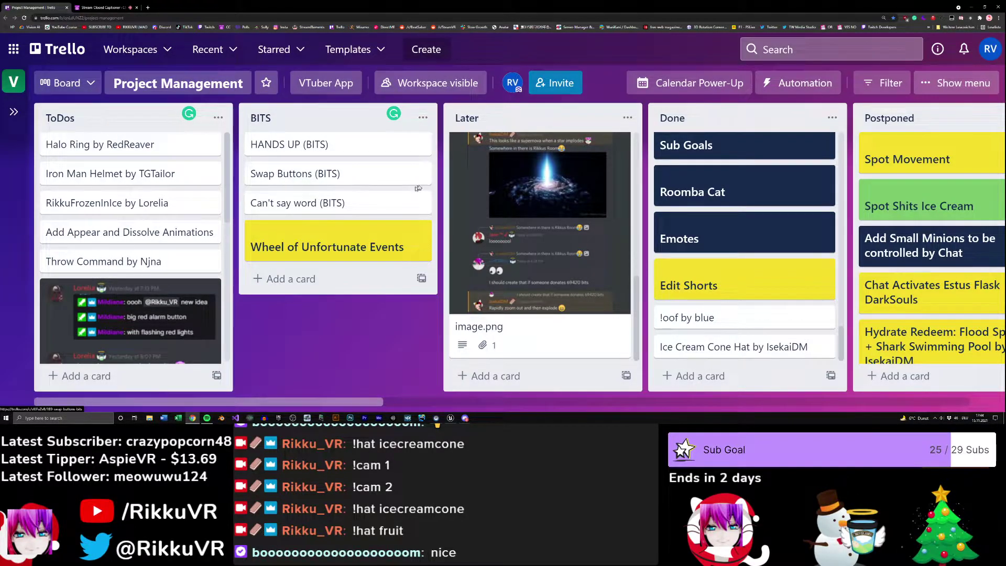
pyautogui.hotkey('alt', 'Tab')
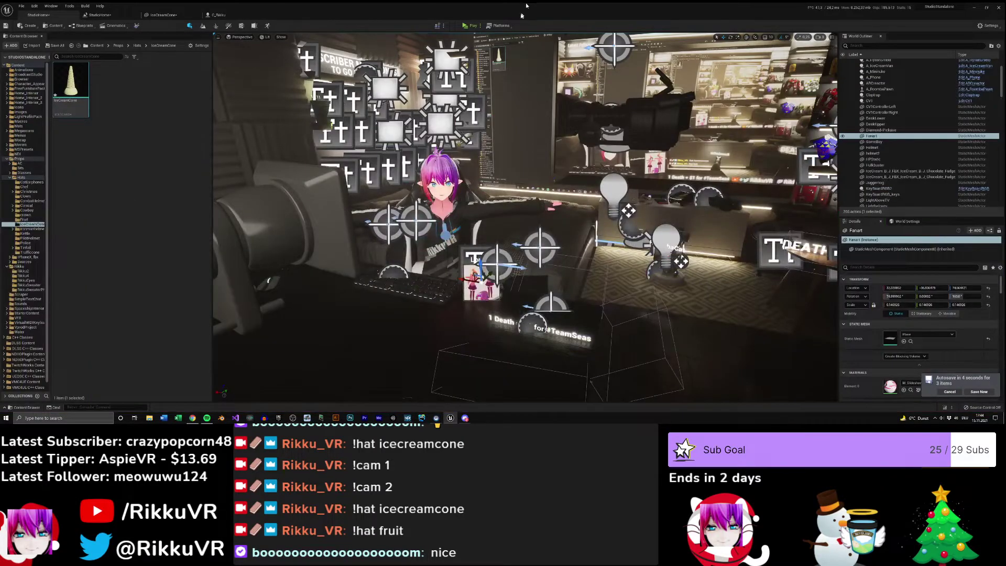
pyautogui.moveTo(393, 240); pyautogui.dragTo(393, 239, button='right')
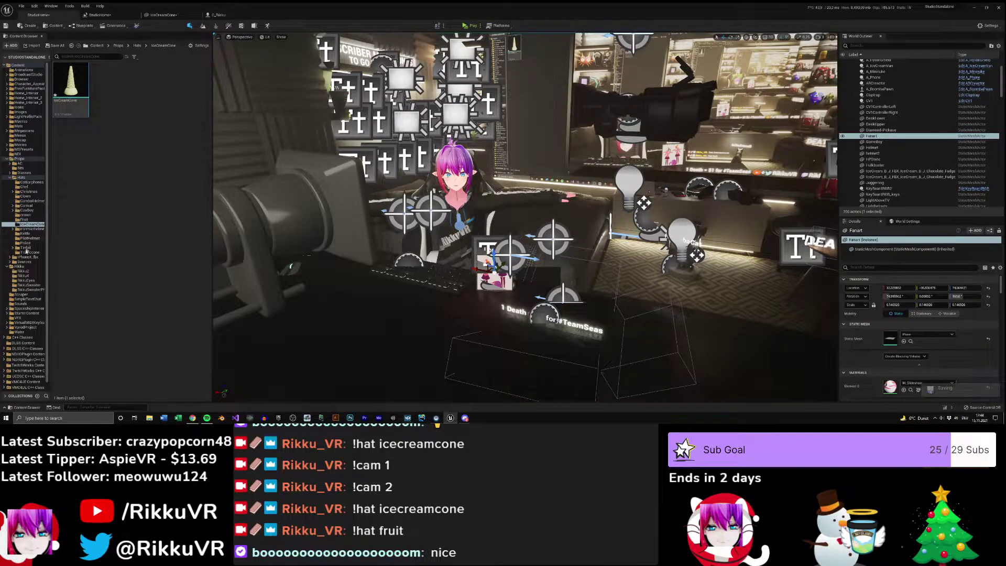
# - Switch to Blender, add a torus mesh to the empty scene, and show its creation settings
pyautogui.click(221, 418)
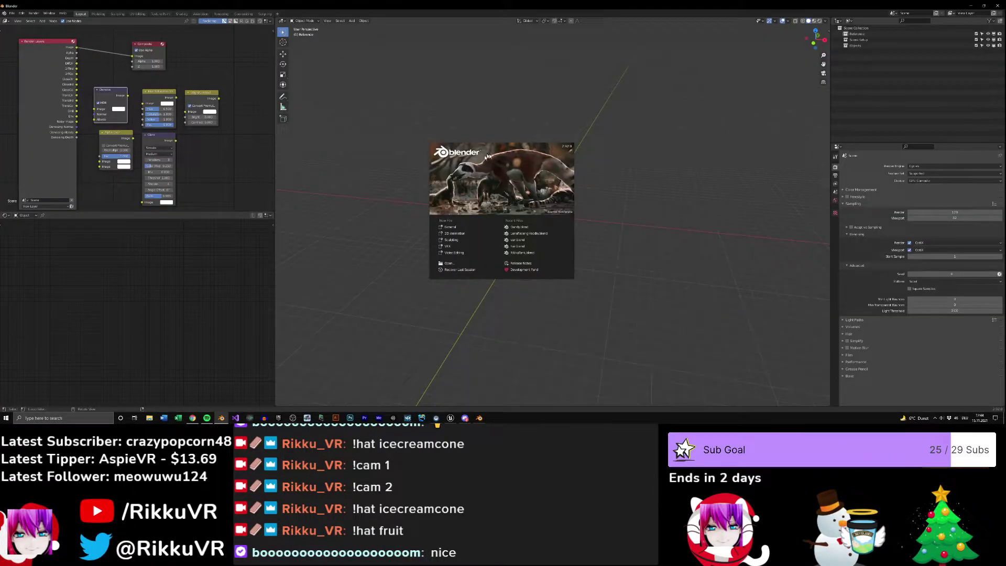
pyautogui.hotkey('shift', 'a')
pyautogui.moveTo(461, 189)
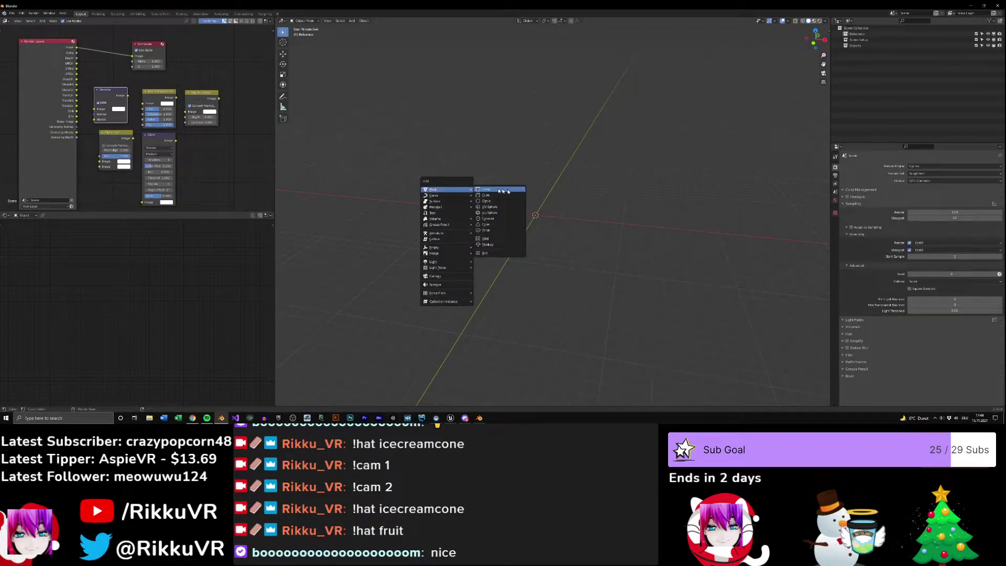
pyautogui.click(502, 230)
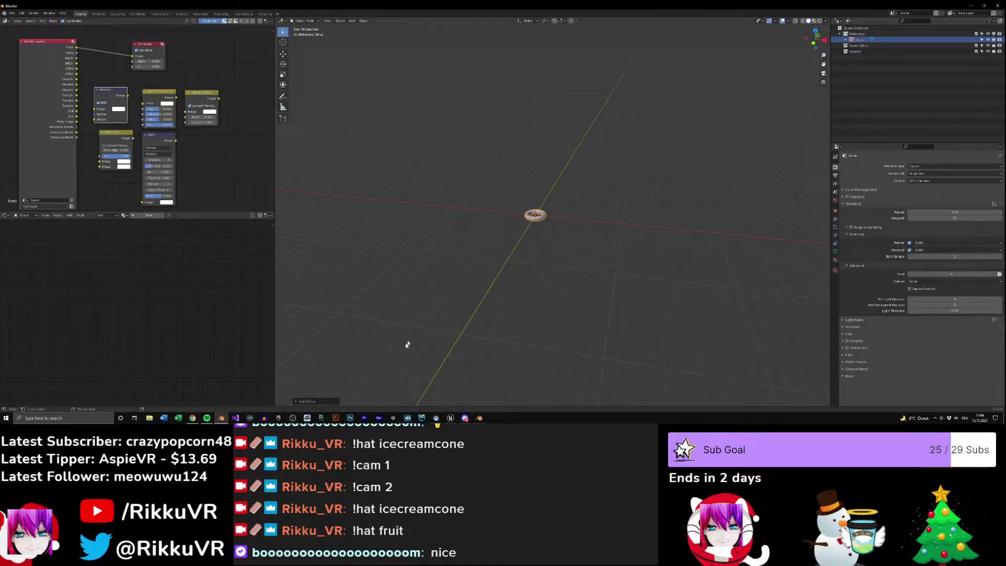
pyautogui.click(302, 400)
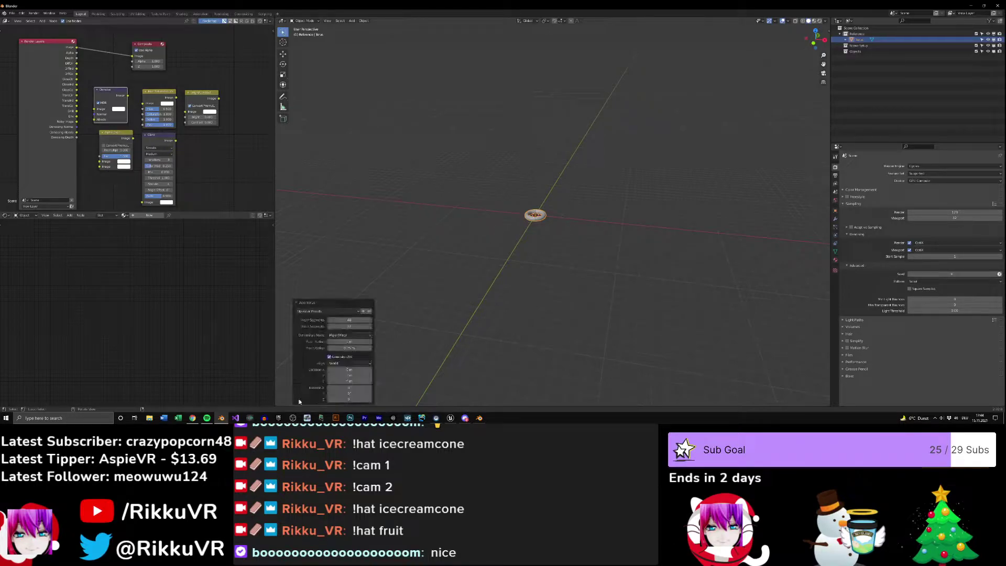
# - Try a minor radius of 0.15 m for the torus, settle on 0.1 m, and check the ring from several angles
pyautogui.click(361, 348)
pyautogui.write('0.15')
pyautogui.press('Return')
pyautogui.scroll(8, 608, 206)
pyautogui.moveTo(639, 216); pyautogui.dragTo(534, 272, button='middle')
pyautogui.click(354, 348)
pyautogui.write('0.1')
pyautogui.press('Return')
pyautogui.moveTo(542, 326); pyautogui.dragTo(618, 254, button='middle')
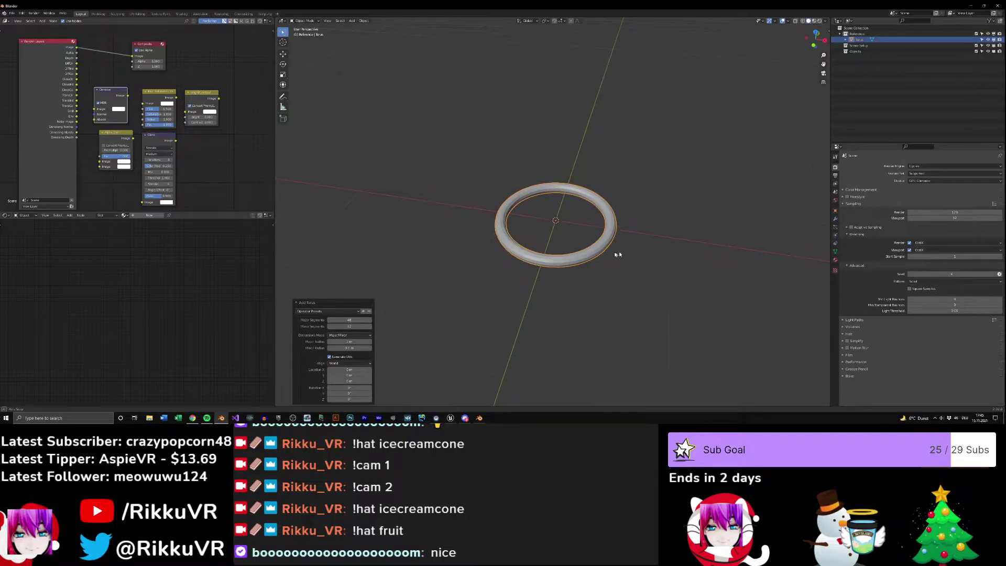
pyautogui.moveTo(618, 254); pyautogui.dragTo(503, 150, button='middle')
pyautogui.moveTo(617, 163); pyautogui.dragTo(624, 89, button='middle')
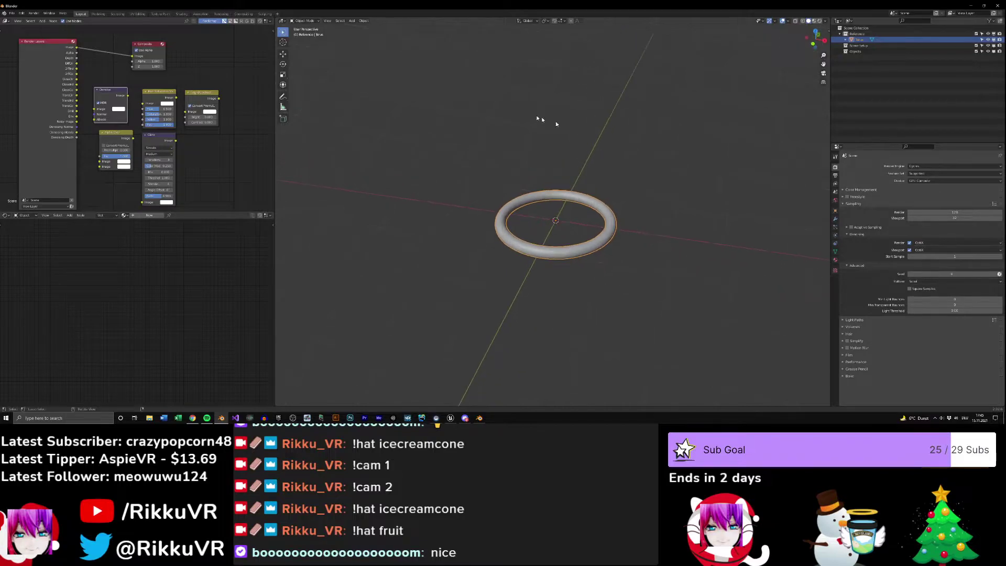
# - Export the torus to the desktop as an FBX file named Halo, and close Blender
pyautogui.click(12, 13)
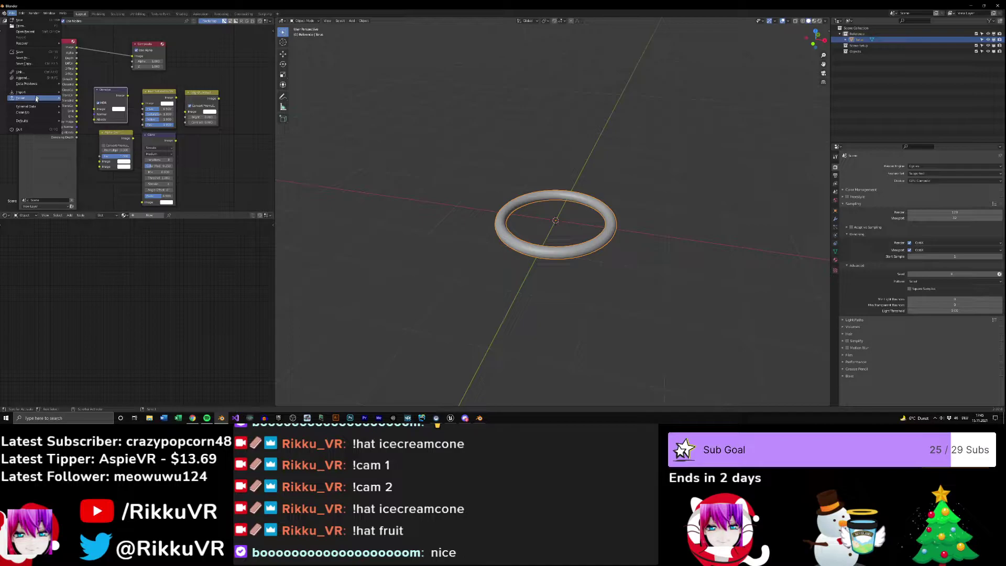
pyautogui.moveTo(36, 98)
pyautogui.click(89, 133)
pyautogui.click(772, 126)
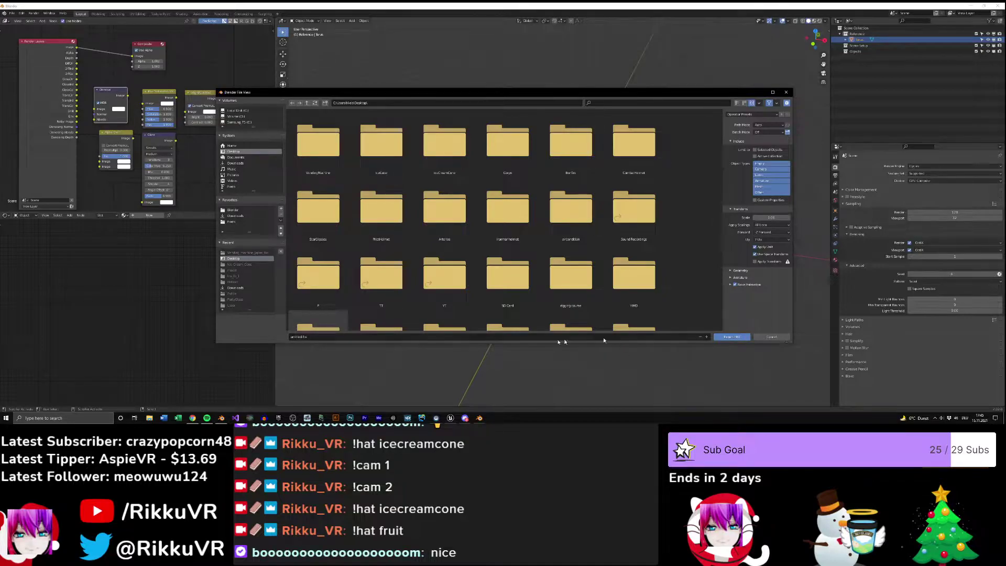
pyautogui.click(506, 337)
pyautogui.write('Hats')
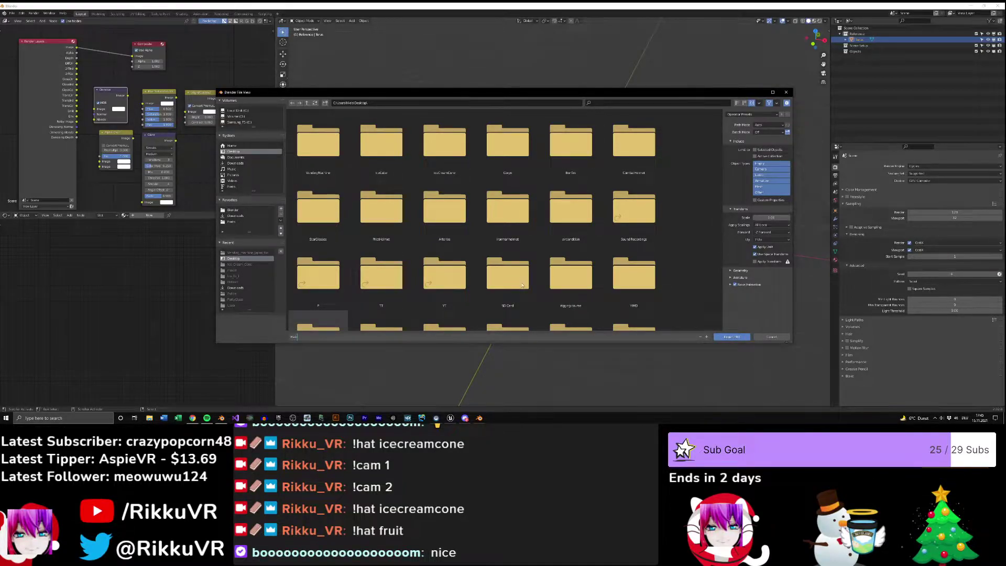
pyautogui.press('Return')
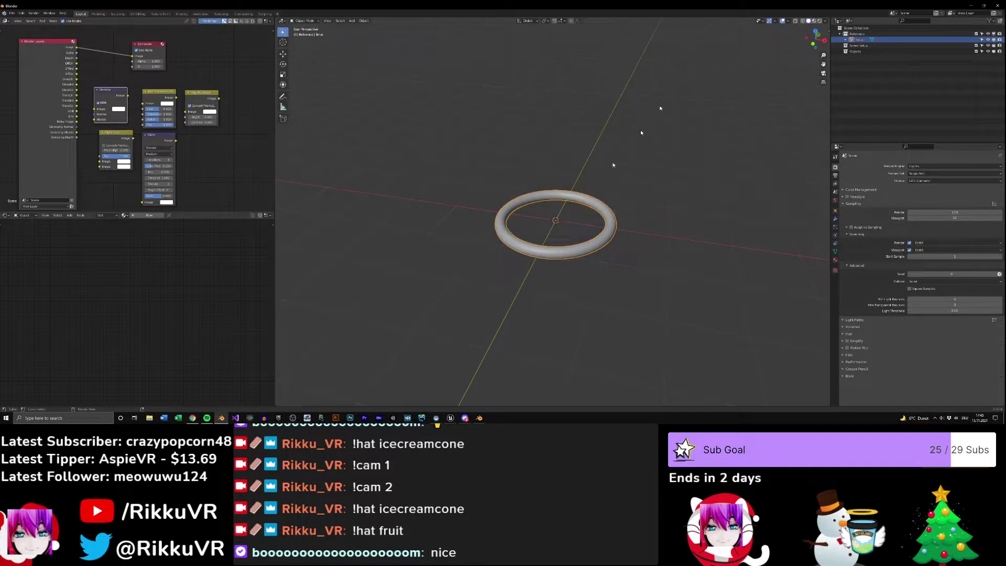
pyautogui.click(979, 5)
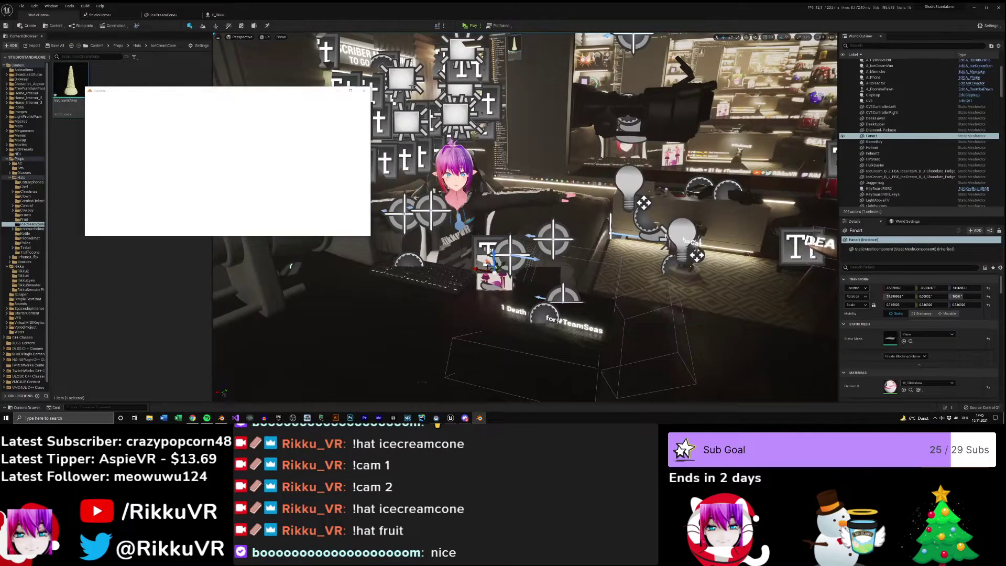
pyautogui.click(363, 94)
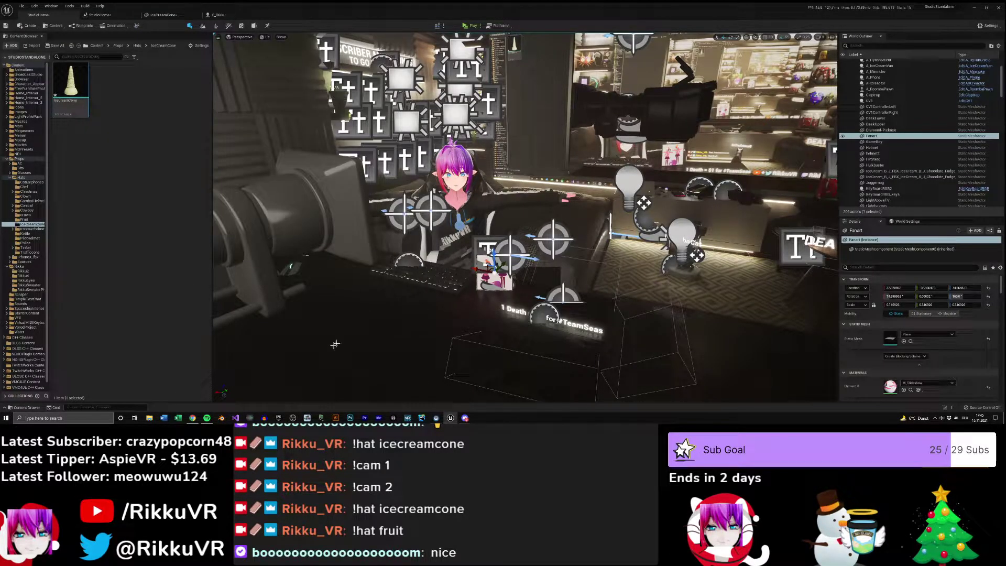
# - Create a folder named Halo inside the Hats content folder and open it
pyautogui.click(21, 177)
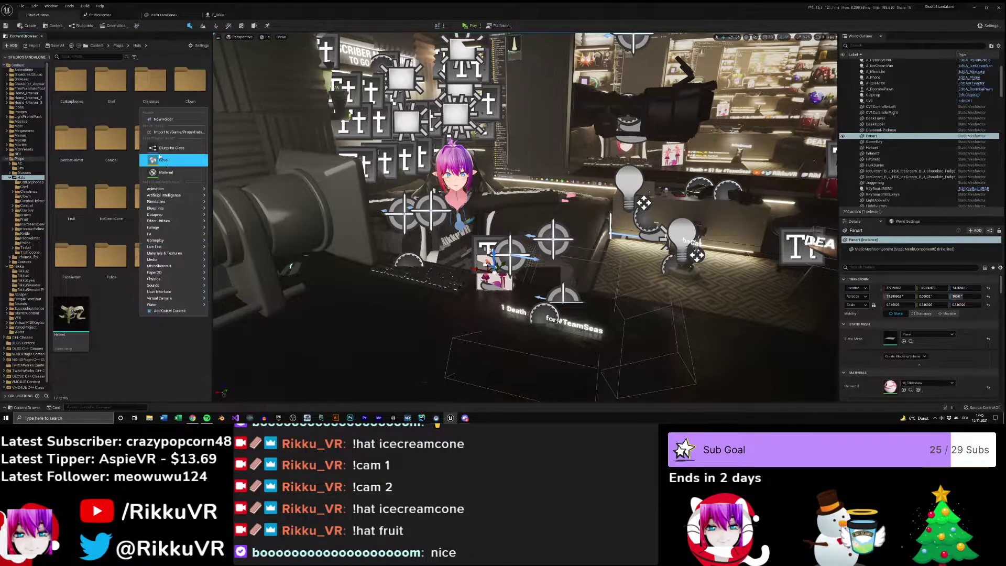
pyautogui.click(168, 119)
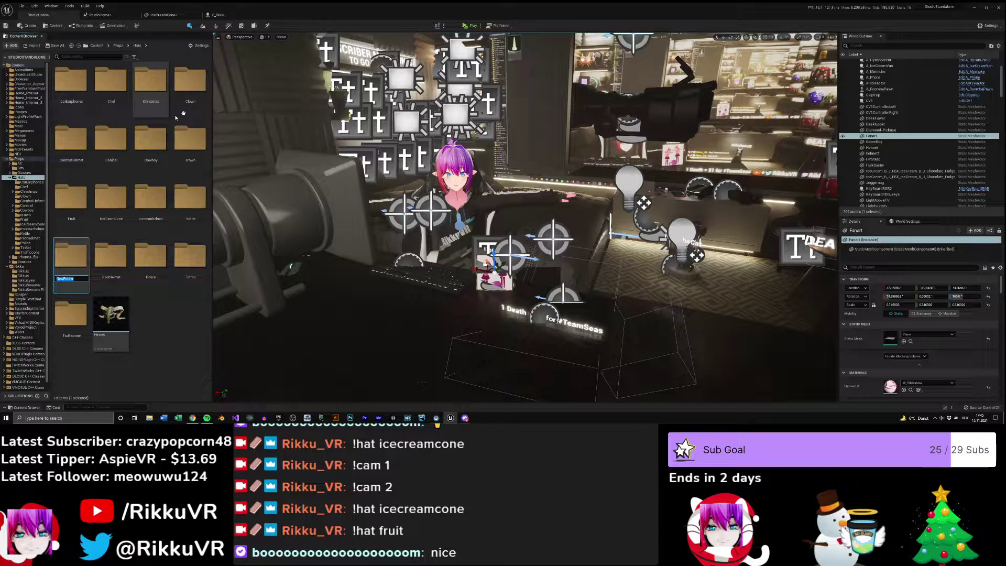
pyautogui.write('Halo')
pyautogui.press('Return')
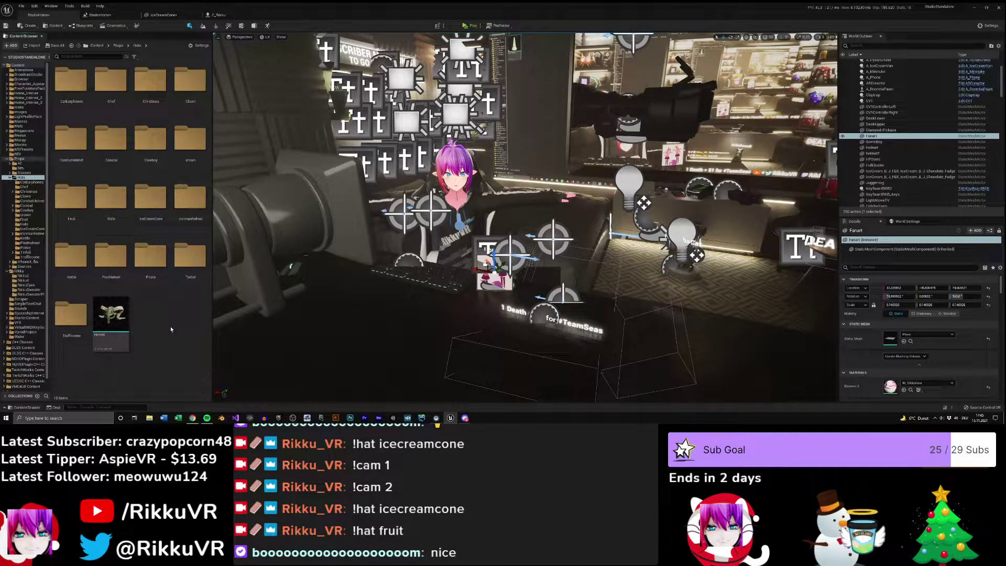
pyautogui.doubleClick(117, 196)
# - Import the Halo FBX file from the desktop into the Halo folder, and restore the editor to full-screen size
pyautogui.moveTo(315, 7); pyautogui.dragTo(388, 38)
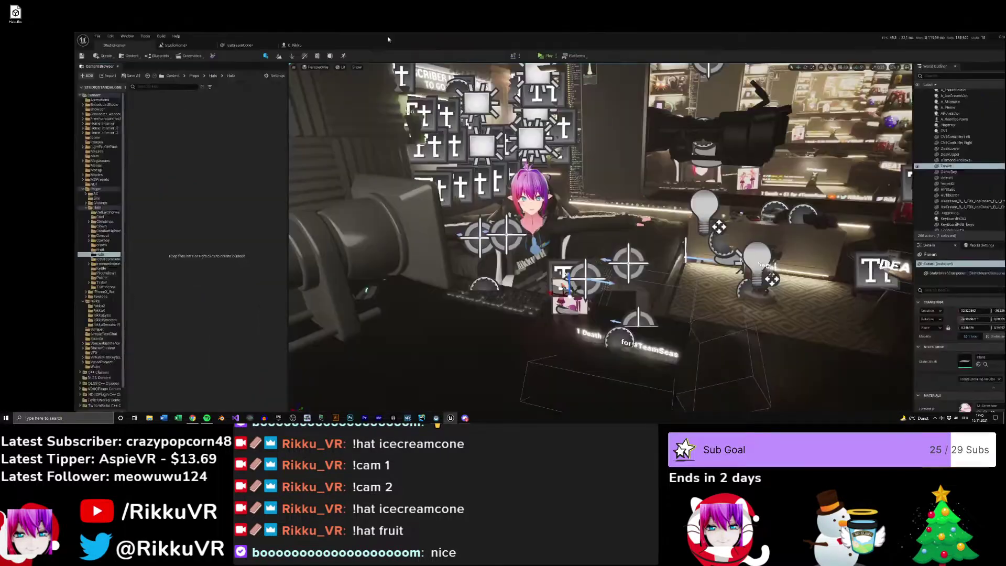
pyautogui.moveTo(15, 14); pyautogui.dragTo(208, 170)
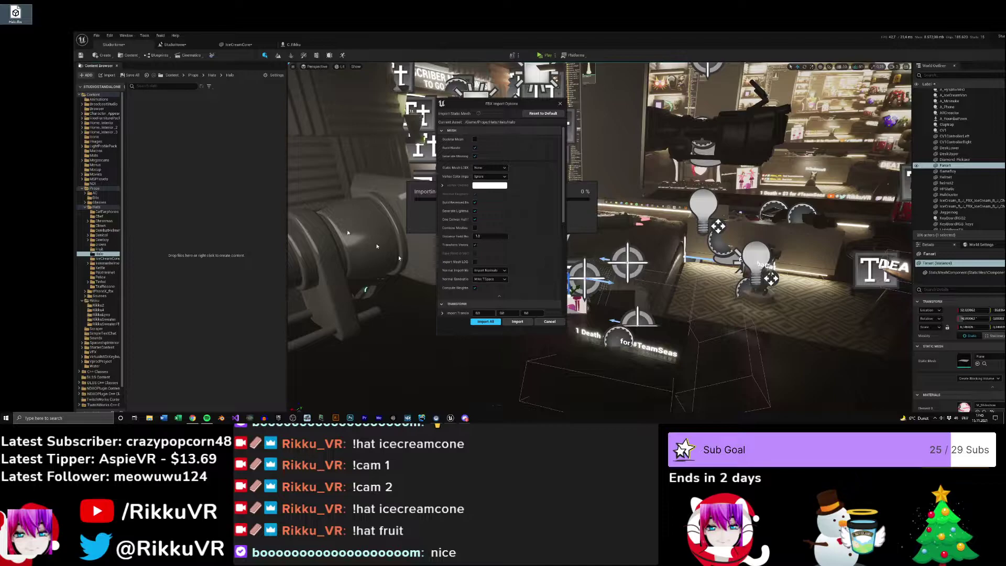
pyautogui.click(503, 330)
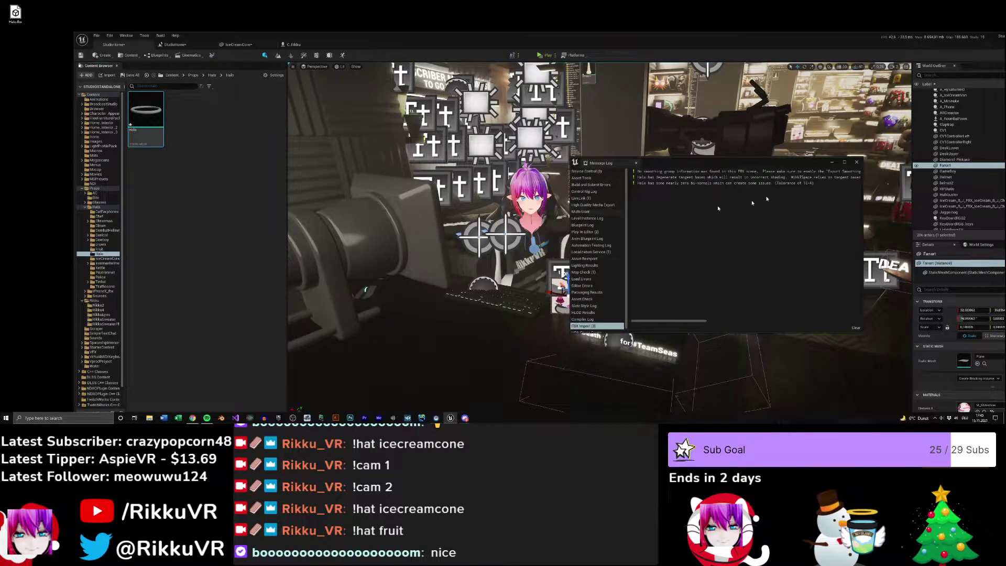
pyautogui.click(856, 162)
pyautogui.moveTo(366, 35); pyautogui.dragTo(354, 7)
pyautogui.doubleClick(354, 6)
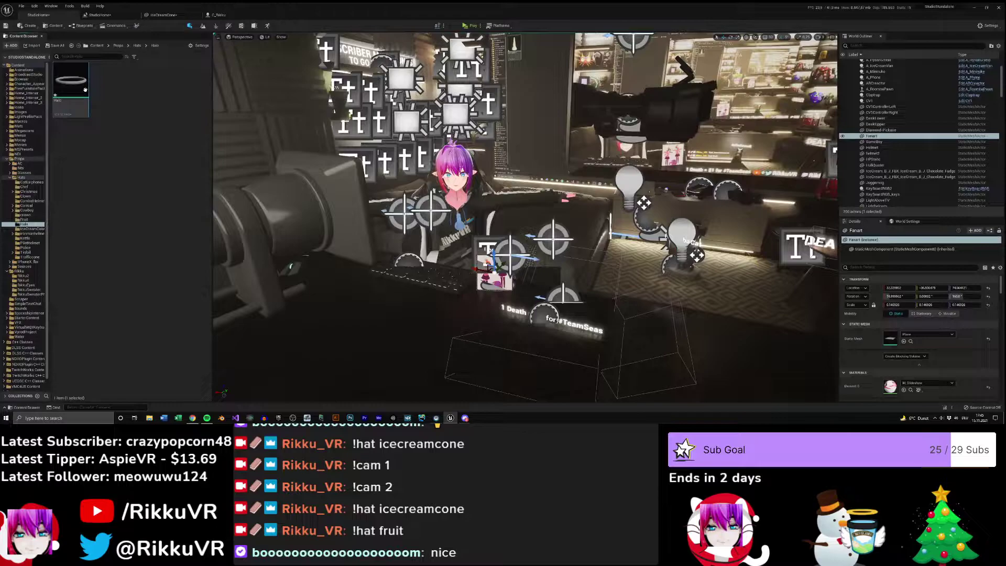
# - Open the imported halo mesh for inspection, and close its editor and the IceCreamCone mesh editor
pyautogui.doubleClick(85, 89)
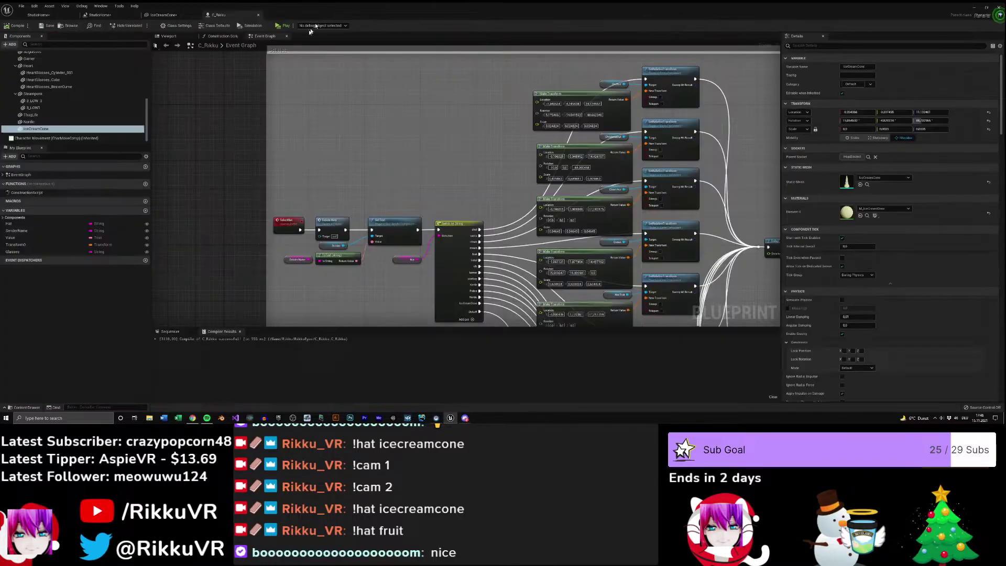
pyautogui.click(319, 15)
pyautogui.click(167, 17)
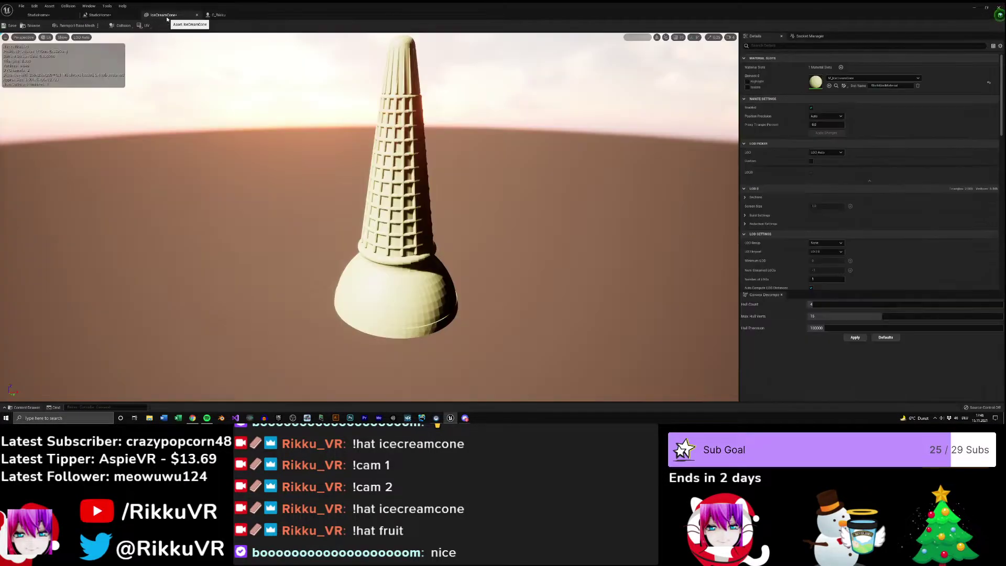
pyautogui.click(125, 17)
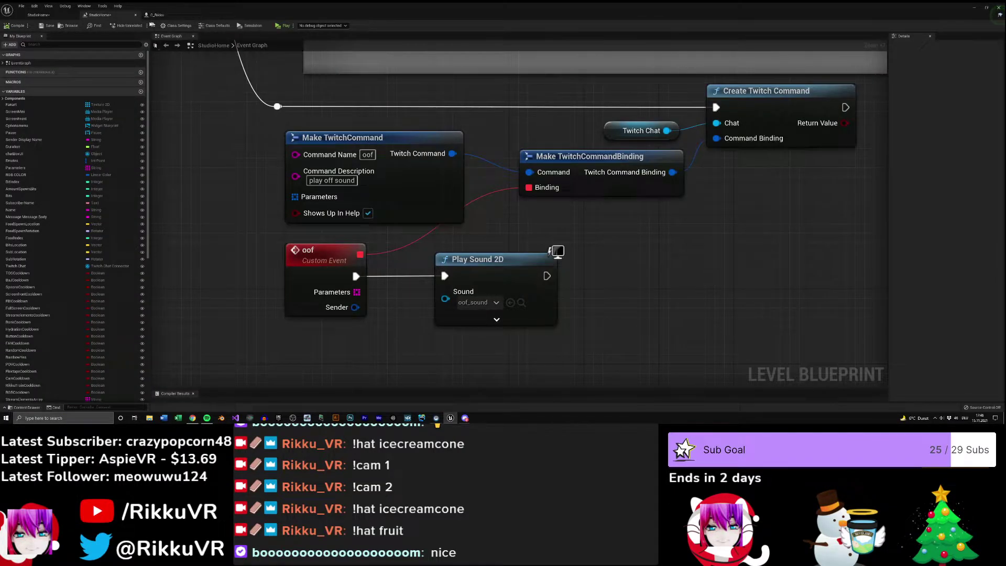
# - Create a material named M_Halo in the Halo folder and open it for editing
pyautogui.click(38, 14)
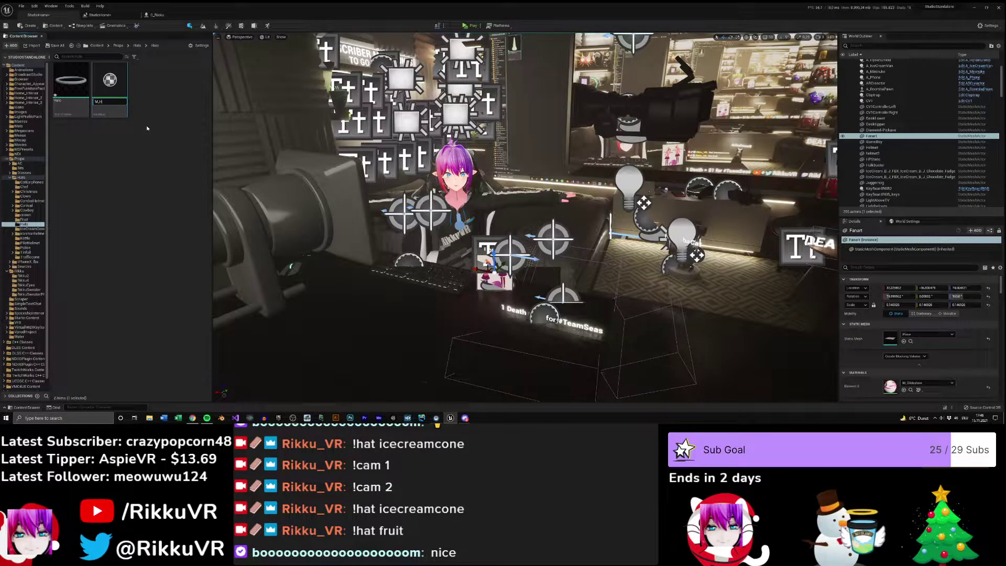
pyautogui.press('Return')
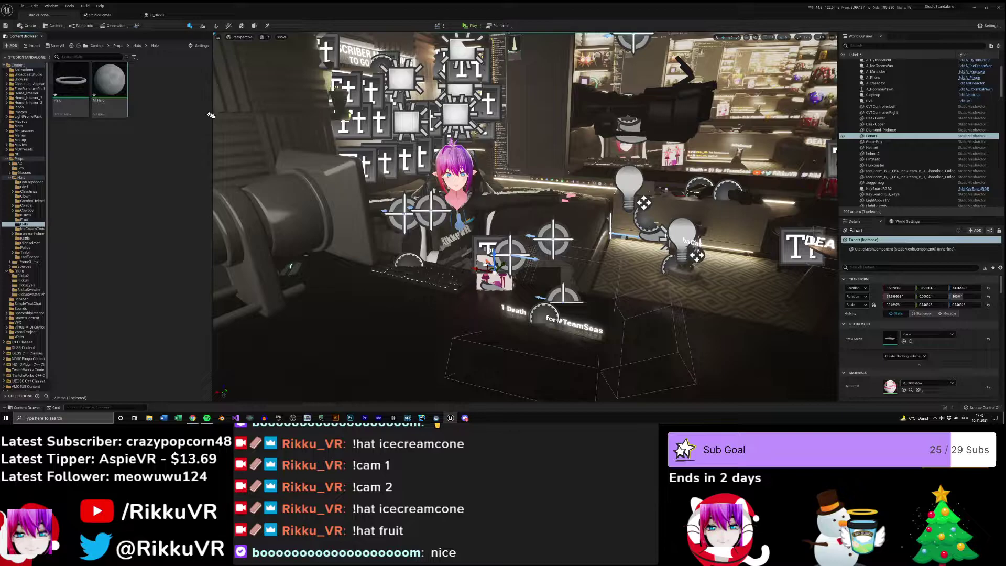
pyautogui.doubleClick(110, 79)
# - Feed M_Halo's Base Color and Emissive Color from a bright yellow constant vector, placed farther away from the material node
pyautogui.moveTo(569, 154); pyautogui.dragTo(621, 115)
pyautogui.doubleClick(548, 163)
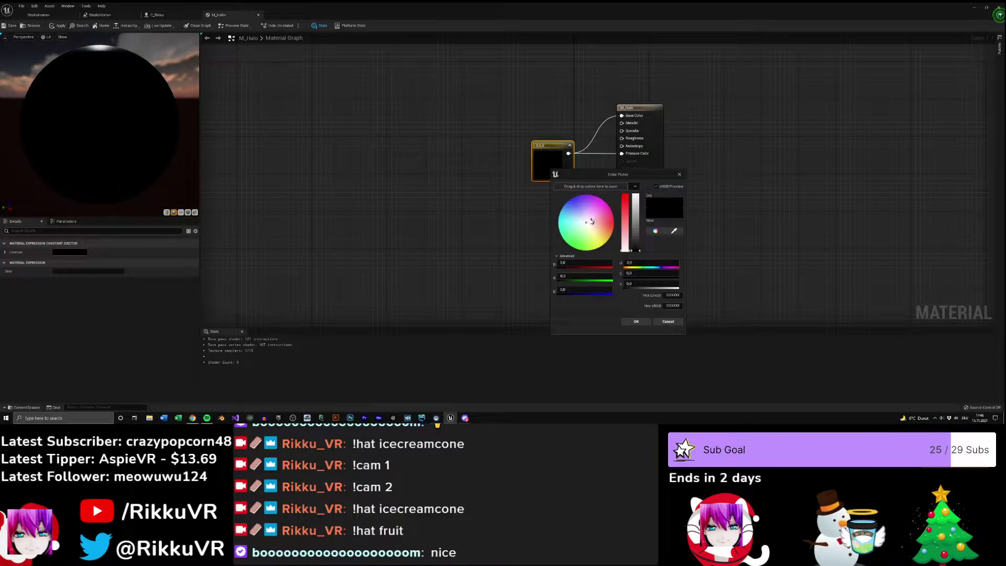
pyautogui.moveTo(603, 255); pyautogui.dragTo(610, 251)
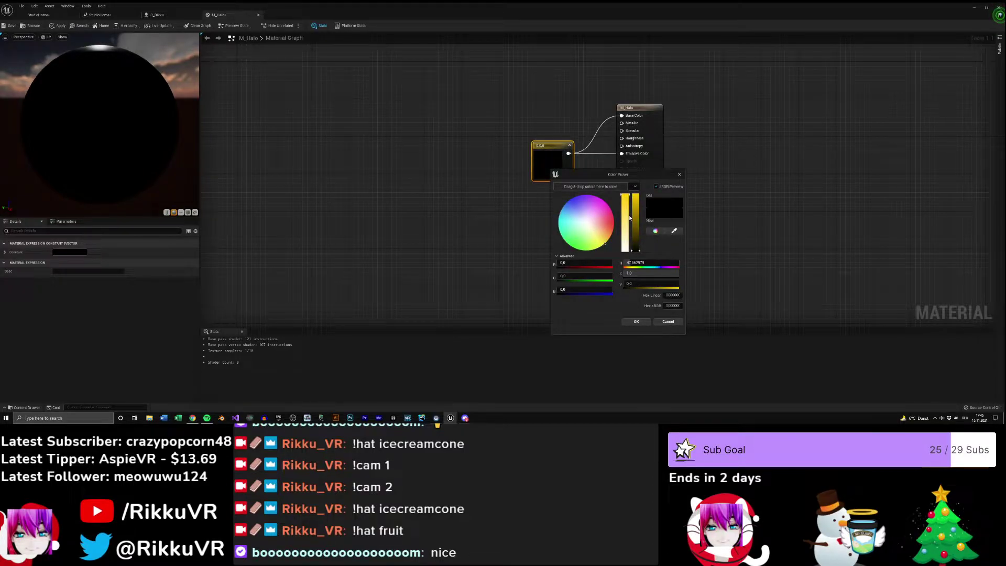
pyautogui.moveTo(629, 217); pyautogui.dragTo(630, 195)
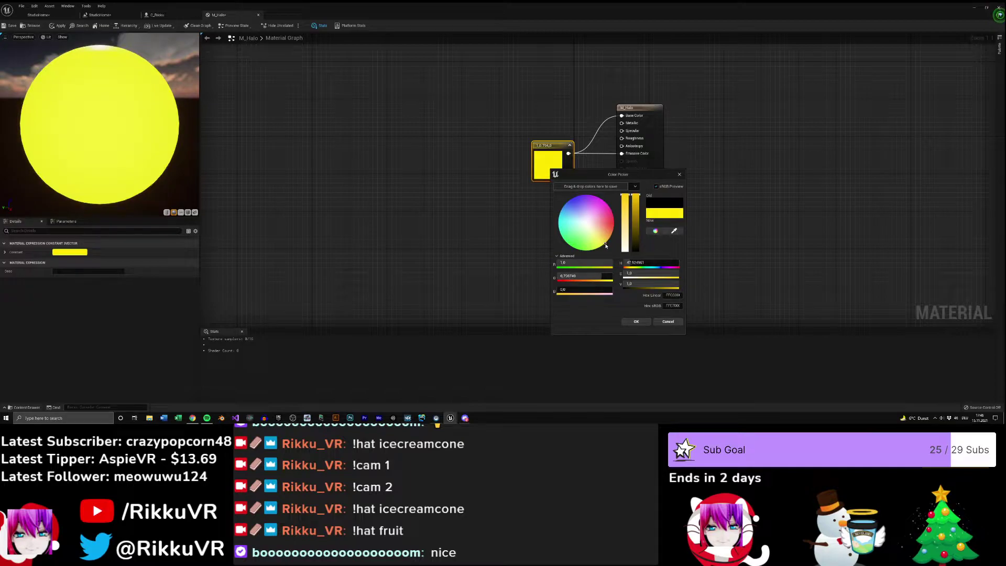
pyautogui.click(636, 321)
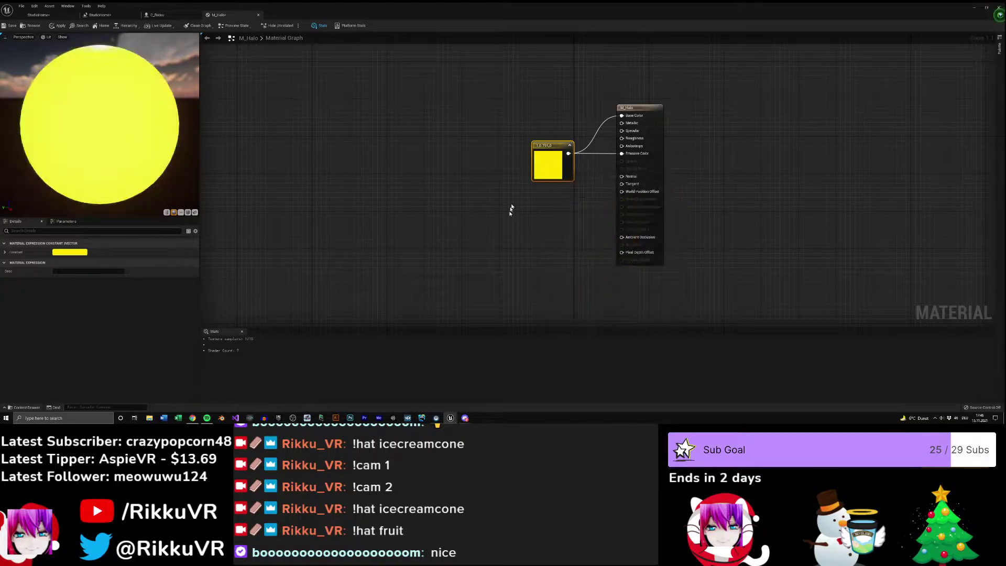
pyautogui.moveTo(547, 147); pyautogui.dragTo(478, 149)
pyautogui.click(541, 193)
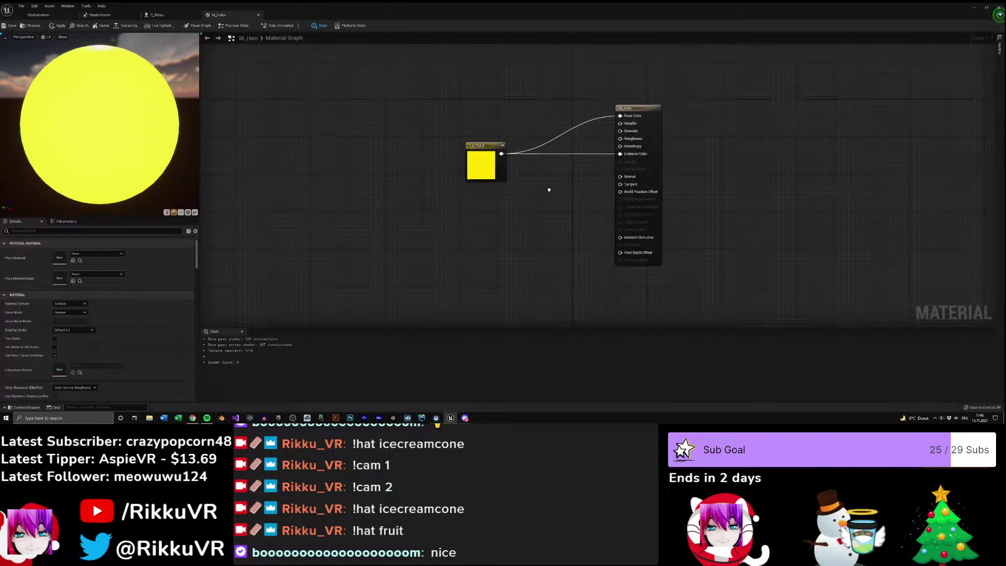
# - Insert a Multiply node between the yellow colour vector and M_Halo's Emissive Color, and set its constant multiplier
pyautogui.click(546, 191)
pyautogui.moveTo(551, 185); pyautogui.dragTo(553, 161)
pyautogui.moveTo(492, 152); pyautogui.dragTo(568, 156)
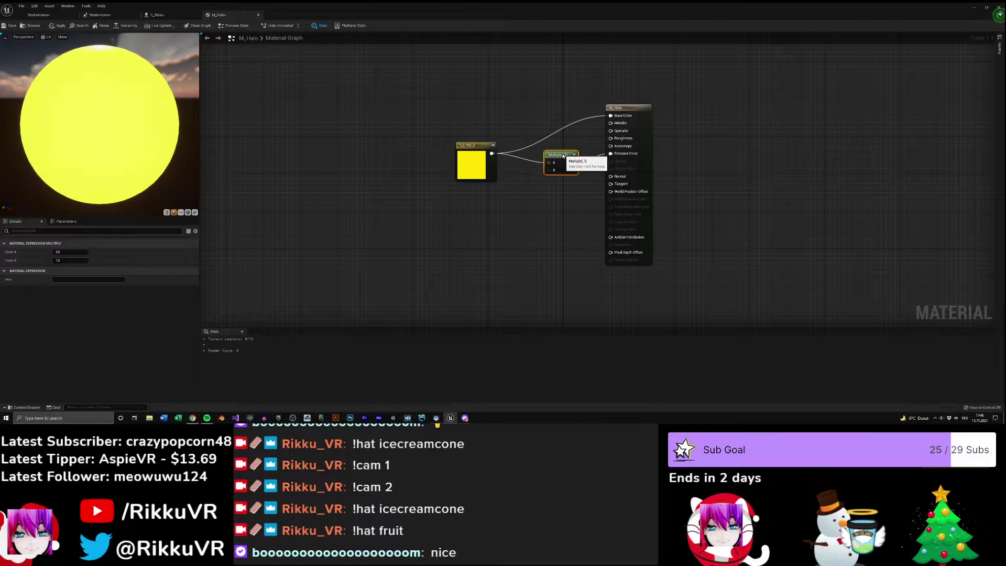
pyautogui.click(66, 262)
pyautogui.write('0')
pyautogui.press('Return')
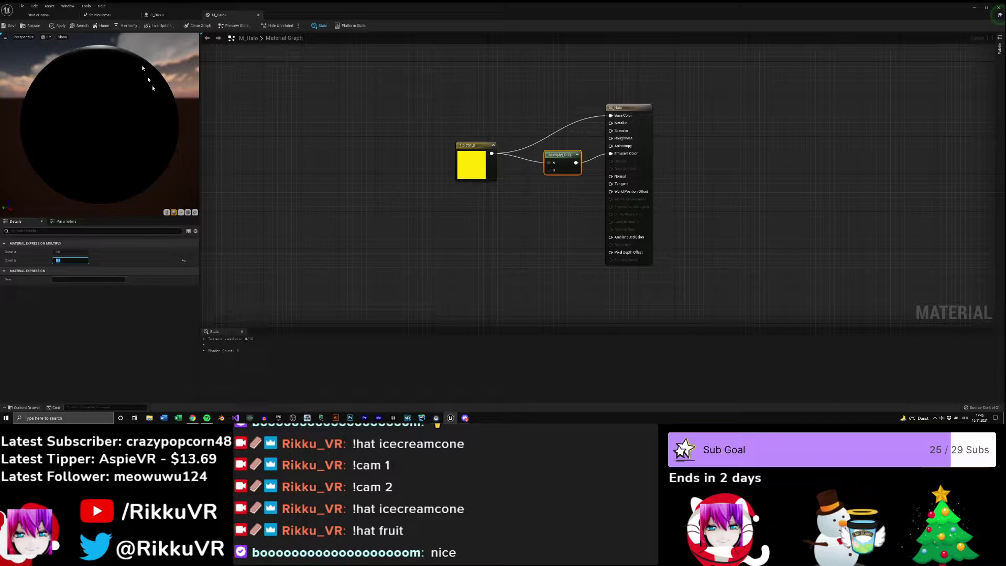
# - Open the Halo mesh, assign M_Halo to its material slot, save the mesh and close its editor
pyautogui.click(257, 15)
pyautogui.doubleClick(73, 91)
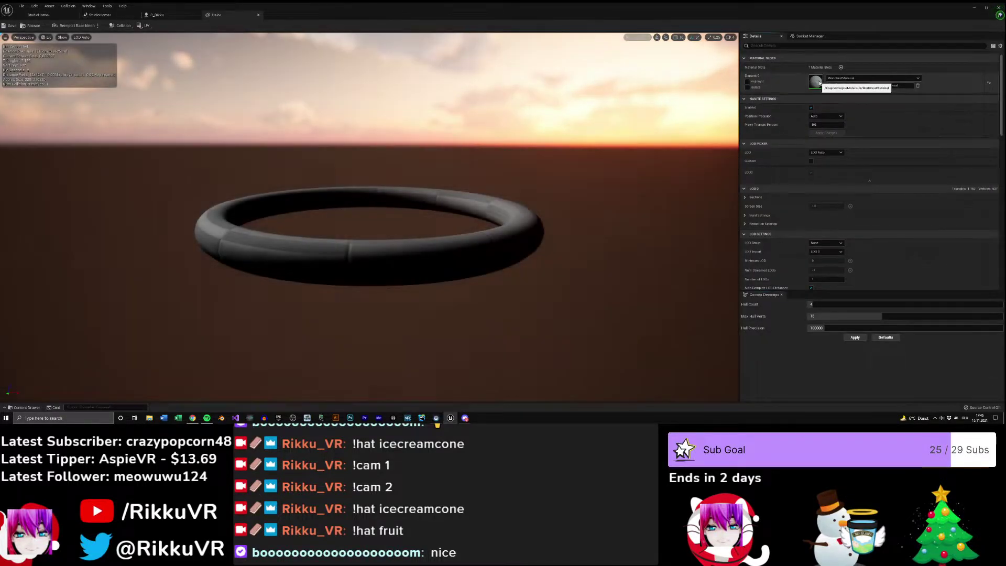
pyautogui.click(835, 79)
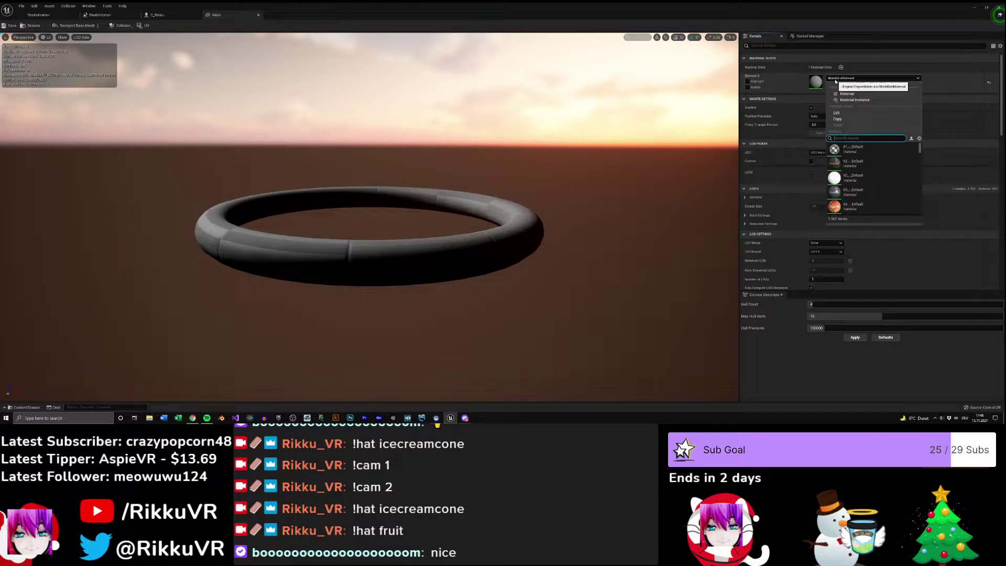
pyautogui.click(854, 159)
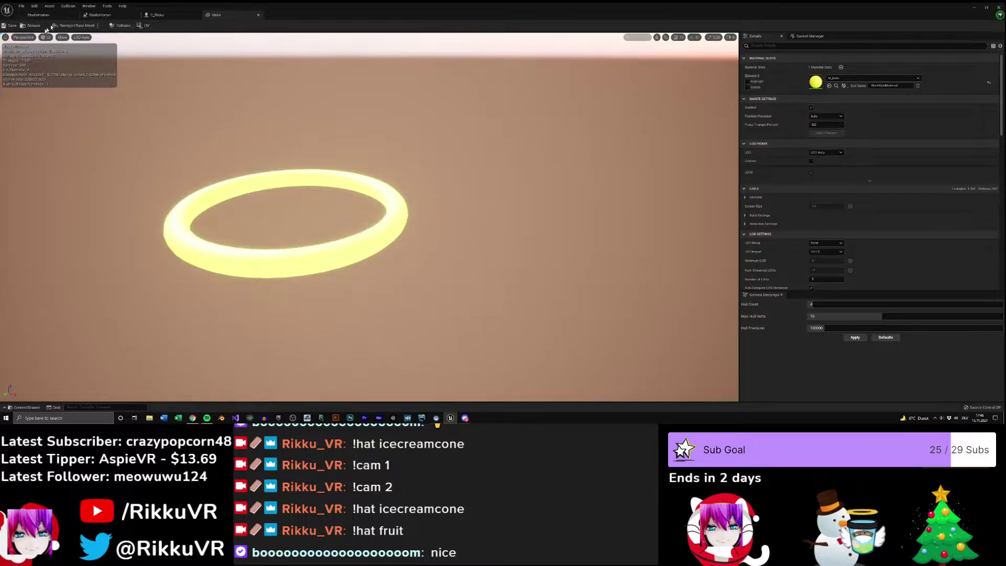
pyautogui.click(9, 26)
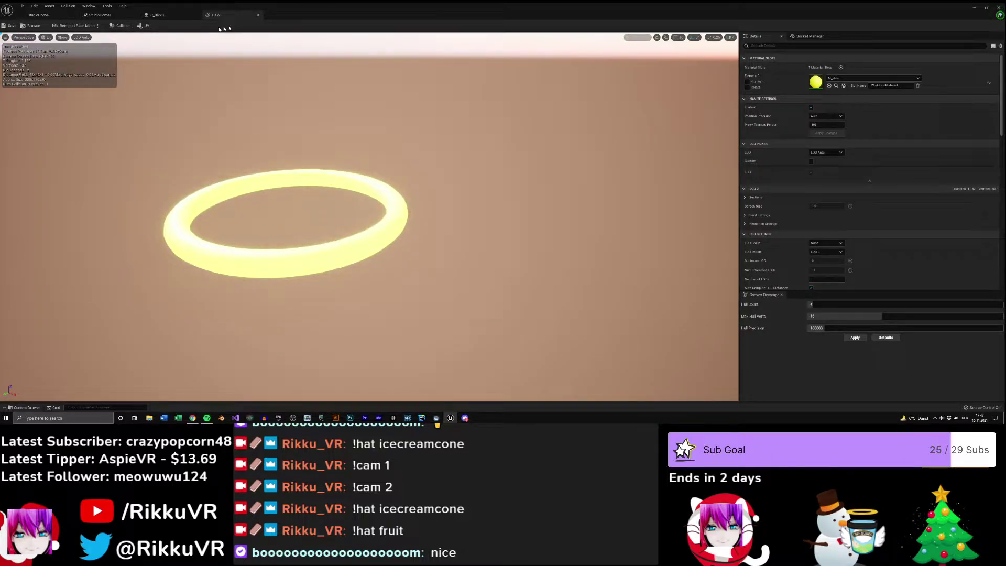
pyautogui.click(258, 15)
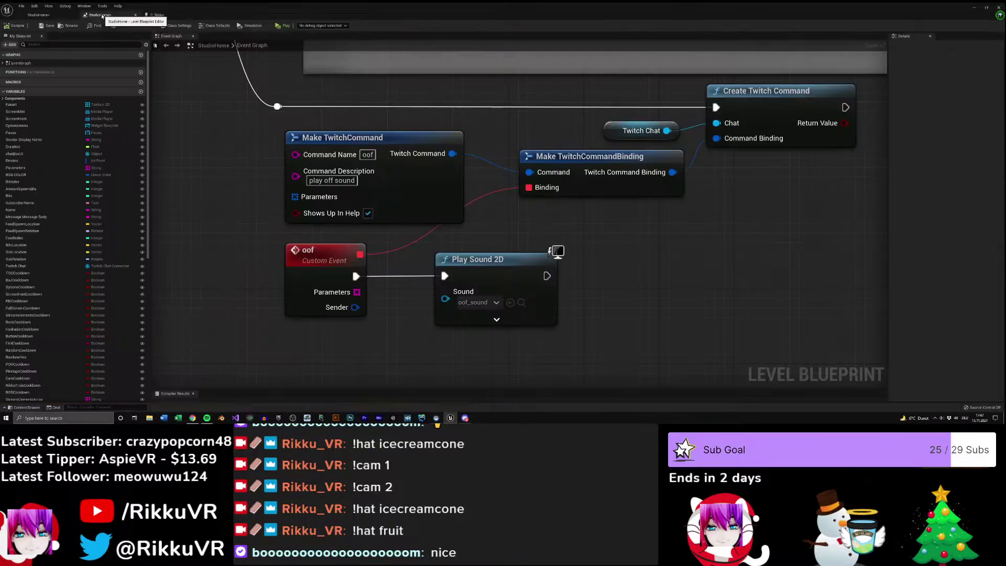
# - Add the Halo mesh as a component of the C_Rikku blueprint and attach it to the character's HeadSocket
pyautogui.click(72, 26)
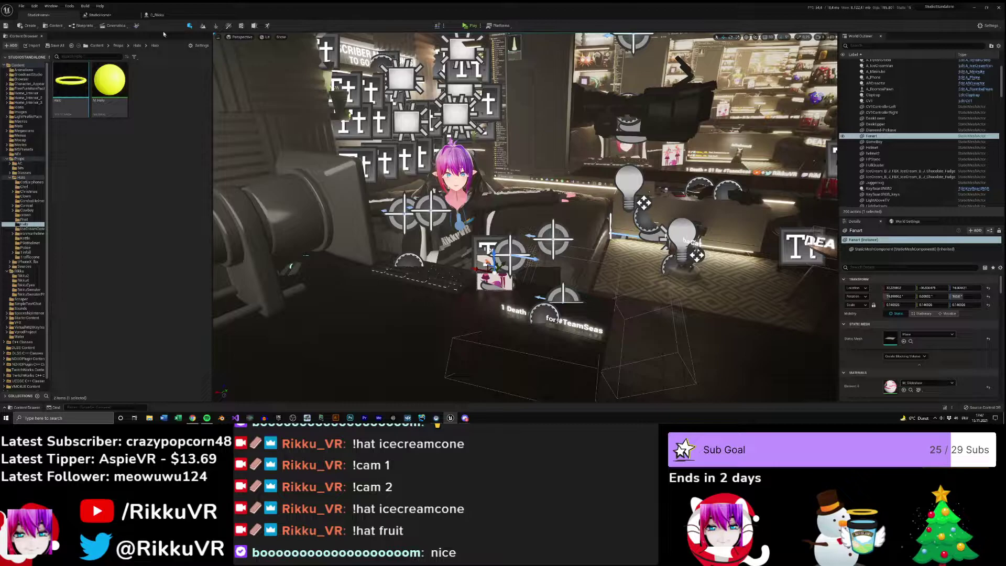
pyautogui.moveTo(71, 80); pyautogui.dragTo(372, 215)
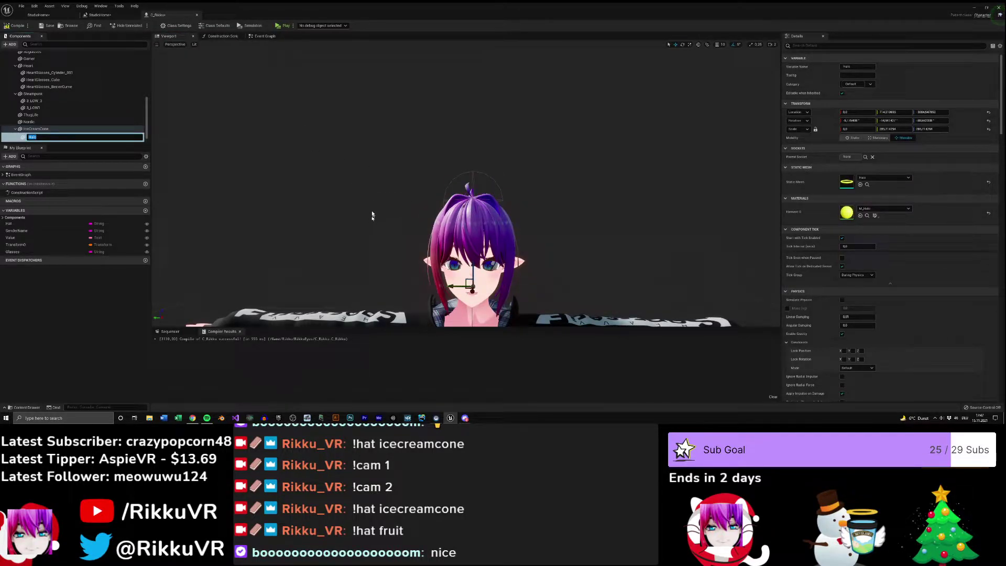
pyautogui.moveTo(372, 216); pyautogui.dragTo(445, 234, button='right')
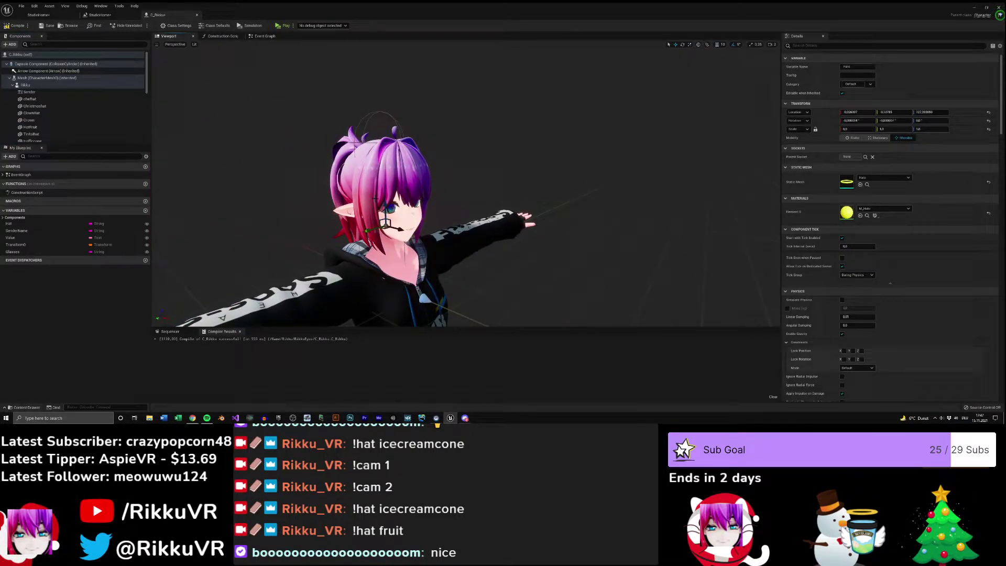
pyautogui.click(865, 157)
pyautogui.write('head')
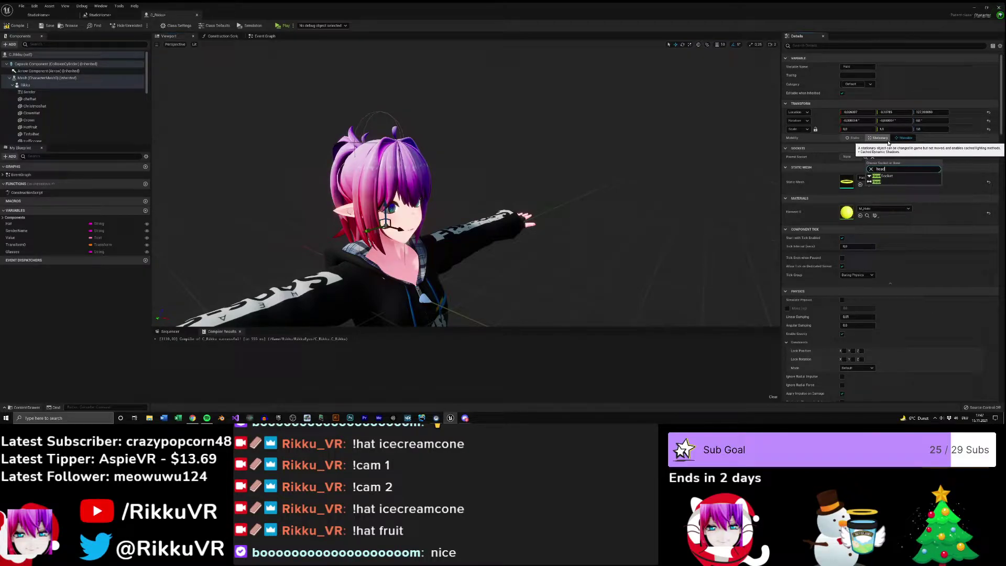
pyautogui.click(882, 176)
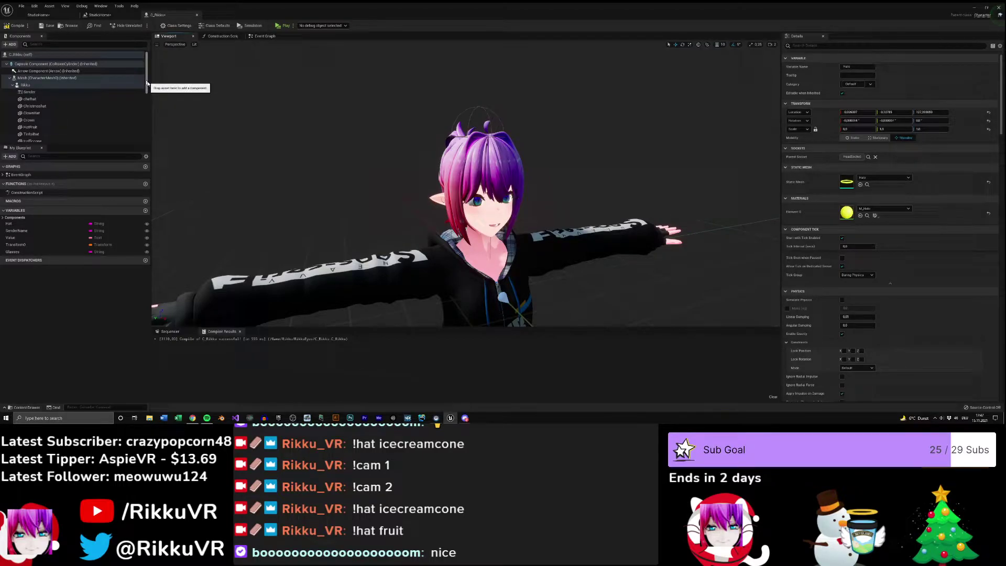
pyautogui.scroll(-5, 147, 83)
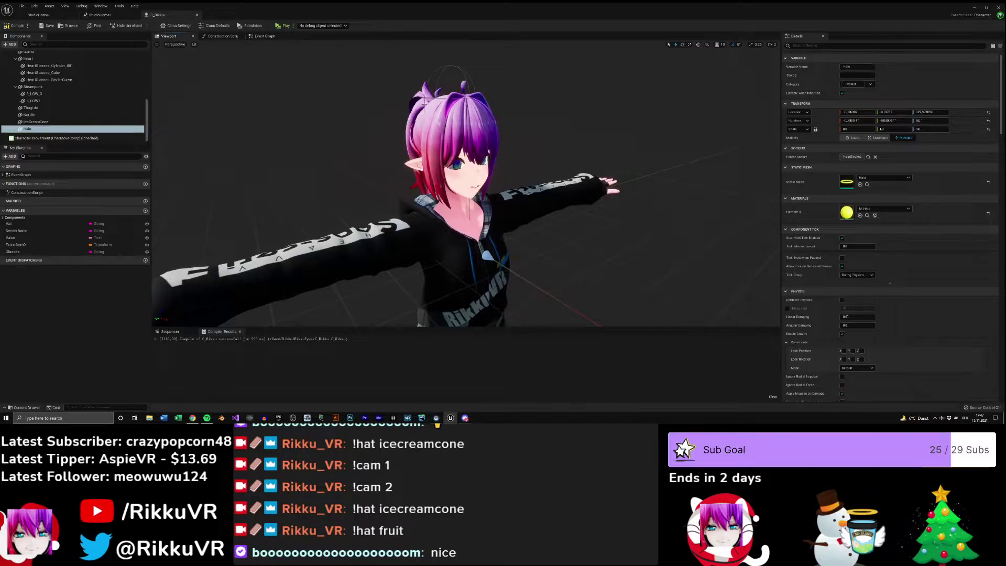
# - Position the halo component just above the character's head and scale it uniformly to 0.1
pyautogui.moveTo(449, 84); pyautogui.dragTo(441, 237)
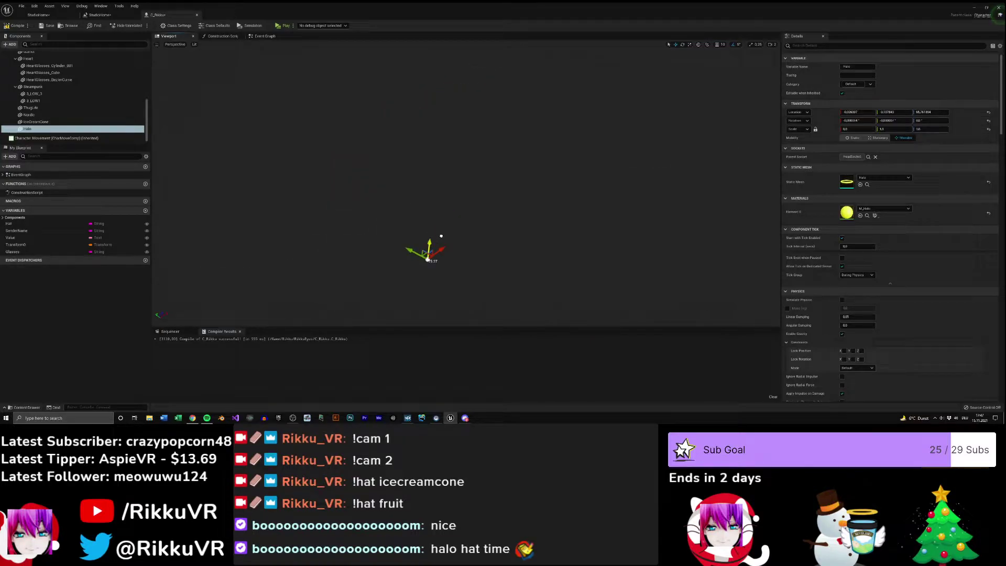
pyautogui.moveTo(441, 236); pyautogui.dragTo(759, 245)
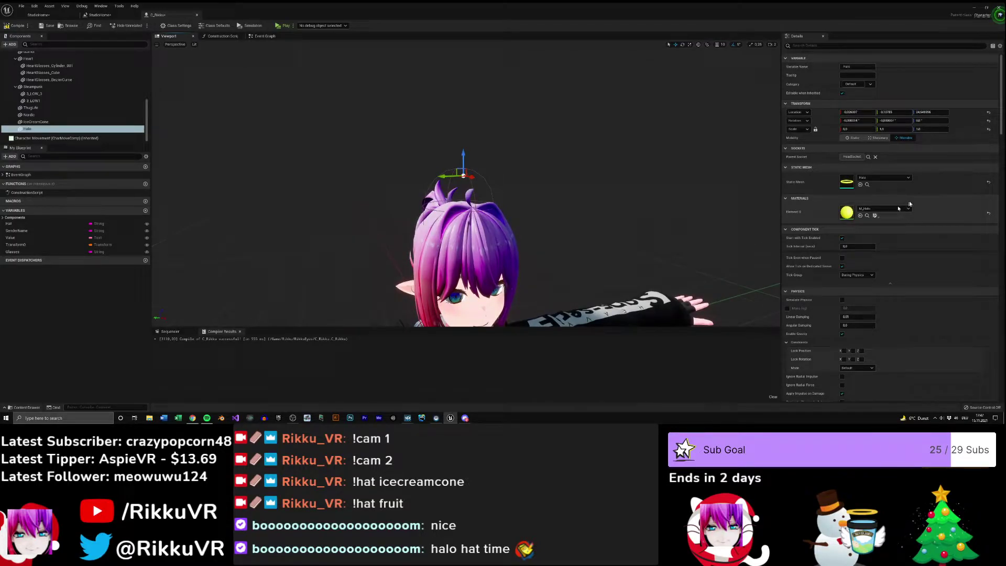
pyautogui.press('f')
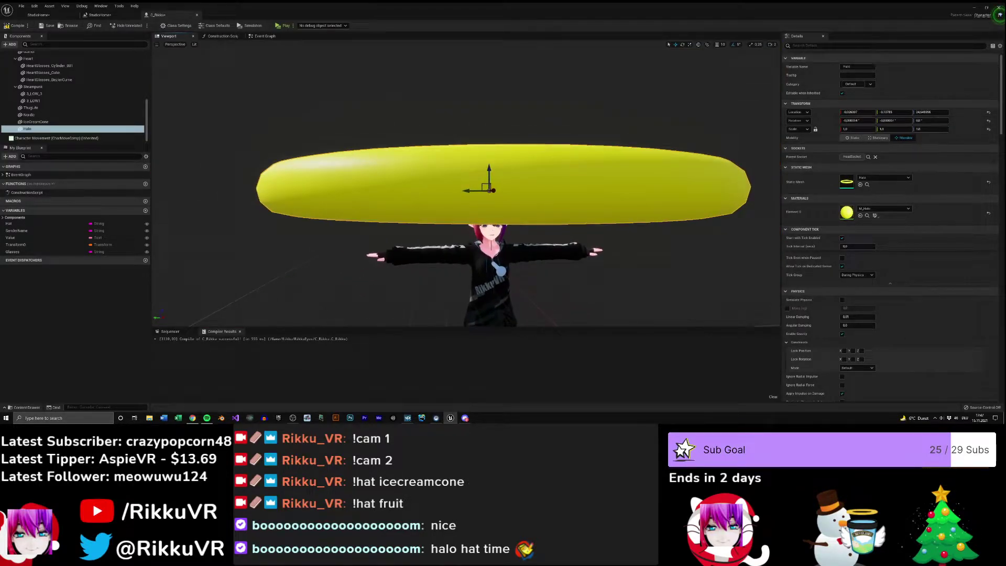
pyautogui.keyDown('alt'); pyautogui.moveTo(487, 209); pyautogui.dragTo(550, 173); pyautogui.keyUp('alt')
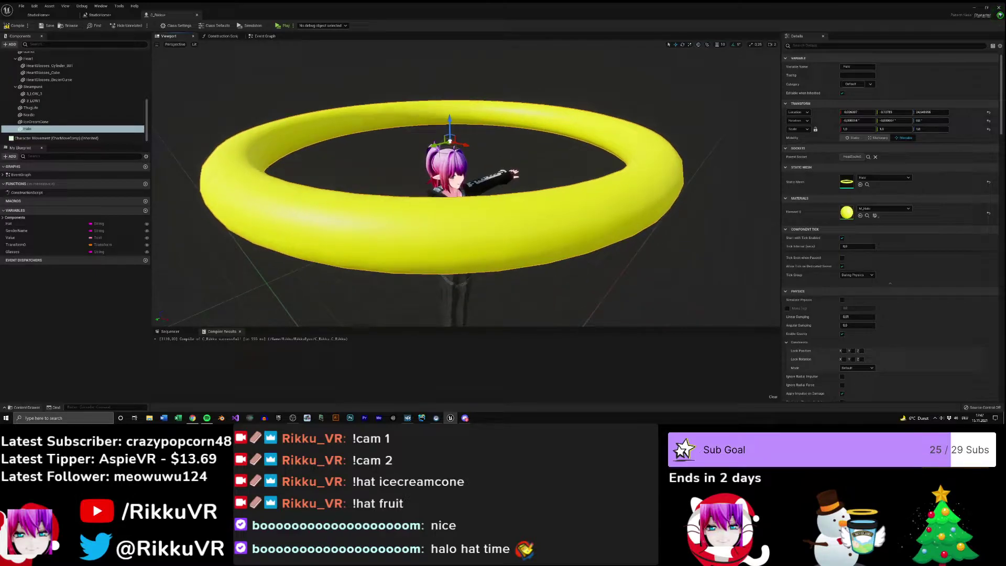
pyautogui.keyDown('alt'); pyautogui.moveTo(550, 172); pyautogui.dragTo(560, 168); pyautogui.keyUp('alt')
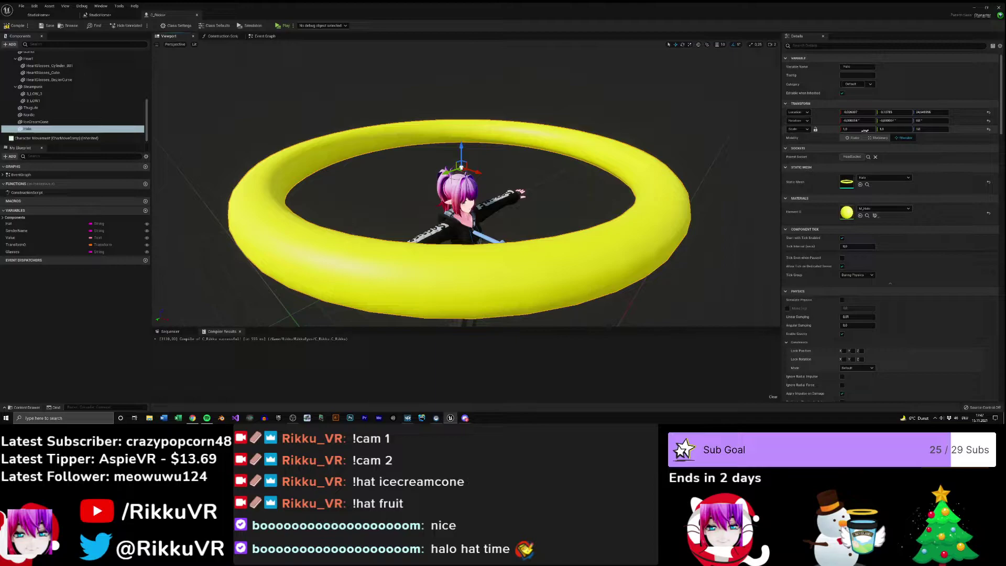
pyautogui.moveTo(864, 131); pyautogui.dragTo(838, 131)
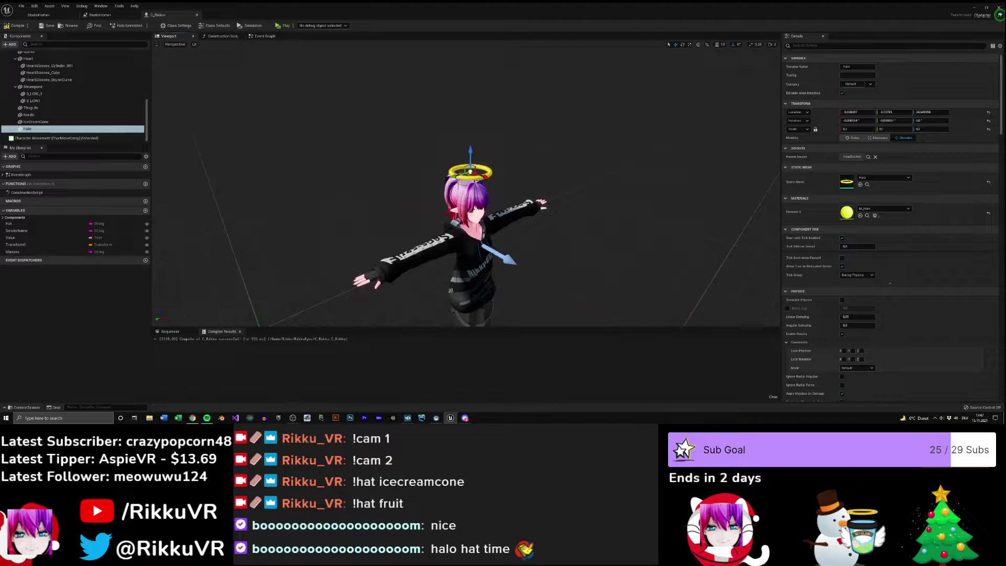
pyautogui.scroll(5, 466, 225)
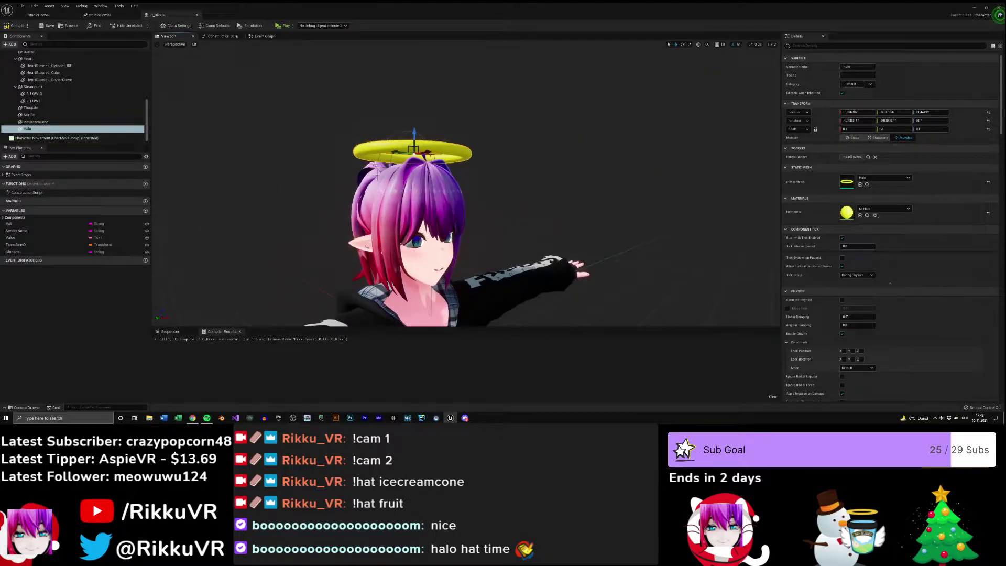
# - Tilt the halo backwards by about 10 degrees above the head
pyautogui.keyDown('alt'); pyautogui.moveTo(414, 220); pyautogui.dragTo(341, 220); pyautogui.keyUp('alt')
pyautogui.press('e')
pyautogui.moveTo(505, 149); pyautogui.dragTo(498, 141)
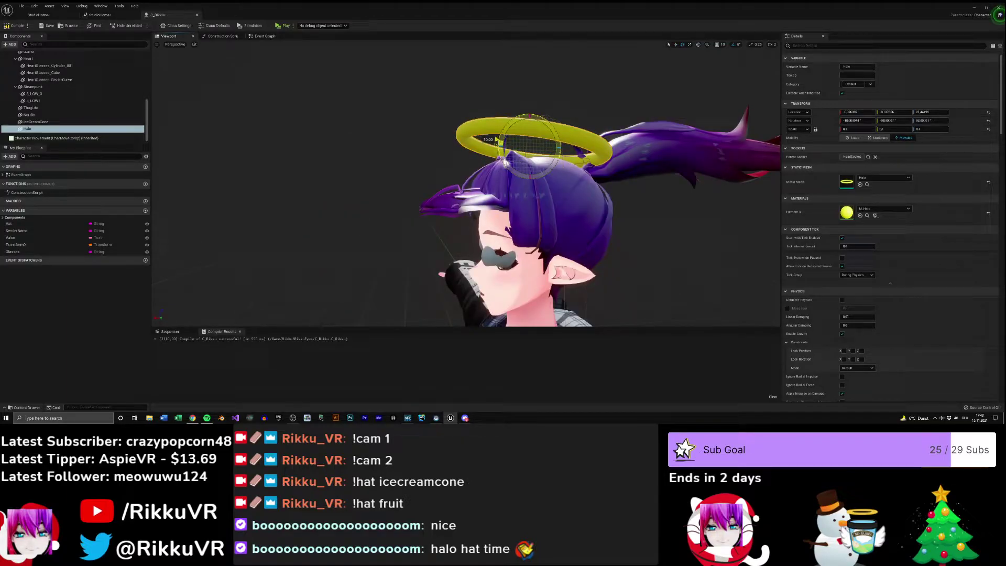
pyautogui.press('f')
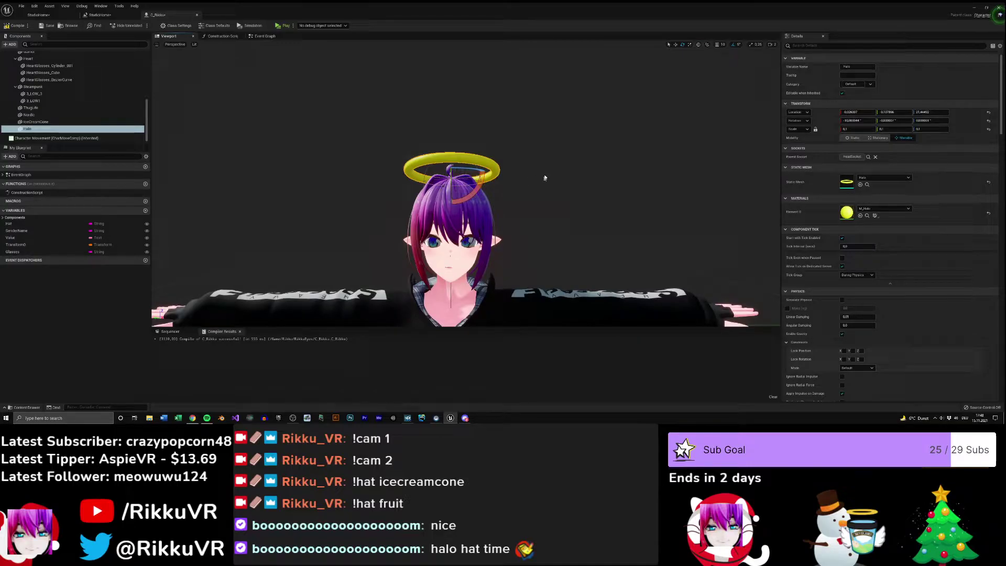
# - Rearrange the hat and glasses comment groups in C_Rikku's Event Graph to free space below the Set Hat group
pyautogui.click(264, 36)
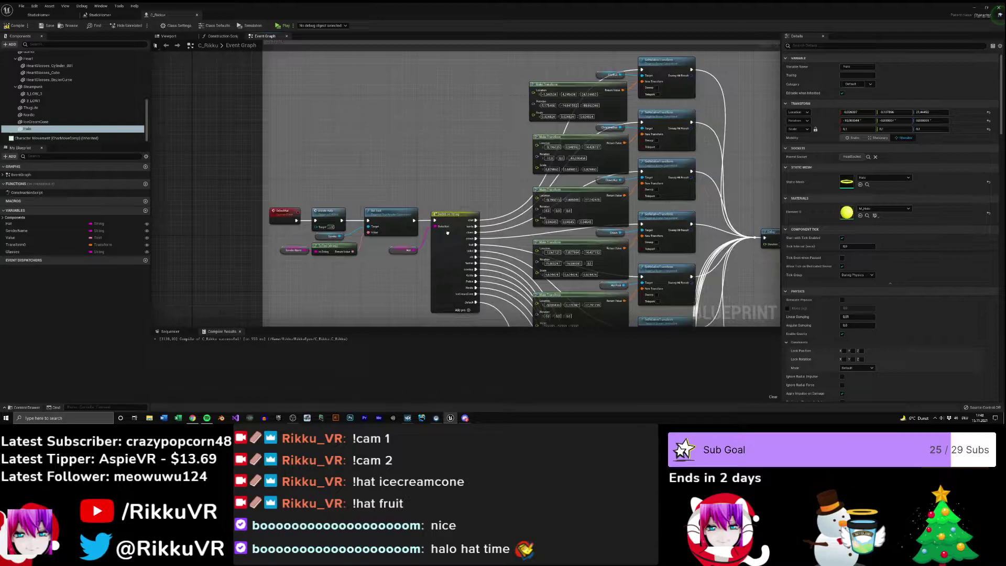
pyautogui.scroll(-6, 448, 233)
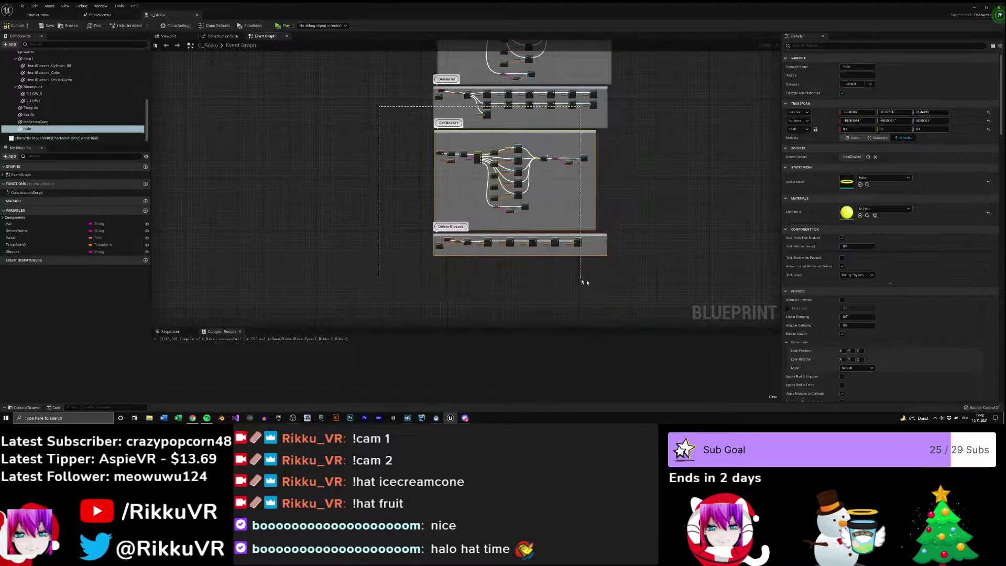
pyautogui.click(437, 93)
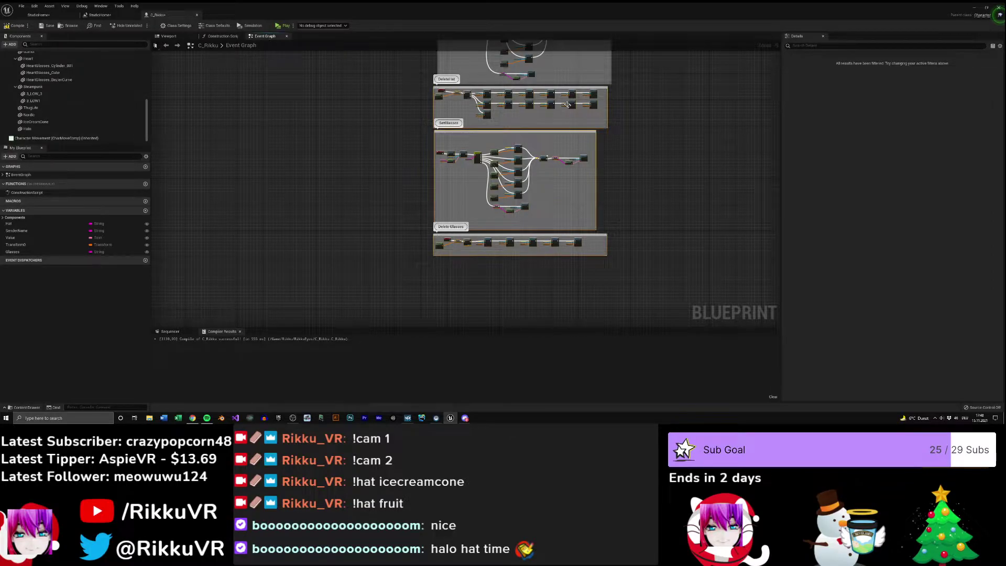
pyautogui.moveTo(567, 105); pyautogui.dragTo(479, 216, button='right')
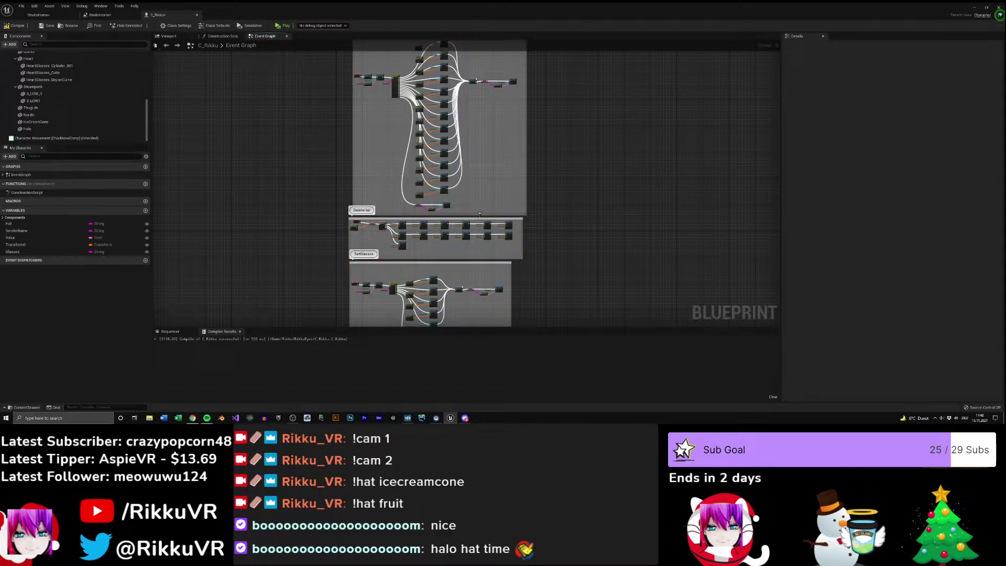
pyautogui.moveTo(480, 216); pyautogui.dragTo(579, 270)
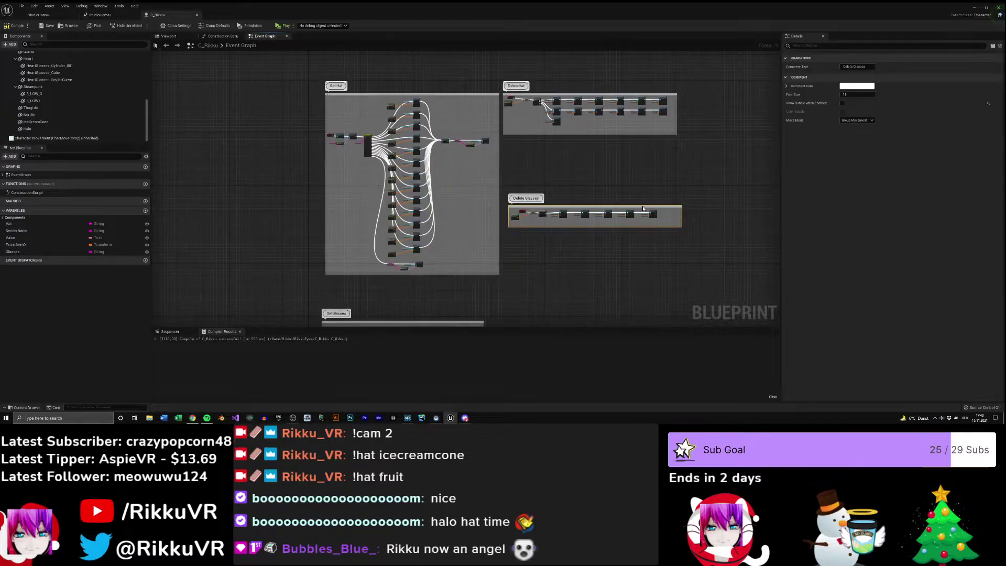
pyautogui.moveTo(641, 208); pyautogui.dragTo(638, 143)
# - Move the default branch's sender name and text nodes down, and duplicate the ice cream cone transform nodes into the gap
pyautogui.moveTo(590, 227); pyautogui.dragTo(626, 209, button='right')
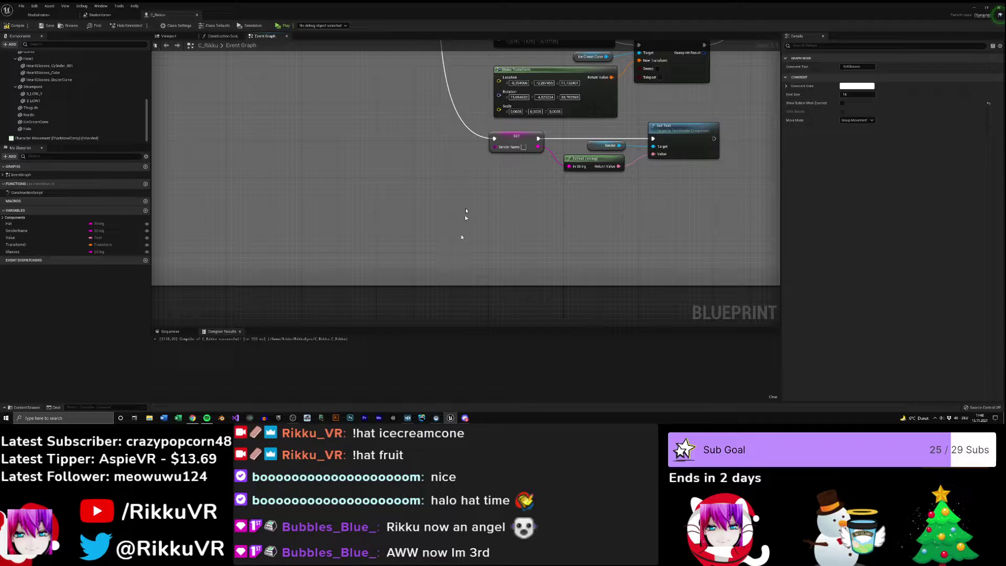
pyautogui.moveTo(464, 214); pyautogui.dragTo(454, 221, button='right')
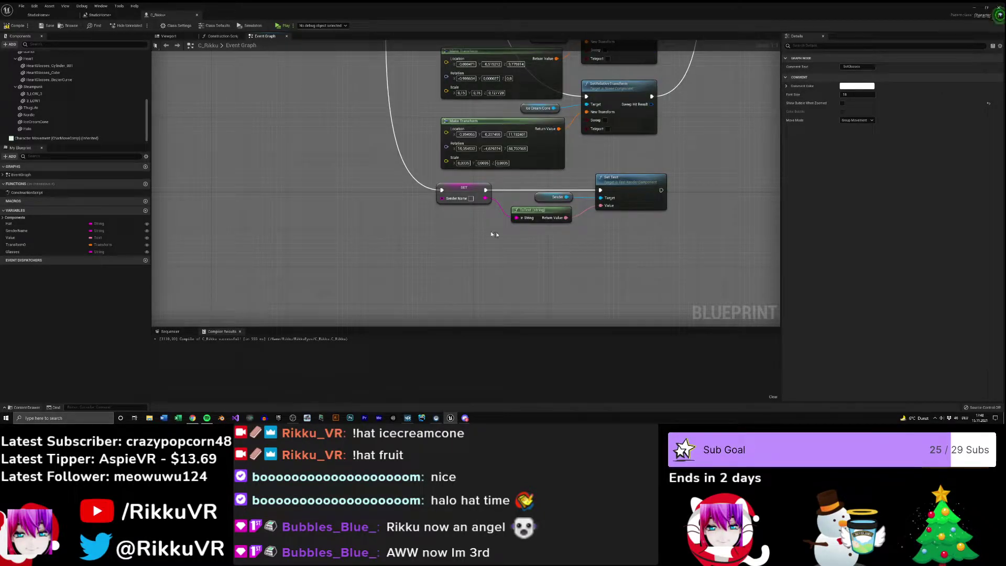
pyautogui.moveTo(502, 246); pyautogui.dragTo(455, 245, button='right')
pyautogui.moveTo(502, 317); pyautogui.dragTo(505, 266, button='right')
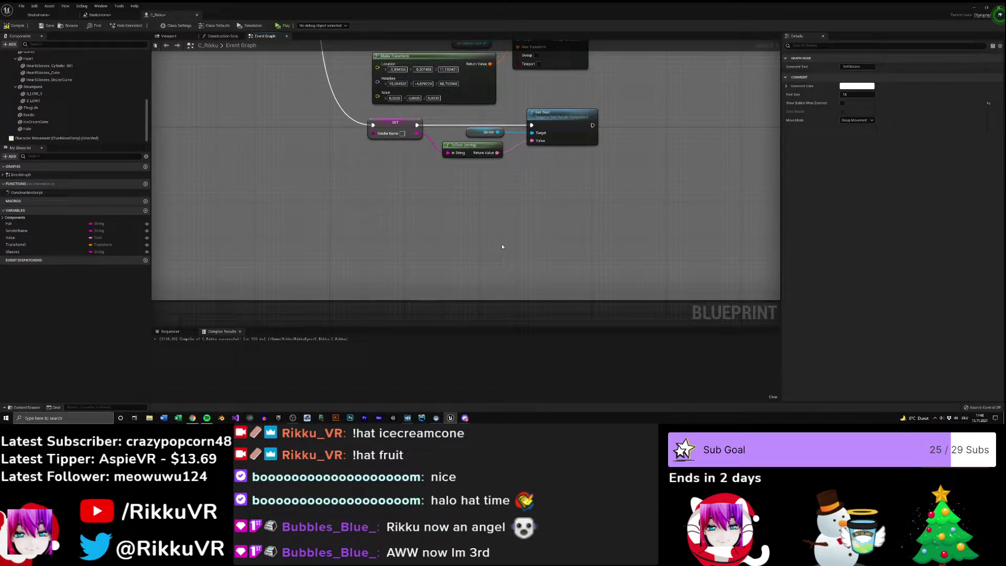
pyautogui.moveTo(501, 243); pyautogui.dragTo(529, 313, button='right')
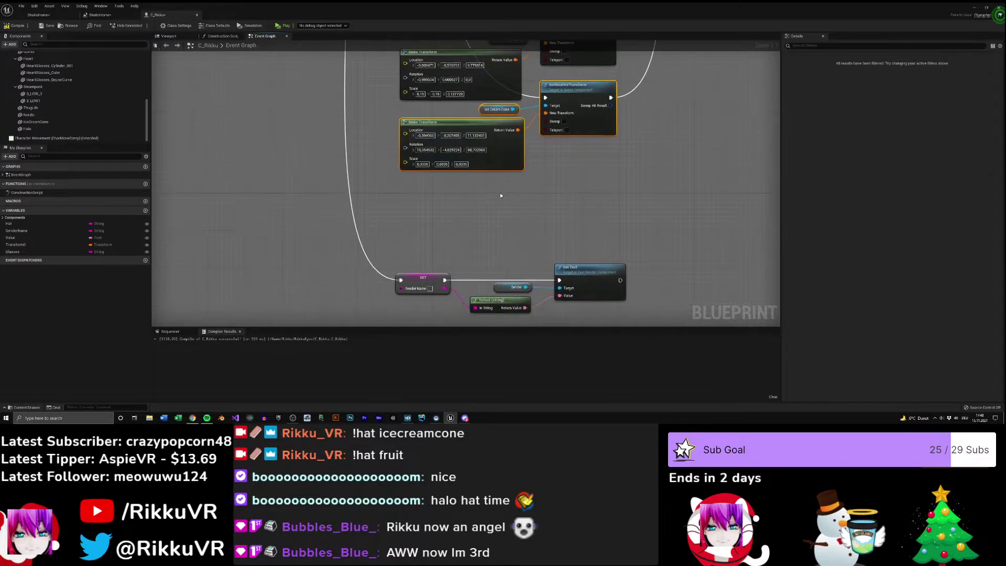
pyautogui.hotkey('ctrl', 'v')
pyautogui.moveTo(471, 199); pyautogui.dragTo(466, 194)
# - Add a case named Halo to the Switch on String node that selects the hat
pyautogui.click(352, 178)
pyautogui.moveTo(353, 178); pyautogui.dragTo(475, 186, button='right')
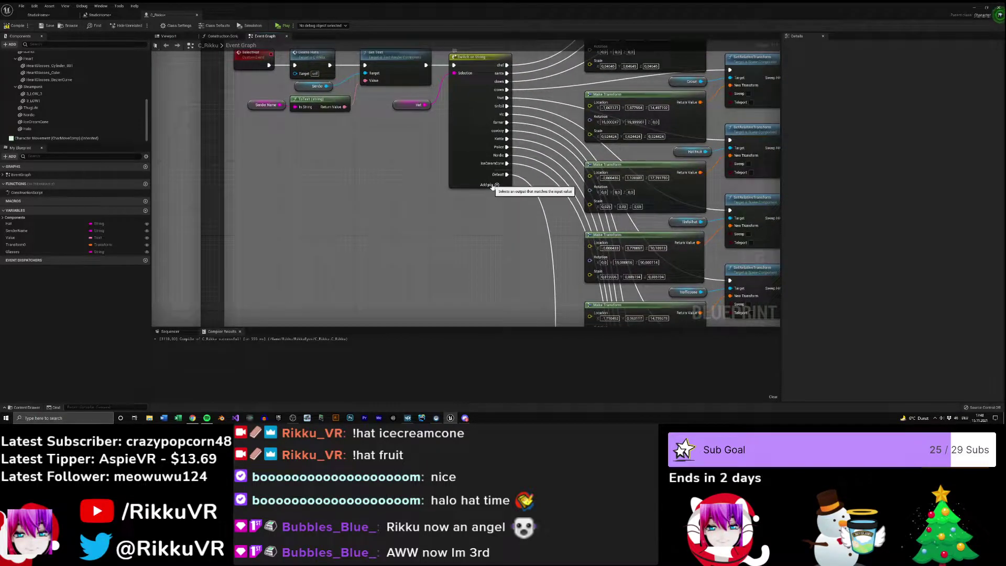
pyautogui.click(490, 185)
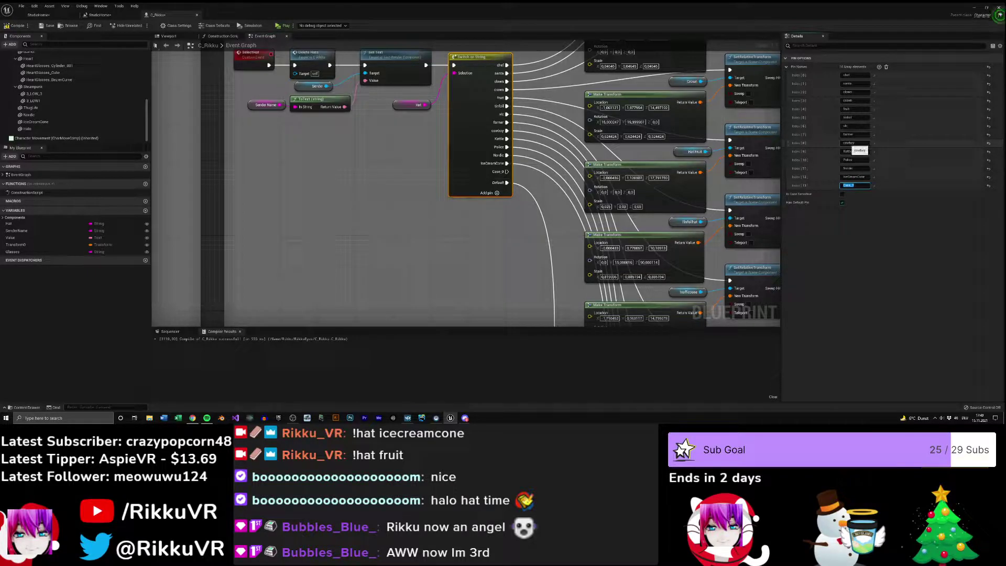
pyautogui.click(494, 238)
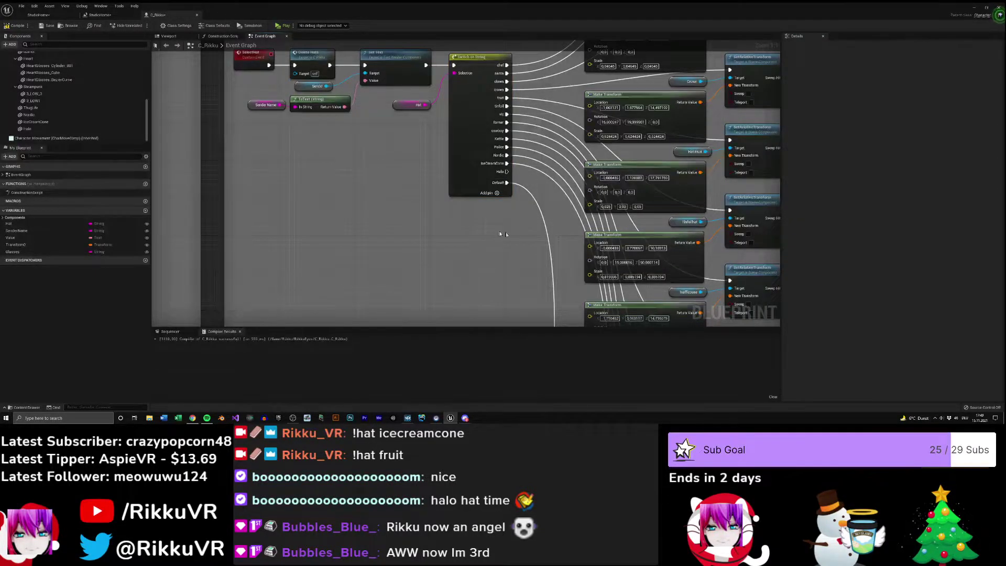
pyautogui.moveTo(494, 238); pyautogui.dragTo(390, 131, button='right')
pyautogui.moveTo(524, 309); pyautogui.dragTo(509, 150, button='right')
pyautogui.moveTo(565, 314); pyautogui.dragTo(584, 175, button='right')
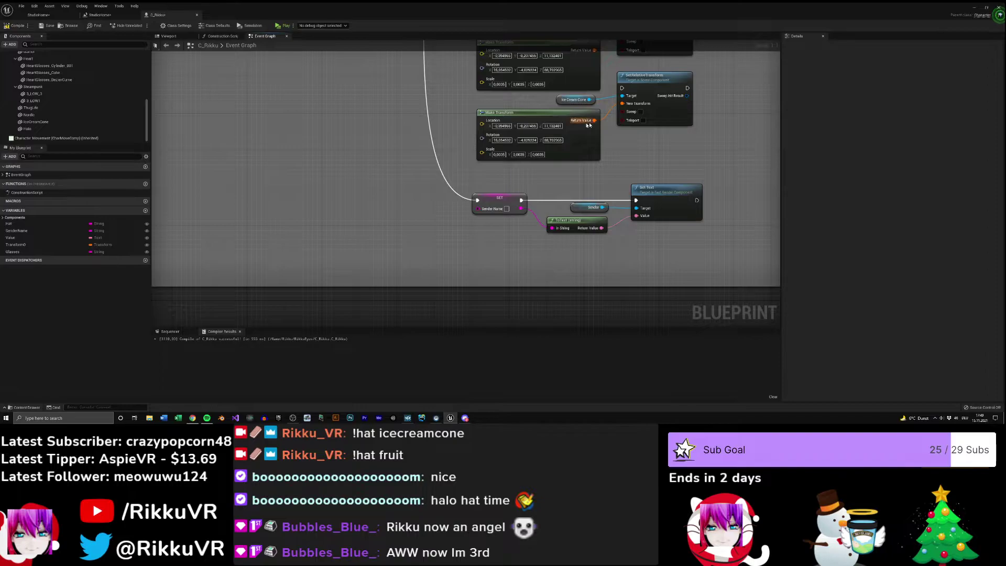
# - Wire the Halo case of the Switch on String node to the duplicated SetRelativeTransform node
pyautogui.moveTo(586, 125); pyautogui.dragTo(625, 197, button='right')
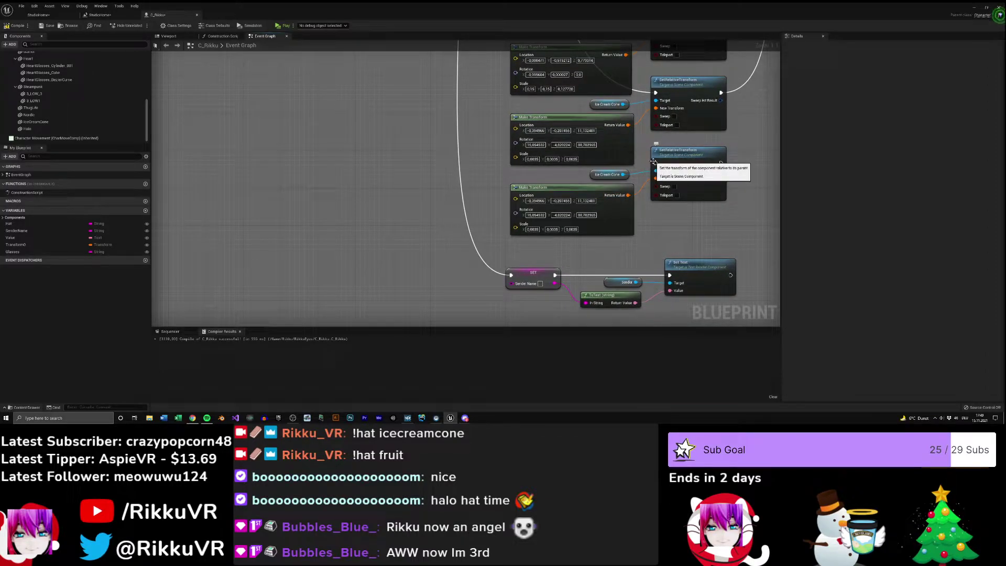
pyautogui.moveTo(655, 163); pyautogui.dragTo(433, 206)
pyautogui.moveTo(442, 278); pyautogui.dragTo(433, 142, button='right')
pyautogui.moveTo(435, 299)
pyautogui.mouseDown(button='right')
pyautogui.moveTo(412, 121)
pyautogui.moveTo(423, 105)
pyautogui.moveTo(425, 156)
pyautogui.mouseUp(button='right')
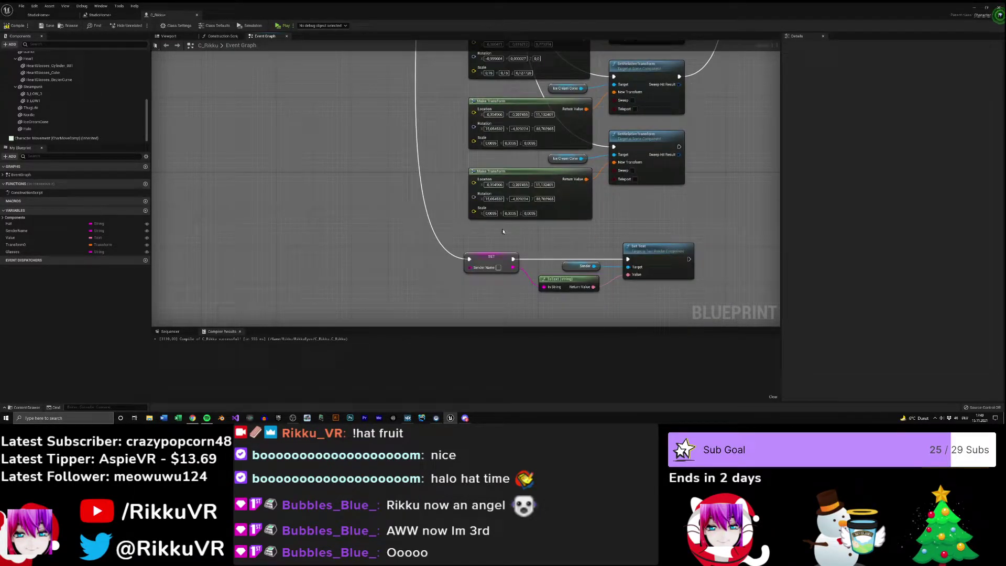
# - Replace the duplicated SetRelativeTransform node's Ice Cream Cone target with the Halo component
pyautogui.moveTo(549, 203); pyautogui.dragTo(558, 265, button='right')
pyautogui.scroll(1, 582, 224)
pyautogui.click(581, 224)
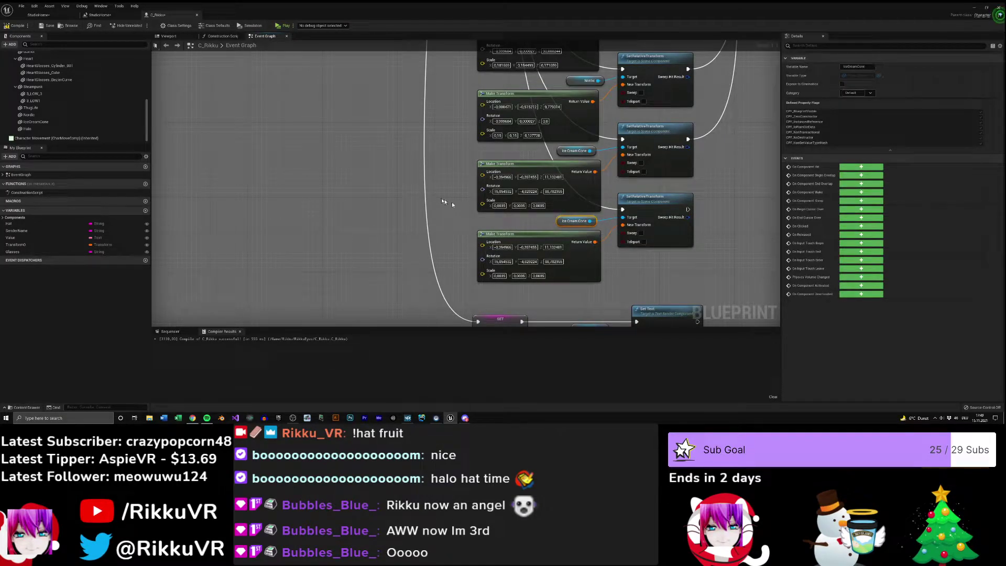
pyautogui.press('Delete')
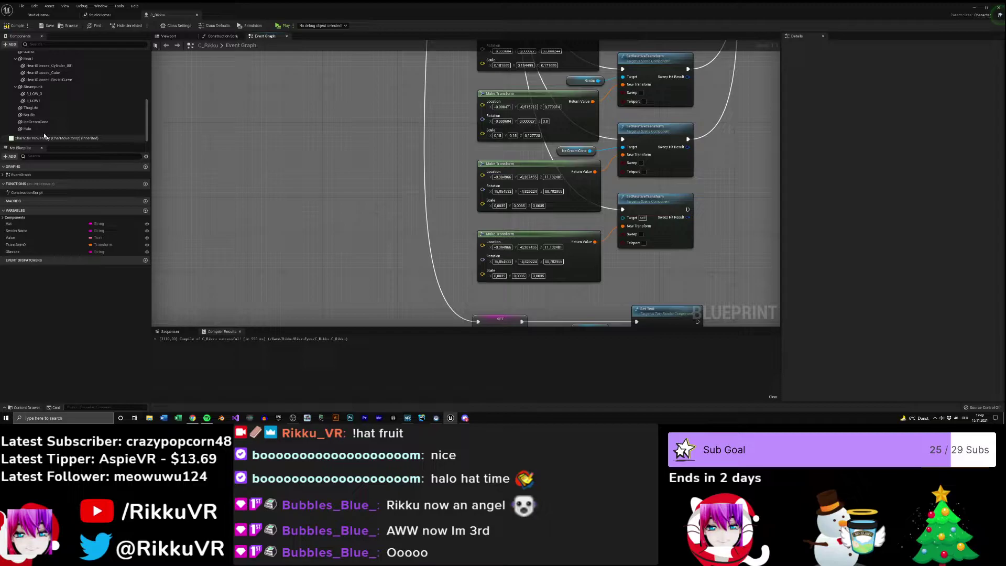
pyautogui.moveTo(27, 128); pyautogui.dragTo(622, 218)
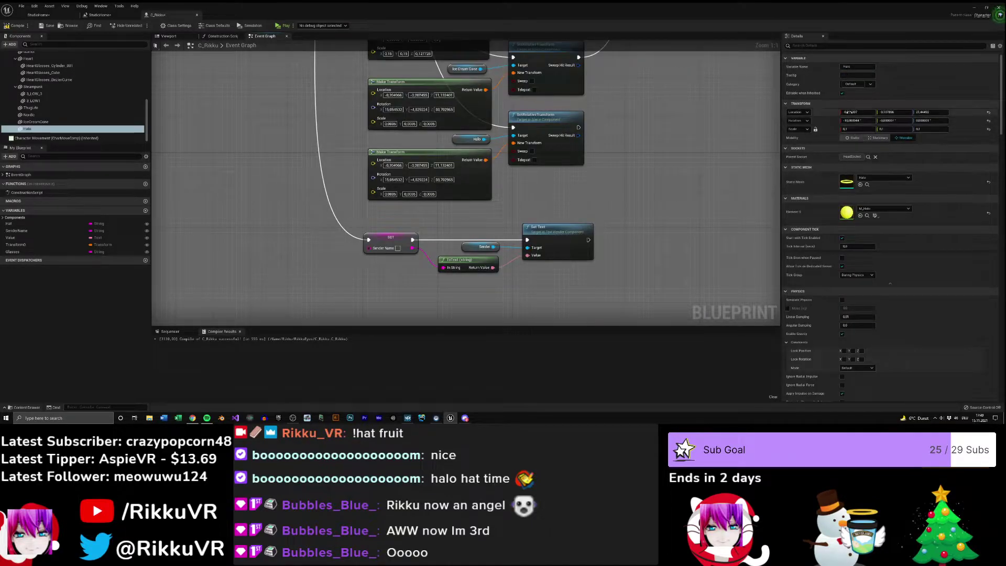
# - Copy the Halo component's X, Y and Z location into its Make Transform node, with Z at 21,44402
pyautogui.click(392, 165)
pyautogui.write('0.026007')
pyautogui.press('Return')
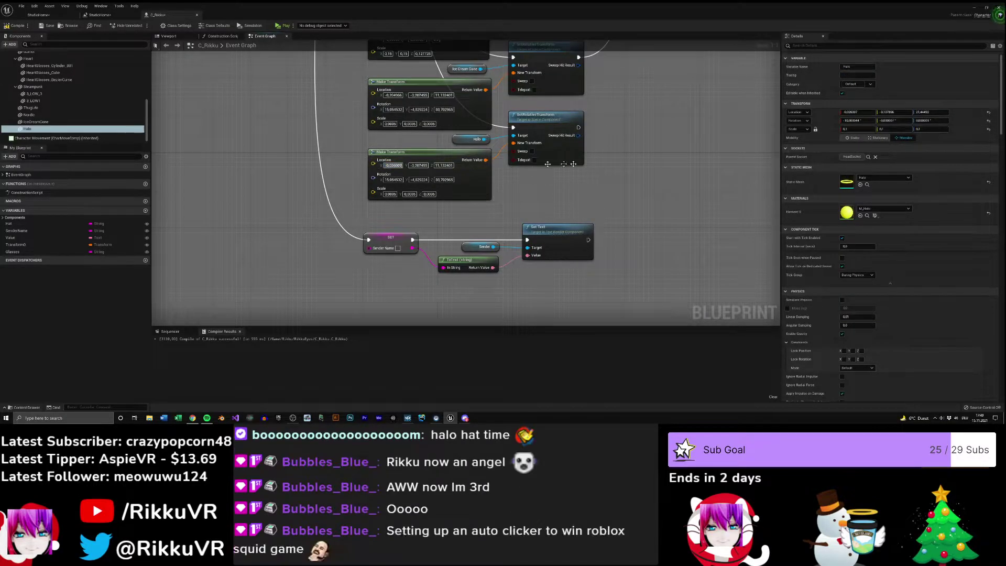
pyautogui.click(887, 112)
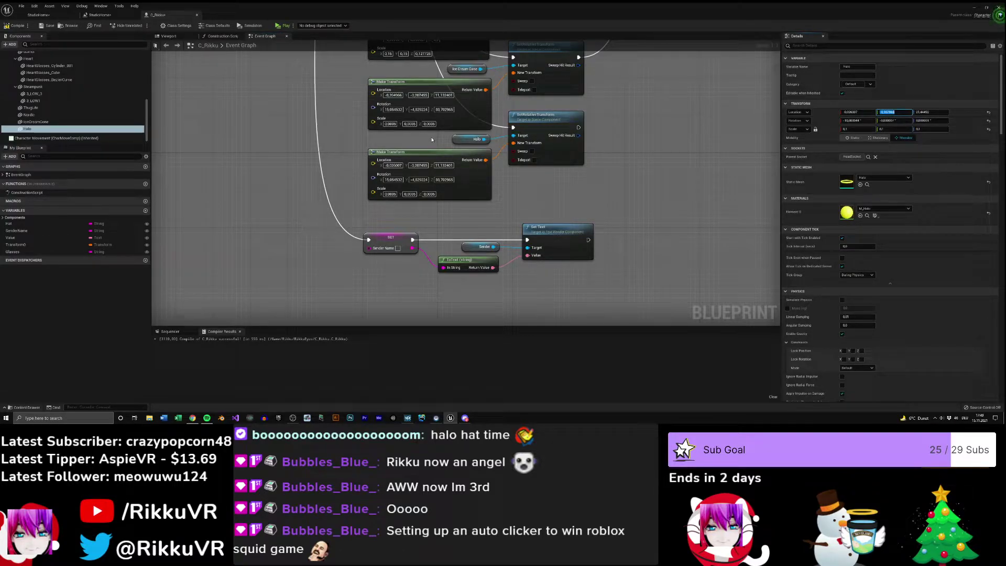
pyautogui.write('0,107866')
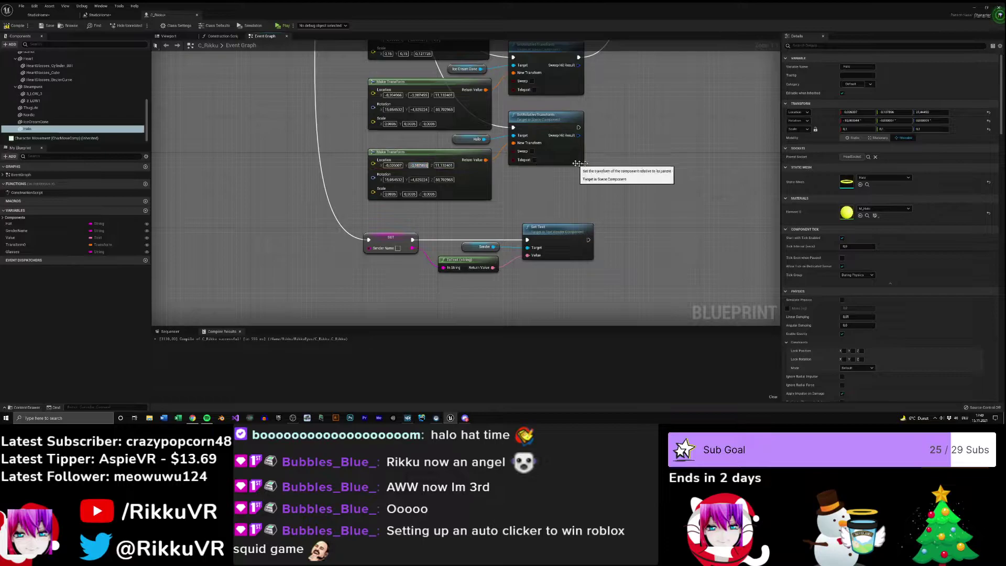
pyautogui.click(930, 112)
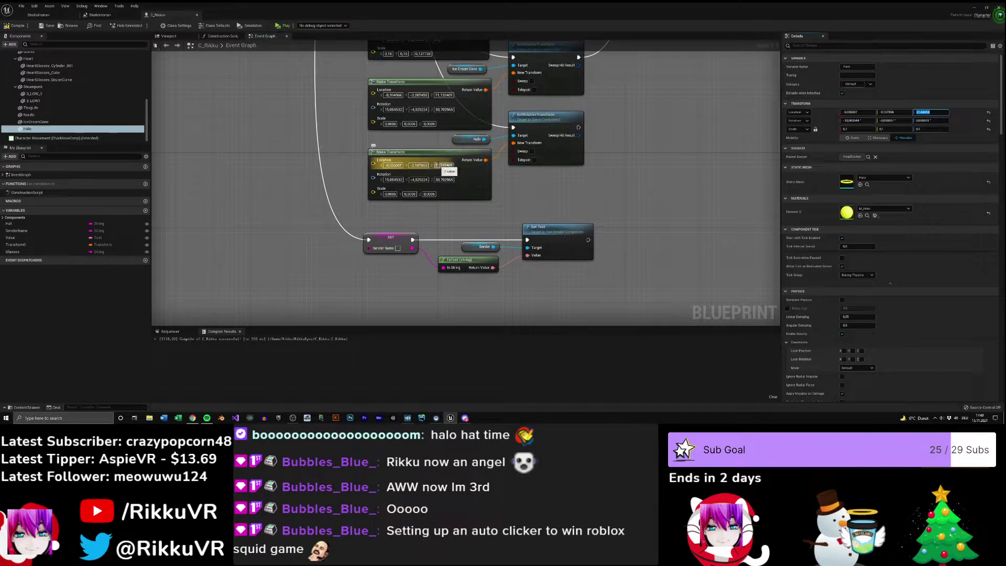
pyautogui.click(443, 165)
pyautogui.write('21,44402')
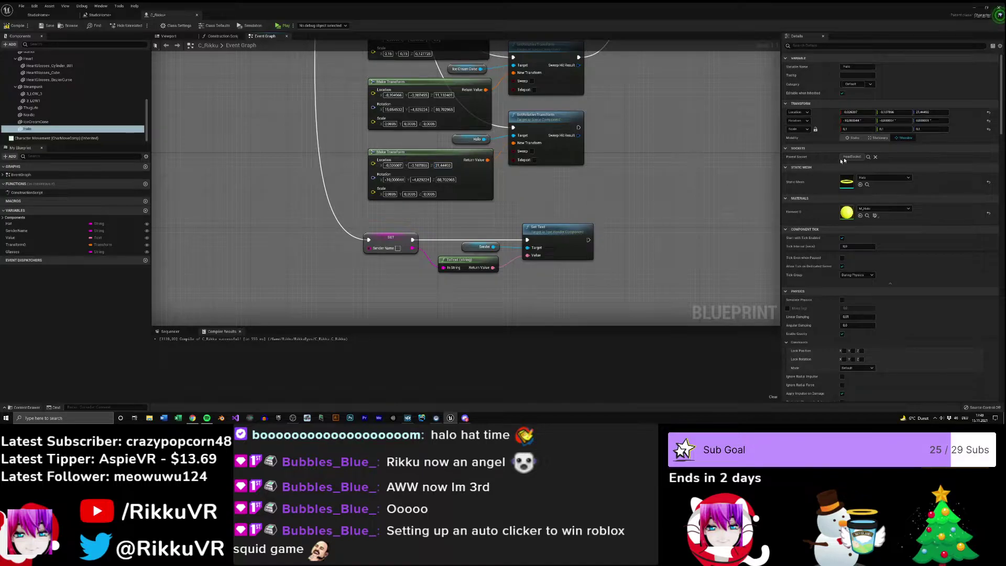
# - Copy the Halo component's rotation into its Make Transform node and set the scale to 0,1 on all axes
pyautogui.click(419, 180)
pyautogui.write('-0,000007')
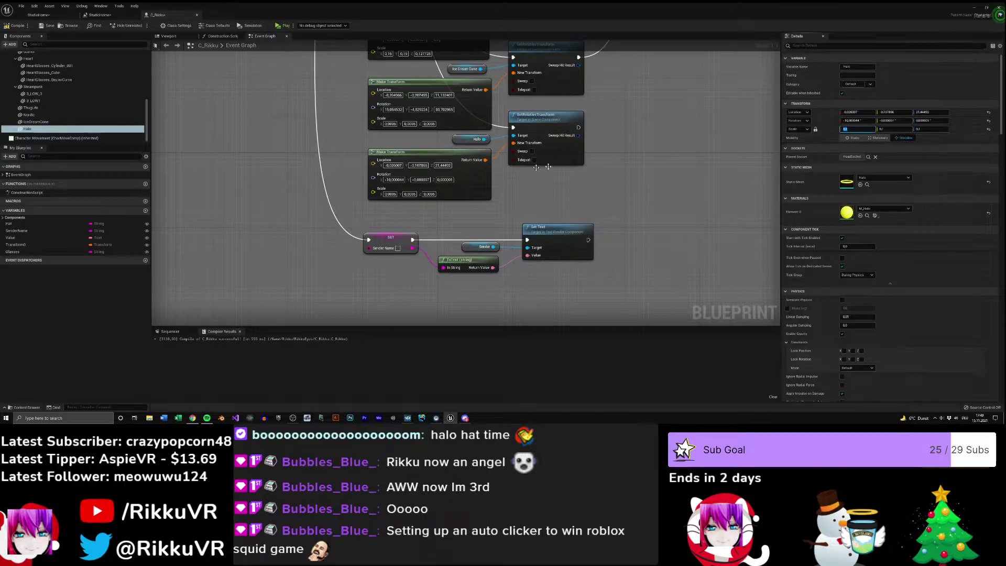
pyautogui.write('0,1')
pyautogui.press('Return')
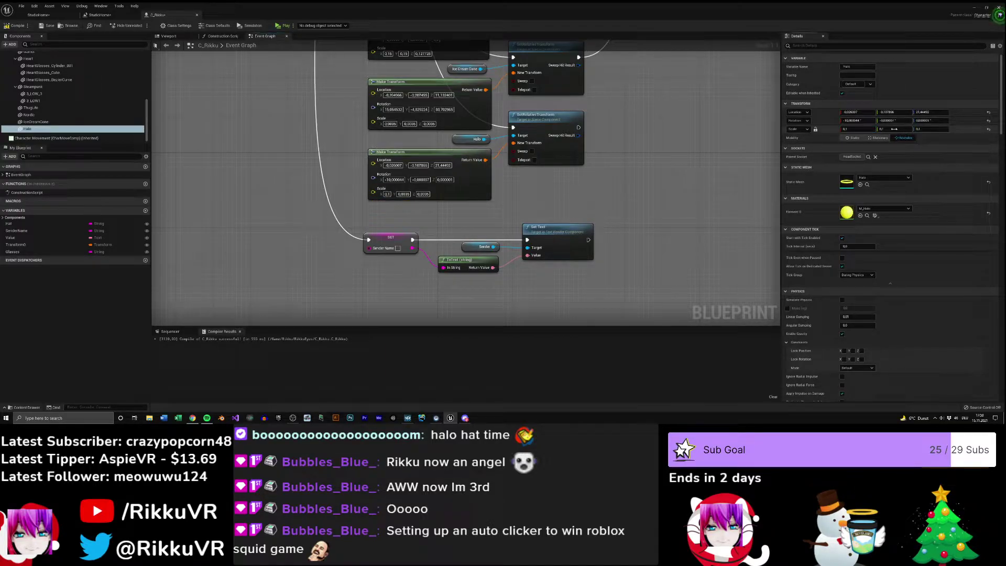
pyautogui.click(406, 194)
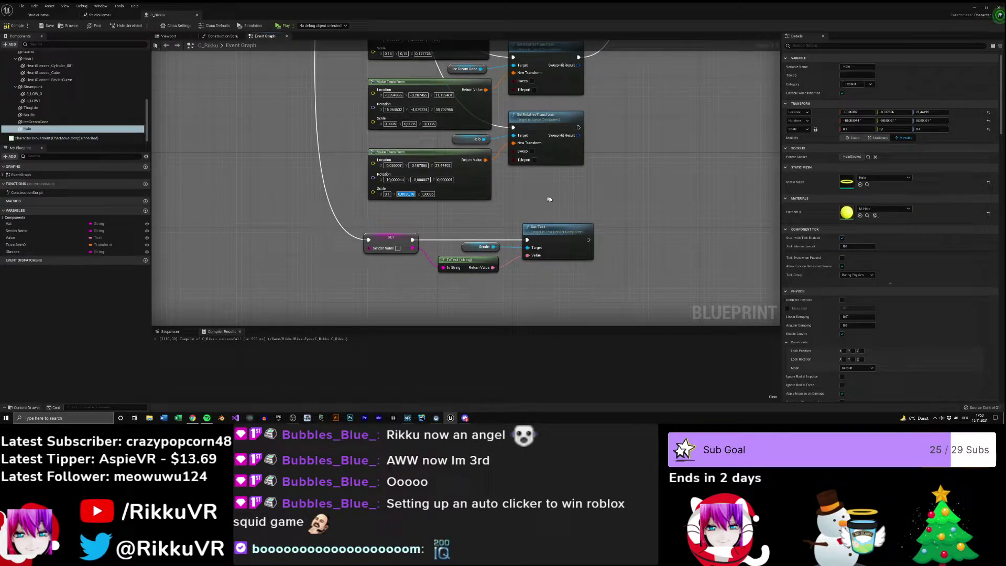
pyautogui.press('Return')
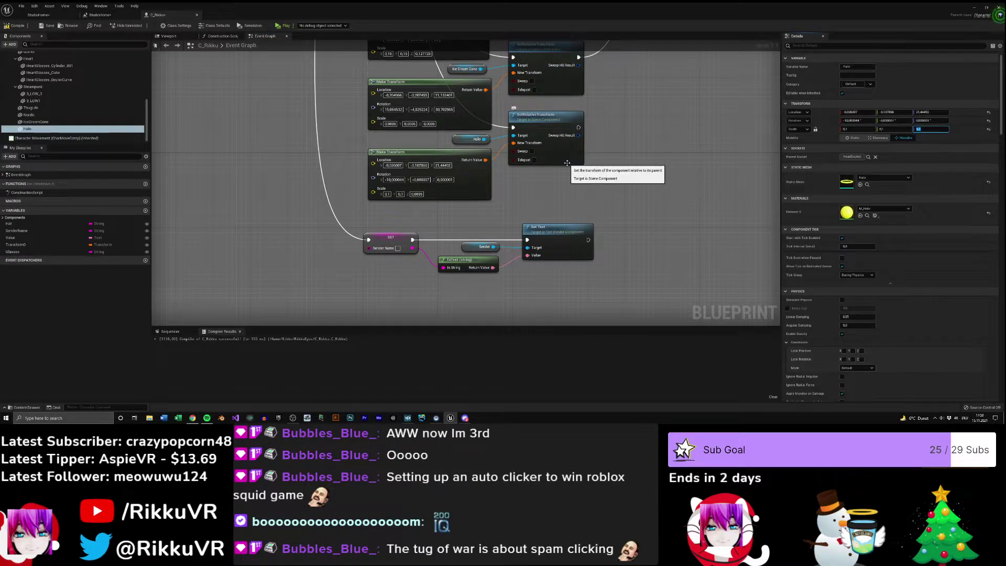
pyautogui.click(417, 194)
# - Connect the Halo SetRelativeTransform node's execution output to the shared node that the other hat branches lead to
pyautogui.moveTo(640, 182); pyautogui.dragTo(501, 218, button='right')
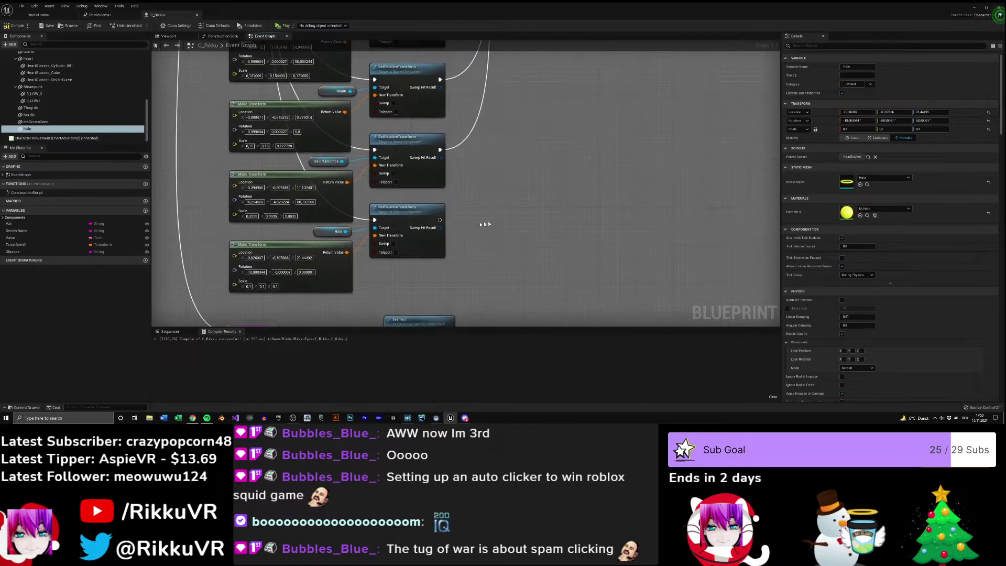
pyautogui.moveTo(464, 224); pyautogui.dragTo(524, 162)
pyautogui.moveTo(524, 162); pyautogui.dragTo(648, 168, button='right')
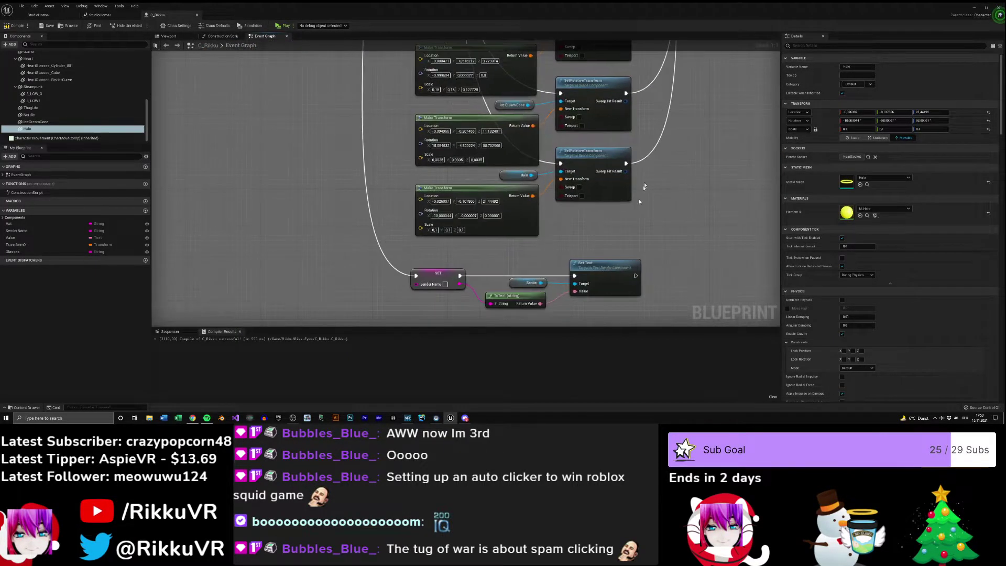
# - In the delete hat group, duplicate the ice cream cone's SetRelativeTransform nodes and chain the copy after the original
pyautogui.moveTo(618, 241); pyautogui.dragTo(553, 49, button='right')
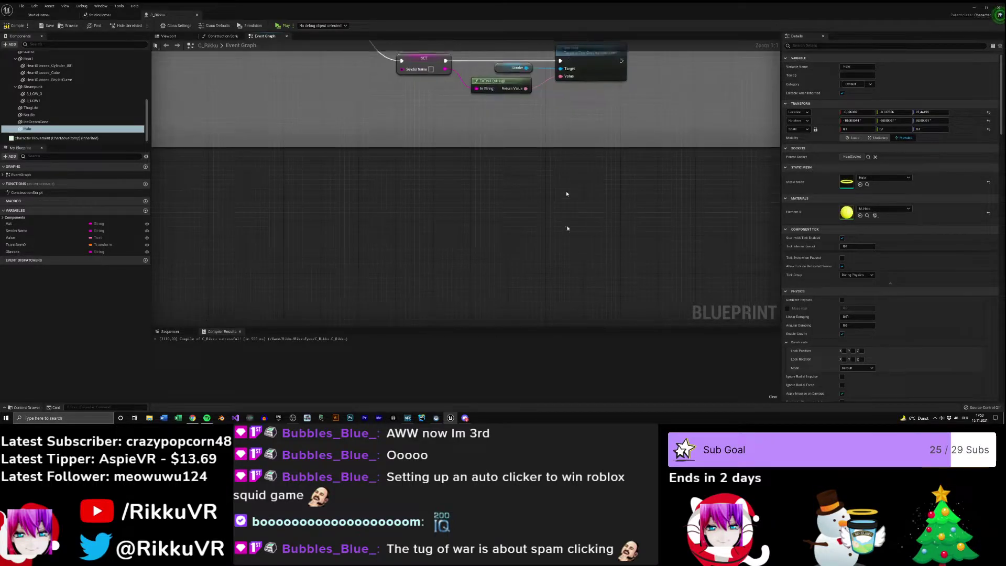
pyautogui.scroll(-4, 562, 160)
pyautogui.moveTo(566, 293); pyautogui.dragTo(363, 322, button='right')
pyautogui.moveTo(628, 95); pyautogui.dragTo(463, 322, button='right')
pyautogui.moveTo(578, 137); pyautogui.dragTo(514, 276, button='right')
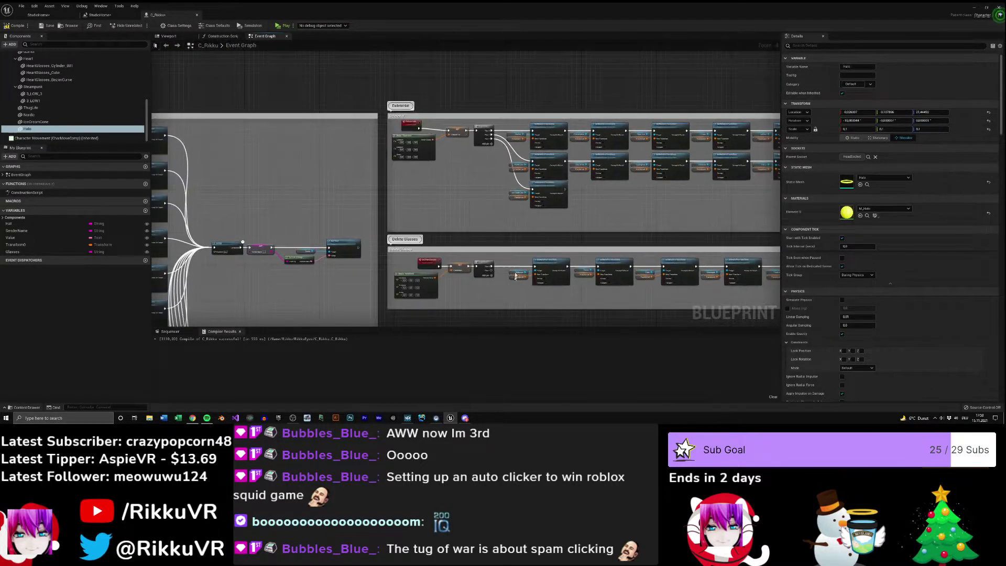
pyautogui.scroll(3, 490, 202)
pyautogui.click(566, 197)
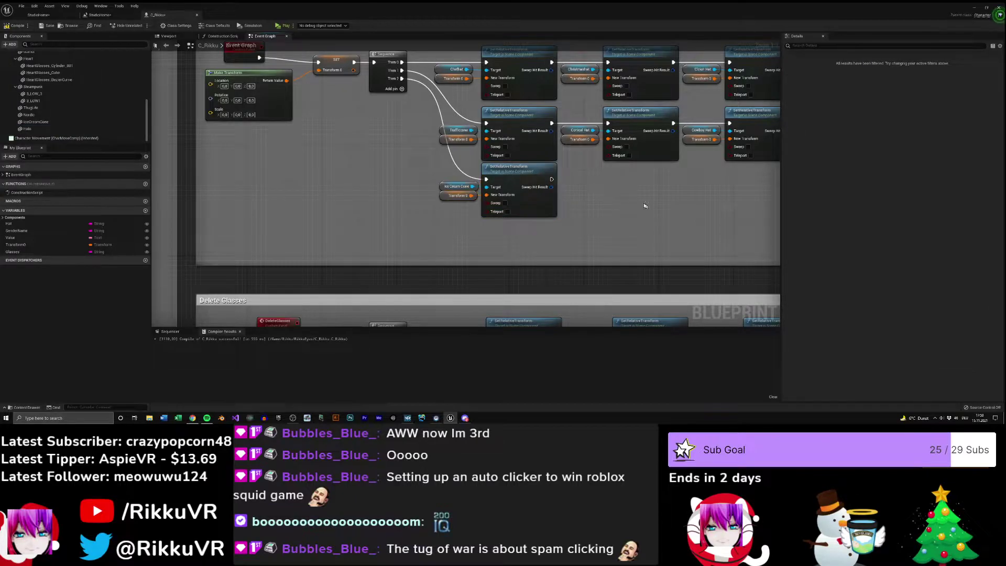
pyautogui.hotkey('ctrl', 'v')
pyautogui.moveTo(599, 183); pyautogui.dragTo(555, 160)
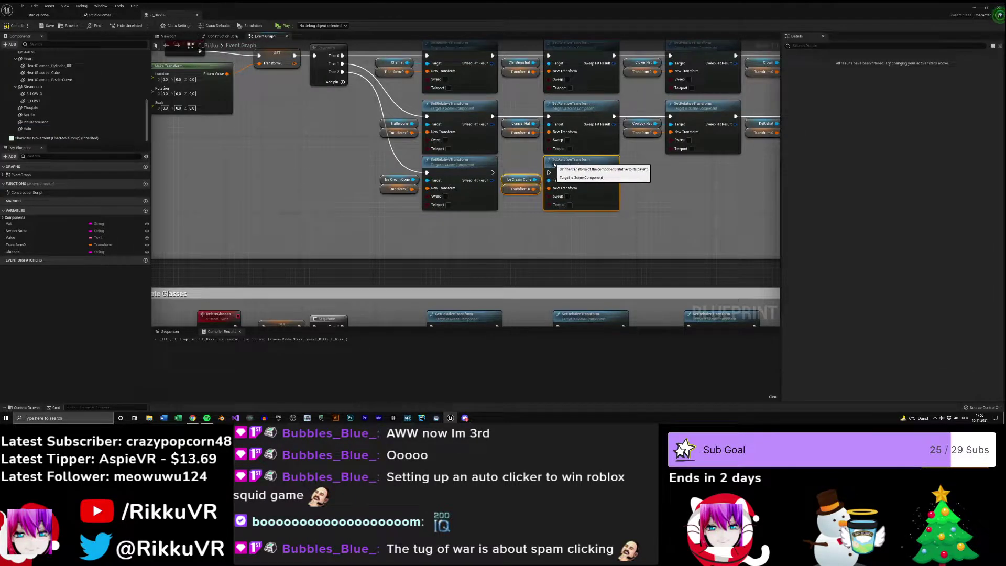
pyautogui.moveTo(493, 172); pyautogui.dragTo(549, 173)
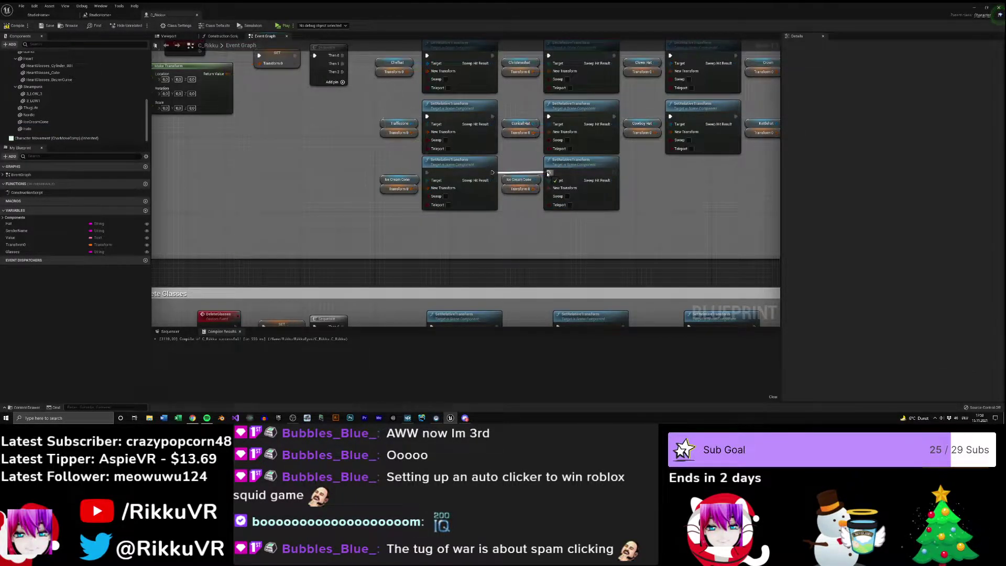
# - Replace the Ice Cream Cone target of the copied delete hat node with the Halo component
pyautogui.click(504, 183)
pyautogui.press('Delete')
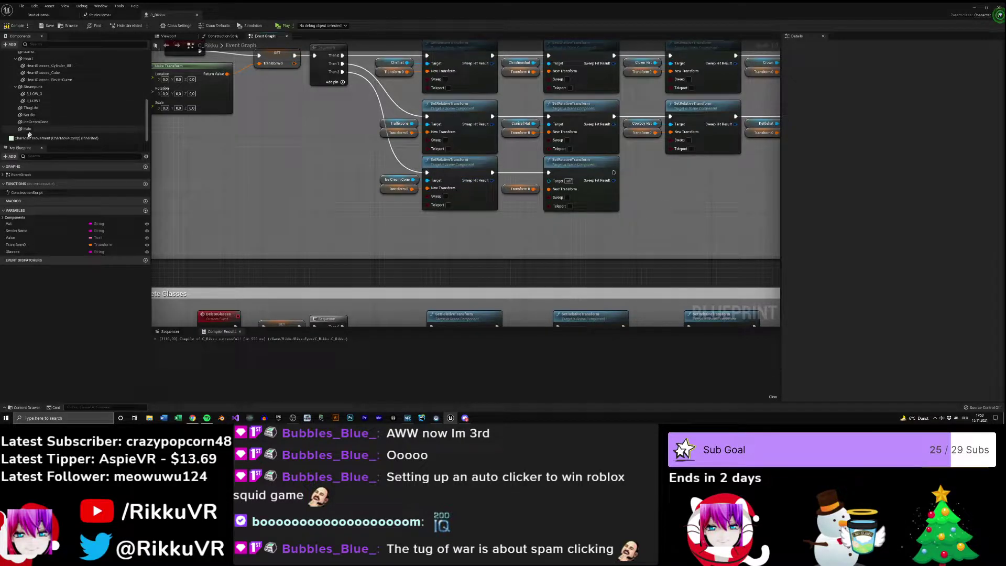
pyautogui.moveTo(27, 128); pyautogui.dragTo(549, 181)
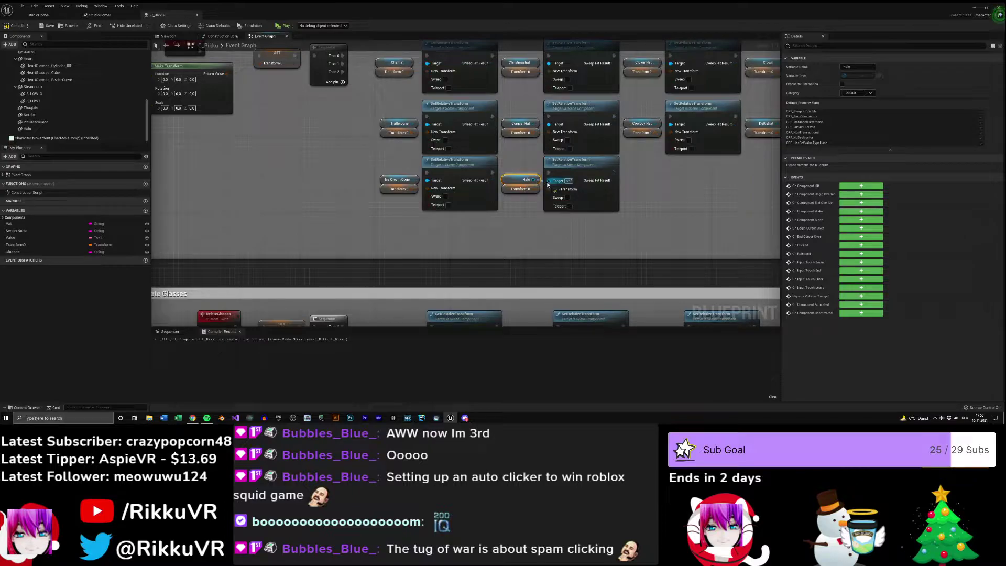
# - Compile the C_Rikku blueprint, and select the halo in the character's viewport to open its scale for editing
pyautogui.scroll(-5, 692, 195)
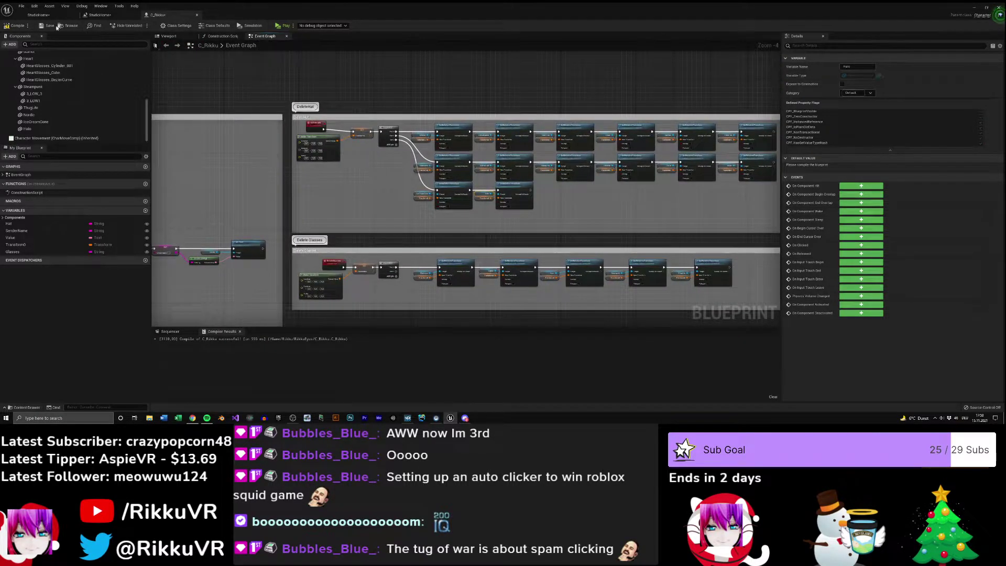
pyautogui.click(29, 27)
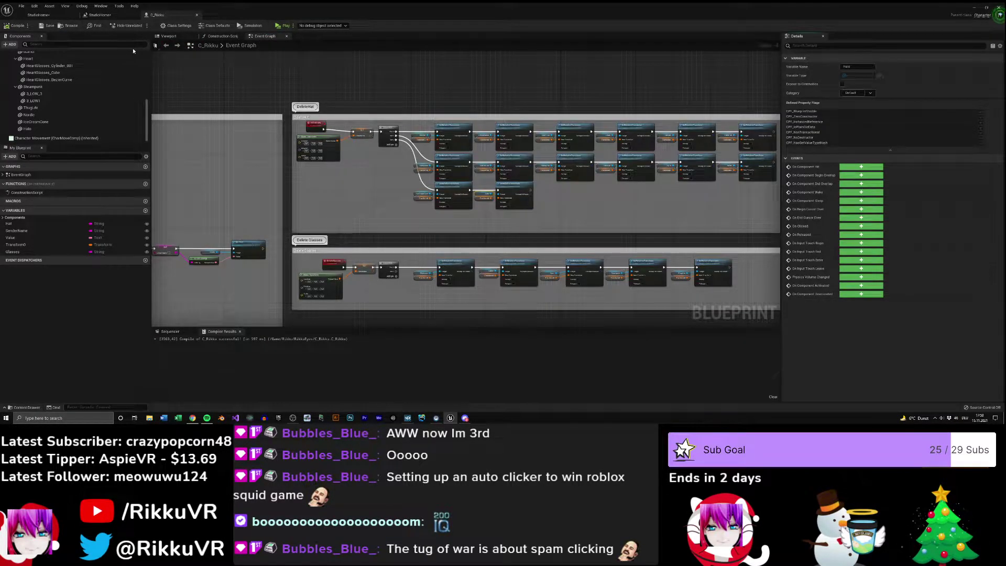
pyautogui.click(168, 35)
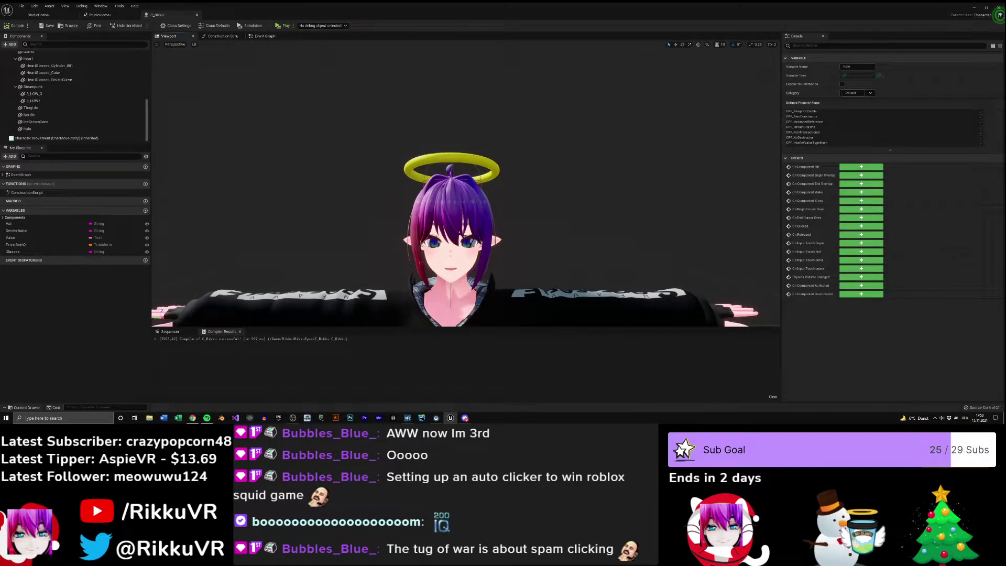
pyautogui.click(436, 155)
pyautogui.click(857, 128)
pyautogui.keyDown('alt'); pyautogui.moveTo(467, 220); pyautogui.dragTo(529, 207); pyautogui.keyUp('alt')
# - Return to the studio level, start playing it, and close the TwitchWorks Local Login browser page
pyautogui.click(38, 15)
pyautogui.moveTo(438, 107); pyautogui.dragTo(456, 103, button='right')
pyautogui.click(470, 25)
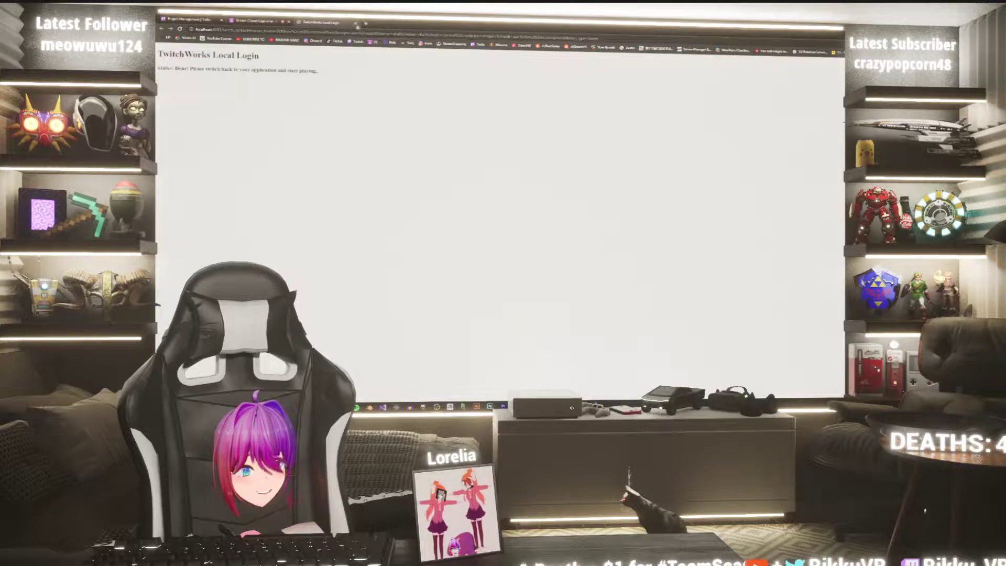
pyautogui.click(356, 23)
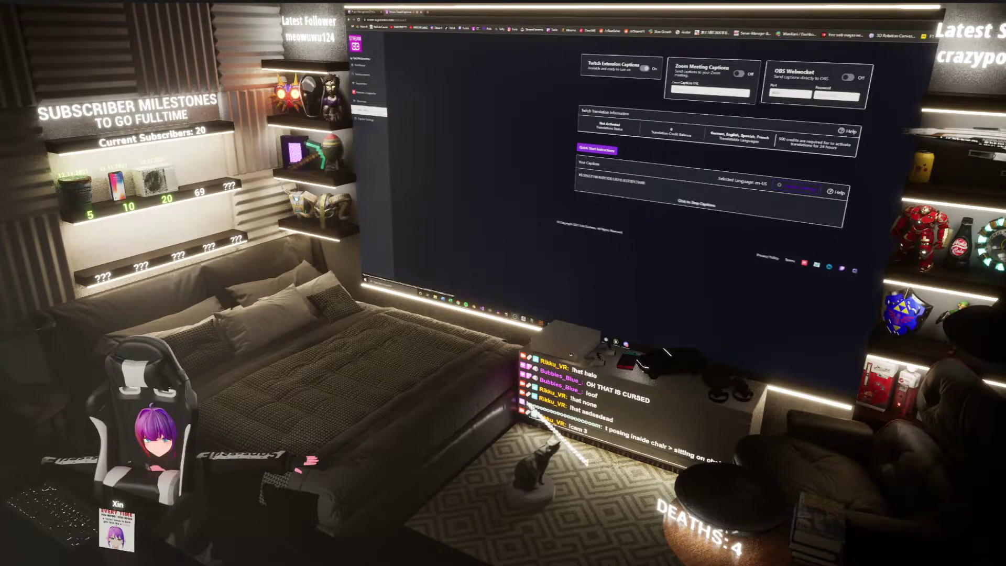
# - Move the Halo Ring card from ToDos to Done on the Trello Project Management board and return to Unreal Editor
pyautogui.click(366, 12)
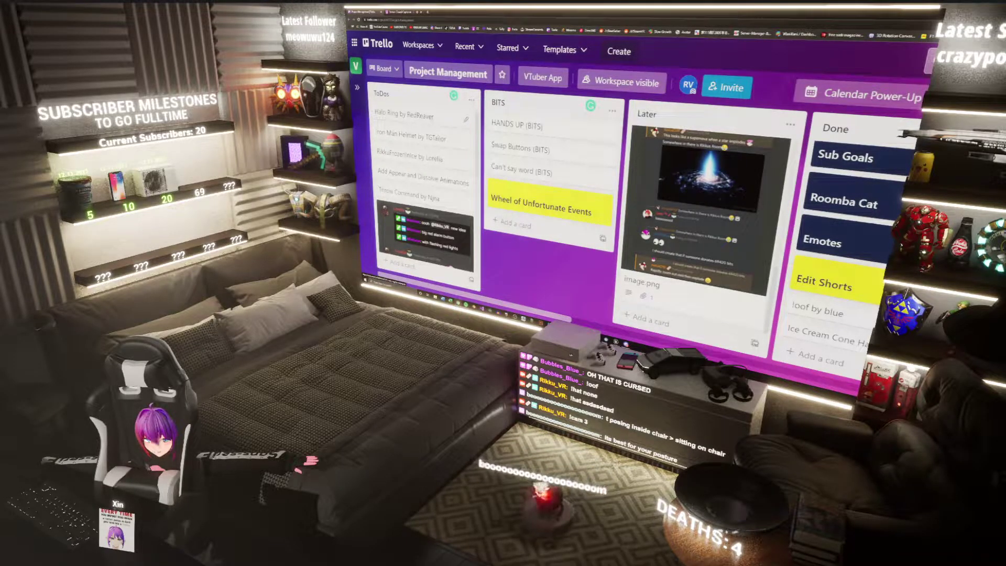
pyautogui.moveTo(419, 116); pyautogui.dragTo(825, 335)
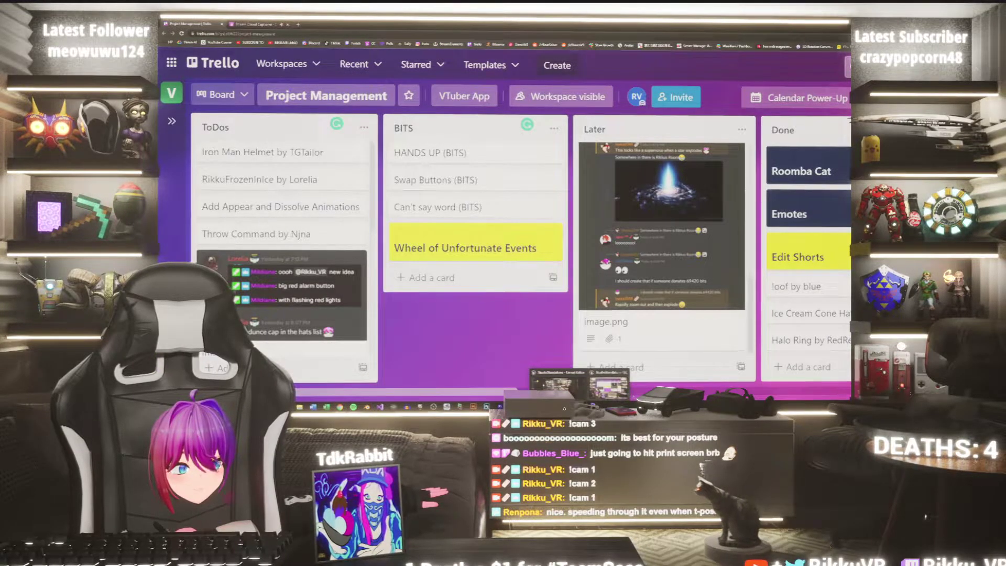
pyautogui.click(609, 387)
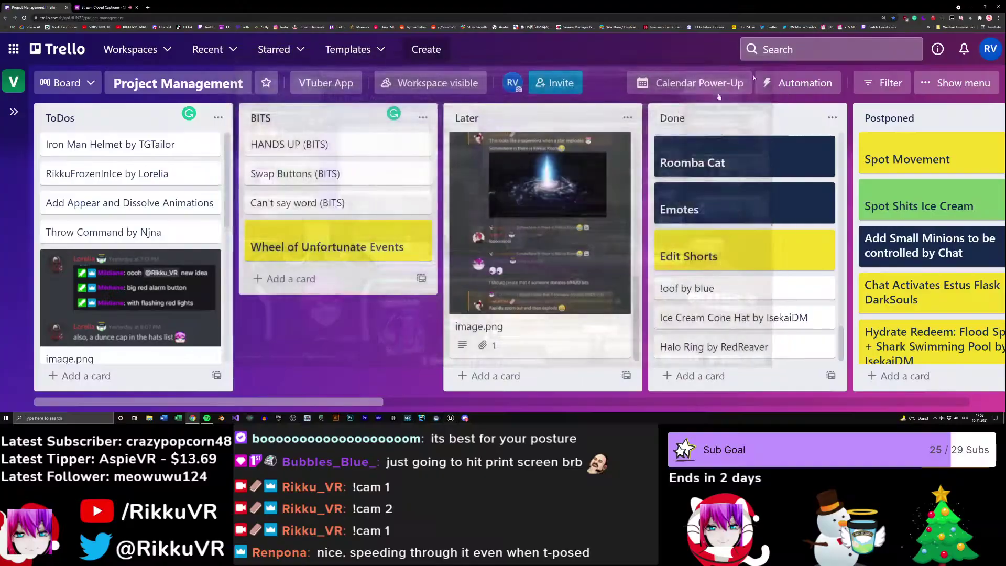
pyautogui.hotkey('alt', 'Tab')
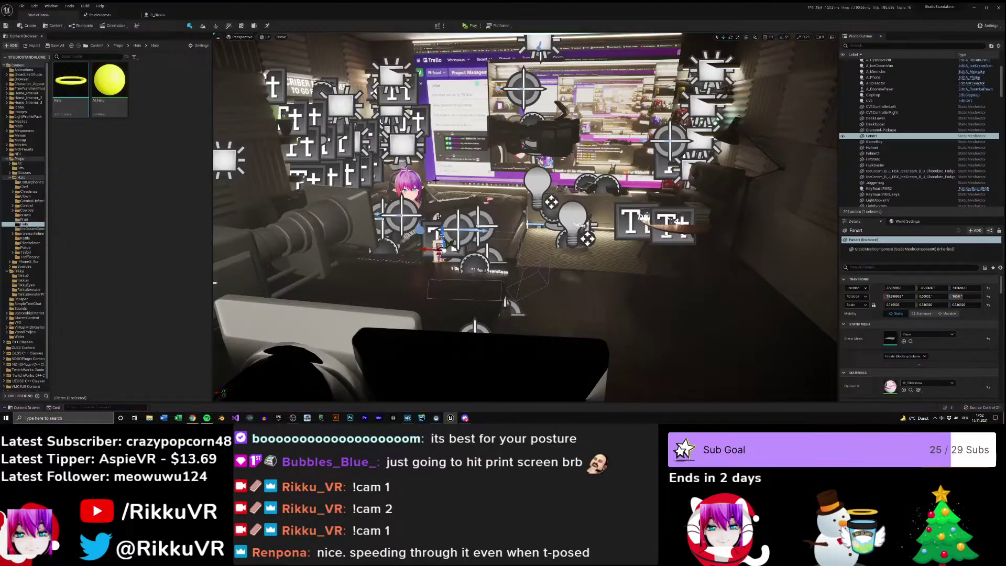
# - Open the material named new from the source folder of the helmet prop
pyautogui.press('w')
pyautogui.moveTo(341, 156)
pyautogui.mouseDown(button='right')
pyautogui.moveTo(314, 160)
pyautogui.moveTo(338, 156)
pyautogui.mouseUp(button='right')
pyautogui.press('s')
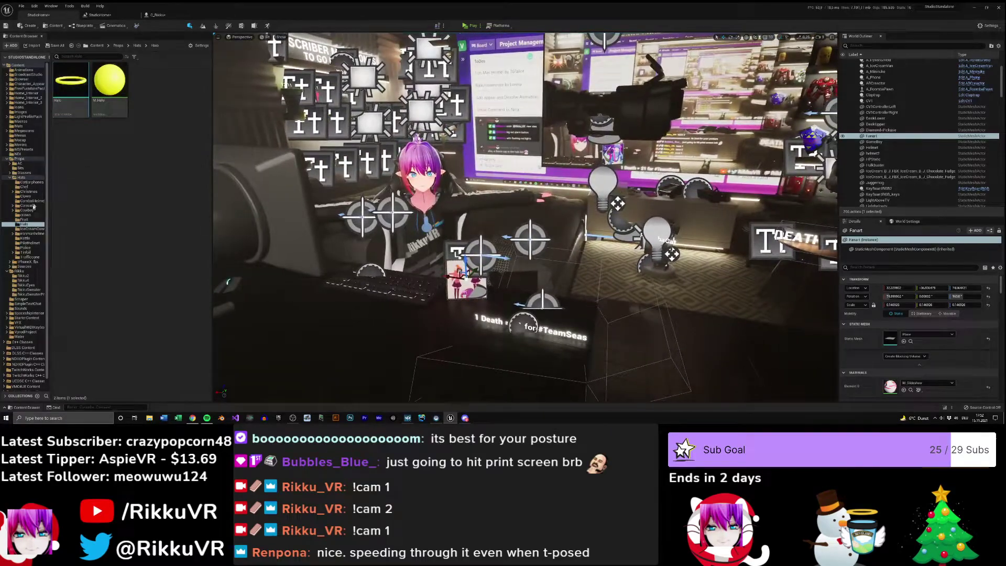
pyautogui.click(33, 233)
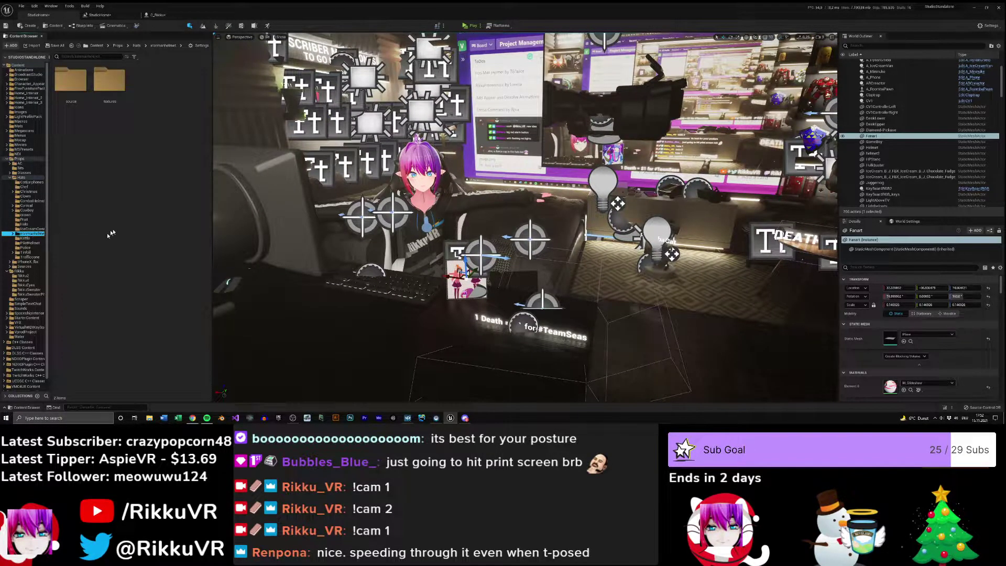
pyautogui.doubleClick(79, 84)
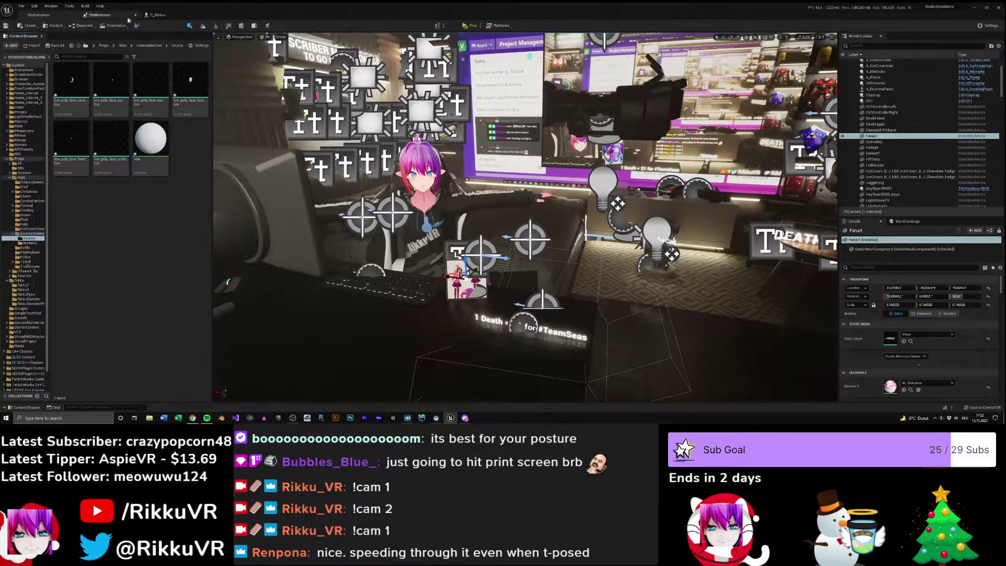
pyautogui.doubleClick(151, 140)
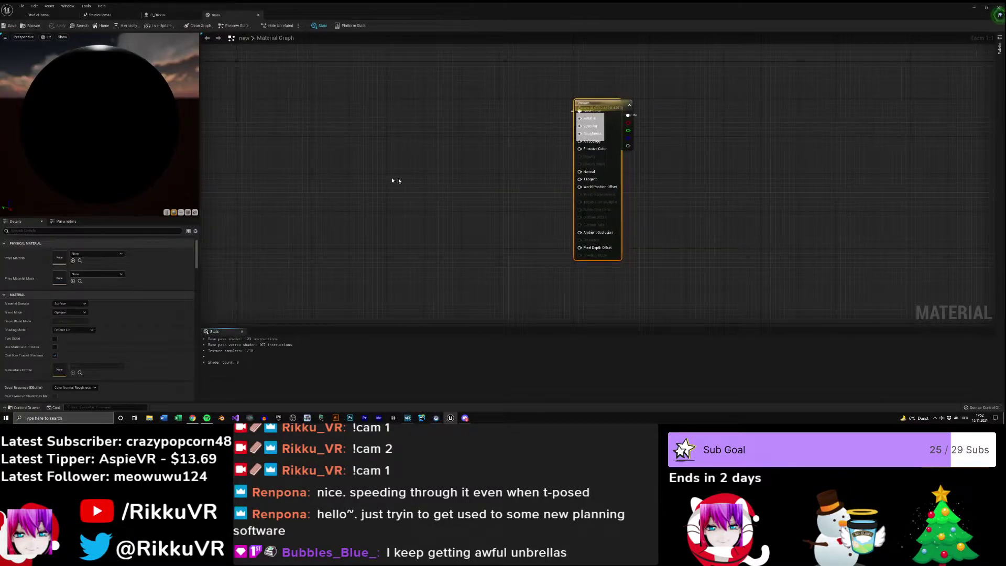
# - Move the material's result node clear of the Param colour node and delete the Param node
pyautogui.moveTo(362, 188); pyautogui.dragTo(309, 167, button='right')
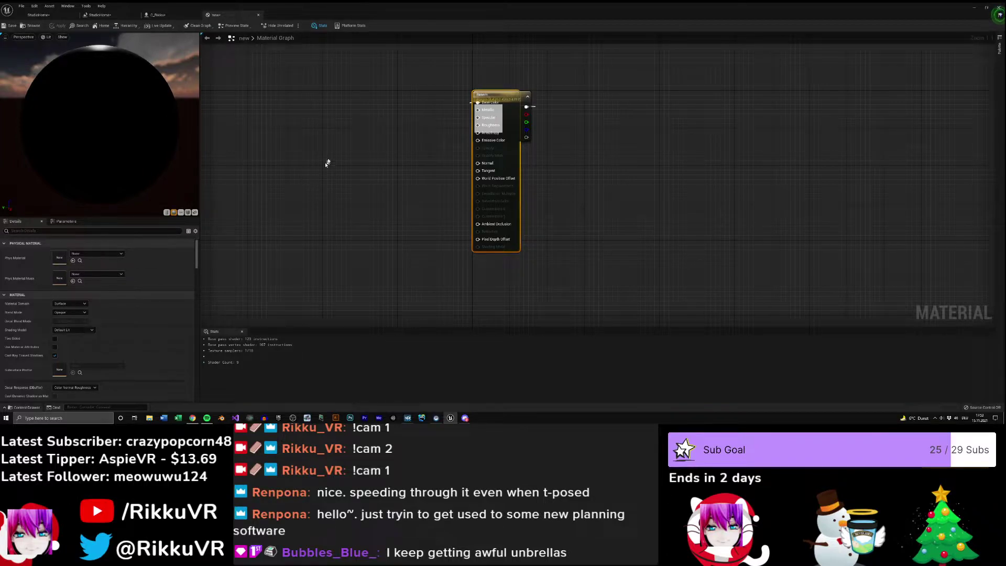
pyautogui.moveTo(324, 166); pyautogui.dragTo(306, 155, button='right')
pyautogui.moveTo(473, 98); pyautogui.dragTo(582, 98)
pyautogui.moveTo(479, 158); pyautogui.dragTo(419, 208, button='right')
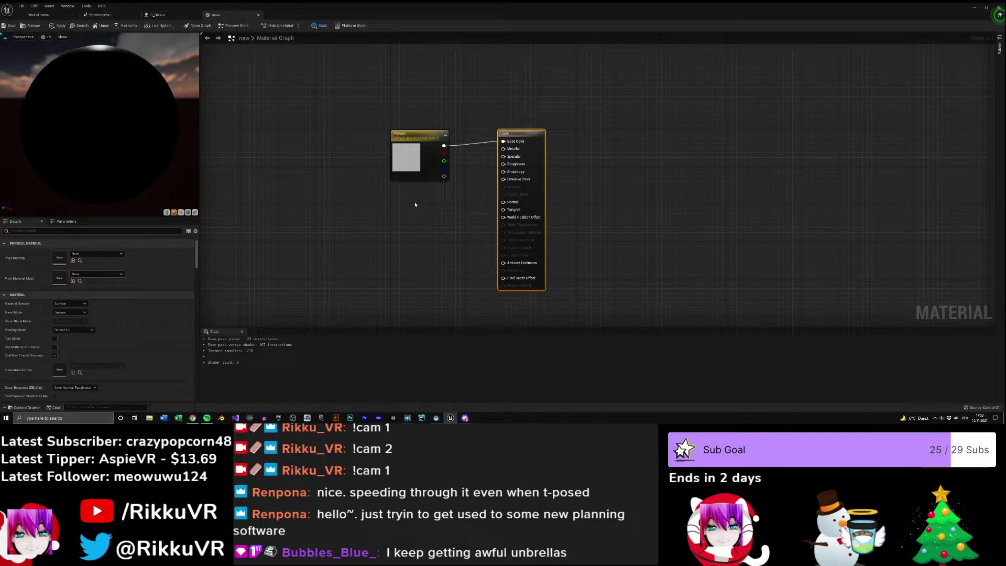
pyautogui.click(413, 137)
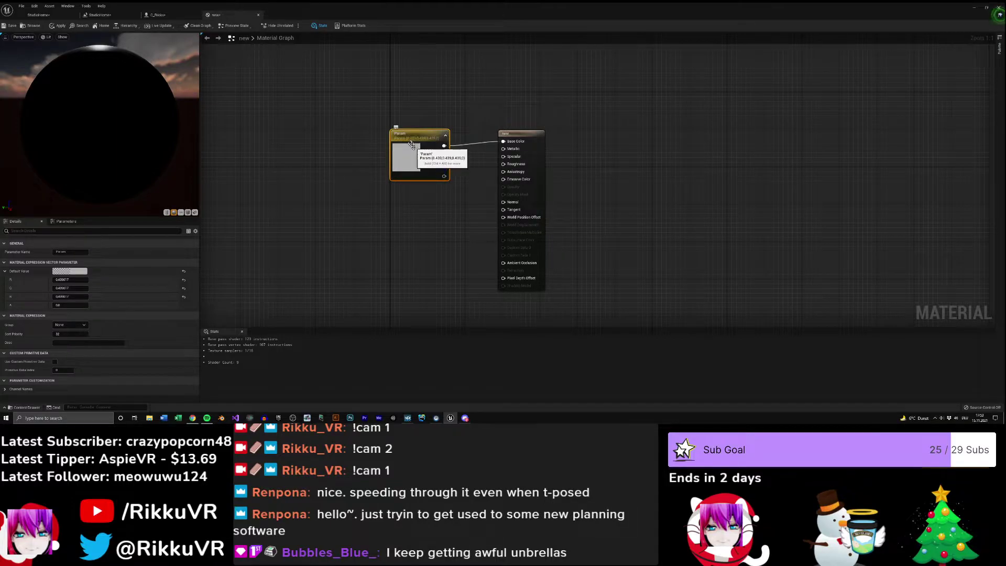
pyautogui.press('Delete')
# - Add the low_Face_1001_Specular texture from the helmet's textures folder to the material and connect it to Base Color
pyautogui.click(158, 15)
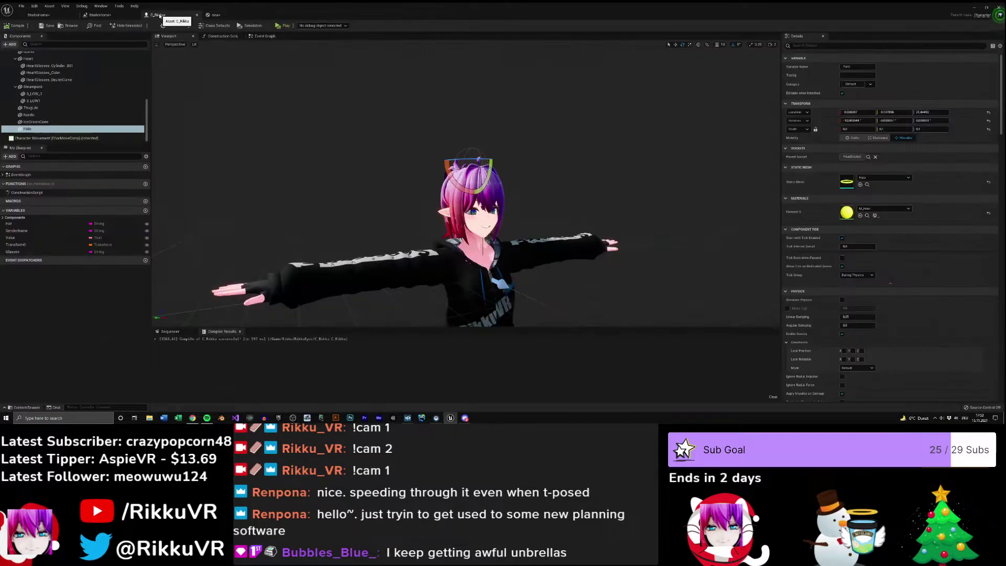
pyautogui.click(128, 15)
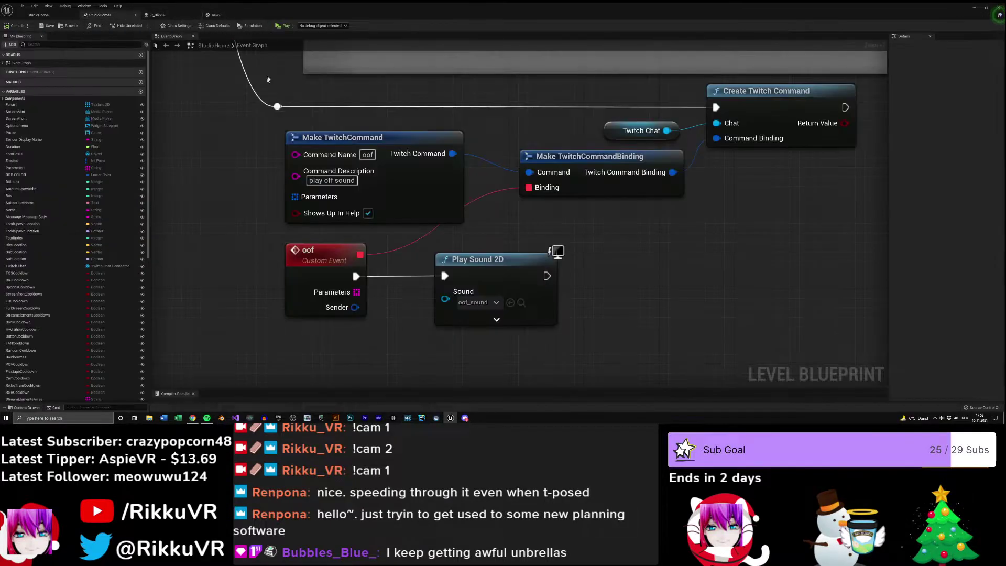
pyautogui.click(55, 15)
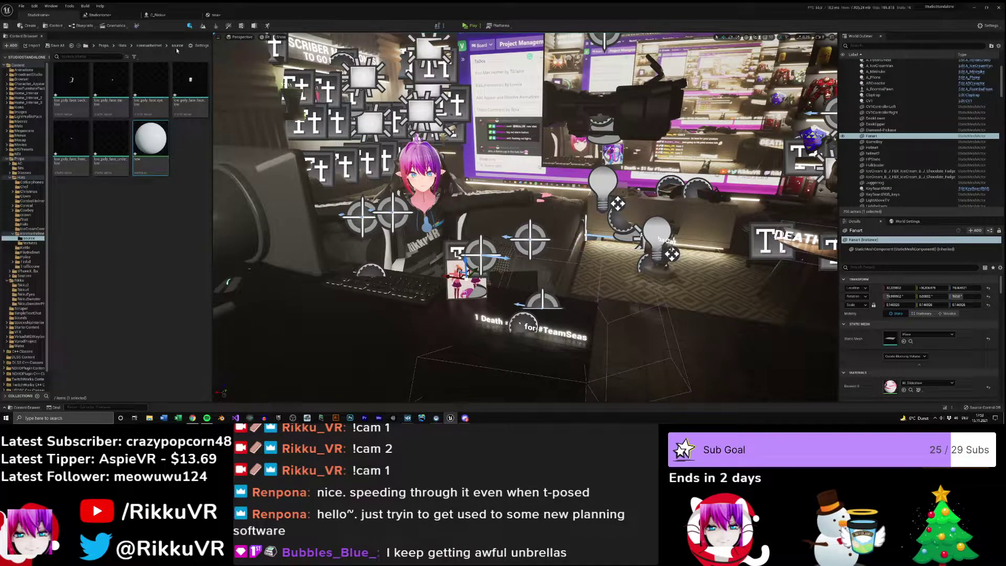
pyautogui.click(149, 46)
pyautogui.doubleClick(111, 83)
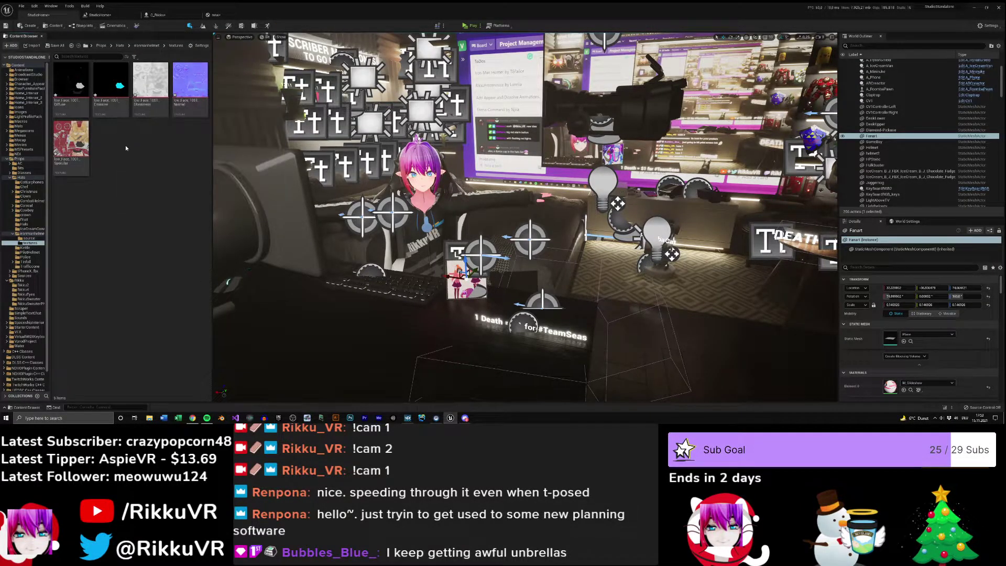
pyautogui.click(227, 14)
pyautogui.click(58, 17)
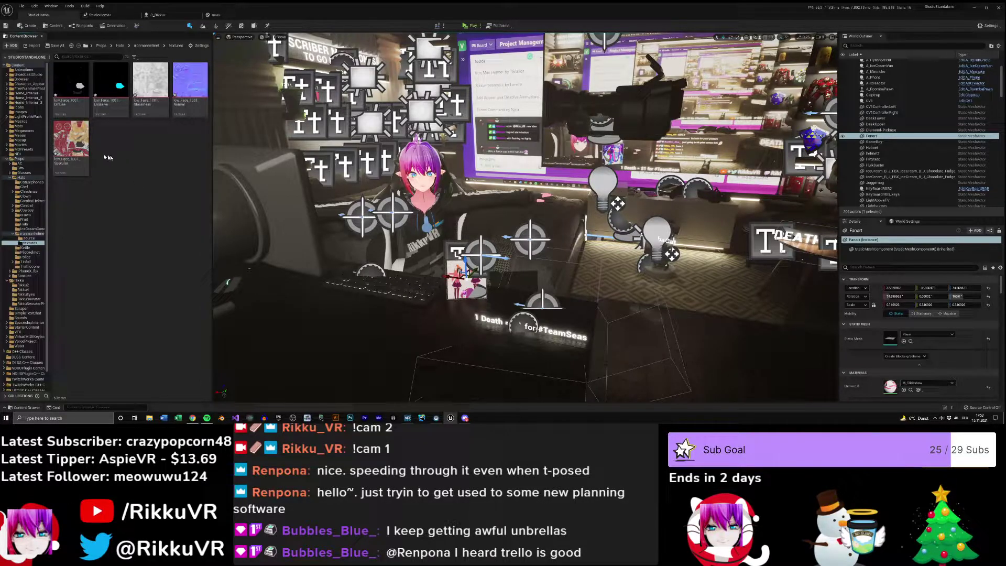
pyautogui.click(70, 140)
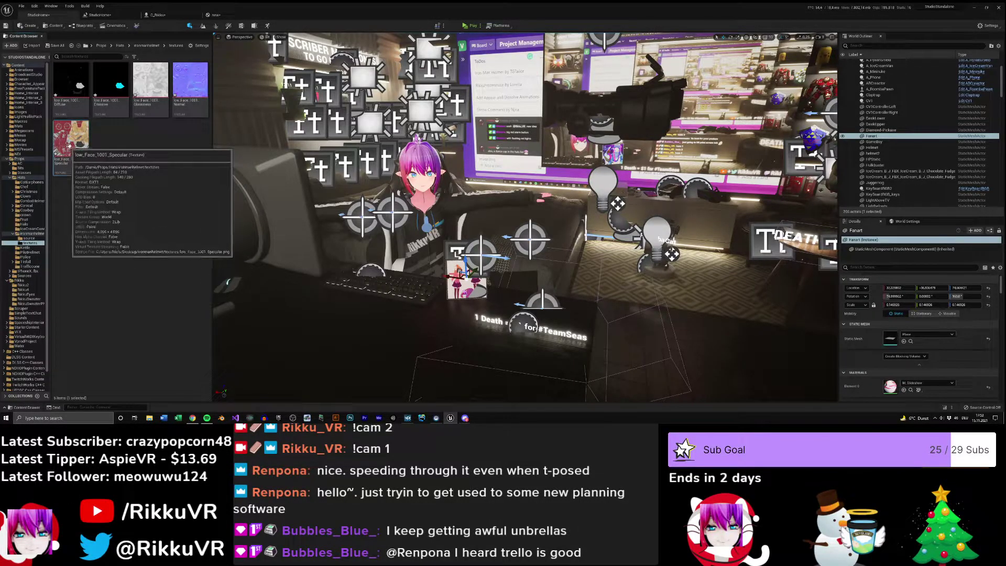
pyautogui.moveTo(71, 145); pyautogui.dragTo(512, 145)
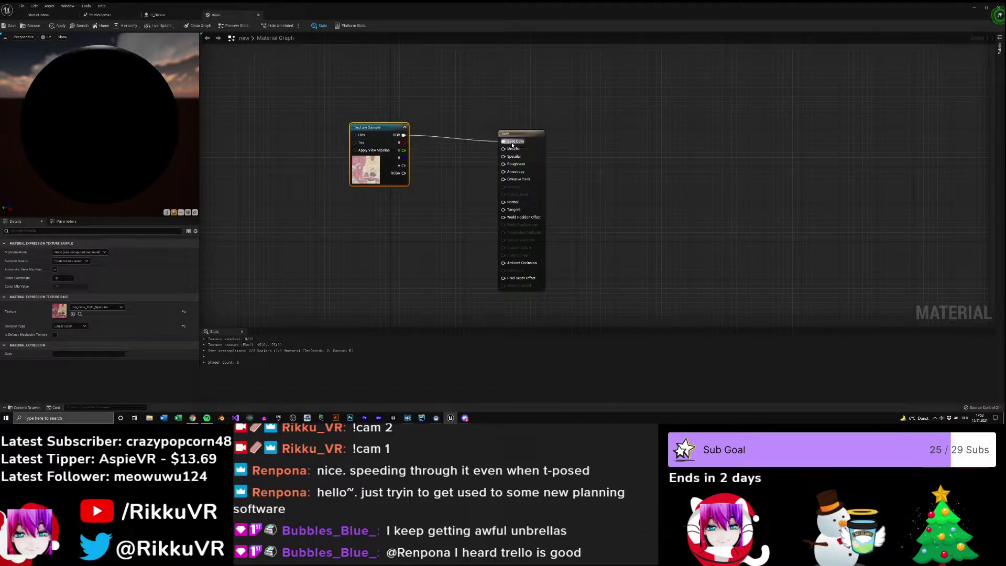
# - Add the helmet's emissive texture to the material graph and connect it to Emissive Color
pyautogui.click(99, 14)
pyautogui.click(55, 16)
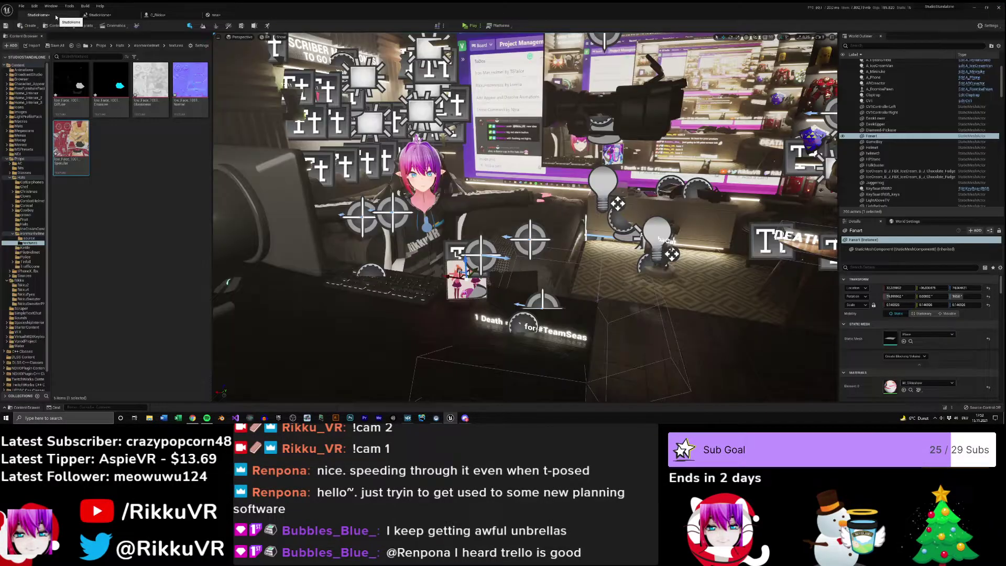
pyautogui.moveTo(70, 84); pyautogui.dragTo(121, 139)
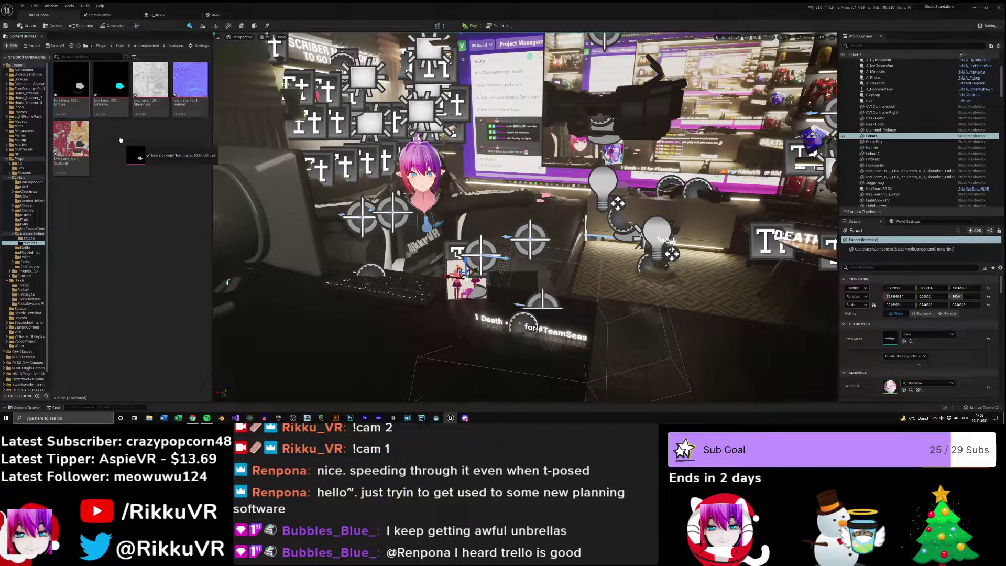
pyautogui.moveTo(121, 140); pyautogui.dragTo(119, 144)
pyautogui.moveTo(113, 87); pyautogui.dragTo(503, 179)
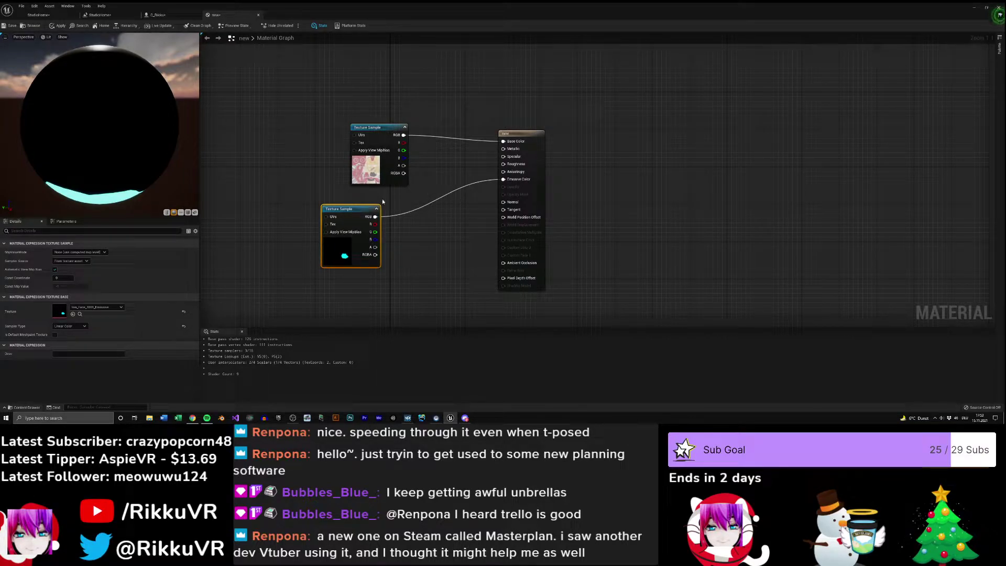
# - Spread out the material nodes, placing the emissive texture sample close to the result node and the base colour sample farther away
pyautogui.moveTo(449, 228); pyautogui.dragTo(417, 213, button='right')
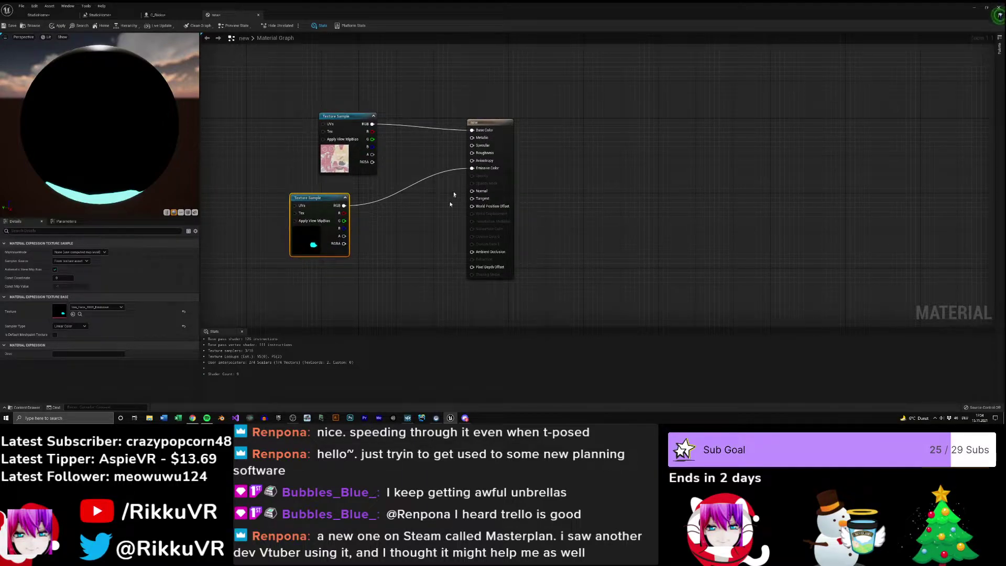
pyautogui.moveTo(481, 122); pyautogui.dragTo(492, 119)
pyautogui.moveTo(490, 117); pyautogui.dragTo(556, 118, button='right')
pyautogui.moveTo(403, 115); pyautogui.dragTo(326, 123)
pyautogui.moveTo(390, 200); pyautogui.dragTo(493, 163)
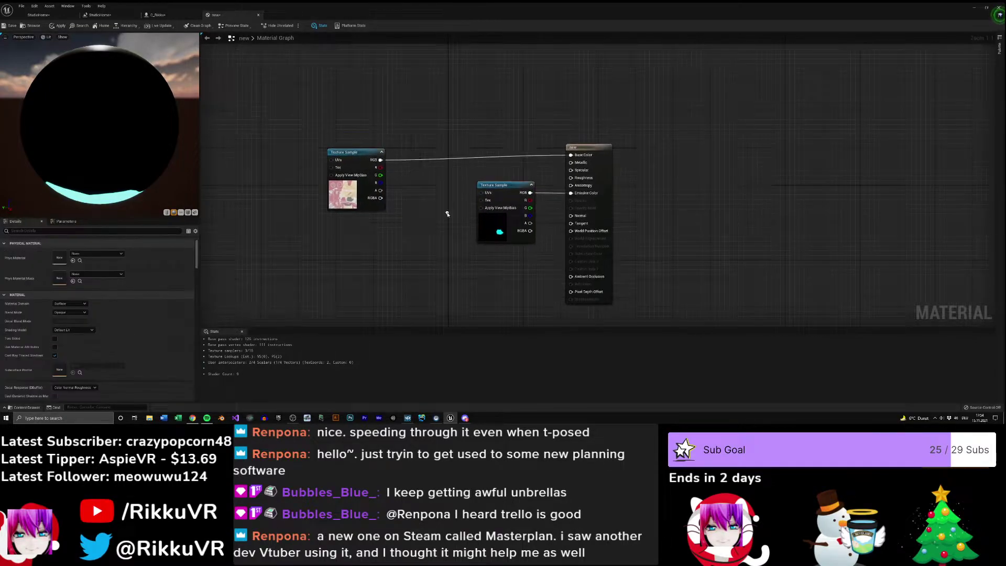
# - Add the helmet's glossiness texture to the material, invert it with a 1-x node, and connect it to Roughness
pyautogui.click(116, 17)
pyautogui.click(39, 15)
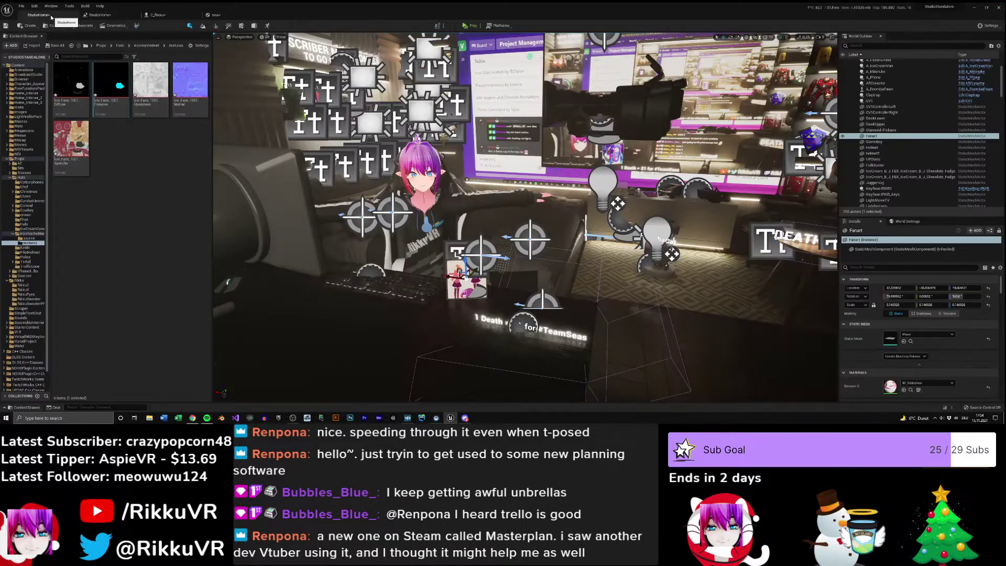
pyautogui.moveTo(148, 81); pyautogui.dragTo(338, 229)
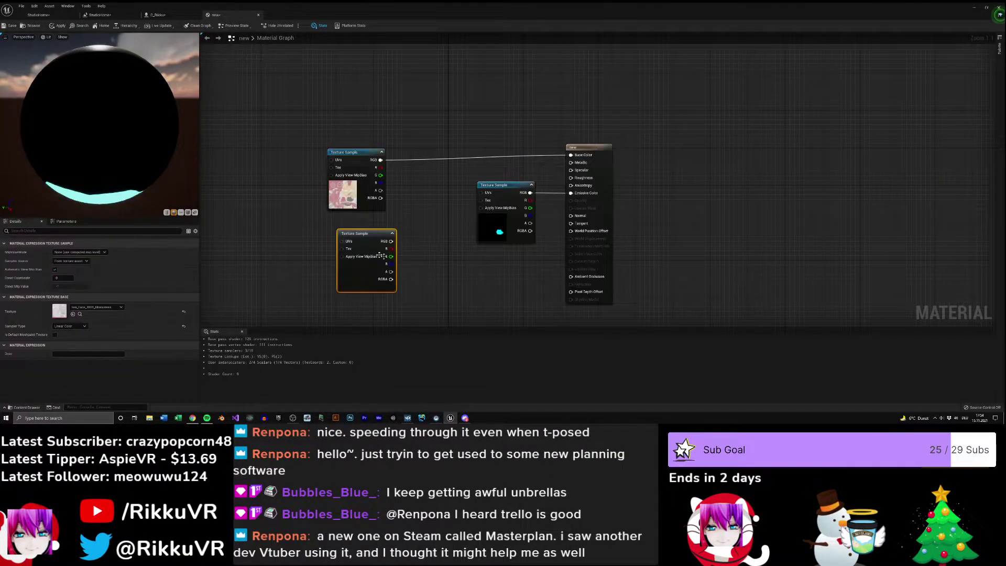
pyautogui.moveTo(602, 162); pyautogui.dragTo(594, 103, button='right')
pyautogui.moveTo(380, 183); pyautogui.dragTo(562, 118)
pyautogui.write('1-')
pyautogui.click(447, 198)
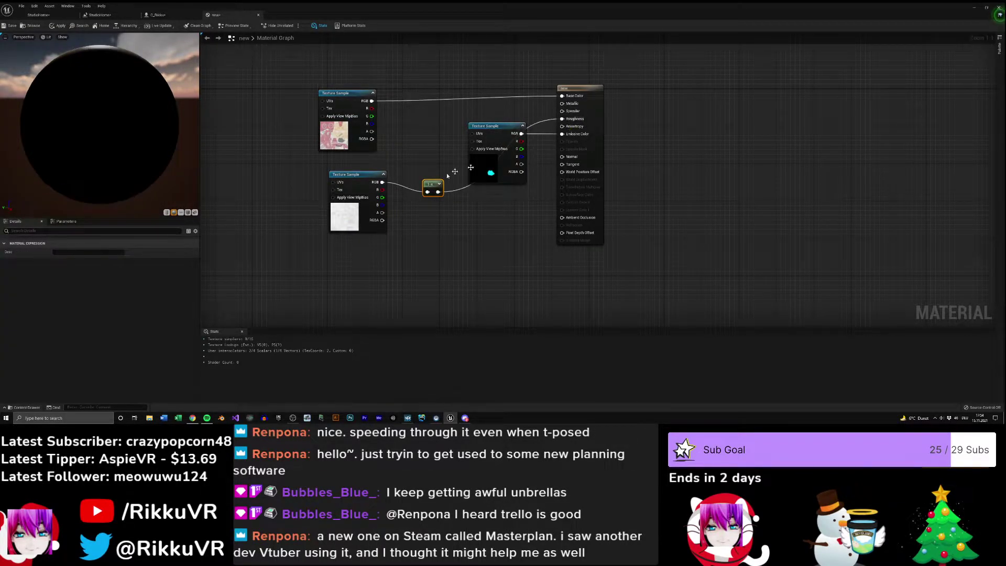
# - Move the 1-x node above the emissive sample and align the glossiness sample beneath the base colour sample
pyautogui.moveTo(434, 184); pyautogui.dragTo(484, 107)
pyautogui.moveTo(361, 179); pyautogui.dragTo(351, 163)
pyautogui.click(408, 203)
# - Add the helmet's normal texture to the material graph and connect it to Normal
pyautogui.click(99, 15)
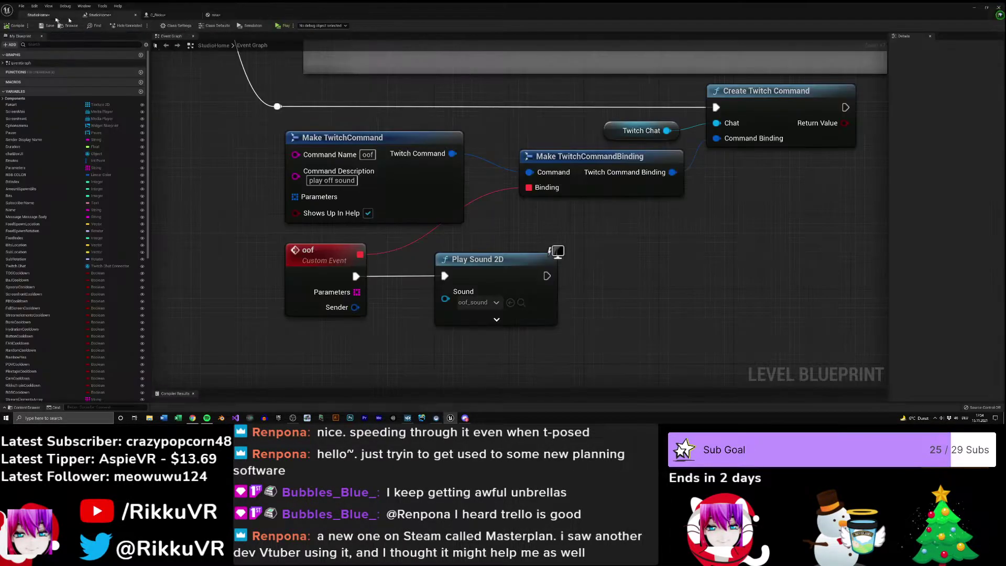
pyautogui.click(39, 14)
pyautogui.moveTo(198, 105); pyautogui.dragTo(562, 156)
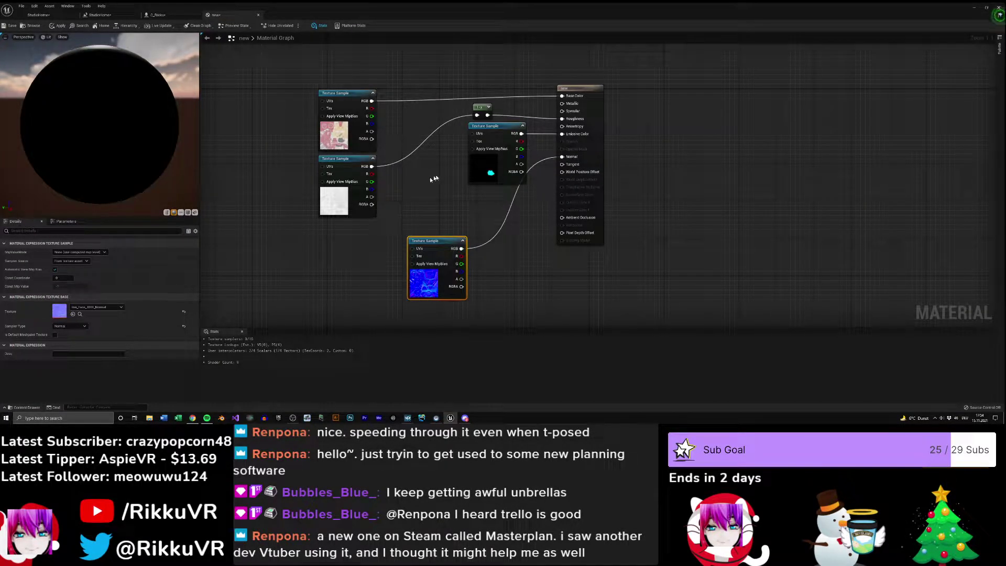
# - Apply the changes to the helmet material and save it
pyautogui.click(38, 18)
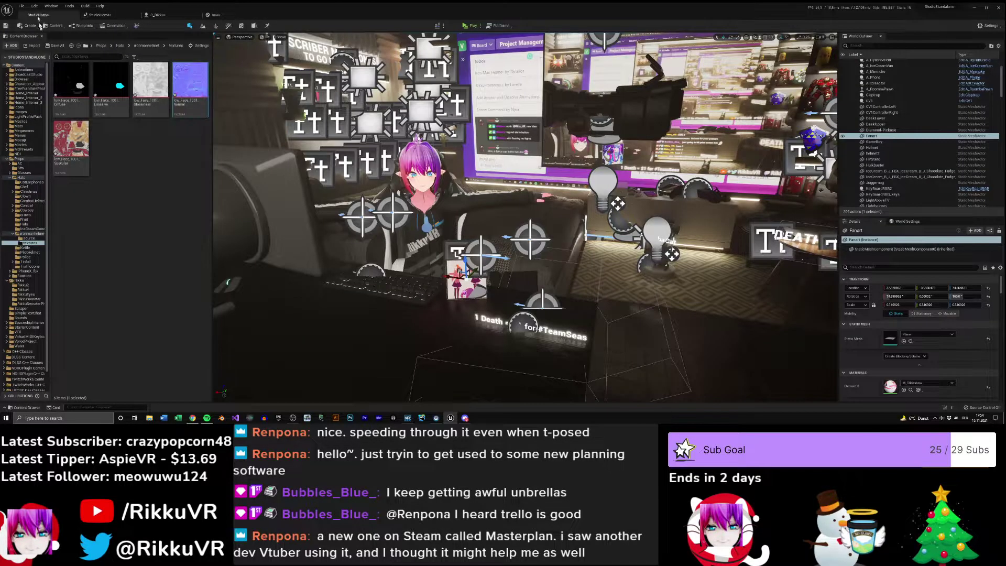
pyautogui.click(218, 17)
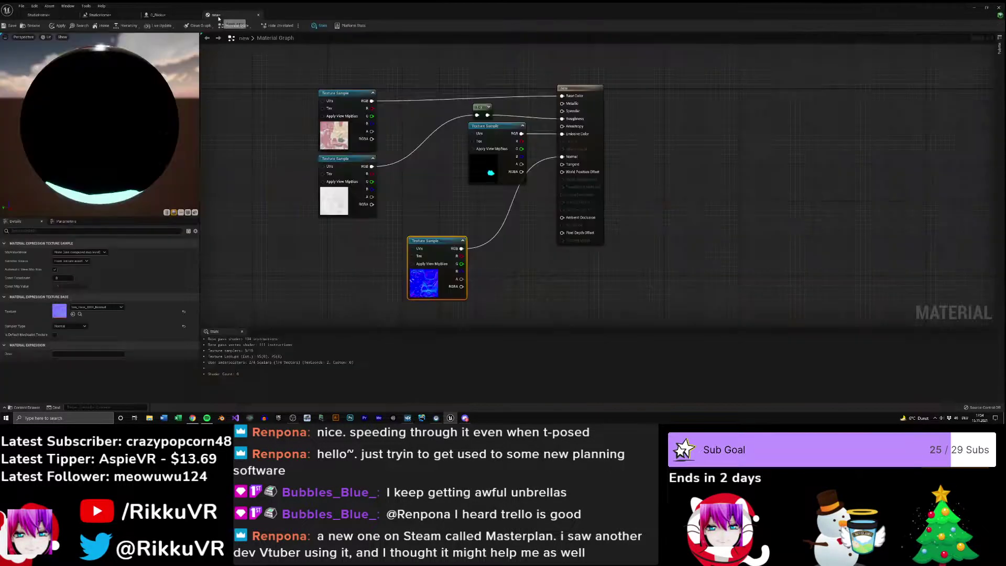
pyautogui.click(59, 27)
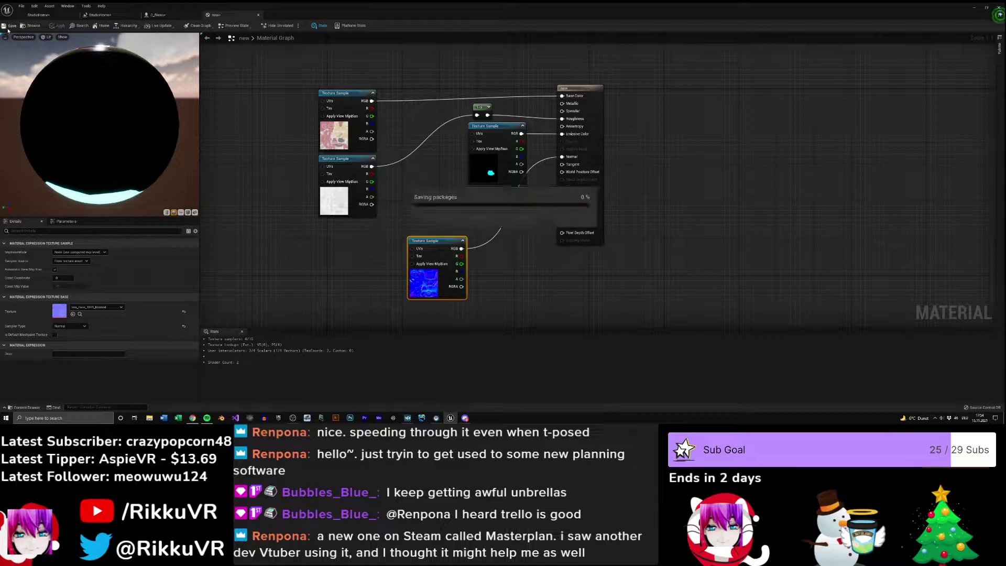
pyautogui.click(160, 15)
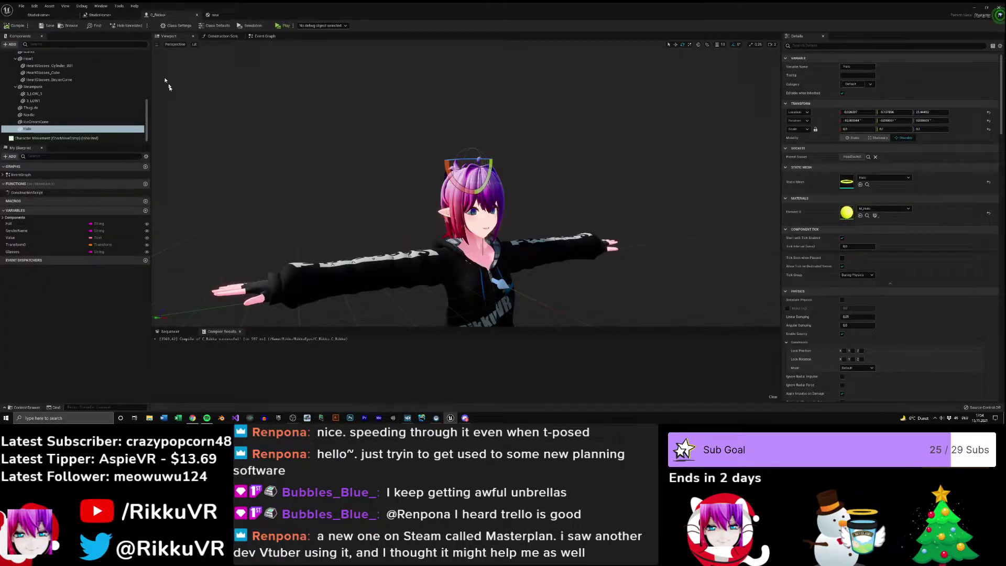
pyautogui.click(16, 87)
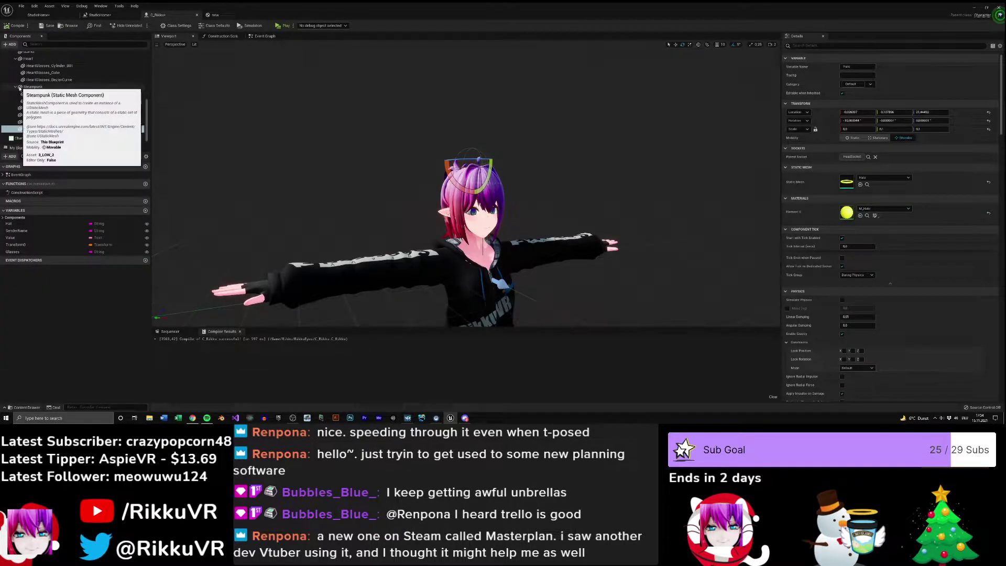
pyautogui.scroll(5, 15, 89)
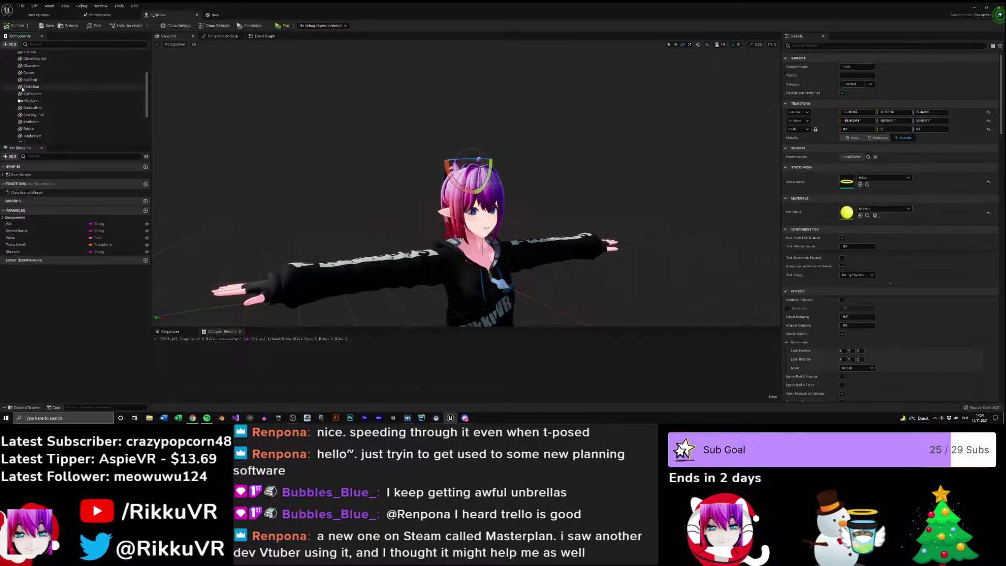
# - Add all six low_poly_face meshes from the helmet's source folder as components of the character blueprint
pyautogui.click(99, 15)
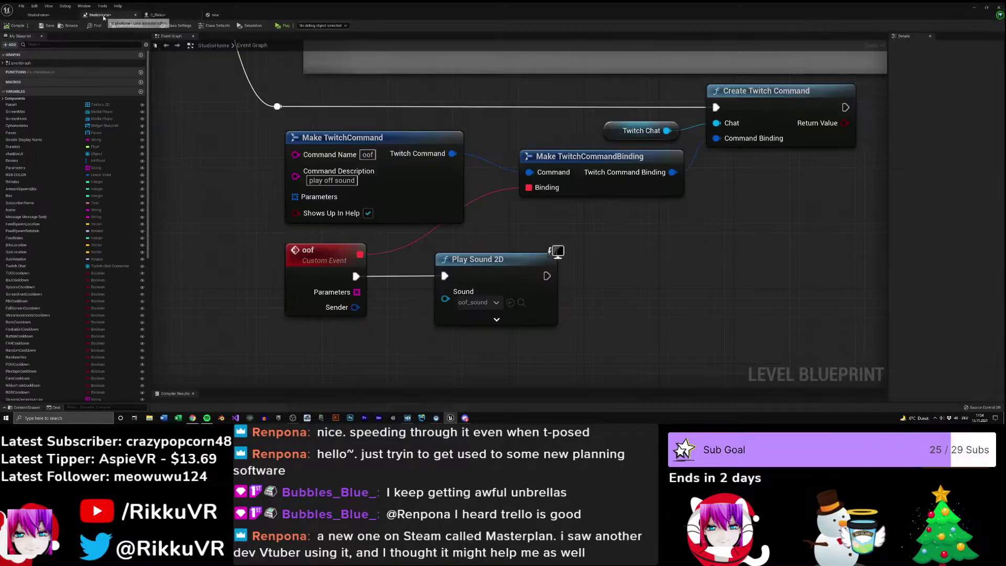
pyautogui.click(52, 15)
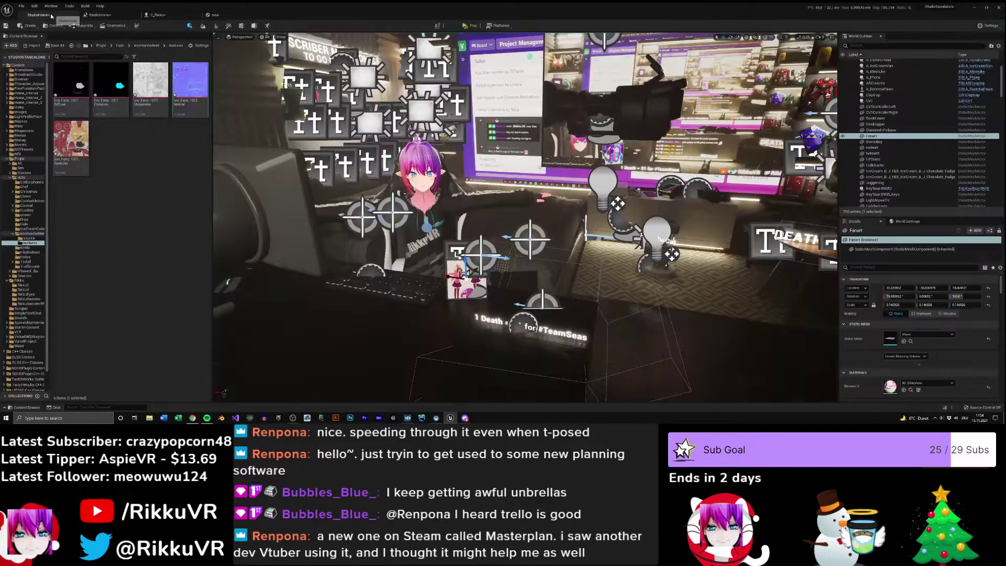
pyautogui.click(147, 45)
pyautogui.doubleClick(72, 80)
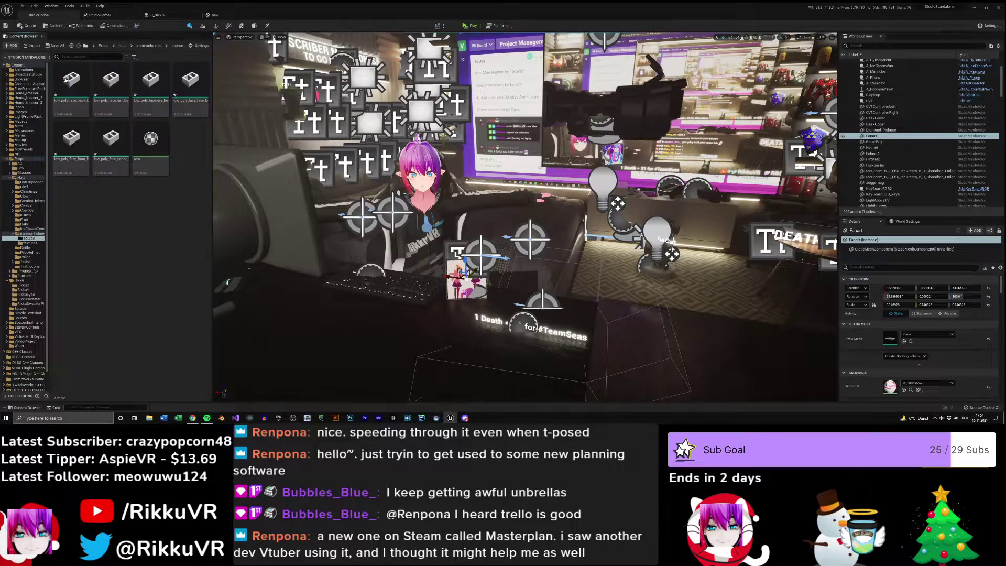
pyautogui.click(73, 81)
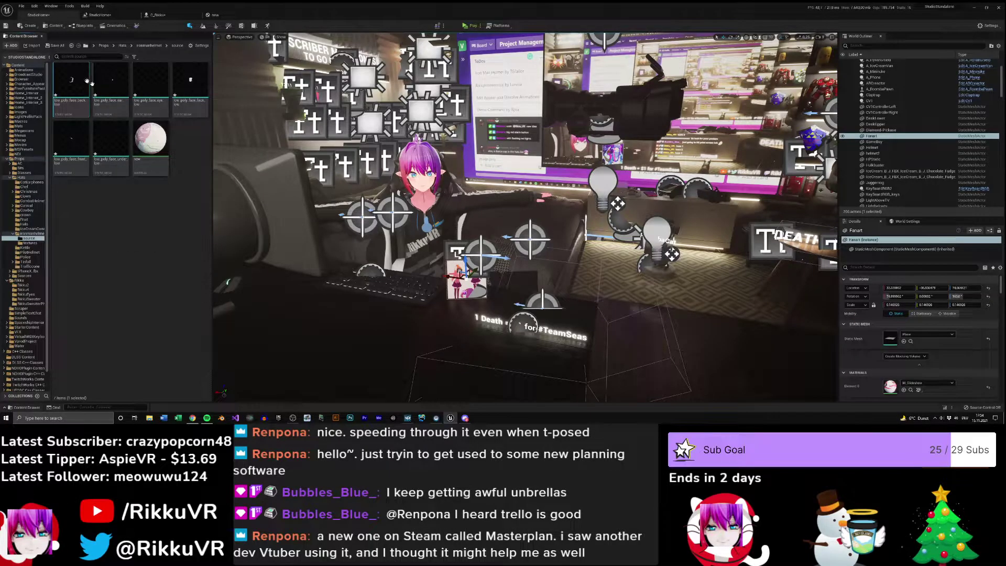
pyautogui.keyDown('shift'); pyautogui.click(111, 141); pyautogui.keyUp('shift')
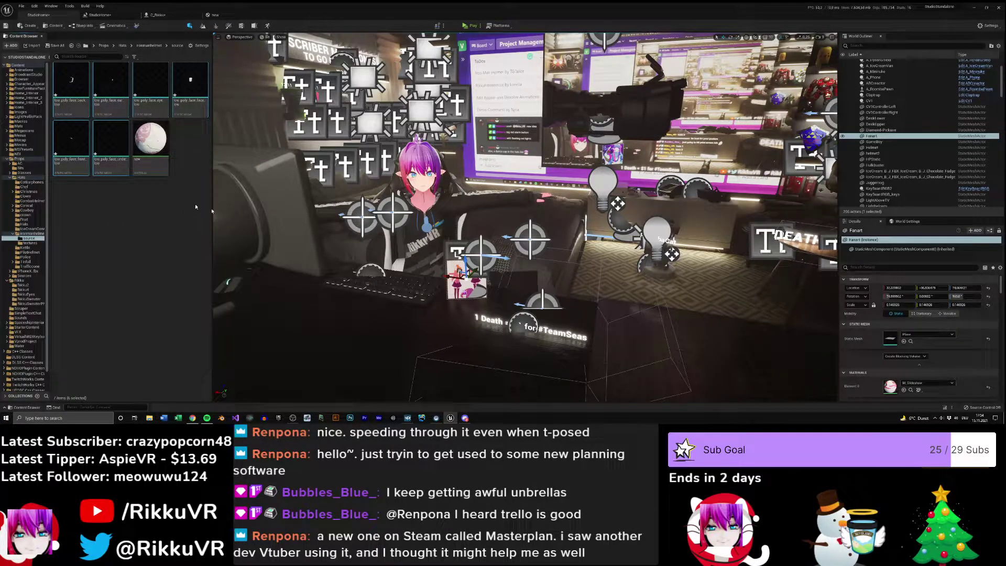
pyautogui.moveTo(66, 88); pyautogui.dragTo(349, 121)
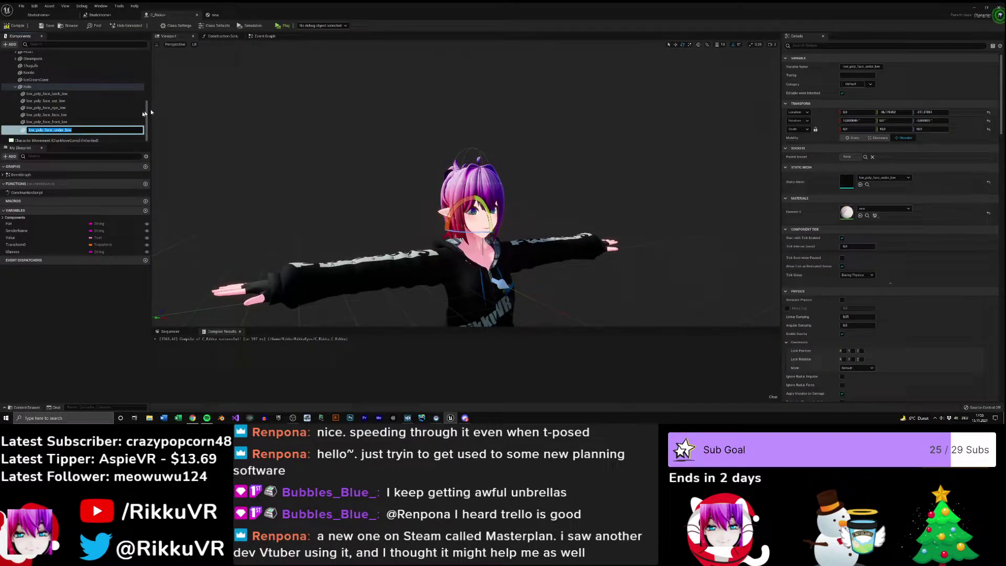
# - Parent the other five helmet parts to low_poly_face_back_low and move that component out from under the Halo component
pyautogui.click(82, 95)
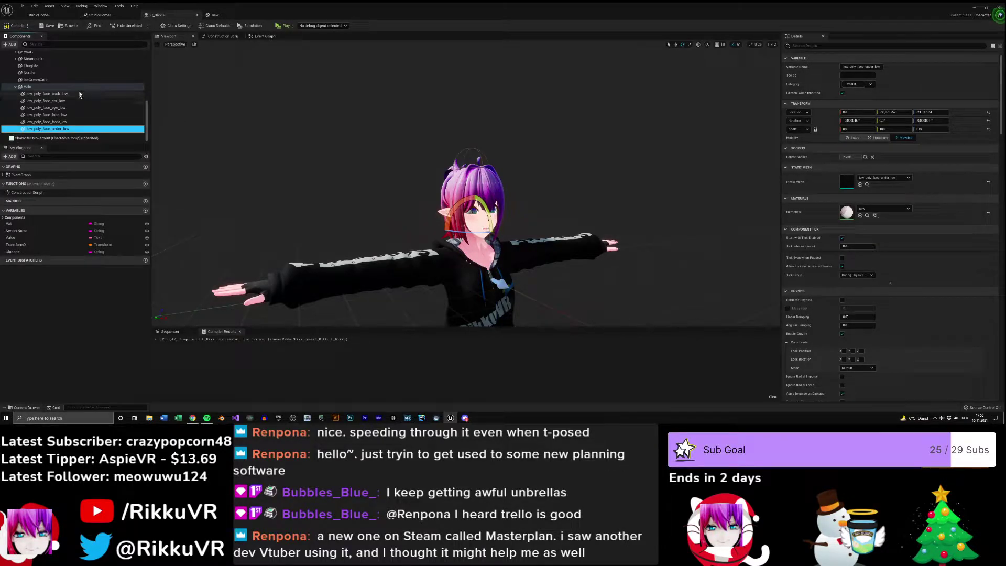
pyautogui.click(68, 103)
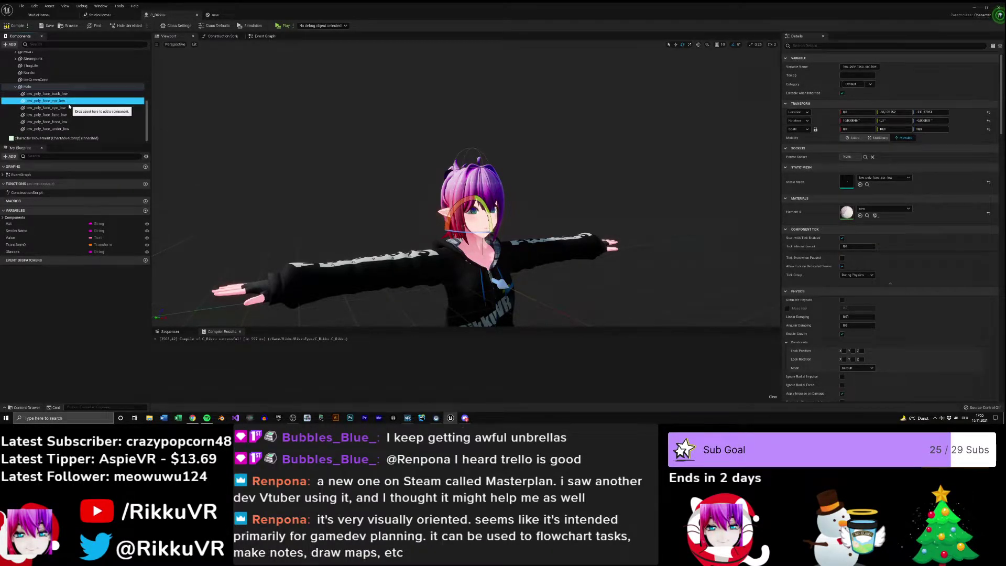
pyautogui.keyDown('shift'); pyautogui.click(50, 129); pyautogui.keyUp('shift')
pyautogui.moveTo(54, 107); pyautogui.dragTo(55, 95)
pyautogui.moveTo(53, 93)
pyautogui.mouseDown()
pyautogui.moveTo(67, 91)
pyautogui.moveTo(38, 88)
pyautogui.mouseUp()
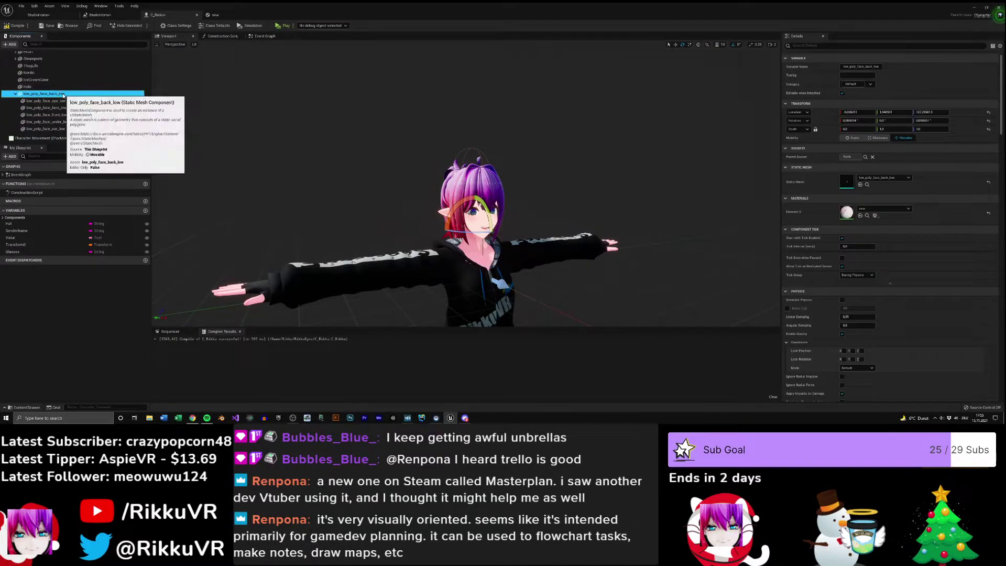
# - Set the X scale of low_poly_face_back_low to 1
pyautogui.click(105, 108)
pyautogui.click(63, 93)
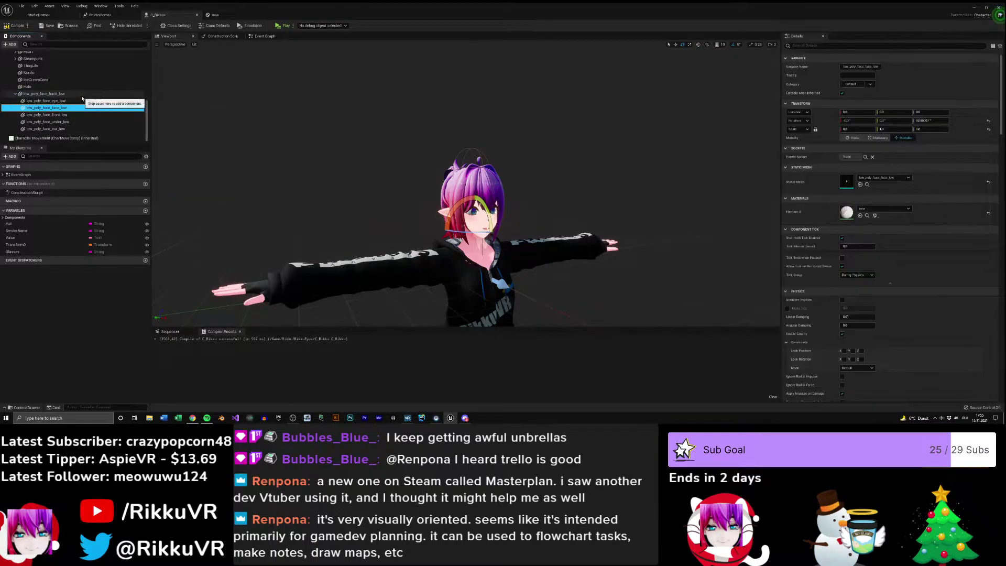
pyautogui.click(857, 129)
pyautogui.write('1')
pyautogui.press('Return')
# - Raise the helmet assembly along Z until it floats above the character's head
pyautogui.moveTo(459, 178); pyautogui.dragTo(458, 178, button='right')
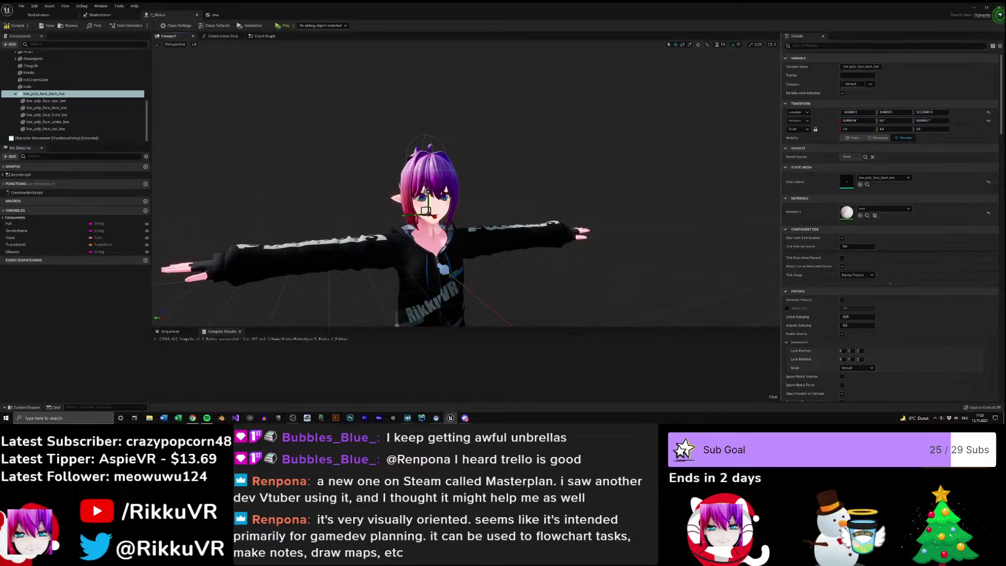
pyautogui.moveTo(427, 198); pyautogui.dragTo(442, 140)
pyautogui.press('f')
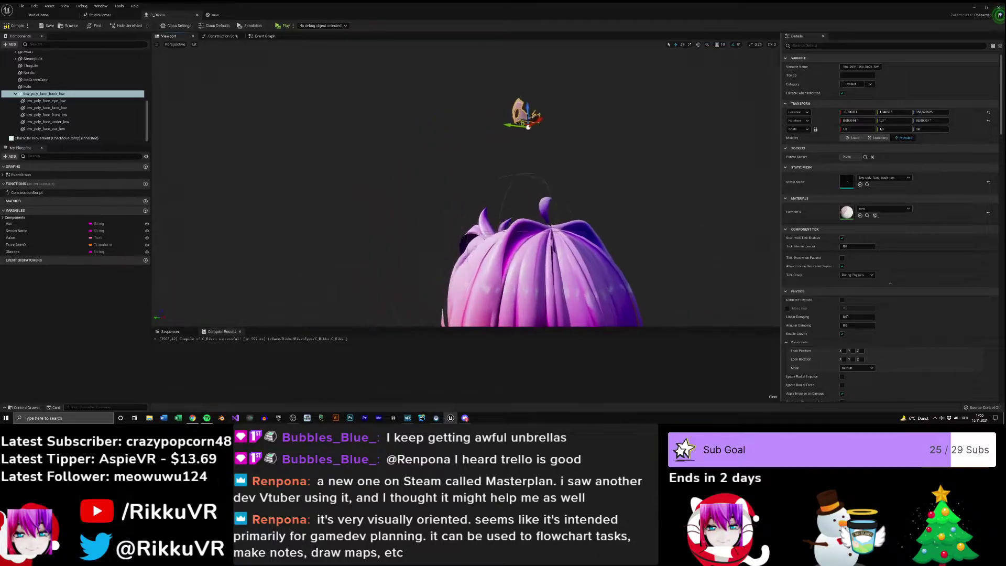
pyautogui.moveTo(501, 209)
pyautogui.mouseDown(button='right')
pyautogui.moveTo(484, 198)
pyautogui.moveTo(496, 198)
pyautogui.mouseUp(button='right')
# - Set the X scale of the helmet's eye, face, front, under and ear parts to 1
pyautogui.click(63, 101)
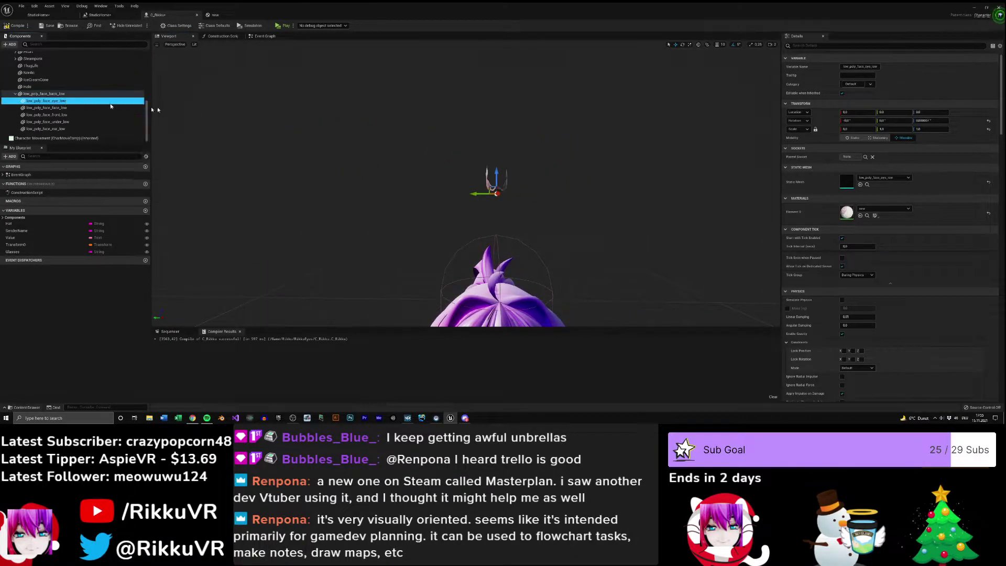
pyautogui.click(845, 129)
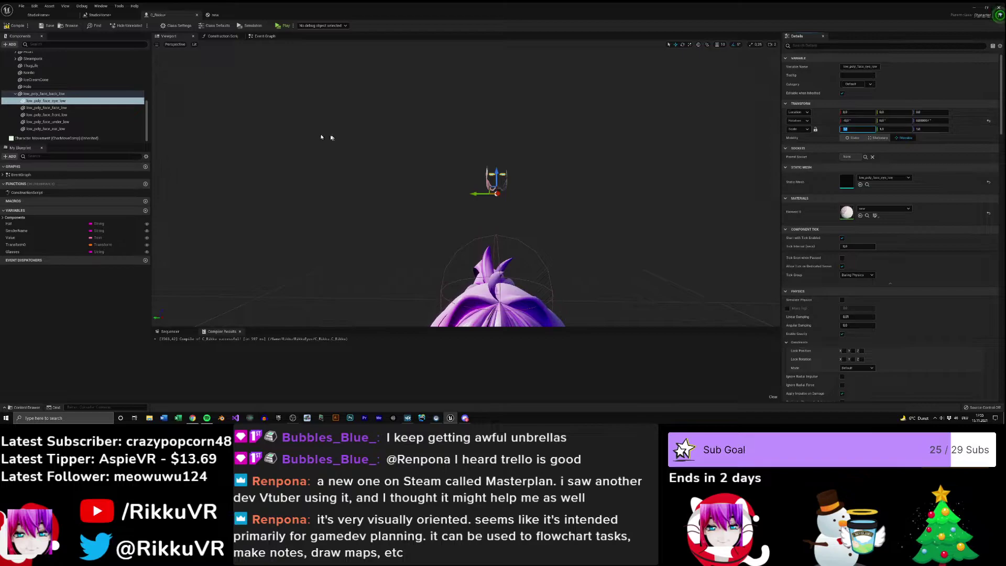
pyautogui.click(67, 108)
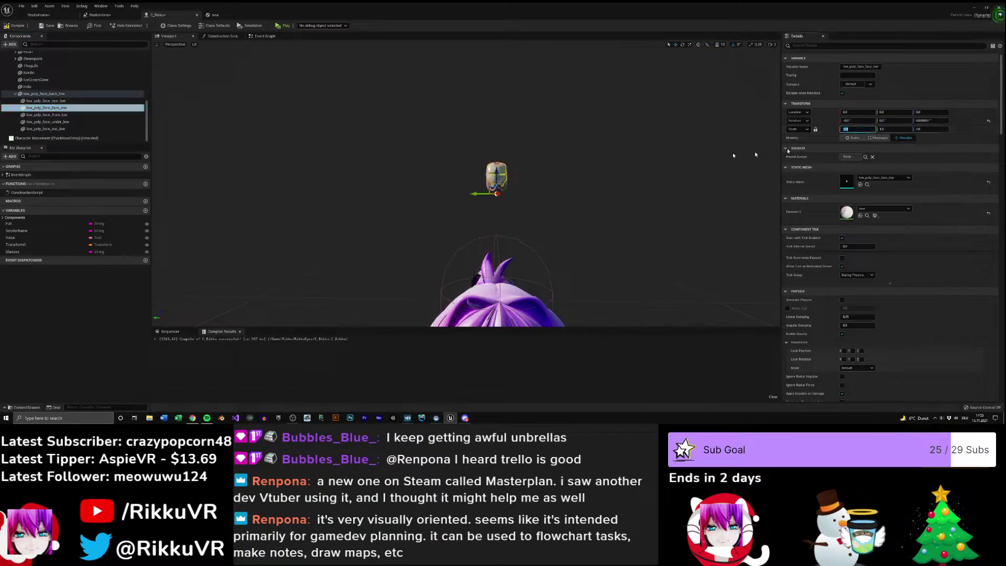
pyautogui.click(59, 115)
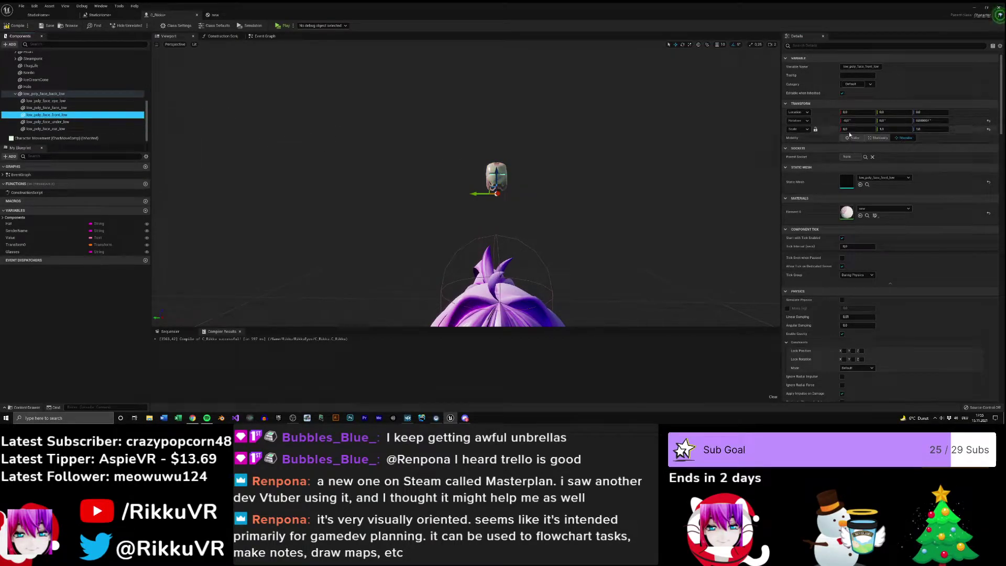
pyautogui.click(50, 122)
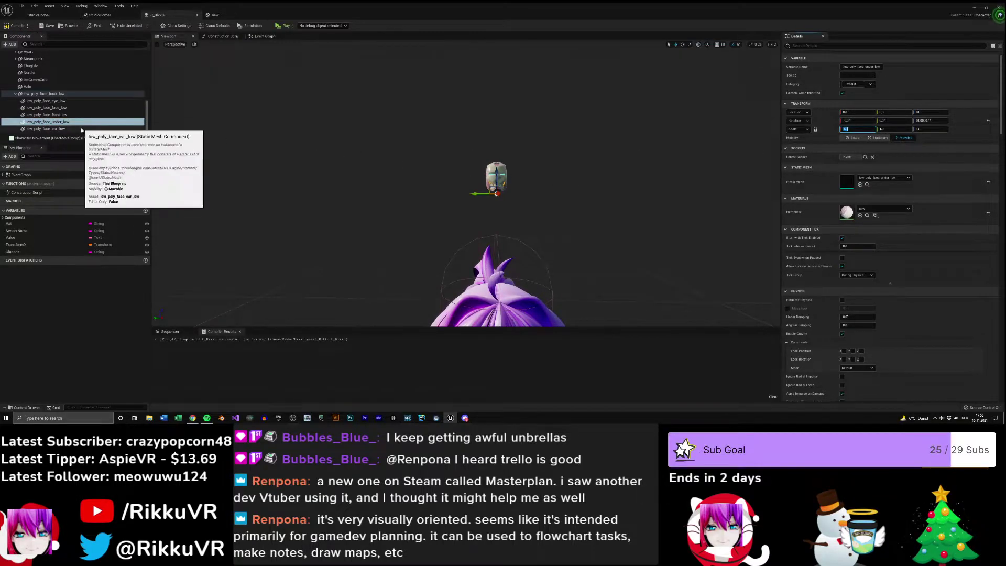
pyautogui.click(79, 129)
pyautogui.click(860, 130)
pyautogui.write('1')
pyautogui.press('Return')
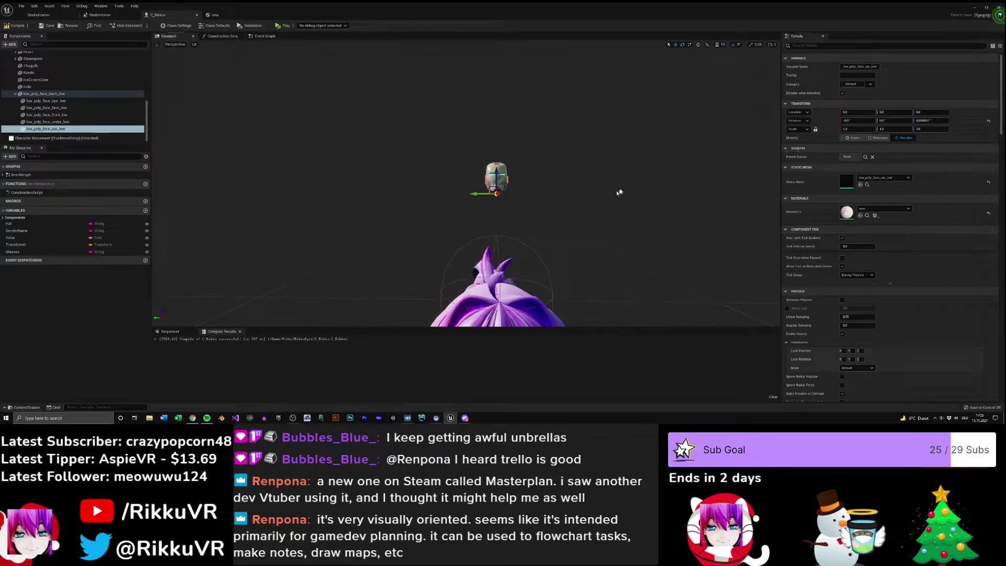
# - Examine the assembled helmet's shape and its size relative to the character's head from several viewpoints
pyautogui.moveTo(622, 190); pyautogui.dragTo(602, 204, button='right')
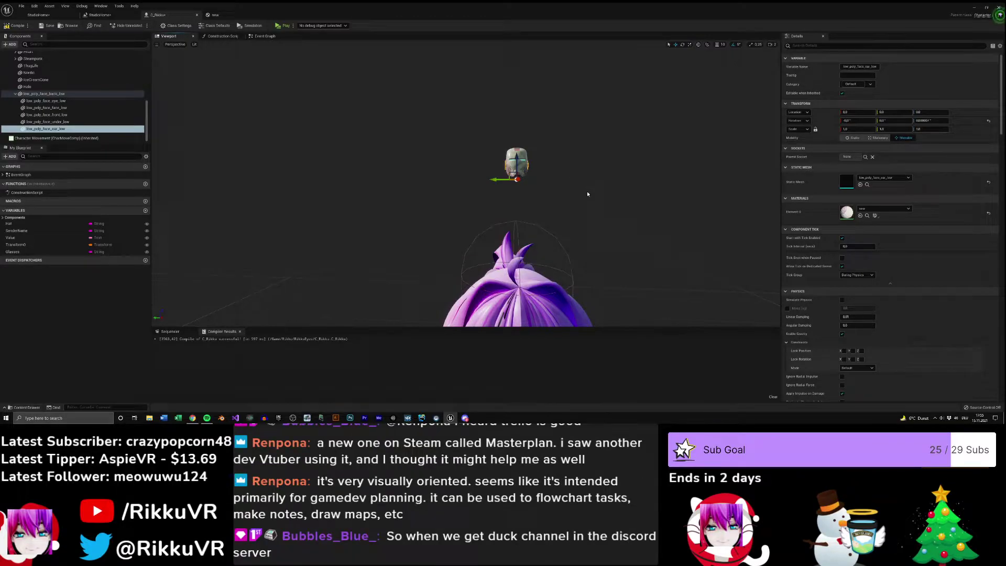
pyautogui.moveTo(588, 182)
pyautogui.mouseDown(button='right')
pyautogui.moveTo(723, 183)
pyautogui.moveTo(540, 179)
pyautogui.moveTo(760, 188)
pyautogui.moveTo(759, 230)
pyautogui.moveTo(628, 231)
pyautogui.moveTo(623, 178)
pyautogui.moveTo(605, 189)
pyautogui.mouseUp(button='right')
pyautogui.press('a')
pyautogui.press('d')
pyautogui.press('w')
pyautogui.press('a')
pyautogui.press('w')
pyautogui.press('s')
pyautogui.press('a')
pyautogui.press('w')
pyautogui.press('s')
pyautogui.press('s')
pyautogui.press('d')
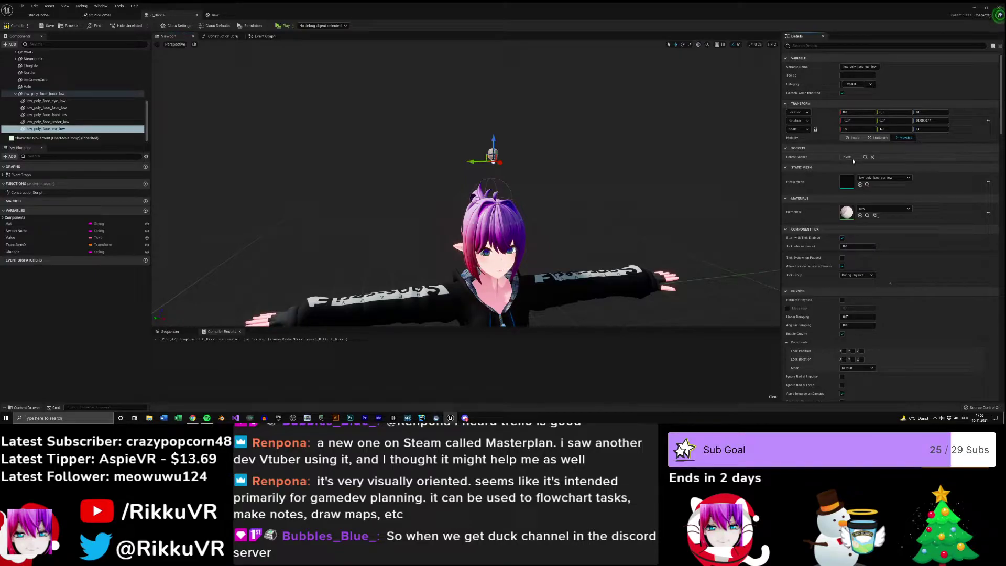
# - Attach low_poly_face_back_low to the HeadSocket parent socket
pyautogui.click(44, 94)
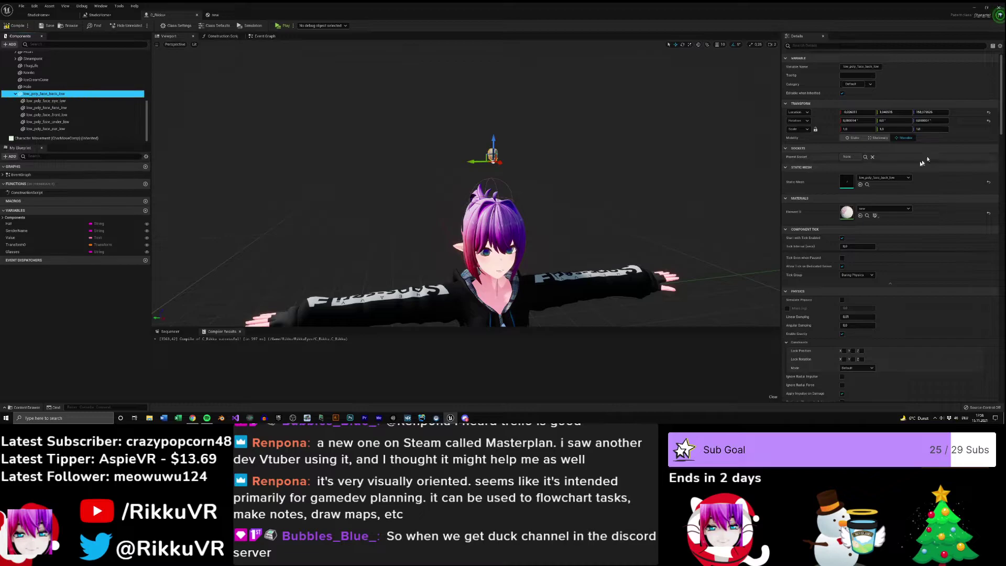
pyautogui.click(865, 157)
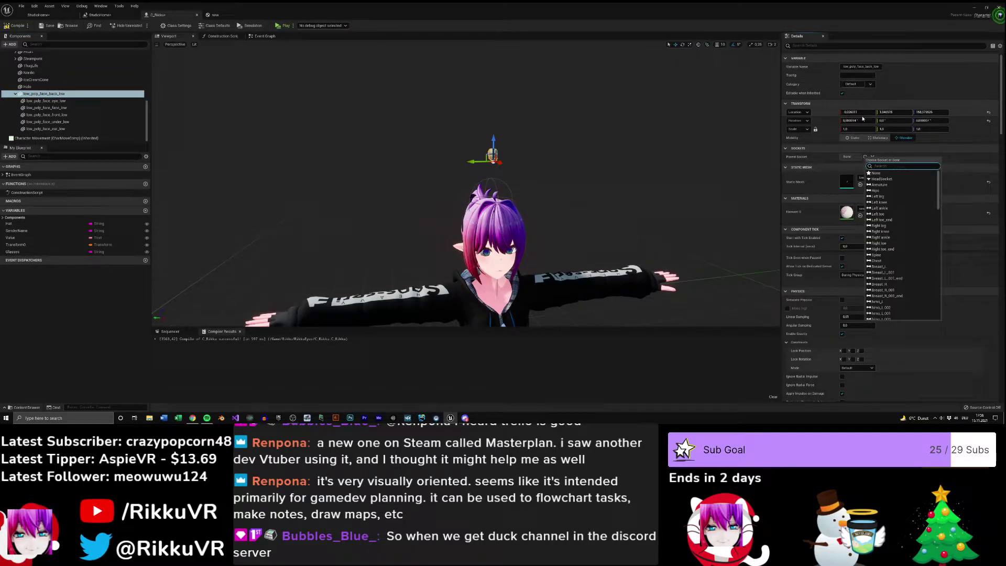
pyautogui.write('Head')
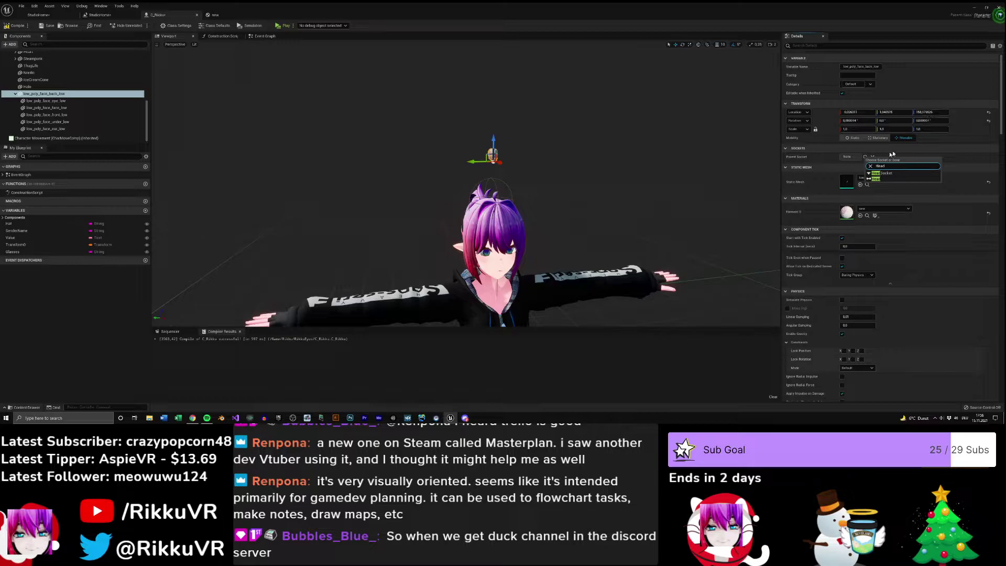
pyautogui.click(883, 174)
# - Lower the socketed helmet along Z until it sits just above the character's hair
pyautogui.moveTo(631, 163); pyautogui.dragTo(595, 159, button='right')
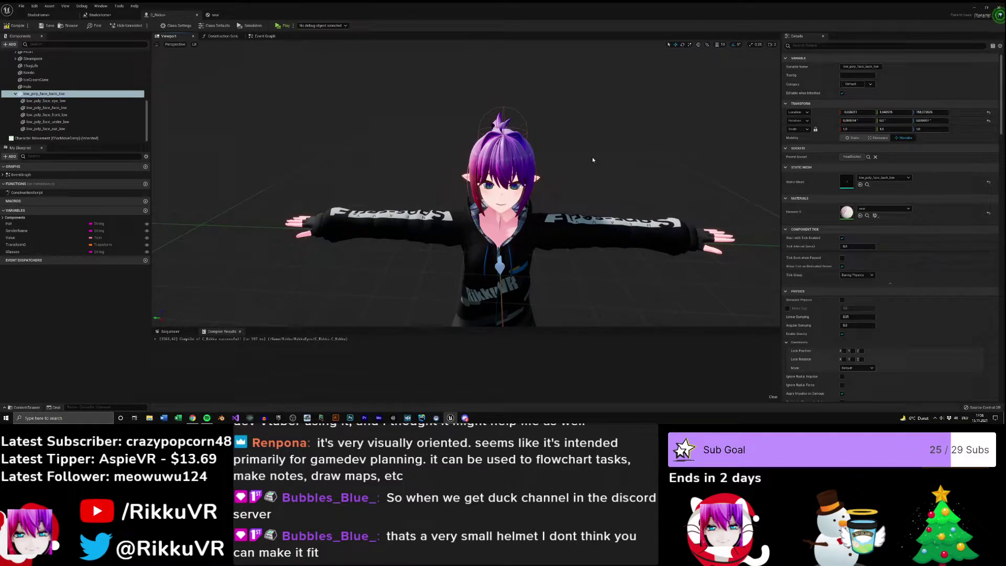
pyautogui.moveTo(601, 179)
pyautogui.mouseDown(button='right')
pyautogui.moveTo(571, 190)
pyautogui.moveTo(592, 186)
pyautogui.mouseUp(button='right')
pyautogui.press('f')
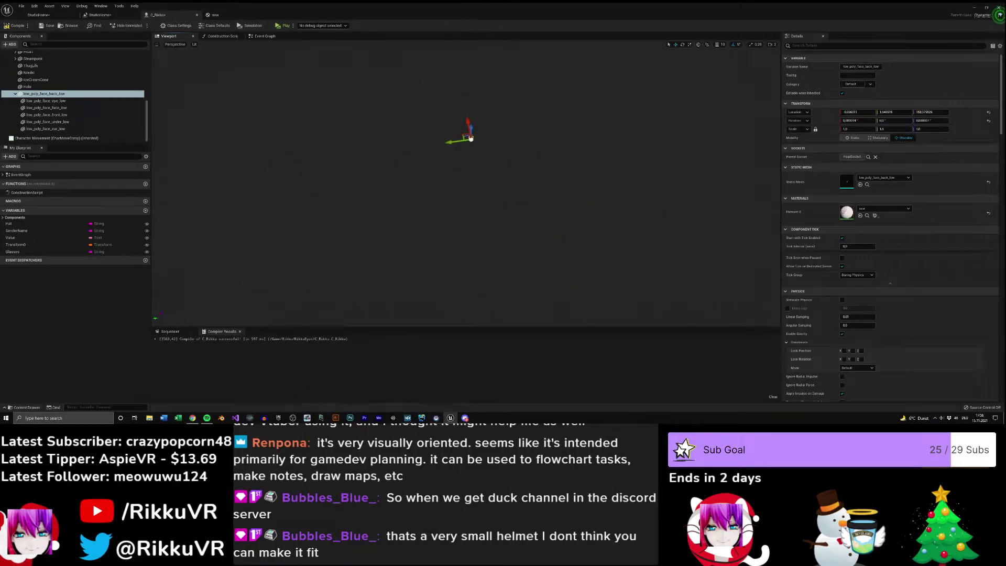
pyautogui.moveTo(474, 134); pyautogui.dragTo(477, 318)
pyautogui.moveTo(469, 151); pyautogui.dragTo(470, 189, button='right')
pyautogui.moveTo(468, 101); pyautogui.dragTo(467, 157)
pyautogui.moveTo(468, 157); pyautogui.dragTo(492, 183, button='right')
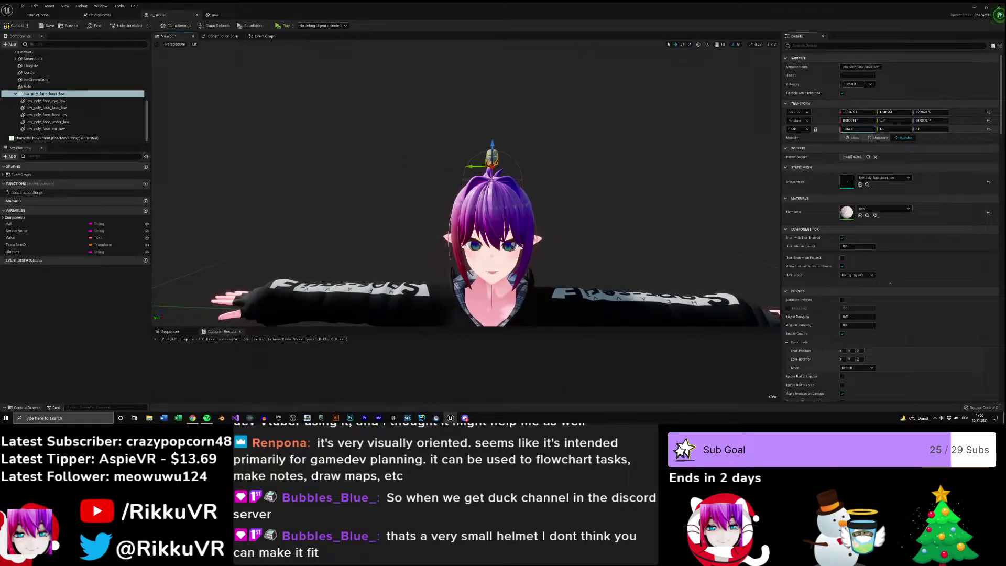
# - Scale the helmet to 10 on all three axes and lower it to the character's face
pyautogui.moveTo(873, 130); pyautogui.dragTo(881, 130)
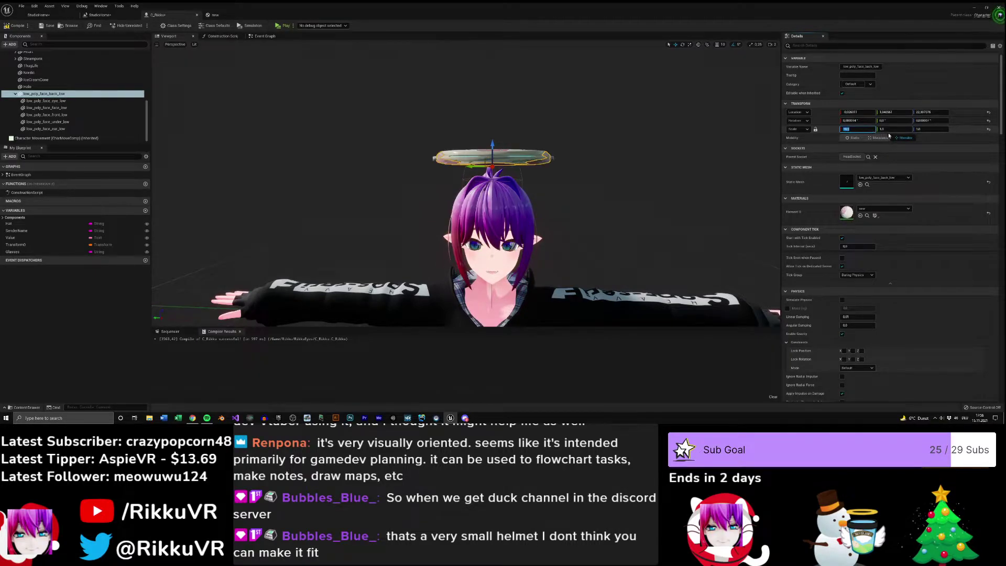
pyautogui.moveTo(602, 167); pyautogui.dragTo(576, 158, button='right')
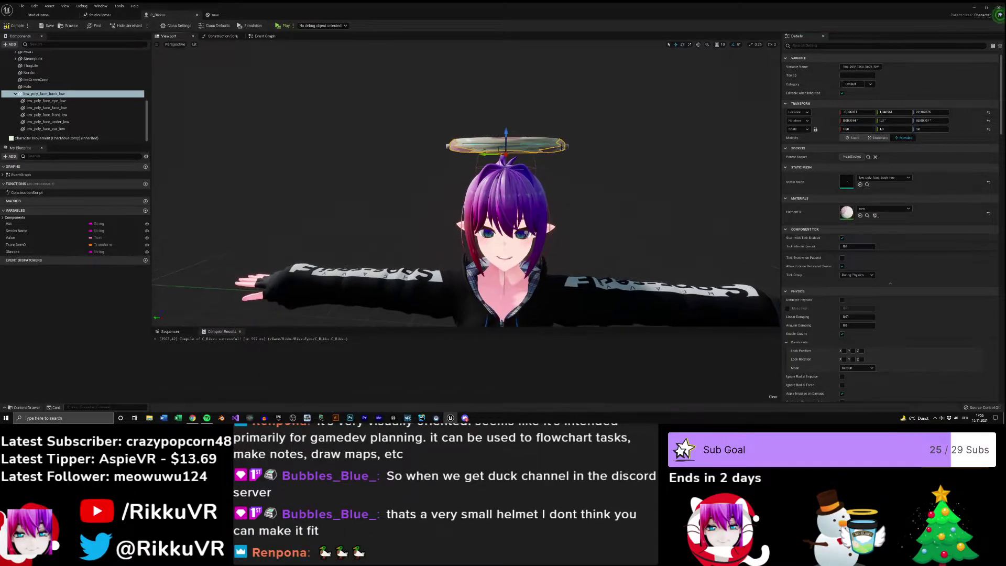
pyautogui.moveTo(508, 132); pyautogui.dragTo(507, 173)
pyautogui.moveTo(507, 173); pyautogui.dragTo(361, 168, button='right')
pyautogui.click(886, 129)
pyautogui.write('10')
pyautogui.press('Return')
pyautogui.write('10')
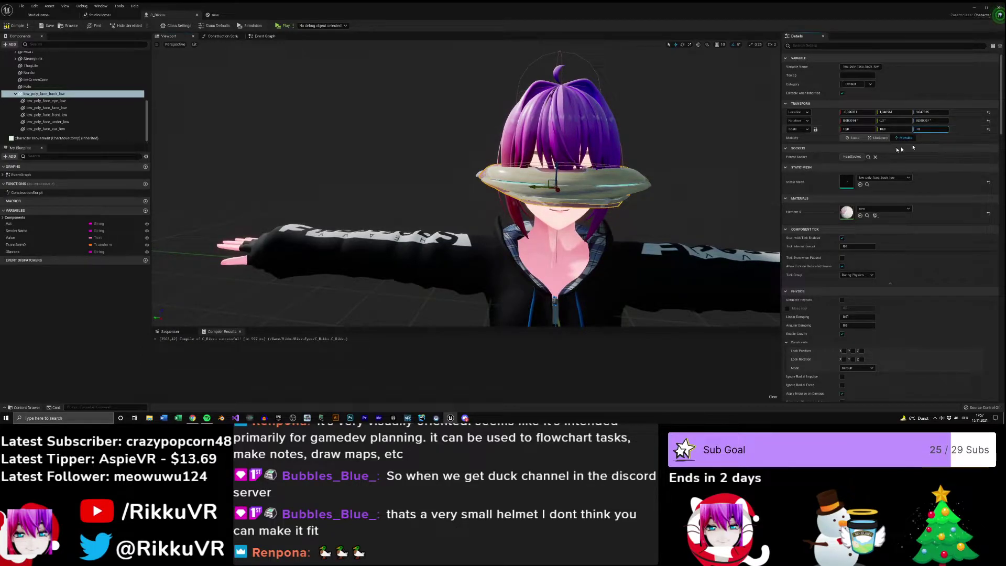
pyautogui.press('Return')
# - Lower the enlarged helmet over the character's head and adjust its tilt and position to fit
pyautogui.moveTo(681, 184); pyautogui.dragTo(571, 183, button='right')
pyautogui.moveTo(512, 193); pyautogui.dragTo(512, 215)
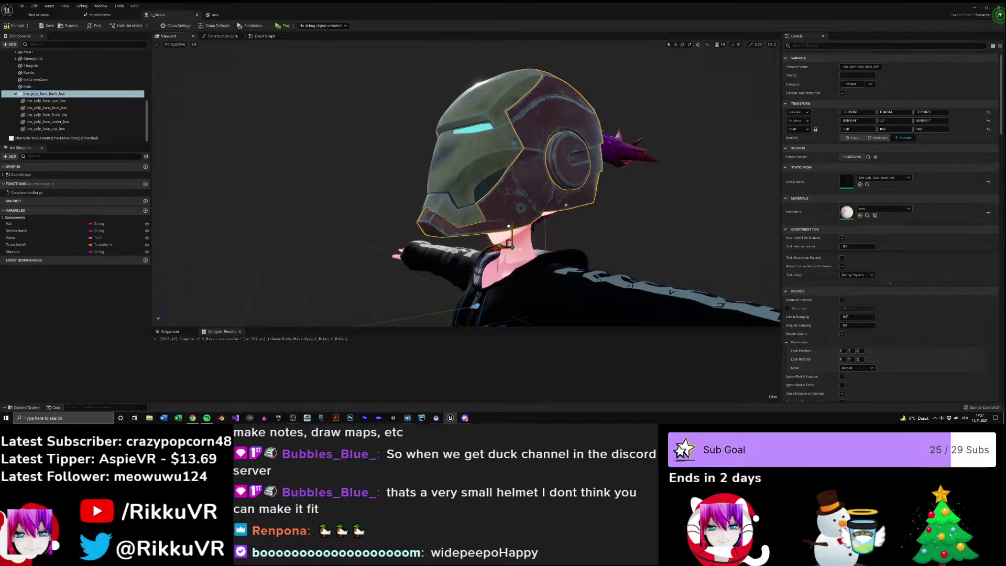
pyautogui.moveTo(512, 214); pyautogui.dragTo(419, 214, button='right')
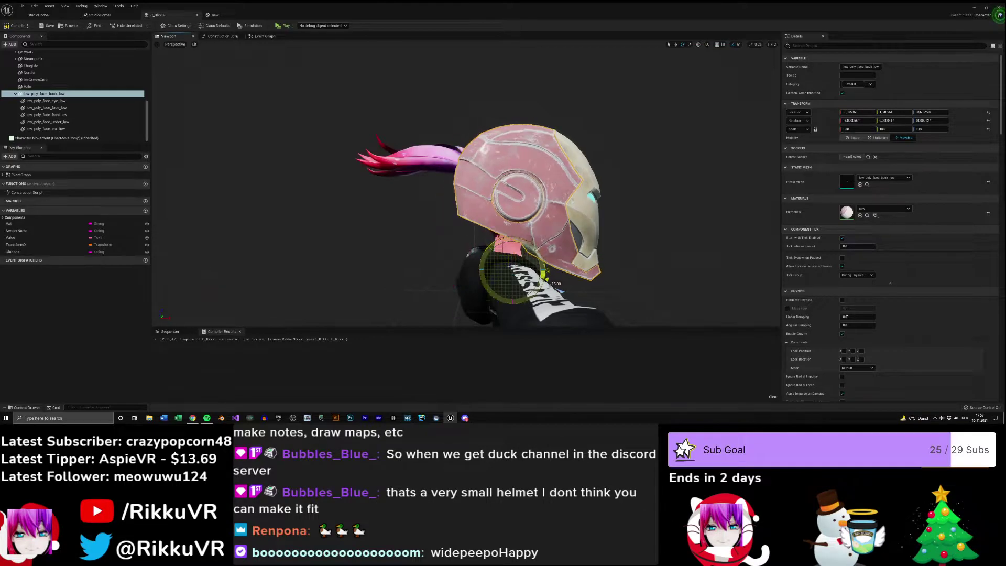
pyautogui.moveTo(419, 214); pyautogui.dragTo(503, 215, button='right')
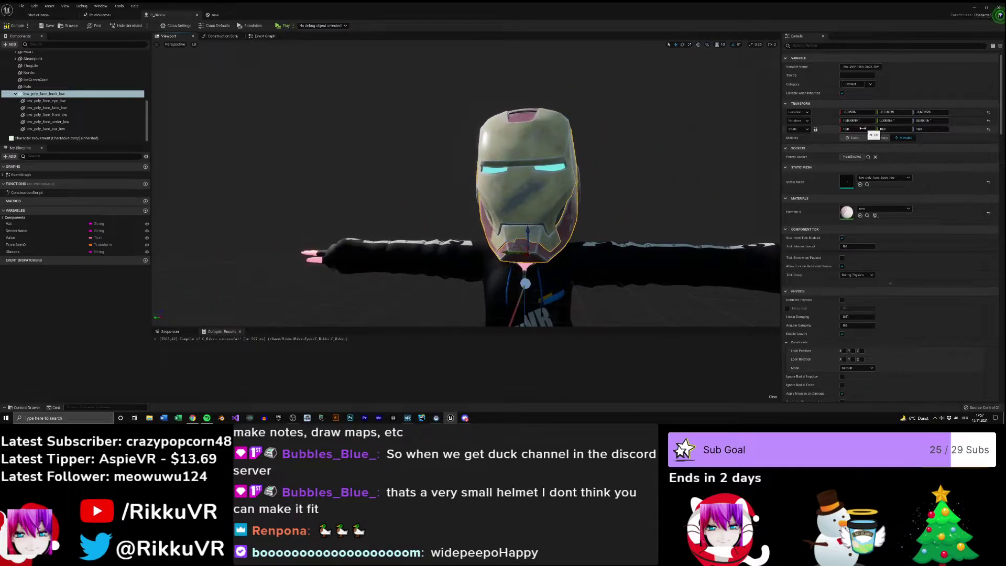
# - Set the helmet's scale to 8 on all three axes
pyautogui.write('8')
pyautogui.press('Return')
pyautogui.write('8')
pyautogui.press('Return')
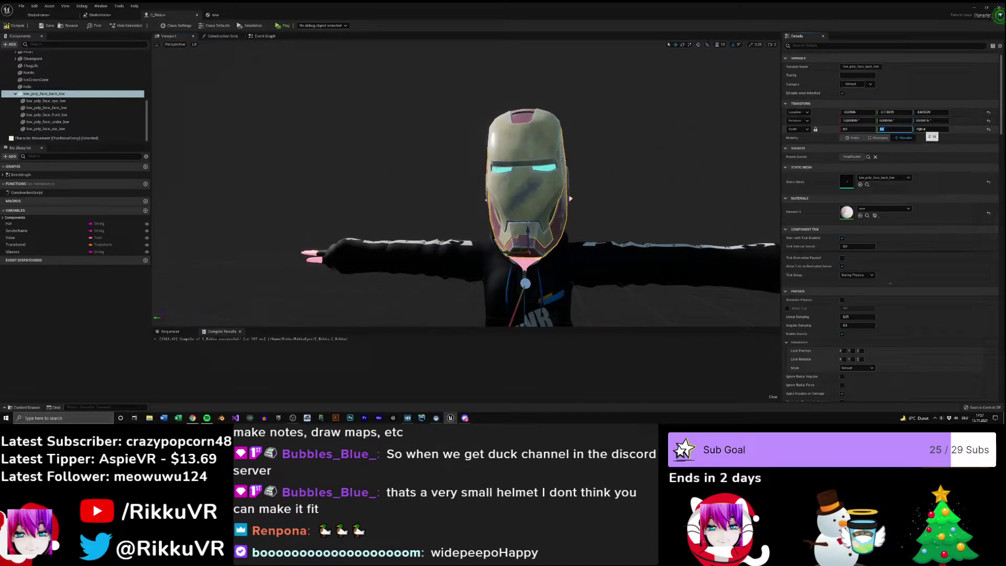
pyautogui.click(922, 128)
pyautogui.write('8')
pyautogui.press('Return')
# - Nudge the resized helmet slightly to fit the head, checking the fit from several sides
pyautogui.moveTo(524, 209); pyautogui.dragTo(556, 212, button='right')
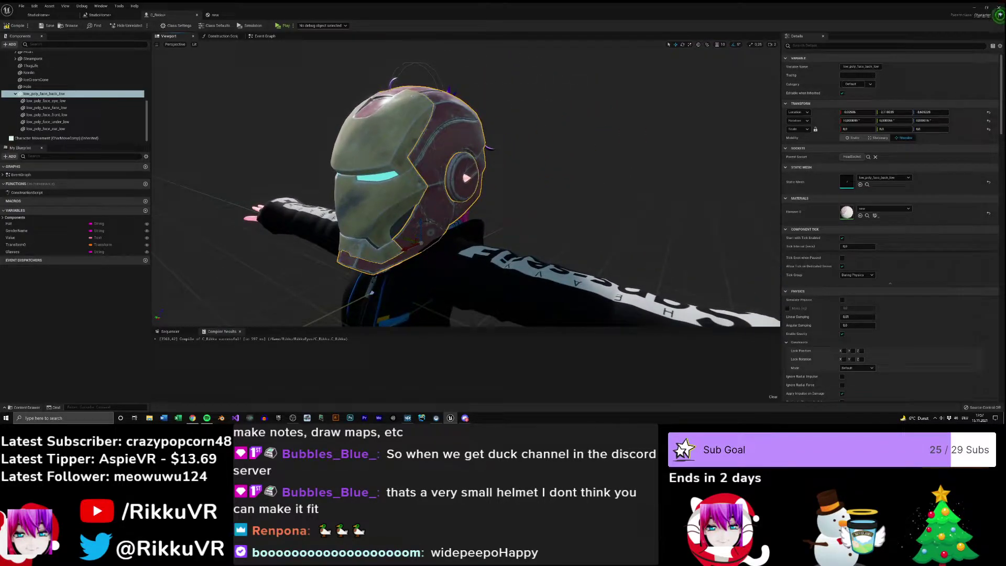
pyautogui.moveTo(420, 223)
pyautogui.mouseDown()
pyautogui.moveTo(420, 207)
pyautogui.moveTo(418, 222)
pyautogui.mouseUp()
pyautogui.moveTo(418, 222); pyautogui.dragTo(351, 226, button='right')
pyautogui.moveTo(472, 214); pyautogui.dragTo(607, 192, button='right')
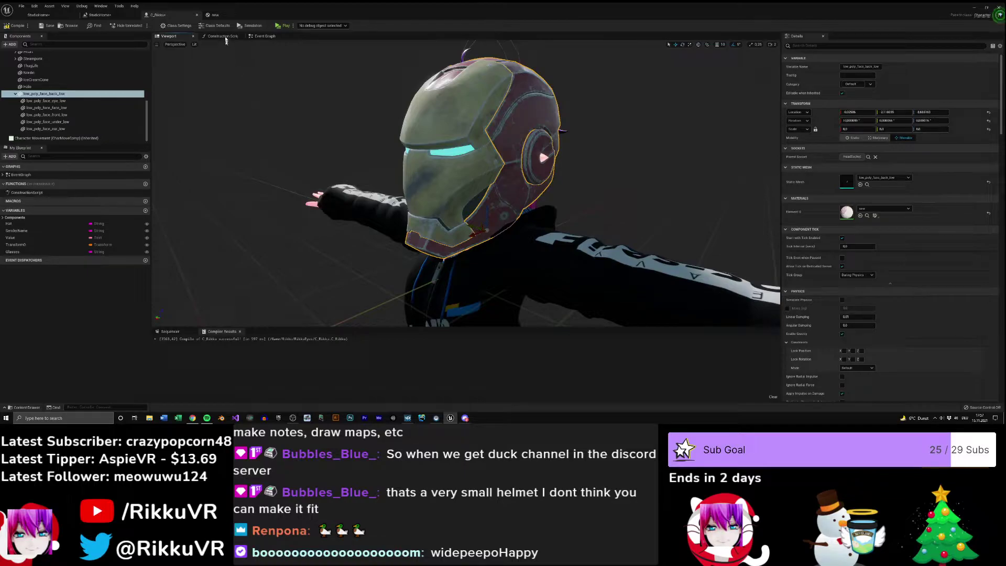
# - In the helmet material, insert a Desaturation node between the base colour texture sample and the Base Color input
pyautogui.click(222, 19)
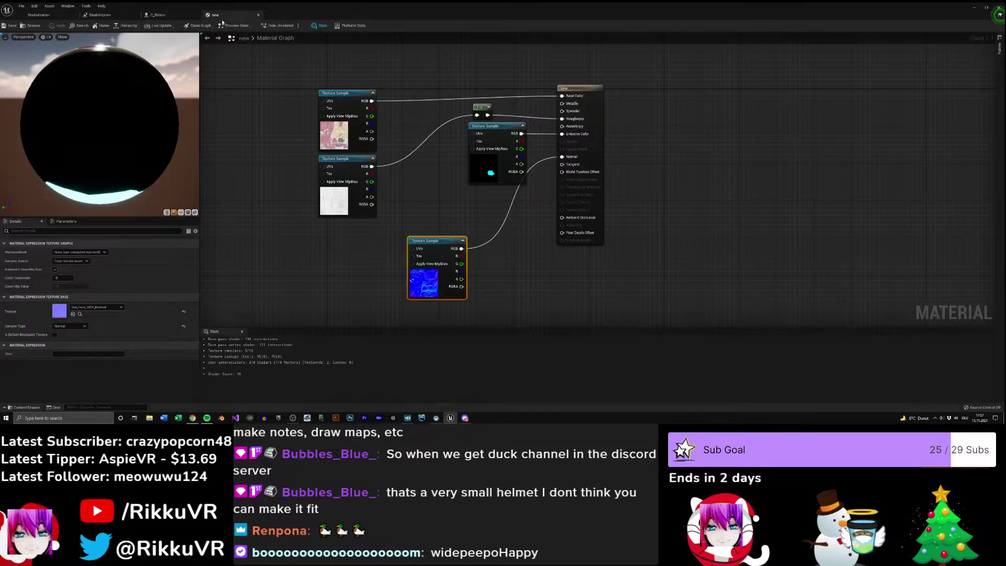
pyautogui.moveTo(254, 71); pyautogui.dragTo(335, 76, button='right')
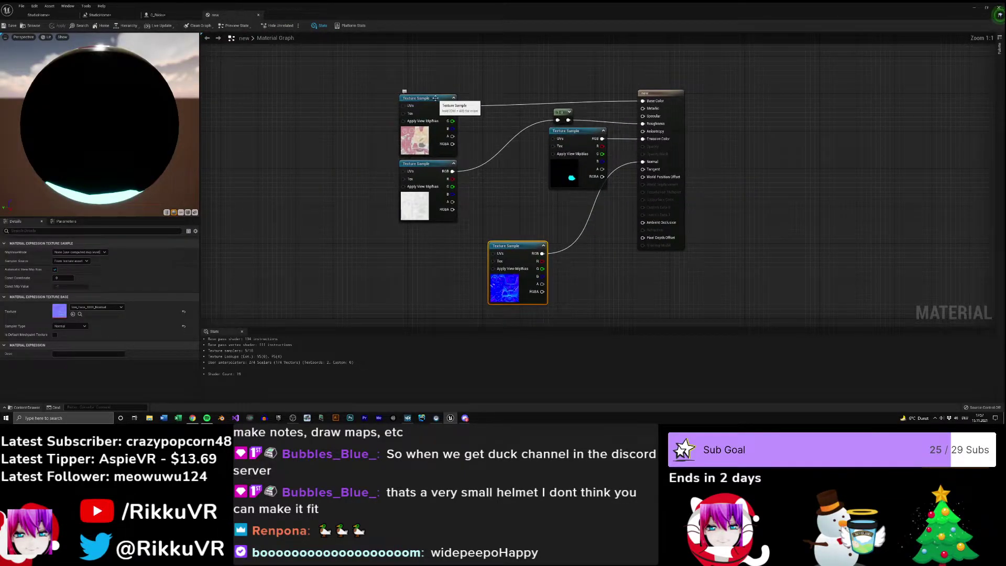
pyautogui.moveTo(435, 103); pyautogui.dragTo(415, 98)
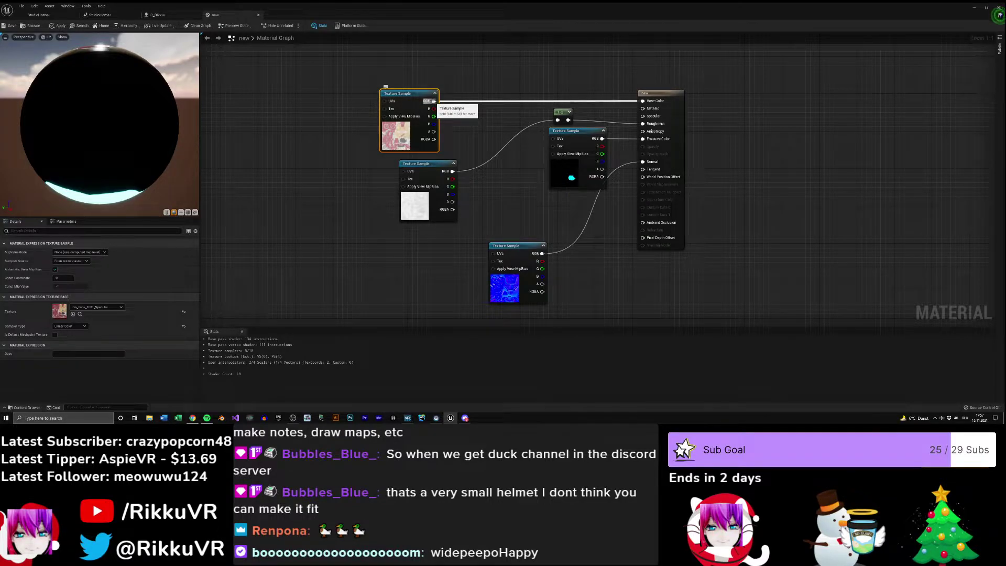
pyautogui.moveTo(432, 100); pyautogui.dragTo(483, 88)
pyautogui.write('satura')
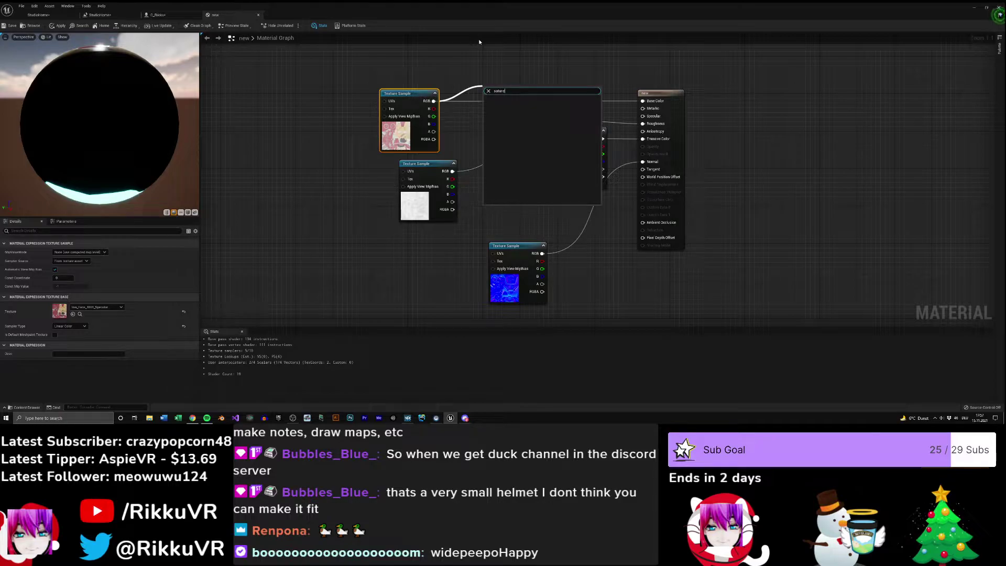
pyautogui.press('BackSpace')
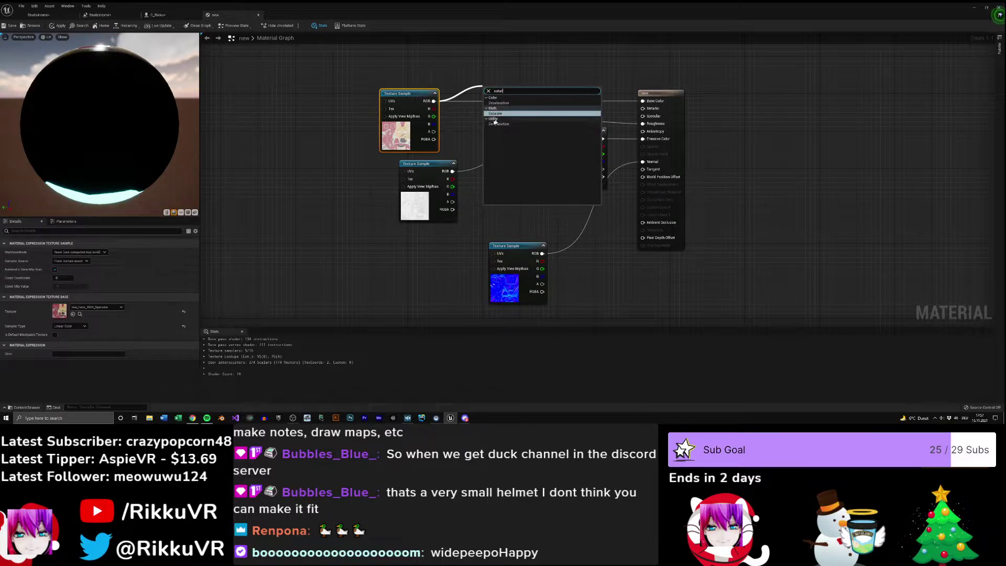
pyautogui.click(506, 103)
pyautogui.moveTo(513, 98)
pyautogui.mouseDown()
pyautogui.moveTo(642, 103)
pyautogui.moveTo(521, 89)
pyautogui.mouseUp()
# - Feed a negative constant into the Desaturation node's Fraction input, and apply and save the helmet material
pyautogui.click(479, 116)
pyautogui.moveTo(488, 128)
pyautogui.mouseDown()
pyautogui.moveTo(510, 104)
pyautogui.moveTo(477, 112)
pyautogui.mouseUp()
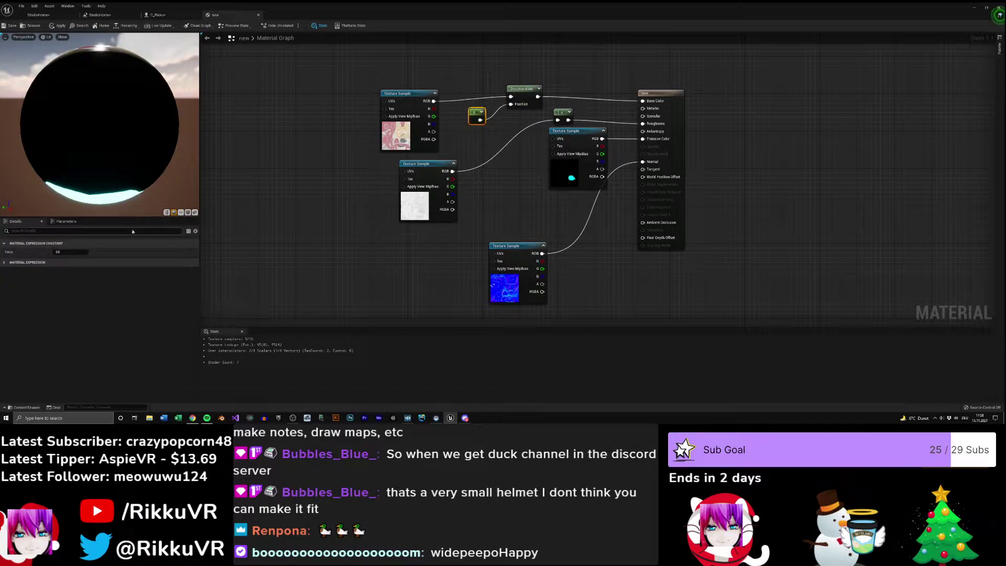
pyautogui.press('Return')
pyautogui.click(57, 26)
pyautogui.click(10, 25)
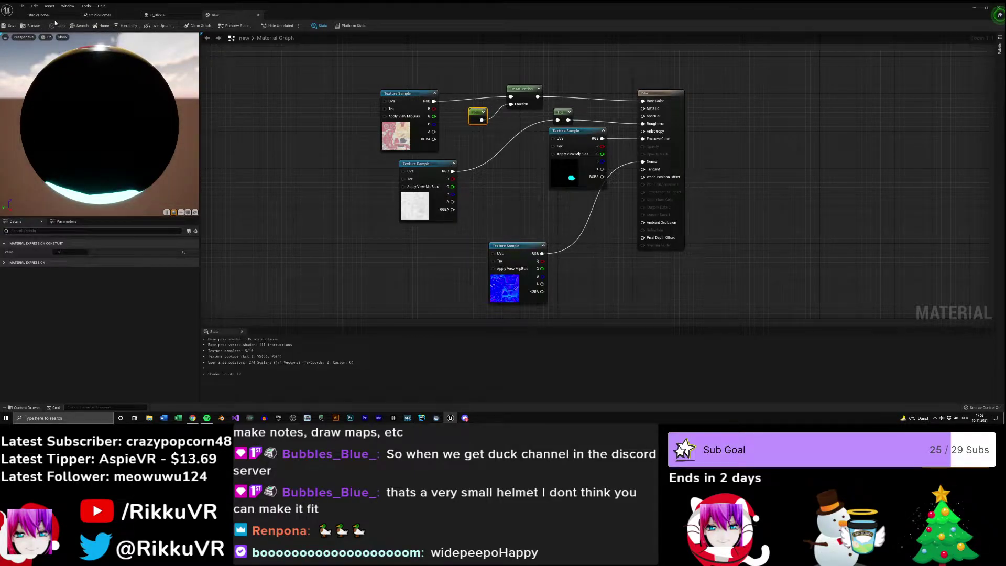
# - Return to the character blueprint and inspect the recoloured helmet from several sides
pyautogui.click(159, 15)
pyautogui.moveTo(472, 209); pyautogui.dragTo(212, 157)
pyautogui.moveTo(467, 184); pyautogui.dragTo(440, 197, button='right')
pyautogui.scroll(-6, 522, 97)
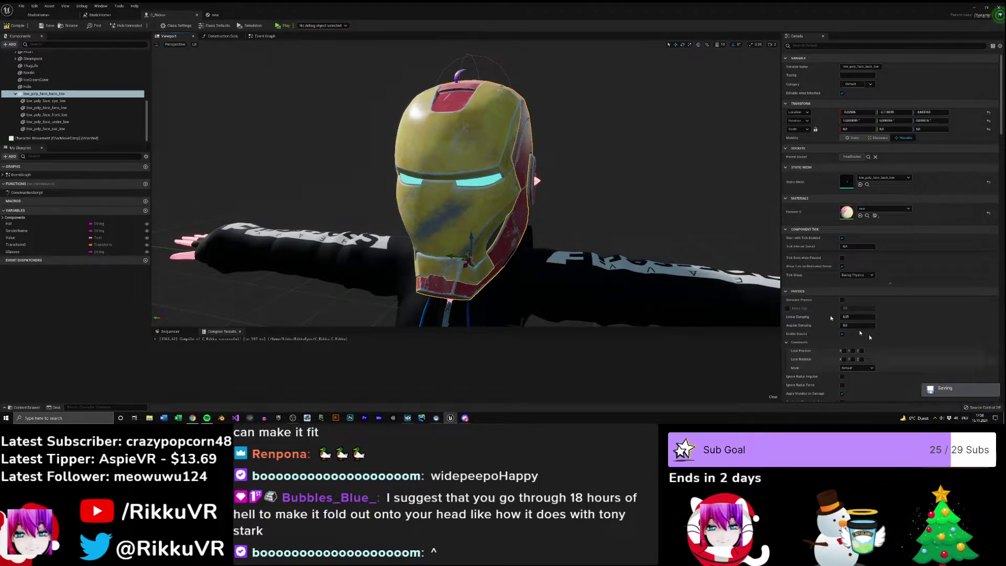
pyautogui.keyDown('alt'); pyautogui.moveTo(612, 177); pyautogui.dragTo(540, 180); pyautogui.keyUp('alt')
# - Capture the chat message suggesting a fold-out helmet and add the image as a card to Trello's ToDos list
pyautogui.press('super+shift+s')
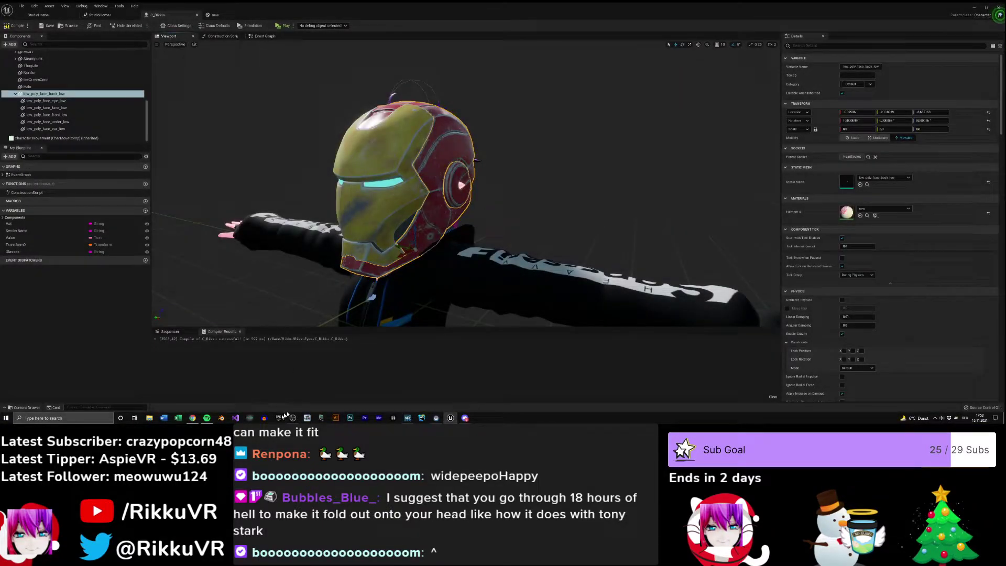
pyautogui.click(193, 417)
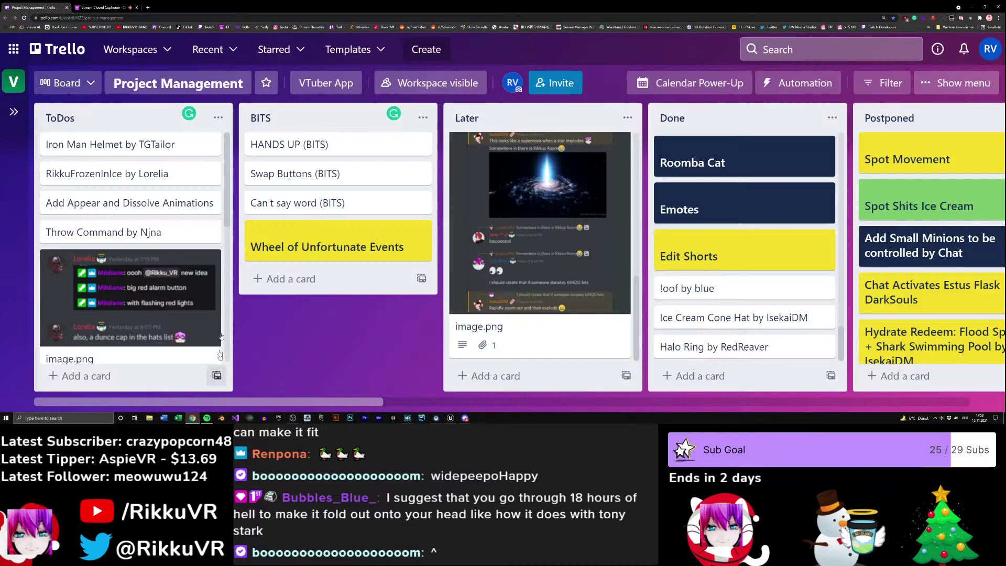
pyautogui.scroll(-5, 165, 314)
pyautogui.click(78, 375)
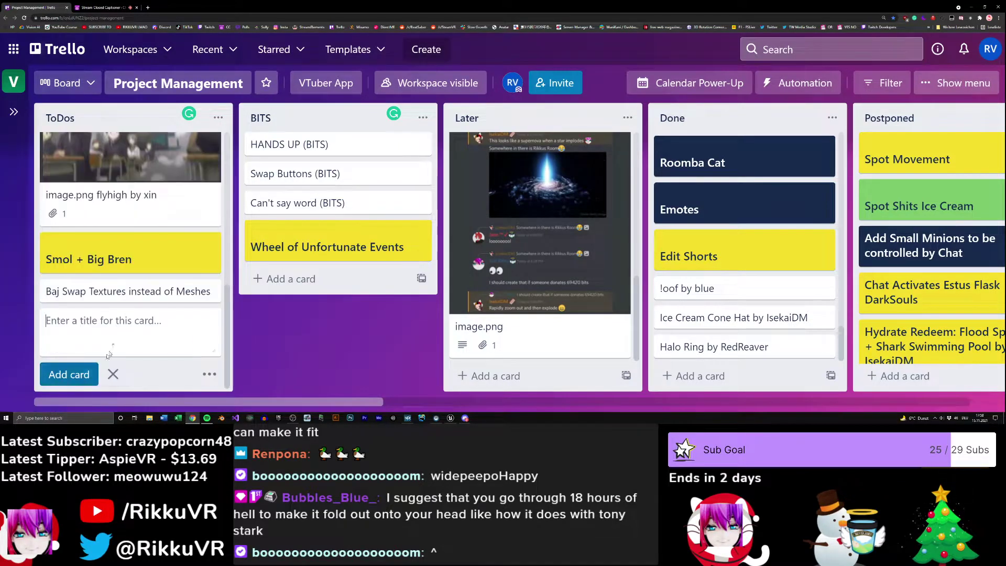
pyautogui.hotkey('ctrl', 'v')
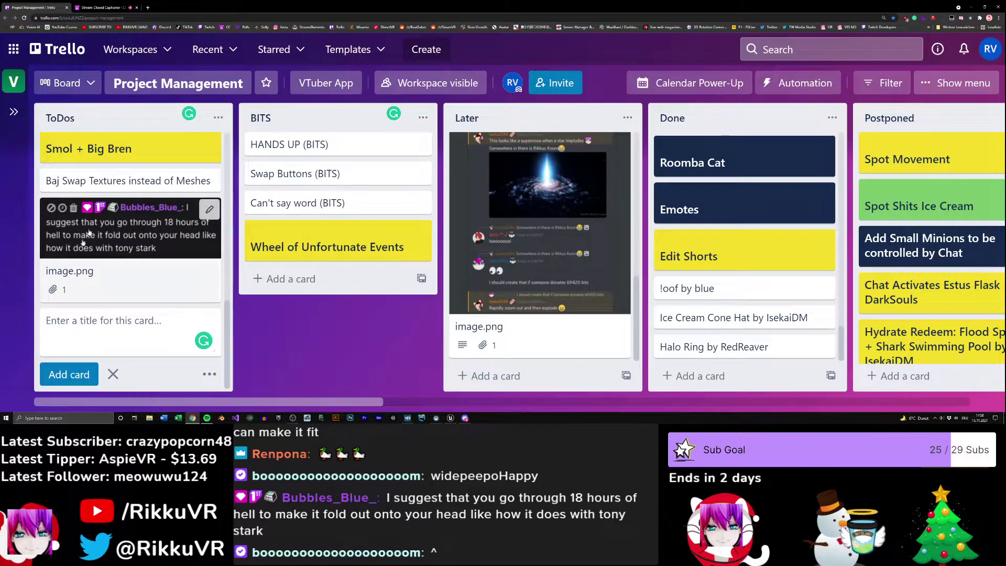
pyautogui.click(283, 338)
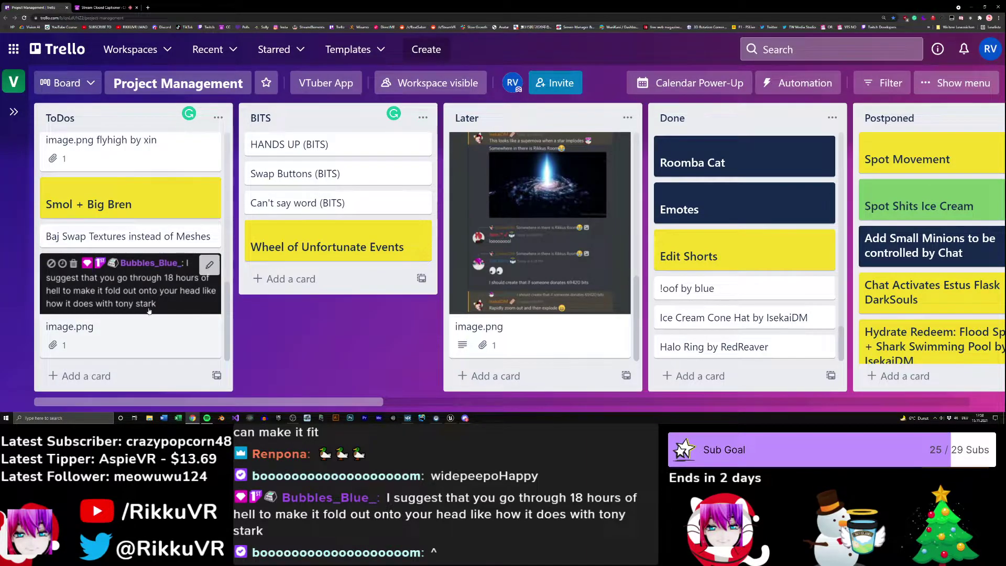
pyautogui.scroll(1, 153, 314)
pyautogui.scroll(5, 153, 311)
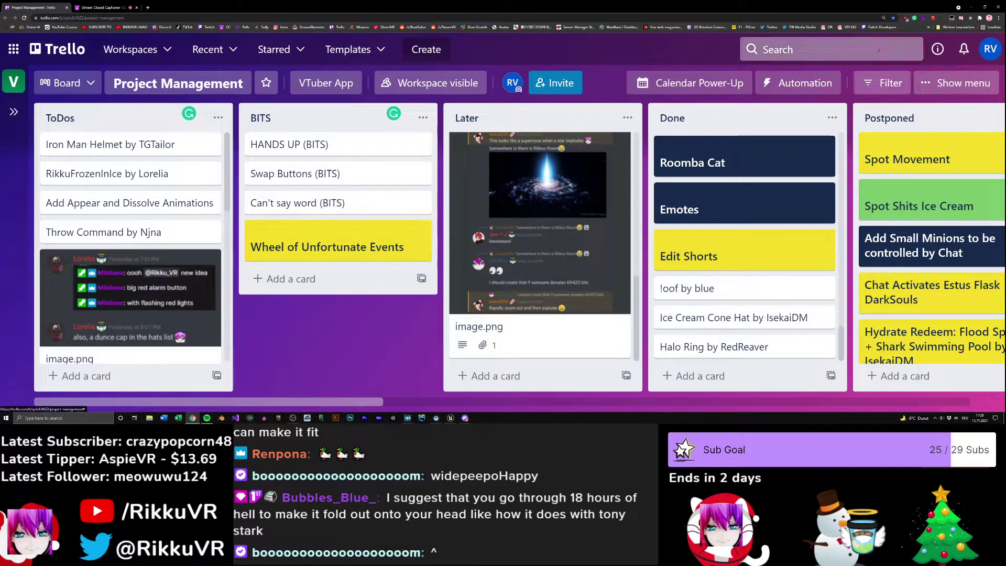
# - Back in the character blueprint, rename the helmet's parent mesh component to IronManHelmet
pyautogui.click(971, 7)
pyautogui.moveTo(524, 197); pyautogui.dragTo(570, 187, button='right')
pyautogui.rightClick(58, 94)
pyautogui.click(173, 99)
pyautogui.write('IronManHelmet')
pyautogui.press('Return')
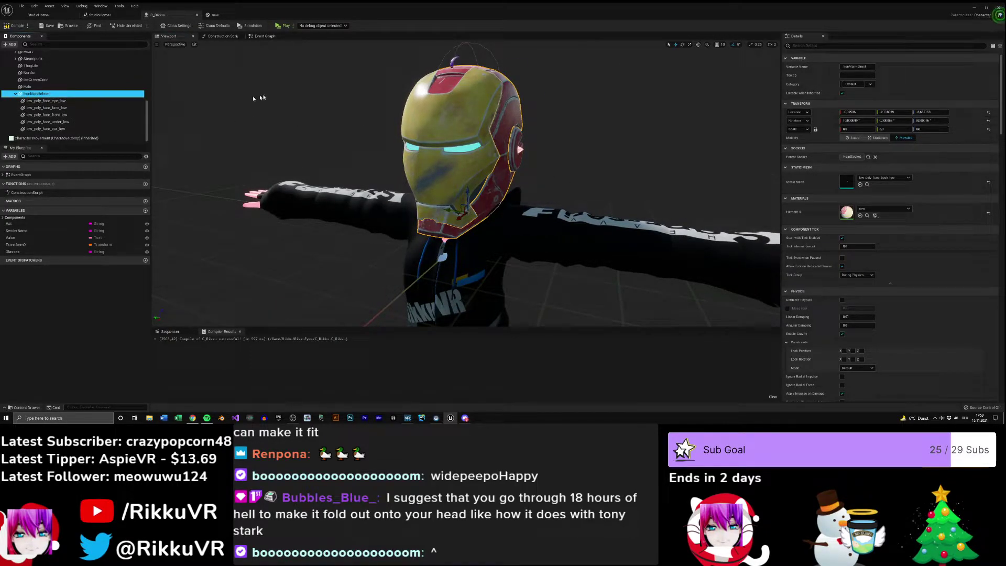
# - In the event graph, extend the hat-selection comment box downward and move its bottom nodes down to make room
pyautogui.click(265, 36)
pyautogui.scroll(5, 466, 244)
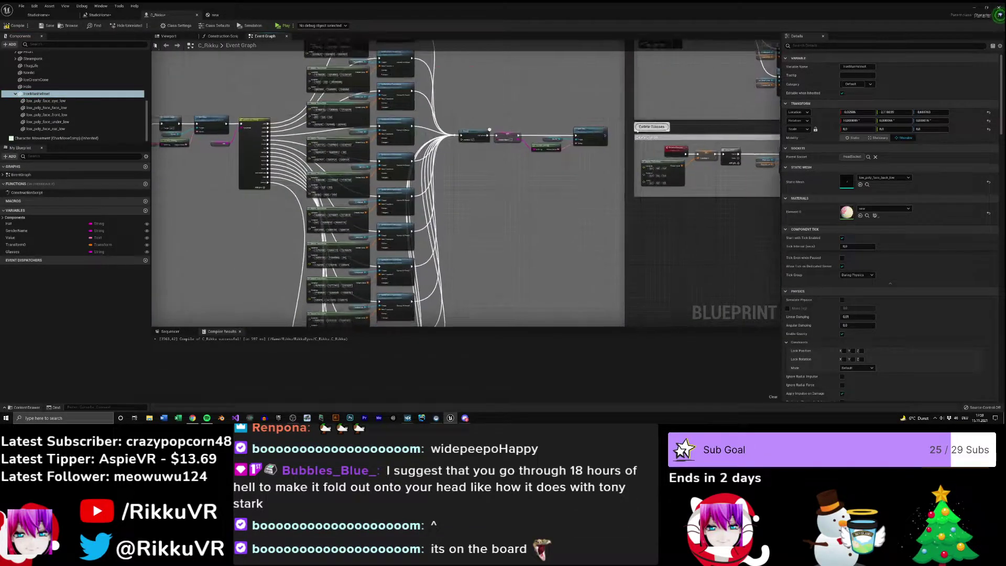
pyautogui.moveTo(466, 247); pyautogui.dragTo(516, 53, button='right')
pyautogui.moveTo(449, 268); pyautogui.dragTo(460, 156, button='right')
pyautogui.moveTo(457, 148); pyautogui.dragTo(458, 326)
pyautogui.moveTo(469, 170); pyautogui.dragTo(366, 99)
pyautogui.moveTo(386, 104); pyautogui.dragTo(387, 302)
# - Duplicate the Halo's Make Transform and SetRelativeTransform nodes and place the copies directly below the originals
pyautogui.moveTo(454, 142); pyautogui.dragTo(569, 270, button='right')
pyautogui.scroll(4, 583, 240)
pyautogui.moveTo(567, 225); pyautogui.dragTo(474, 125)
pyautogui.hotkey('ctrl', 'c')
pyautogui.click(501, 224)
pyautogui.hotkey('ctrl', 'v')
pyautogui.moveTo(521, 236); pyautogui.dragTo(474, 198)
# - Replace the copied Halo reference with an IronManHelmet reference as the target of the duplicated SetRelativeTransform node
pyautogui.click(513, 253)
pyautogui.click(467, 195)
pyautogui.press('Delete')
pyautogui.moveTo(37, 93); pyautogui.dragTo(525, 191)
pyautogui.moveTo(453, 197); pyautogui.dragTo(472, 197)
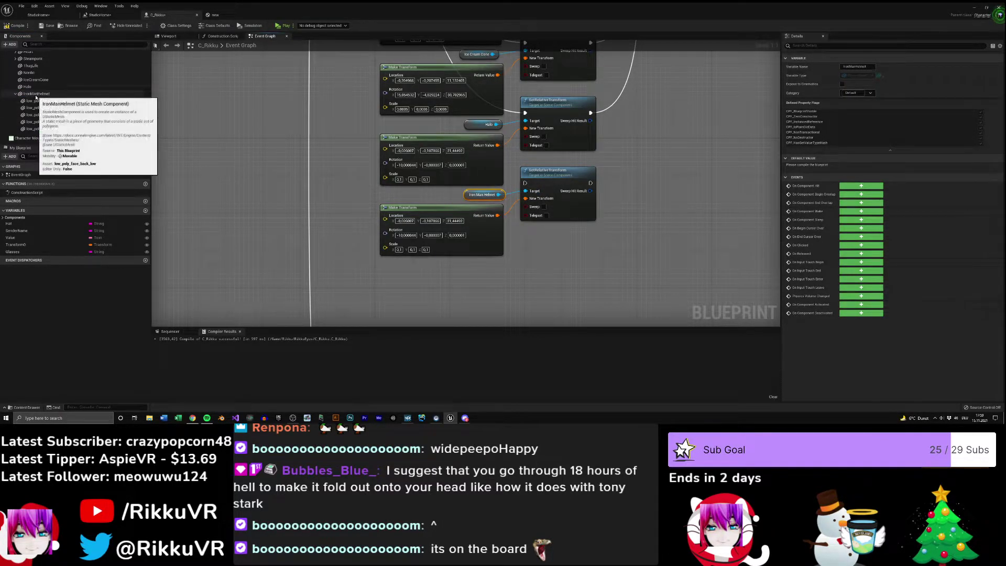
# - Copy the IronManHelmet component's X, Y and Z location values into its Make Transform node
pyautogui.click(36, 93)
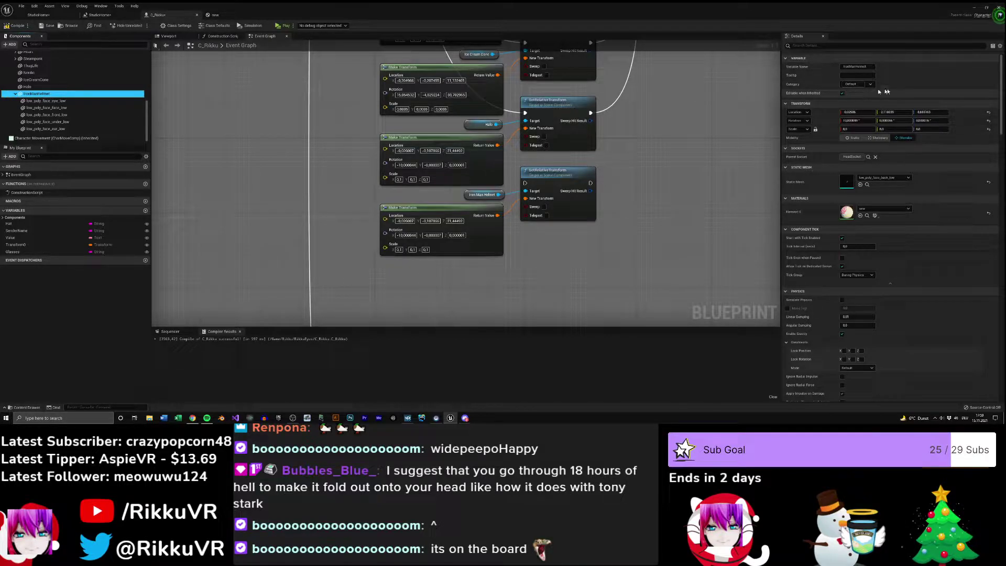
pyautogui.click(857, 113)
pyautogui.click(405, 220)
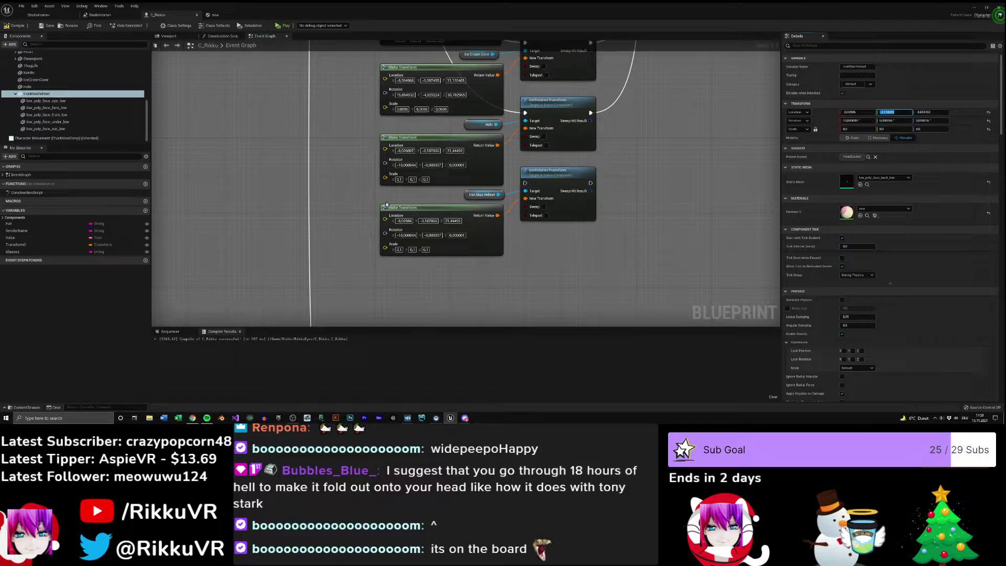
pyautogui.click(429, 221)
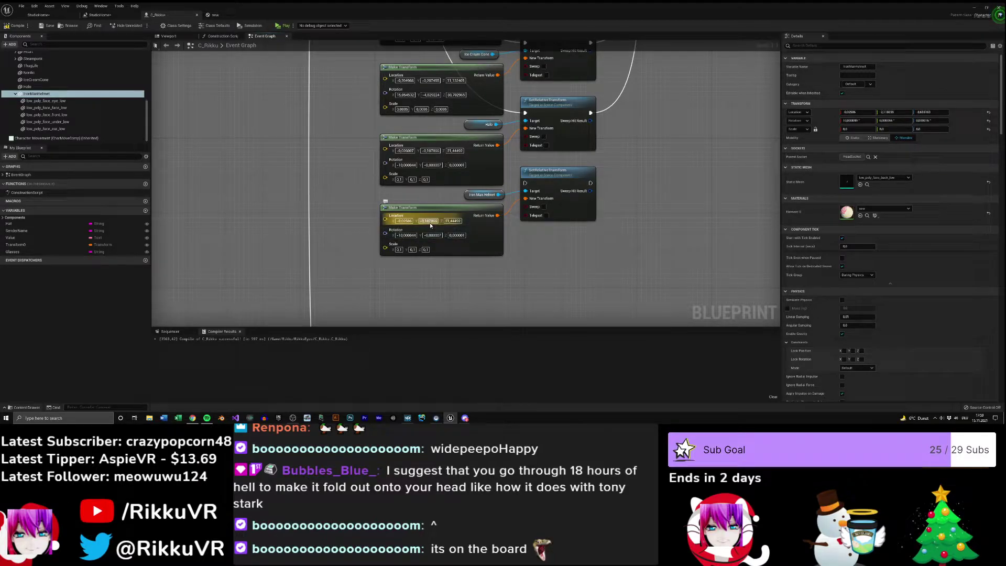
pyautogui.hotkey('ctrl', 'v')
pyautogui.click(452, 221)
pyautogui.hotkey('ctrl', 'v')
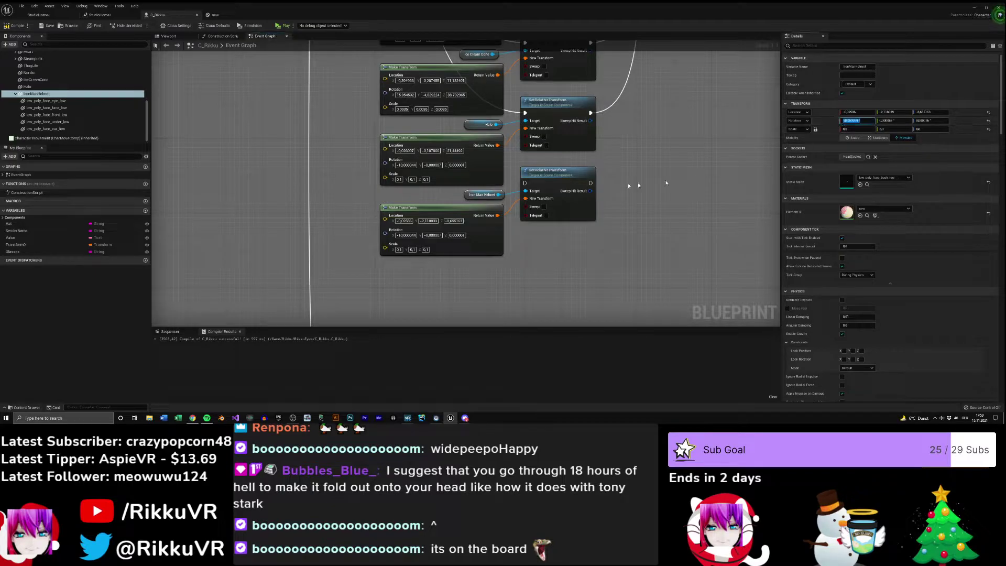
# - Copy the IronManHelmet component's X, Y and Z rotation values into its Make Transform node
pyautogui.click(414, 235)
pyautogui.hotkey('ctrl', 'v')
pyautogui.press('Return')
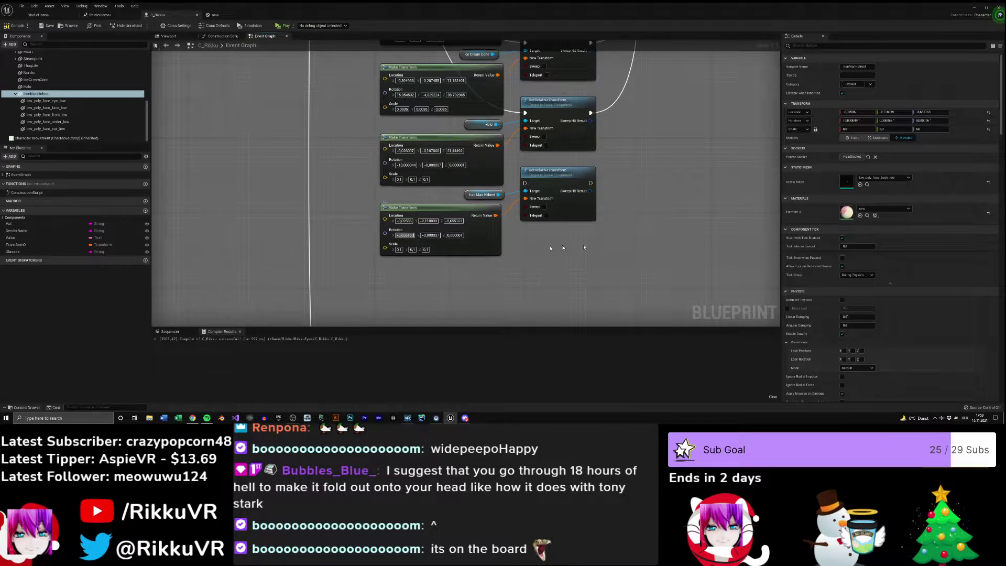
pyautogui.click(406, 235)
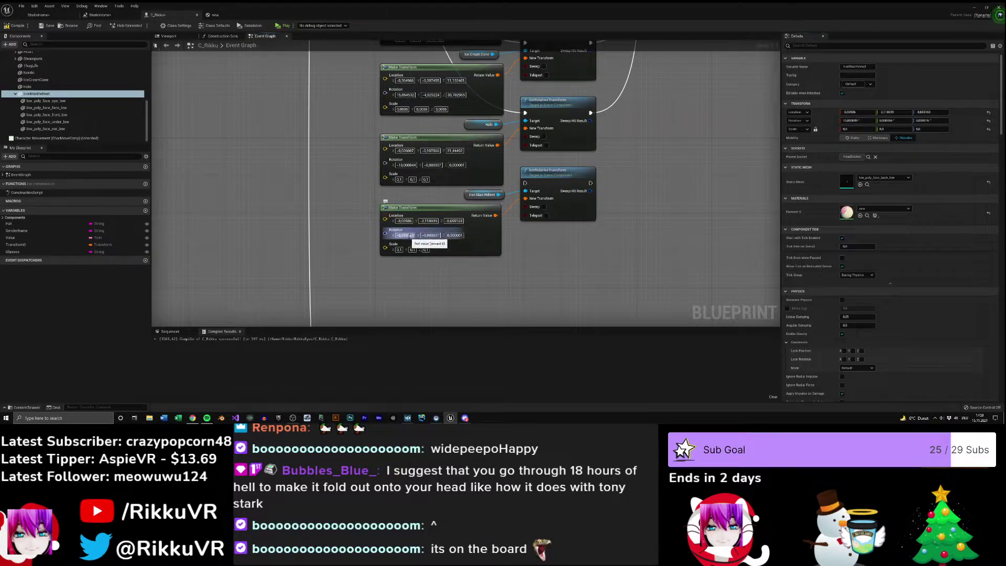
pyautogui.hotkey('ctrl', 'v')
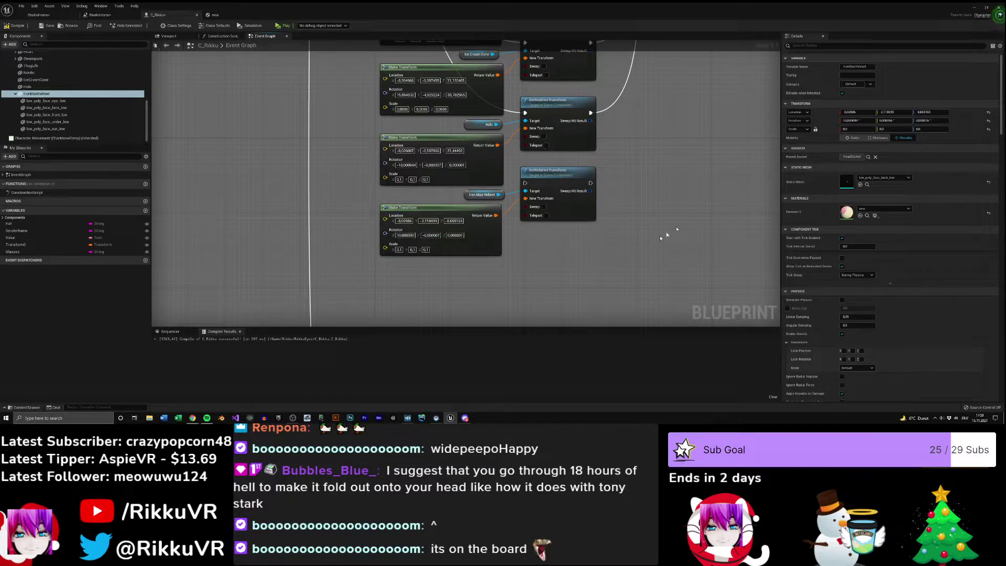
pyautogui.click(430, 235)
pyautogui.hotkey('ctrl', 'v')
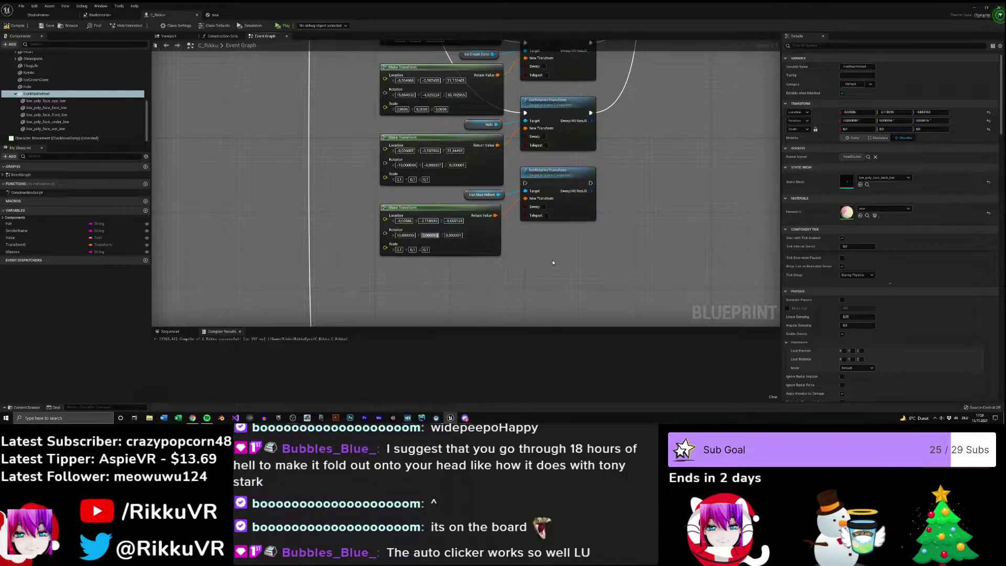
pyautogui.click(931, 121)
pyautogui.click(455, 235)
# - Set the helmet Make Transform's scale to 8 on all axes and connect its SetRelativeTransform output to the shared execution path
pyautogui.moveTo(563, 270); pyautogui.dragTo(552, 243, button='right')
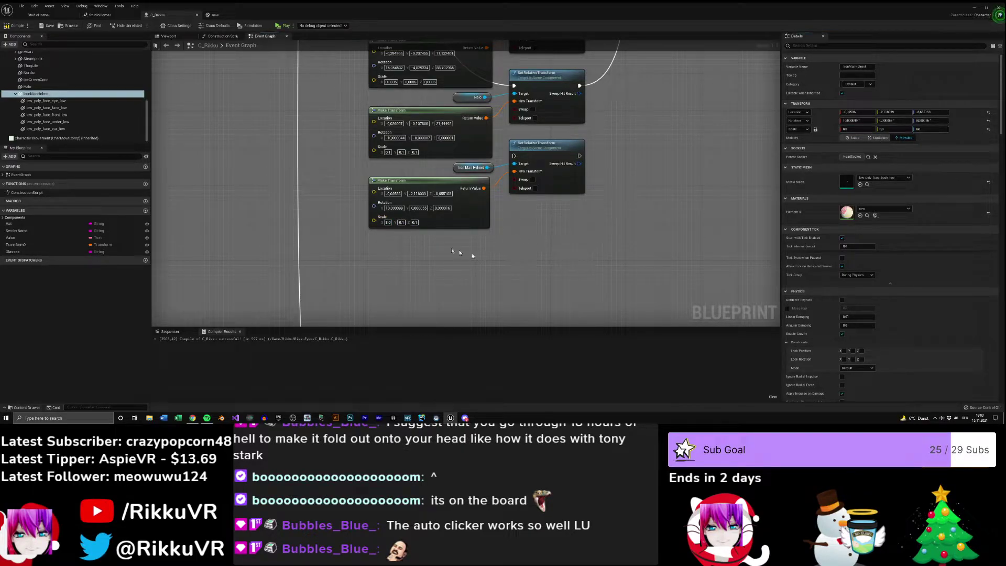
pyautogui.write('8')
pyautogui.press('Return')
pyautogui.moveTo(597, 139); pyautogui.dragTo(465, 232, button='right')
pyautogui.moveTo(452, 258); pyautogui.dragTo(538, 168)
# - Add an IronMan case to the hat Switch on String node and connect it to the helmet's SetRelativeTransform node
pyautogui.moveTo(546, 324); pyautogui.dragTo(661, 124, button='right')
pyautogui.moveTo(568, 245); pyautogui.dragTo(568, 235, button='right')
pyautogui.moveTo(314, 116)
pyautogui.mouseDown(button='right')
pyautogui.moveTo(447, 87)
pyautogui.moveTo(466, 48)
pyautogui.mouseUp(button='right')
pyautogui.moveTo(476, 190); pyautogui.dragTo(472, 141, button='right')
pyautogui.moveTo(422, 299); pyautogui.dragTo(495, 175, button='right')
pyautogui.click(457, 206)
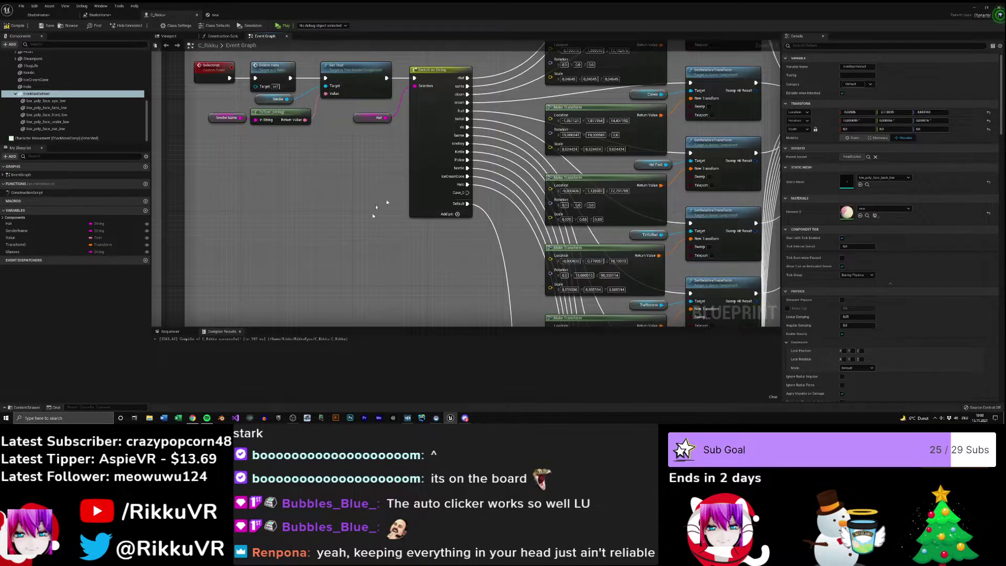
pyautogui.click(853, 193)
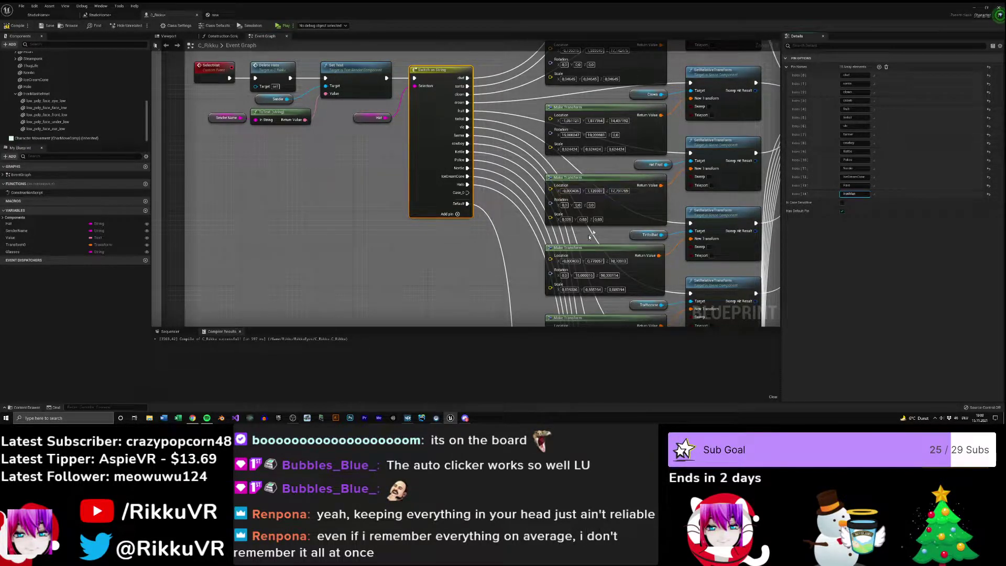
pyautogui.moveTo(422, 253); pyautogui.dragTo(356, 198, button='right')
pyautogui.moveTo(401, 137); pyautogui.dragTo(624, 182)
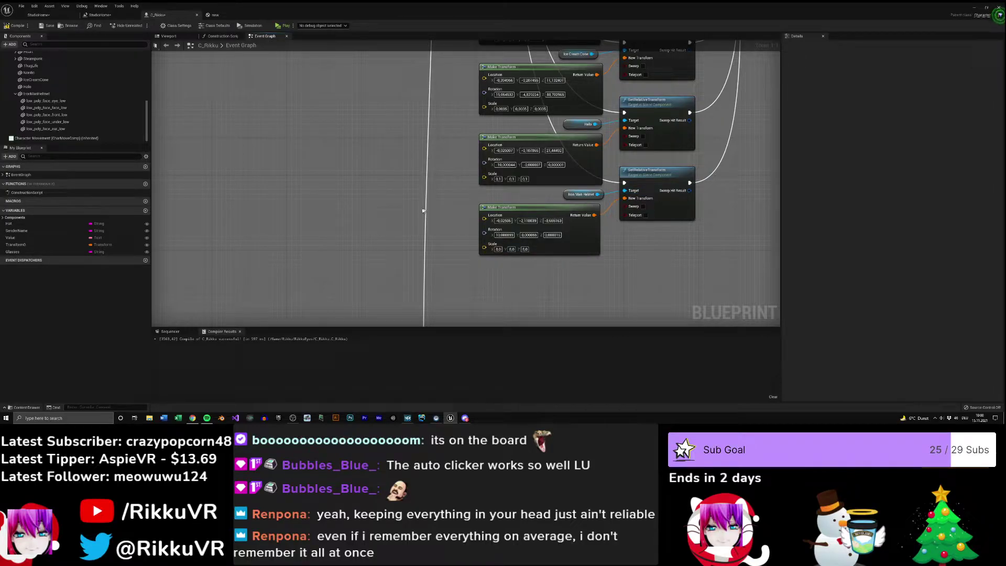
# - In the sequence that resets all hats, duplicate the Halo's SetRelativeTransform nodes and chain the copy after the Halo's
pyautogui.scroll(-5, 498, 213)
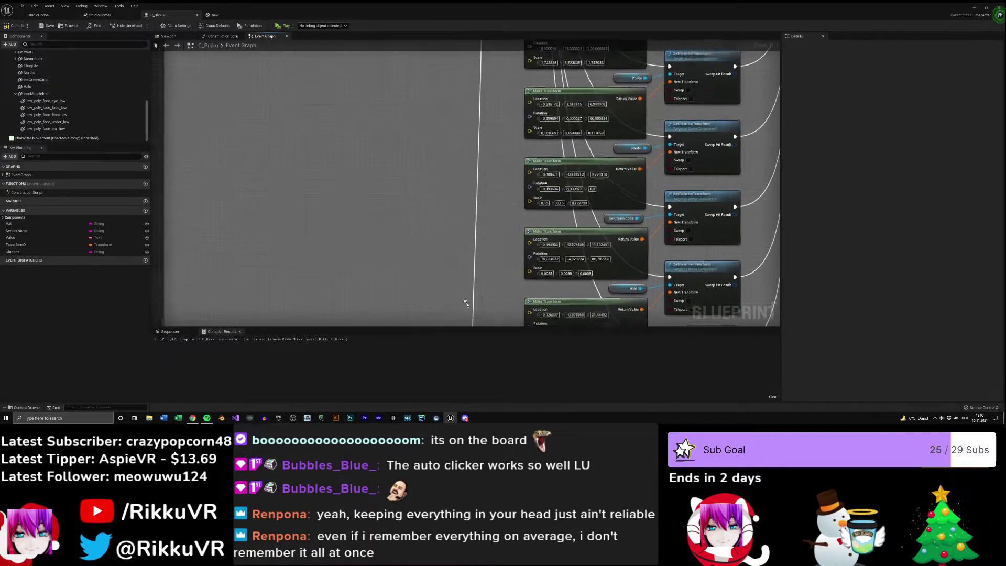
pyautogui.scroll(5, 496, 239)
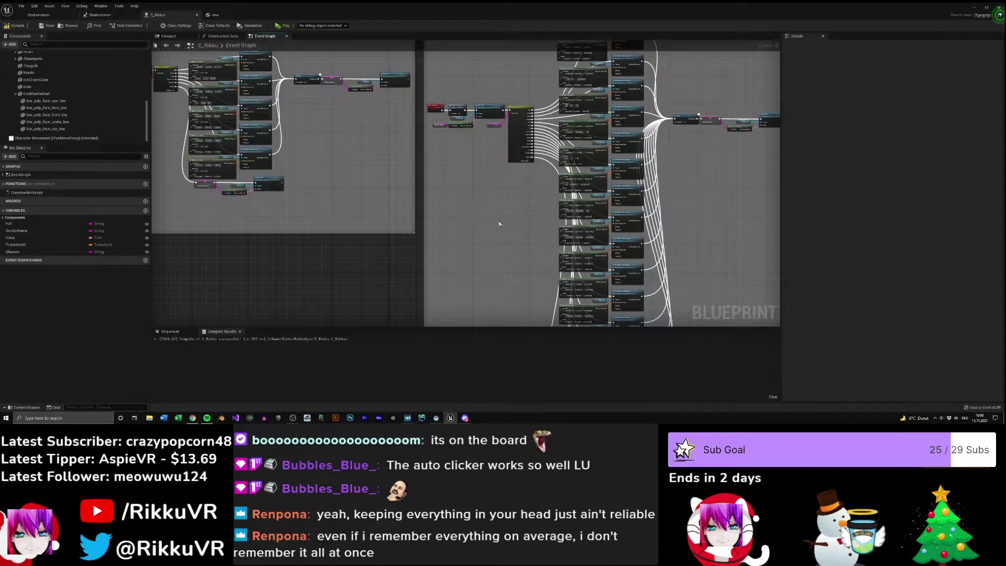
pyautogui.scroll(-5, 507, 243)
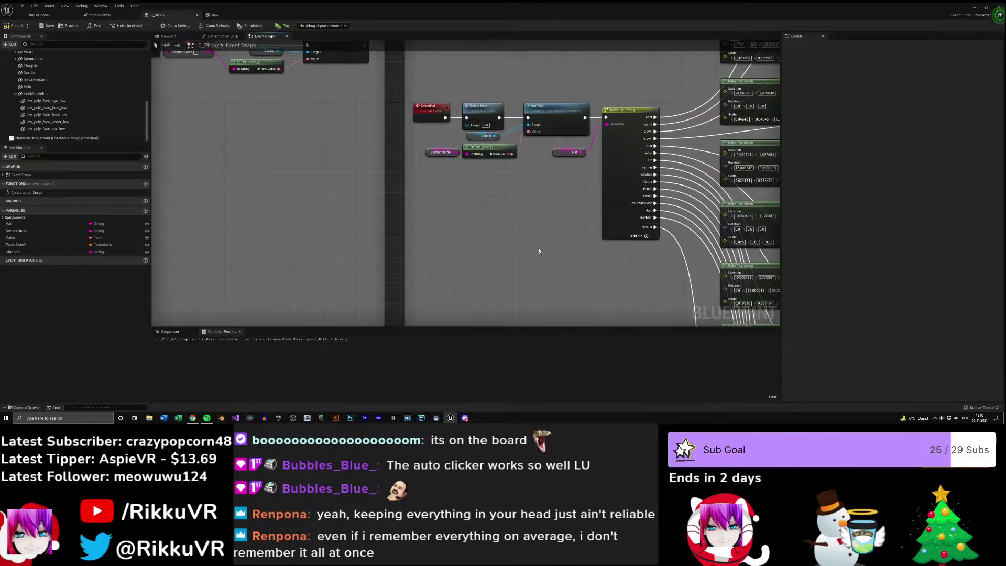
pyautogui.moveTo(547, 105); pyautogui.dragTo(522, 225, button='right')
pyautogui.scroll(5, 522, 225)
pyautogui.moveTo(523, 225); pyautogui.dragTo(422, 140)
pyautogui.hotkey('ctrl', 'c')
pyautogui.moveTo(589, 186); pyautogui.dragTo(533, 186, button='right')
pyautogui.hotkey('ctrl', 'v')
pyautogui.moveTo(573, 185); pyautogui.dragTo(545, 153)
pyautogui.click(665, 186)
pyautogui.moveTo(480, 154); pyautogui.dragTo(536, 154)
# - Replace the copied Halo reference in the hat-reset sequence with an IronManHelmet reference as the new node's target
pyautogui.click(510, 161)
pyautogui.press('Delete')
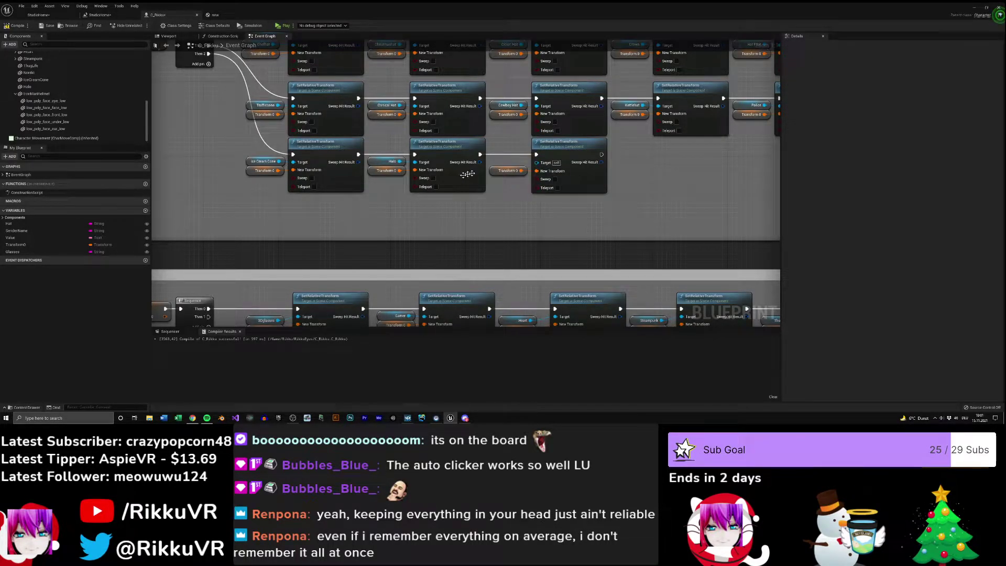
pyautogui.moveTo(25, 95); pyautogui.dragTo(538, 163)
pyautogui.moveTo(498, 207); pyautogui.dragTo(501, 167)
pyautogui.click(503, 220)
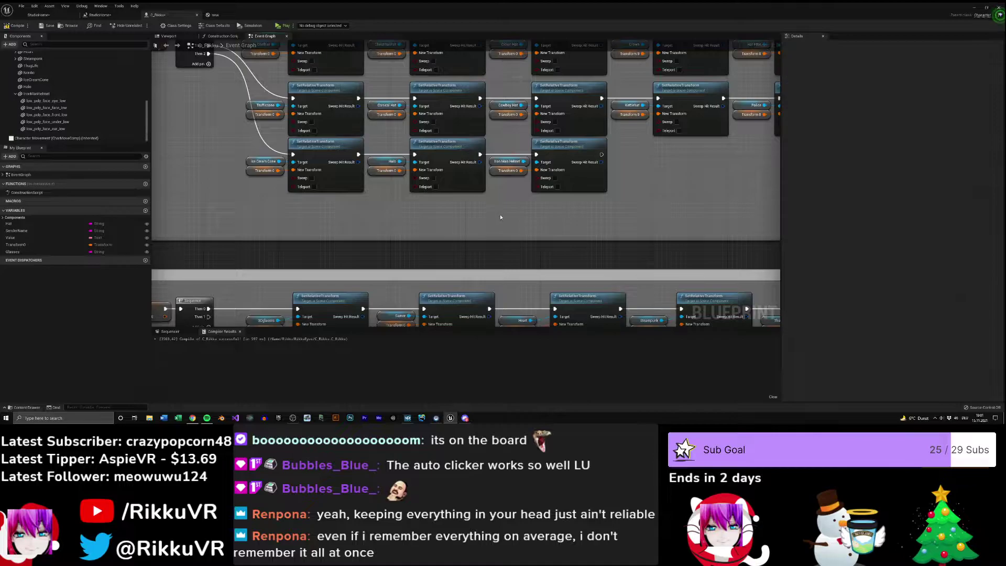
pyautogui.moveTo(499, 218); pyautogui.dragTo(209, 79, button='right')
pyautogui.scroll(2, 438, 180)
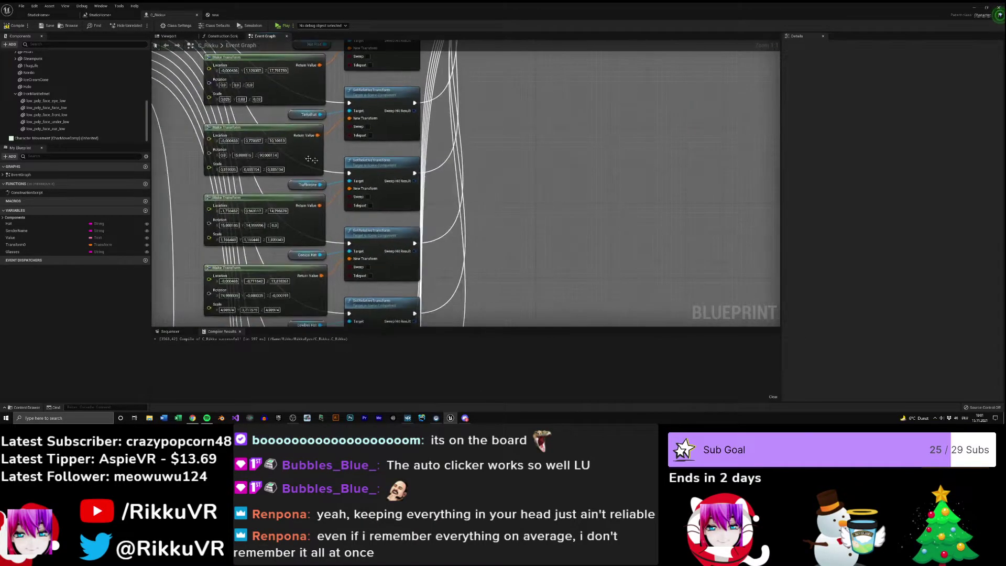
# - Set the Iron Man helmet component's scale to 0 on all axes in the character's component view and compile the blueprint
pyautogui.click(168, 36)
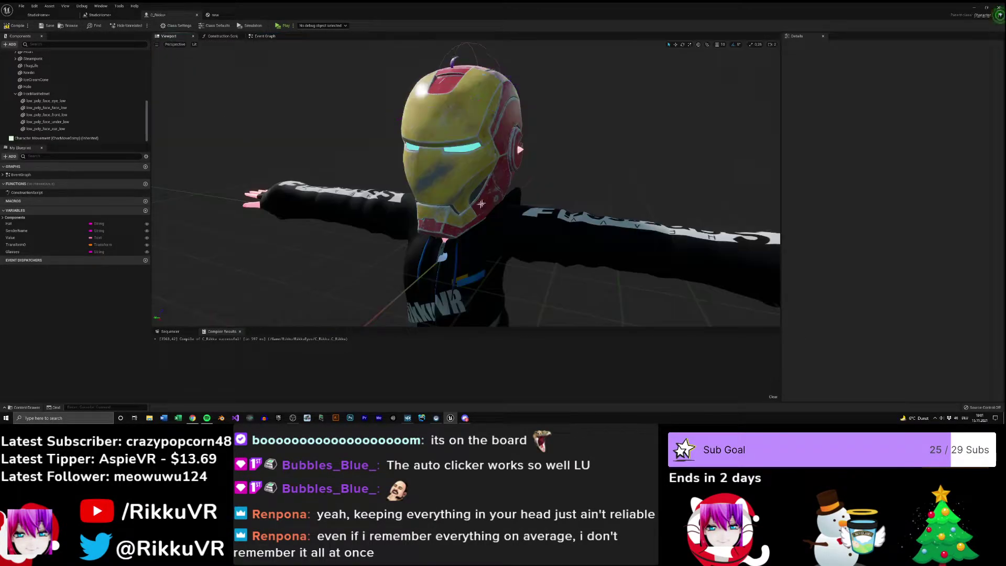
pyautogui.click(479, 150)
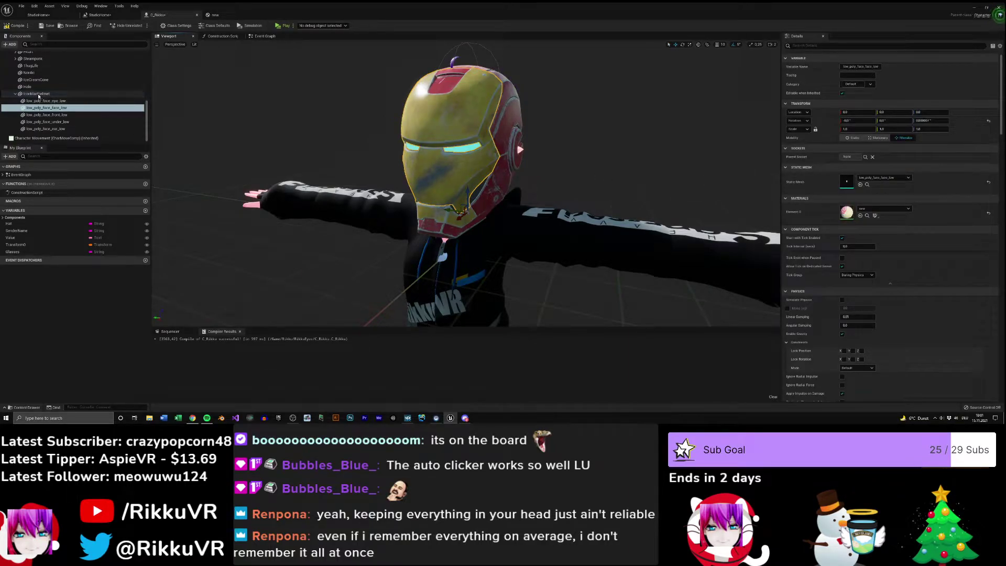
pyautogui.moveTo(860, 128); pyautogui.dragTo(833, 129)
pyautogui.moveTo(524, 210); pyautogui.dragTo(419, 212)
pyautogui.click(17, 26)
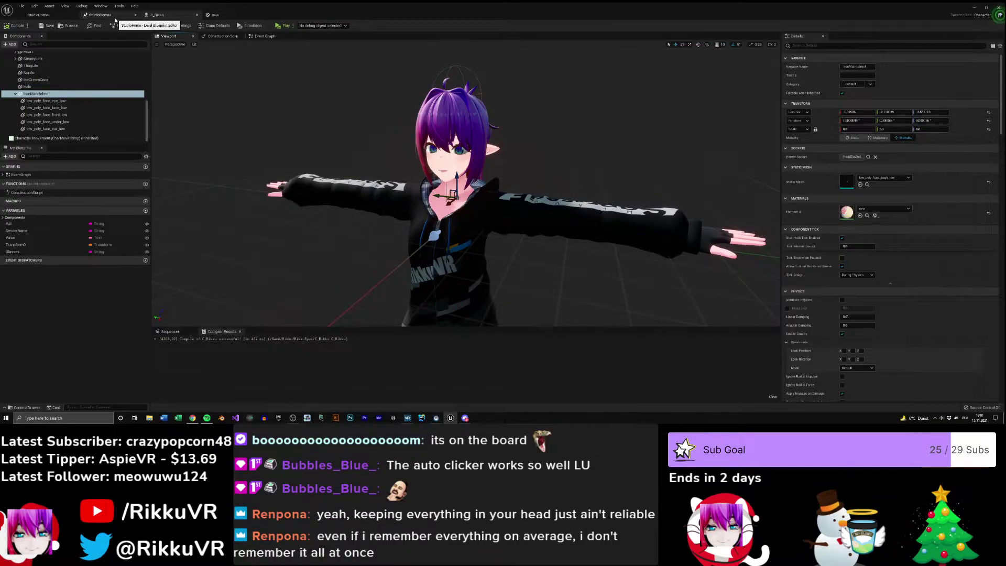
# - In the StudioHome level blueprint, wrap the oof Twitch command and sound nodes in a comment box titled "Oof"
pyautogui.click(100, 15)
pyautogui.moveTo(198, 98); pyautogui.dragTo(282, 130, button='right')
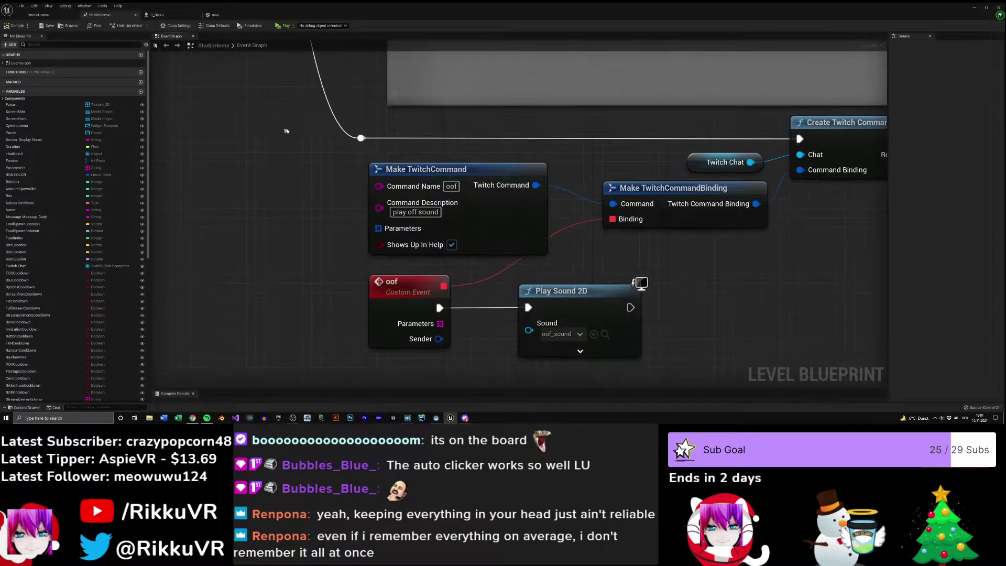
pyautogui.scroll(-2, 711, 259)
pyautogui.moveTo(574, 241); pyautogui.dragTo(757, 340)
pyautogui.moveTo(526, 221); pyautogui.dragTo(316, 135)
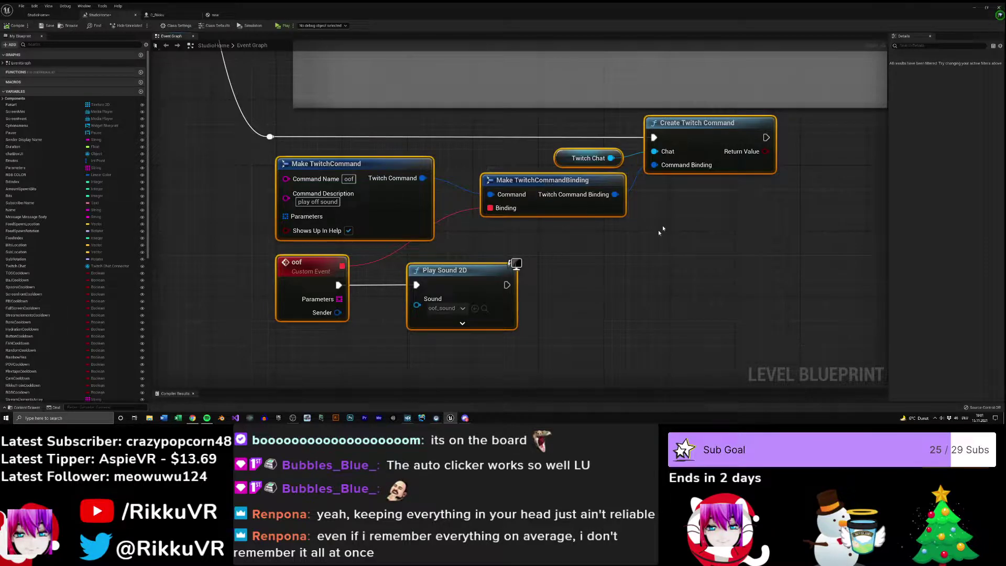
pyautogui.press('c')
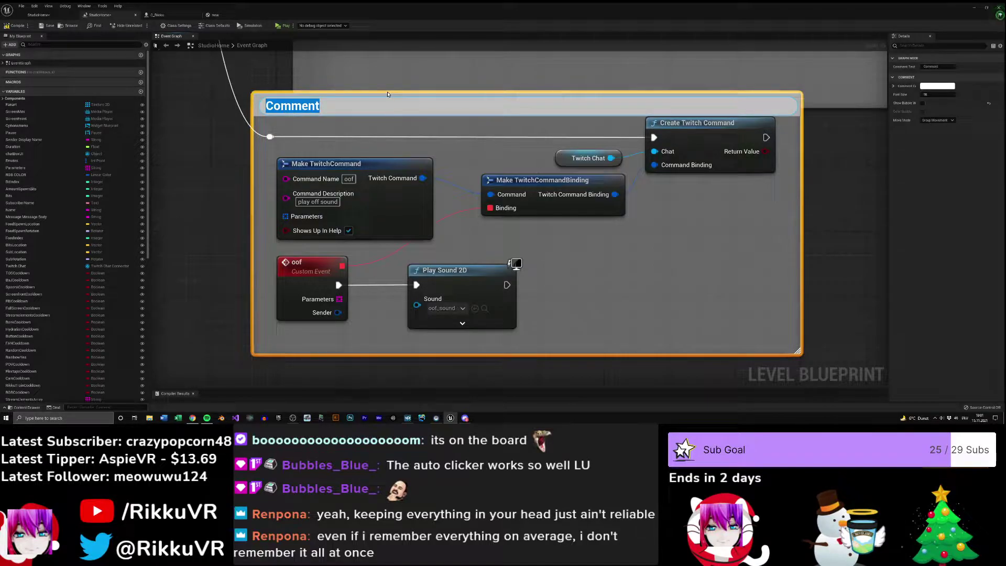
pyautogui.write('Oof')
pyautogui.click(179, 151)
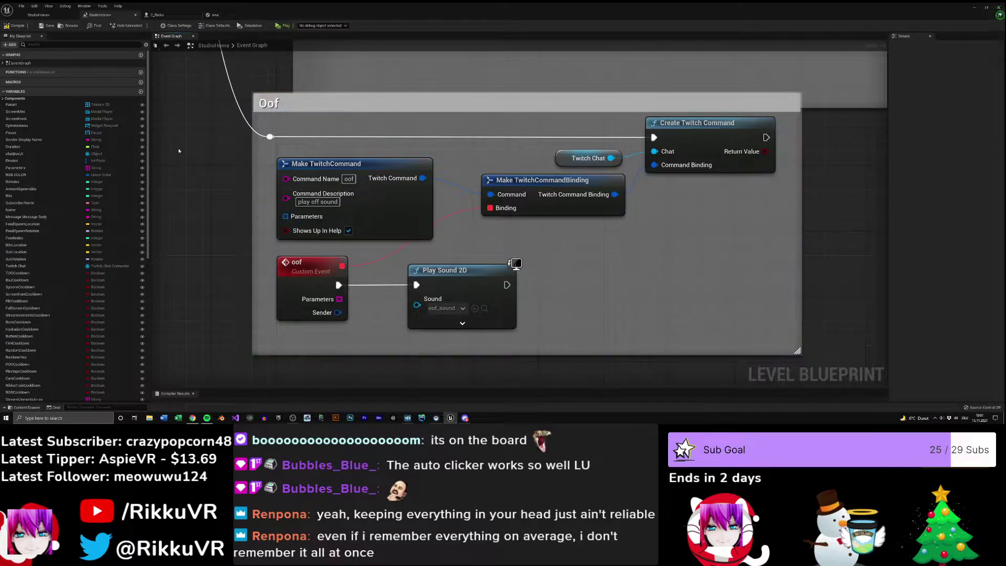
# - Move the Oof comment group slightly away from the command group above it and save the level blueprint
pyautogui.moveTo(297, 104); pyautogui.dragTo(333, 134)
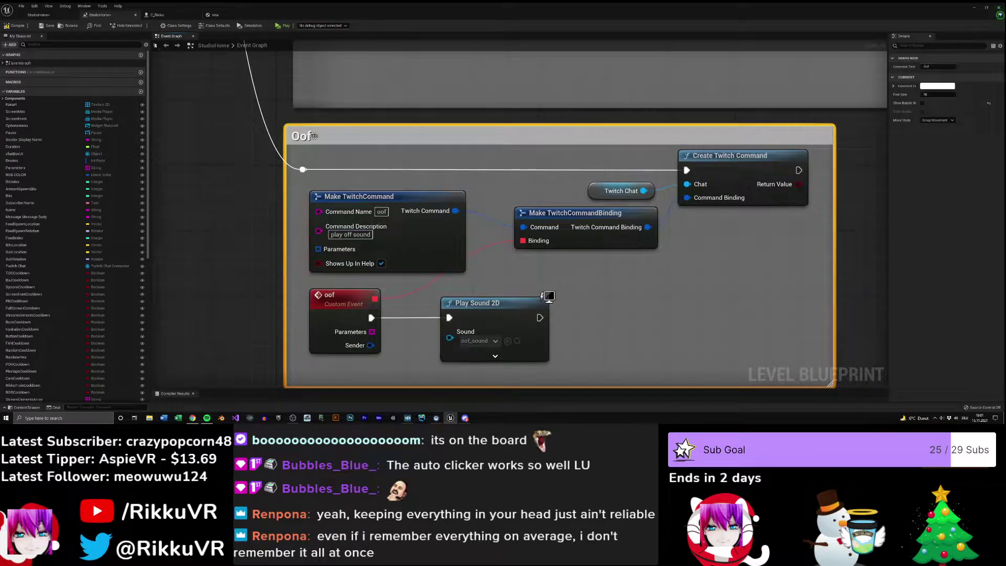
pyautogui.click(275, 157)
pyautogui.moveTo(223, 152); pyautogui.dragTo(278, 175, button='right')
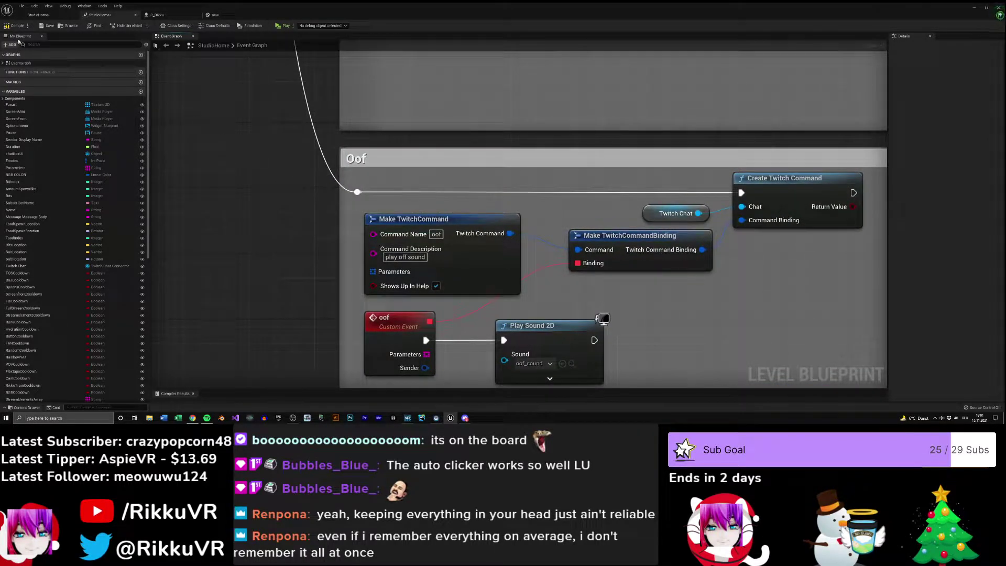
pyautogui.click(46, 26)
# - Examine the overall layout of the level blueprint's command groups and the Oof group's place among them
pyautogui.scroll(-4, 232, 178)
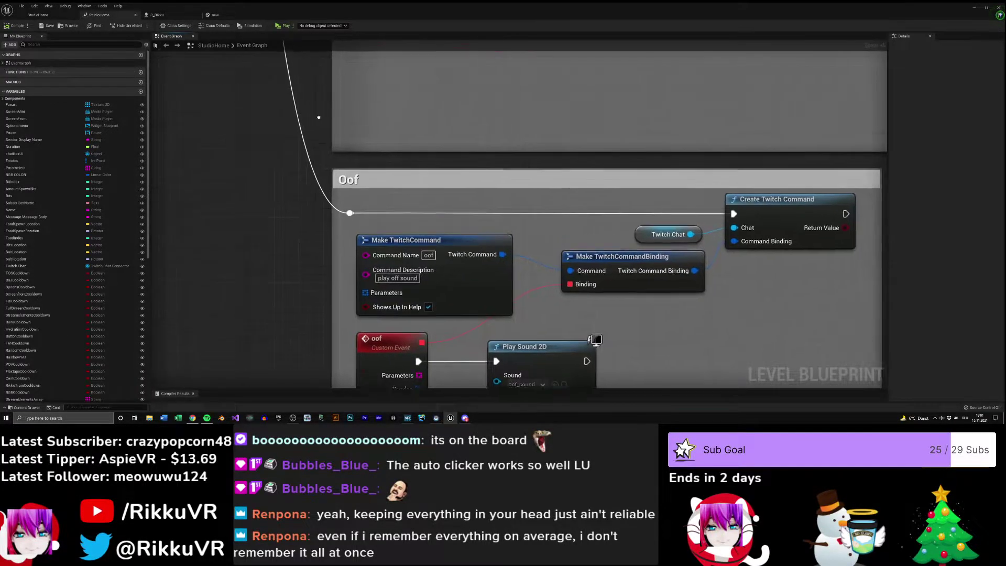
pyautogui.scroll(-11, 232, 178)
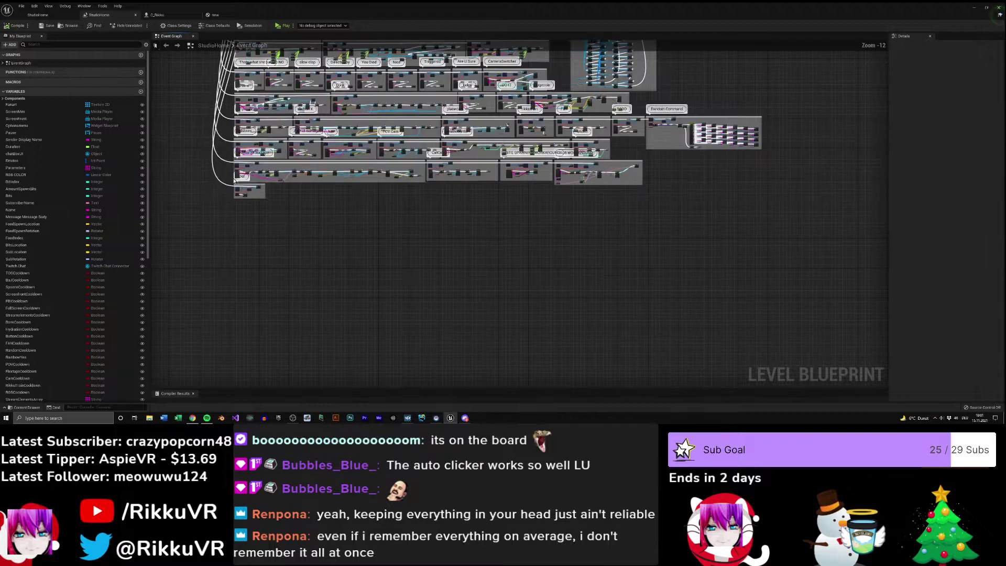
pyautogui.moveTo(457, 252); pyautogui.dragTo(636, 167, button='right')
pyautogui.moveTo(639, 130); pyautogui.dragTo(701, 79, button='right')
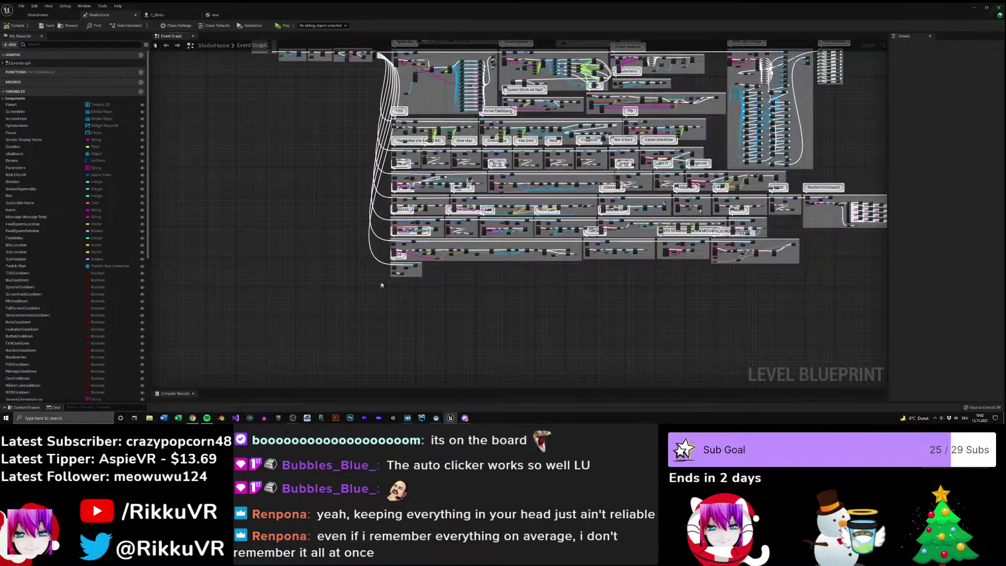
pyautogui.scroll(5, 381, 285)
pyautogui.scroll(-2, 458, 269)
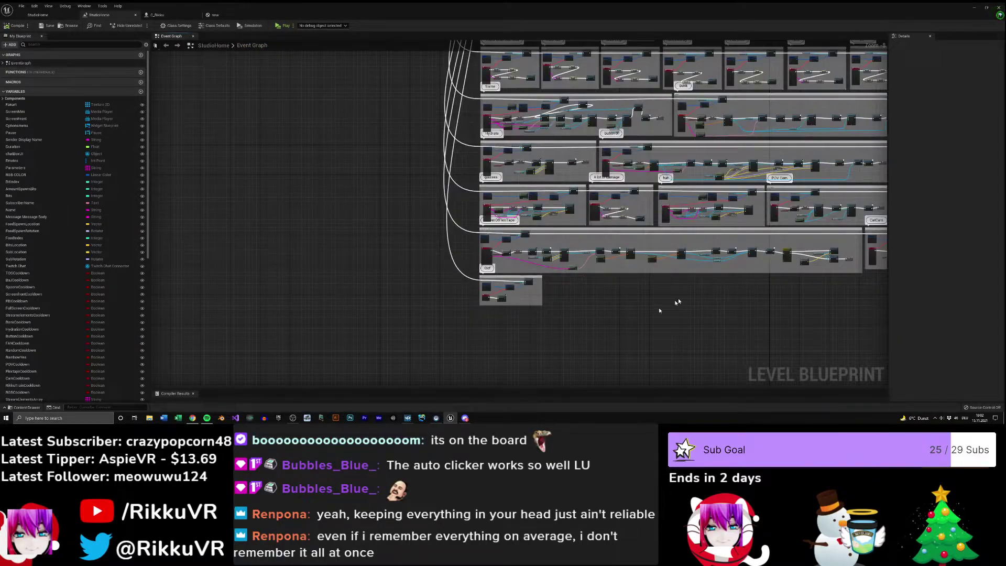
pyautogui.scroll(-4, 678, 301)
pyautogui.moveTo(619, 123); pyautogui.dragTo(467, 180, button='right')
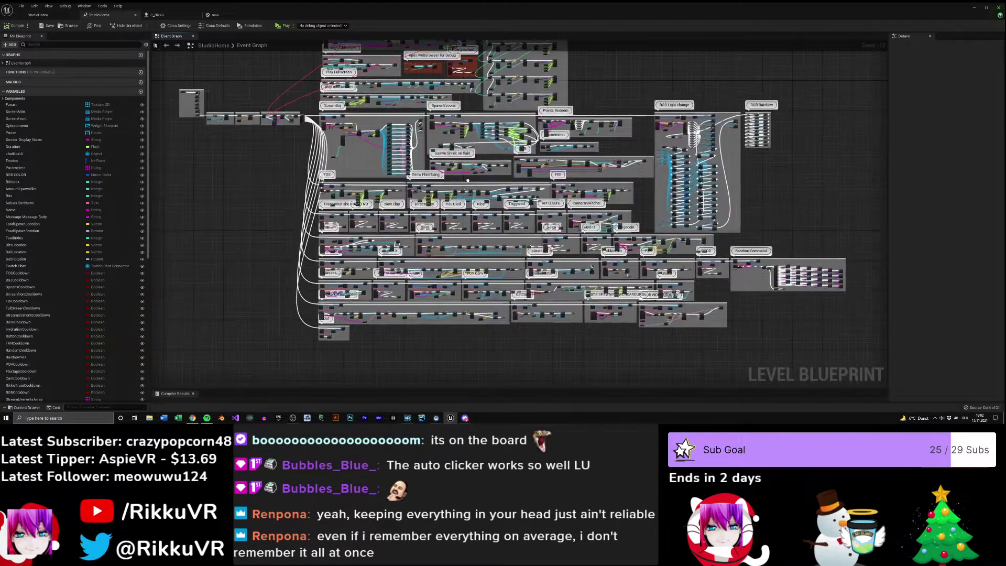
pyautogui.moveTo(297, 329); pyautogui.dragTo(526, 266, button='right')
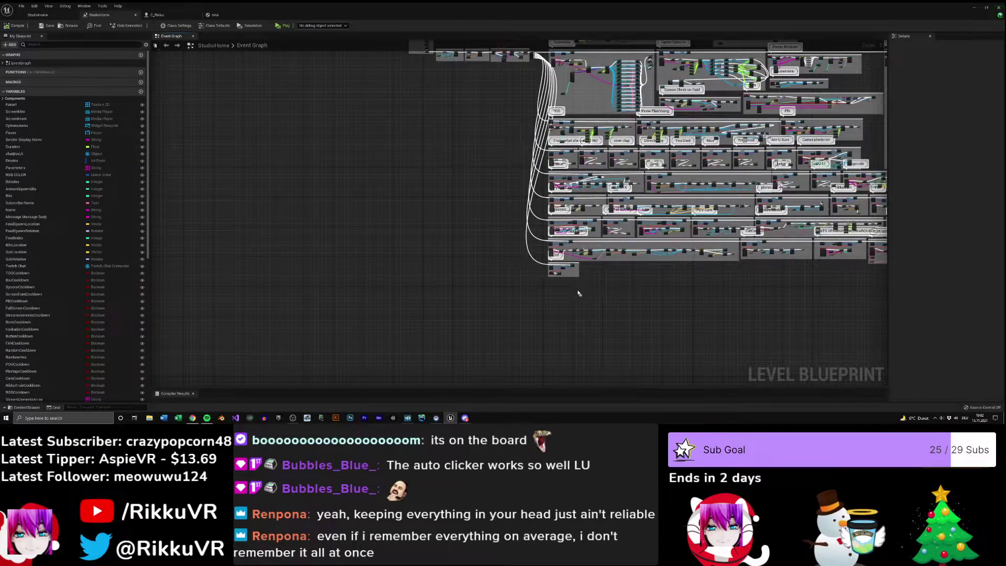
pyautogui.scroll(12, 578, 293)
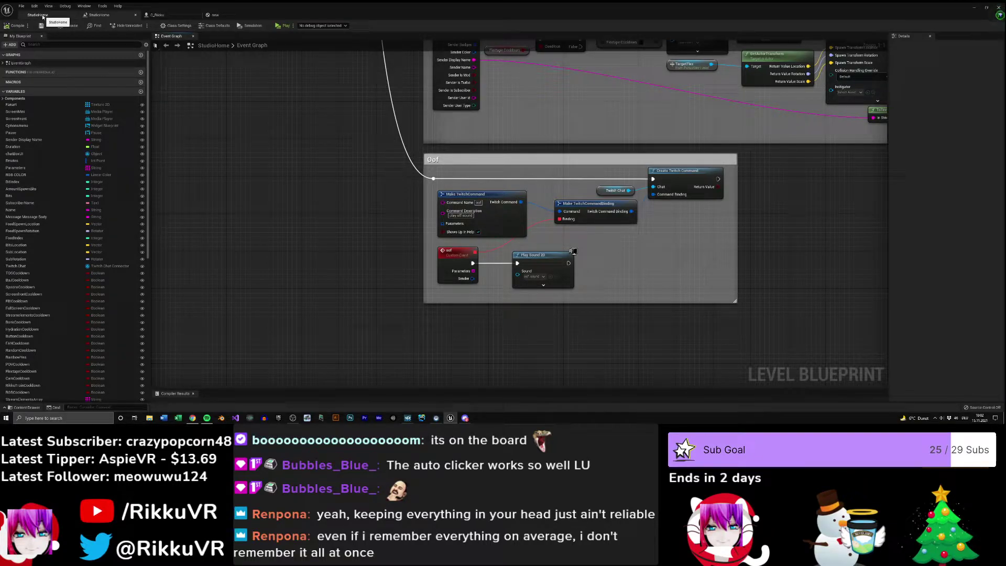
# - Return to the StudioHome level viewport and move the camera back through the studio
pyautogui.click(43, 16)
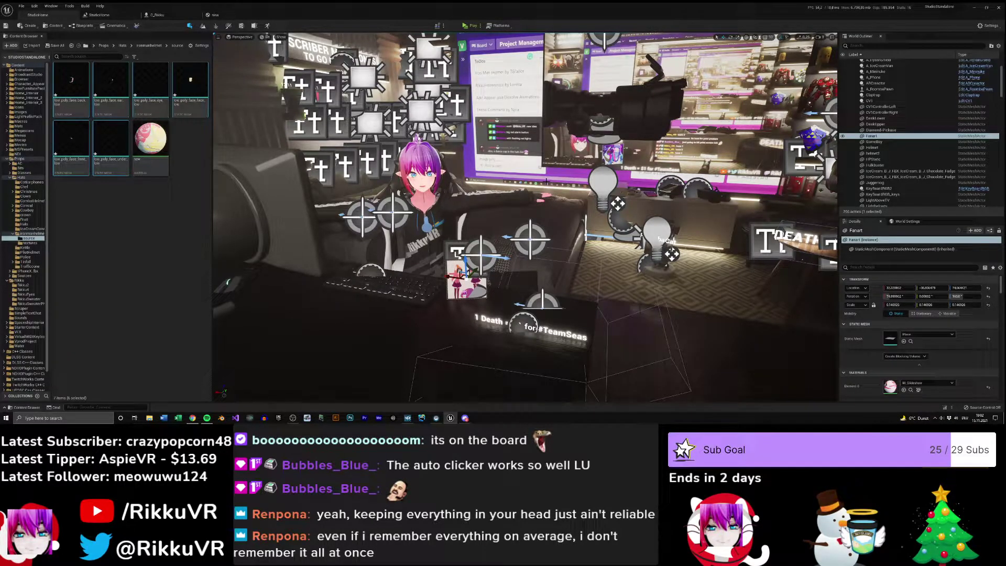
pyautogui.press('s')
pyautogui.moveTo(390, 62); pyautogui.dragTo(391, 62, button='right')
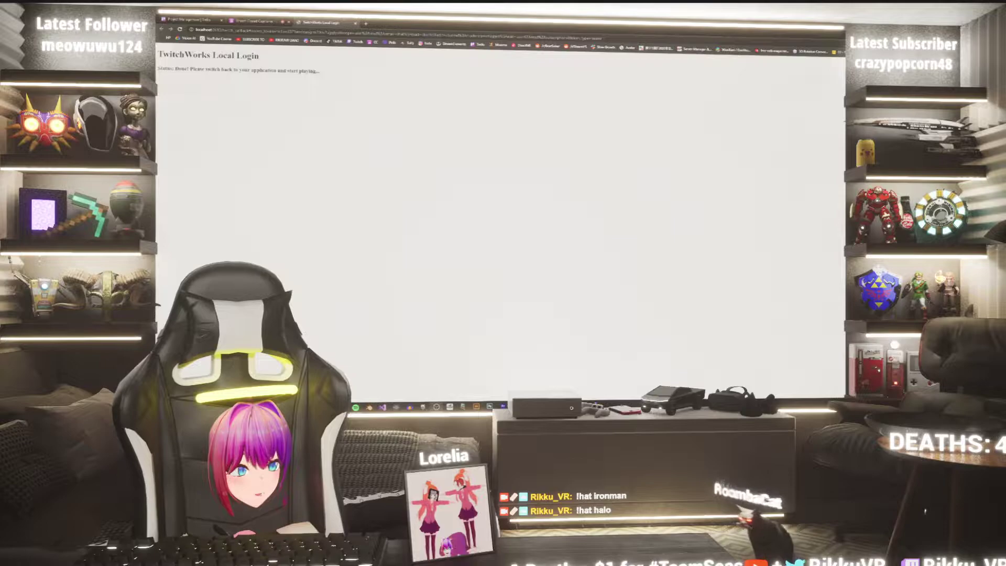
# - While the simulation runs, open the C_Rikku event graph and examine the hats' Make Transform and SetRelativeTransform nodes
pyautogui.moveTo(581, 408)
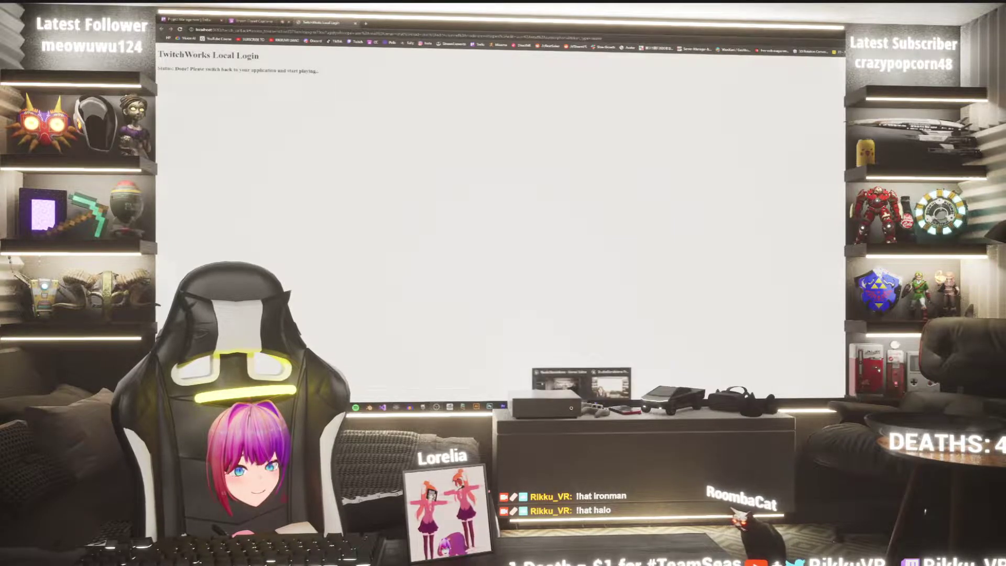
pyautogui.click(556, 386)
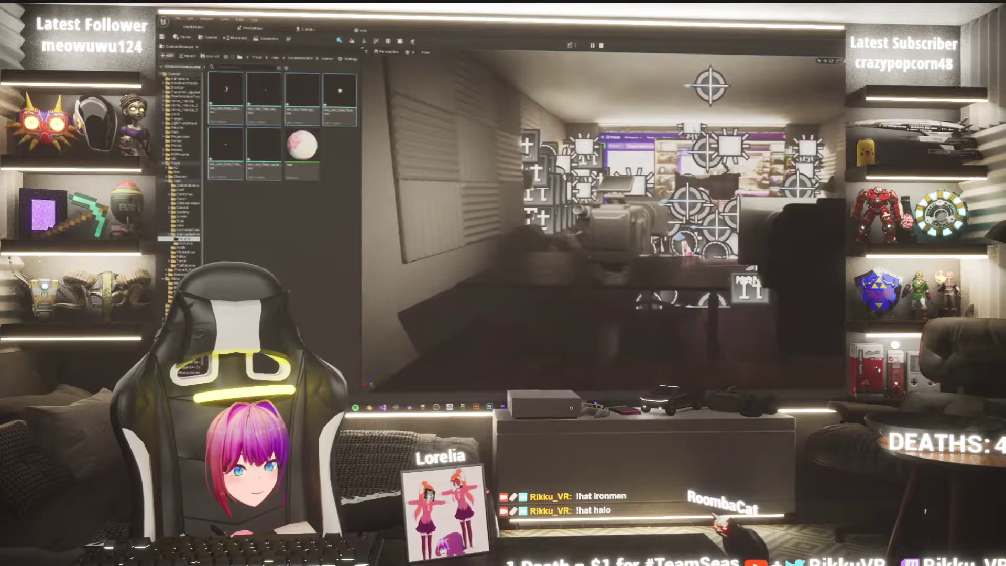
pyautogui.click(324, 33)
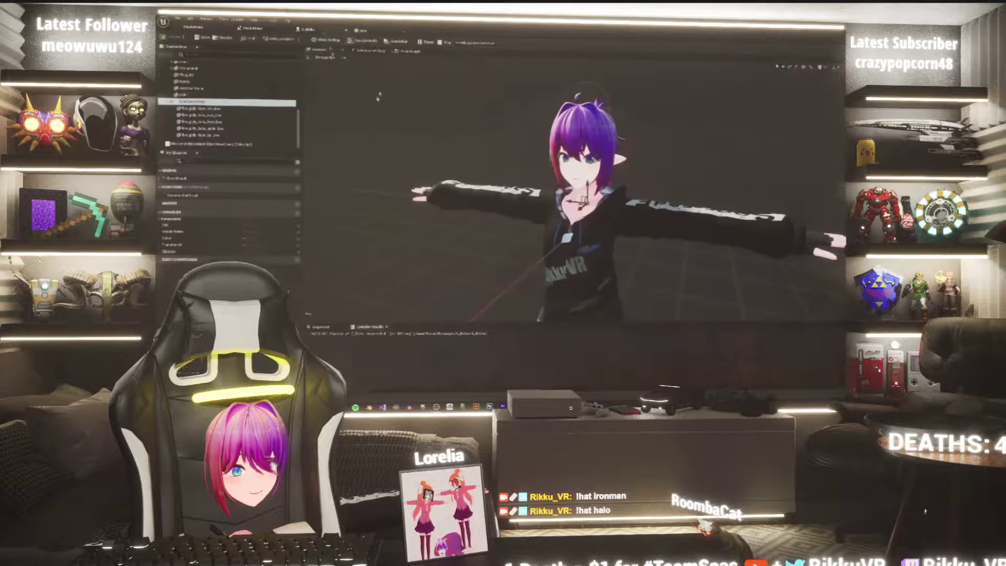
pyautogui.click(414, 53)
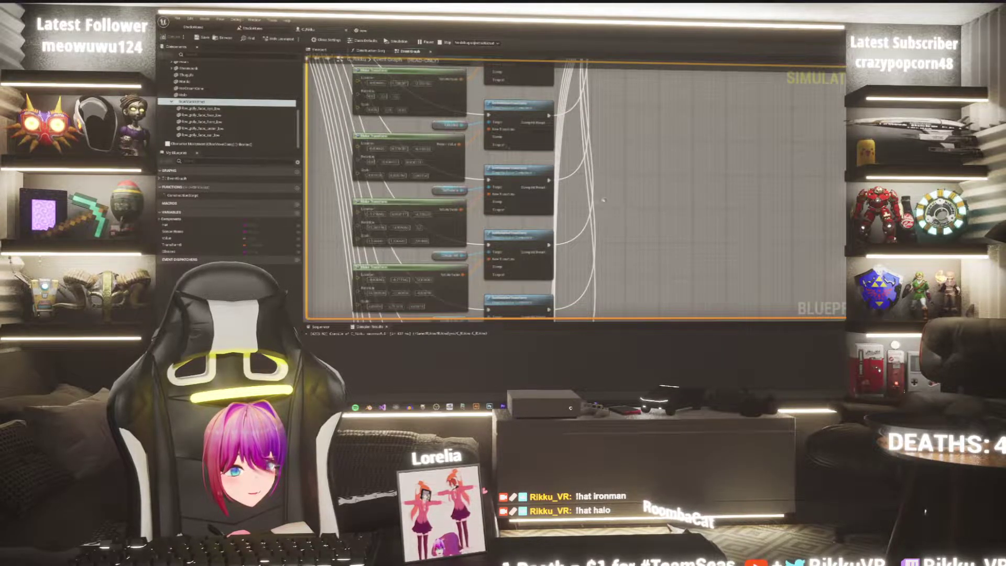
pyautogui.moveTo(602, 201); pyautogui.dragTo(675, 210, button='right')
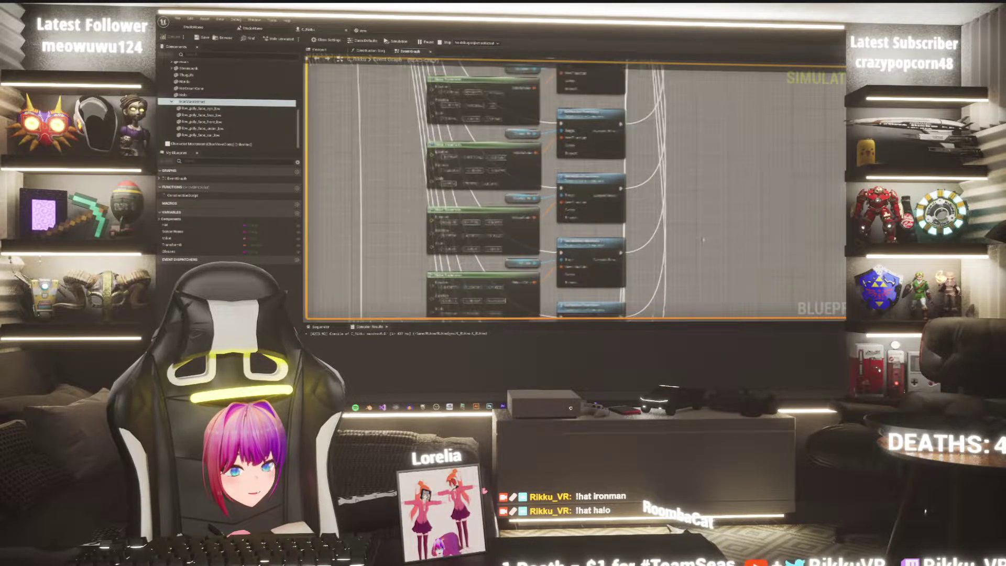
pyautogui.moveTo(703, 240); pyautogui.dragTo(671, 68, button='right')
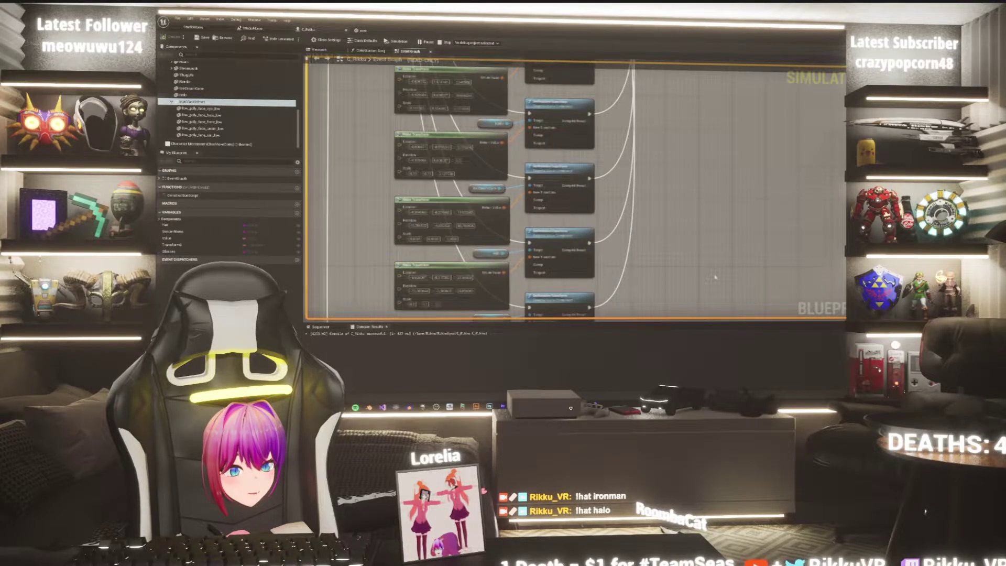
pyautogui.moveTo(715, 277); pyautogui.dragTo(748, 285, button='right')
pyautogui.moveTo(729, 227); pyautogui.dragTo(743, 202, button='right')
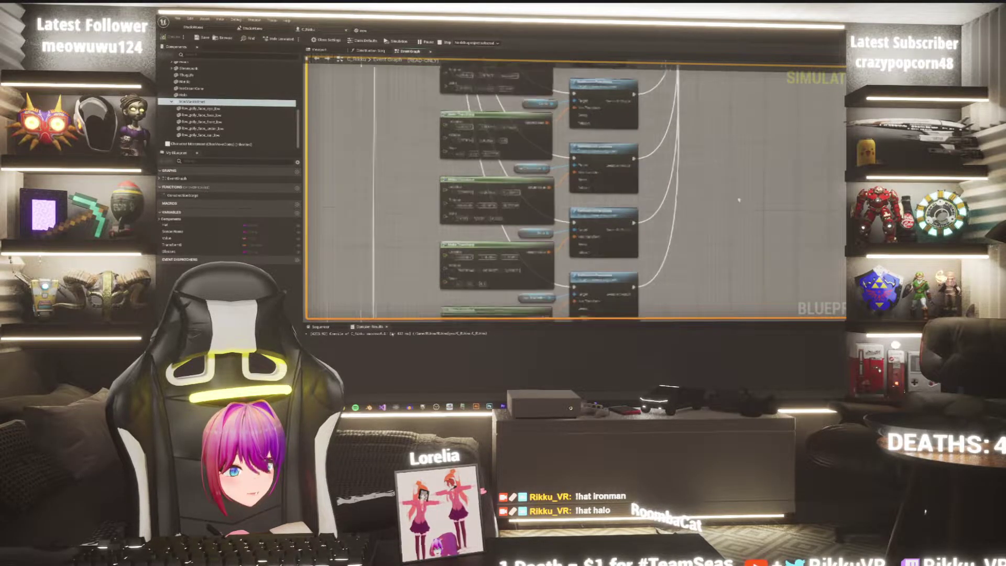
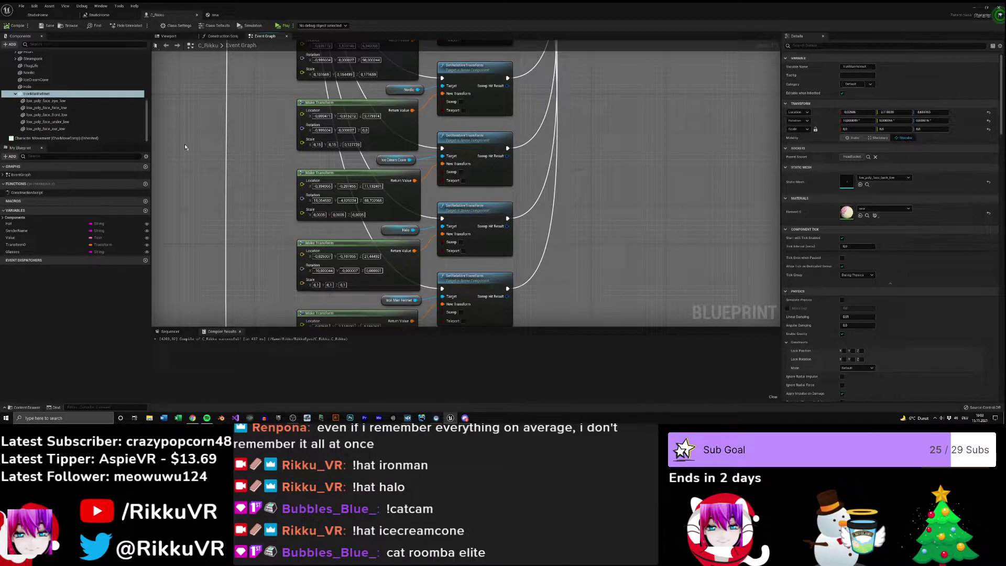
# - Switch to Chrome, close the TwitchWorks login page, and move the Iron Man Helmet card from ToDos to Done in Trello
pyautogui.click(195, 418)
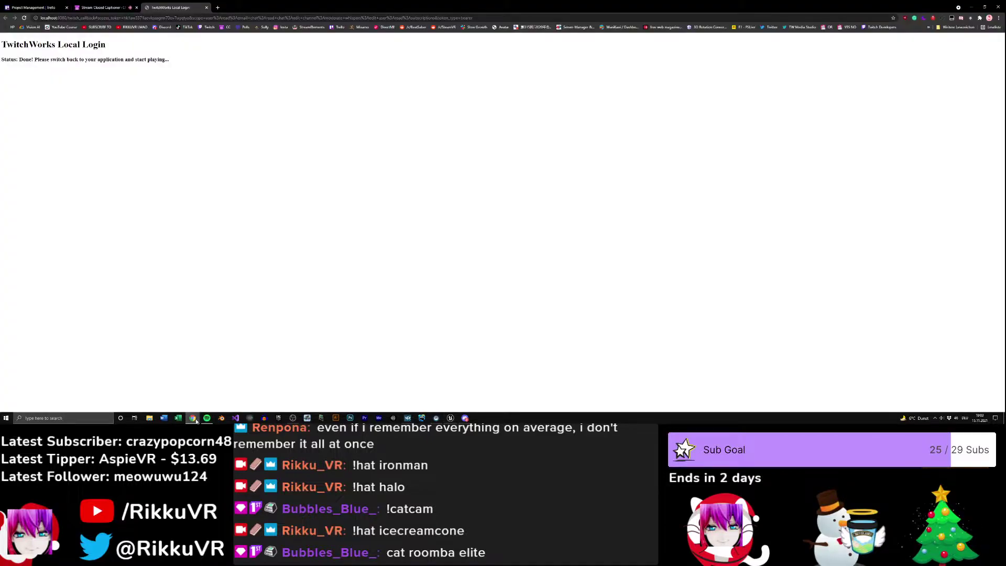
pyautogui.click(207, 8)
pyautogui.click(34, 7)
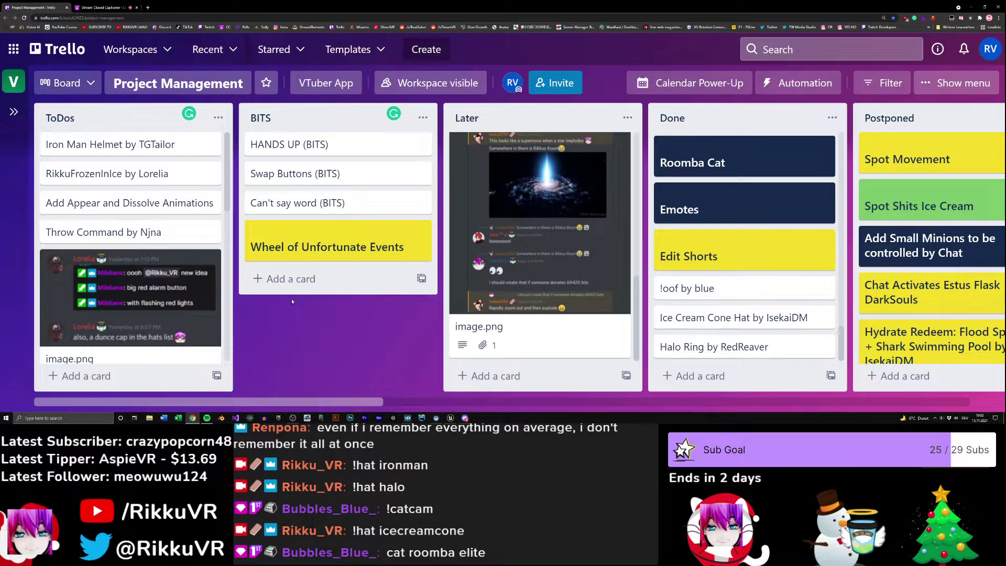
pyautogui.scroll(8, 540, 236)
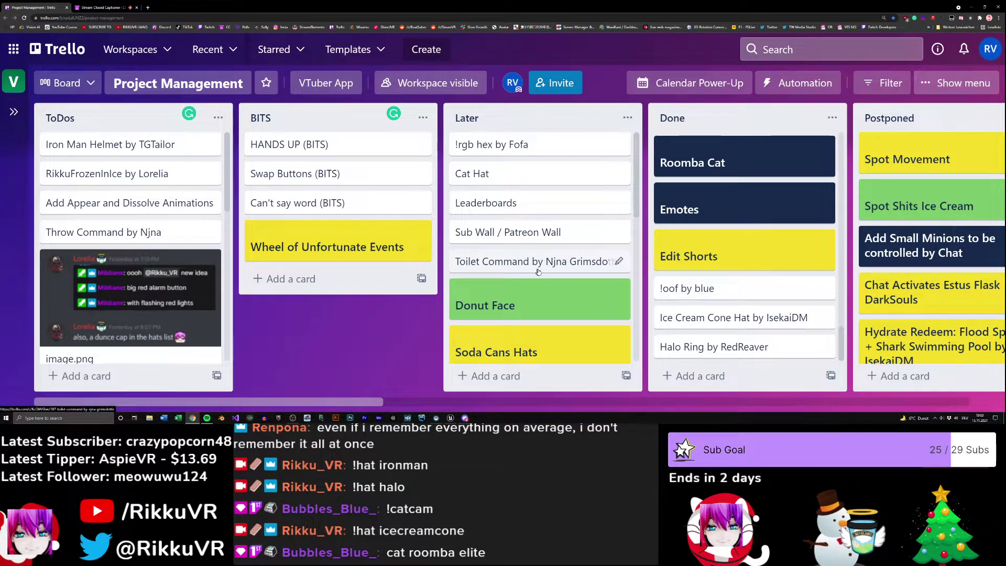
pyautogui.scroll(-1, 550, 264)
pyautogui.scroll(-1, 550, 264)
pyautogui.scroll(-4, 547, 227)
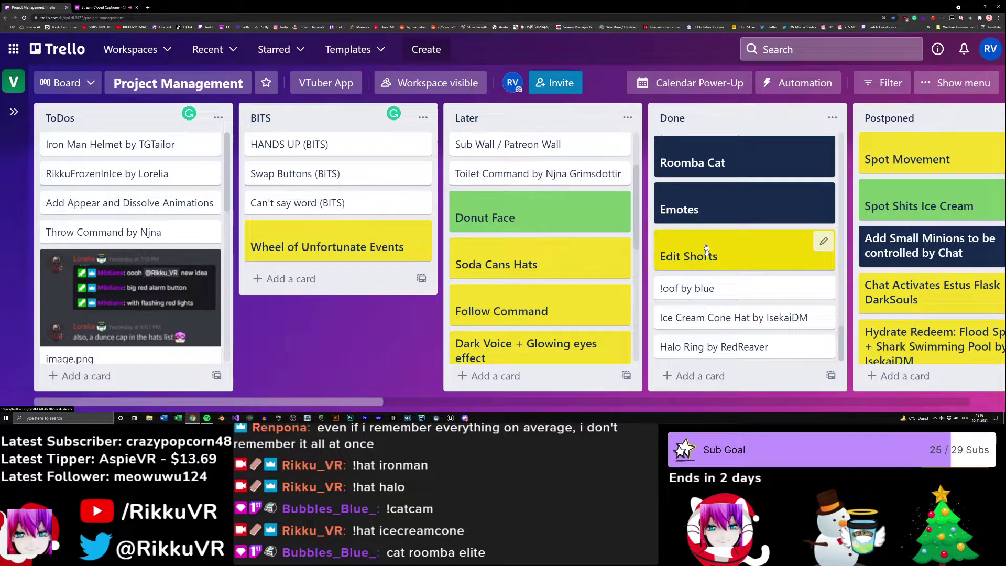
pyautogui.moveTo(134, 147); pyautogui.dragTo(728, 348)
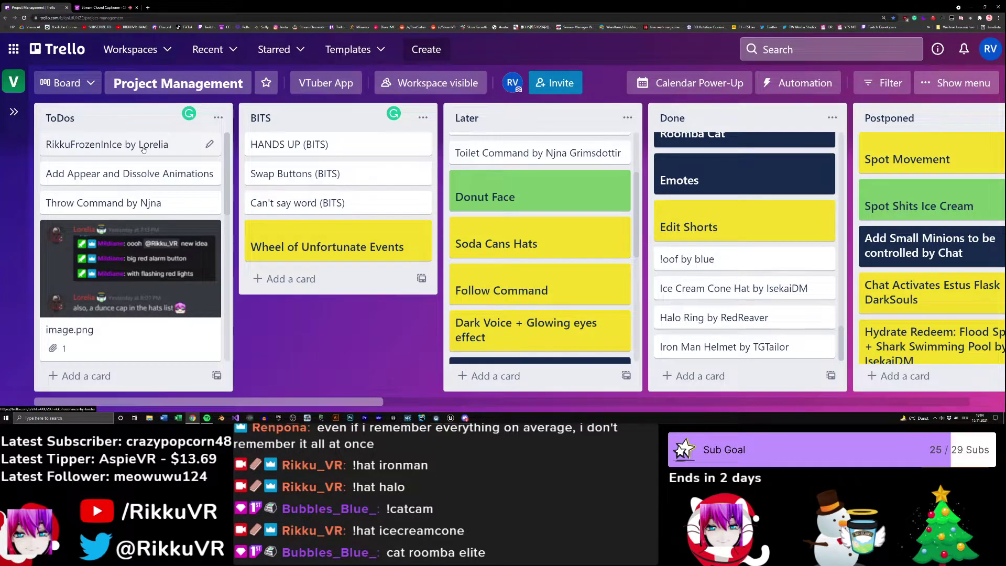
# - Add a "RoombaCat controls" card to the ToDos list and return to the Unreal Editor
pyautogui.click(79, 375)
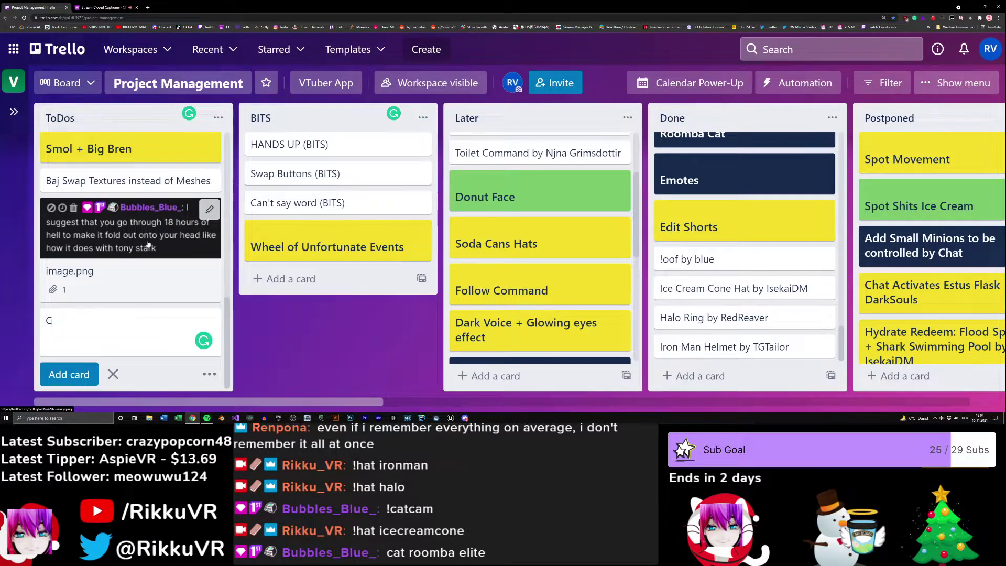
pyautogui.write('RoombaCat controls')
pyautogui.press('Return')
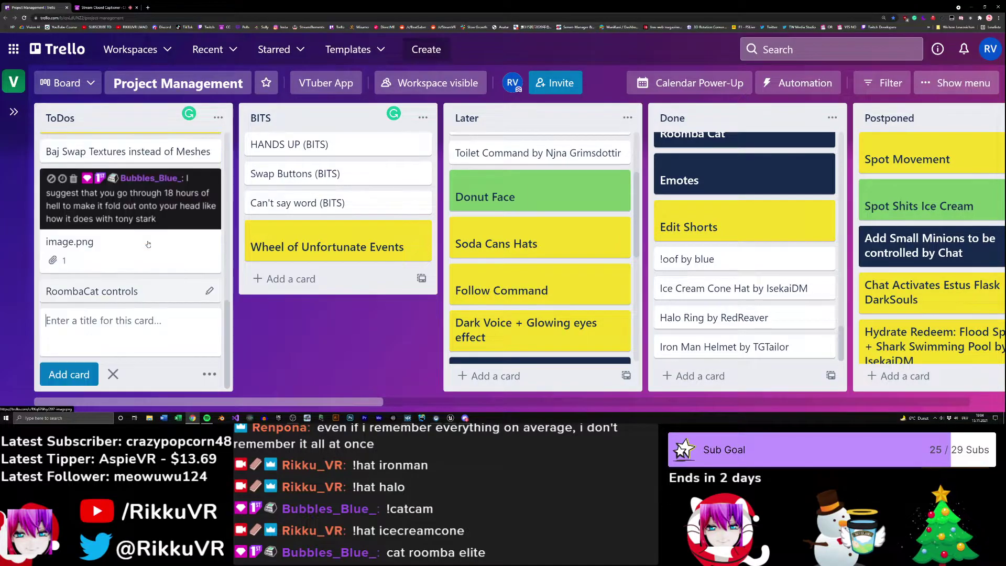
pyautogui.click(245, 350)
pyautogui.scroll(5, 156, 310)
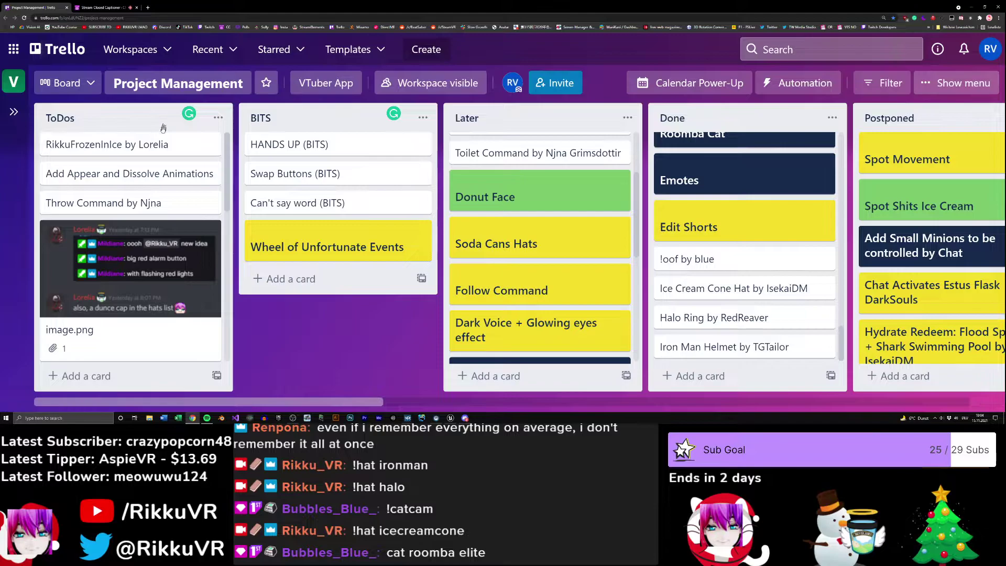
pyautogui.click(972, 8)
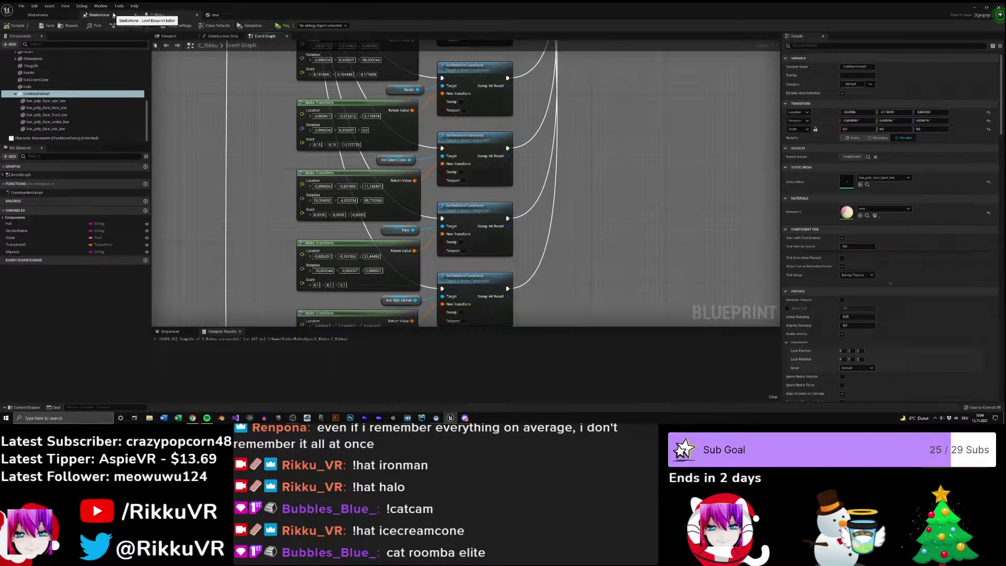
# - In the StudioHome level blueprint, duplicate the oof command's creation nodes beside the Oof comment box and chain them after its Create Twitch Command
pyautogui.click(110, 18)
pyautogui.moveTo(267, 130); pyautogui.dragTo(613, 235, button='right')
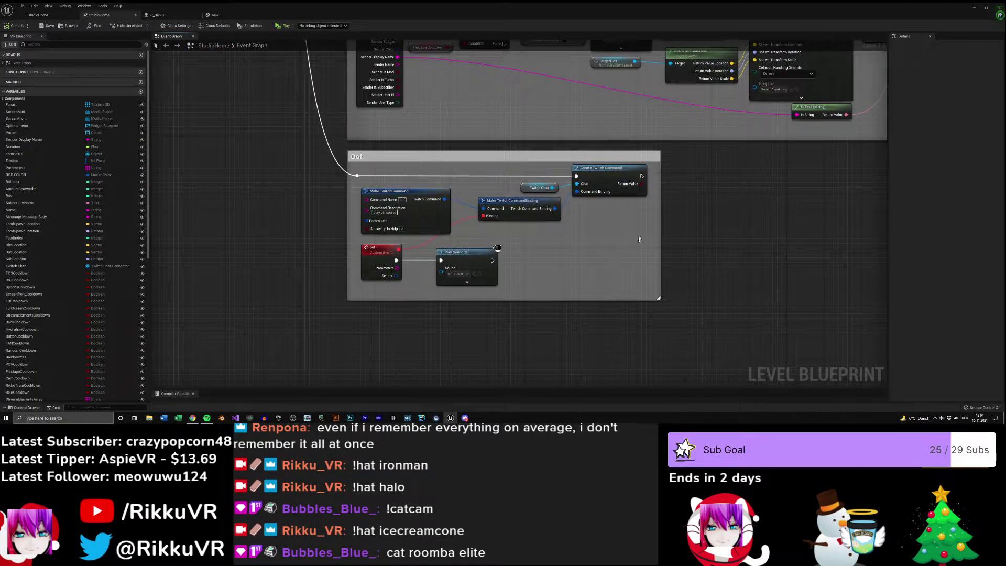
pyautogui.moveTo(632, 226); pyautogui.dragTo(419, 178)
pyautogui.moveTo(730, 229); pyautogui.dragTo(398, 213, button='right')
pyautogui.hotkey('ctrl', 'v')
pyautogui.moveTo(465, 203); pyautogui.dragTo(551, 160)
pyautogui.click(335, 146)
pyautogui.moveTo(272, 158); pyautogui.dragTo(522, 164)
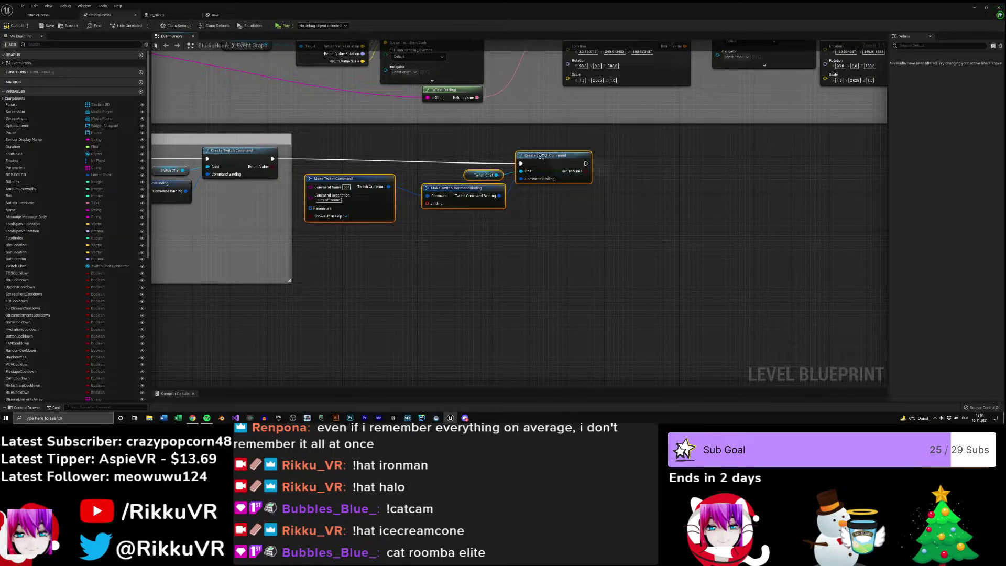
pyautogui.press('q')
# - Name the duplicated Twitch command "freeze" and set its description to "freeze Rikku"
pyautogui.moveTo(461, 244); pyautogui.dragTo(593, 229, button='right')
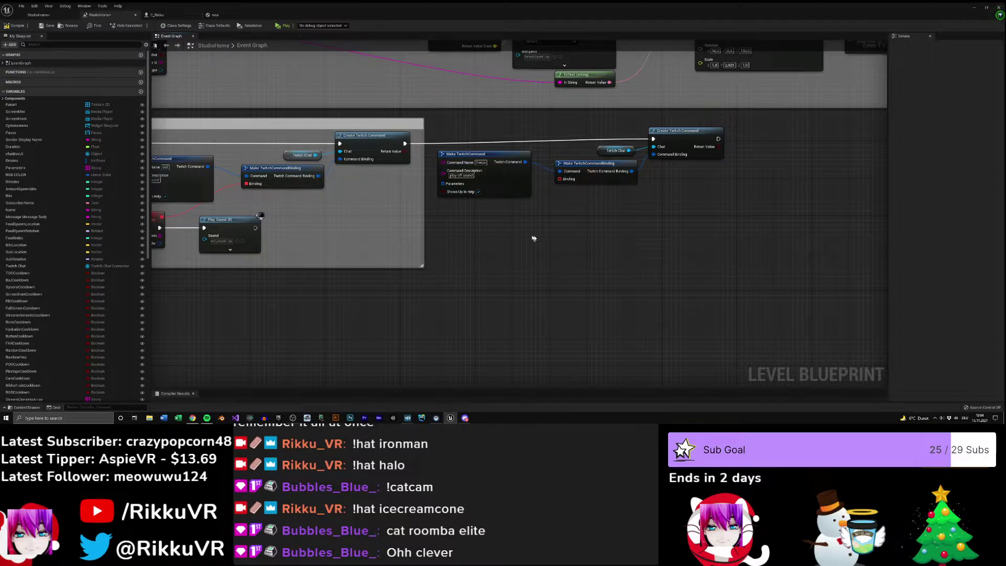
pyautogui.moveTo(532, 239); pyautogui.dragTo(549, 241, button='right')
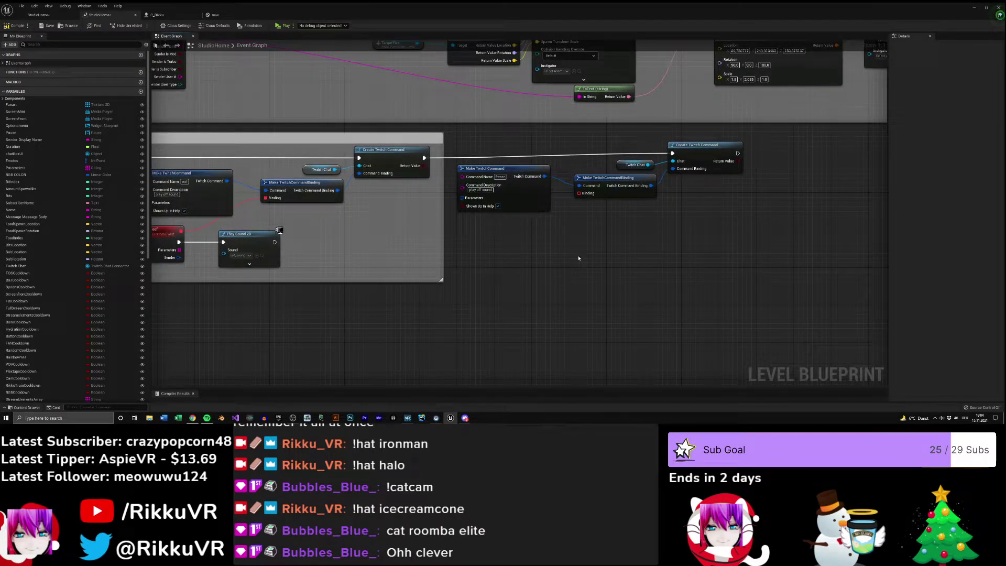
pyautogui.click(480, 189)
pyautogui.write('freeze Rikku')
pyautogui.press('Return')
pyautogui.click(541, 173)
pyautogui.moveTo(597, 215); pyautogui.dragTo(633, 190, button='right')
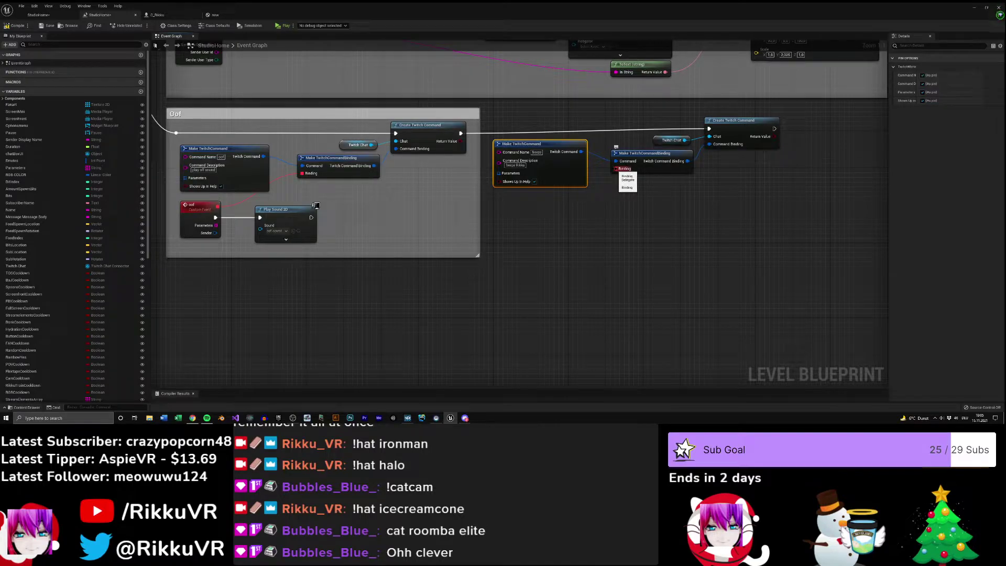
# - Bind a new custom event named Freeze to the copied Make TwitchCommandBinding node and place it below Make TwitchCommand
pyautogui.moveTo(616, 169); pyautogui.dragTo(576, 209)
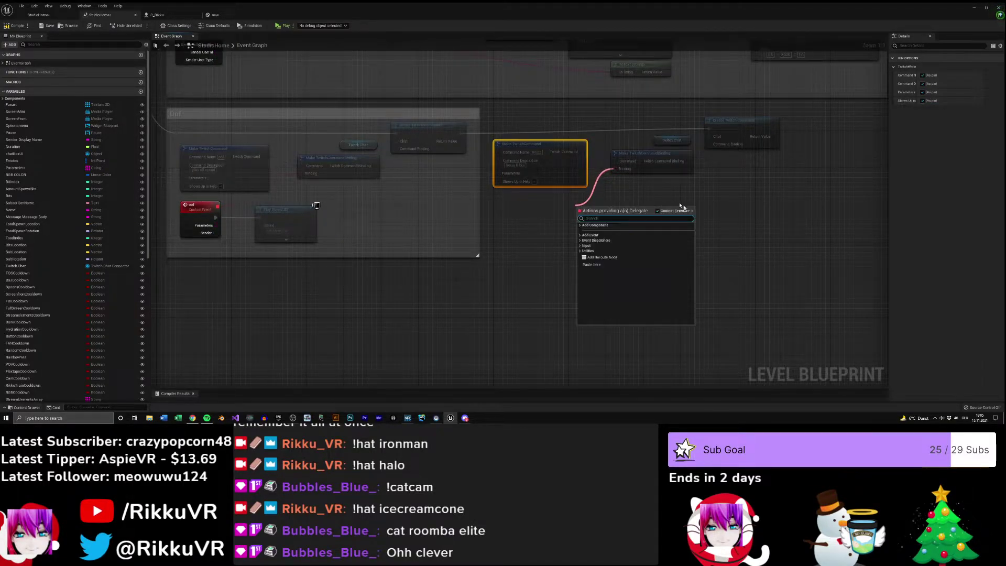
pyautogui.write('add cu')
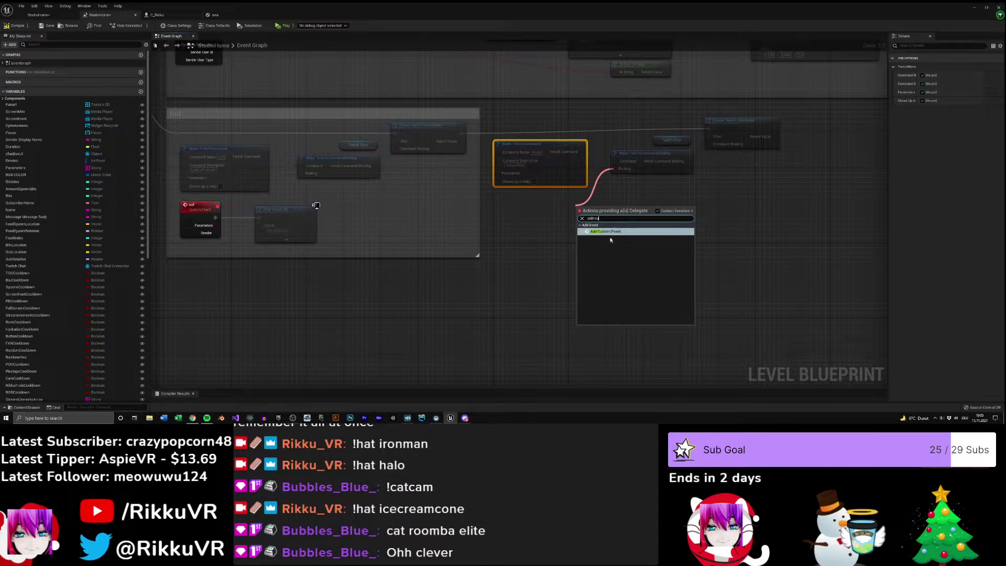
pyautogui.press('Return')
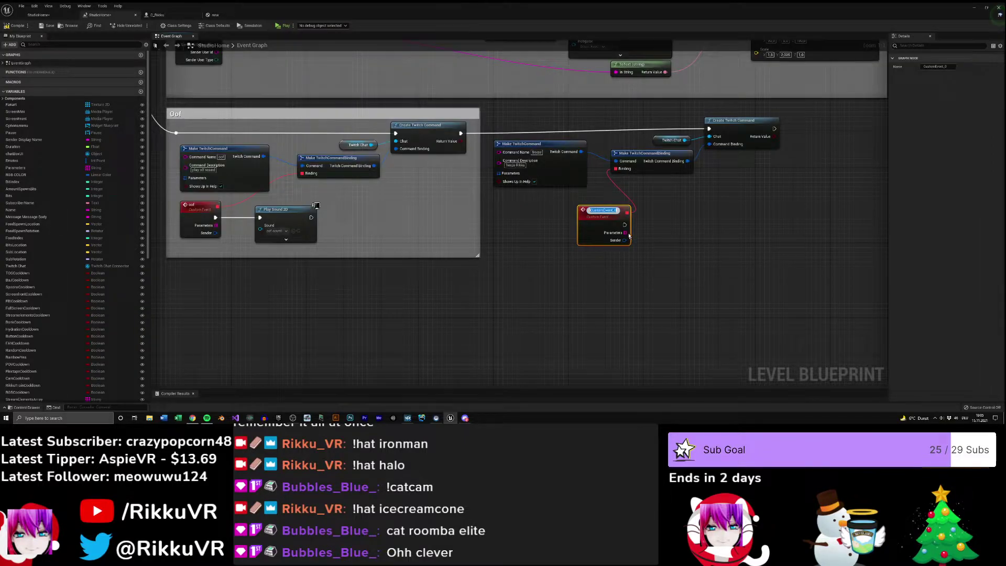
pyautogui.write('frz')
pyautogui.click(674, 246)
pyautogui.moveTo(674, 247); pyautogui.dragTo(568, 227, button='right')
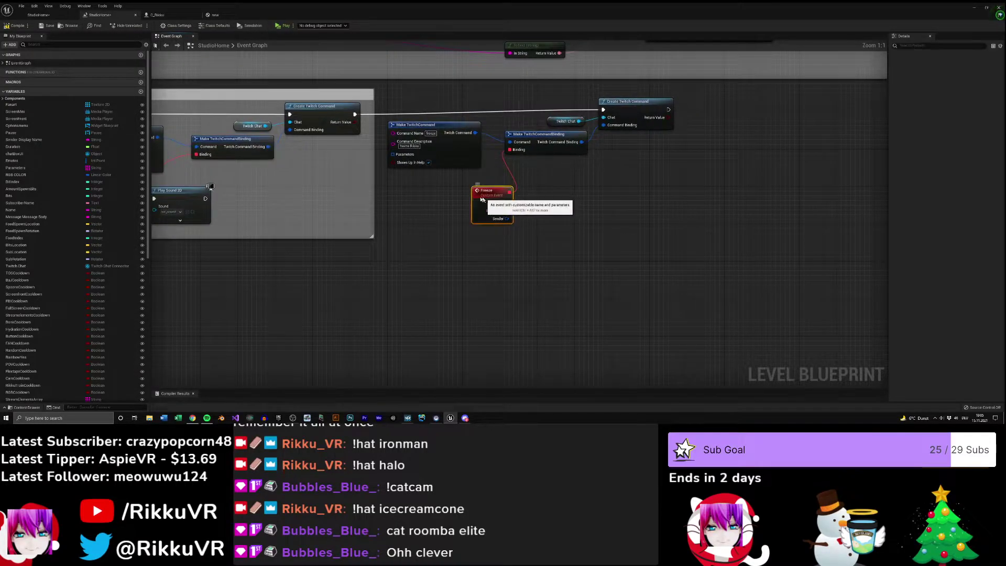
pyautogui.moveTo(484, 200); pyautogui.dragTo(414, 190)
pyautogui.click(561, 215)
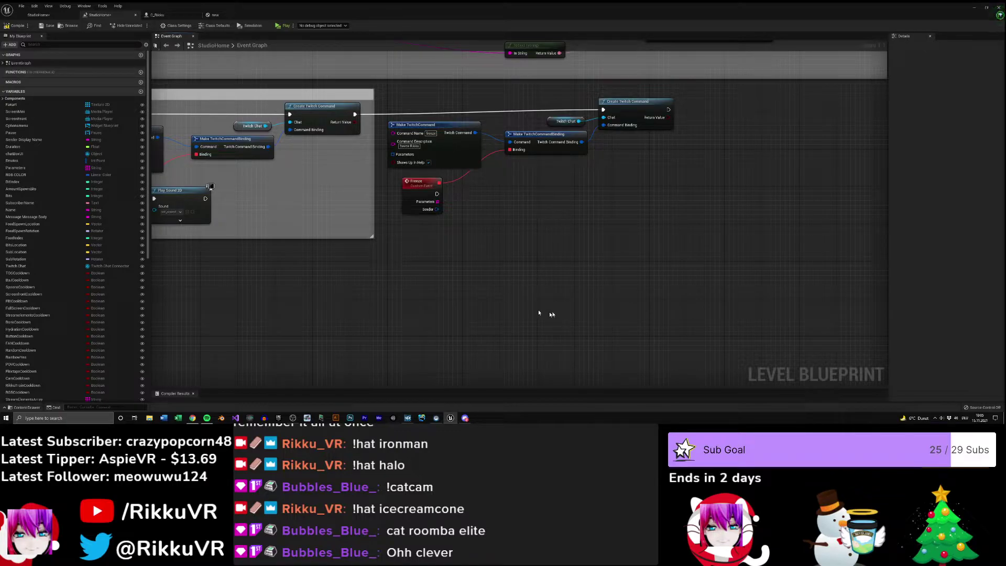
# - Import the ice cube FBX with all its assets into an IceCube folder under Props and close the message log
pyautogui.click(38, 14)
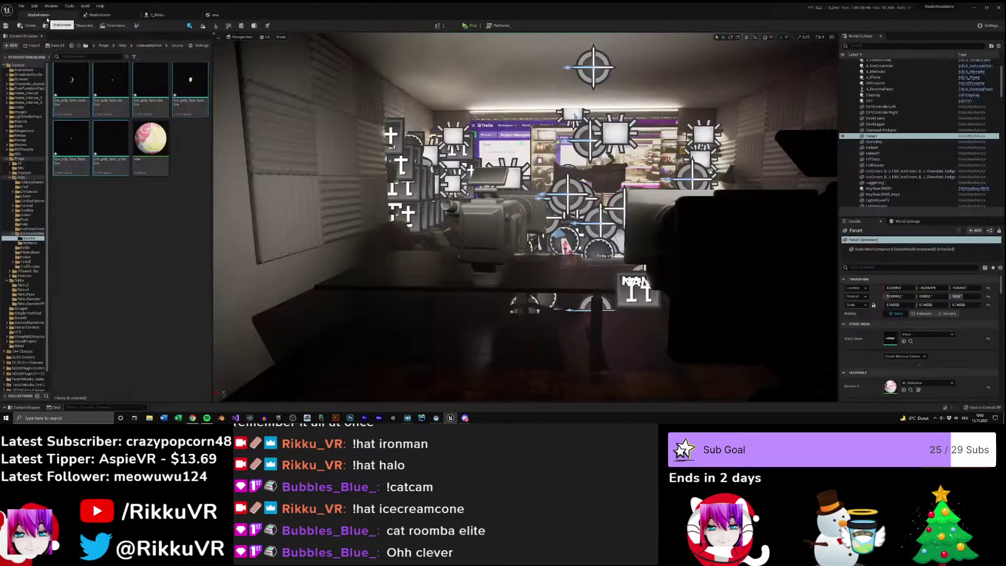
pyautogui.doubleClick(13, 176)
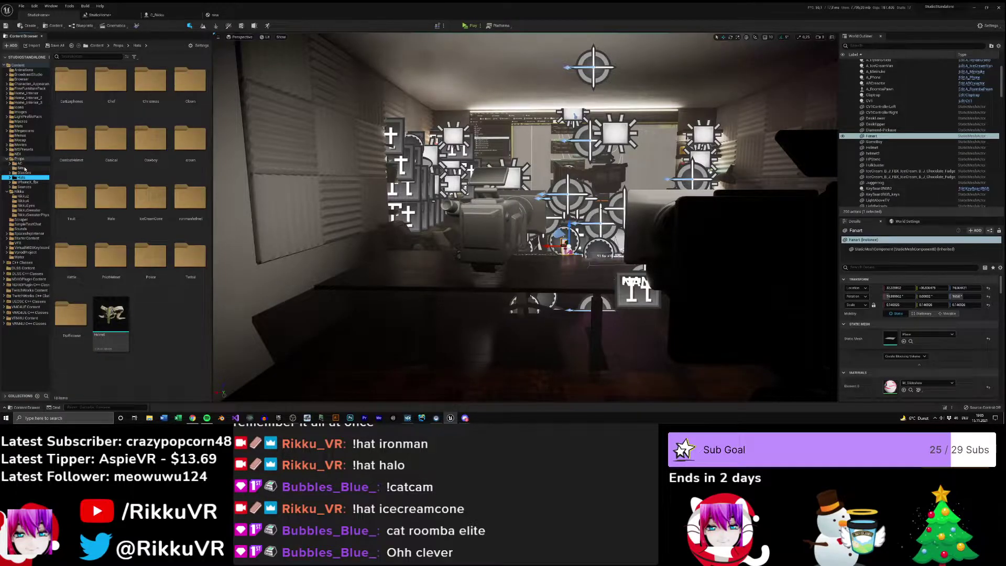
pyautogui.click(20, 158)
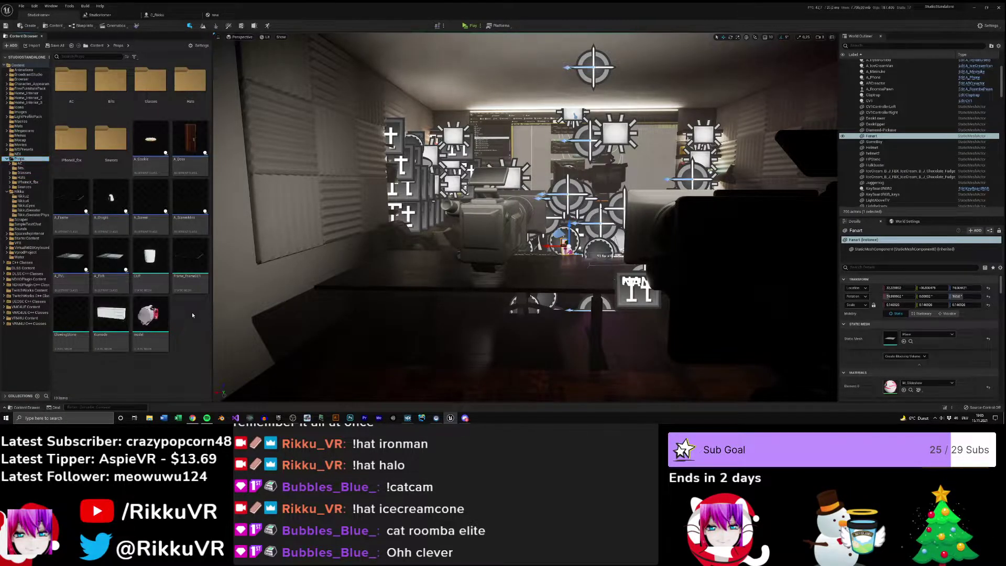
pyautogui.moveTo(184, 271)
pyautogui.moveTo(207, 321); pyautogui.dragTo(193, 330)
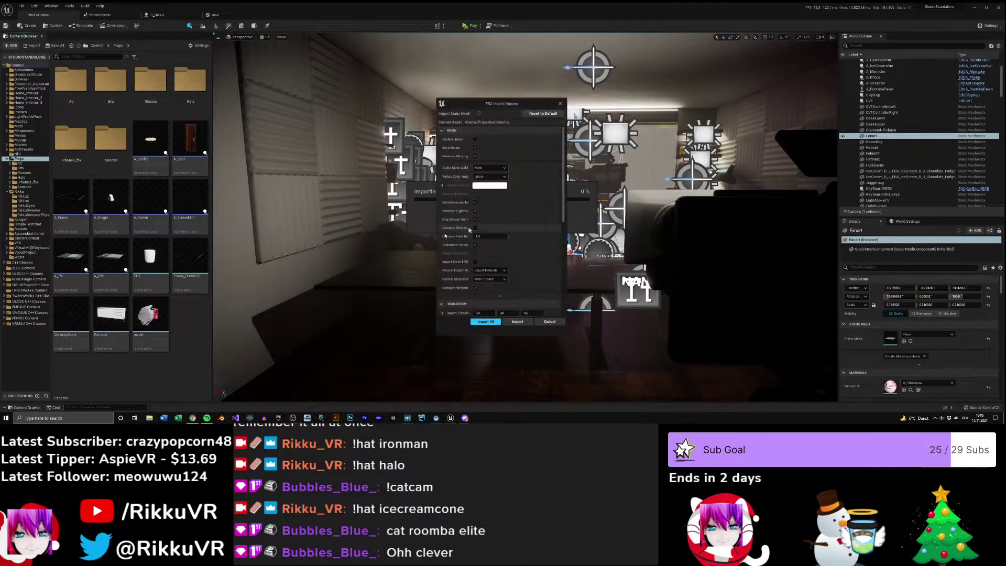
pyautogui.click(483, 323)
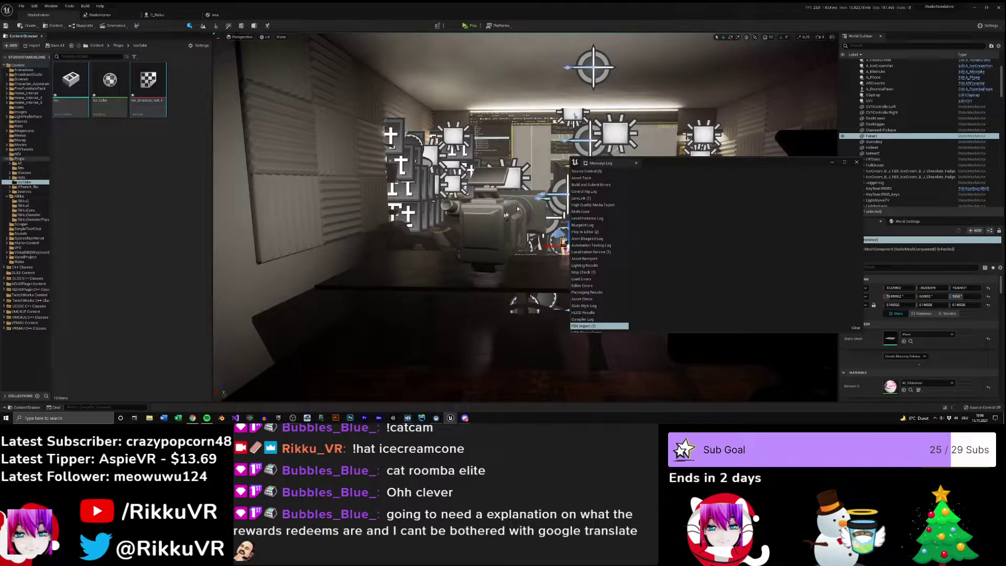
pyautogui.click(856, 162)
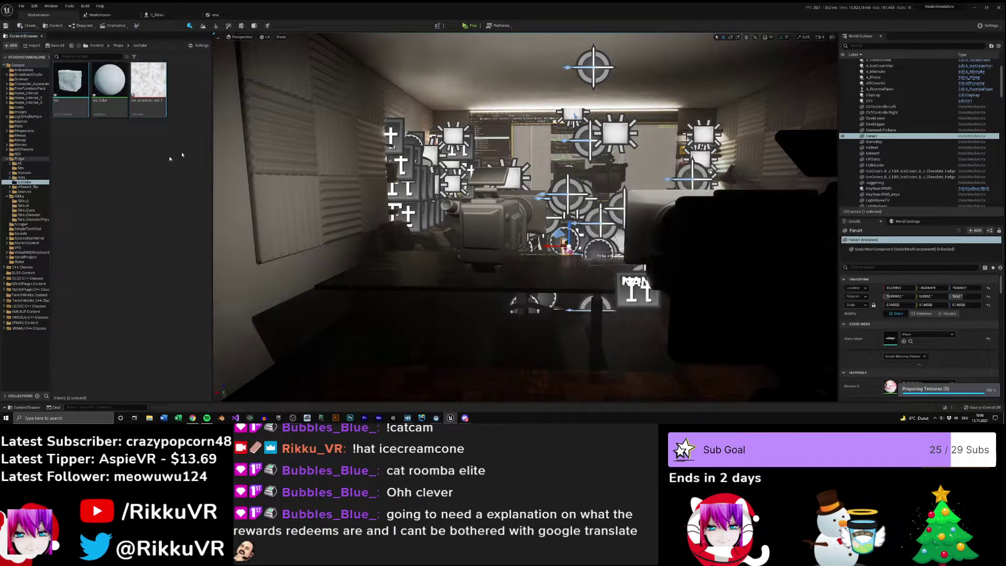
# - Open the imported ice mesh and examine its shape and surface from several sides
pyautogui.doubleClick(70, 80)
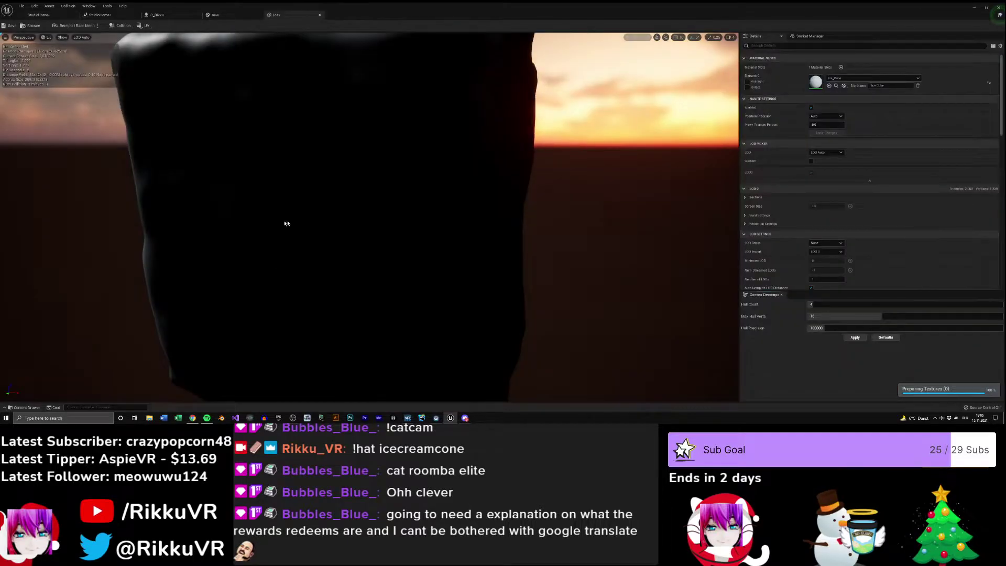
pyautogui.moveTo(330, 216); pyautogui.dragTo(513, 210, button='right')
pyautogui.moveTo(367, 210); pyautogui.dragTo(335, 241, button='right')
pyautogui.moveTo(479, 194); pyautogui.dragTo(362, 207, button='right')
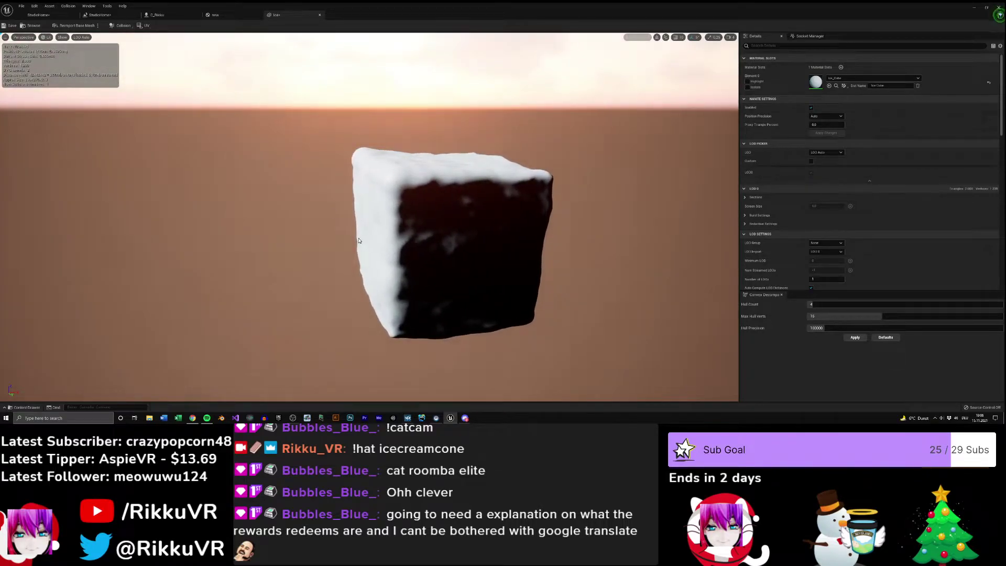
pyautogui.moveTo(454, 174); pyautogui.dragTo(399, 144, button='right')
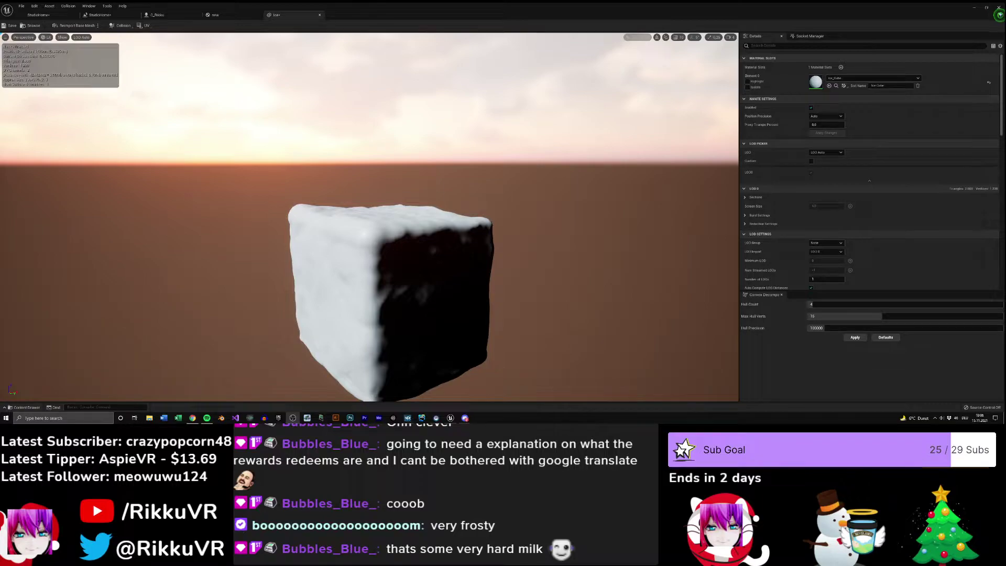
pyautogui.moveTo(190, 247); pyautogui.dragTo(212, 235, button='right')
pyautogui.press('s')
pyautogui.press('w')
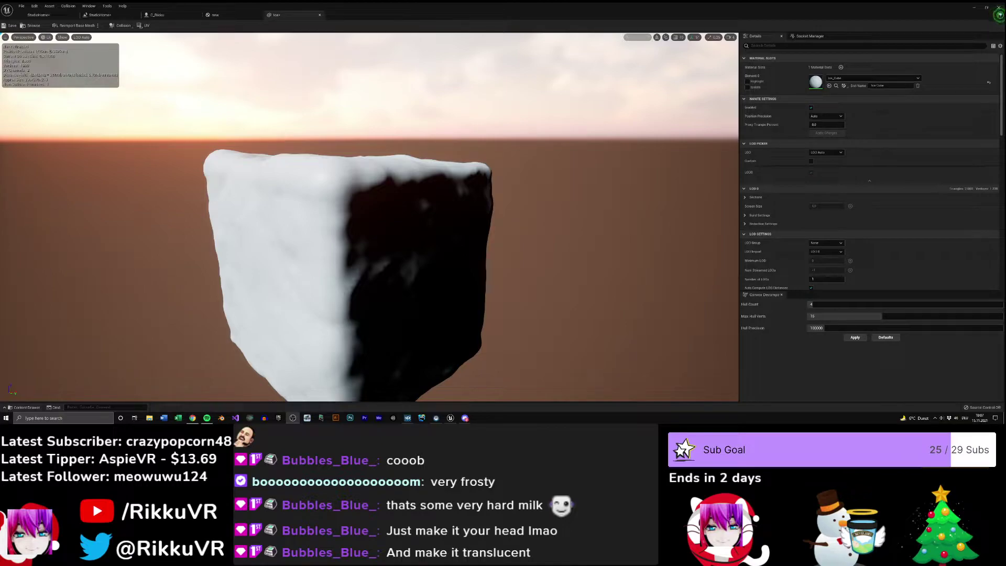
pyautogui.moveTo(195, 205); pyautogui.dragTo(312, 199)
pyautogui.scroll(3, 381, 235)
pyautogui.moveTo(406, 221); pyautogui.dragTo(433, 194)
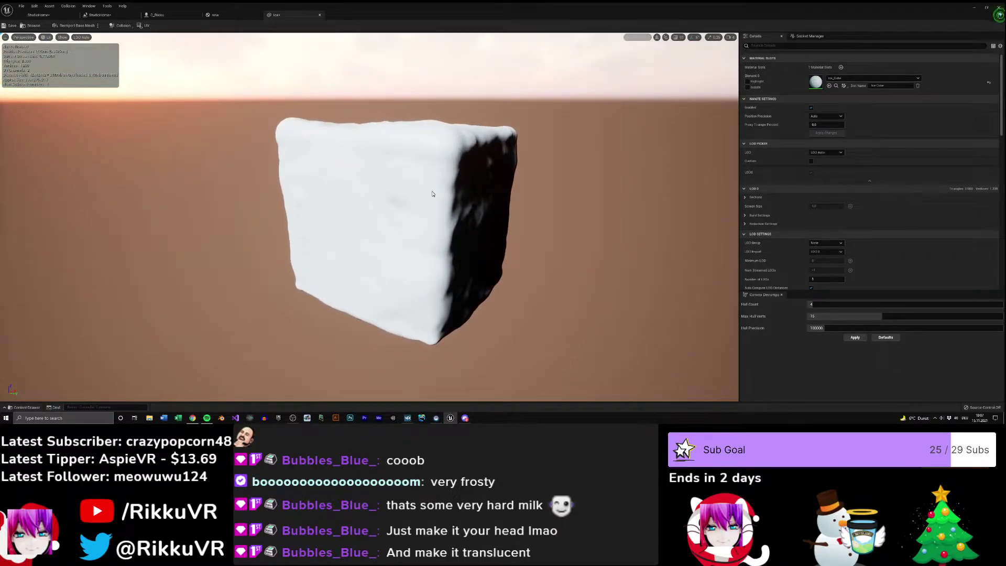
# - Open the mesh's Ice_Cube material and set its blend mode to Translucent
pyautogui.doubleClick(815, 85)
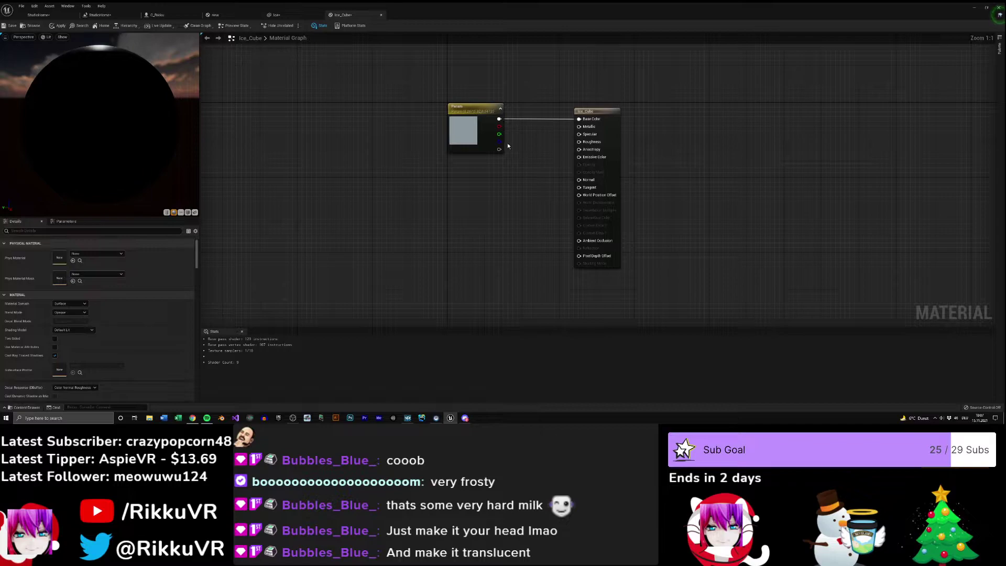
pyautogui.click(479, 128)
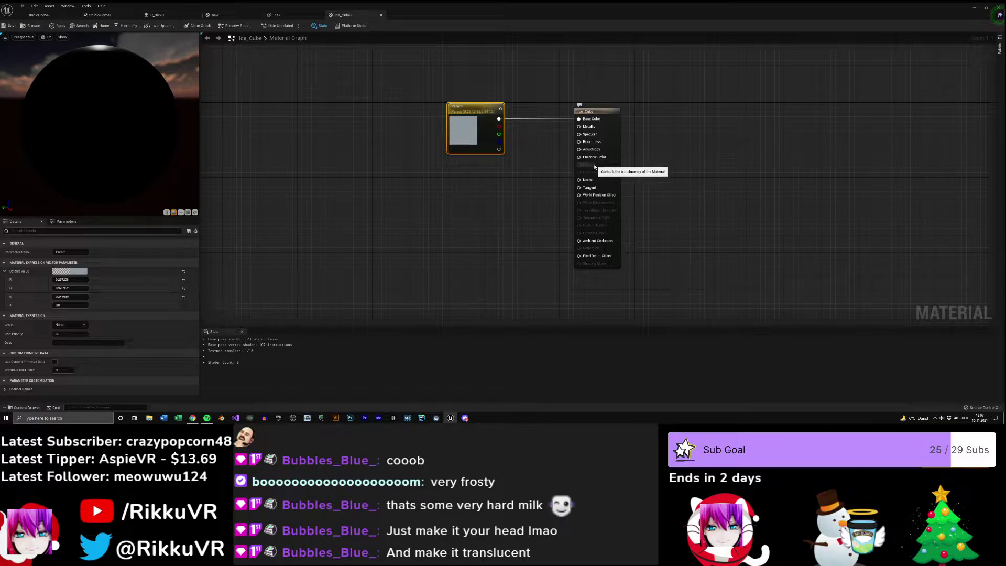
pyautogui.click(589, 112)
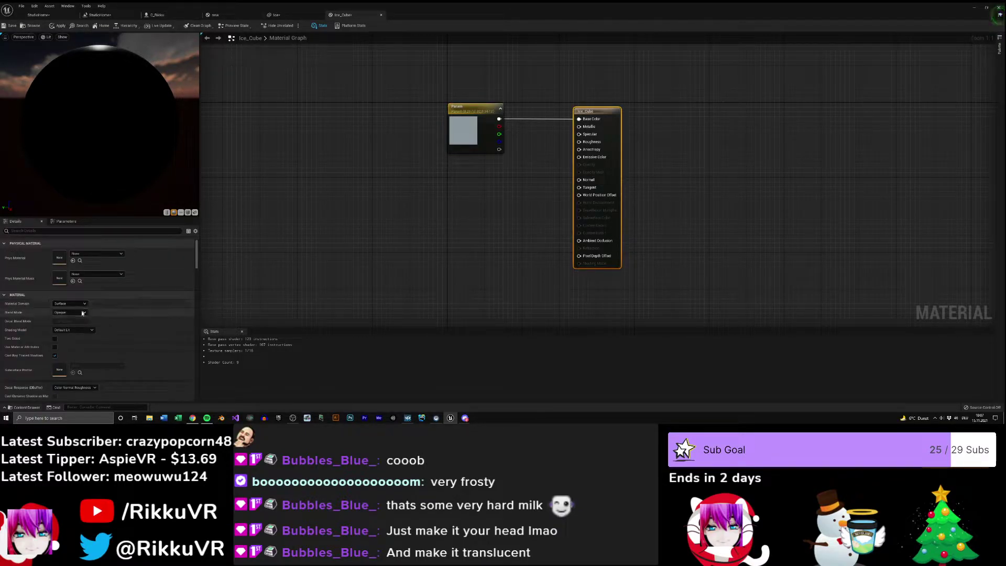
pyautogui.click(82, 312)
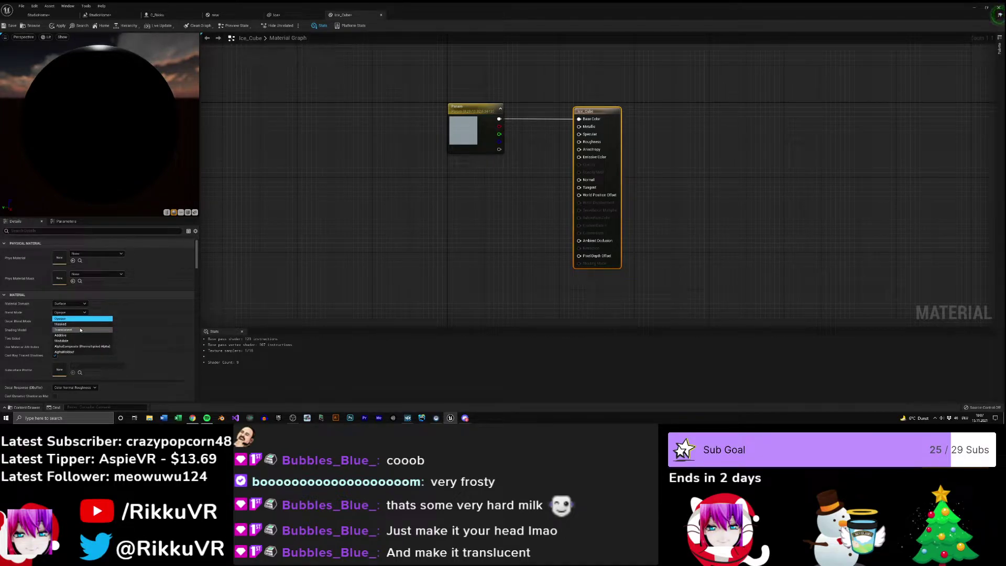
pyautogui.click(80, 329)
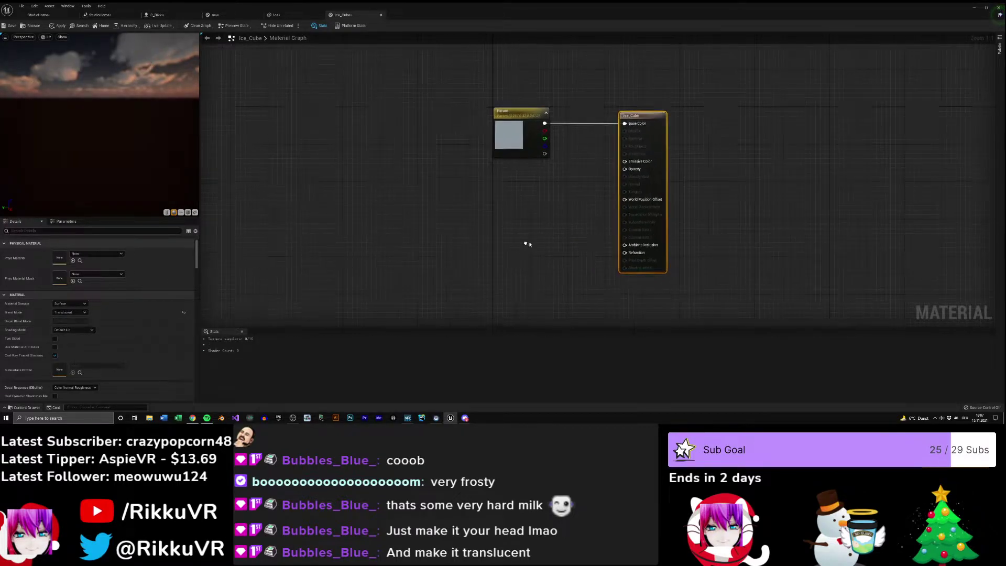
# - Add a constant feeding the Ice_Cube material's Opacity input, apply the change, and check the result on the ice mesh
pyautogui.click(538, 184)
pyautogui.moveTo(549, 193); pyautogui.dragTo(627, 168)
pyautogui.moveTo(543, 187); pyautogui.dragTo(534, 191)
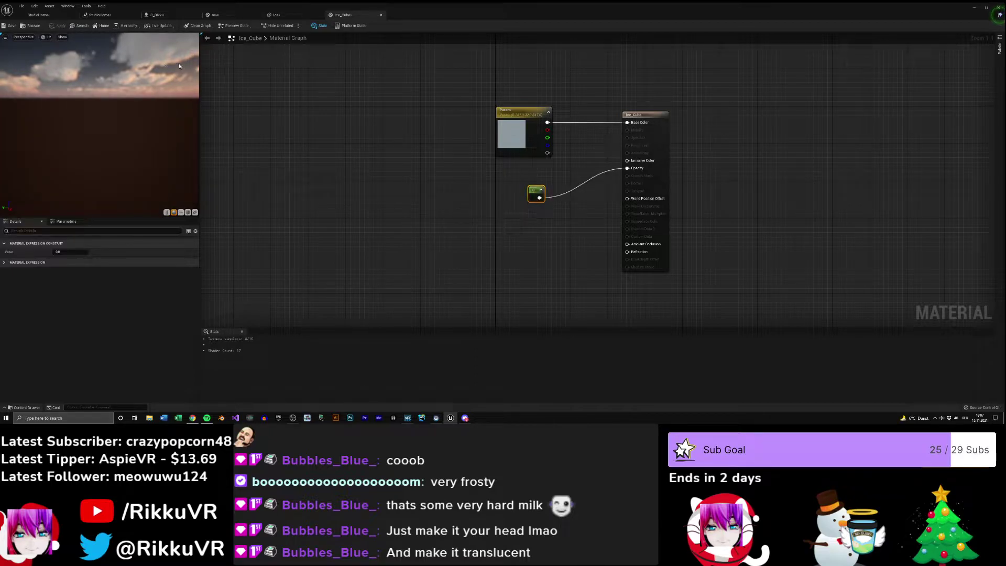
pyautogui.click(293, 14)
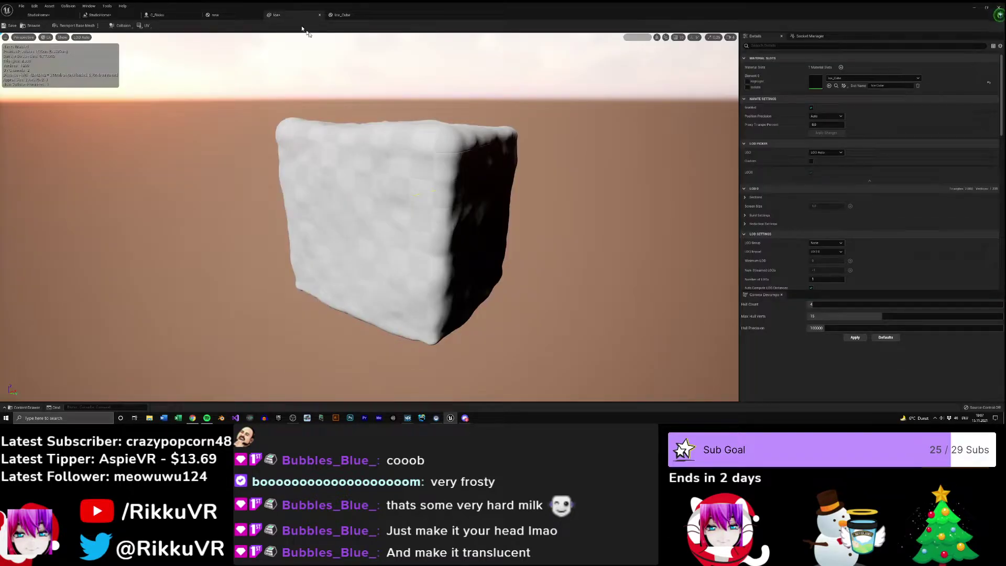
pyautogui.moveTo(382, 94)
pyautogui.mouseDown(button='right')
pyautogui.moveTo(345, 87)
pyautogui.moveTo(304, 100)
pyautogui.moveTo(388, 100)
pyautogui.moveTo(440, 131)
pyautogui.moveTo(381, 95)
pyautogui.mouseUp(button='right')
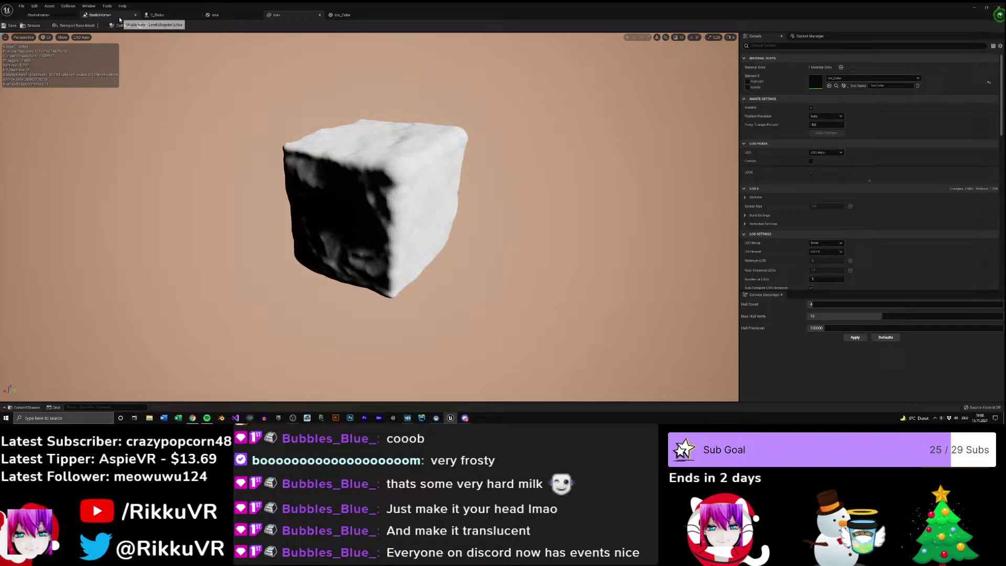
# - Return to the StudioHome level, bring the avatar into view, and disable Nanite on the ice mesh
pyautogui.click(99, 15)
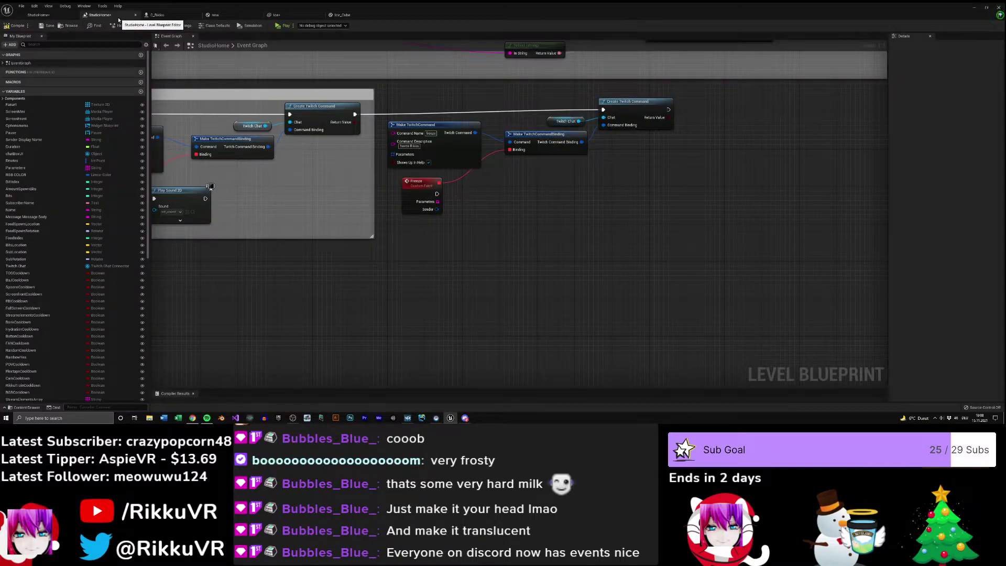
pyautogui.click(39, 15)
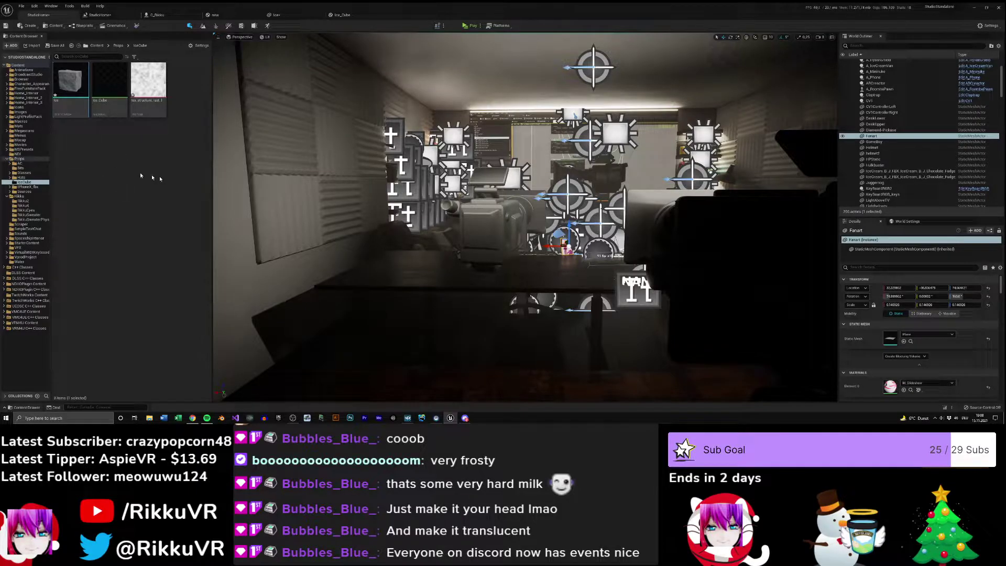
pyautogui.moveTo(430, 229)
pyautogui.mouseDown(button='right')
pyautogui.moveTo(410, 236)
pyautogui.moveTo(420, 235)
pyautogui.mouseUp(button='right')
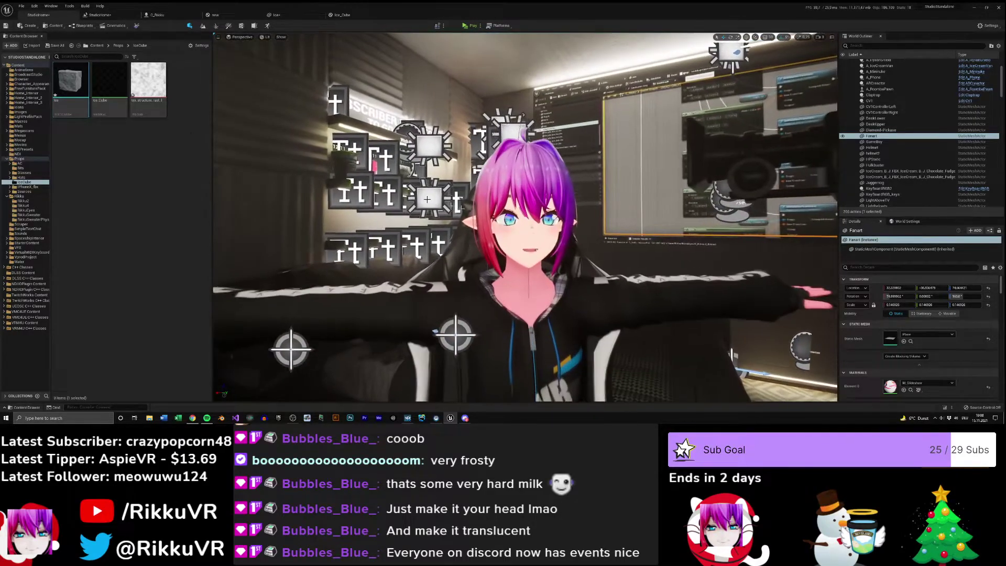
pyautogui.rightClick(64, 82)
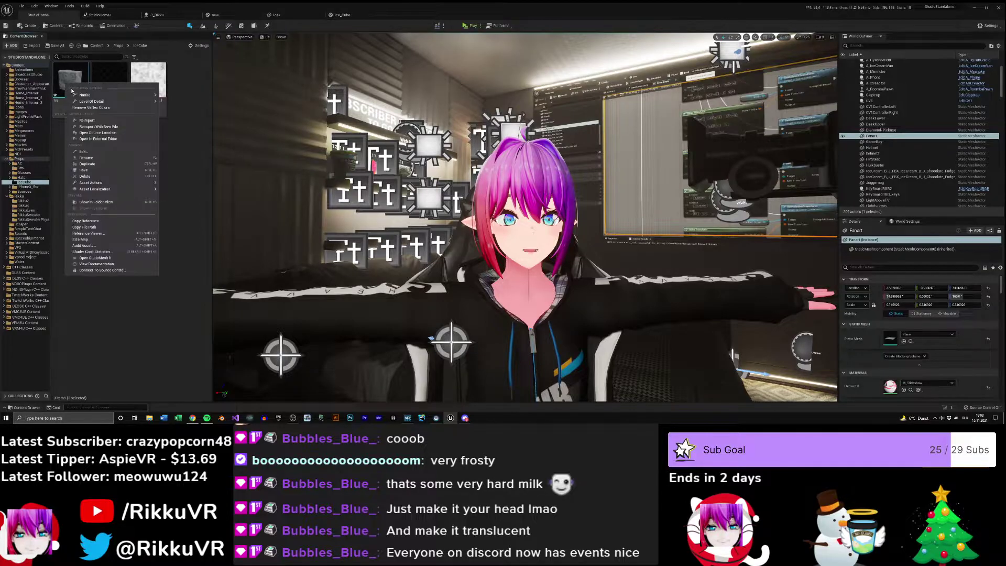
pyautogui.moveTo(102, 95)
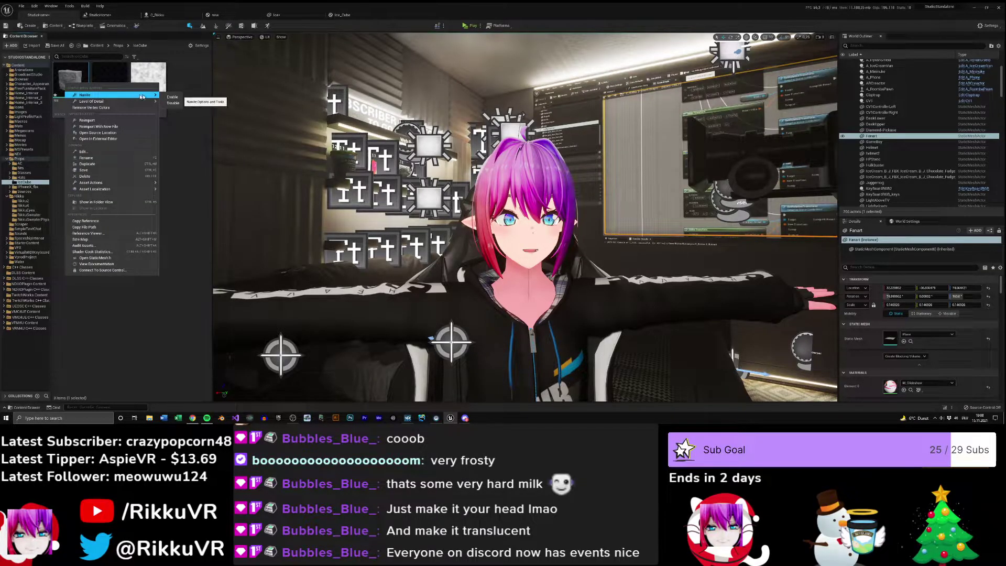
pyautogui.click(172, 103)
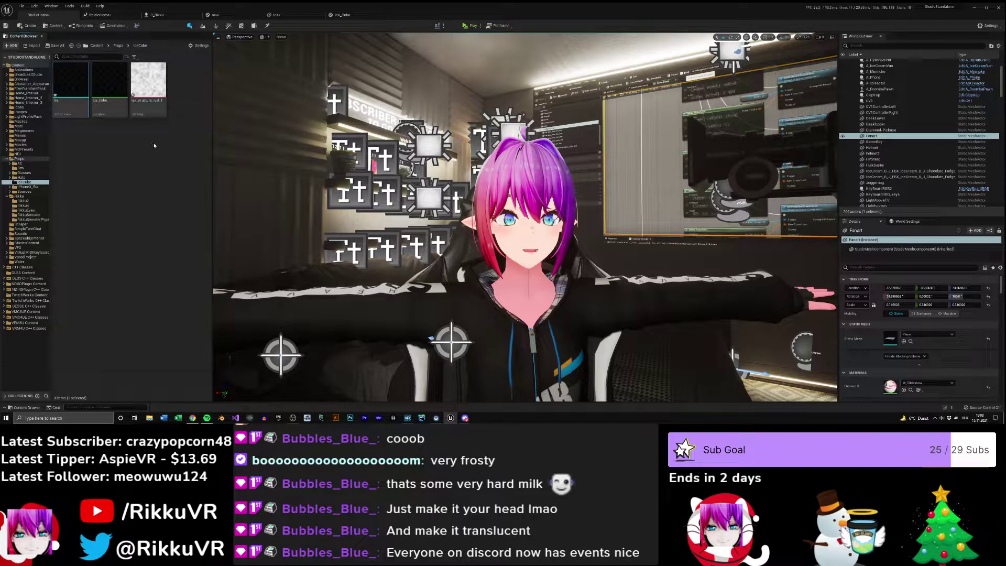
# - Set the Ice_Cube material's opacity constant to 0.5, apply the change, and check the result on the ice mesh
pyautogui.doubleClick(68, 82)
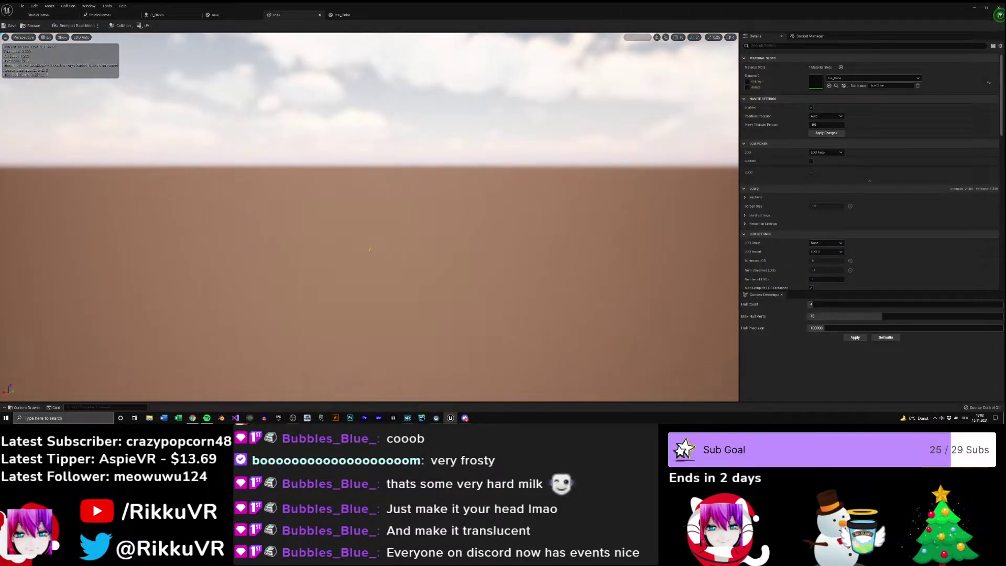
pyautogui.click(342, 15)
pyautogui.moveTo(537, 189); pyautogui.dragTo(458, 173, button='right')
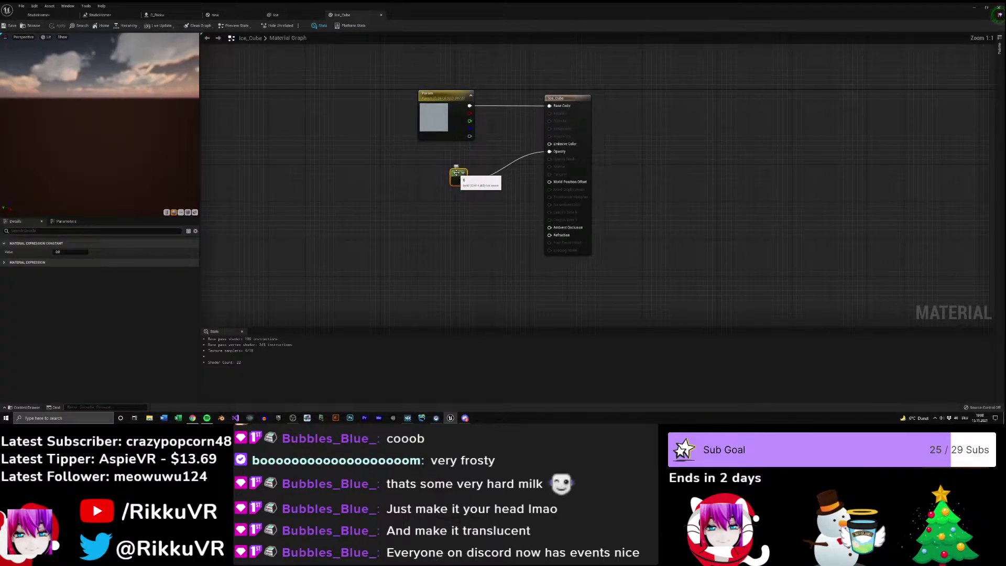
pyautogui.click(71, 252)
pyautogui.write('1')
pyautogui.press('Return')
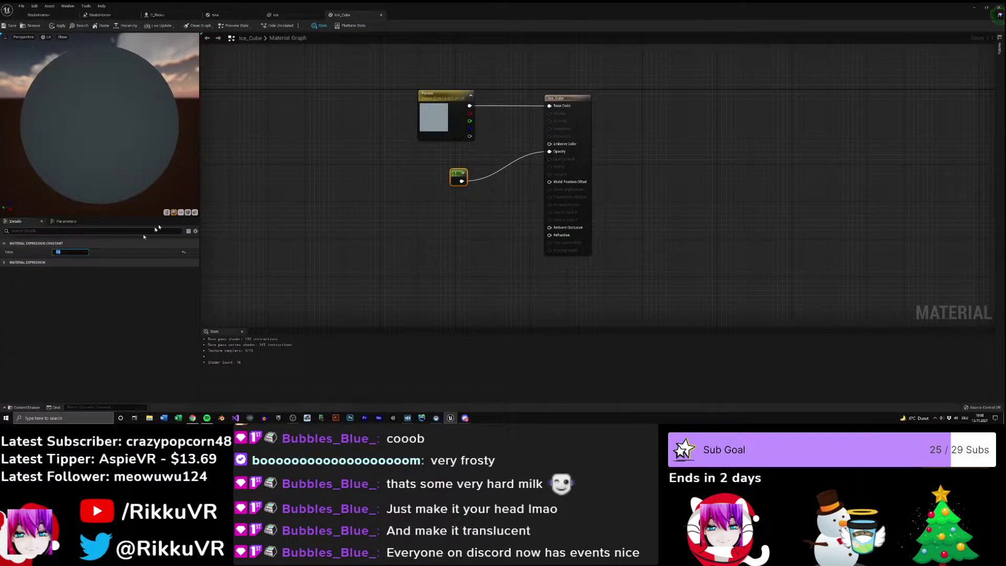
pyautogui.write('0.5')
pyautogui.press('Return')
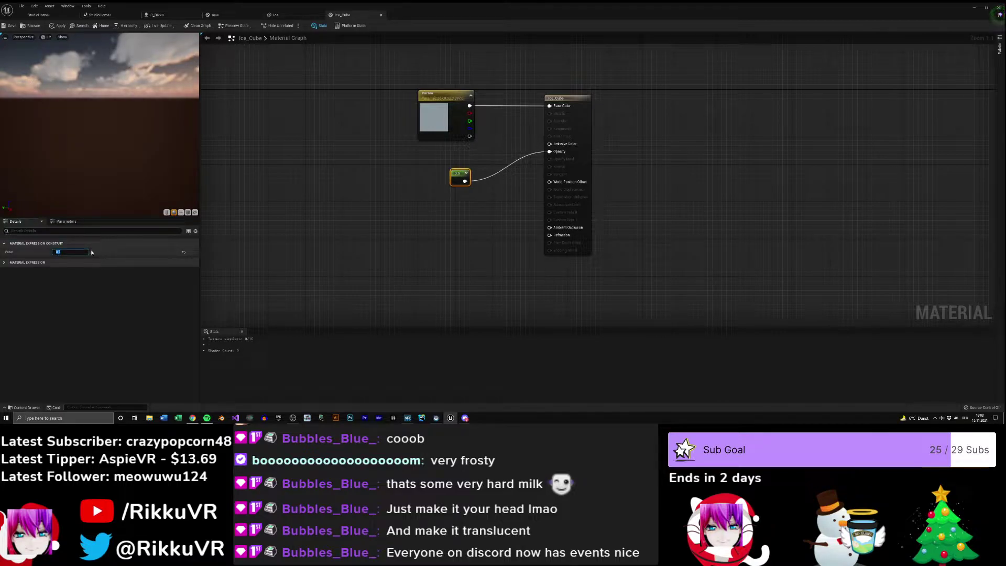
pyautogui.click(61, 24)
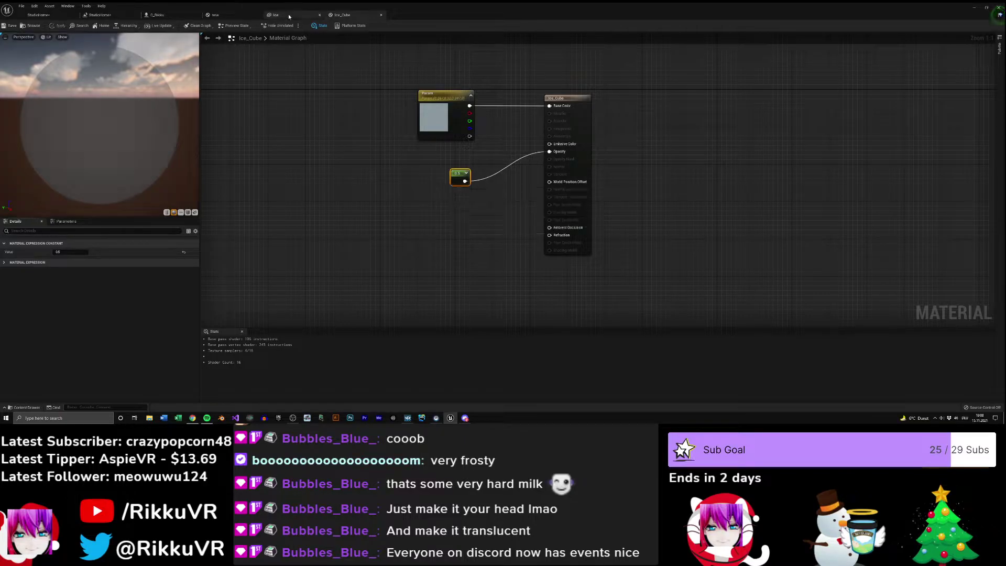
pyautogui.click(288, 16)
pyautogui.moveTo(445, 225); pyautogui.dragTo(246, 225)
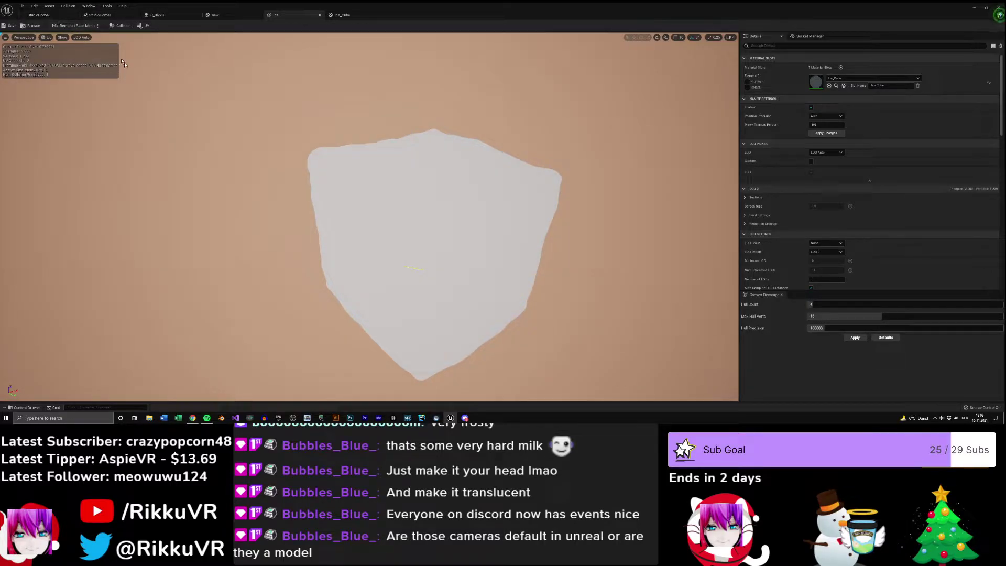
# - Return to the StudioHome level, view the studio camera model up close, and look up the Cine Camera Actor among the placeable actors
pyautogui.click(38, 15)
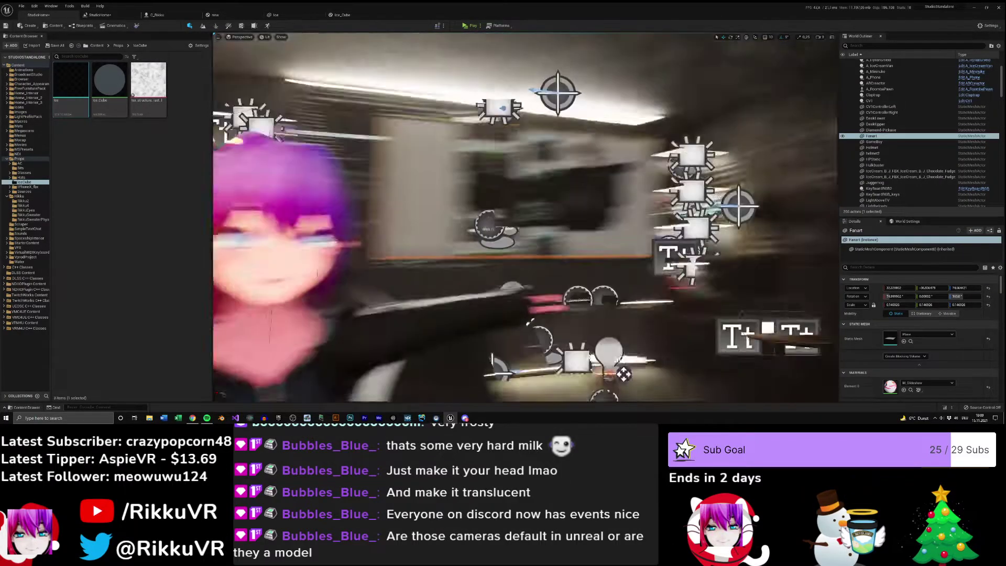
pyautogui.moveTo(524, 217); pyautogui.dragTo(553, 244, button='right')
pyautogui.press('w')
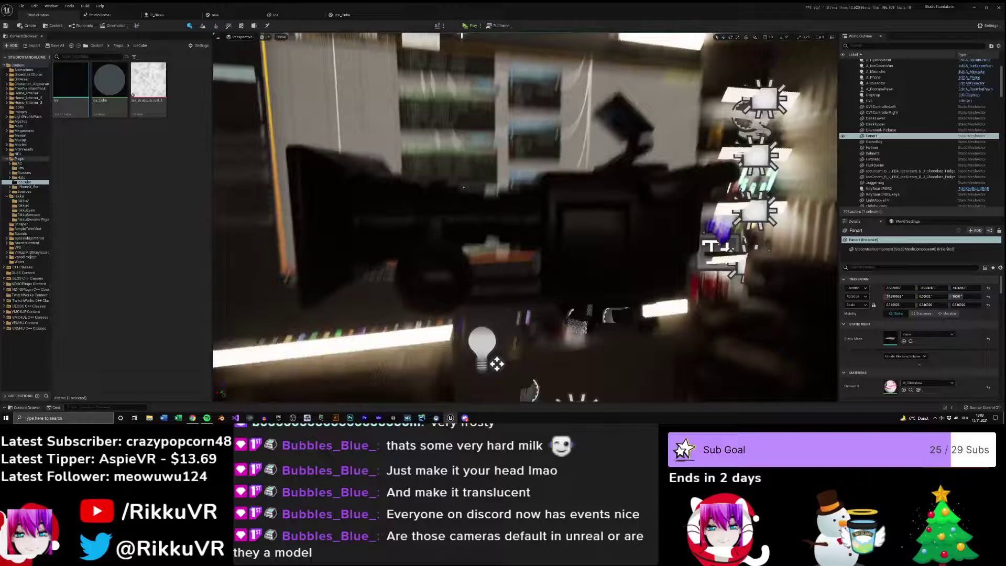
pyautogui.moveTo(552, 243); pyautogui.dragTo(650, 231, button='right')
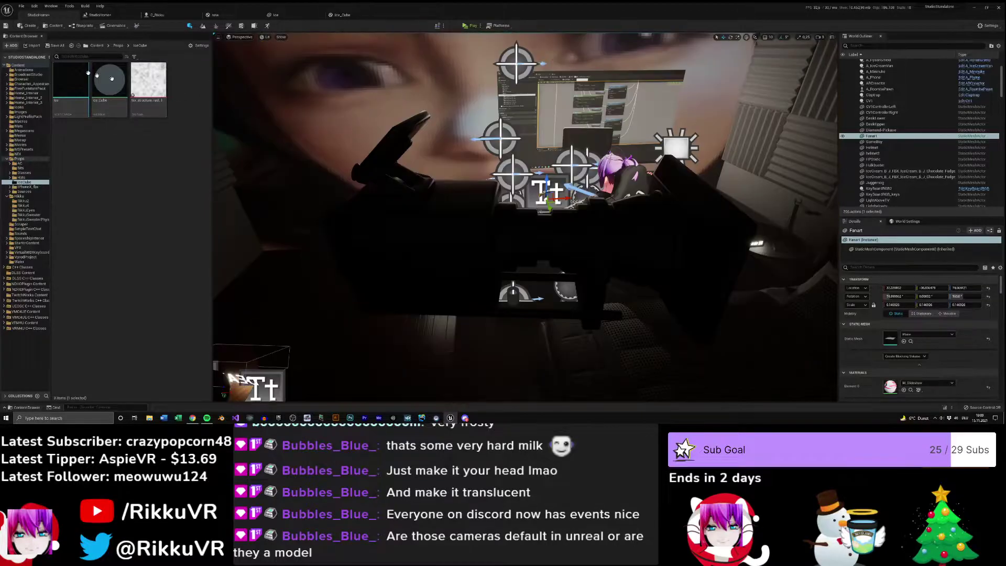
pyautogui.click(29, 26)
pyautogui.moveTo(74, 65)
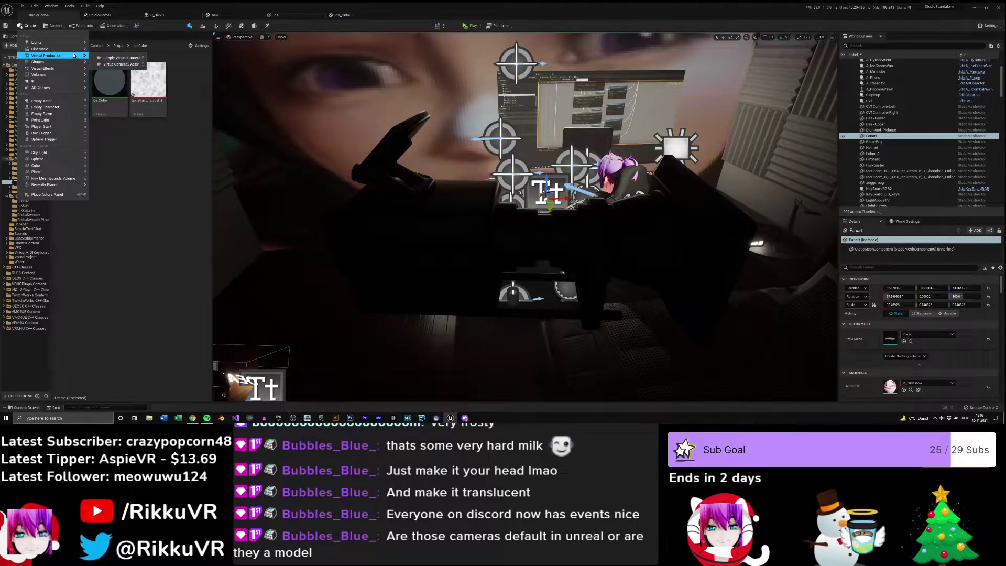
pyautogui.click(74, 55)
pyautogui.click(28, 26)
pyautogui.moveTo(56, 45)
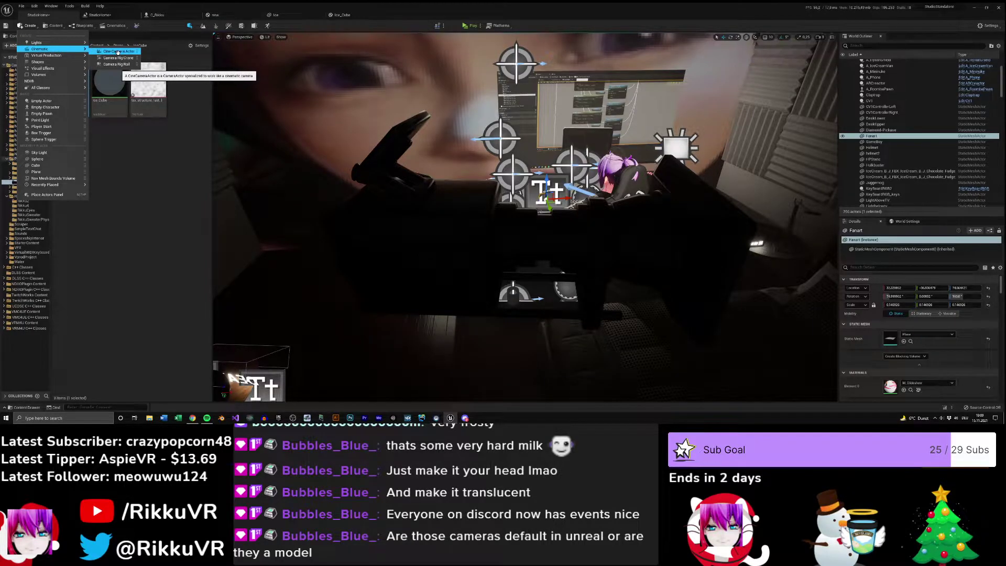
pyautogui.moveTo(373, 150); pyautogui.dragTo(525, 186, button='right')
# - Select the studio camera facing the subscriber milestones and examine its camera mesh setting and the available mesh choices
pyautogui.click(529, 213)
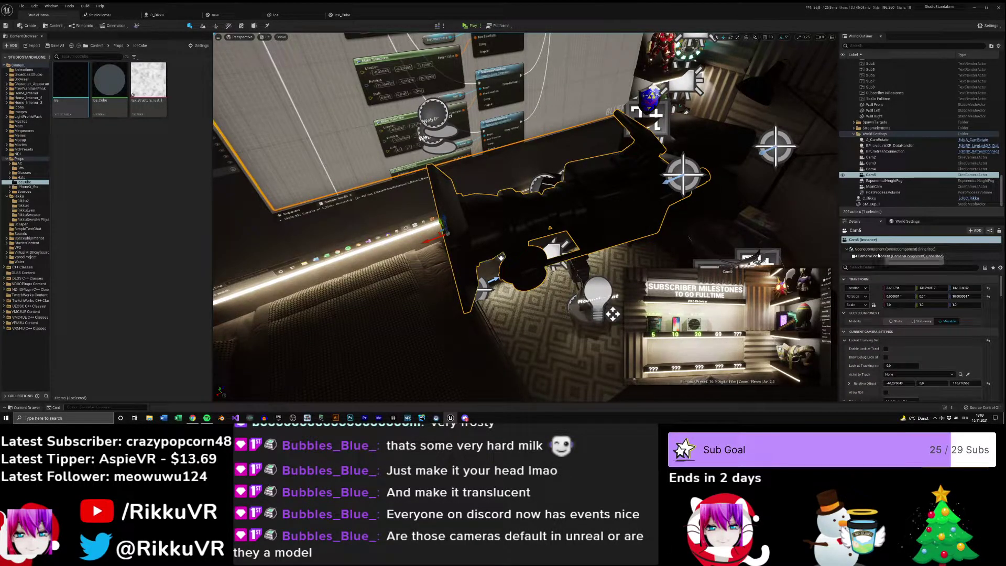
pyautogui.scroll(-10, 901, 338)
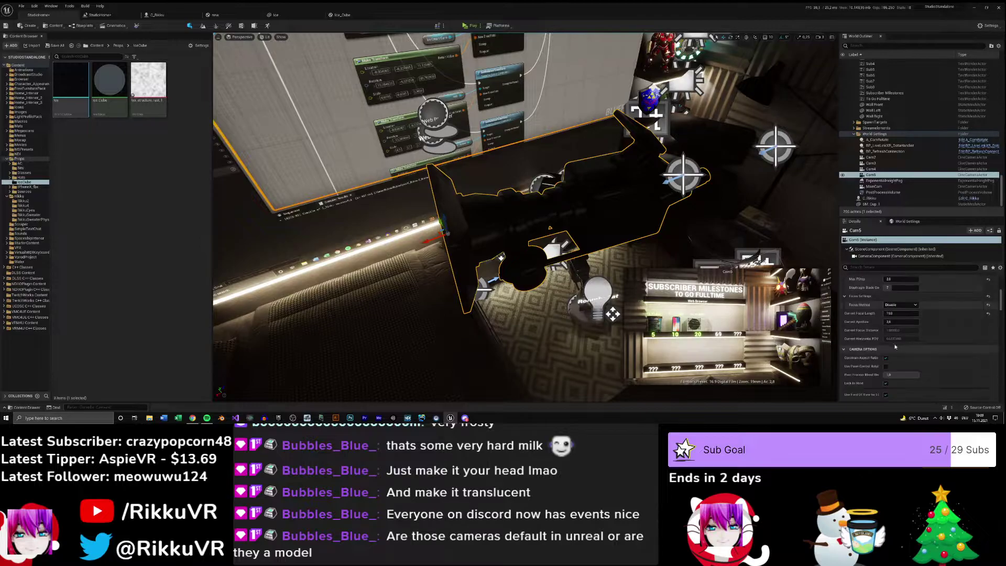
pyautogui.scroll(3, 904, 354)
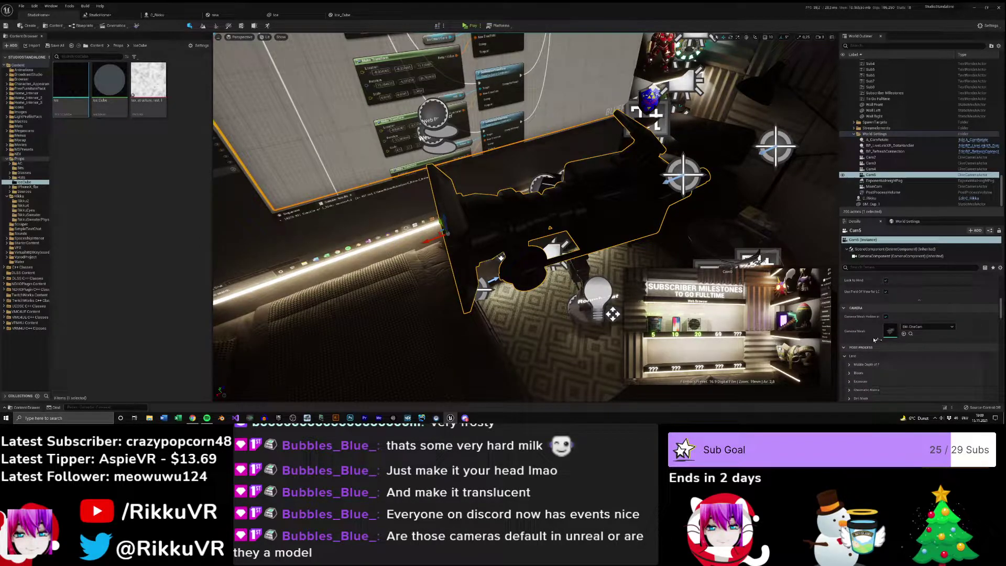
pyautogui.click(917, 328)
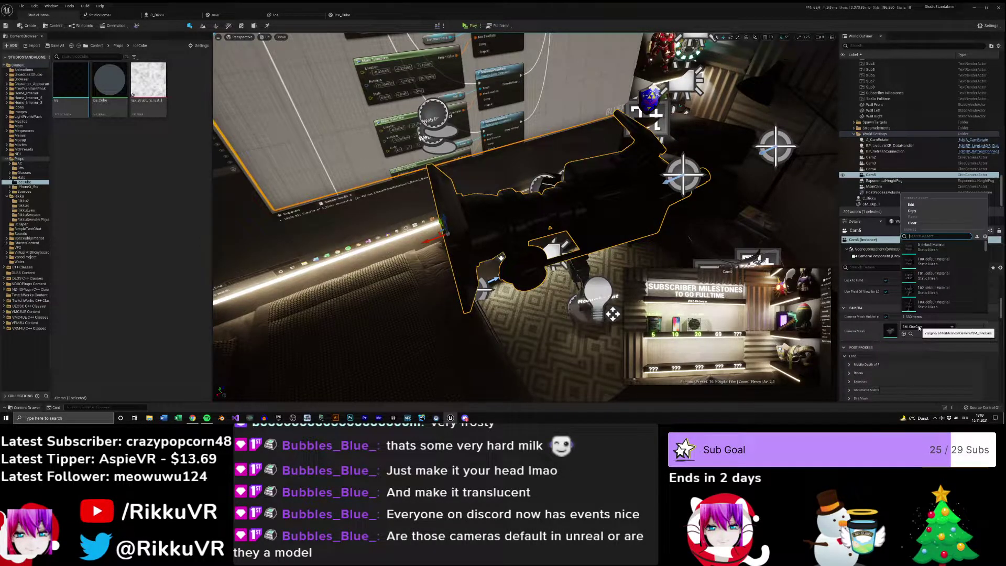
pyautogui.press('Escape')
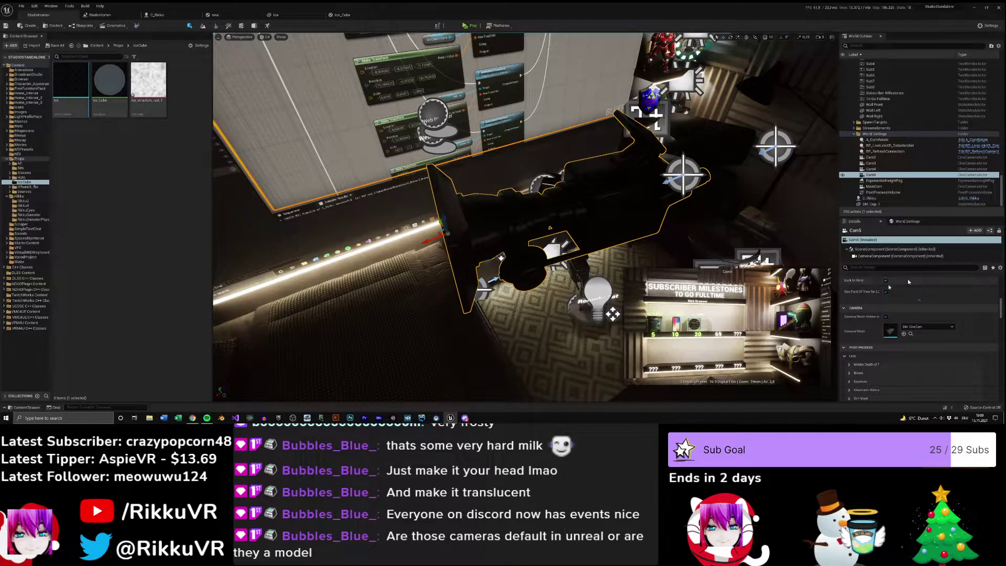
# - Try a different static mesh as the selected camera's camera mesh, undo the swap, and view the RoombaCat nearby
pyautogui.moveTo(574, 287); pyautogui.dragTo(610, 280, button='right')
pyautogui.click(918, 328)
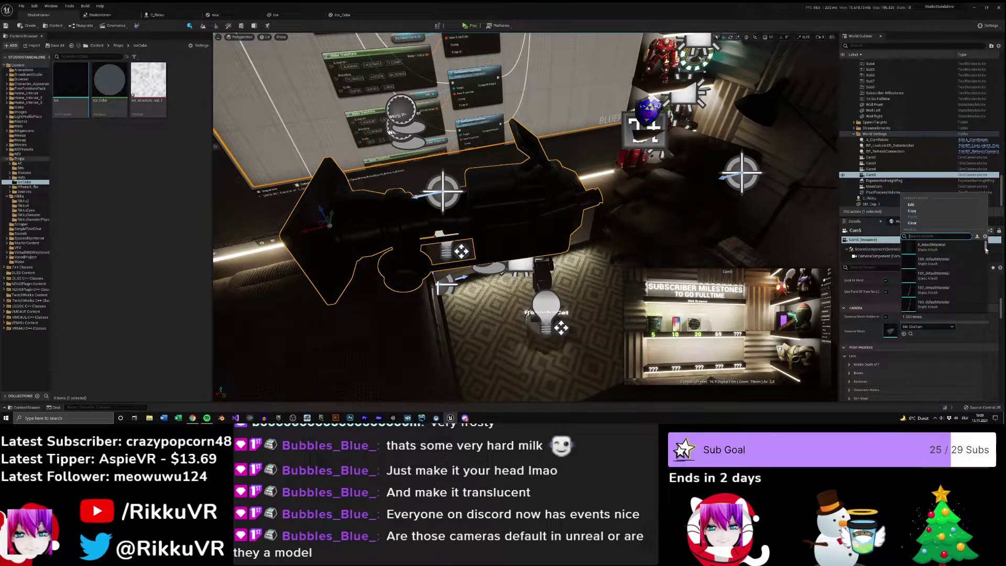
pyautogui.scroll(-15, 972, 293)
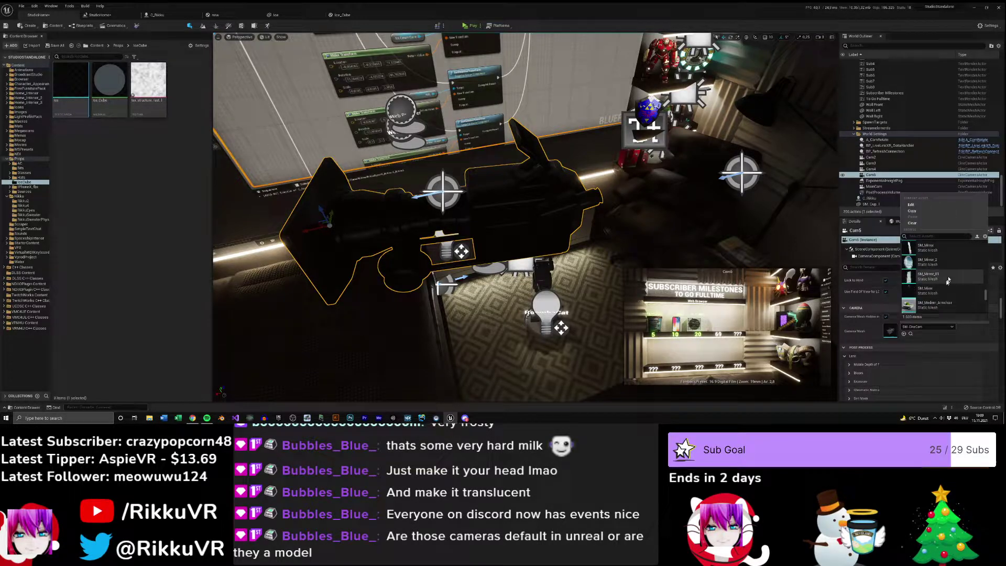
pyautogui.click(960, 292)
pyautogui.moveTo(524, 218); pyautogui.dragTo(487, 209, button='right')
pyautogui.hotkey('ctrl', 'z')
pyautogui.press('f')
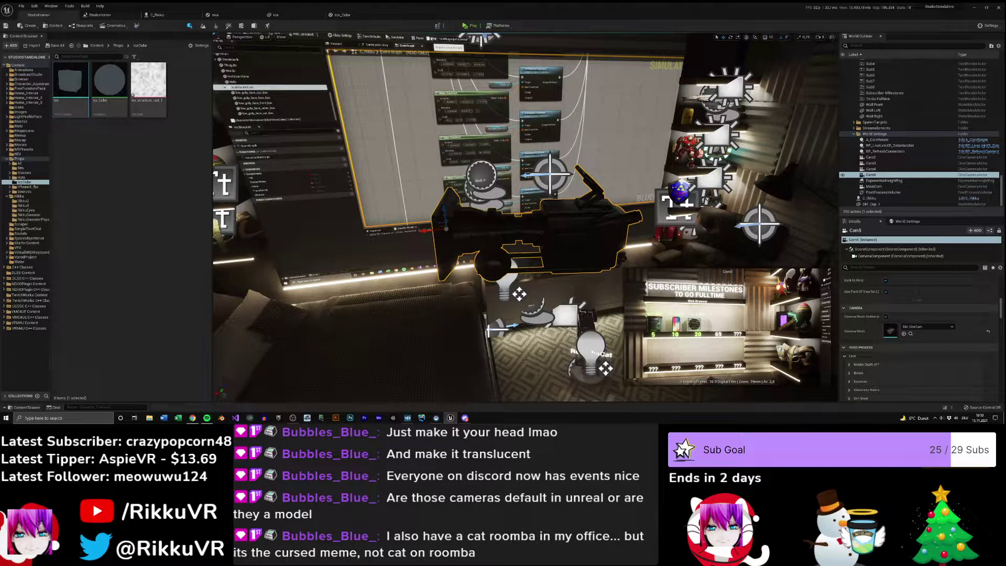
pyautogui.moveTo(425, 213)
pyautogui.mouseDown(button='right')
pyautogui.moveTo(503, 288)
pyautogui.moveTo(498, 299)
pyautogui.moveTo(482, 251)
pyautogui.moveTo(409, 202)
pyautogui.moveTo(440, 207)
pyautogui.moveTo(427, 213)
pyautogui.mouseUp(button='right')
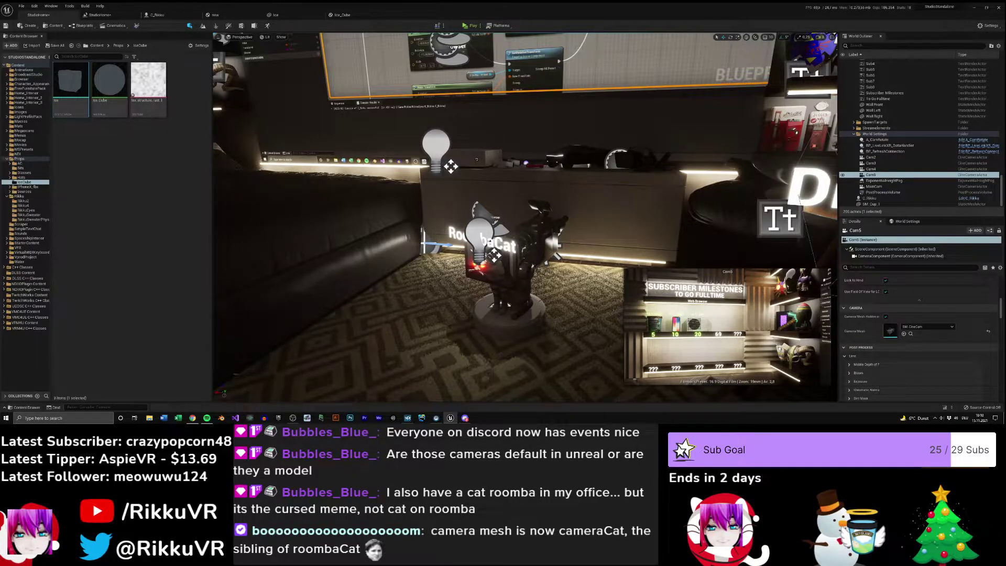
pyautogui.moveTo(427, 213); pyautogui.dragTo(424, 189, button='right')
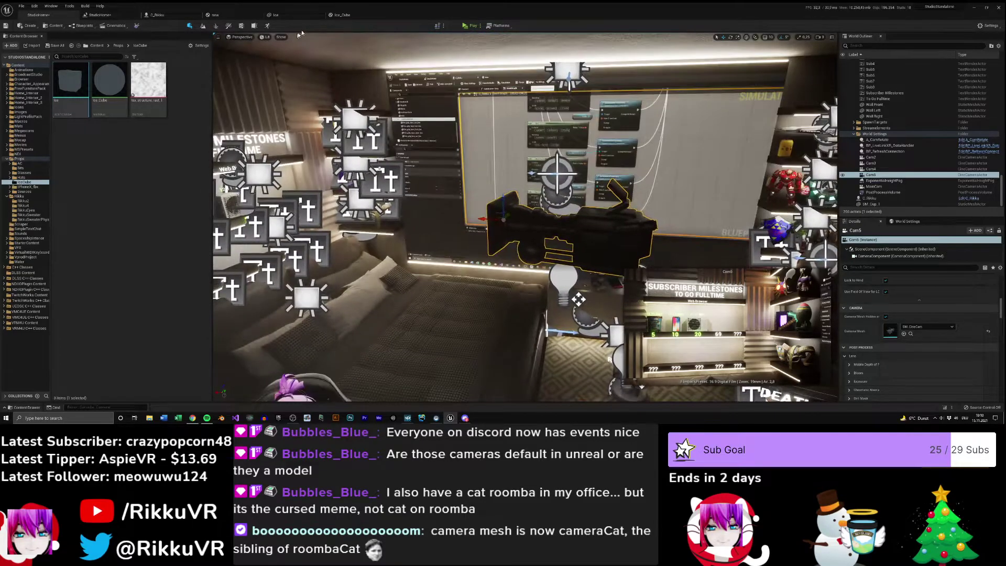
# - Return to the Ice_Cube material and set its blend mode to Masked
pyautogui.click(346, 18)
pyautogui.scroll(2, 460, 216)
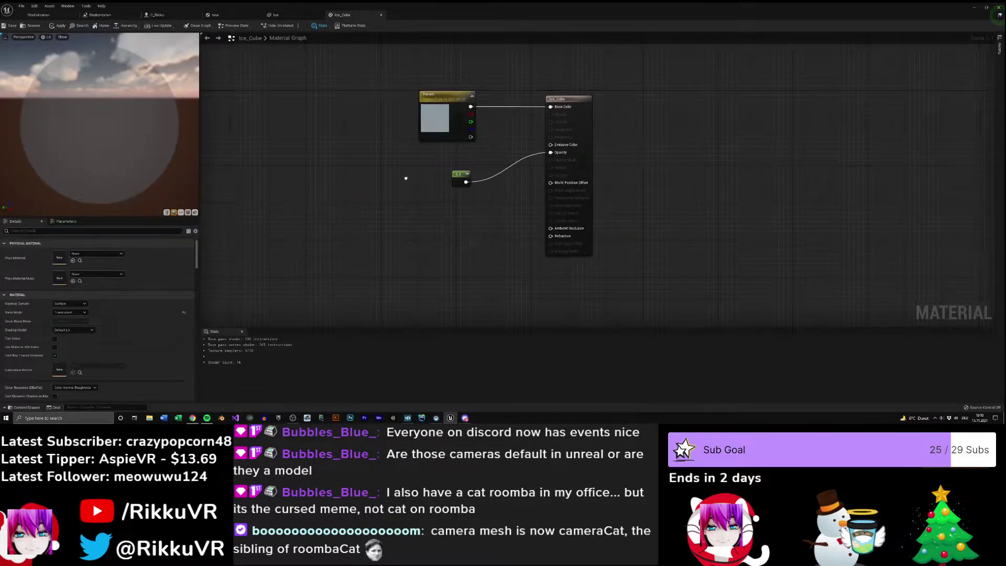
pyautogui.moveTo(438, 177); pyautogui.dragTo(438, 164)
pyautogui.moveTo(438, 164); pyautogui.dragTo(447, 167, button='right')
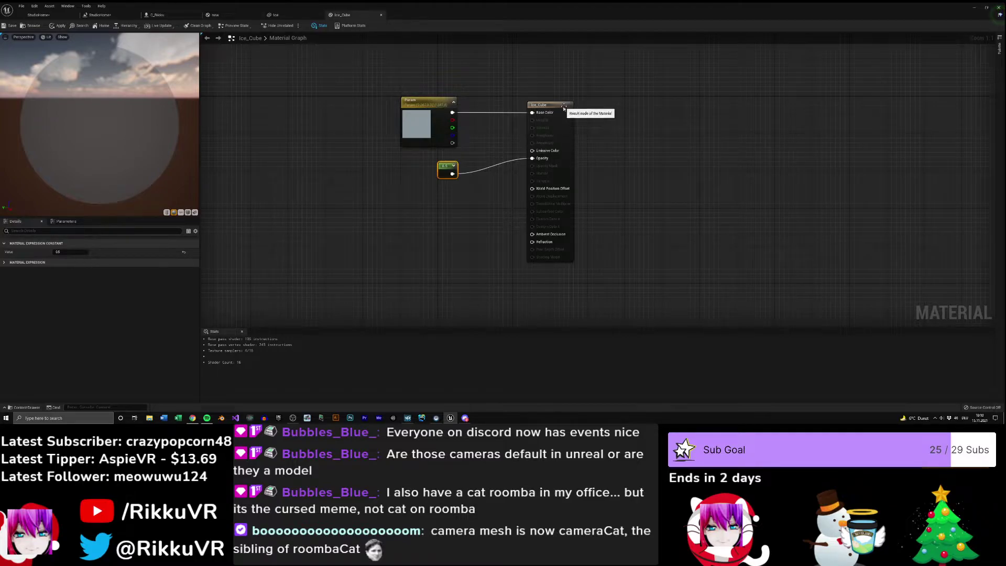
pyautogui.click(555, 107)
pyautogui.click(82, 312)
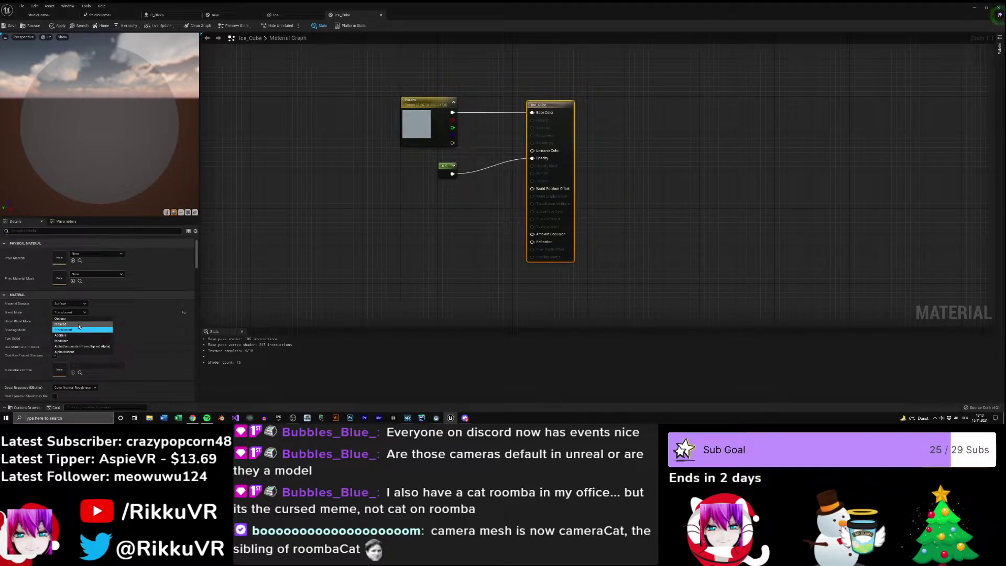
pyautogui.click(80, 324)
# - Connect the existing constant to the Ice_Cube material's Opacity Mask input and apply the change
pyautogui.moveTo(434, 223); pyautogui.dragTo(441, 249, button='right')
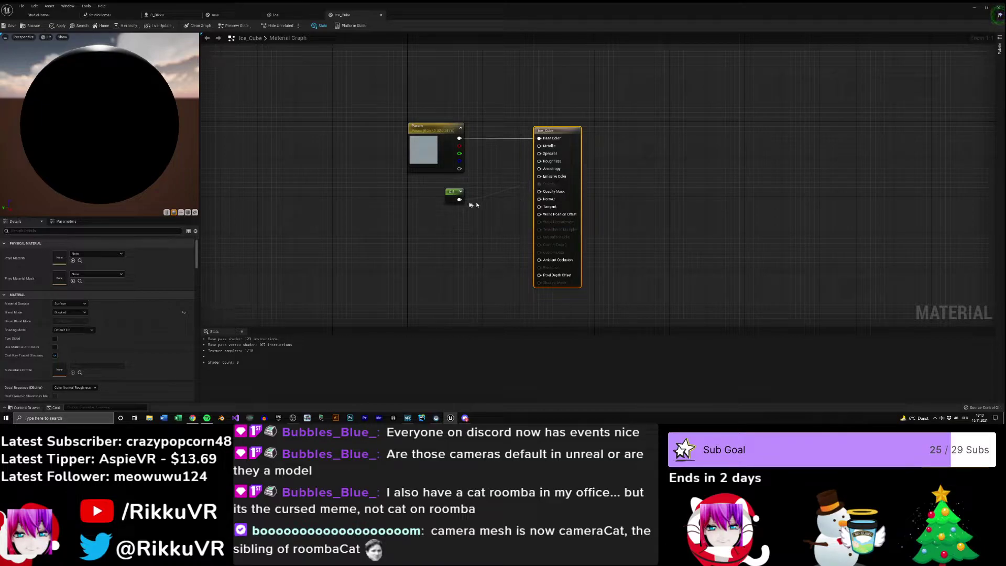
pyautogui.moveTo(459, 199); pyautogui.dragTo(539, 191)
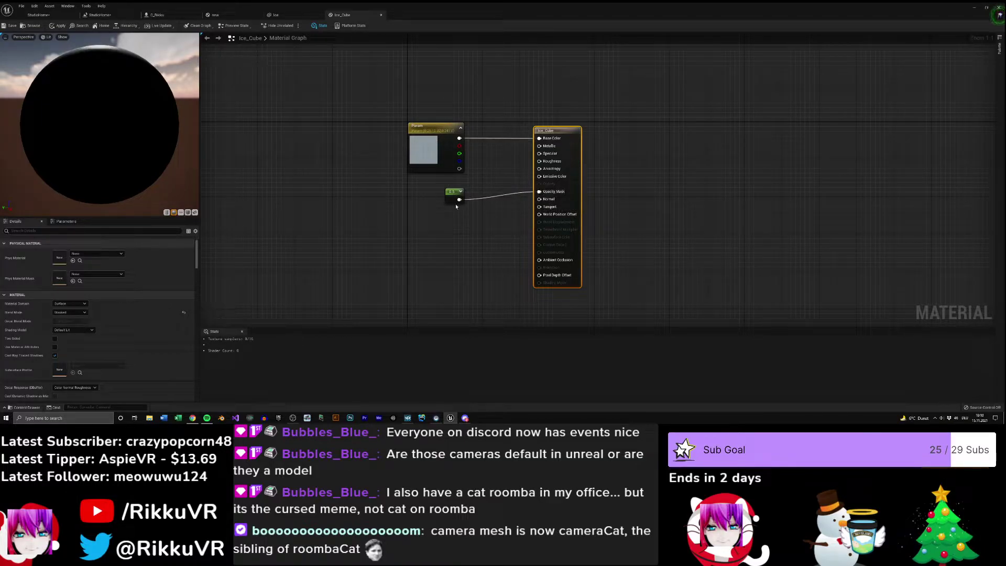
pyautogui.click(58, 26)
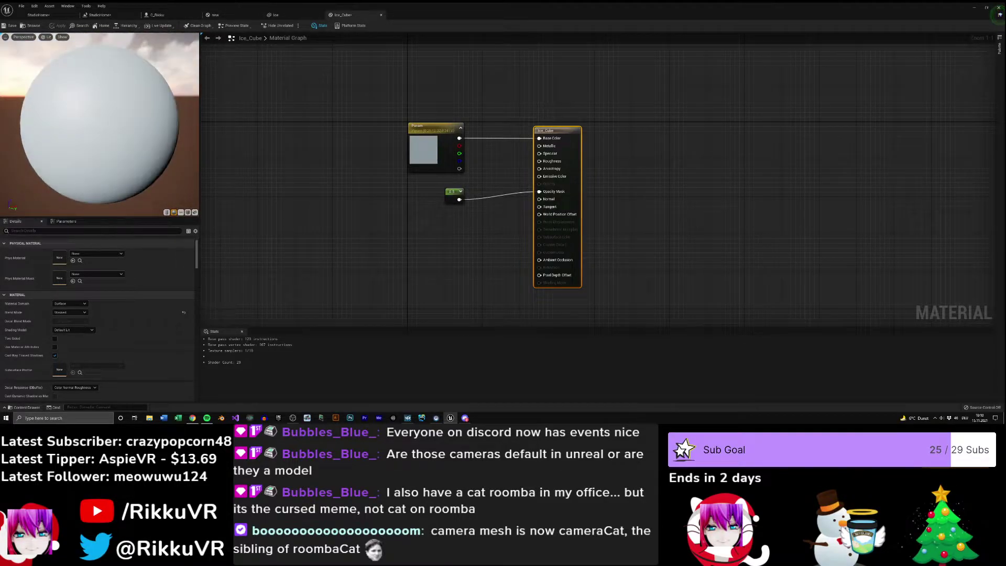
# - Add a three-component constant, connect it to Opacity Mask, set it to a light grey, and check the material preview
pyautogui.moveTo(436, 192); pyautogui.dragTo(403, 160, button='right')
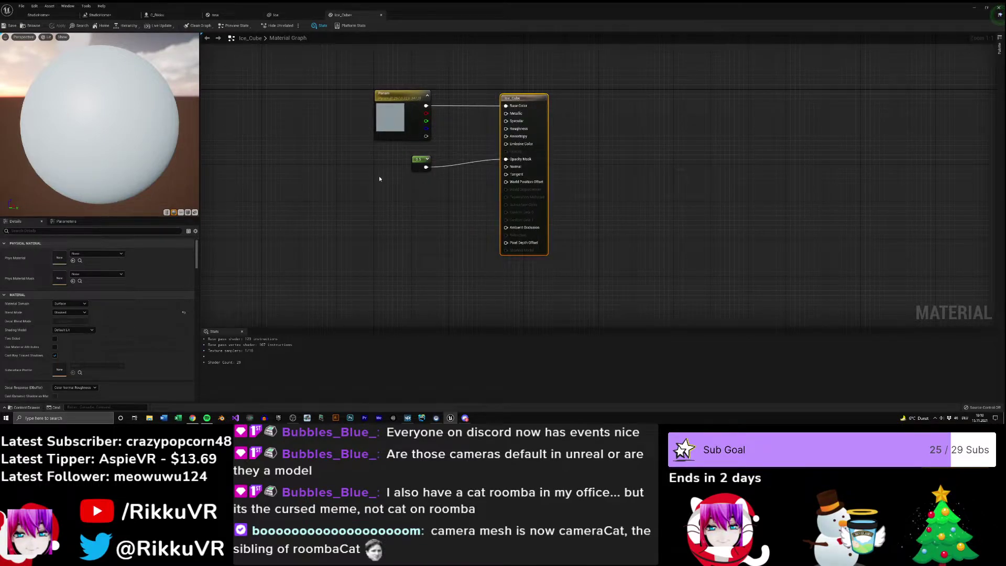
pyautogui.click(372, 189)
pyautogui.moveTo(407, 198); pyautogui.dragTo(506, 159)
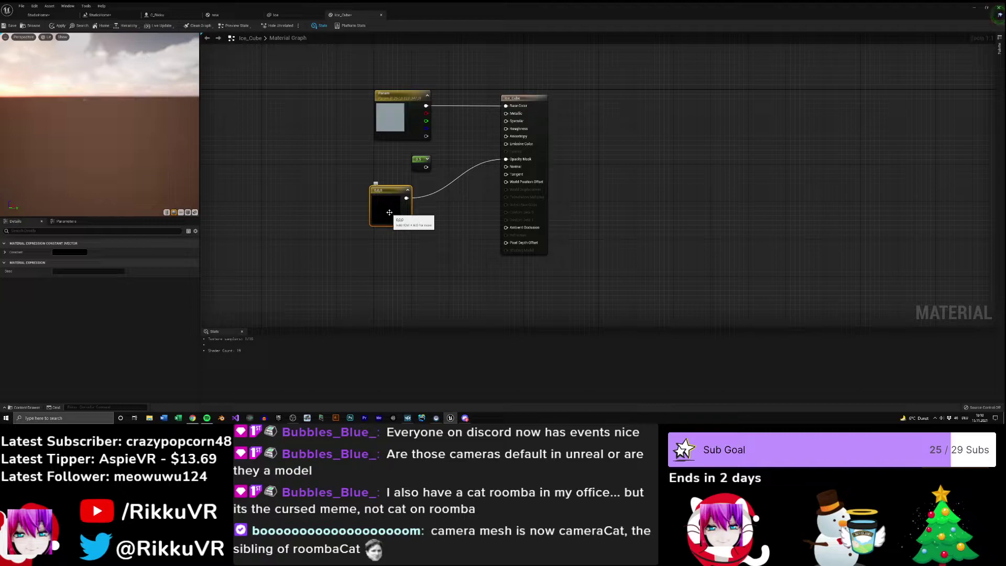
pyautogui.doubleClick(391, 208)
pyautogui.moveTo(479, 293); pyautogui.dragTo(484, 272)
pyautogui.click(479, 366)
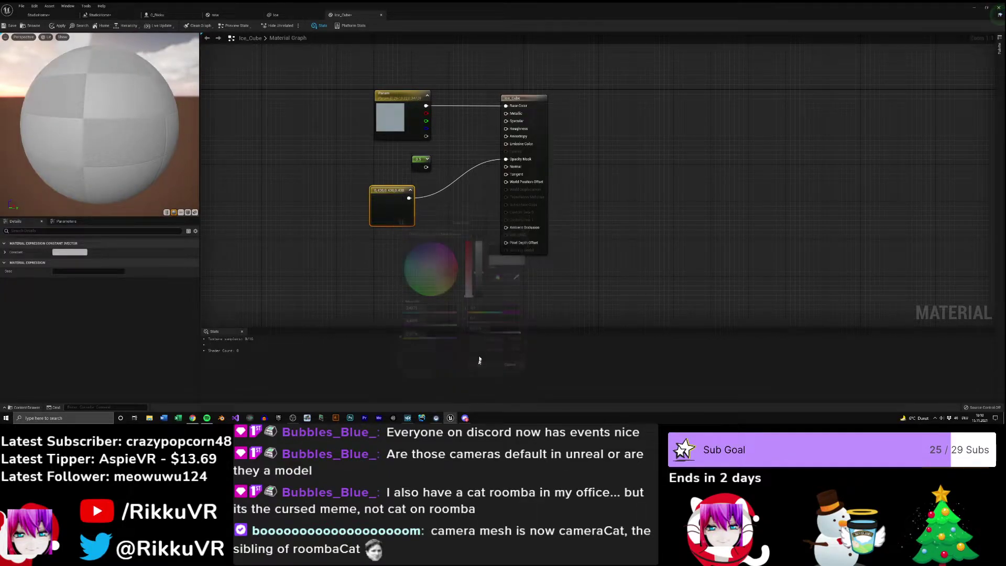
pyautogui.moveTo(149, 100); pyautogui.dragTo(107, 118)
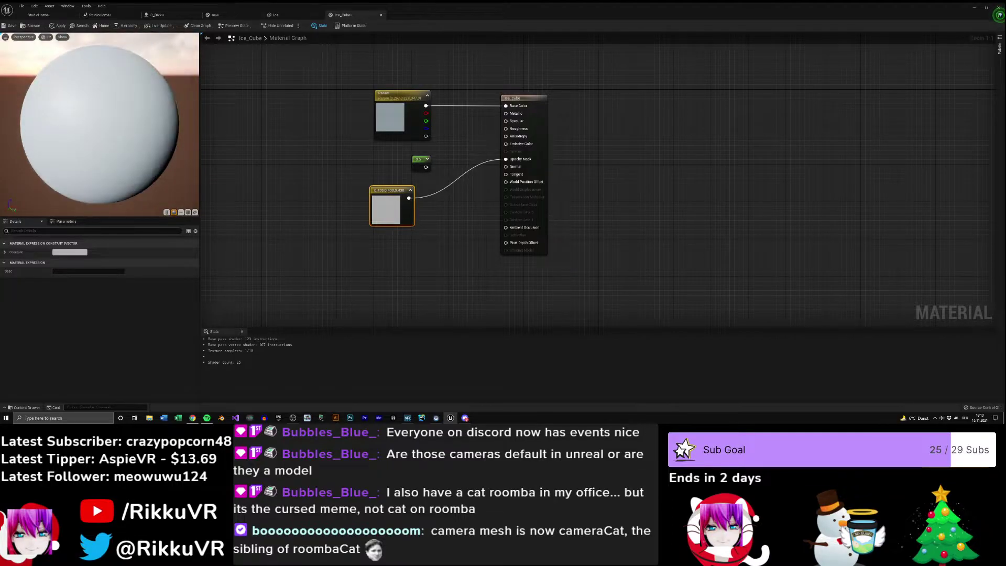
# - Try darker greys for the three-component constant feeding the Ice_Cube material's Opacity Mask
pyautogui.doubleClick(394, 210)
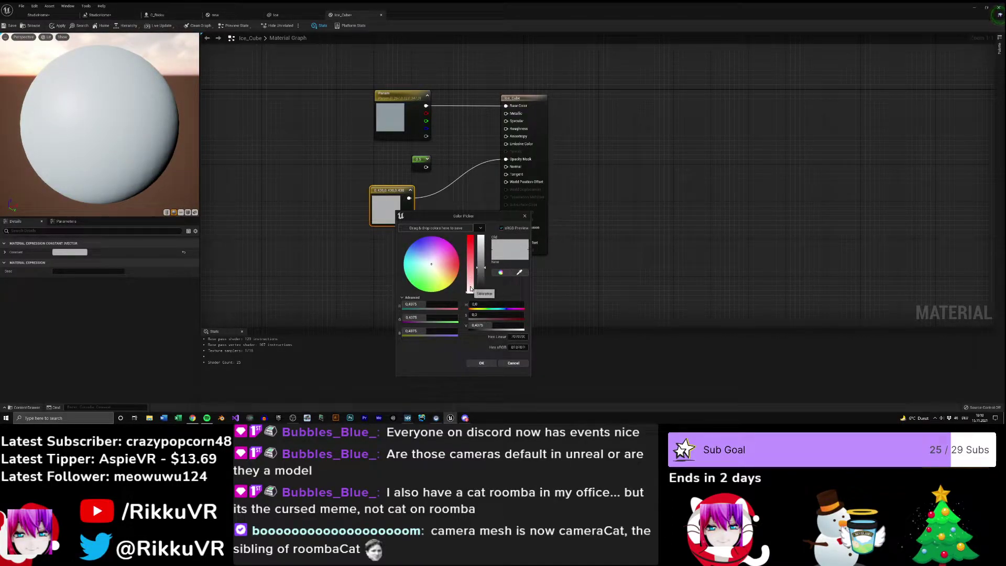
pyautogui.moveTo(480, 266); pyautogui.dragTo(480, 290)
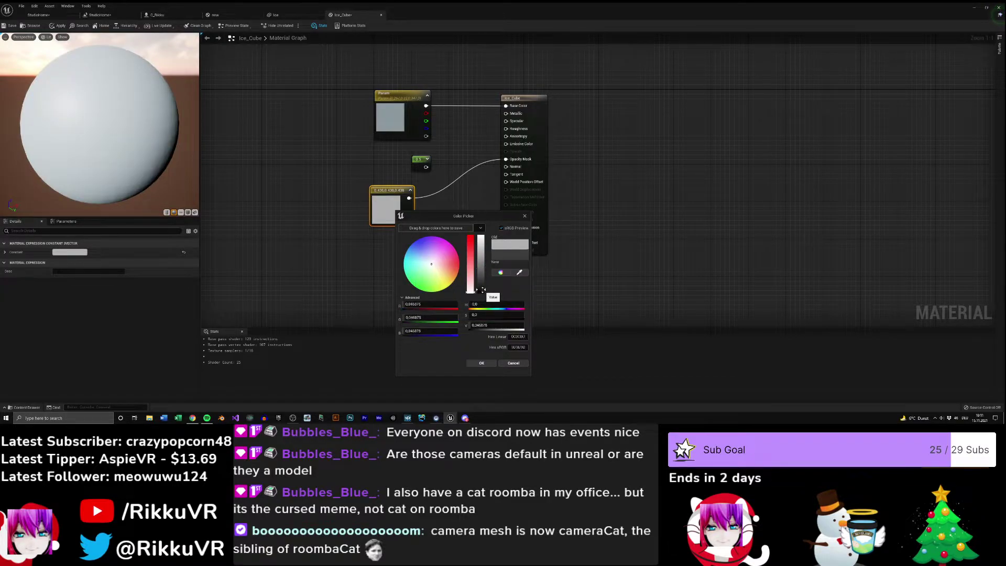
pyautogui.click(481, 364)
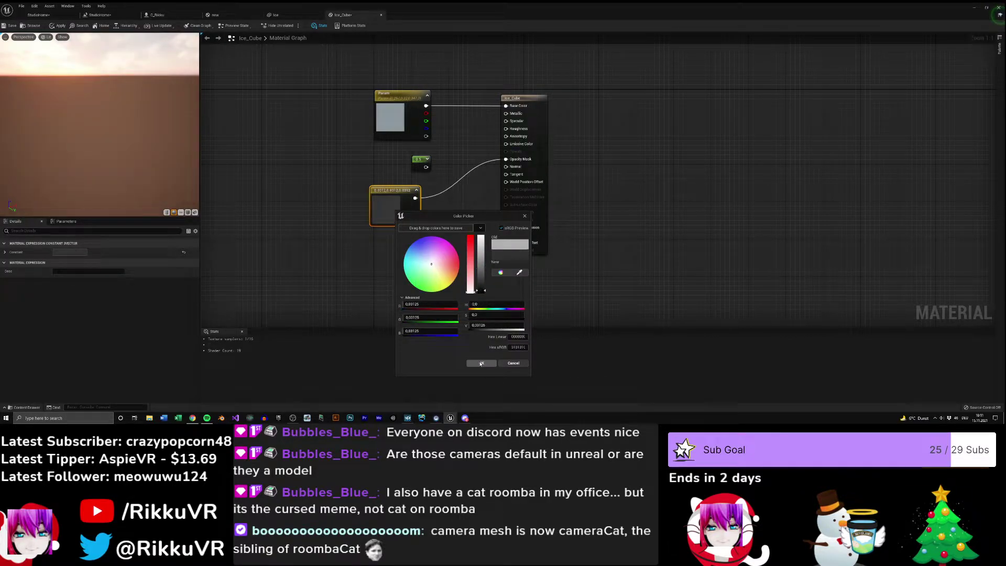
pyautogui.moveTo(490, 290); pyautogui.dragTo(489, 285)
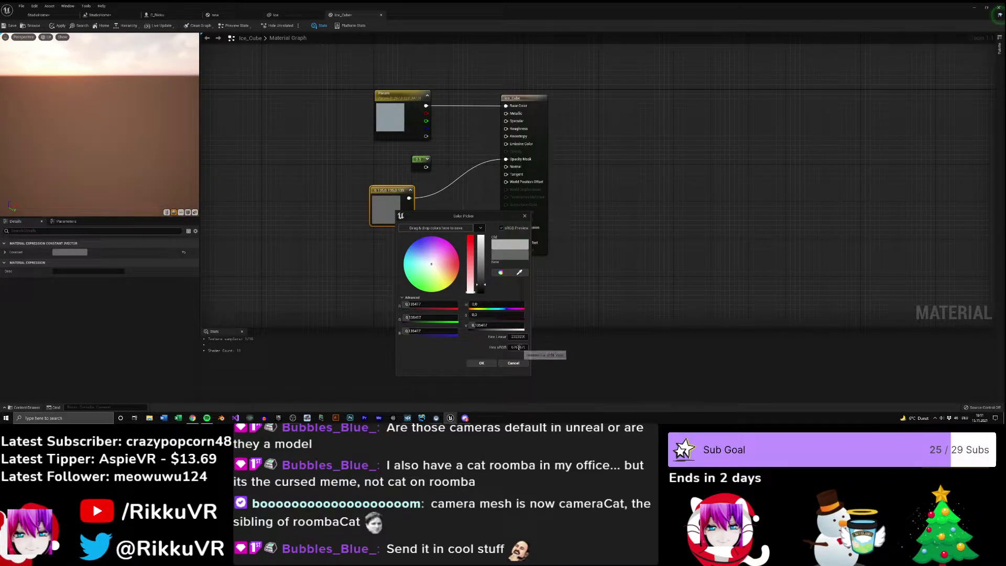
pyautogui.click(513, 363)
# - Delete the three-component constant connected to Opacity Mask
pyautogui.click(443, 262)
pyautogui.click(397, 208)
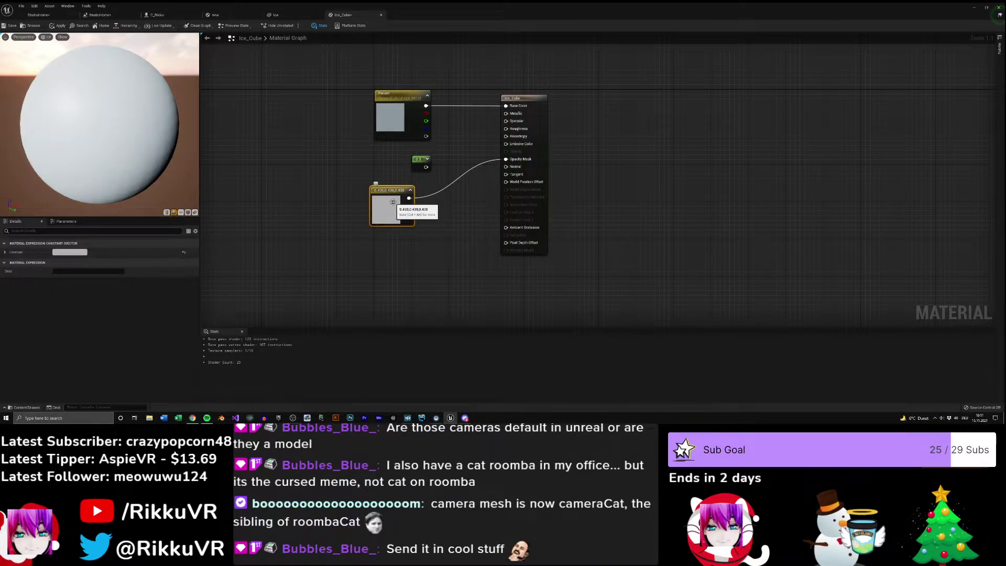
pyautogui.press('Delete')
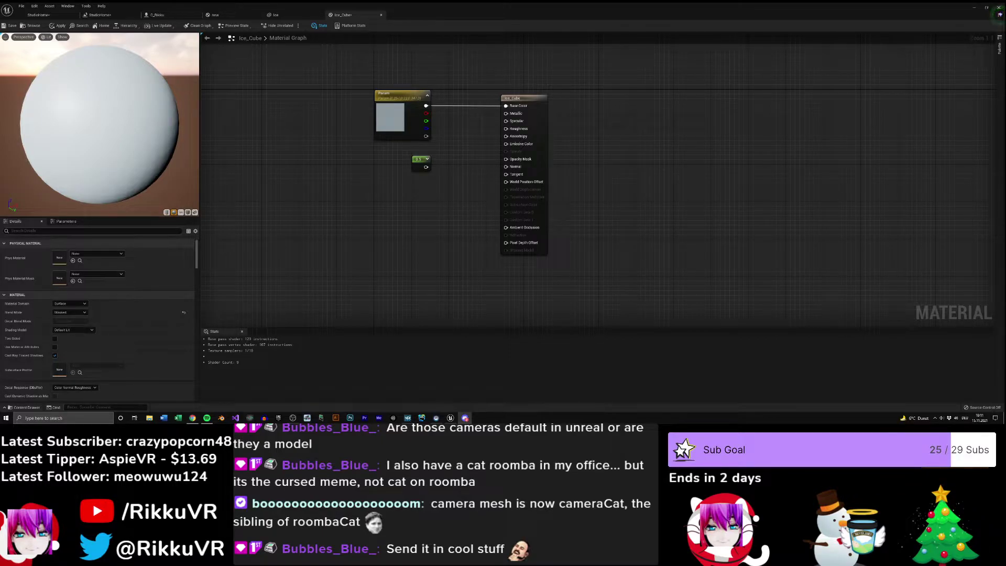
# - Switch to Discord, open the posted cat roomba picture's original in the browser, and enlarge it
pyautogui.hotkey('alt', 'Tab')
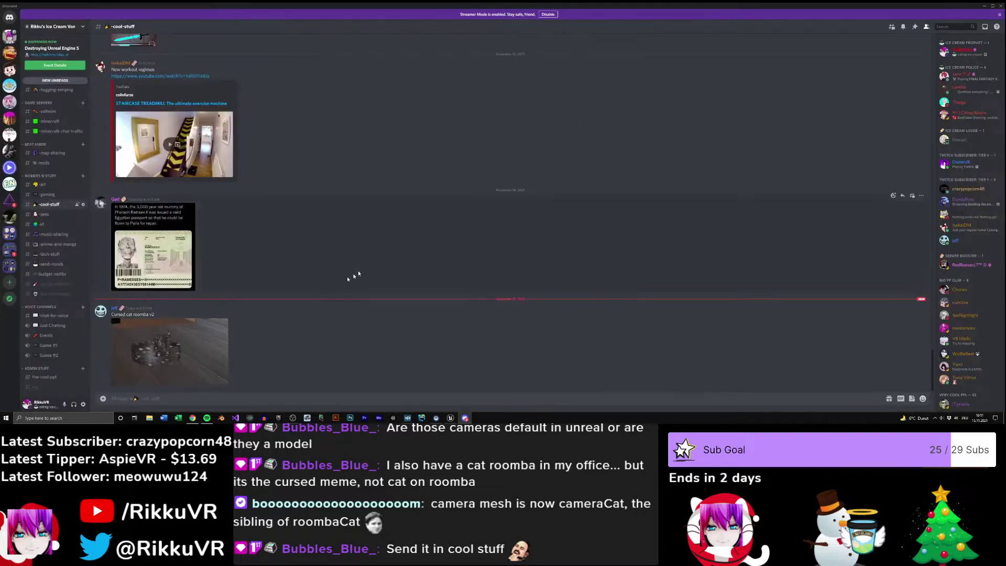
pyautogui.click(185, 343)
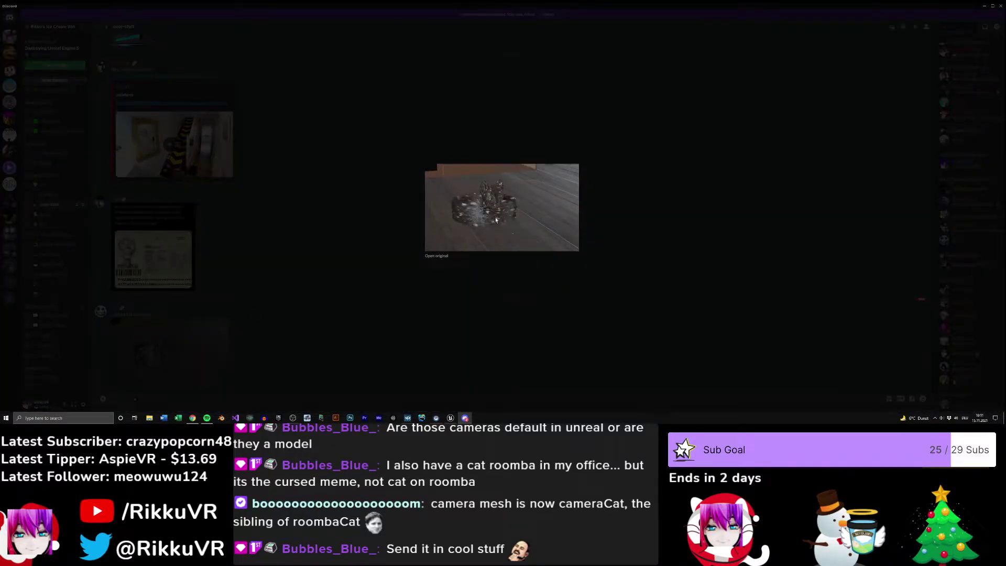
pyautogui.click(435, 275)
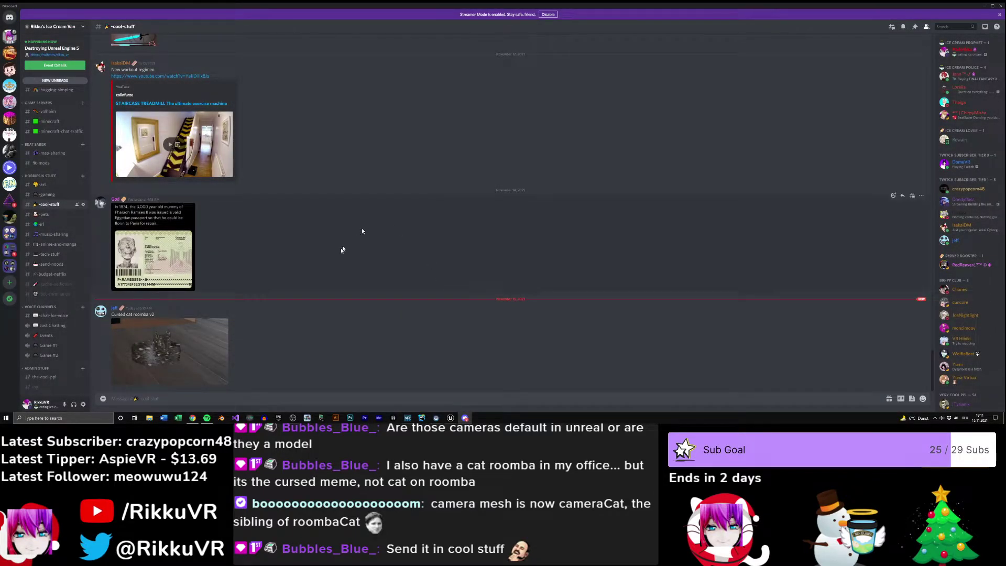
pyautogui.click(197, 356)
pyautogui.click(437, 257)
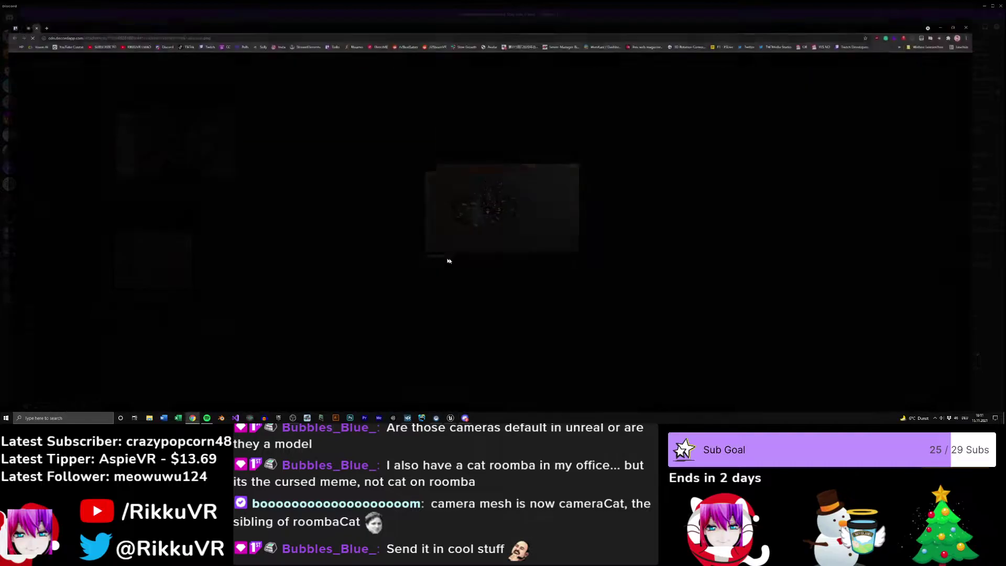
pyautogui.keyDown('ctrl'); pyautogui.scroll(5, 495, 238); pyautogui.keyUp('ctrl')
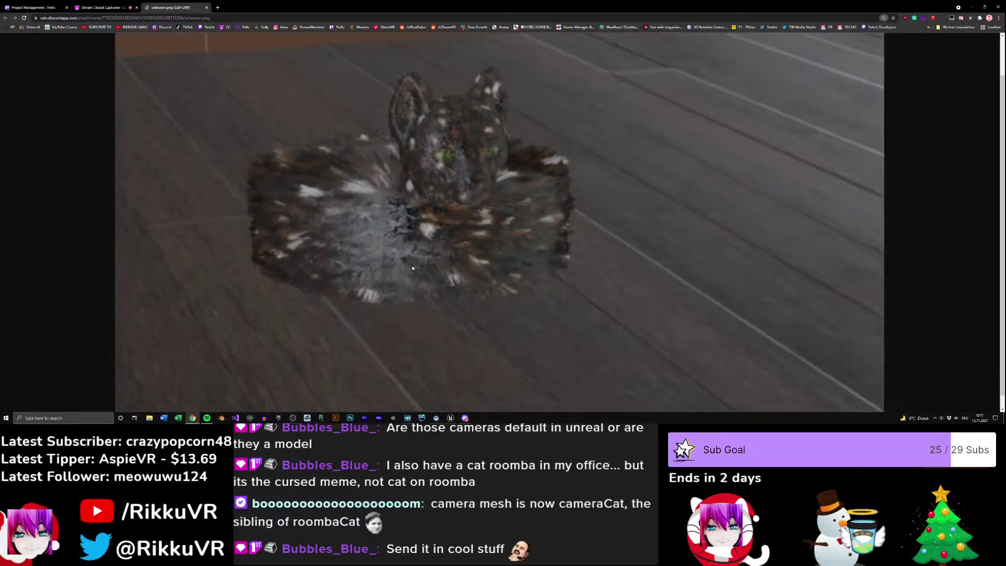
# - Close the picture's browser page and return to the Ice_Cube material in Unreal Editor
pyautogui.click(206, 7)
pyautogui.click(46, 5)
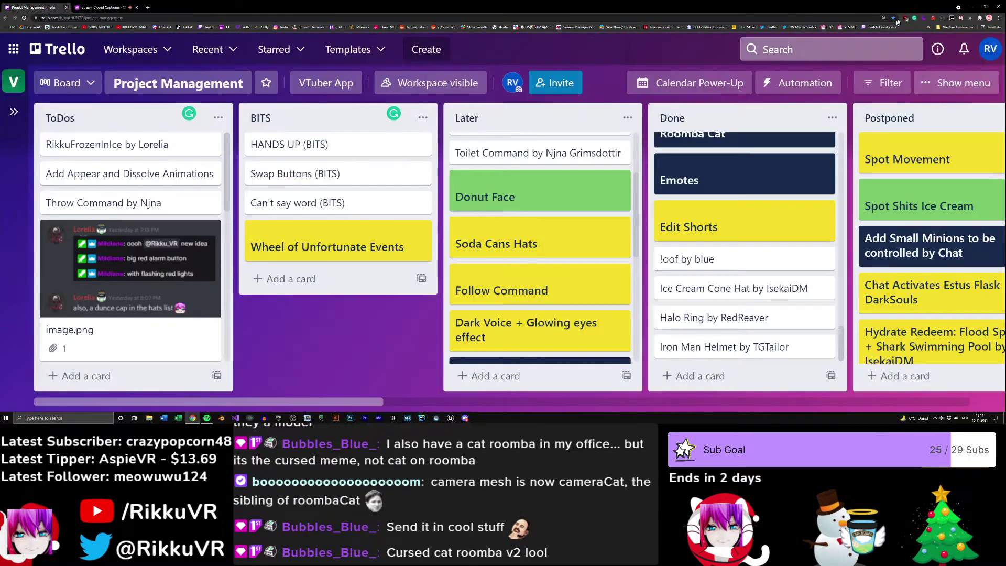
pyautogui.hotkey('alt', 'Tab')
pyautogui.click(866, 101)
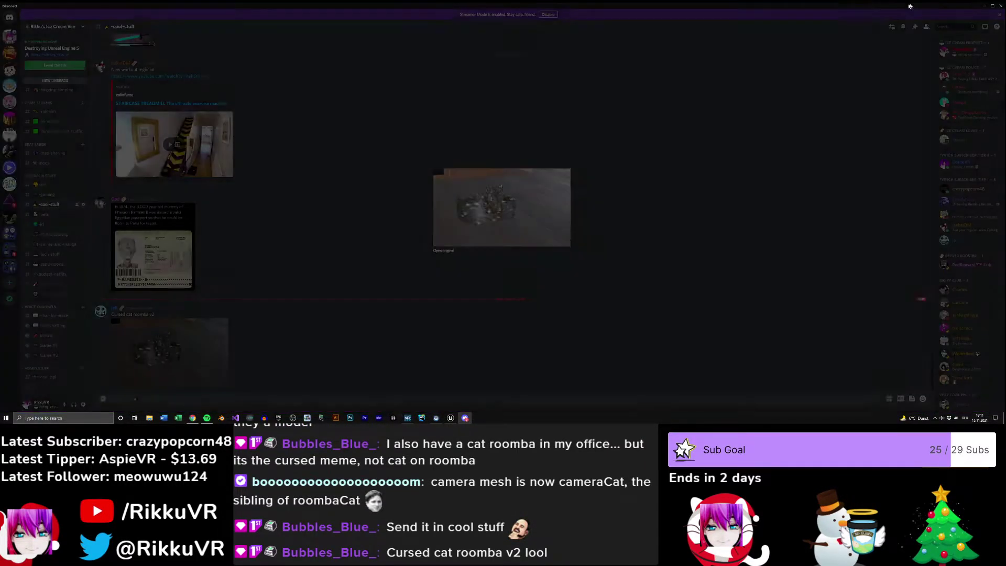
pyautogui.hotkey('alt', 'Tab')
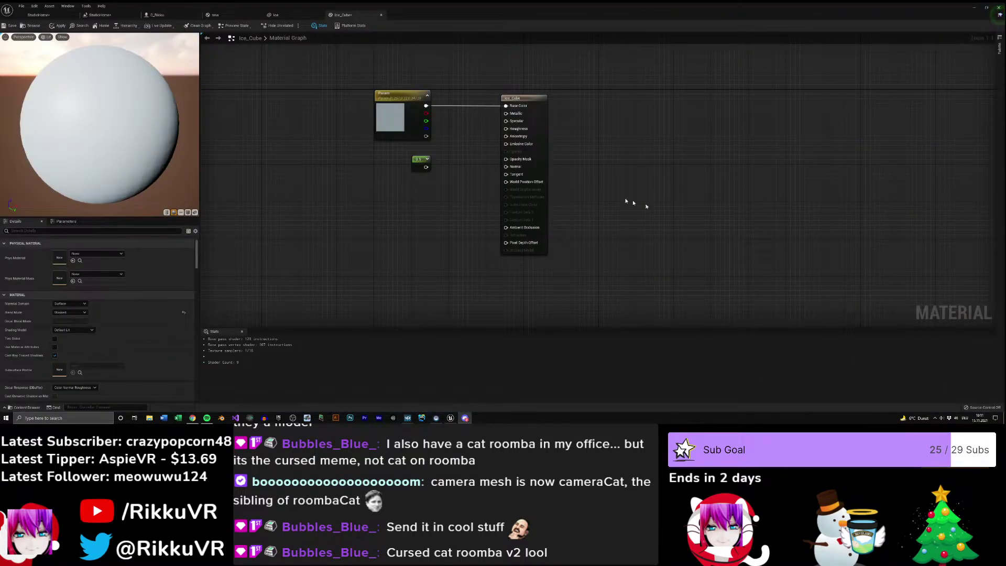
# - Try the Additive and Modulate blend modes on the Ice_Cube material
pyautogui.moveTo(633, 203); pyautogui.dragTo(658, 190, button='right')
pyautogui.click(626, 84)
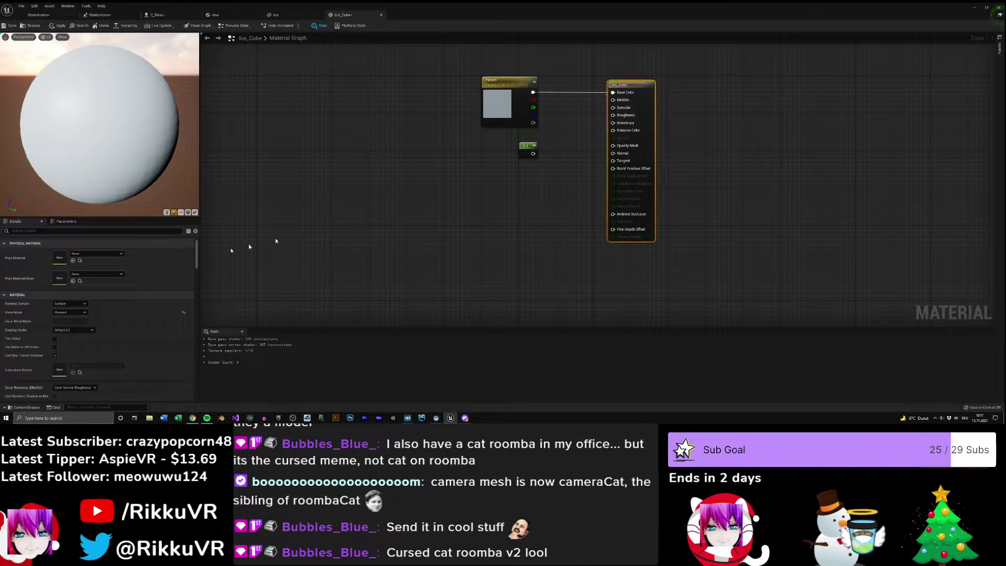
pyautogui.click(76, 312)
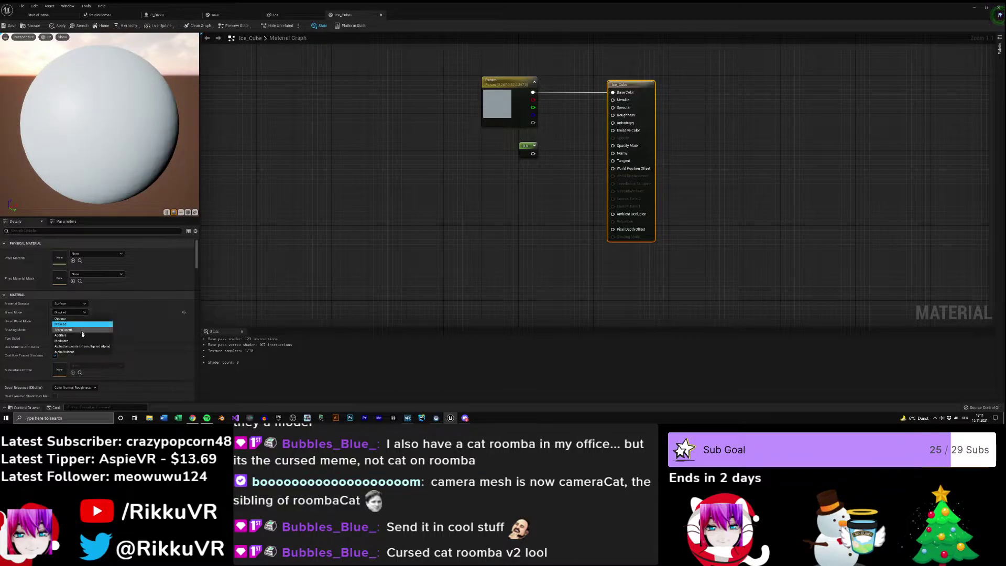
pyautogui.click(83, 336)
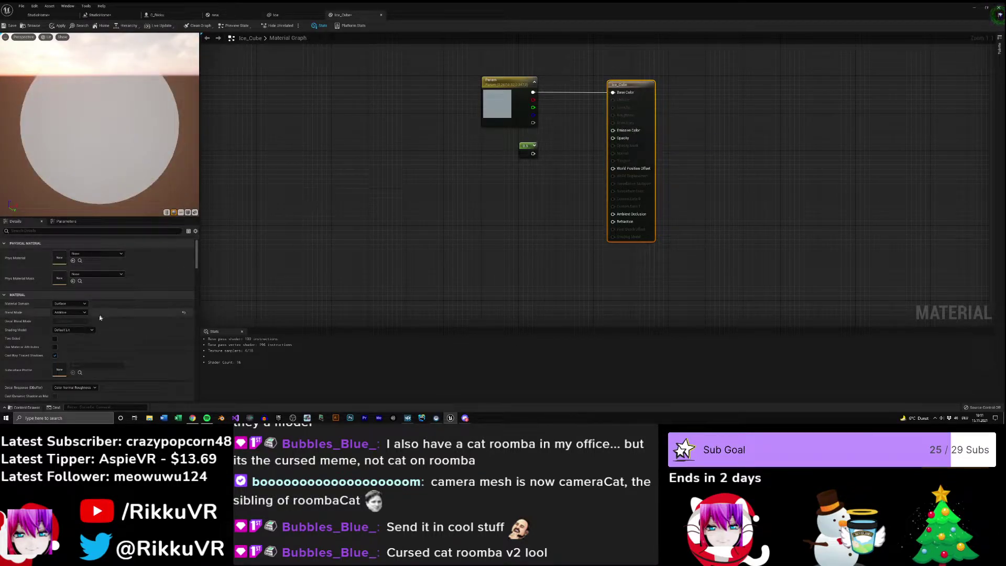
pyautogui.click(71, 312)
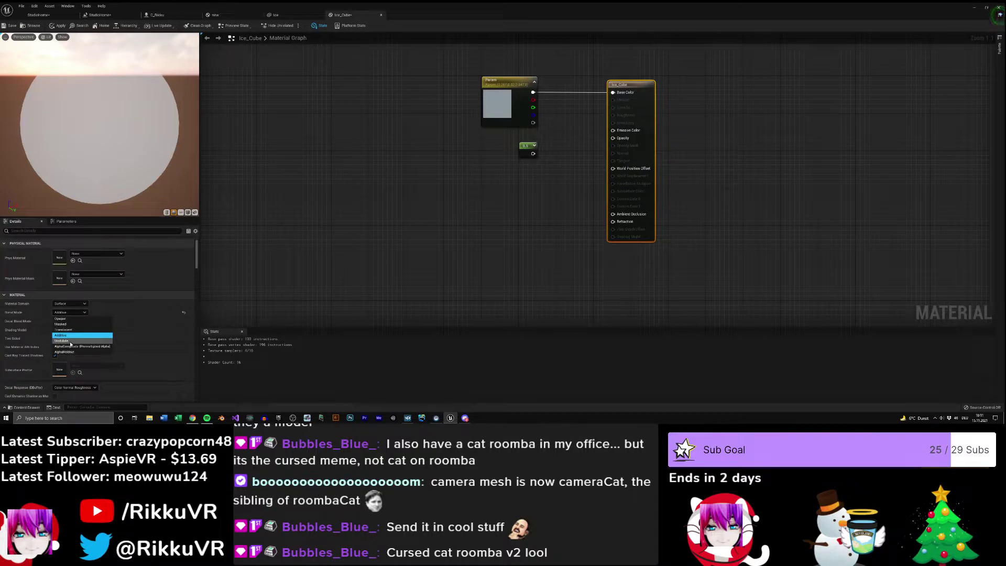
pyautogui.click(71, 340)
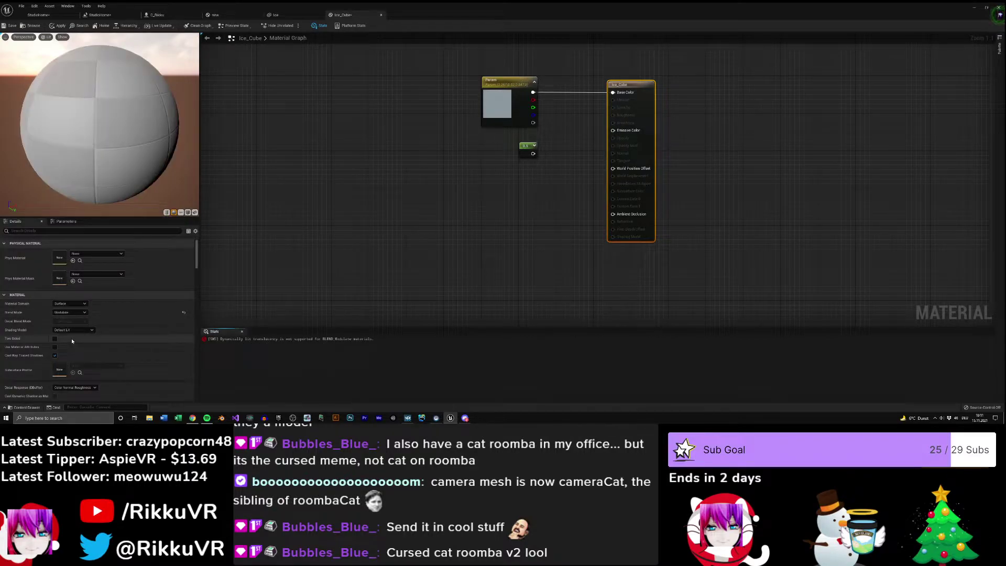
# - Set the Ice_Cube blend mode to Translucent, connect the existing constant to Opacity, and apply the change
pyautogui.click(74, 312)
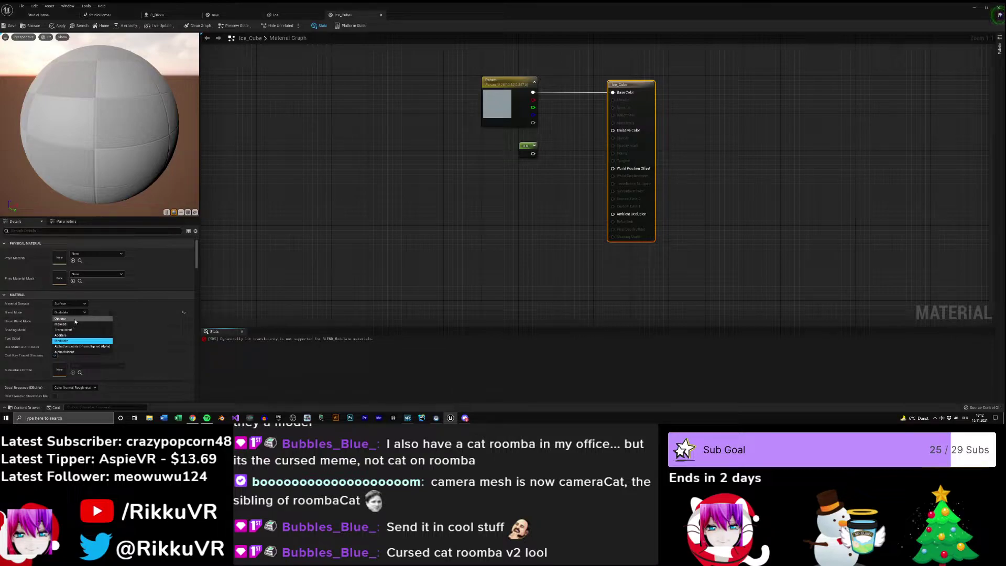
pyautogui.click(71, 329)
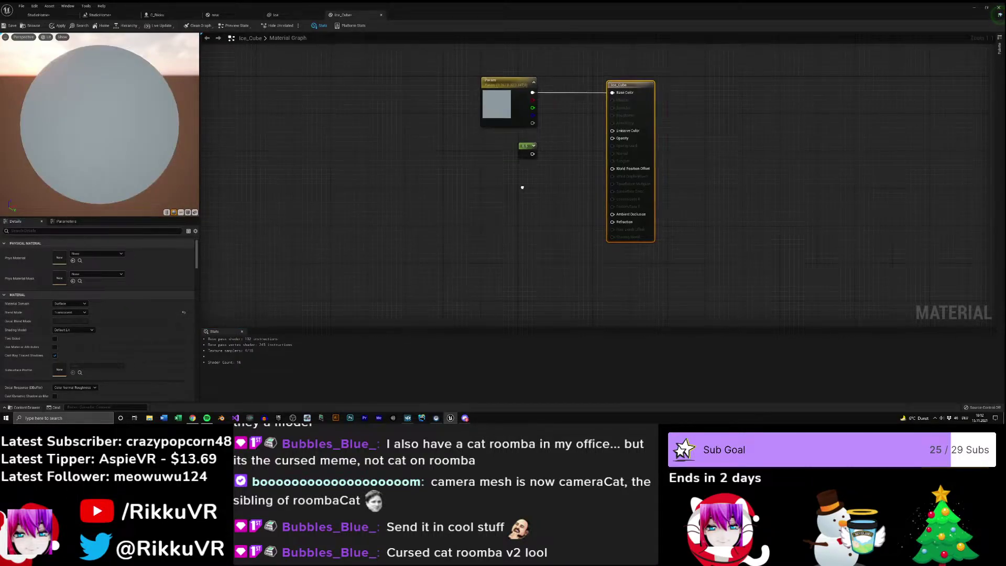
pyautogui.moveTo(530, 152); pyautogui.dragTo(490, 162, button='right')
pyautogui.moveTo(492, 164); pyautogui.dragTo(573, 148)
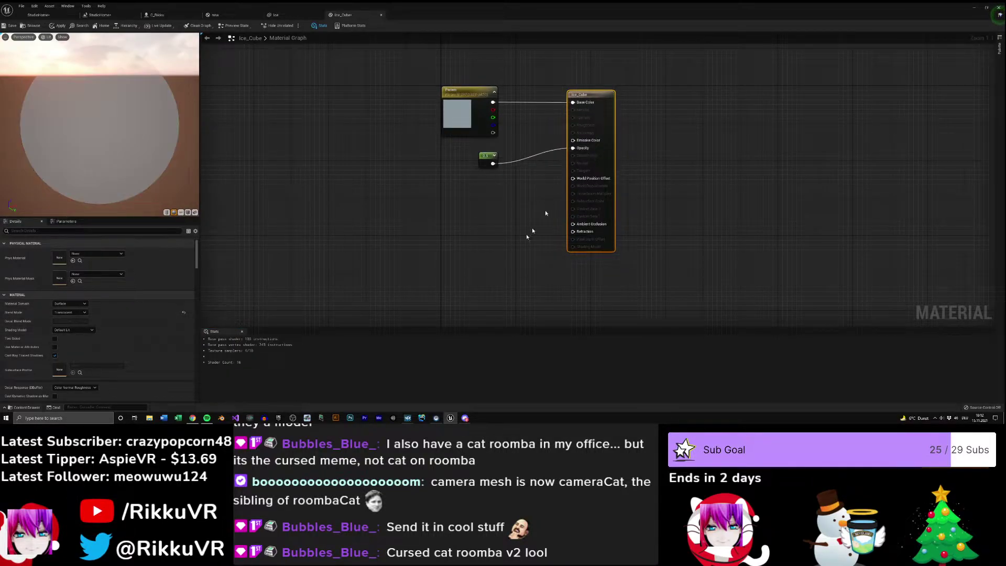
pyautogui.moveTo(474, 215); pyautogui.dragTo(514, 227, button='right')
pyautogui.click(62, 25)
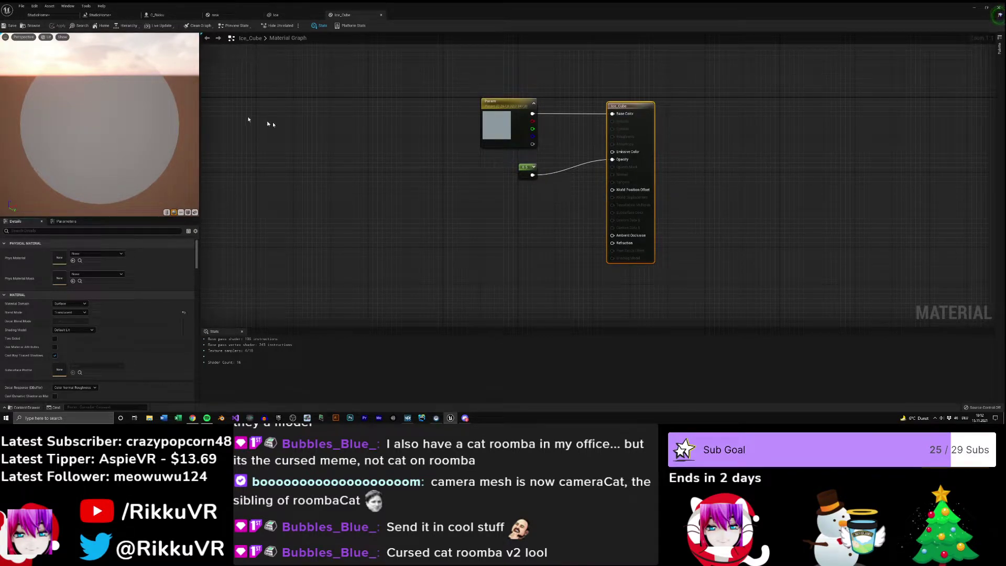
# - Check how the translucent material looks on the ice static mesh
pyautogui.moveTo(382, 147); pyautogui.dragTo(317, 137, button='right')
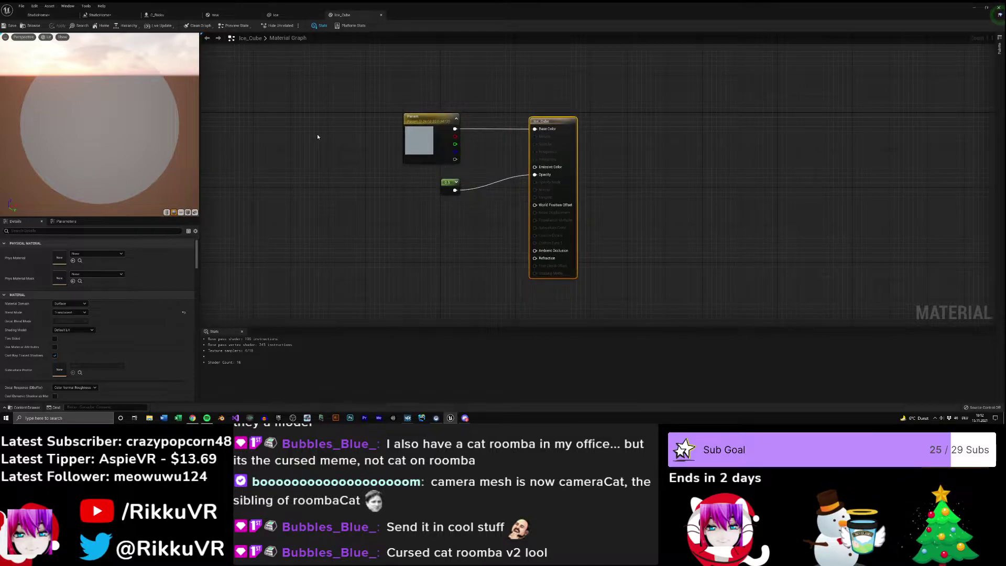
pyautogui.moveTo(402, 124); pyautogui.dragTo(334, 108, button='right')
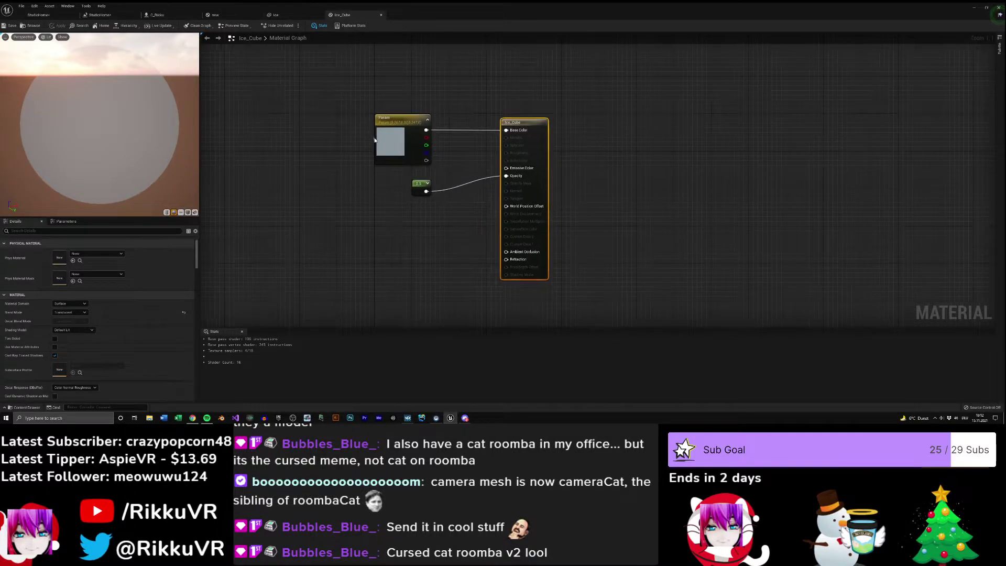
pyautogui.click(286, 16)
pyautogui.moveTo(294, 137); pyautogui.dragTo(309, 105, button='right')
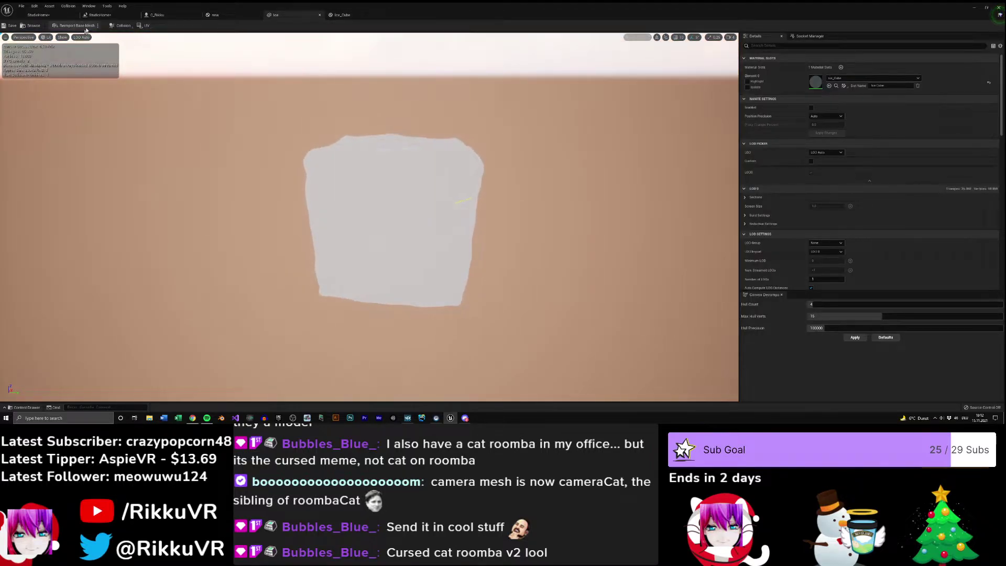
# - Reorder the open editors so the level blueprint follows the Rikku blueprint, and return to the StudioHome level
pyautogui.click(157, 15)
pyautogui.moveTo(117, 15); pyautogui.dragTo(159, 17)
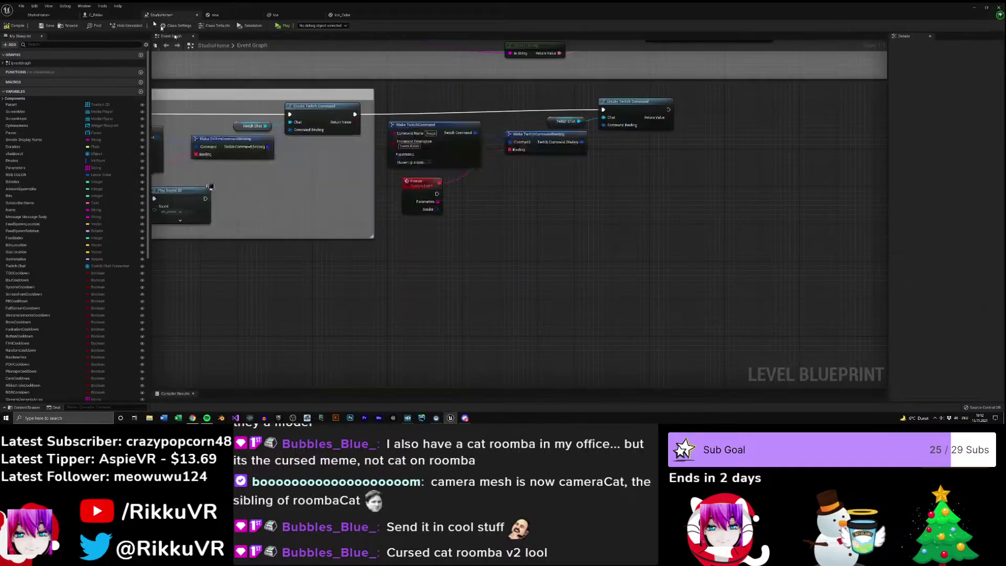
pyautogui.click(65, 17)
# - Place the ice static mesh in the level beside the avatar and adjust its position
pyautogui.moveTo(367, 165); pyautogui.dragTo(349, 225, button='right')
pyautogui.moveTo(70, 80); pyautogui.dragTo(529, 234)
pyautogui.moveTo(575, 258); pyautogui.dragTo(464, 249, button='right')
pyautogui.moveTo(464, 250); pyautogui.dragTo(449, 254)
pyautogui.moveTo(464, 250)
pyautogui.mouseDown(button='right')
pyautogui.moveTo(453, 252)
pyautogui.moveTo(458, 273)
pyautogui.moveTo(463, 259)
pyautogui.mouseUp(button='right')
# - Rotate the placed ice mesh and position it around the avatar's body, checking it from several angles
pyautogui.press('w')
pyautogui.press('w')
pyautogui.press('e')
pyautogui.moveTo(520, 218); pyautogui.dragTo(526, 209)
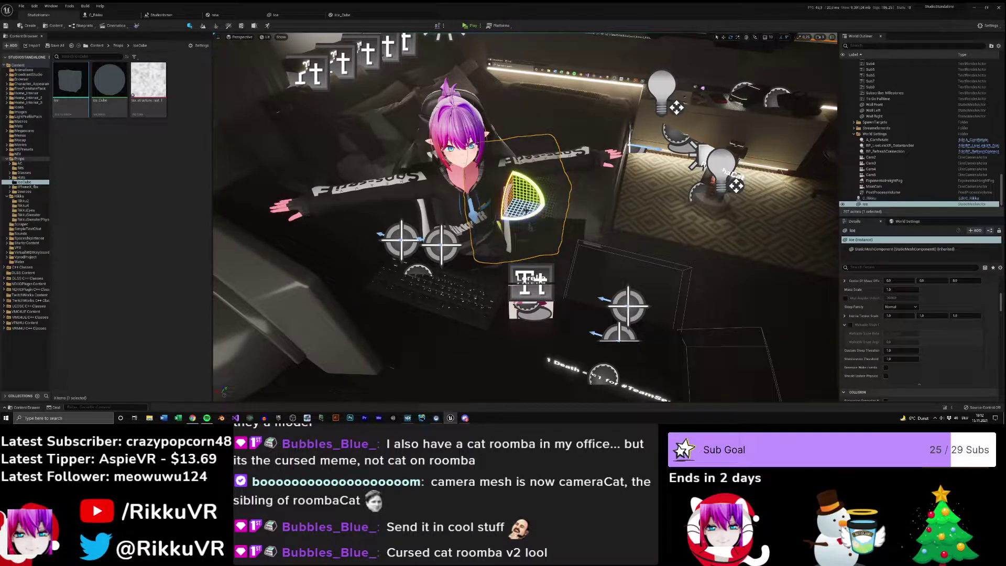
pyautogui.click(746, 37)
pyautogui.moveTo(569, 221); pyautogui.dragTo(547, 204, button='right')
pyautogui.press('w')
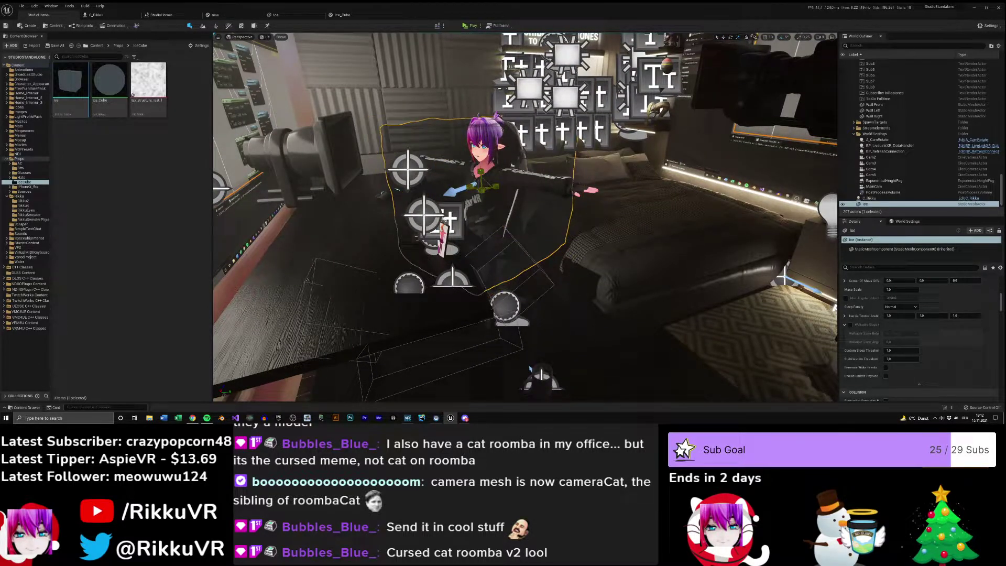
pyautogui.moveTo(511, 167); pyautogui.dragTo(511, 166, button='right')
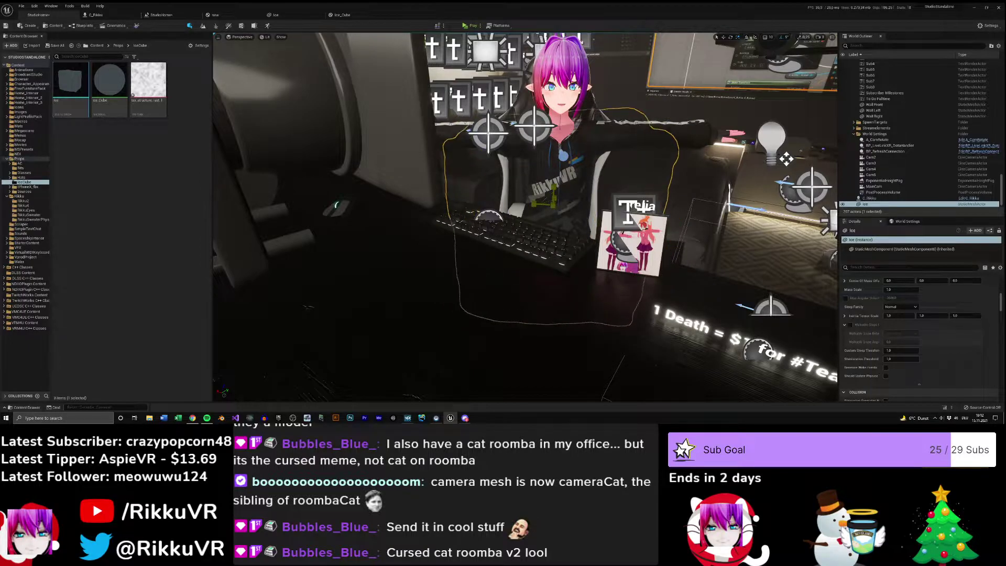
pyautogui.moveTo(336, 204); pyautogui.dragTo(429, 215, button='right')
pyautogui.moveTo(454, 266); pyautogui.dragTo(493, 269, button='right')
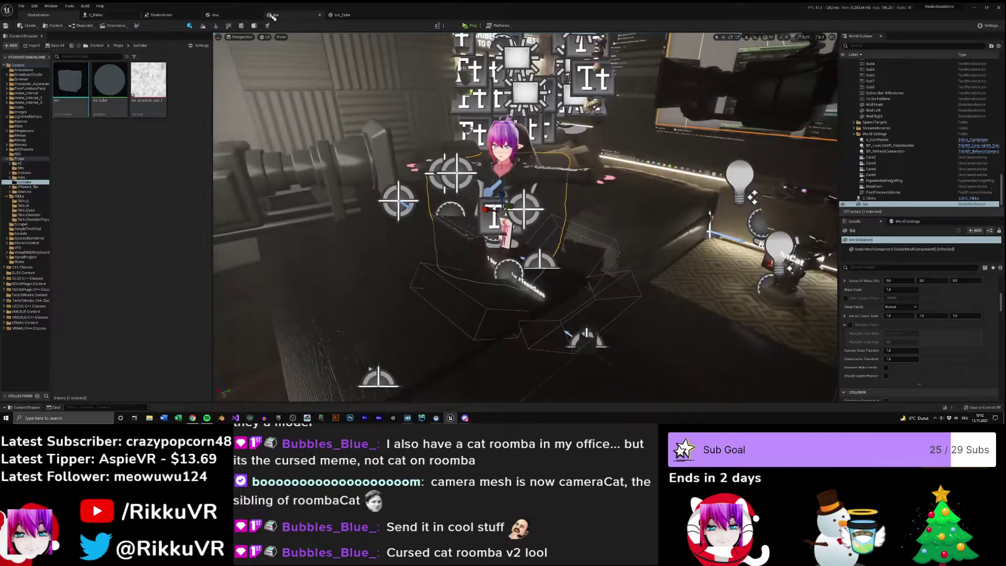
# - Set the Ice_Cube material's opacity constant to 0.8, apply the change, and return to the StudioHome level
pyautogui.click(282, 15)
pyautogui.click(343, 15)
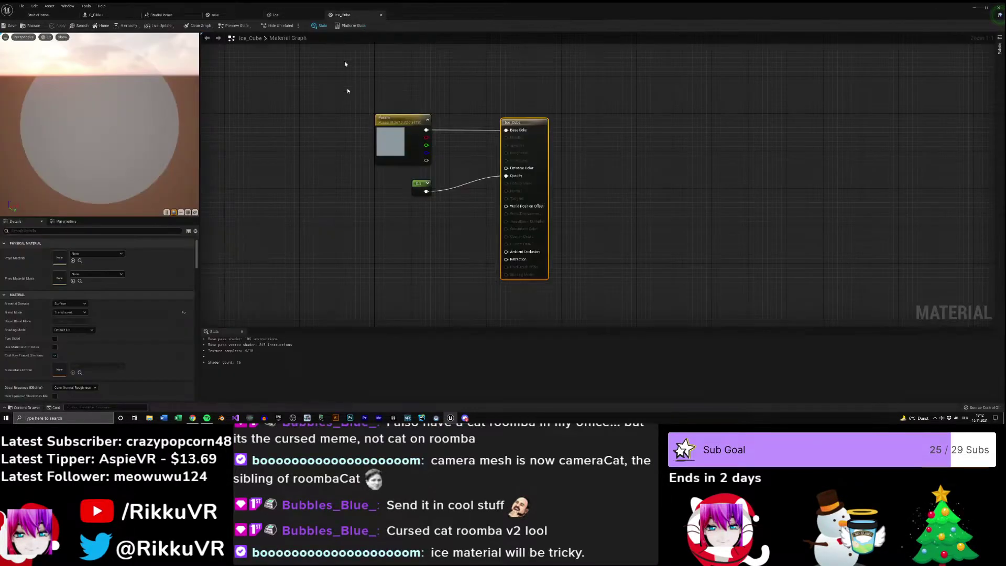
pyautogui.click(424, 185)
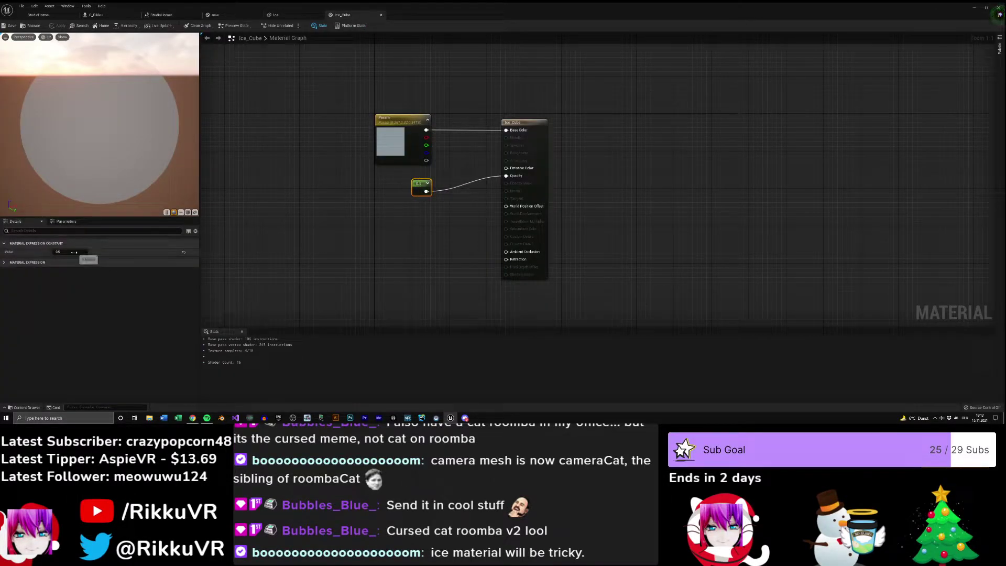
pyautogui.write('.8')
pyautogui.press('Return')
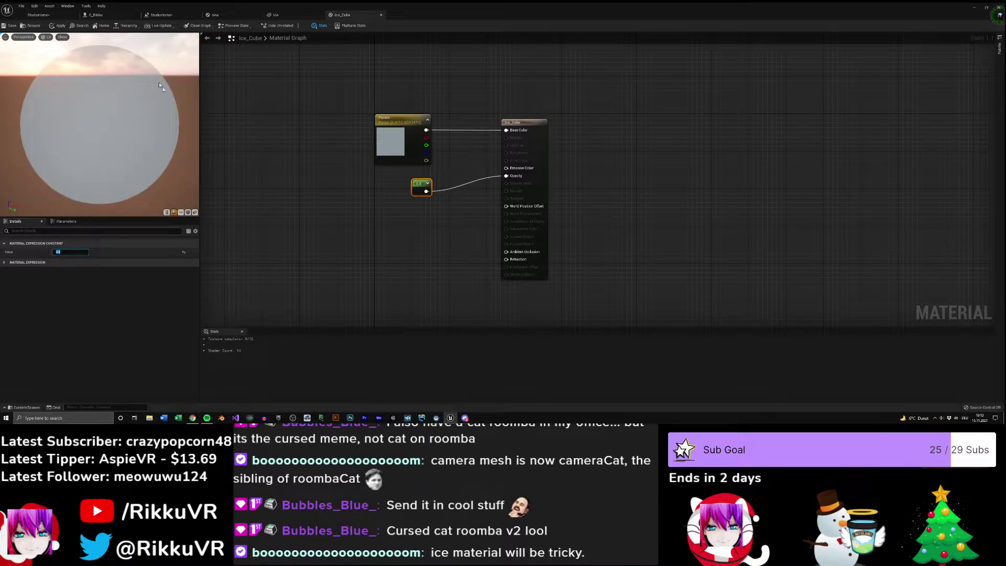
pyautogui.click(61, 28)
pyautogui.click(39, 17)
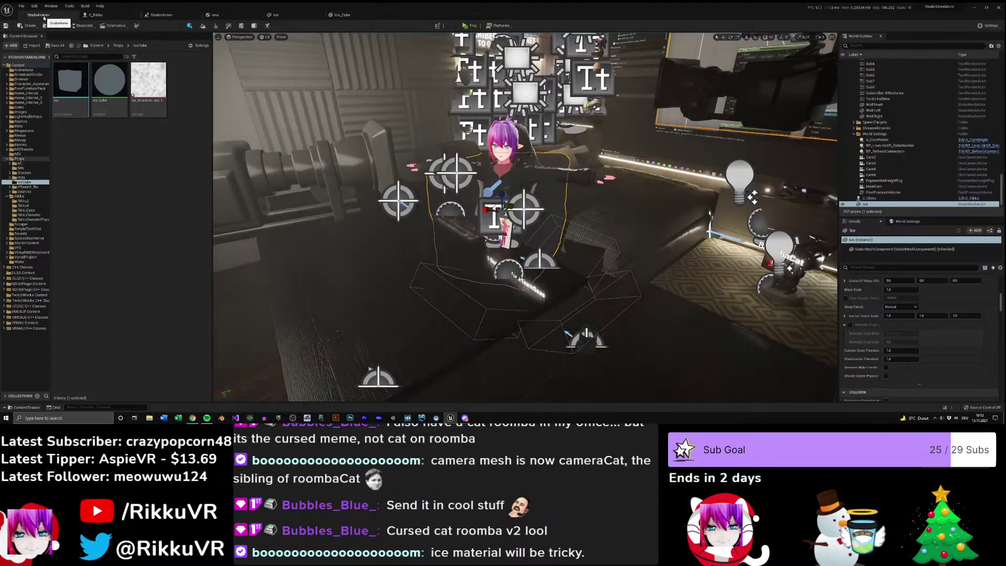
# - Set the Ice_Cube material's opacity constant to 0.95, apply the change, and check the cube in the StudioHome level
pyautogui.press('w')
pyautogui.moveTo(516, 165); pyautogui.dragTo(578, 181, button='right')
pyautogui.press('s')
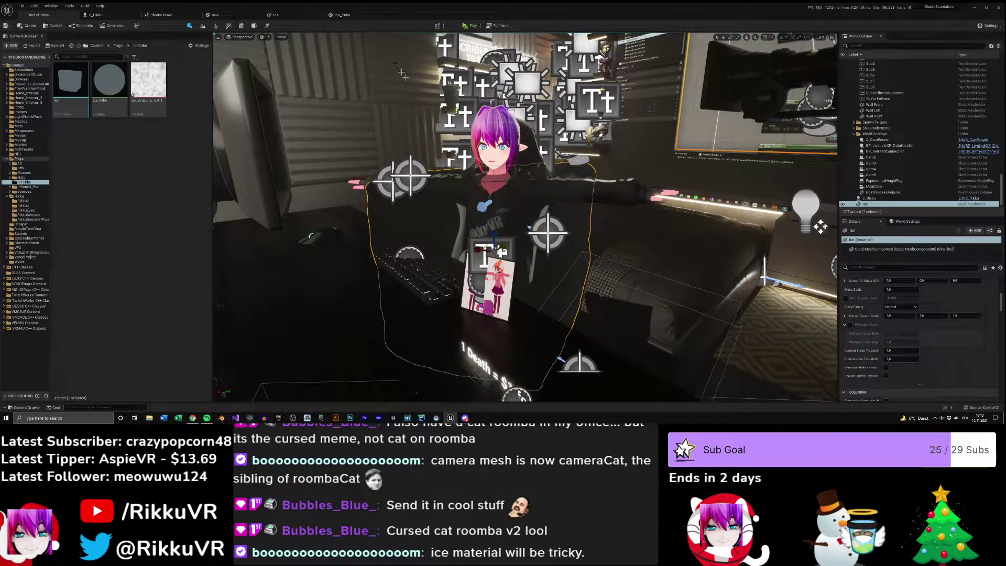
pyautogui.click(341, 14)
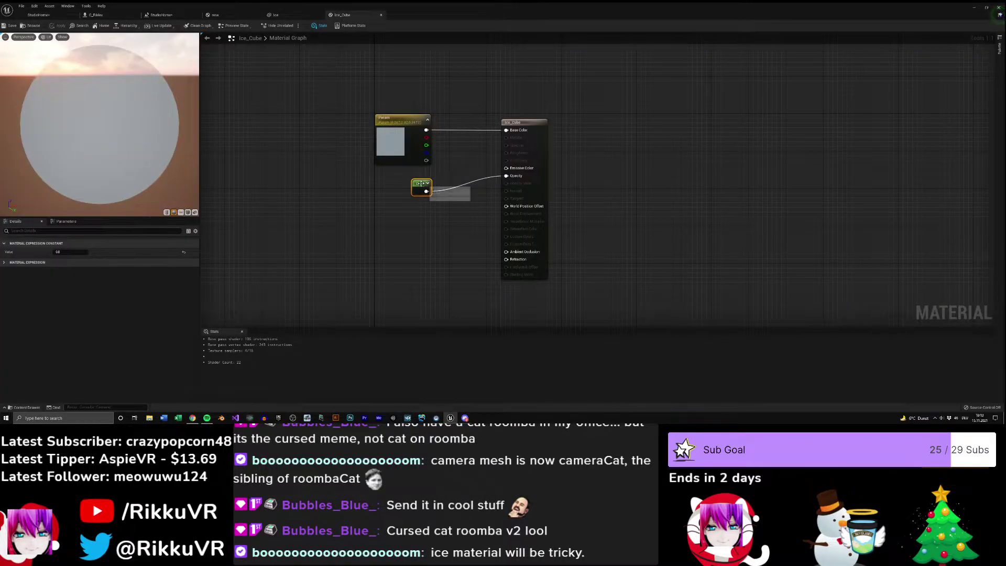
pyautogui.click(71, 252)
pyautogui.write('0')
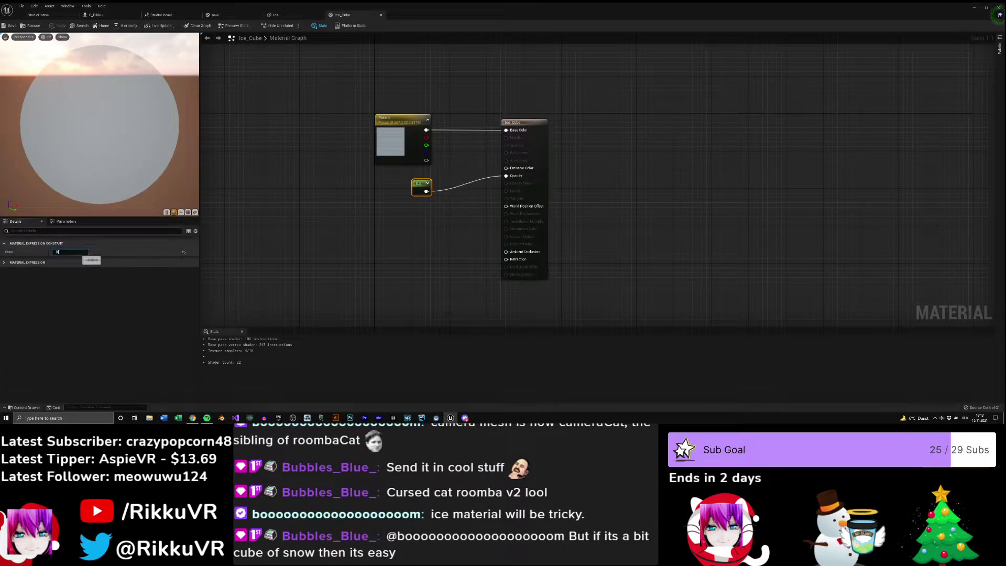
pyautogui.write('.95')
pyautogui.press('Return')
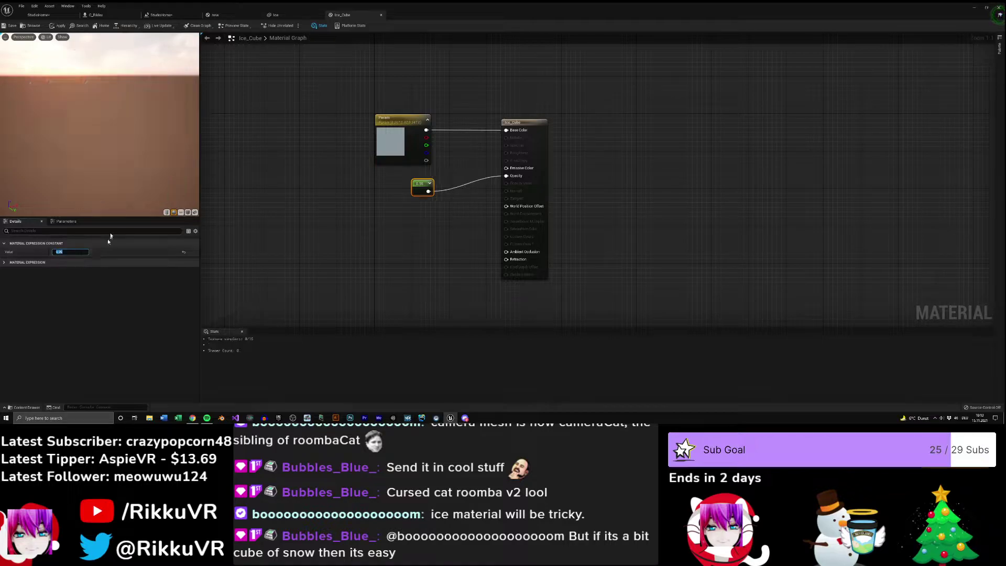
pyautogui.click(58, 26)
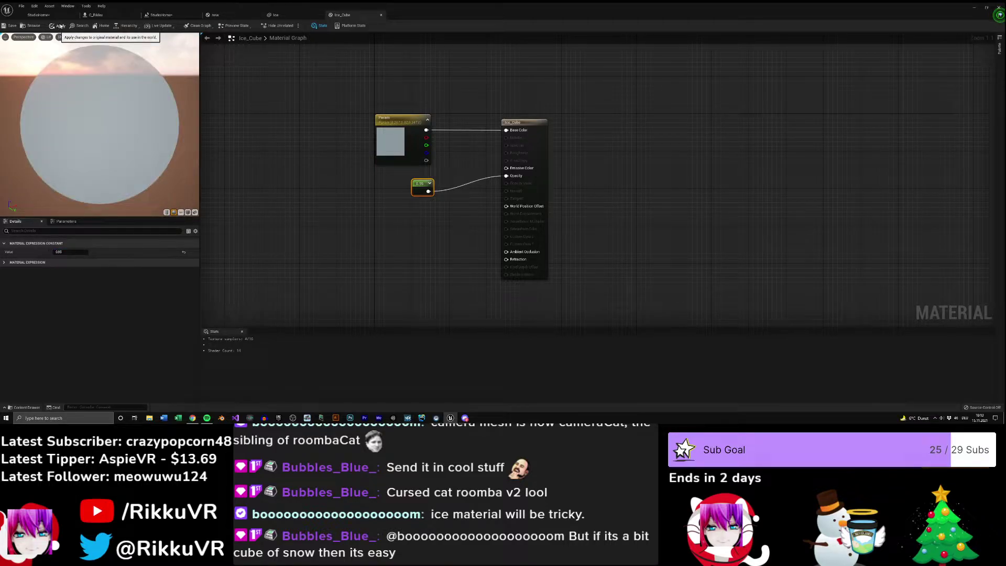
pyautogui.click(38, 15)
pyautogui.moveTo(497, 159); pyautogui.dragTo(371, 42, button='right')
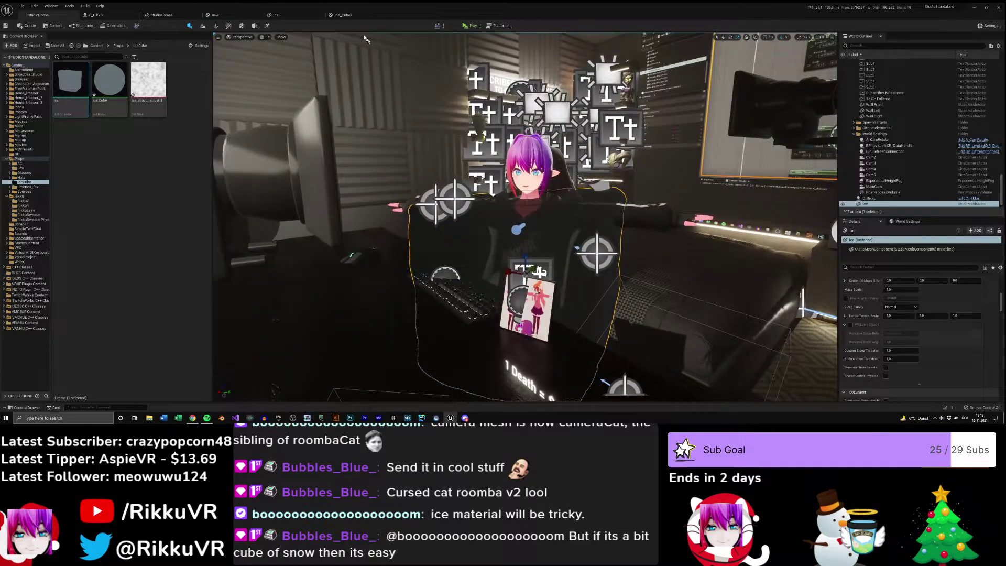
# - Change the Ice_Cube material's base colour parameter to a pale light blue, apply it, and return to the StudioHome level
pyautogui.click(343, 15)
pyautogui.doubleClick(404, 149)
pyautogui.moveTo(474, 216)
pyautogui.mouseDown()
pyautogui.moveTo(474, 228)
pyautogui.moveTo(485, 170)
pyautogui.moveTo(474, 206)
pyautogui.mouseUp()
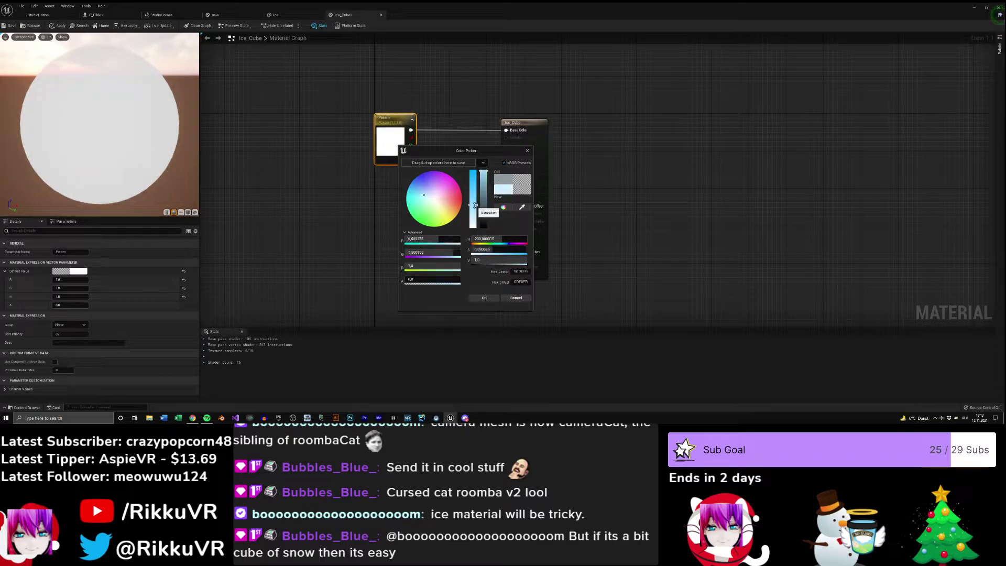
pyautogui.click(483, 297)
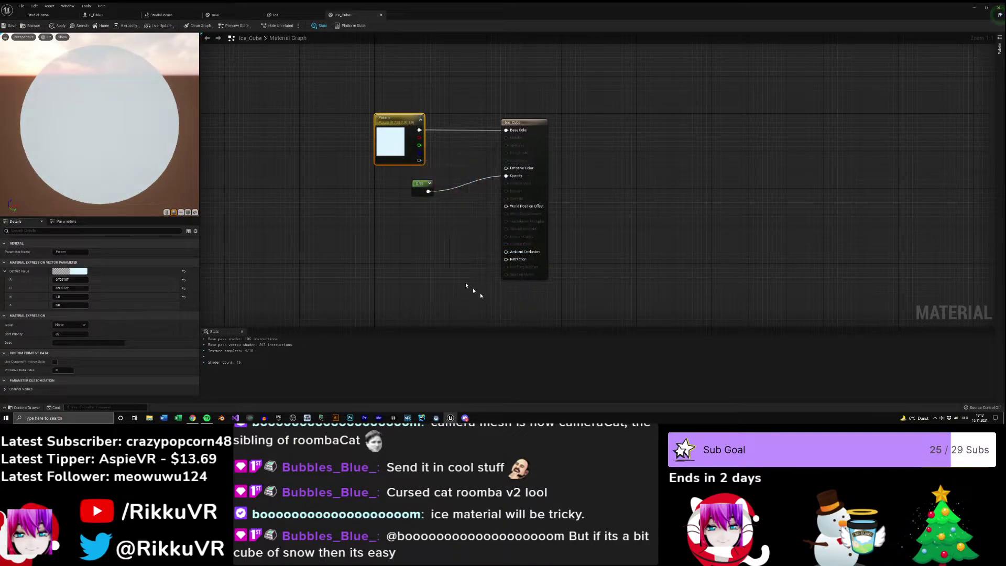
pyautogui.click(56, 26)
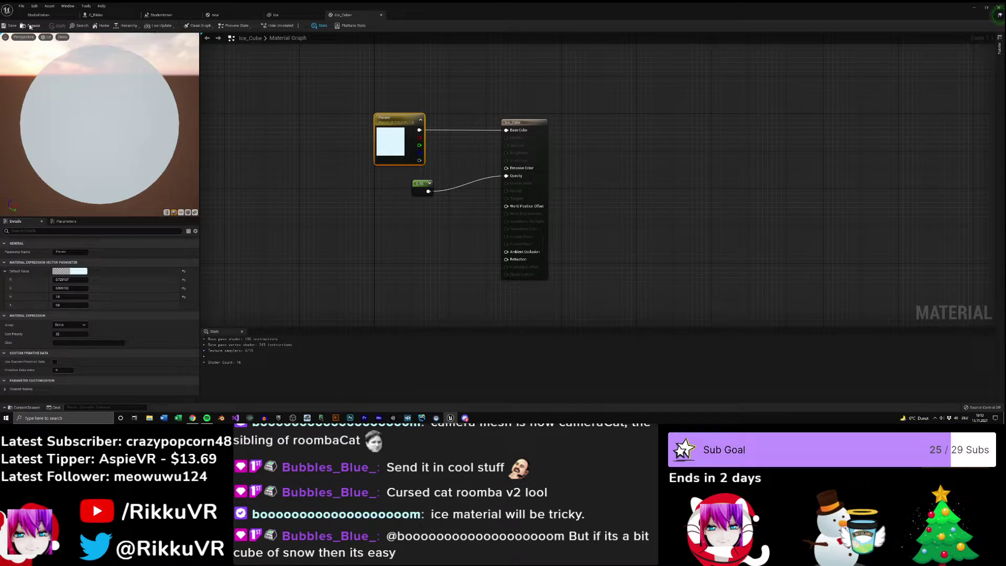
pyautogui.click(58, 15)
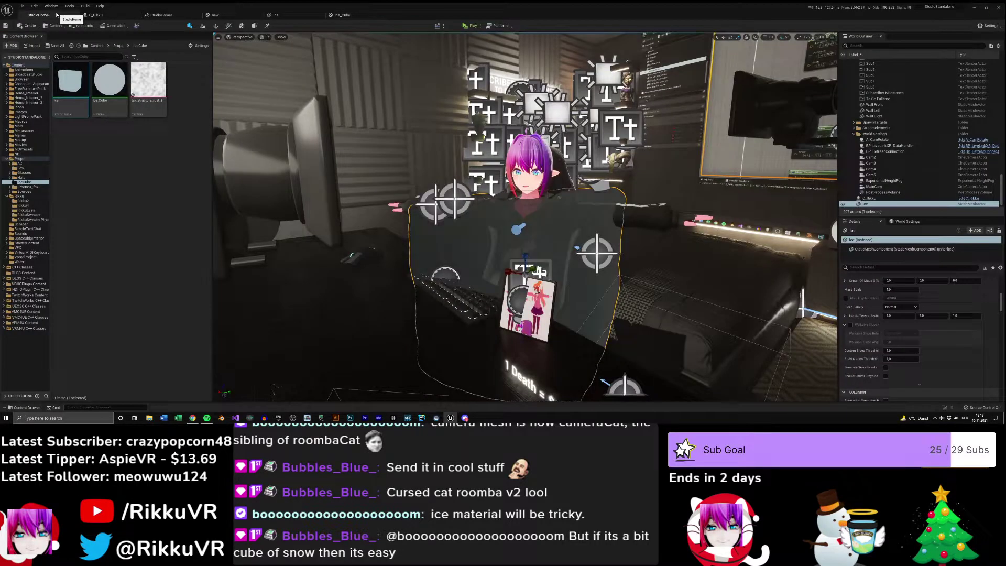
# - Set the Ice_Cube material's blend mode to Opaque, save it, and check the cube in StudioHome with the A_CamRotate camera preview
pyautogui.click(343, 14)
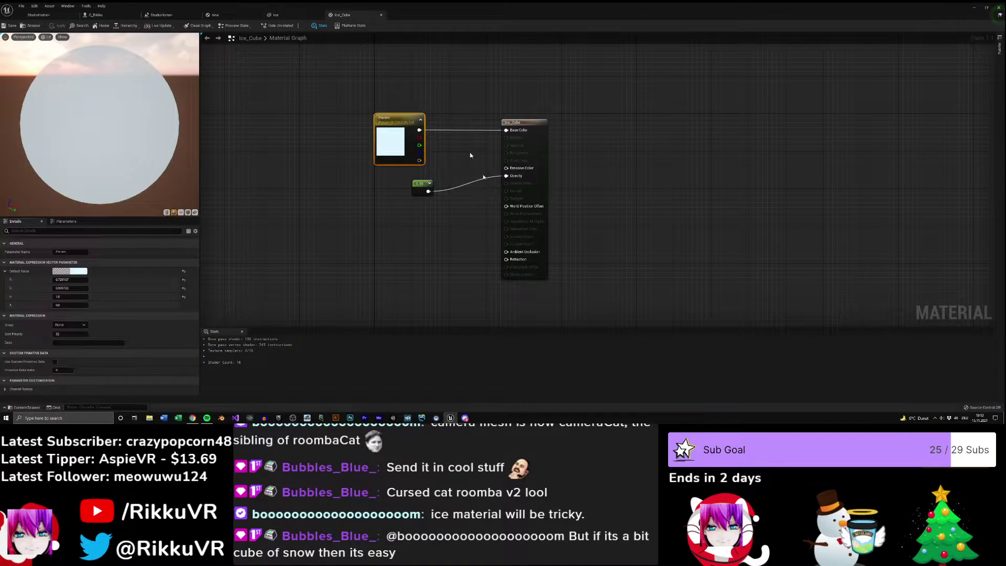
pyautogui.click(545, 123)
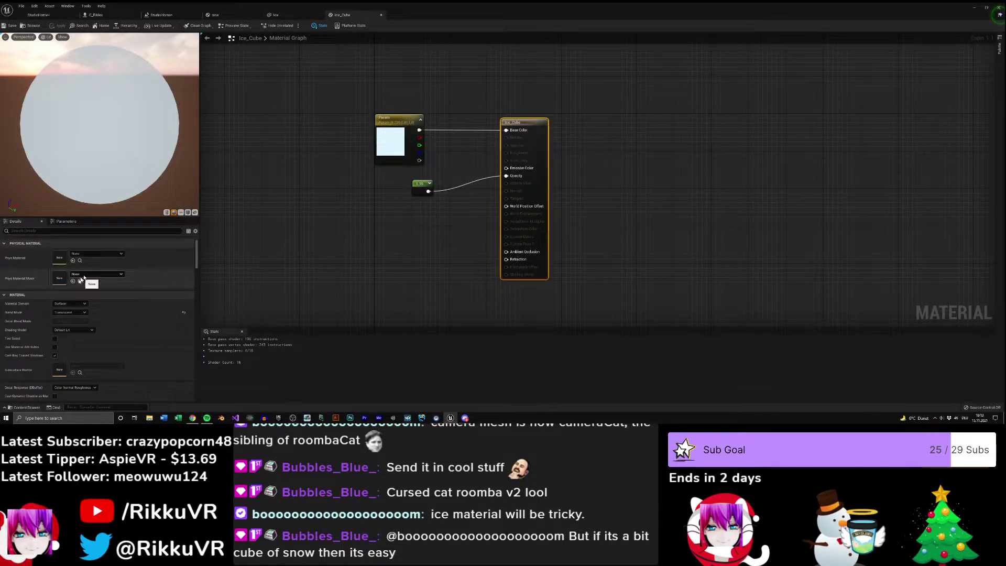
pyautogui.click(68, 312)
pyautogui.click(74, 319)
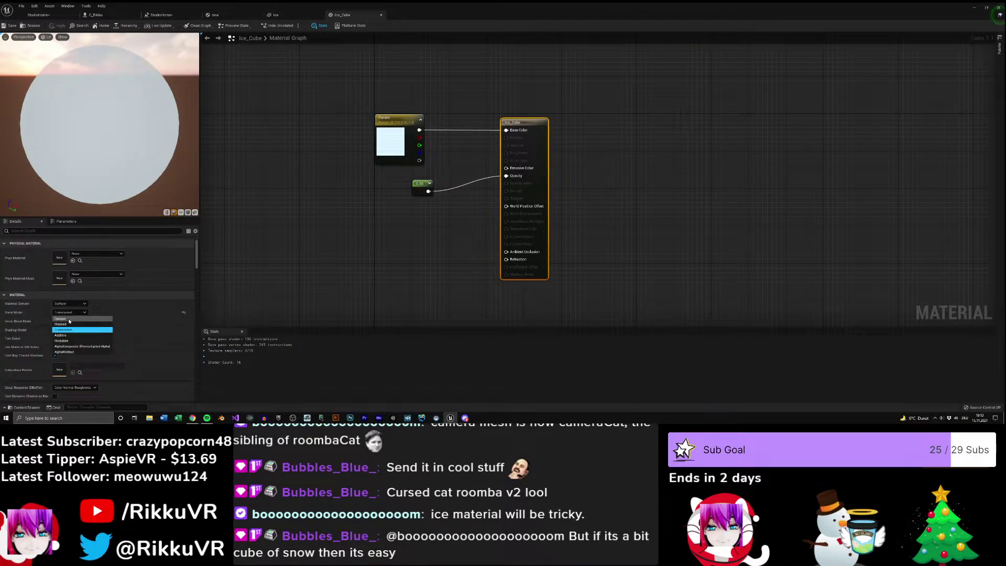
pyautogui.click(11, 25)
pyautogui.click(37, 14)
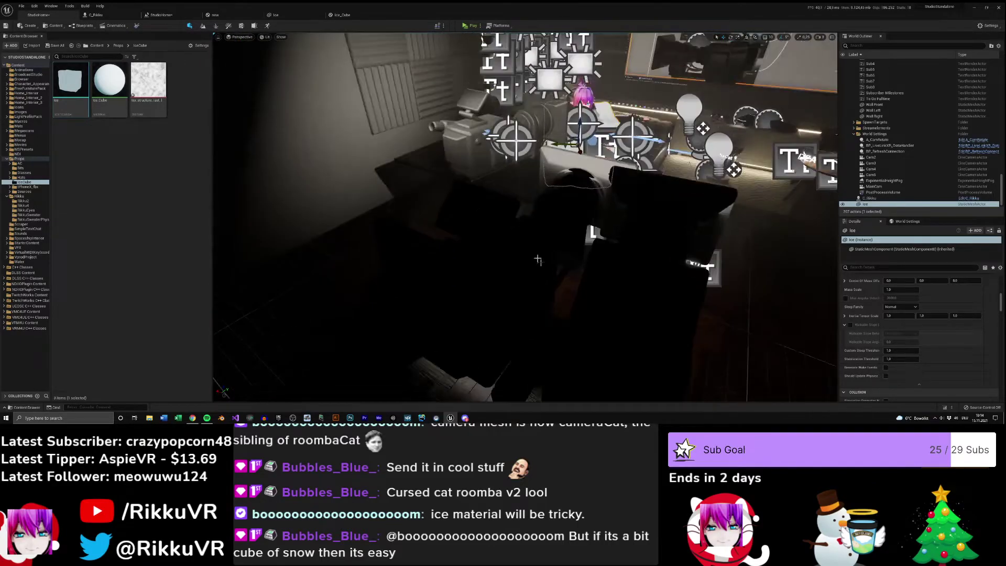
pyautogui.click(877, 140)
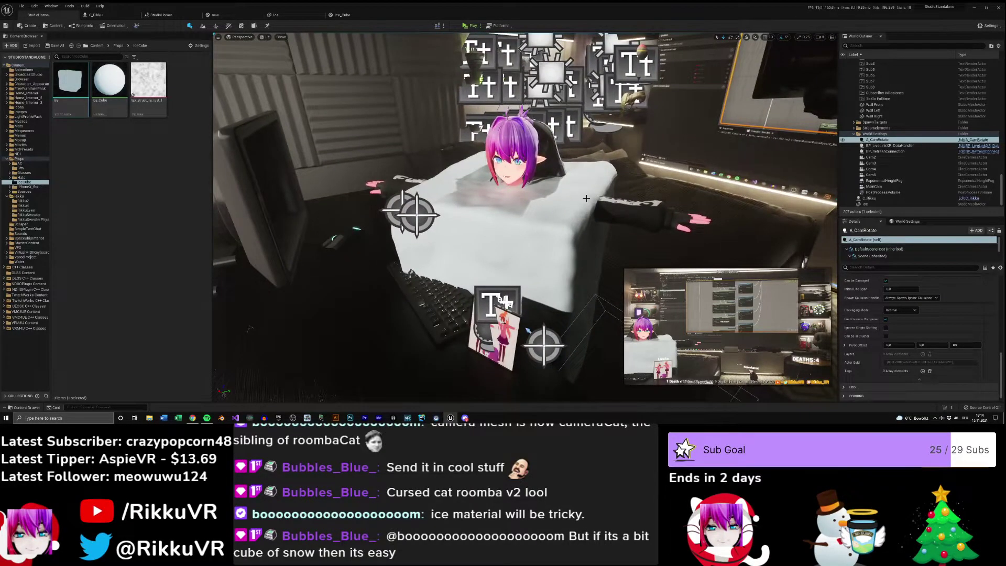
pyautogui.click(577, 226)
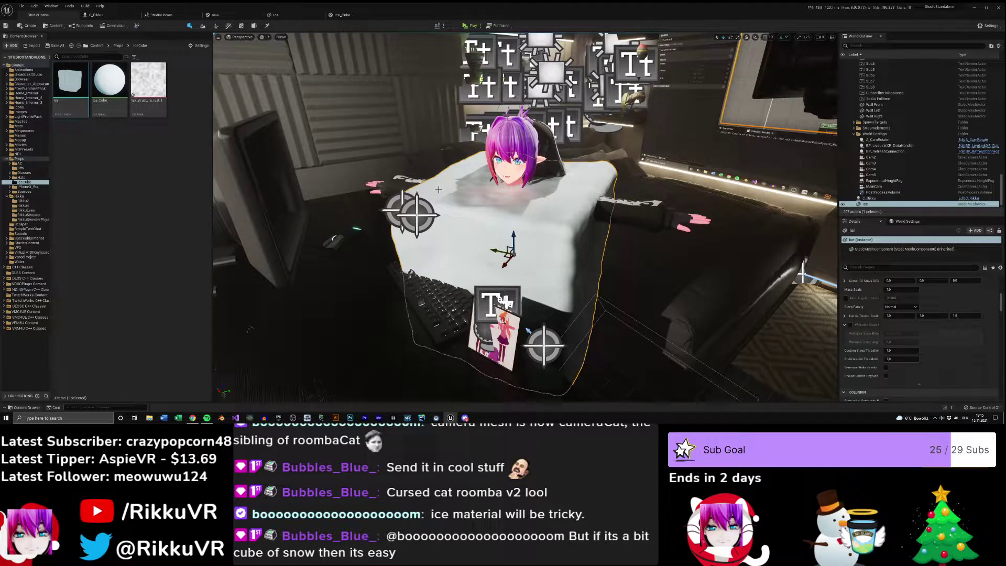
# - Switch to the Trello board in Chrome and move the browser window away from the editor
pyautogui.click(193, 424)
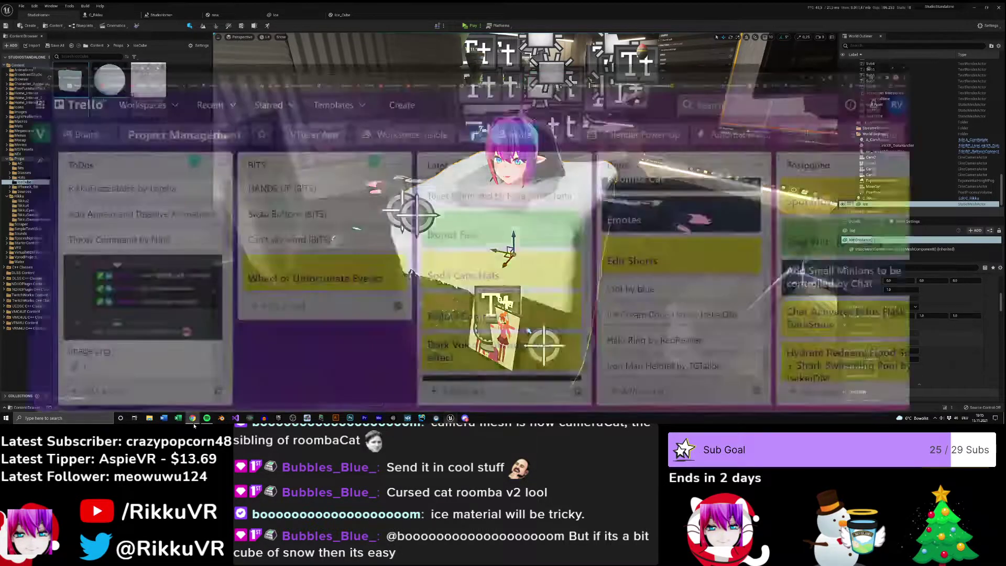
pyautogui.moveTo(409, 7); pyautogui.dragTo(1005, 207)
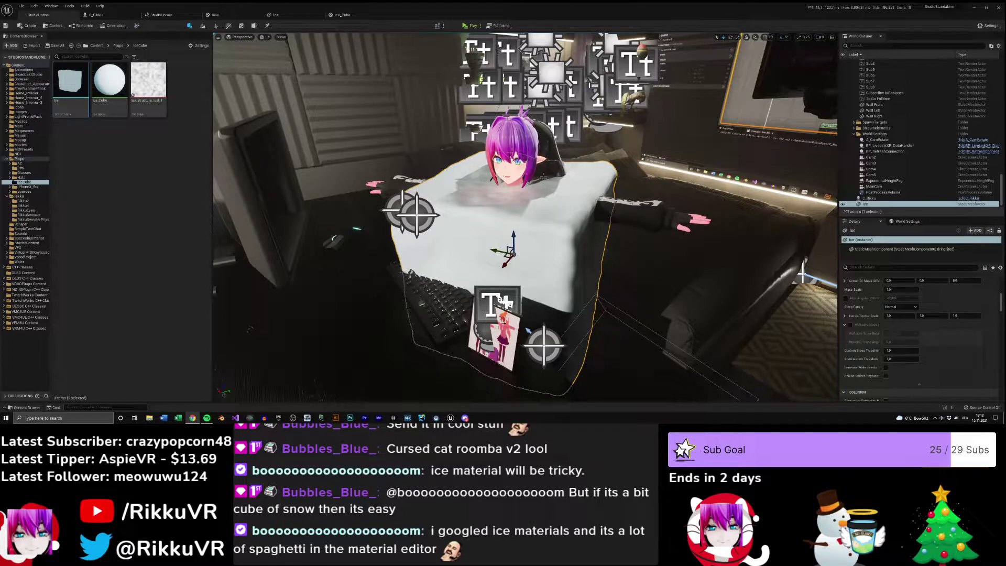
# - Rename the placed ice mesh actor in the level as SnowCube
pyautogui.moveTo(552, 177); pyautogui.dragTo(466, 184, button='right')
pyautogui.scroll(-1, 864, 189)
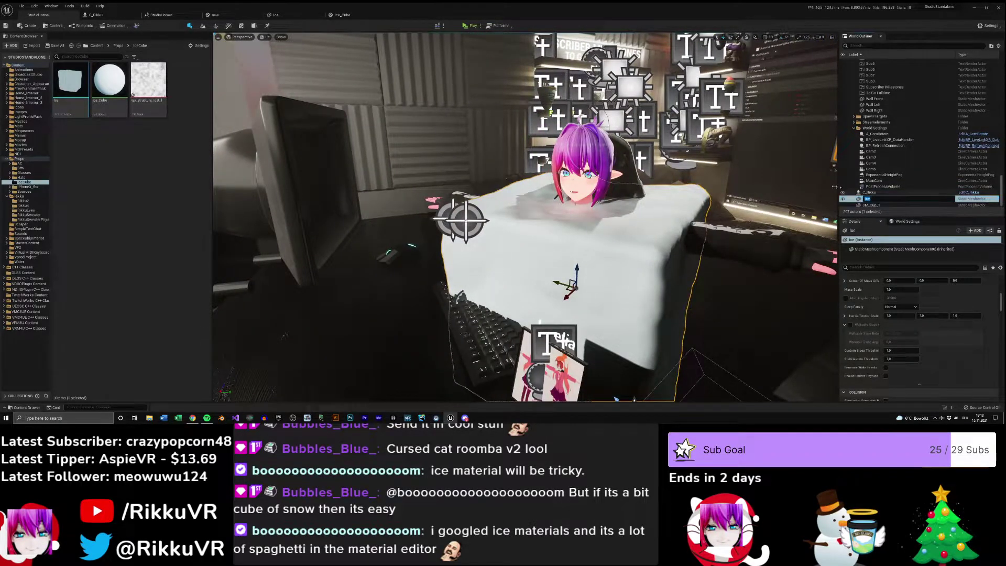
pyautogui.write('Sl')
pyautogui.write('owCube')
pyautogui.press('Return')
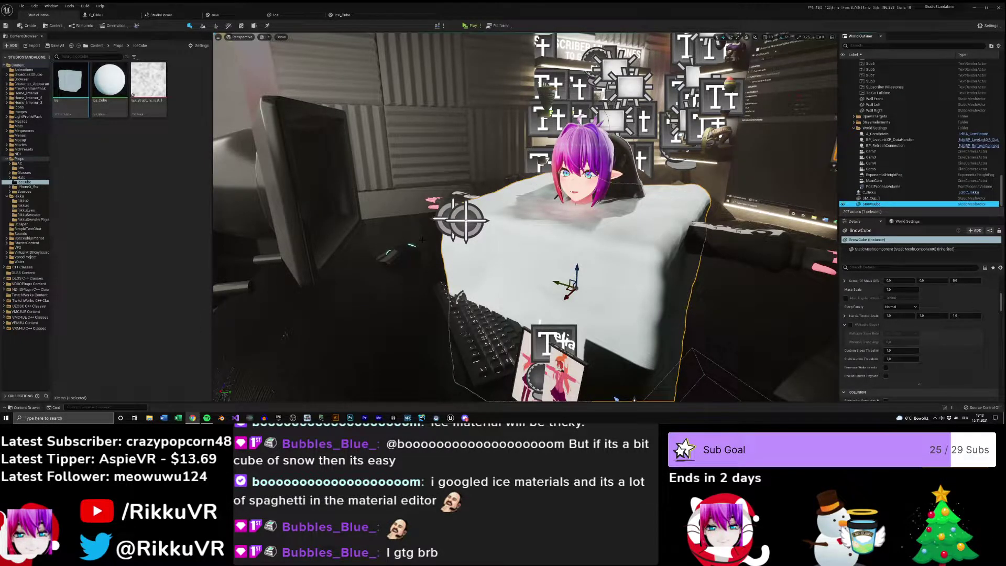
# - Create an Actor blueprint class named A_SnowCube in the IceCube folder
pyautogui.moveTo(470, 248); pyautogui.dragTo(320, 122, button='right')
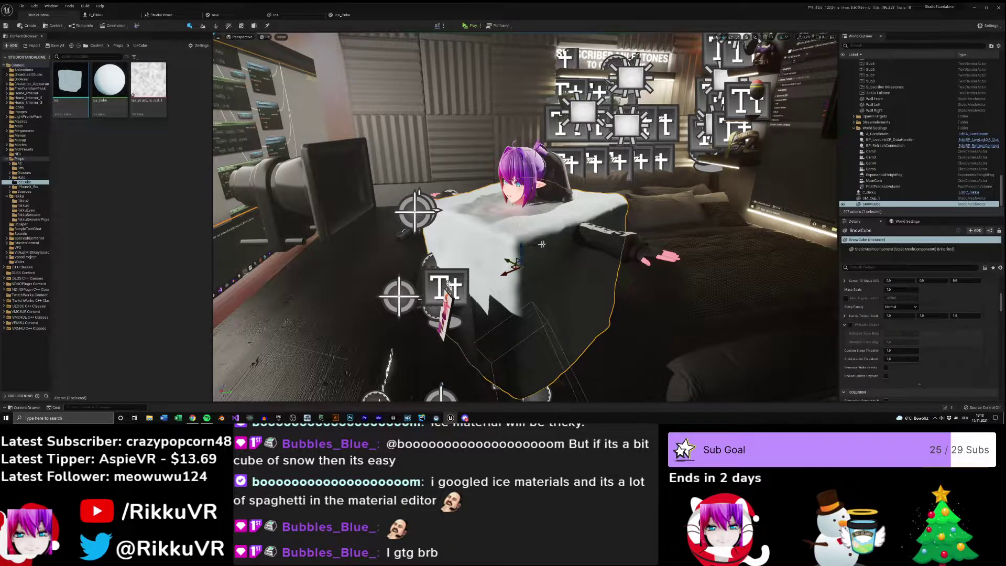
pyautogui.moveTo(549, 235); pyautogui.dragTo(466, 215, button='right')
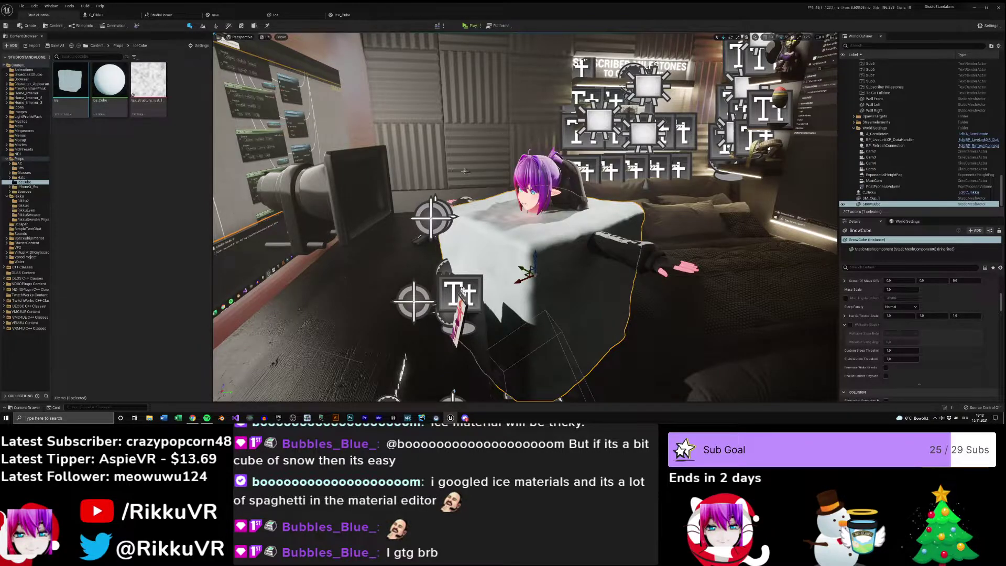
pyautogui.moveTo(466, 171); pyautogui.dragTo(440, 199, button='right')
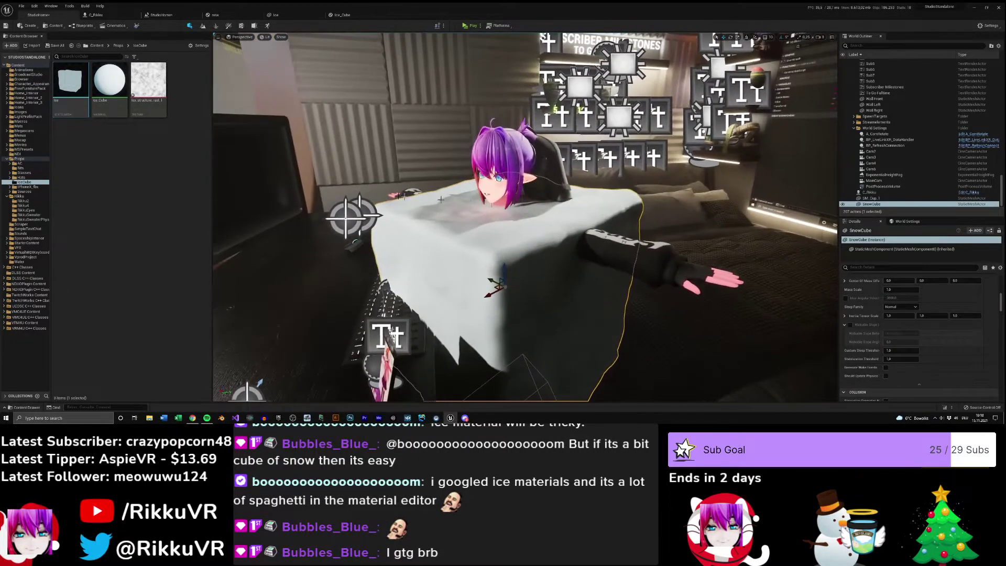
pyautogui.rightClick(144, 161)
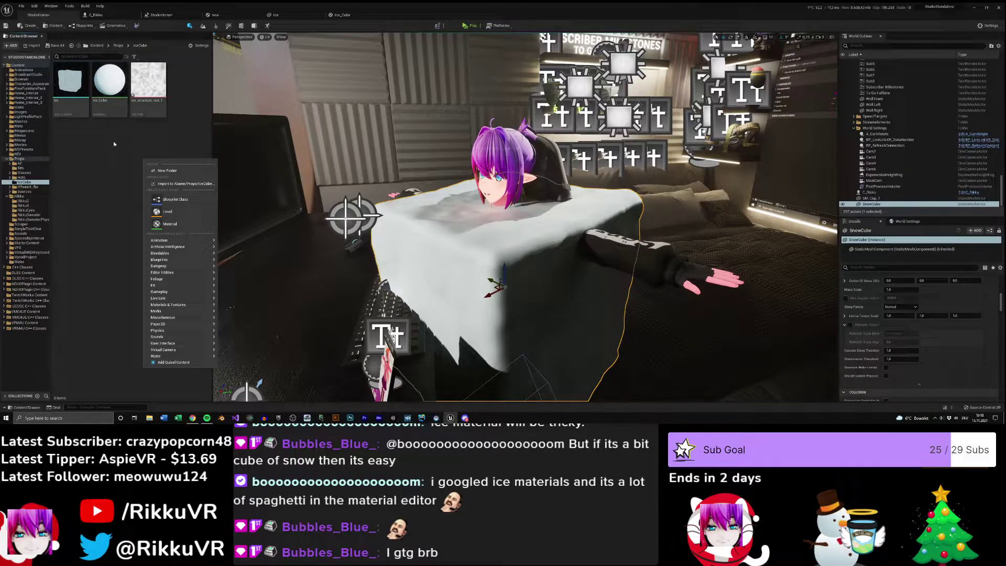
pyautogui.click(175, 200)
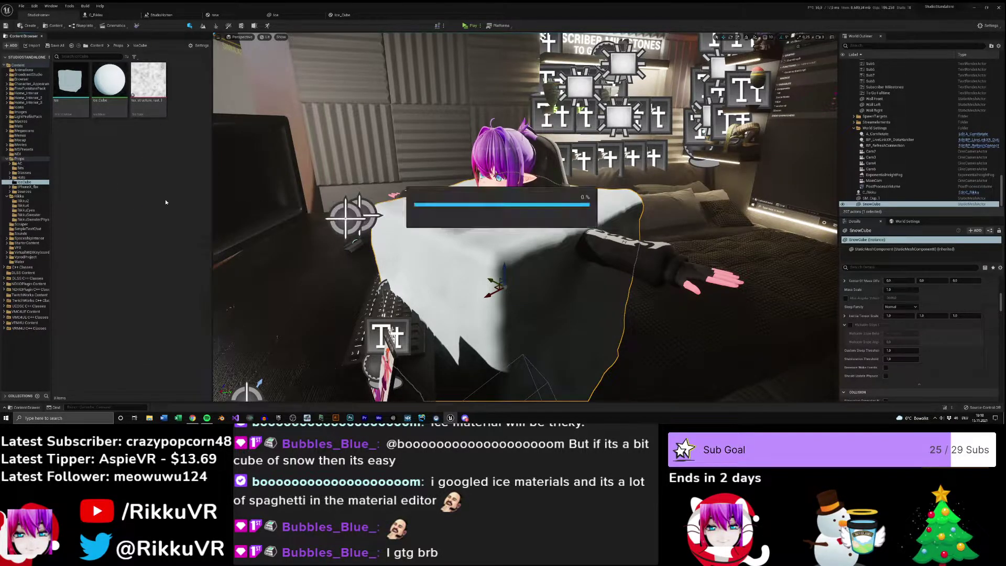
pyautogui.click(432, 152)
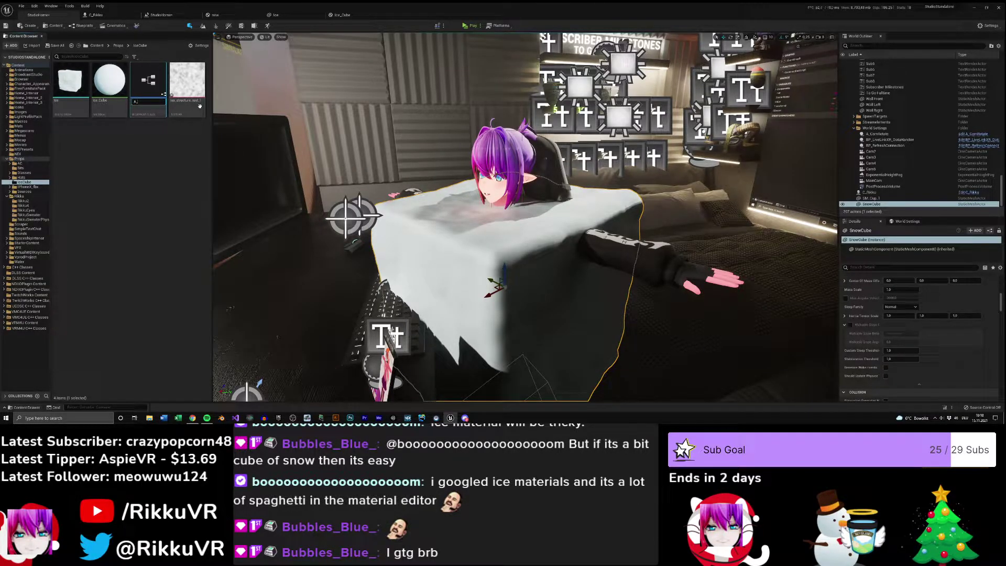
pyautogui.write('A_SnowCube')
pyautogui.press('Return')
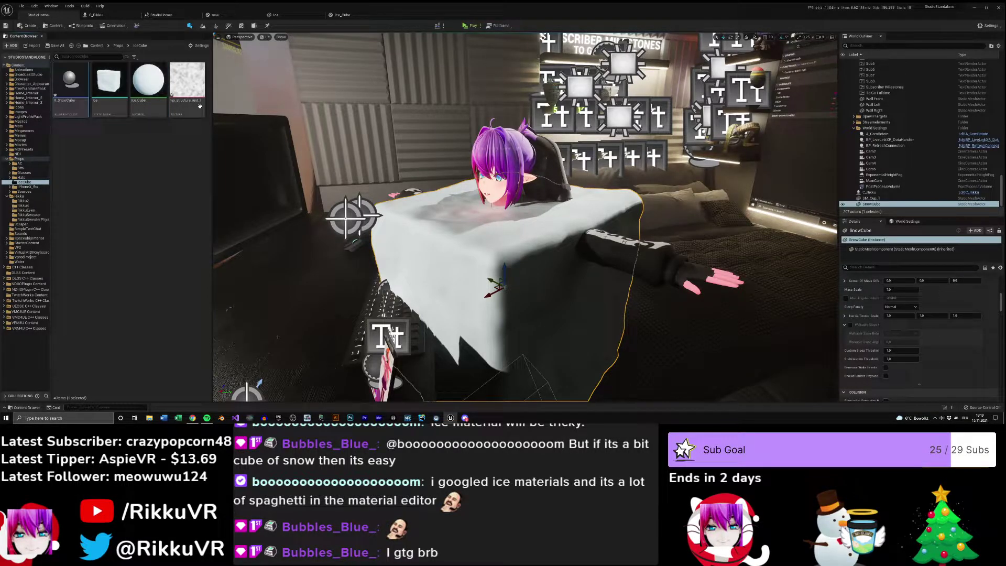
# - Open the A_SnowCube blueprint and add the Ice static mesh from the IceCube folder as a component under its scene root
pyautogui.doubleClick(71, 83)
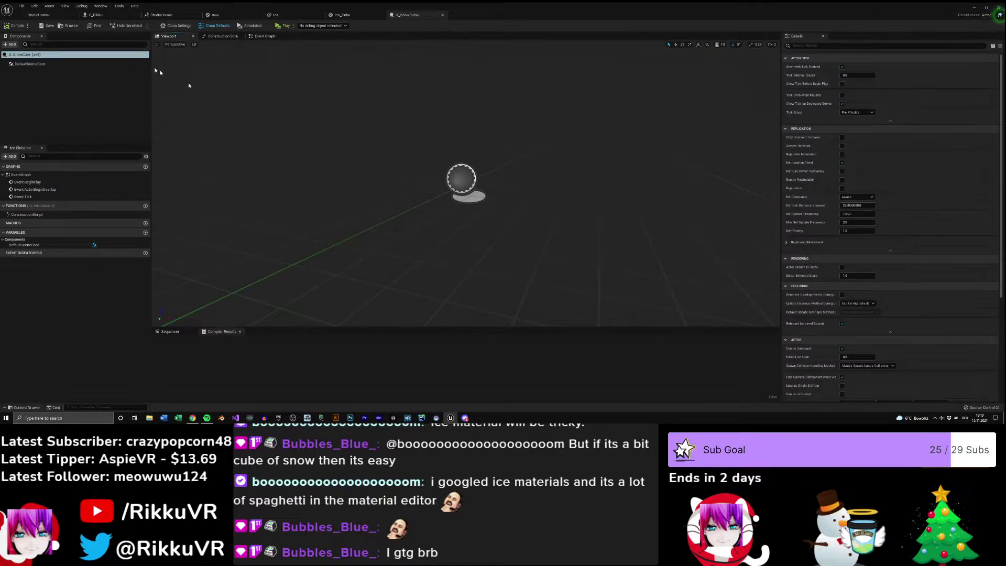
pyautogui.click(95, 15)
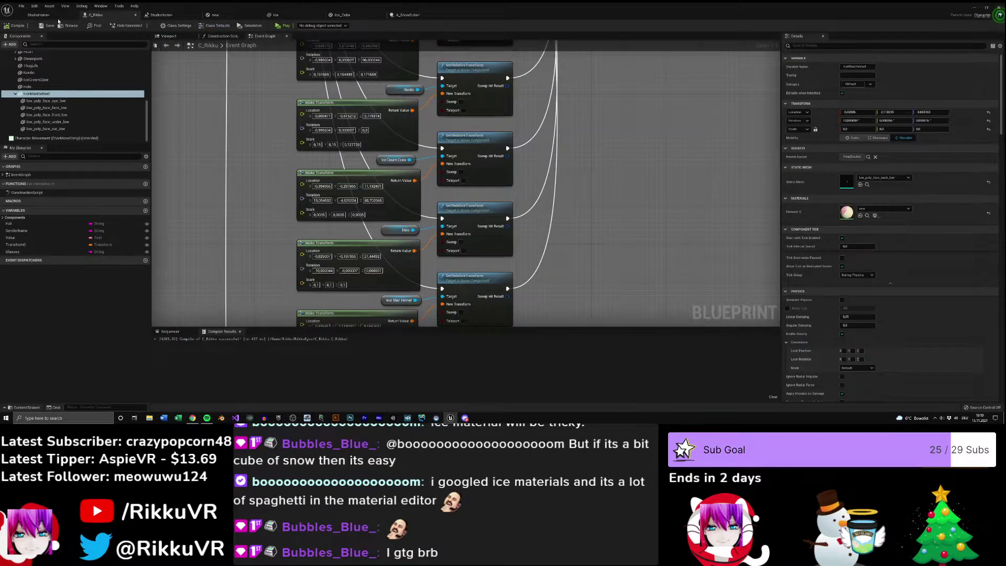
pyautogui.click(55, 15)
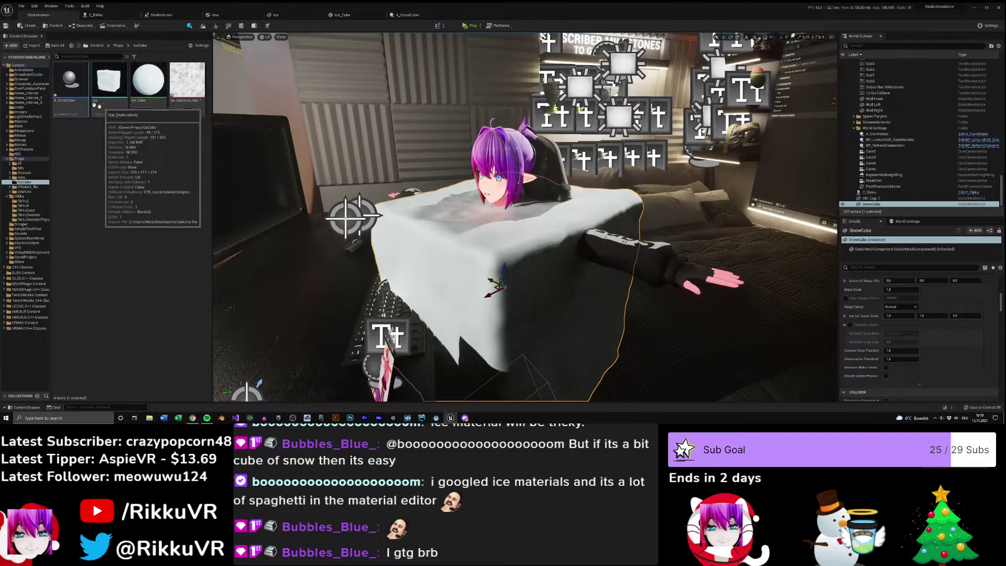
pyautogui.moveTo(105, 82); pyautogui.dragTo(444, 180)
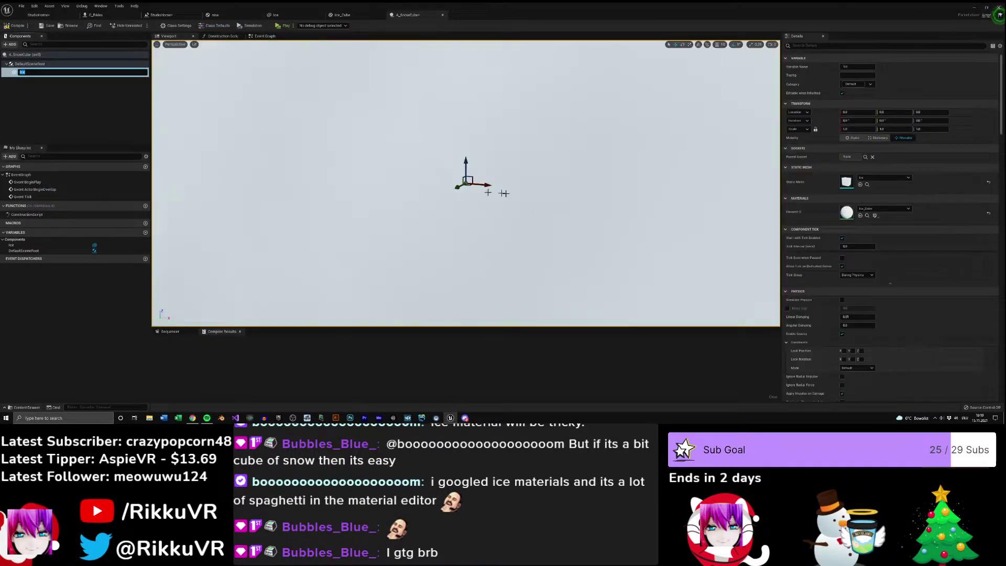
pyautogui.press('Return')
pyautogui.moveTo(521, 183); pyautogui.dragTo(468, 197, button='right')
pyautogui.press('s')
pyautogui.press('d')
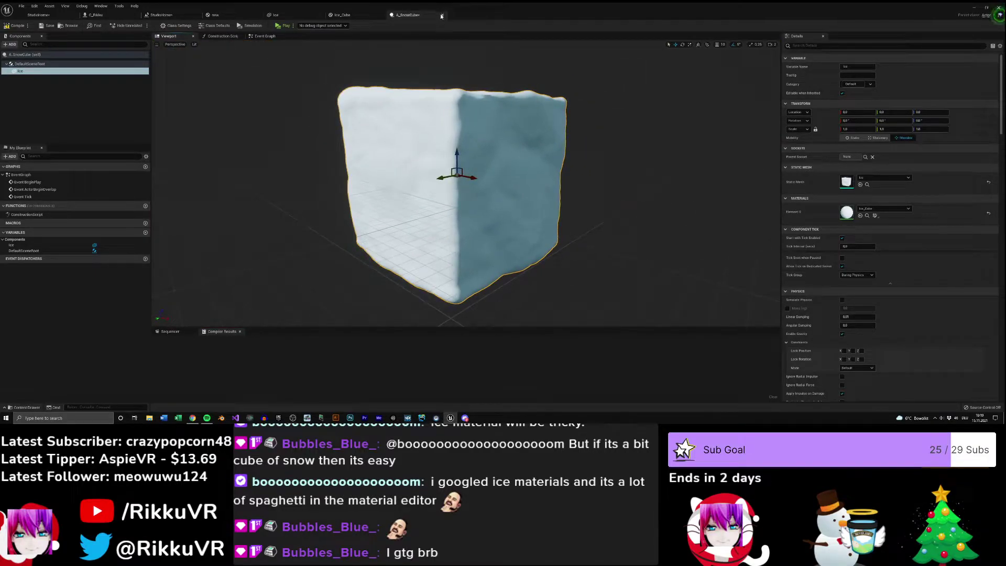
# - Close the A_SnowCube blueprint and return to the StudioHome level to view the cube around the avatar
pyautogui.click(441, 16)
pyautogui.click(57, 16)
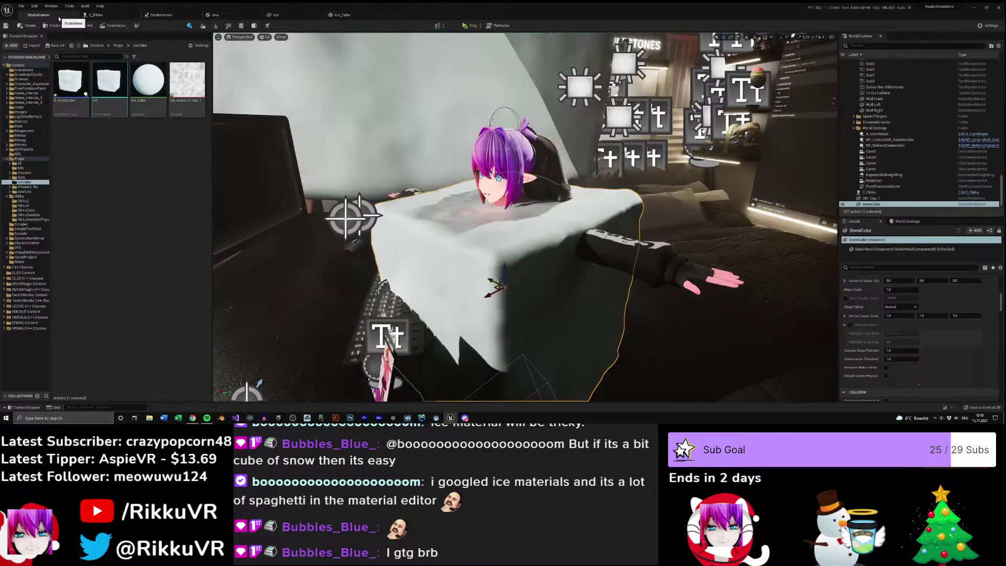
pyautogui.moveTo(468, 197); pyautogui.dragTo(467, 215, button='right')
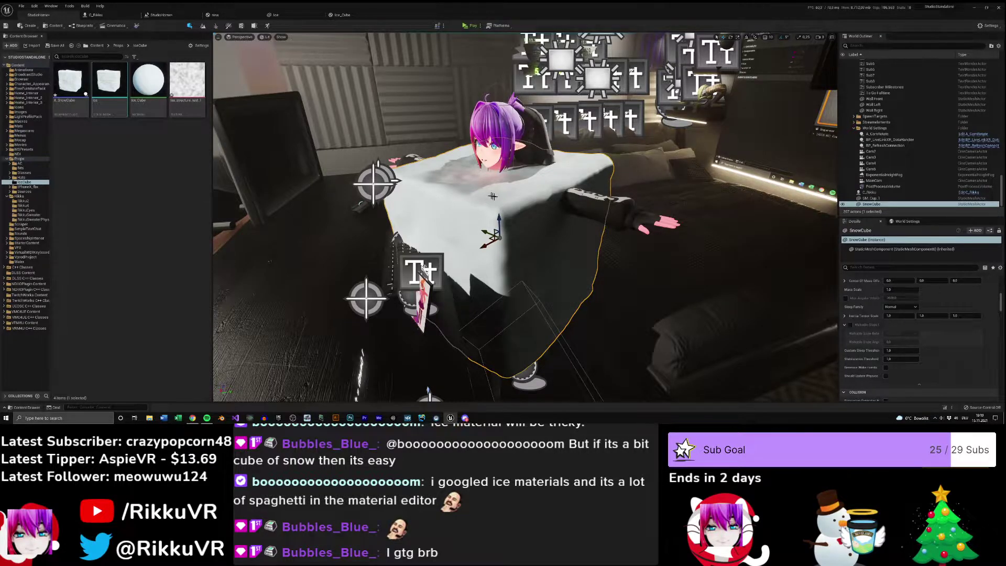
pyautogui.moveTo(504, 204)
pyautogui.mouseDown(button='right')
pyautogui.moveTo(516, 204)
pyautogui.moveTo(500, 207)
pyautogui.mouseUp(button='right')
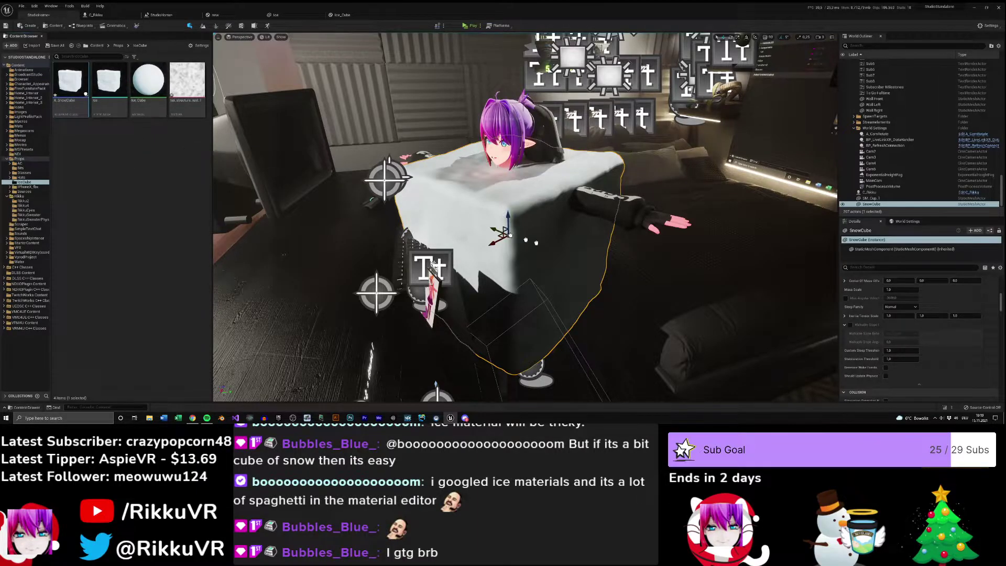
# - Try an A_SnowCube instance in the level beside the avatar, delete it and refocus on the SnowCube mesh
pyautogui.moveTo(714, 297); pyautogui.dragTo(752, 278)
pyautogui.moveTo(752, 275); pyautogui.dragTo(645, 262, button='right')
pyautogui.press('s')
pyautogui.press('w')
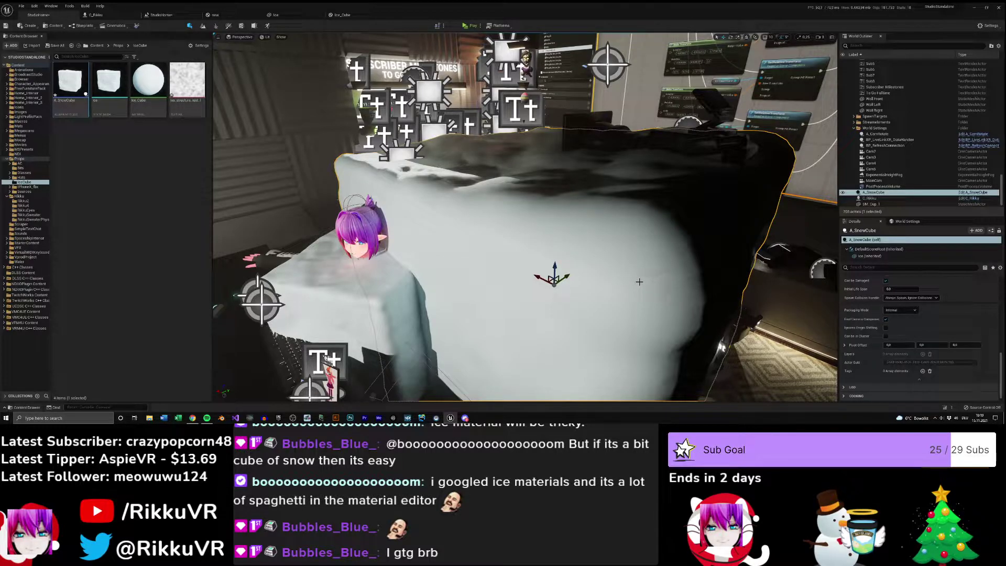
pyautogui.moveTo(593, 266); pyautogui.dragTo(607, 262, button='right')
pyautogui.press('Delete')
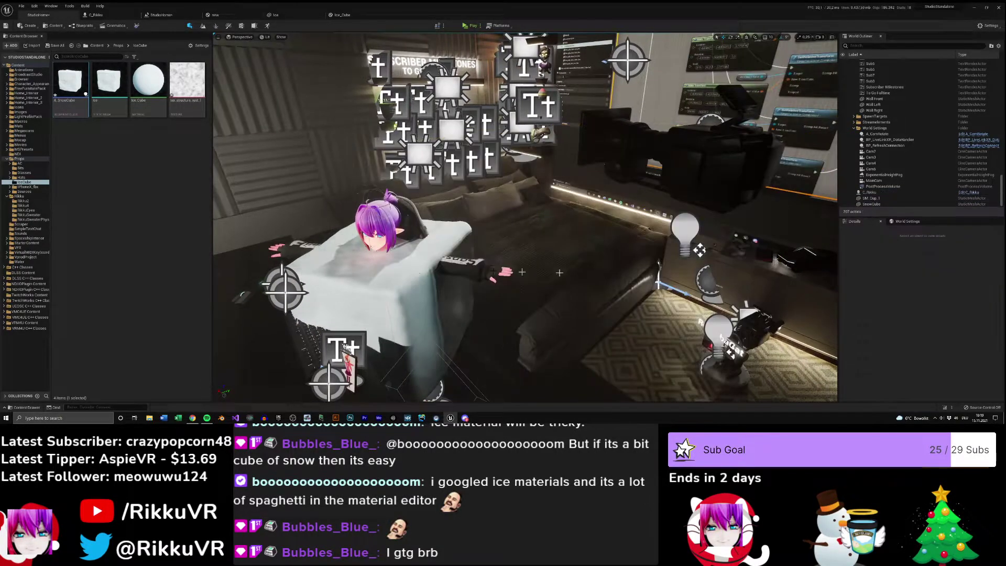
pyautogui.click(871, 204)
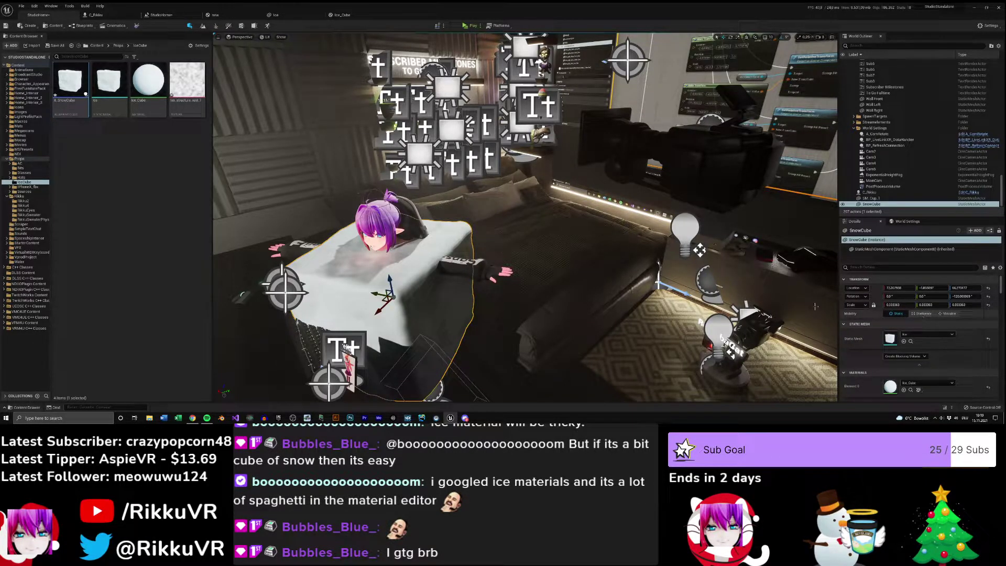
pyautogui.press('f')
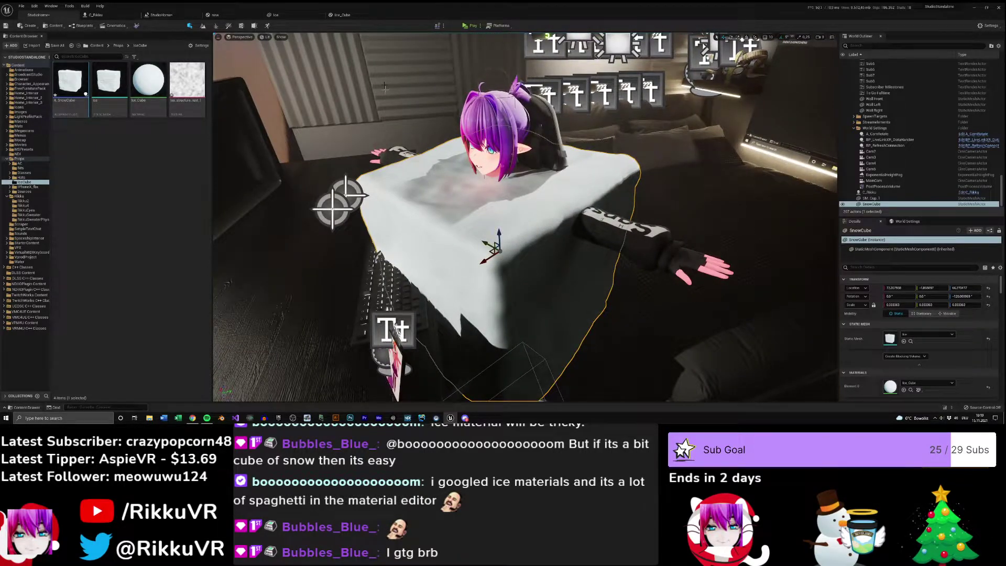
# - Add a Spawn Actor from Class node to the Freeze event's execution output in the StudioHome level blueprint
pyautogui.click(171, 20)
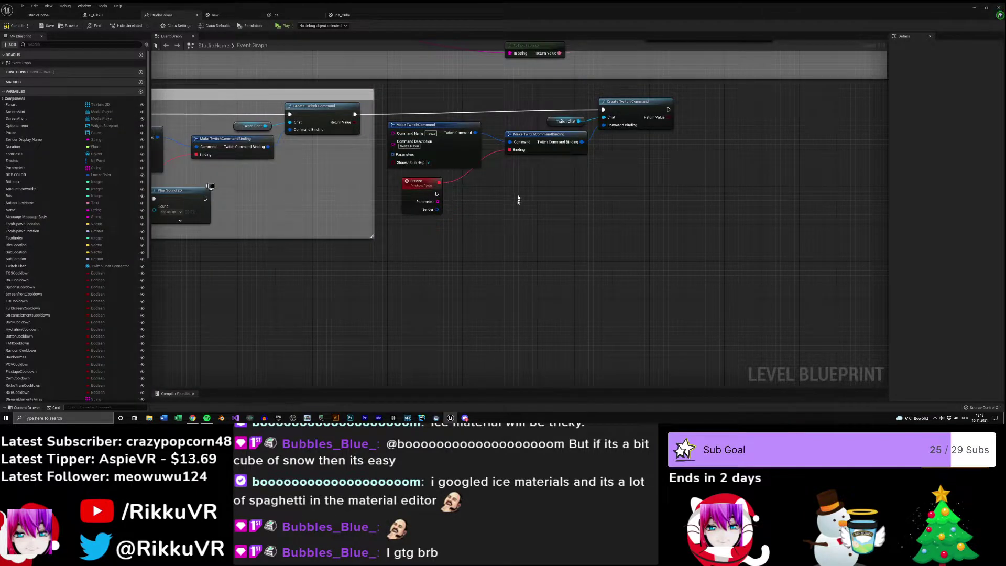
pyautogui.moveTo(518, 199); pyautogui.dragTo(504, 201, button='right')
pyautogui.moveTo(423, 195); pyautogui.dragTo(562, 200)
pyautogui.write('spawn actor')
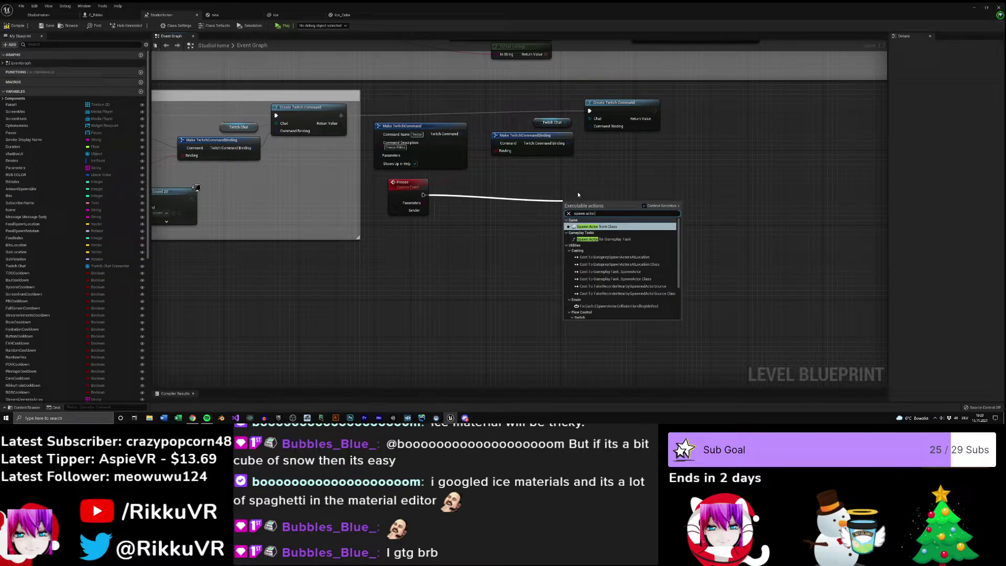
pyautogui.click(595, 226)
pyautogui.moveTo(543, 244); pyautogui.dragTo(463, 208, button='right')
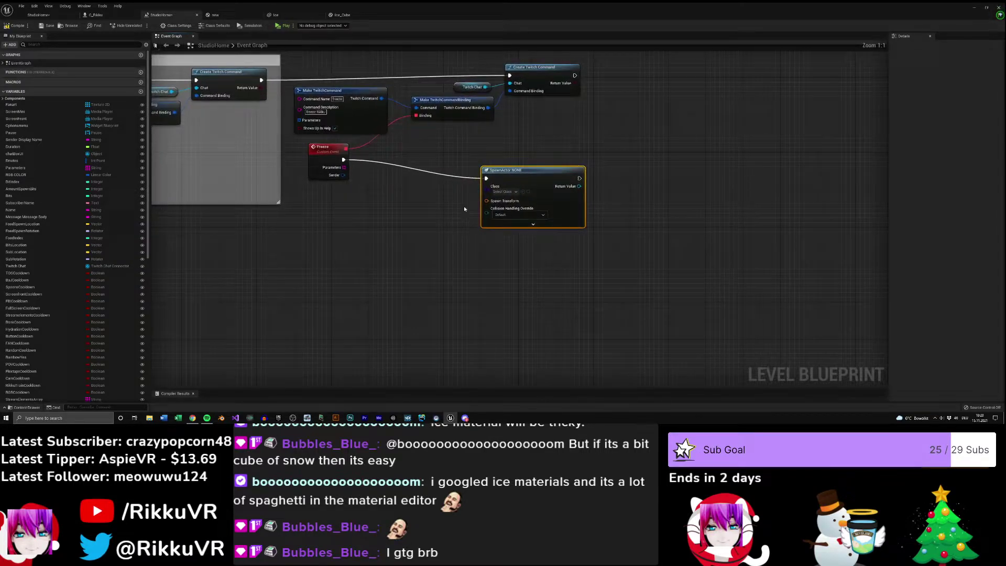
pyautogui.moveTo(511, 195); pyautogui.dragTo(505, 181)
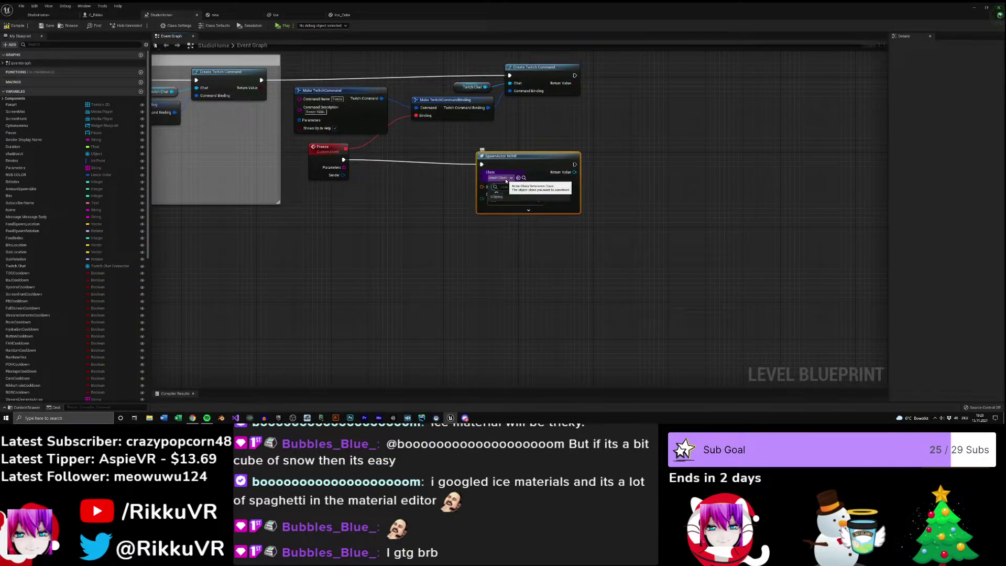
# - Set the spawn node's class to A_SnowCube
pyautogui.click(506, 179)
pyautogui.write('A_snow')
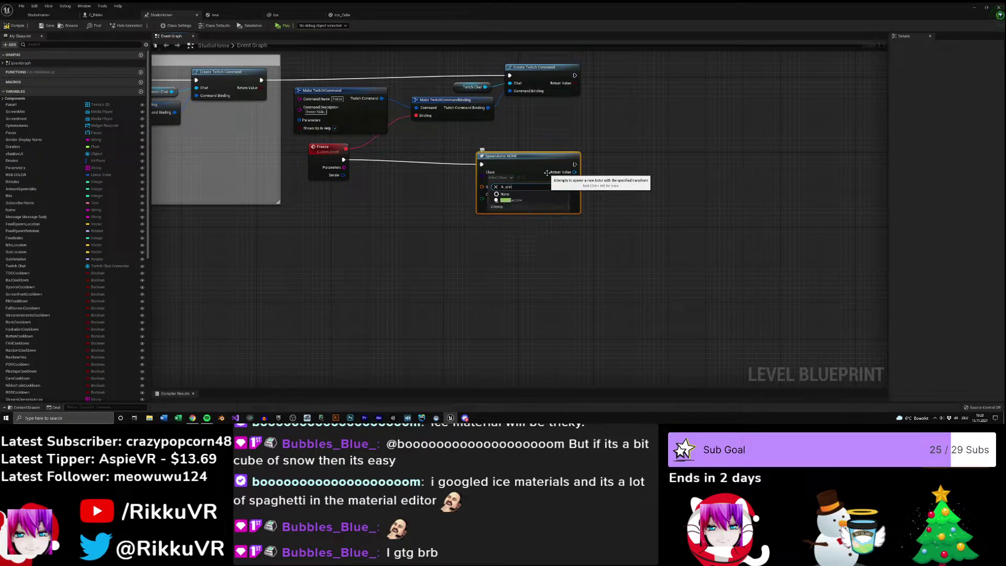
pyautogui.click(528, 204)
pyautogui.rightClick(602, 198)
pyautogui.click(442, 255)
pyautogui.moveTo(435, 257); pyautogui.dragTo(478, 249, button='right')
# - Feed the A_SnowCube node's Spawn Transform from a new Make Transform node placed beside it
pyautogui.moveTo(524, 179); pyautogui.dragTo(486, 187)
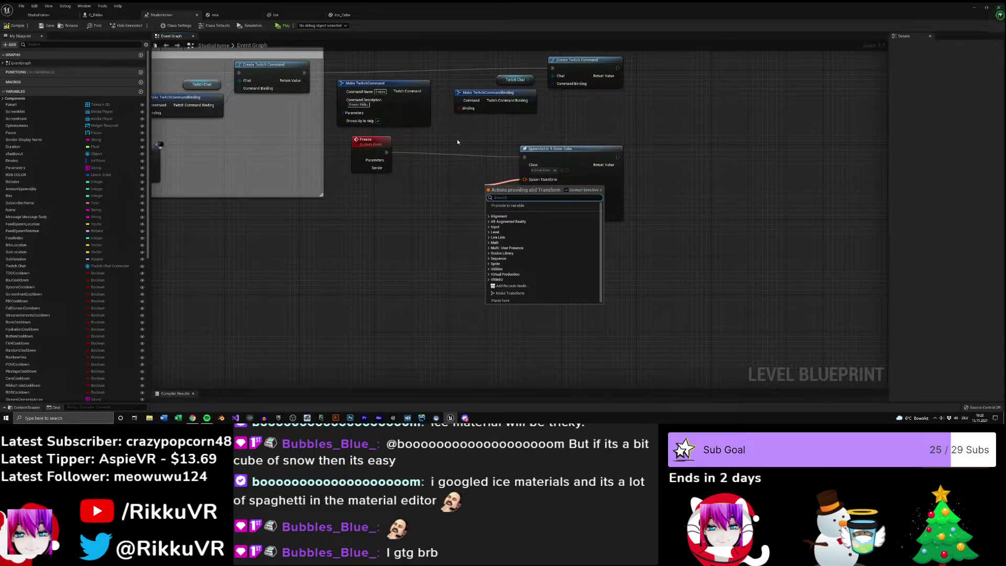
pyautogui.write('make trans')
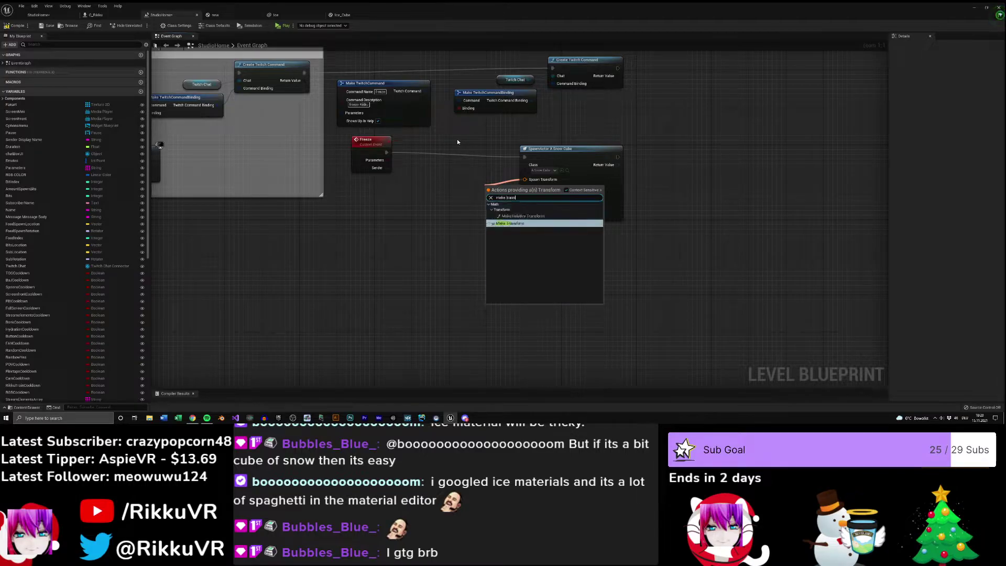
pyautogui.click(531, 222)
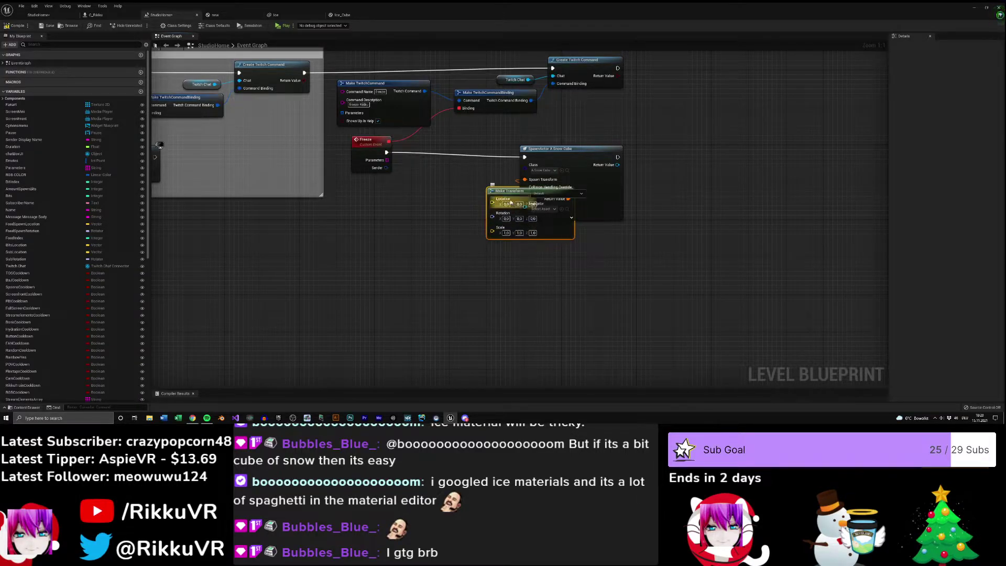
pyautogui.moveTo(461, 191); pyautogui.dragTo(419, 172)
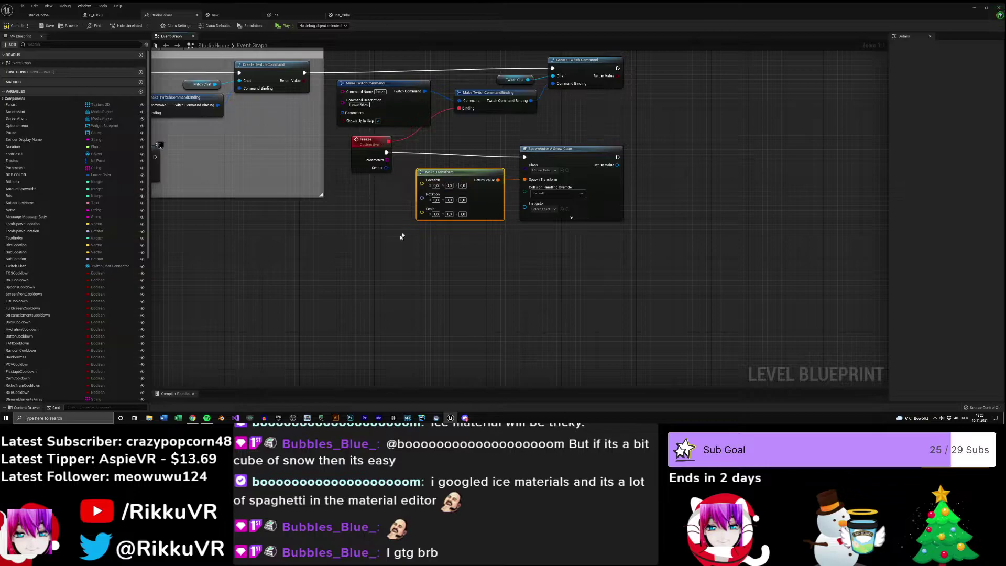
pyautogui.moveTo(412, 193); pyautogui.dragTo(426, 208, button='right')
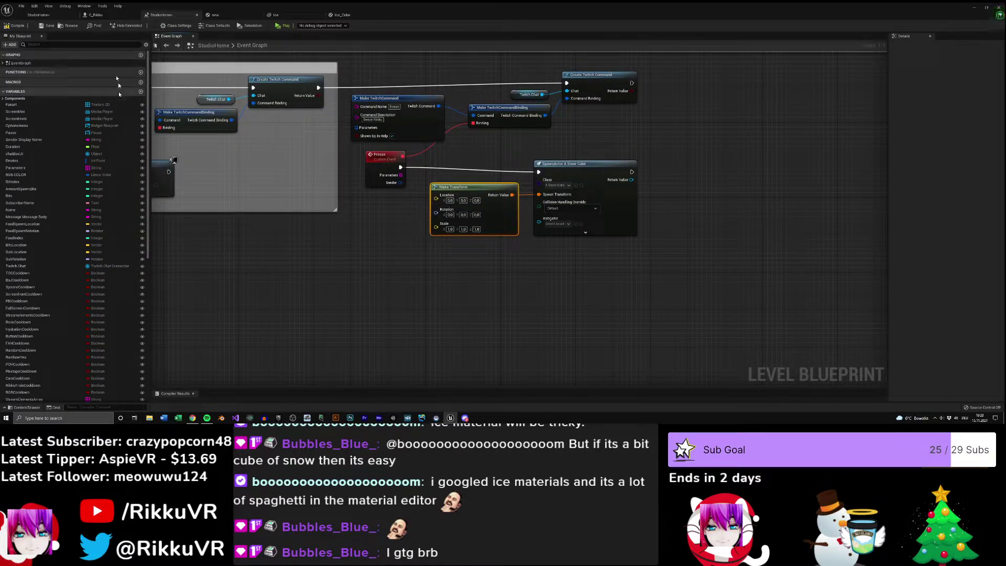
# - Return to the StudioHome level and locate the TargetFan target point within the SpawnTargets folder
pyautogui.click(39, 15)
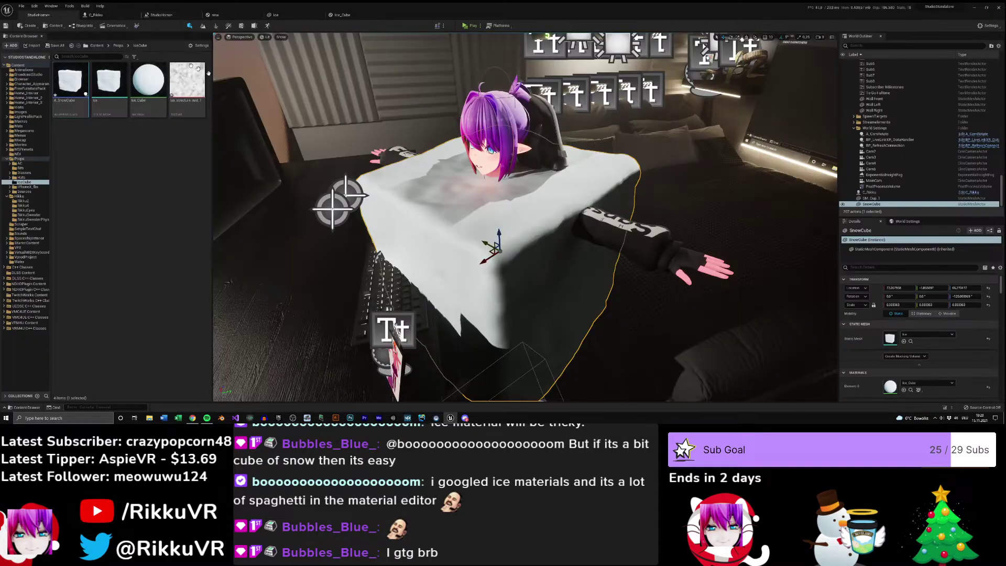
pyautogui.scroll(3, 451, 221)
pyautogui.scroll(-3, 451, 221)
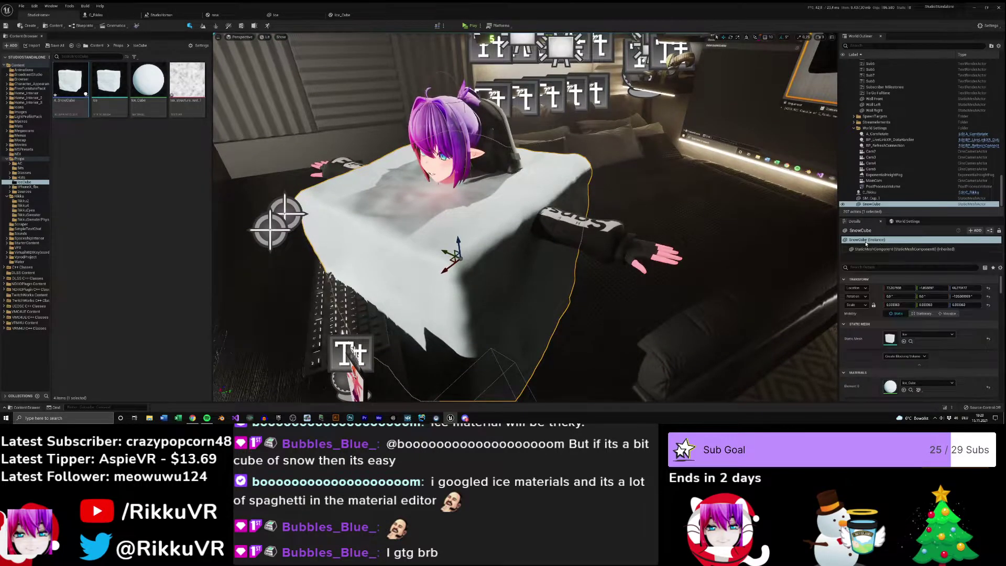
pyautogui.scroll(10, 915, 169)
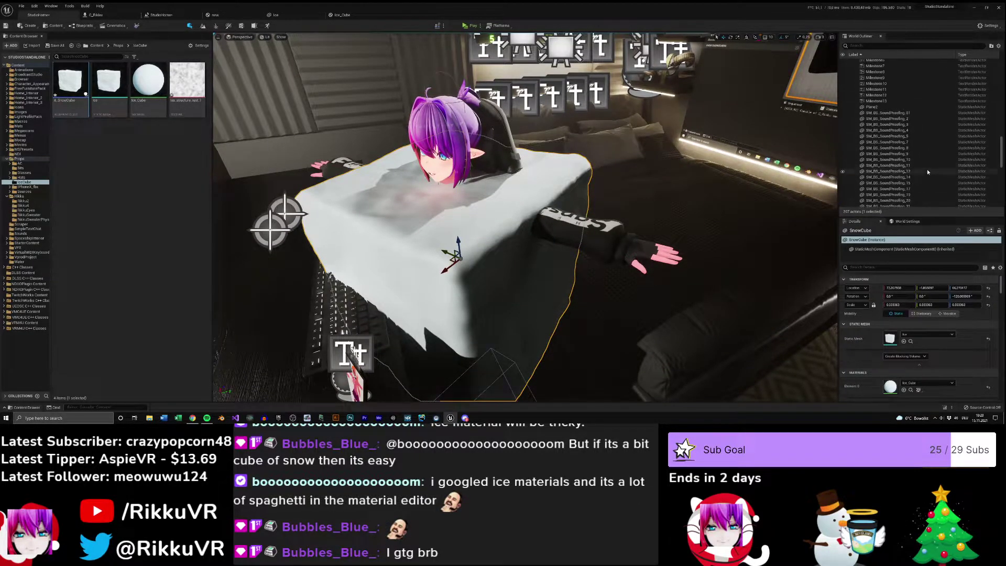
pyautogui.scroll(15, 927, 171)
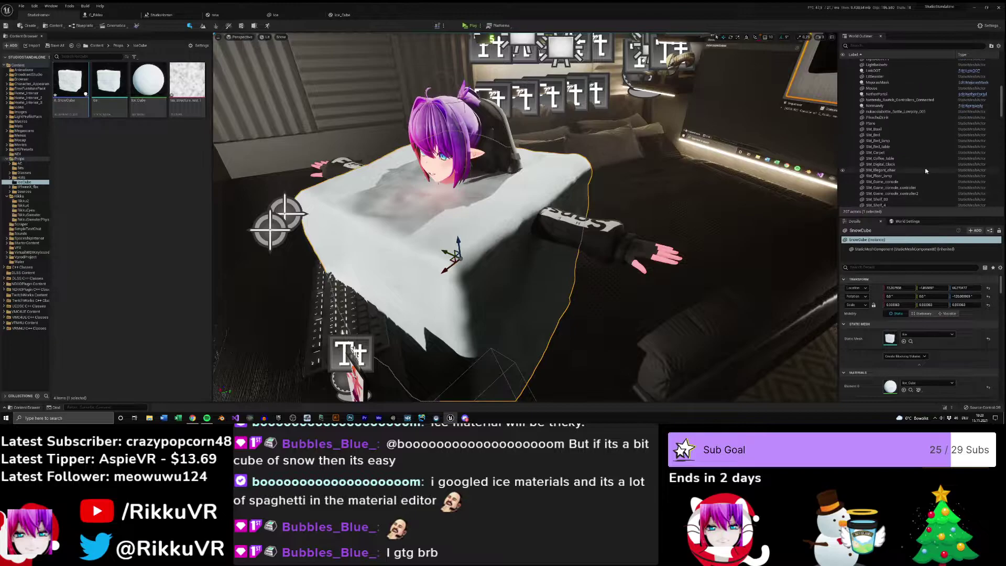
pyautogui.scroll(3, 911, 133)
pyautogui.click(855, 80)
pyautogui.click(854, 73)
pyautogui.click(853, 80)
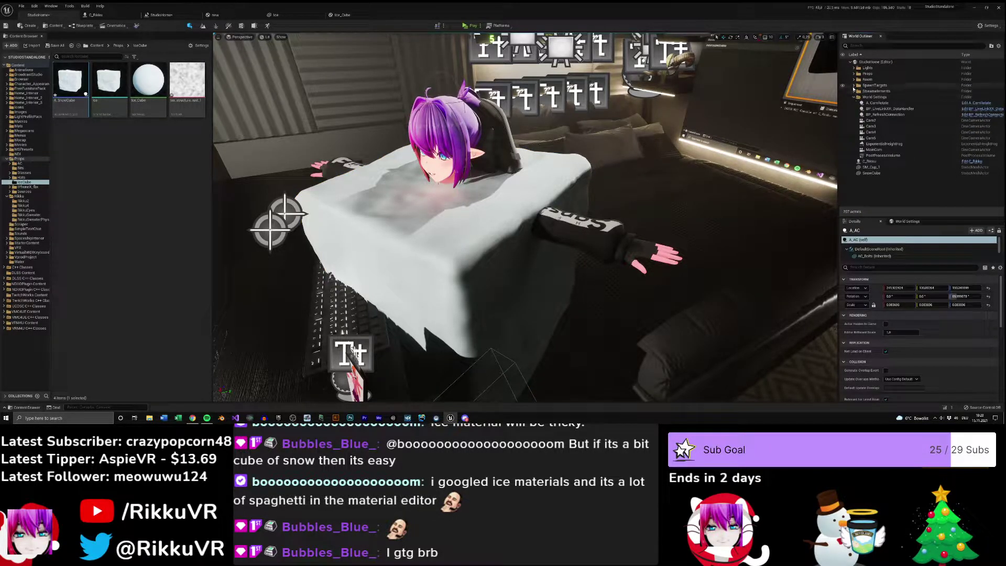
pyautogui.doubleClick(880, 97)
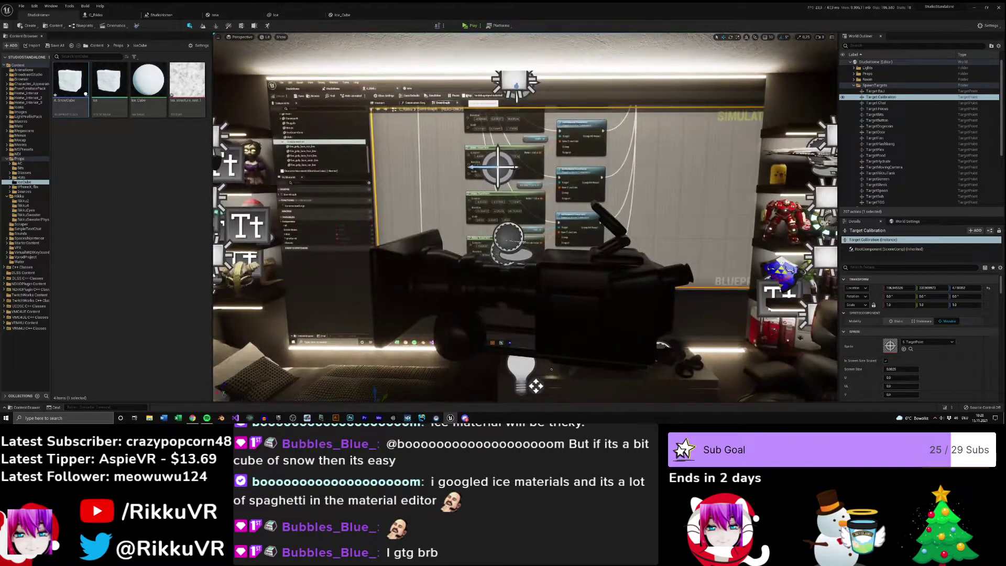
pyautogui.doubleClick(874, 138)
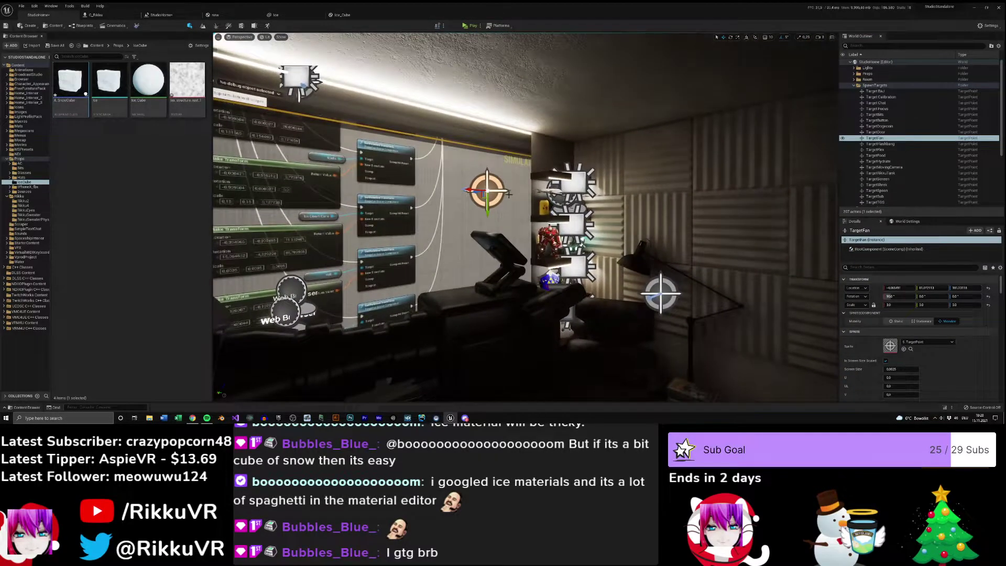
# - Duplicate the TargetFan target point, move the copy away from the original and rename it TargetSnowCube
pyautogui.moveTo(531, 196); pyautogui.dragTo(414, 212, button='right')
pyautogui.press('d')
pyautogui.press('w')
pyautogui.press('s')
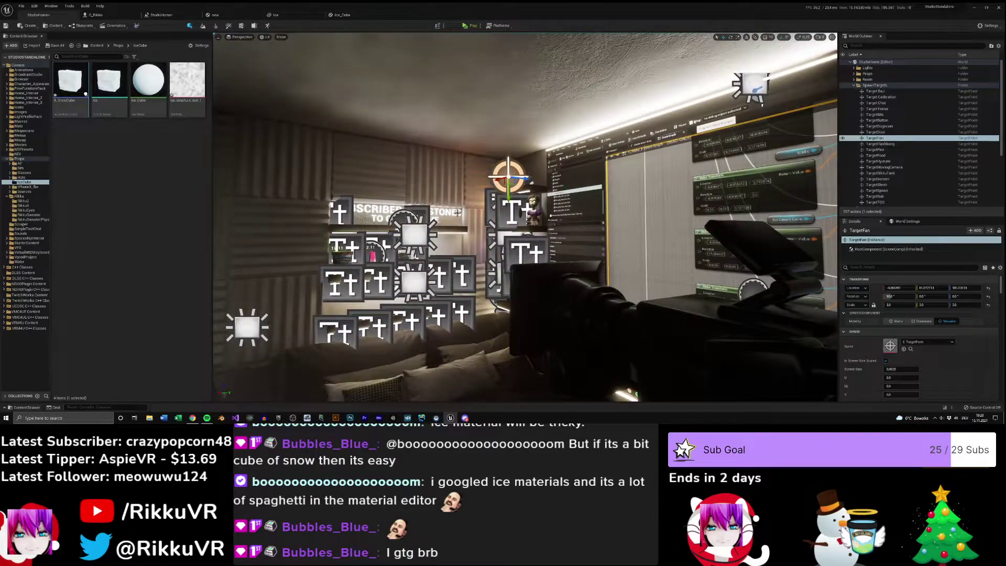
pyautogui.hotkey('ctrl', 'd')
pyautogui.moveTo(529, 180); pyautogui.dragTo(406, 164)
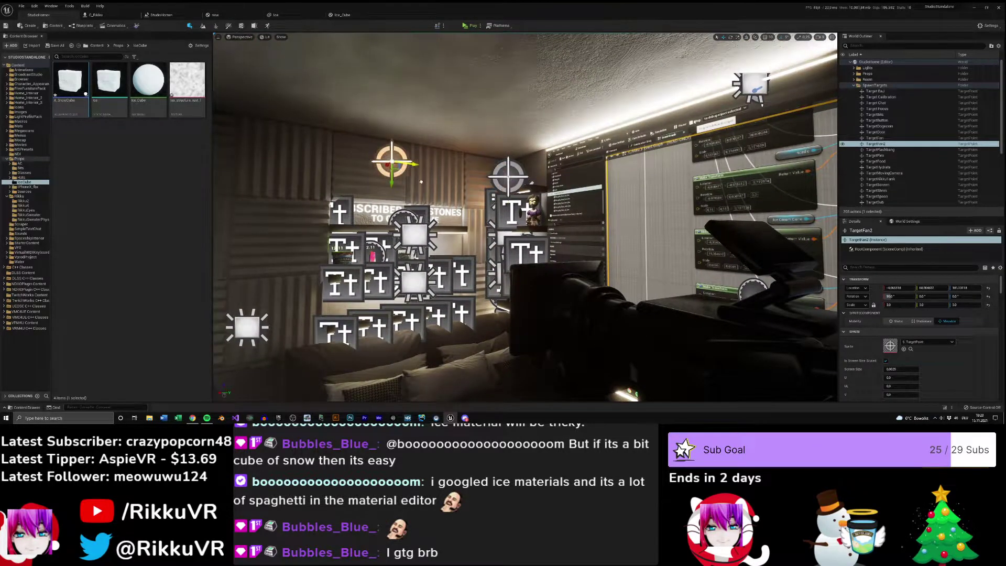
pyautogui.click(872, 145)
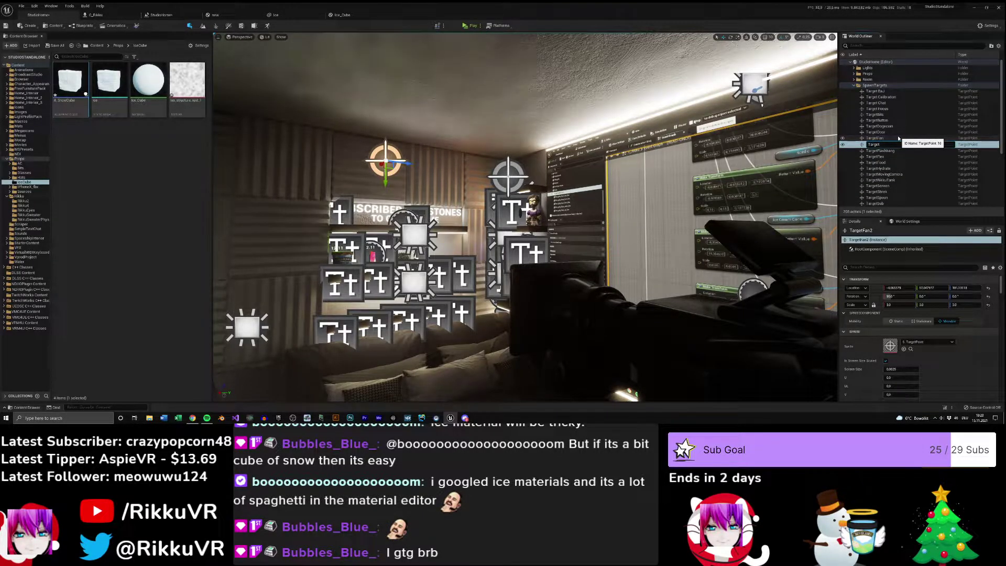
pyautogui.write('TargetSnowCube')
pyautogui.press('Return')
# - Copy the SnowCube mesh's X, Y and Z location values to the TargetSnowCube target point
pyautogui.press('f')
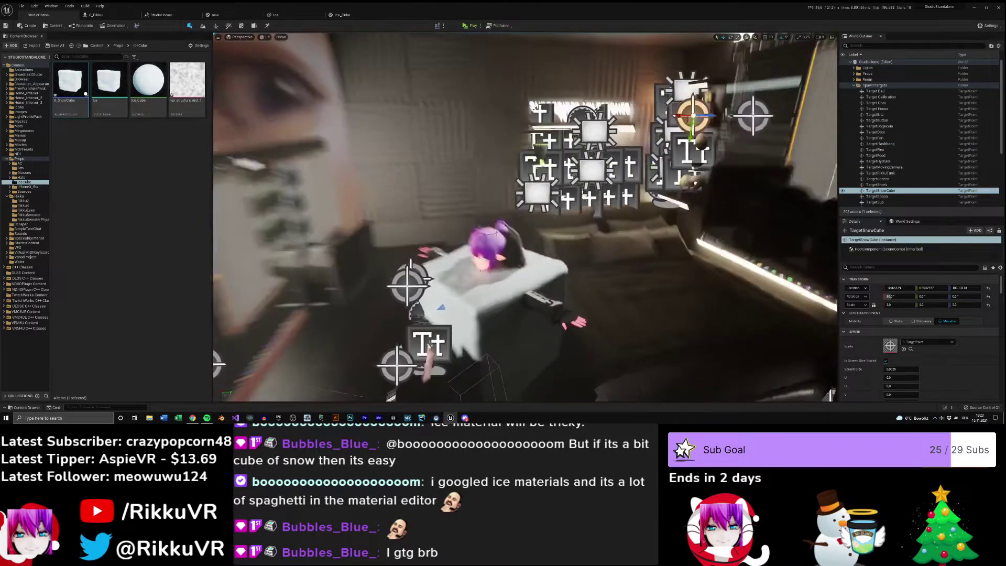
pyautogui.click(502, 256)
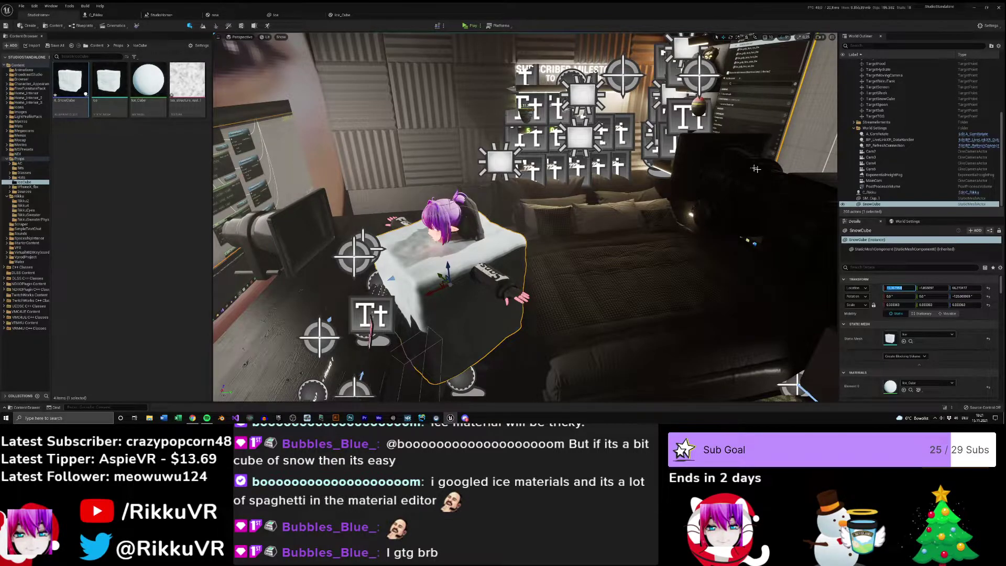
pyautogui.moveTo(755, 168); pyautogui.dragTo(777, 151, button='right')
pyautogui.click(577, 123)
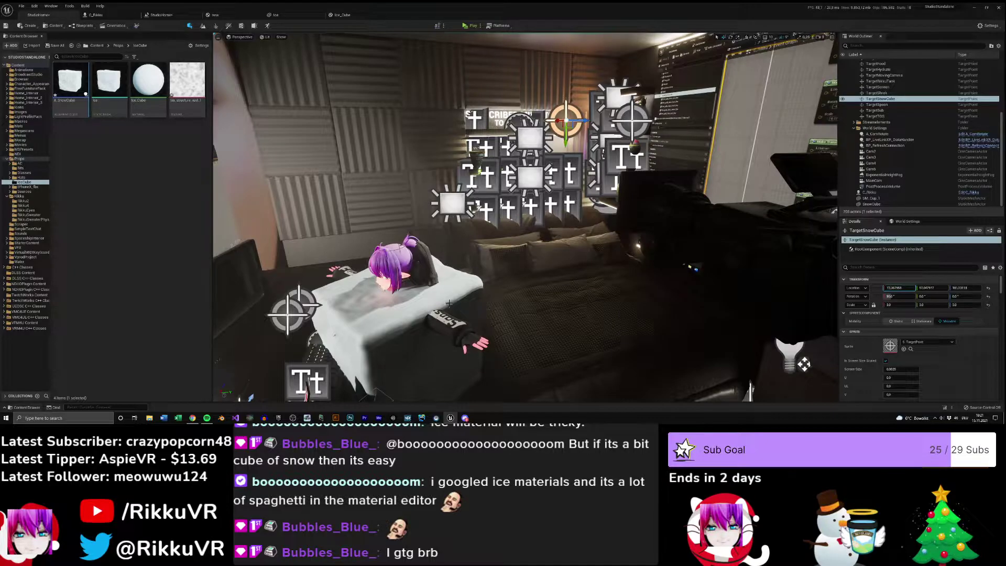
pyautogui.click(449, 303)
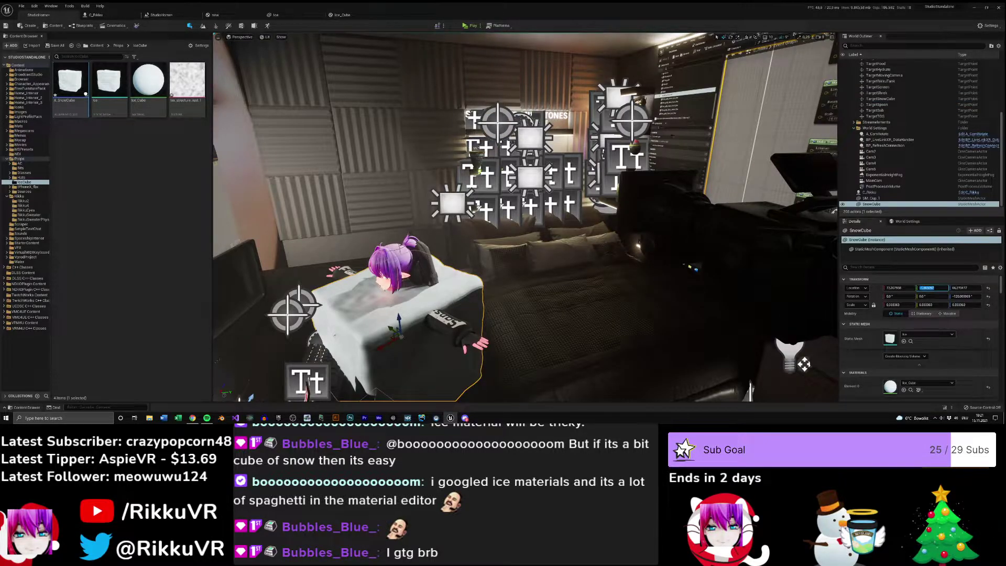
pyautogui.click(510, 122)
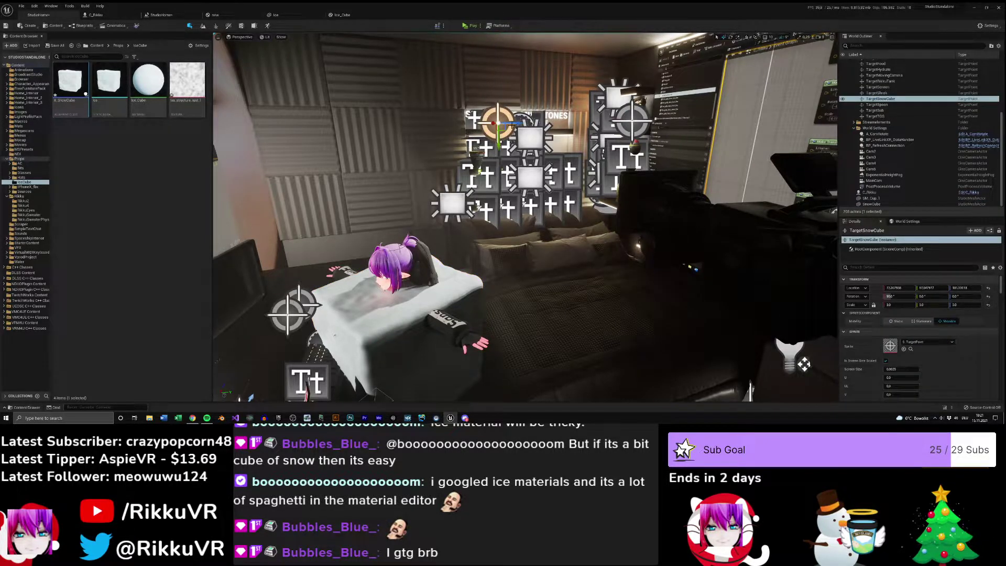
pyautogui.click(398, 316)
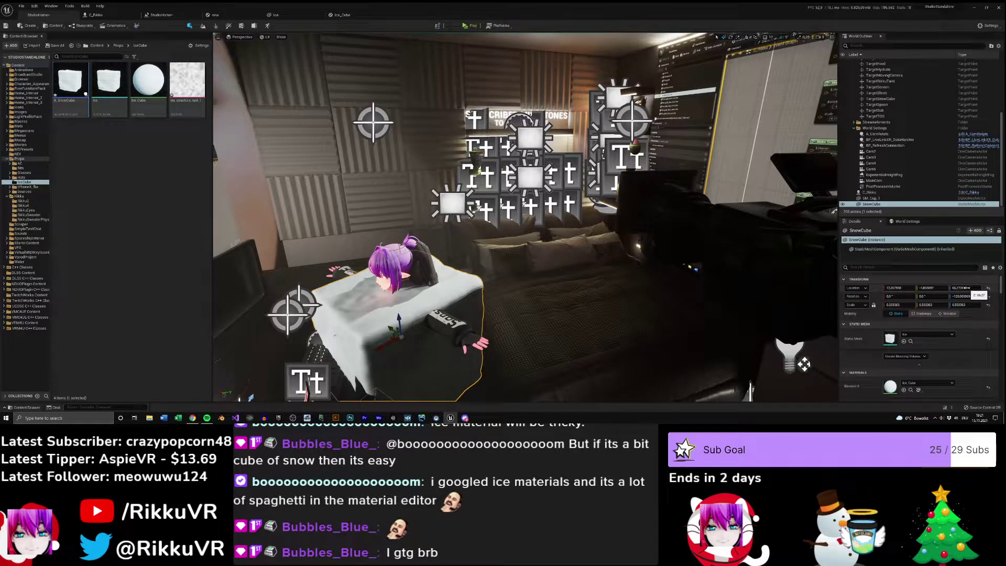
pyautogui.click(384, 122)
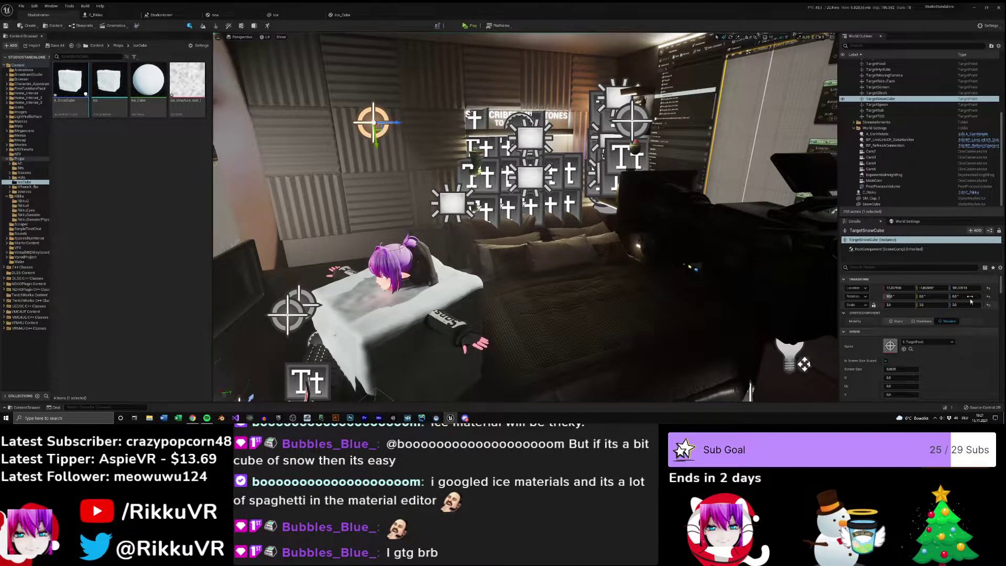
pyautogui.moveTo(625, 285); pyautogui.dragTo(529, 236, button='right')
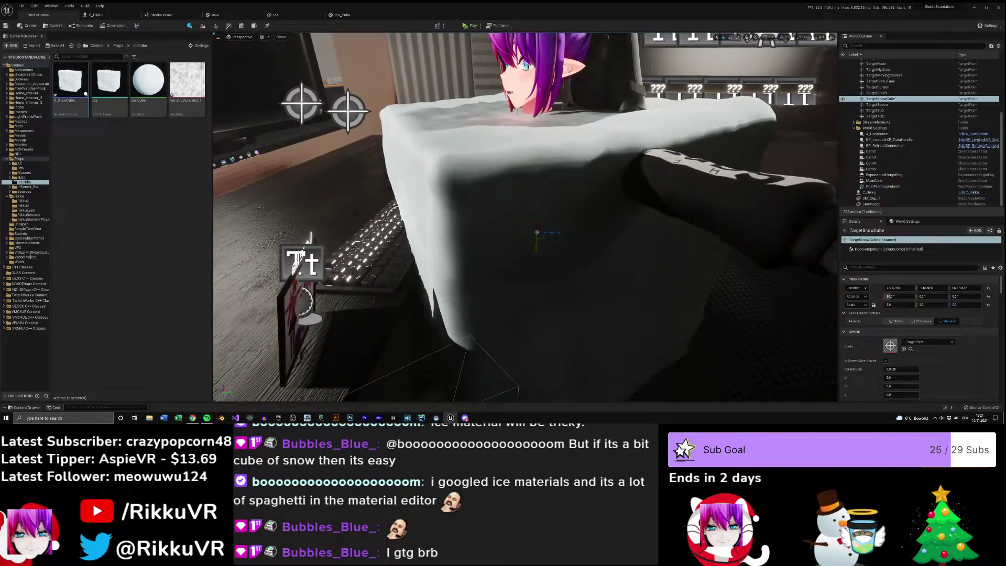
# - Copy the SnowCube mesh's Z rotation value to the TargetSnowCube target point
pyautogui.click(665, 287)
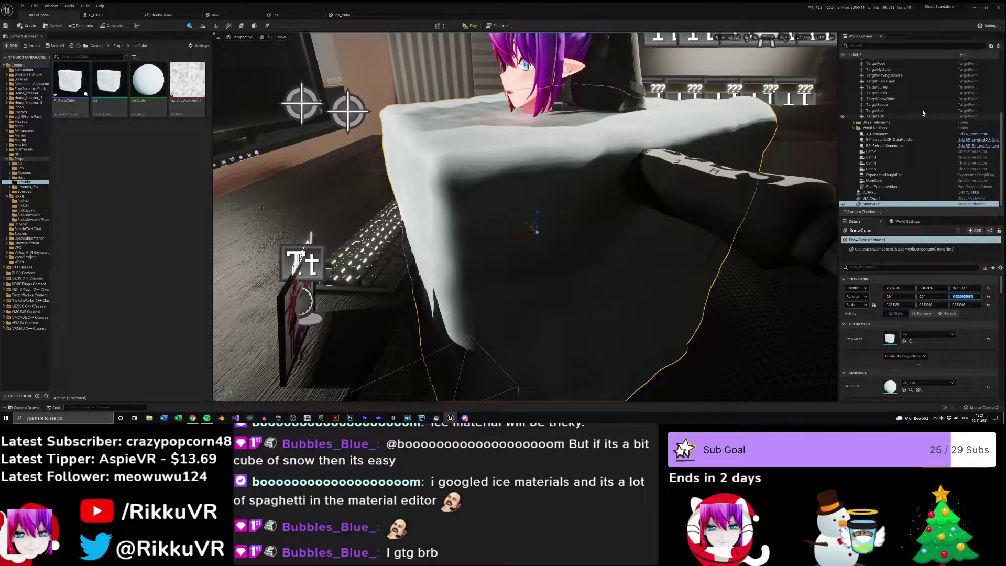
pyautogui.scroll(5, 922, 105)
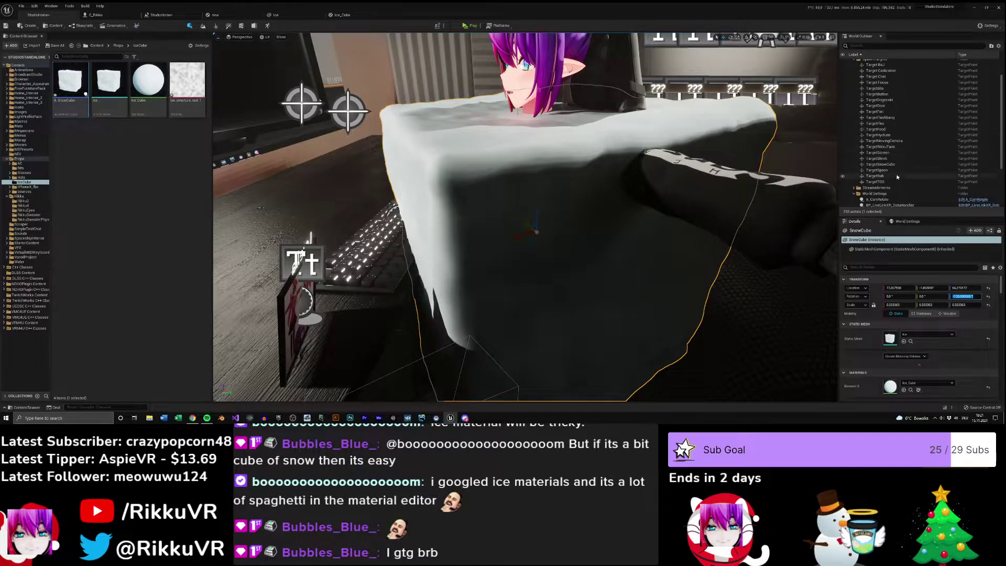
pyautogui.click(880, 165)
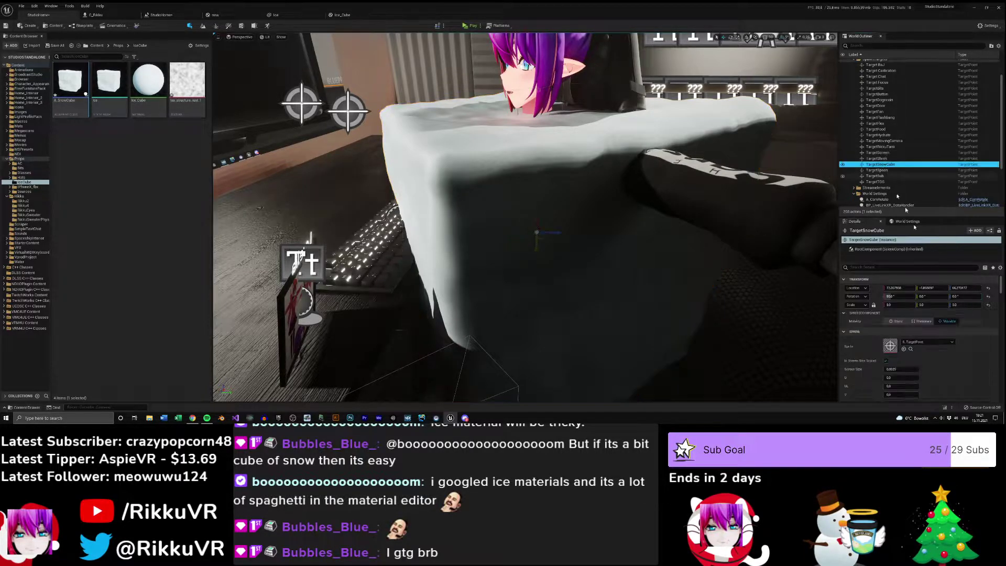
pyautogui.click(964, 296)
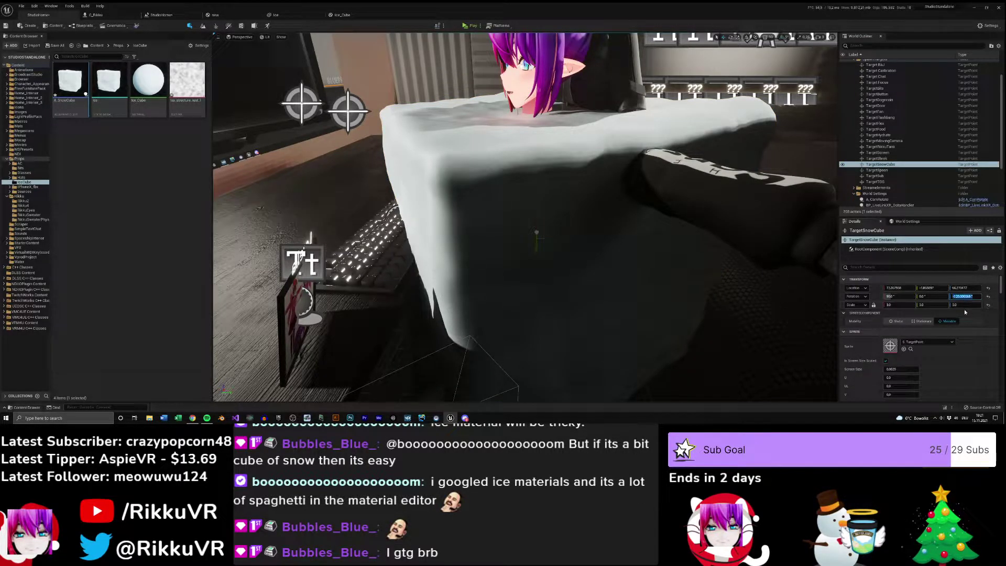
pyautogui.scroll(-3, 921, 147)
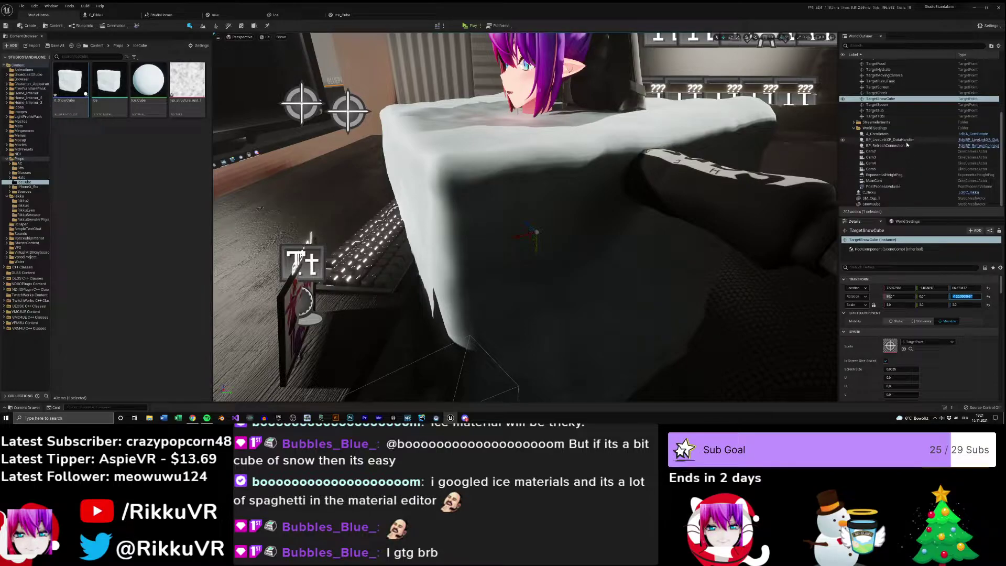
# - Copy the SnowCube mesh's scale to the X, Y and Z scale of the TargetSnowCube target point
pyautogui.click(729, 133)
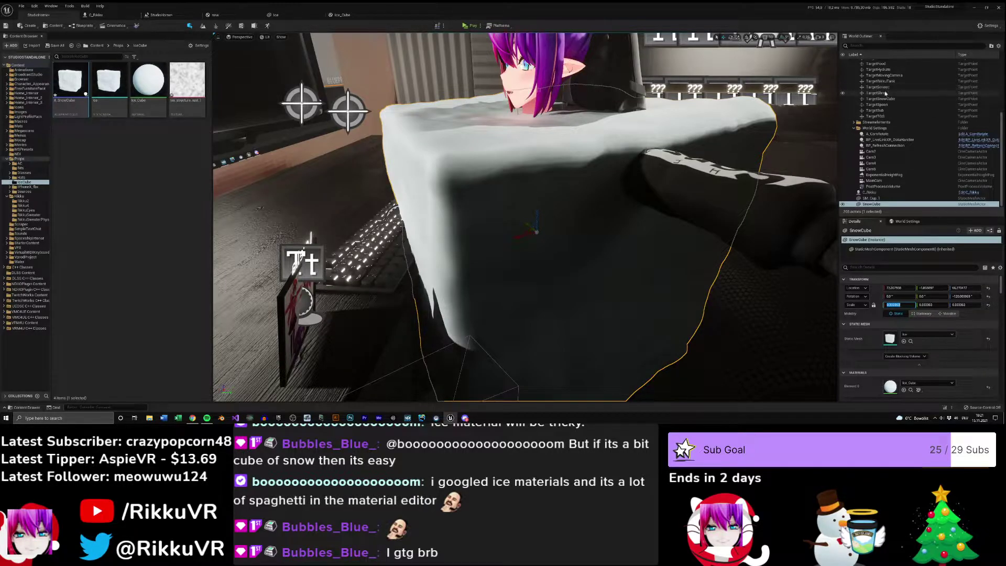
pyautogui.click(964, 99)
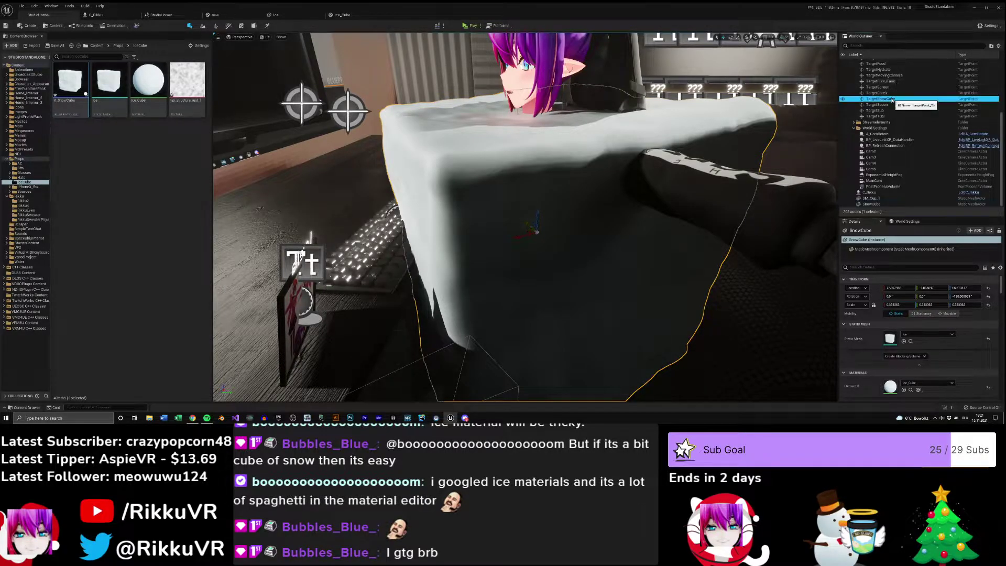
pyautogui.click(904, 305)
pyautogui.click(933, 304)
pyautogui.write('0.333363')
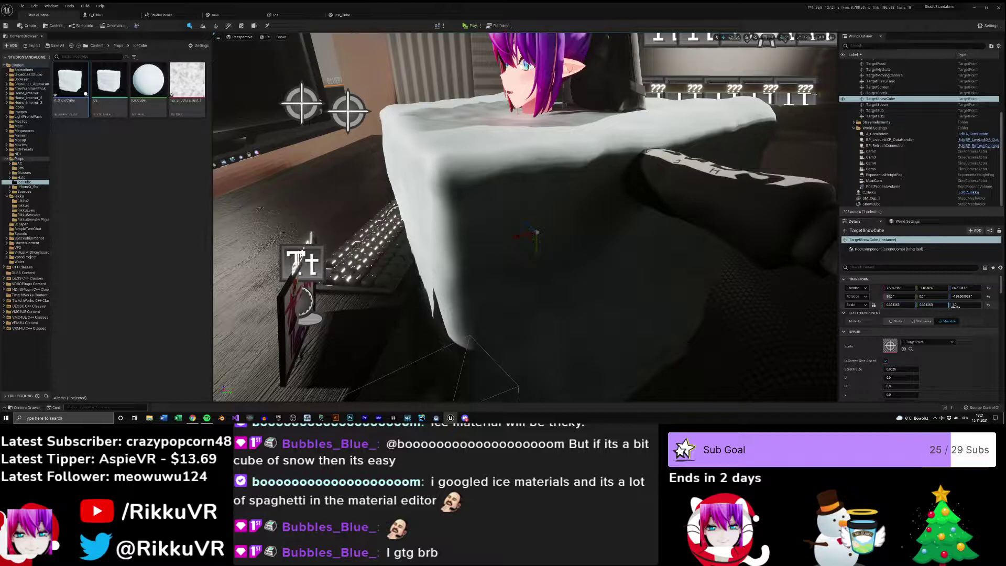
# - Delete the SnowCube mesh from the level and select the TargetSnowCube target point
pyautogui.click(581, 213)
pyautogui.press('Delete')
pyautogui.moveTo(581, 214); pyautogui.dragTo(576, 159, button='right')
pyautogui.click(539, 154)
pyautogui.scroll(-5, 539, 155)
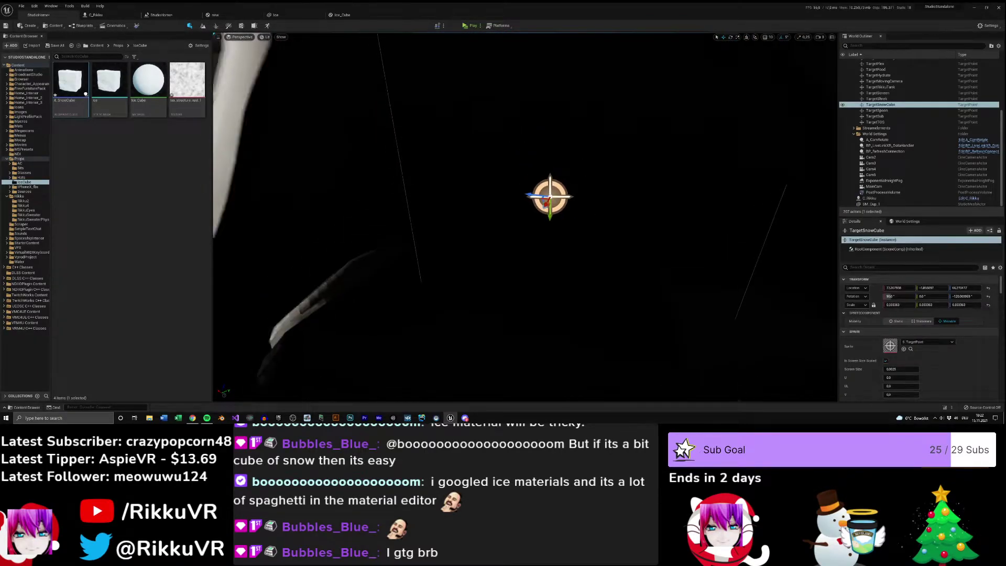
# - In the StudioHome level blueprint, replace the Make Transform node with a reference to TargetSnowCube placed below the Freeze event
pyautogui.click(159, 15)
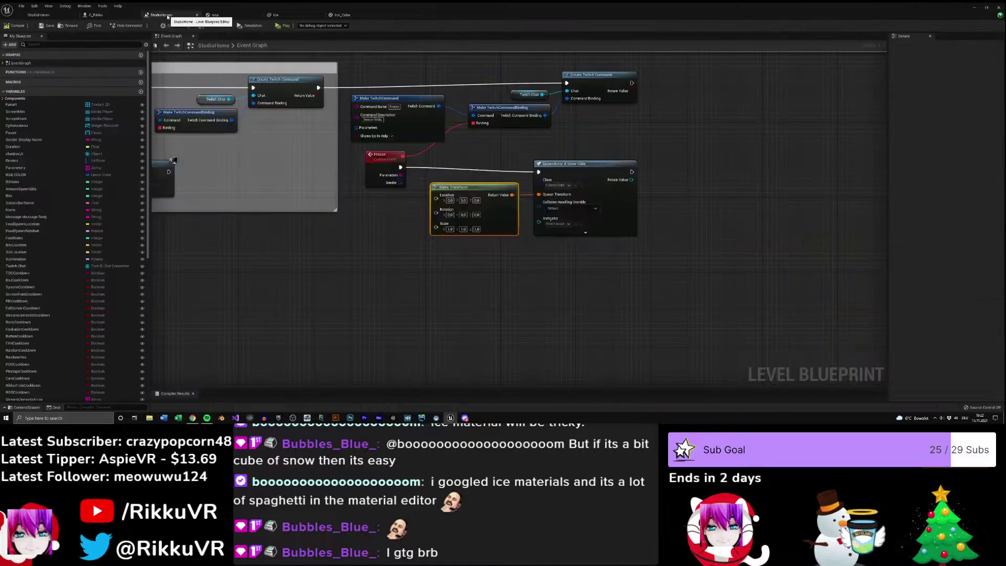
pyautogui.press('Delete')
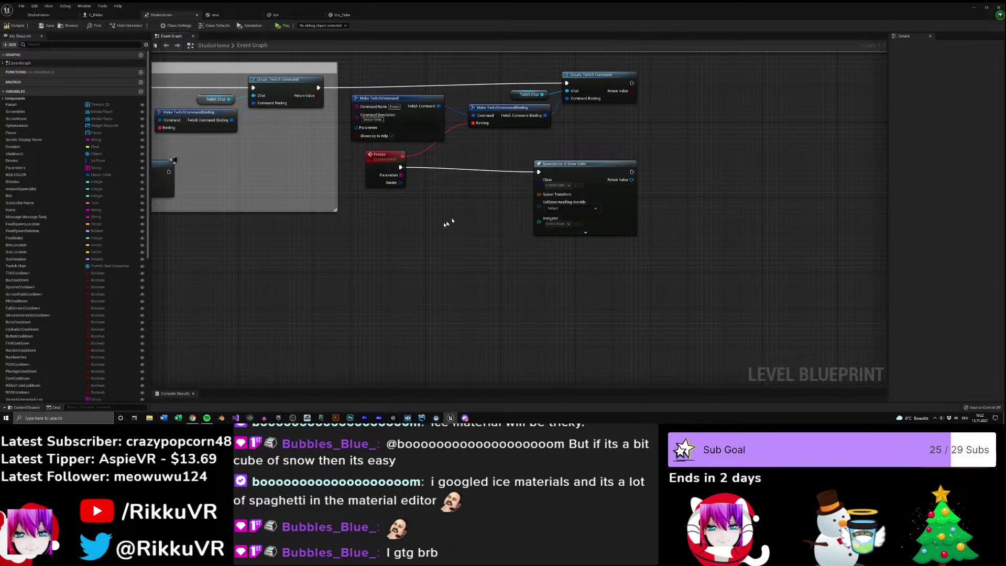
pyautogui.rightClick(409, 226)
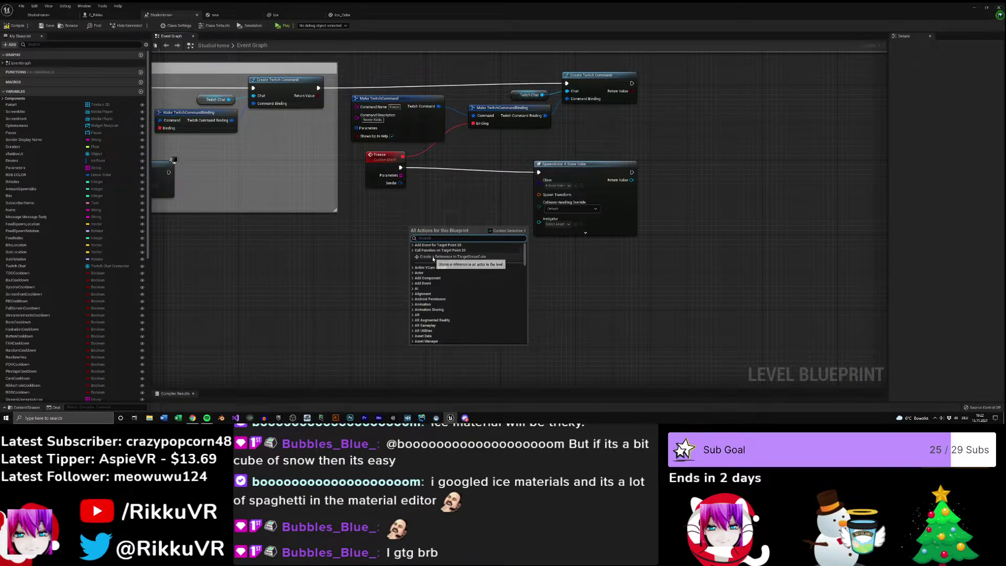
pyautogui.click(432, 259)
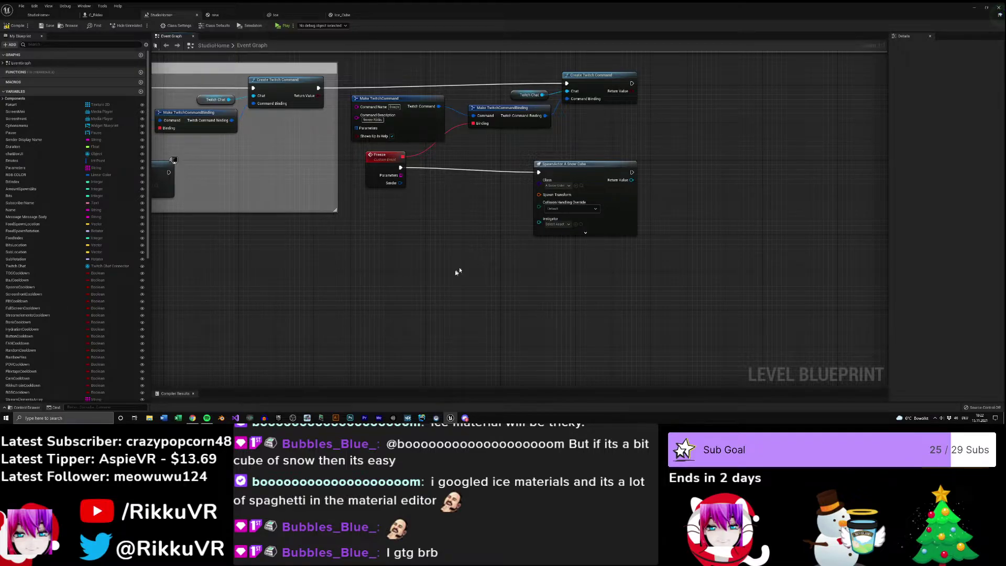
pyautogui.moveTo(435, 233); pyautogui.dragTo(395, 215)
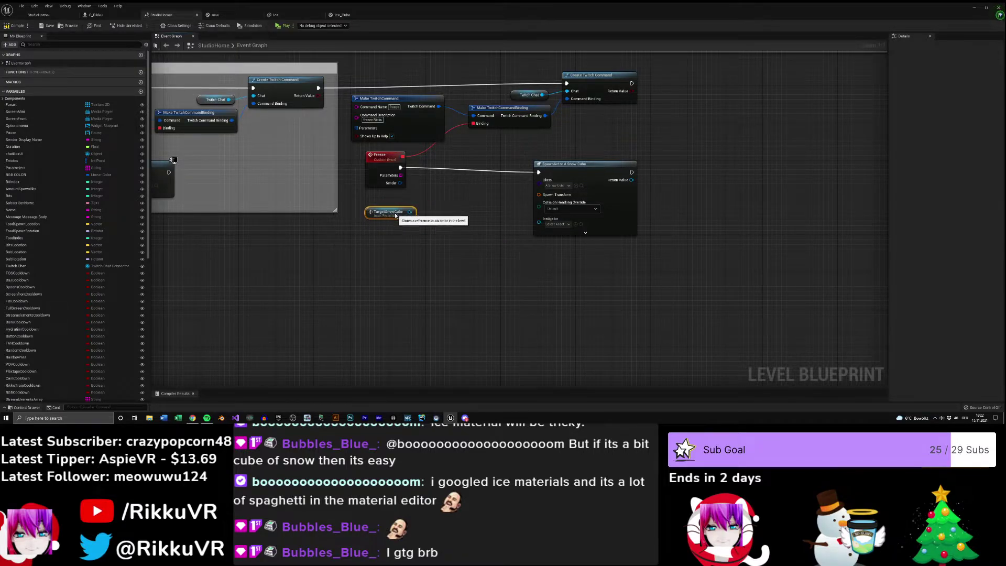
# - Add a GetActorTransform node for the TargetSnowCube reference and feed its return value into the A_SnowCube node's Spawn Transform
pyautogui.moveTo(581, 166); pyautogui.dragTo(595, 156)
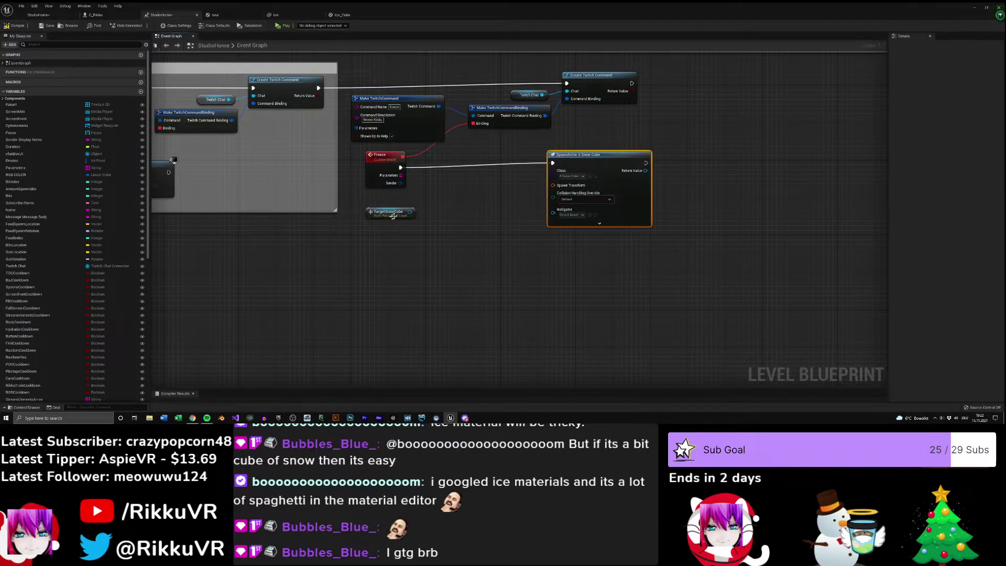
pyautogui.moveTo(410, 211); pyautogui.dragTo(467, 212)
pyautogui.write('get trans')
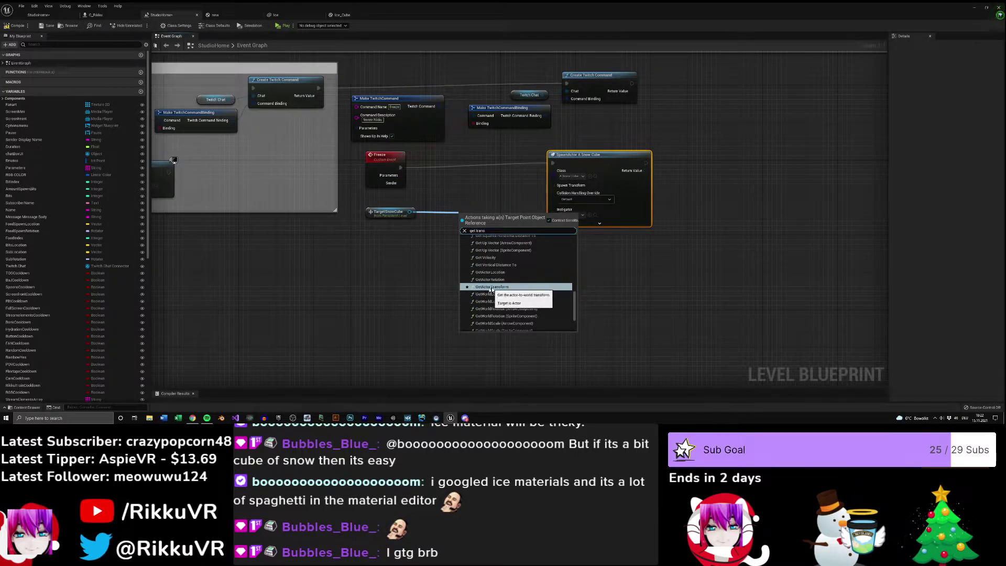
pyautogui.click(496, 286)
pyautogui.moveTo(487, 215); pyautogui.dragTo(476, 197)
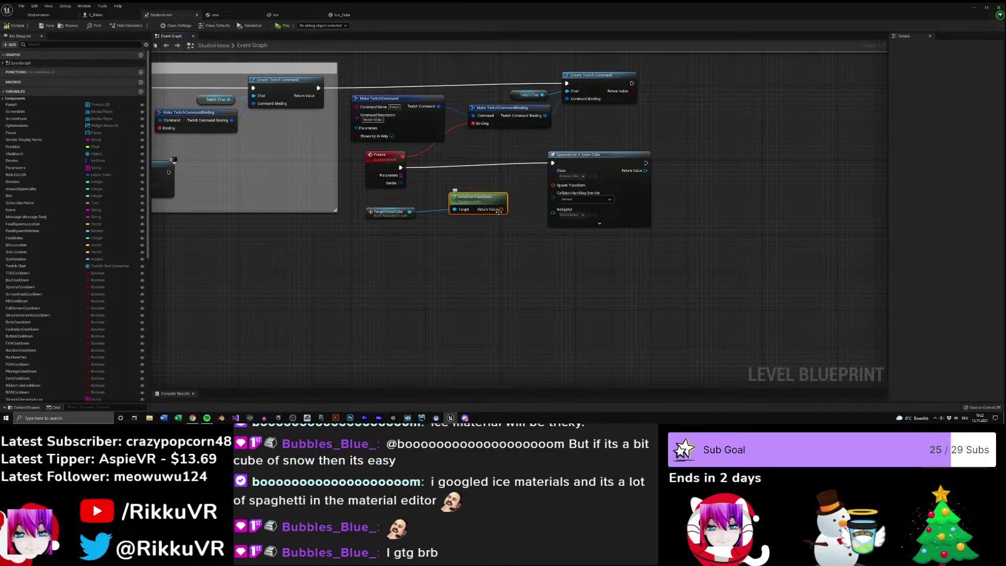
pyautogui.moveTo(385, 213); pyautogui.dragTo(384, 208)
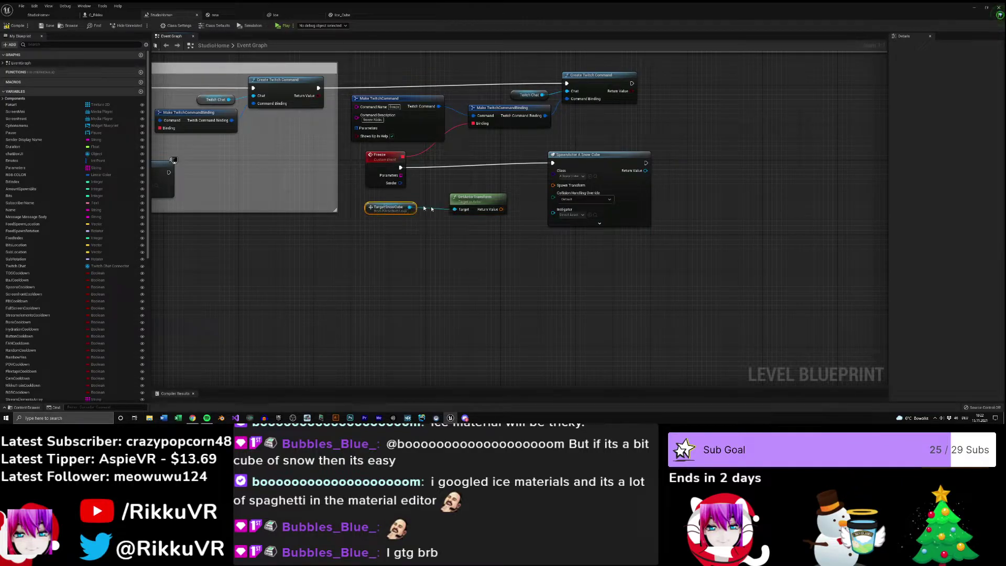
pyautogui.moveTo(477, 201); pyautogui.dragTo(554, 168)
pyautogui.moveTo(460, 200); pyautogui.dragTo(397, 204)
# - Save the StudioHome level and move the SpawnActor node further away from the Freeze event
pyautogui.moveTo(410, 247); pyautogui.dragTo(466, 253, button='right')
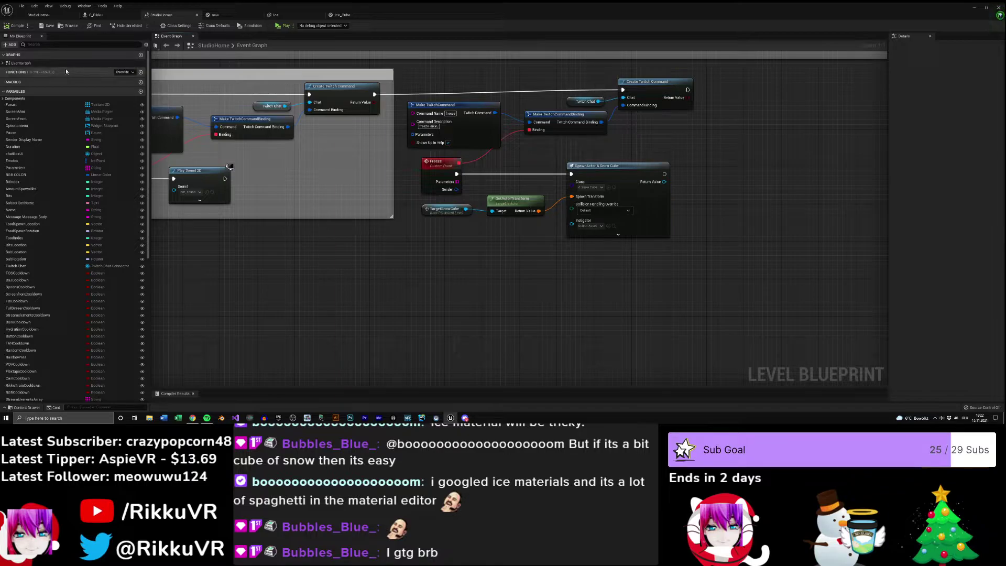
pyautogui.click(49, 28)
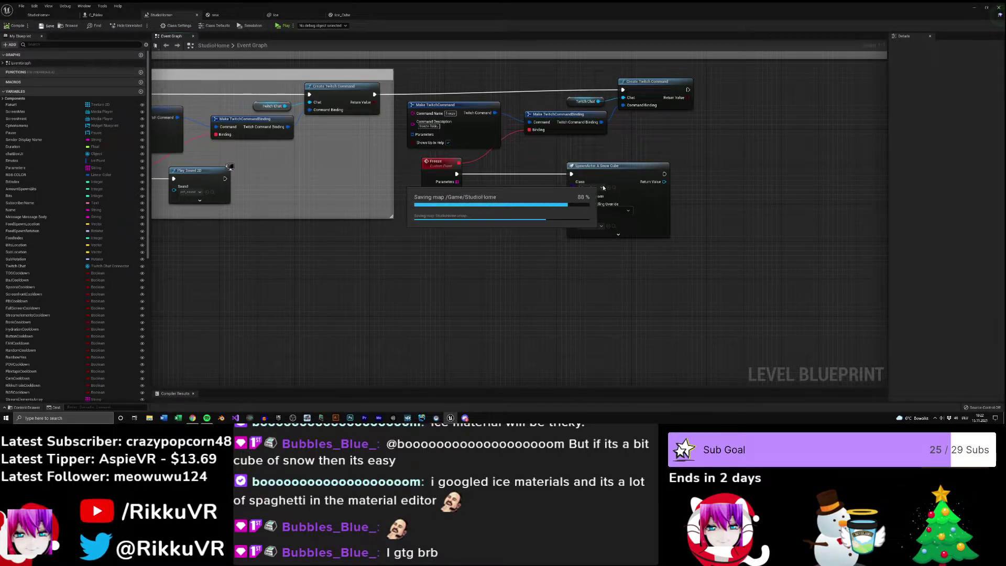
pyautogui.moveTo(602, 188); pyautogui.dragTo(583, 181, button='right')
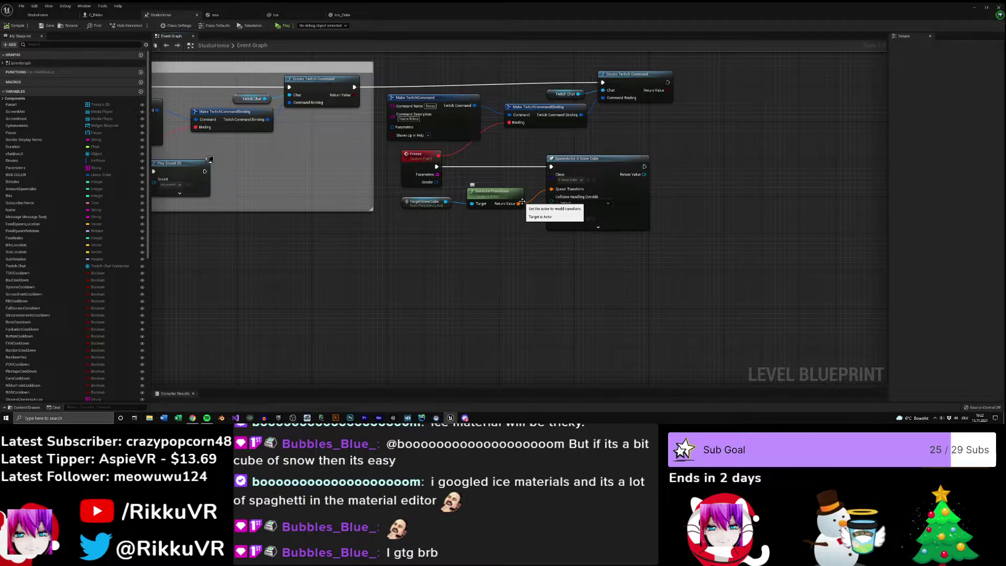
pyautogui.moveTo(527, 265); pyautogui.dragTo(480, 272, button='right')
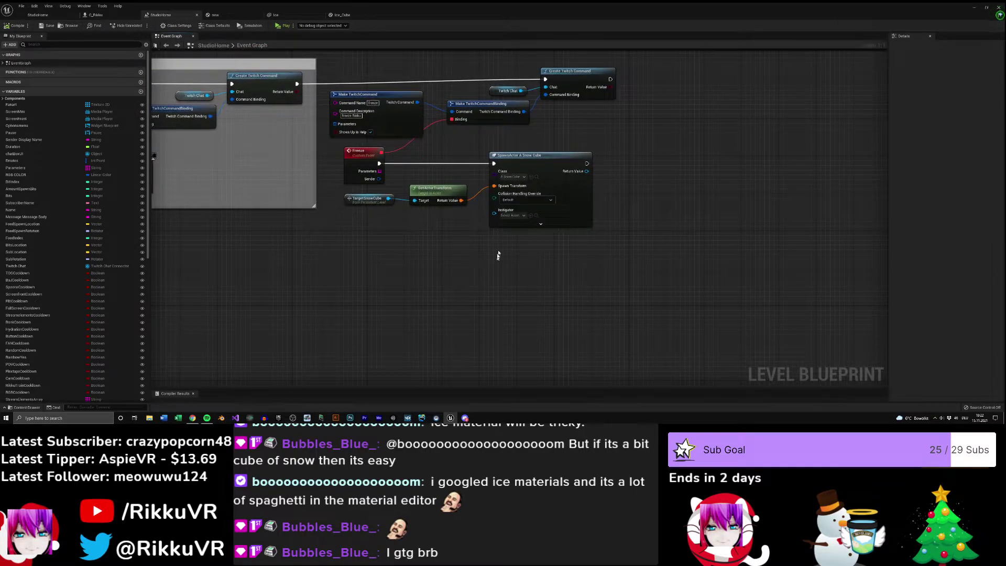
pyautogui.moveTo(531, 162); pyautogui.dragTo(559, 161)
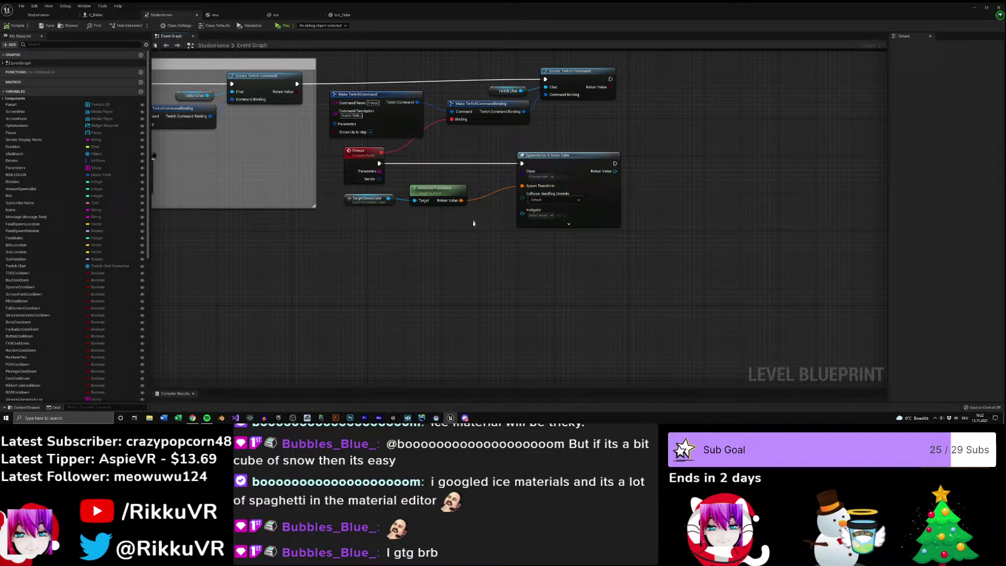
# - Create a public Boolean variable named Frozen and reorder it to sit among the cooldown variables
pyautogui.moveTo(462, 253)
pyautogui.mouseDown(button='right')
pyautogui.moveTo(485, 242)
pyautogui.moveTo(444, 247)
pyautogui.mouseUp(button='right')
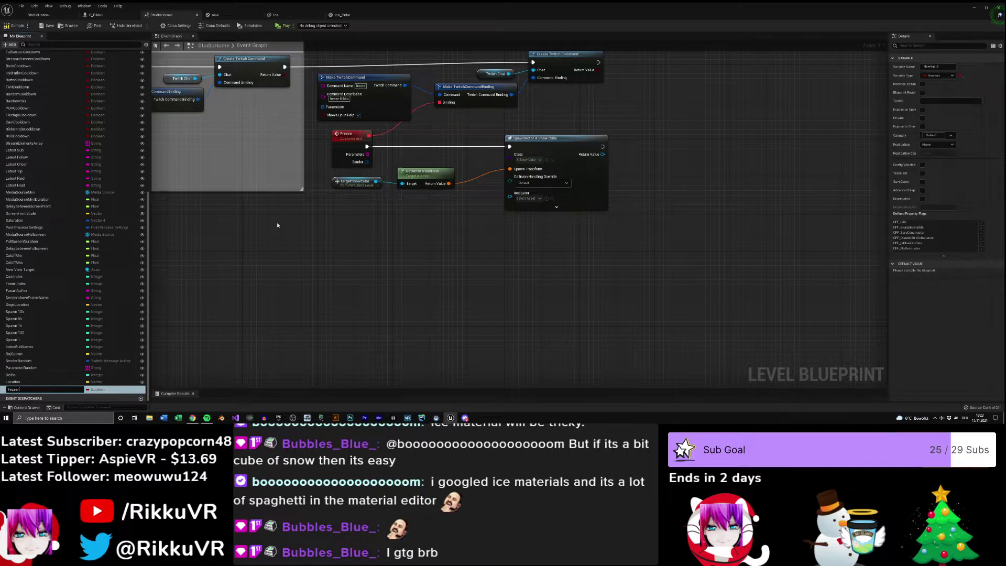
pyautogui.press('Return')
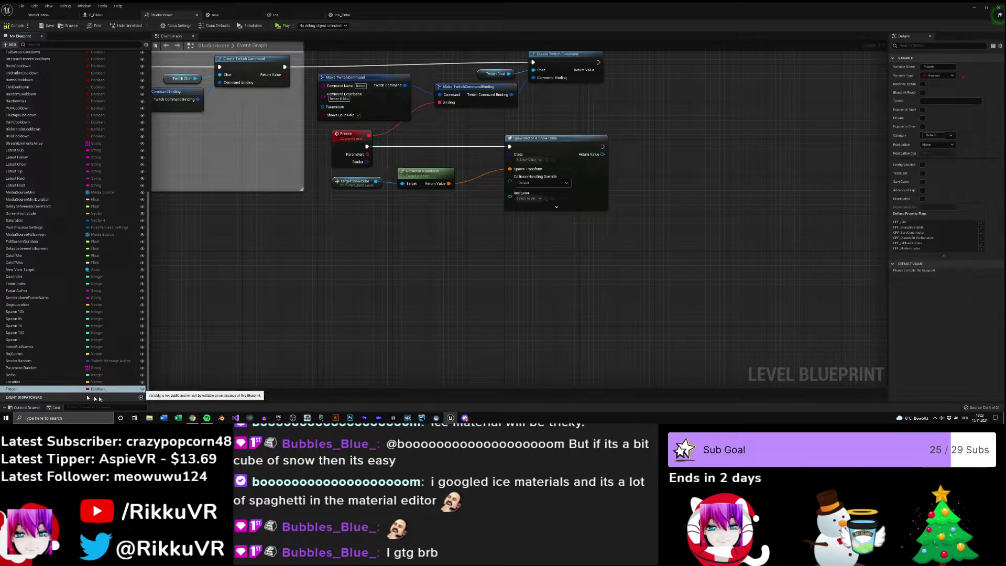
pyautogui.click(141, 389)
pyautogui.moveTo(38, 388); pyautogui.dragTo(53, 199)
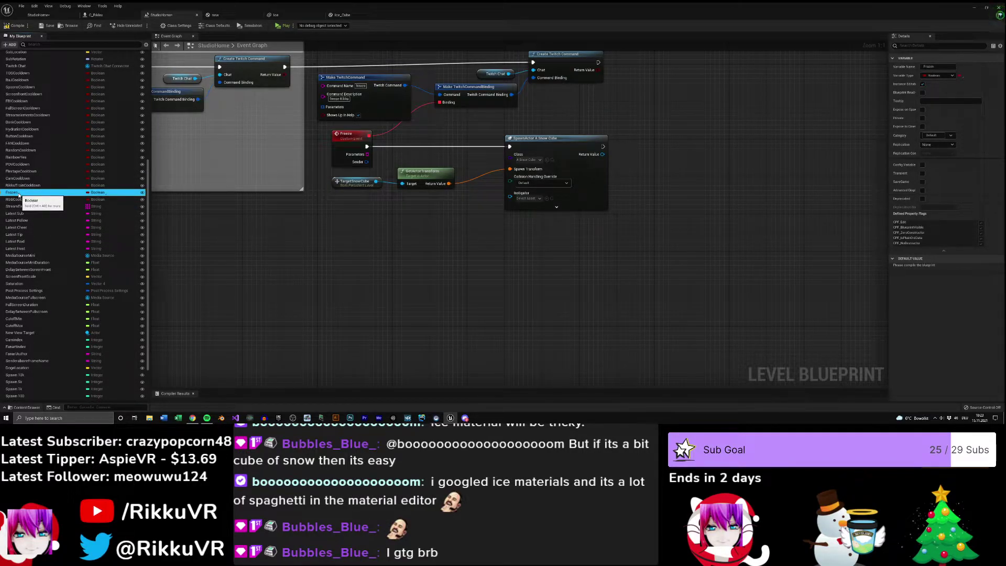
# - Place a Frozen getter in the graph and shift the TargetSnowCube and GetActorTransform nodes to free space beside the Freeze event
pyautogui.keyDown('ctrl'); pyautogui.moveTo(17, 195); pyautogui.dragTo(378, 222); pyautogui.keyUp('ctrl')
pyautogui.moveTo(400, 241); pyautogui.dragTo(357, 260, button='right')
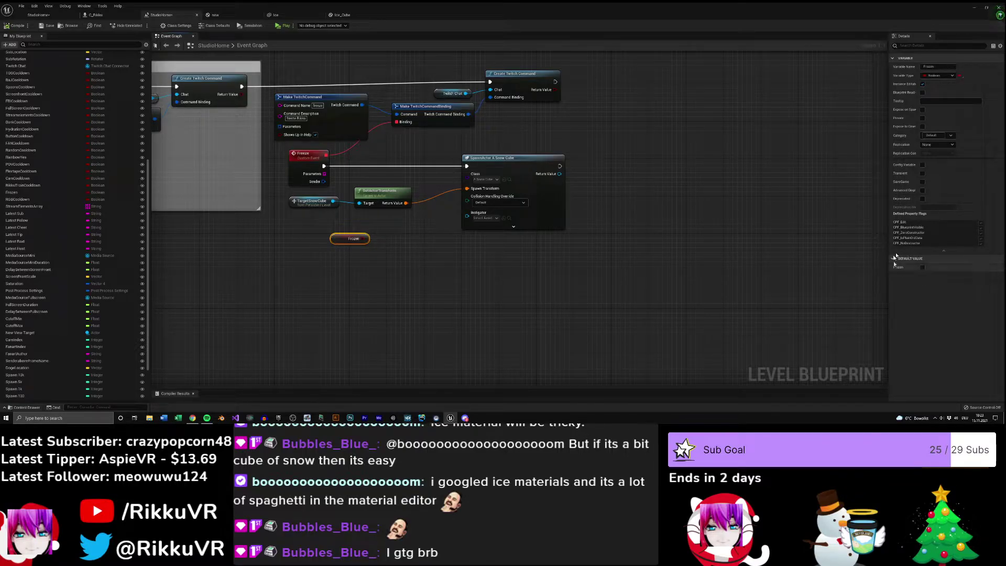
pyautogui.moveTo(390, 262); pyautogui.dragTo(444, 266, button='right')
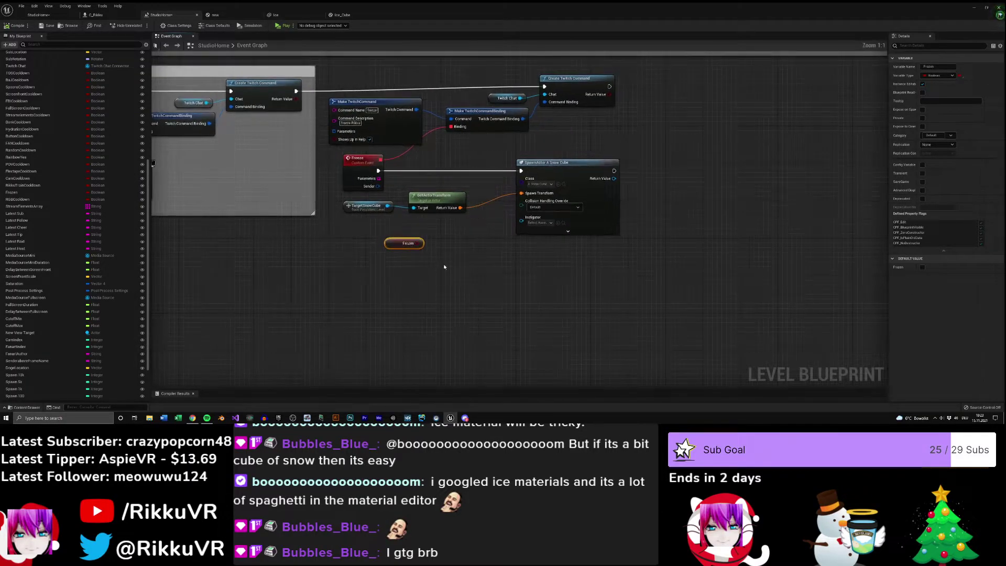
pyautogui.moveTo(451, 227); pyautogui.dragTo(455, 204)
pyautogui.click(438, 189)
# - Insert a Branch after the Freeze event with Frozen as its condition, and run the SpawnActor node from its False output
pyautogui.moveTo(378, 171); pyautogui.dragTo(407, 168)
pyautogui.write('branch')
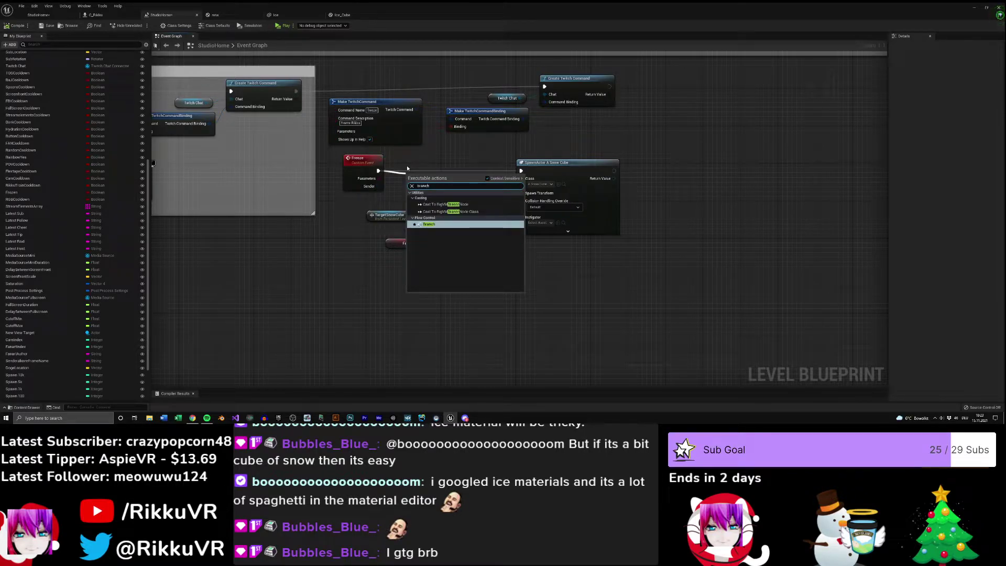
pyautogui.click(434, 224)
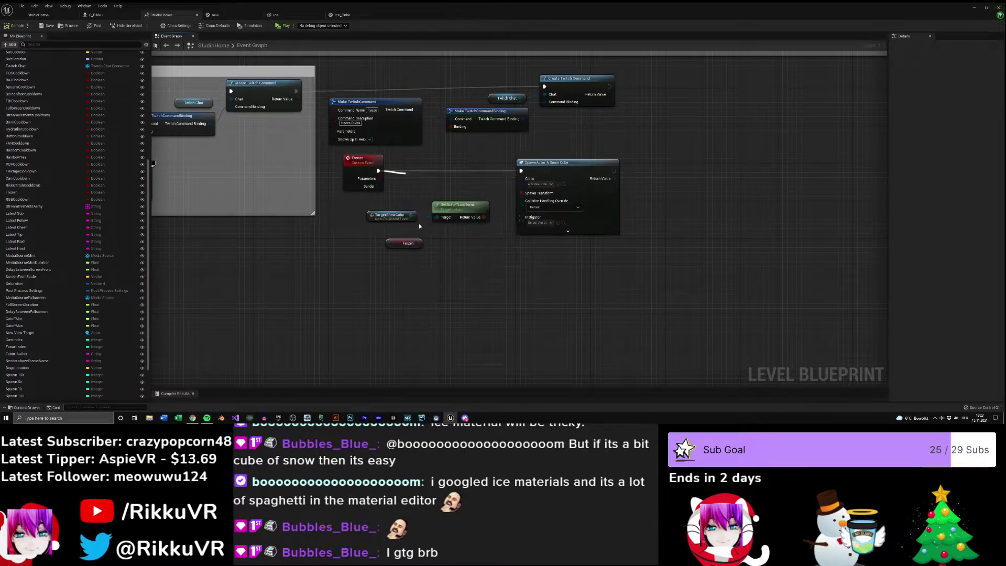
pyautogui.moveTo(439, 191); pyautogui.dragTo(462, 177)
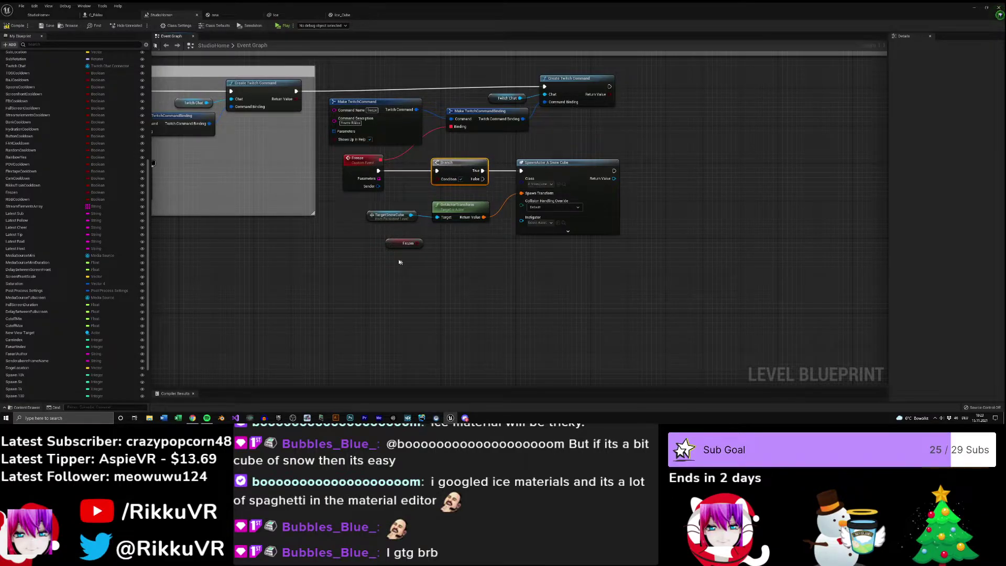
pyautogui.moveTo(399, 245); pyautogui.dragTo(527, 178)
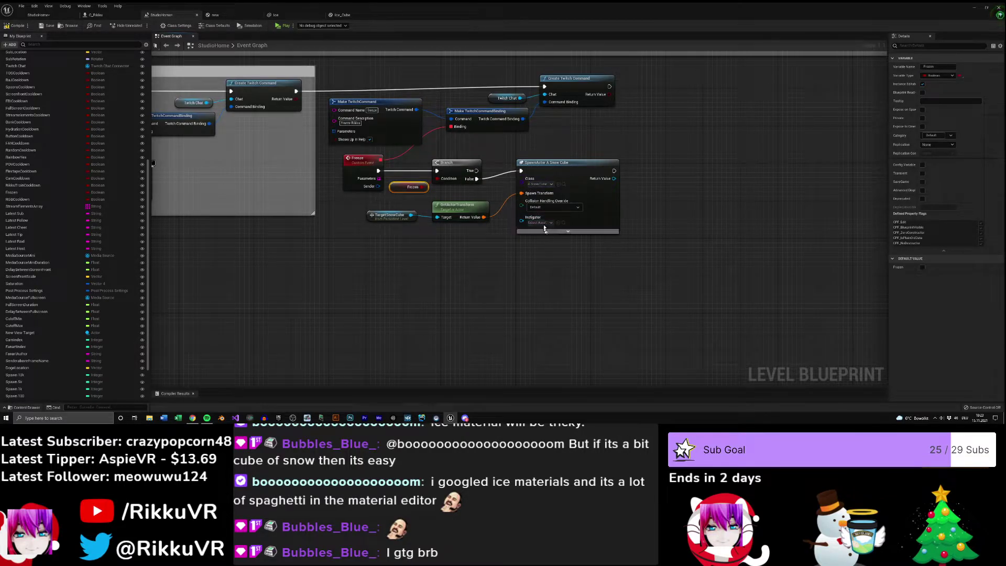
pyautogui.click(367, 156)
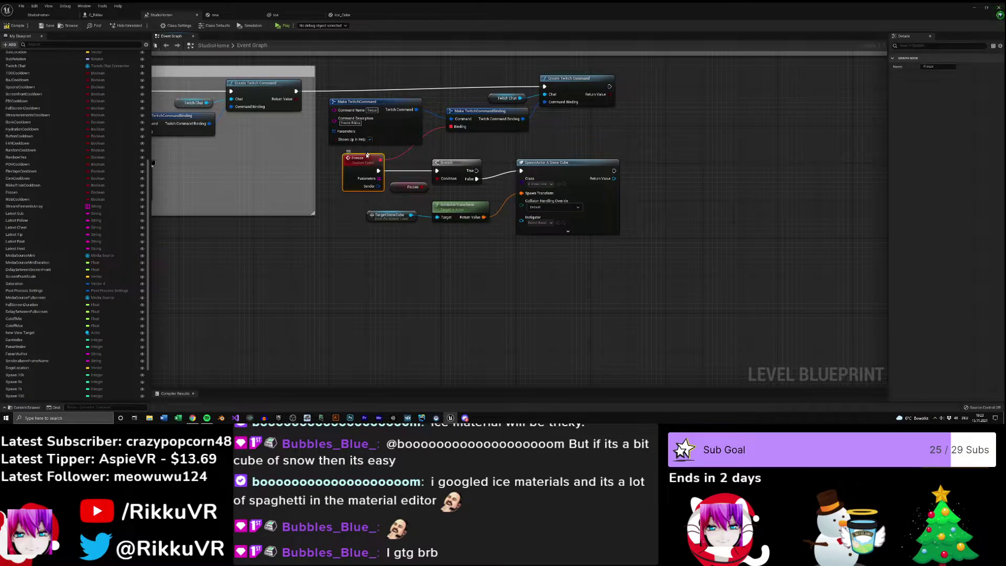
pyautogui.click(471, 179)
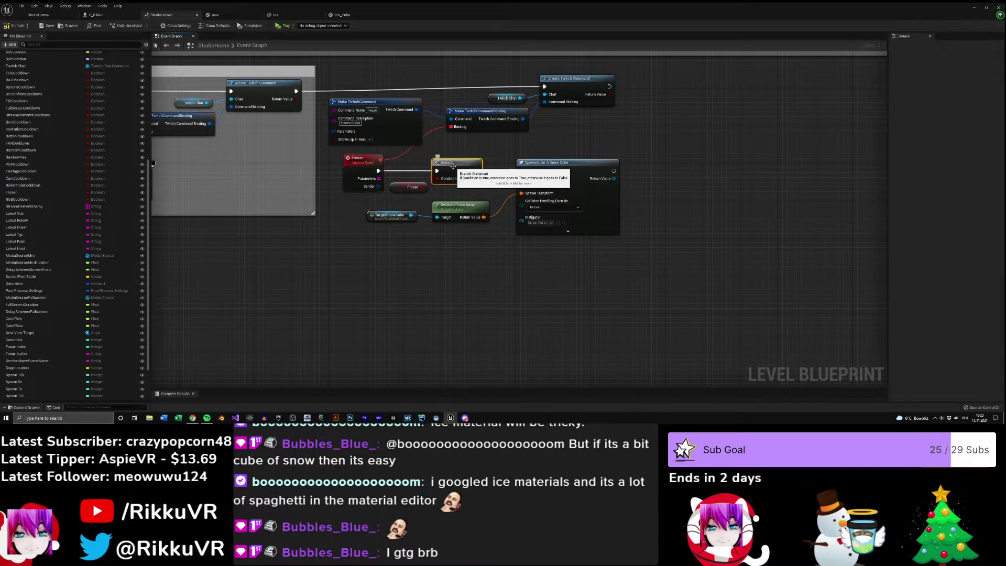
pyautogui.click(560, 172)
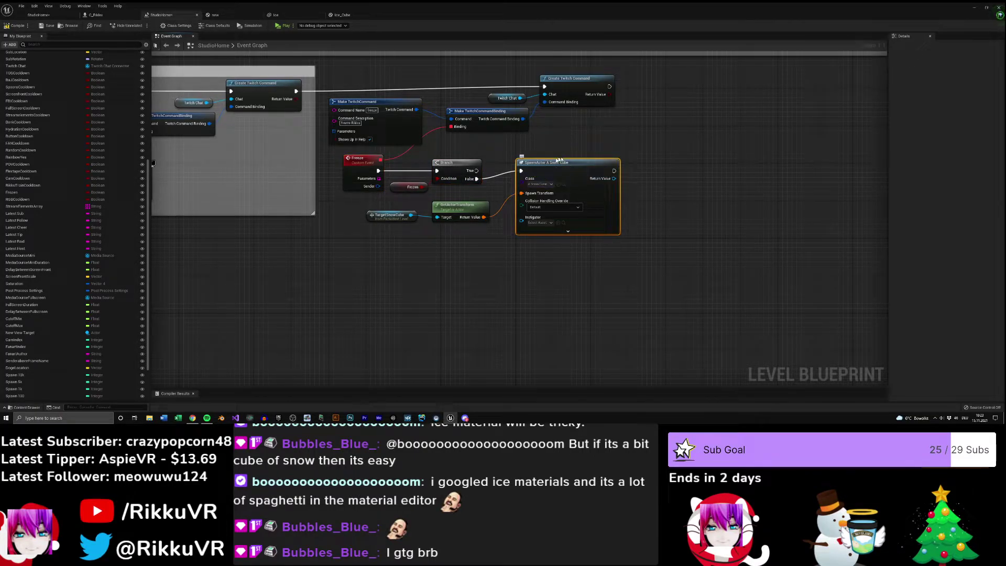
# - Add a Set Frozen node with its value ticked true after the SpawnActor node
pyautogui.moveTo(601, 164); pyautogui.dragTo(450, 167, button='right')
pyautogui.keyDown('alt'); pyautogui.moveTo(16, 192); pyautogui.dragTo(492, 174); pyautogui.keyUp('alt')
pyautogui.click(513, 182)
pyautogui.moveTo(494, 231); pyautogui.dragTo(598, 241, button='right')
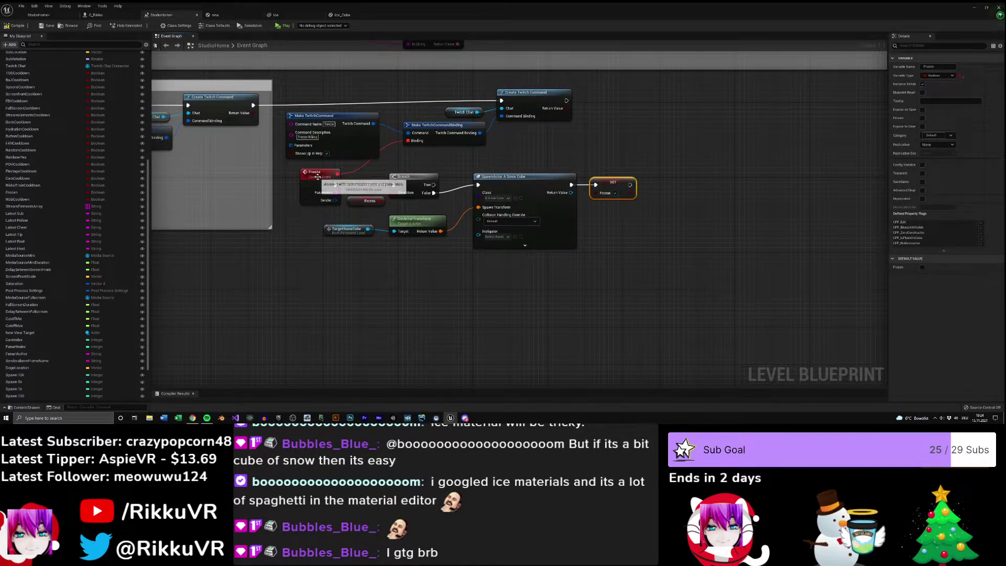
pyautogui.click(428, 191)
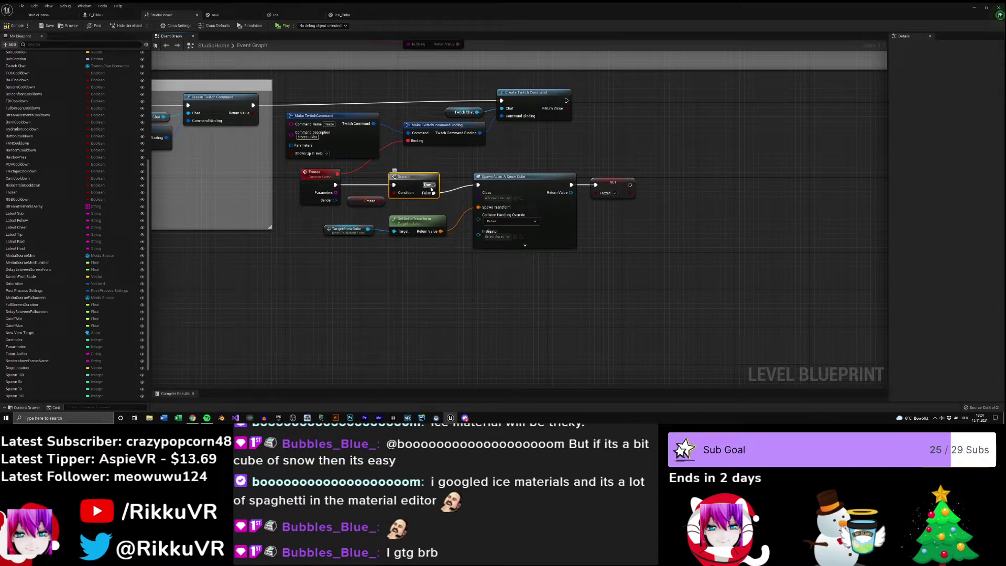
# - Tidy the Freeze logic by moving the TargetSnowCube, GetActorTransform, SpawnActor and Set Frozen nodes closer to the Branch
pyautogui.moveTo(507, 163); pyautogui.dragTo(454, 267)
pyautogui.moveTo(452, 268); pyautogui.dragTo(357, 229)
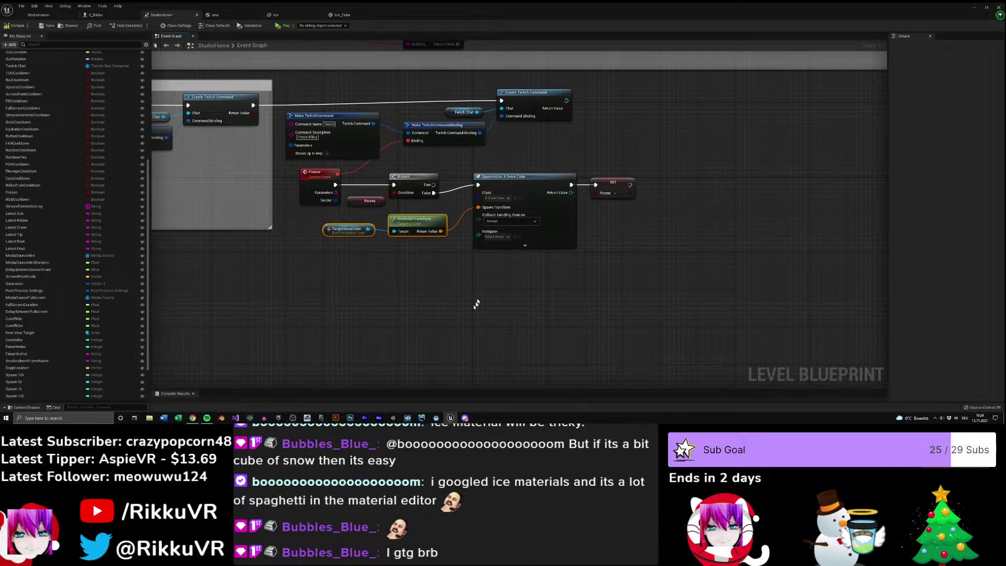
pyautogui.moveTo(455, 288); pyautogui.dragTo(459, 283, button='right')
pyautogui.moveTo(424, 214); pyautogui.dragTo(401, 209)
pyautogui.click(477, 280)
pyautogui.moveTo(511, 175); pyautogui.dragTo(497, 175)
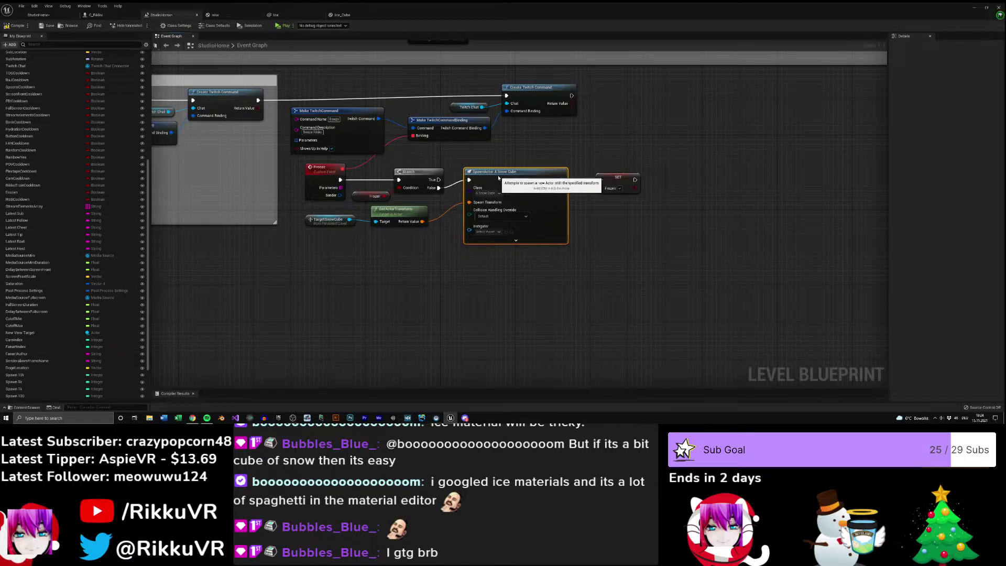
pyautogui.moveTo(628, 181); pyautogui.dragTo(615, 181)
pyautogui.click(660, 209)
pyautogui.moveTo(681, 220); pyautogui.dragTo(655, 227, button='right')
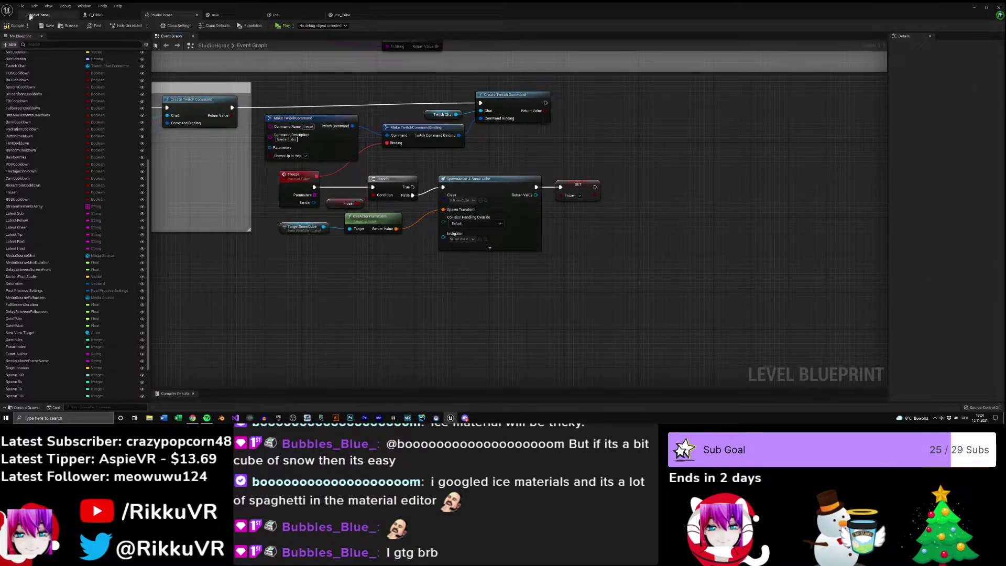
# - Compile and save the StudioHome level blueprint and return to the level viewport
pyautogui.click(14, 25)
pyautogui.click(47, 25)
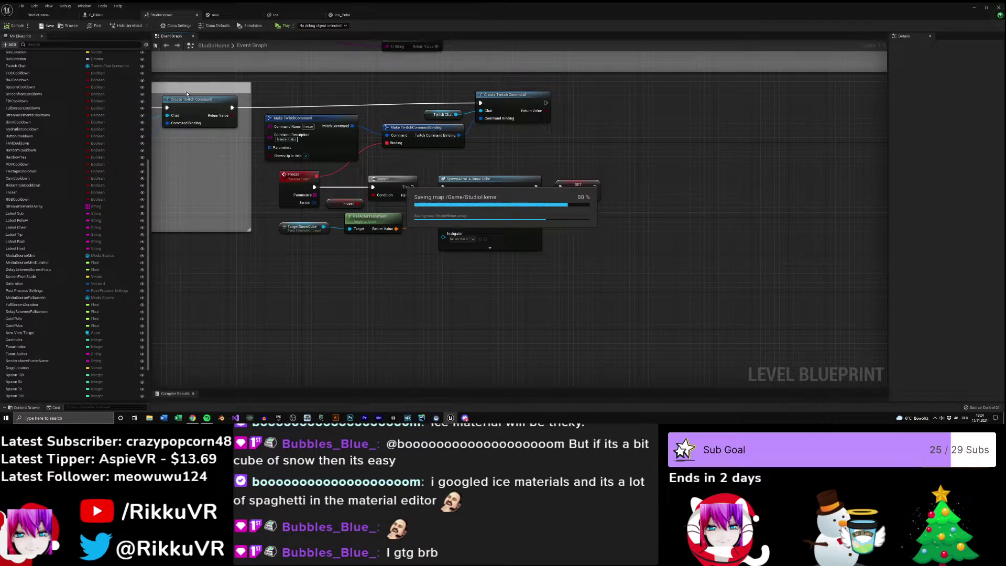
pyautogui.click(38, 15)
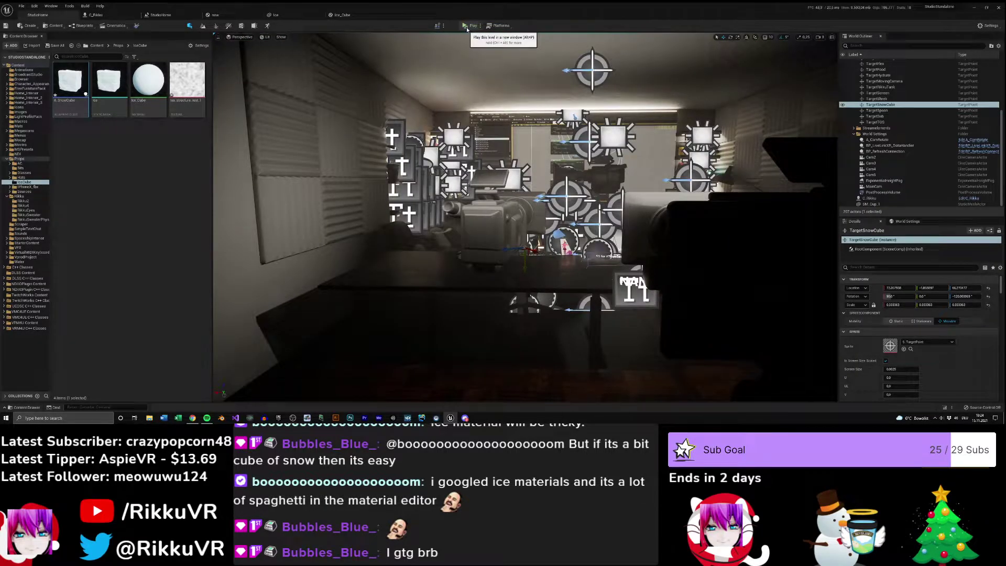
pyautogui.click(160, 15)
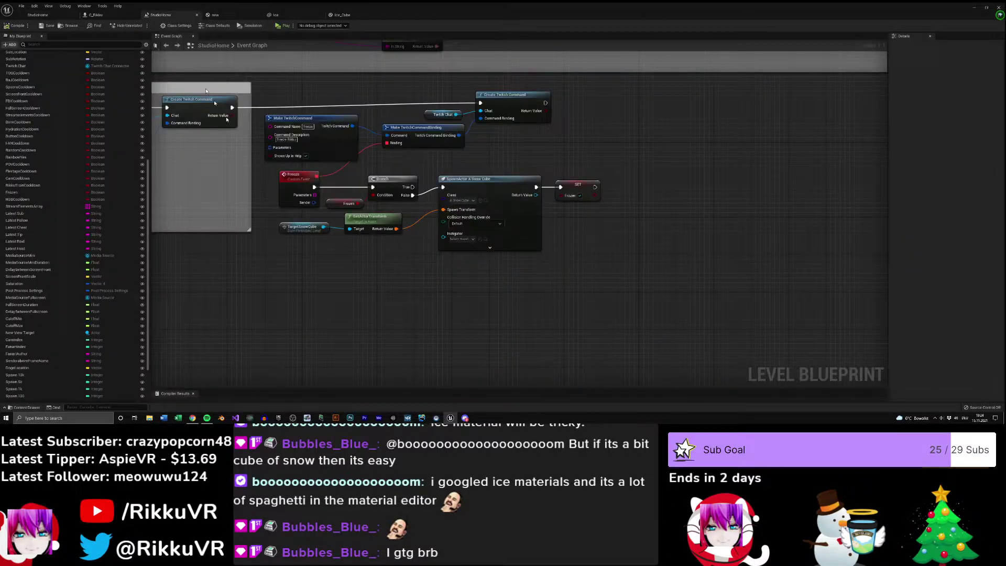
pyautogui.click(35, 15)
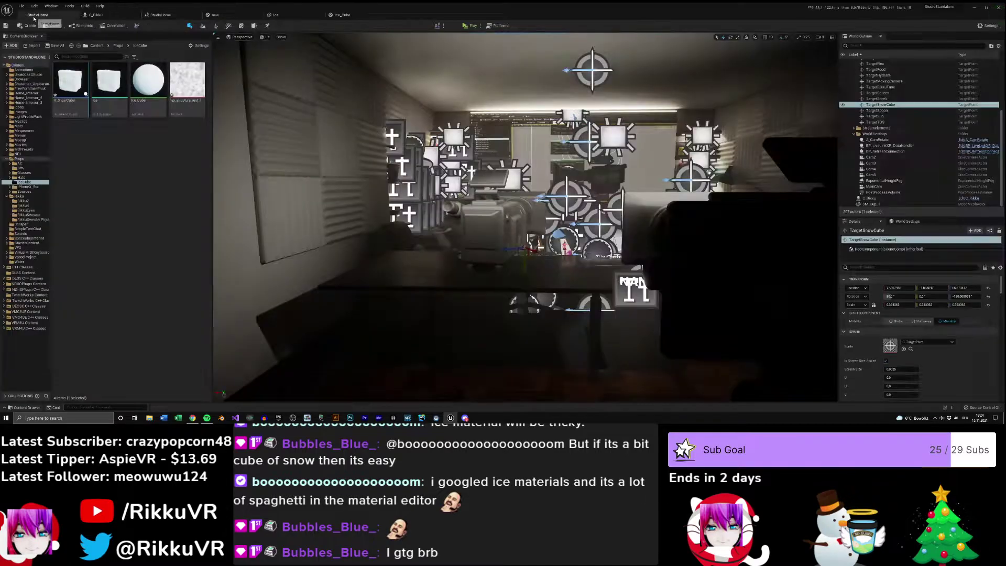
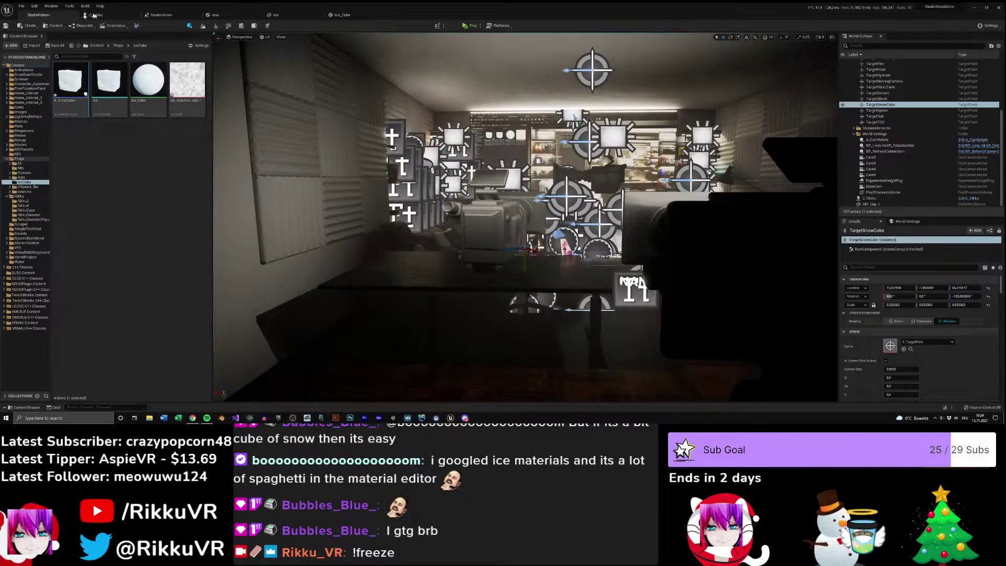
# - Close the three open asset editors, including the new and Ice_Cube materials, and return to the StudioHome level blueprint
pyautogui.click(234, 15)
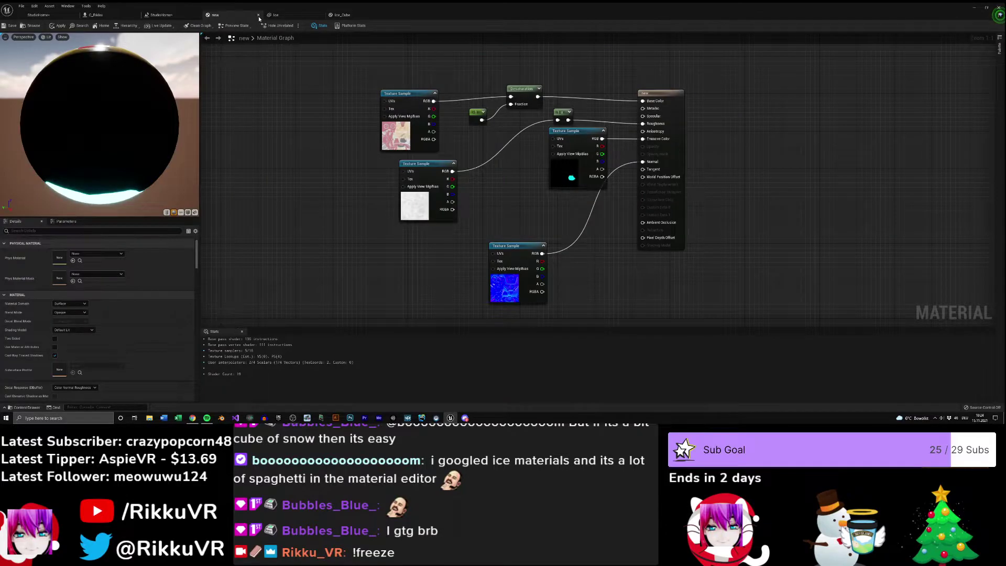
pyautogui.click(259, 15)
pyautogui.click(495, 228)
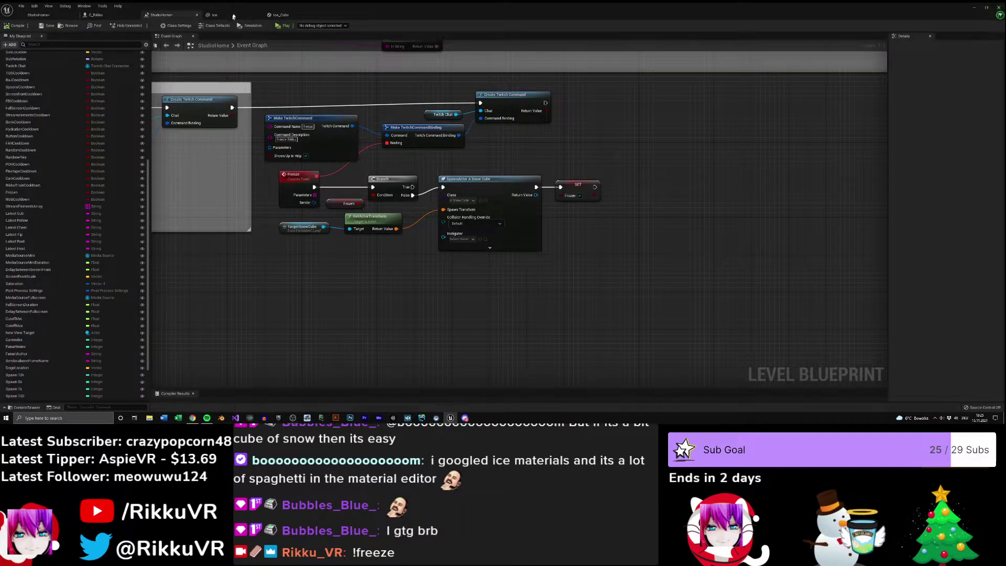
pyautogui.click(233, 15)
pyautogui.click(259, 15)
pyautogui.click(234, 17)
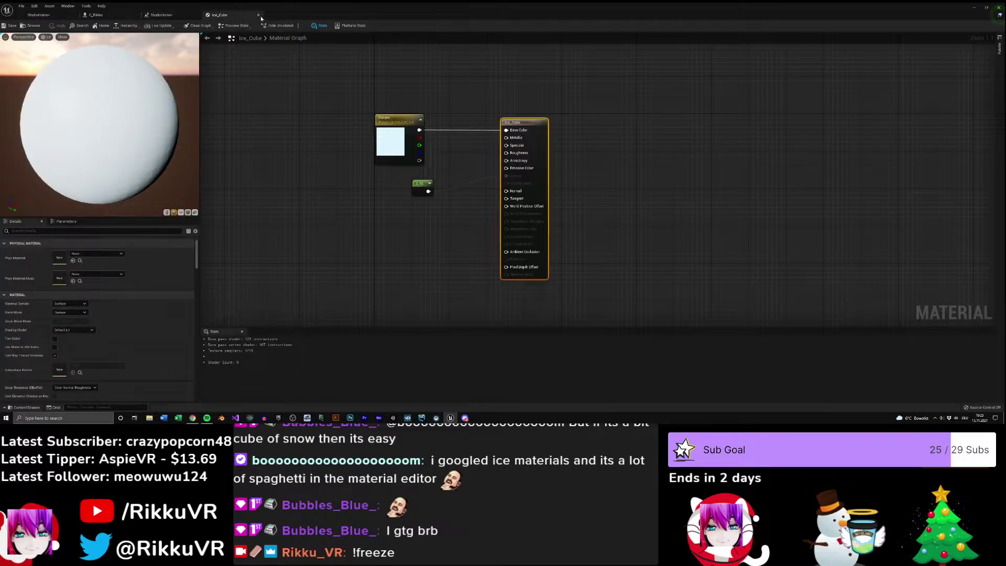
pyautogui.click(258, 15)
# - Wrap all Freeze command nodes in a comment titled Freeze and align it beside the Oof comment
pyautogui.moveTo(329, 90); pyautogui.dragTo(346, 107, button='right')
pyautogui.moveTo(283, 105); pyautogui.dragTo(653, 321)
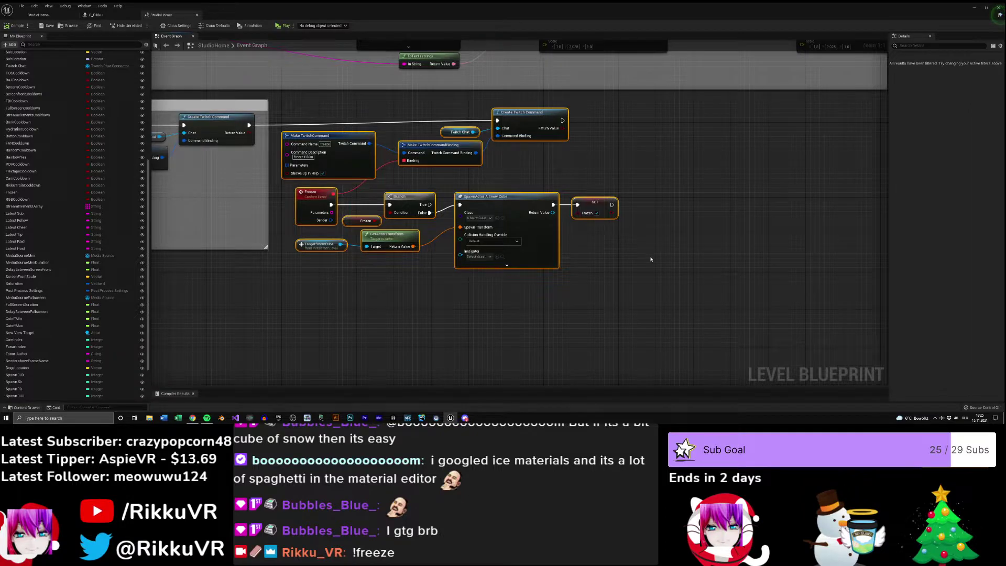
pyautogui.press('c')
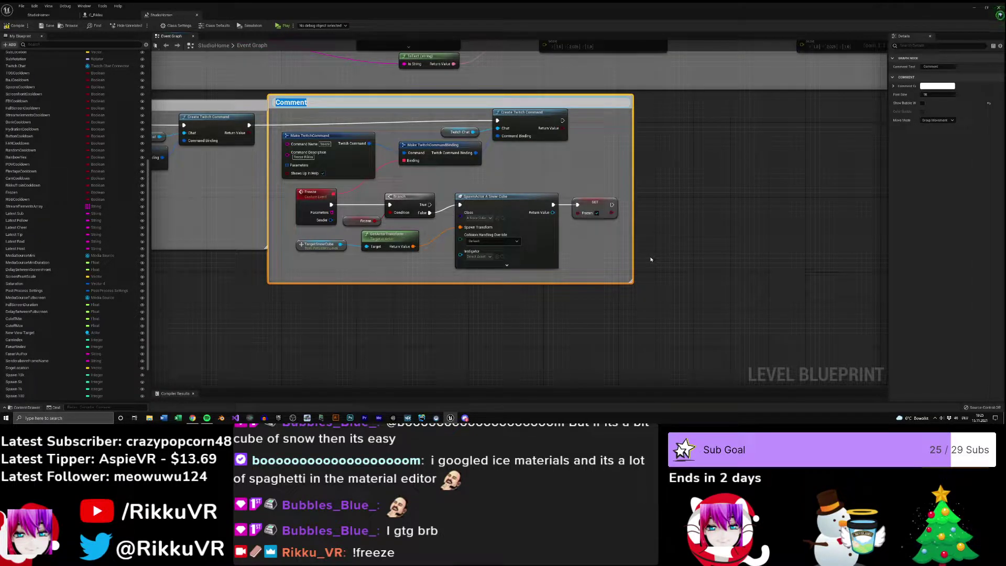
pyautogui.write('Freeze')
pyautogui.press('Return')
pyautogui.moveTo(405, 101)
pyautogui.mouseDown()
pyautogui.moveTo(442, 115)
pyautogui.moveTo(419, 110)
pyautogui.mouseUp()
pyautogui.click(551, 180)
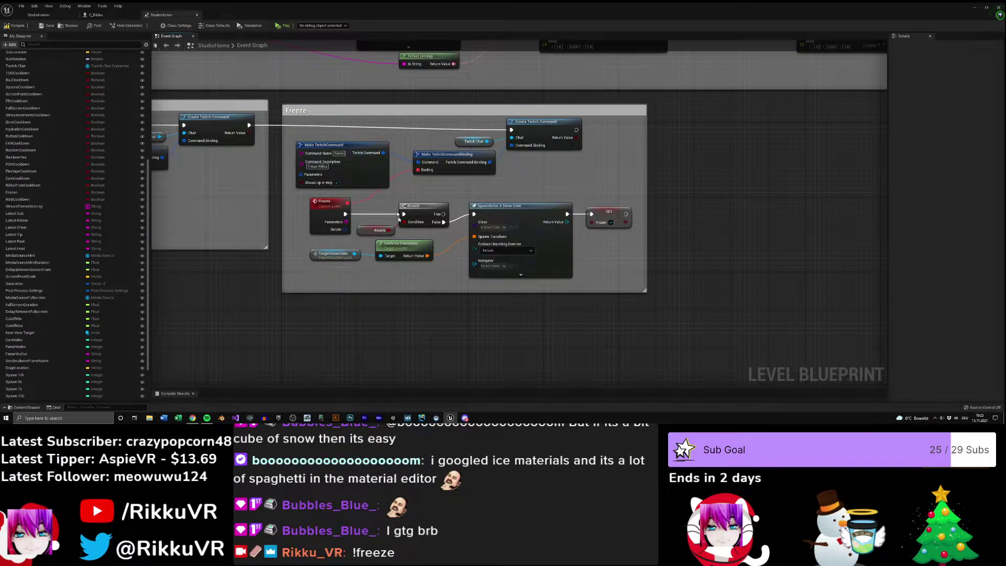
pyautogui.moveTo(298, 117); pyautogui.dragTo(607, 255, button='right')
pyautogui.click(607, 255)
pyautogui.scroll(-5, 461, 251)
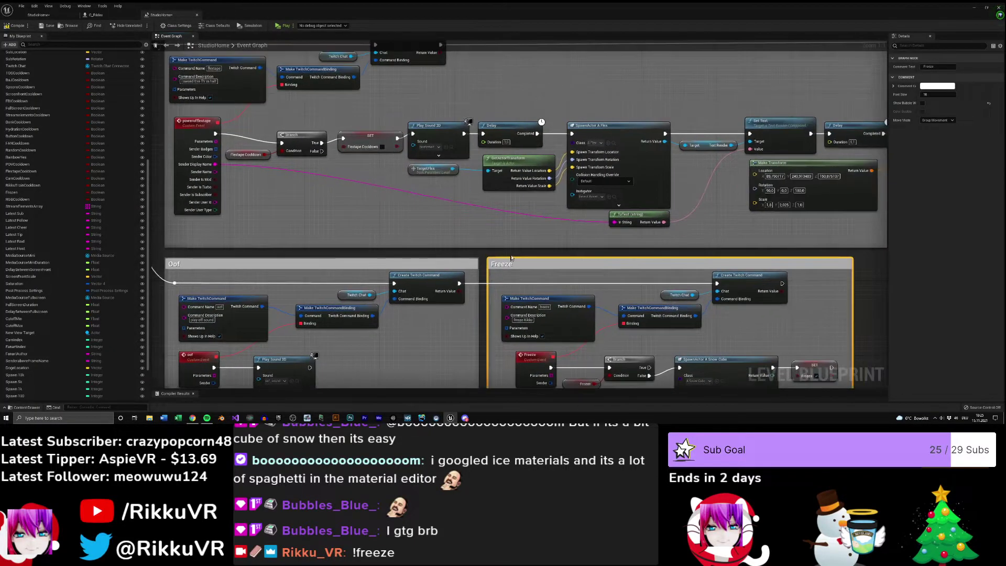
# - Paste a copy of the Twitch command creation nodes beside the Freeze comment and chain it after Freeze's Create Twitch Command
pyautogui.press('f')
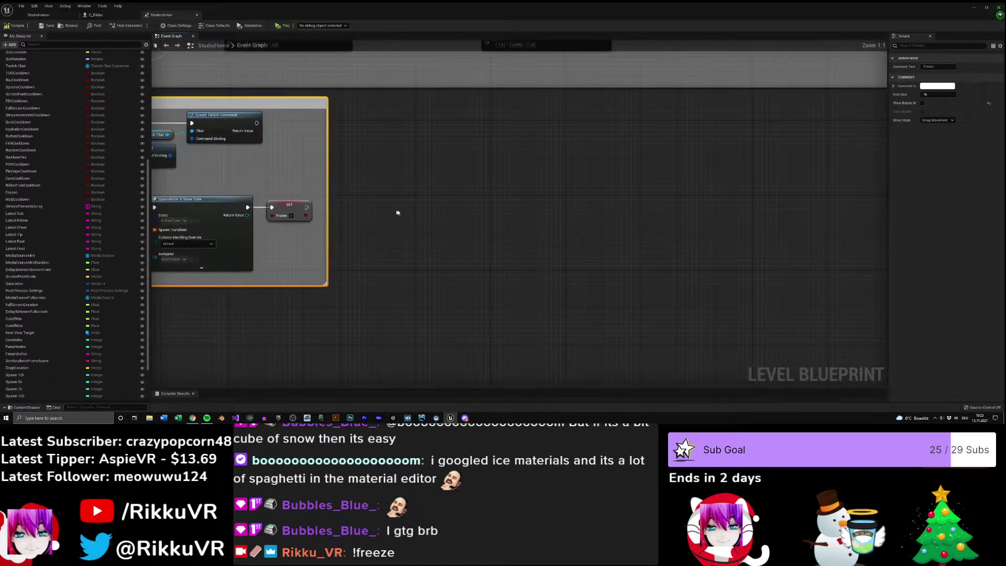
pyautogui.click(718, 190)
pyautogui.moveTo(718, 190); pyautogui.dragTo(501, 198, button='right')
pyautogui.scroll(1, 541, 198)
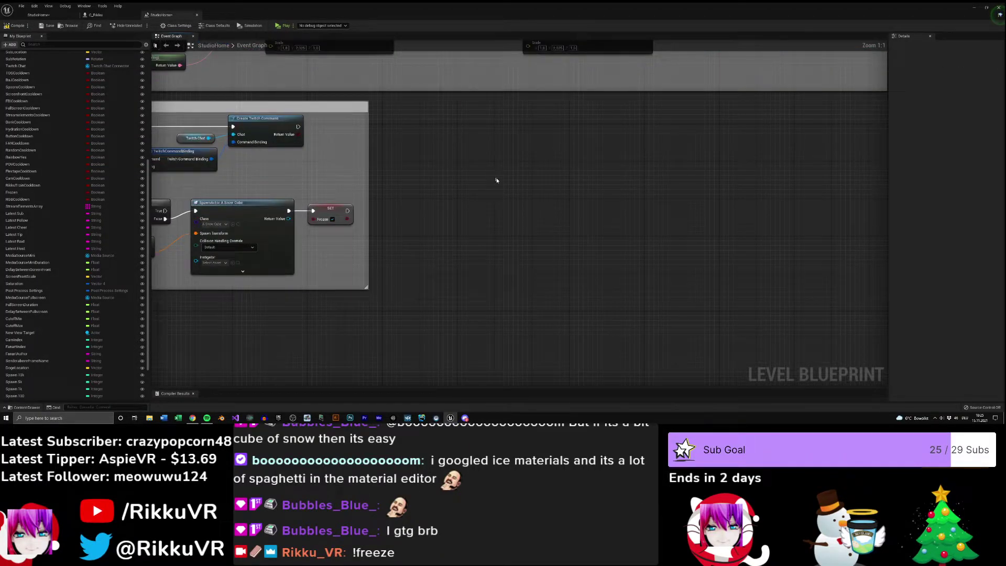
pyautogui.hotkey('ctrl', 'v')
pyautogui.moveTo(621, 183); pyautogui.dragTo(630, 148)
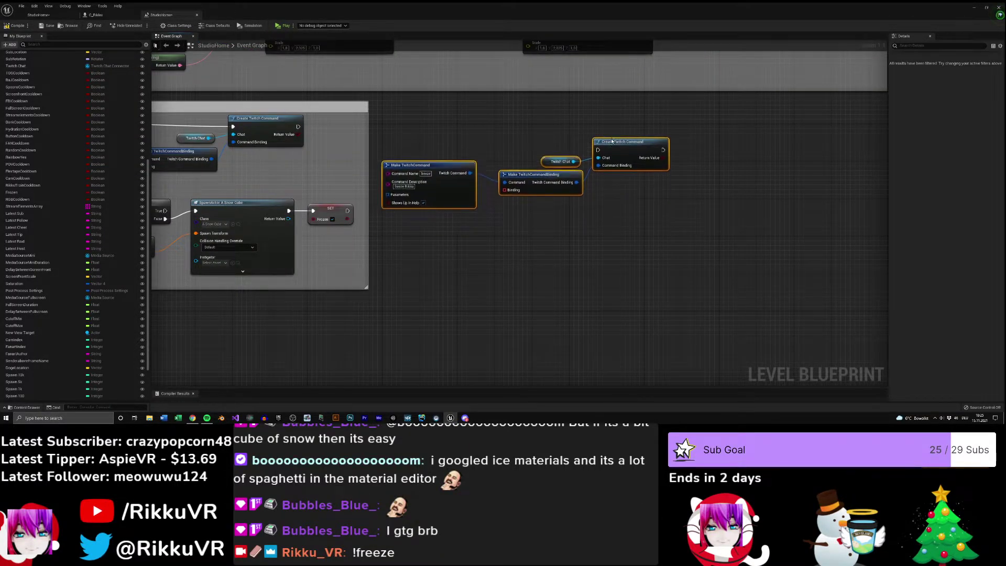
pyautogui.moveTo(298, 127); pyautogui.dragTo(594, 148)
pyautogui.moveTo(626, 233); pyautogui.dragTo(376, 151)
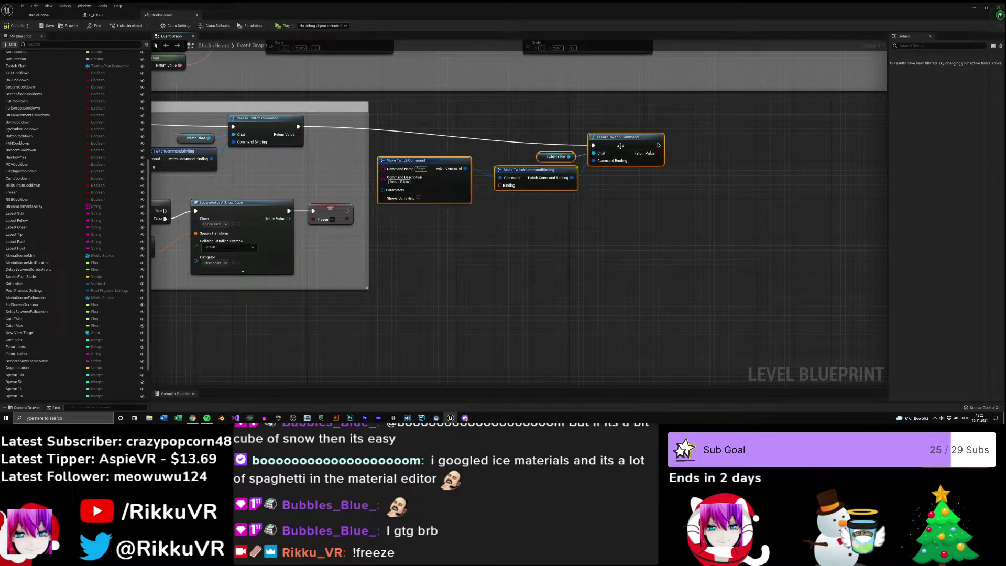
pyautogui.moveTo(625, 143); pyautogui.dragTo(625, 124)
pyautogui.click(602, 178)
# - Create a custom event named Unfreeze from the Binding input of the pasted Make TwitchCommandBinding node
pyautogui.moveTo(500, 167); pyautogui.dragTo(444, 222)
pyautogui.write('add')
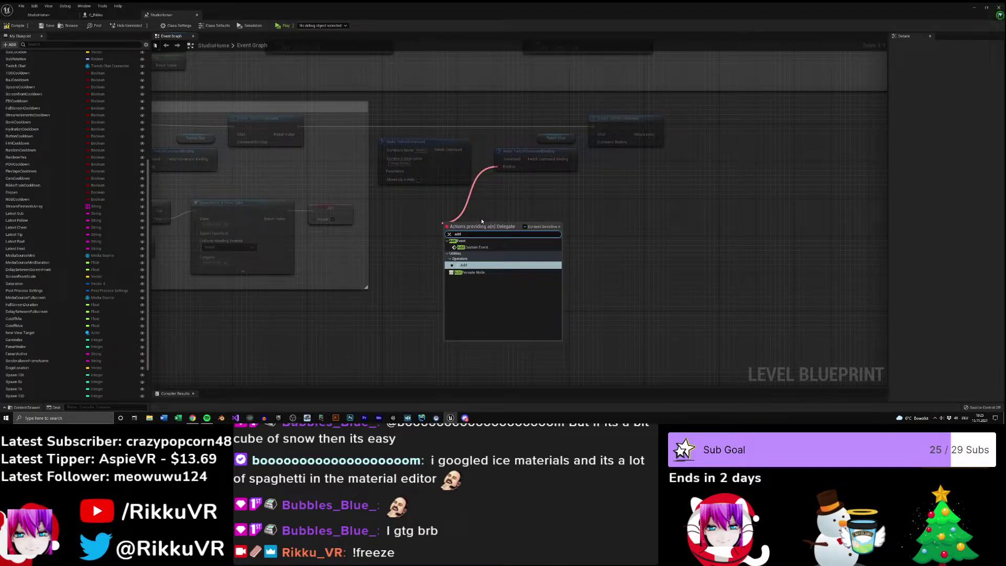
pyautogui.click(472, 247)
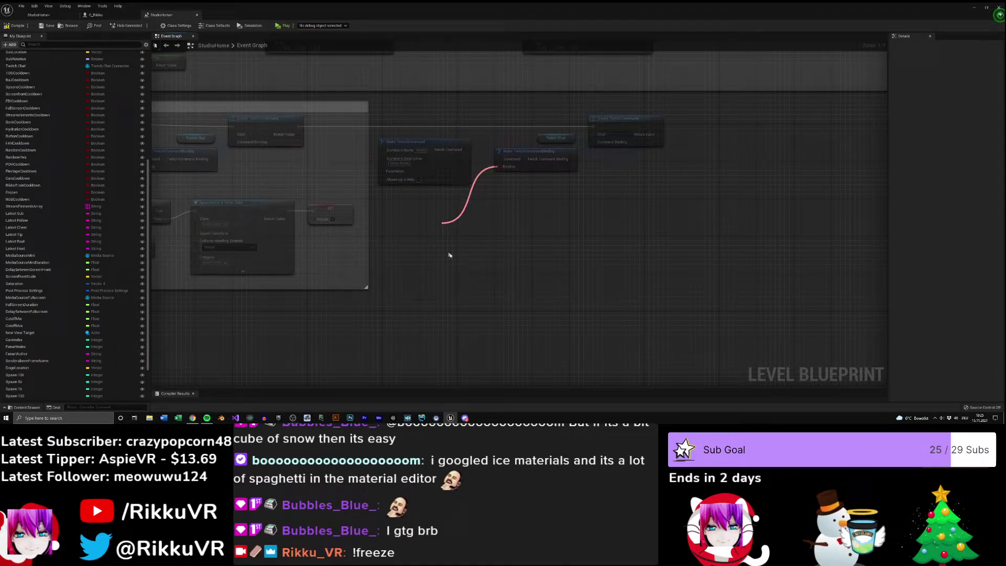
pyautogui.write('Unfreeze')
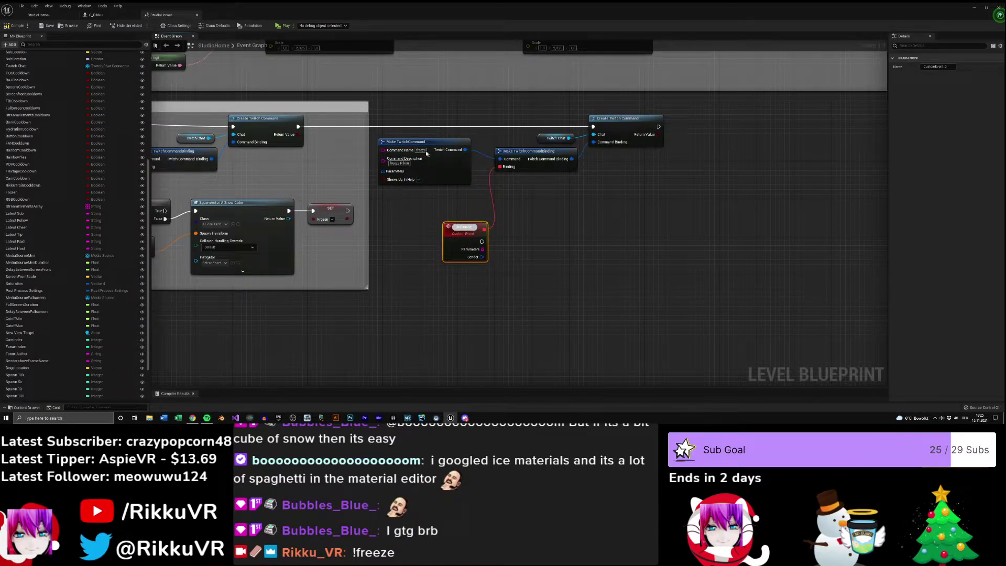
pyautogui.click(539, 288)
# - Set the pasted command's name to unfreeze with "un" prefixed to its description, and place the Unfreeze event beneath it
pyautogui.click(420, 151)
pyautogui.write('unfreeze')
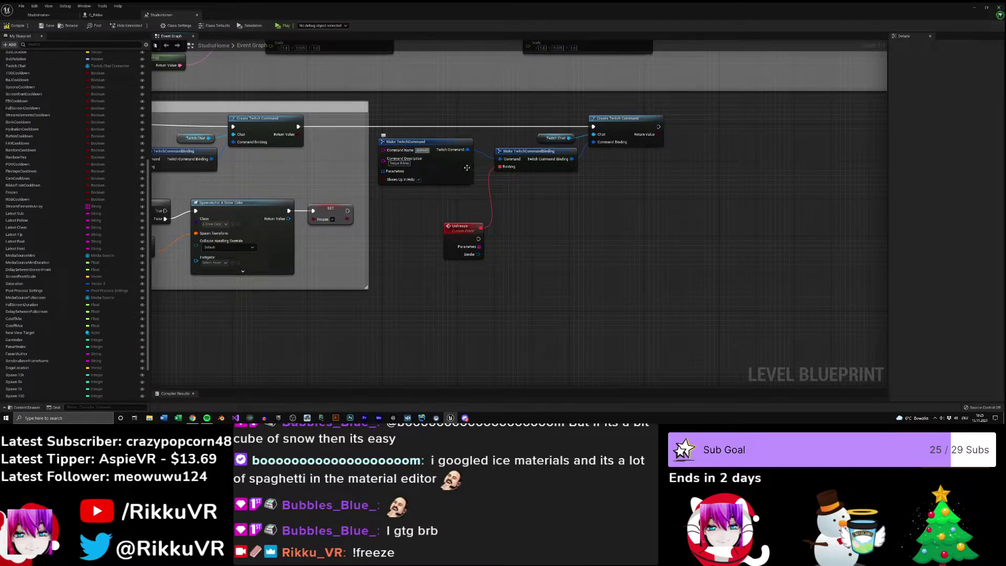
pyautogui.click(407, 168)
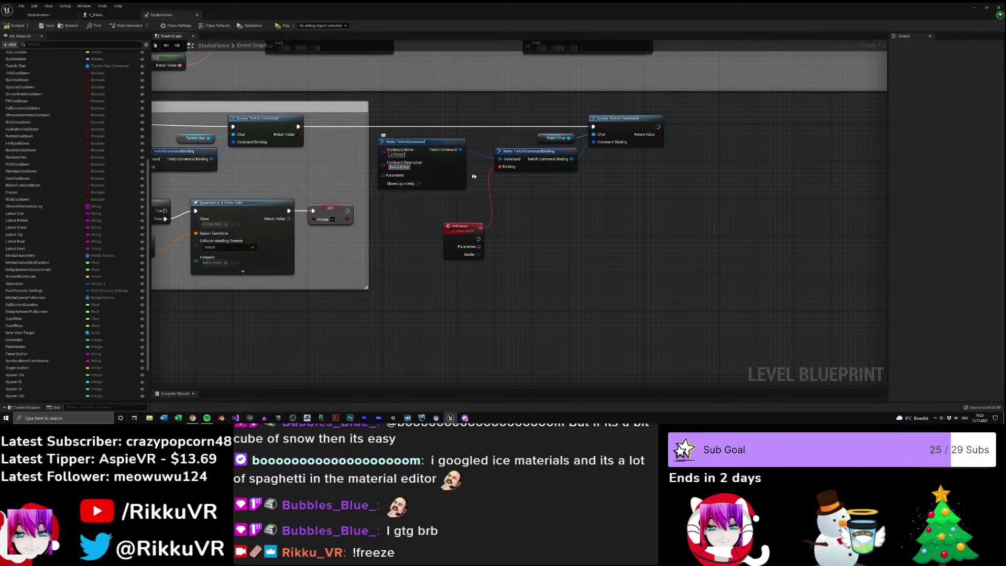
pyautogui.write('un')
pyautogui.moveTo(460, 226); pyautogui.dragTo(403, 212)
pyautogui.click(480, 235)
# - Locate the existing chat message logic and copy its Get All Actors Of Class and For Each Loop nodes
pyautogui.moveTo(481, 235); pyautogui.dragTo(617, 242, button='right')
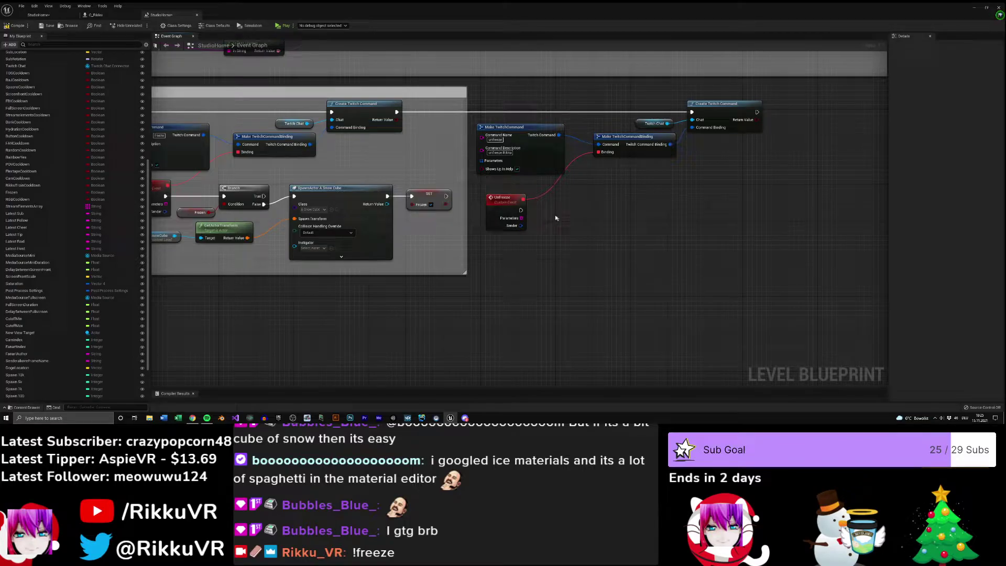
pyautogui.scroll(-7, 600, 218)
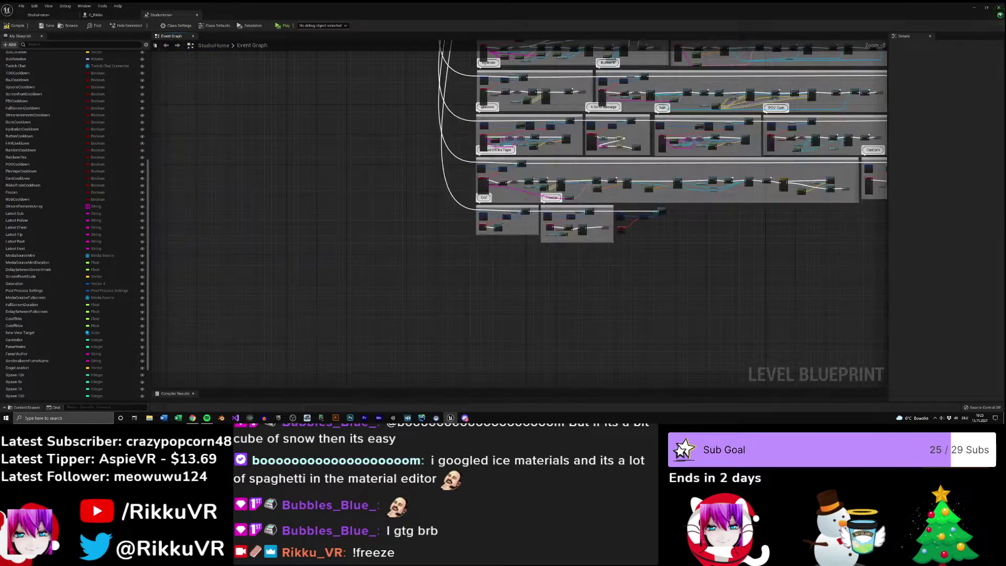
pyautogui.moveTo(449, 68); pyautogui.dragTo(447, 211, button='right')
pyautogui.moveTo(431, 102); pyautogui.dragTo(382, 229, button='right')
pyautogui.moveTo(384, 164); pyautogui.dragTo(374, 252, button='right')
pyautogui.moveTo(381, 116)
pyautogui.mouseDown(button='right')
pyautogui.moveTo(361, 196)
pyautogui.moveTo(375, 192)
pyautogui.mouseUp(button='right')
pyautogui.scroll(6, 504, 214)
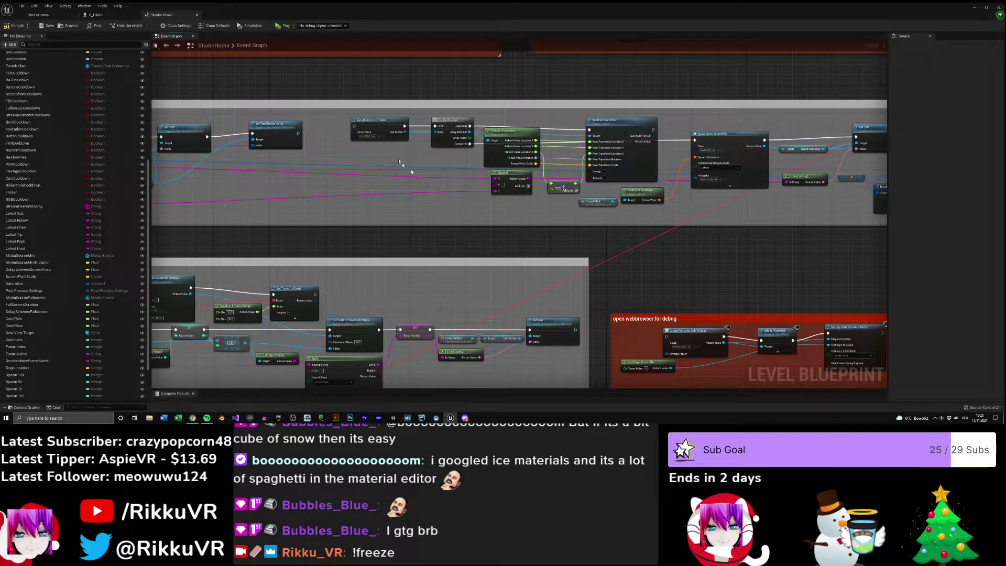
pyautogui.scroll(2, 399, 162)
pyautogui.moveTo(399, 148); pyautogui.dragTo(412, 160, button='right')
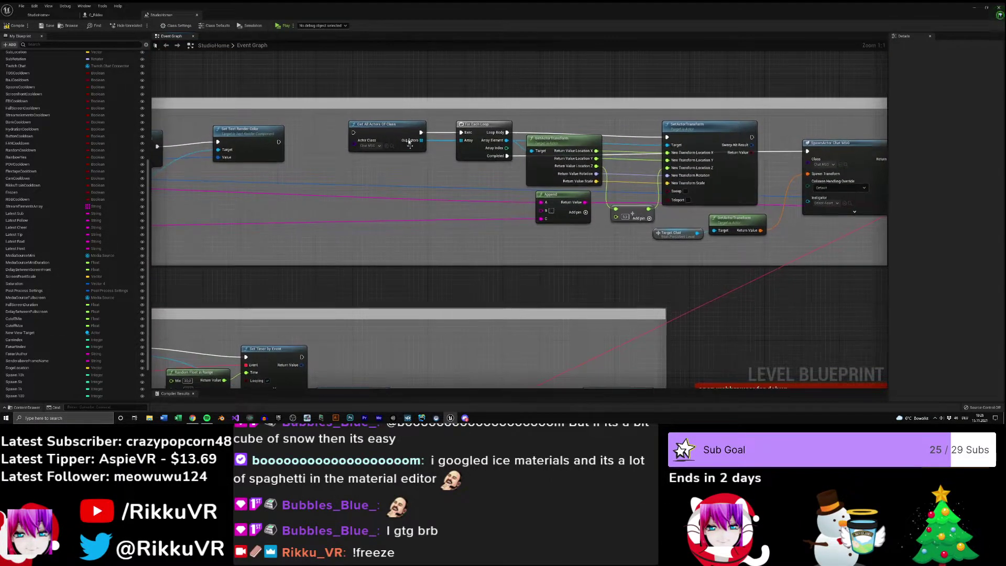
pyautogui.click(383, 123)
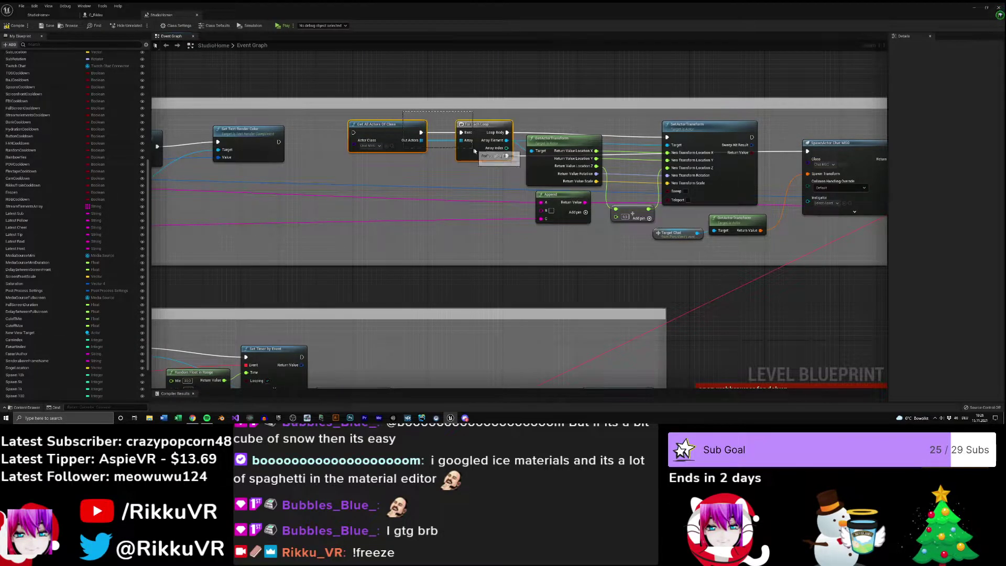
# - Paste the Get All Actors Of Class and For Each Loop nodes after the Unfreeze event and connect them to it
pyautogui.scroll(-10, 417, 141)
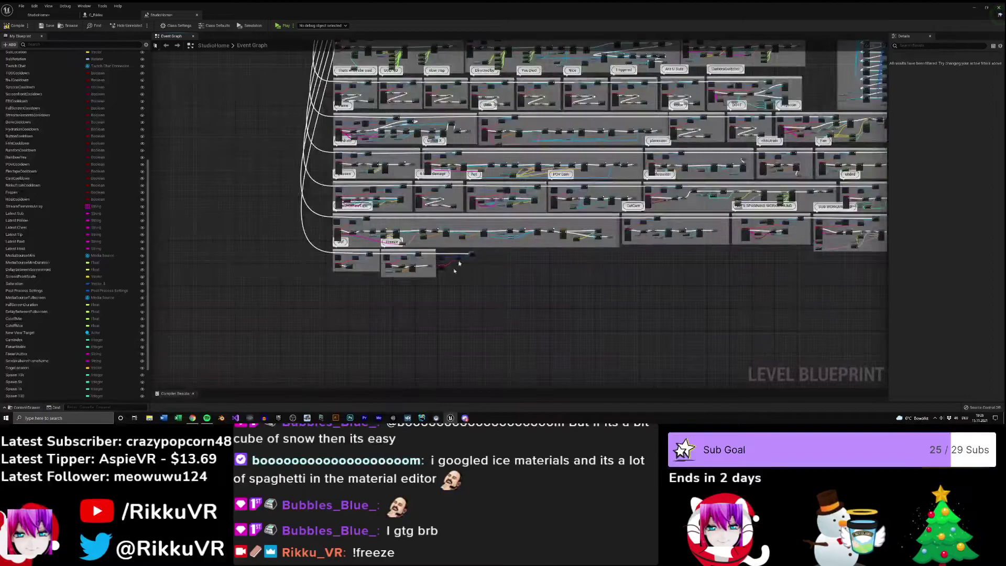
pyautogui.scroll(10, 456, 265)
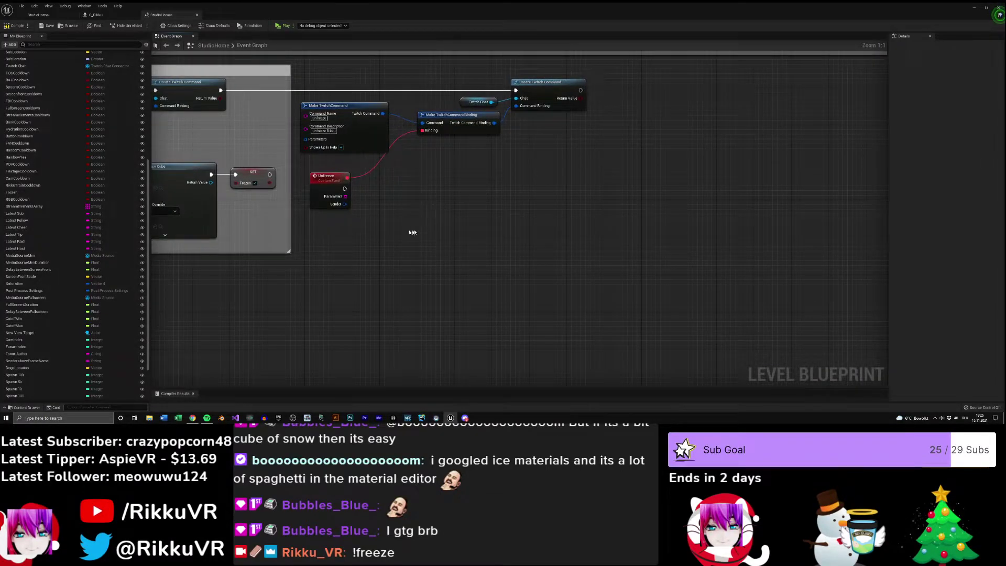
pyautogui.hotkey('ctrl', 'v')
pyautogui.moveTo(398, 205); pyautogui.dragTo(370, 188)
pyautogui.click(386, 219)
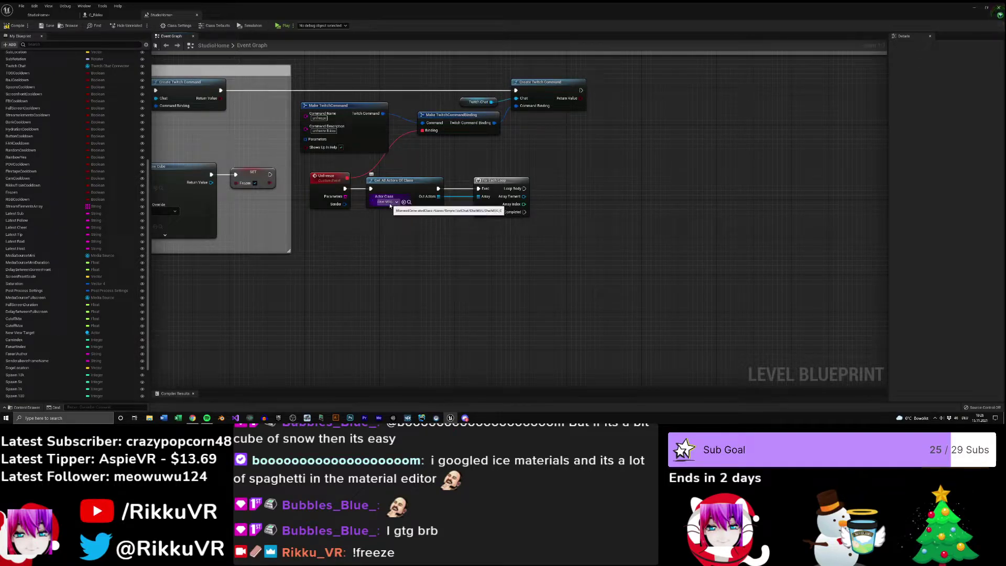
# - Set the actor class of the Get All Actors Of Class node after the Unfreeze event to A_SnowCube
pyautogui.click(391, 201)
pyautogui.write('A_')
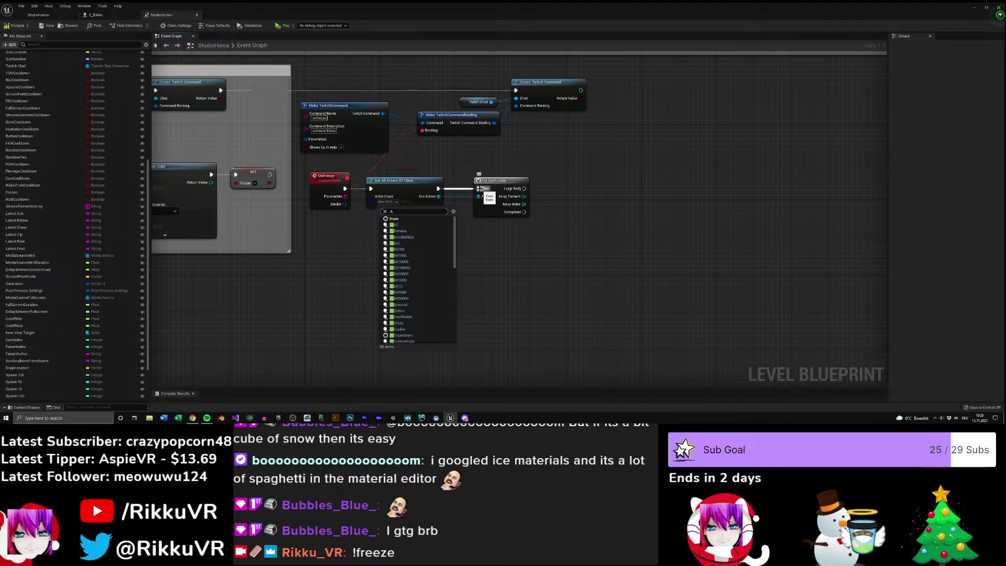
pyautogui.write('sno')
pyautogui.click(401, 225)
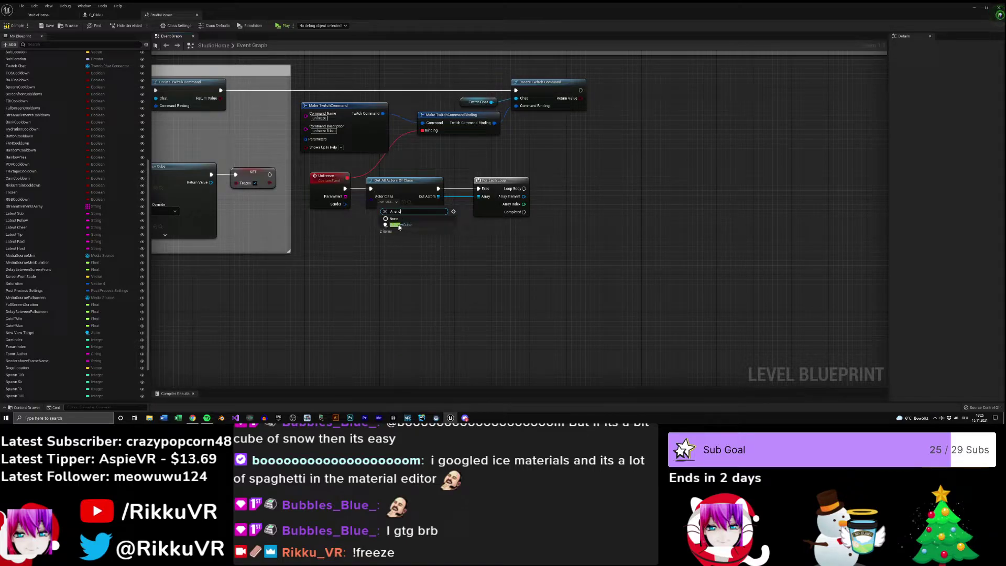
pyautogui.moveTo(423, 251); pyautogui.dragTo(405, 223, button='right')
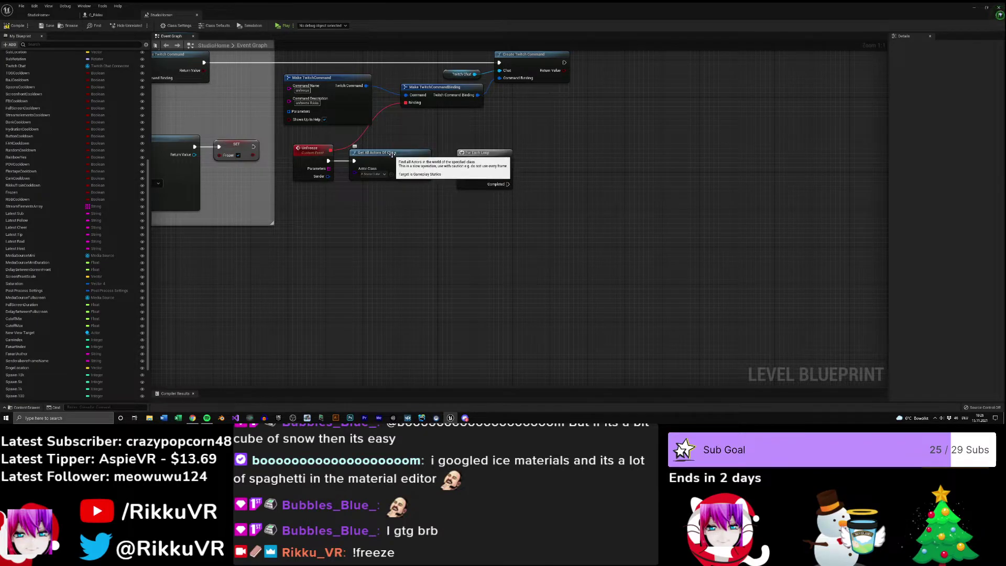
pyautogui.click(360, 178)
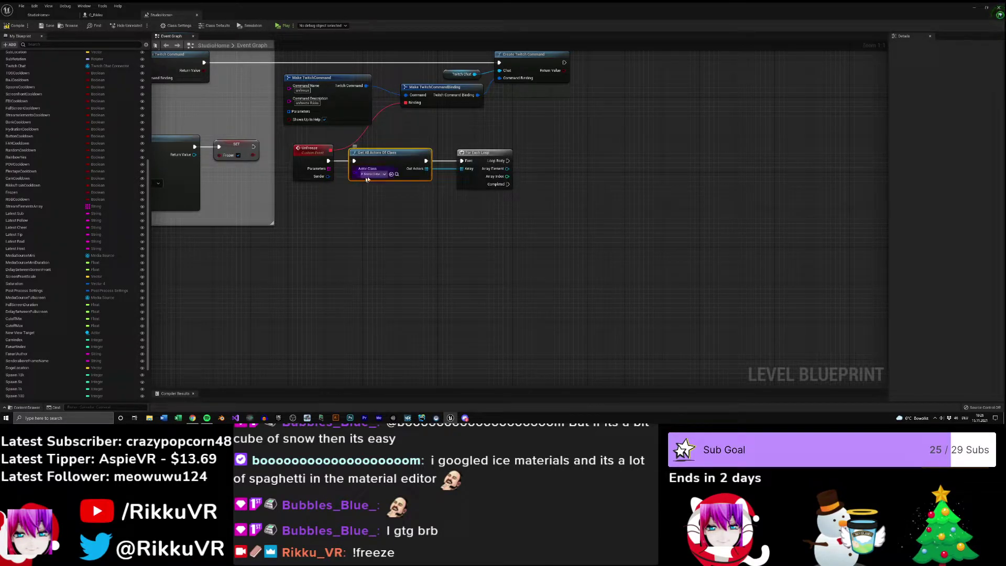
# - Add a Destroy Actor node to the For Each Loop's Loop Body and connect Array Element to its Target
pyautogui.moveTo(426, 201); pyautogui.dragTo(383, 227, button='right')
pyautogui.moveTo(445, 239); pyautogui.dragTo(380, 225, button='right')
pyautogui.moveTo(375, 190); pyautogui.dragTo(426, 199, button='right')
pyautogui.click(378, 163)
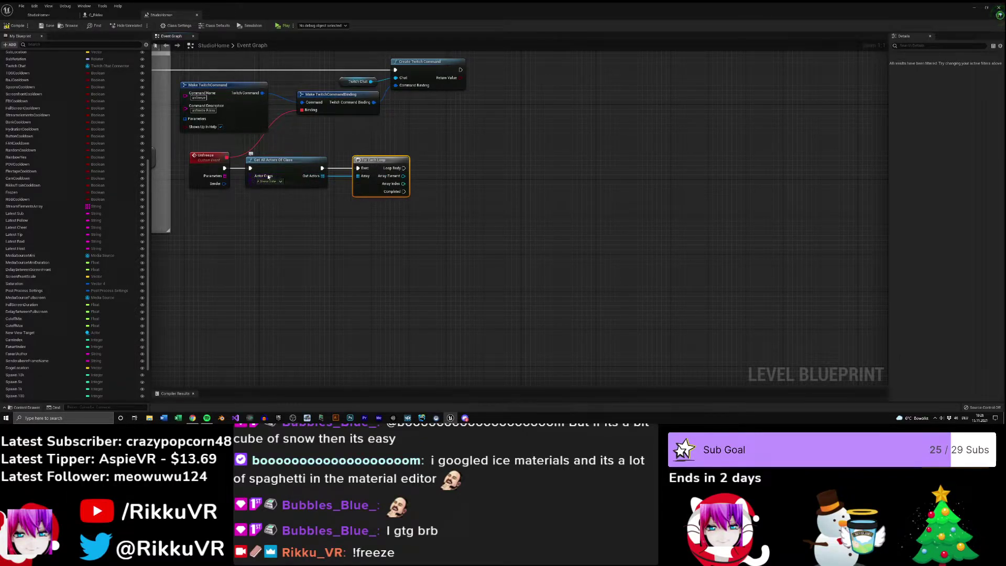
pyautogui.click(410, 225)
pyautogui.moveTo(442, 197); pyautogui.dragTo(399, 184, button='right')
pyautogui.moveTo(363, 155); pyautogui.dragTo(487, 149)
pyautogui.write('destroy')
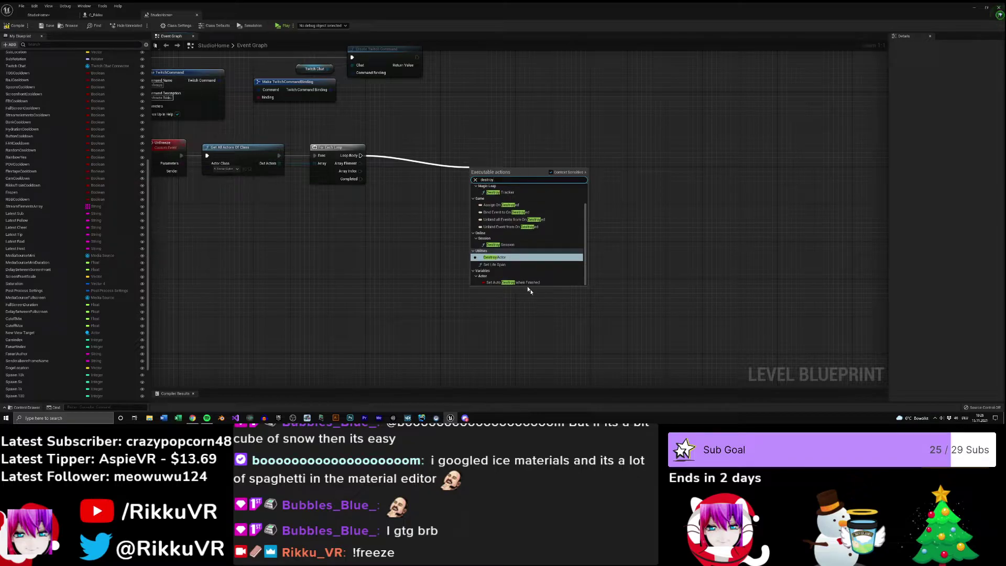
pyautogui.click(494, 257)
pyautogui.moveTo(474, 184); pyautogui.dragTo(398, 167)
pyautogui.moveTo(159, 146); pyautogui.dragTo(350, 188, button='right')
pyautogui.click(346, 206)
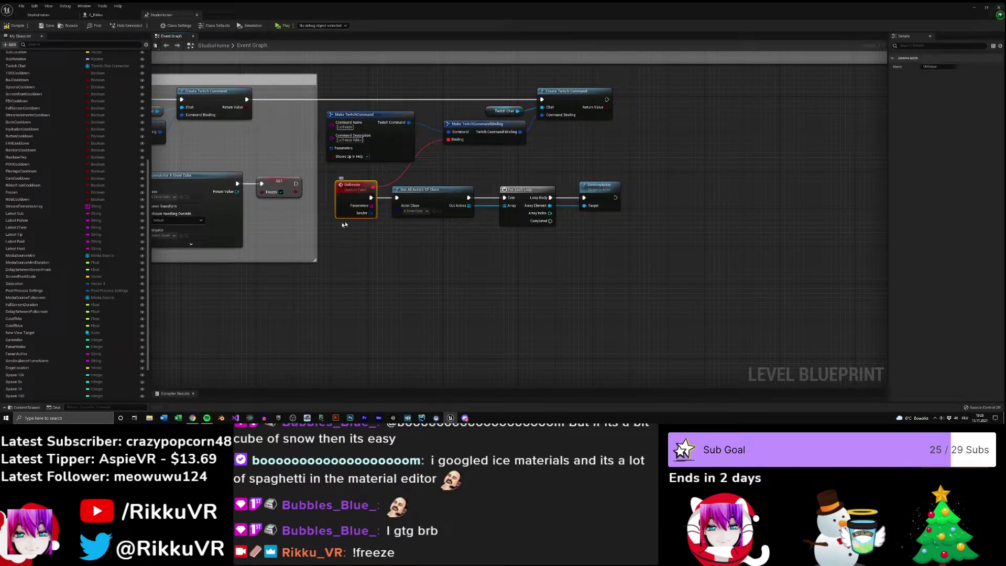
pyautogui.click(427, 197)
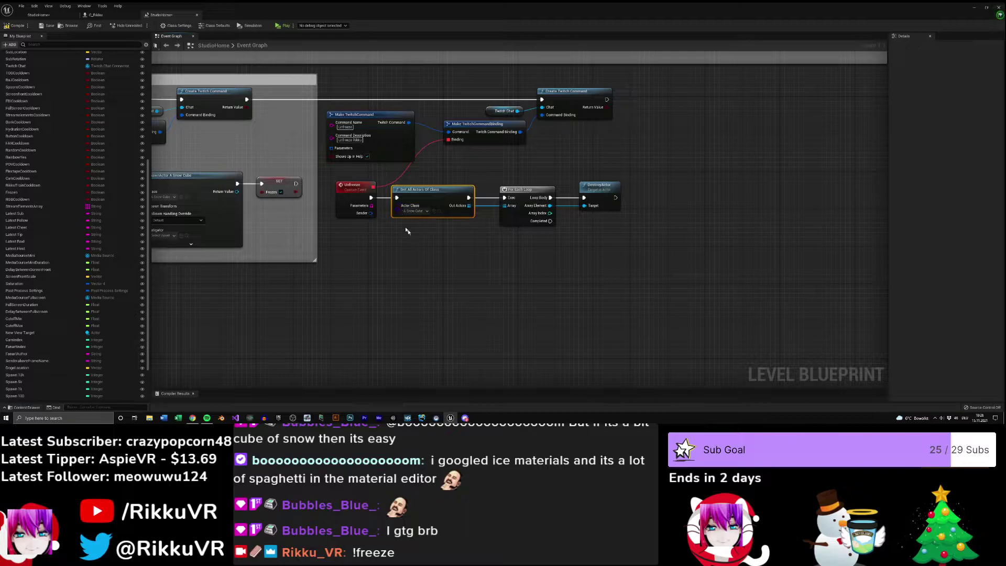
pyautogui.moveTo(394, 199); pyautogui.dragTo(379, 199, button='right')
pyautogui.moveTo(458, 239); pyautogui.dragTo(386, 232, button='right')
pyautogui.click(433, 184)
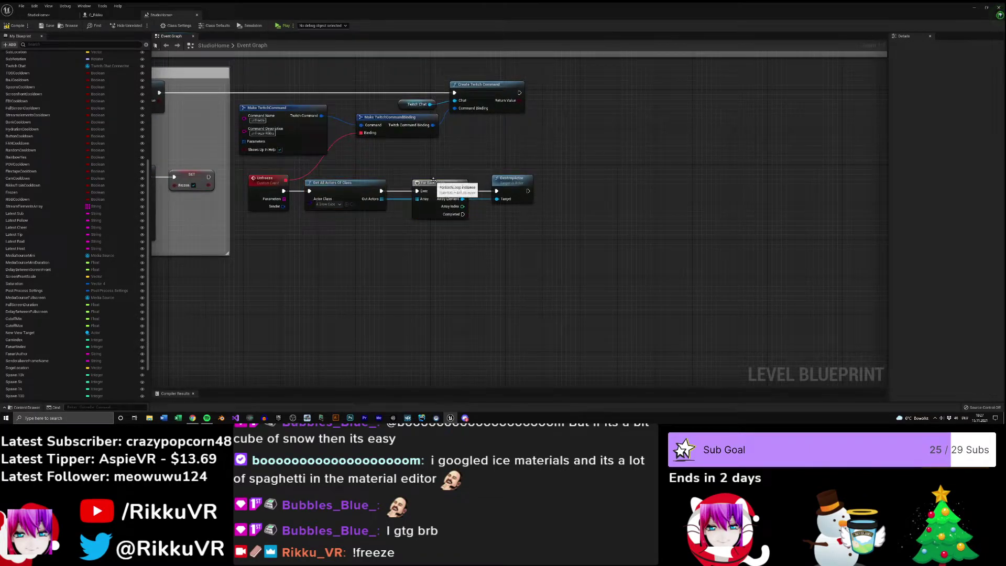
# - Wrap the unfreeze command nodes in a comment titled "Unfreeze" and move the group farther away from the Freeze group
pyautogui.click(517, 182)
pyautogui.moveTo(477, 255); pyautogui.dragTo(584, 277, button='right')
pyautogui.click(660, 287)
pyautogui.moveTo(660, 287); pyautogui.dragTo(390, 115)
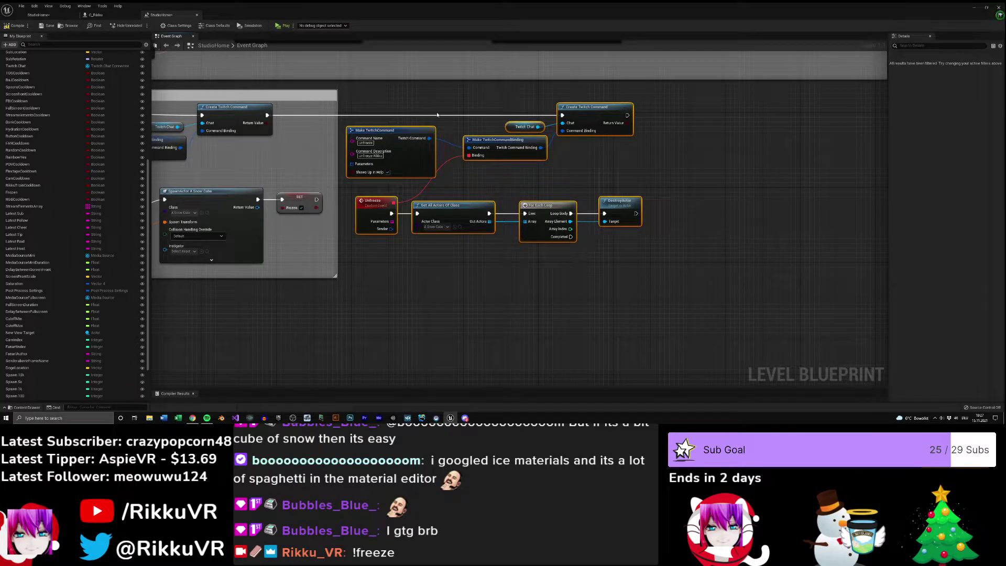
pyautogui.write('c')
pyautogui.write('Unfre')
pyautogui.write('eze')
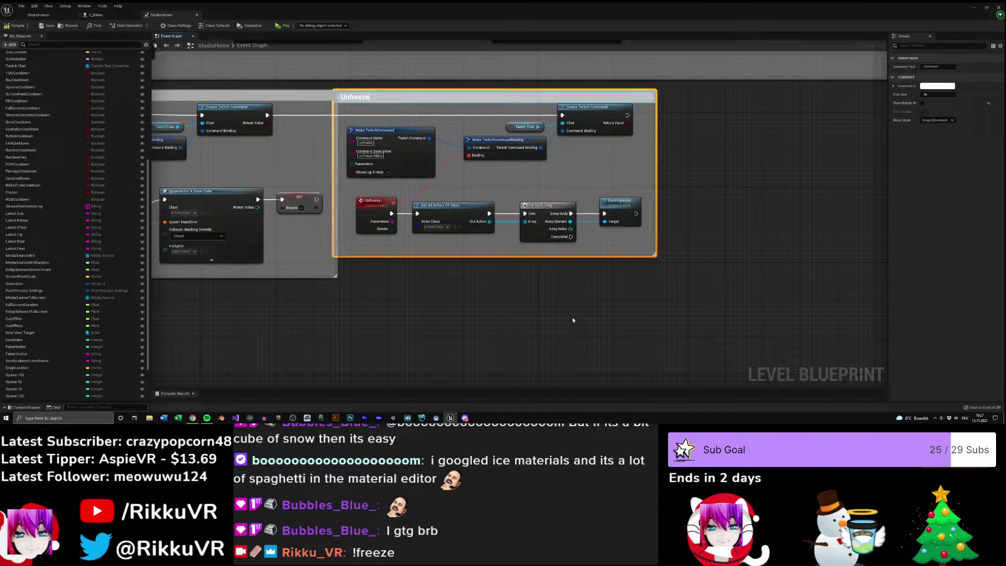
pyautogui.press('Return')
pyautogui.moveTo(384, 103); pyautogui.dragTo(426, 103)
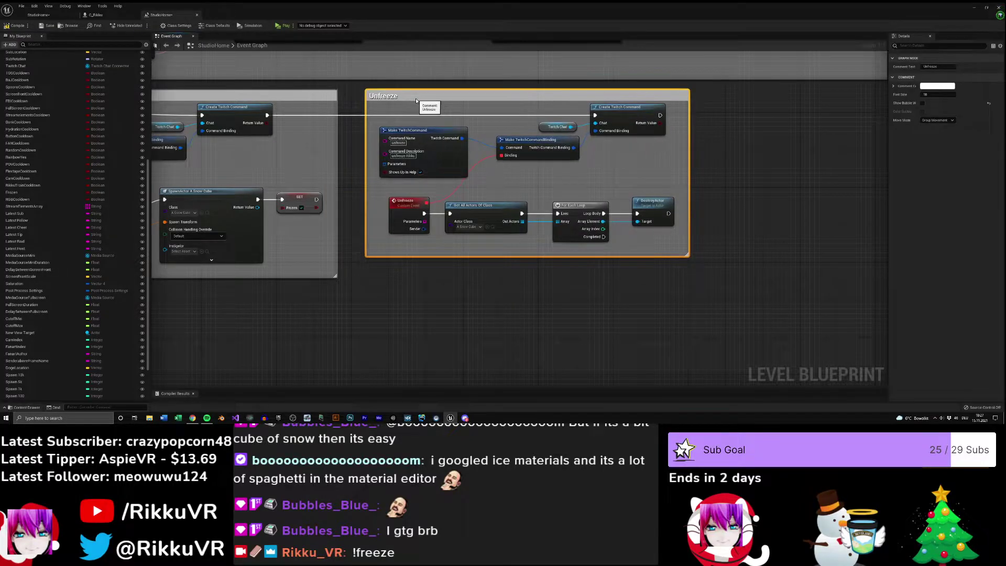
# - Compile the level blueprint and delete the Get All Actors Of Class node from the Unfreeze group
pyautogui.scroll(-5, 242, 120)
pyautogui.click(15, 26)
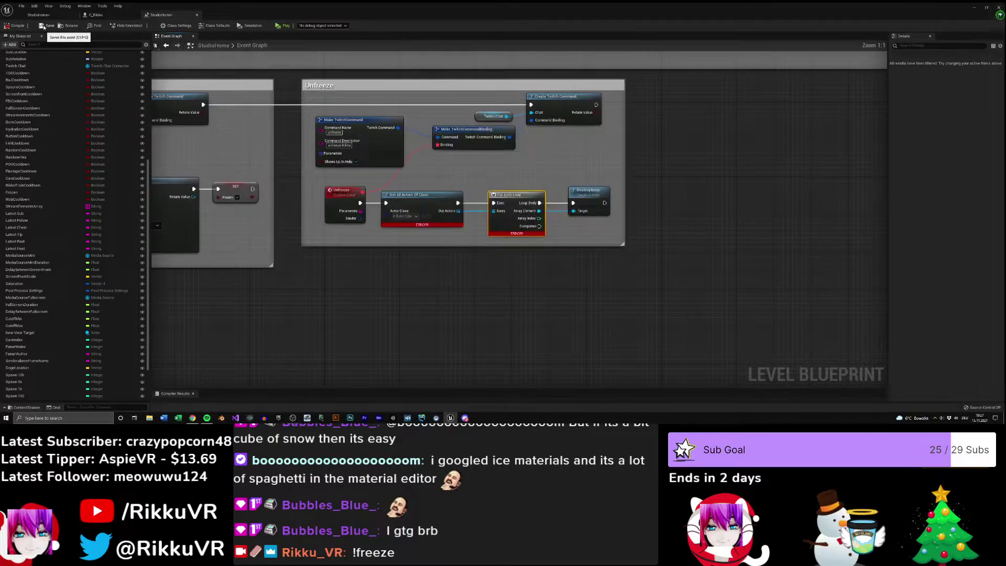
pyautogui.moveTo(463, 269); pyautogui.dragTo(421, 245, button='right')
pyautogui.moveTo(371, 210)
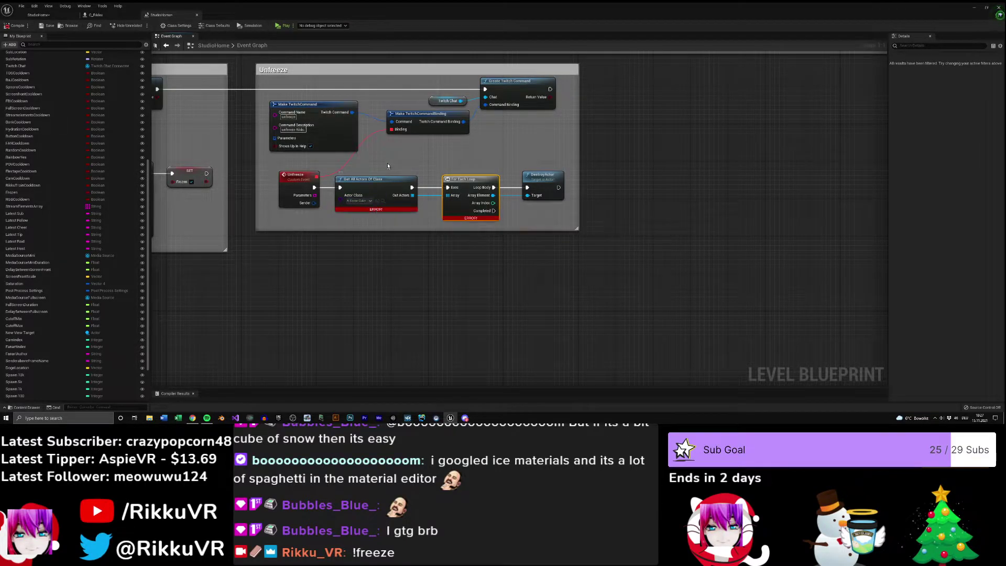
pyautogui.click(388, 181)
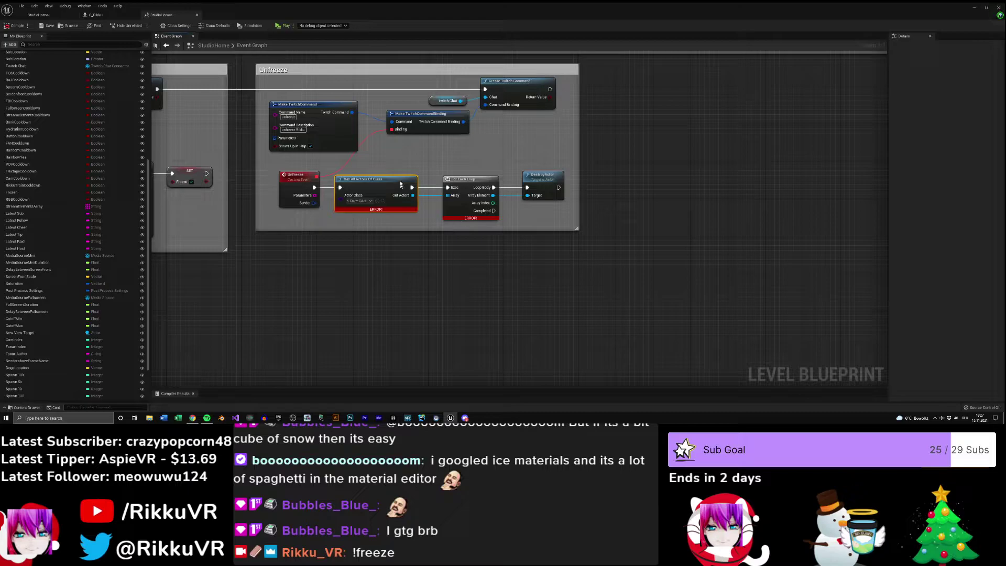
pyautogui.press('Delete')
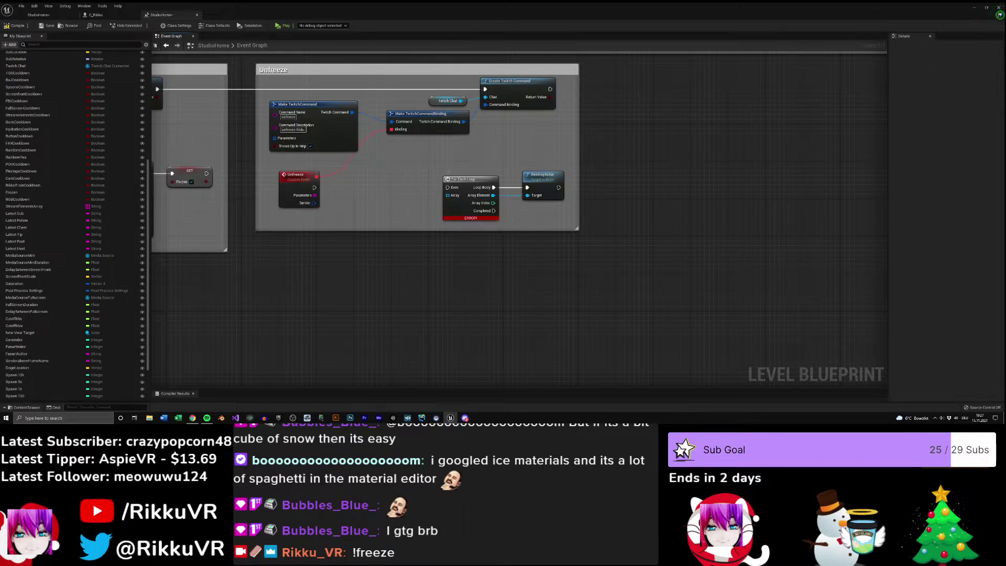
pyautogui.moveTo(466, 219); pyautogui.dragTo(537, 229, button='right')
pyautogui.moveTo(385, 198); pyautogui.dragTo(437, 198)
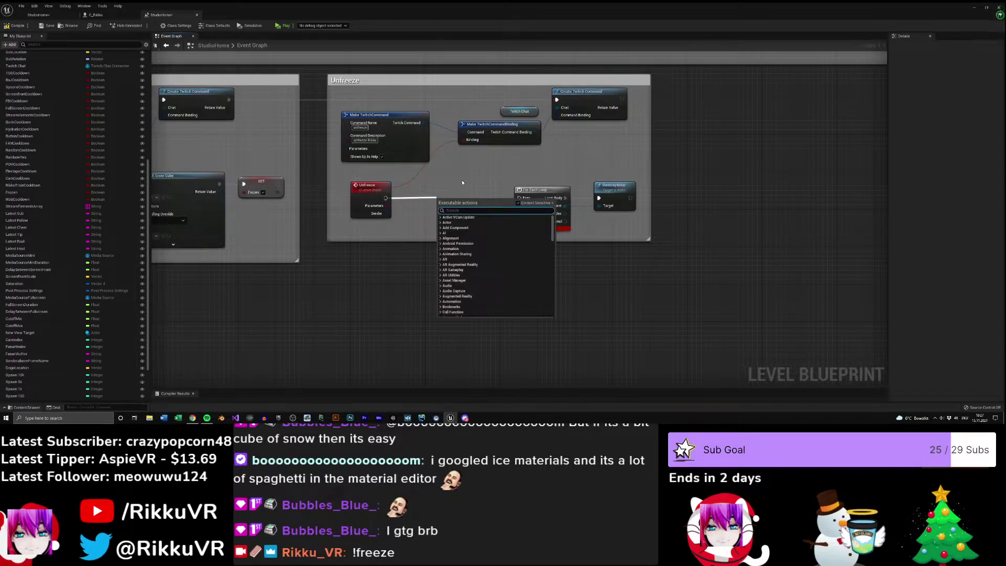
pyautogui.write('actor')
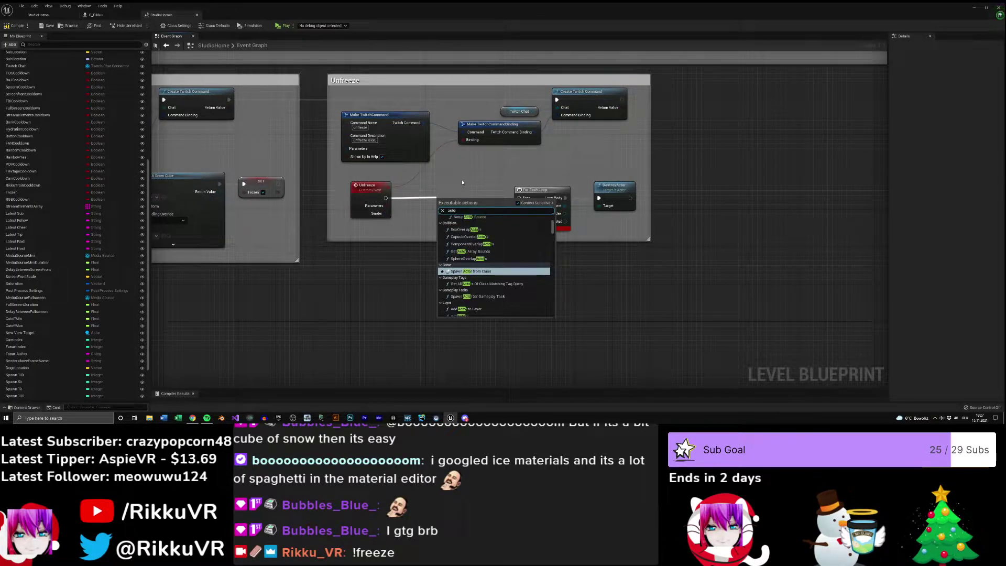
pyautogui.press('BackSpace')
pyautogui.press('BackSpace')
pyautogui.press('BackSpace')
pyautogui.press('BackSpace')
pyautogui.press('BackSpace')
pyautogui.write('each actor')
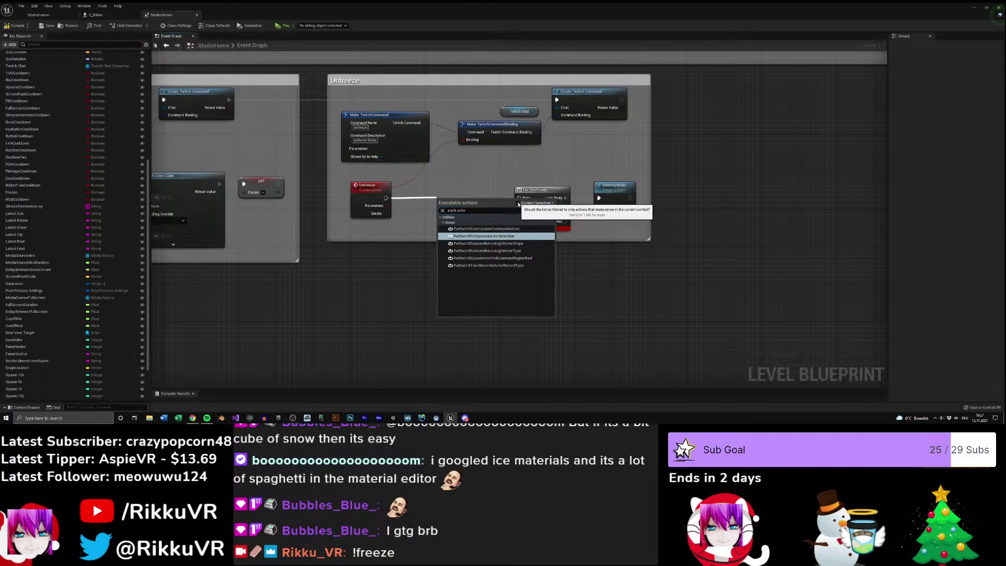
pyautogui.click(518, 203)
pyautogui.click(648, 283)
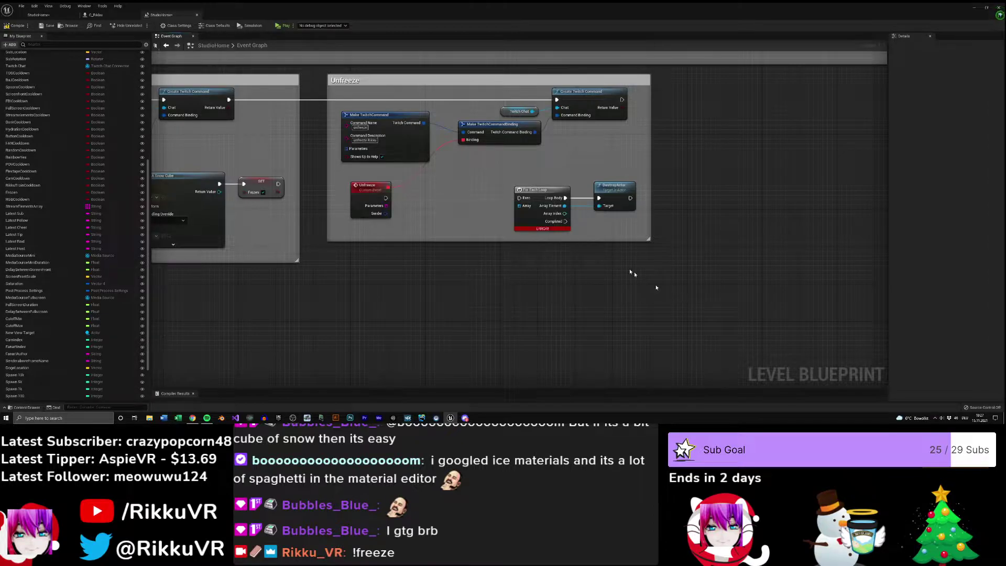
# - Examine how Get All Actors Of Class and For Each Loop are wired together in an existing section of the event graph
pyautogui.scroll(-8, 649, 283)
pyautogui.moveTo(516, 194); pyautogui.dragTo(471, 345, button='right')
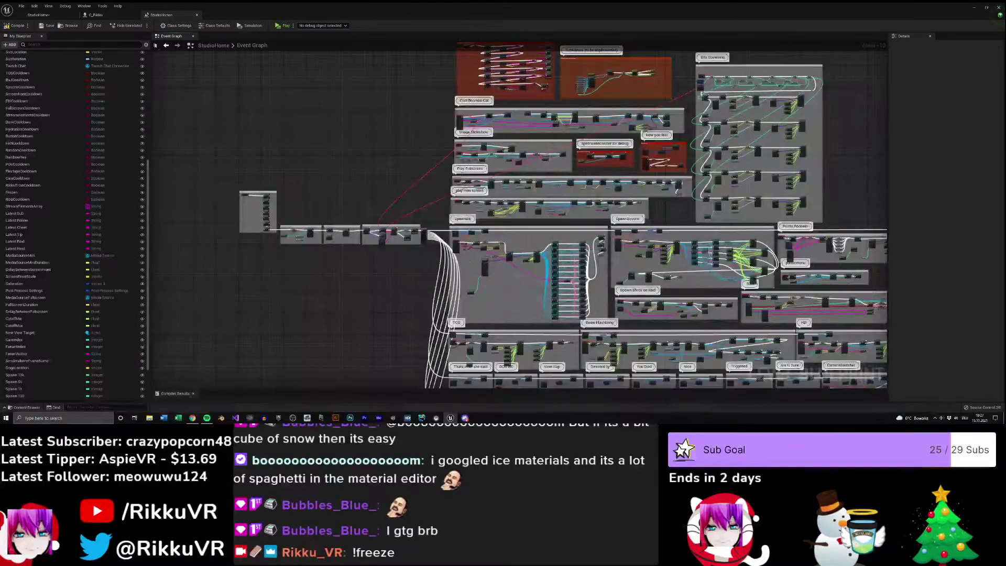
pyautogui.moveTo(510, 148); pyautogui.dragTo(511, 168, button='right')
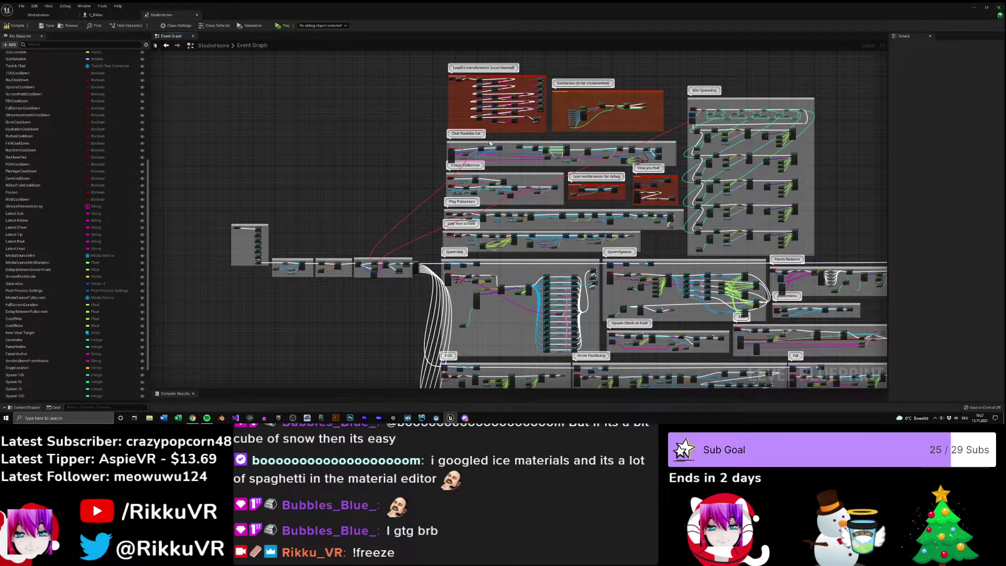
pyautogui.scroll(6, 511, 244)
pyautogui.scroll(1, 624, 158)
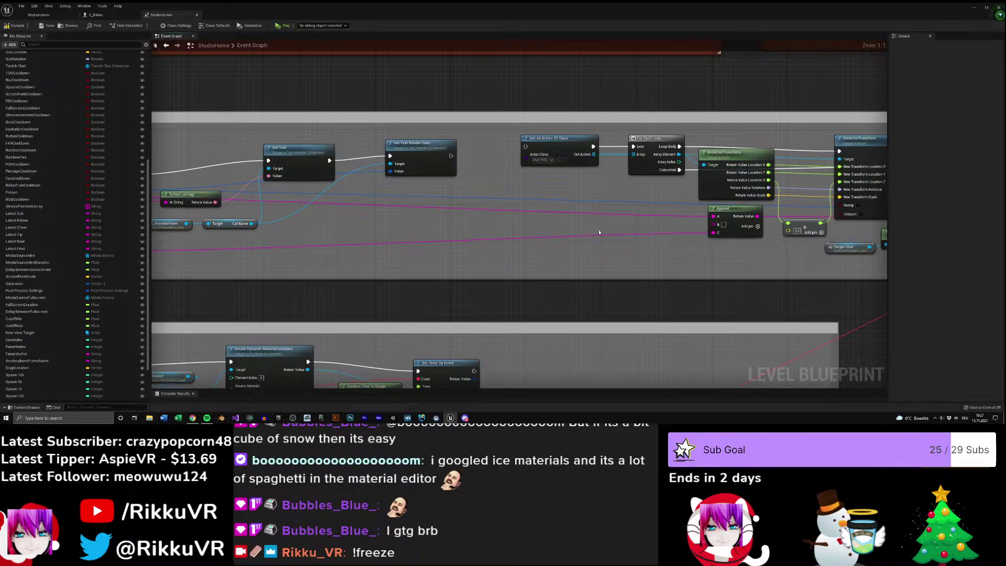
pyautogui.scroll(-7, 635, 306)
pyautogui.moveTo(635, 306); pyautogui.dragTo(491, 43, button='right')
pyautogui.scroll(1, 433, 220)
pyautogui.scroll(9, 432, 220)
pyautogui.moveTo(429, 179); pyautogui.dragTo(407, 265, button='right')
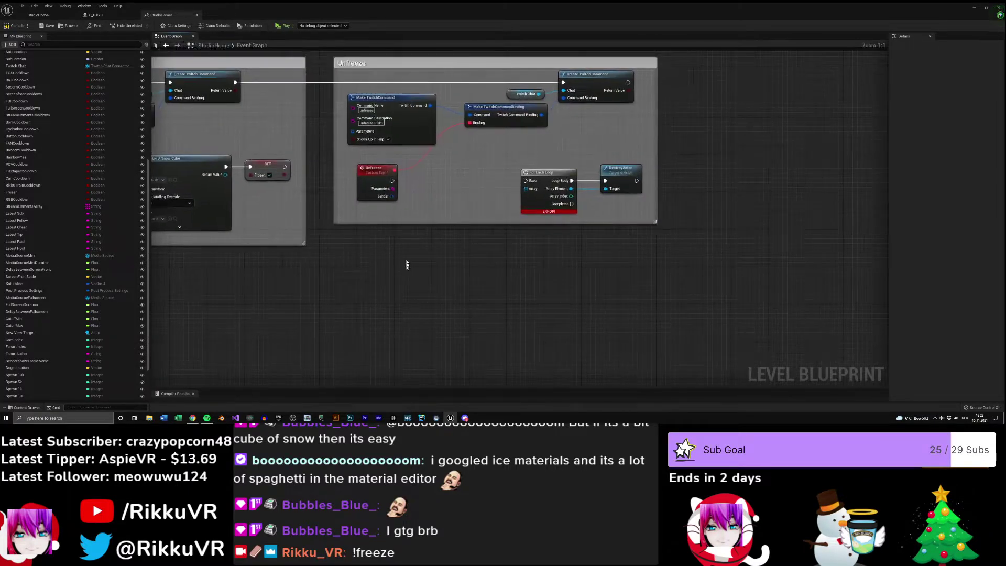
# - Add a Get All Actors Of Class node to the Unfreeze event's execution output and set its Actor Class to the snow cube actor
pyautogui.moveTo(392, 180); pyautogui.dragTo(450, 199)
pyautogui.write('get a')
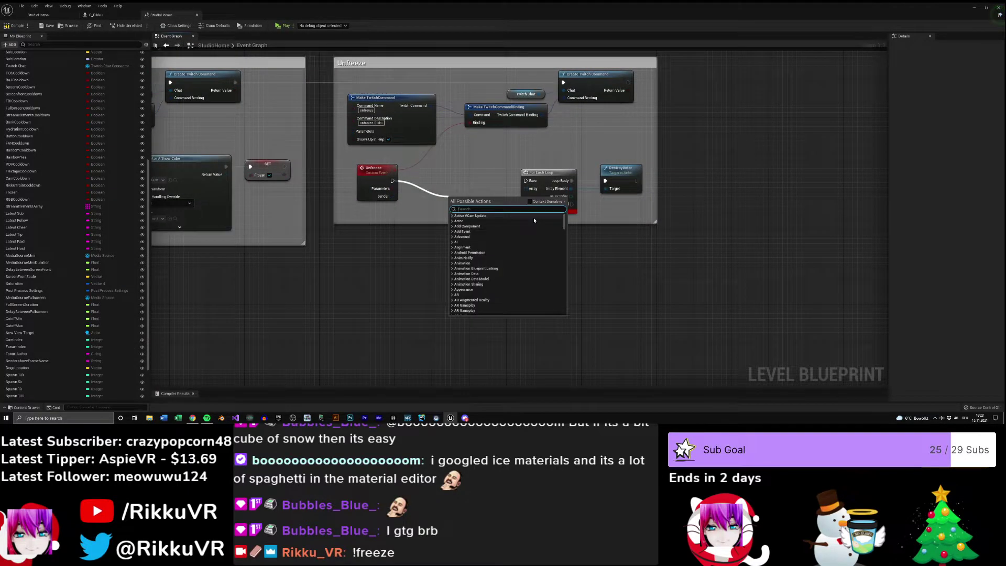
pyautogui.write('ll actor')
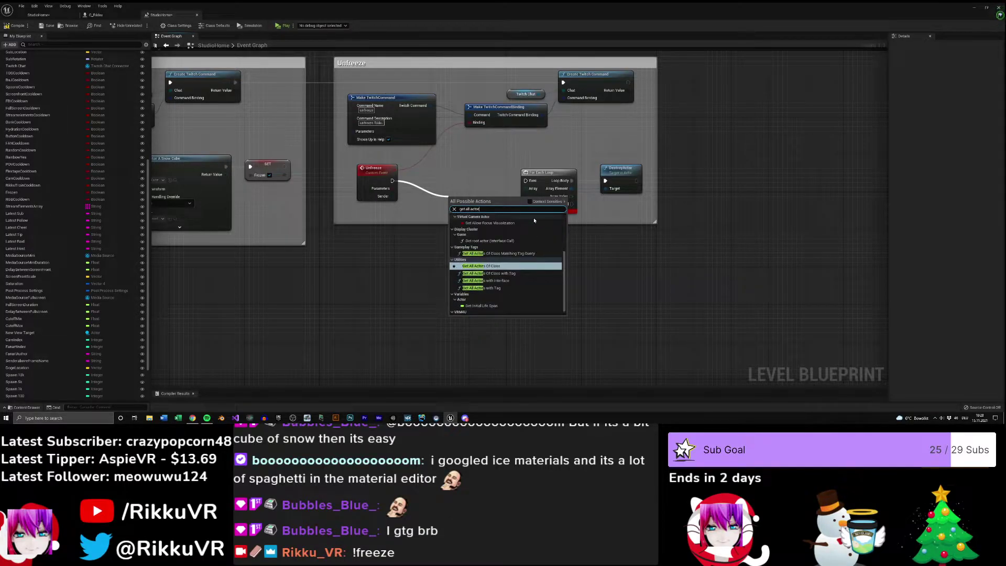
pyautogui.write('s o')
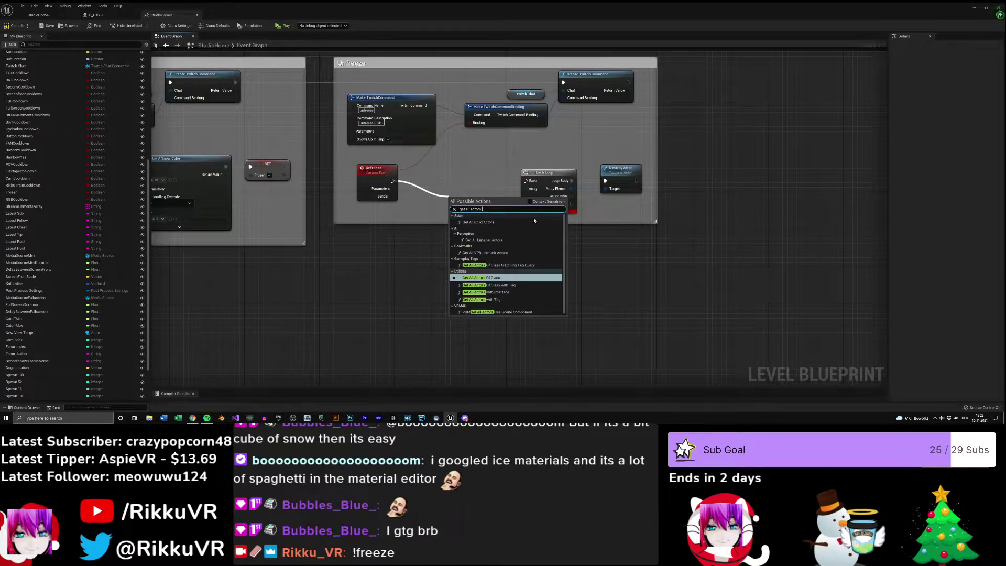
pyautogui.click(516, 281)
pyautogui.moveTo(498, 206); pyautogui.dragTo(459, 176)
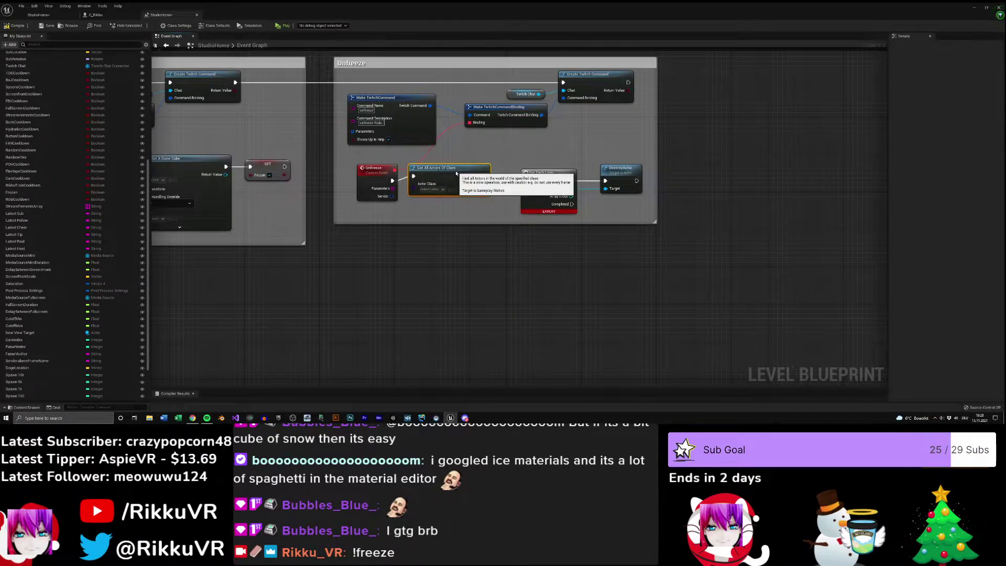
pyautogui.click(438, 194)
pyautogui.write('Asnow')
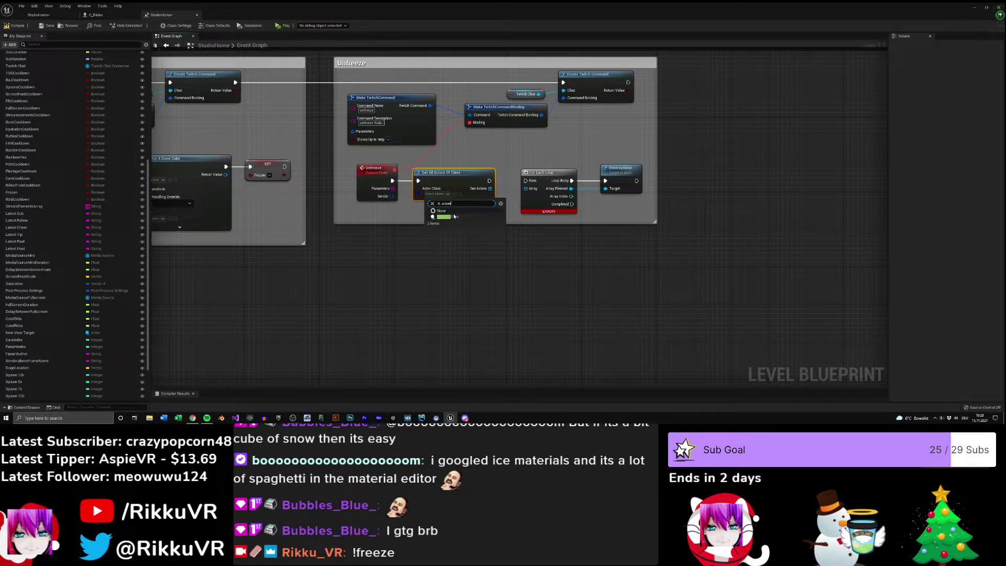
pyautogui.click(440, 216)
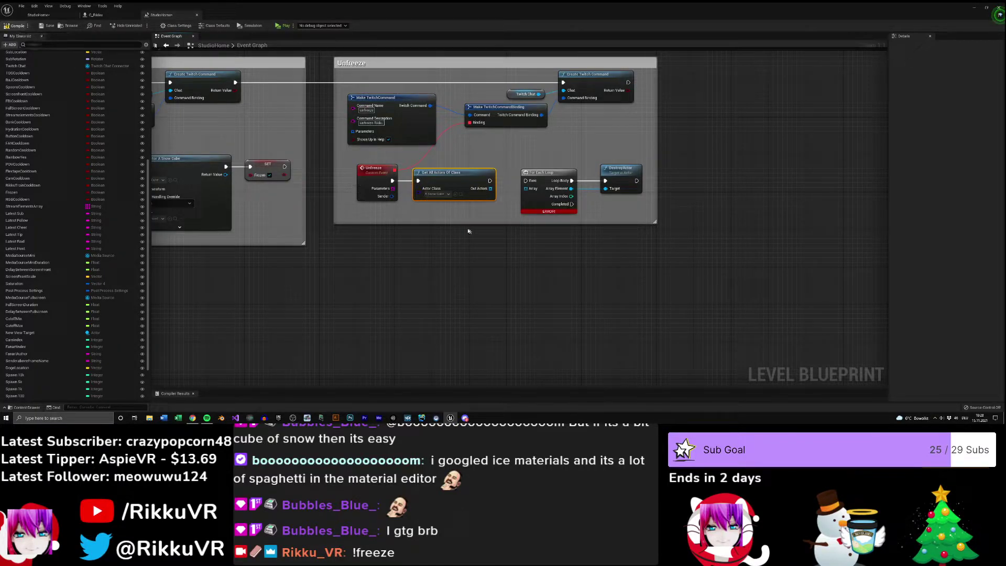
# - Replace the incompatible For Each Loop with a new one, wired to the execution output and Out Actors array of Get All Actors Of Class
pyautogui.moveTo(490, 189); pyautogui.dragTo(527, 189)
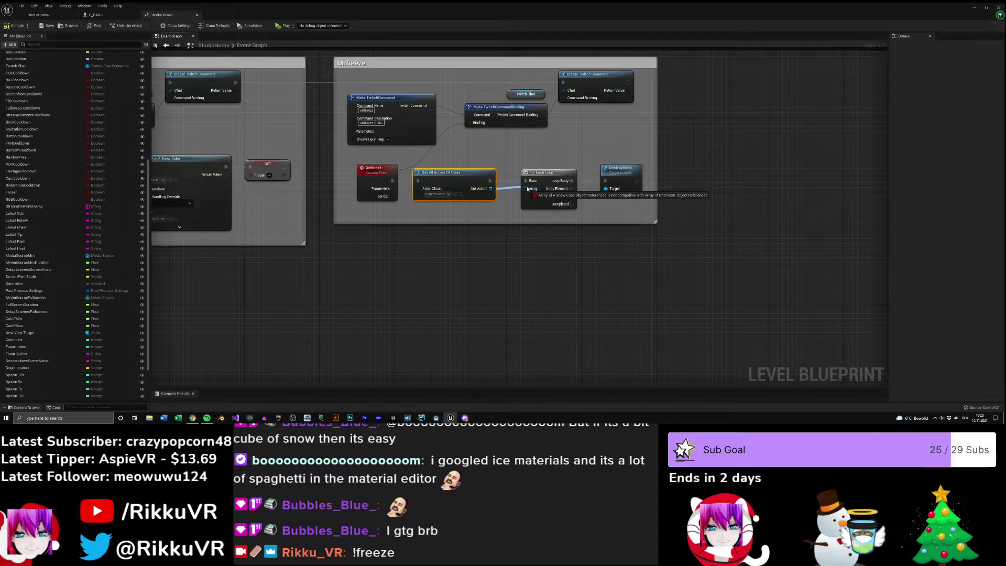
pyautogui.moveTo(528, 189); pyautogui.dragTo(526, 188)
pyautogui.click(521, 202)
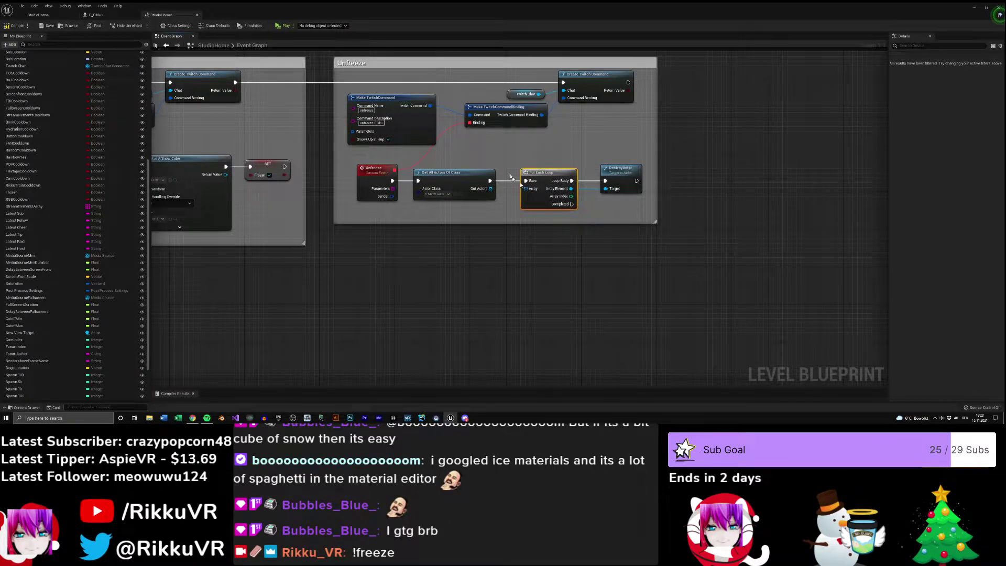
pyautogui.press('Delete')
pyautogui.moveTo(490, 181); pyautogui.dragTo(548, 168)
pyautogui.write('for each')
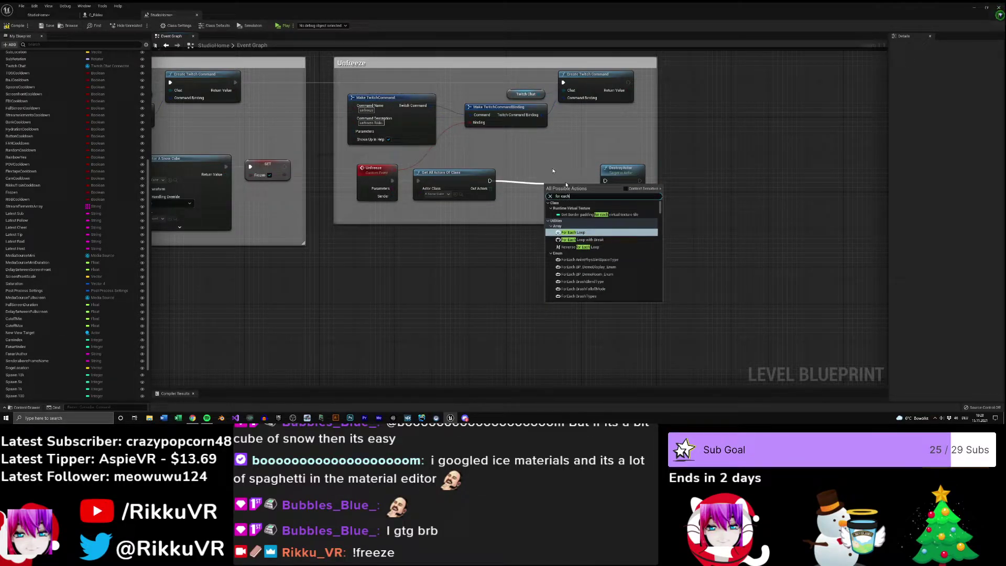
pyautogui.click(609, 239)
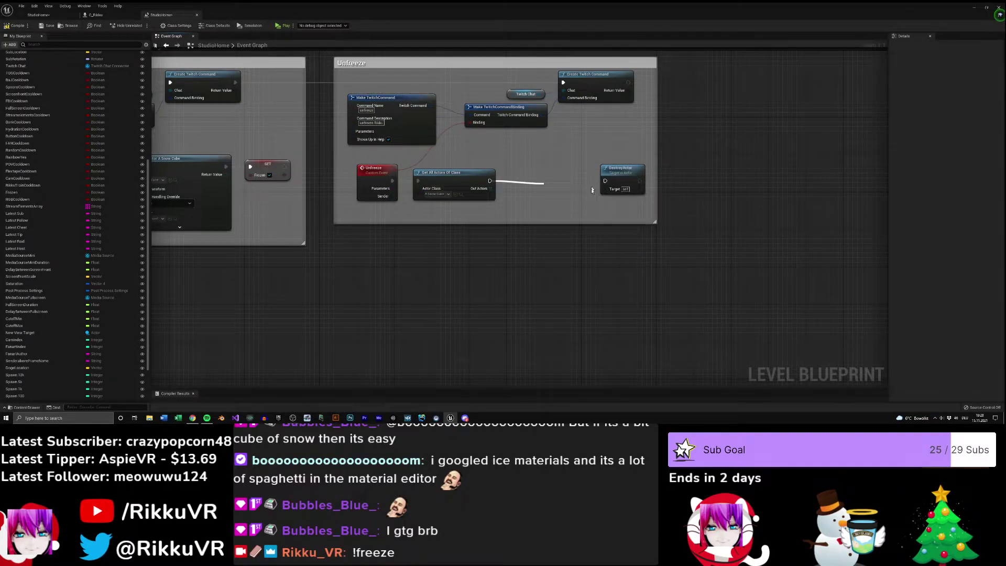
pyautogui.moveTo(489, 188); pyautogui.dragTo(526, 191)
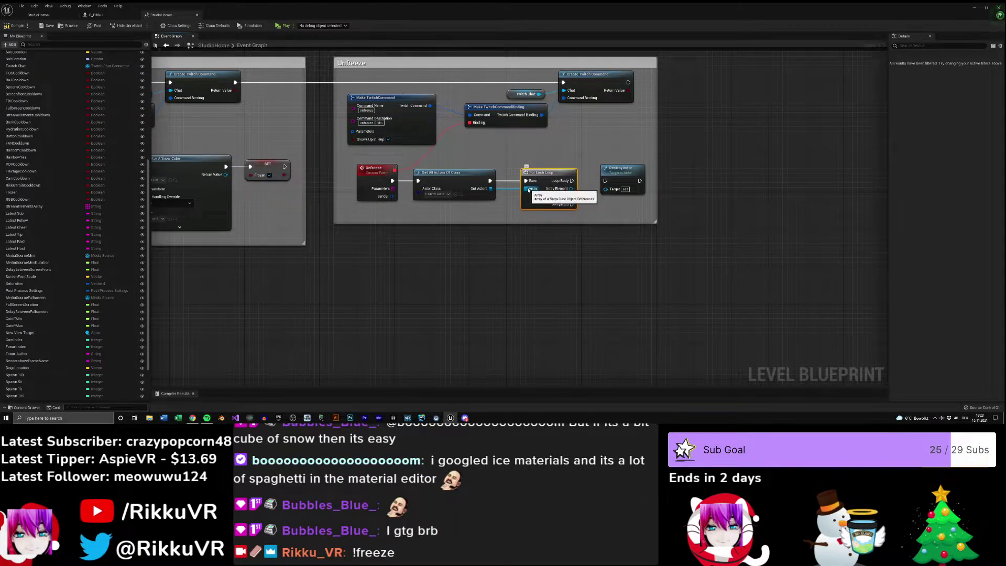
# - Connect the For Each Loop's Loop Body and Array Element to DestroyActor's execution and Target inputs, and compile and save the blueprint
pyautogui.moveTo(571, 180); pyautogui.dragTo(605, 181)
pyautogui.moveTo(586, 194); pyautogui.dragTo(607, 189)
pyautogui.click(611, 203)
pyautogui.click(11, 27)
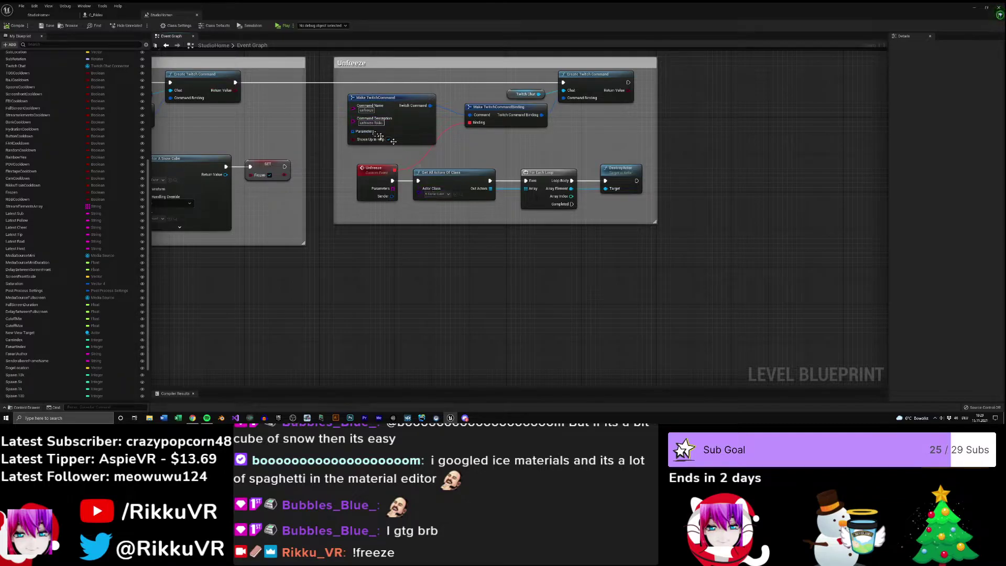
pyautogui.click(41, 27)
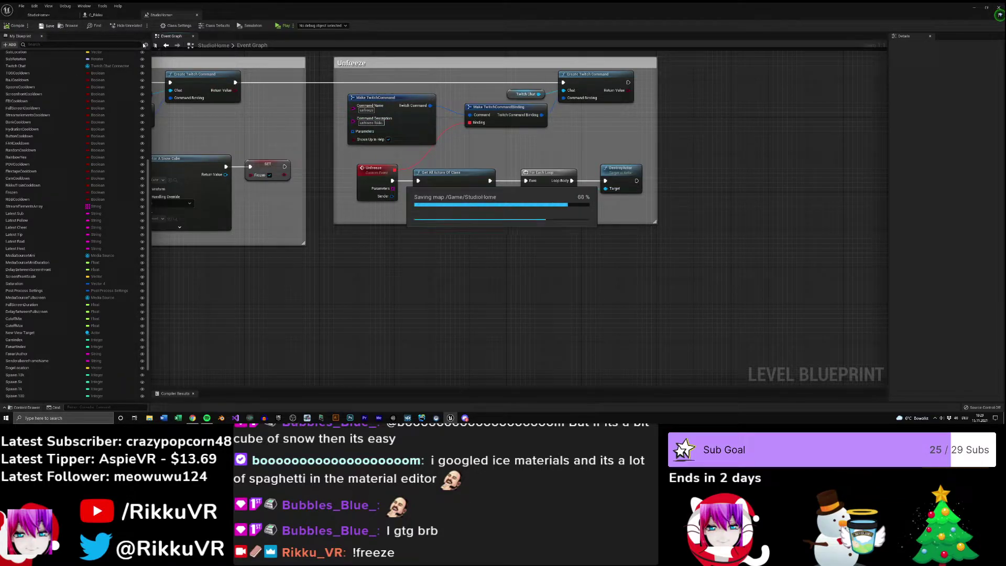
# - Play the StudioHome level to test the !freeze and !unfreeze chat commands
pyautogui.click(52, 16)
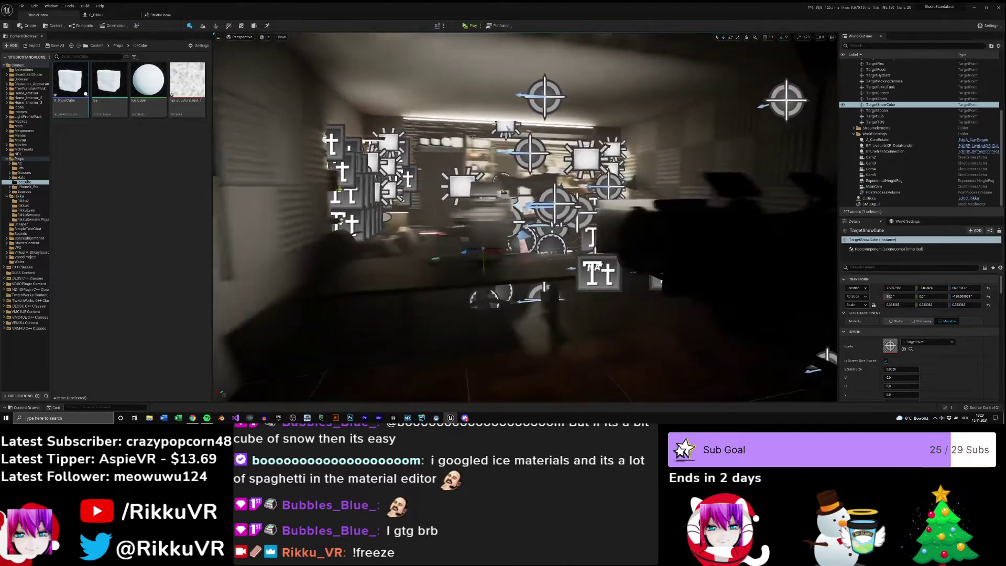
pyautogui.click(465, 25)
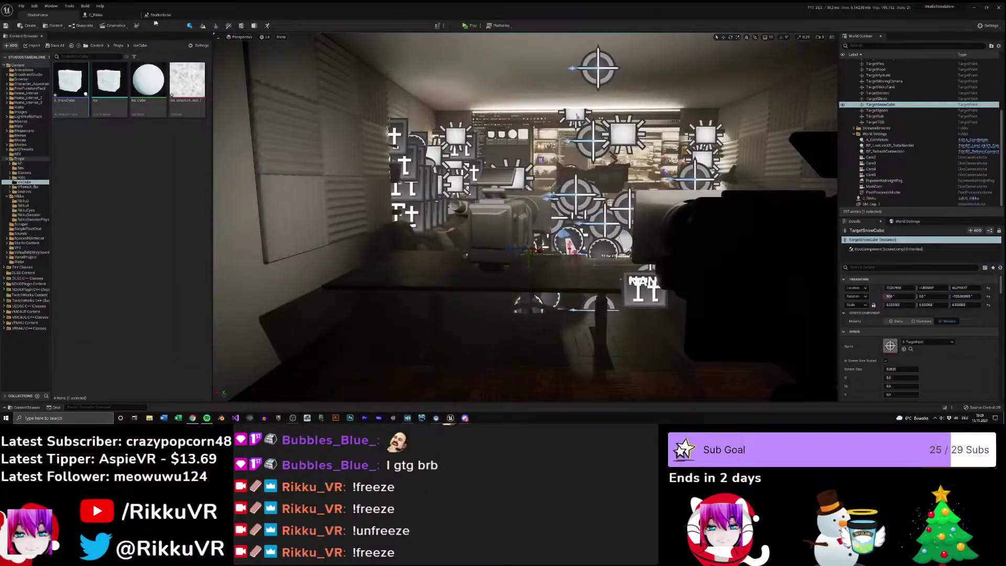
# - Copy the SET Frozen node from the Freeze group in the level blueprint and widen the Unfreeze comment box to make room
pyautogui.click(117, 16)
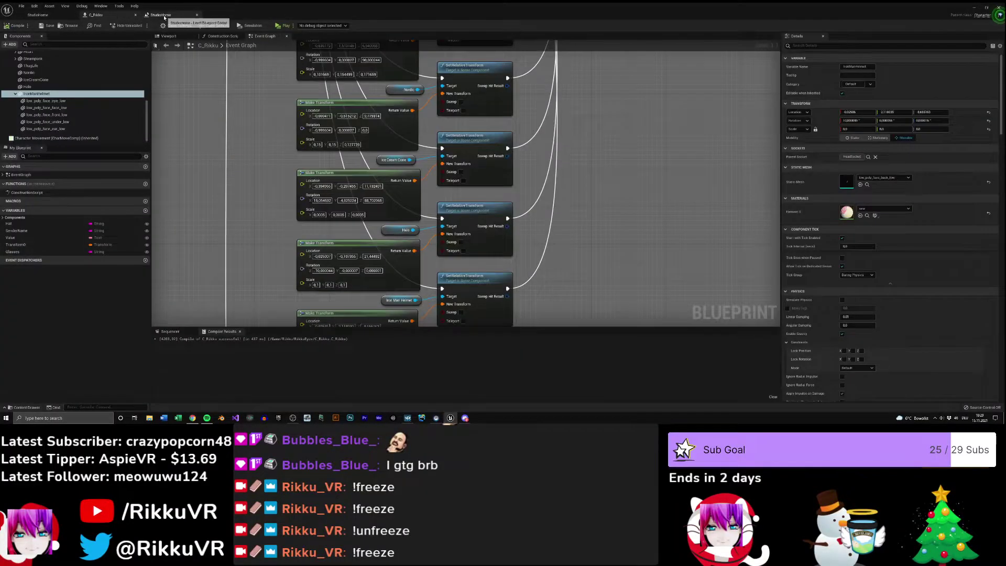
pyautogui.click(163, 17)
pyautogui.moveTo(454, 255); pyautogui.dragTo(569, 337, button='right')
pyautogui.moveTo(448, 329); pyautogui.dragTo(583, 244, button='right')
pyautogui.click(513, 171)
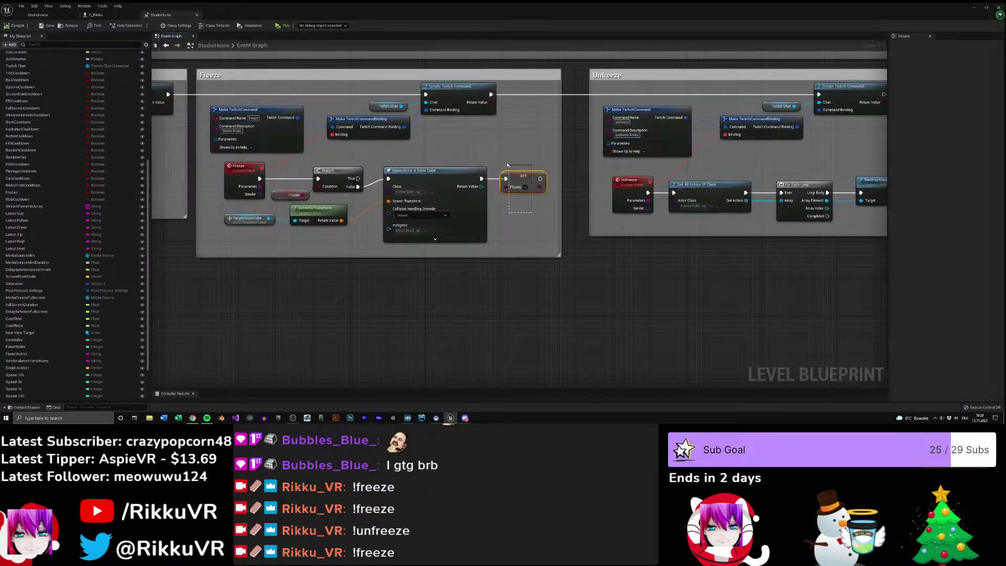
pyautogui.moveTo(702, 244); pyautogui.dragTo(412, 217, button='right')
pyautogui.click(628, 210)
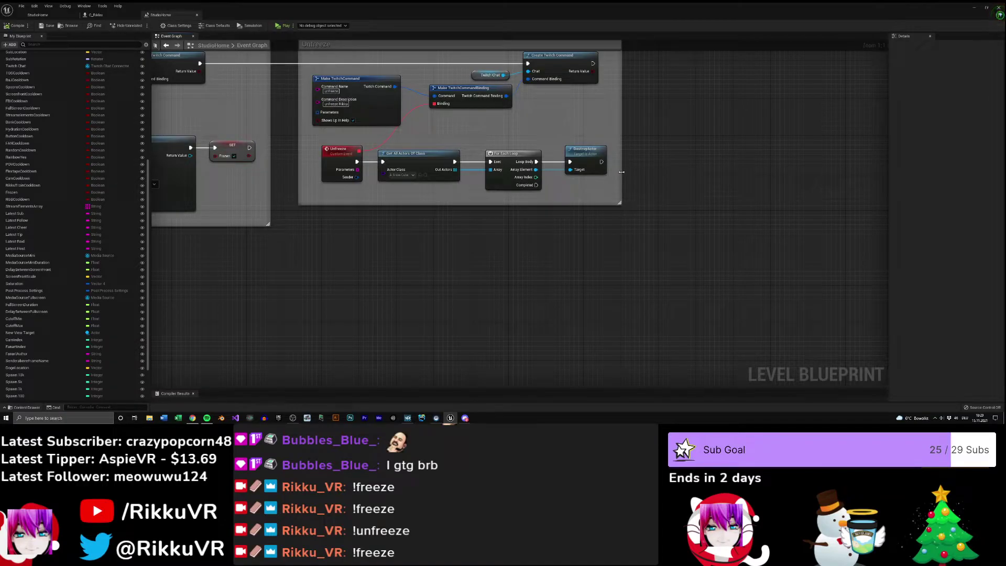
pyautogui.moveTo(621, 172)
pyautogui.mouseDown()
pyautogui.moveTo(718, 171)
pyautogui.moveTo(617, 162)
pyautogui.mouseUp()
# - Paste the SET Frozen node after DestroyActor in the Unfreeze group, leave Frozen unchecked, and compile and save the blueprint
pyautogui.hotkey('ctrl', 'v')
pyautogui.click(636, 170)
pyautogui.moveTo(716, 175); pyautogui.dragTo(674, 175)
pyautogui.moveTo(635, 203); pyautogui.dragTo(470, 249, button='right')
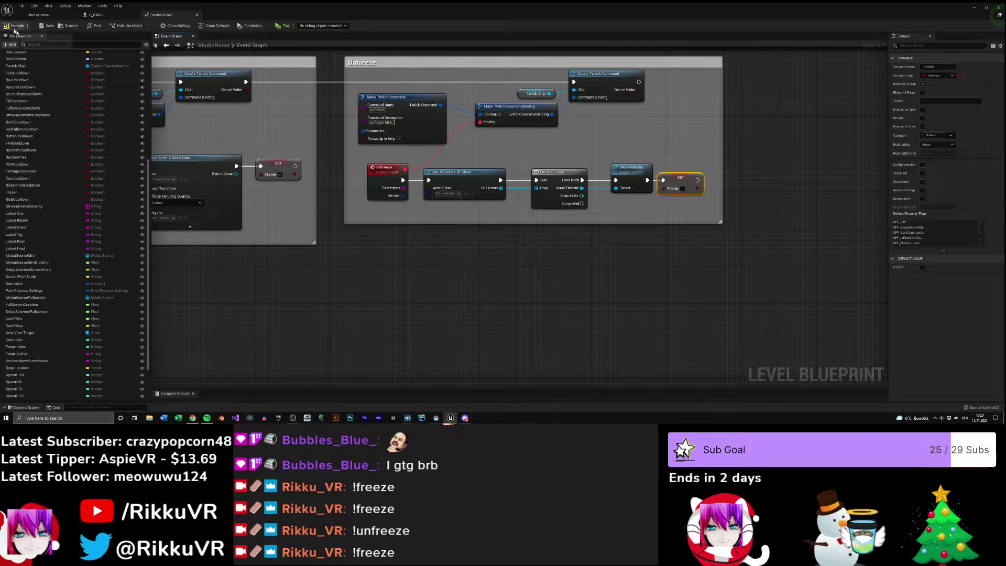
pyautogui.click(46, 25)
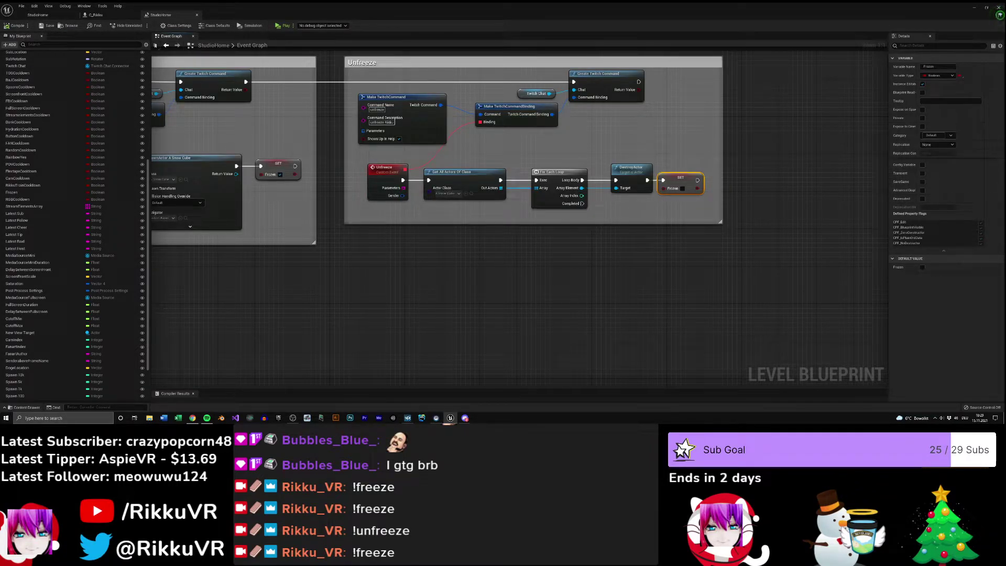
pyautogui.moveTo(508, 216); pyautogui.dragTo(450, 279, button='right')
pyautogui.click(568, 299)
pyautogui.moveTo(596, 285); pyautogui.dragTo(680, 277, button='right')
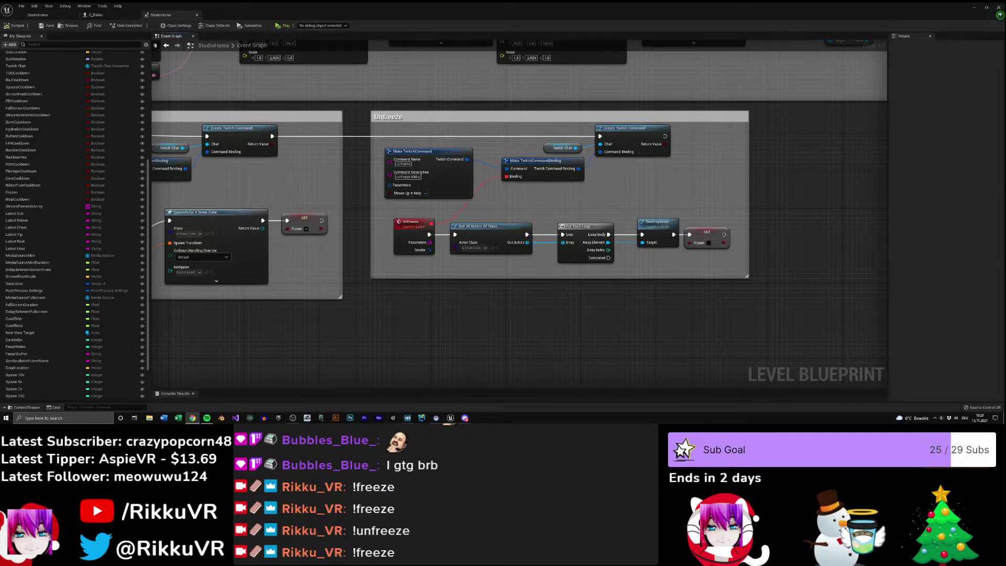
# - Switch to the Trello board, move the RikkuFrozenInIce card from ToDos to the end of Done, and return to Unreal Editor
pyautogui.moveTo(1005, 63); pyautogui.dragTo(628, 0)
pyautogui.click(16, 7)
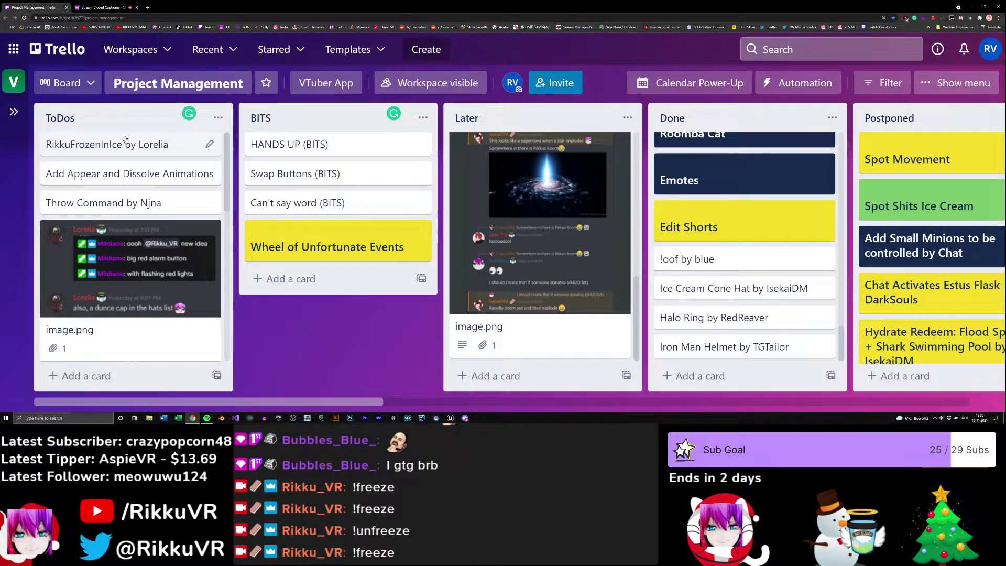
pyautogui.moveTo(127, 145); pyautogui.dragTo(749, 346)
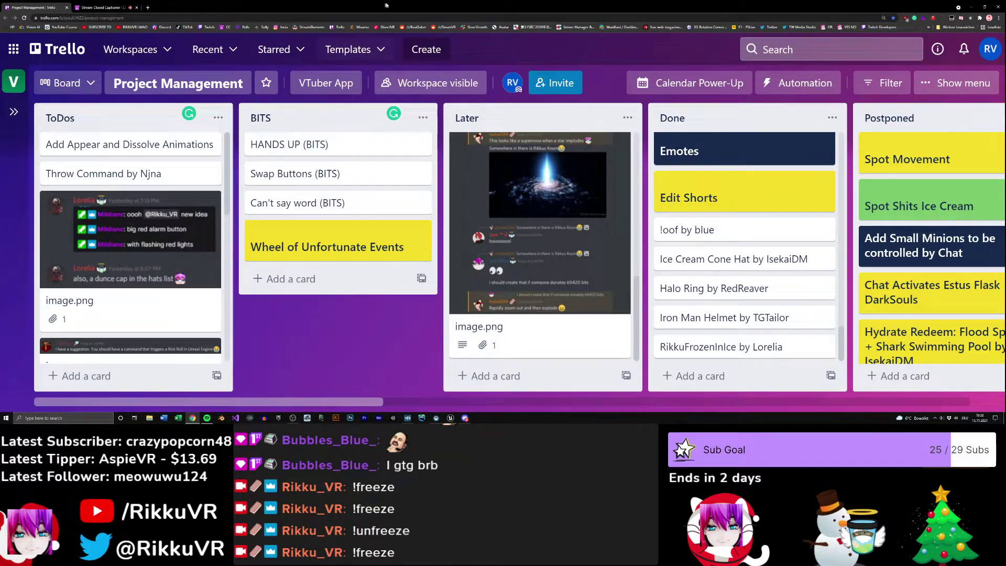
pyautogui.hotkey('alt', 'Tab')
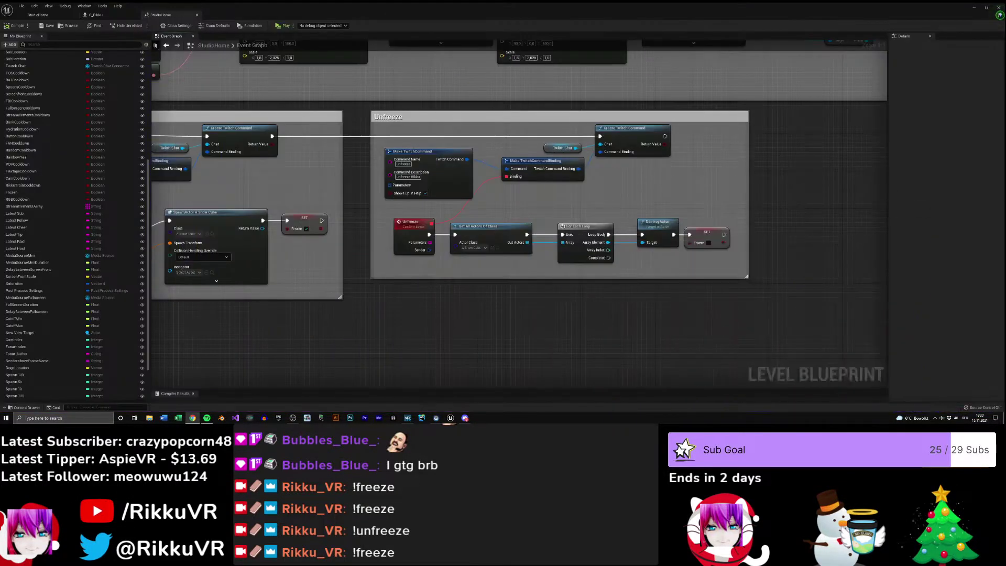
# - Open the Character_Appearance_Dissolve folder from the StudioHome level editor and save all modified project content
pyautogui.click(38, 15)
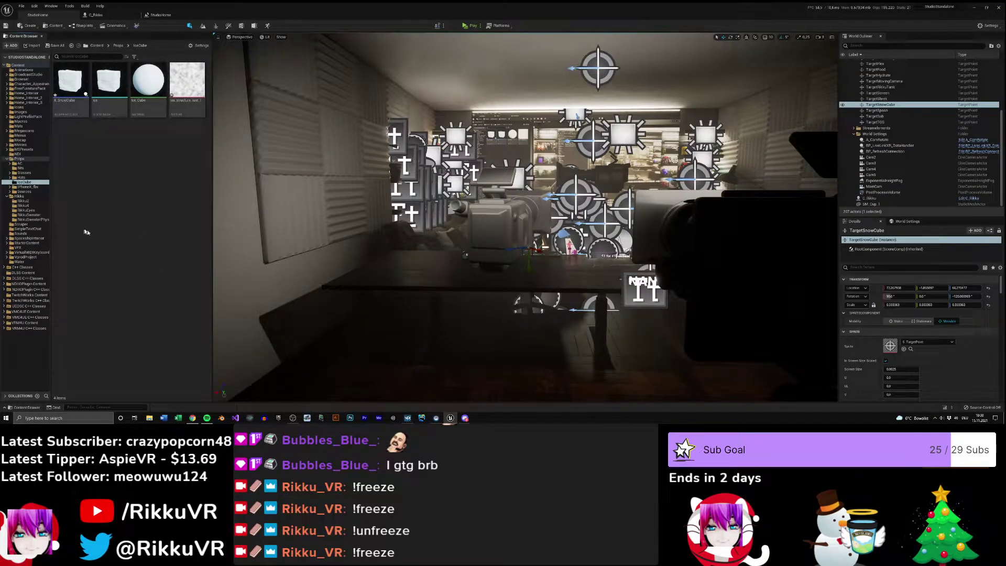
pyautogui.click(31, 84)
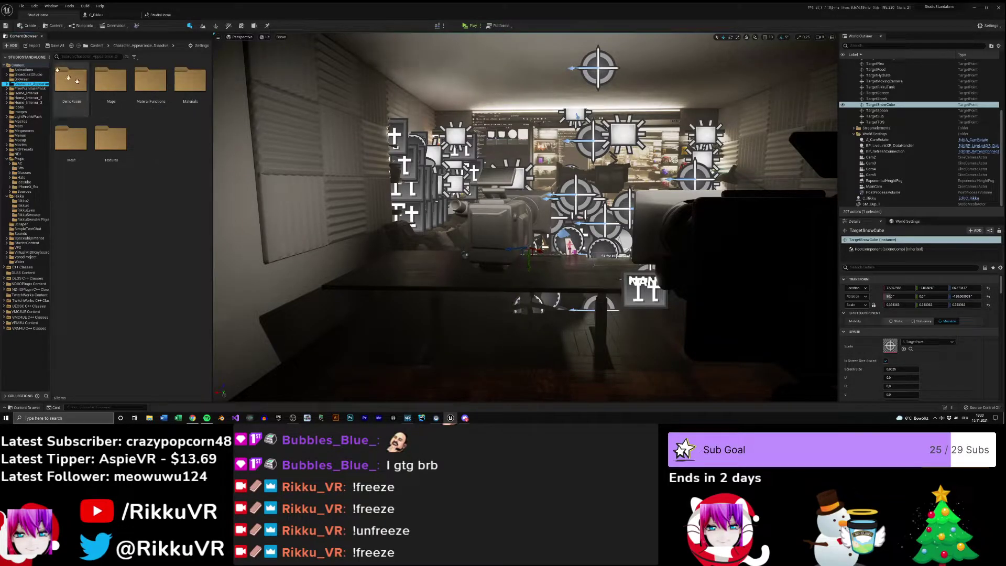
pyautogui.click(53, 46)
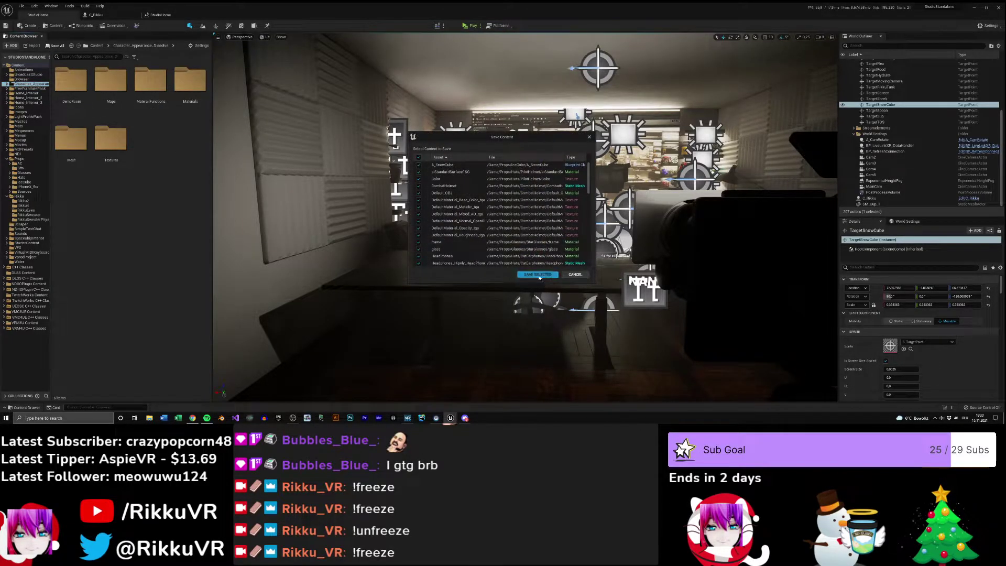
pyautogui.click(538, 275)
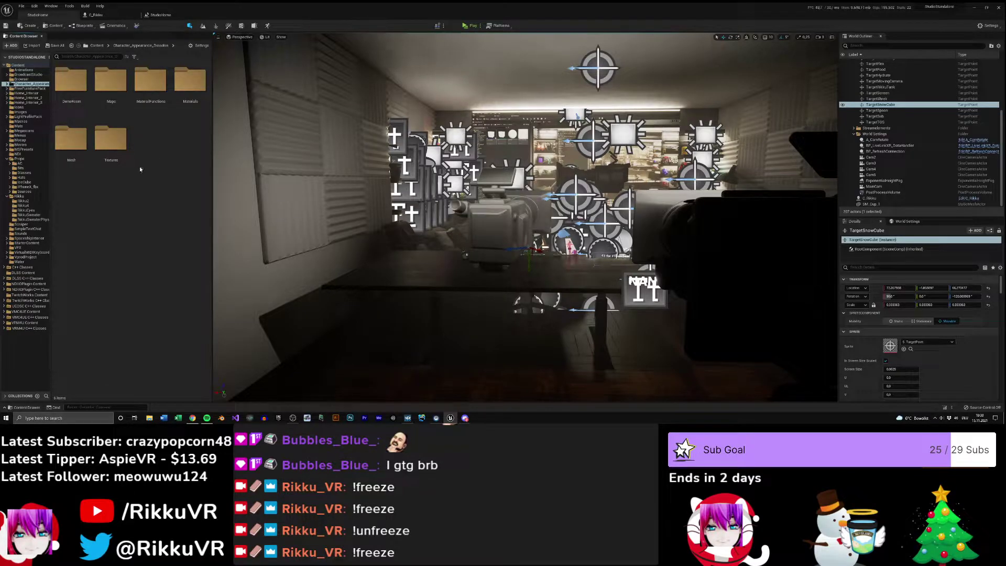
# - Look through the ExampleContent, blueprint and Materials subfolders of DemoRoom in the Character_Appearance_Dissolve folder
pyautogui.doubleClick(70, 81)
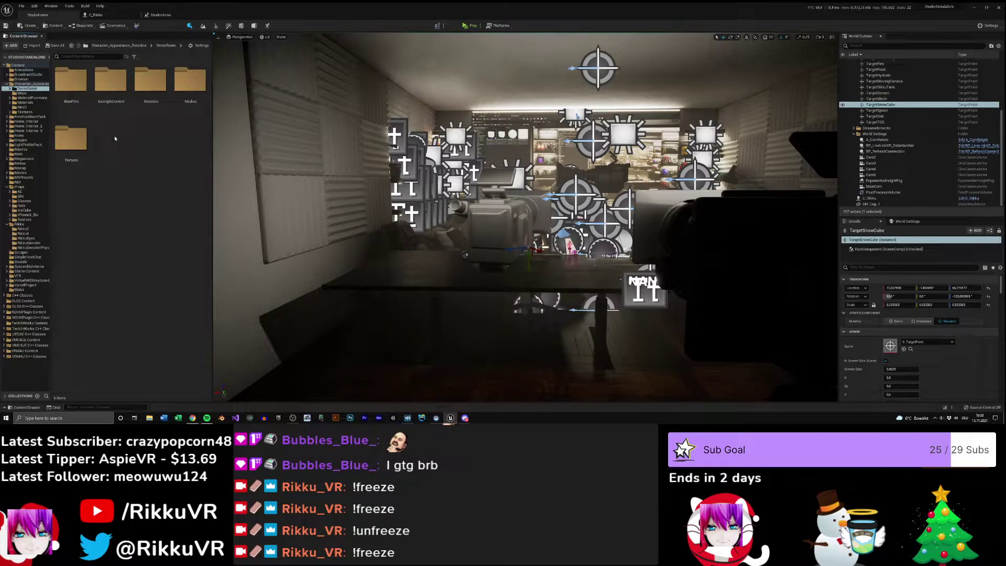
pyautogui.doubleClick(111, 81)
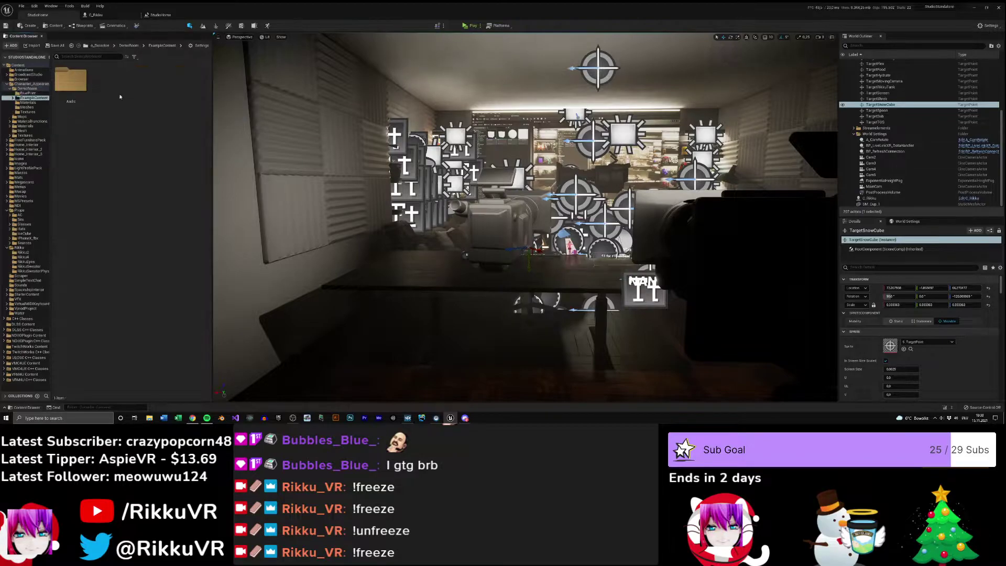
pyautogui.doubleClick(70, 82)
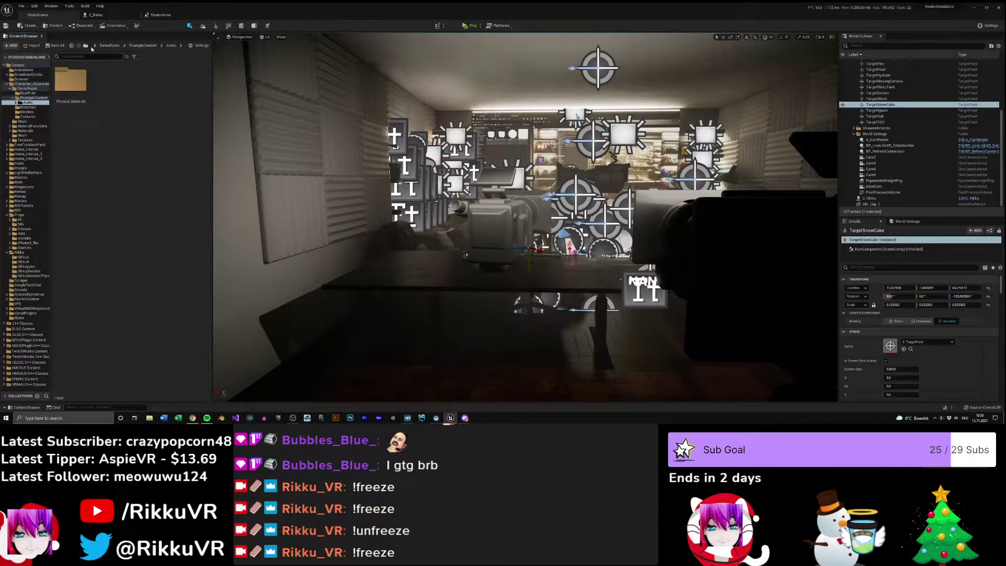
pyautogui.hotkey('alt', 'Left')
pyautogui.hotkey('alt', 'Left')
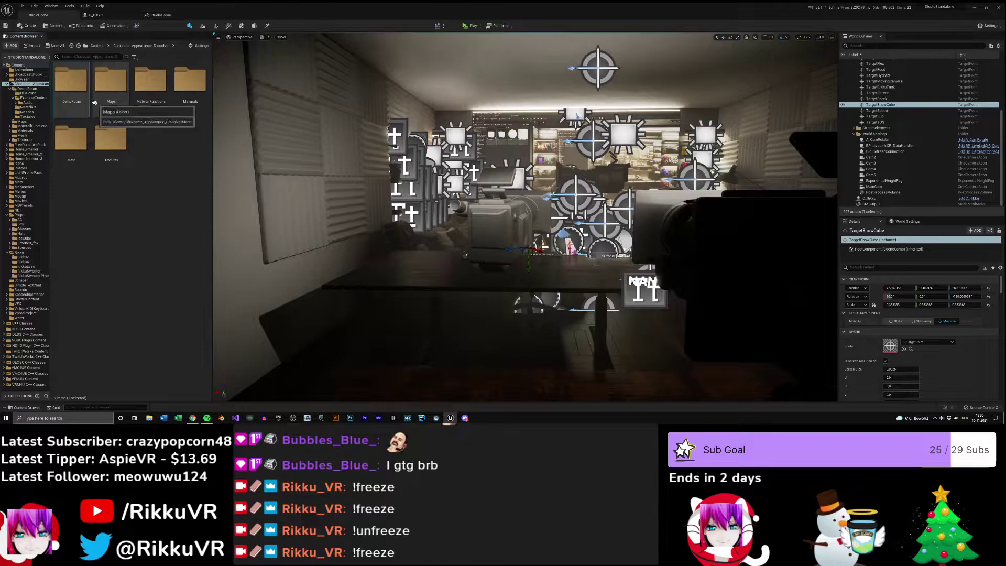
pyautogui.doubleClick(77, 95)
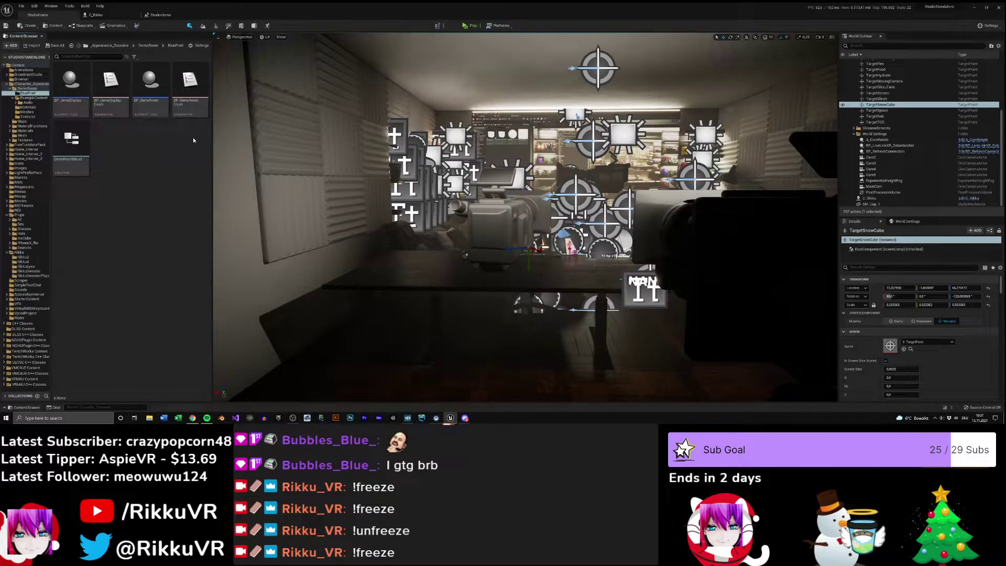
pyautogui.hotkey('alt', 'Left')
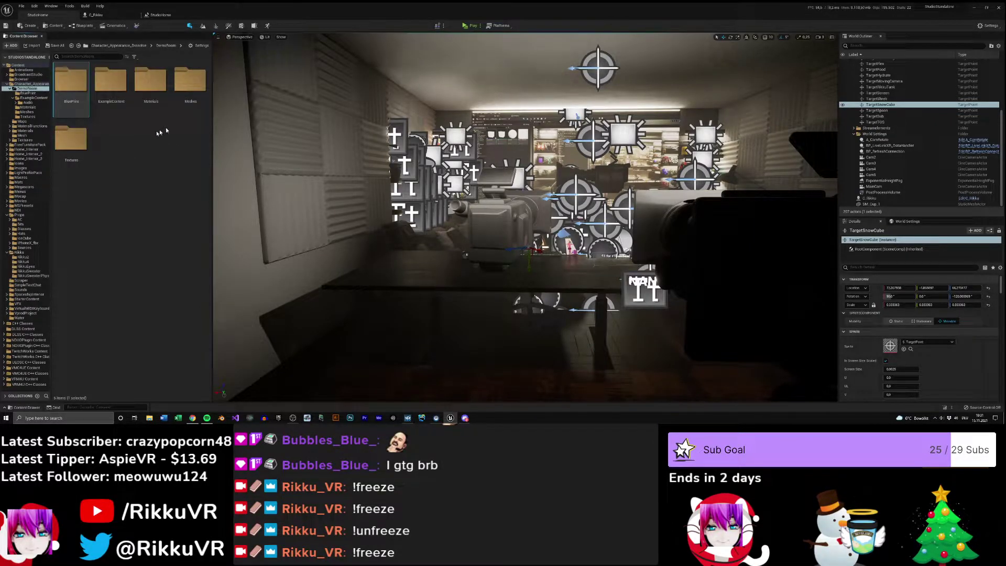
pyautogui.doubleClick(150, 82)
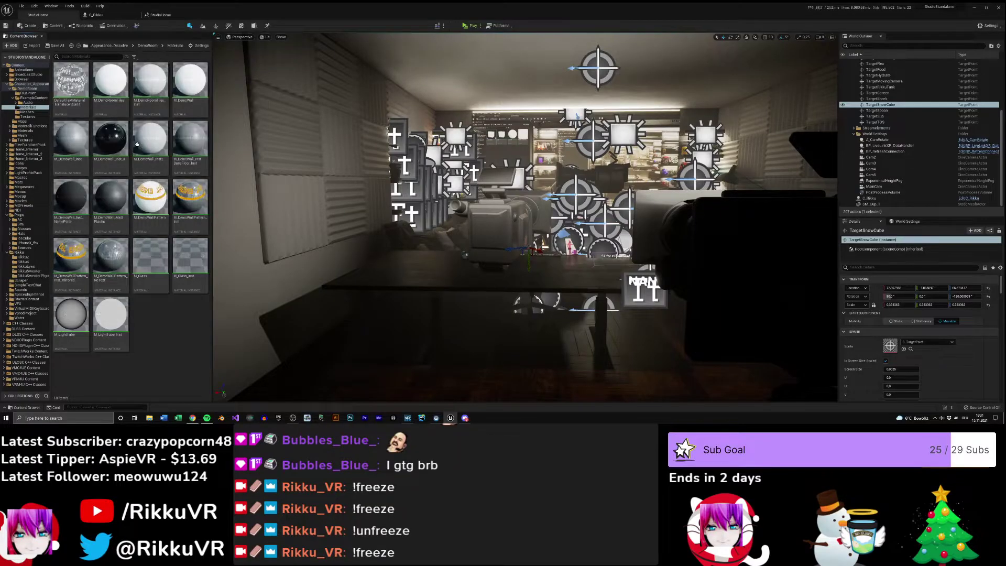
pyautogui.hotkey('alt', 'Left')
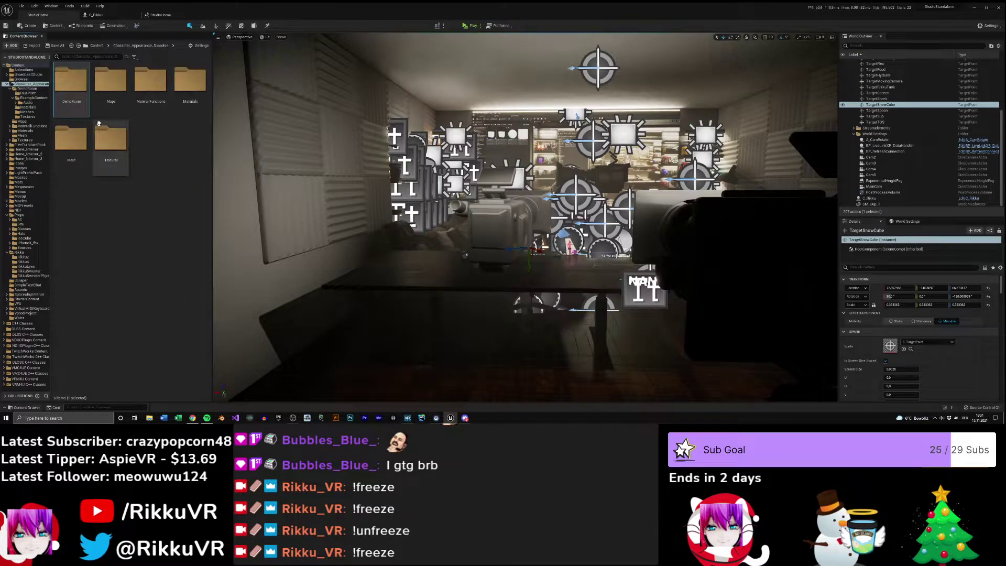
pyautogui.hotkey('alt', 'Left')
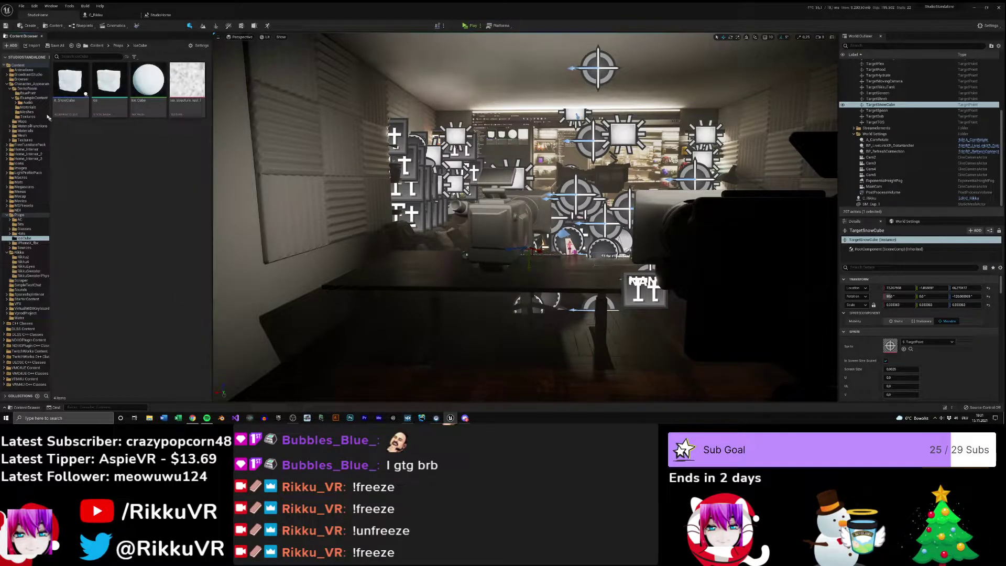
pyautogui.click(23, 84)
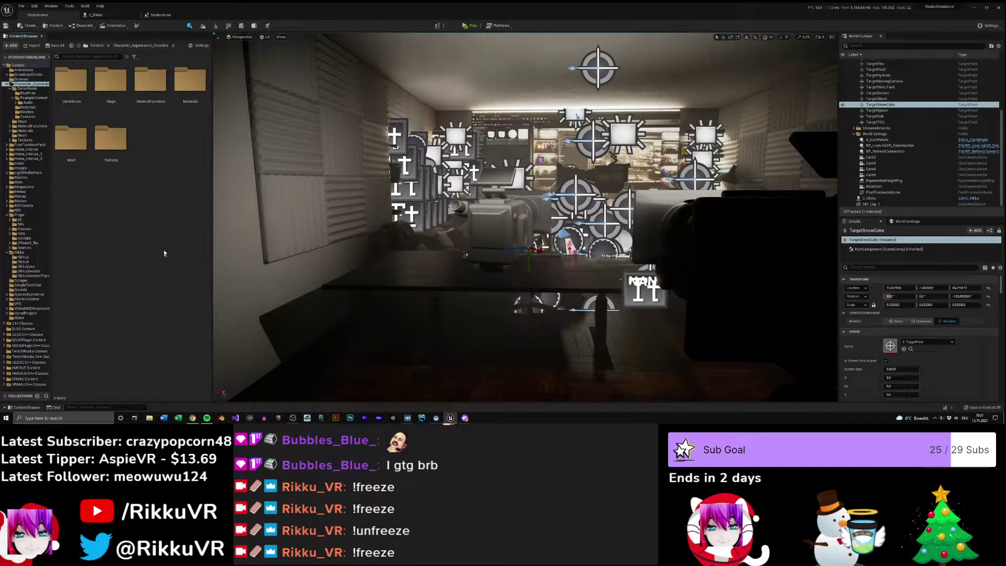
# - Examine the Standard material functions of the Character_Appearance_Dissolve pack and recheck its DemoRoom subfolders
pyautogui.doubleClick(151, 81)
pyautogui.click(117, 85)
pyautogui.doubleClick(117, 87)
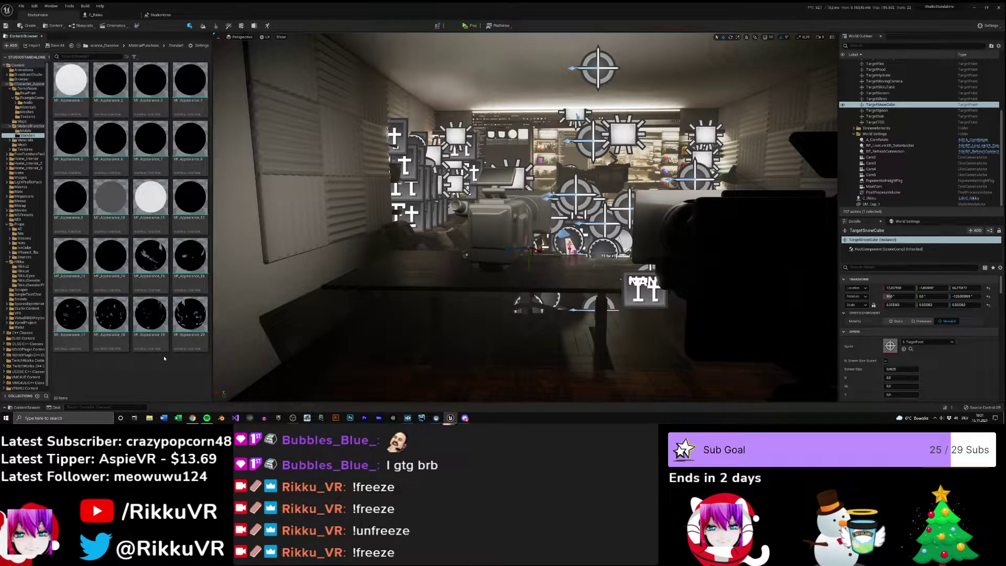
pyautogui.hotkey('alt', 'Left')
pyautogui.hotkey('alt', 'Left')
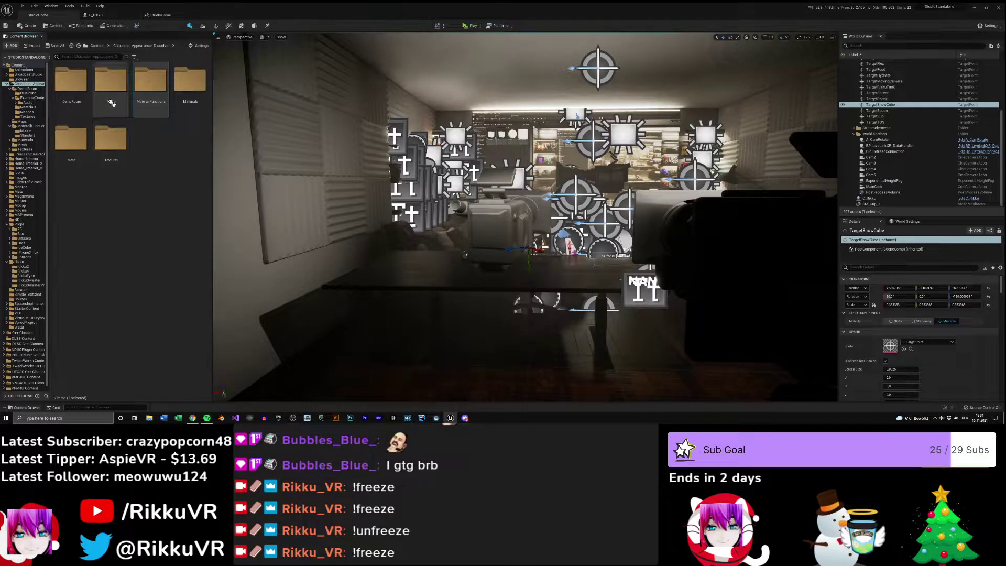
pyautogui.doubleClick(71, 81)
pyautogui.doubleClick(77, 83)
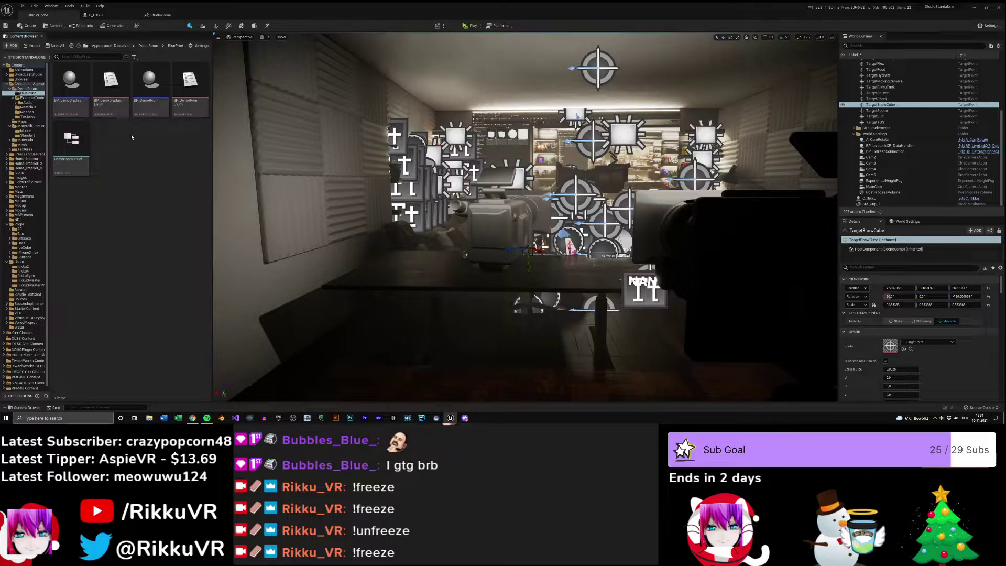
pyautogui.hotkey('alt', 'Left')
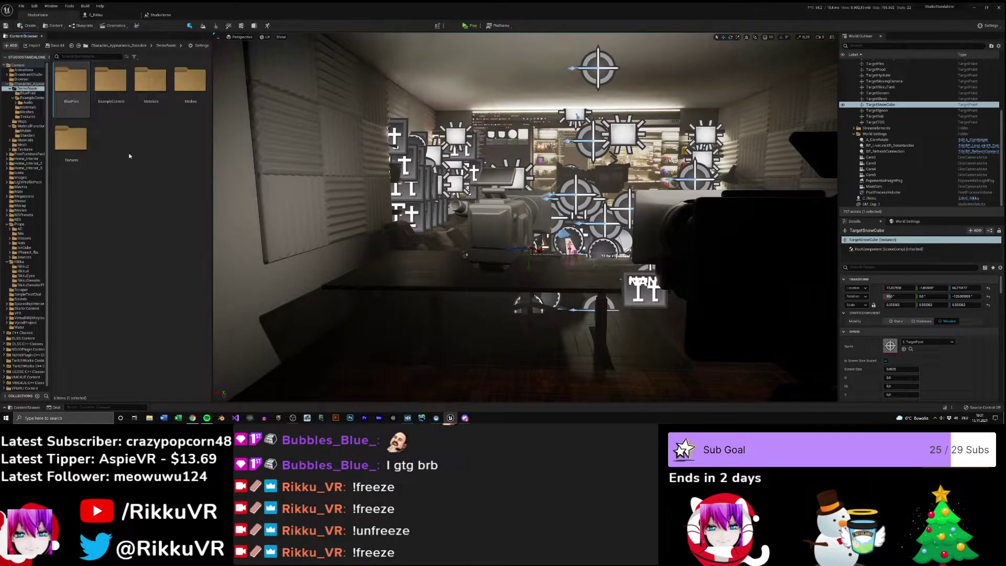
pyautogui.doubleClick(156, 87)
pyautogui.hotkey('alt', 'Left')
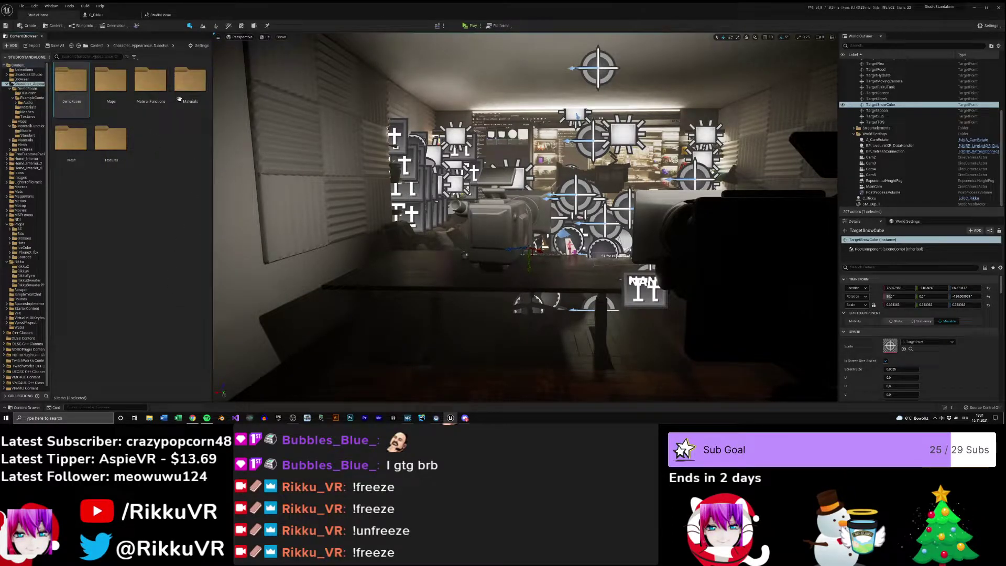
# - Apply the M_Appearance_8 material from the pack's Standard materials to the desk top in the StudioHome level
pyautogui.hotkey('alt', 'Left')
pyautogui.doubleClick(109, 81)
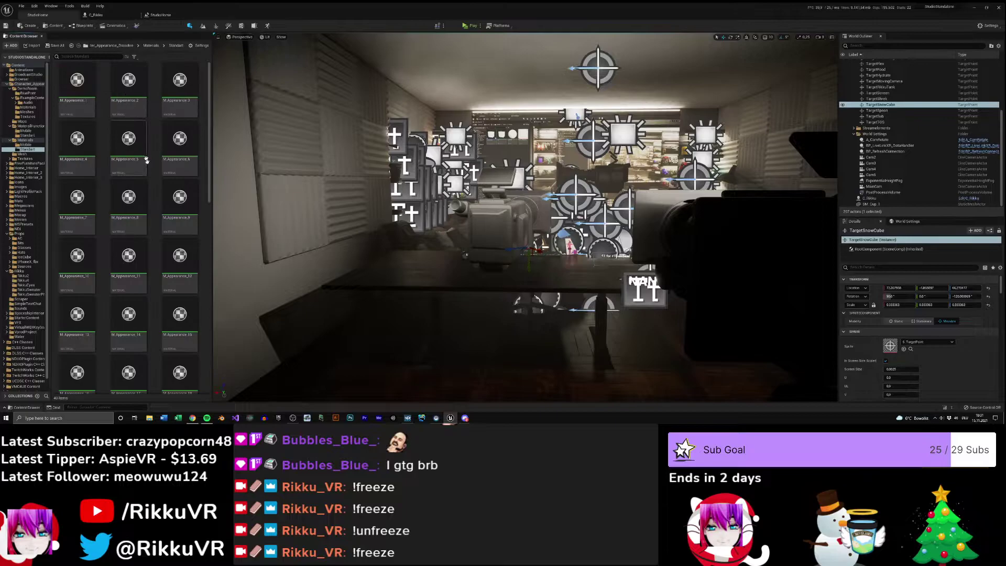
pyautogui.moveTo(143, 201); pyautogui.dragTo(423, 265)
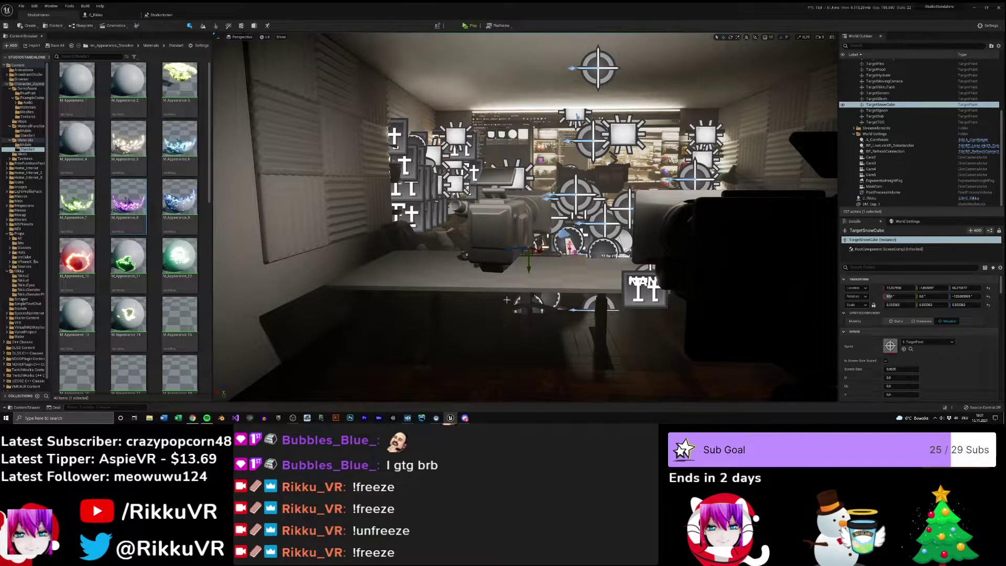
pyautogui.moveTo(526, 312); pyautogui.dragTo(526, 338, button='right')
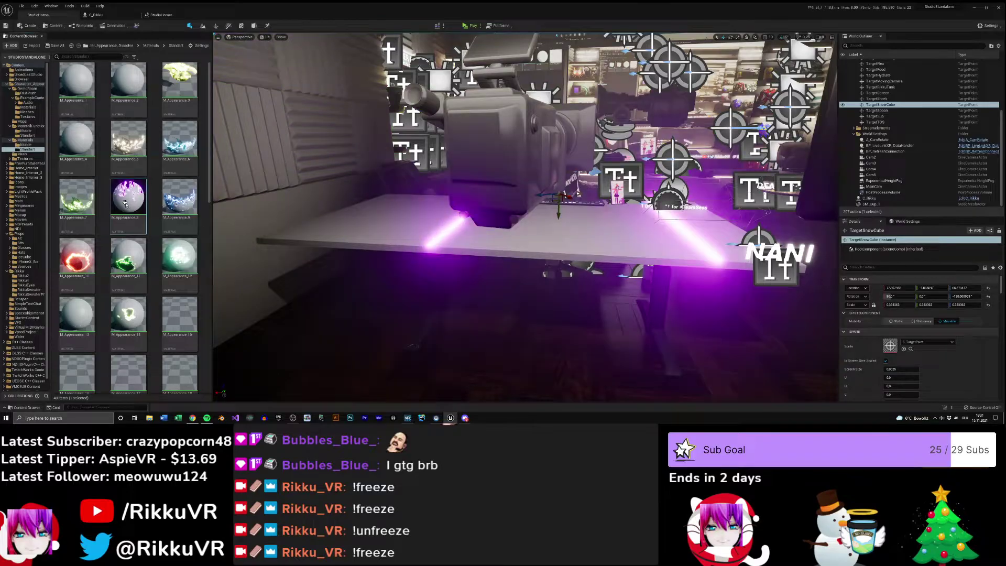
# - Open the M_Appearance_8 material and examine its Time, Sine_Remapped, Color and Emissive_Mult nodes and how they feed the material output
pyautogui.doubleClick(125, 204)
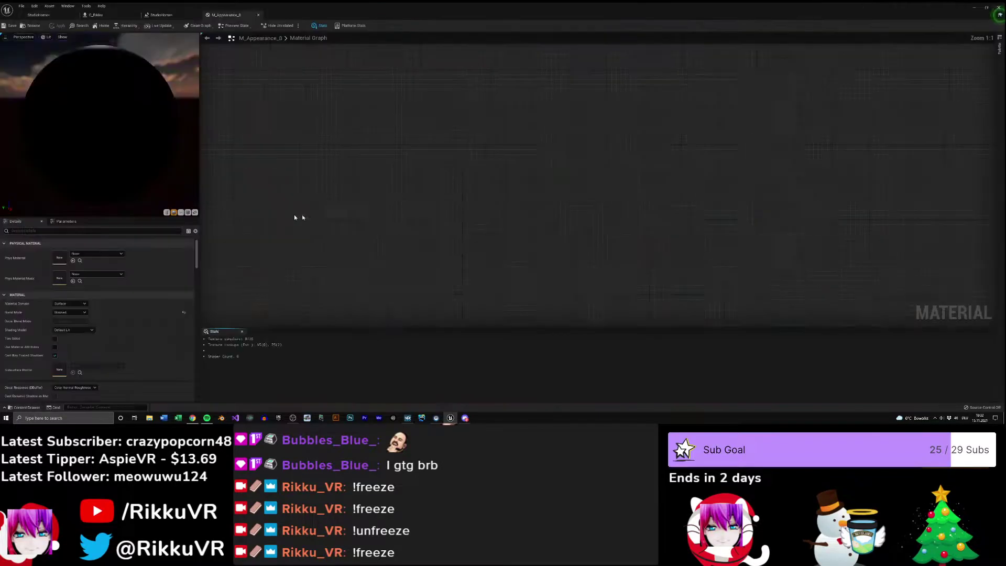
pyautogui.moveTo(397, 188); pyautogui.dragTo(575, 119, button='right')
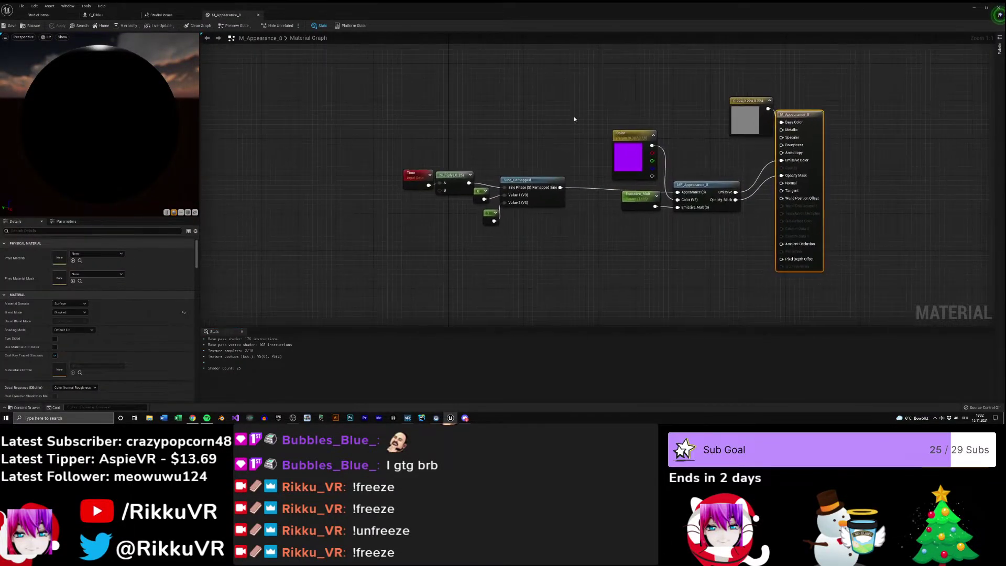
pyautogui.click(411, 175)
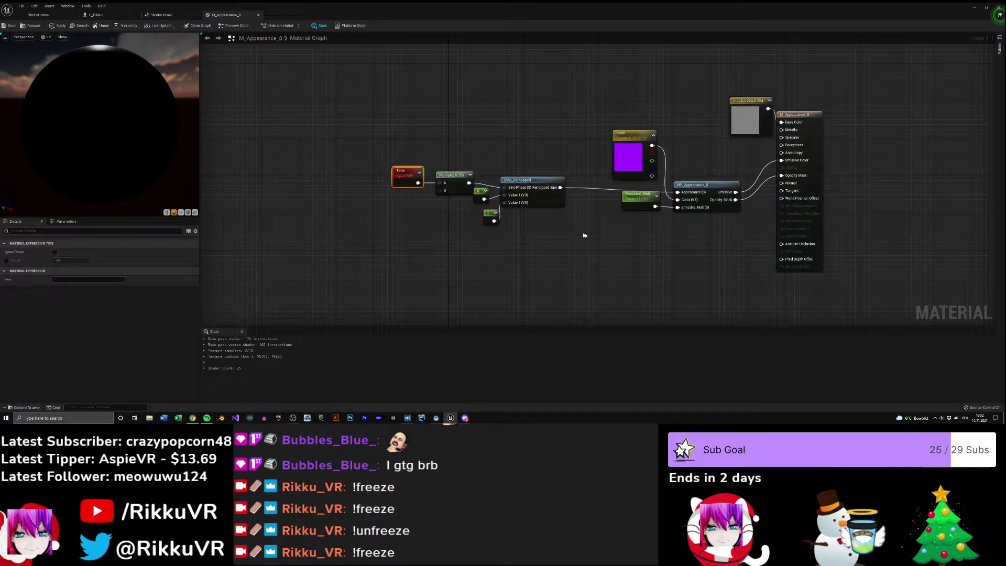
pyautogui.moveTo(535, 183); pyautogui.dragTo(452, 166, button='right')
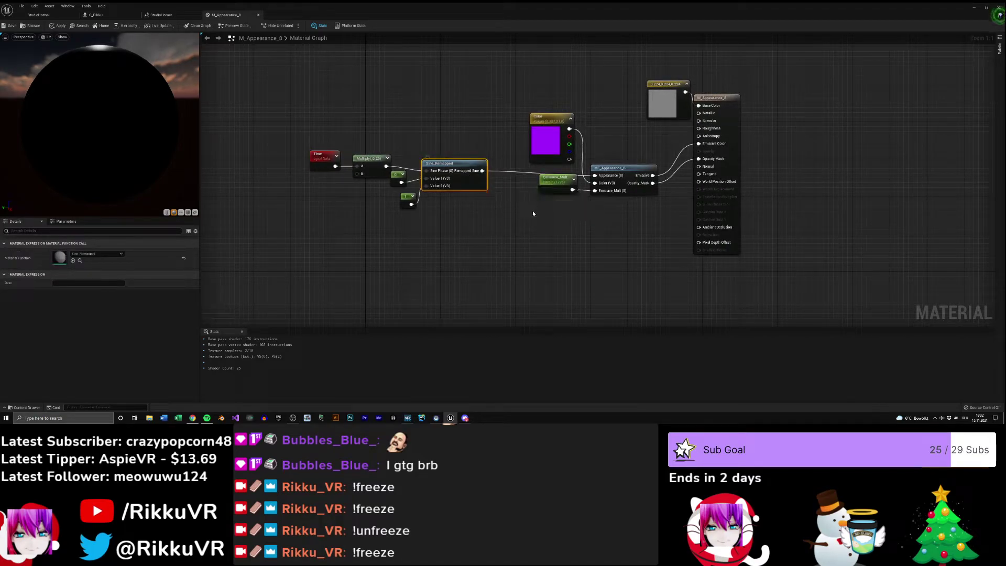
pyautogui.moveTo(548, 183); pyautogui.dragTo(536, 197)
pyautogui.moveTo(602, 226); pyautogui.dragTo(480, 225, button='right')
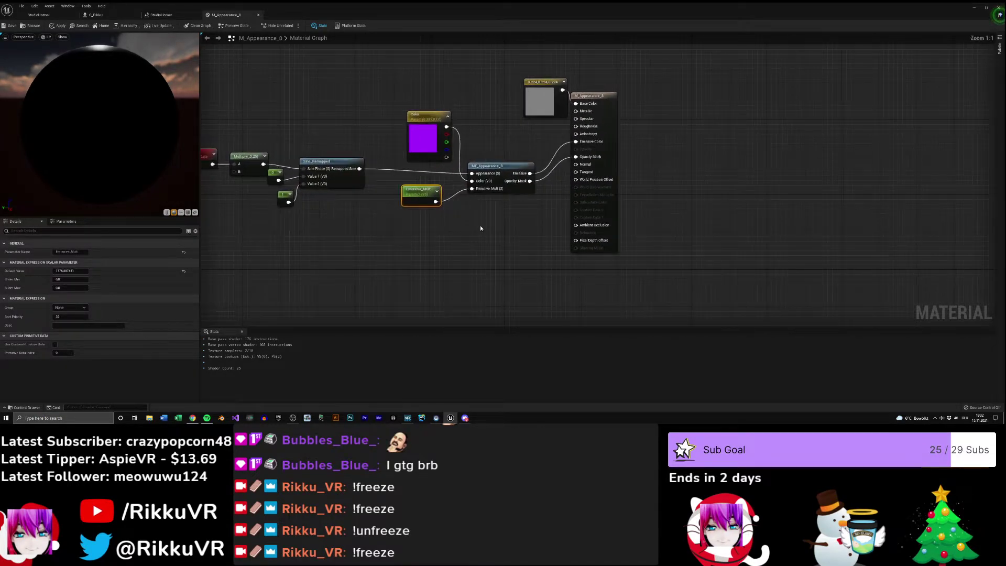
pyautogui.click(441, 118)
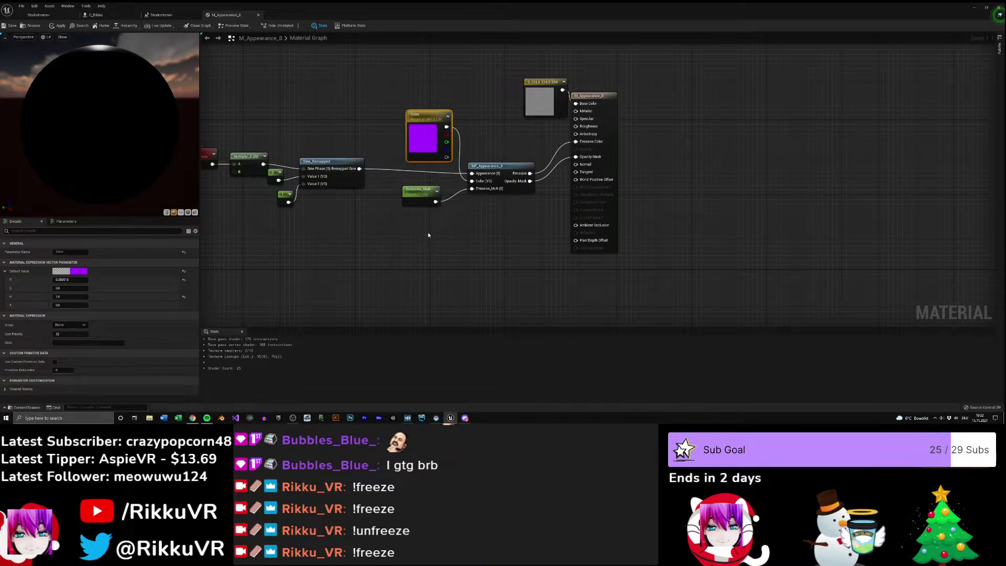
pyautogui.moveTo(428, 234); pyautogui.dragTo(539, 243, button='right')
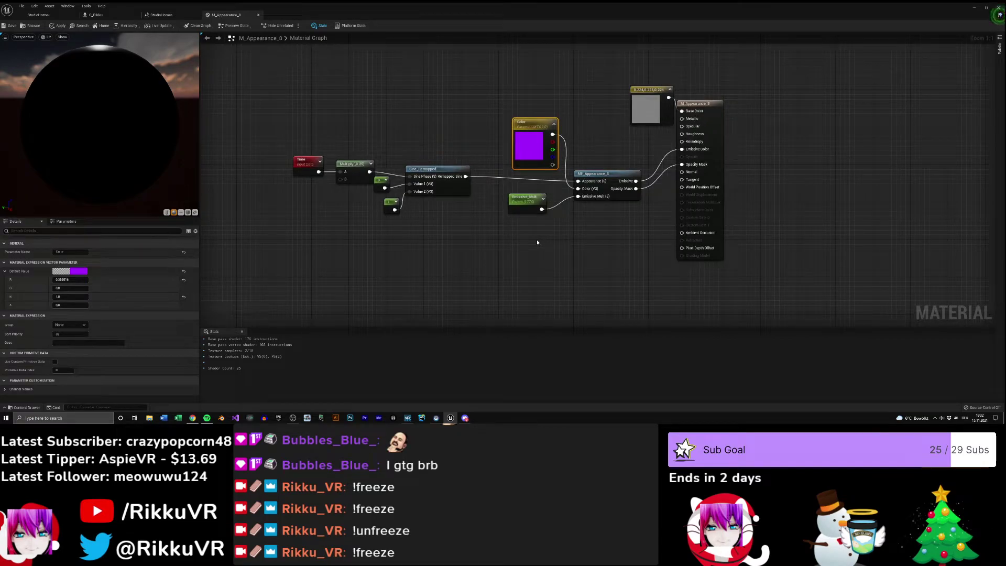
pyautogui.click(526, 203)
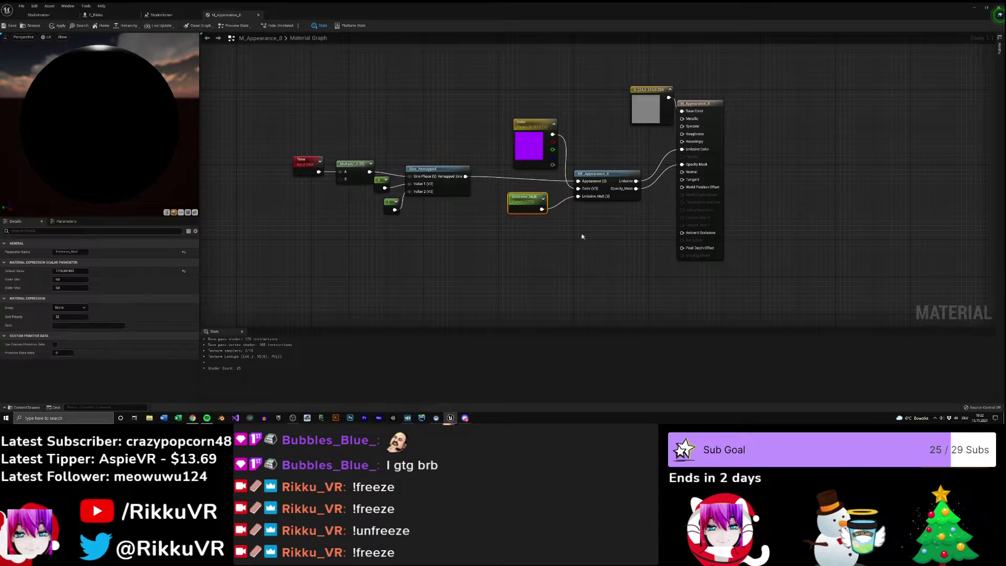
pyautogui.moveTo(557, 236); pyautogui.dragTo(482, 234, button='right')
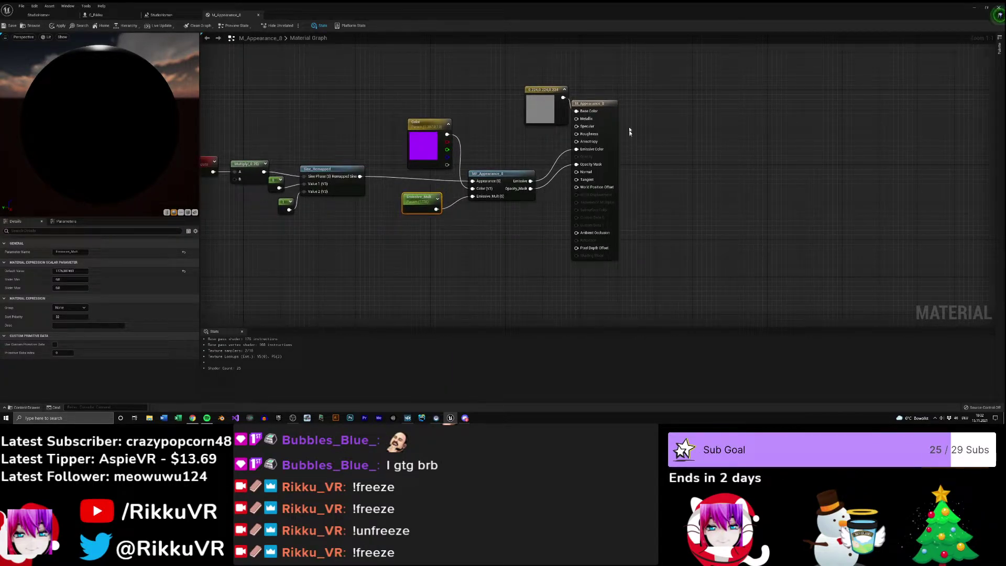
# - Examine the material output's blend settings, the MF_Appearance_8 function graph, and the Sine_Remapped node with its value constants
pyautogui.click(610, 108)
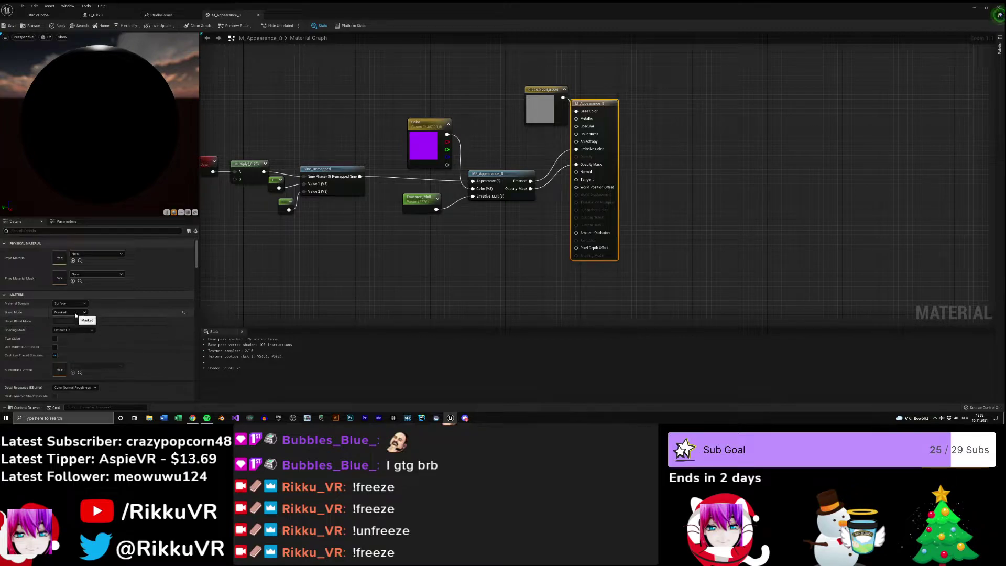
pyautogui.moveTo(485, 268); pyautogui.dragTo(573, 258, button='right')
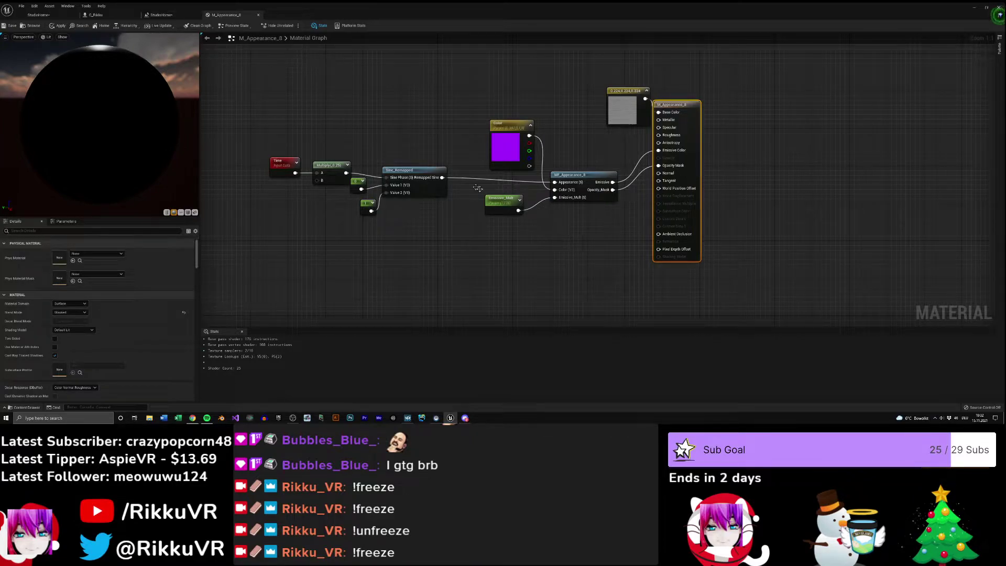
pyautogui.moveTo(361, 107); pyautogui.dragTo(463, 81, button='right')
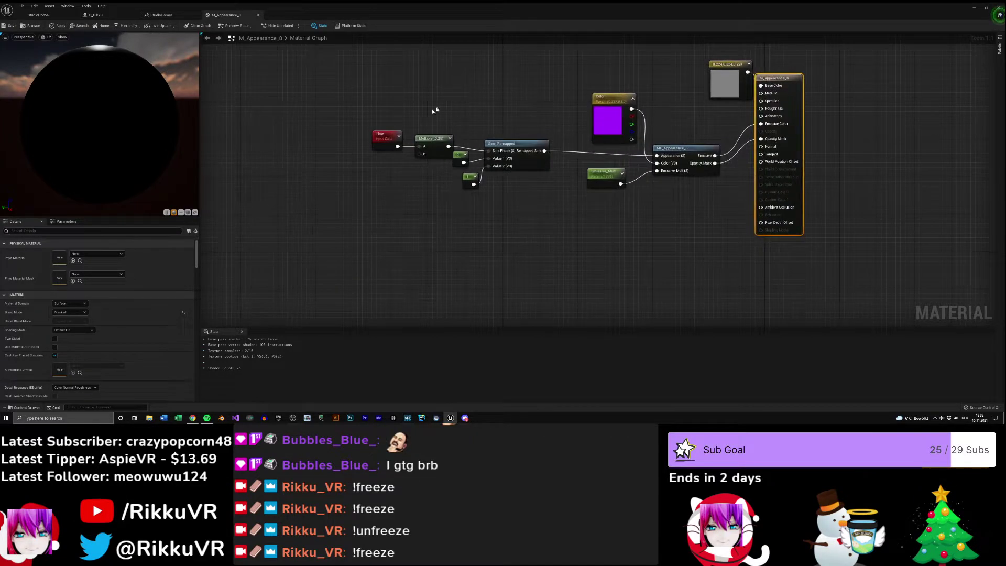
pyautogui.click(688, 151)
pyautogui.doubleClick(688, 151)
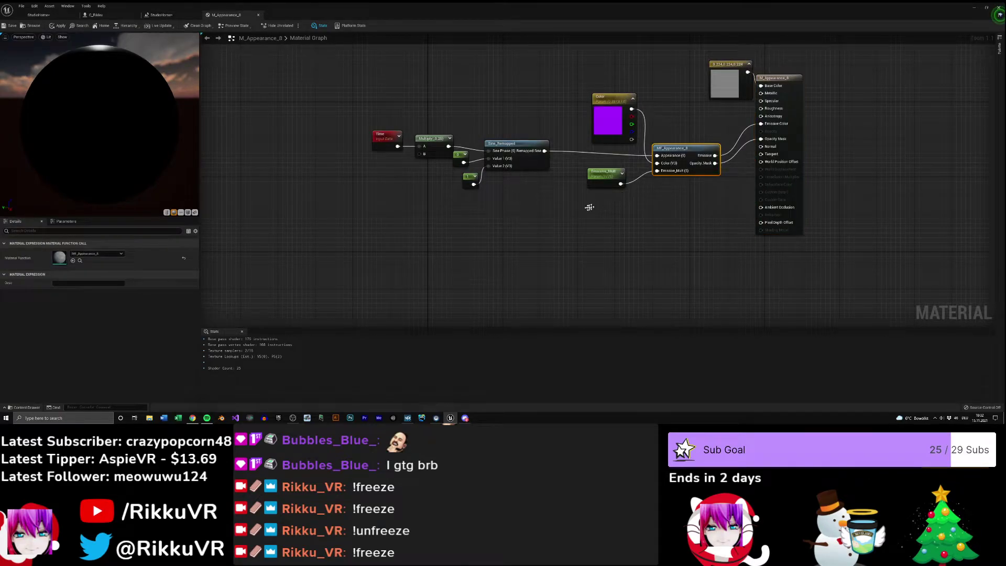
pyautogui.scroll(-5, 765, 147)
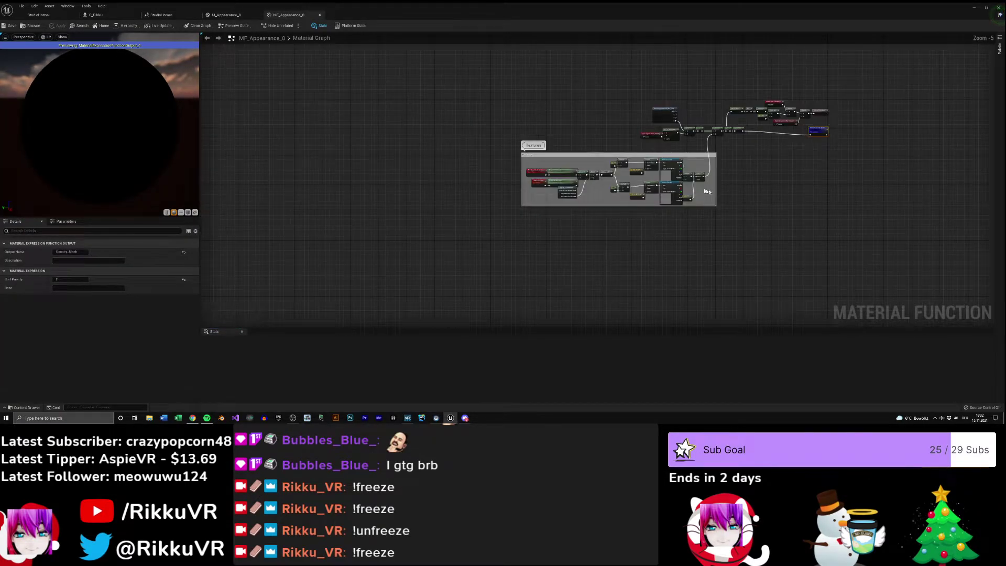
pyautogui.scroll(4, 689, 186)
pyautogui.click(320, 15)
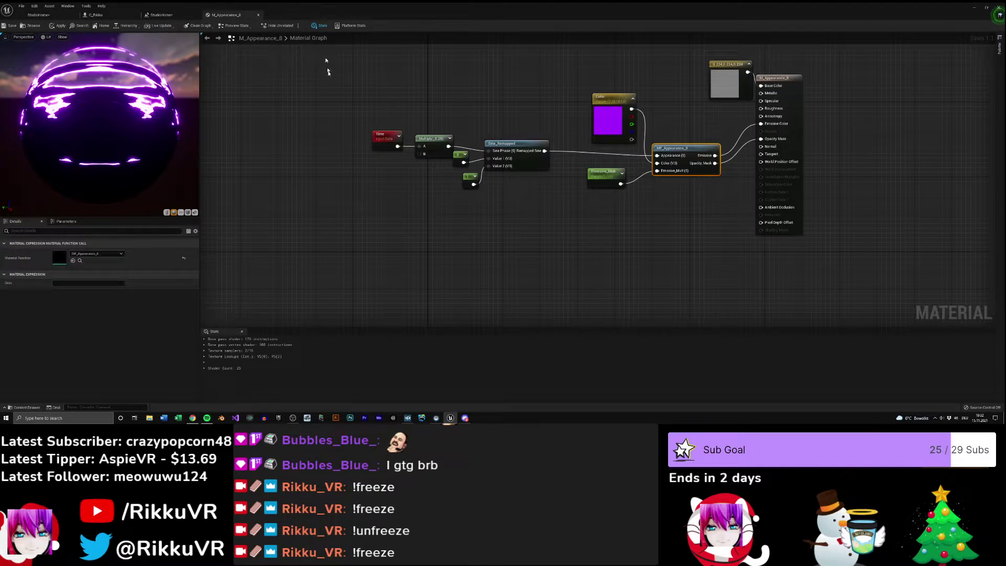
pyautogui.moveTo(471, 206); pyautogui.dragTo(428, 219, button='right')
pyautogui.click(458, 178)
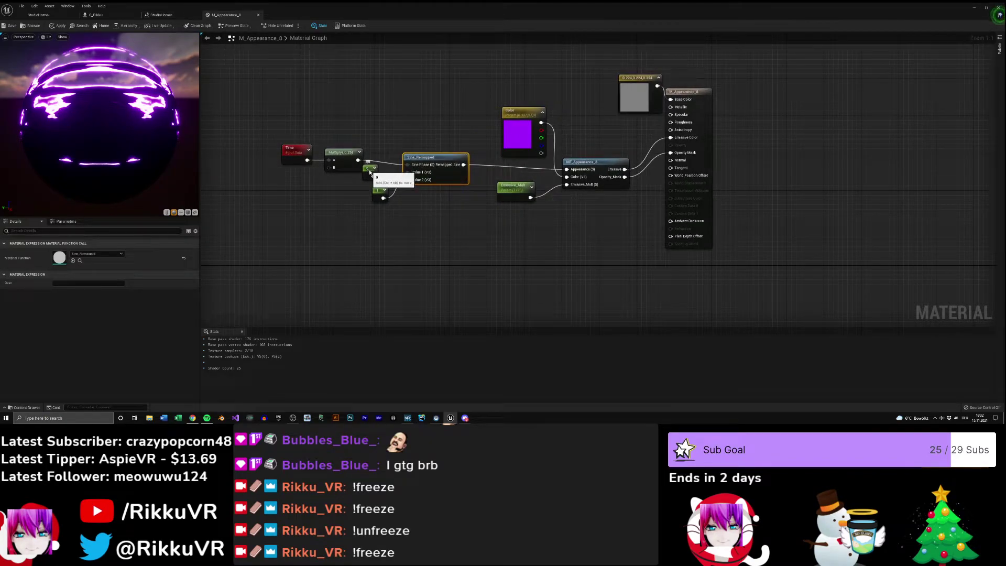
pyautogui.click(377, 173)
pyautogui.moveTo(377, 173); pyautogui.dragTo(378, 174)
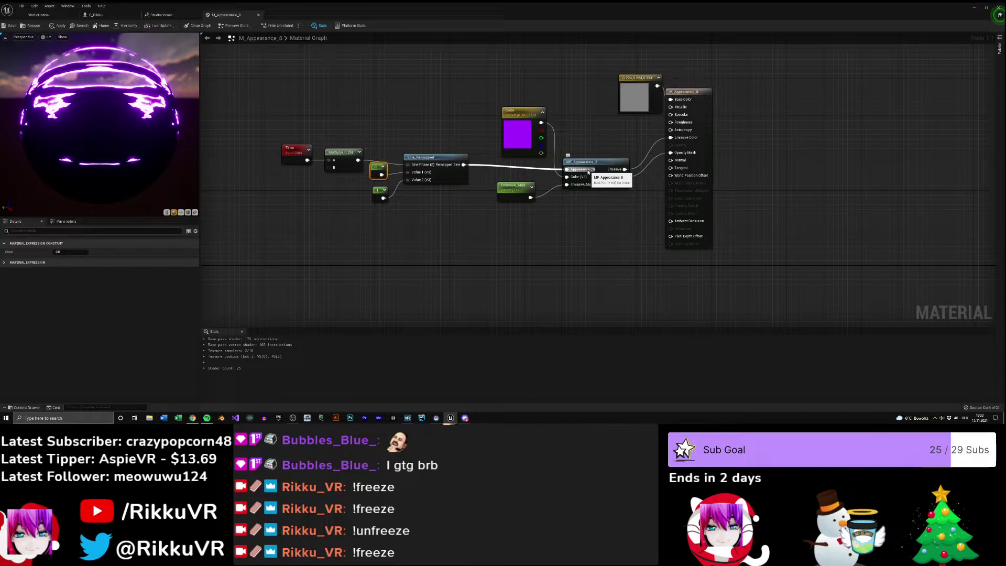
# - Feed a new constant of 0.5 into the Appearance input of MF_Appearance_8, apply the material and inspect the preview sphere
pyautogui.click(438, 223)
pyautogui.click(433, 207)
pyautogui.moveTo(443, 218); pyautogui.dragTo(576, 172)
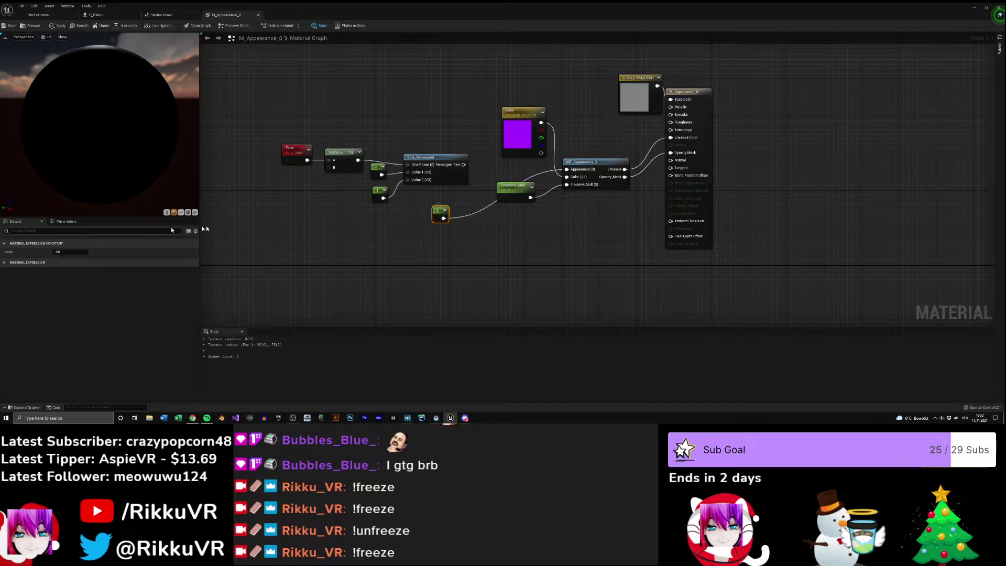
pyautogui.click(77, 252)
pyautogui.write('0.5')
pyautogui.press('Return')
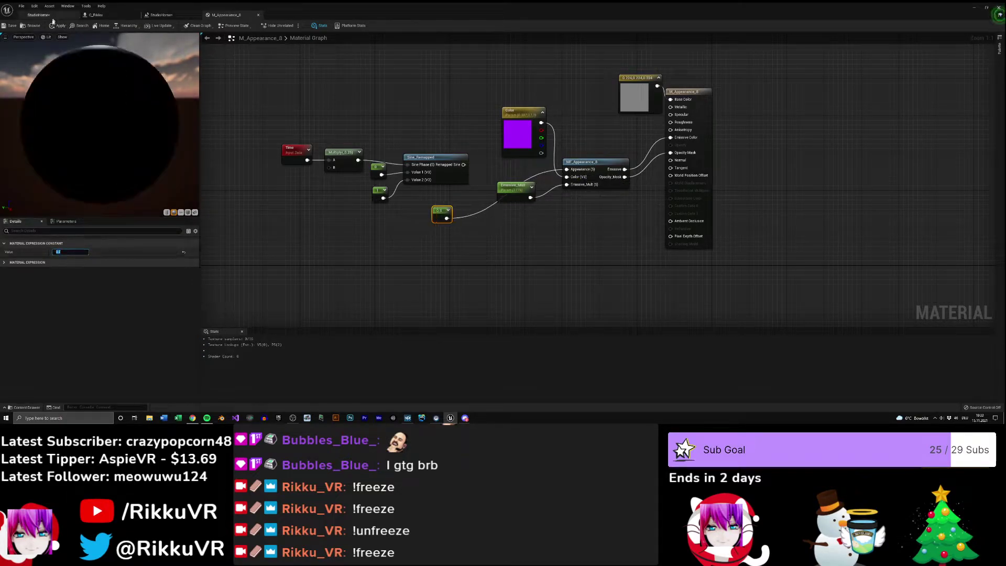
pyautogui.click(56, 26)
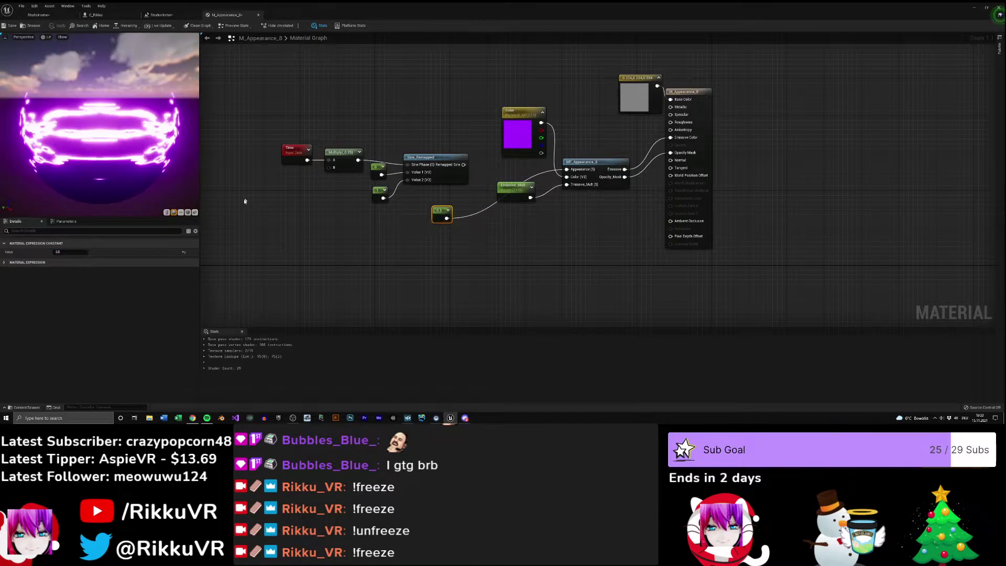
pyautogui.moveTo(171, 172); pyautogui.dragTo(182, 148)
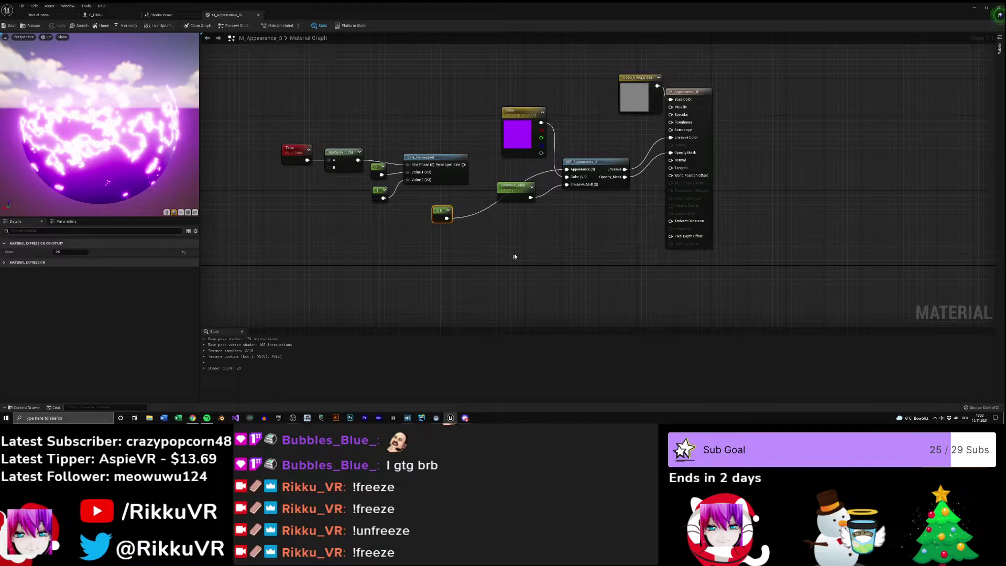
# - Add a LinearInterpolate node below Sine_Remapped with the Time node feeding its Alpha input
pyautogui.moveTo(505, 252); pyautogui.dragTo(554, 228, button='right')
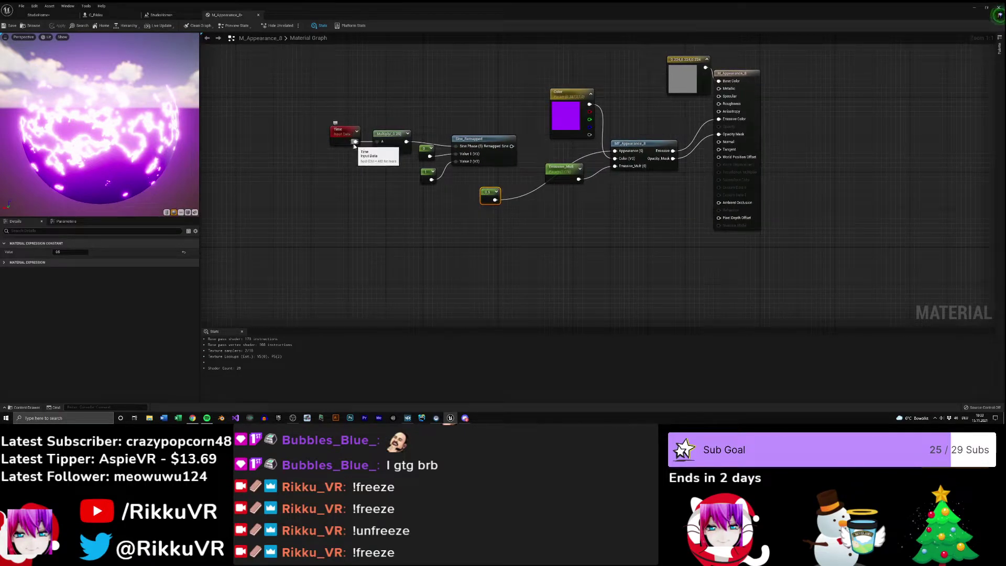
pyautogui.moveTo(354, 142); pyautogui.dragTo(394, 231)
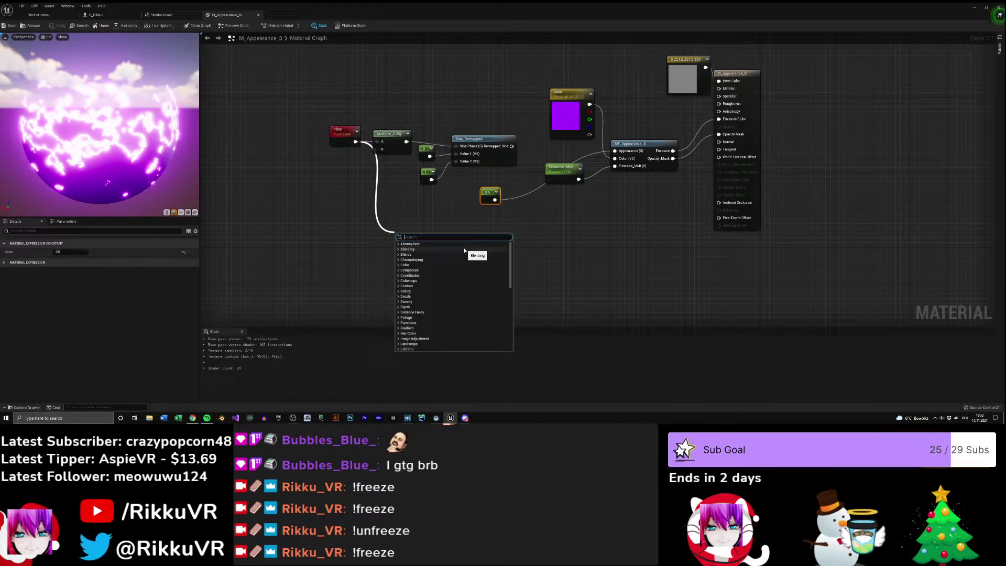
pyautogui.write('timeline')
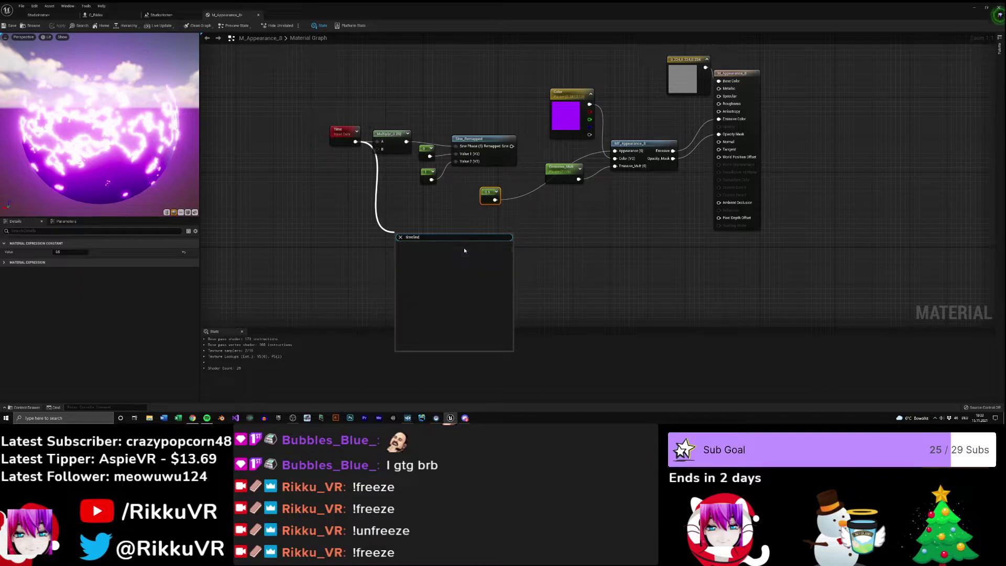
pyautogui.hotkey('ctrl', 'BackSpace')
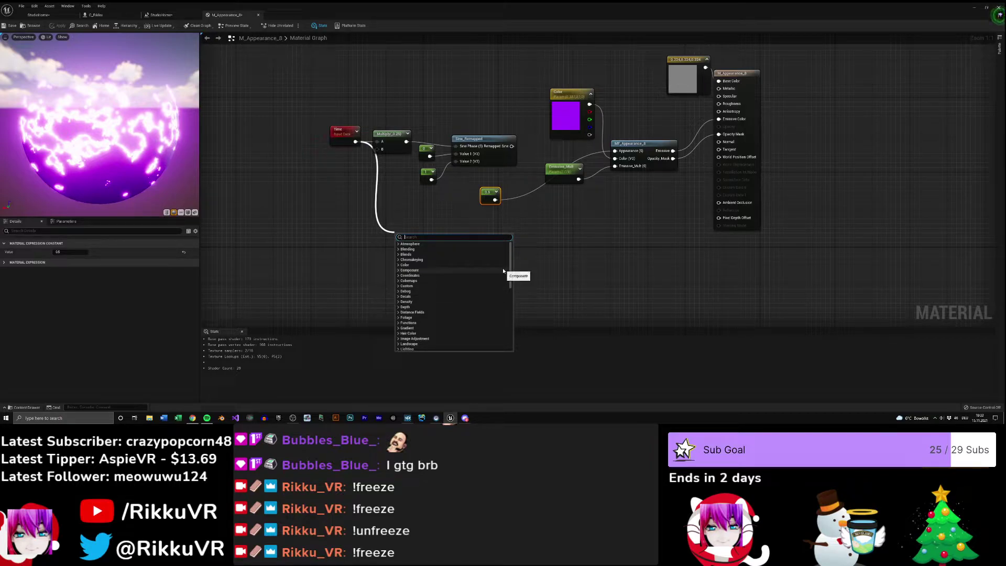
pyautogui.write('lerp')
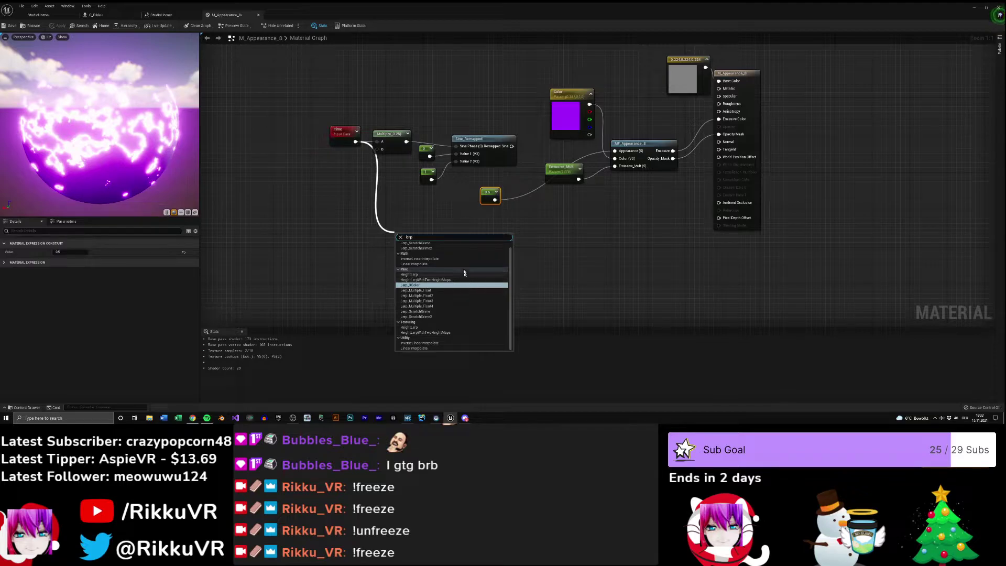
pyautogui.click(435, 263)
pyautogui.moveTo(411, 236); pyautogui.dragTo(440, 209)
pyautogui.moveTo(343, 131); pyautogui.dragTo(428, 232)
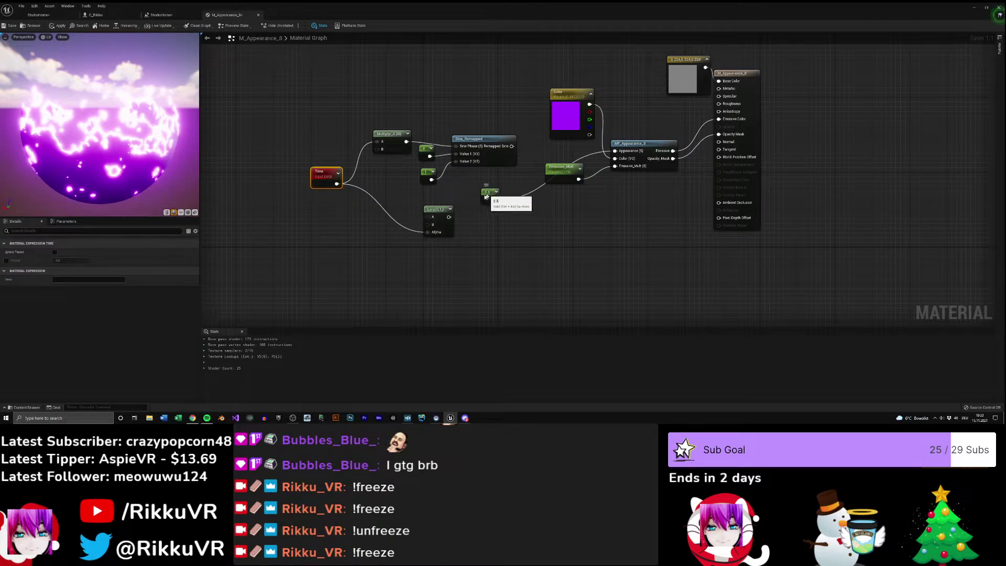
# - Replace the 0.5 constant with the Lerp, feeding its A and B from copies of Sine_Remapped's value constants, and apply the material
pyautogui.moveTo(497, 194); pyautogui.dragTo(352, 223)
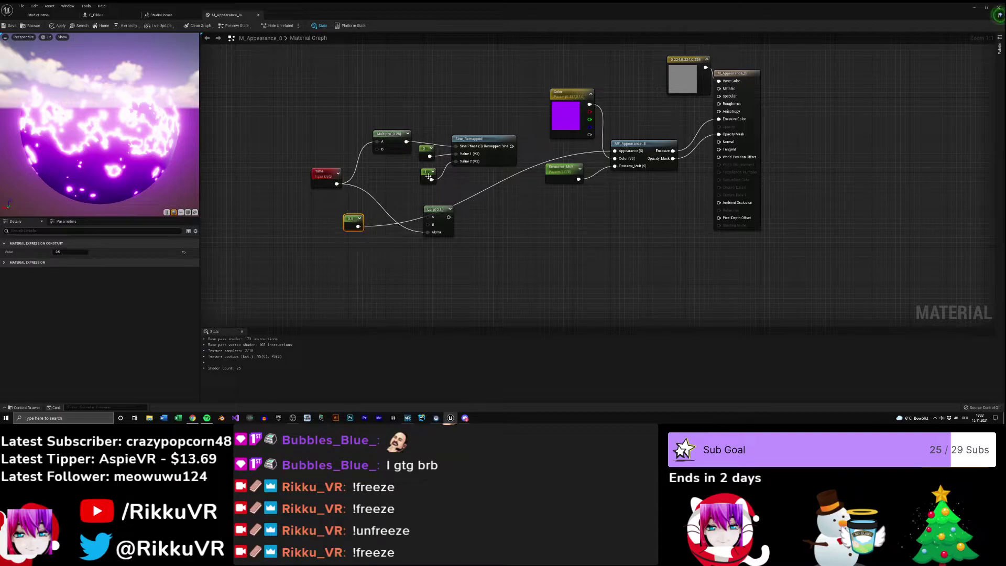
pyautogui.press('Delete')
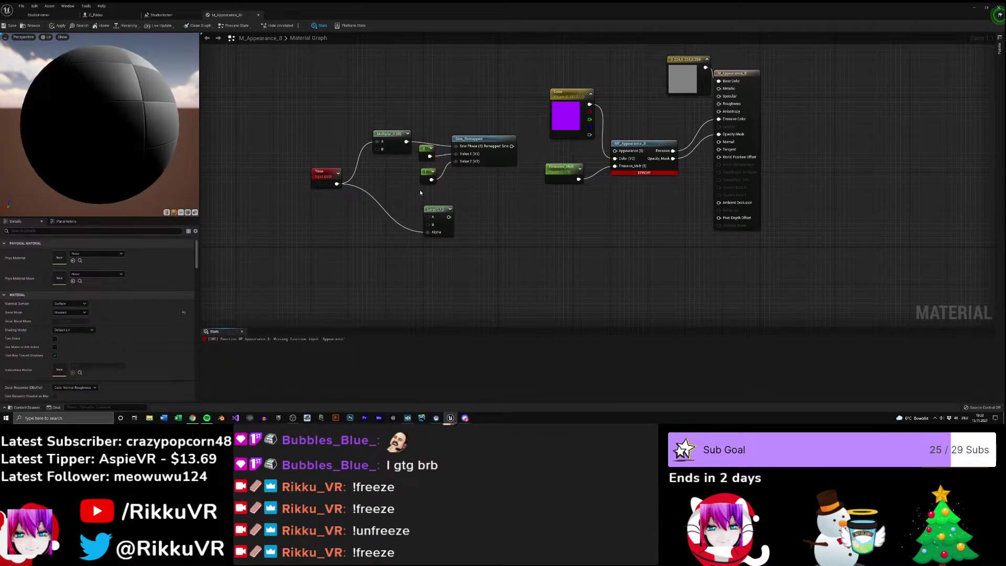
pyautogui.hotkey('ctrl', 'v')
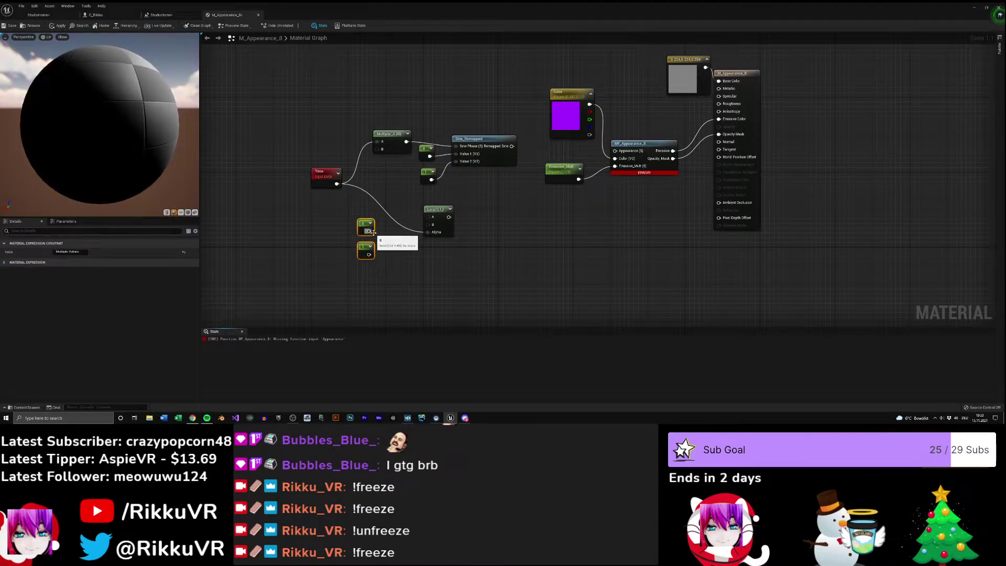
pyautogui.moveTo(369, 231); pyautogui.dragTo(423, 220)
pyautogui.moveTo(368, 254); pyautogui.dragTo(427, 224)
pyautogui.moveTo(471, 234); pyautogui.dragTo(429, 268, button='right')
pyautogui.moveTo(404, 252)
pyautogui.mouseDown()
pyautogui.moveTo(448, 267)
pyautogui.moveTo(506, 207)
pyautogui.moveTo(572, 185)
pyautogui.moveTo(415, 239)
pyautogui.mouseUp()
pyautogui.moveTo(121, 110); pyautogui.dragTo(164, 73)
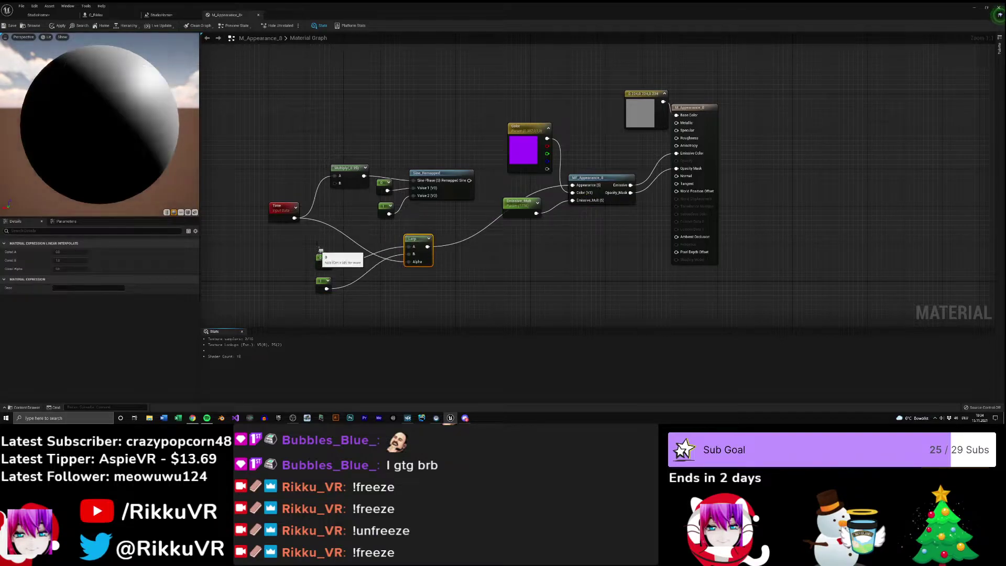
pyautogui.click(58, 25)
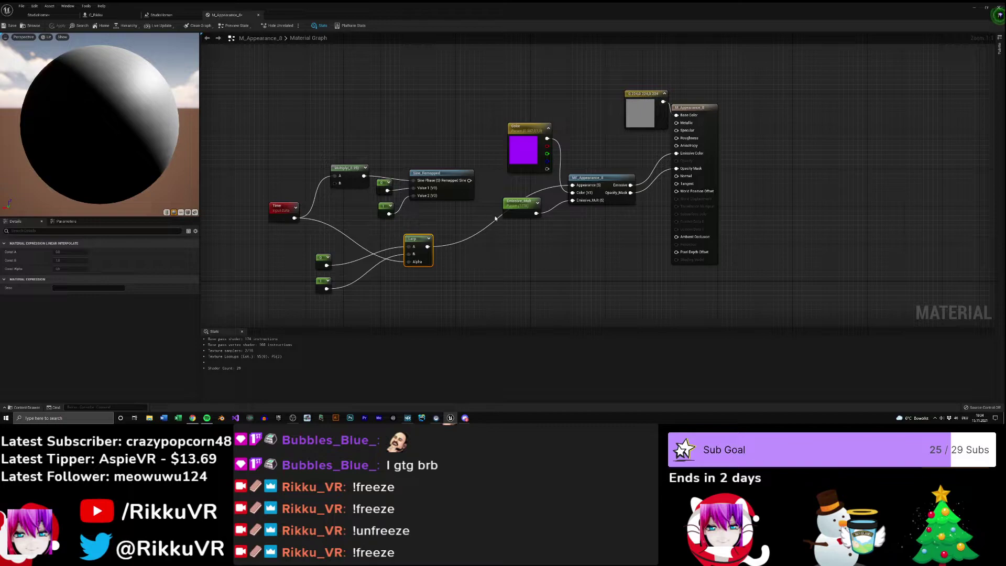
# - Reconnect Sine_Remapped to the Appearance input, delete the Lerp node with its two constants, and apply the material
pyautogui.moveTo(511, 209); pyautogui.dragTo(513, 227)
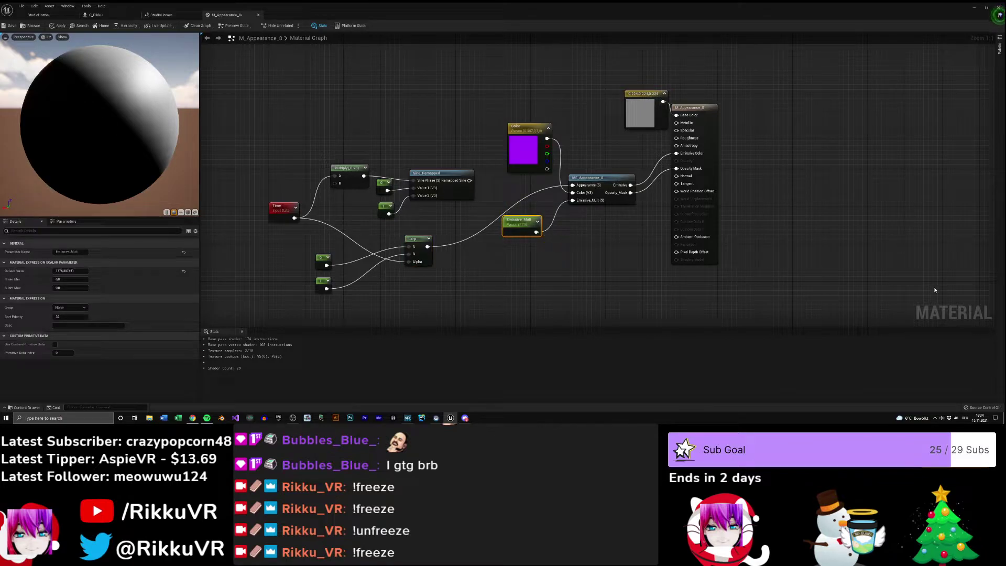
pyautogui.click(824, 266)
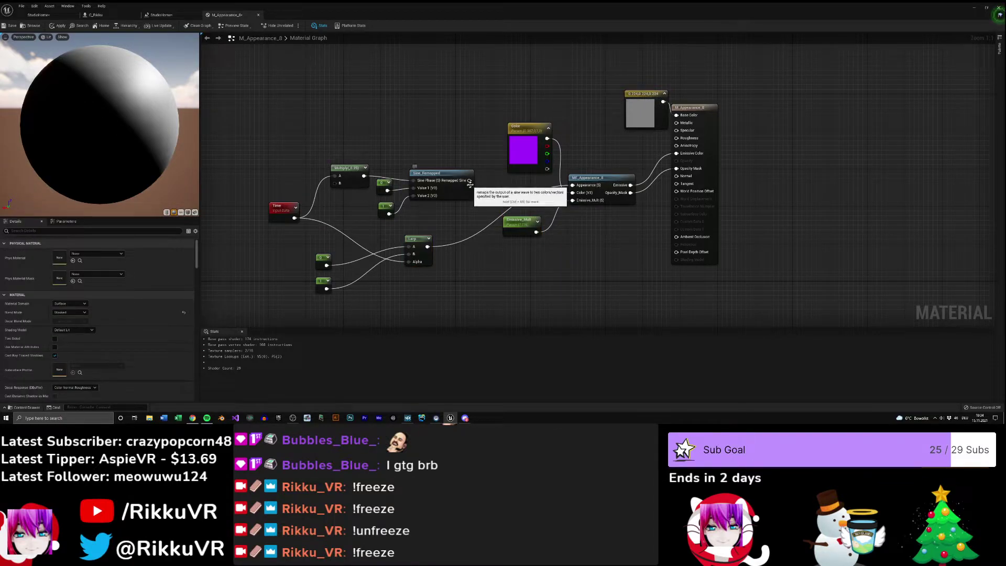
pyautogui.moveTo(469, 181); pyautogui.dragTo(572, 185)
pyautogui.moveTo(422, 231); pyautogui.dragTo(313, 298)
pyautogui.press('Delete')
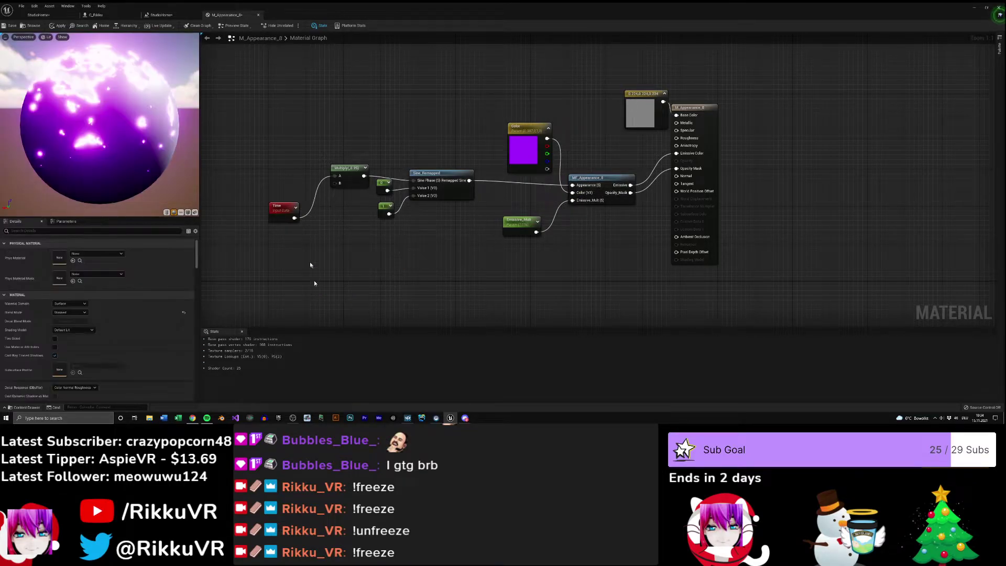
pyautogui.moveTo(494, 146); pyautogui.dragTo(475, 163, button='right')
pyautogui.click(442, 199)
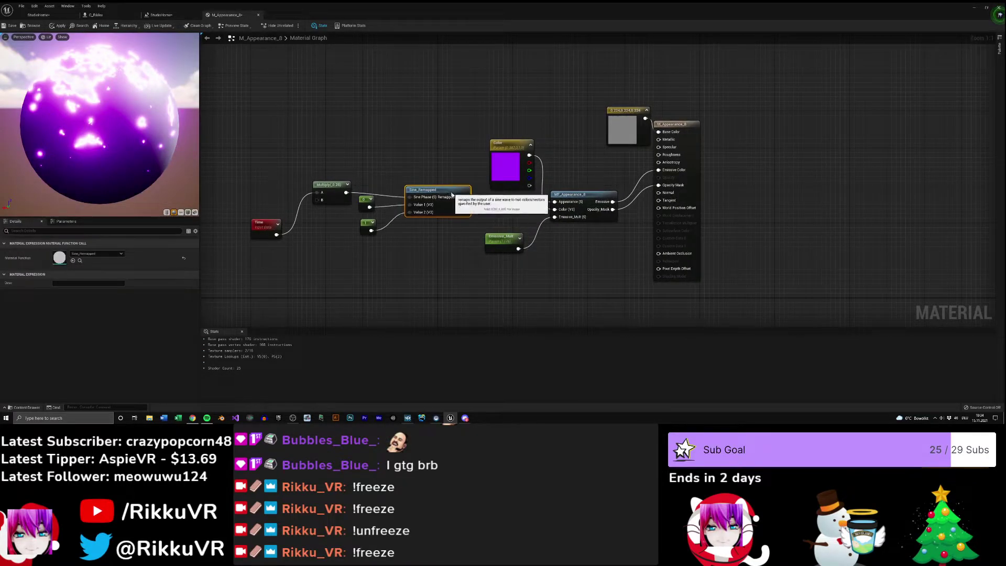
pyautogui.click(52, 28)
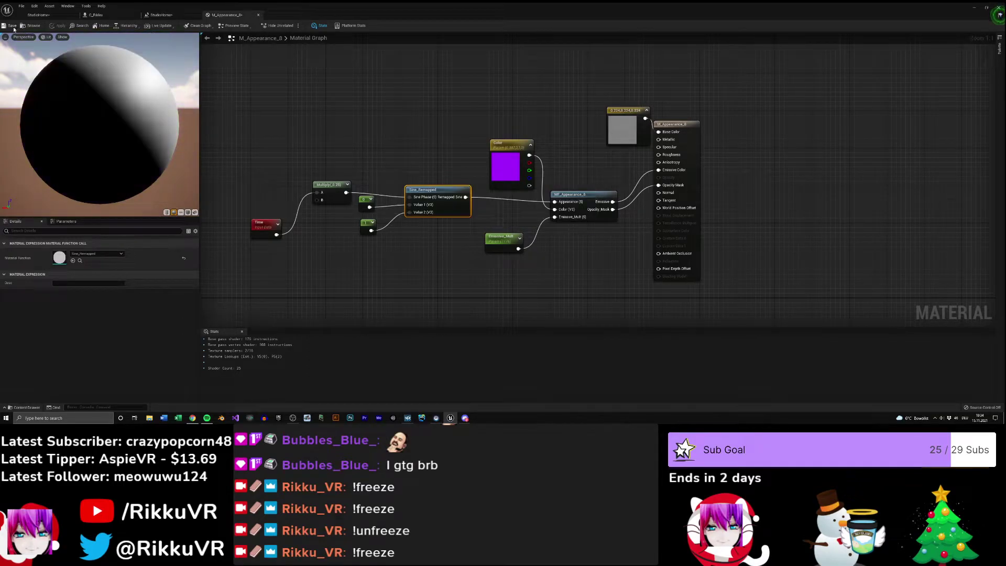
pyautogui.moveTo(452, 186); pyautogui.dragTo(447, 181)
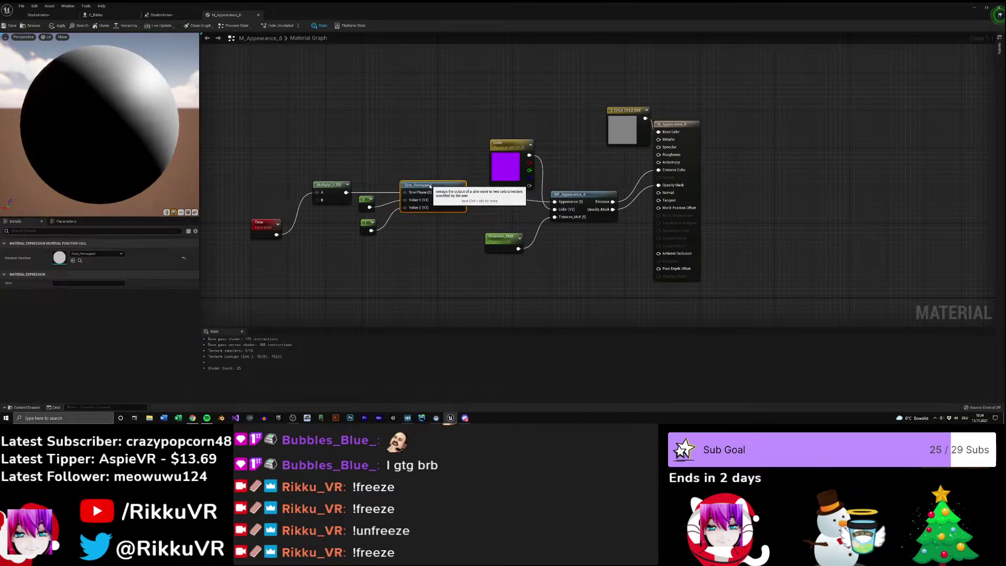
pyautogui.click(396, 260)
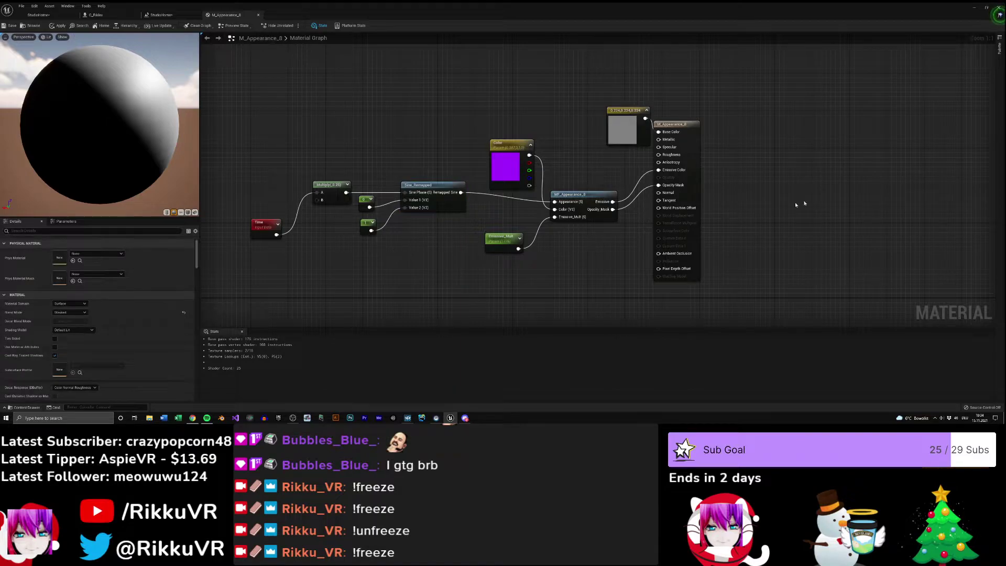
# - Switch to Chrome and examine the first four Google image results for "animate value material unreal"
pyautogui.hotkey('alt', 'Tab')
pyautogui.hotkey('alt', 'Tab')
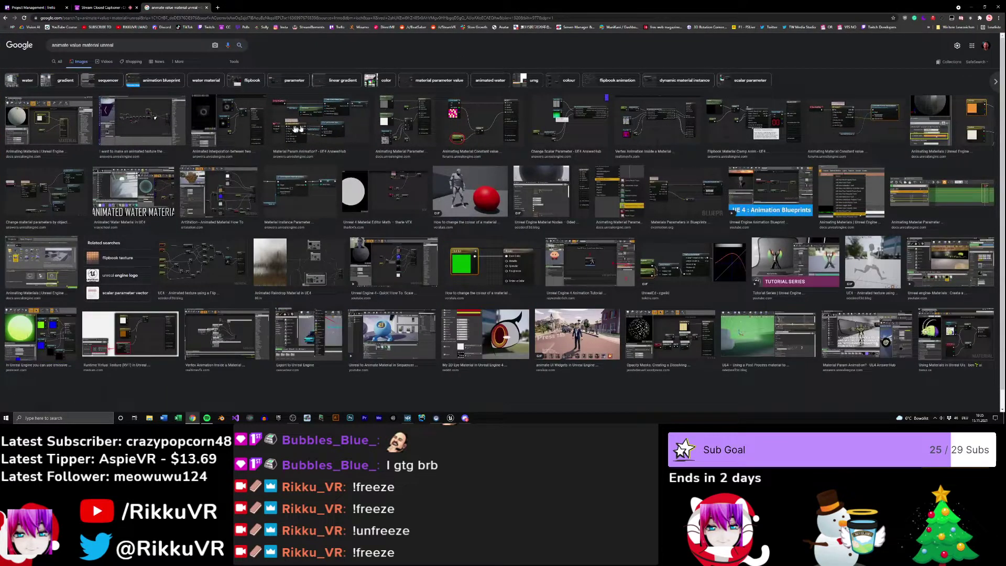
pyautogui.click(60, 126)
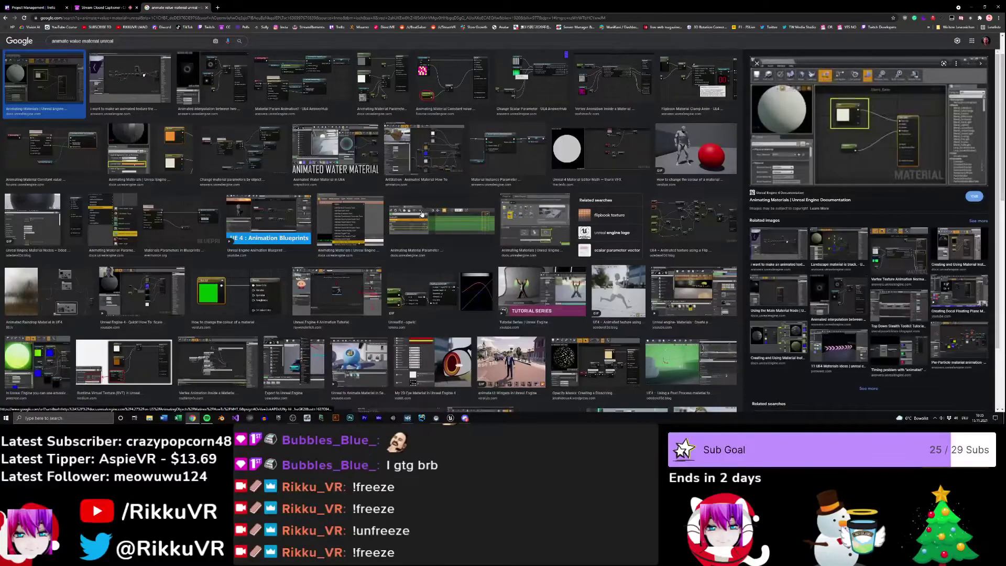
pyautogui.click(135, 98)
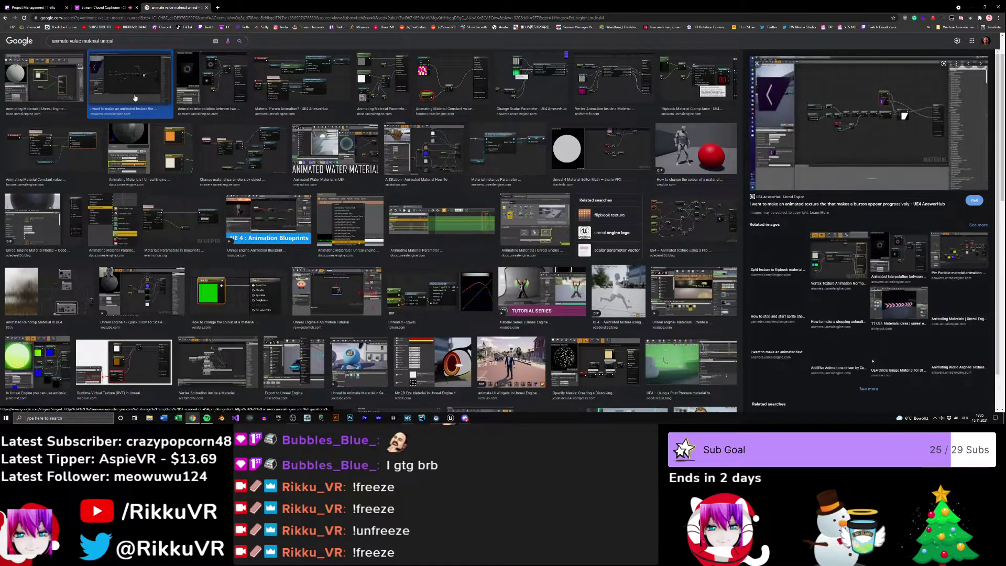
pyautogui.click(201, 91)
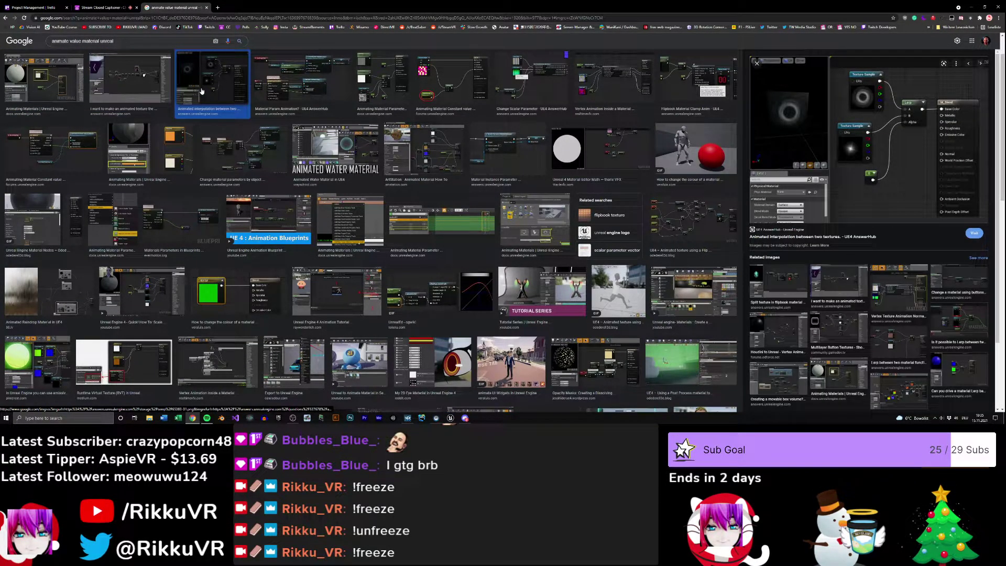
pyautogui.click(301, 104)
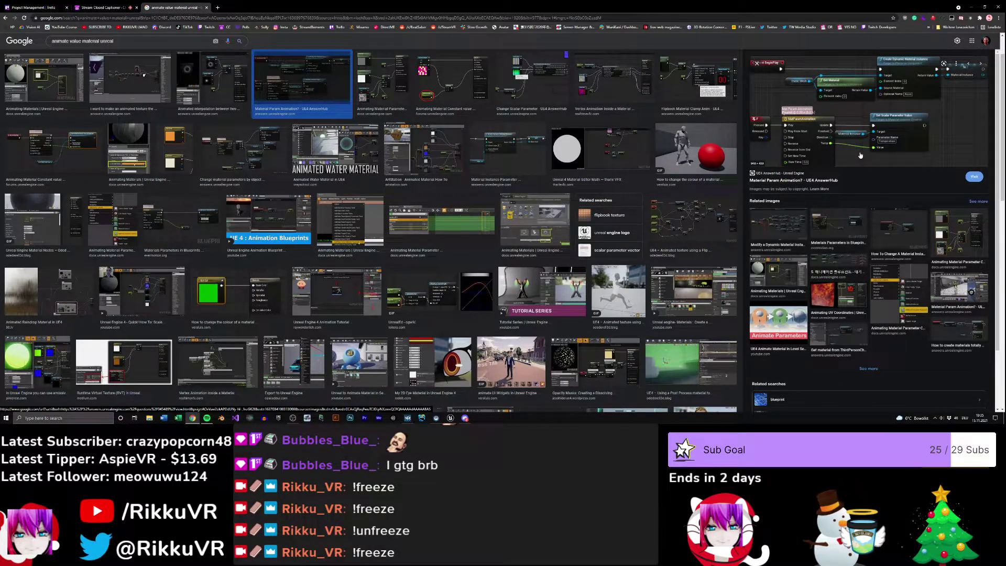
# - Switch back to the Unreal Editor and delete the Time, Multiply, Sine_Remapped and value constant nodes from the M_Appearance_8 graph
pyautogui.scroll(1, 860, 152)
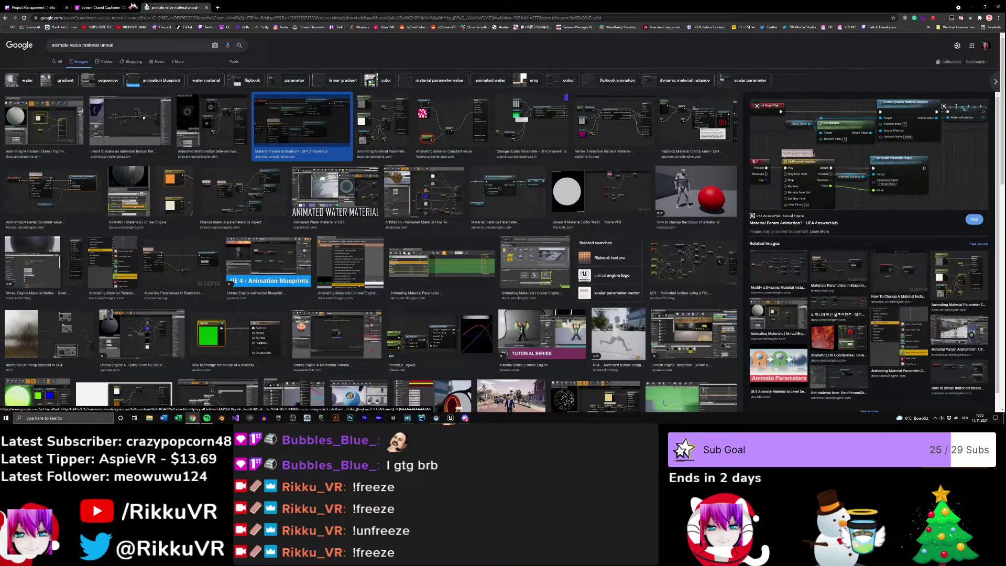
pyautogui.click(37, 8)
pyautogui.click(172, 7)
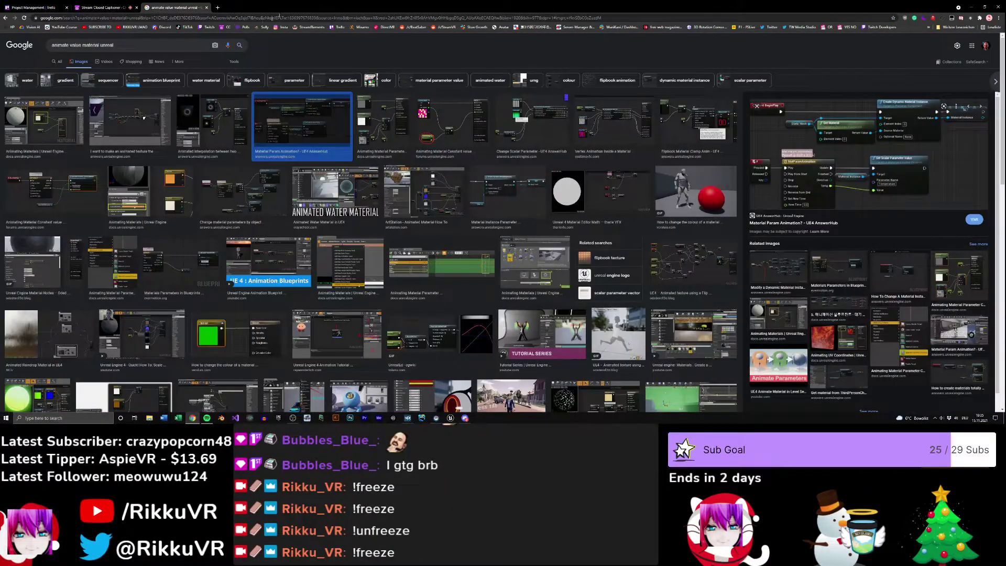
pyautogui.moveTo(269, 12); pyautogui.dragTo(1005, 209)
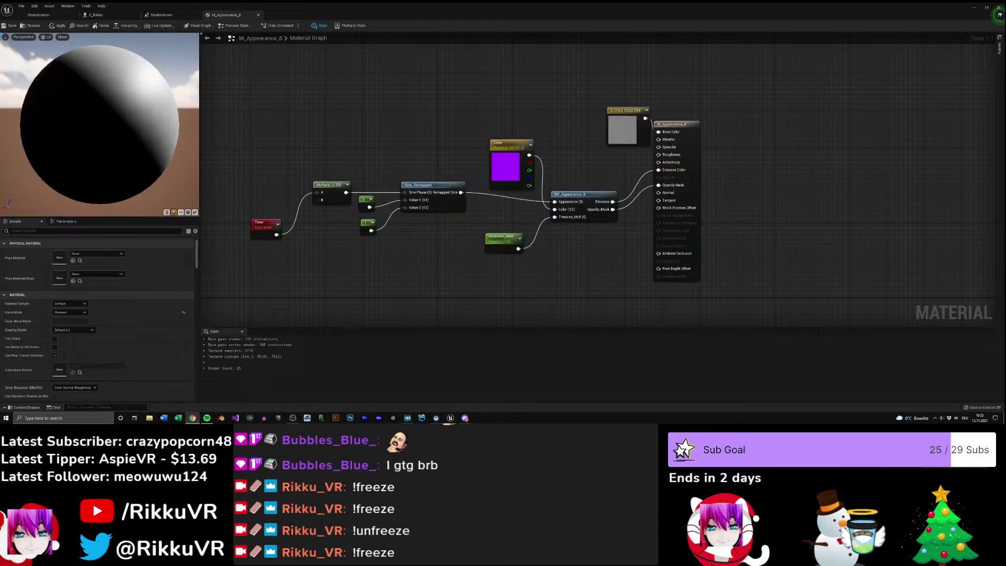
pyautogui.moveTo(497, 258); pyautogui.dragTo(569, 244, button='right')
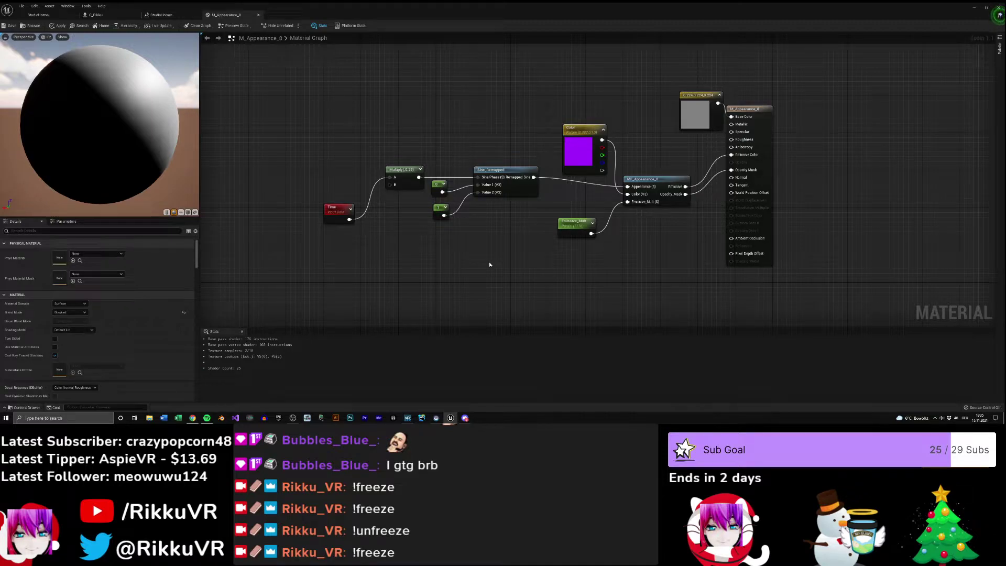
pyautogui.moveTo(410, 234); pyautogui.dragTo(321, 149)
pyautogui.press('Delete')
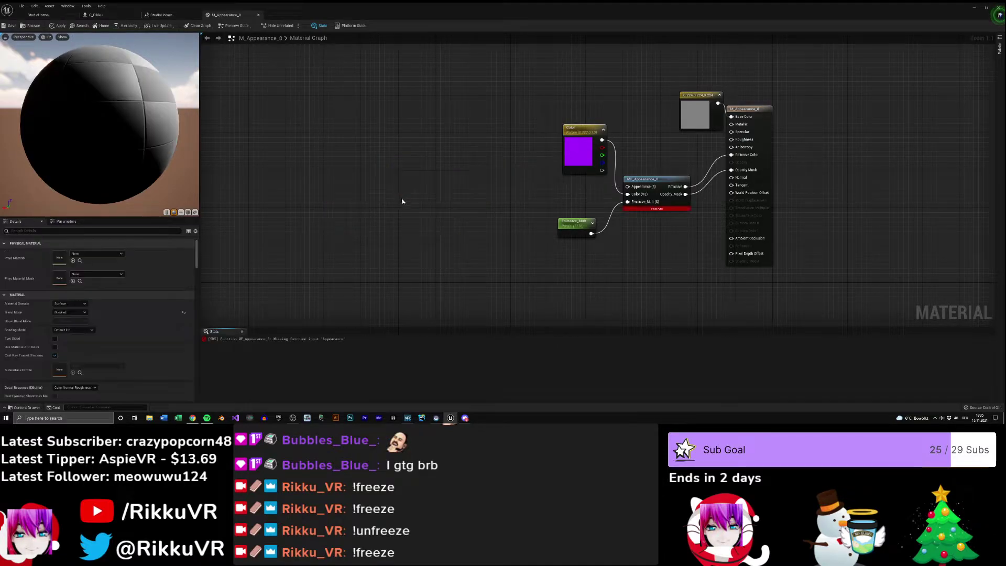
# - Feed a new constant of 0.0 into the Appearance input of MF_Appearance_8 and place it below the Color node
pyautogui.click(496, 190)
pyautogui.moveTo(506, 199); pyautogui.dragTo(627, 187)
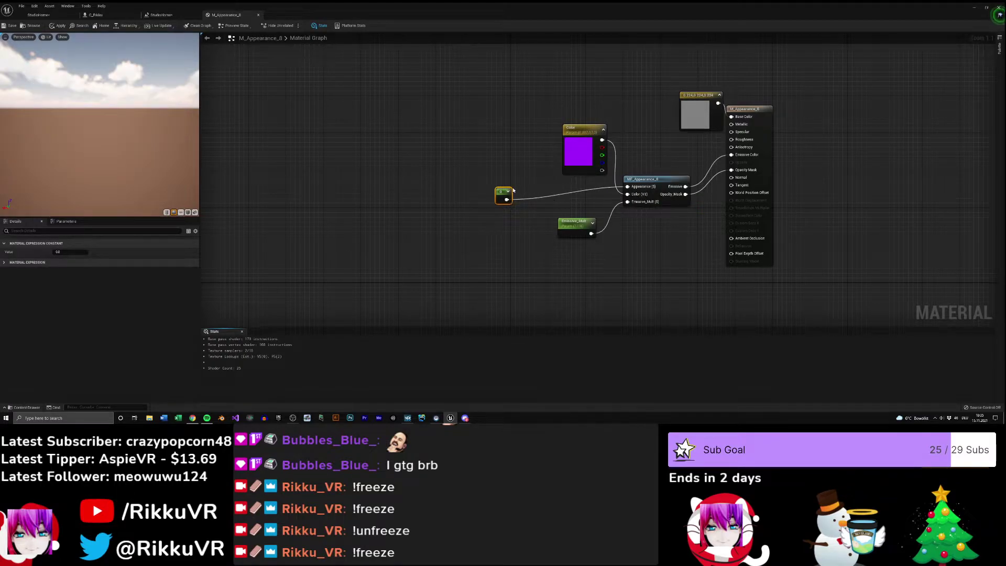
pyautogui.moveTo(513, 190); pyautogui.dragTo(564, 189)
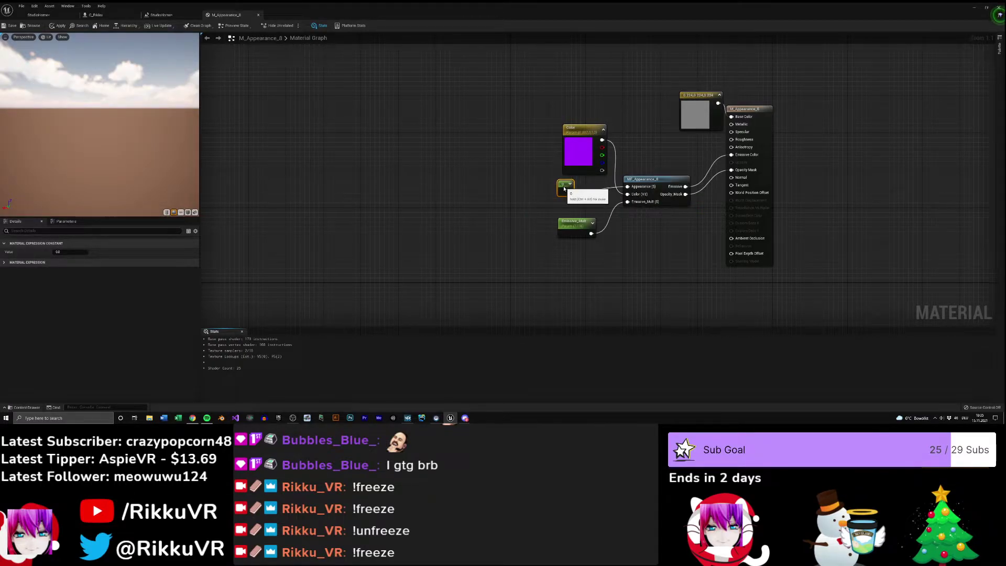
pyautogui.moveTo(475, 166); pyautogui.dragTo(404, 176, button='right')
pyautogui.click(404, 176)
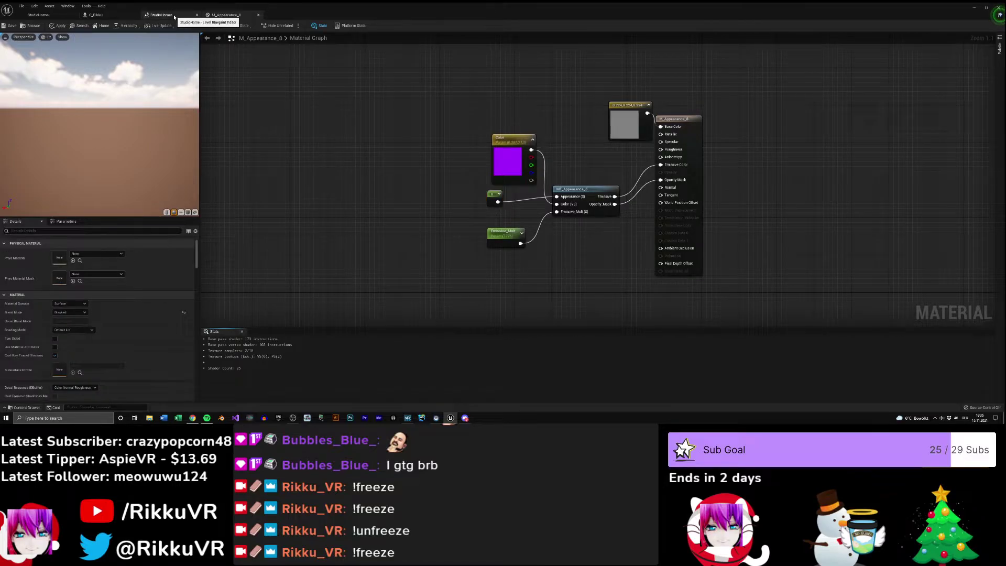
# - Select the desk top in the StudioHome level and inspect its wood material instance and the parent M_Wood_Color graph
pyautogui.click(173, 15)
pyautogui.click(97, 14)
pyautogui.click(52, 16)
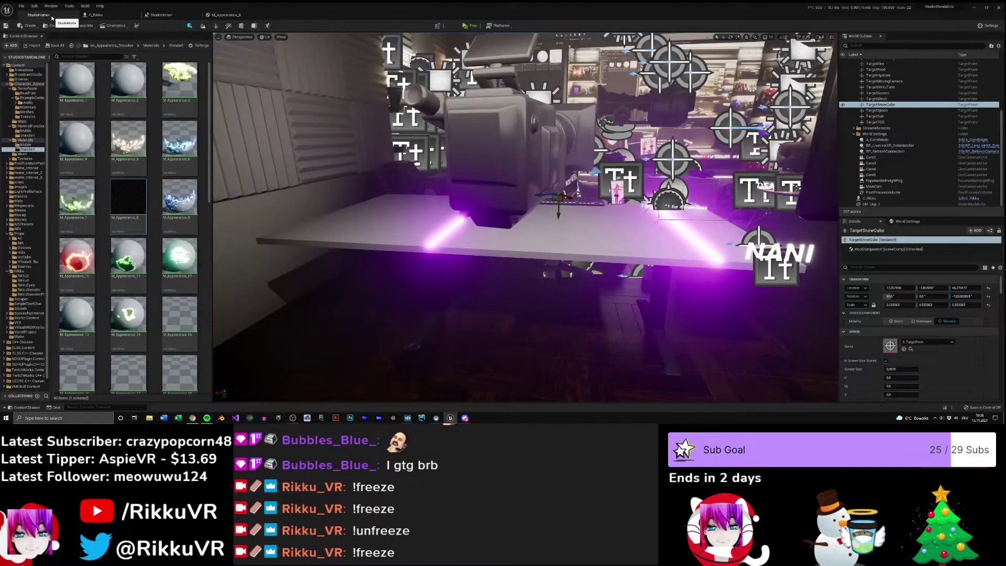
pyautogui.click(391, 216)
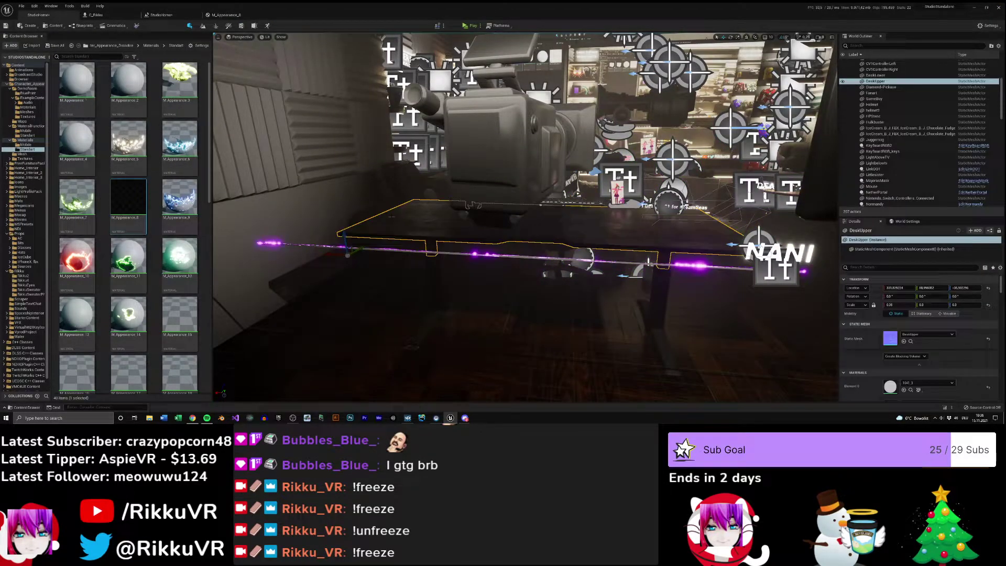
pyautogui.scroll(-2, 975, 348)
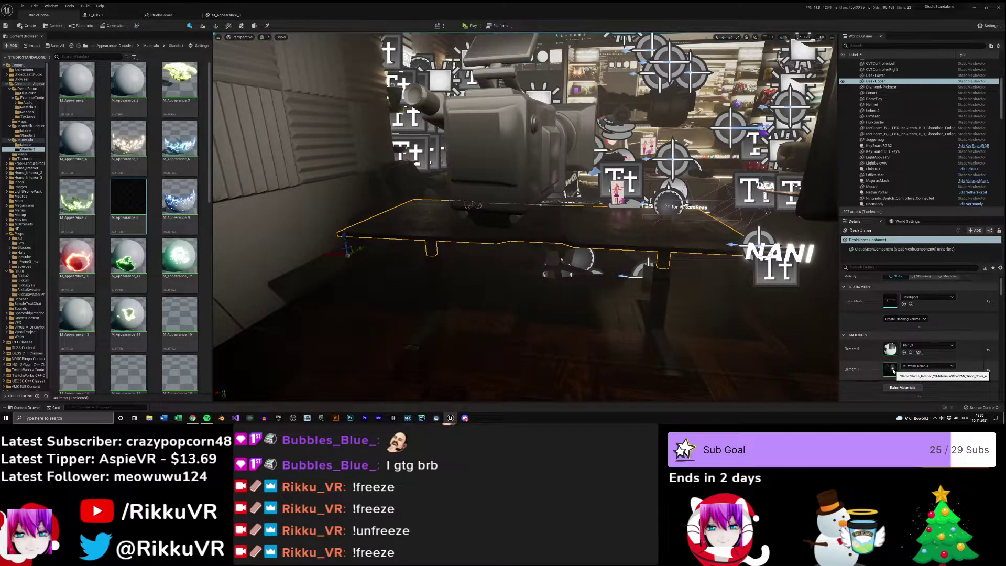
pyautogui.doubleClick(891, 369)
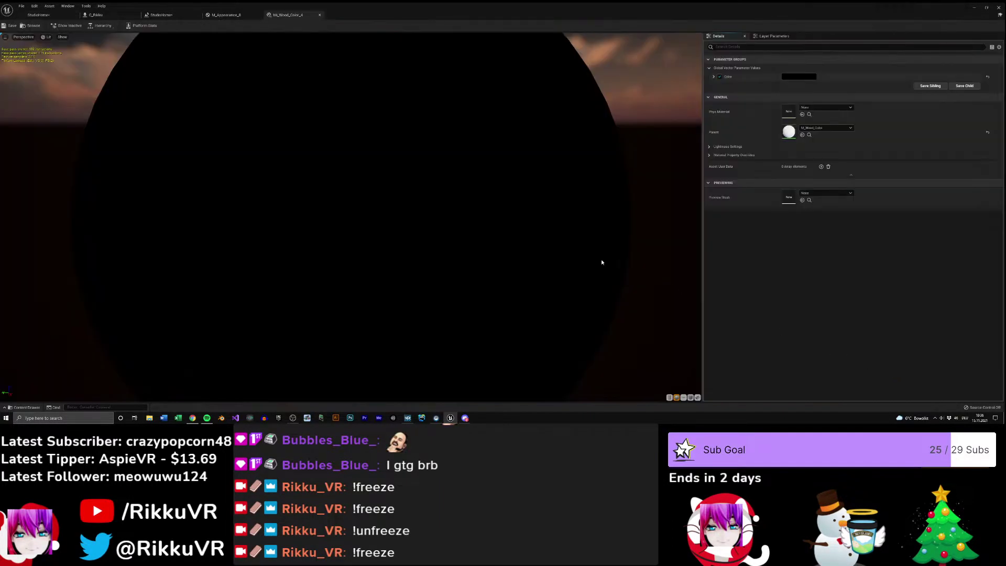
pyautogui.scroll(-8, 546, 216)
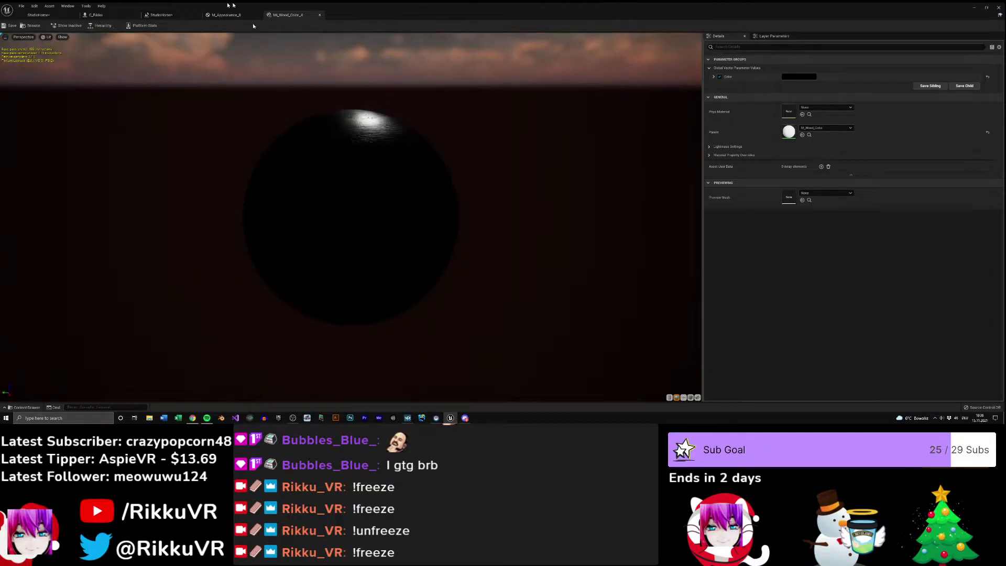
pyautogui.click(102, 27)
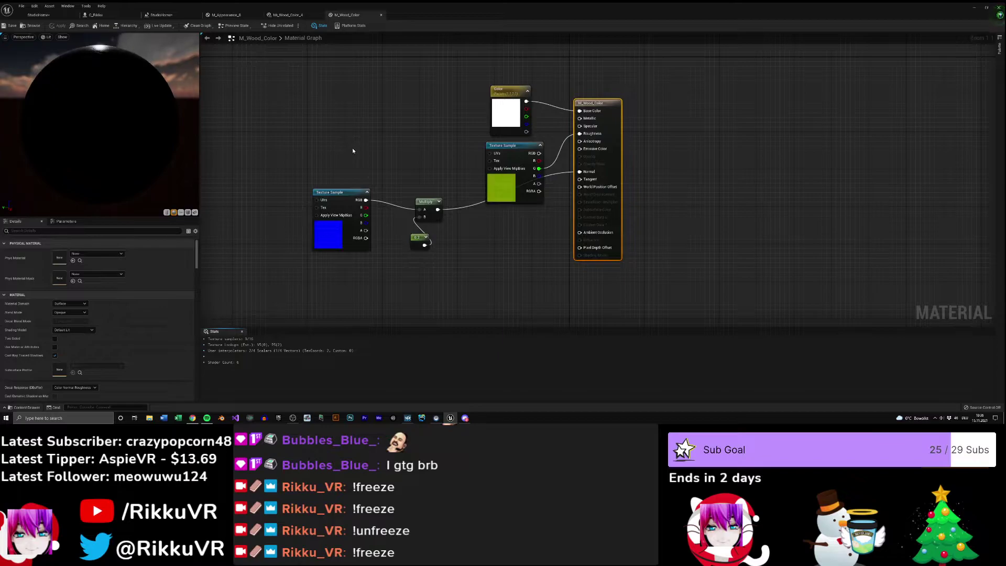
pyautogui.click(381, 14)
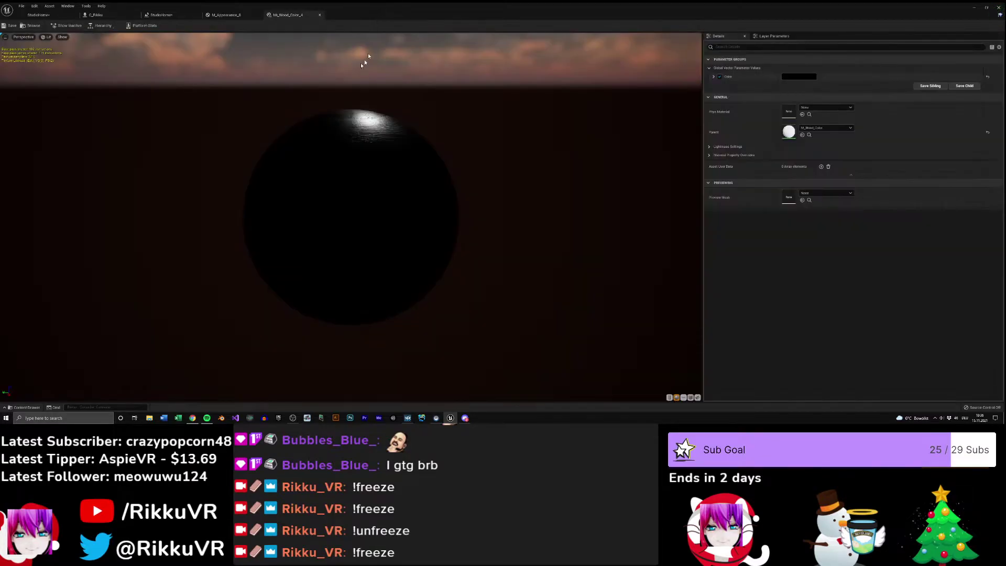
# - Return to the StudioHome level and look through the detail properties of the selected DeskUpper mesh
pyautogui.click(231, 16)
pyautogui.click(161, 15)
pyautogui.click(108, 16)
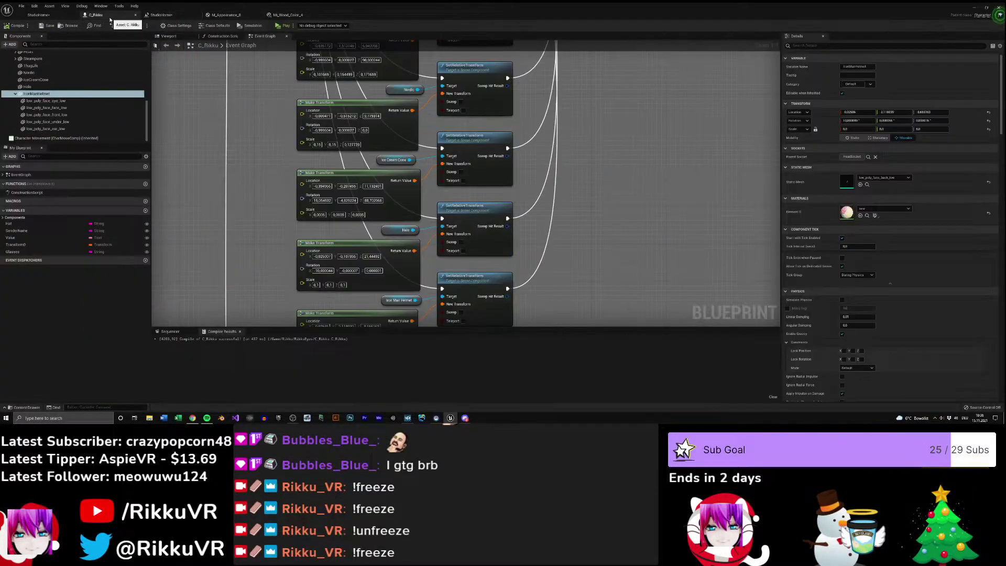
pyautogui.click(39, 15)
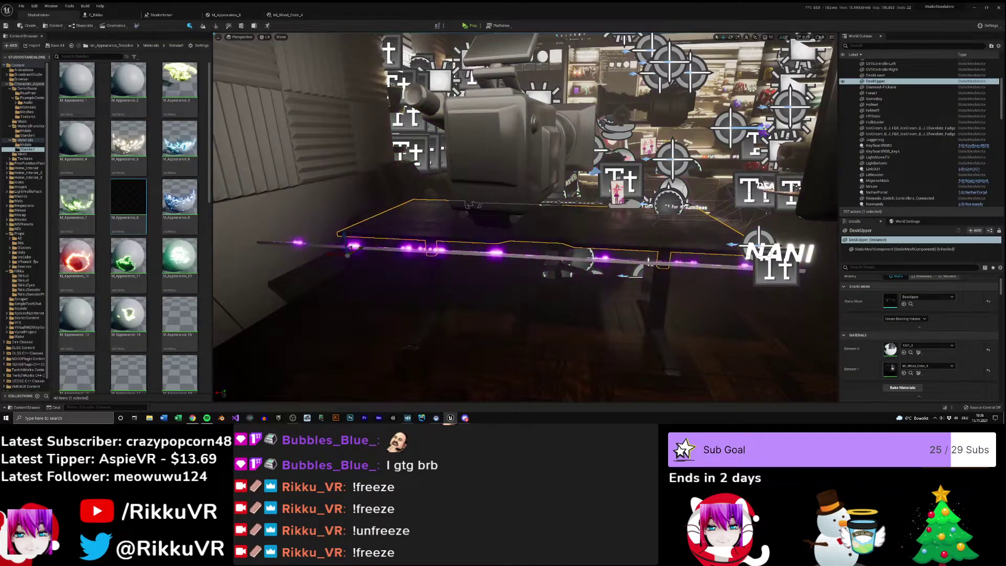
pyautogui.scroll(-5, 966, 315)
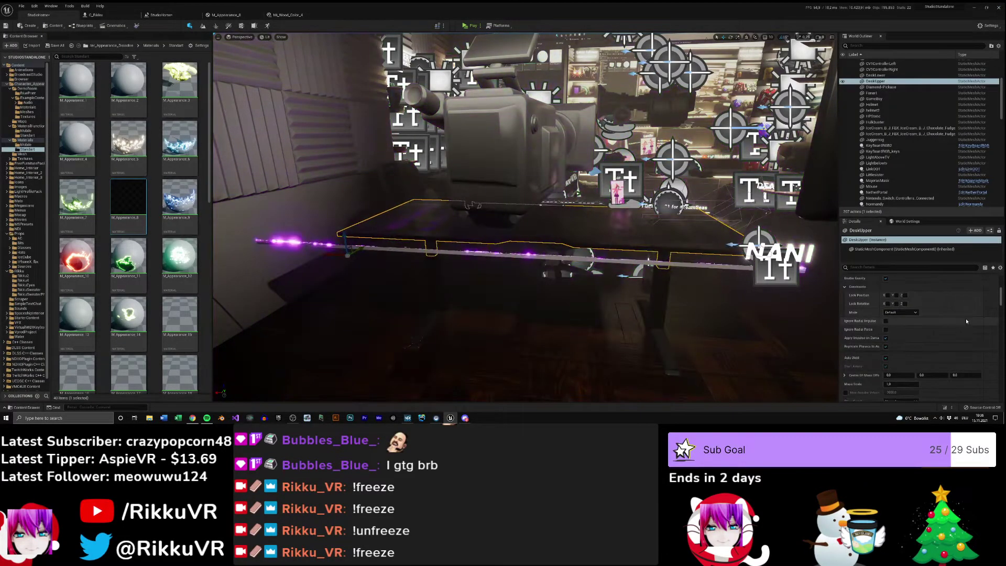
pyautogui.scroll(-5, 967, 323)
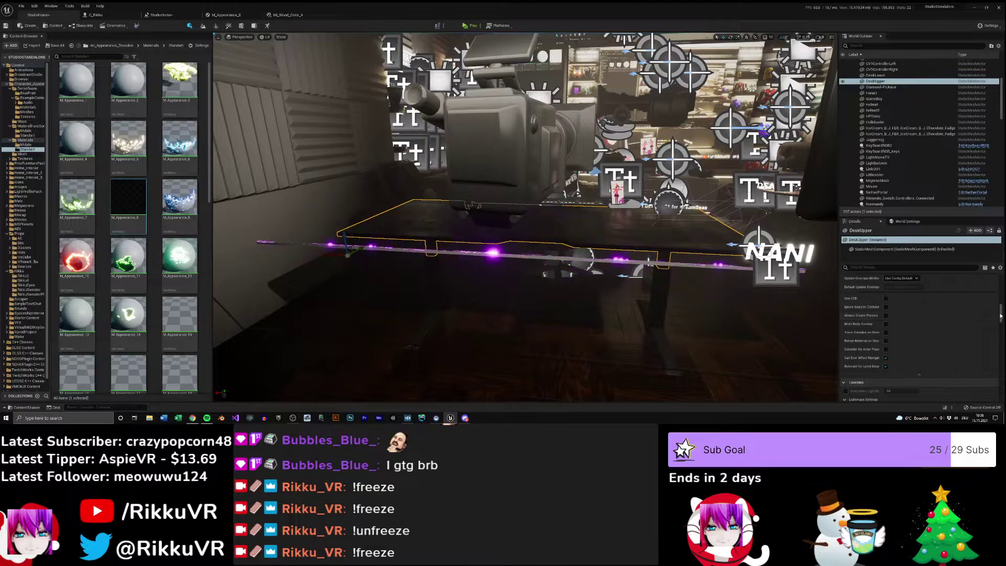
pyautogui.moveTo(1000, 328); pyautogui.dragTo(1003, 285)
# - Undo the recent level and material edits, back through the Lerp experiment, node moves and test actor creation
pyautogui.hotkey('ctrl', 'z')
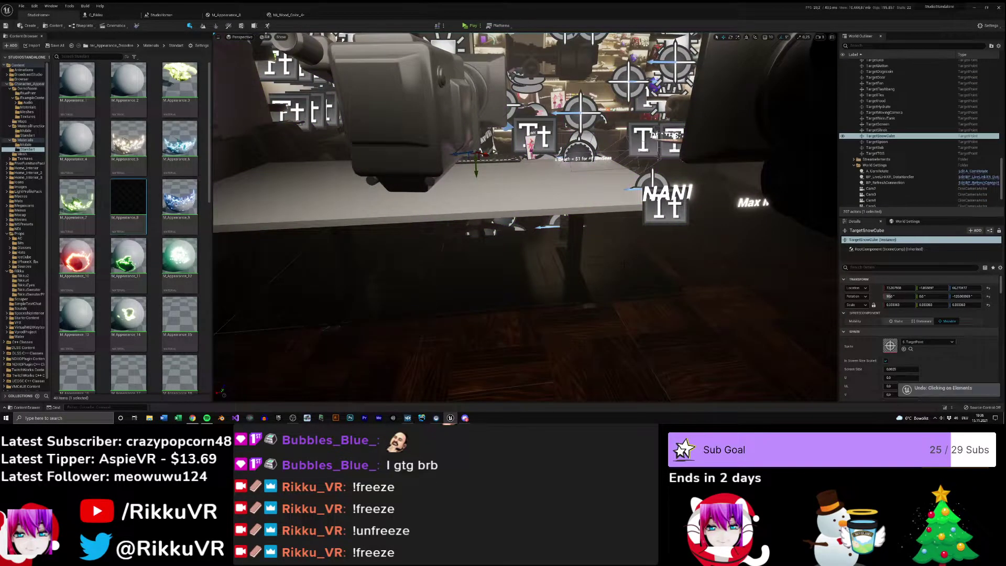
pyautogui.hotkey('ctrl', 'z')
pyautogui.hotkey('ctrl', 'z')
pyautogui.hotkey('ctrl', 'z')
pyautogui.hotkey('ctrl', 'z')
pyautogui.hotkey('ctrl', 'z')
pyautogui.hotkey('ctrl', 'z')
pyautogui.hotkey('ctrl', 'z')
pyautogui.hotkey('ctrl', 'z')
pyautogui.hotkey('ctrl', 'z')
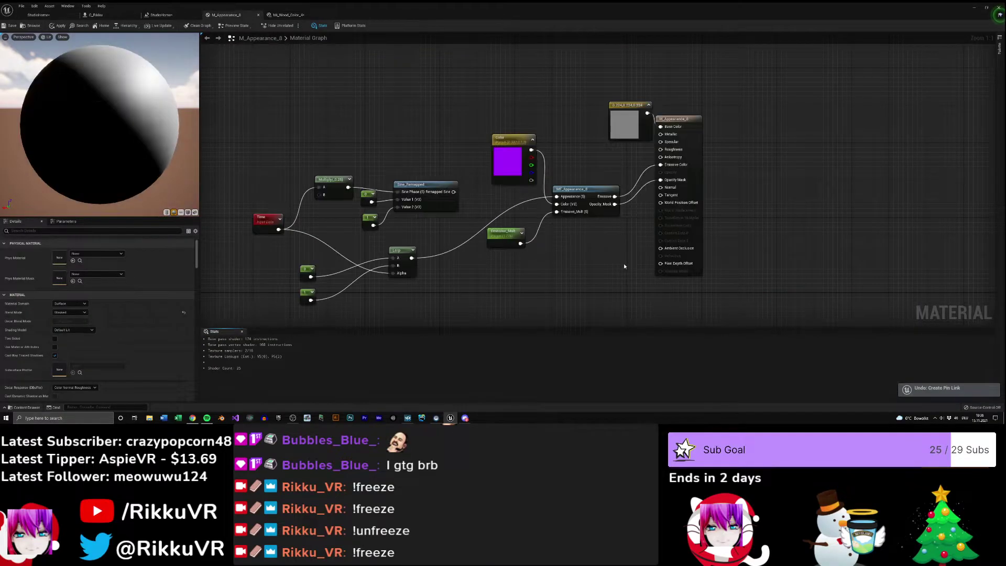
pyautogui.hotkey('ctrl', 'z')
pyautogui.hotkey('ctrl', 'z')
pyautogui.hotkey('ctrl', 'z')
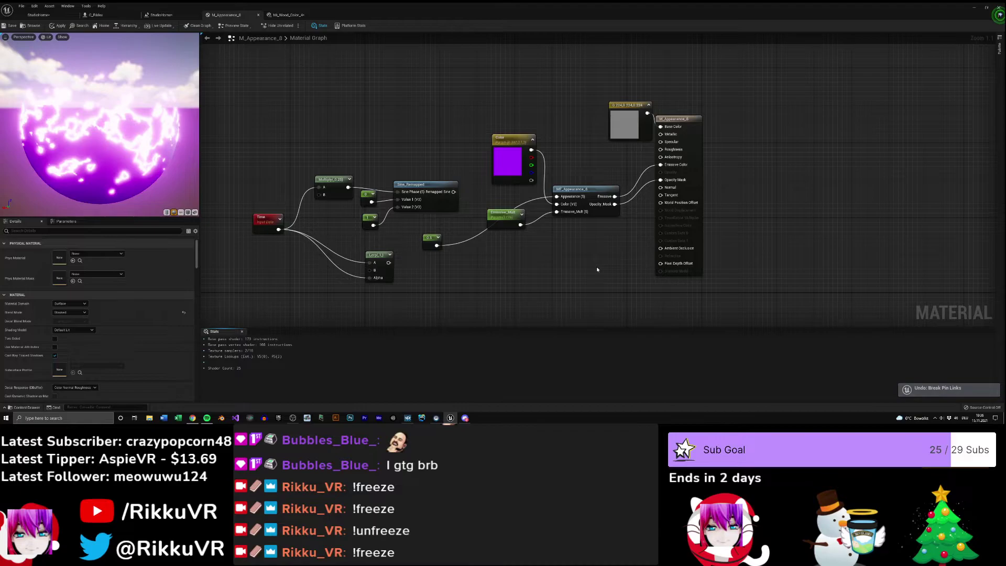
pyautogui.hotkey('ctrl', 'z')
pyautogui.hotkey('ctrl', 'z')
pyautogui.hotkey('ctrl', 'z')
pyautogui.hotkey('ctrl', 'z')
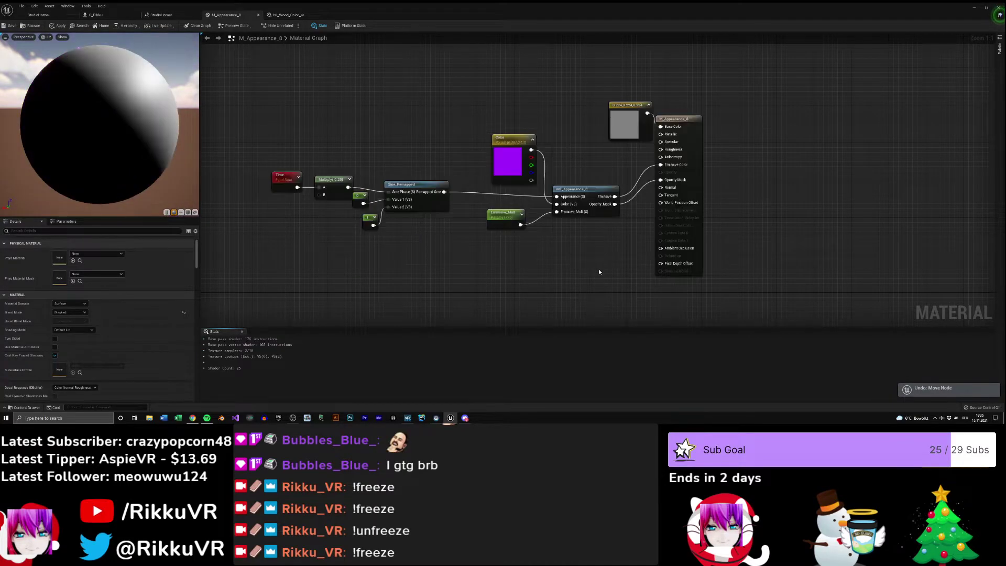
pyautogui.hotkey('ctrl', 'z')
pyautogui.hotkey('ctrl', 'z')
pyautogui.hotkey('ctrl', 'z')
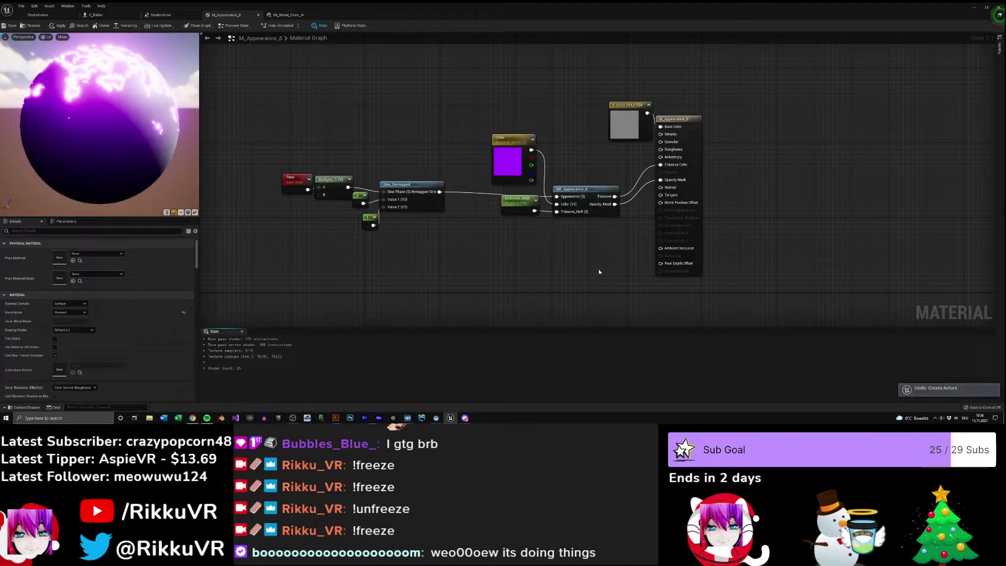
pyautogui.moveTo(457, 130); pyautogui.dragTo(501, 134, button='right')
pyautogui.hotkey('ctrl', 'z')
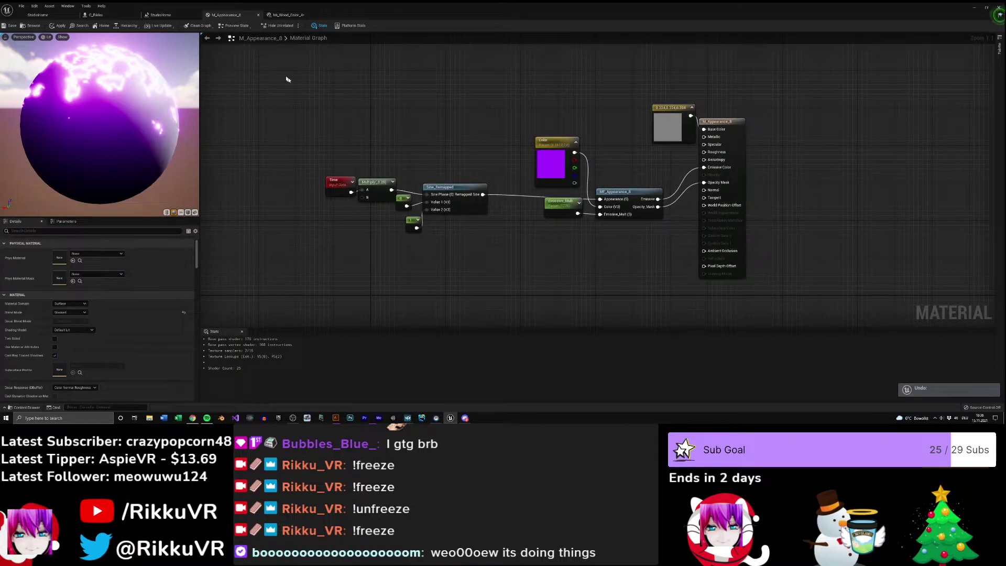
# - Close M_Appearance_8 without applying its changes, close the wood material instance, and return to the StudioHome level view
pyautogui.click(259, 16)
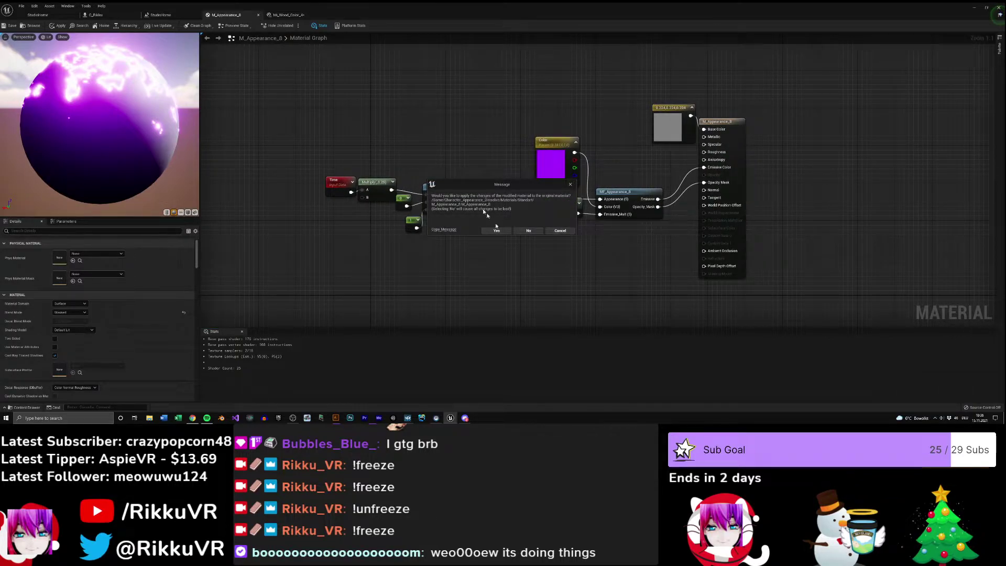
pyautogui.click(525, 231)
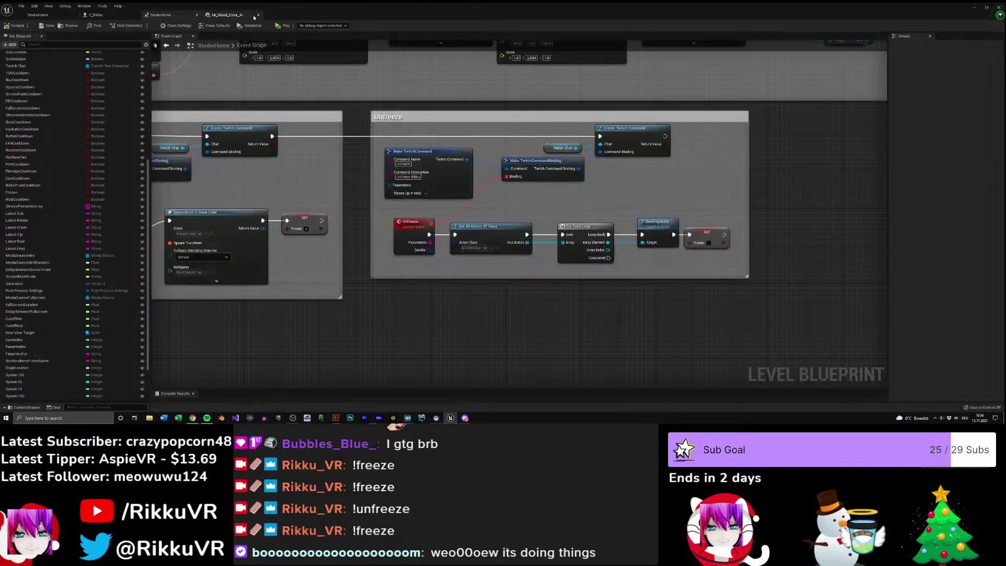
pyautogui.click(241, 18)
pyautogui.click(258, 15)
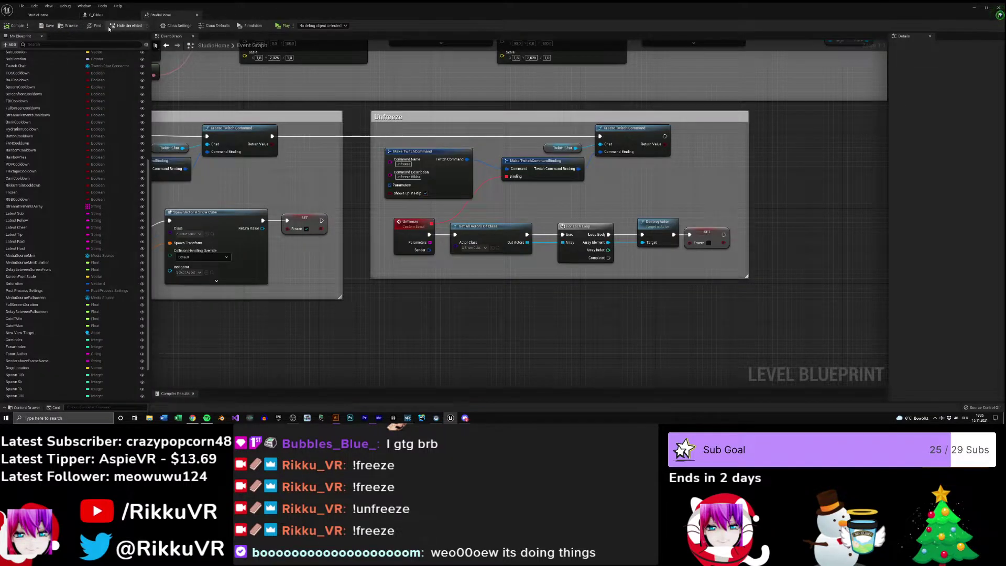
pyautogui.click(69, 16)
pyautogui.moveTo(537, 196)
pyautogui.mouseDown(button='right')
pyautogui.moveTo(485, 186)
pyautogui.moveTo(563, 203)
pyautogui.moveTo(567, 192)
pyautogui.moveTo(554, 192)
pyautogui.mouseUp(button='right')
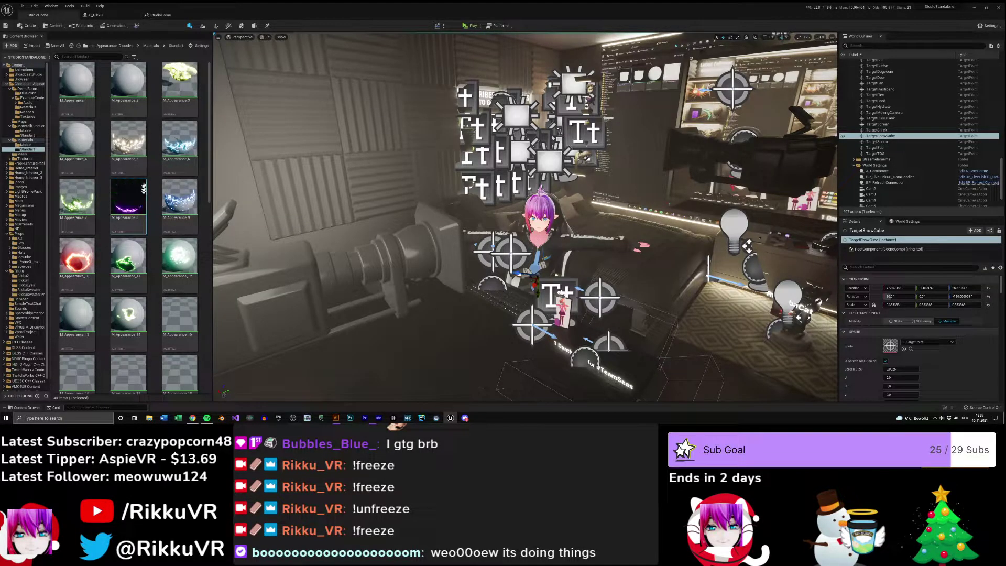
# - Open MF_Appearance_9 from the Standard folder of the MaterialFunctions and examine its whole node graph
pyautogui.click(151, 46)
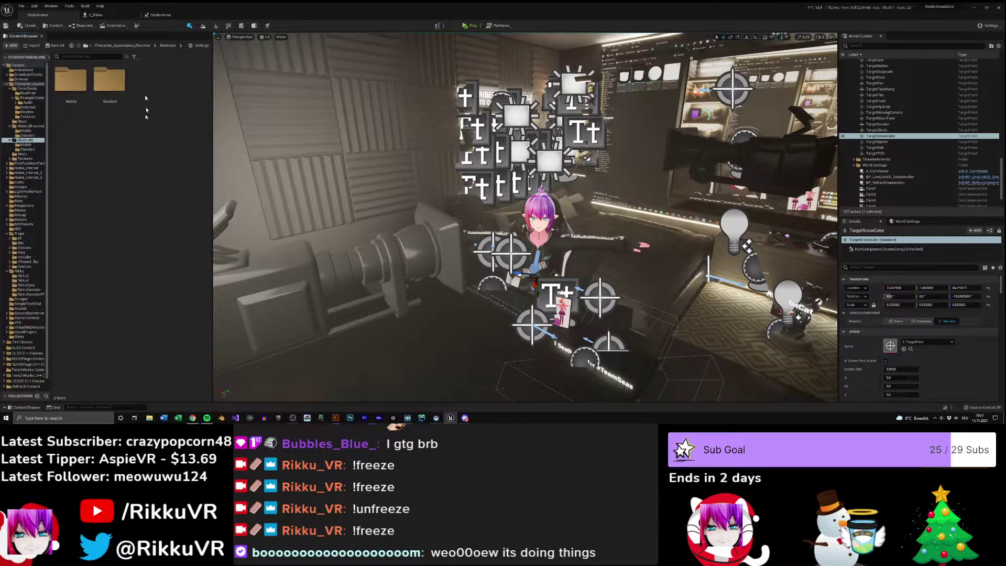
pyautogui.click(123, 46)
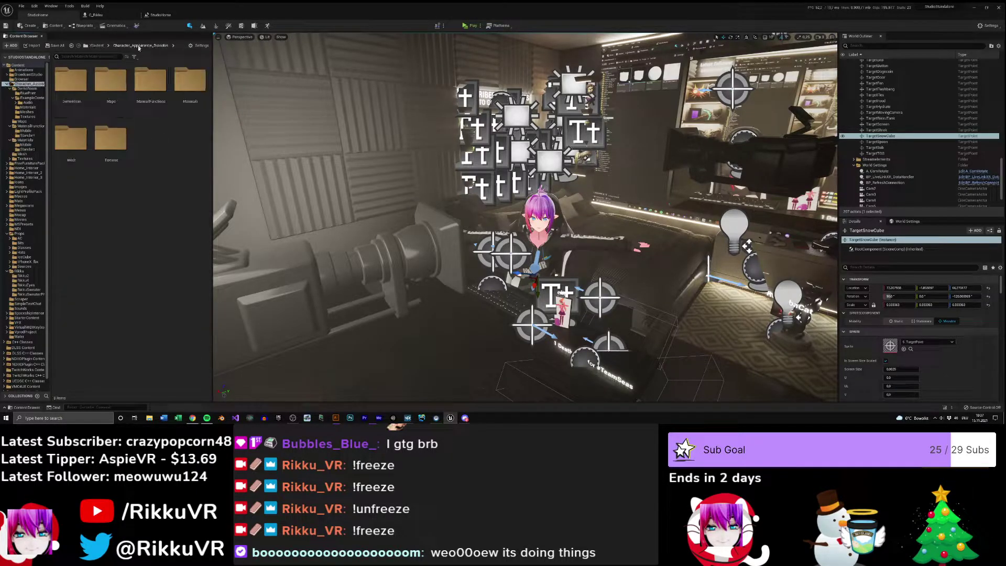
pyautogui.doubleClick(155, 82)
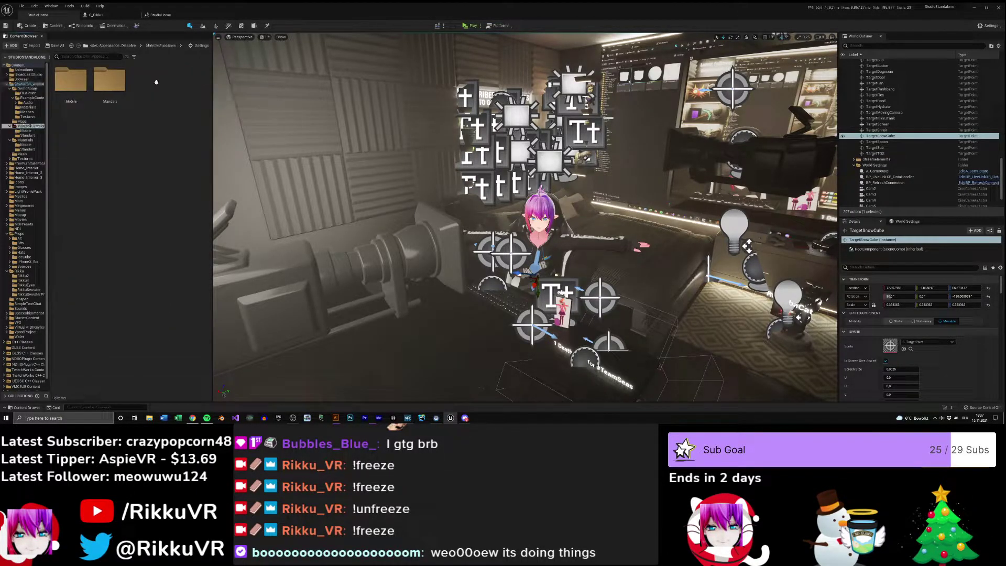
pyautogui.doubleClick(109, 81)
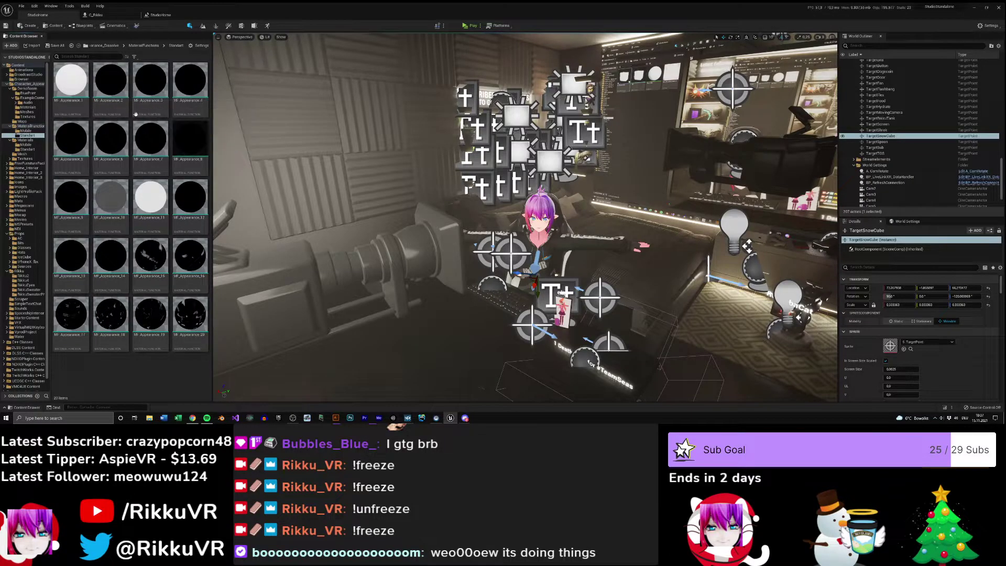
pyautogui.click(81, 194)
pyautogui.doubleClick(77, 199)
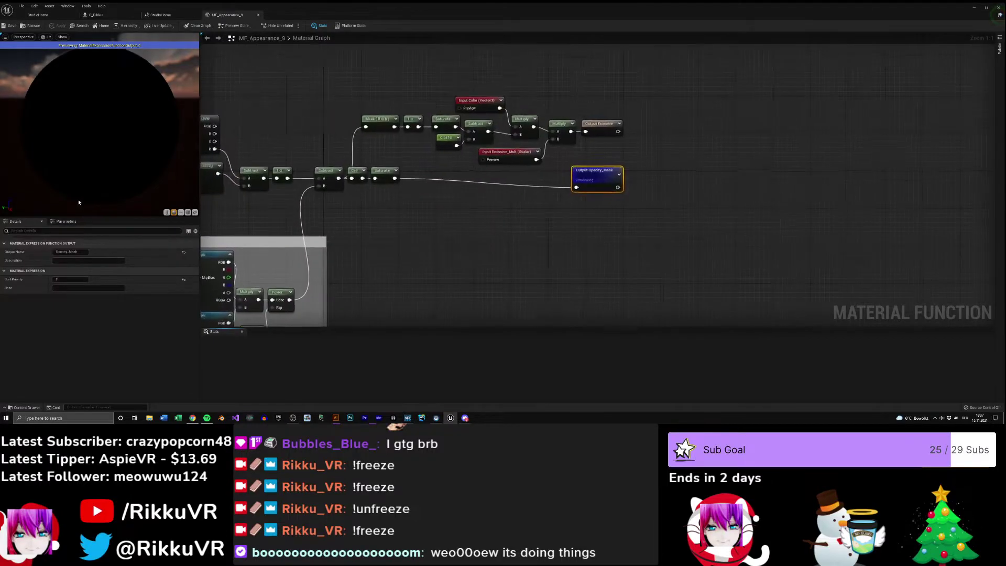
pyautogui.scroll(2, 588, 212)
pyautogui.scroll(-2, 566, 209)
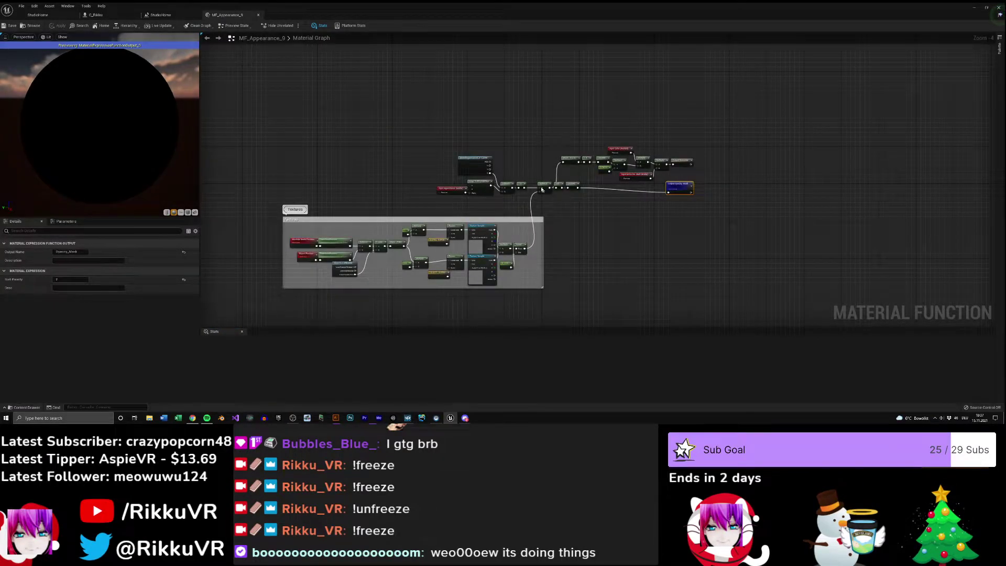
# - Close the MF_Appearance_9 material function and return to the StudioHome level view
pyautogui.scroll(3, 542, 189)
pyautogui.click(258, 17)
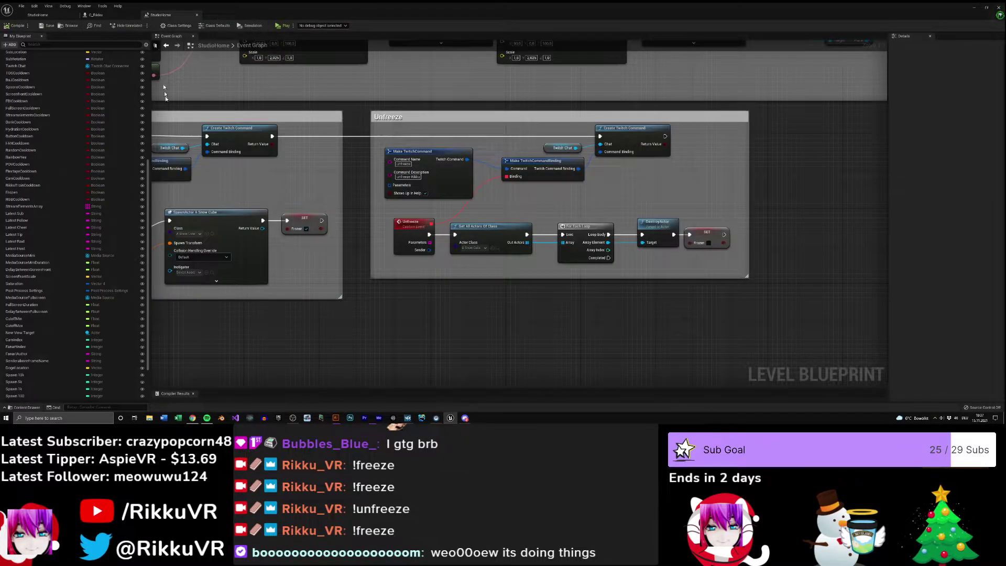
pyautogui.click(96, 15)
pyautogui.click(38, 15)
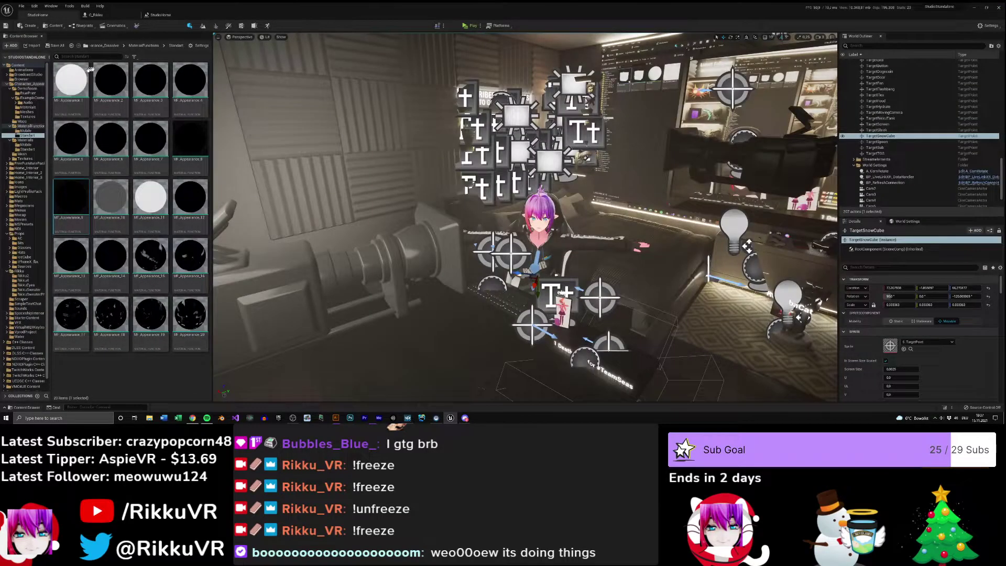
# - Open the IceCreamCone mesh from the Hats folder under Props, and open its M_IceCreamCone material
pyautogui.scroll(-1, 35, 152)
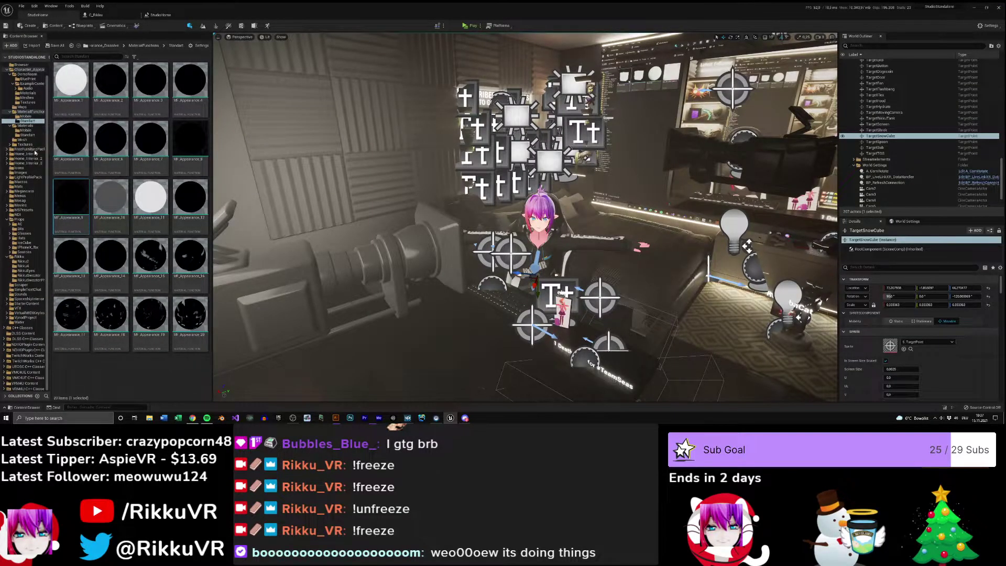
pyautogui.click(21, 238)
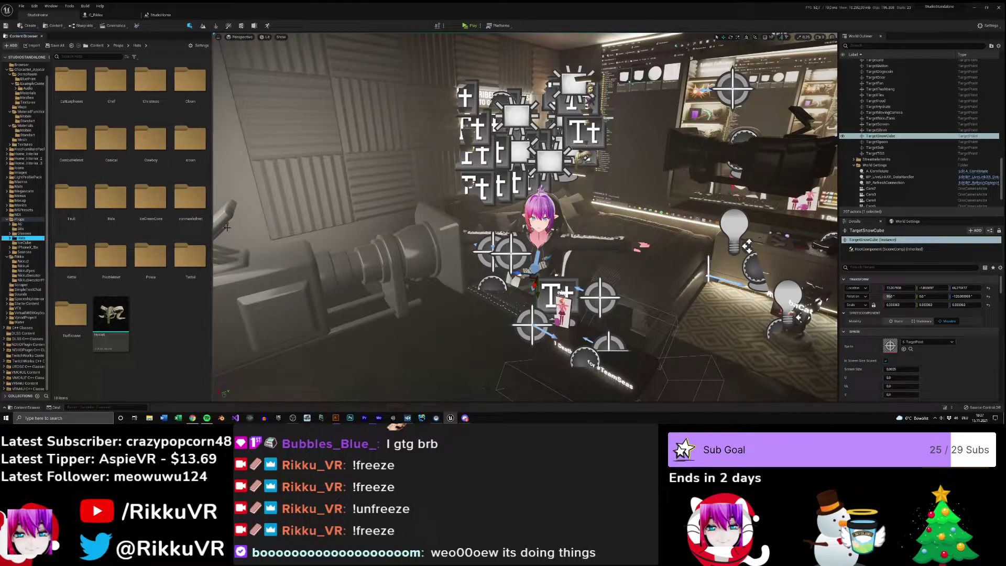
pyautogui.doubleClick(158, 197)
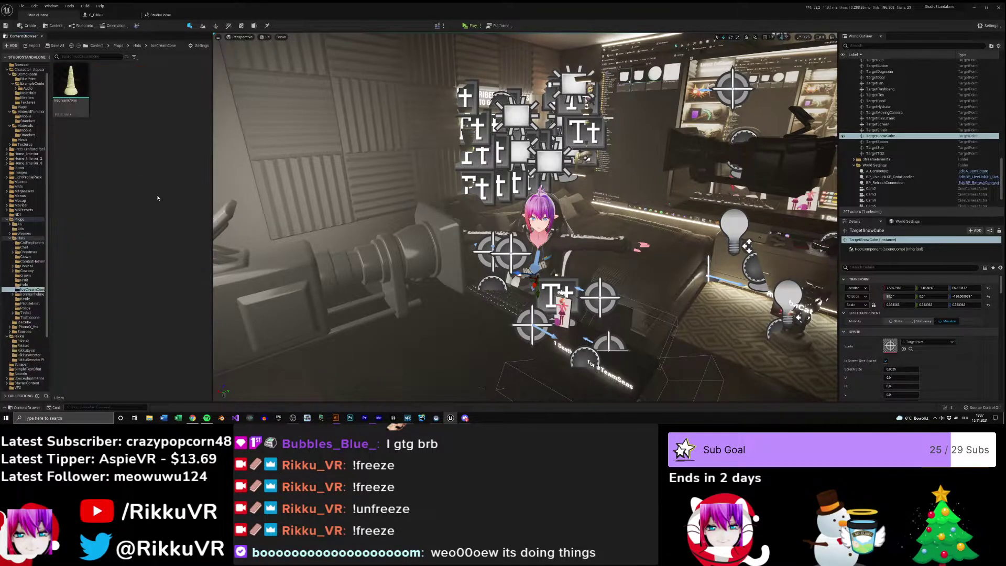
pyautogui.doubleClick(85, 83)
pyautogui.doubleClick(815, 84)
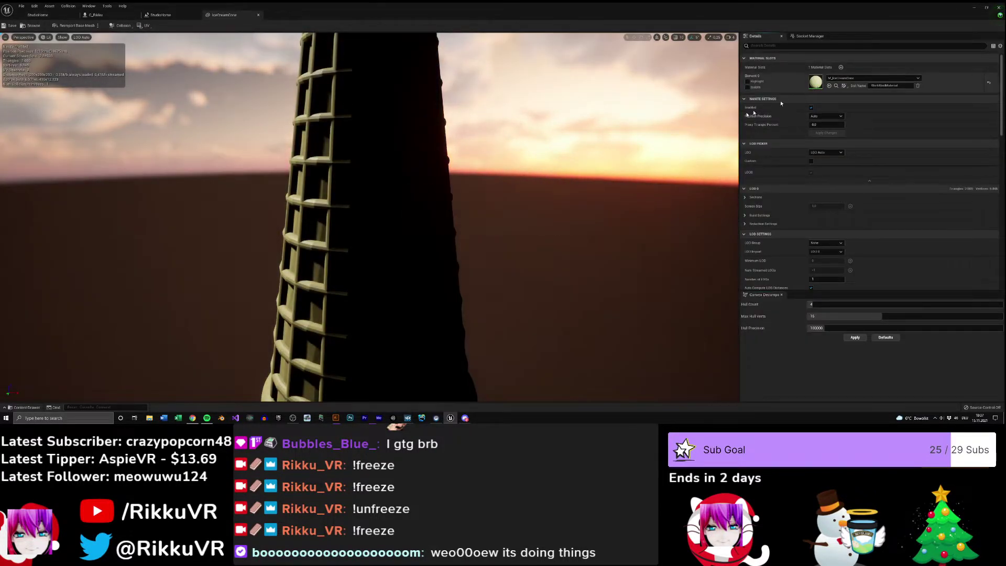
pyautogui.click(464, 126)
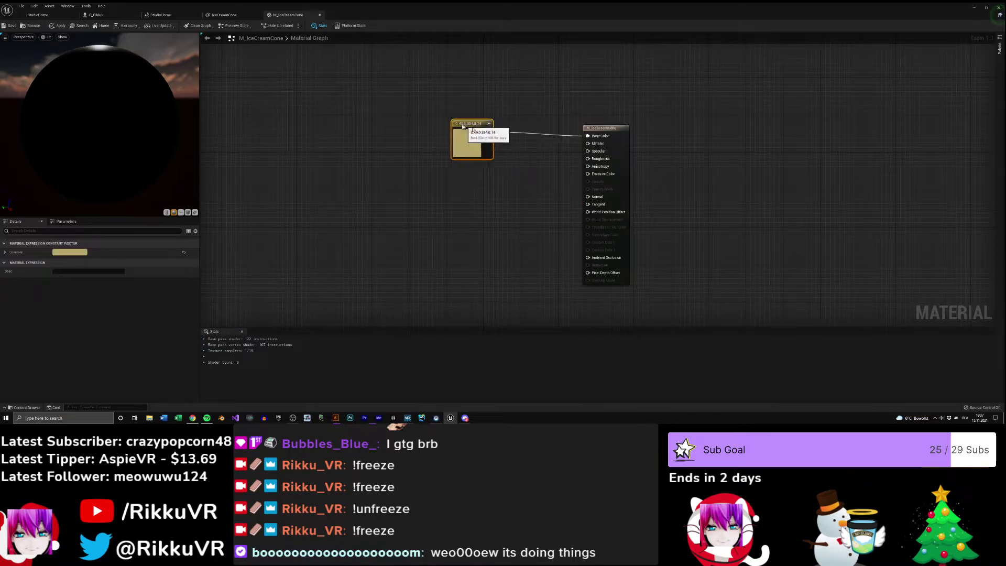
pyautogui.click(413, 166)
# - Return to the StudioHome level and open M_Appearance_6 from the Standard folder of the appearance Materials
pyautogui.click(109, 15)
pyautogui.click(38, 14)
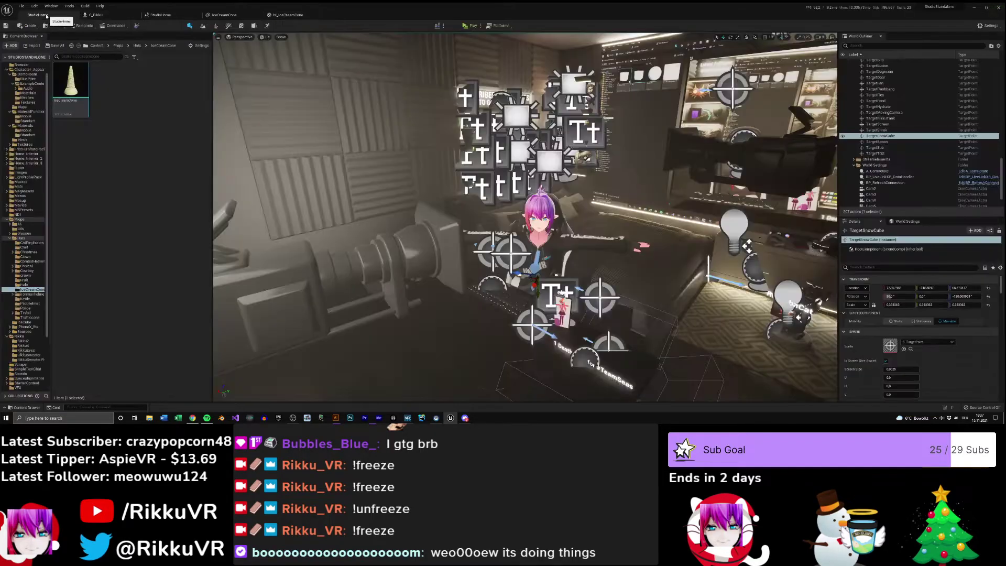
pyautogui.scroll(2, 30, 212)
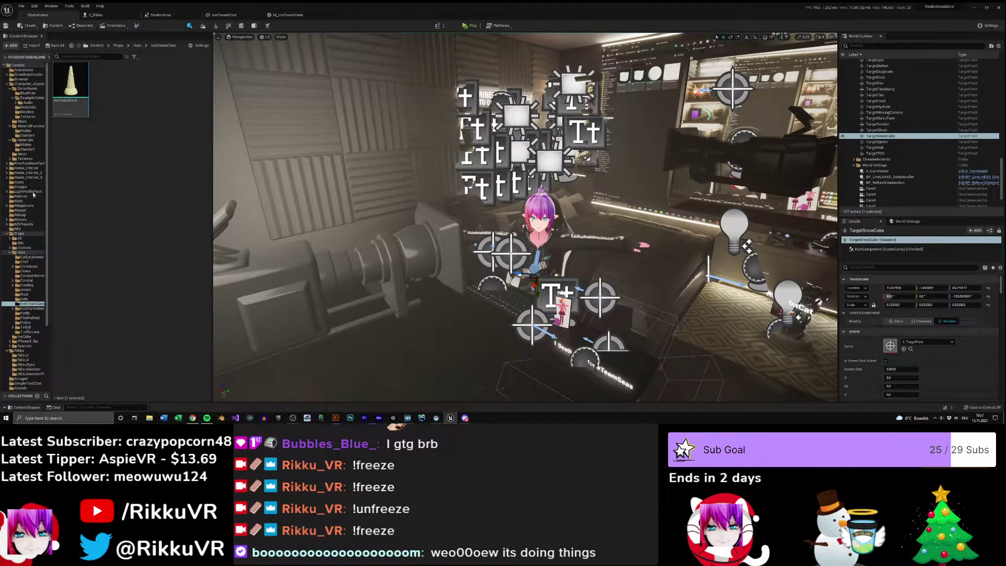
pyautogui.click(29, 150)
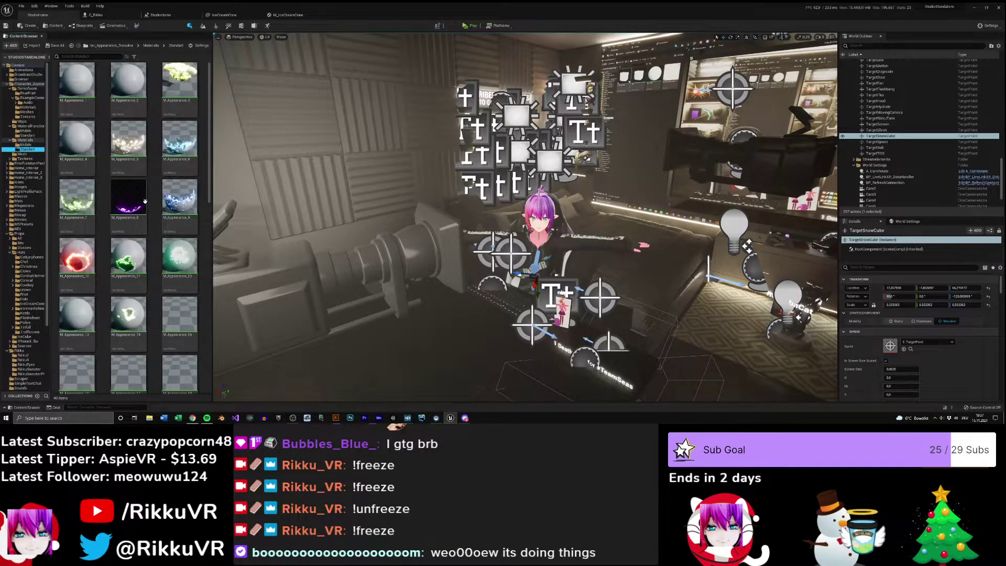
pyautogui.scroll(-2, 176, 178)
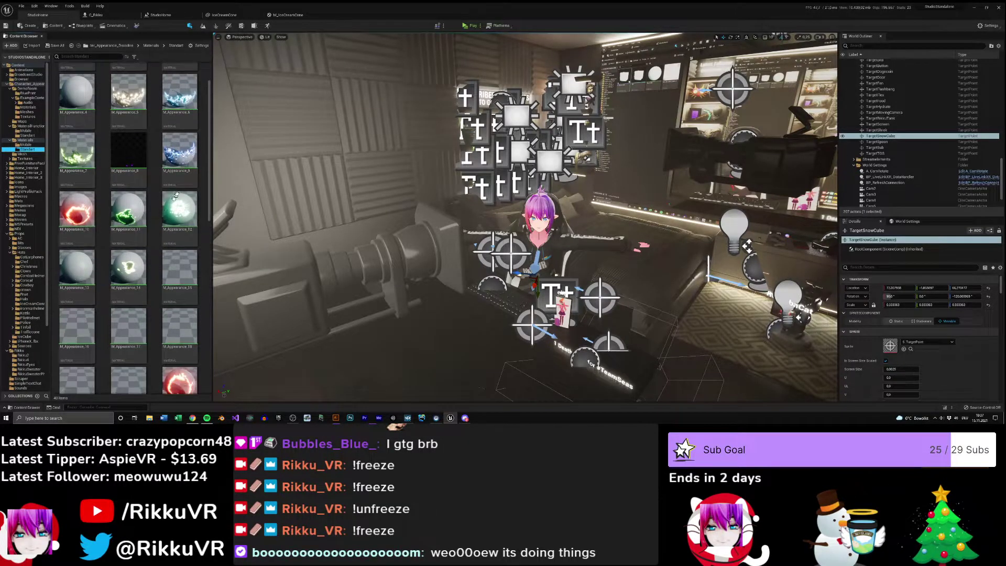
pyautogui.scroll(1, 156, 175)
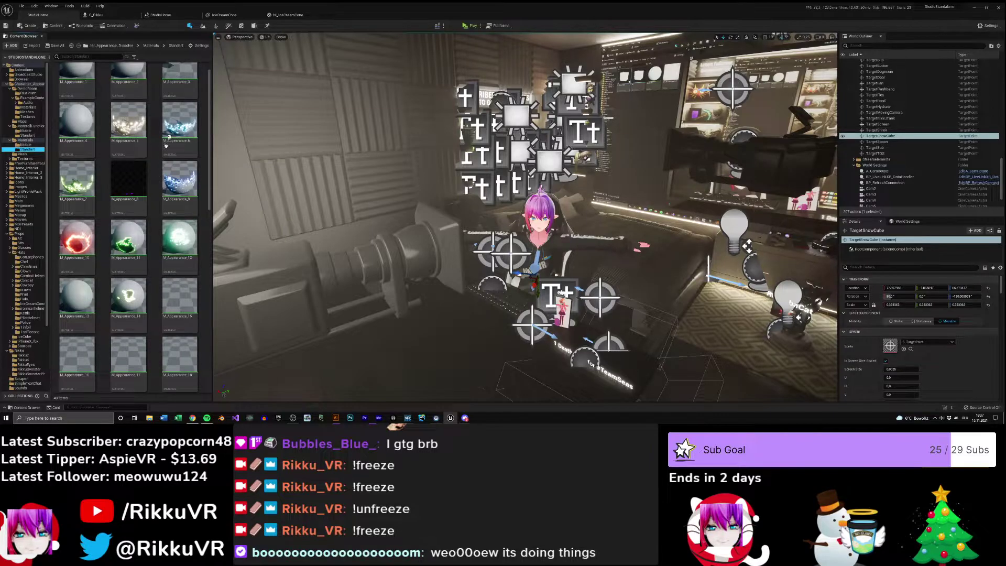
pyautogui.scroll(-2, 180, 132)
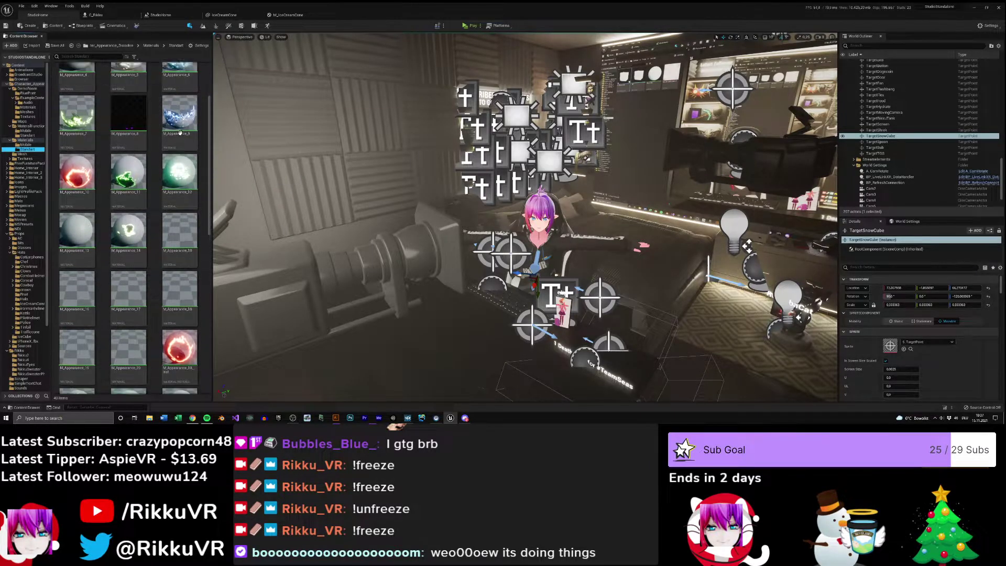
pyautogui.scroll(3, 179, 133)
pyautogui.click(180, 132)
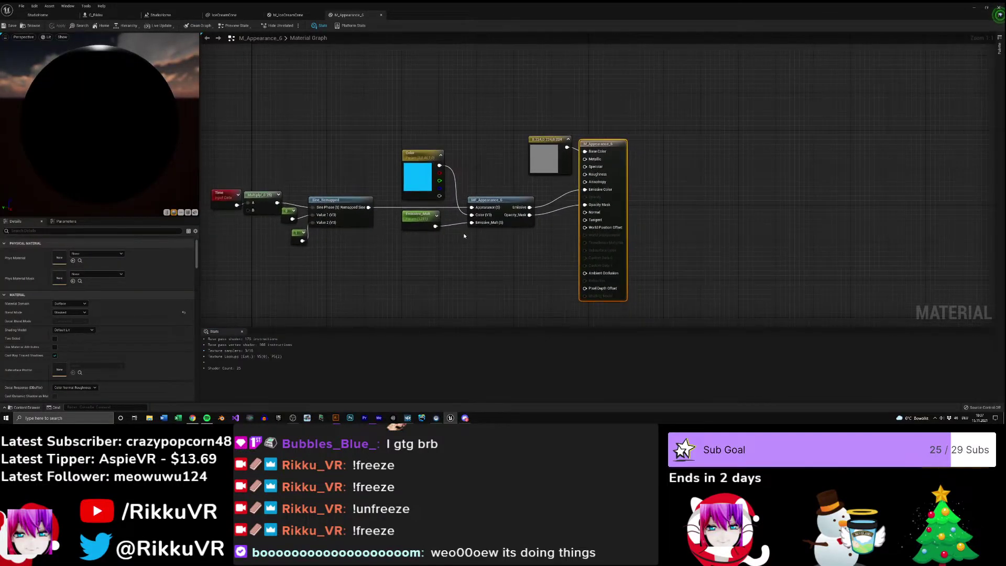
# - Copy the Color, Emissive_Mult and MF_Appearance_6 nodes from M_Appearance_6 into the M_IceCreamCone graph
pyautogui.moveTo(449, 196); pyautogui.dragTo(432, 174)
pyautogui.keyDown('shift'); pyautogui.moveTo(503, 186); pyautogui.dragTo(412, 224); pyautogui.keyUp('shift')
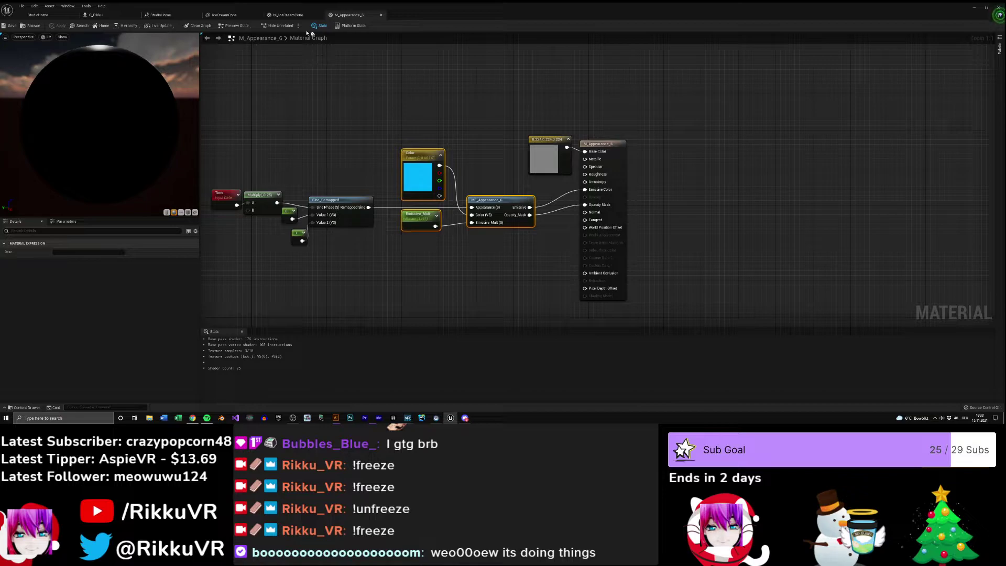
pyautogui.click(288, 14)
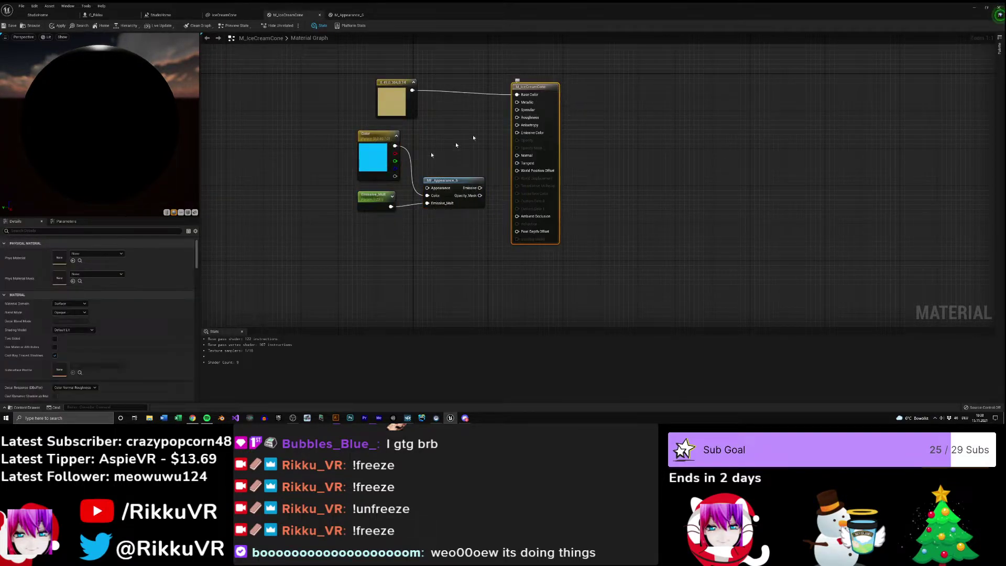
# - Set the material's blend mode to Masked and connect MF_Appearance_6's outputs to Emissive Color and Opacity Mask, moving the Color node aside
pyautogui.click(68, 327)
pyautogui.moveTo(480, 188); pyautogui.dragTo(523, 150)
pyautogui.moveTo(438, 225); pyautogui.dragTo(548, 233, button='right')
pyautogui.moveTo(493, 147); pyautogui.dragTo(418, 180)
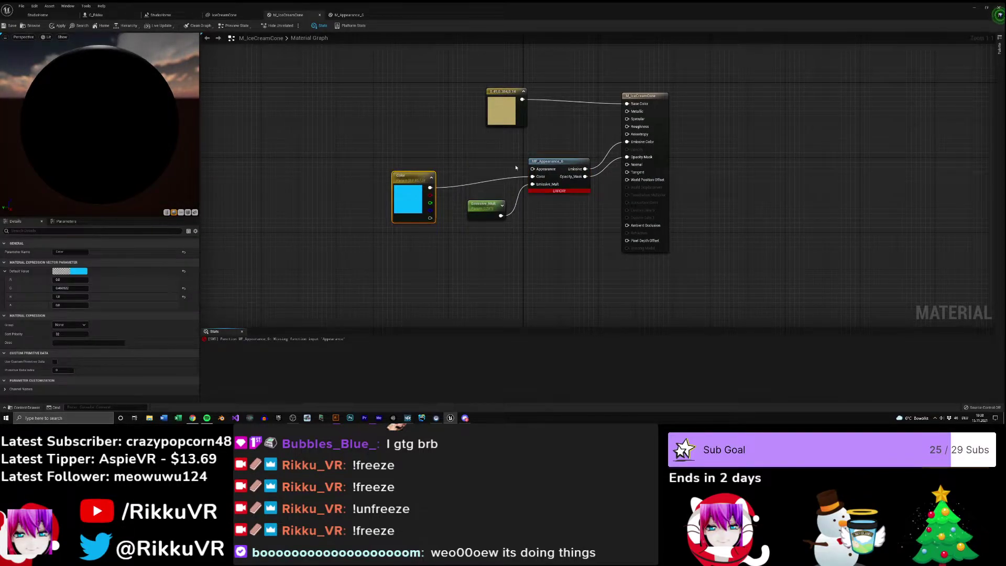
# - Add a constant node and connect it to the Appearance input of MF_Appearance_6
pyautogui.moveTo(516, 168); pyautogui.dragTo(561, 184, button='right')
pyautogui.click(549, 185)
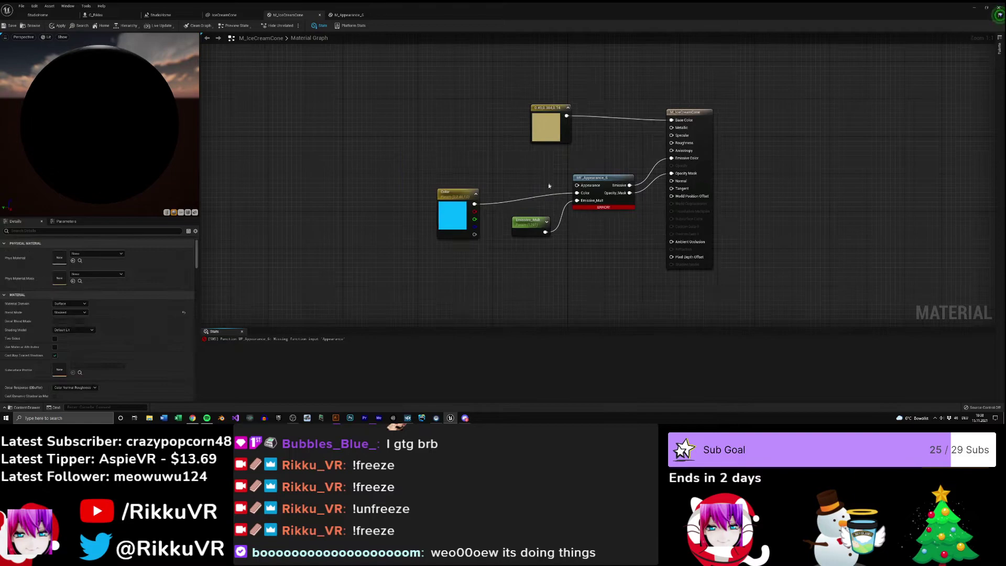
pyautogui.click(504, 167)
pyautogui.moveTo(513, 177); pyautogui.dragTo(577, 186)
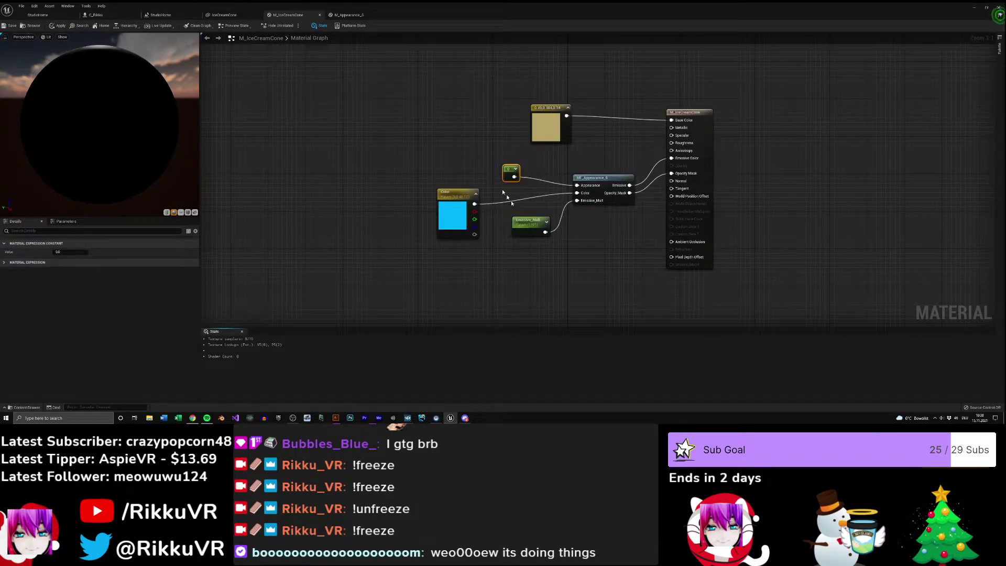
pyautogui.moveTo(505, 170); pyautogui.dragTo(508, 170)
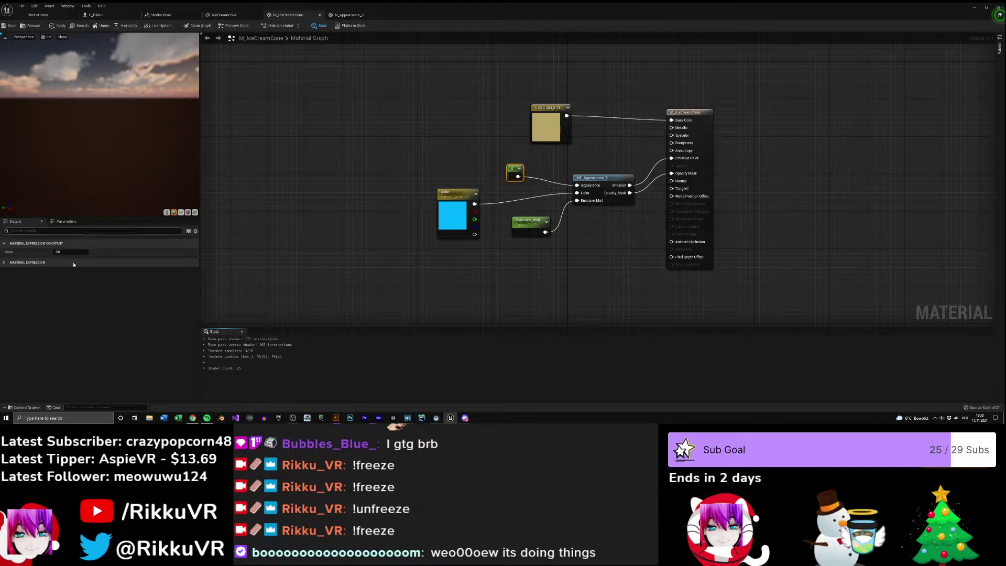
# - Try different values for the Appearance constant, set it to 0.5, and check the effect on the preview sphere
pyautogui.moveTo(69, 253); pyautogui.dragTo(79, 278)
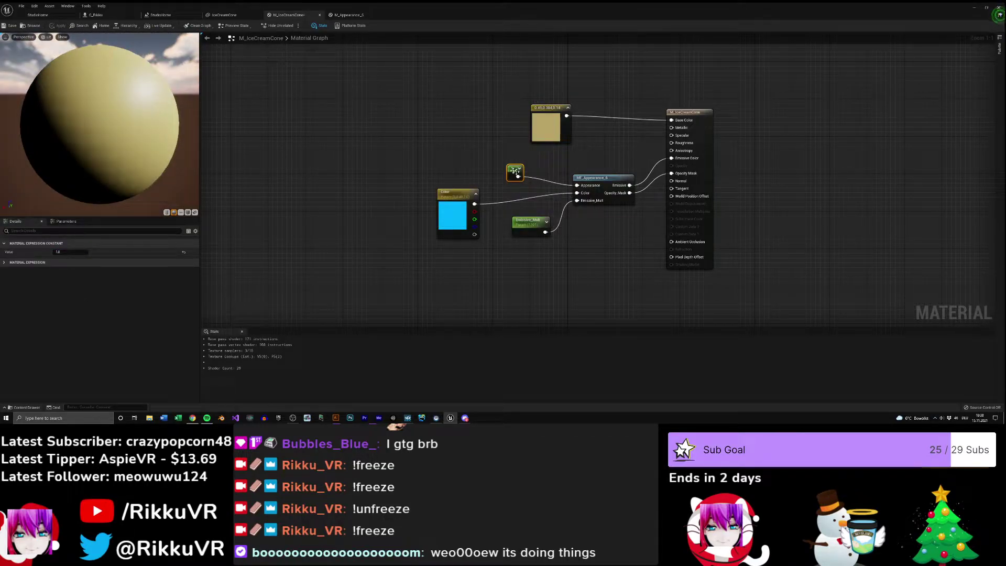
pyautogui.write('.5')
pyautogui.press('Return')
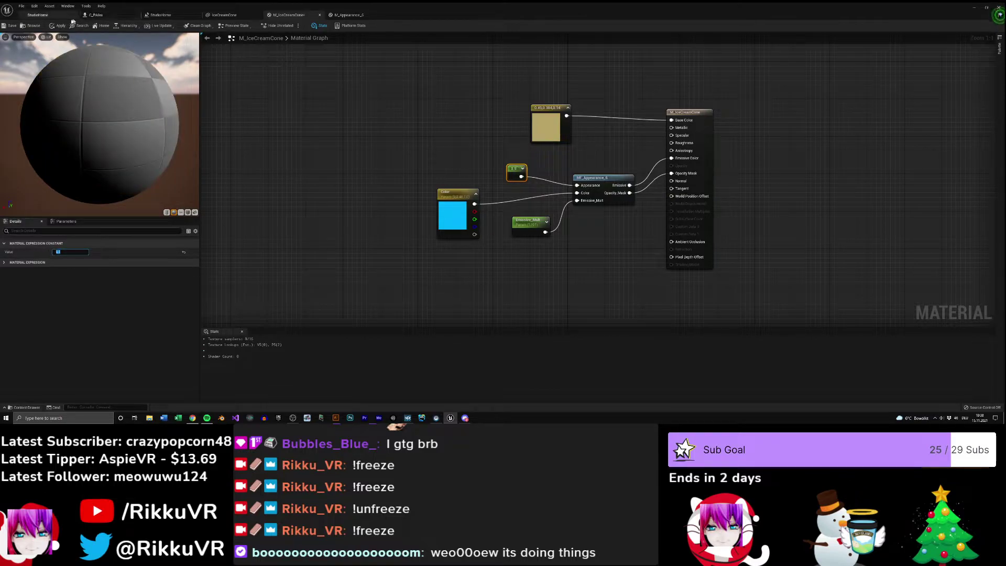
pyautogui.moveTo(83, 120); pyautogui.dragTo(93, 155)
pyautogui.moveTo(403, 244); pyautogui.dragTo(352, 244, button='right')
pyautogui.scroll(1, 440, 233)
# - Convert the Appearance constant to a parameter and name it Animation
pyautogui.rightClick(464, 172)
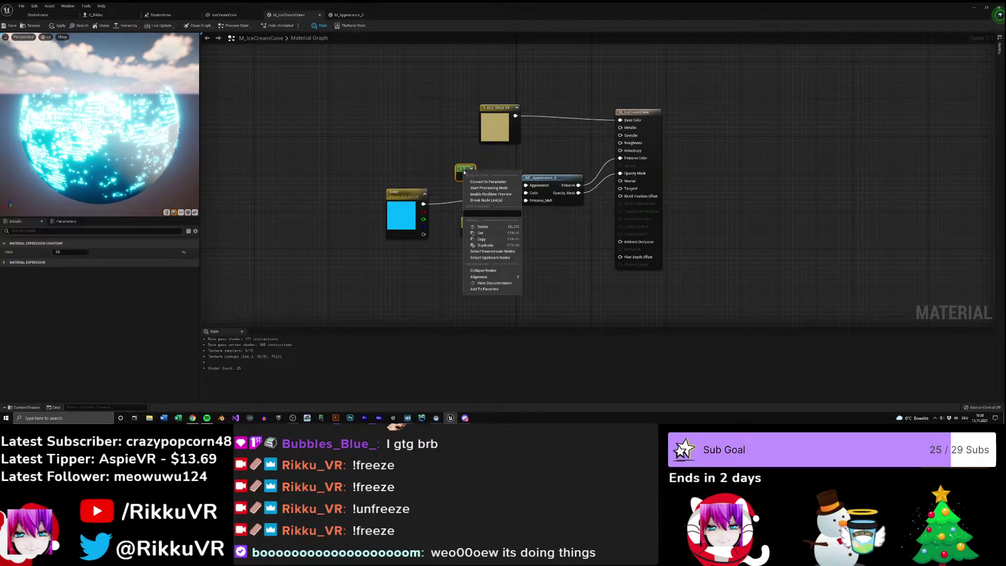
pyautogui.click(487, 181)
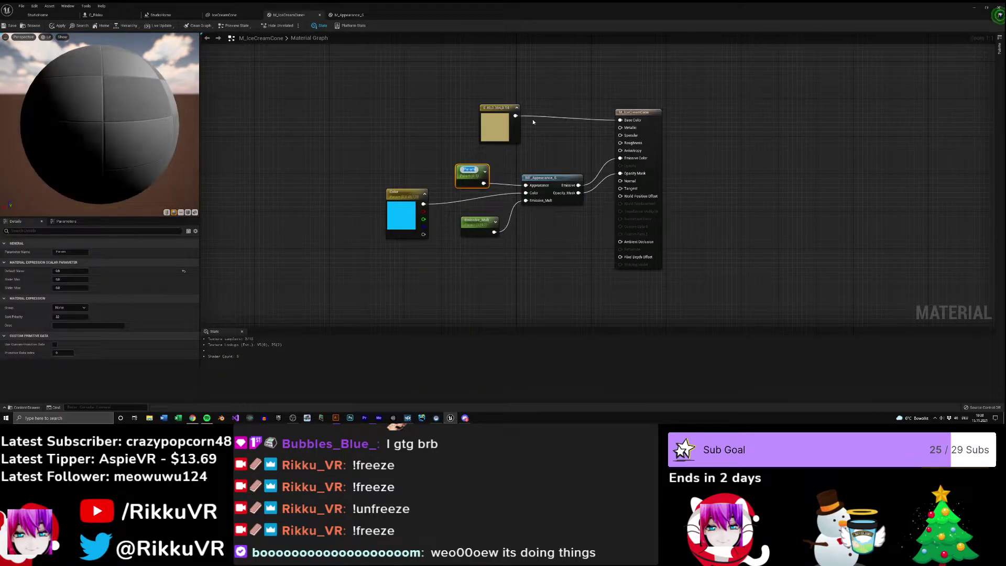
pyautogui.press('BackSpace')
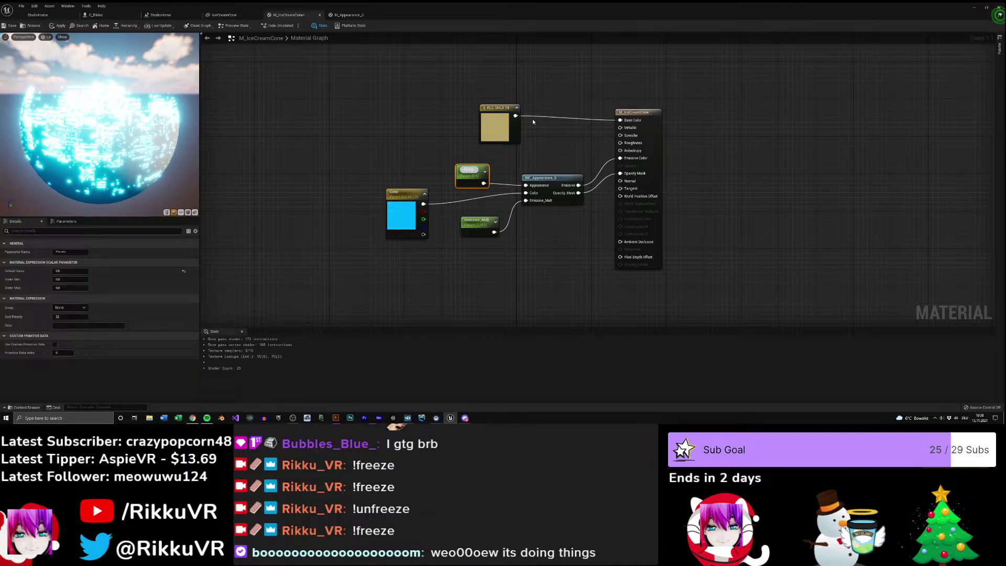
pyautogui.write('Animation')
pyautogui.press('Return')
# - Rename the Animation parameter to Alpha, apply the material changes, and align the node beside the Appearance input
pyautogui.moveTo(456, 171); pyautogui.dragTo(446, 170)
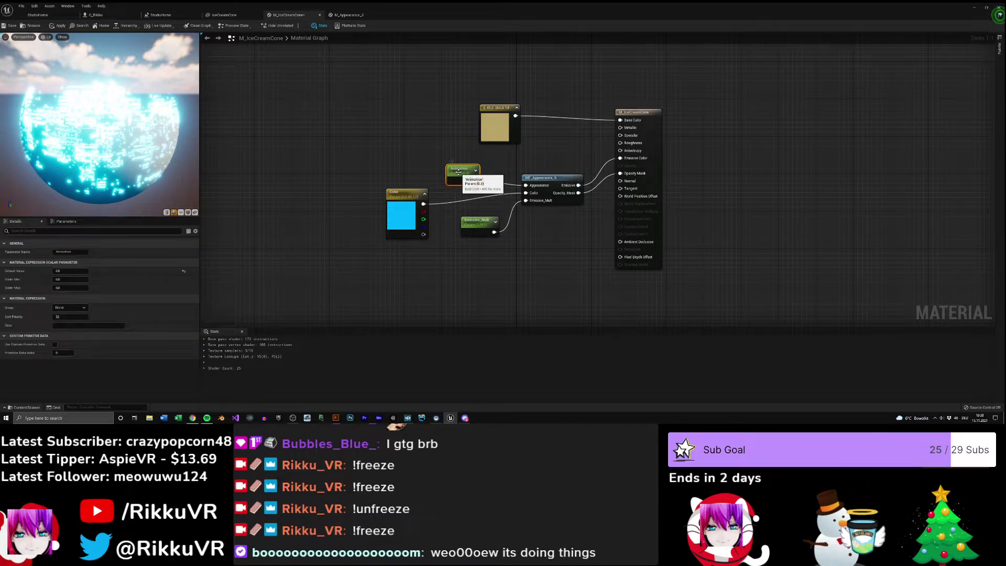
pyautogui.press('F2')
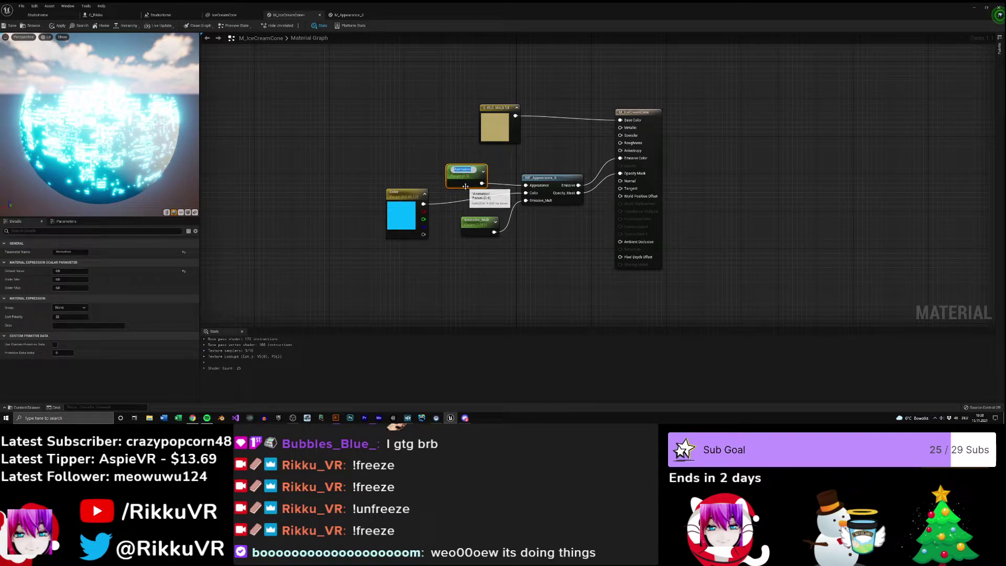
pyautogui.write('Alpha')
pyautogui.press('Return')
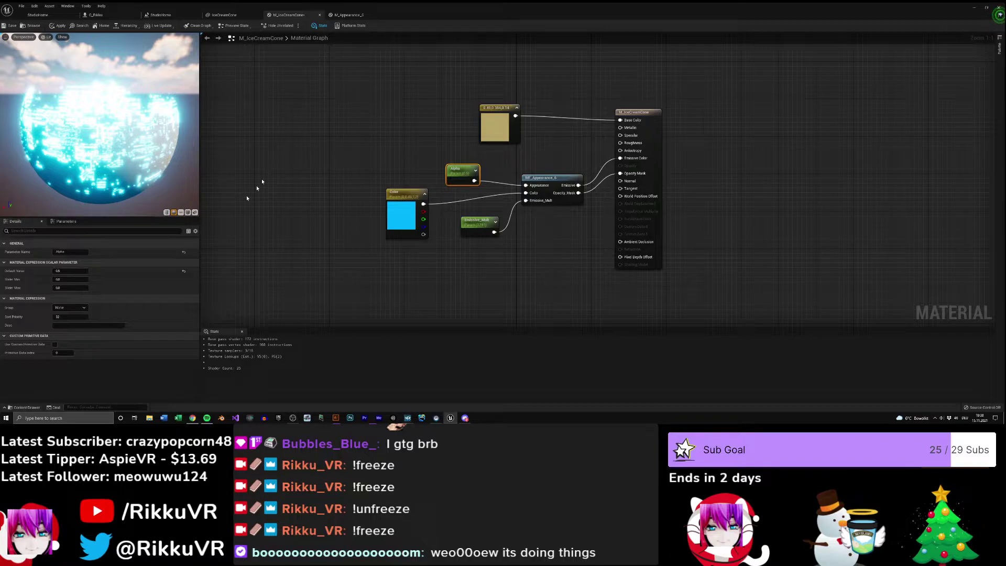
pyautogui.click(57, 27)
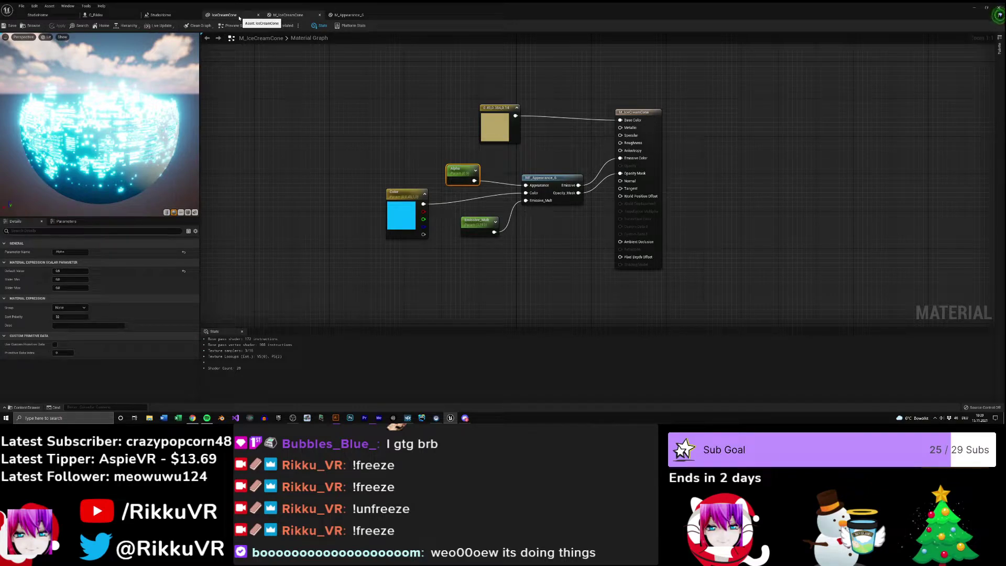
pyautogui.moveTo(463, 167)
pyautogui.mouseDown()
pyautogui.moveTo(477, 163)
pyautogui.moveTo(467, 167)
pyautogui.moveTo(477, 172)
pyautogui.mouseUp()
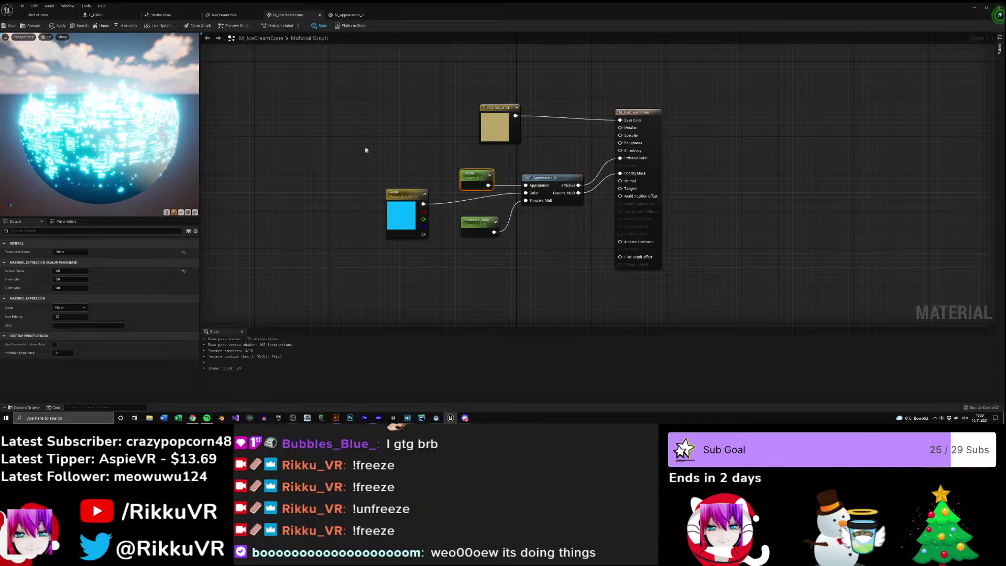
# - Check the IceCreamCone mesh, close its editor, and switch to the C_Rikku blueprint
pyautogui.click(246, 15)
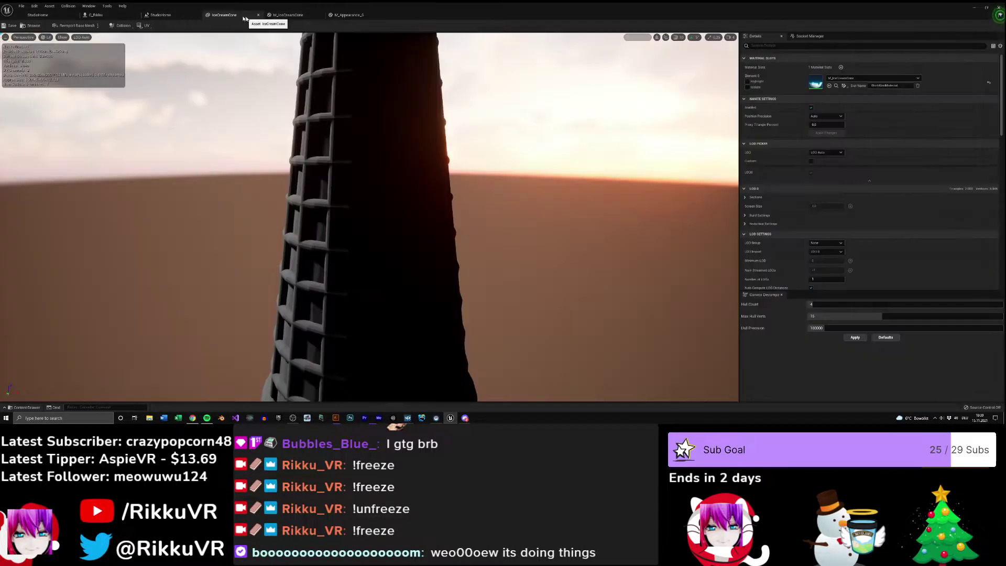
pyautogui.click(258, 16)
pyautogui.click(96, 15)
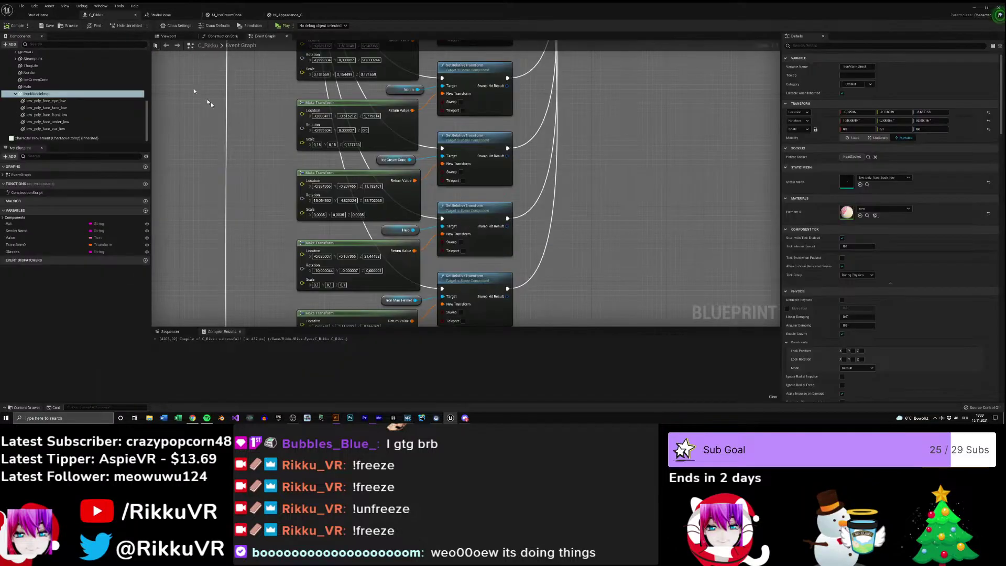
# - Add a Create Dynamic Material Instance node for IceCreamCone after its SetRelativeTransform node and arrange the new nodes beside it
pyautogui.scroll(-10, 337, 226)
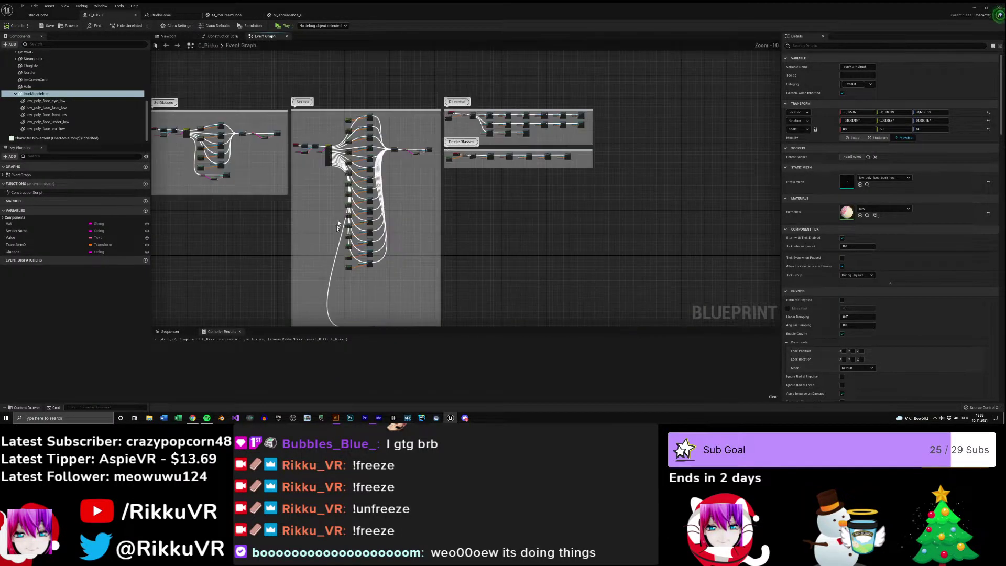
pyautogui.scroll(6, 373, 277)
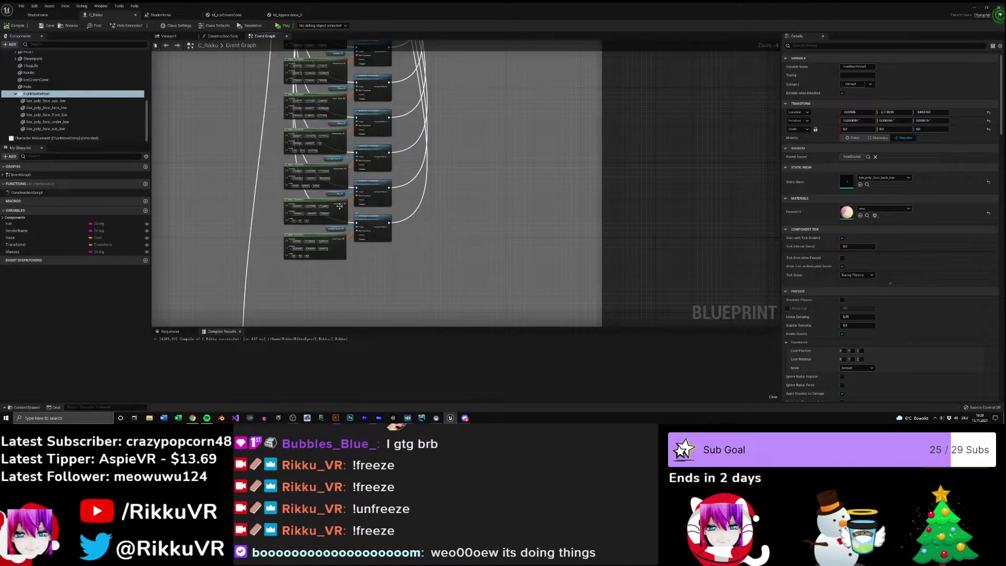
pyautogui.scroll(3, 340, 206)
pyautogui.moveTo(461, 216); pyautogui.dragTo(482, 311, button='right')
pyautogui.click(439, 187)
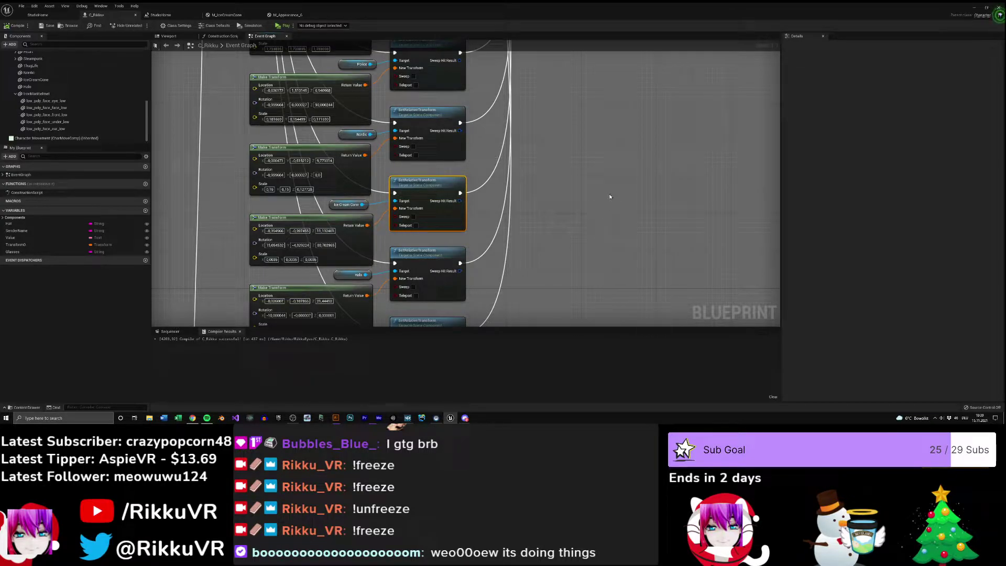
pyautogui.moveTo(588, 185); pyautogui.dragTo(602, 161, button='right')
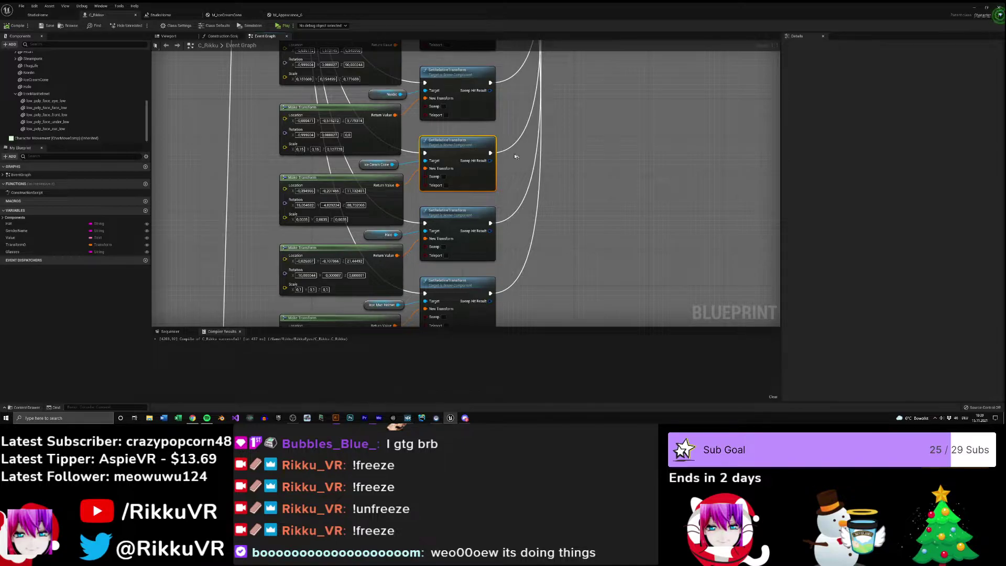
pyautogui.moveTo(490, 153); pyautogui.dragTo(601, 116)
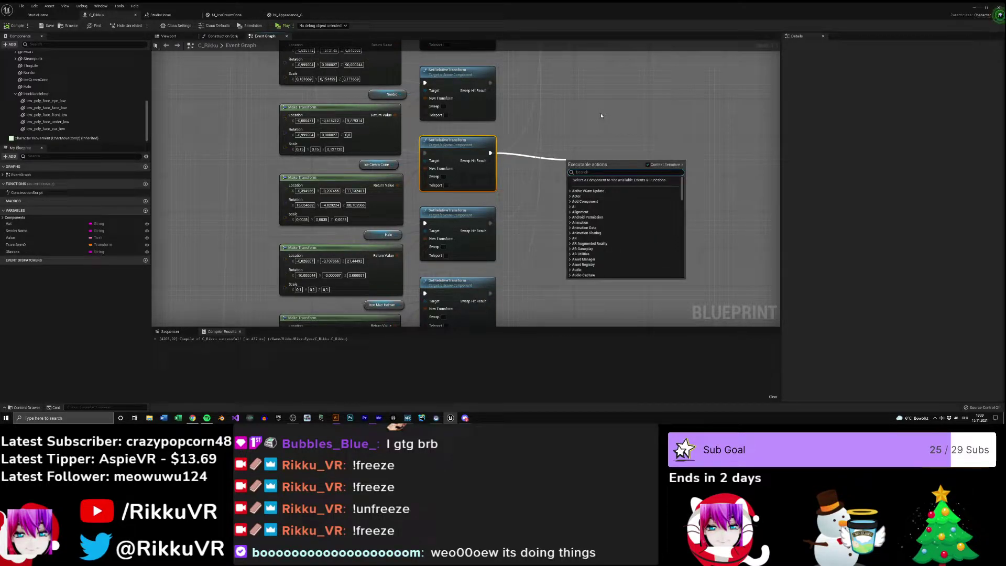
pyautogui.write('dynamic ')
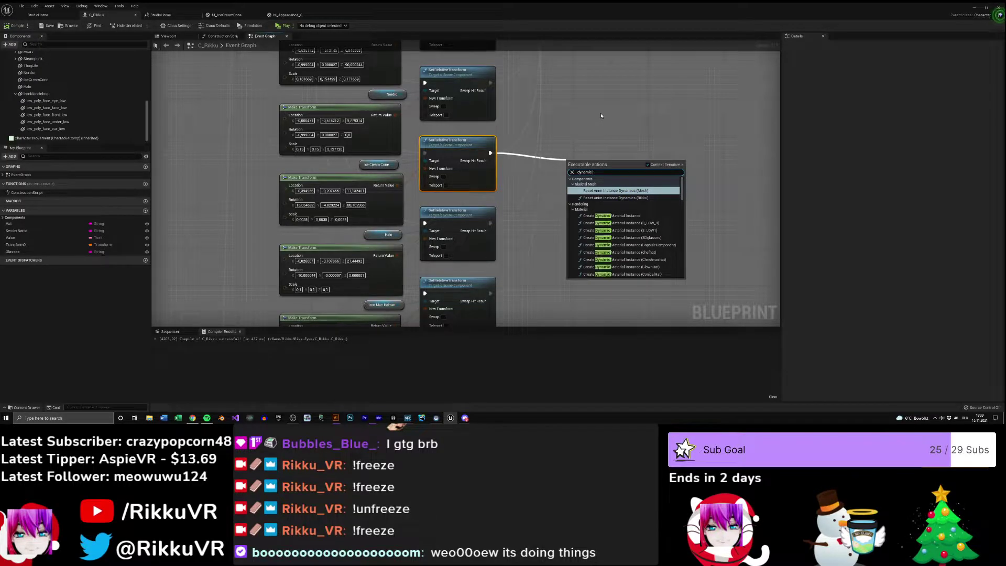
pyautogui.write('material')
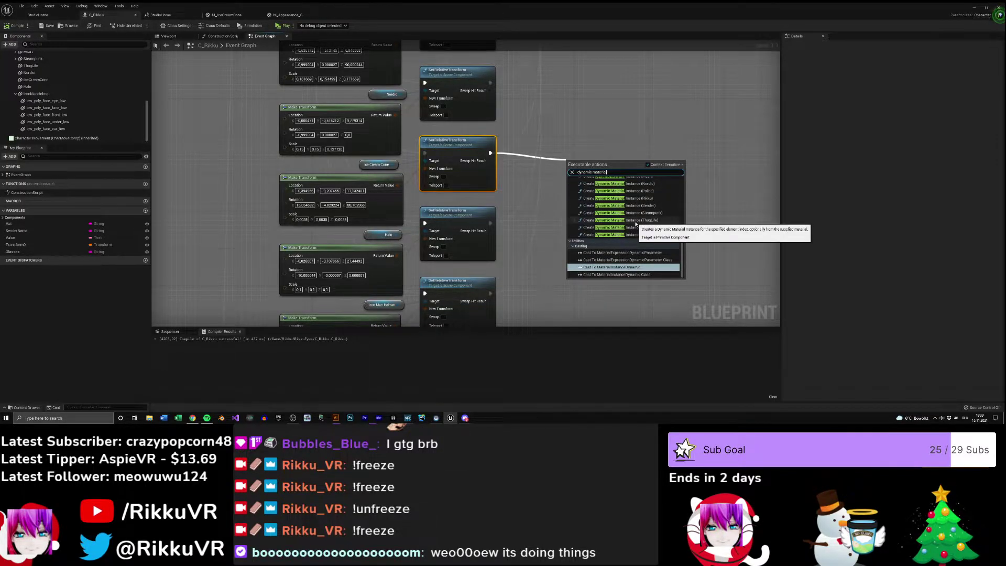
pyautogui.scroll(2, 660, 228)
pyautogui.scroll(3, 670, 238)
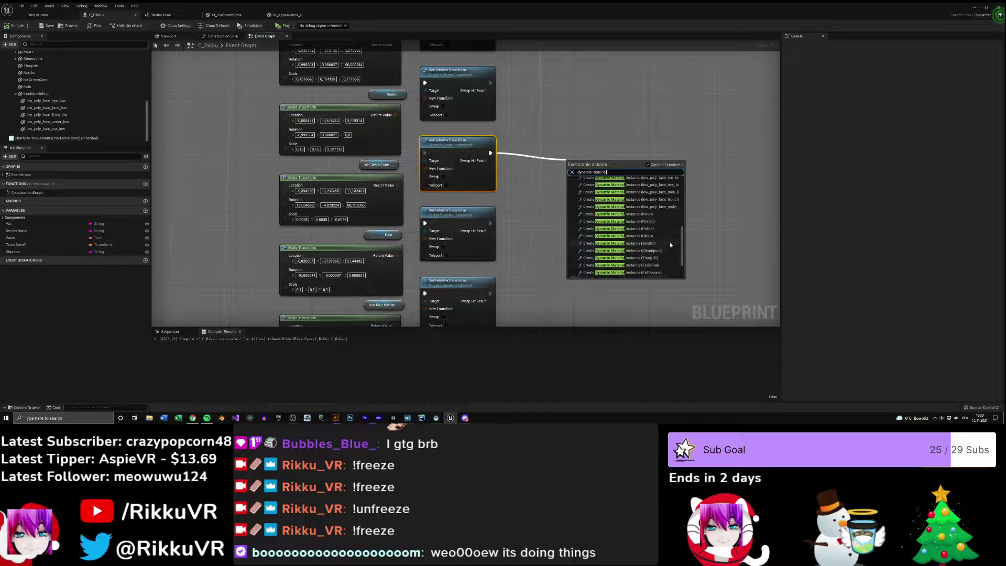
pyautogui.click(652, 192)
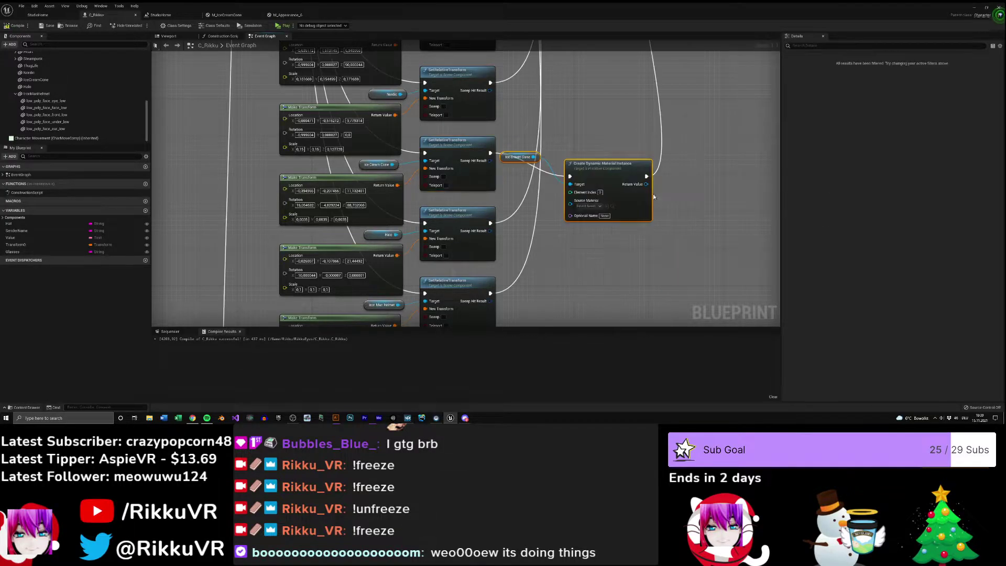
pyautogui.moveTo(606, 163); pyautogui.dragTo(602, 136)
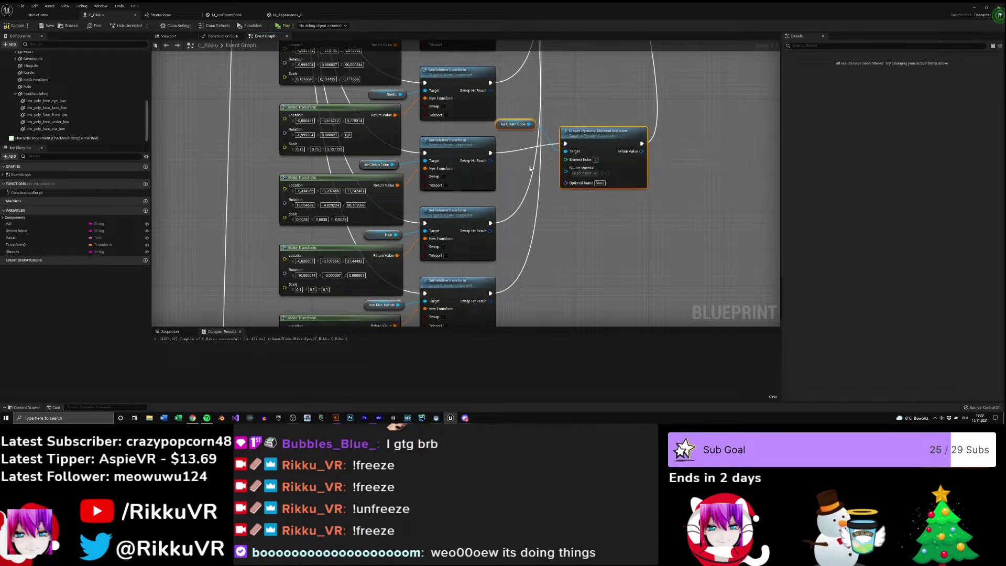
pyautogui.moveTo(516, 126); pyautogui.dragTo(520, 171)
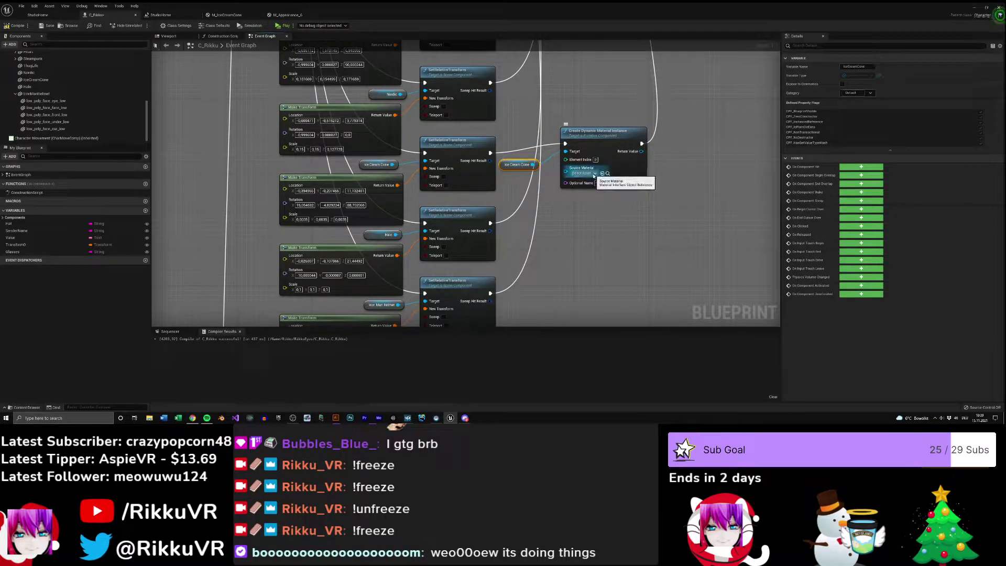
# - Set the Create Dynamic Material Instance node's source material to M_IceCreamCone and align the node with the SetRelativeTransform node
pyautogui.click(226, 15)
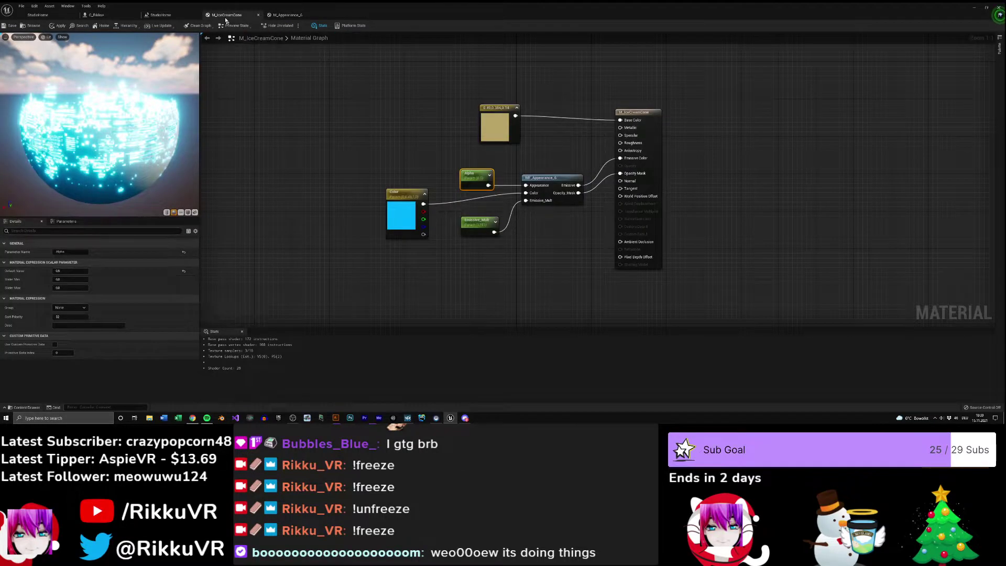
pyautogui.click(110, 15)
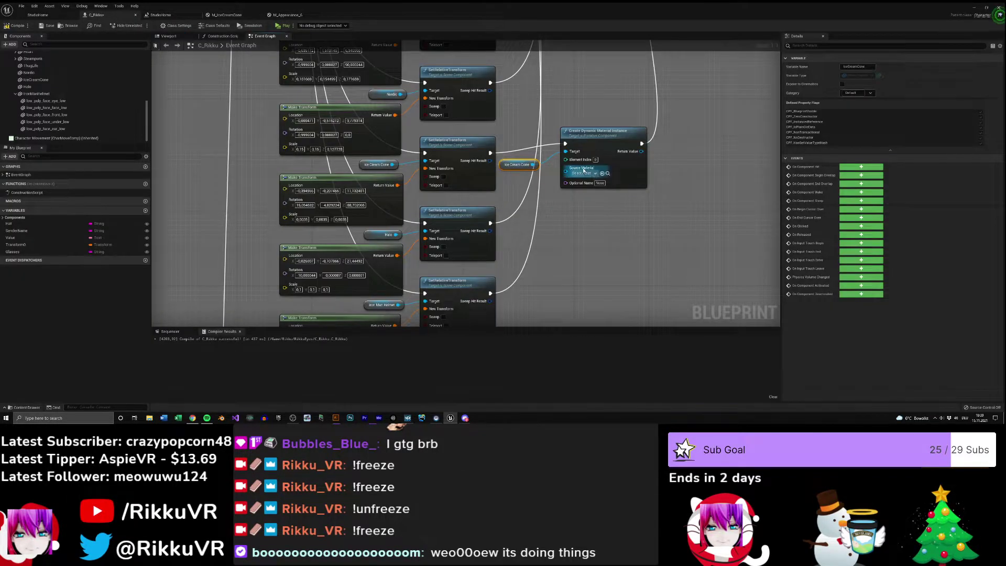
pyautogui.click(583, 173)
pyautogui.write('M_')
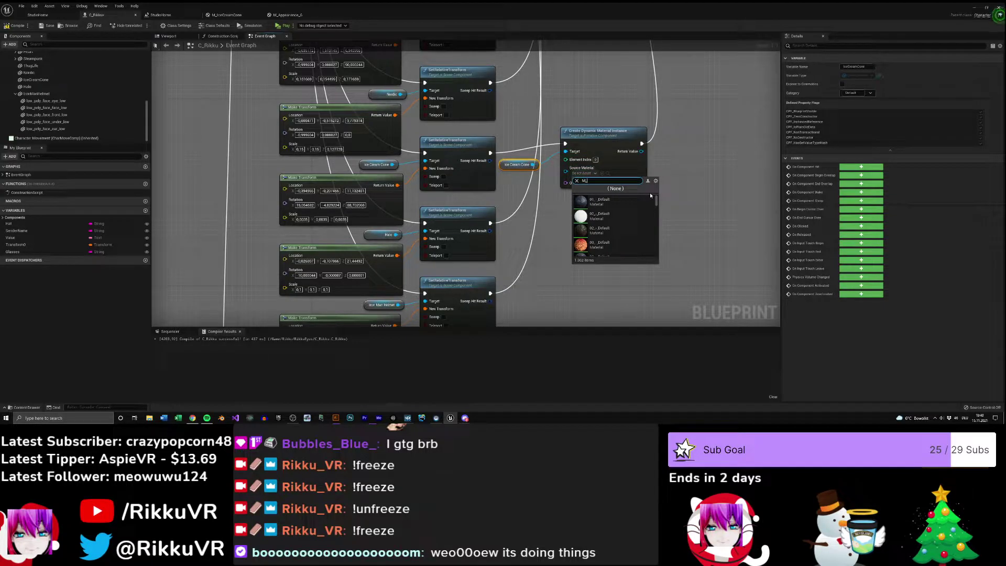
pyautogui.write('Ice')
pyautogui.click(629, 204)
pyautogui.moveTo(647, 227); pyautogui.dragTo(488, 294, button='right')
pyautogui.click(438, 200)
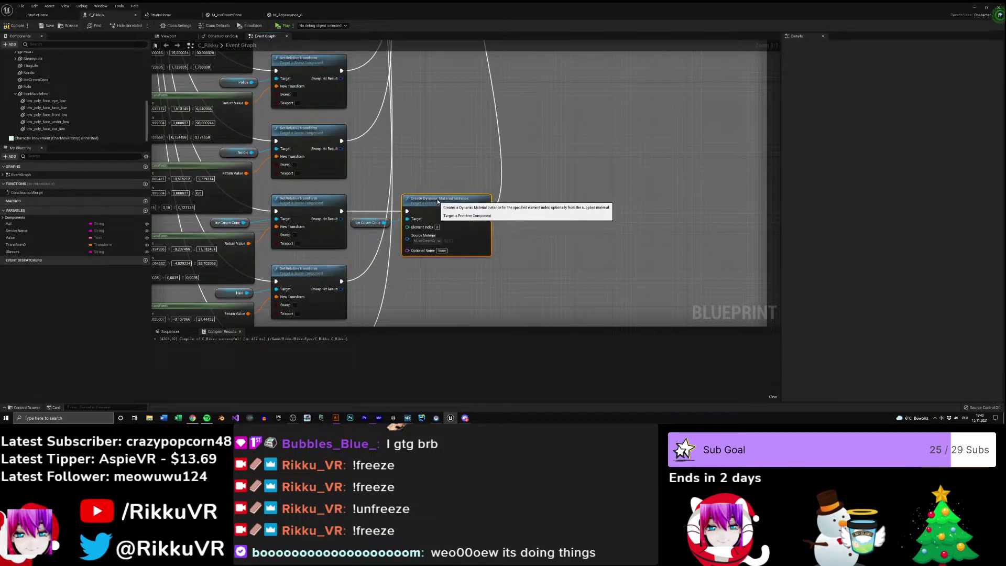
pyautogui.moveTo(324, 247); pyautogui.dragTo(419, 231, button='right')
pyautogui.moveTo(535, 189); pyautogui.dragTo(527, 189)
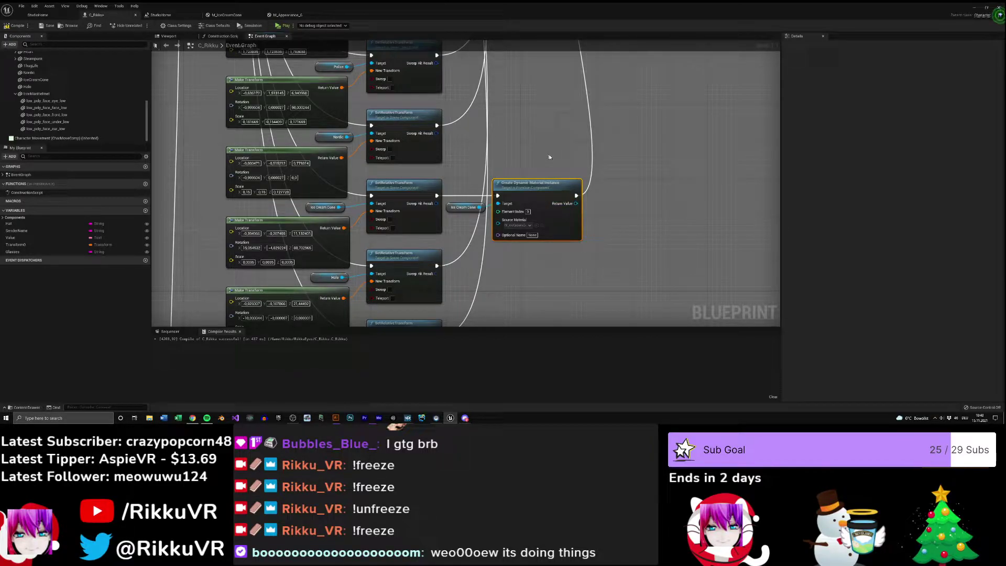
# - In the M_IceCreamCone material, set the Alpha parameter's Slider Max and Default Value to 1 and apply the changes
pyautogui.click(227, 15)
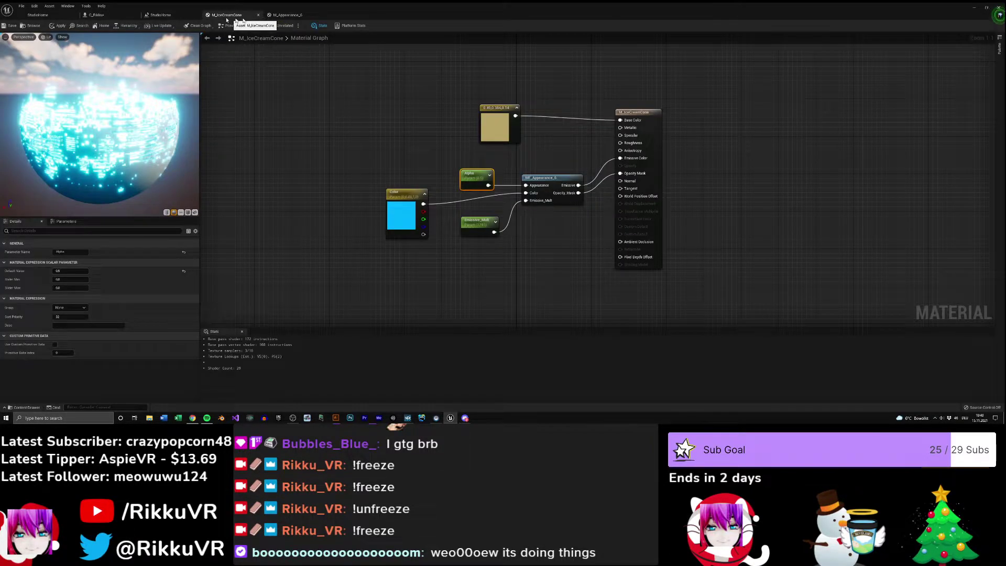
pyautogui.moveTo(472, 201); pyautogui.dragTo(417, 159, button='right')
pyautogui.moveTo(421, 135); pyautogui.dragTo(420, 135)
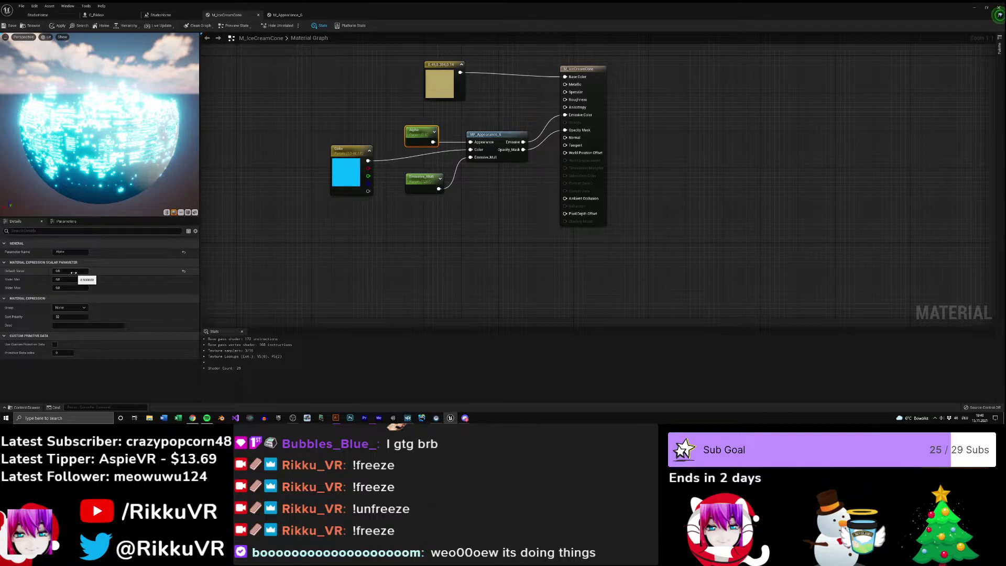
pyautogui.write('1')
pyautogui.press('Return')
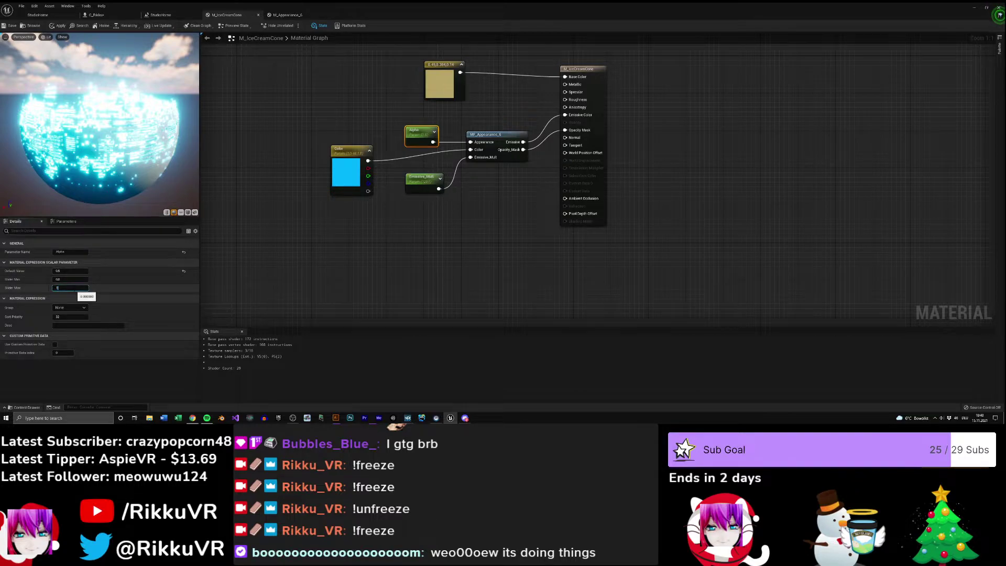
pyautogui.click(70, 271)
pyautogui.write('1')
pyautogui.press('Return')
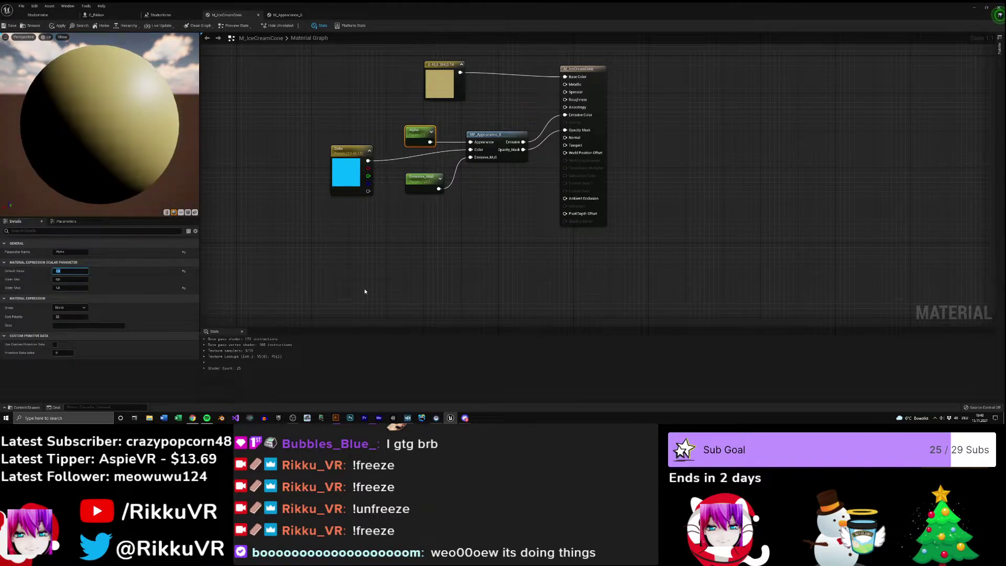
pyautogui.click(350, 265)
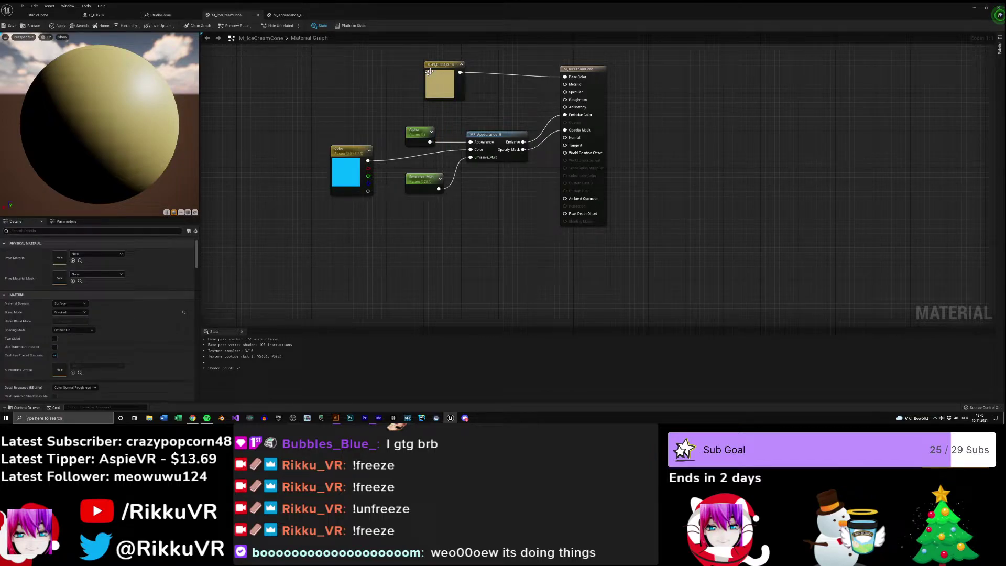
pyautogui.click(417, 131)
pyautogui.click(57, 25)
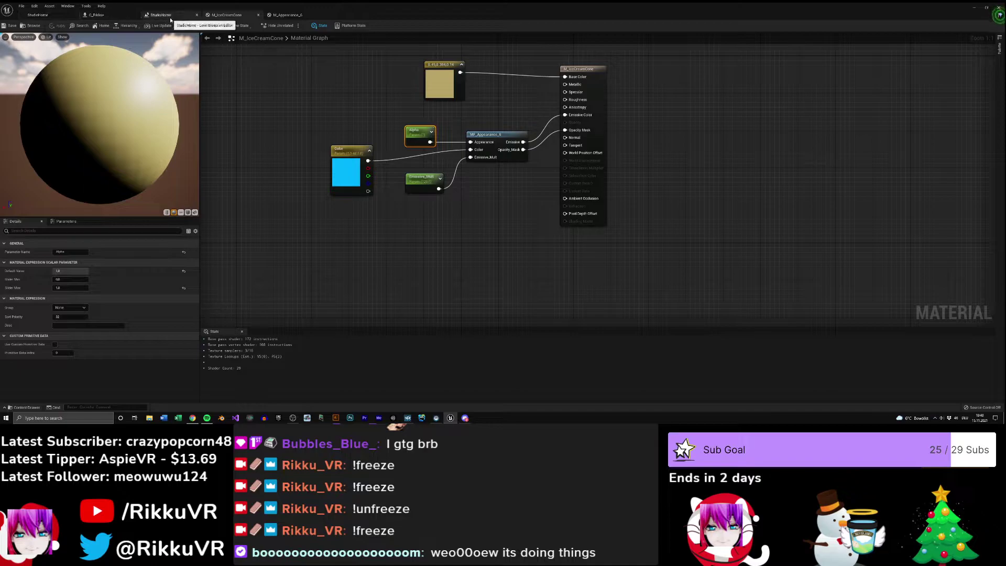
# - In C_Rikku, add a timeline named IceCreamTimeline after the Create Dynamic Material Instance node and connect it to Play from Start
pyautogui.click(171, 18)
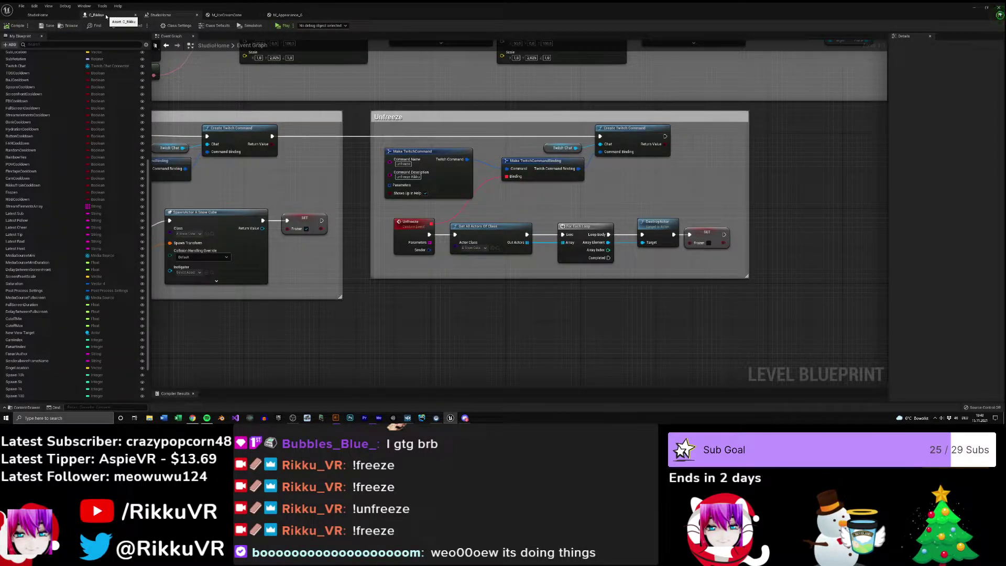
pyautogui.click(106, 16)
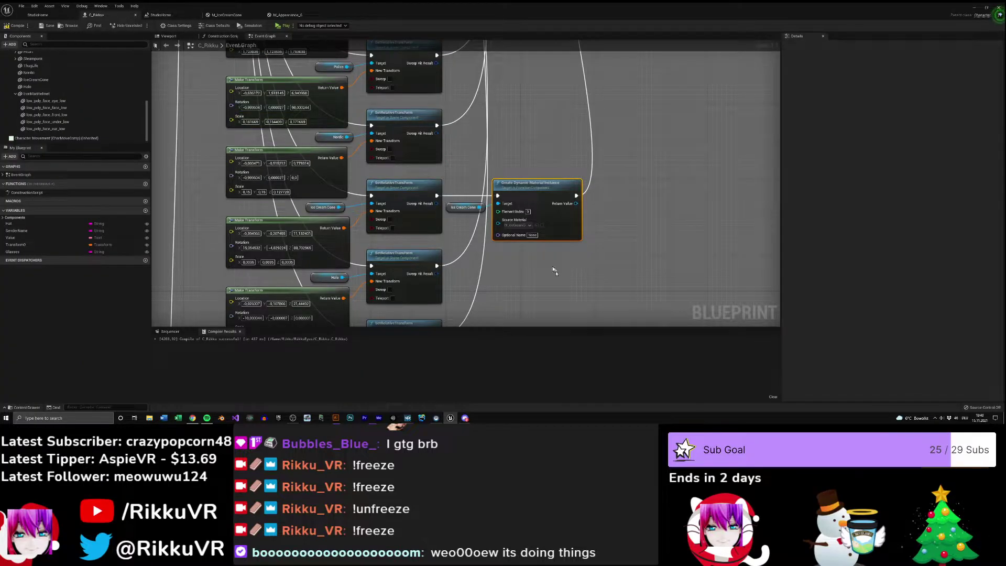
pyautogui.moveTo(588, 195); pyautogui.dragTo(377, 148, button='right')
pyautogui.moveTo(368, 149); pyautogui.dragTo(408, 140)
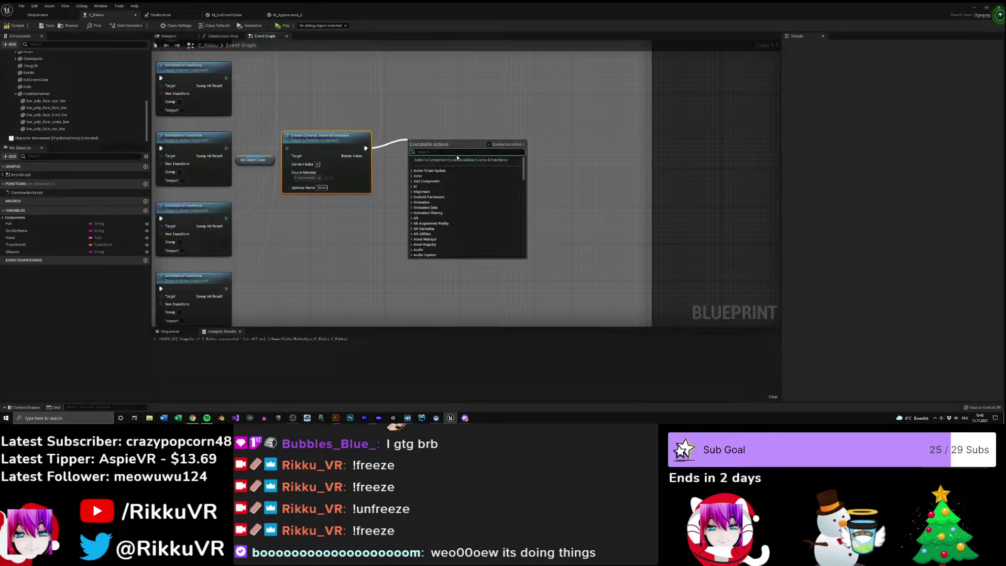
pyautogui.write('timeline')
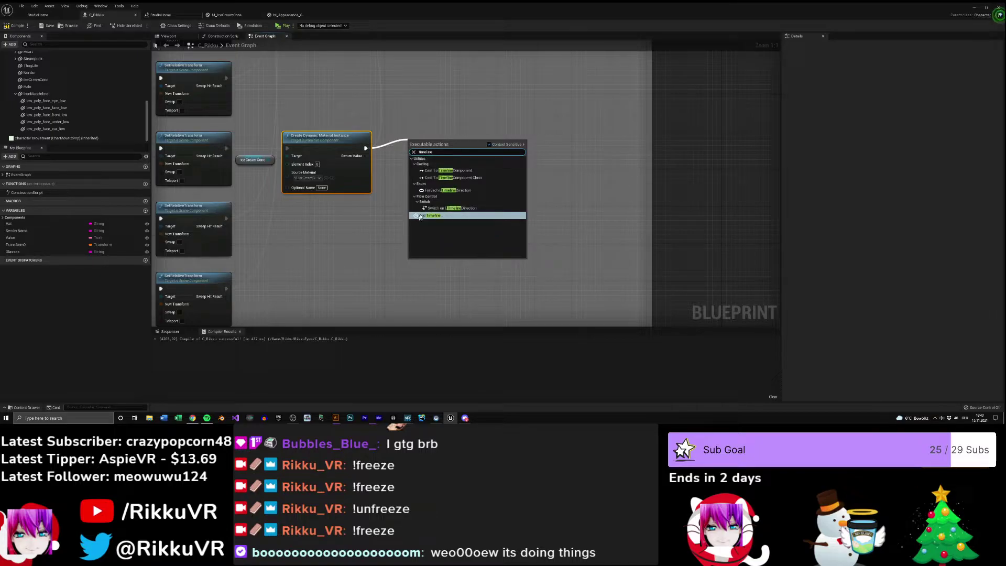
pyautogui.click(420, 216)
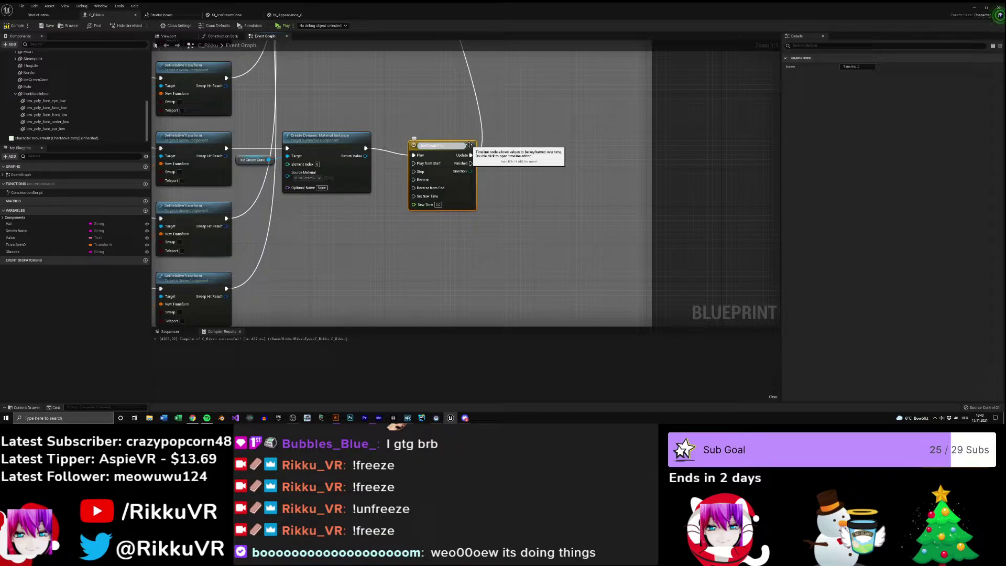
pyautogui.press('Return')
pyautogui.moveTo(451, 149); pyautogui.dragTo(441, 146)
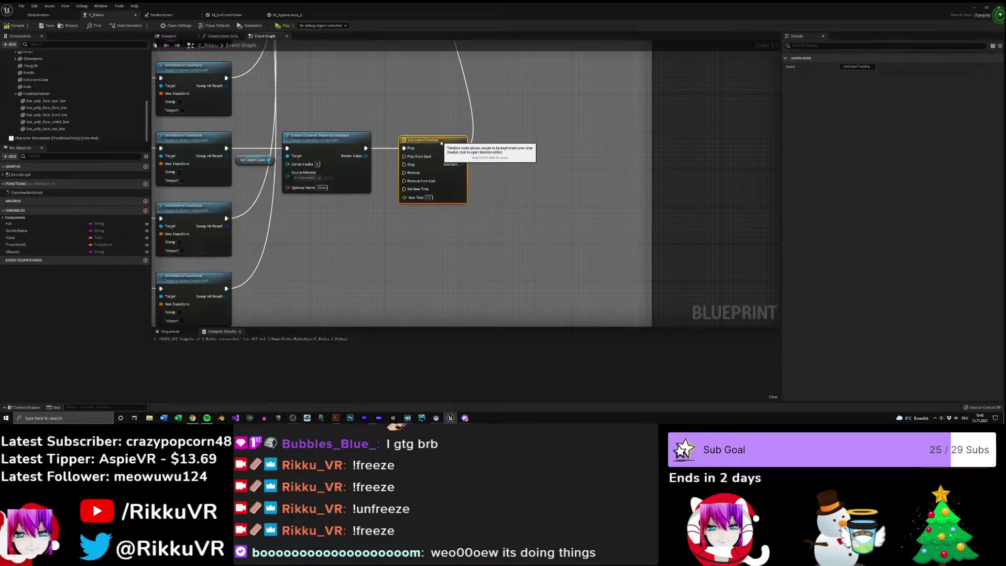
pyautogui.keyDown('alt'); pyautogui.click(402, 149); pyautogui.keyUp('alt')
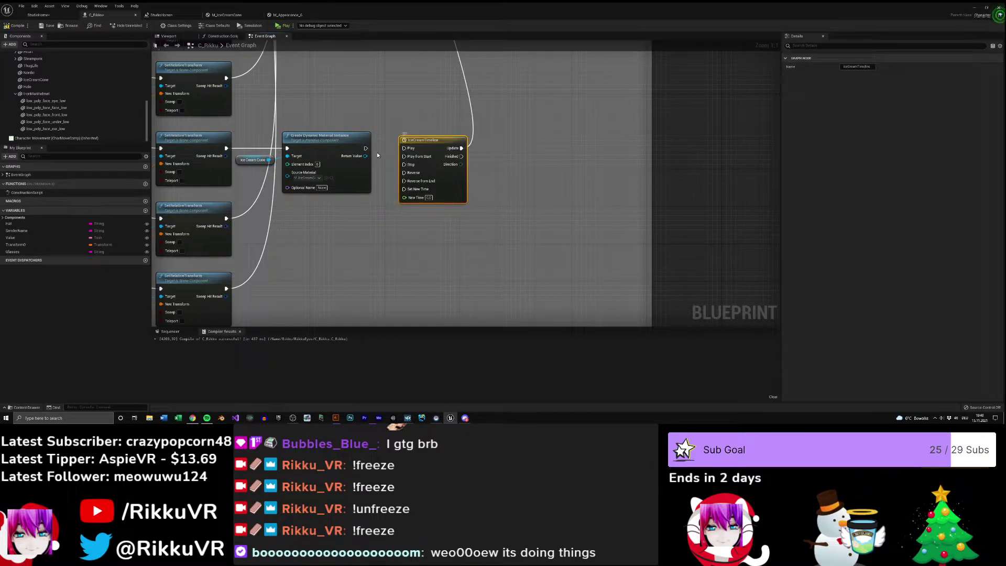
pyautogui.moveTo(365, 148); pyautogui.dragTo(404, 131)
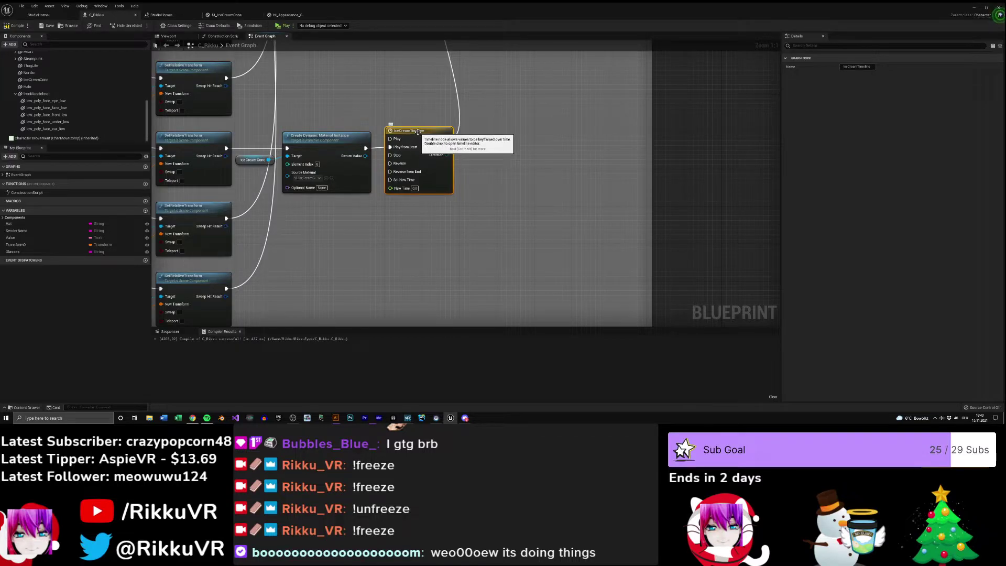
# - Open IceCreamTimeline, add a float track, and set the timeline length to 0.2
pyautogui.doubleClick(418, 135)
pyautogui.click(160, 53)
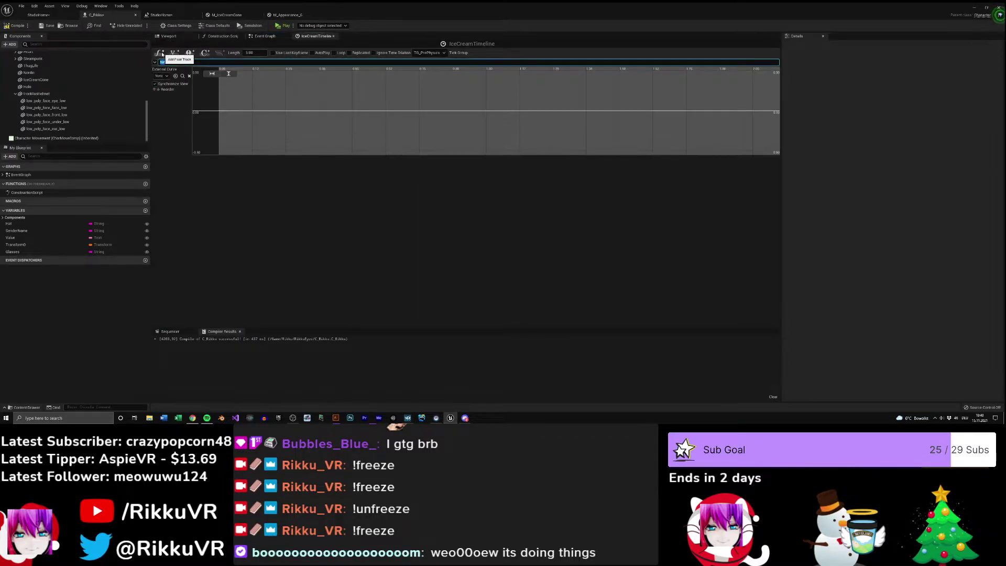
pyautogui.click(370, 197)
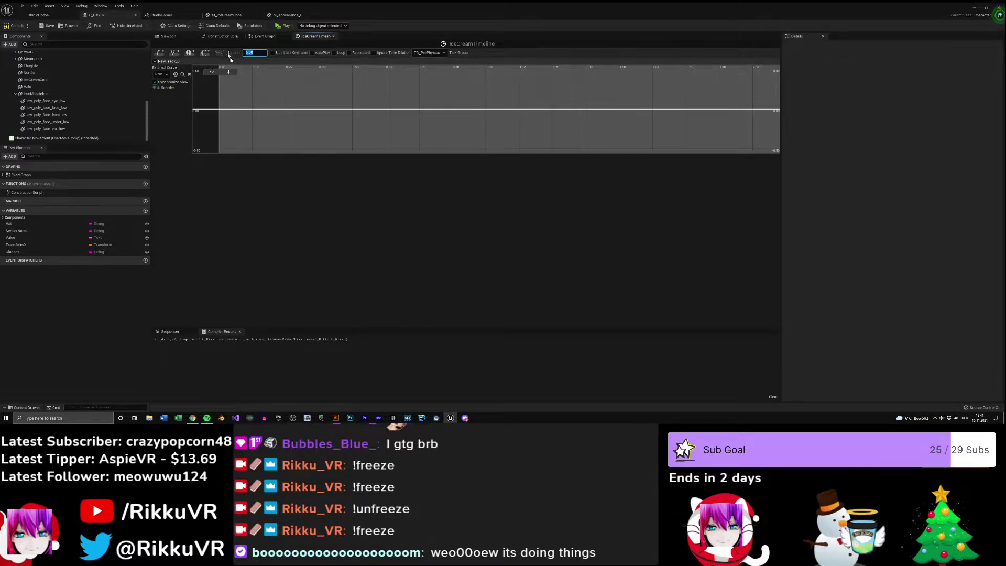
pyautogui.write('0,5')
pyautogui.press('Return')
pyautogui.write('2')
pyautogui.press('Return')
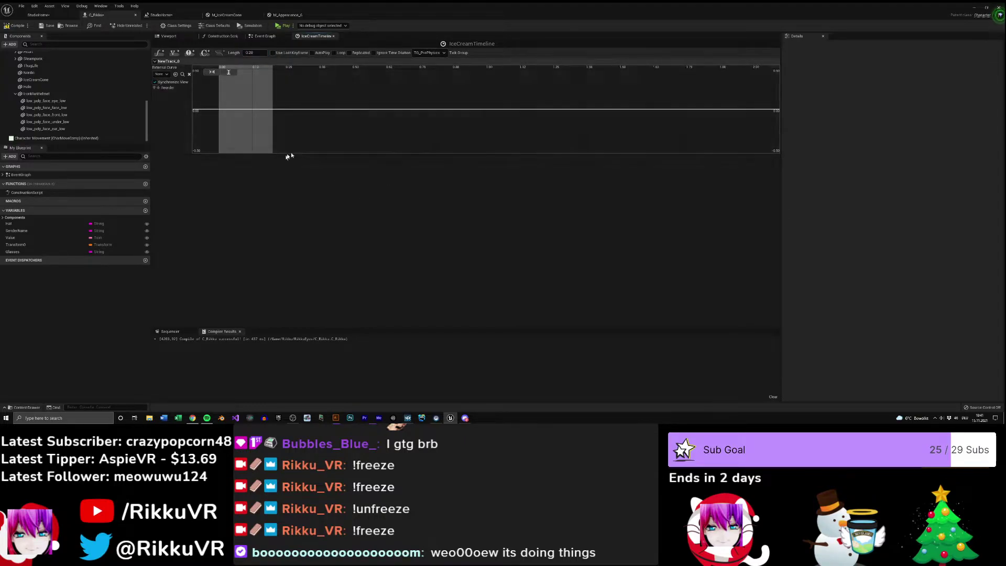
# - Add two keys to the float track's curve, one near the start and one near the end of the timeline
pyautogui.moveTo(338, 125); pyautogui.dragTo(430, 147, button='right')
pyautogui.scroll(9, 395, 123)
pyautogui.moveTo(381, 123); pyautogui.dragTo(512, 112, button='right')
pyautogui.rightClick(448, 125)
pyautogui.rightClick(381, 124)
pyautogui.click(411, 136)
pyautogui.rightClick(509, 126)
pyautogui.click(536, 138)
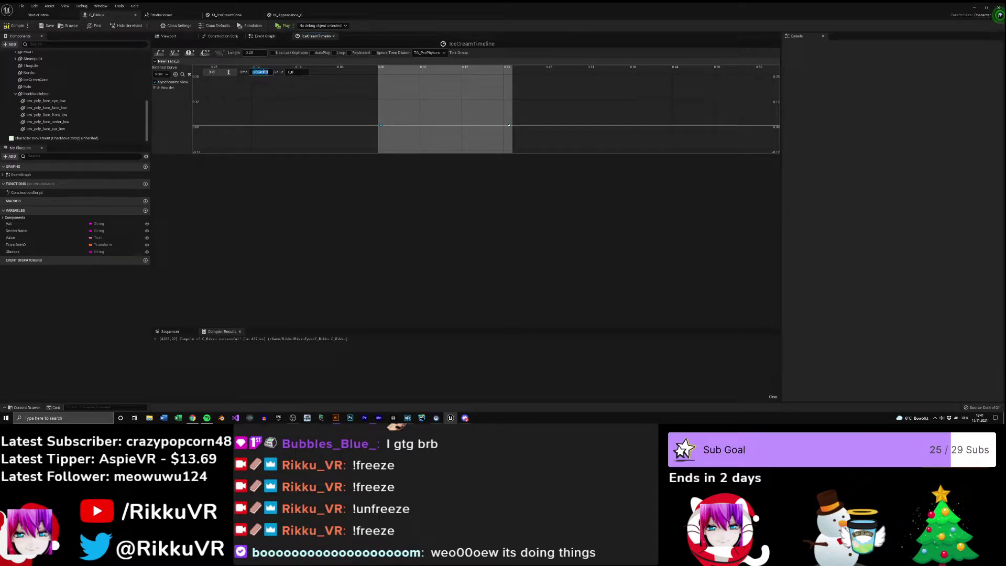
# - Set the curve's first key to time 0, and its second key to time 0.2 and value 1
pyautogui.write('0')
pyautogui.click(294, 72)
pyautogui.click(509, 126)
pyautogui.click(263, 72)
pyautogui.write('1')
pyautogui.click(303, 73)
pyautogui.write('1')
pyautogui.press('Return')
pyautogui.moveTo(529, 118); pyautogui.dragTo(520, 127, button='right')
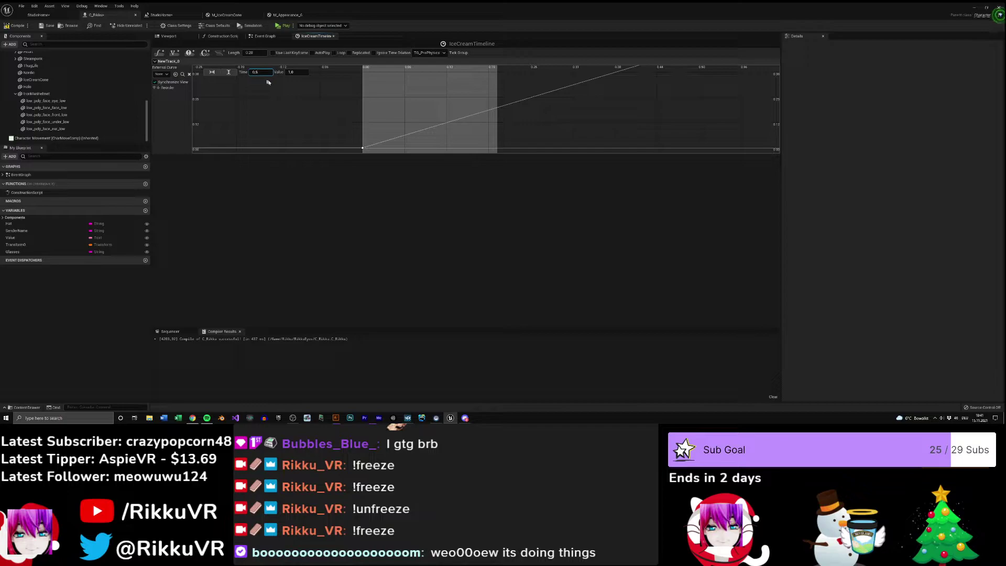
pyautogui.scroll(-2, 503, 105)
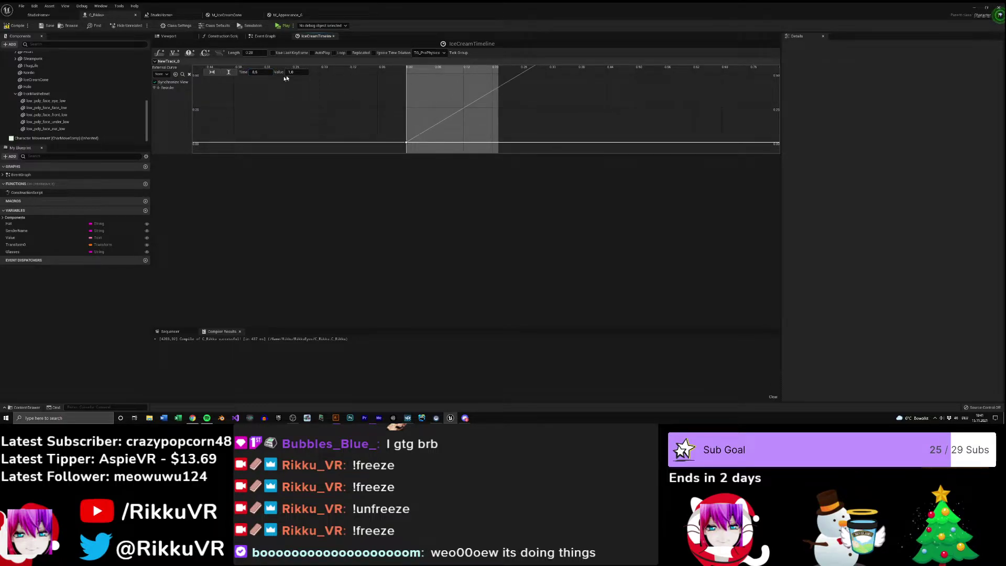
pyautogui.write('0,2')
pyautogui.press('Return')
pyautogui.scroll(-2, 531, 124)
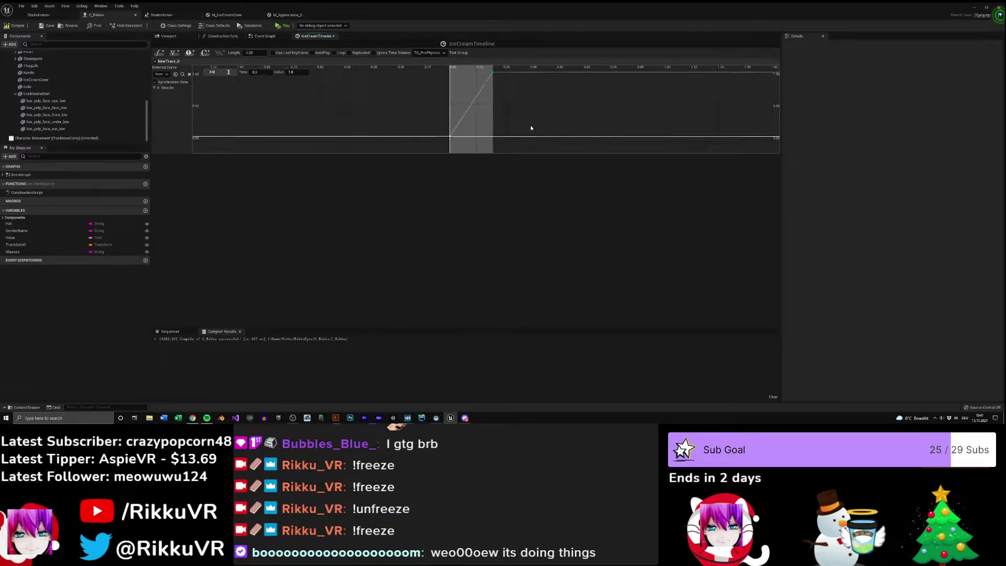
# - Select both curve keys and set their interpolation to User
pyautogui.moveTo(509, 140); pyautogui.dragTo(509, 141)
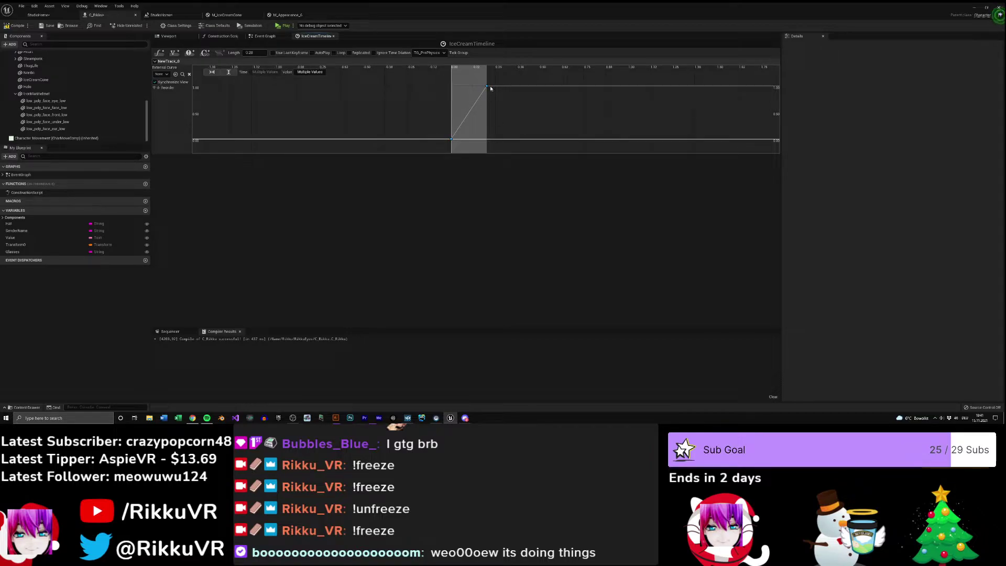
pyautogui.rightClick(486, 87)
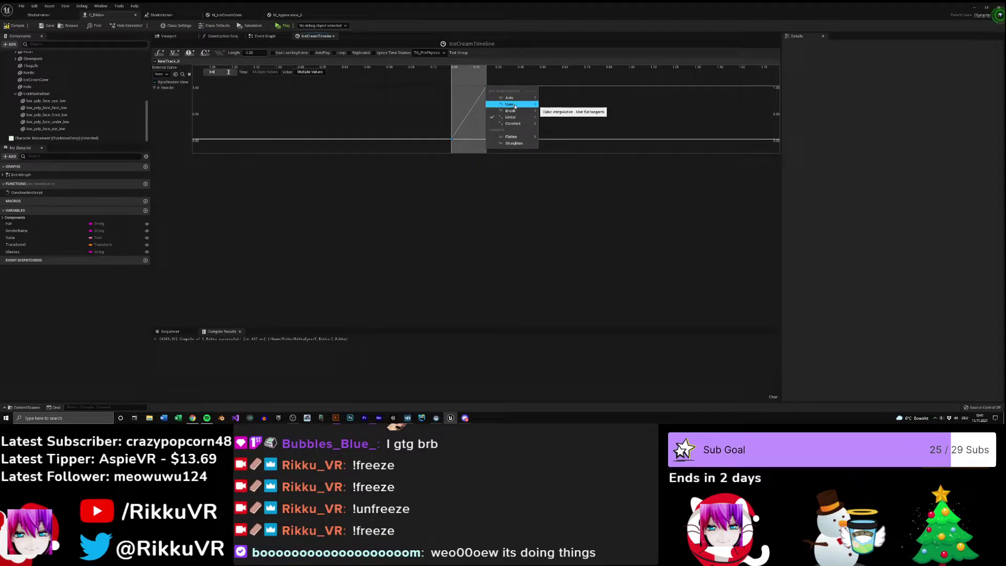
pyautogui.click(515, 106)
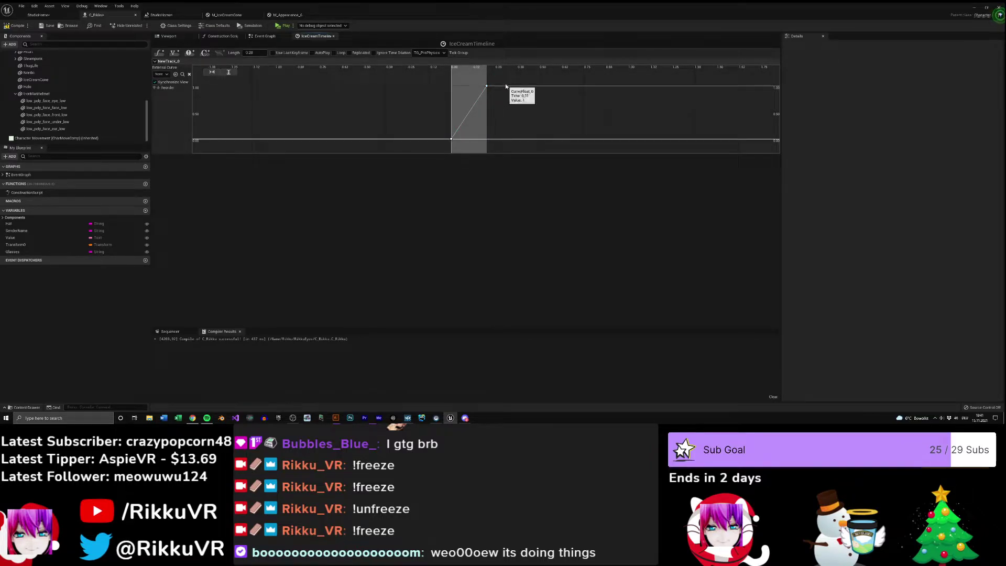
# - Flatten the tangents of the end key and the start key so the curve eases in and out
pyautogui.scroll(2, 486, 118)
pyautogui.click(464, 115)
pyautogui.scroll(3, 465, 112)
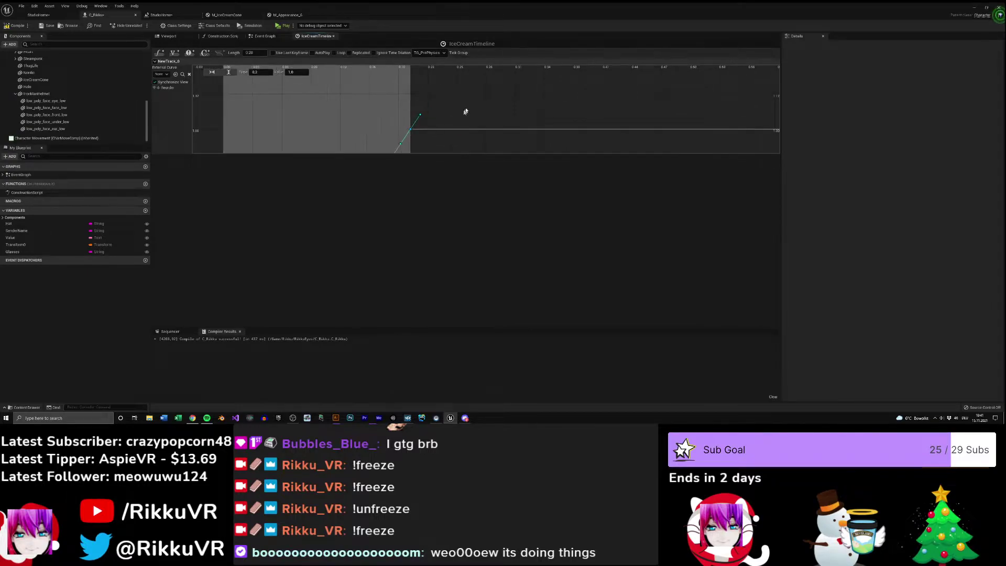
pyautogui.moveTo(468, 80); pyautogui.dragTo(483, 95)
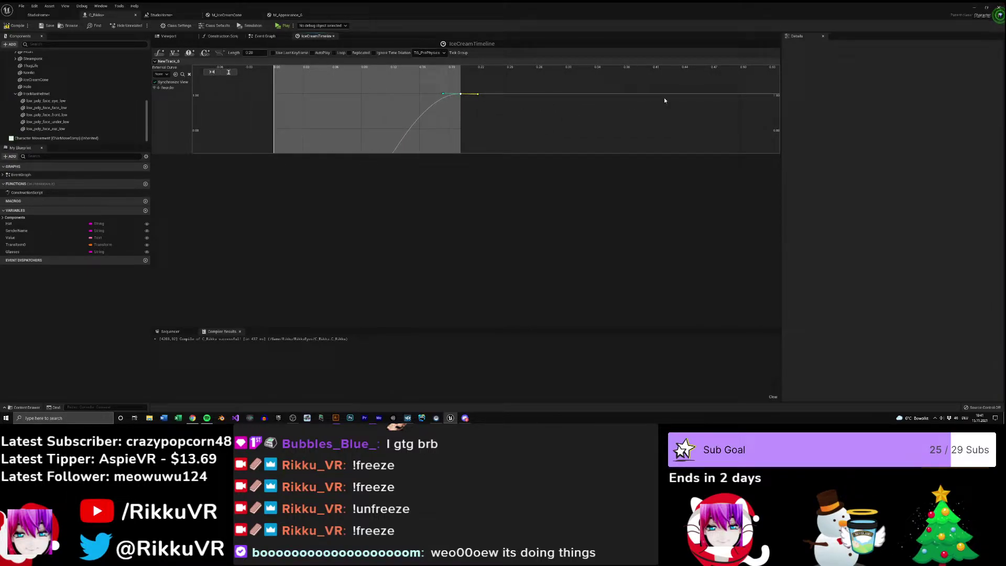
pyautogui.moveTo(634, 117); pyautogui.dragTo(662, 69, button='right')
pyautogui.click(463, 112)
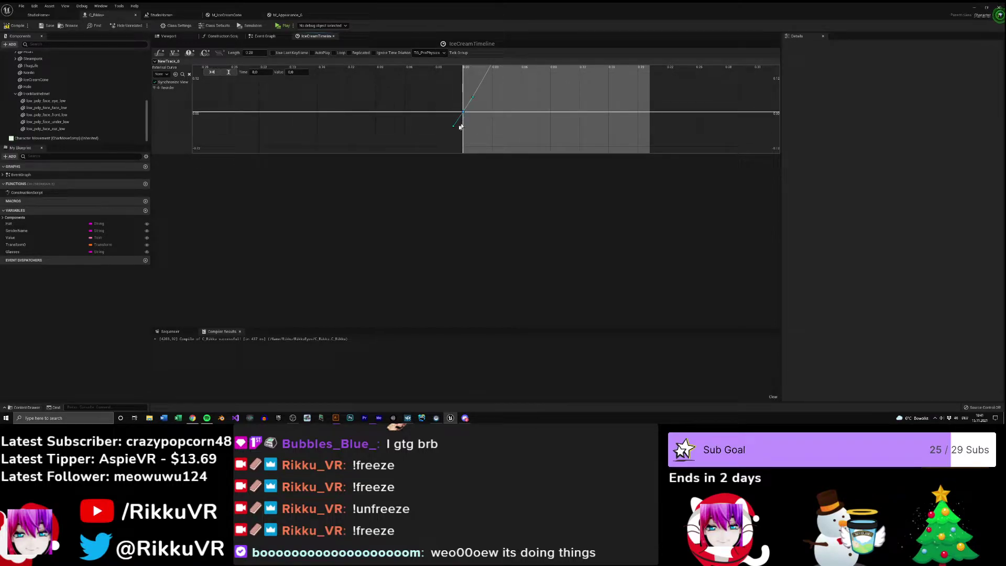
pyautogui.moveTo(455, 128); pyautogui.dragTo(209, 117)
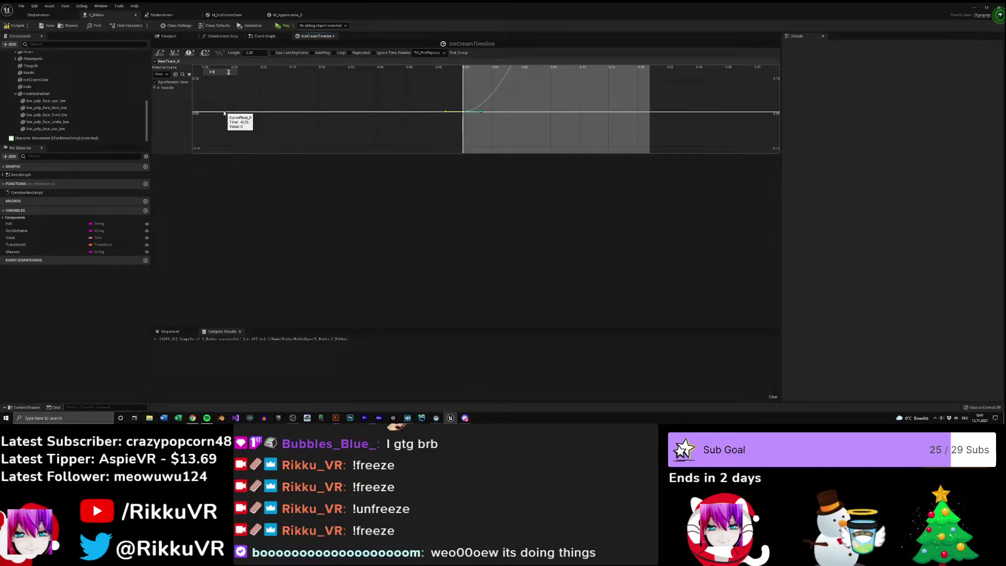
pyautogui.scroll(-3, 398, 104)
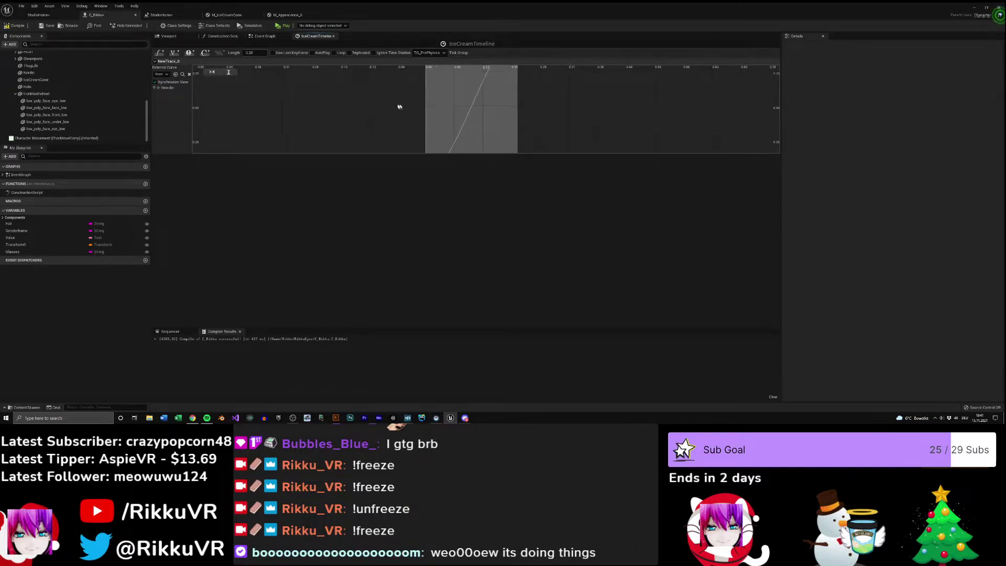
pyautogui.moveTo(422, 93); pyautogui.dragTo(378, 191, button='right')
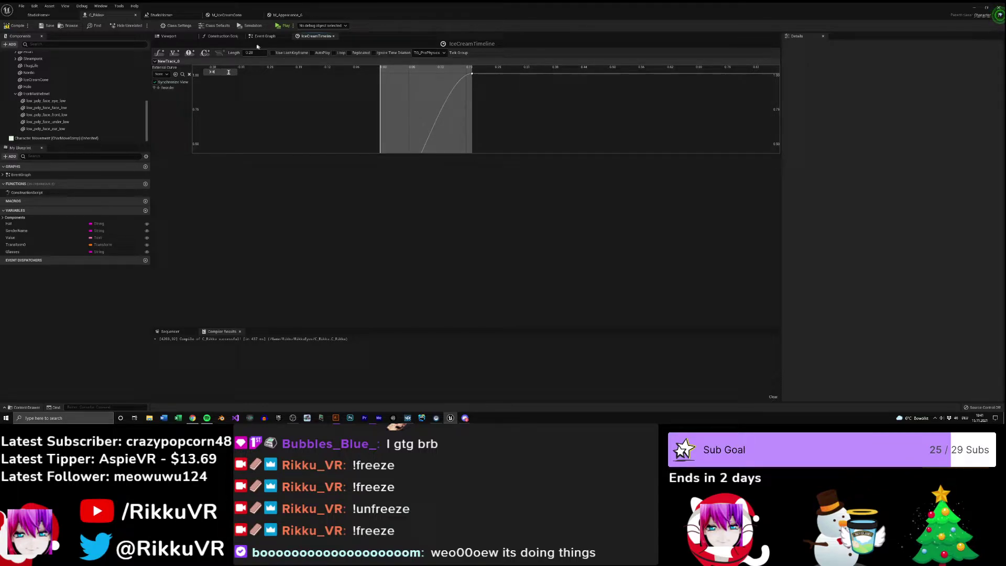
# - Compile and save the C_Rikku blueprint, and return to the IceCreamTimeline node in its Event Graph
pyautogui.click(16, 25)
pyautogui.click(48, 26)
pyautogui.click(51, 19)
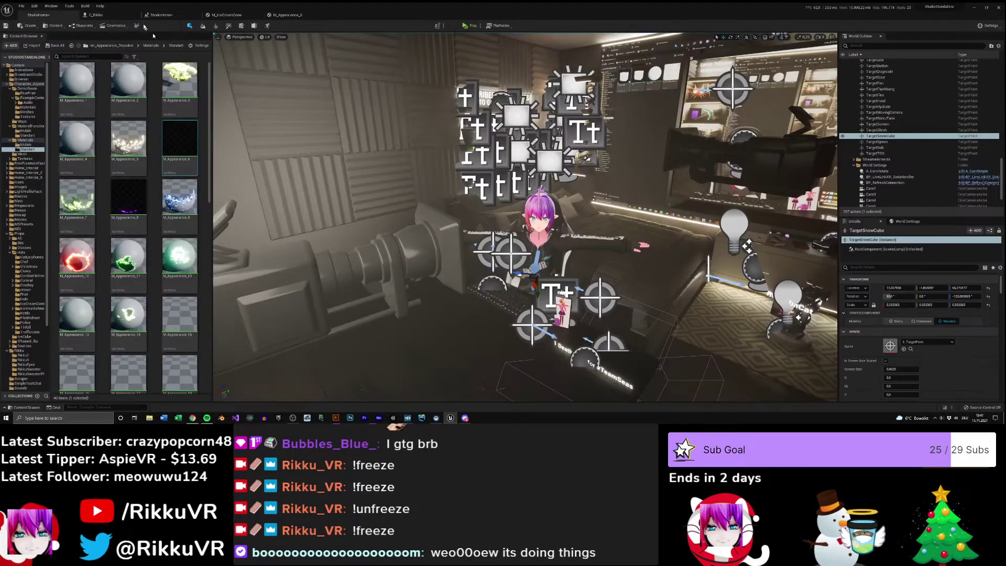
pyautogui.click(103, 18)
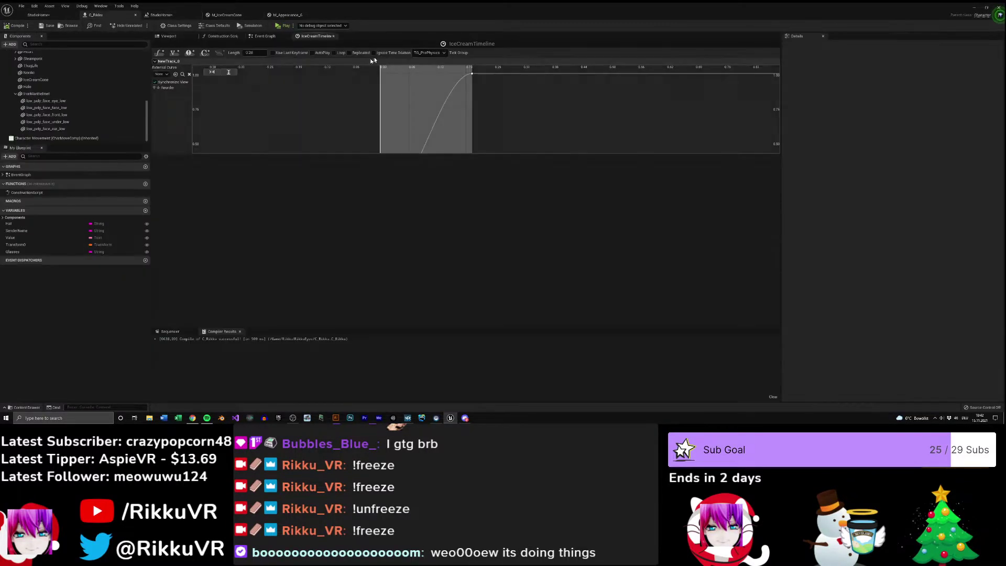
pyautogui.click(266, 37)
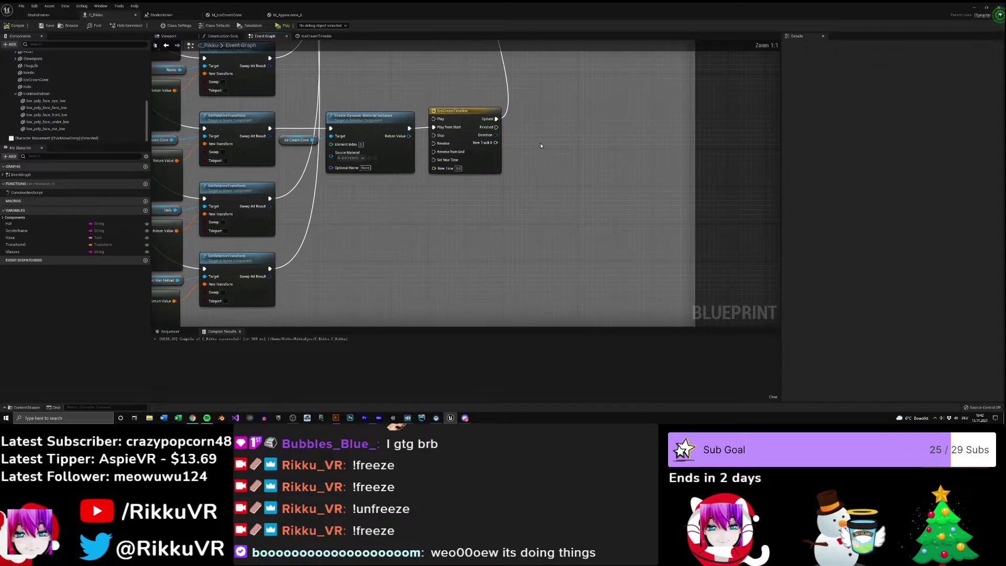
pyautogui.moveTo(530, 127); pyautogui.dragTo(509, 147, button='right')
pyautogui.click(434, 148)
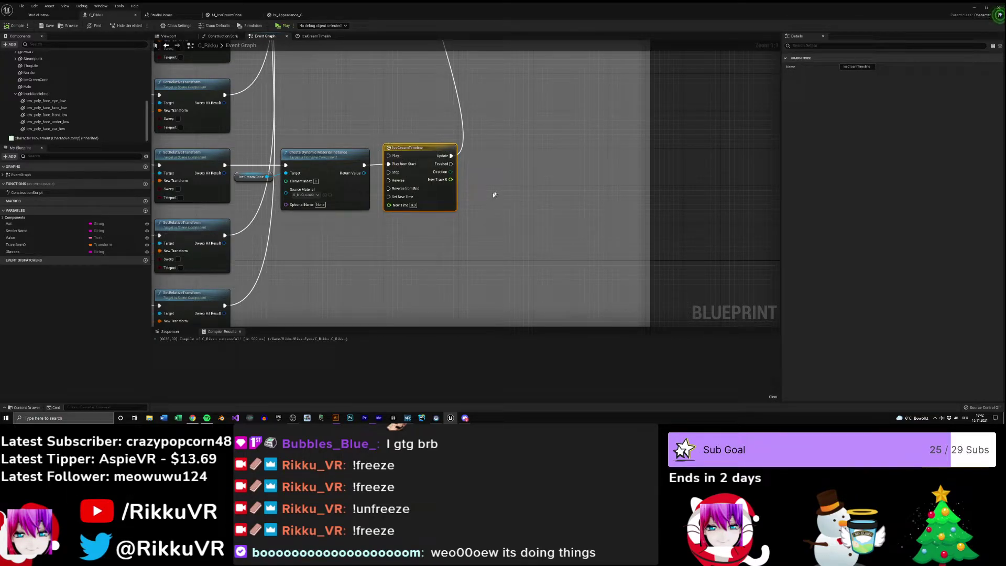
pyautogui.moveTo(486, 180); pyautogui.dragTo(473, 205, button='right')
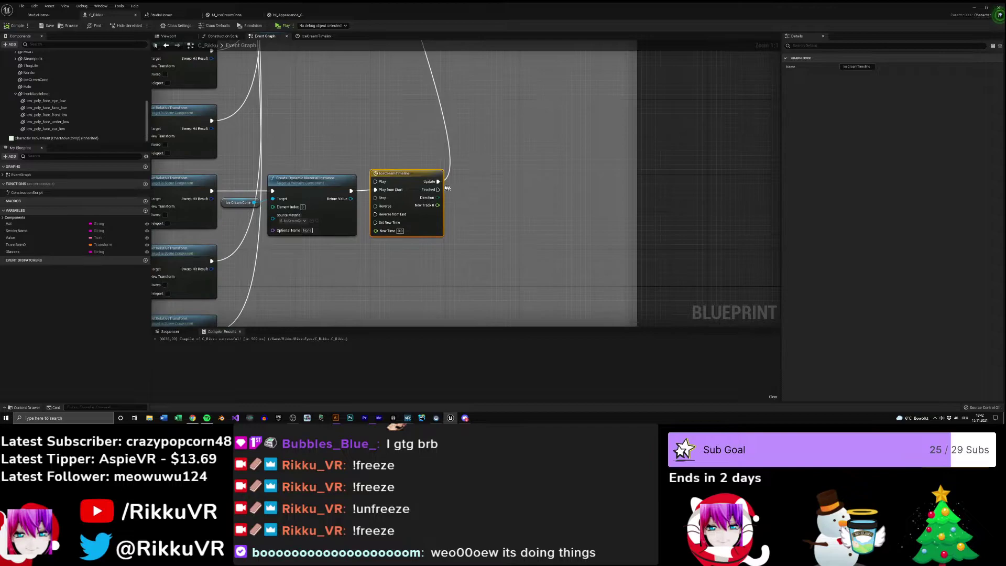
# - Try a Set Scalar Parameter Value node on the timeline's Update output with the dynamic material instance as input, and delete it
pyautogui.moveTo(477, 180); pyautogui.dragTo(477, 179)
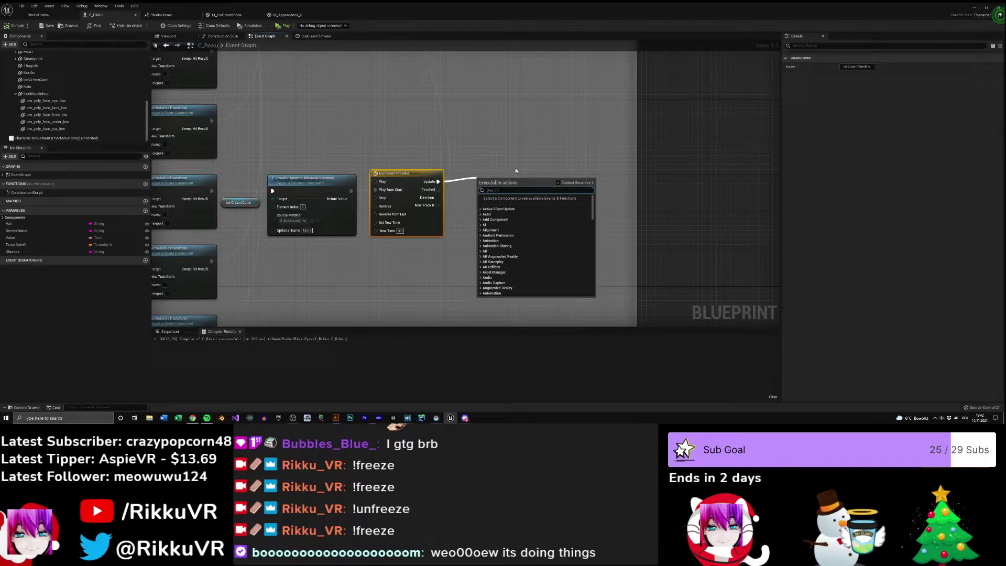
pyautogui.write('Set scalar')
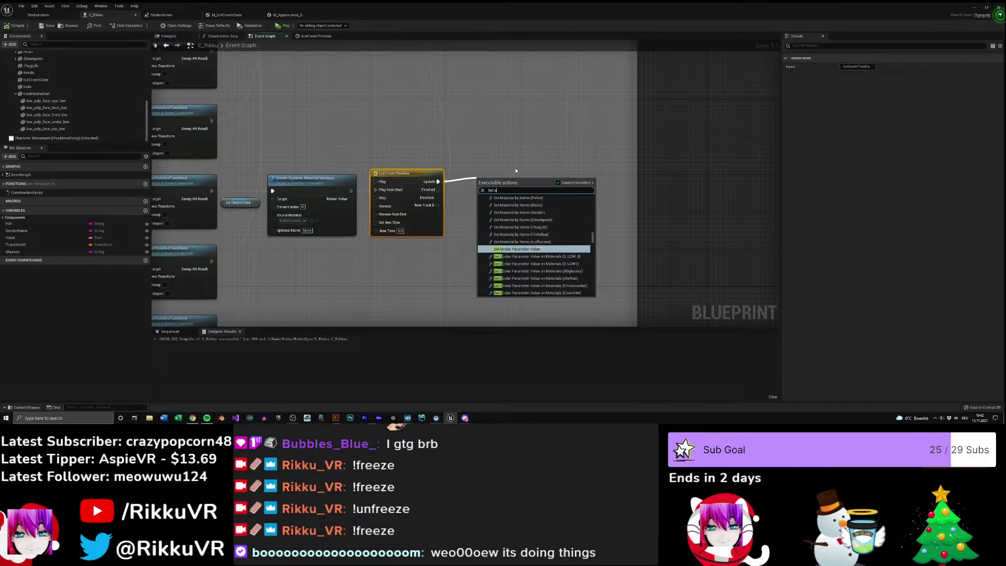
pyautogui.write(' parameter')
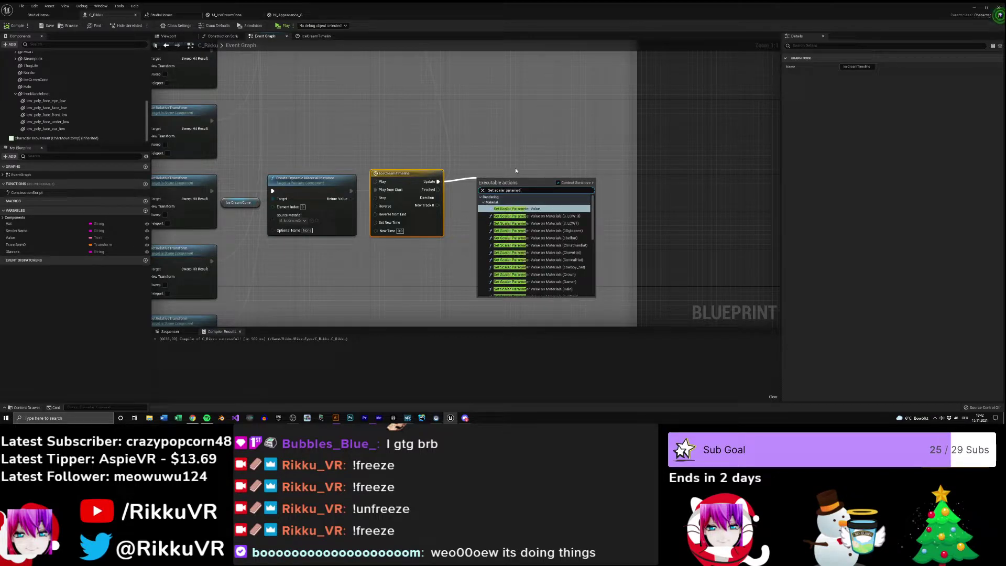
pyautogui.click(533, 212)
pyautogui.moveTo(524, 220); pyautogui.dragTo(516, 211)
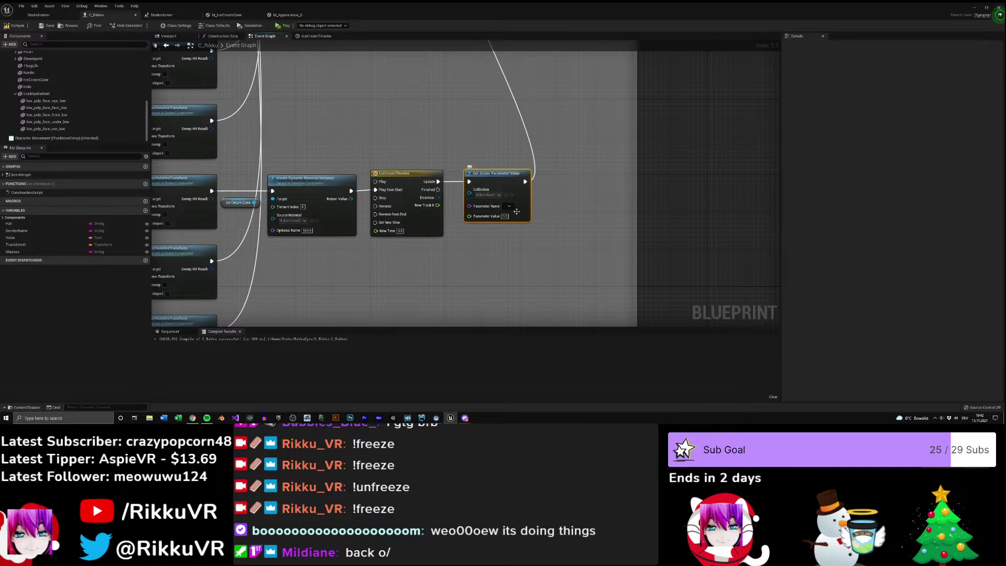
pyautogui.moveTo(546, 214); pyautogui.dragTo(596, 192, button='right')
pyautogui.moveTo(547, 157); pyautogui.dragTo(567, 157)
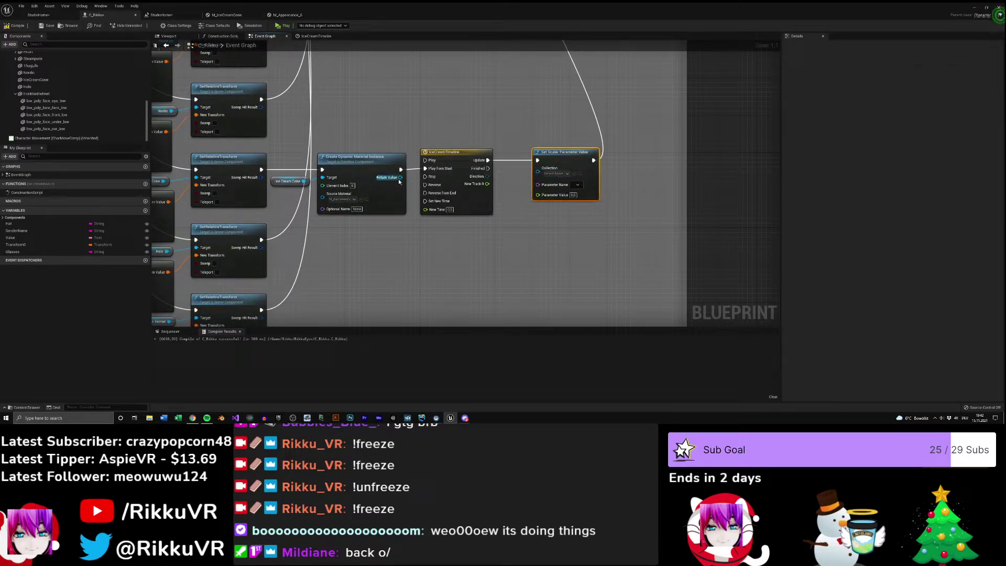
pyautogui.moveTo(400, 178); pyautogui.dragTo(537, 170)
pyautogui.press('Delete')
# - Add a Set Scalar Parameter Value on Materials (IceCreamCone) node to the timeline's Update output and arrange it with its Ice Cream Cone reference
pyautogui.moveTo(609, 202); pyautogui.dragTo(608, 200)
pyautogui.write('set')
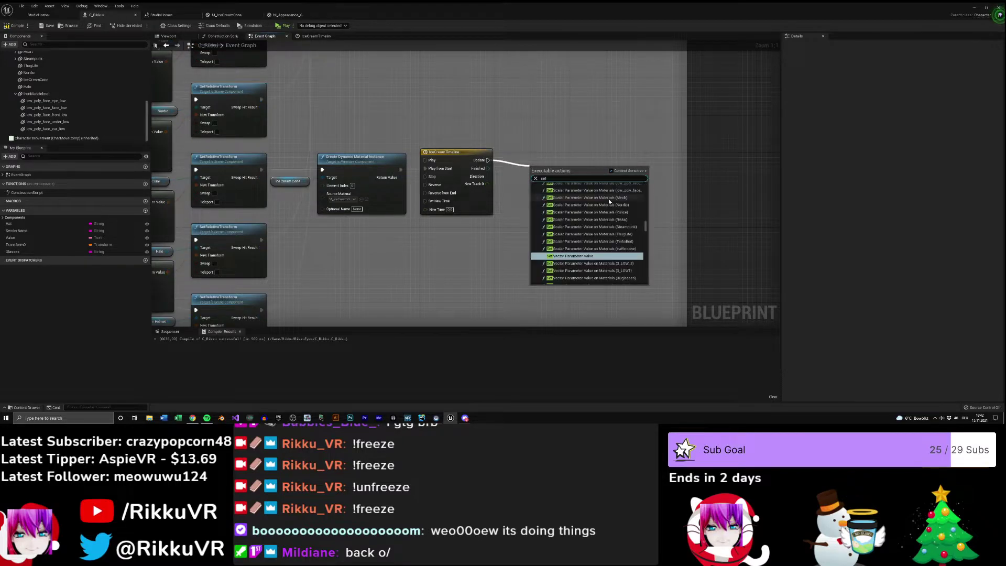
pyautogui.write(' scalar p')
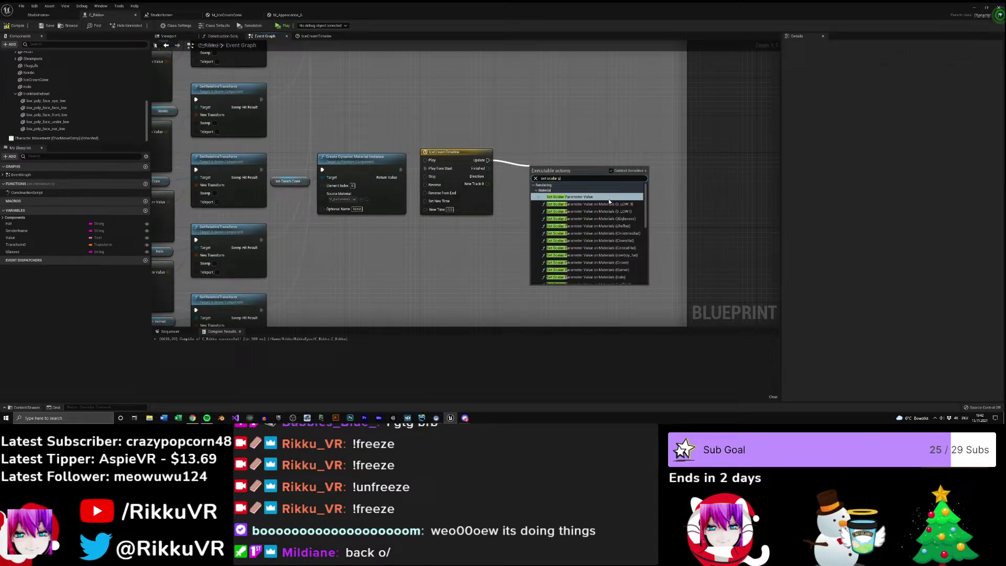
pyautogui.write('arameter value on mat')
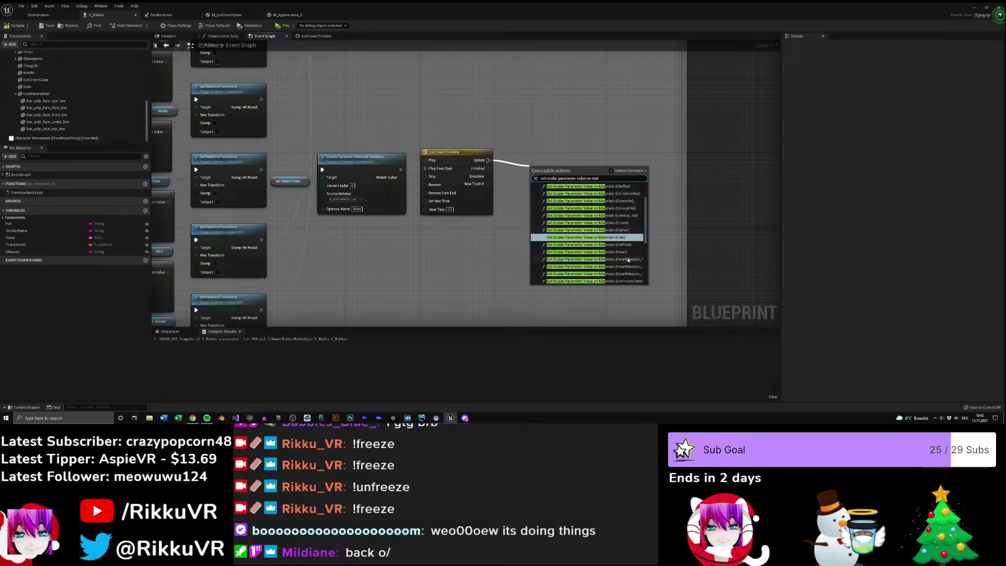
pyautogui.scroll(1, 622, 260)
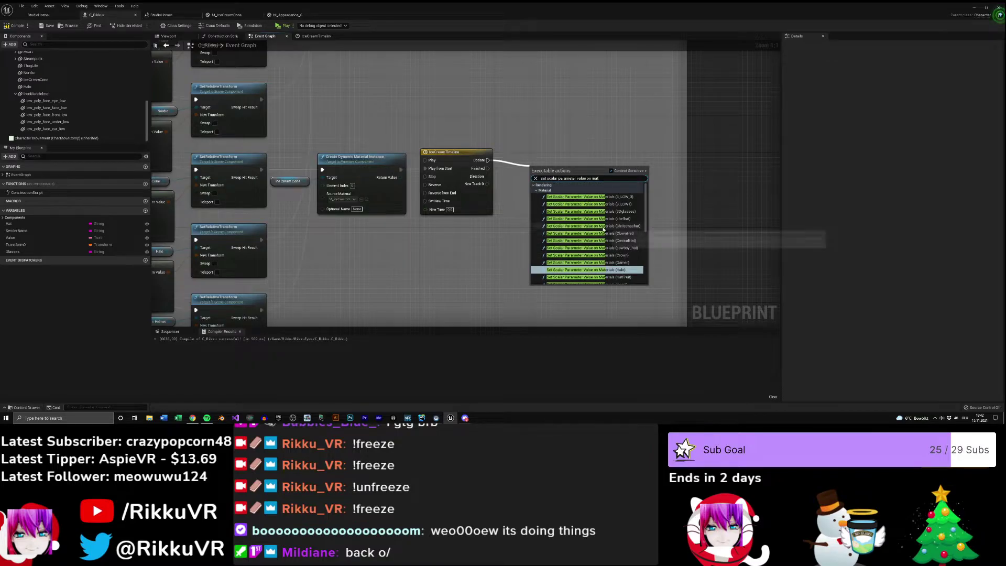
pyautogui.scroll(-5, 600, 231)
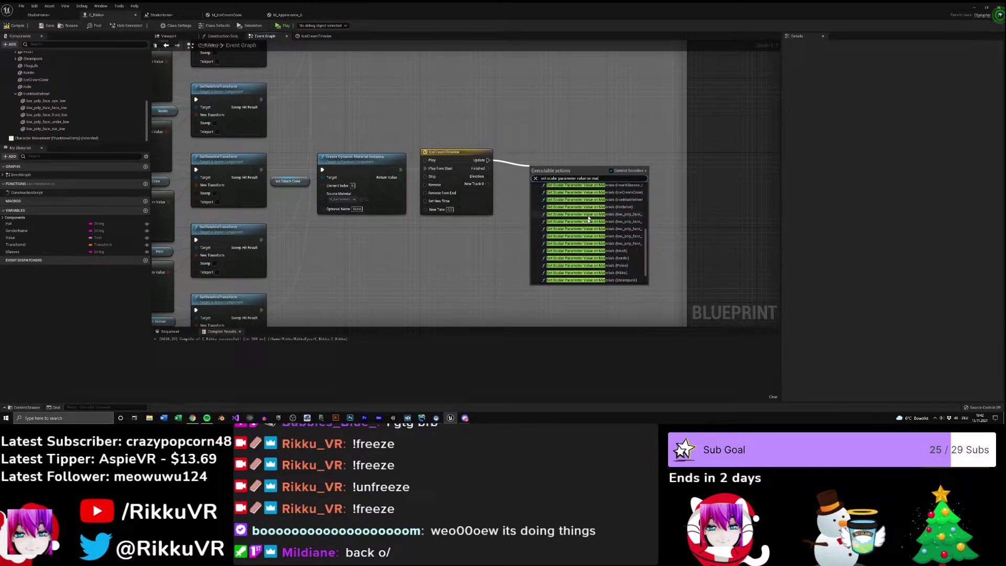
pyautogui.scroll(-2, 589, 225)
pyautogui.scroll(5, 589, 236)
pyautogui.scroll(1, 588, 237)
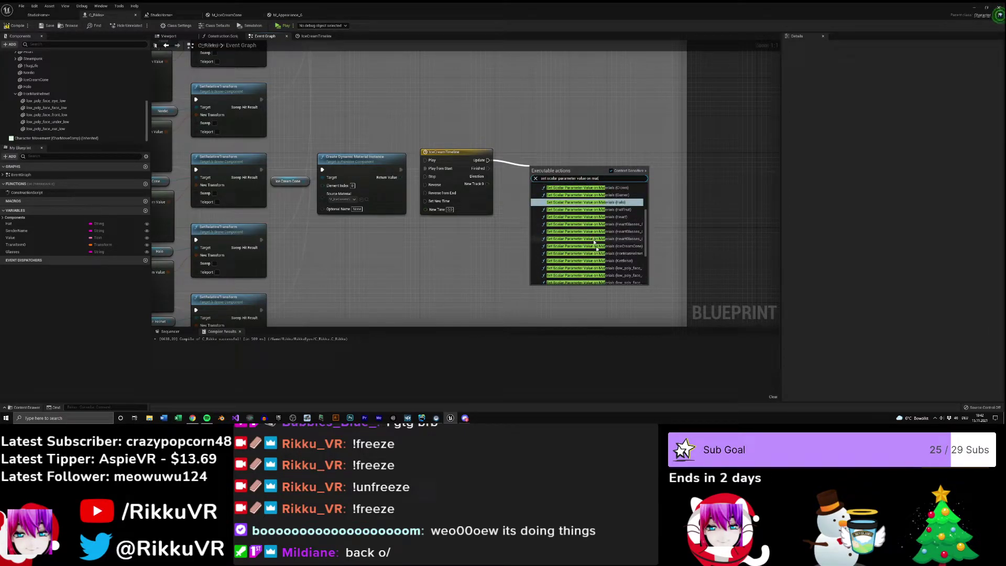
pyautogui.click(594, 246)
pyautogui.moveTo(567, 178); pyautogui.dragTo(589, 156)
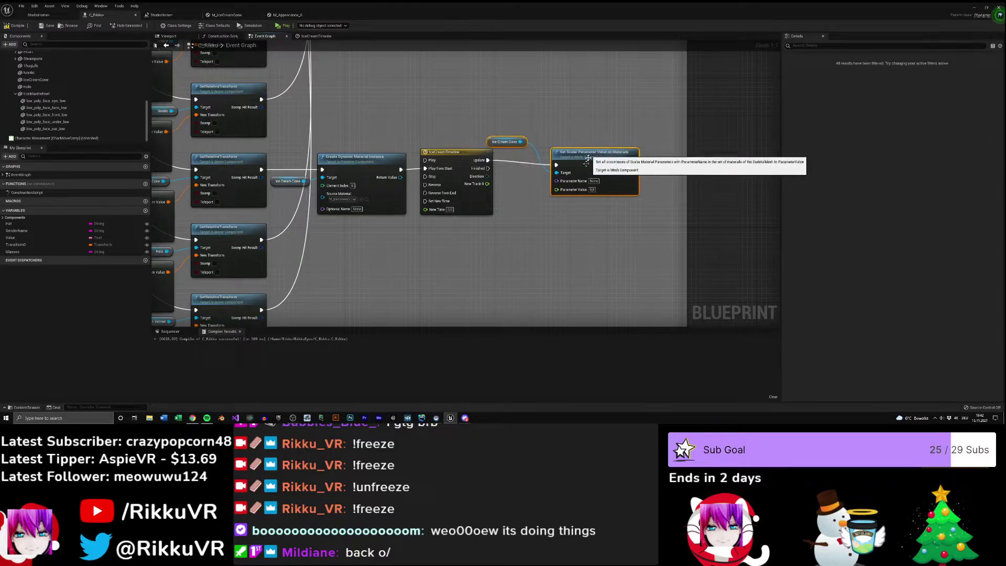
pyautogui.moveTo(503, 146); pyautogui.dragTo(516, 183)
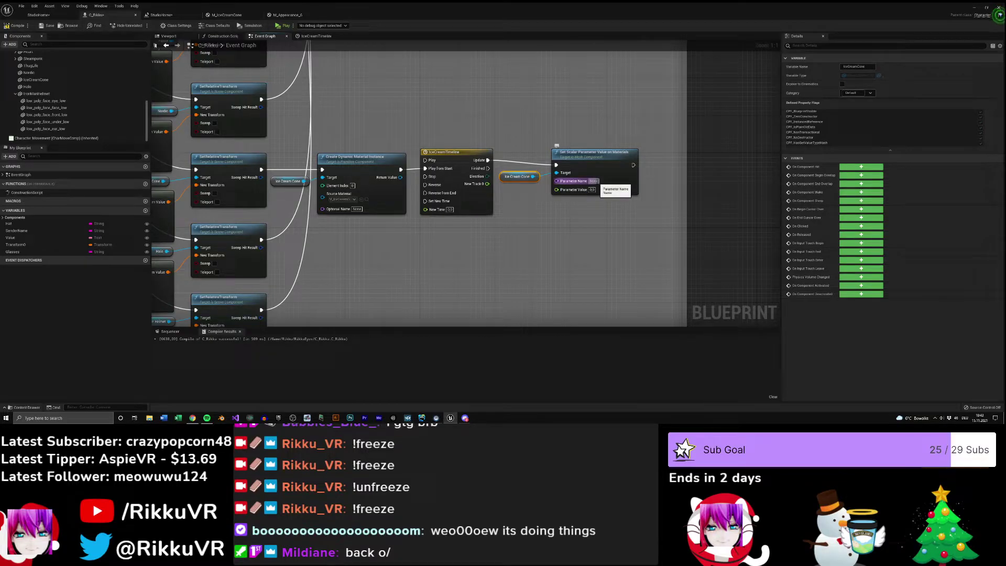
# - Check the parameter's name in M_IceCreamCone and set the new node's Parameter Name to Alpha
pyautogui.click(590, 227)
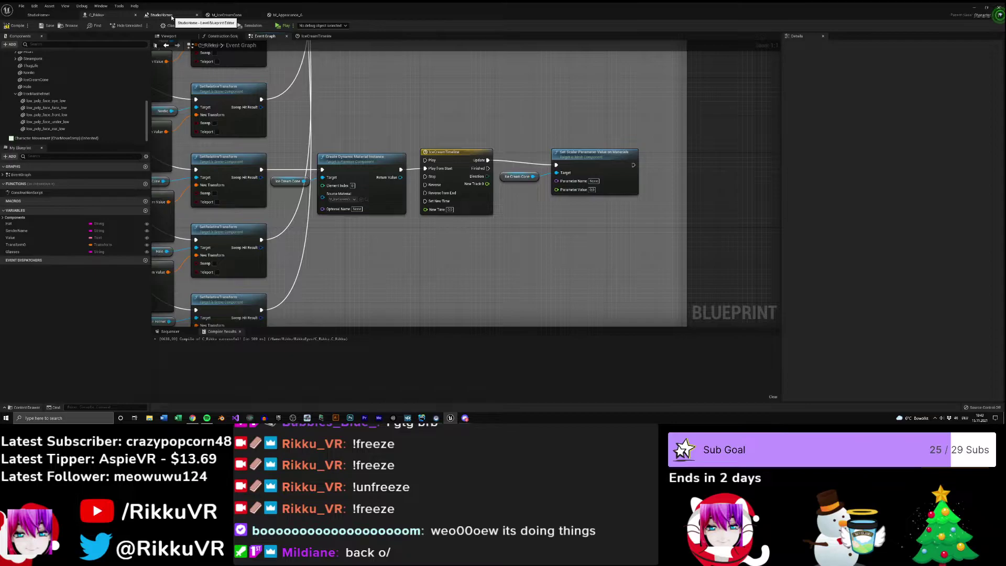
pyautogui.click(226, 16)
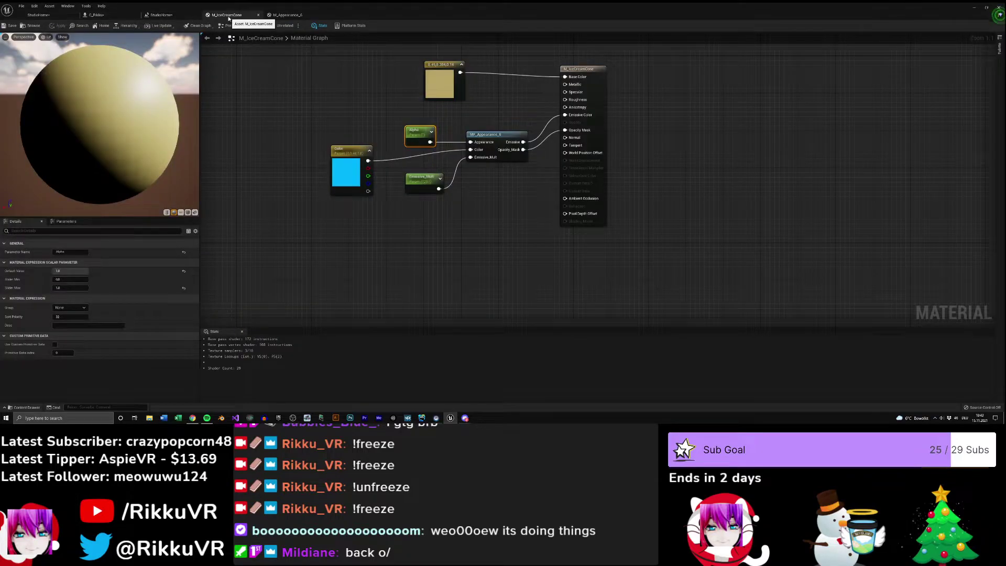
pyautogui.click(160, 16)
pyautogui.click(102, 16)
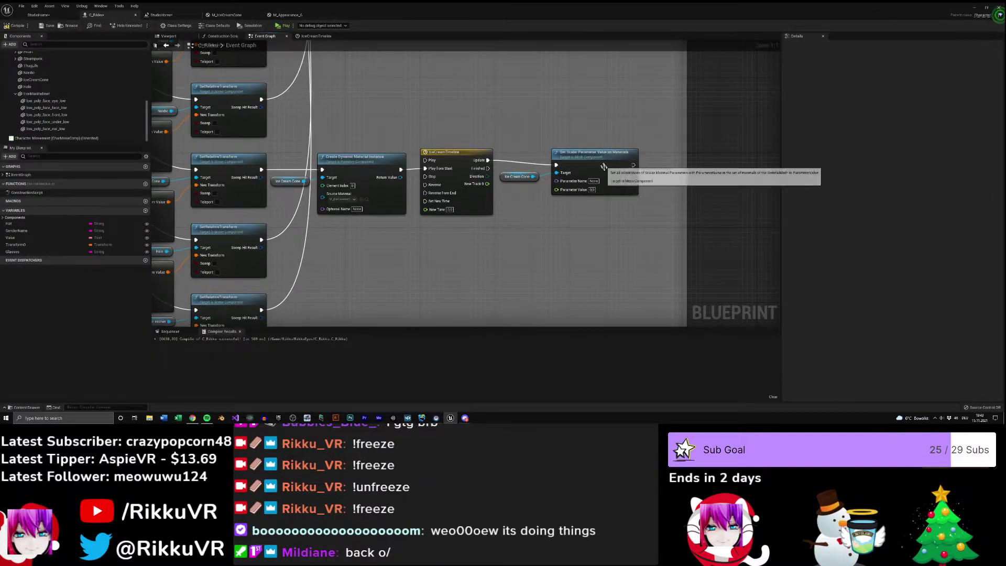
pyautogui.click(593, 181)
pyautogui.write('Alpha')
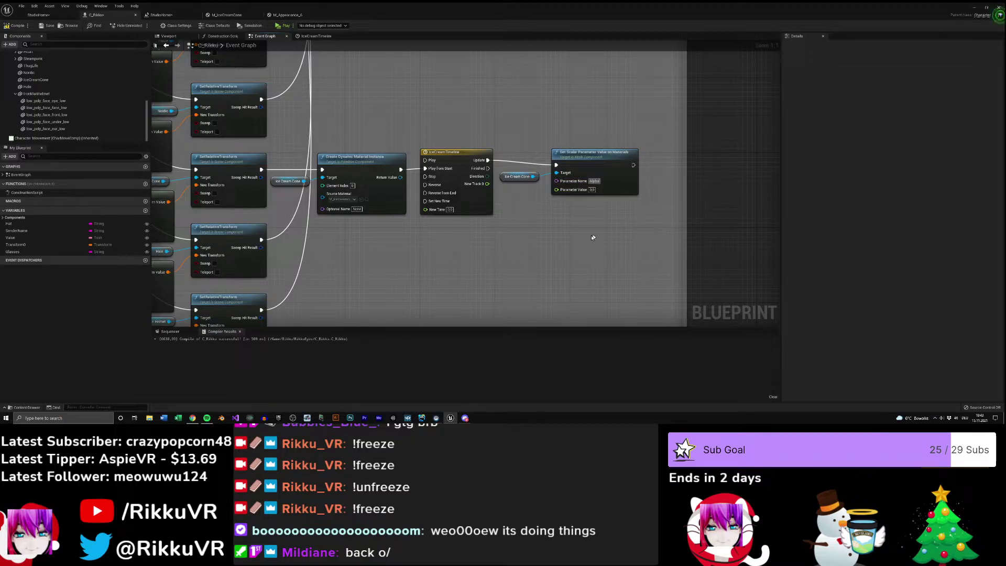
pyautogui.press('Return')
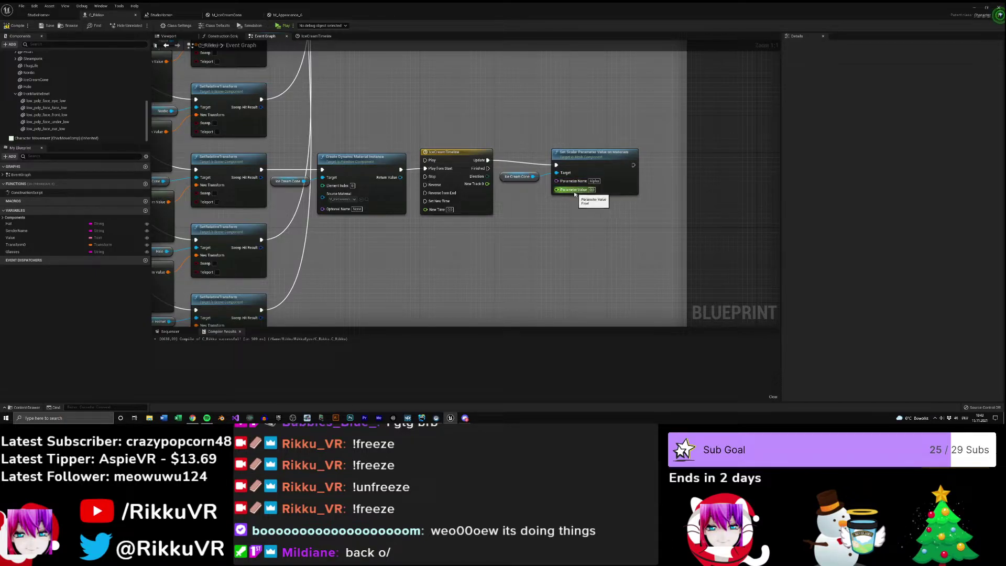
# - Connect the IceCreamTimeline's track output to Parameter Value and its Finished output to the Delay node
pyautogui.moveTo(488, 184)
pyautogui.mouseDown()
pyautogui.moveTo(518, 195)
pyautogui.moveTo(558, 190)
pyautogui.moveTo(504, 173)
pyautogui.mouseUp()
pyautogui.moveTo(587, 157); pyautogui.dragTo(590, 148)
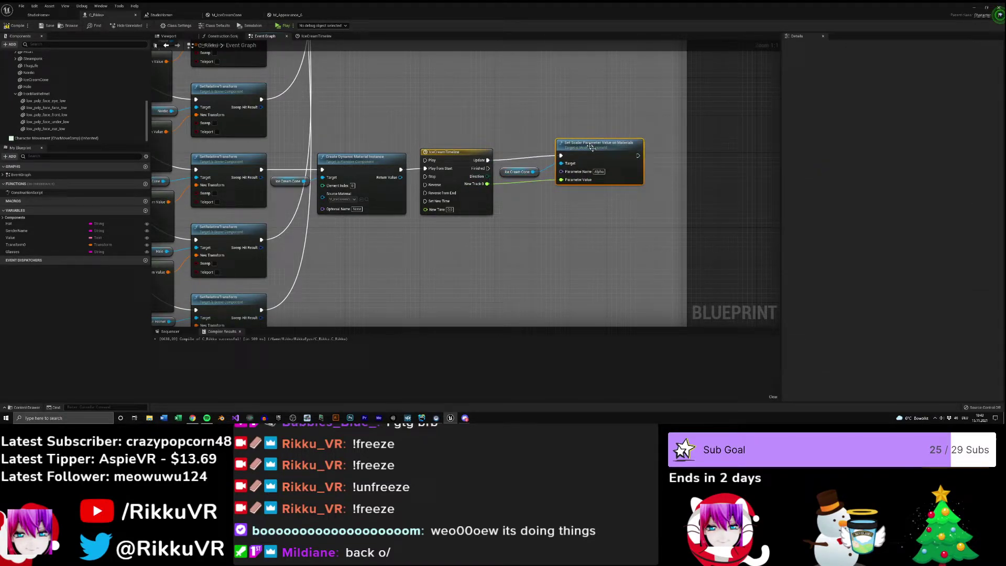
pyautogui.moveTo(484, 172); pyautogui.dragTo(563, 217, button='right')
pyautogui.moveTo(566, 214); pyautogui.dragTo(439, 183)
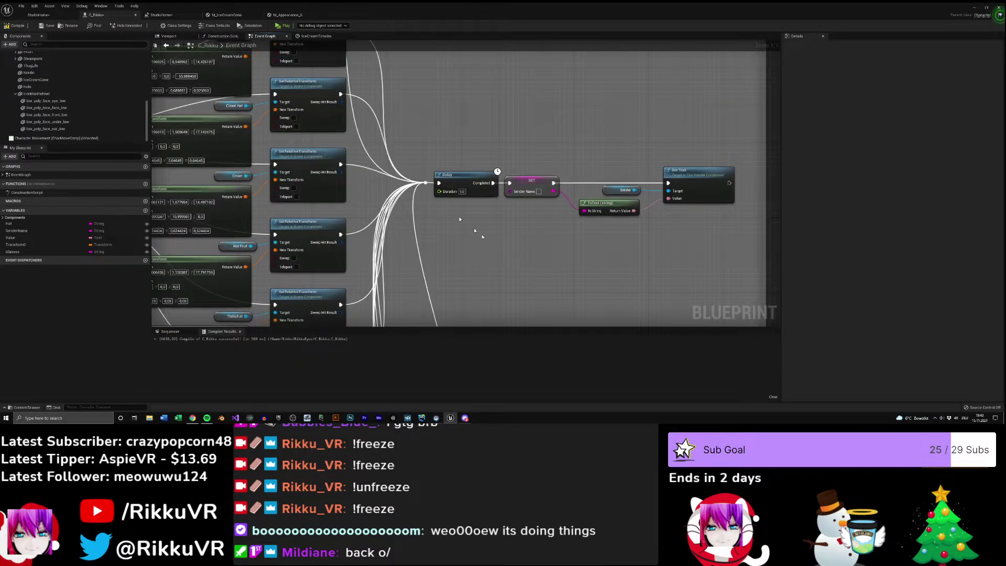
pyautogui.scroll(-4, 505, 168)
pyautogui.scroll(4, 487, 120)
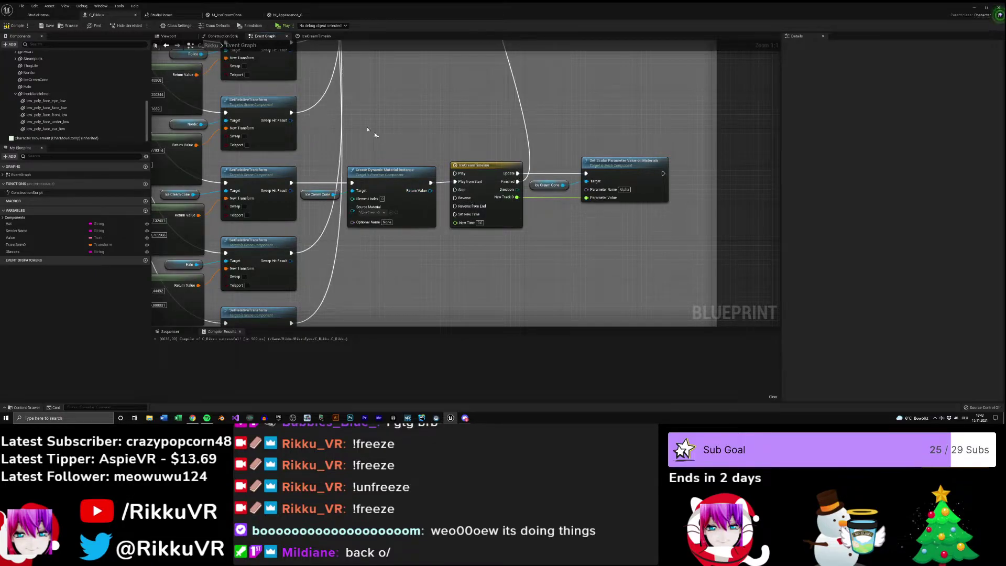
# - Compile and save C_Rikku, and play the StudioHome level to test the ice cream cone hat
pyautogui.click(17, 25)
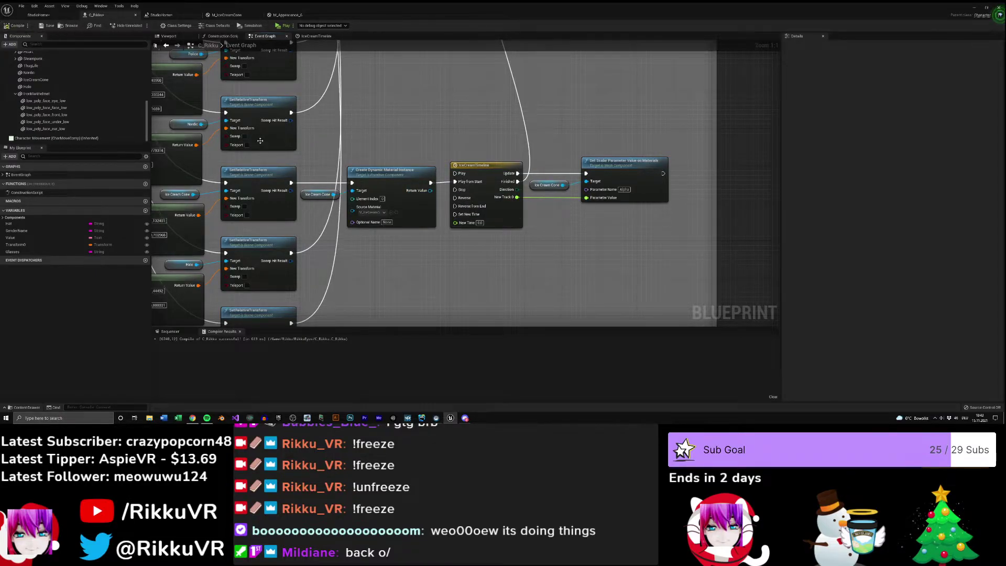
pyautogui.click(49, 25)
pyautogui.click(38, 15)
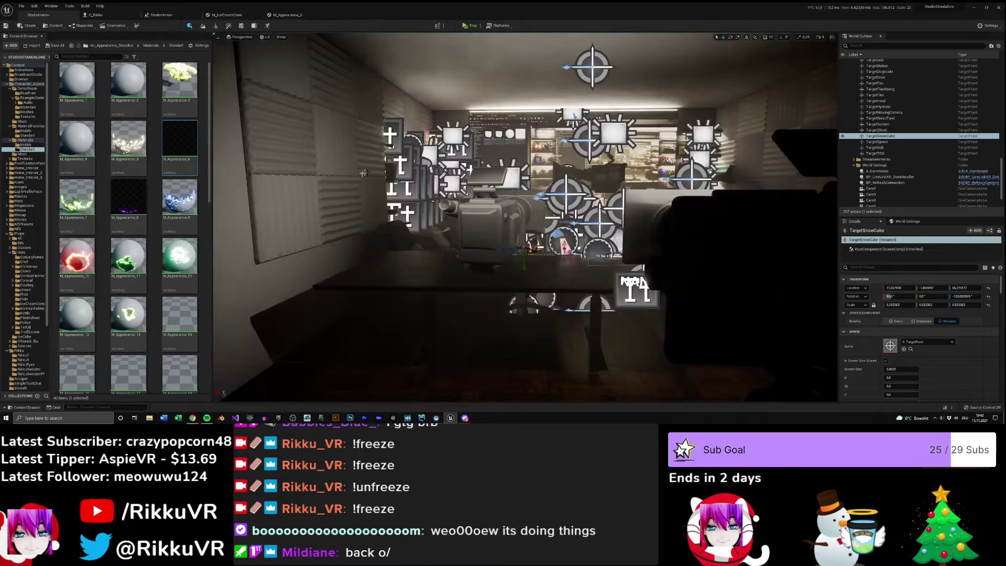
pyautogui.click(471, 26)
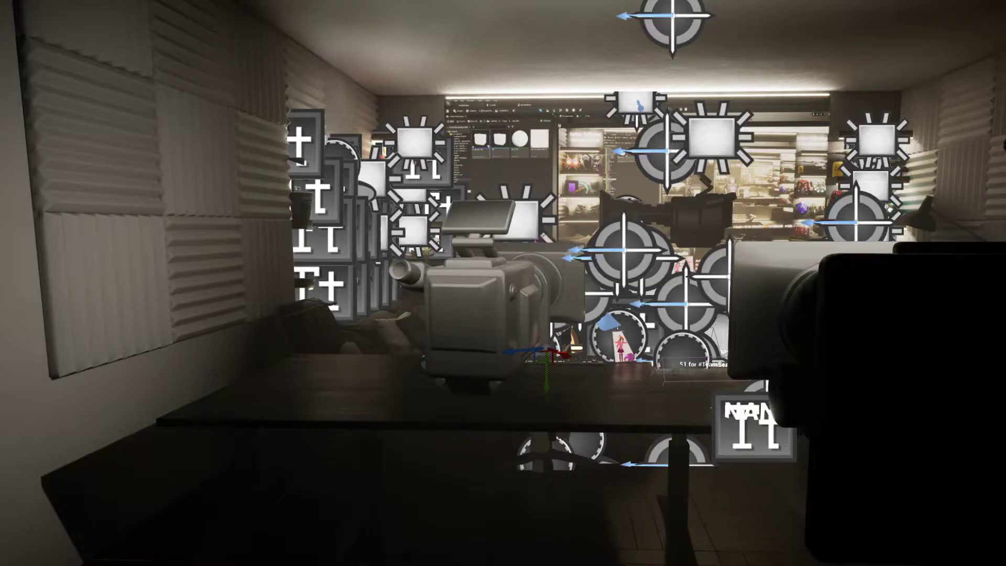
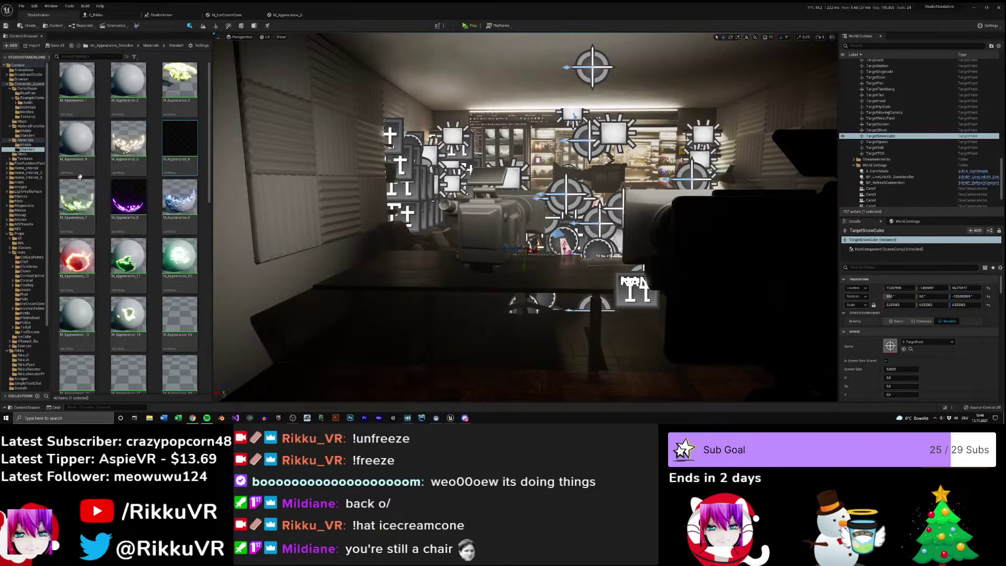
pyautogui.moveTo(367, 210); pyautogui.dragTo(218, 225, button='right')
pyautogui.press('w')
pyautogui.press('s')
pyautogui.press('w')
pyautogui.press('s')
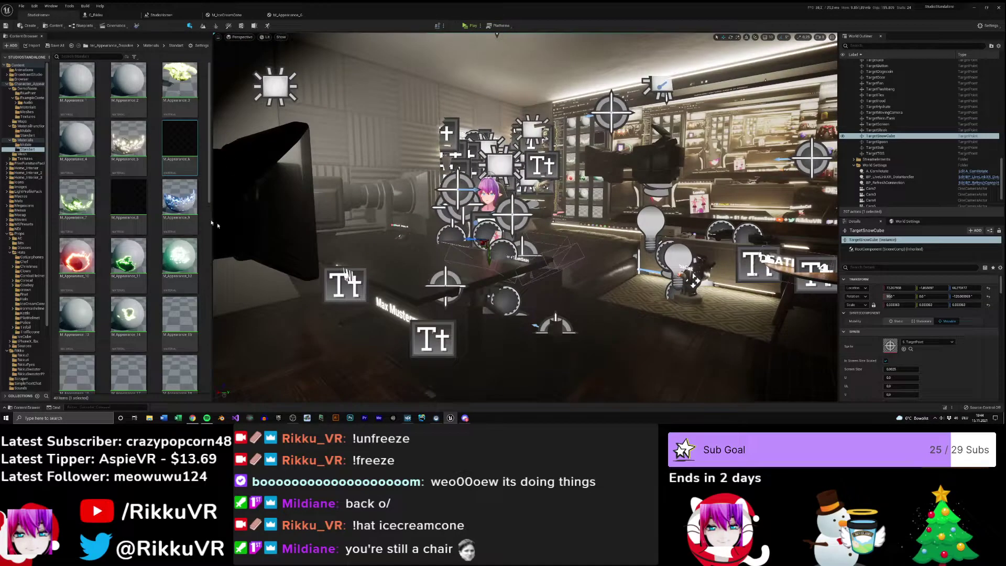
# - Disable Nanite on the IceCreamCone static mesh in Props/Hats and save all modified assets
pyautogui.scroll(-3, 209, 196)
pyautogui.scroll(3, 209, 199)
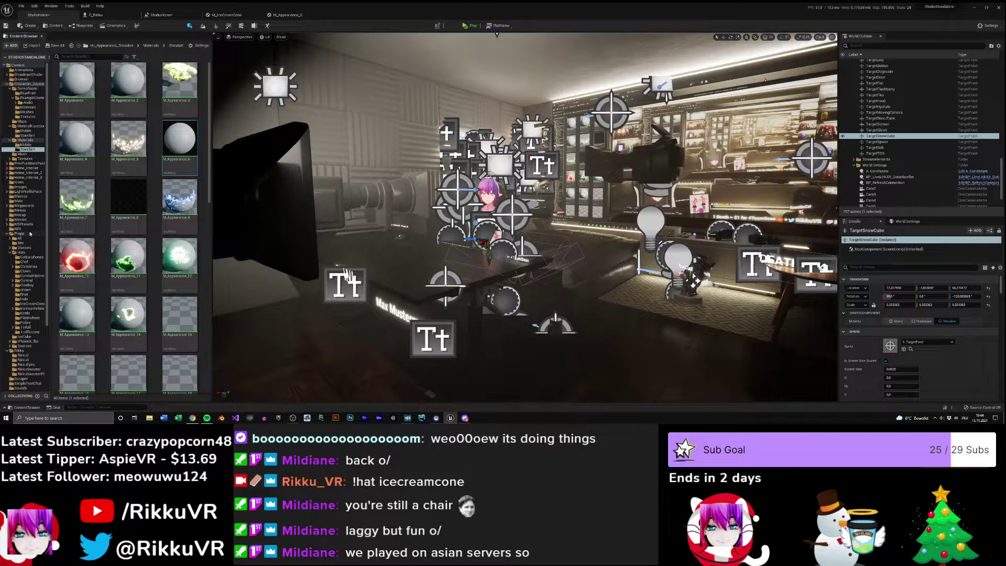
pyautogui.click(34, 309)
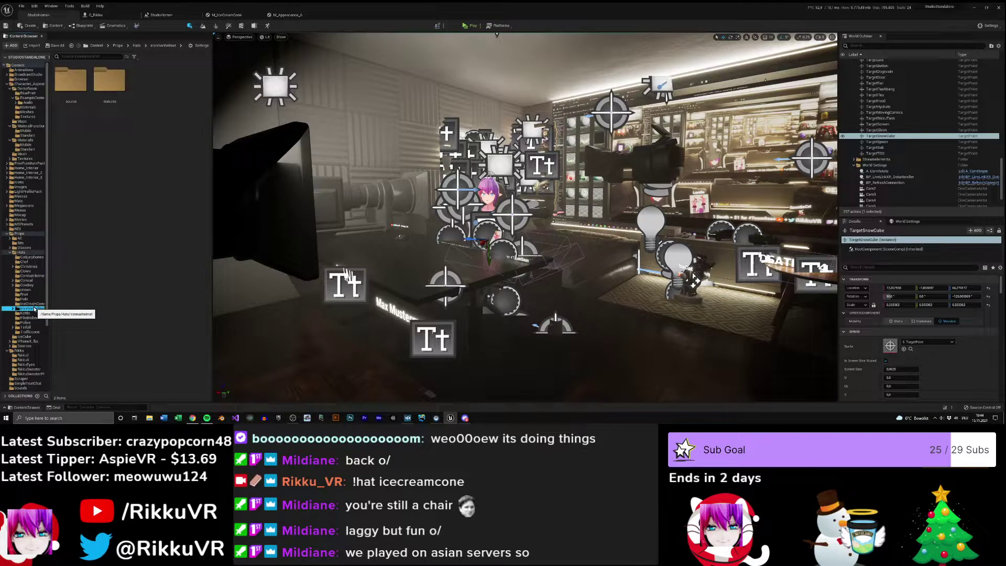
pyautogui.click(31, 303)
pyautogui.rightClick(77, 88)
pyautogui.moveTo(131, 98)
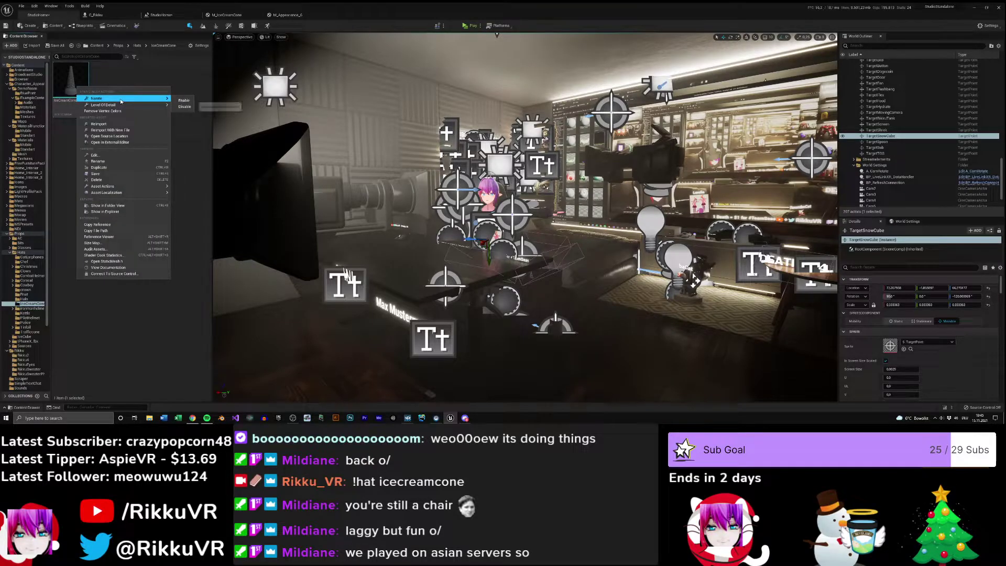
pyautogui.click(184, 100)
pyautogui.moveTo(82, 72)
pyautogui.click(56, 46)
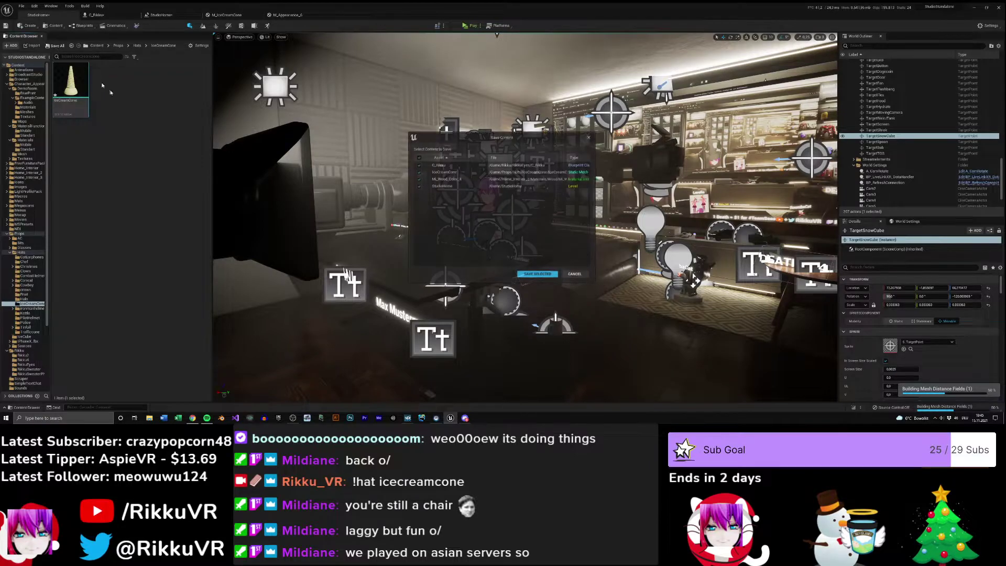
pyautogui.click(553, 275)
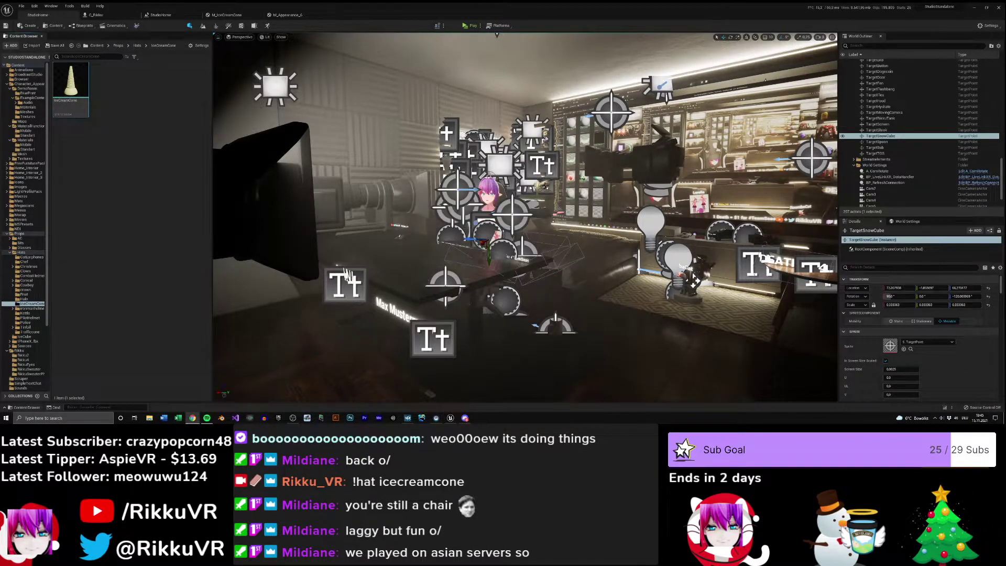
# - Play the level again to check the ice cream cone hat, and return to the C_Rikku Event Graph
pyautogui.moveTo(346, 275); pyautogui.dragTo(388, 236, button='right')
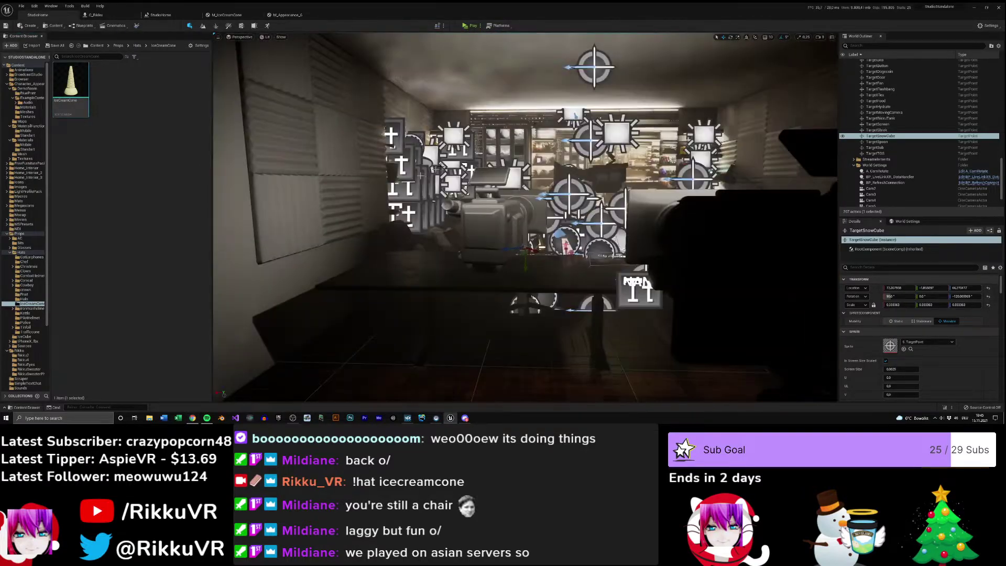
pyautogui.click(473, 26)
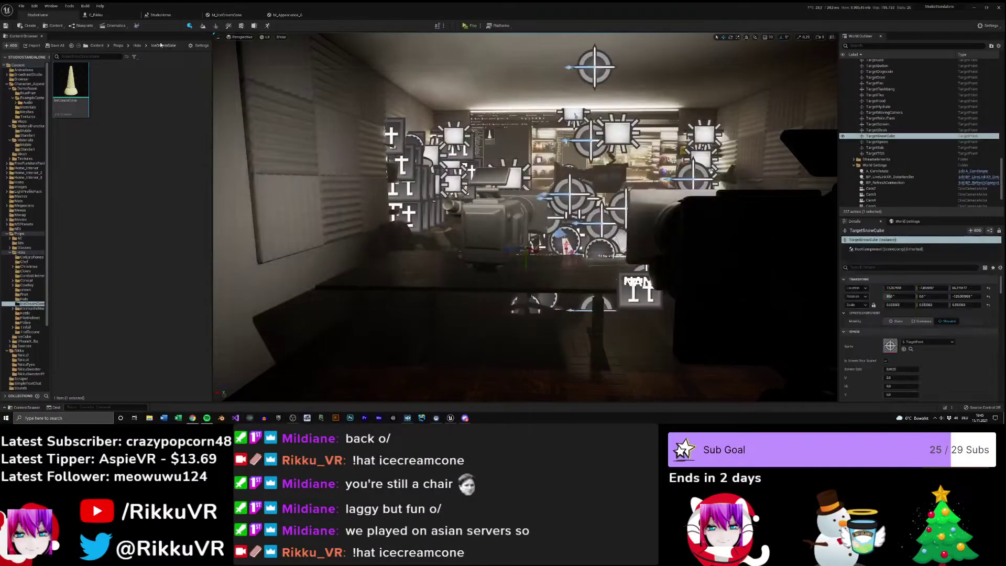
pyautogui.click(286, 14)
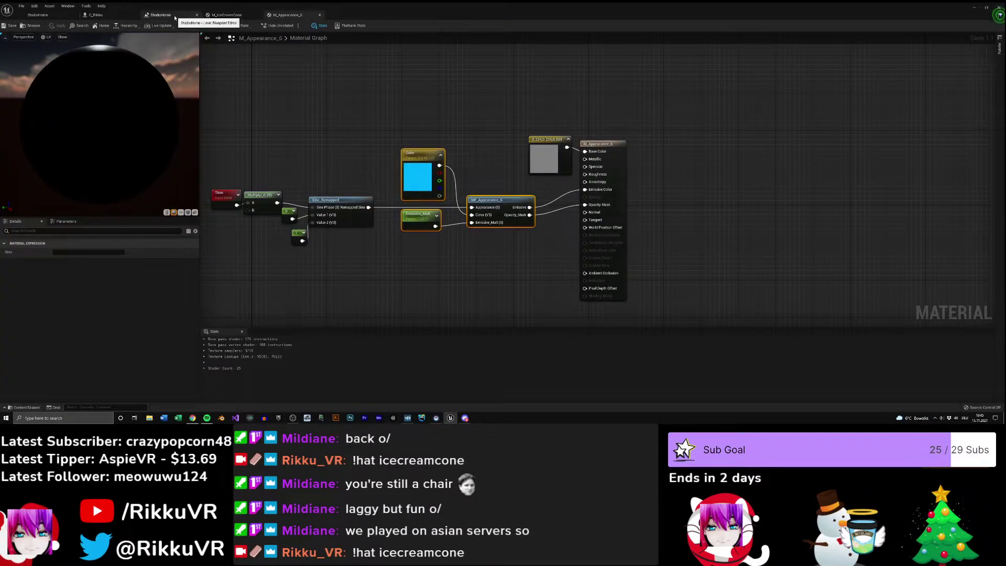
pyautogui.click(96, 15)
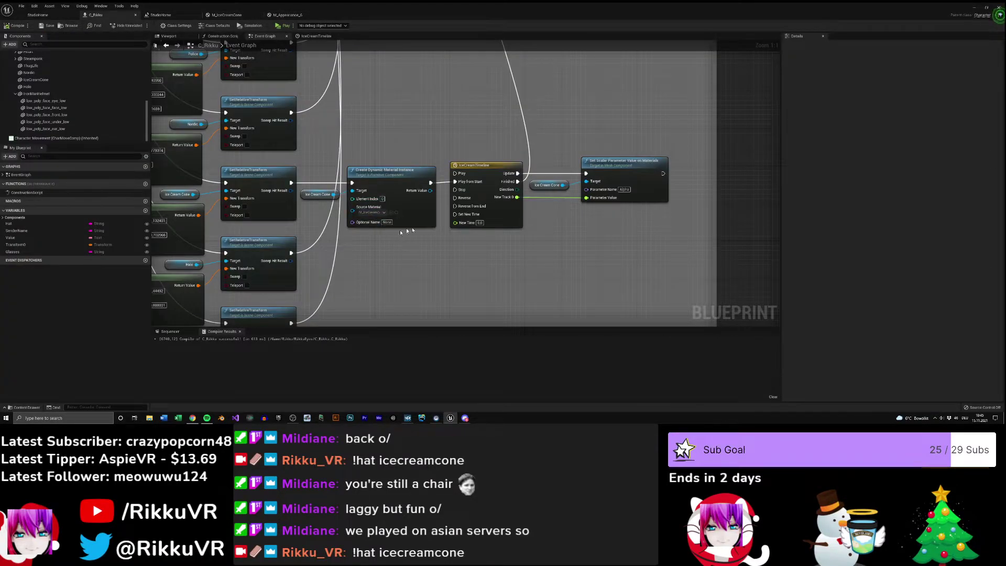
# - Set the IceCreamTimeline's length to 0.7 and move the curve's final key to the timeline's end
pyautogui.doubleClick(476, 181)
pyautogui.scroll(-3, 498, 106)
pyautogui.click(254, 52)
pyautogui.write('0.7')
pyautogui.press('Return')
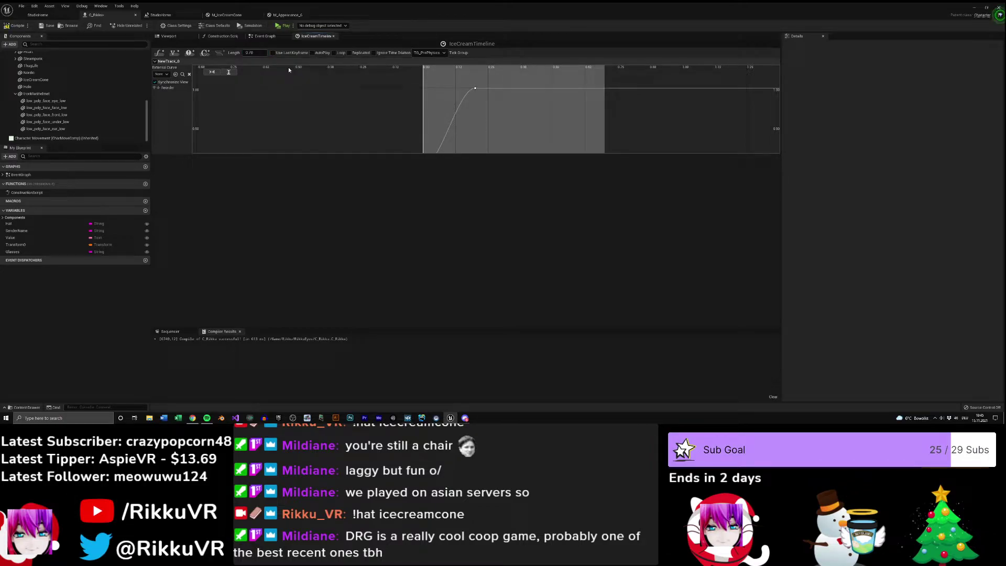
pyautogui.click(475, 88)
pyautogui.press('Return')
pyautogui.click(681, 123)
# - Compile C_Rikku and play the level to test the ice cream cone's slower appearance
pyautogui.click(10, 27)
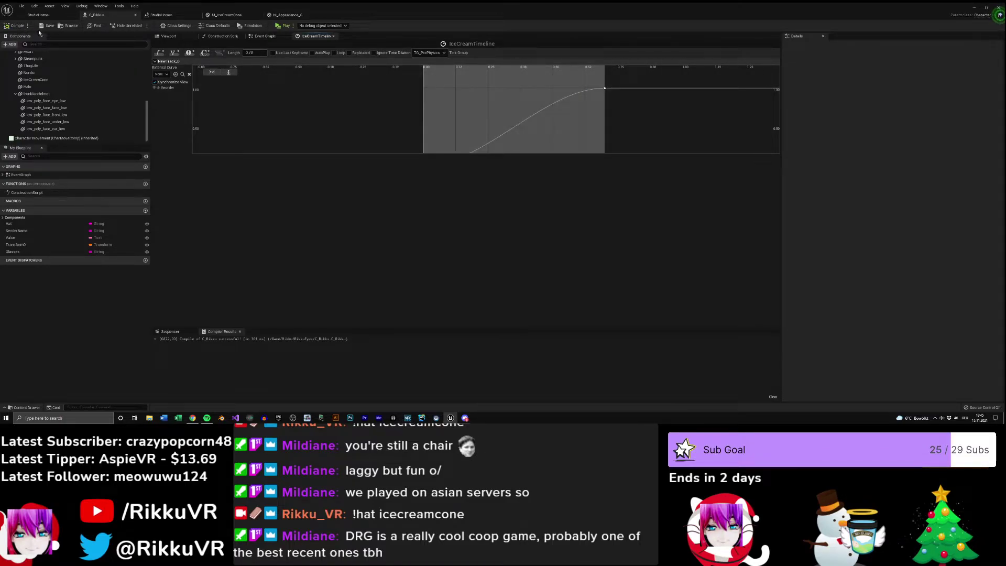
pyautogui.click(55, 16)
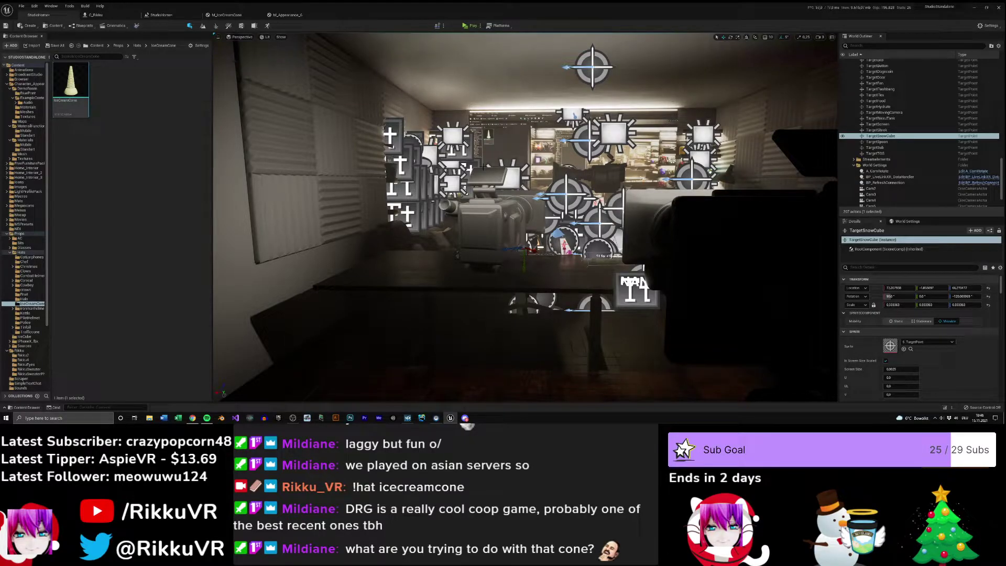
pyautogui.click(468, 26)
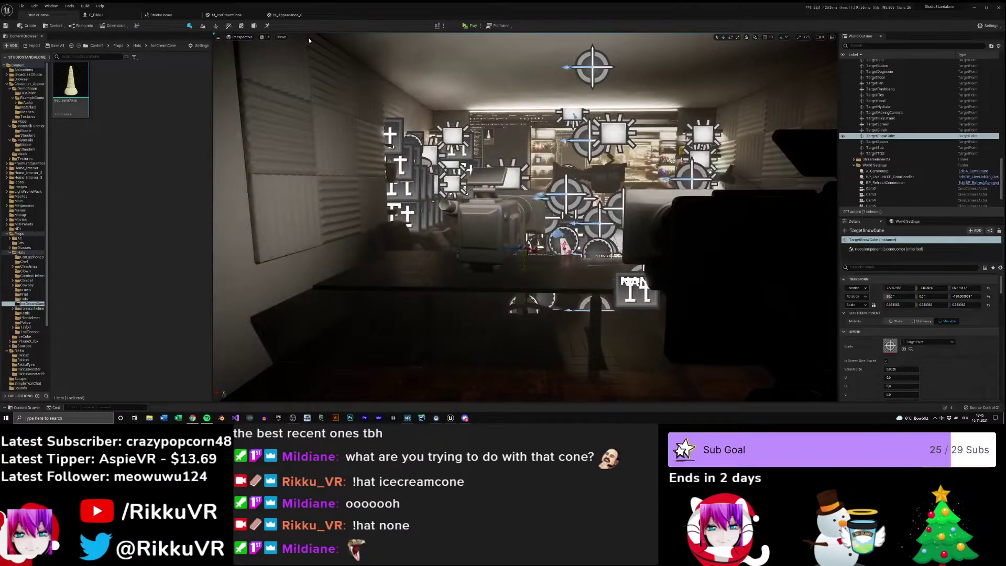
# - Check the M_IceCreamCone material graph and the IceCreamTimeline nodes in C_Rikku's Event Graph
pyautogui.click(226, 15)
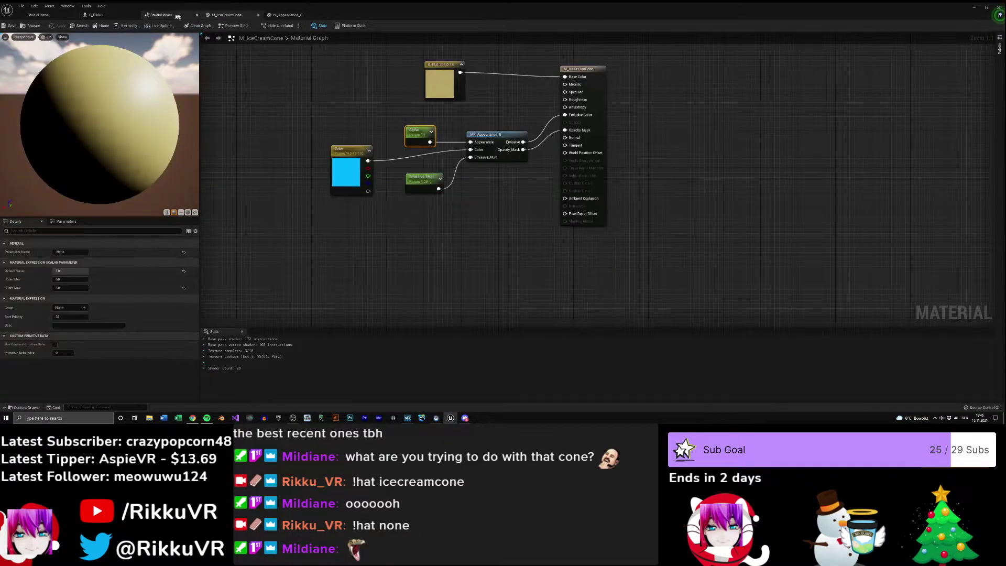
pyautogui.click(180, 16)
pyautogui.click(95, 15)
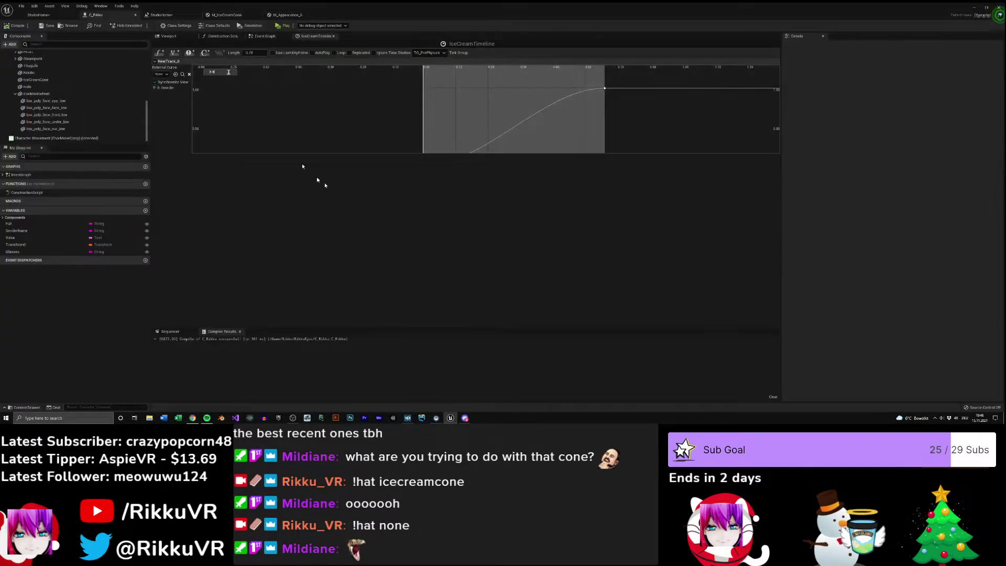
pyautogui.click(264, 35)
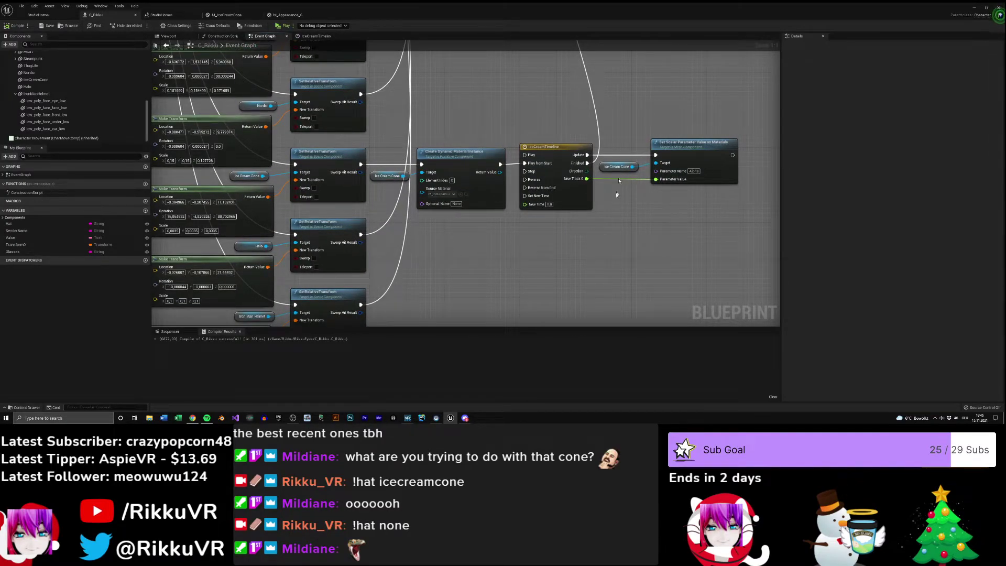
pyautogui.click(547, 147)
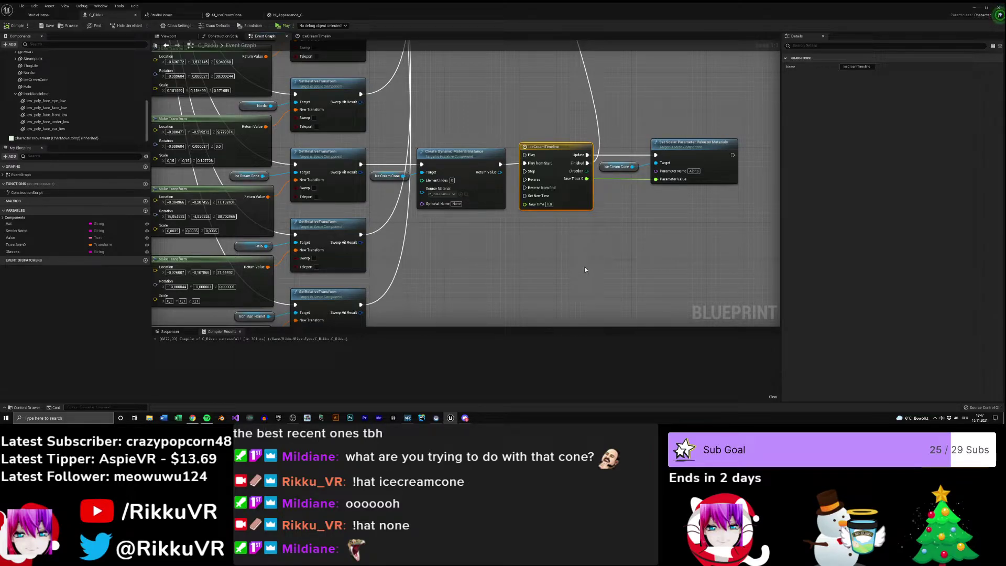
pyautogui.moveTo(584, 270); pyautogui.dragTo(592, 223, button='right')
pyautogui.scroll(-3, 592, 222)
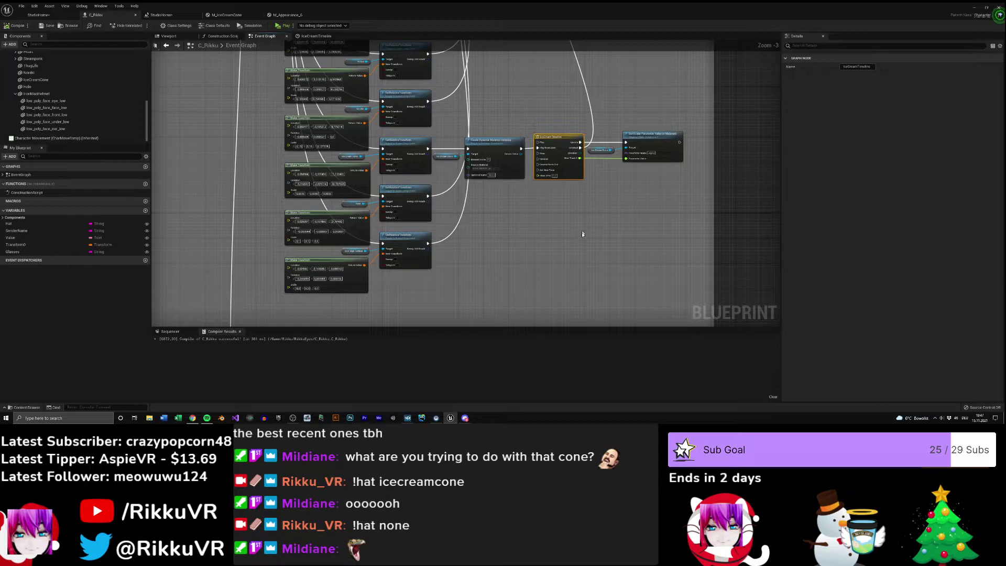
# - Examine the DeleteHat section's Make Transform, Set, Sequence and Ice Cream Cone transform nodes
pyautogui.moveTo(578, 258); pyautogui.dragTo(300, 324, button='right')
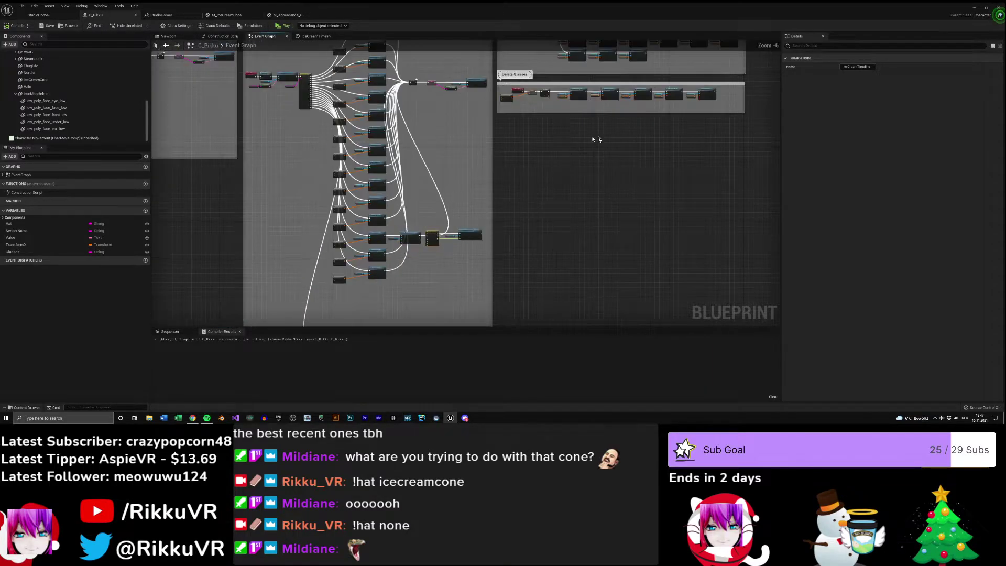
pyautogui.moveTo(595, 139); pyautogui.dragTo(437, 252, button='right')
pyautogui.scroll(2, 419, 185)
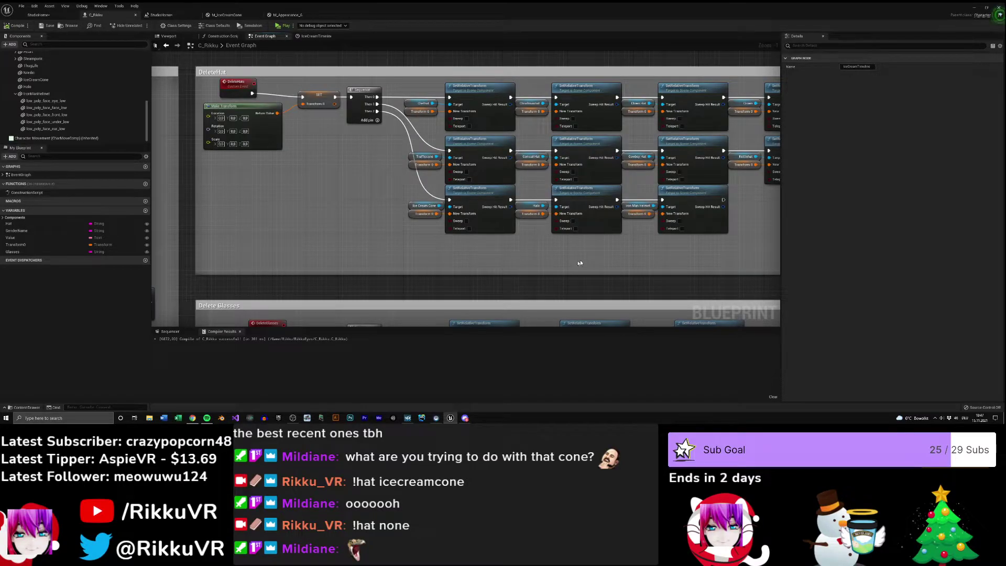
pyautogui.moveTo(575, 260); pyautogui.dragTo(421, 220, button='right')
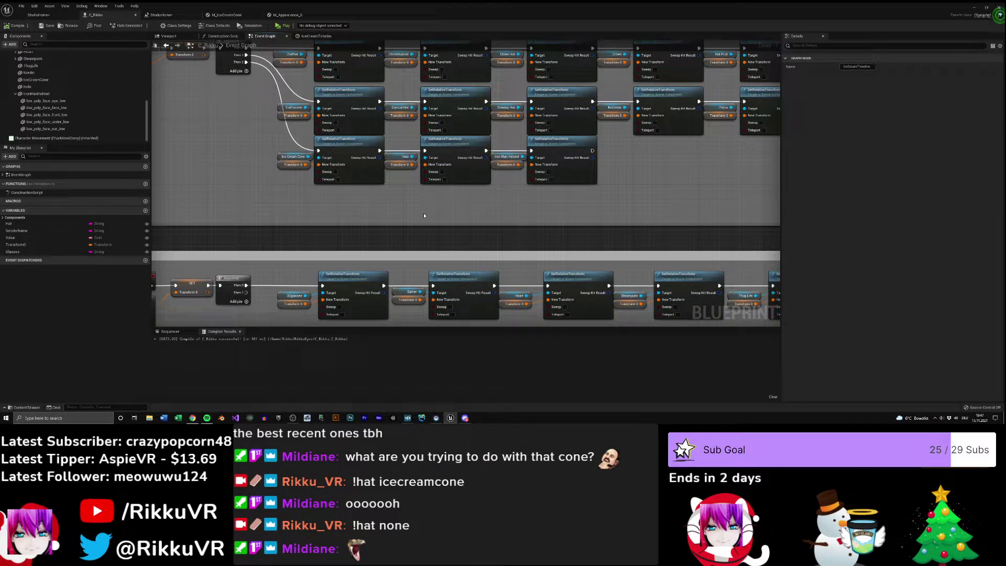
pyautogui.moveTo(402, 212); pyautogui.dragTo(537, 250, button='right')
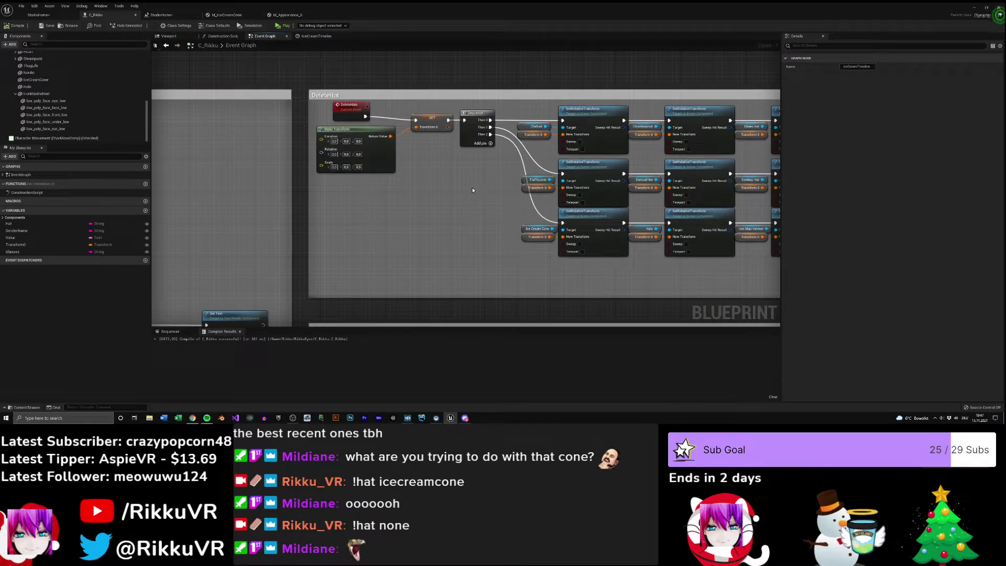
pyautogui.click(439, 120)
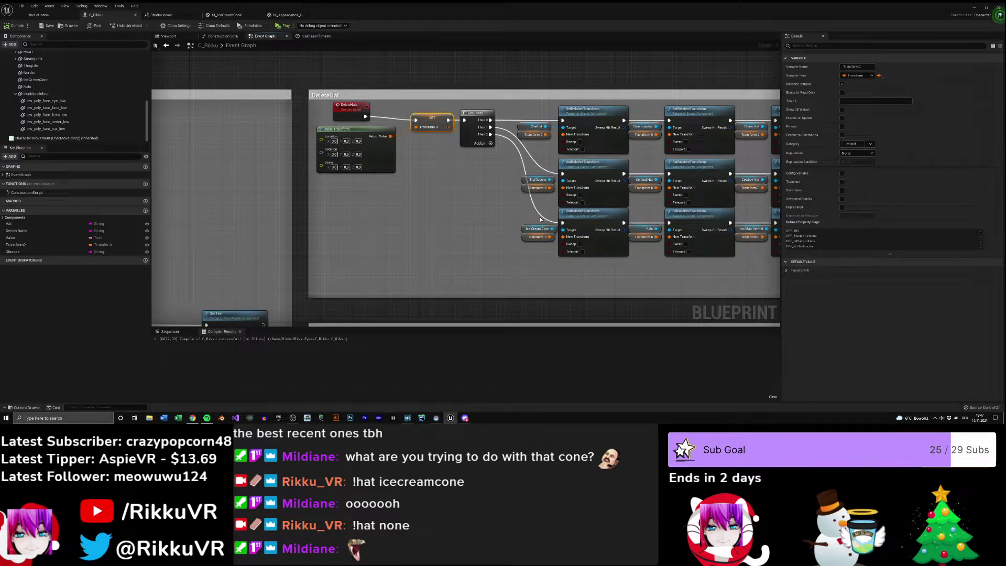
pyautogui.click(444, 219)
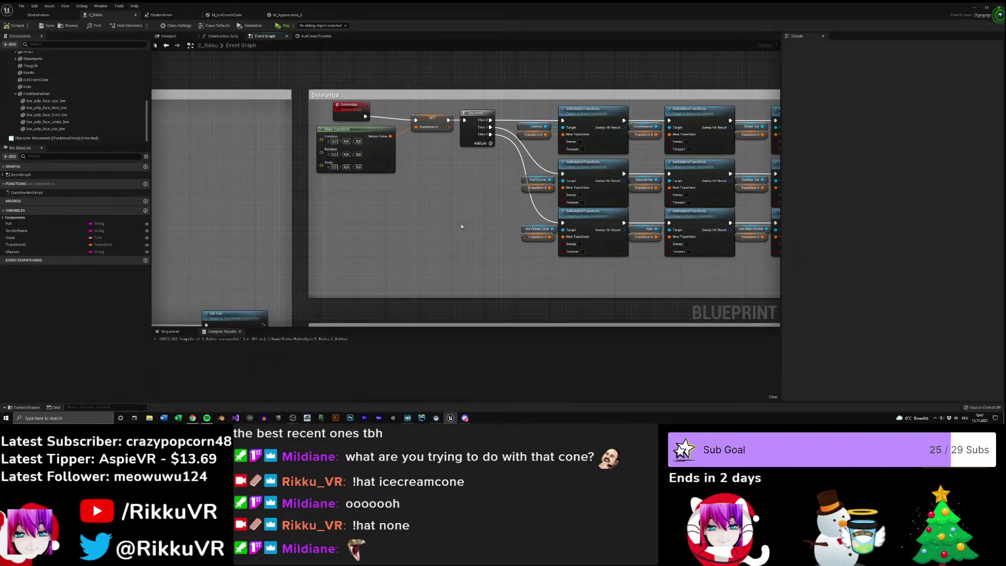
# - Wire the first Ice Cream Cone reference to the Create Dynamic Material Instance and Set Scalar Parameter targets and delete the duplicate references
pyautogui.scroll(-5, 461, 226)
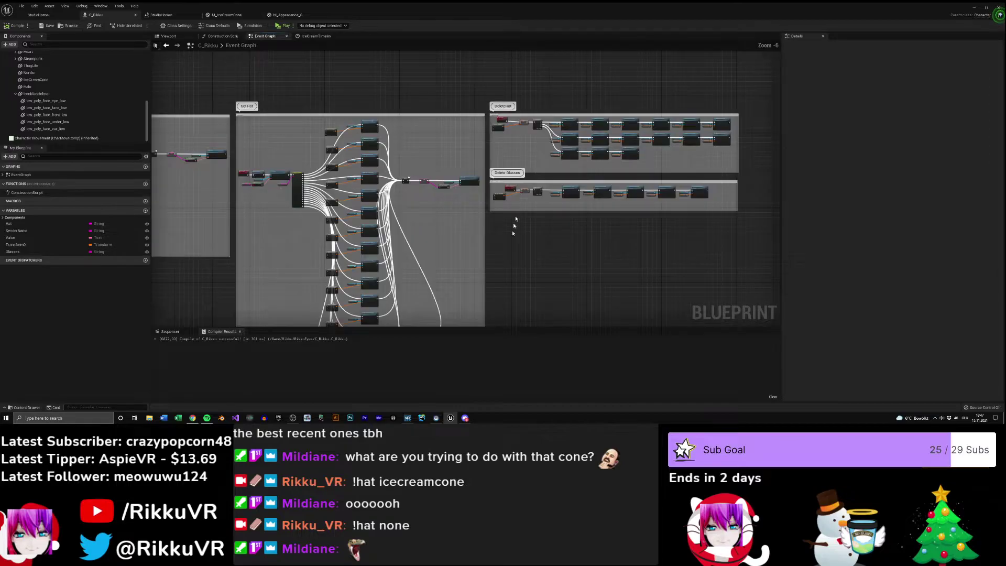
pyautogui.scroll(6, 514, 225)
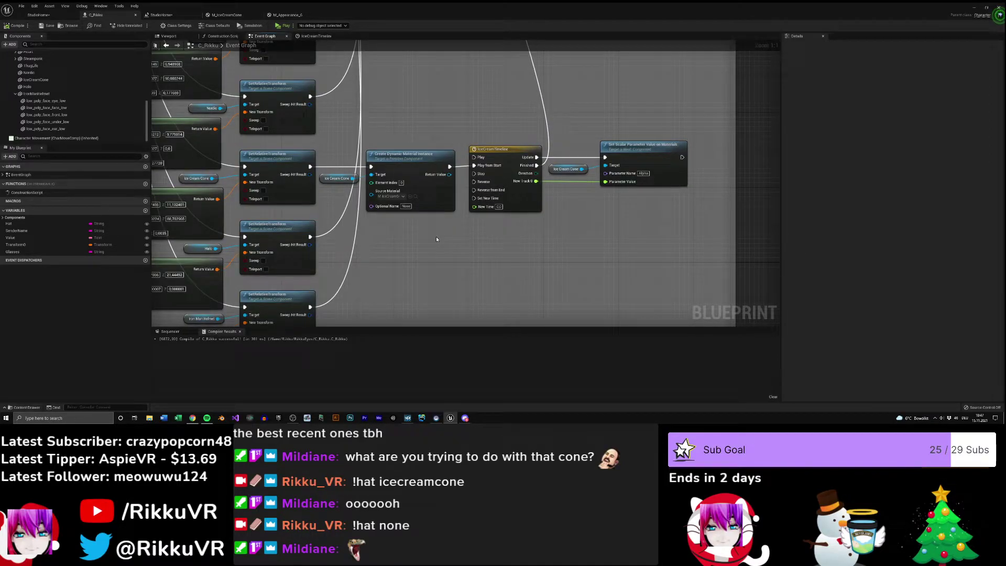
pyautogui.moveTo(211, 179); pyautogui.dragTo(606, 165)
pyautogui.click(565, 172)
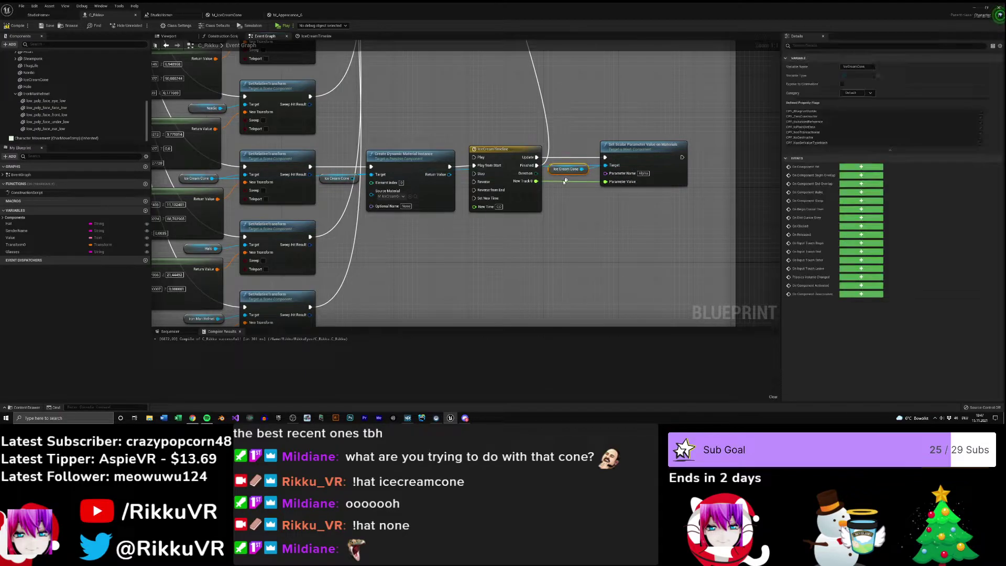
pyautogui.press('Delete')
pyautogui.moveTo(332, 185); pyautogui.dragTo(374, 194, button='right')
pyautogui.moveTo(478, 166)
pyautogui.mouseDown()
pyautogui.moveTo(469, 171)
pyautogui.moveTo(480, 167)
pyautogui.mouseUp()
pyautogui.click(490, 264)
pyautogui.scroll(-3, 484, 242)
pyautogui.scroll(3, 524, 245)
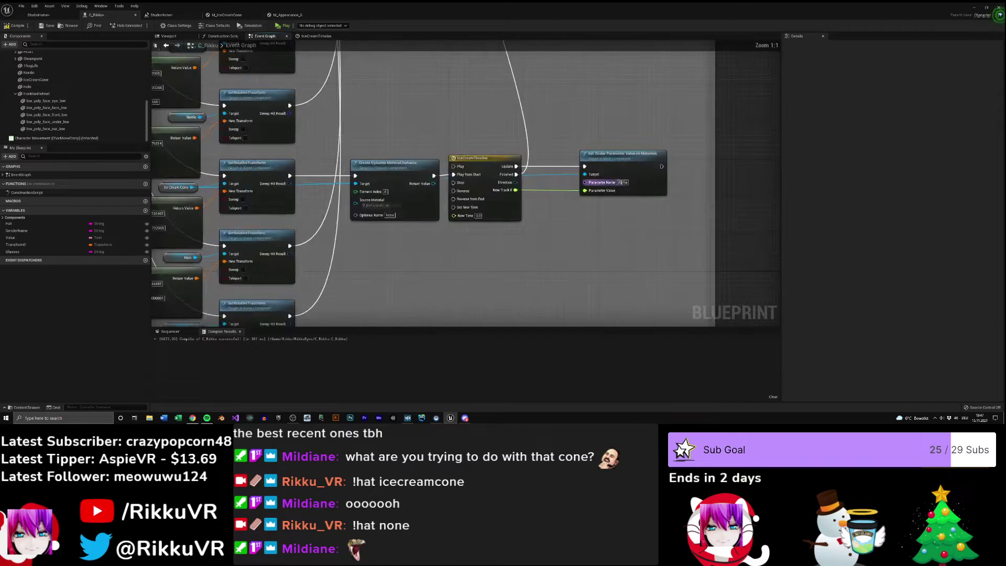
# - Move the Set Scalar Parameter Value on Materials node closer to the IceCreamTimeline node
pyautogui.moveTo(628, 163); pyautogui.dragTo(588, 161)
pyautogui.scroll(-6, 588, 161)
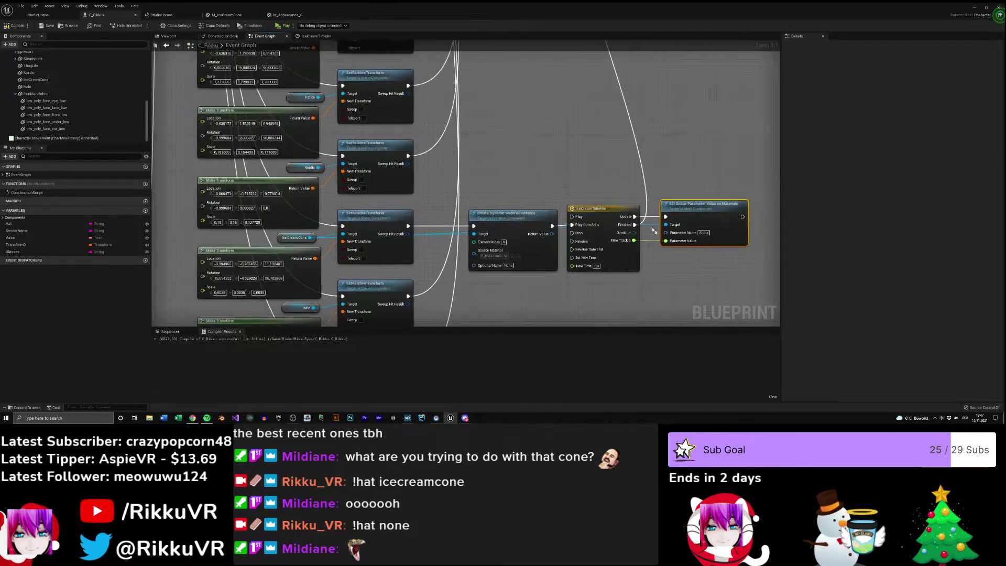
pyautogui.scroll(2, 586, 188)
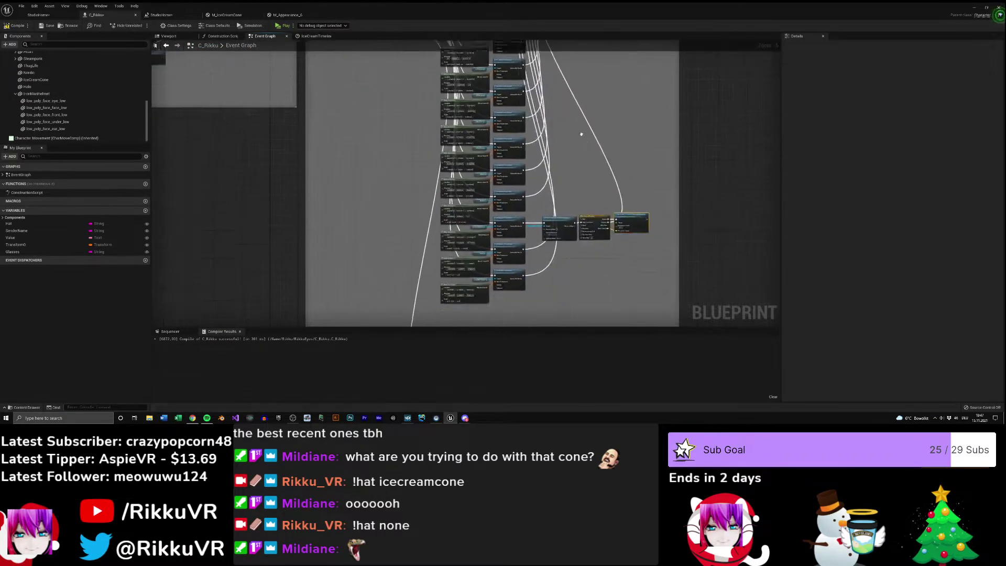
pyautogui.scroll(-2, 509, 208)
pyautogui.scroll(2, 535, 177)
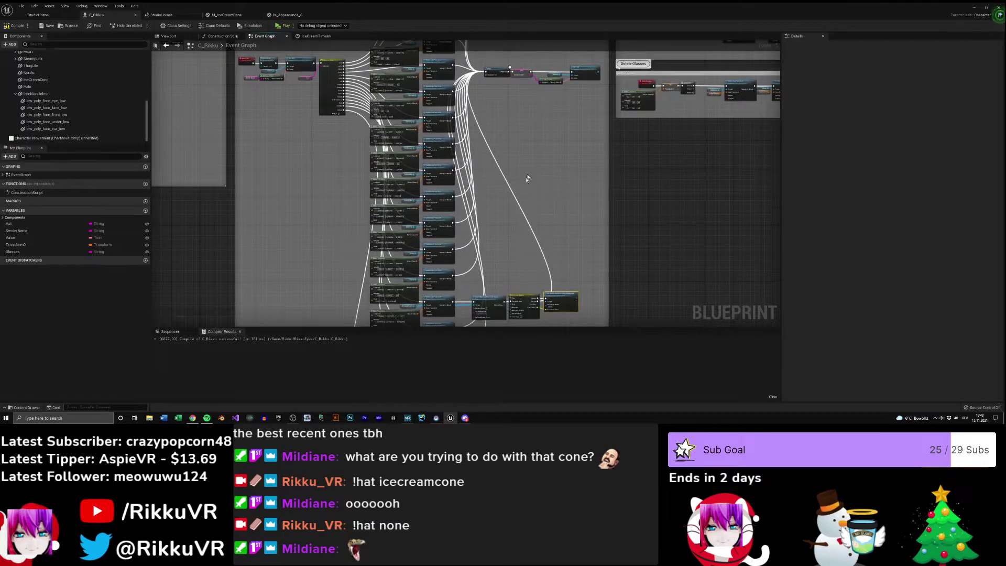
pyautogui.moveTo(526, 181); pyautogui.dragTo(538, 136, button='right')
# - Switch to the Trello Project Management board and move the Add Appear and Dissolve Animations card from ToDos to the end of Done
pyautogui.hotkey('alt', 'Tab')
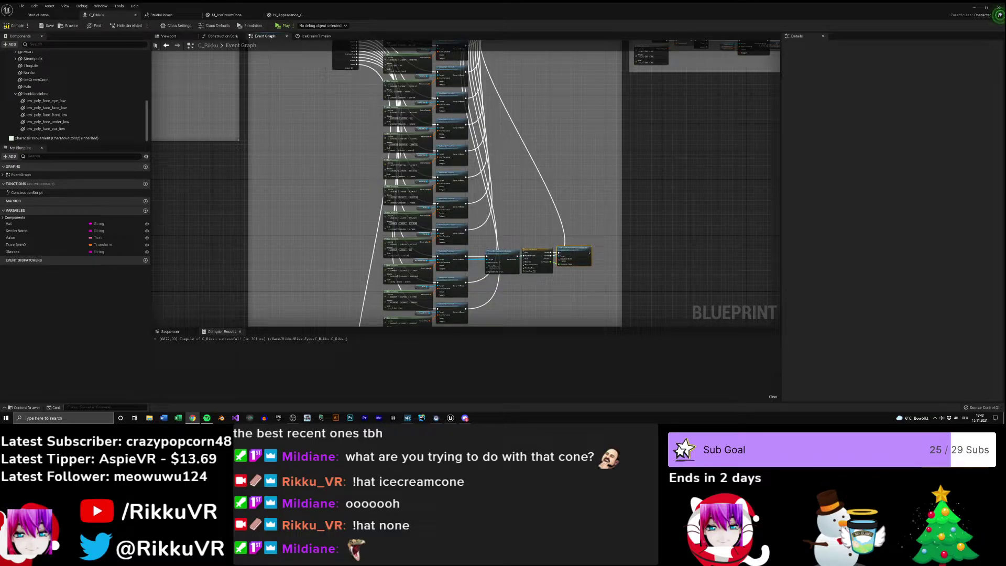
pyautogui.hotkey('alt', 'Tab')
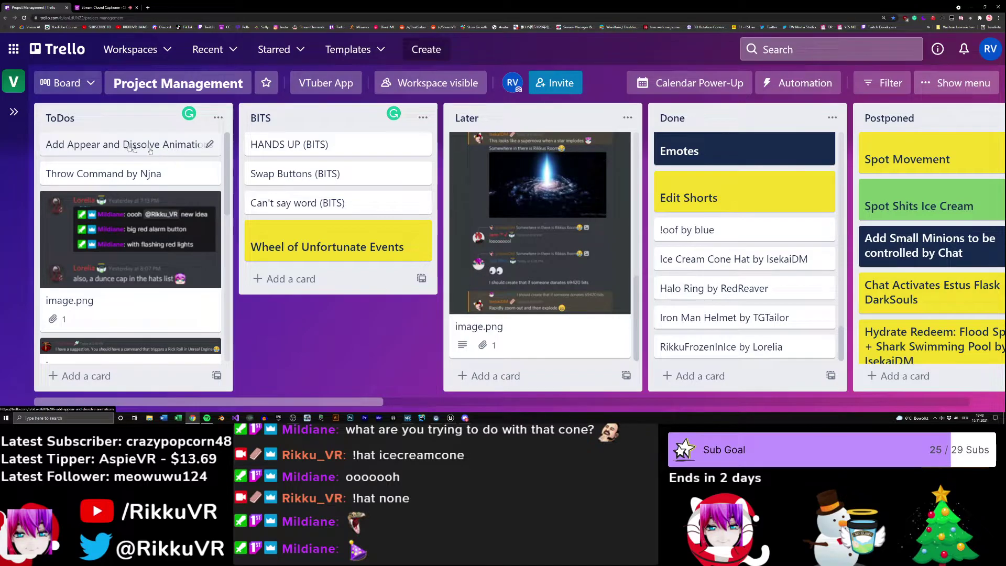
pyautogui.moveTo(134, 148); pyautogui.dragTo(770, 357)
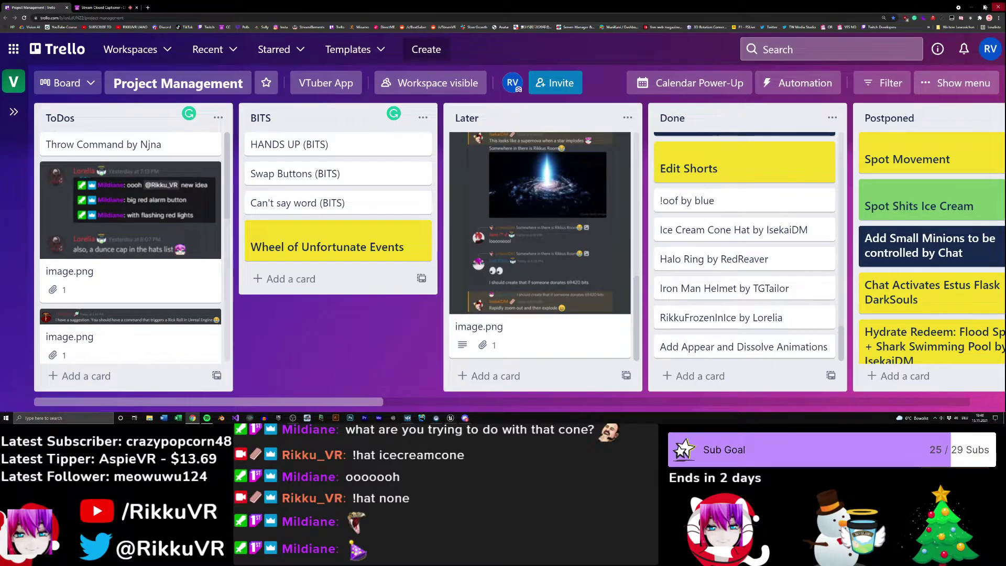
# - Return to Unreal Editor and close the M_IceCreamCone and M_Appearance_6 material editors
pyautogui.hotkey('alt', 'Tab')
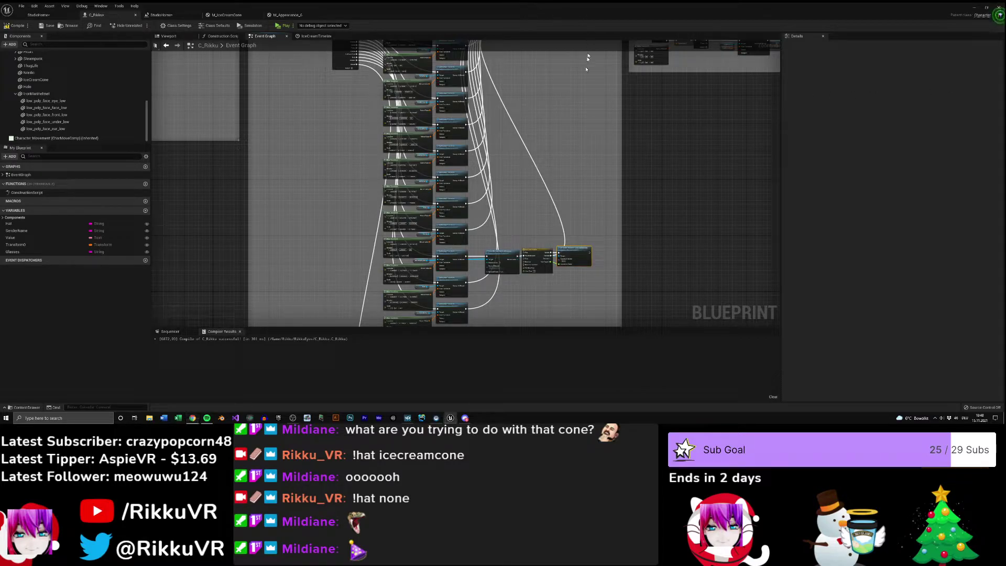
pyautogui.scroll(-3, 582, 175)
pyautogui.scroll(6, 536, 189)
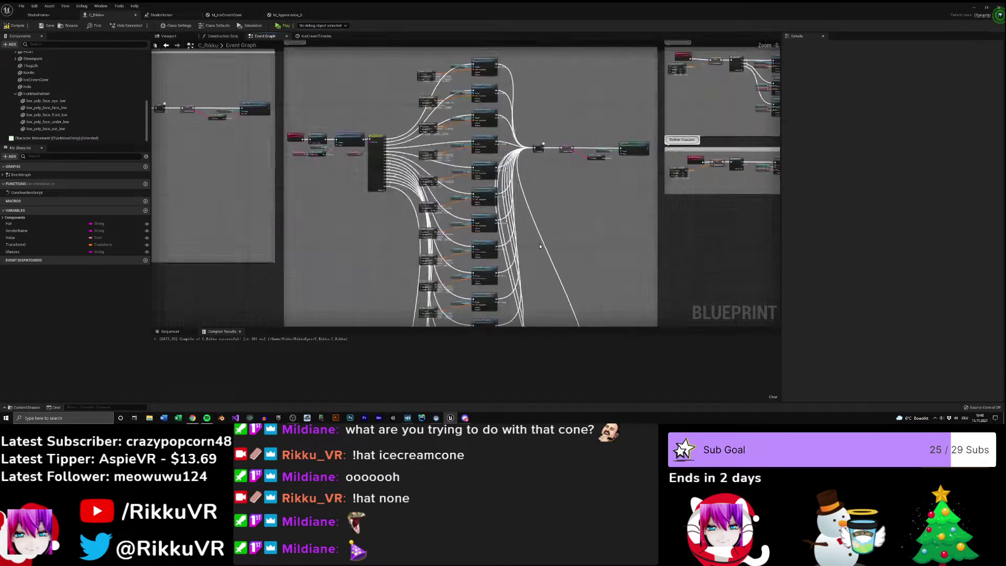
pyautogui.moveTo(539, 189); pyautogui.dragTo(637, 225, button='right')
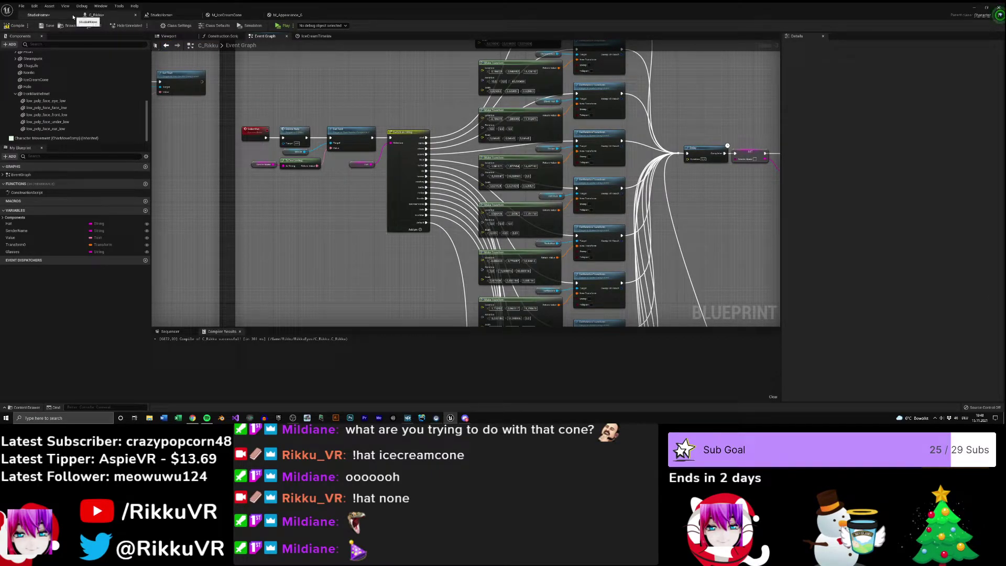
pyautogui.click(161, 15)
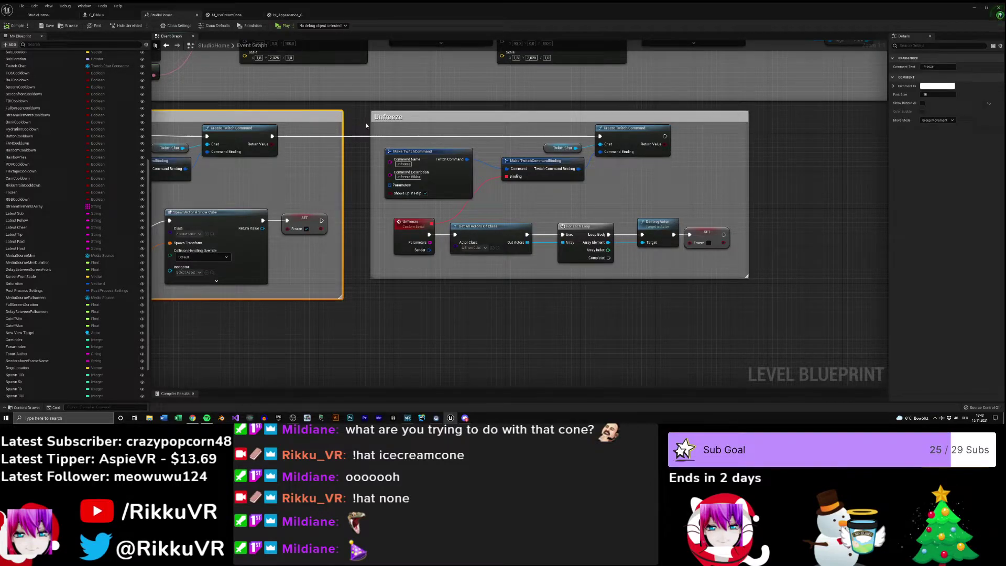
pyautogui.moveTo(366, 123); pyautogui.dragTo(329, 160, button='right')
pyautogui.click(251, 15)
pyautogui.click(257, 15)
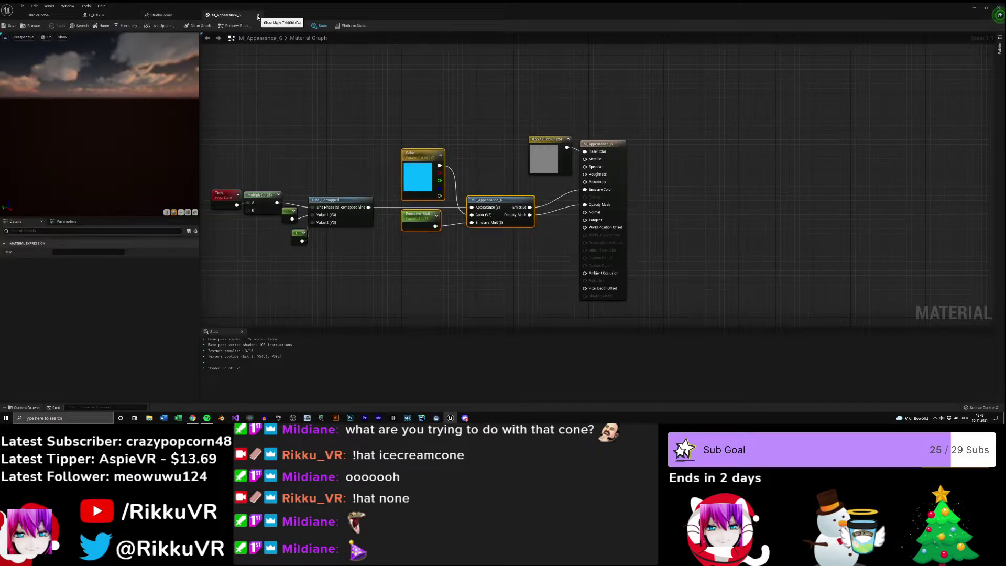
pyautogui.moveTo(320, 90); pyautogui.dragTo(475, 131, button='right')
pyautogui.click(258, 14)
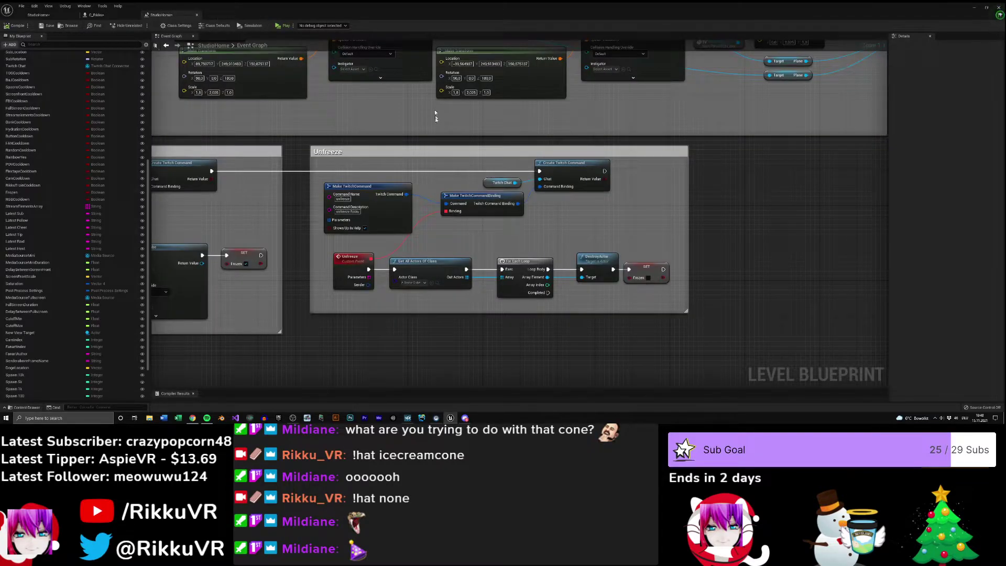
# - Move the Unfreeze comment group slightly closer to the neighbouring comment group in the StudioHome level blueprint
pyautogui.moveTo(755, 242); pyautogui.dragTo(744, 240, button='right')
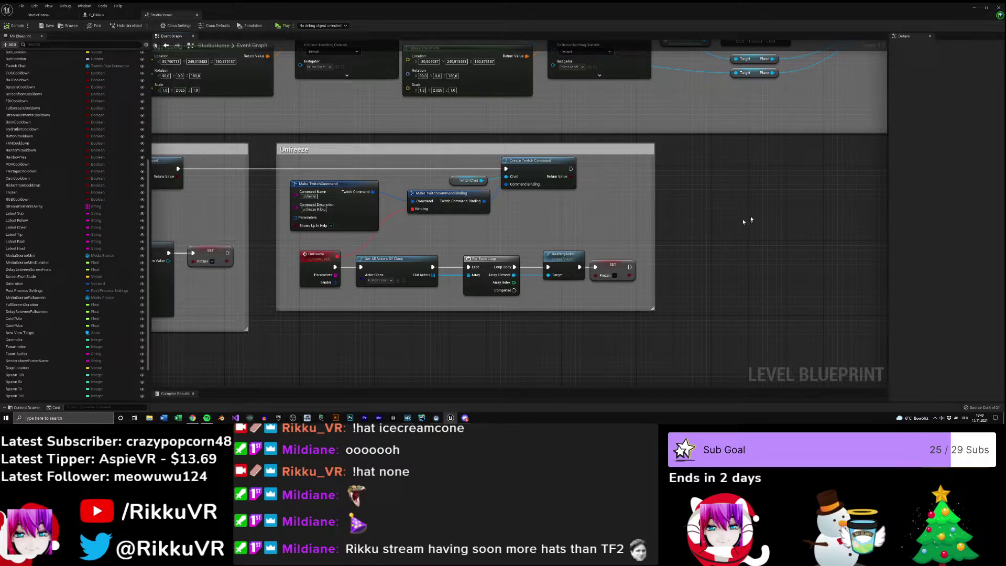
pyautogui.moveTo(618, 152); pyautogui.dragTo(603, 153)
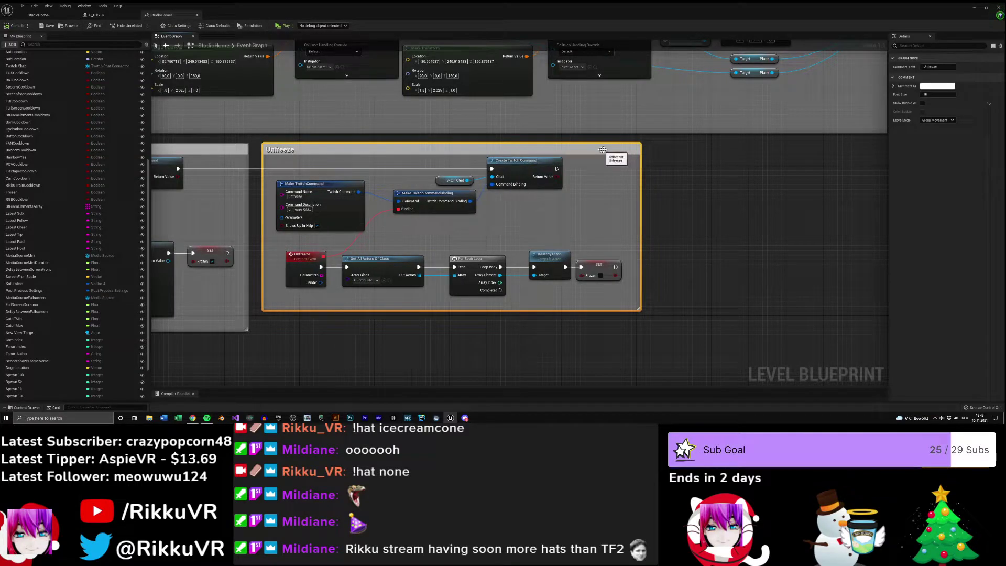
pyautogui.click(714, 182)
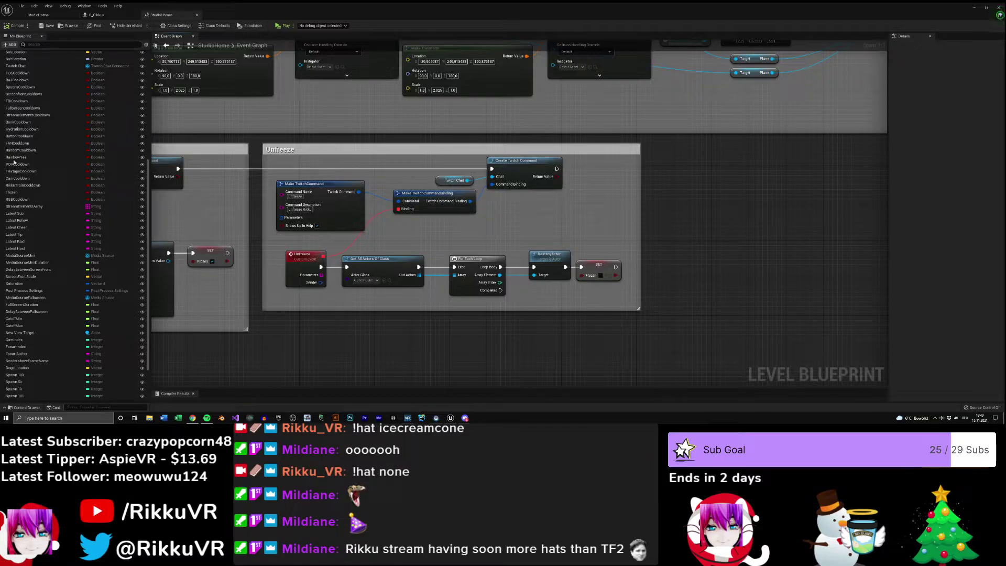
# - Examine the dark studio corner with the armchair and floor lamp in the level
pyautogui.click(55, 16)
pyautogui.moveTo(457, 179); pyautogui.dragTo(393, 185, button='right')
pyautogui.press('w')
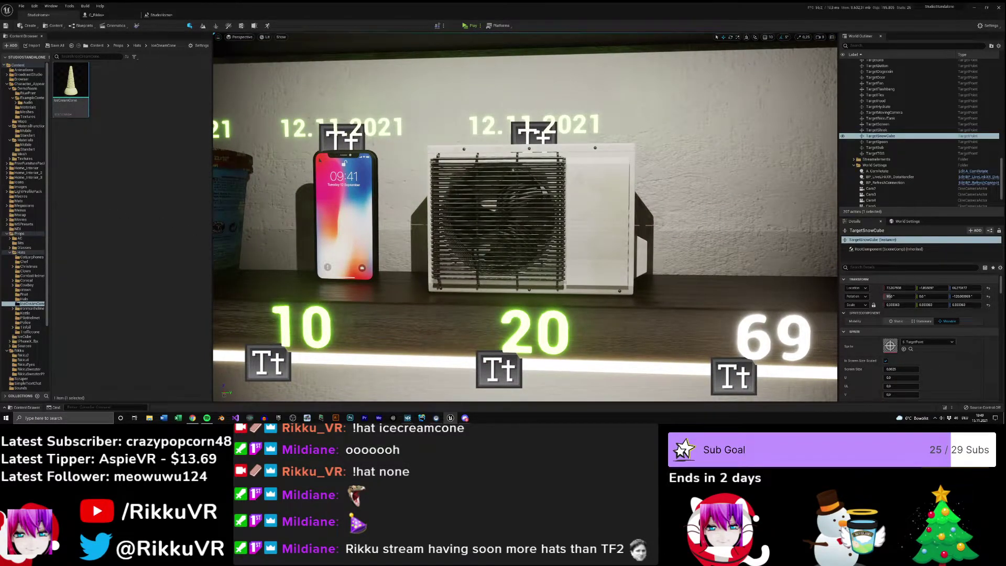
pyautogui.press('s')
pyautogui.moveTo(452, 222); pyautogui.dragTo(496, 251, button='right')
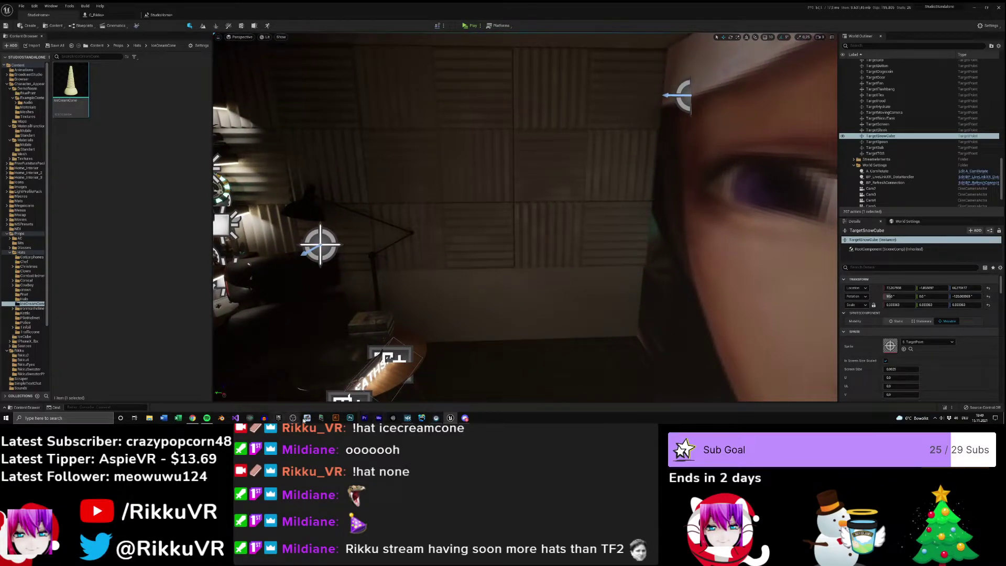
pyautogui.moveTo(524, 220); pyautogui.dragTo(513, 225, button='right')
pyautogui.moveTo(555, 262); pyautogui.dragTo(555, 262, button='right')
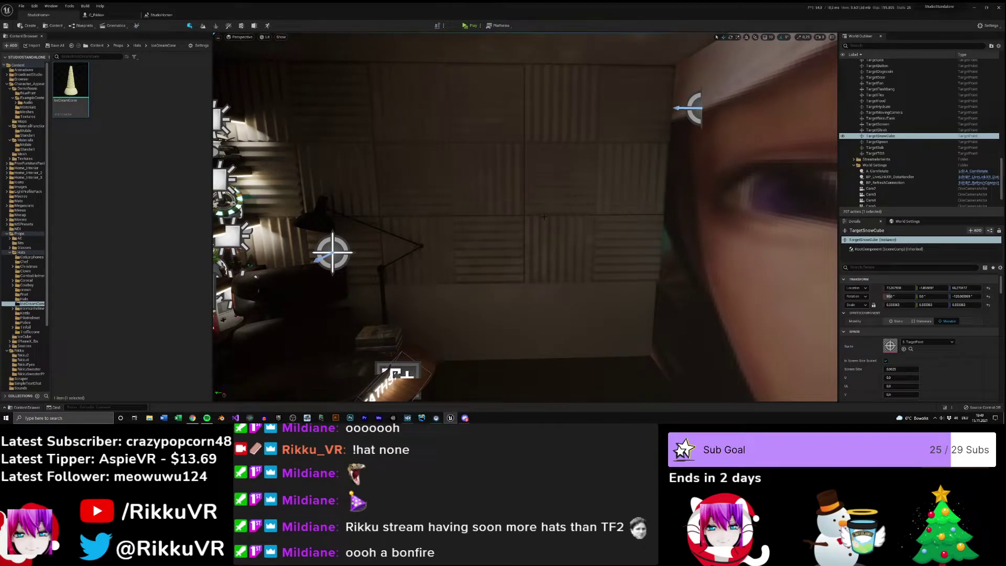
pyautogui.moveTo(543, 217); pyautogui.dragTo(472, 251, button='right')
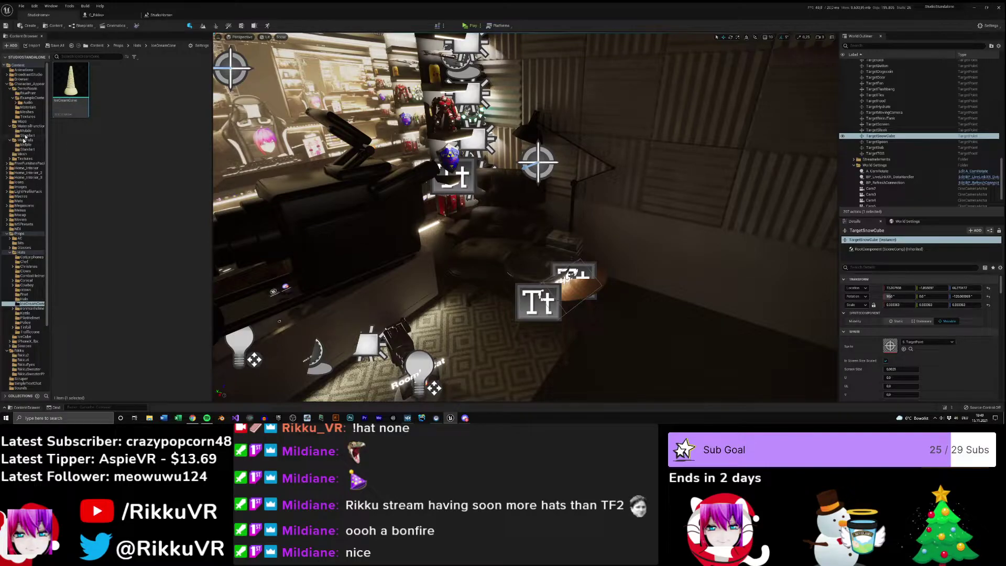
# - Import the Bonfire folder with its meshes and textures into Props, applying the default FBX import options to all, and dismiss the message log
pyautogui.click(19, 234)
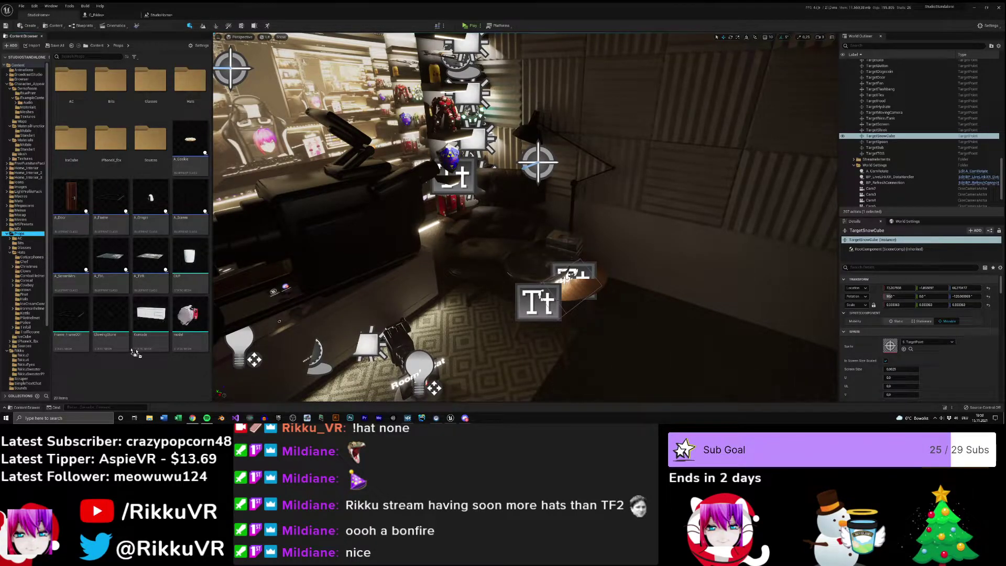
pyautogui.moveTo(148, 375); pyautogui.dragTo(148, 374)
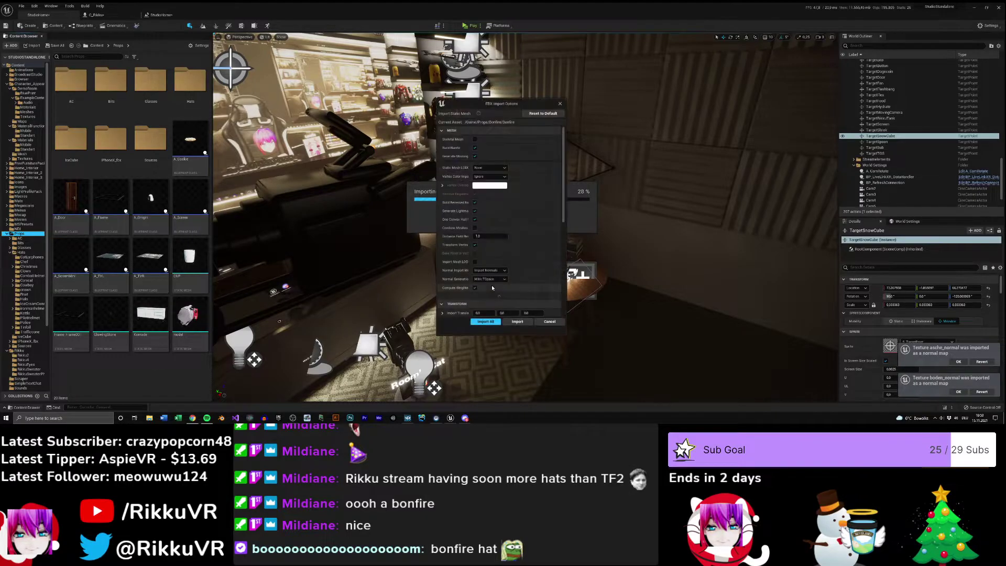
pyautogui.click(485, 321)
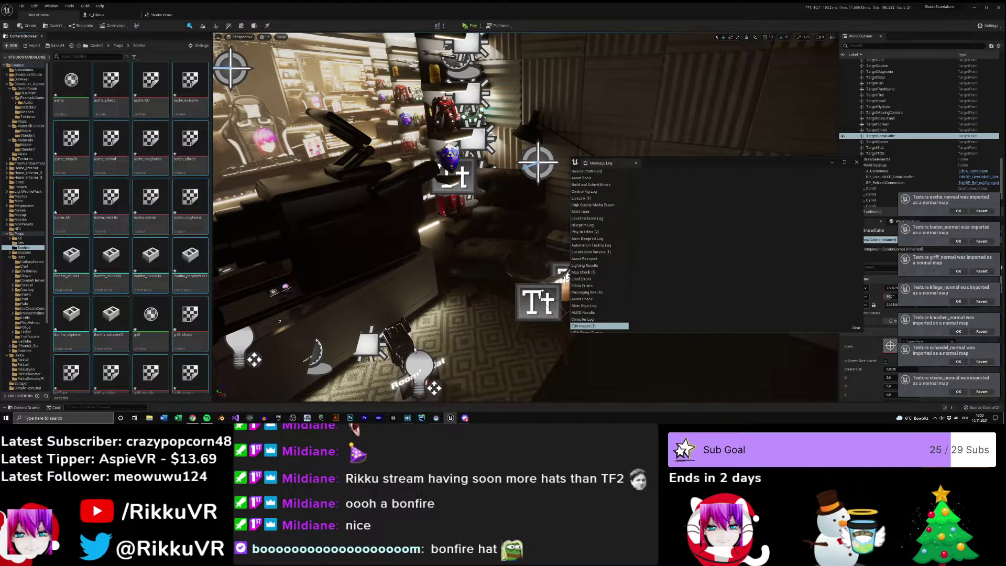
pyautogui.click(857, 163)
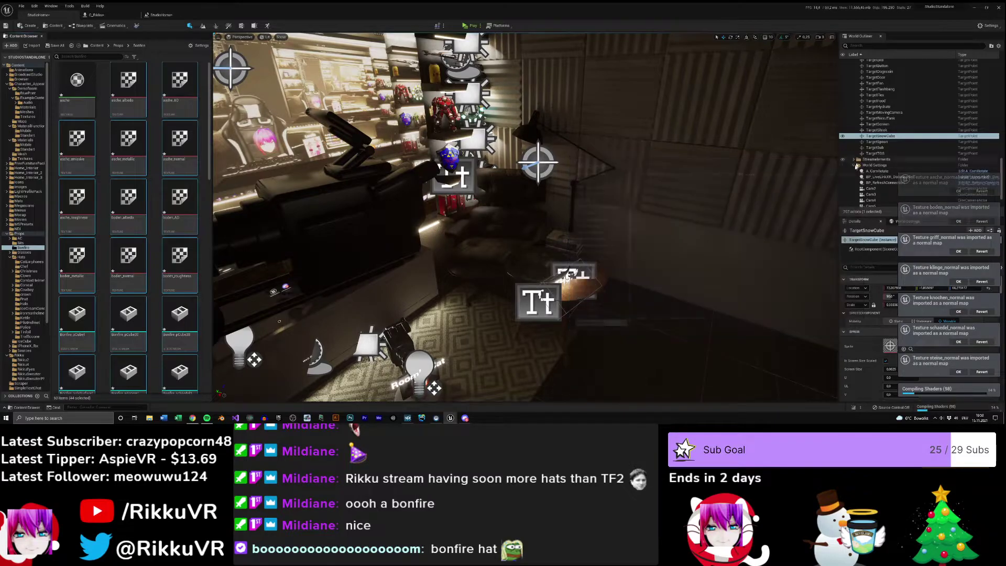
# - Create an Actor blueprint named A_Bonfire in the Bonfire folder and open it
pyautogui.click(206, 158)
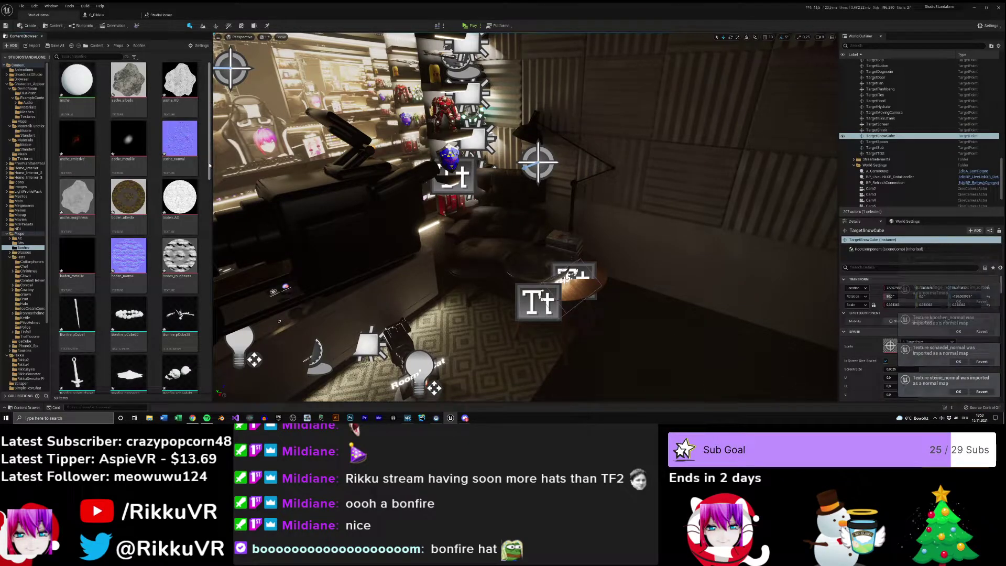
pyautogui.moveTo(208, 166)
pyautogui.mouseDown()
pyautogui.moveTo(200, 373)
pyautogui.moveTo(206, 152)
pyautogui.mouseUp()
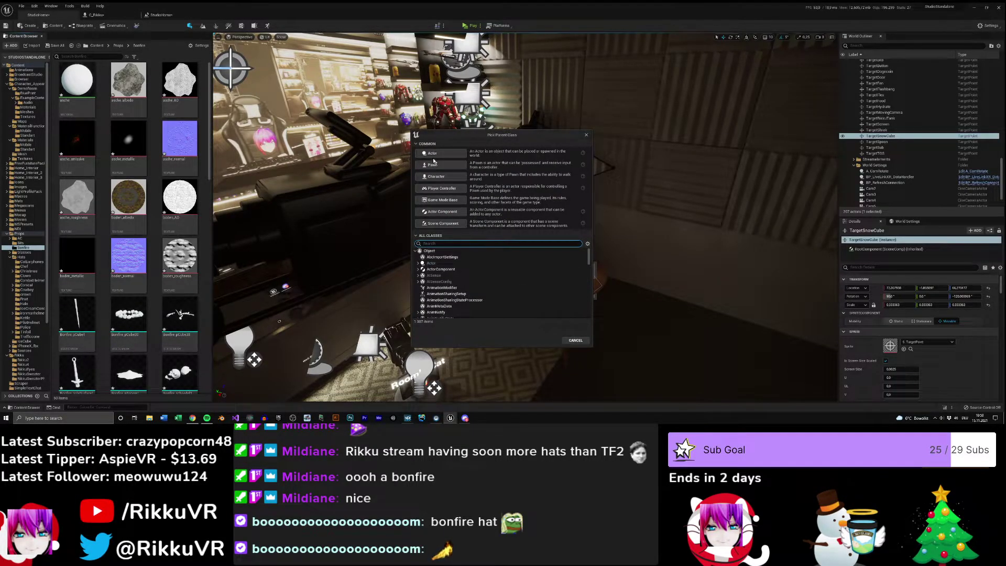
pyautogui.click(451, 162)
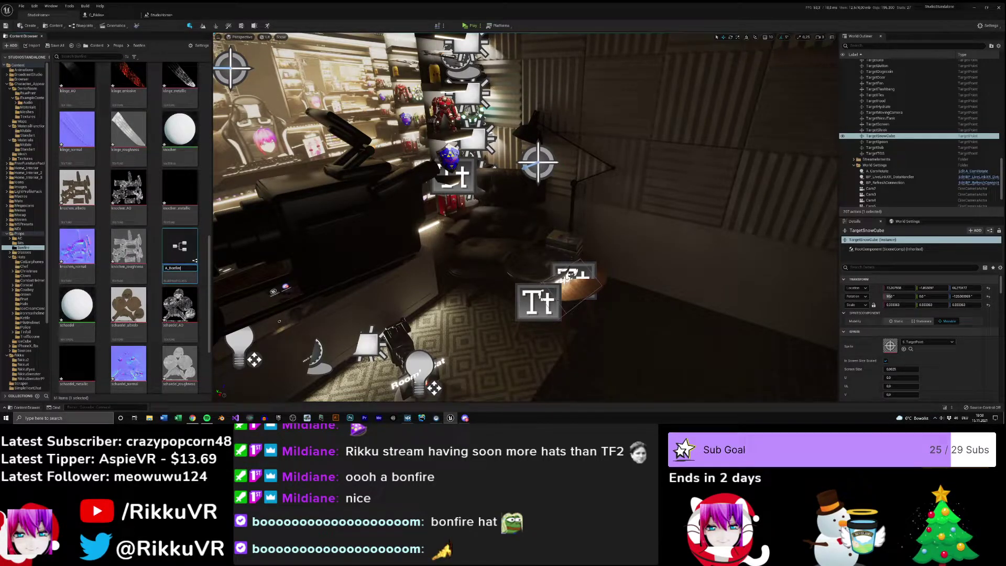
pyautogui.write('A_Bonfire')
pyautogui.press('Return')
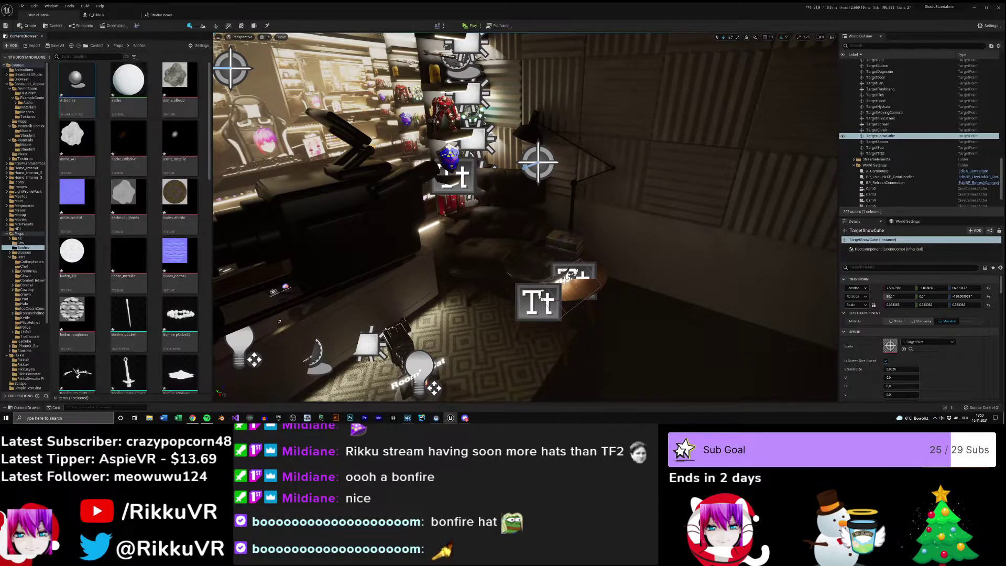
pyautogui.doubleClick(93, 88)
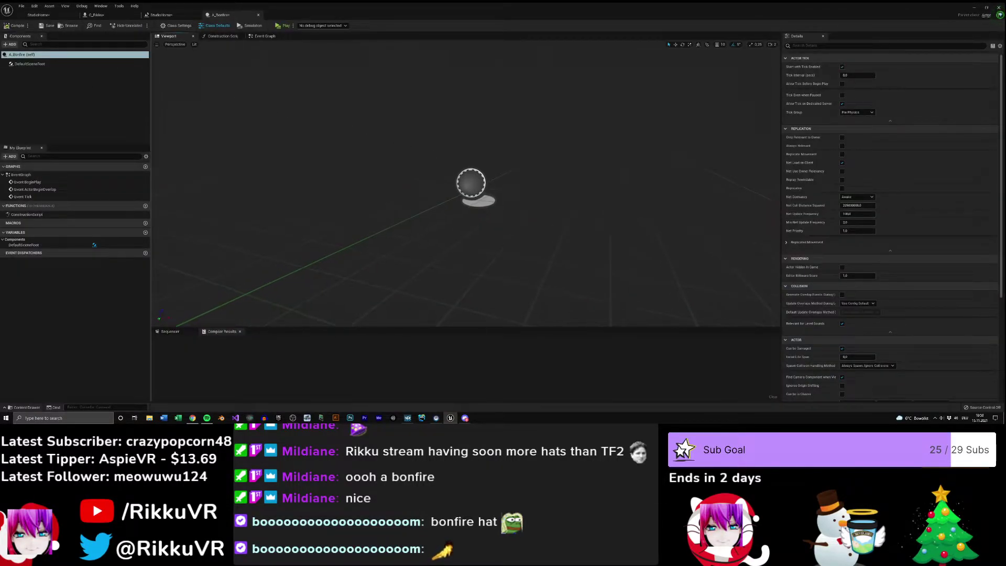
# - Add the six Bonfire static meshes from the Props/Bonfire folder as components of the A_Bonfire blueprint
pyautogui.click(38, 15)
pyautogui.scroll(-3, 78, 89)
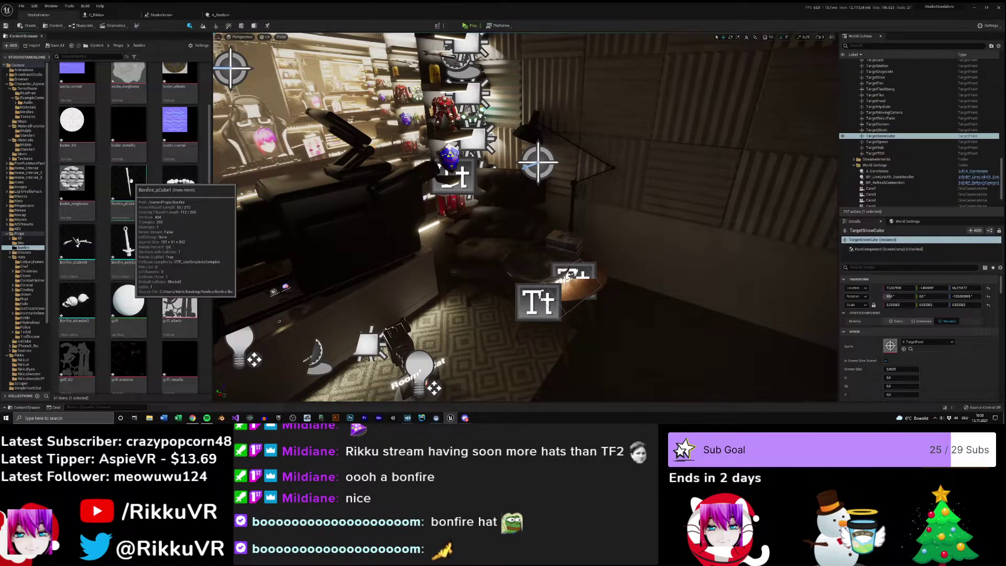
pyautogui.keyDown('shift'); pyautogui.click(89, 319); pyautogui.keyUp('shift')
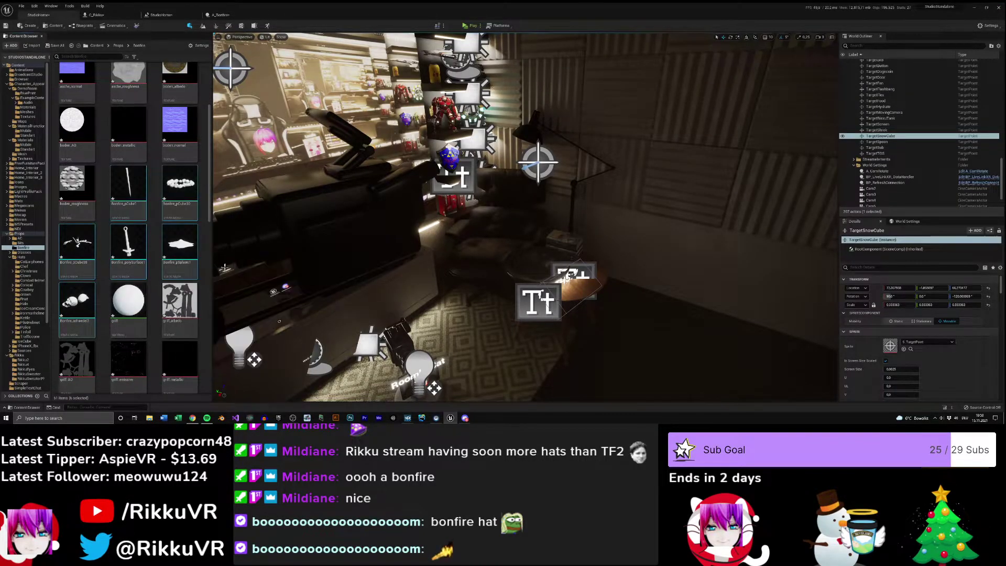
pyautogui.scroll(-2, 129, 238)
pyautogui.scroll(-5, 129, 239)
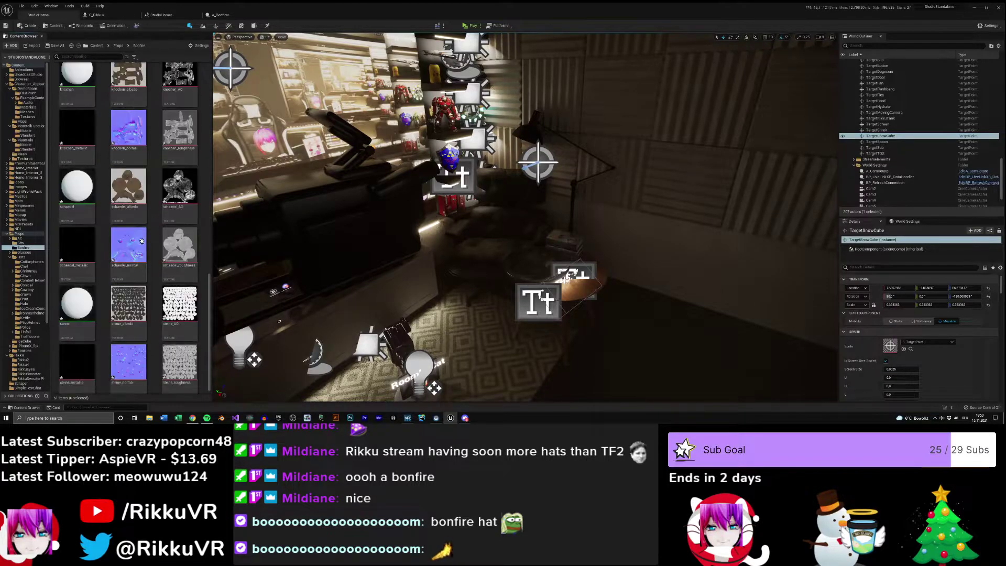
pyautogui.scroll(6, 139, 243)
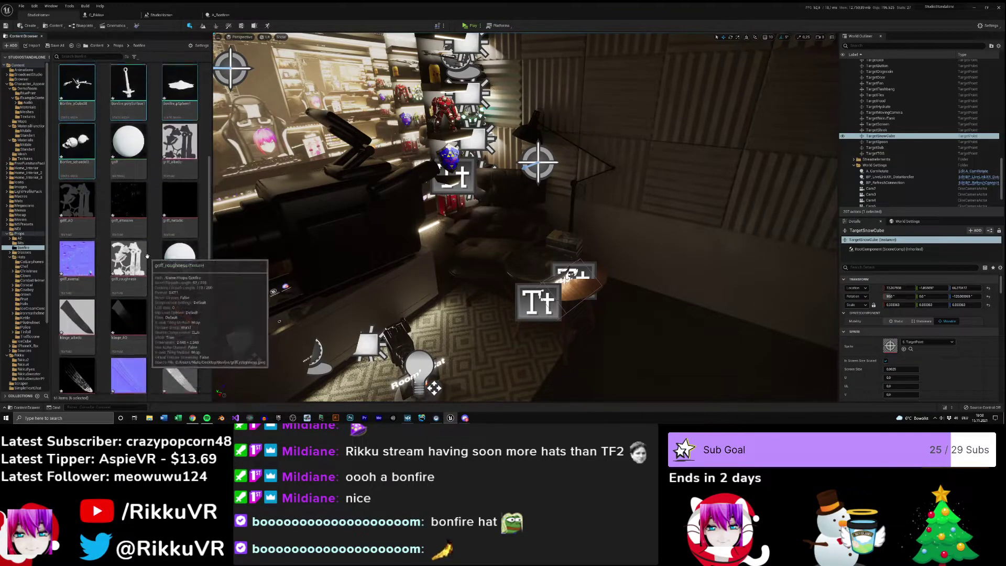
pyautogui.scroll(1, 142, 250)
pyautogui.moveTo(125, 177); pyautogui.dragTo(469, 222)
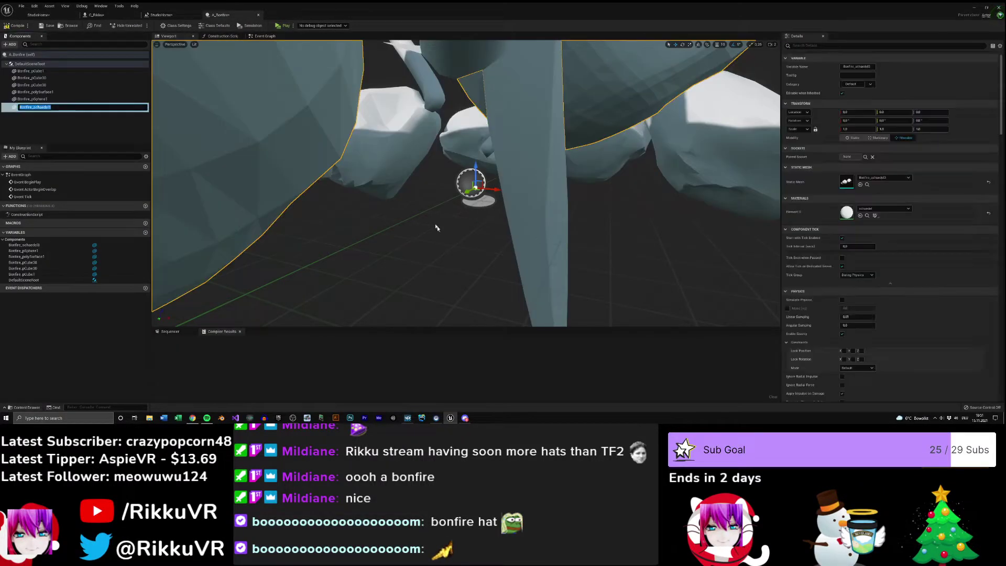
pyautogui.moveTo(469, 223)
pyautogui.mouseDown(button='right')
pyautogui.moveTo(498, 220)
pyautogui.moveTo(475, 226)
pyautogui.moveTo(472, 141)
pyautogui.moveTo(475, 231)
pyautogui.mouseUp(button='right')
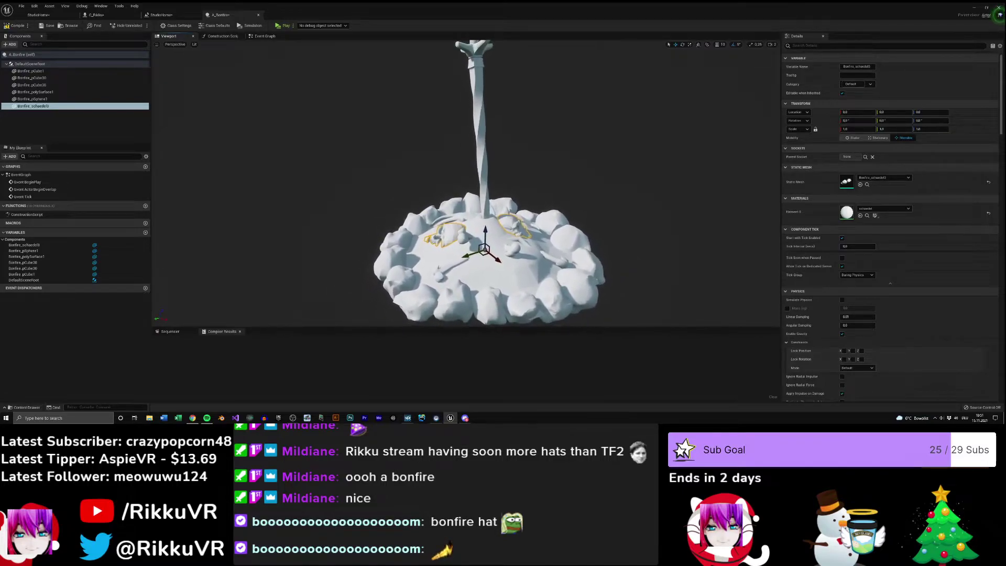
# - Make the Bonfire_pCube1 sword blade the root component of A_Bonfire, replacing DefaultSceneRoot, with the other meshes nested beneath it
pyautogui.click(474, 132)
pyautogui.moveTo(485, 162)
pyautogui.mouseDown(button='right')
pyautogui.moveTo(485, 137)
pyautogui.moveTo(484, 148)
pyautogui.mouseUp(button='right')
pyautogui.click(39, 79)
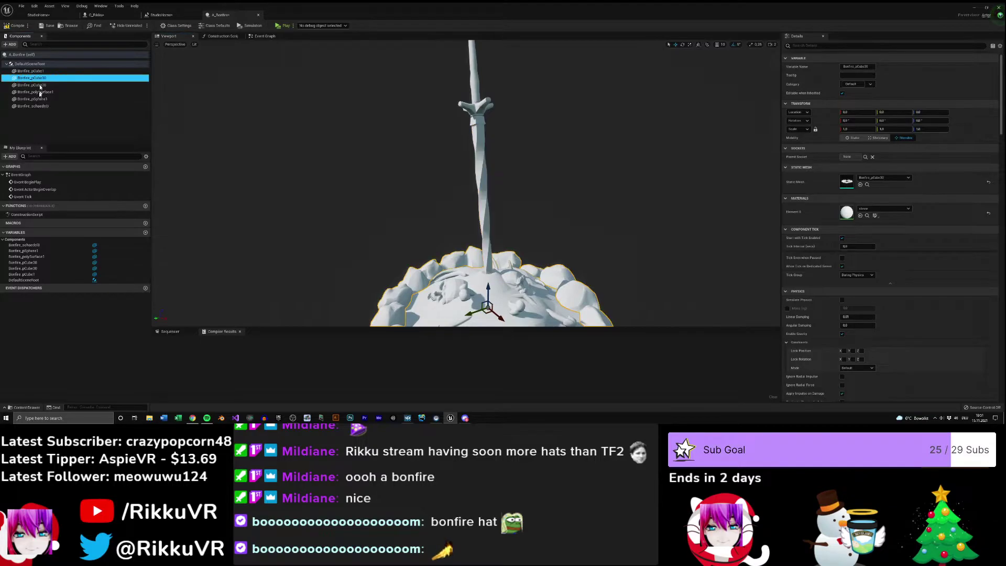
pyautogui.keyDown('shift'); pyautogui.click(33, 106); pyautogui.keyUp('shift')
pyautogui.moveTo(38, 85); pyautogui.dragTo(34, 65)
pyautogui.click(26, 71)
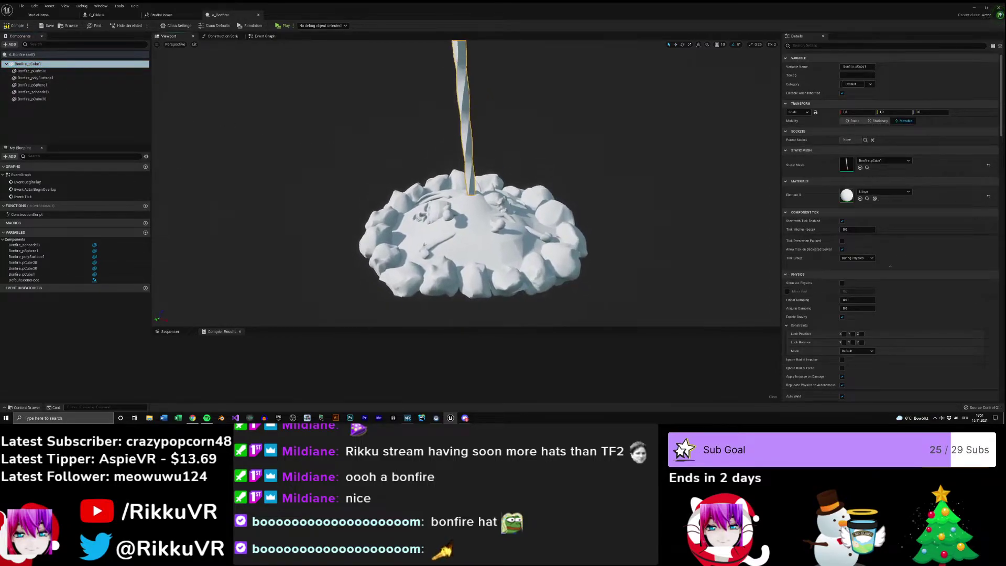
pyautogui.scroll(3, 464, 182)
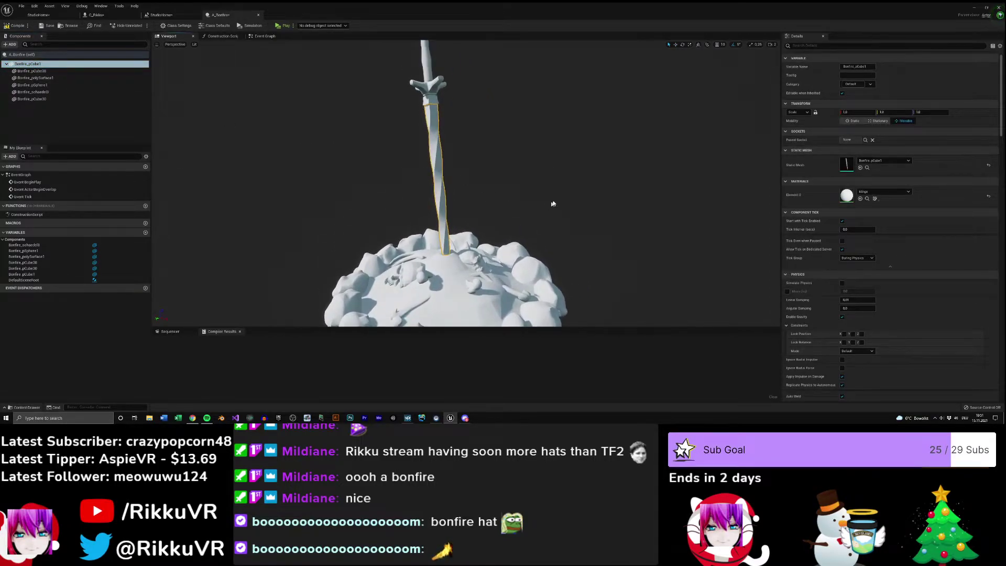
pyautogui.moveTo(549, 216)
pyautogui.mouseDown()
pyautogui.moveTo(548, 246)
pyautogui.moveTo(549, 215)
pyautogui.moveTo(549, 246)
pyautogui.moveTo(548, 217)
pyautogui.moveTo(533, 206)
pyautogui.mouseUp()
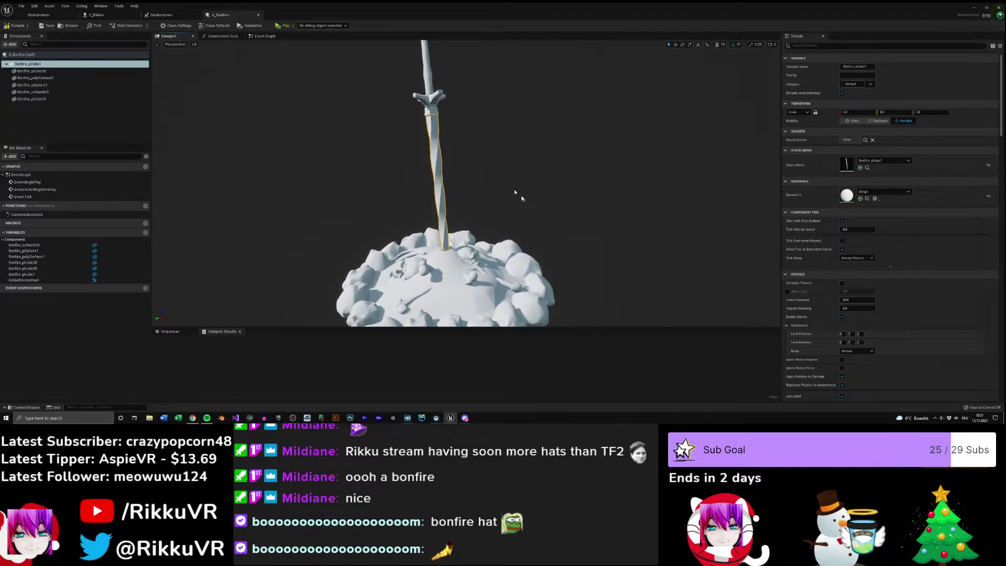
# - Open the asche material from the Bonfire folder for editing
pyautogui.click(161, 15)
pyautogui.click(96, 15)
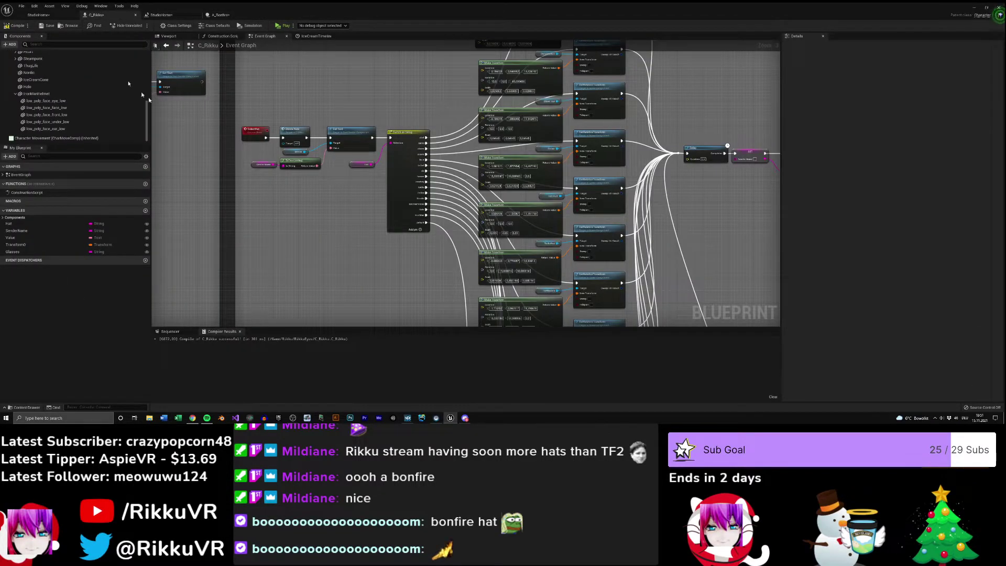
pyautogui.click(38, 14)
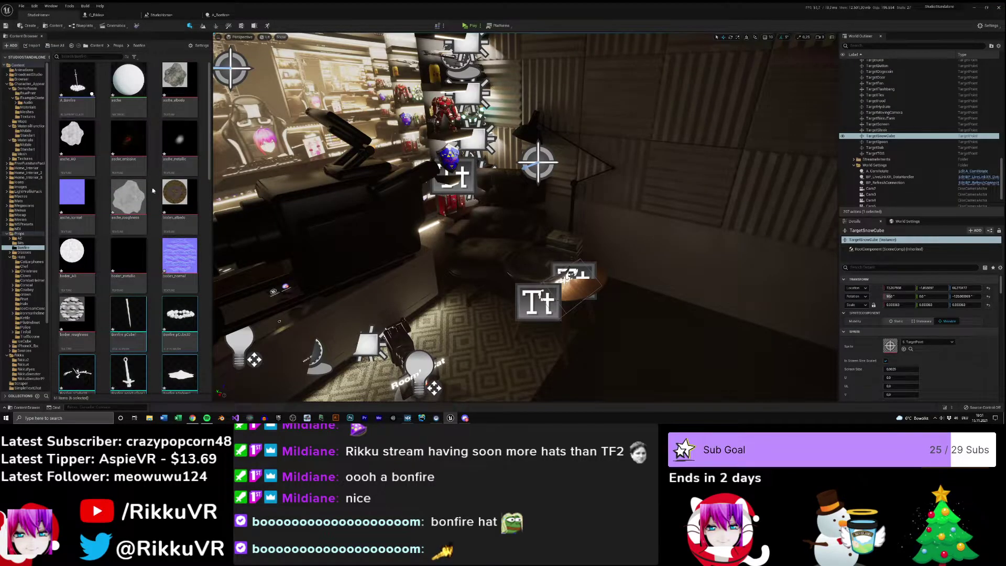
pyautogui.click(159, 124)
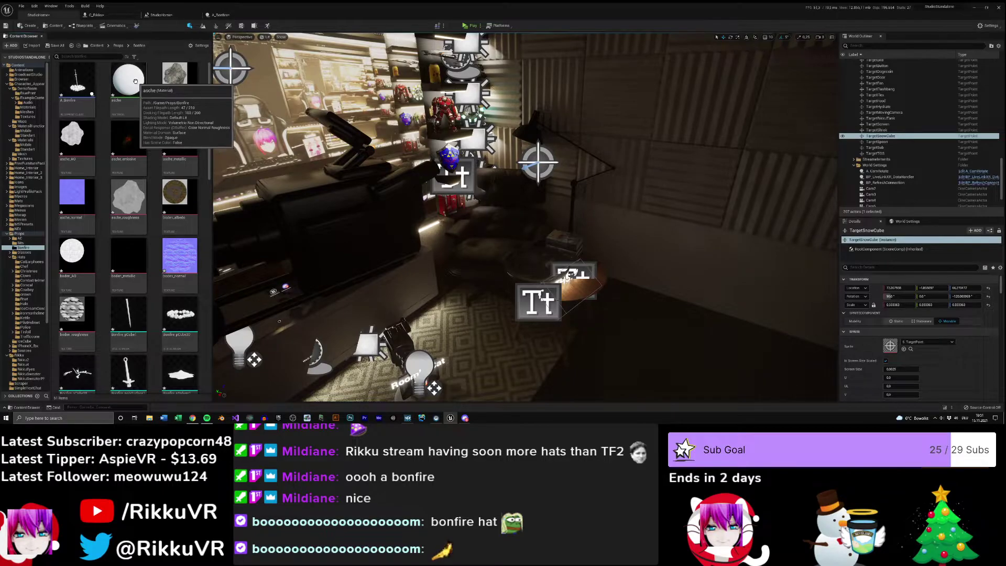
pyautogui.doubleClick(134, 81)
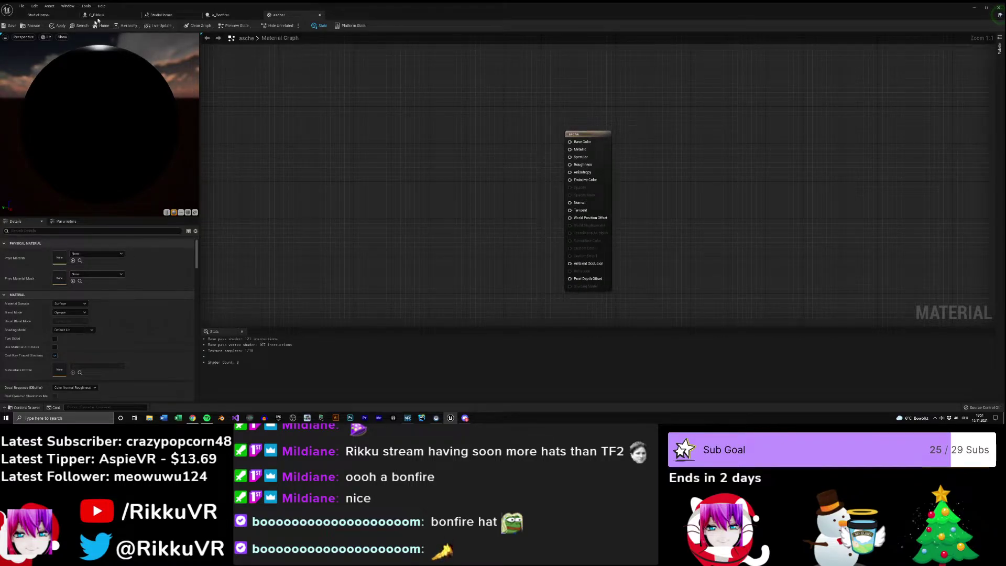
# - Add the six asche textures, from albedo through roughness, as texture samples in the asche material graph
pyautogui.click(97, 15)
pyautogui.click(38, 15)
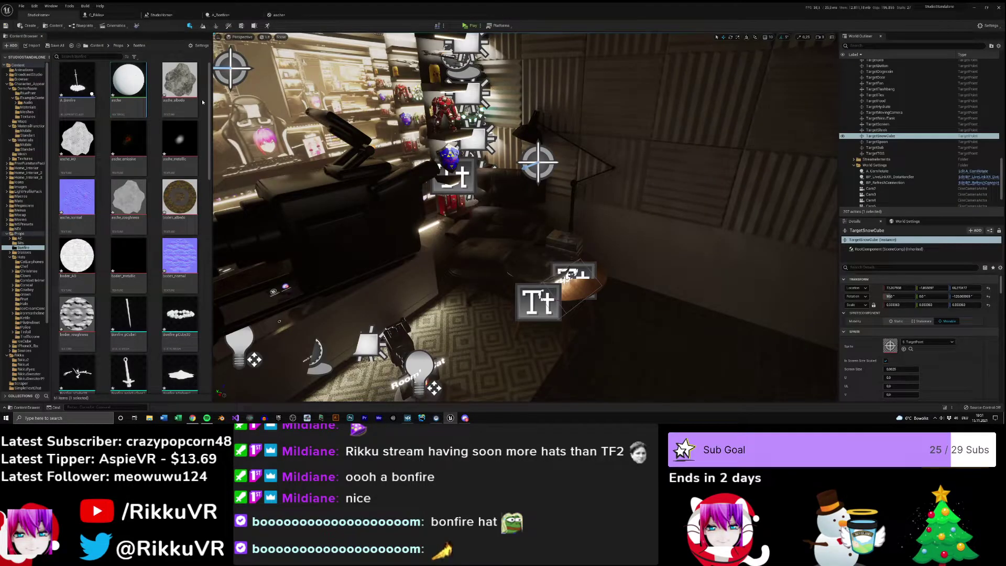
pyautogui.click(184, 89)
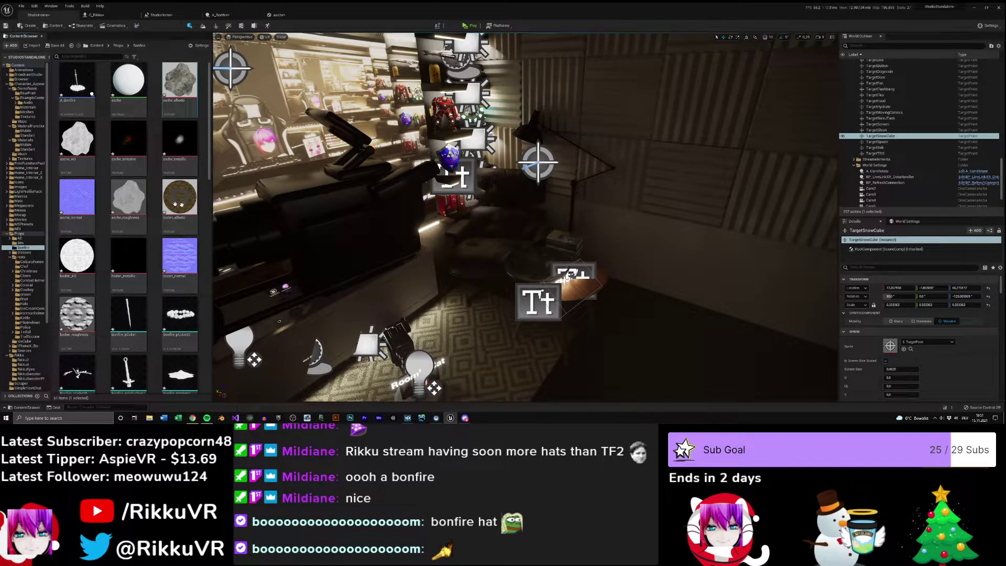
pyautogui.keyDown('shift'); pyautogui.click(128, 198); pyautogui.keyUp('shift')
pyautogui.moveTo(129, 198); pyautogui.dragTo(465, 80)
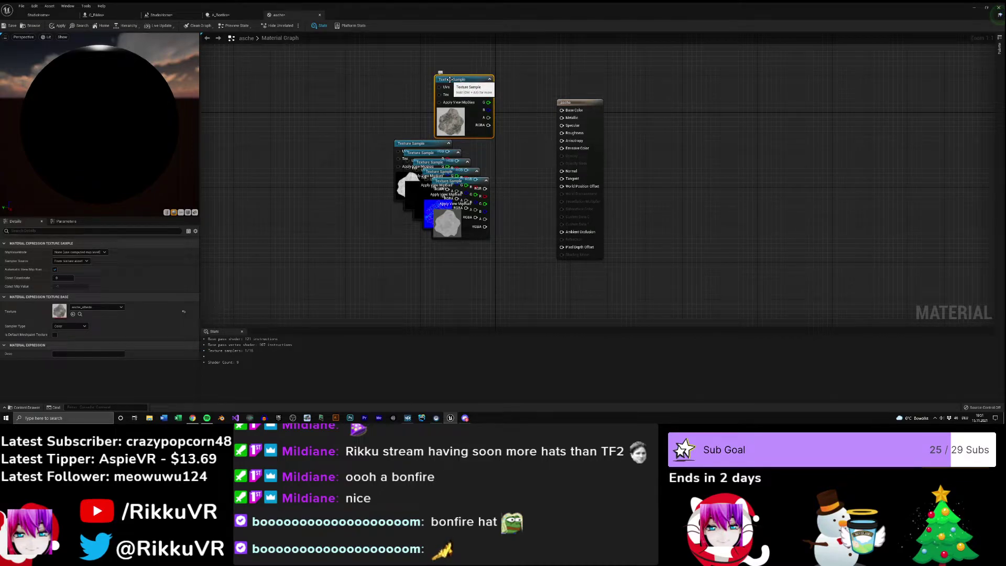
# - Connect the asche albedo texture to Base Color and the AO texture to Ambient Occlusion, moving both nodes clear of the stack
pyautogui.moveTo(489, 87); pyautogui.dragTo(561, 110)
pyautogui.moveTo(458, 80); pyautogui.dragTo(360, 56)
pyautogui.moveTo(429, 142); pyautogui.dragTo(562, 232)
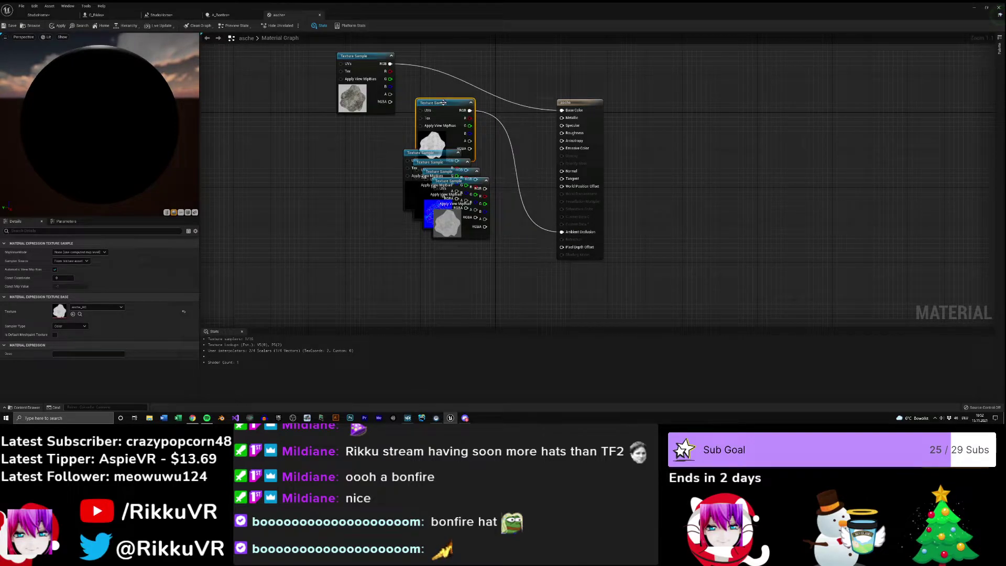
pyautogui.moveTo(445, 103); pyautogui.dragTo(375, 271)
# - Connect the asche emissive texture to Emissive Color and the roughness texture to Roughness, aligning both nodes below the albedo sample
pyautogui.moveTo(402, 156); pyautogui.dragTo(564, 148)
pyautogui.moveTo(331, 155); pyautogui.dragTo(364, 192)
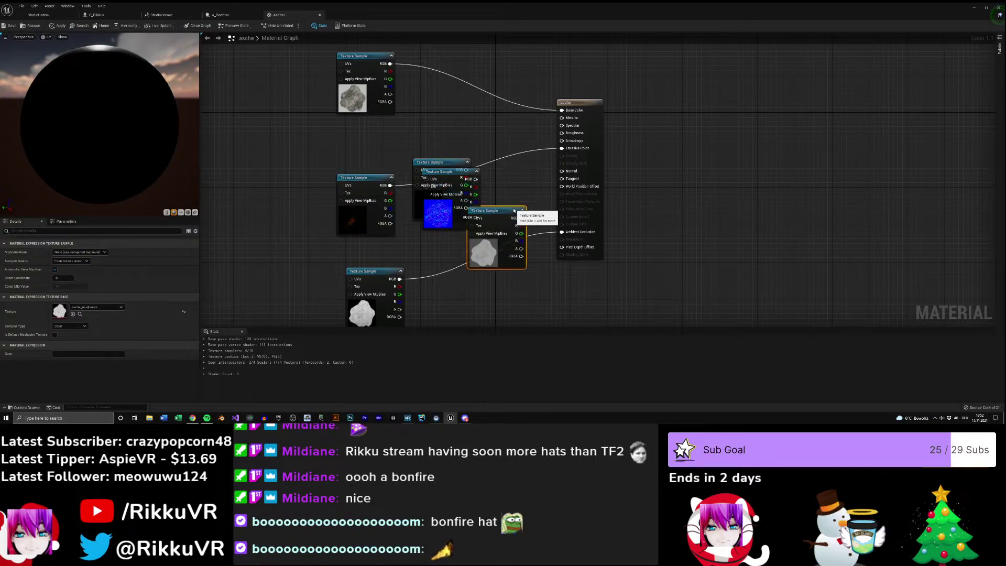
pyautogui.moveTo(514, 209); pyautogui.dragTo(466, 120)
pyautogui.moveTo(474, 124); pyautogui.dragTo(496, 128)
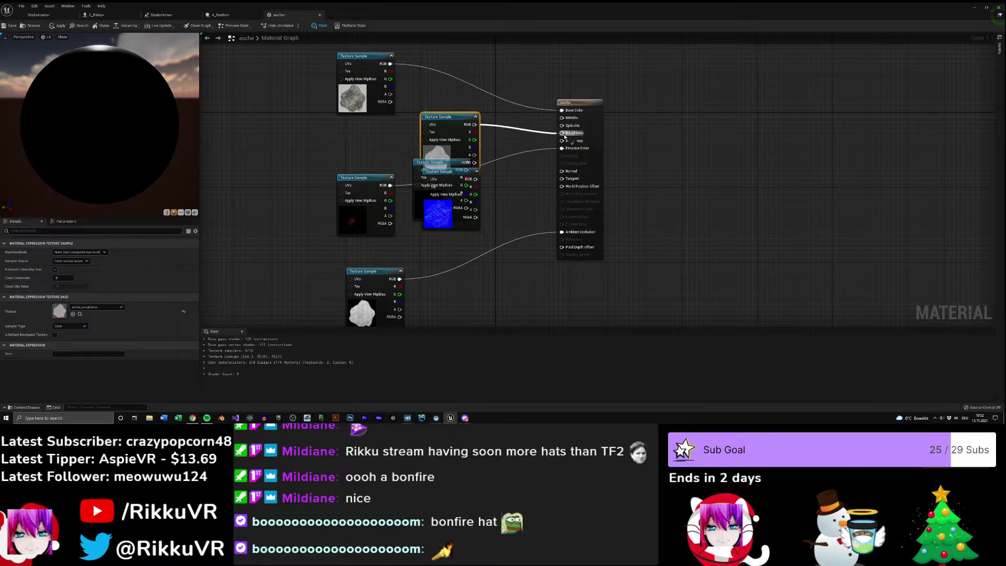
pyautogui.moveTo(564, 137); pyautogui.dragTo(564, 134)
pyautogui.moveTo(462, 144); pyautogui.dragTo(378, 149)
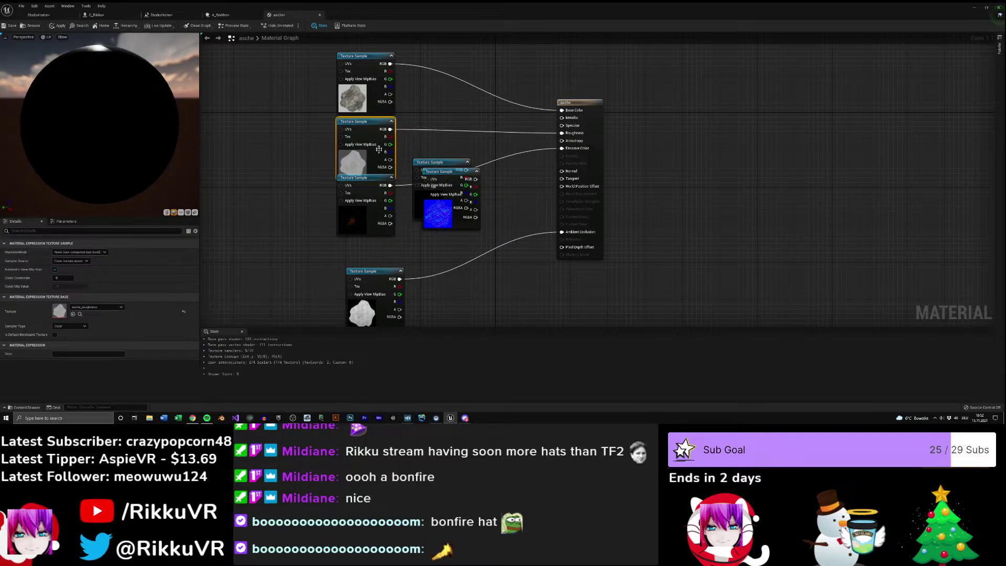
# - Space out the albedo, roughness and emissive texture samples in a column without overlap
pyautogui.moveTo(378, 173); pyautogui.dragTo(469, 217, button='right')
pyautogui.moveTo(373, 105); pyautogui.dragTo(468, 256)
pyautogui.moveTo(456, 103); pyautogui.dragTo(456, 72)
pyautogui.click(388, 165)
pyautogui.moveTo(387, 166); pyautogui.dragTo(343, 116, button='right')
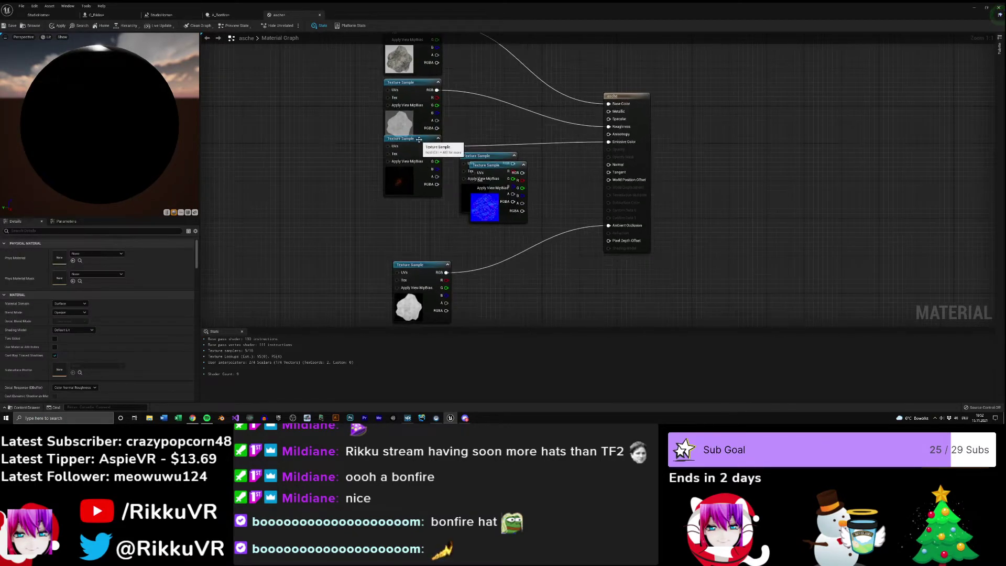
pyautogui.moveTo(418, 138); pyautogui.dragTo(419, 148)
pyautogui.moveTo(373, 165); pyautogui.dragTo(335, 124, button='right')
# - Connect the asche normal texture to Normal and the metallic texture to Metallic, and save the material
pyautogui.moveTo(457, 124); pyautogui.dragTo(479, 235)
pyautogui.moveTo(506, 240); pyautogui.dragTo(573, 126)
pyautogui.moveTo(457, 113); pyautogui.dragTo(455, 137)
pyautogui.moveTo(454, 135); pyautogui.dragTo(444, 187, button='right')
pyautogui.moveTo(463, 195); pyautogui.dragTo(565, 124)
pyautogui.moveTo(489, 190); pyautogui.dragTo(611, 214, button='right')
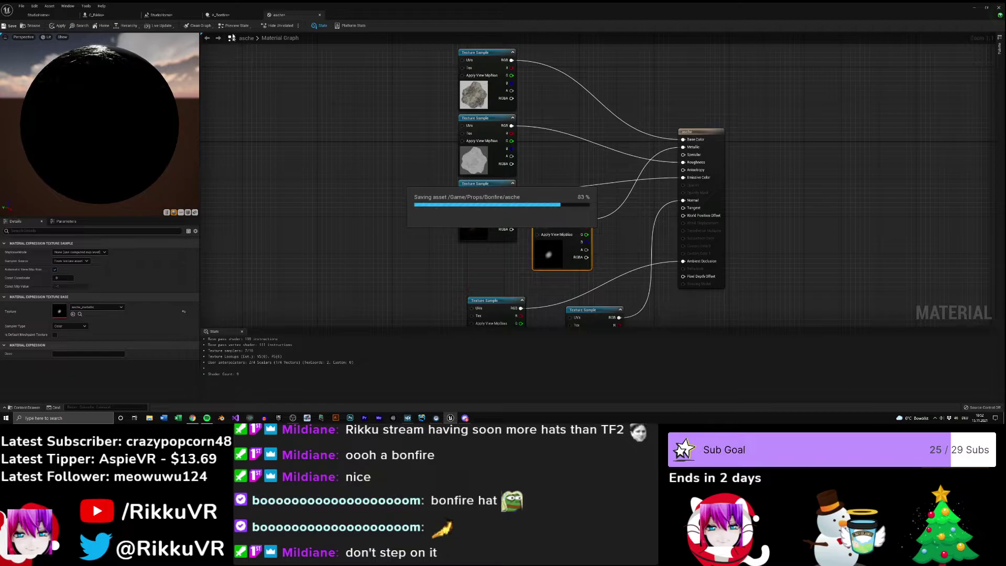
# - Check the ash mound's material in the A_Bonfire blueprint and open the griff material from the Bonfire folder
pyautogui.click(237, 16)
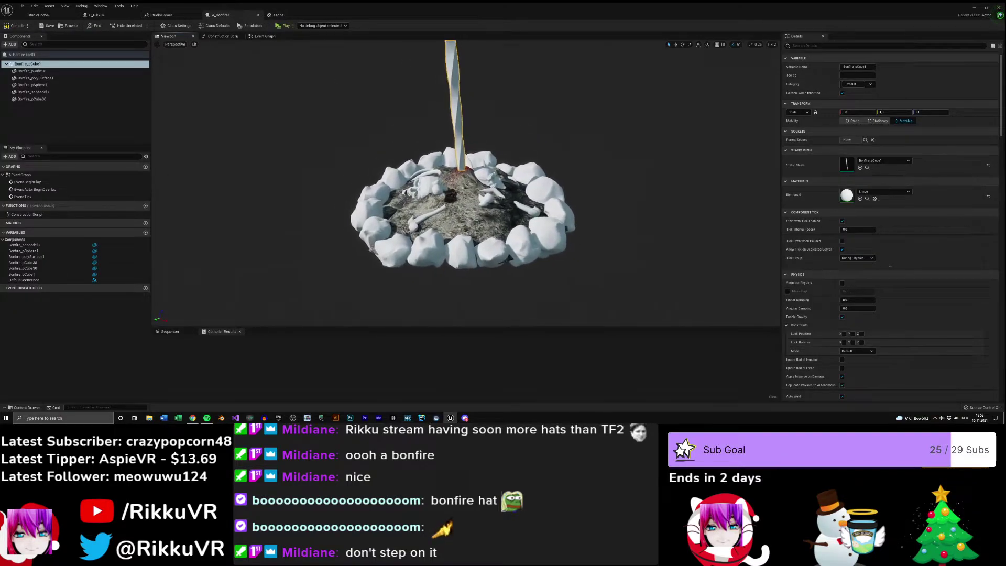
pyautogui.click(162, 15)
pyautogui.click(109, 16)
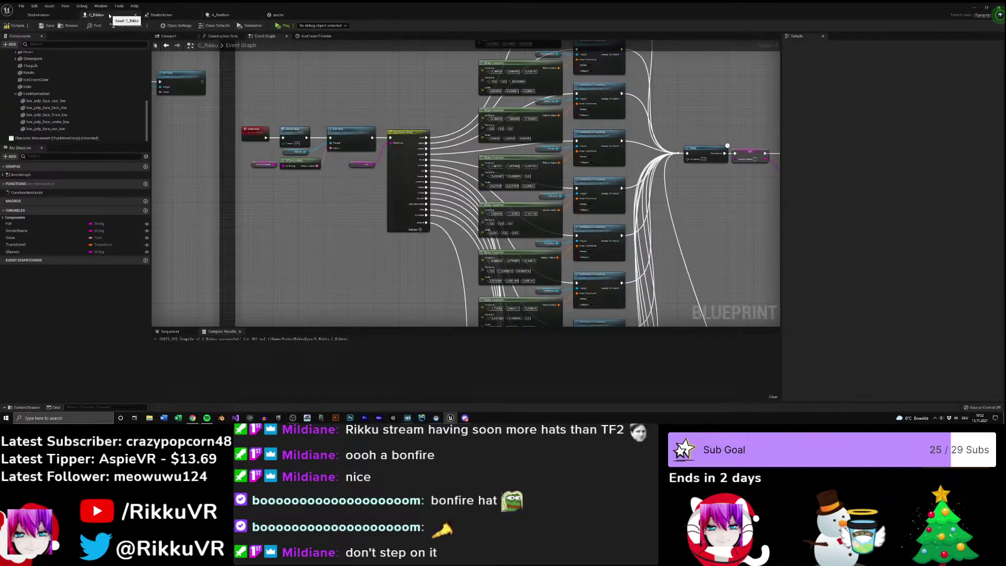
pyautogui.click(49, 16)
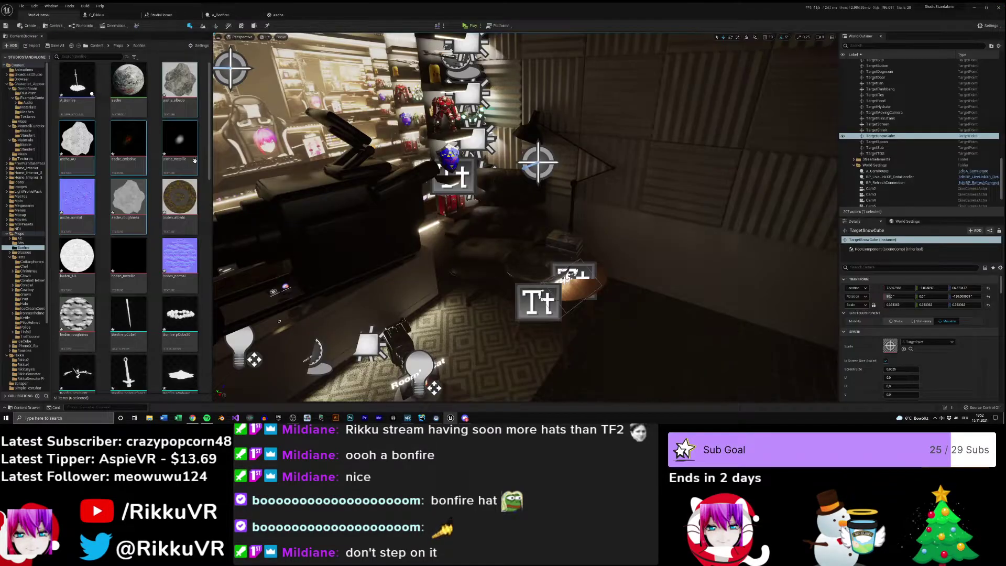
pyautogui.click(154, 173)
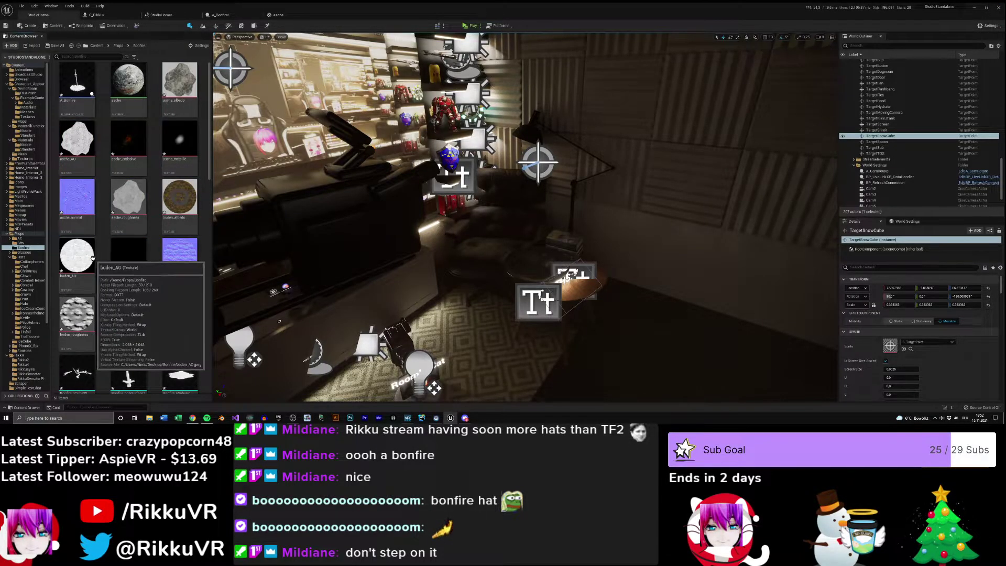
pyautogui.scroll(-1, 142, 275)
pyautogui.scroll(-4, 142, 275)
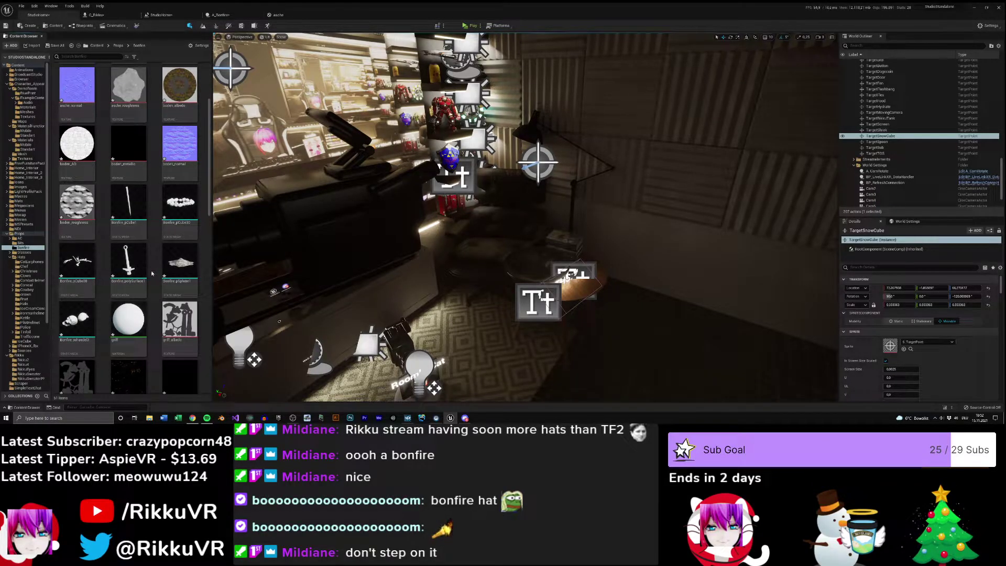
pyautogui.scroll(-3, 152, 273)
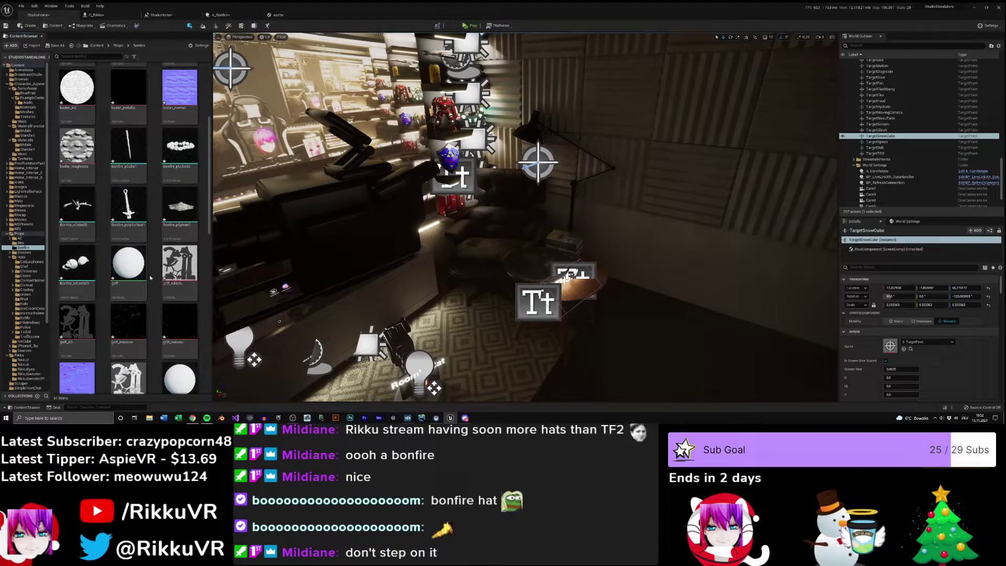
pyautogui.scroll(-1, 152, 278)
pyautogui.doubleClick(130, 245)
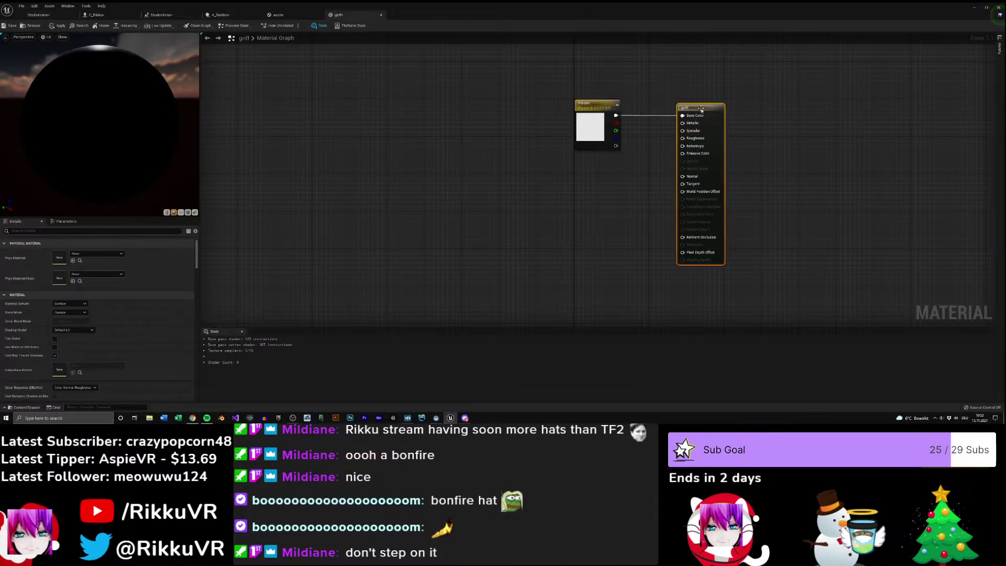
# - Add the six griff textures to the griff material graph in place of the Param node, and separate the albedo sample from the stack
pyautogui.click(58, 16)
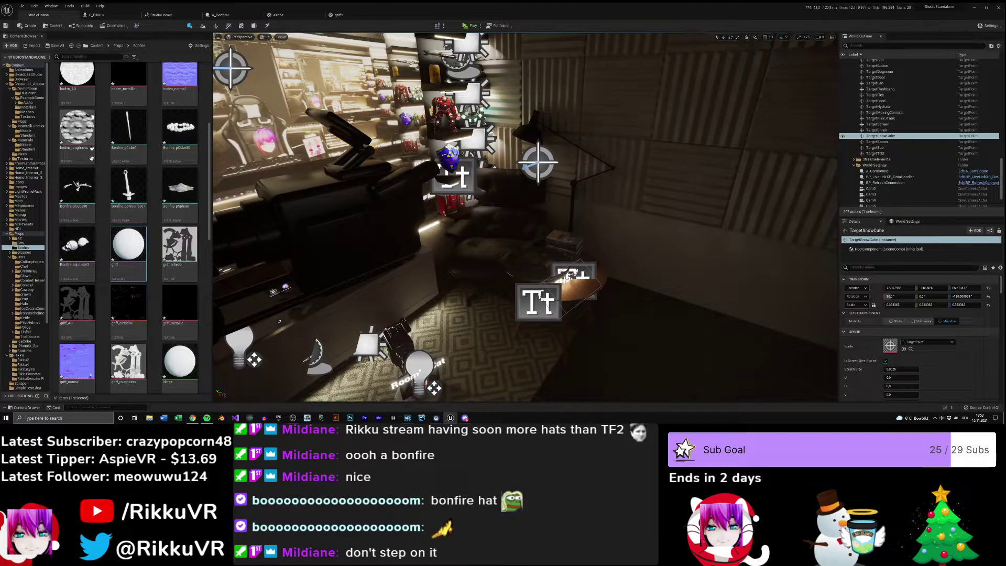
pyautogui.scroll(-2, 118, 250)
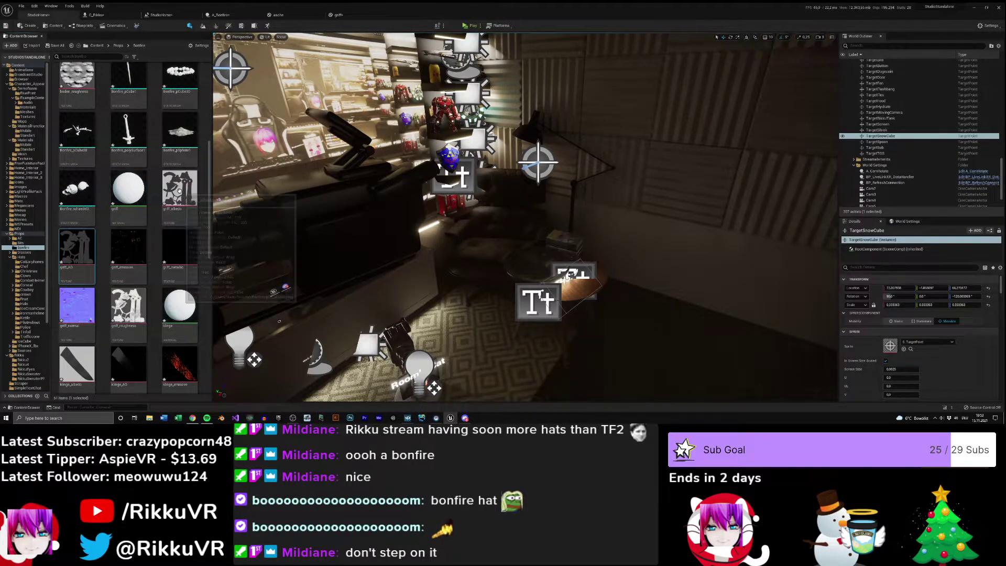
pyautogui.keyDown('shift'); pyautogui.click(138, 309); pyautogui.keyUp('shift')
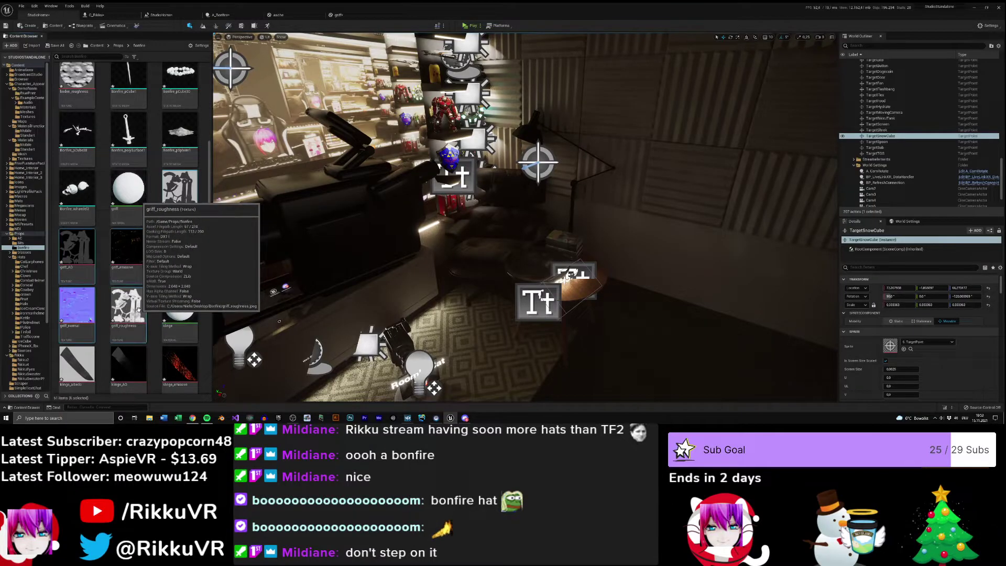
pyautogui.moveTo(168, 209); pyautogui.dragTo(488, 136)
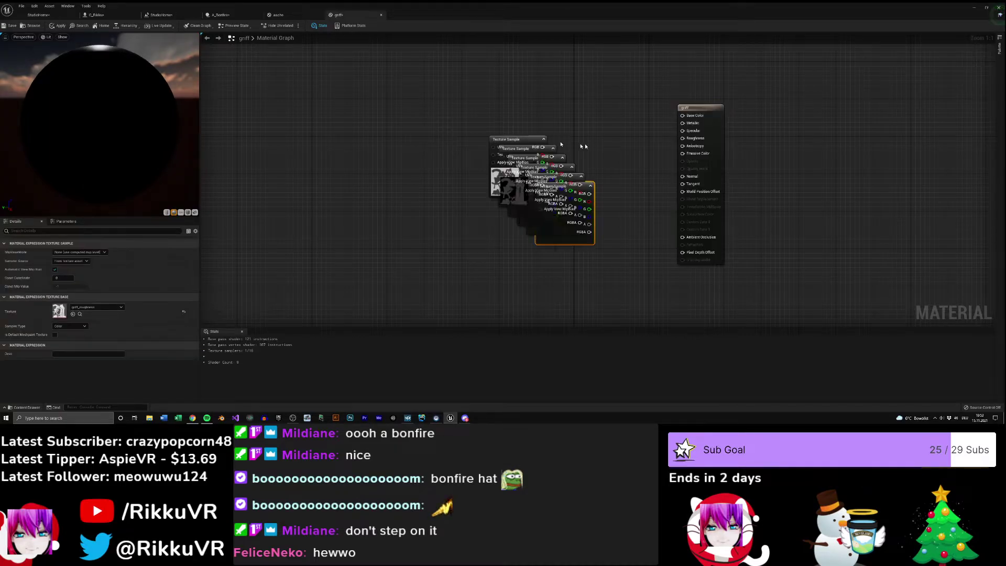
pyautogui.moveTo(421, 135); pyautogui.dragTo(468, 87)
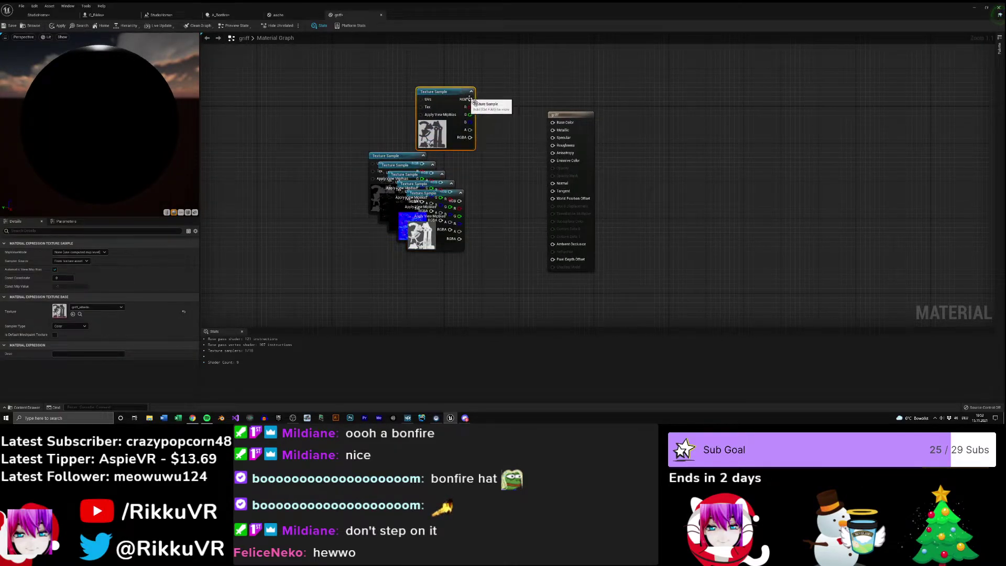
# - Connect the griff albedo texture to Base Color and the roughness texture to Roughness, moving both samples clear of the stack
pyautogui.moveTo(494, 120); pyautogui.dragTo(442, 115, button='right')
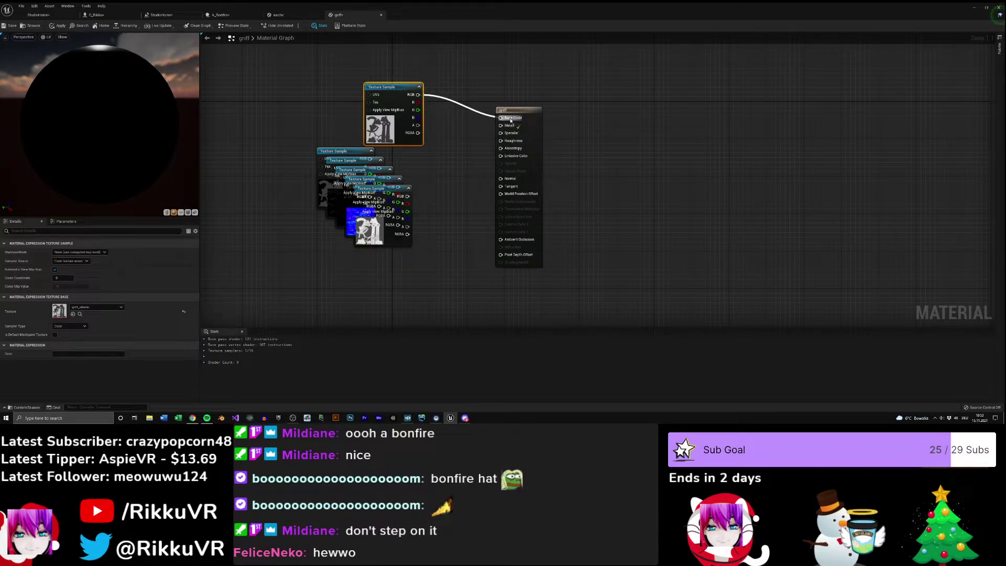
pyautogui.moveTo(509, 121); pyautogui.dragTo(509, 121)
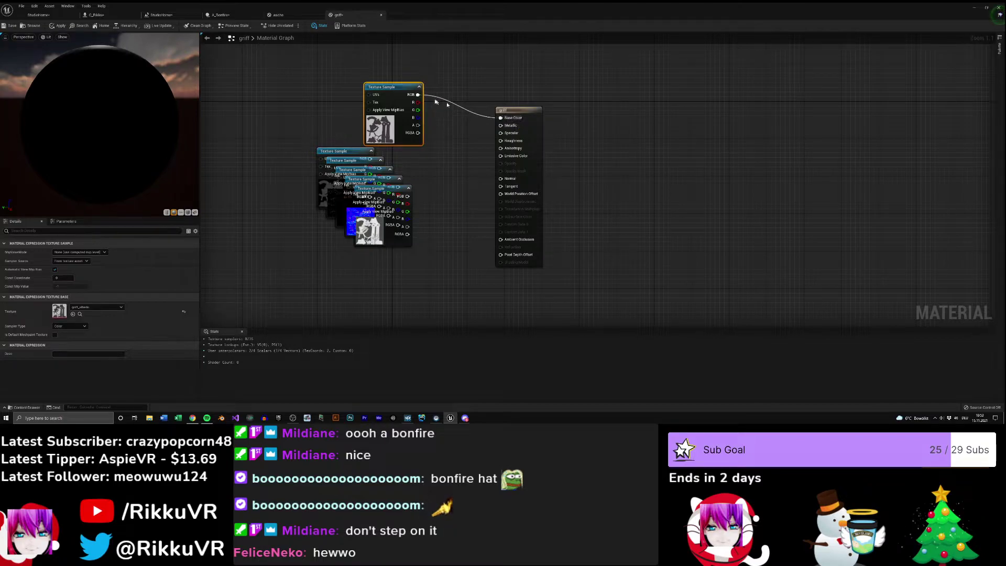
pyautogui.moveTo(404, 90); pyautogui.dragTo(414, 62)
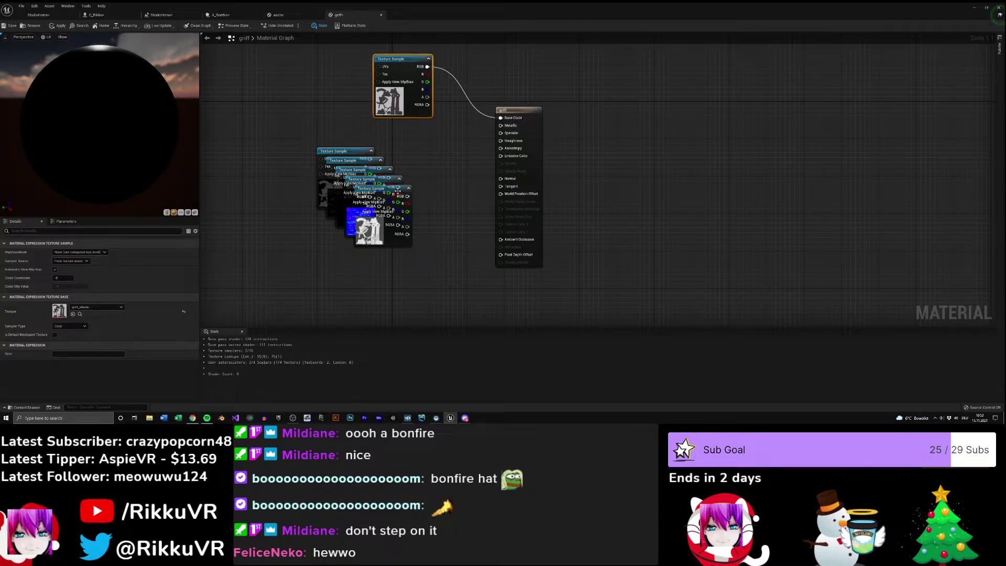
pyautogui.moveTo(398, 189); pyautogui.dragTo(398, 257)
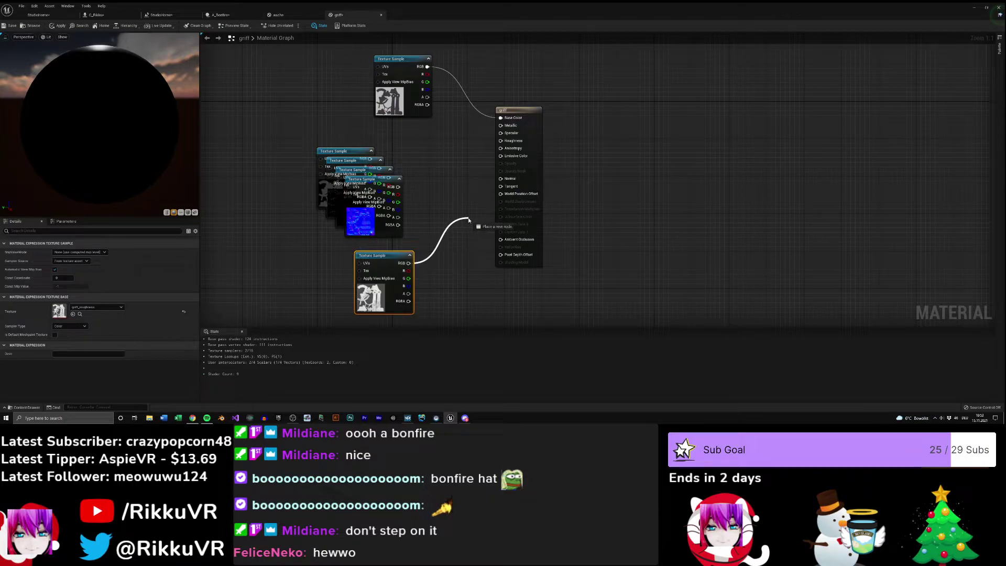
pyautogui.moveTo(468, 215); pyautogui.dragTo(500, 140)
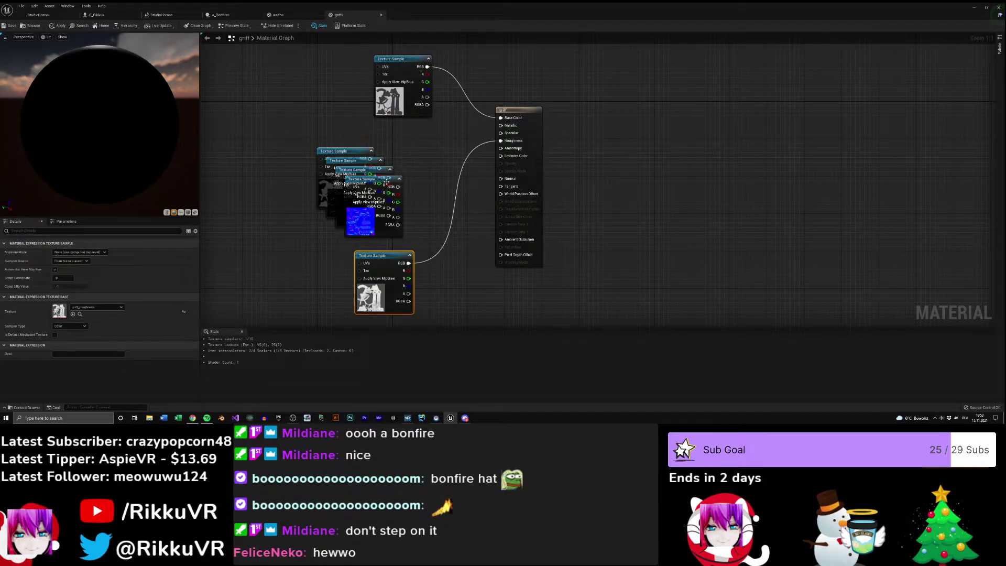
# - Connect the griff normal, metallic, emissive and AO textures to their matching material inputs, and save the material
pyautogui.moveTo(389, 180); pyautogui.dragTo(461, 273)
pyautogui.moveTo(378, 170); pyautogui.dragTo(506, 126)
pyautogui.moveTo(432, 167); pyautogui.dragTo(321, 96)
pyautogui.moveTo(362, 160); pyautogui.dragTo(509, 157)
pyautogui.moveTo(419, 157); pyautogui.dragTo(292, 232)
pyautogui.moveTo(347, 159); pyautogui.dragTo(507, 241)
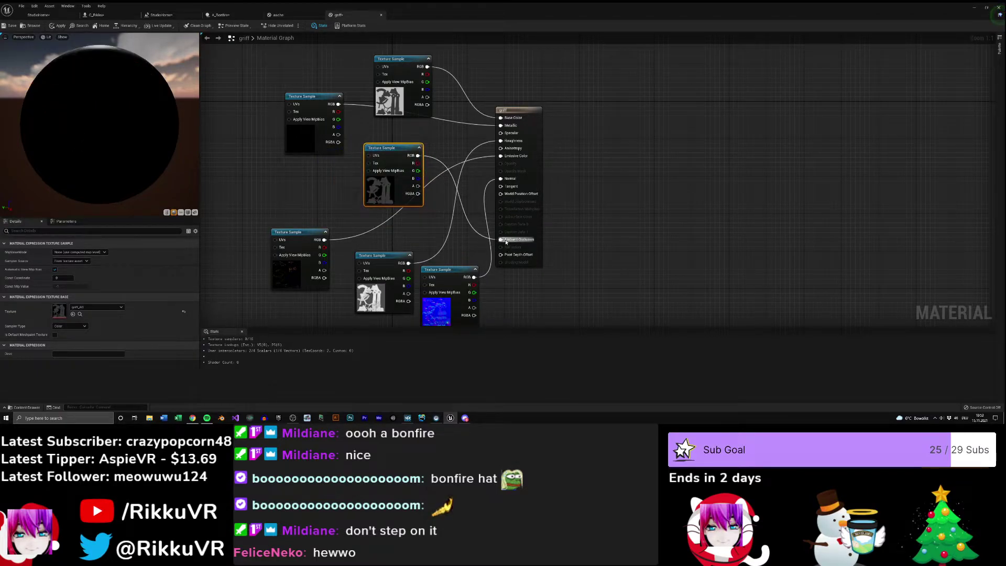
pyautogui.click(10, 26)
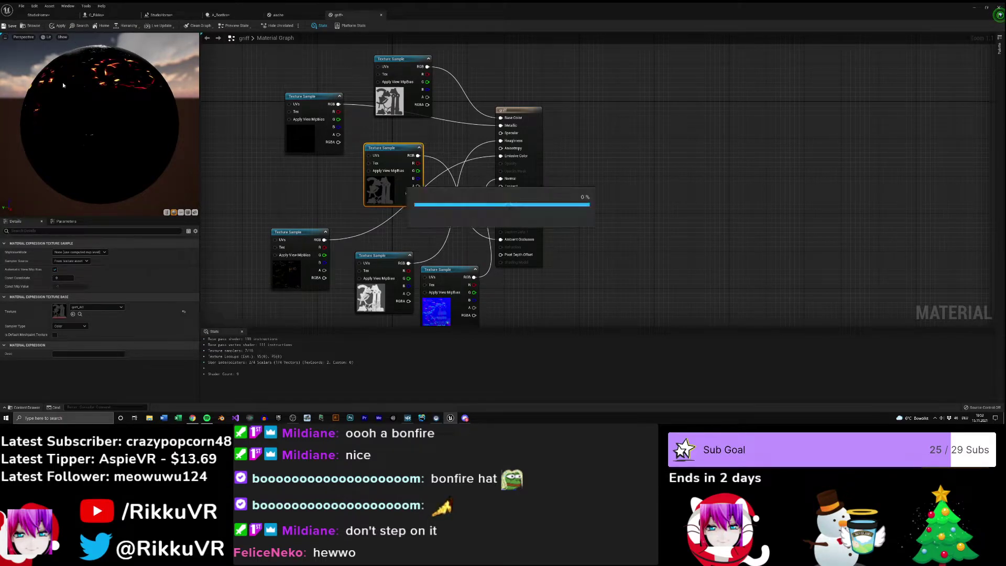
# - Check the griff material on the bonfire in the A_Bonfire blueprint and compare the griff and asche material graphs
pyautogui.click(220, 15)
pyautogui.moveTo(354, 112); pyautogui.dragTo(327, 54, button='right')
pyautogui.moveTo(451, 143); pyautogui.dragTo(438, 122, button='right')
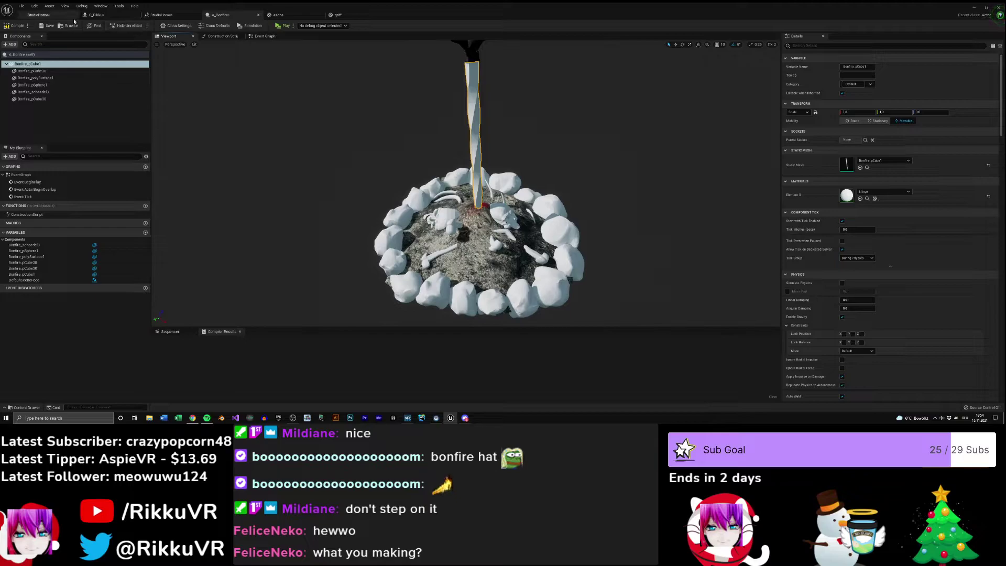
pyautogui.click(52, 16)
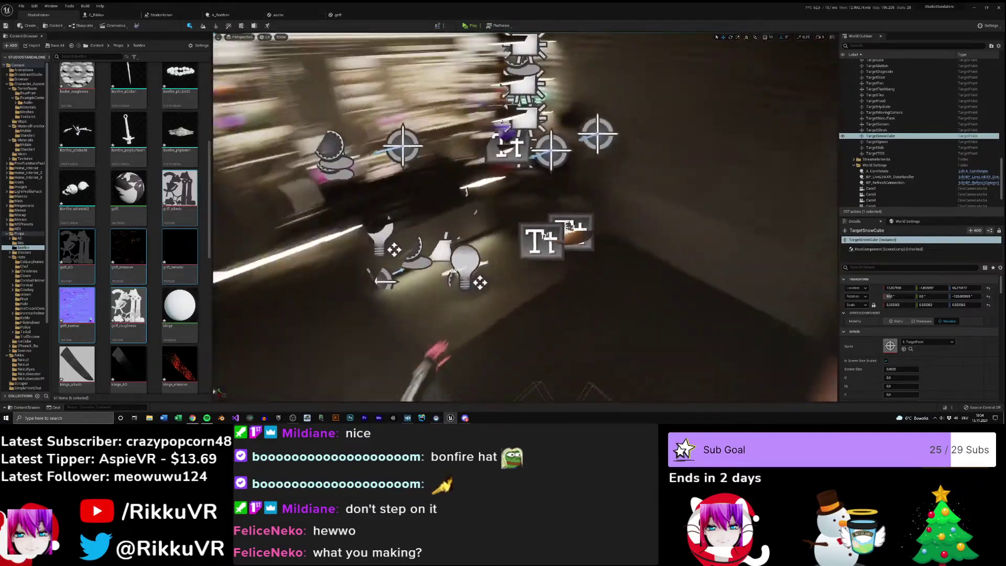
pyautogui.click(346, 16)
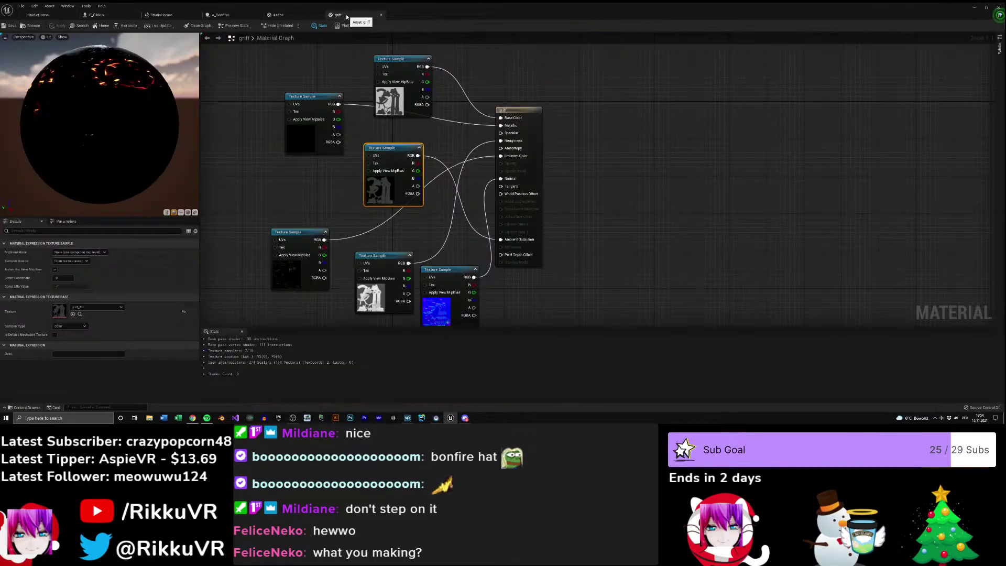
pyautogui.click(292, 19)
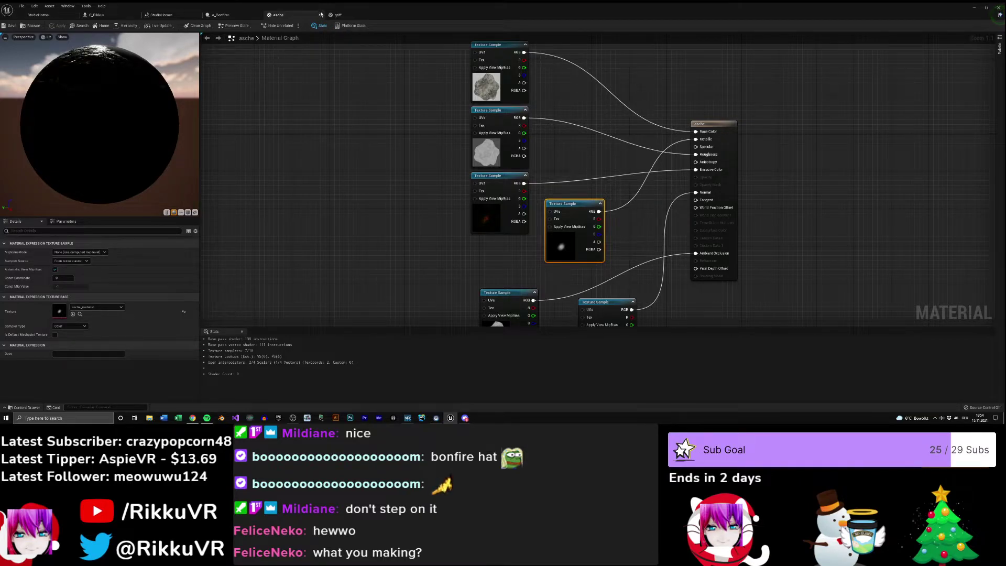
pyautogui.click(239, 17)
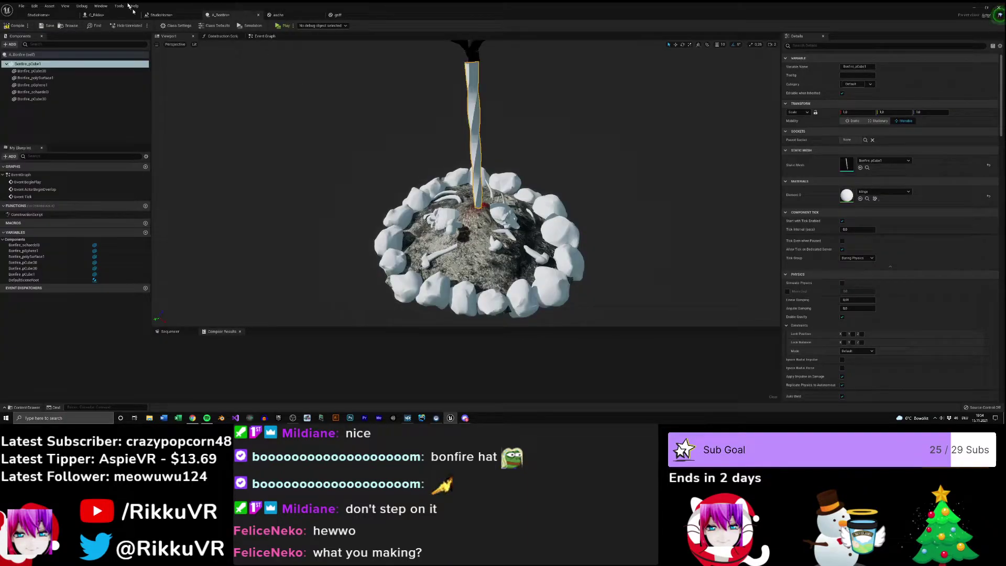
# - Open the klinge material from the Bonfire folder and delete the Param node covering its output node
pyautogui.click(38, 15)
pyautogui.scroll(-1, 151, 202)
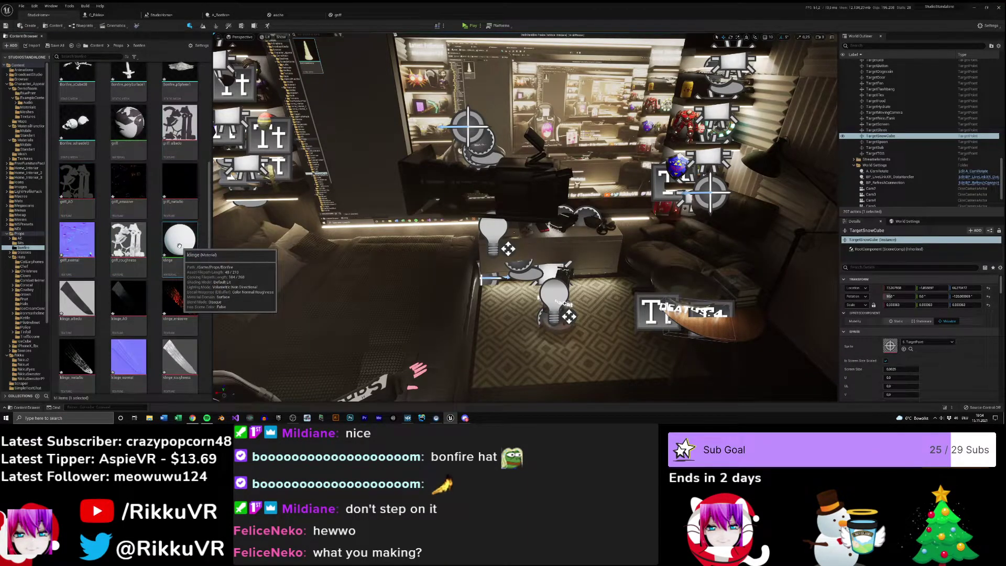
pyautogui.doubleClick(180, 296)
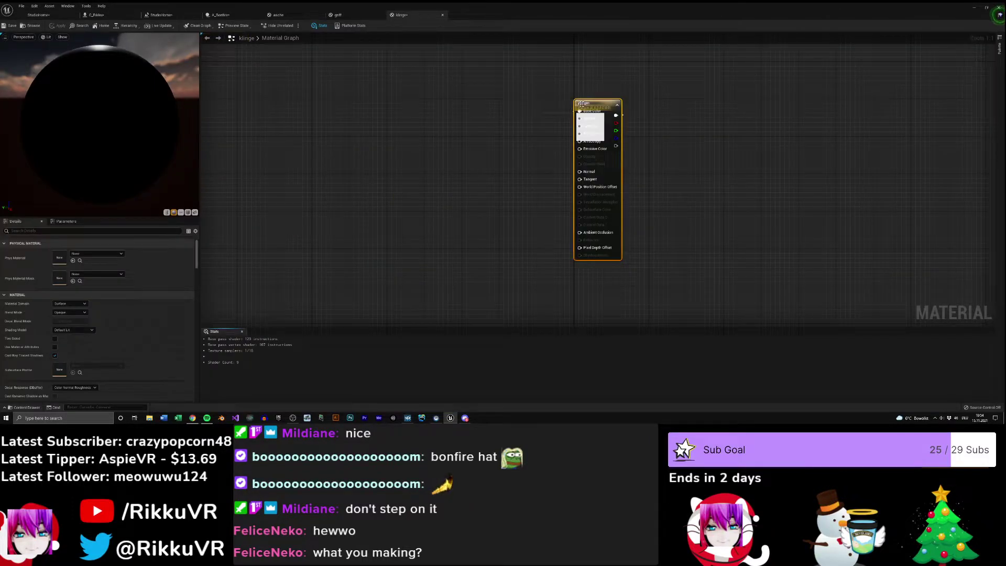
pyautogui.moveTo(582, 103); pyautogui.dragTo(685, 104)
pyautogui.moveTo(623, 94); pyautogui.dragTo(545, 152)
pyautogui.press('Delete')
# - Add the six klinge textures from the Bonfire folder to the klinge material graph
pyautogui.click(96, 15)
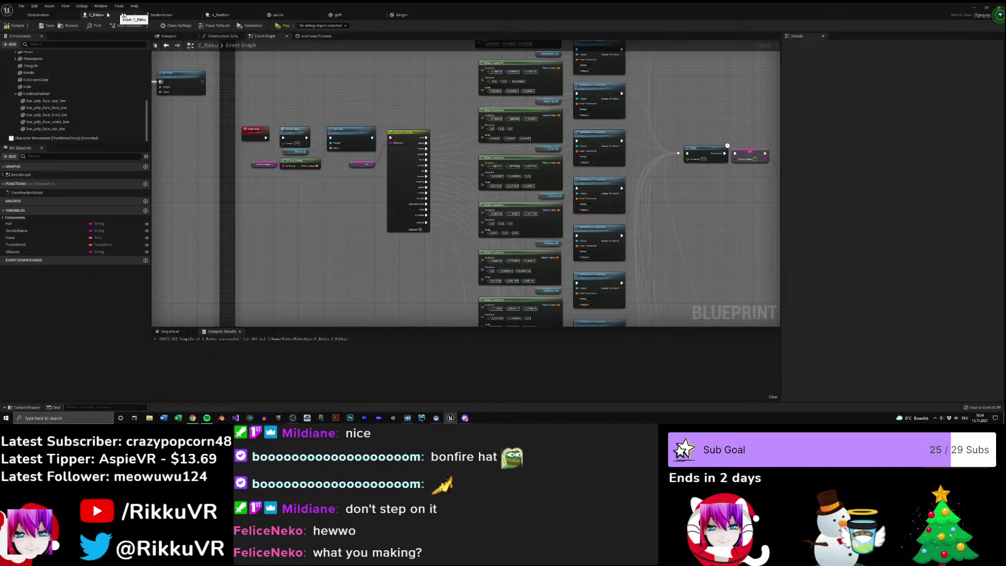
pyautogui.click(160, 15)
pyautogui.click(38, 15)
pyautogui.scroll(-2, 105, 210)
pyautogui.click(77, 196)
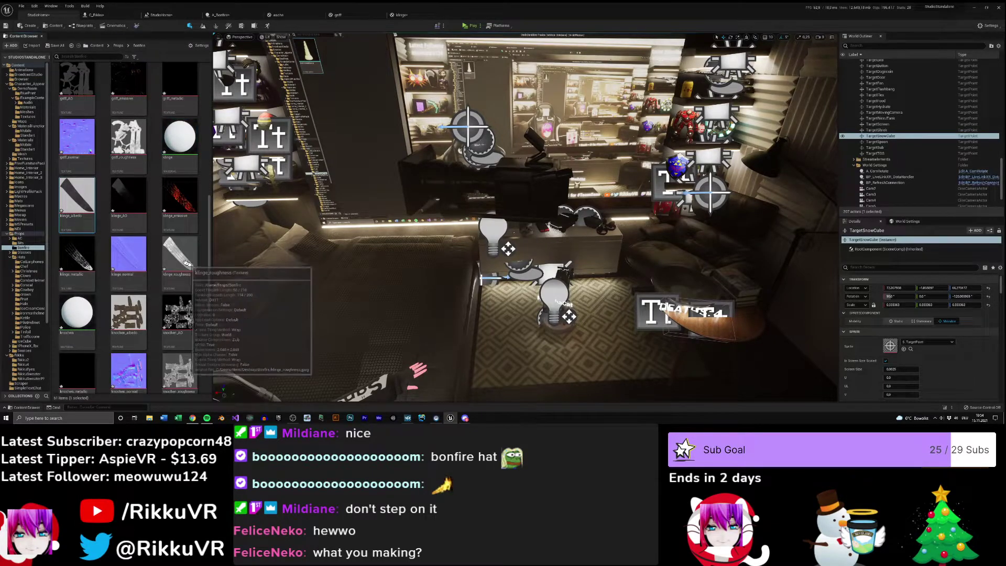
pyautogui.click(411, 15)
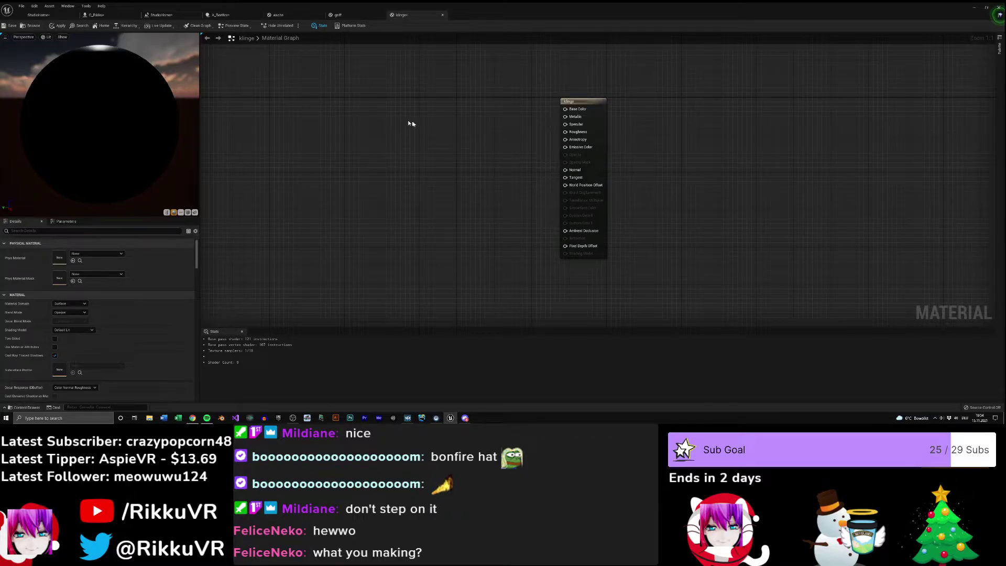
pyautogui.moveTo(405, 118); pyautogui.dragTo(431, 123, button='right')
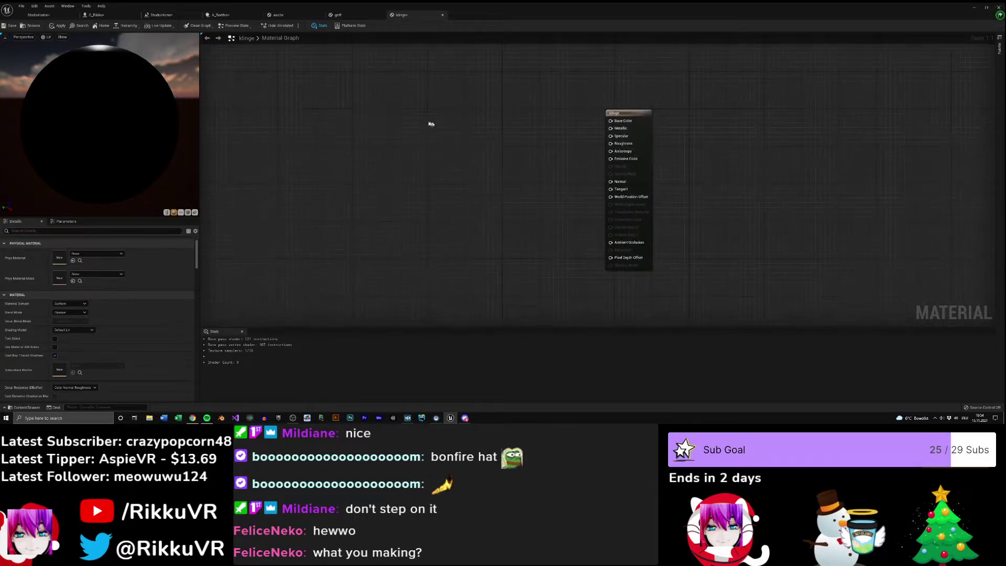
pyautogui.click(62, 15)
pyautogui.click(82, 200)
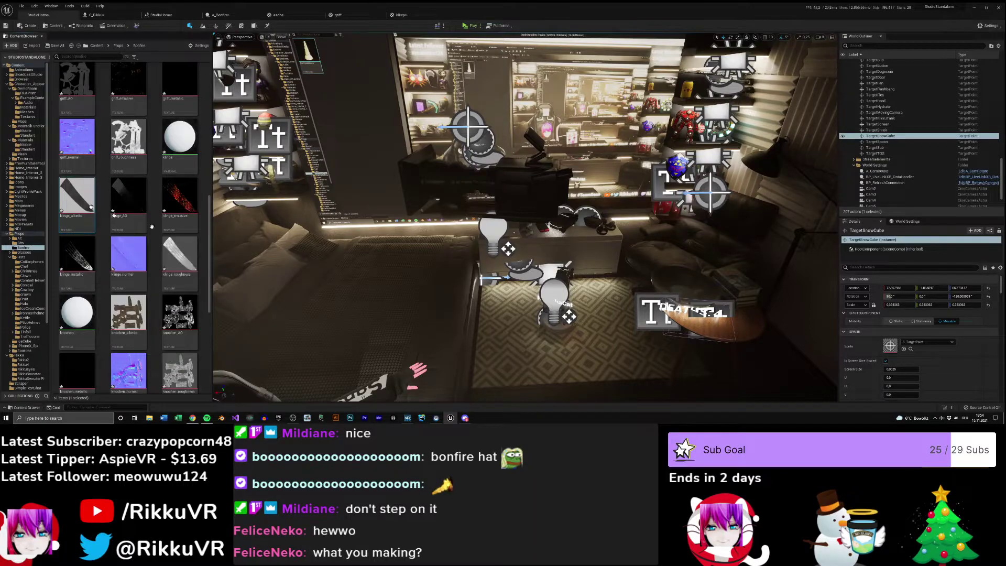
pyautogui.keyDown('shift'); pyautogui.click(192, 267); pyautogui.keyUp('shift')
pyautogui.moveTo(192, 267); pyautogui.dragTo(641, 99)
# - Connect the klinge albedo texture to Base Color, AO to Ambient Occlusion and roughness to Roughness, spreading the samples apart
pyautogui.moveTo(441, 186); pyautogui.dragTo(528, 157)
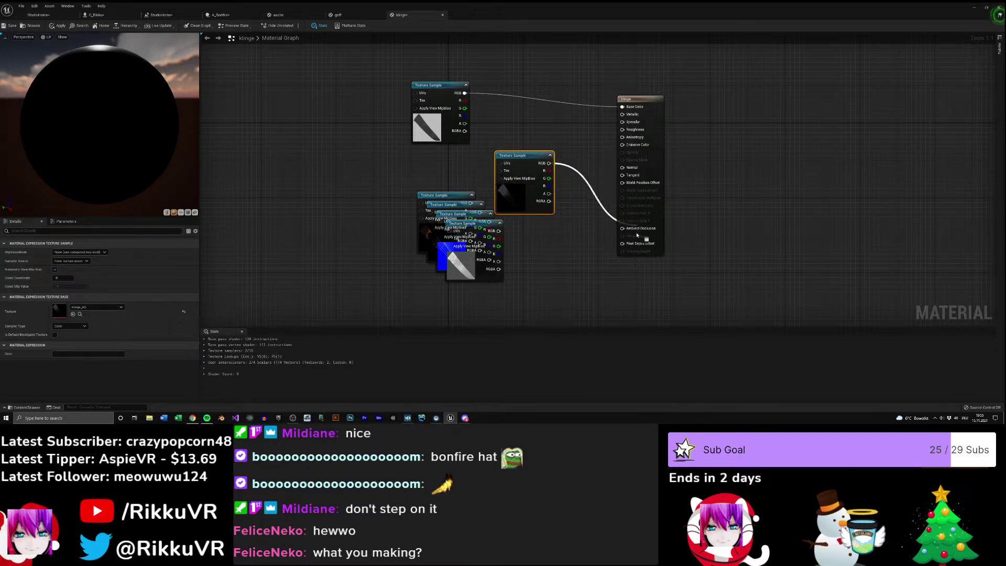
pyautogui.moveTo(634, 231); pyautogui.dragTo(635, 229)
pyautogui.moveTo(530, 158); pyautogui.dragTo(559, 257)
pyautogui.moveTo(488, 225); pyautogui.dragTo(578, 167)
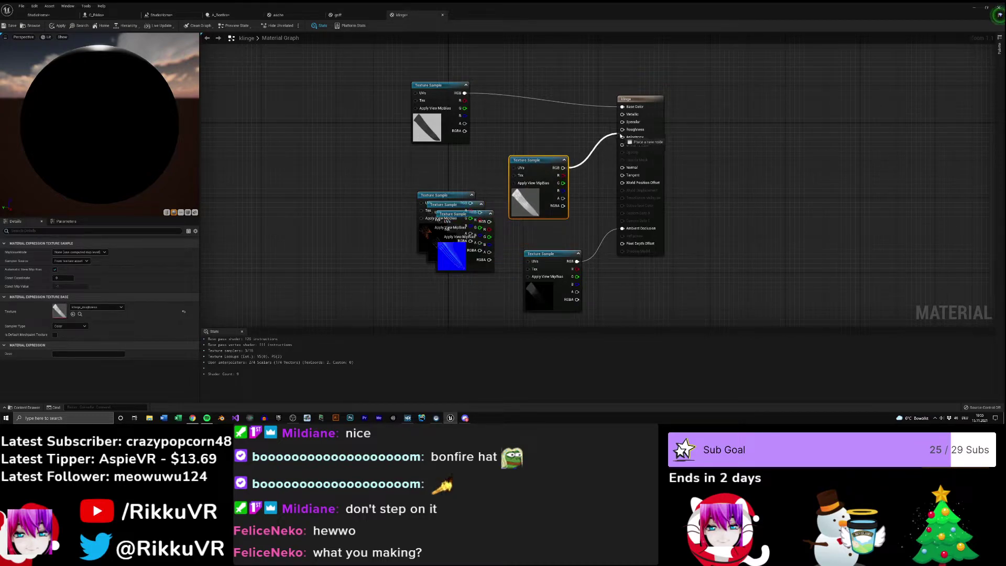
pyautogui.moveTo(624, 133); pyautogui.dragTo(622, 130)
pyautogui.moveTo(535, 160); pyautogui.dragTo(501, 113)
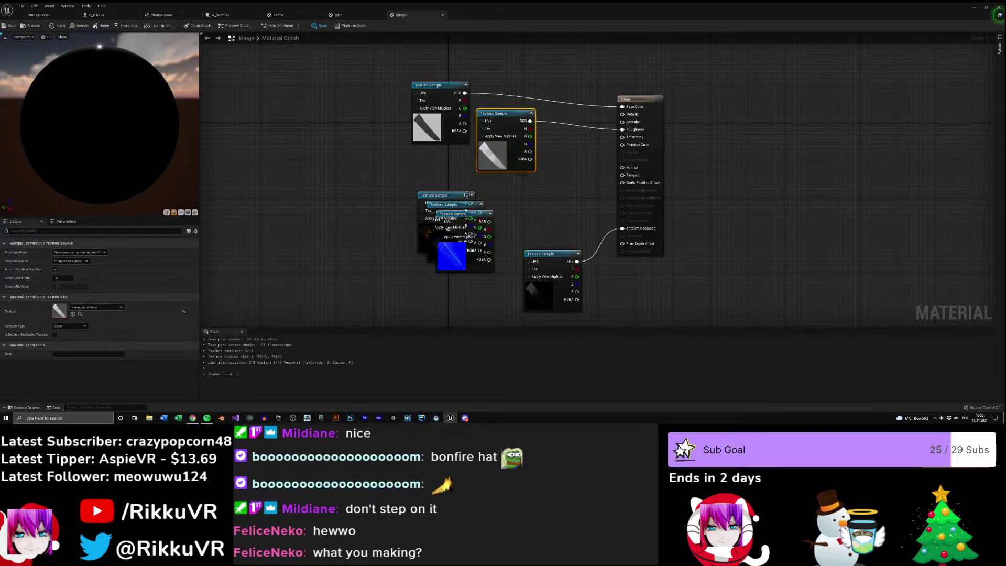
# - Connect the klinge normal, metallic and emissive textures to Normal, Metallic and Emissive Color, and save the material
pyautogui.moveTo(472, 214); pyautogui.dragTo(622, 167)
pyautogui.moveTo(558, 192); pyautogui.dragTo(581, 152)
pyautogui.moveTo(469, 209); pyautogui.dragTo(622, 113)
pyautogui.moveTo(511, 207); pyautogui.dragTo(361, 147)
pyautogui.moveTo(470, 203); pyautogui.dragTo(628, 147)
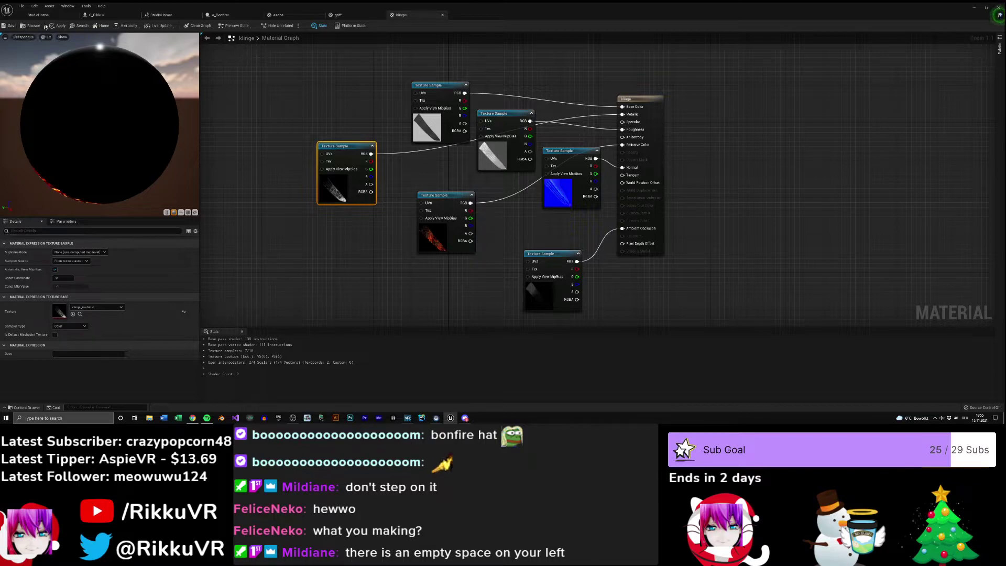
pyautogui.click(10, 25)
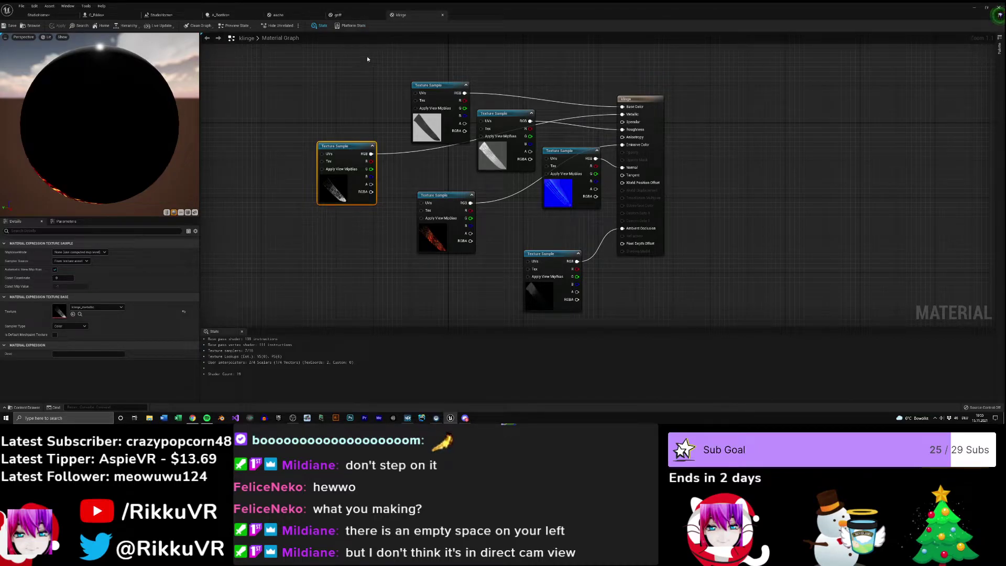
# - Close the klinge, griff and asche material editors and inspect the bonfire's stone ring in the A_Bonfire blueprint
pyautogui.click(443, 15)
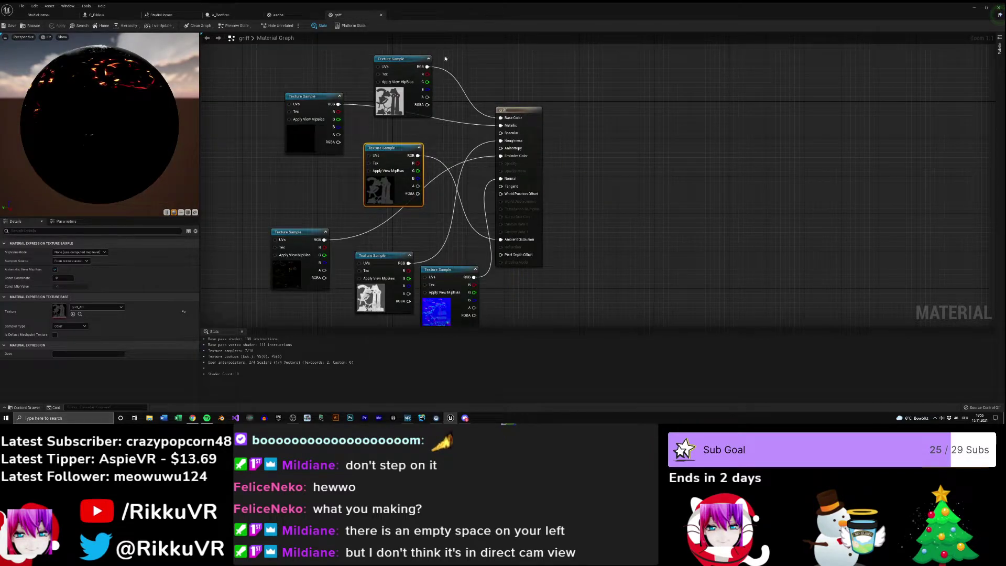
pyautogui.click(382, 16)
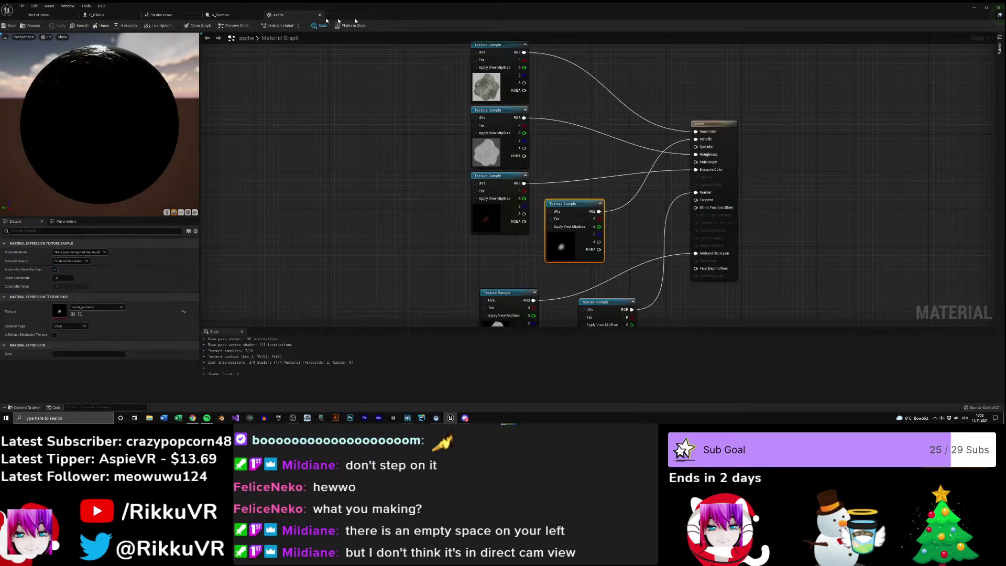
pyautogui.click(320, 16)
pyautogui.moveTo(533, 111); pyautogui.dragTo(544, 93, button='right')
pyautogui.click(535, 252)
pyautogui.moveTo(557, 244)
pyautogui.mouseDown(button='right')
pyautogui.moveTo(539, 271)
pyautogui.moveTo(552, 250)
pyautogui.moveTo(557, 262)
pyautogui.moveTo(569, 254)
pyautogui.moveTo(559, 243)
pyautogui.mouseUp(button='right')
# - Open the knochen material from the Bonfire folder
pyautogui.click(52, 18)
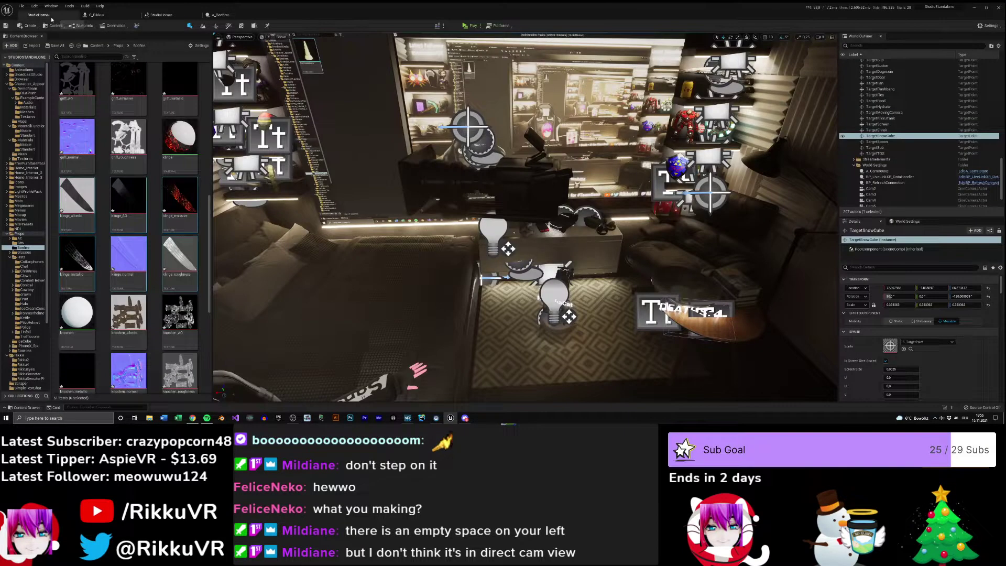
pyautogui.scroll(-4, 73, 210)
pyautogui.click(72, 202)
pyautogui.doubleClick(72, 202)
# - Add the five knochen textures to the knochen material graph and delete the Param node over the output node
pyautogui.click(42, 15)
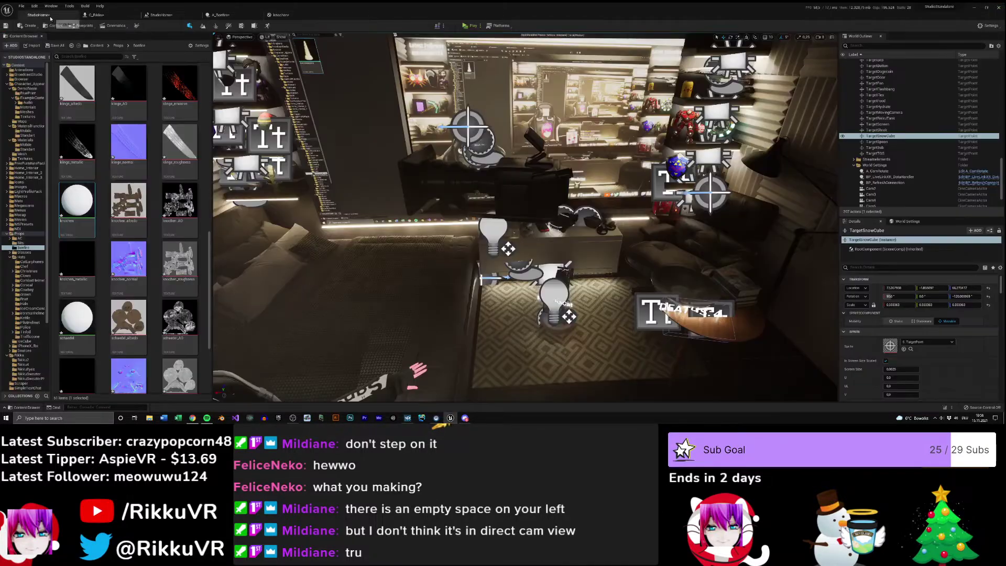
pyautogui.click(123, 202)
pyautogui.keyDown('shift'); pyautogui.click(180, 280); pyautogui.keyUp('shift')
pyautogui.moveTo(177, 209); pyautogui.dragTo(417, 119)
pyautogui.click(540, 148)
pyautogui.moveTo(590, 103); pyautogui.dragTo(617, 122)
pyautogui.click(589, 124)
pyautogui.press('Delete')
# - Connect the knochen roughness, normal and metallic textures to Roughness, Normal and Metallic, moving each sample out of the stack
pyautogui.moveTo(487, 162); pyautogui.dragTo(608, 149)
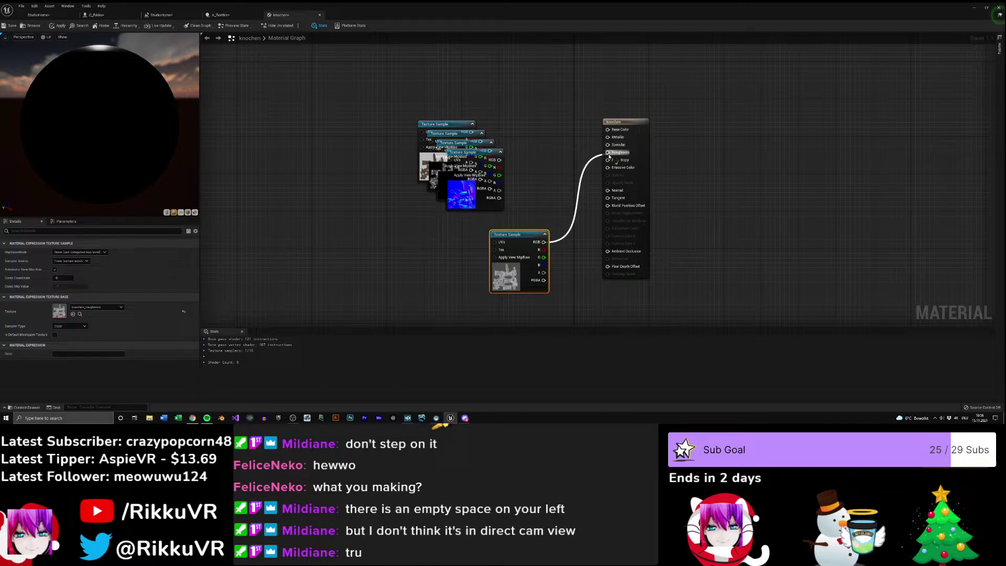
pyautogui.moveTo(463, 152); pyautogui.dragTo(420, 230)
pyautogui.moveTo(460, 238); pyautogui.dragTo(607, 190)
pyautogui.moveTo(489, 148); pyautogui.dragTo(548, 131)
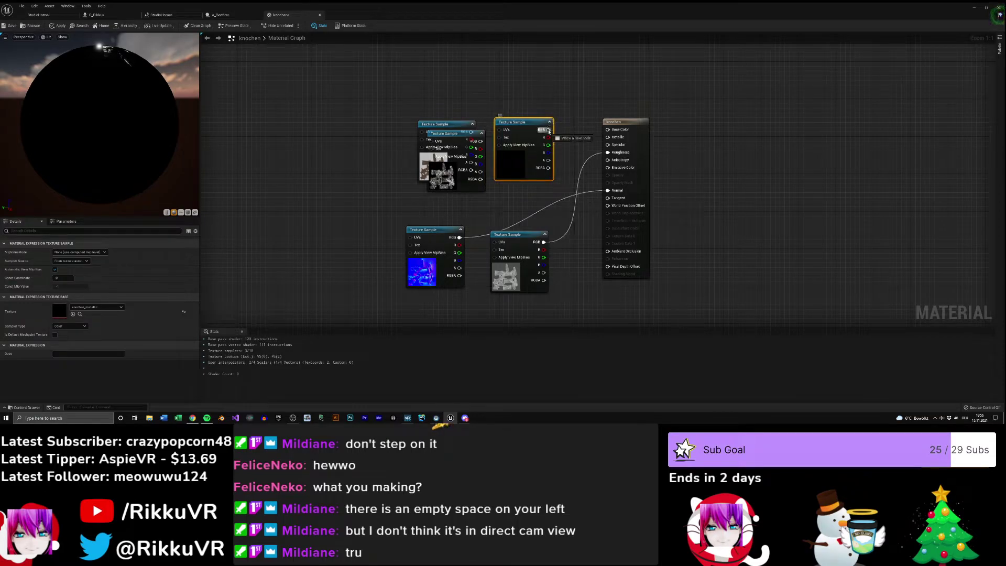
pyautogui.moveTo(608, 139); pyautogui.dragTo(608, 138)
pyautogui.moveTo(526, 126); pyautogui.dragTo(353, 173)
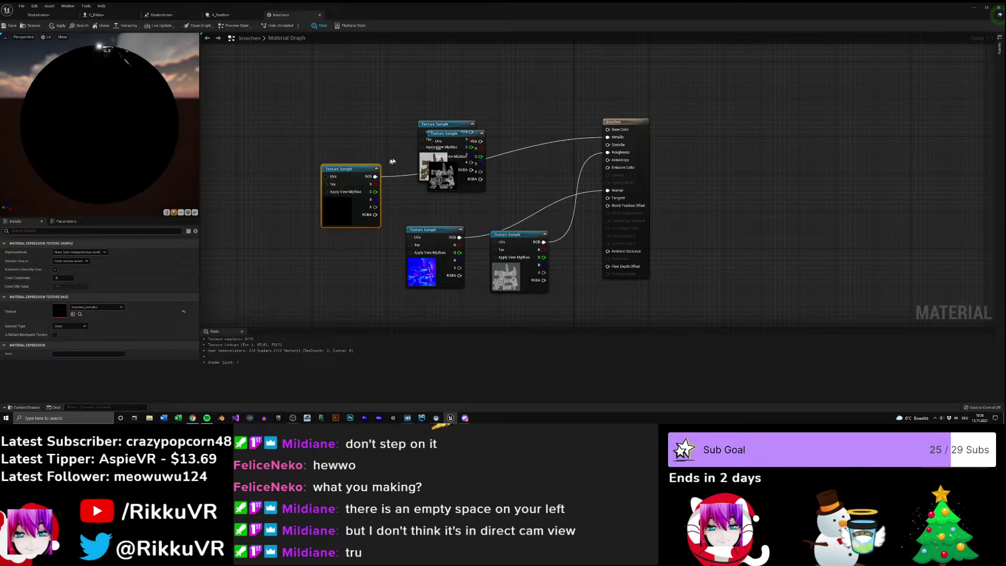
# - Connect the knochen albedo texture to Base Color and the AO texture to Ambient Occlusion, and save the material
pyautogui.moveTo(478, 136); pyautogui.dragTo(607, 130)
pyautogui.moveTo(508, 140)
pyautogui.mouseDown()
pyautogui.moveTo(487, 170)
pyautogui.moveTo(504, 150)
pyautogui.mouseUp()
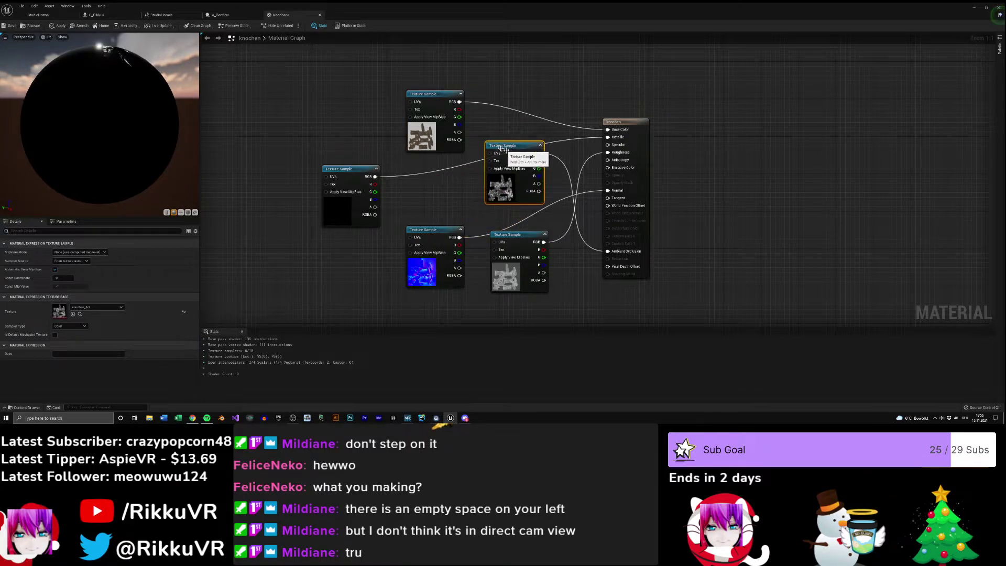
pyautogui.click(10, 25)
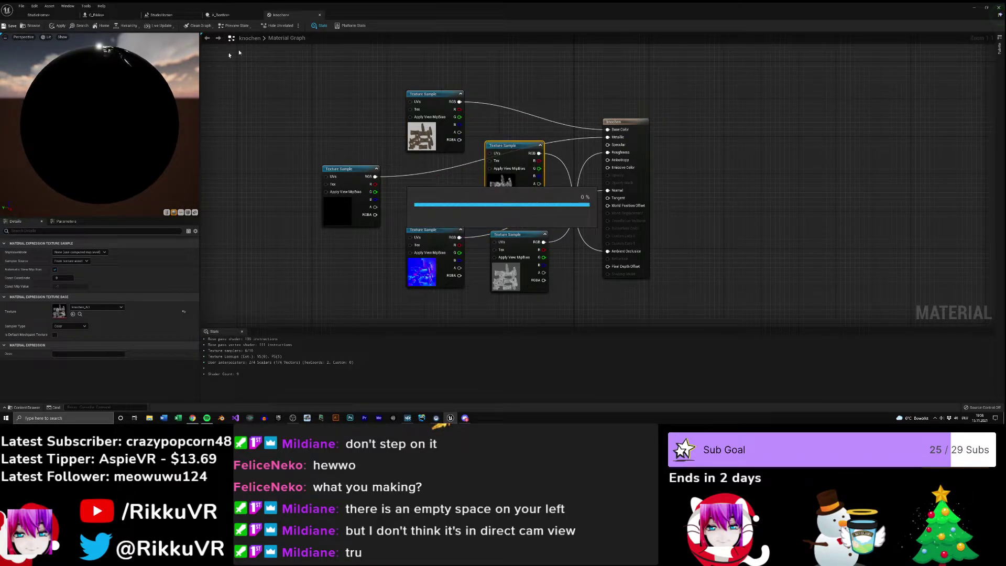
# - Close the knochen material and open the schaedel material from the Bonfire folder
pyautogui.click(319, 16)
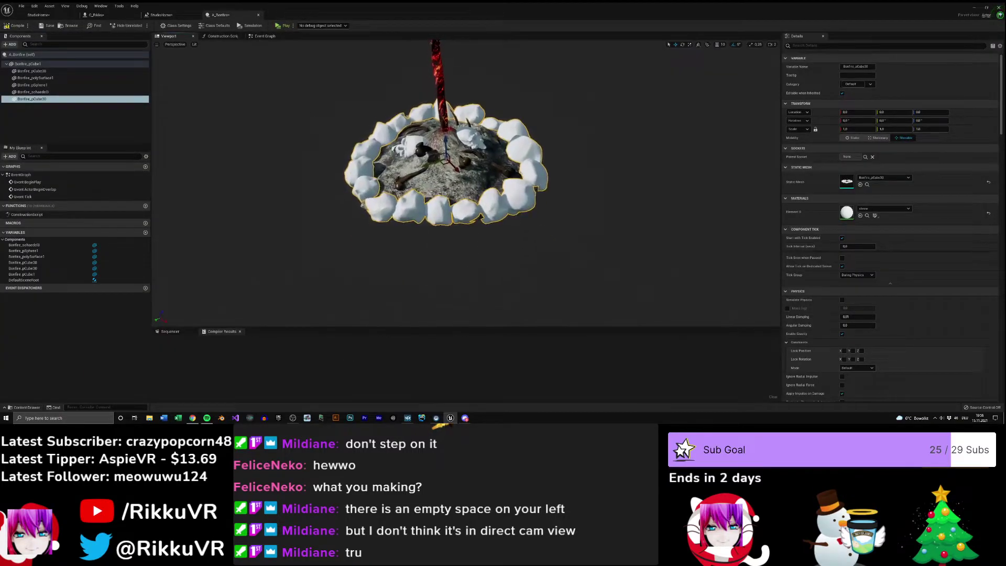
pyautogui.click(90, 15)
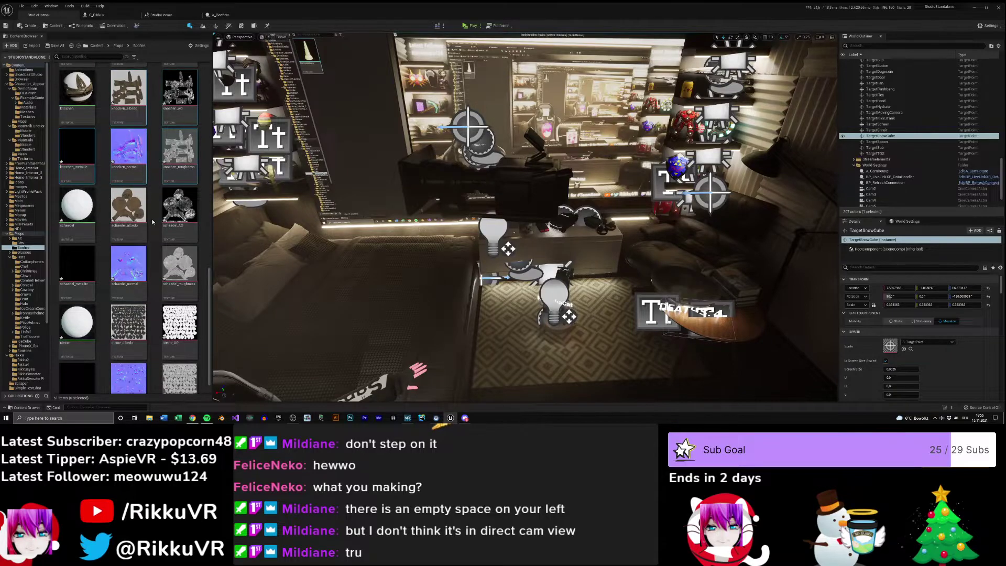
pyautogui.scroll(-1, 78, 181)
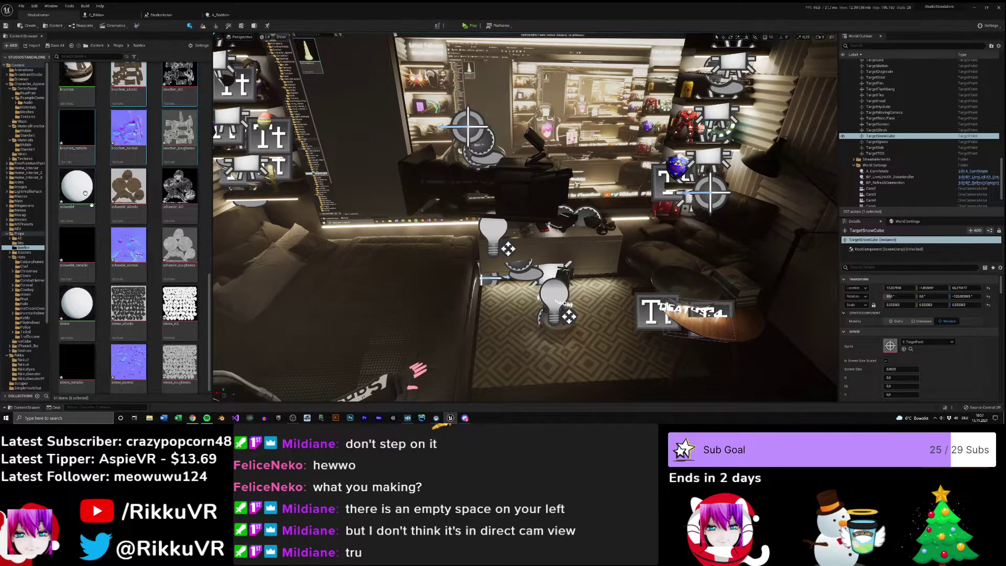
pyautogui.doubleClick(79, 185)
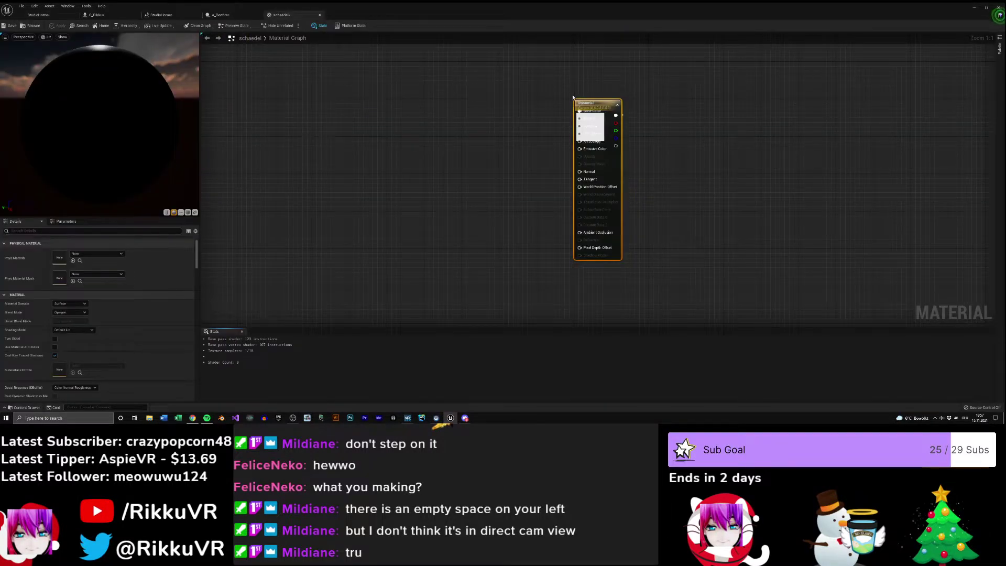
# - Add the five schaedel textures to the schaedel material graph and remove the existing texture node over the output node
pyautogui.click(47, 15)
pyautogui.click(125, 203)
pyautogui.keyDown('shift'); pyautogui.click(193, 255); pyautogui.keyUp('shift')
pyautogui.moveTo(181, 193); pyautogui.dragTo(533, 126)
# - Connect the schaedel roughness texture to Roughness and the normal texture to Normal, moving both samples out of the stack
pyautogui.moveTo(611, 165); pyautogui.dragTo(691, 138)
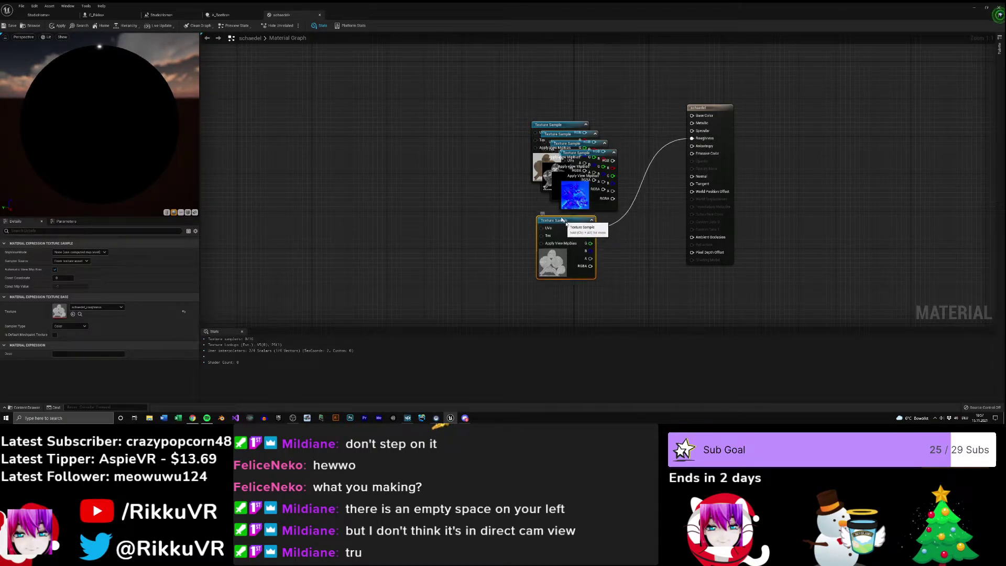
pyautogui.moveTo(586, 231); pyautogui.dragTo(488, 137)
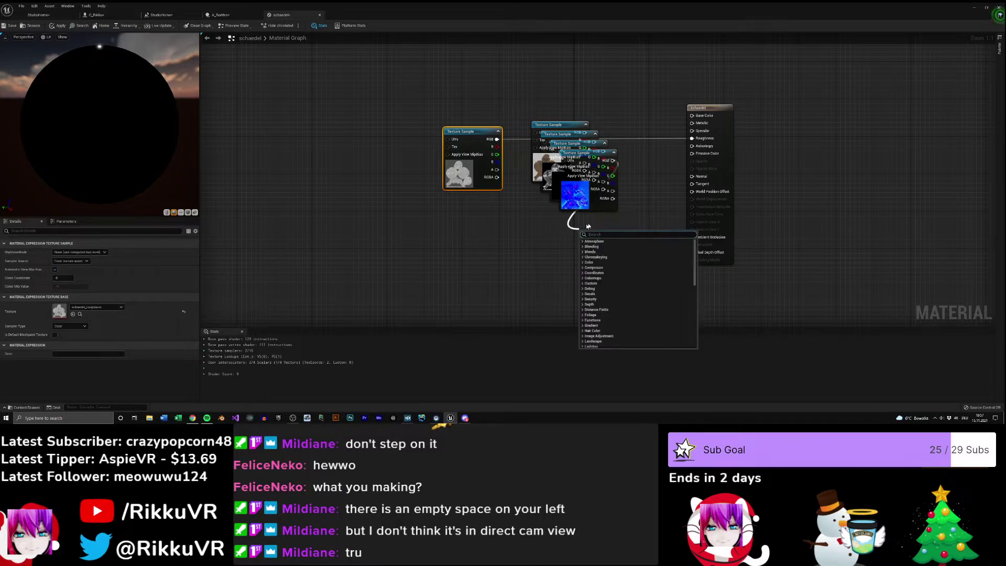
pyautogui.moveTo(606, 160); pyautogui.dragTo(563, 253)
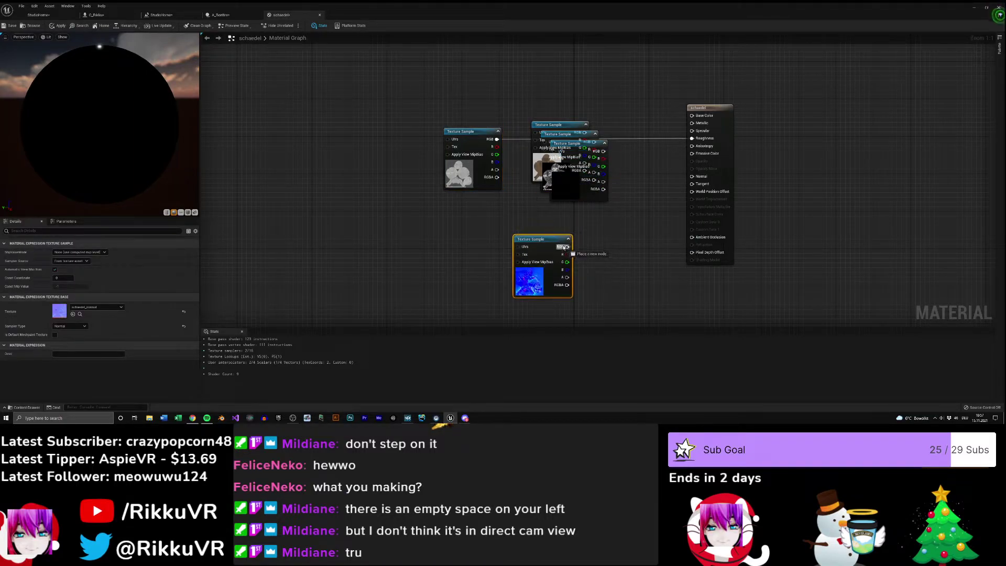
pyautogui.moveTo(593, 252); pyautogui.dragTo(706, 178)
pyautogui.moveTo(563, 238); pyautogui.dragTo(572, 244)
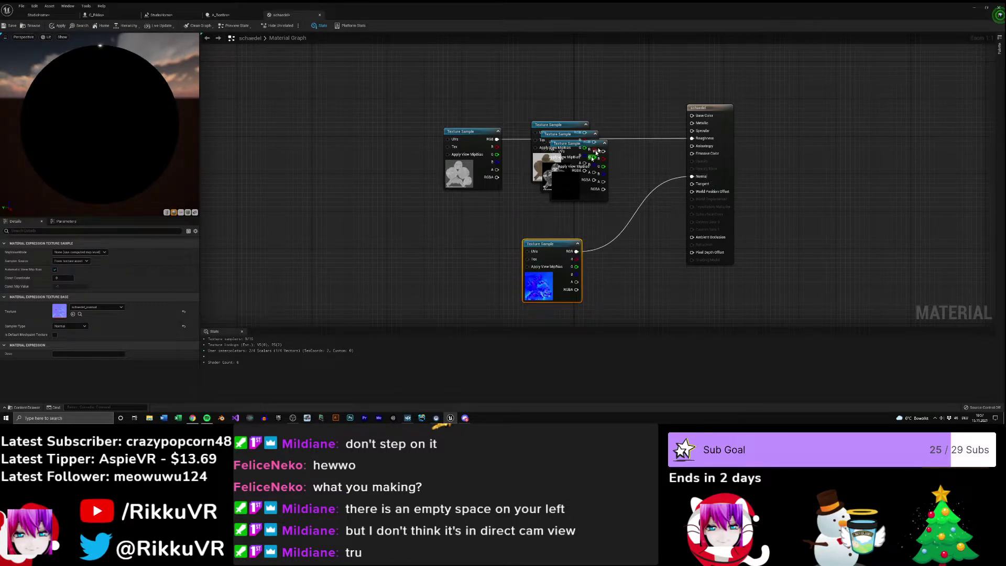
# - Connect the schaedel metallic, AO and albedo textures to Metallic, Ambient Occlusion and Base Color, spreading the samples apart
pyautogui.moveTo(599, 148); pyautogui.dragTo(692, 123)
pyautogui.moveTo(447, 224); pyautogui.dragTo(402, 113)
pyautogui.moveTo(556, 134); pyautogui.dragTo(695, 240)
pyautogui.moveTo(571, 129); pyautogui.dragTo(692, 115)
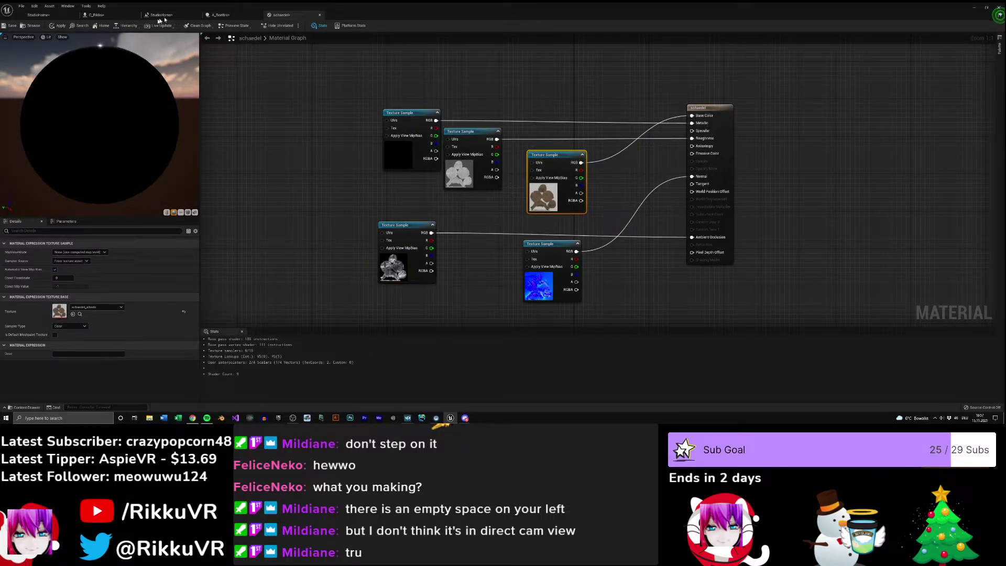
# - Apply and save the changes to the schaedel material, close it, and return to the StudioHome level
pyautogui.click(49, 30)
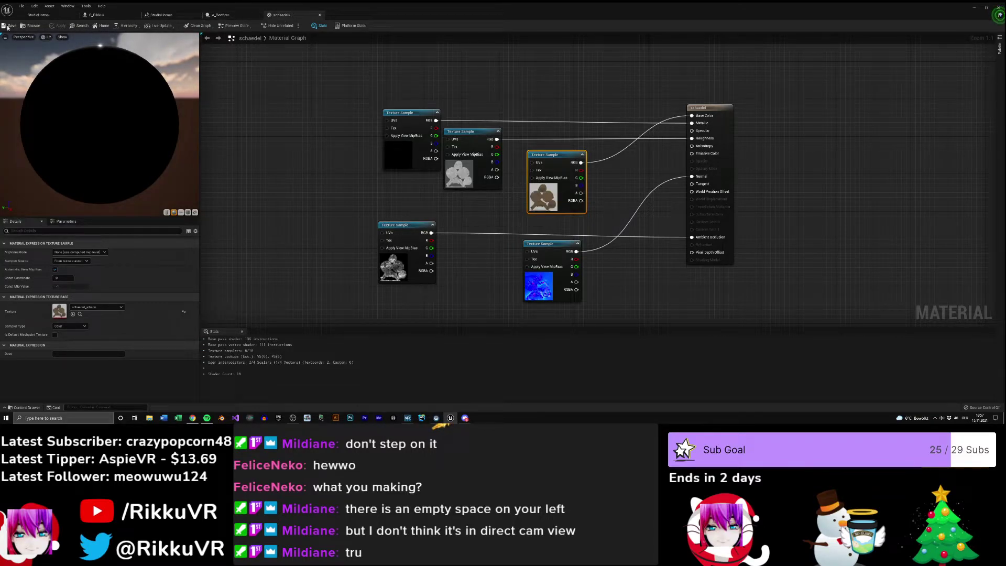
pyautogui.click(319, 15)
pyautogui.moveTo(397, 135); pyautogui.dragTo(377, 123, button='right')
pyautogui.press('w')
pyautogui.click(50, 16)
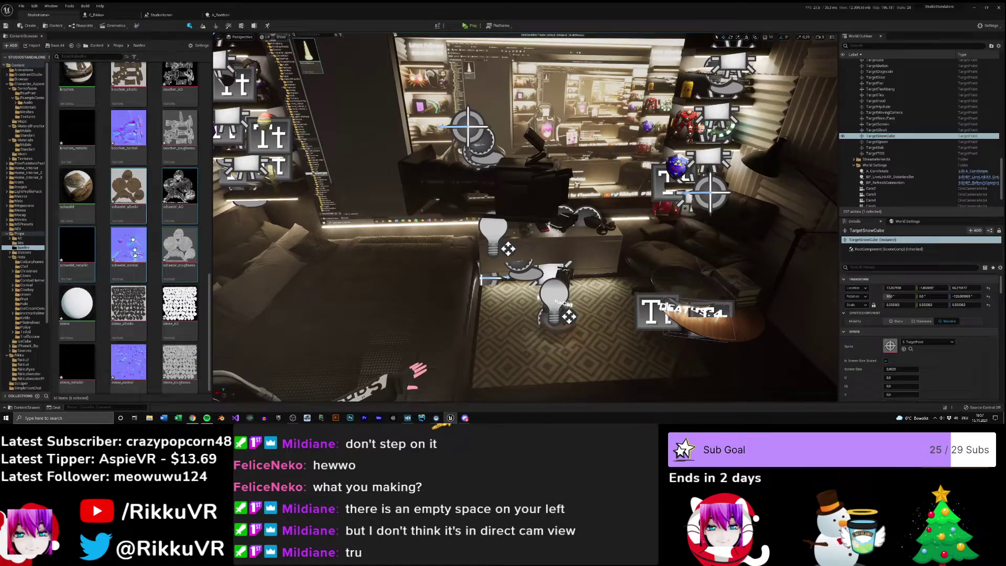
# - Open the steine material and add the steine albedo, AO, metallic, normal and roughness textures to its graph
pyautogui.doubleClick(94, 294)
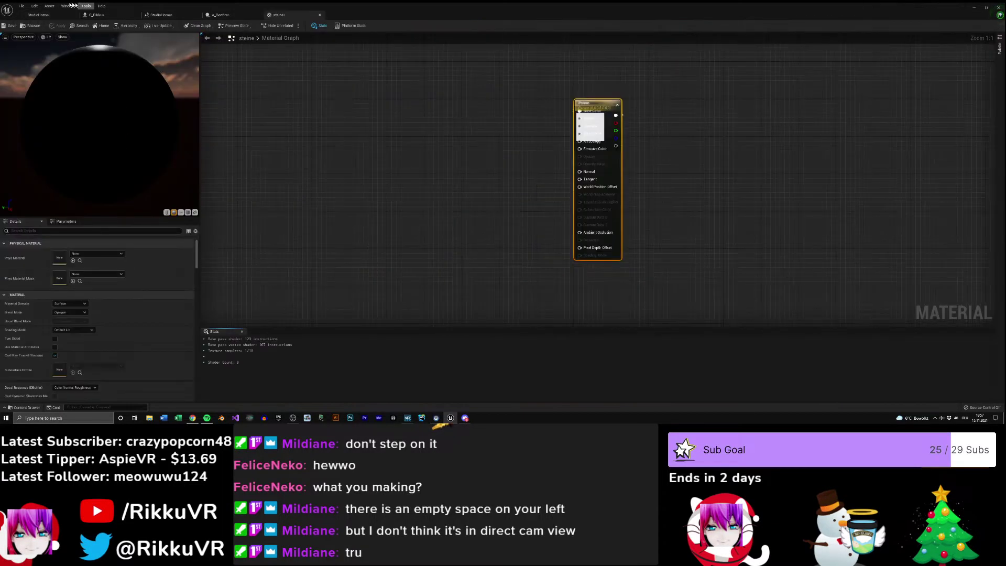
pyautogui.click(38, 15)
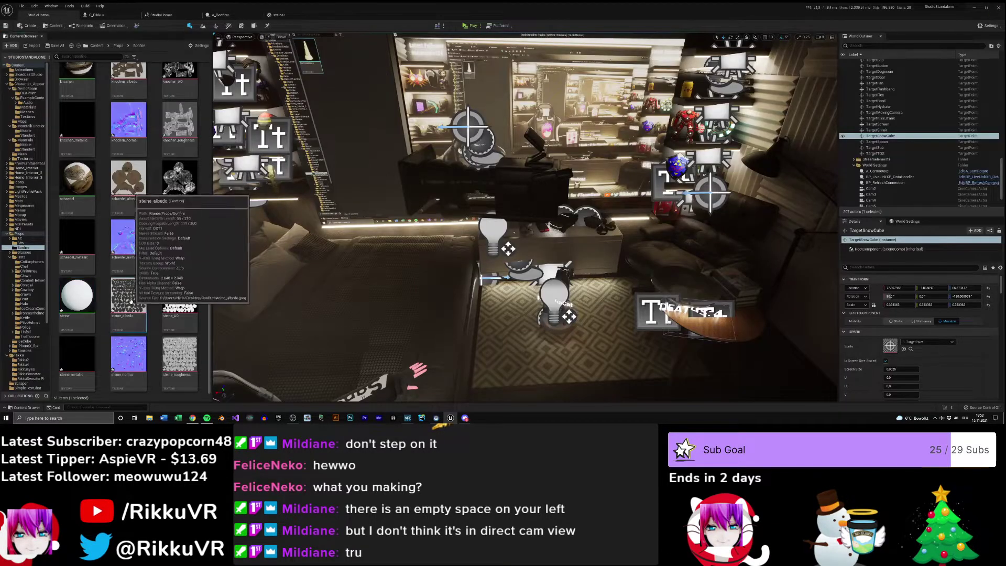
pyautogui.keyDown('shift'); pyautogui.click(189, 362); pyautogui.keyUp('shift')
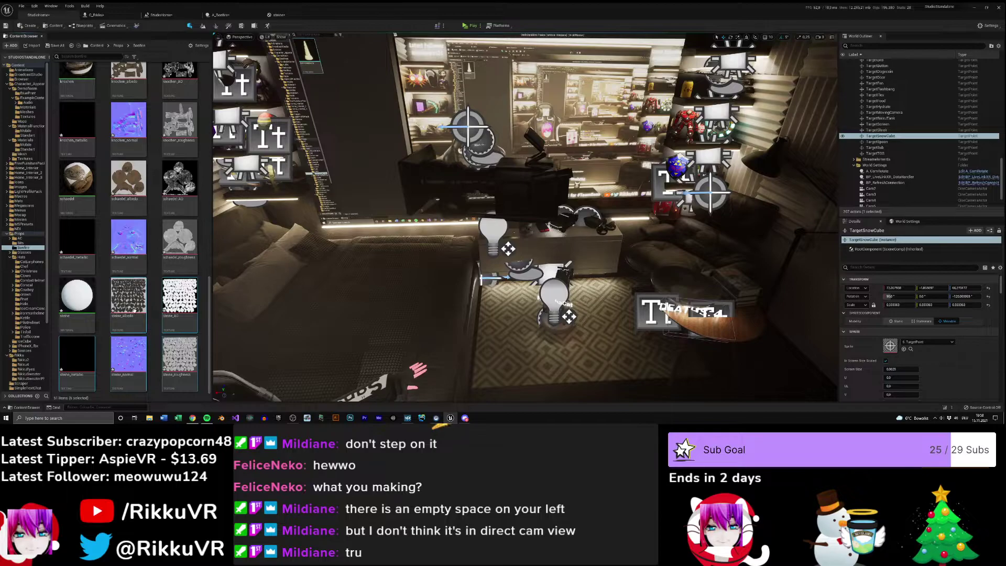
pyautogui.moveTo(142, 312); pyautogui.dragTo(403, 152)
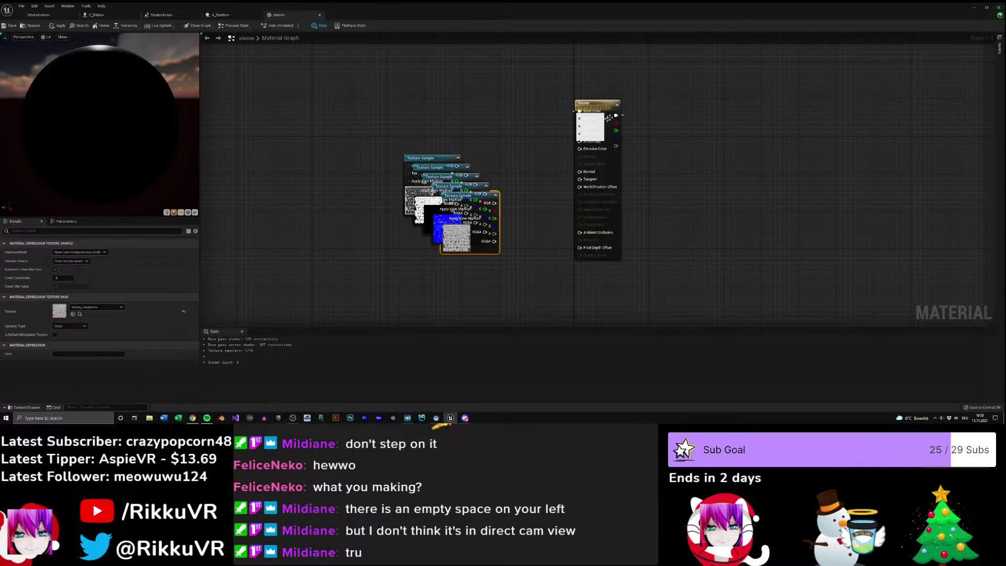
# - Connect the steine albedo texture to Base Color and the AO texture to Ambient Occlusion
pyautogui.moveTo(585, 106); pyautogui.dragTo(567, 130)
pyautogui.moveTo(437, 159); pyautogui.dragTo(560, 139)
pyautogui.moveTo(435, 169); pyautogui.dragTo(561, 261)
pyautogui.moveTo(388, 150); pyautogui.dragTo(382, 289)
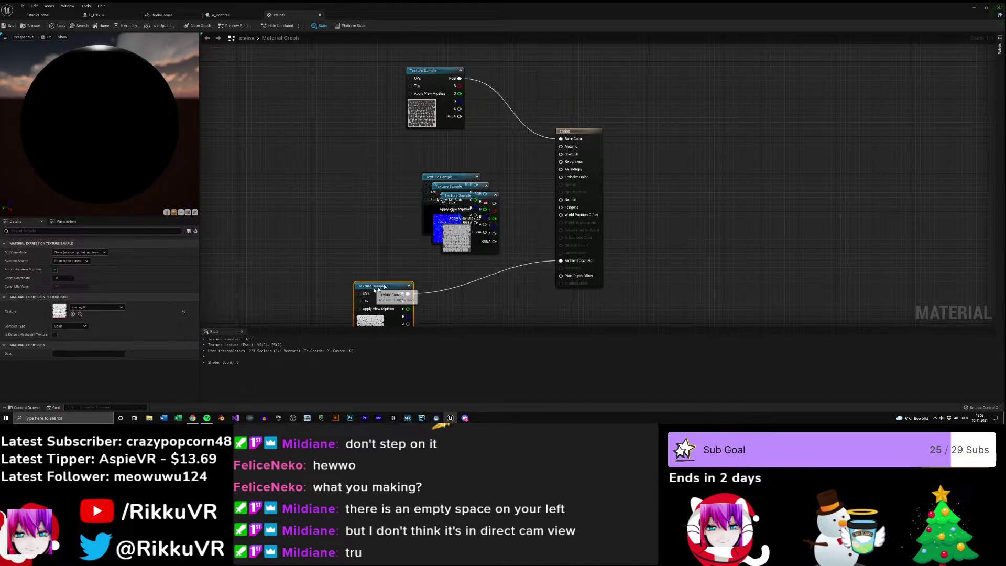
# - Spread out the remaining steine textures and connect them to the Metallic, Normal and Roughness inputs
pyautogui.moveTo(481, 219); pyautogui.dragTo(478, 158, button='right')
pyautogui.moveTo(471, 117); pyautogui.dragTo(357, 103)
pyautogui.moveTo(460, 103); pyautogui.dragTo(558, 85)
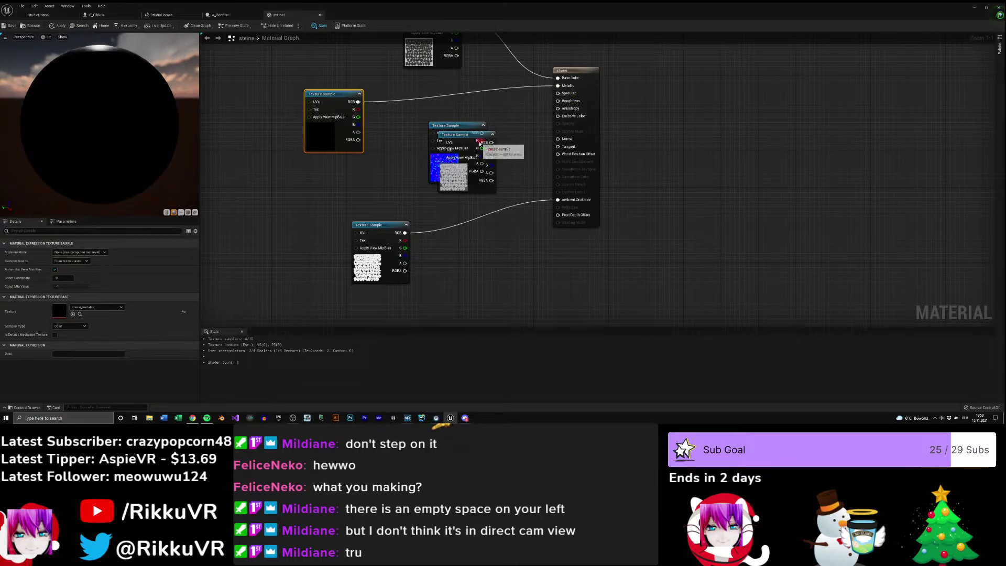
pyautogui.moveTo(464, 129)
pyautogui.mouseDown()
pyautogui.moveTo(419, 131)
pyautogui.moveTo(408, 167)
pyautogui.moveTo(539, 152)
pyautogui.moveTo(557, 138)
pyautogui.moveTo(476, 120)
pyautogui.mouseUp()
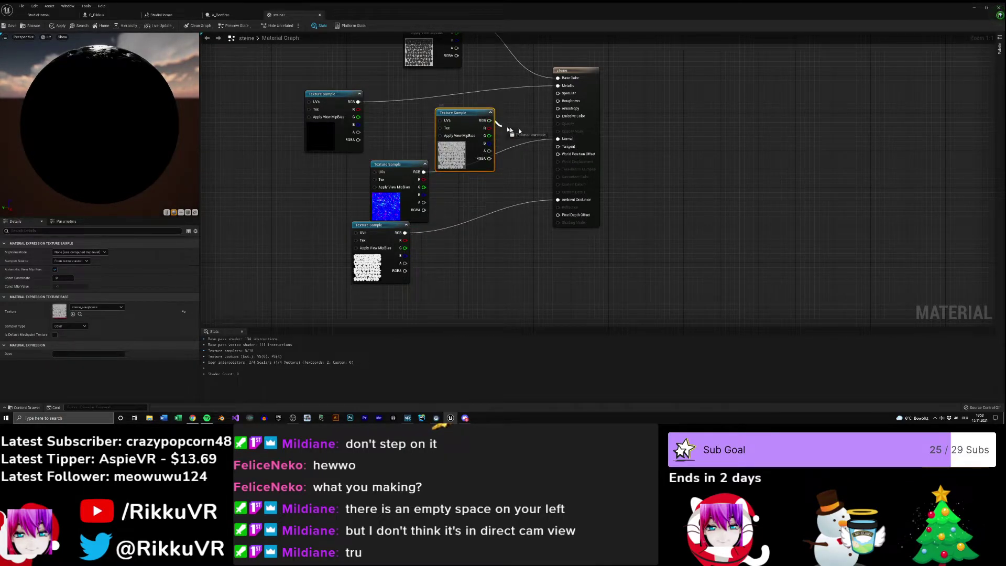
pyautogui.moveTo(552, 101); pyautogui.dragTo(557, 100)
pyautogui.moveTo(524, 157); pyautogui.dragTo(549, 214, button='right')
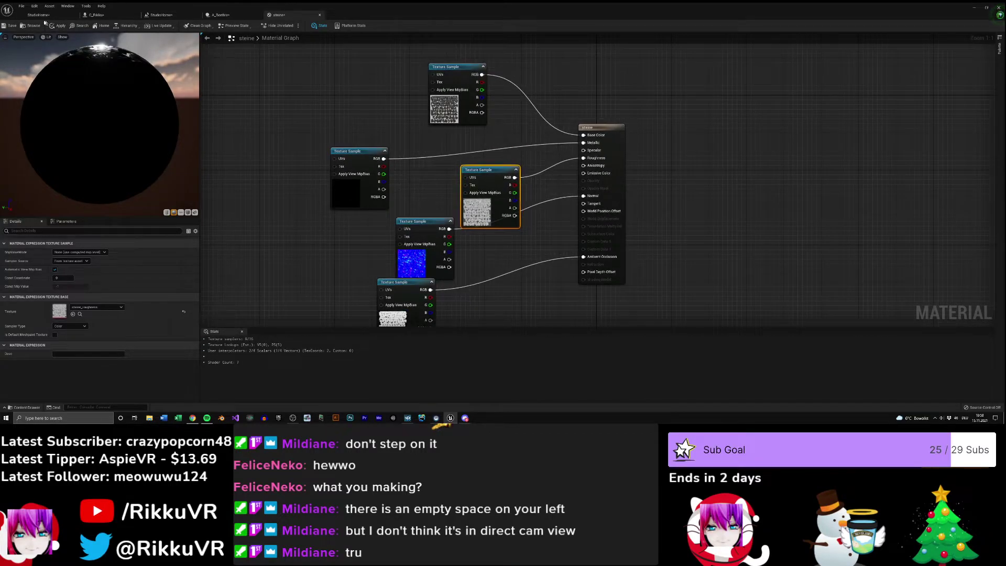
# - Apply and save the steine material, and close both it and the A_Bonfire blueprint
pyautogui.click(55, 26)
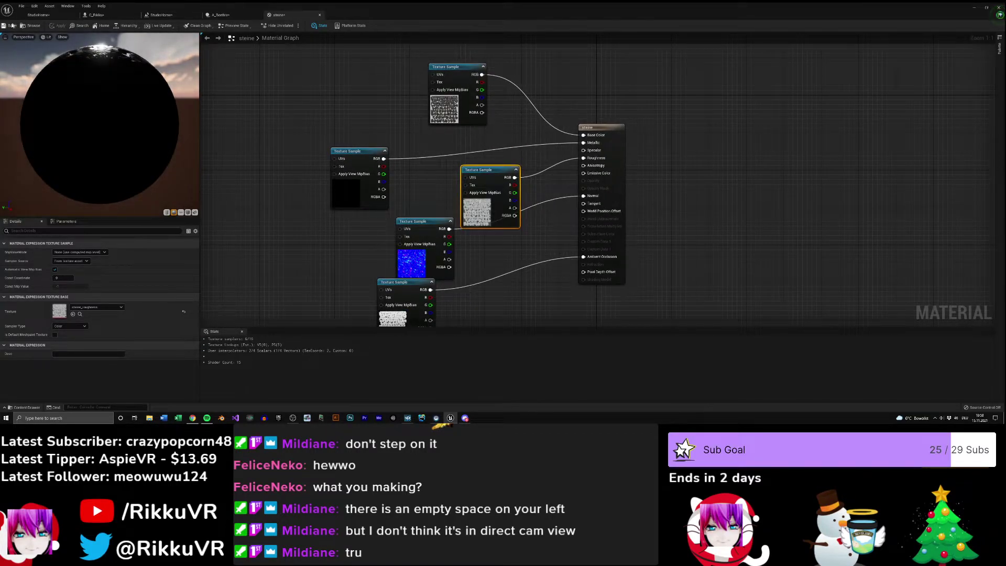
pyautogui.click(320, 15)
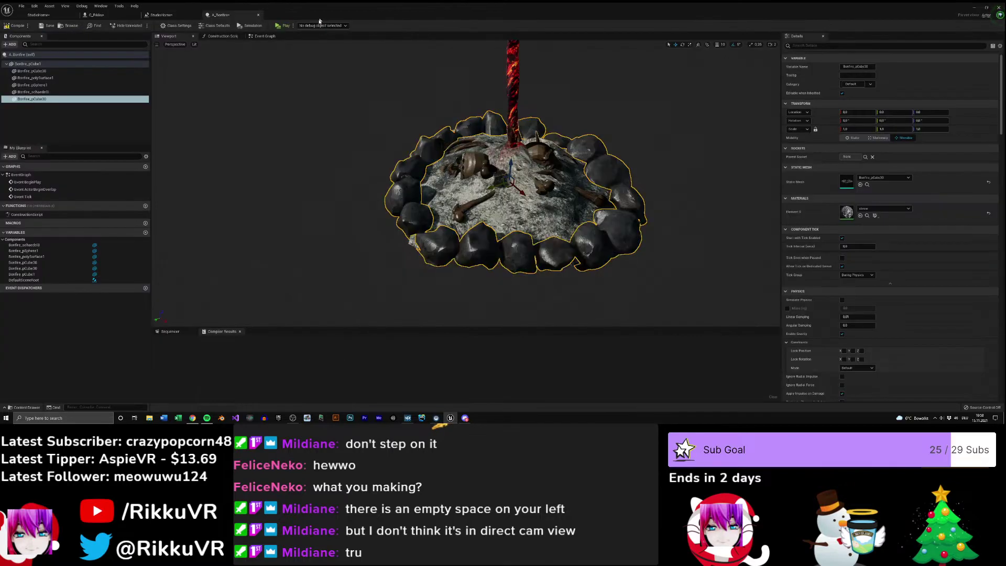
pyautogui.moveTo(450, 178); pyautogui.dragTo(468, 155, button='right')
pyautogui.click(258, 16)
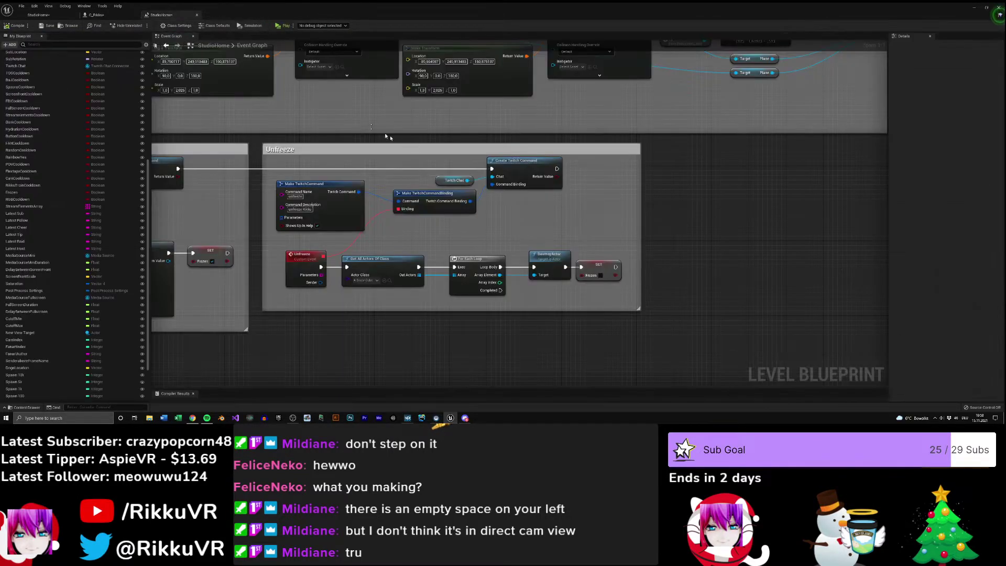
# - Return to the StudioHome level and place the A_Bonfire blueprint on the room's open floor
pyautogui.click(104, 15)
pyautogui.click(38, 15)
pyautogui.moveTo(409, 175); pyautogui.dragTo(472, 220, button='right')
pyautogui.scroll(3, 209, 283)
pyautogui.moveTo(209, 283); pyautogui.dragTo(219, 112)
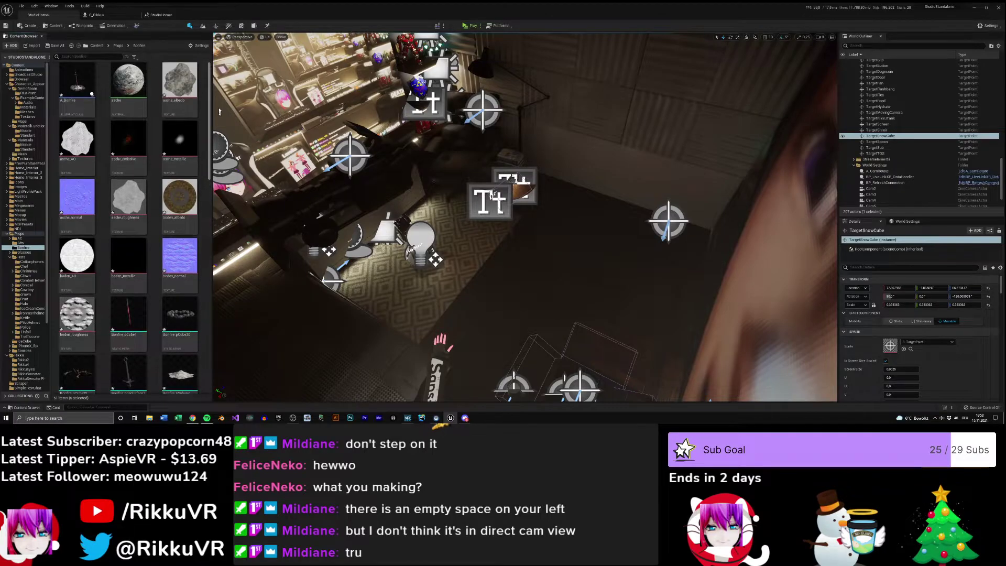
pyautogui.moveTo(72, 83); pyautogui.dragTo(551, 269)
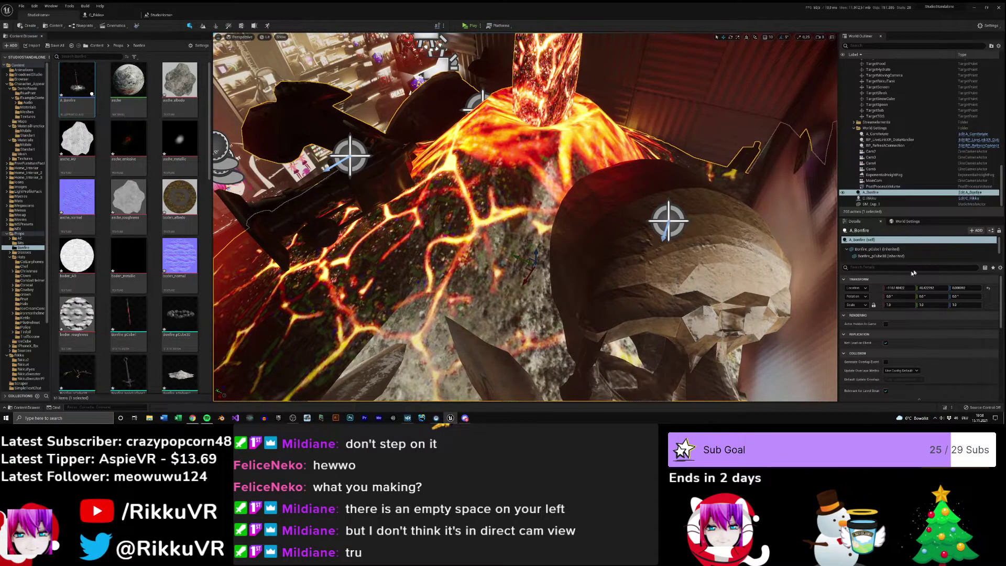
# - Set the bonfire's scale to 0.1 on all three axes
pyautogui.click(899, 305)
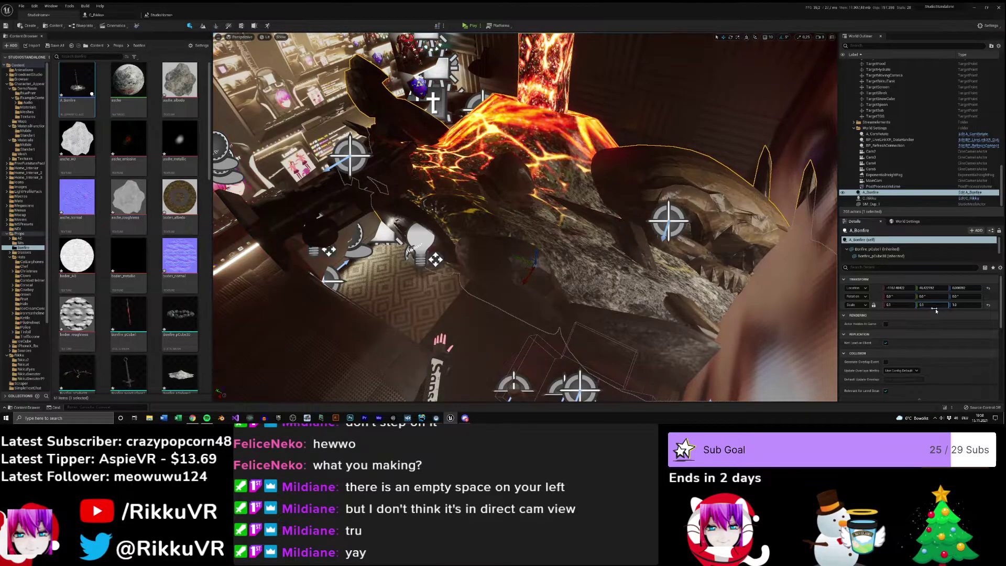
pyautogui.moveTo(677, 268); pyautogui.dragTo(592, 267, button='right')
pyautogui.press('w')
pyautogui.press('d')
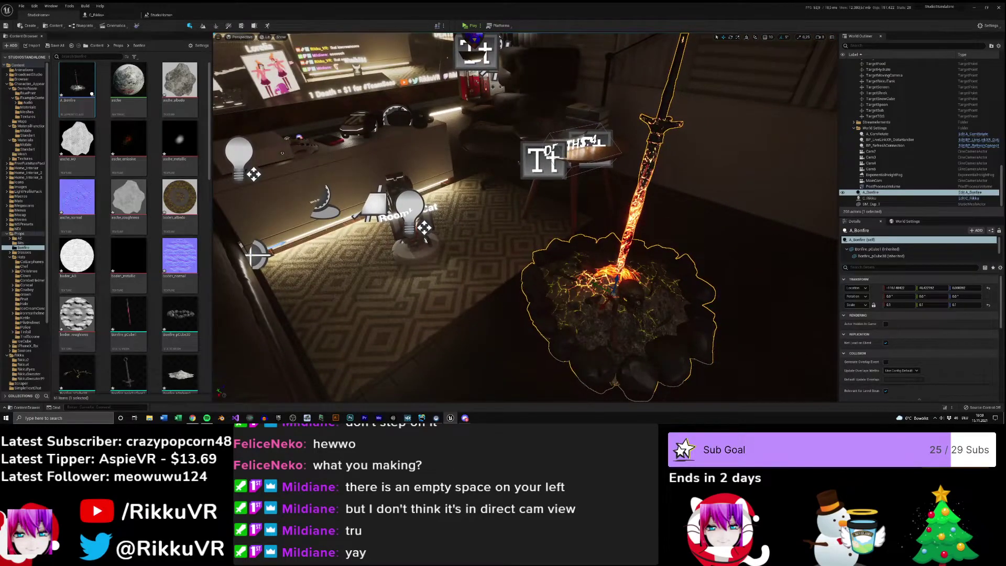
# - Reduce the bonfire's scale to 0.07 on all three axes
pyautogui.press('w')
pyautogui.moveTo(686, 255); pyautogui.dragTo(719, 254, button='right')
pyautogui.press('w')
pyautogui.press('w')
pyautogui.press('s')
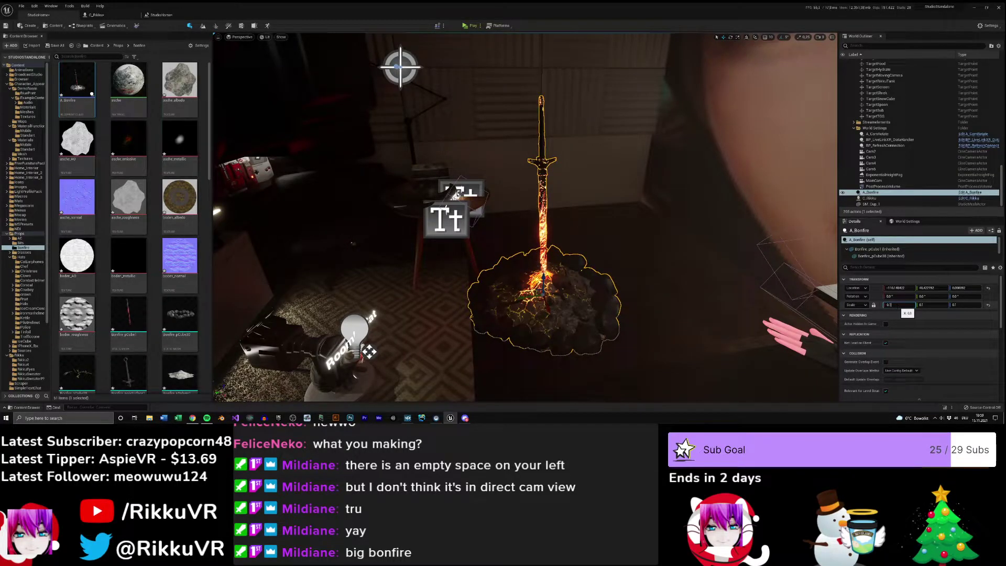
pyautogui.write('0,07')
pyautogui.press('Return')
pyautogui.click(931, 304)
pyautogui.write('0,07')
pyautogui.press('Return')
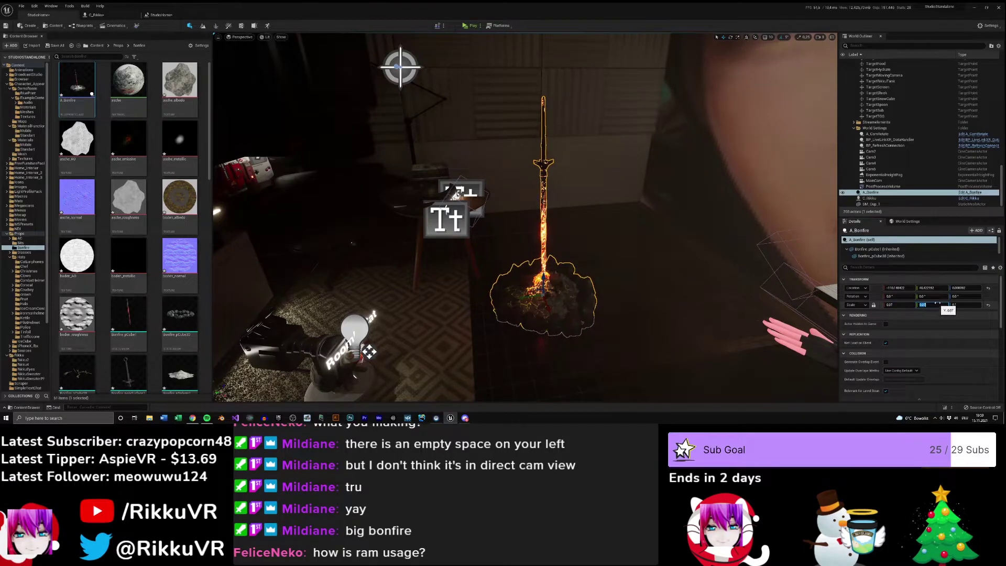
pyautogui.click(956, 304)
pyautogui.write('0,07')
pyautogui.press('Return')
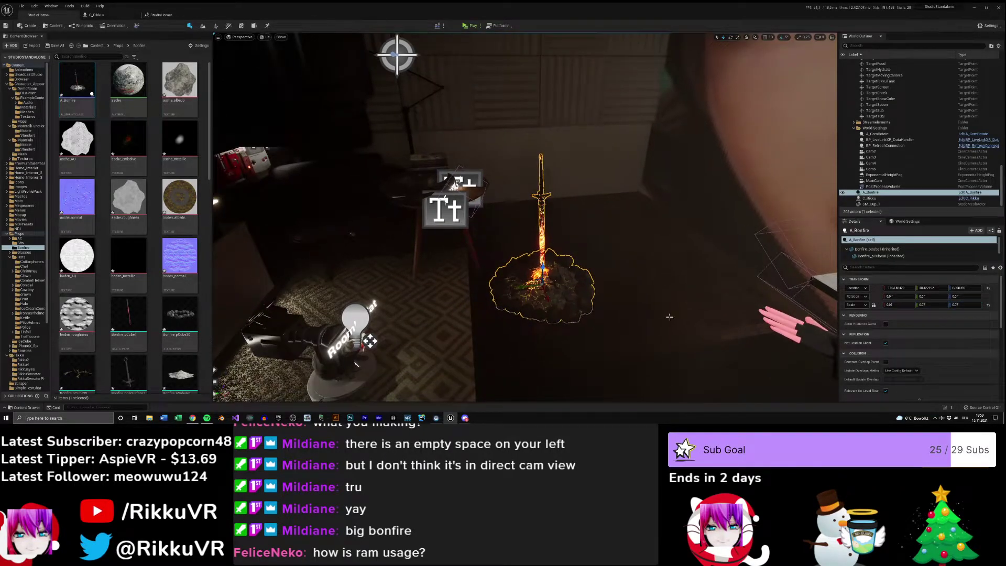
# - Open Task Manager, check the Unreal Editor's memory usage, and close Task Manager again
pyautogui.rightClick(650, 422)
pyautogui.click(676, 392)
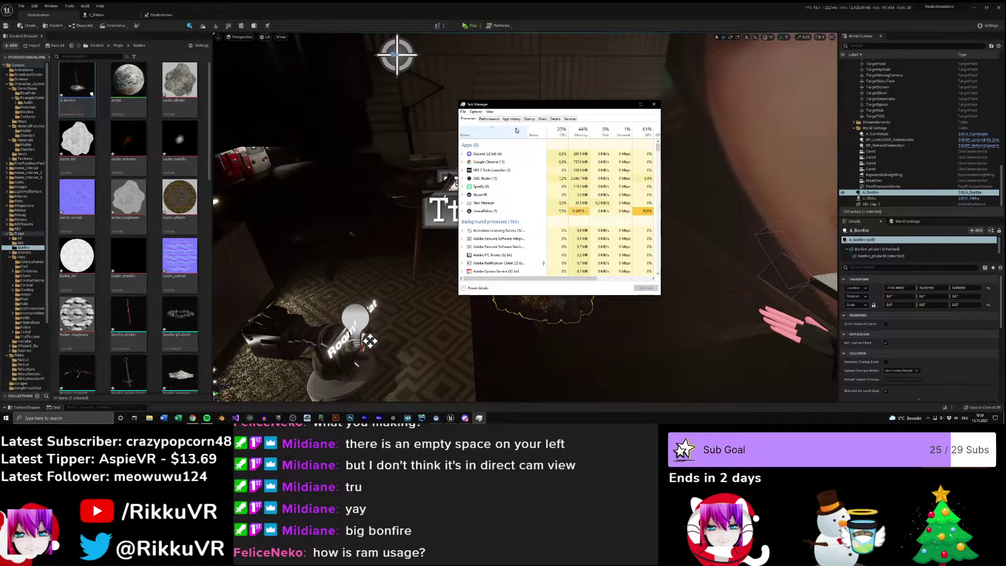
pyautogui.click(490, 119)
pyautogui.click(468, 119)
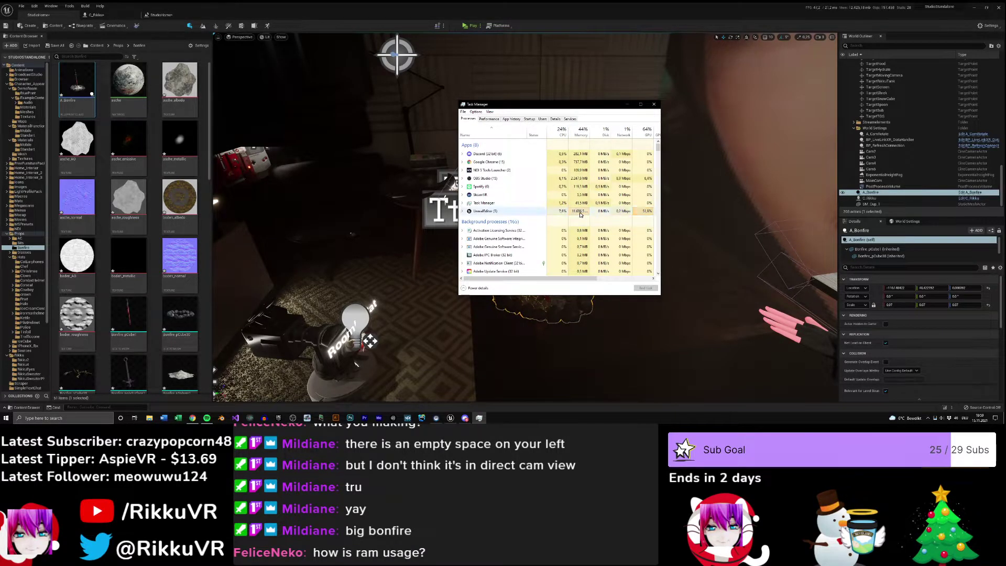
pyautogui.click(653, 105)
# - Select the SM_Cup_1 mug near the desk and snap it down to the floor
pyautogui.moveTo(629, 184); pyautogui.dragTo(544, 248, button='right')
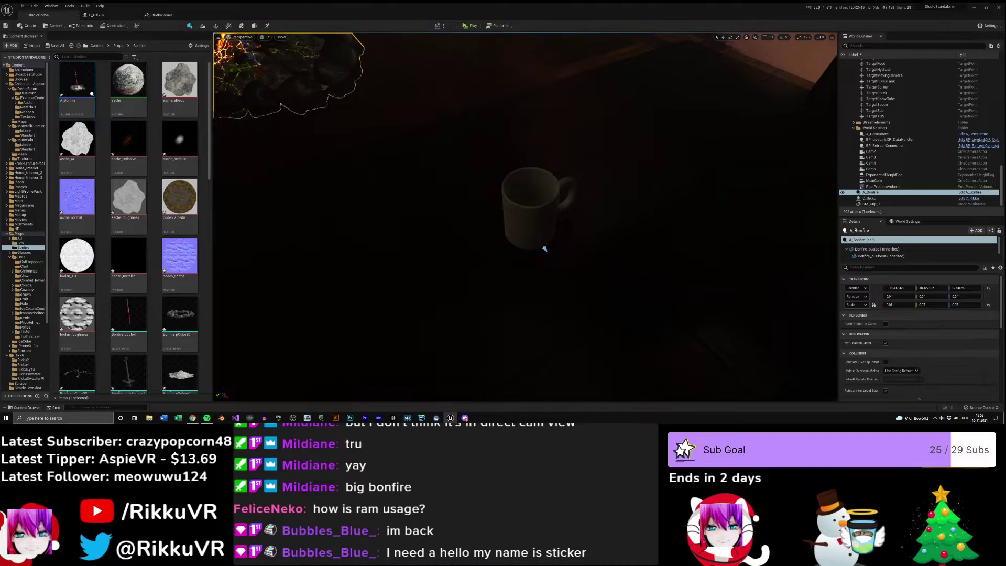
pyautogui.moveTo(545, 248); pyautogui.dragTo(518, 208, button='right')
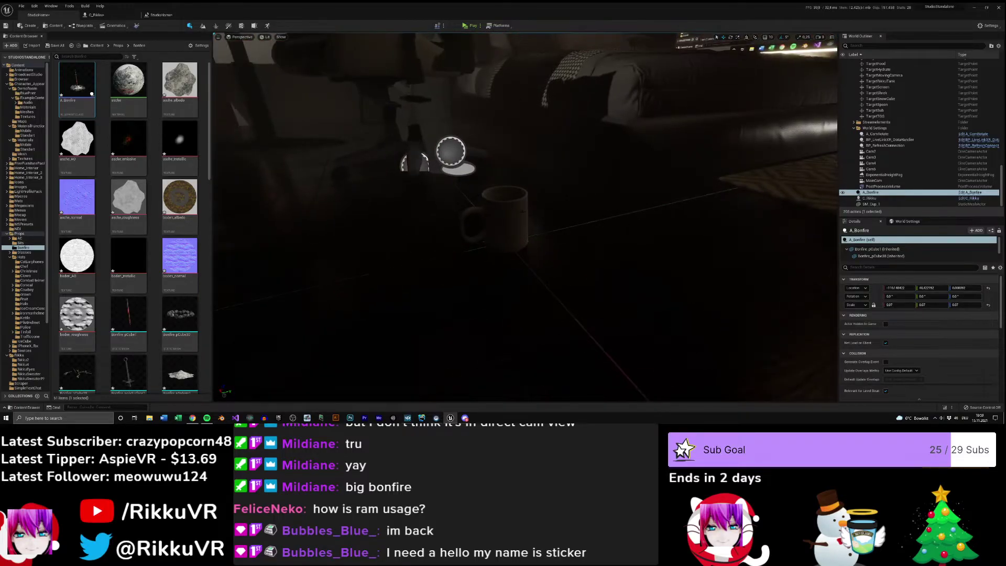
pyautogui.click(518, 207)
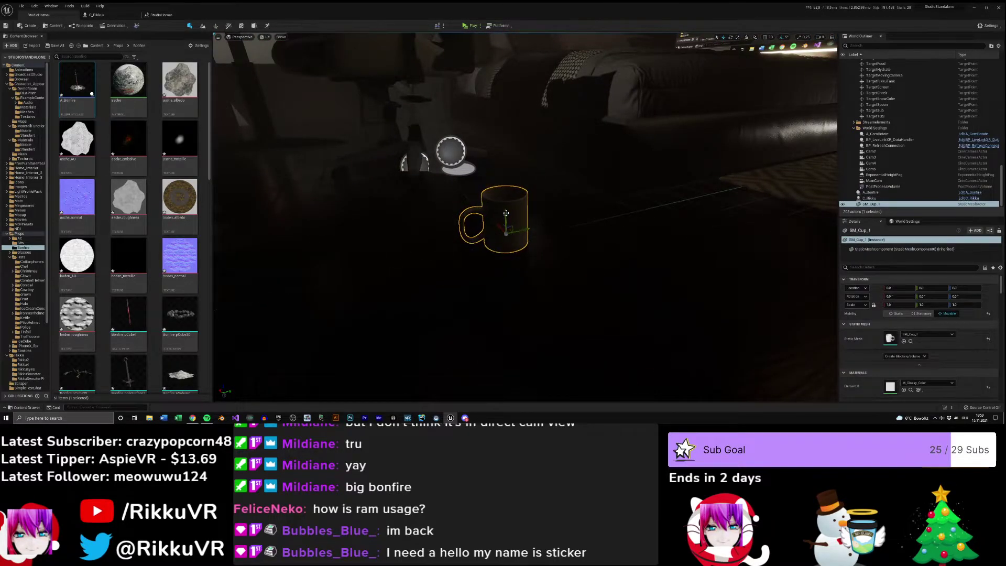
pyautogui.press('End')
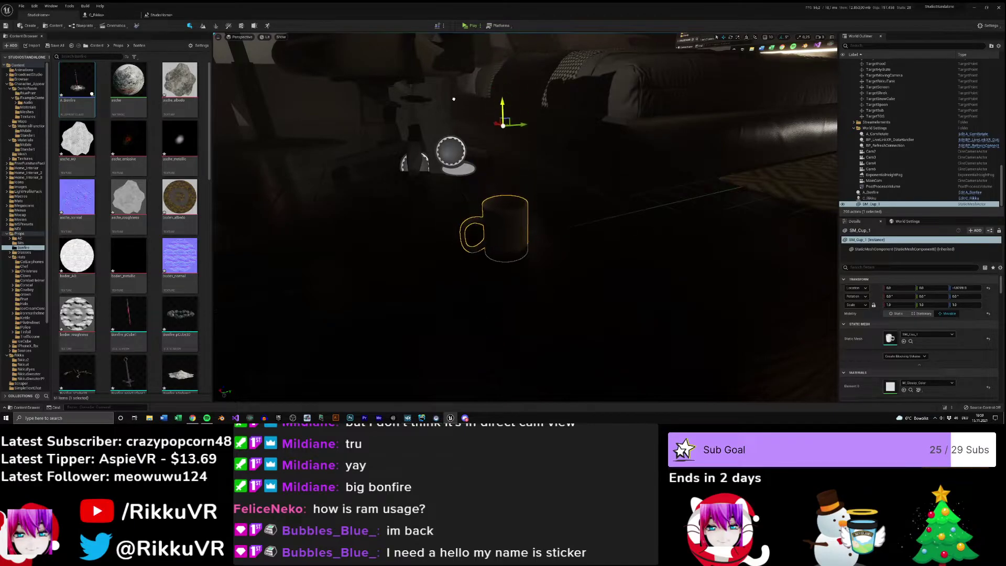
# - Move the bonfire from the floor onto the desk in front of the avatar
pyautogui.moveTo(494, 183)
pyautogui.mouseDown(button='right')
pyautogui.moveTo(545, 176)
pyautogui.moveTo(519, 178)
pyautogui.moveTo(506, 155)
pyautogui.mouseUp(button='right')
pyautogui.moveTo(531, 278)
pyautogui.mouseDown(button='right')
pyautogui.moveTo(543, 261)
pyautogui.moveTo(547, 289)
pyautogui.mouseUp(button='right')
pyautogui.click(528, 343)
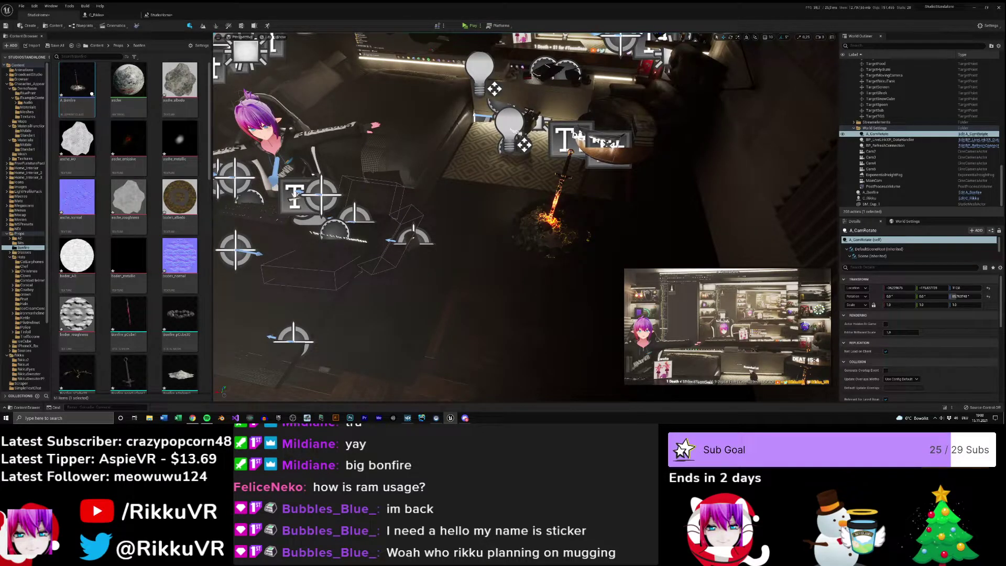
pyautogui.click(548, 242)
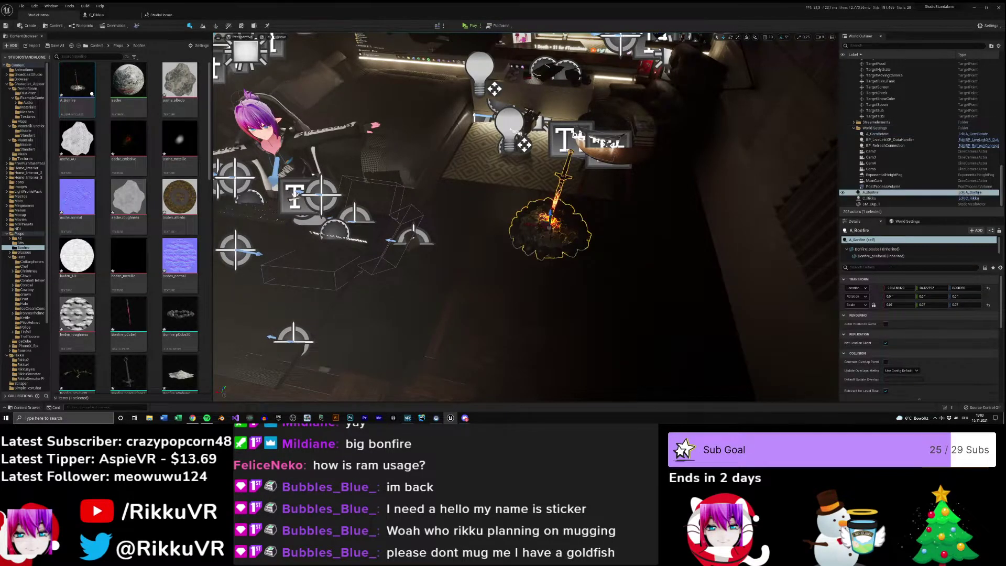
pyautogui.moveTo(549, 215); pyautogui.dragTo(289, 171)
pyautogui.moveTo(289, 170); pyautogui.dragTo(267, 123, button='right')
pyautogui.moveTo(493, 123); pyautogui.dragTo(608, 120, button='right')
pyautogui.moveTo(562, 135); pyautogui.dragTo(327, 190)
pyautogui.moveTo(327, 190); pyautogui.dragTo(286, 204, button='right')
pyautogui.moveTo(405, 169)
pyautogui.mouseDown(button='right')
pyautogui.moveTo(388, 164)
pyautogui.moveTo(387, 141)
pyautogui.moveTo(389, 164)
pyautogui.mouseUp(button='right')
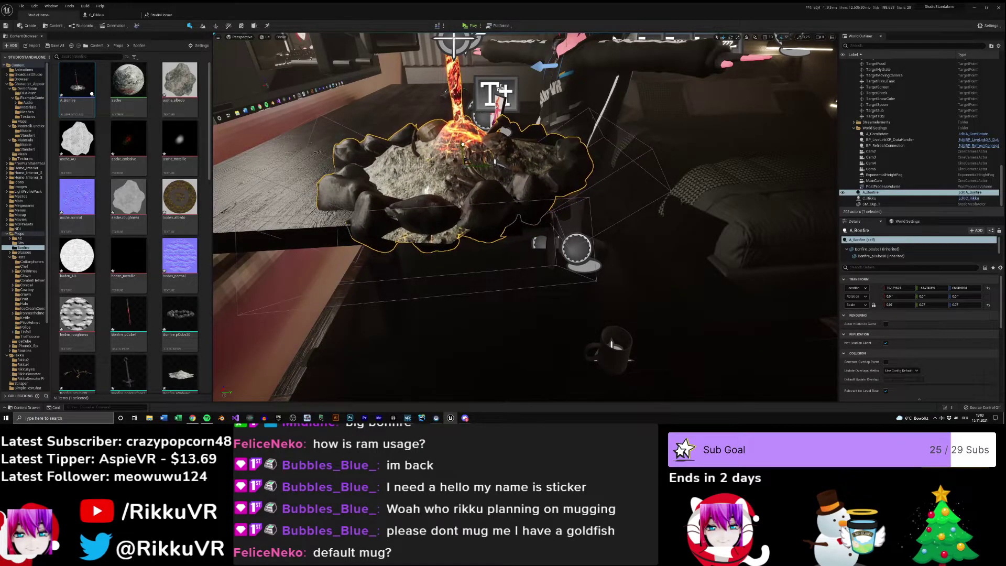
# - Shrink the bonfire on the desk to a scale of 0.02 on all three axes
pyautogui.moveTo(389, 164); pyautogui.dragTo(403, 190, button='right')
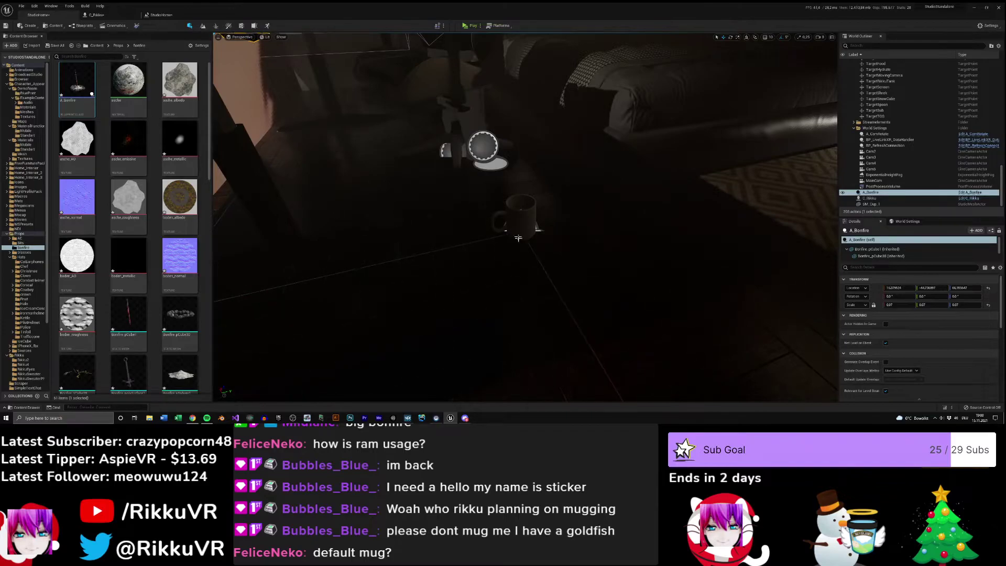
pyautogui.press('f')
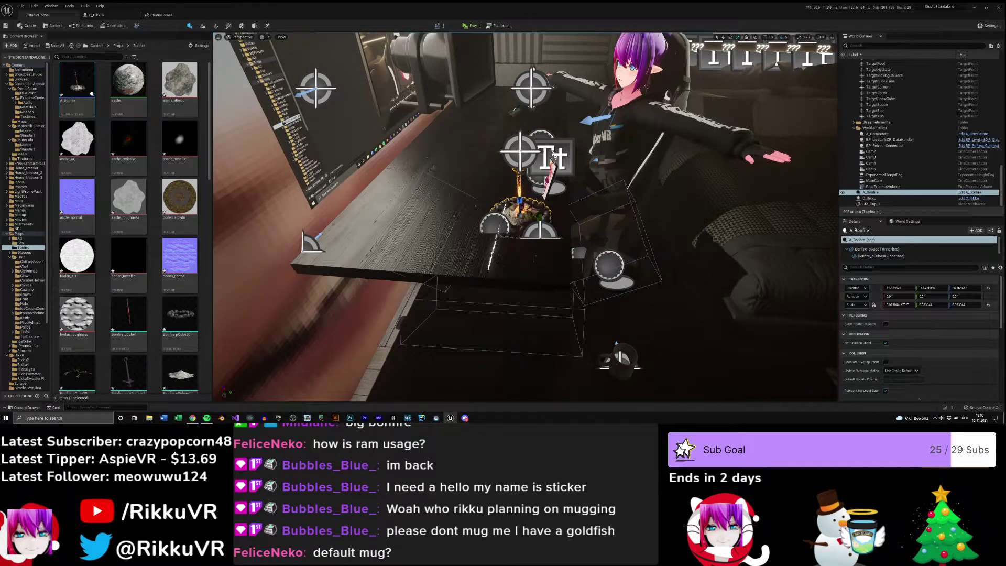
pyautogui.click(923, 305)
pyautogui.write('0.0')
pyautogui.click(954, 305)
pyautogui.write('0')
pyautogui.keyDown('alt'); pyautogui.moveTo(744, 276); pyautogui.dragTo(744, 276); pyautogui.keyUp('alt')
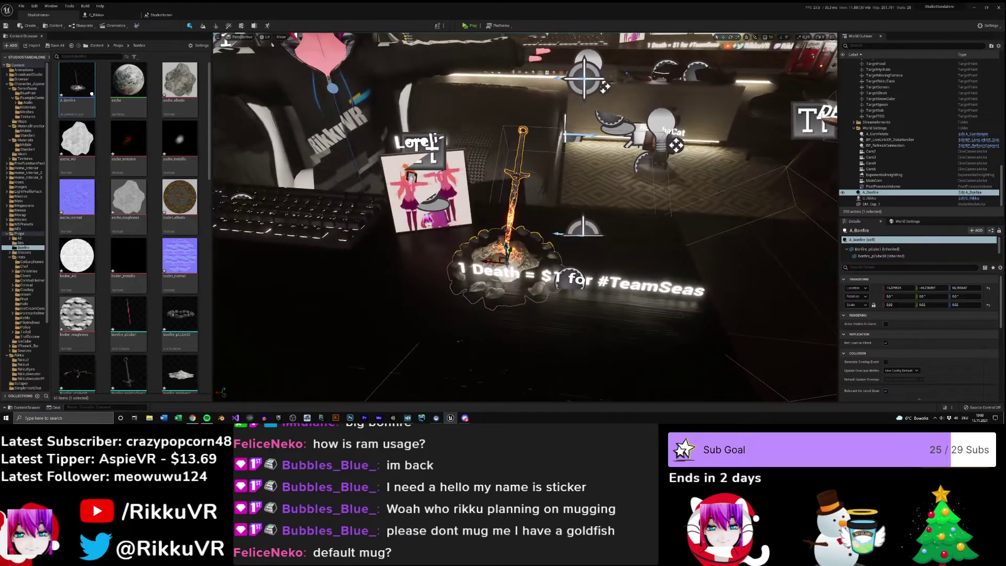
# - Move the bonfire behind the #TeamSeas text on the desk and set its scale to 0.01 on all axes
pyautogui.moveTo(506, 255); pyautogui.dragTo(516, 207)
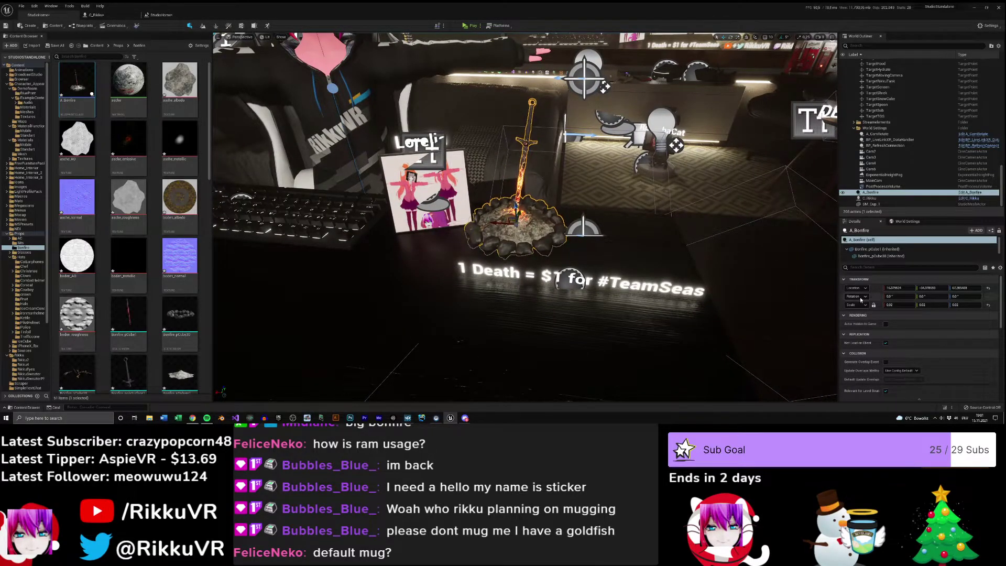
pyautogui.click(933, 305)
pyautogui.write('0.01')
pyautogui.click(954, 305)
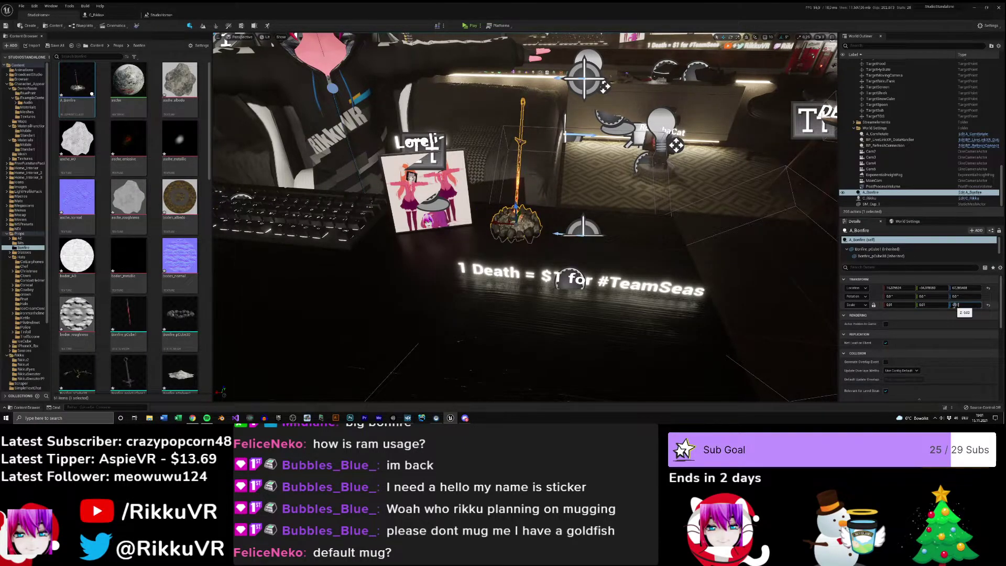
pyautogui.click(543, 236)
pyautogui.press('f')
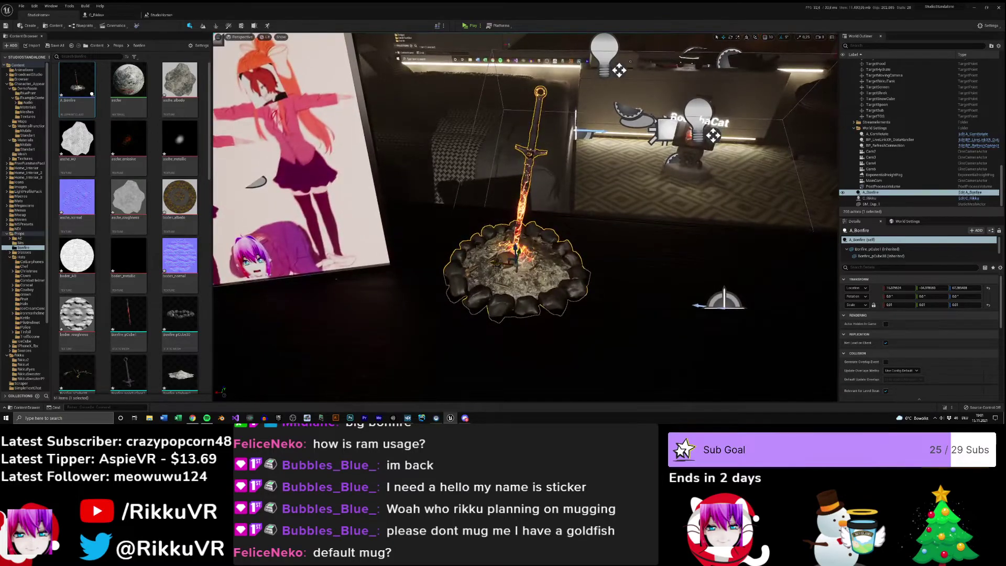
# - Shift the bonfire slightly on the desk toward the framed picture and select the A_CamRotate camera to check its preview
pyautogui.moveTo(476, 262); pyautogui.dragTo(447, 257)
pyautogui.moveTo(447, 258); pyautogui.dragTo(388, 320, button='right')
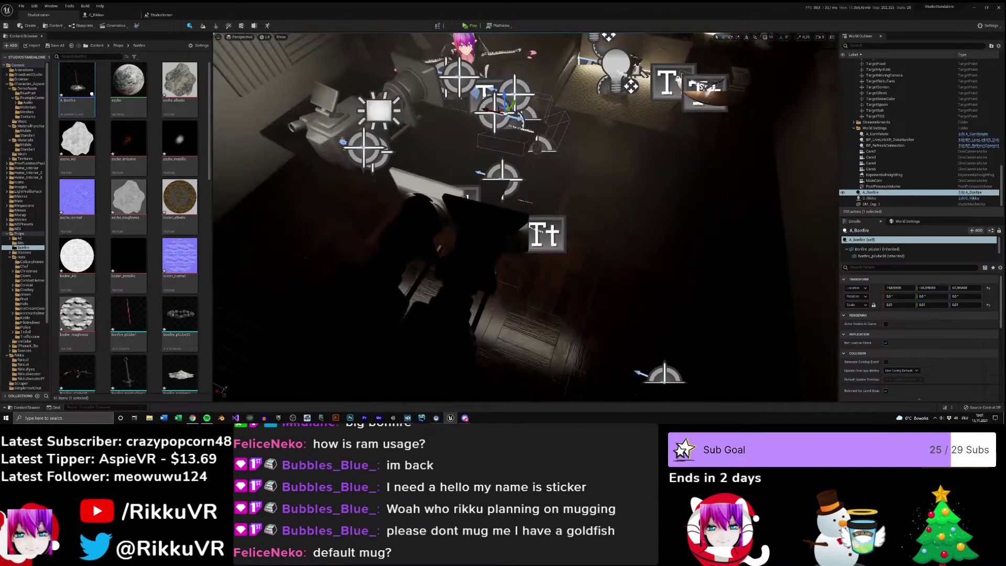
pyautogui.click(498, 239)
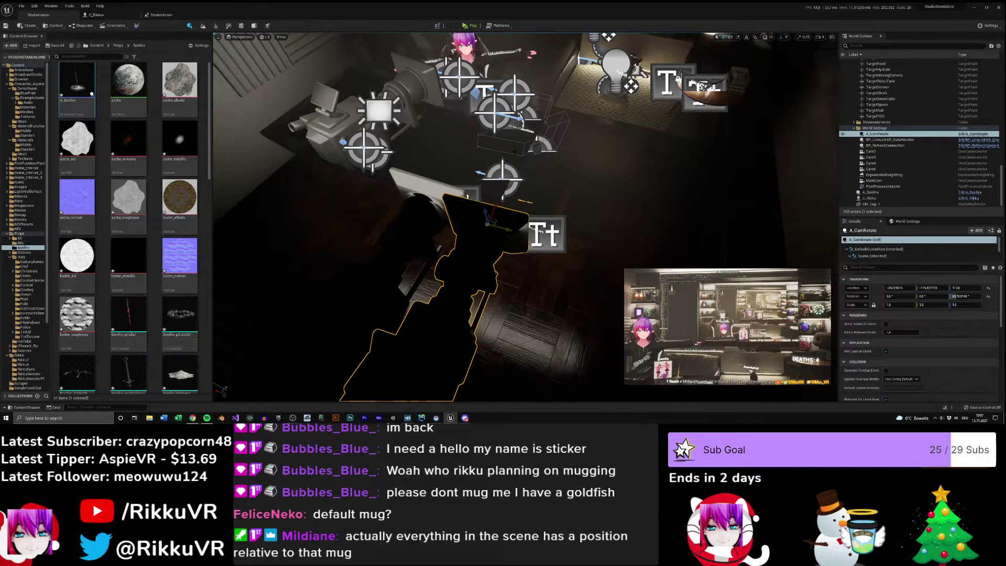
# - Reposition the bonfire beside the framed picture on the desk and check the placement through the A_CamRotate camera preview
pyautogui.moveTo(512, 151); pyautogui.dragTo(526, 192, button='right')
pyautogui.click(532, 219)
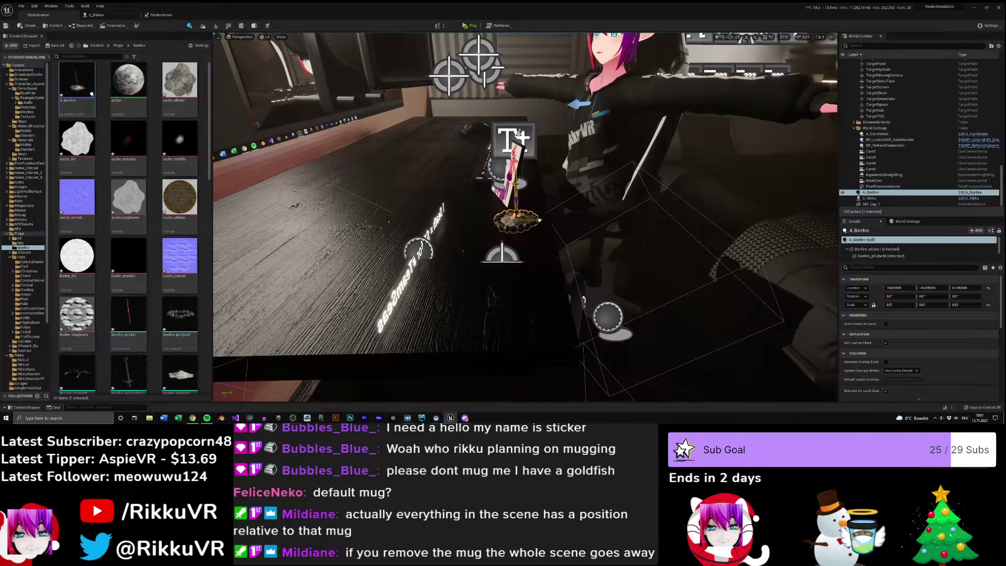
pyautogui.moveTo(517, 132); pyautogui.dragTo(482, 142, button='right')
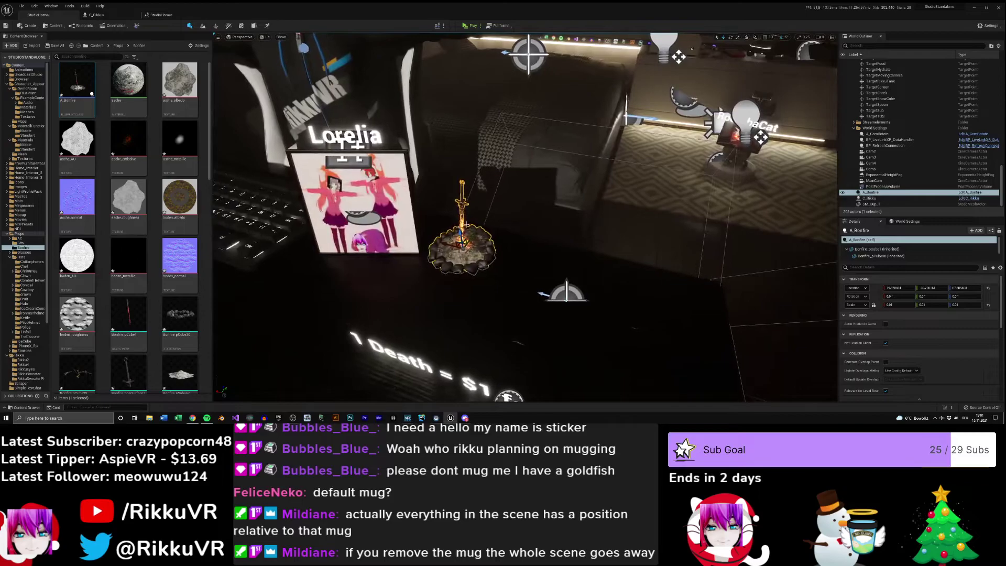
pyautogui.moveTo(444, 242); pyautogui.dragTo(464, 251, button='right')
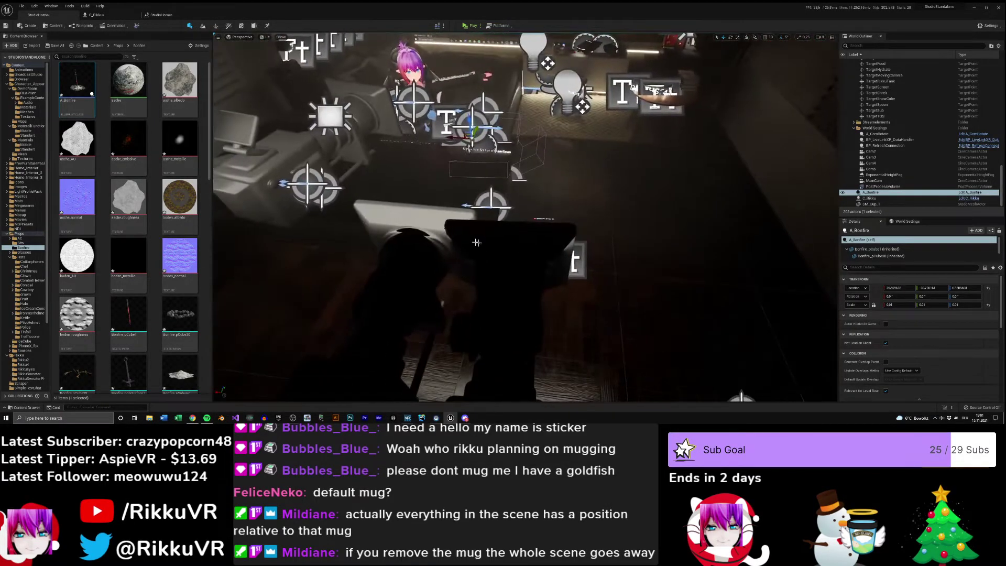
pyautogui.click(511, 272)
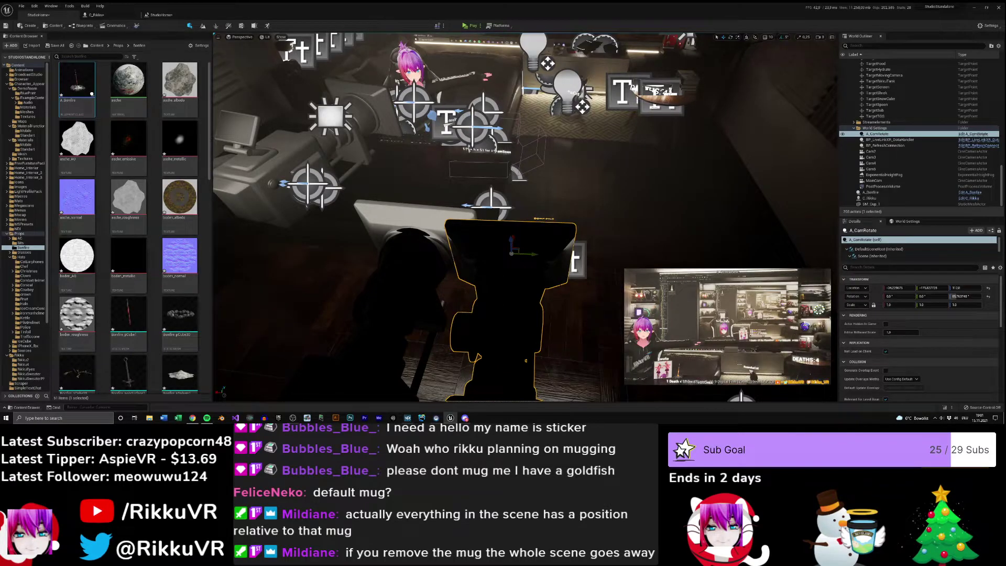
pyautogui.moveTo(630, 264); pyautogui.dragTo(646, 272, button='right')
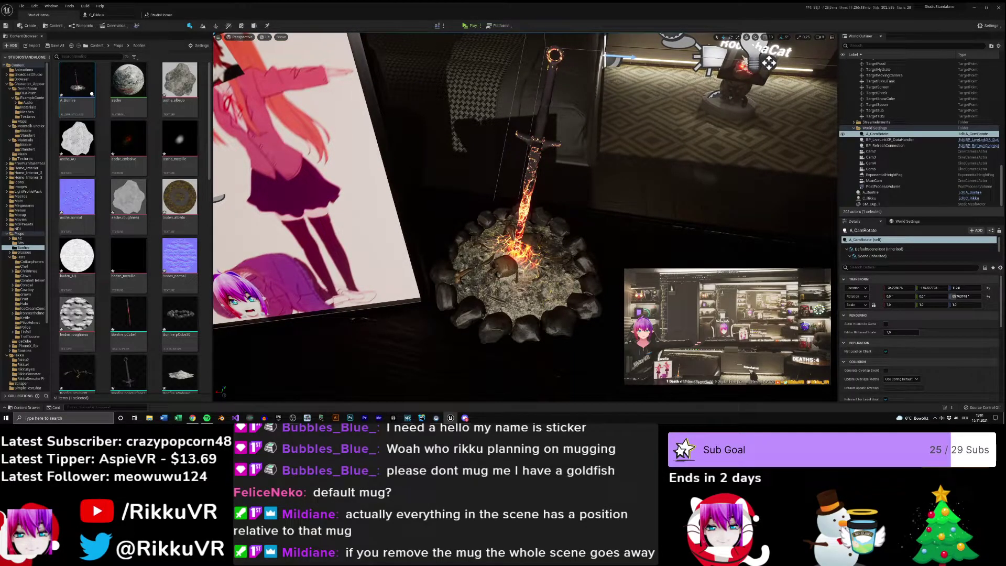
pyautogui.moveTo(646, 272); pyautogui.dragTo(654, 276, button='right')
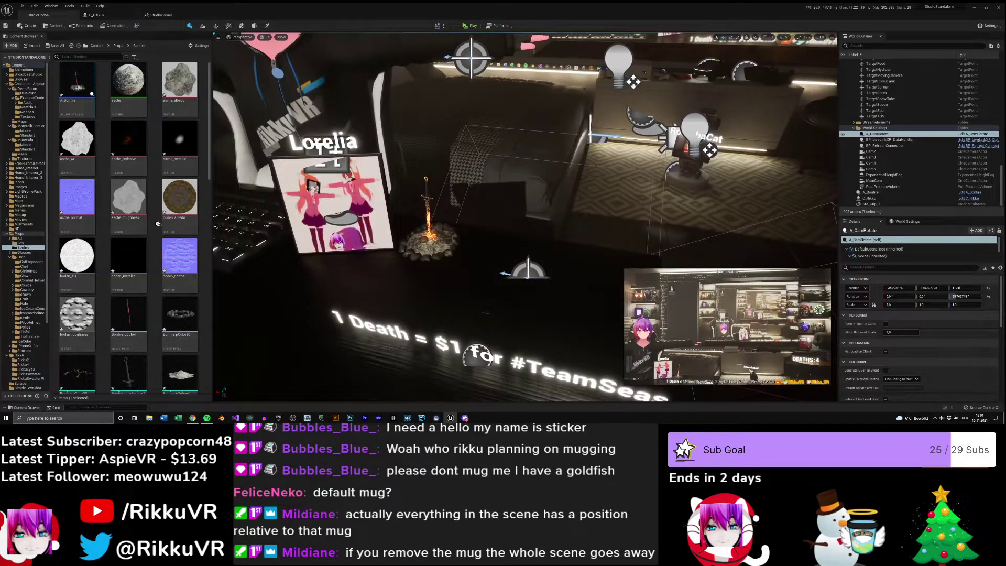
# - Open the sword blade's klinge material and move its emissive texture sample clear of the other nodes
pyautogui.scroll(-2, 157, 288)
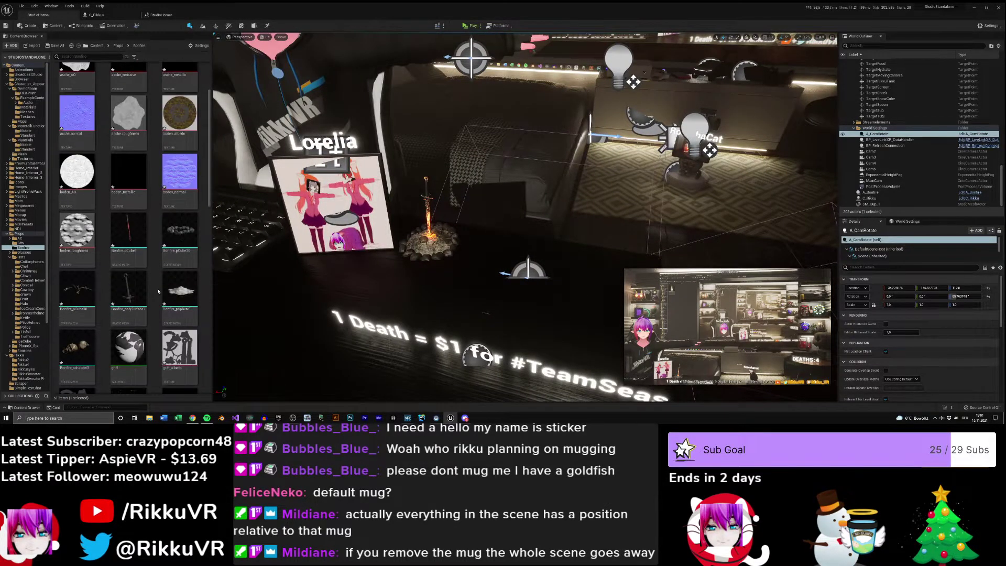
pyautogui.scroll(-2, 157, 288)
pyautogui.scroll(-1, 158, 289)
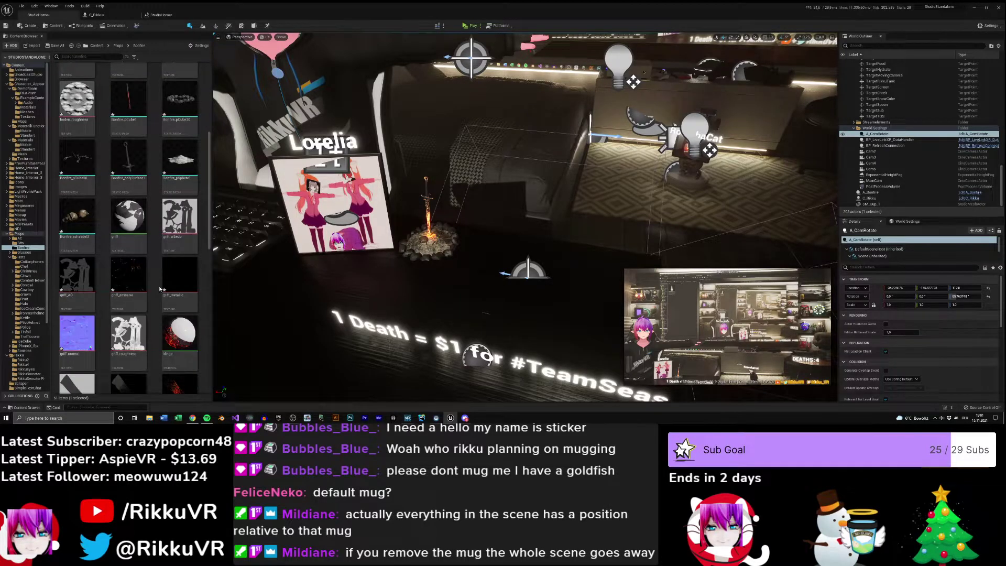
pyautogui.doubleClick(180, 333)
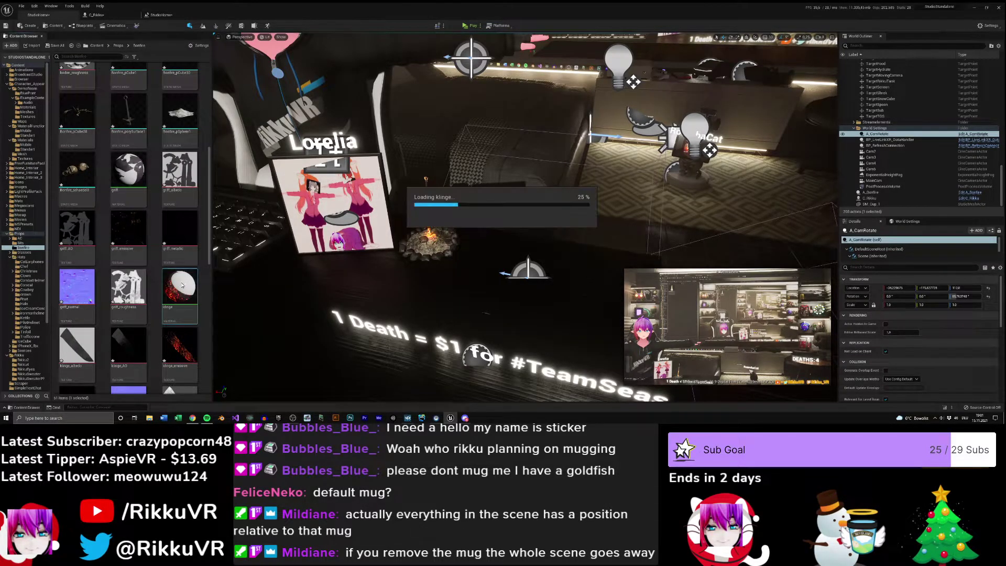
pyautogui.moveTo(375, 259); pyautogui.dragTo(595, 267, button='right')
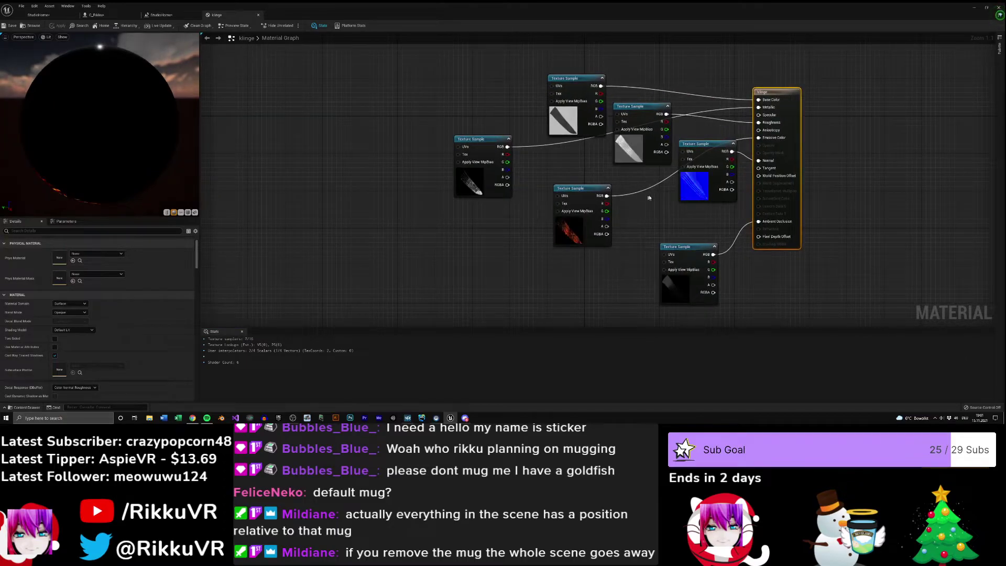
pyautogui.moveTo(581, 188); pyautogui.dragTo(466, 229)
pyautogui.moveTo(466, 228); pyautogui.dragTo(595, 173, button='right')
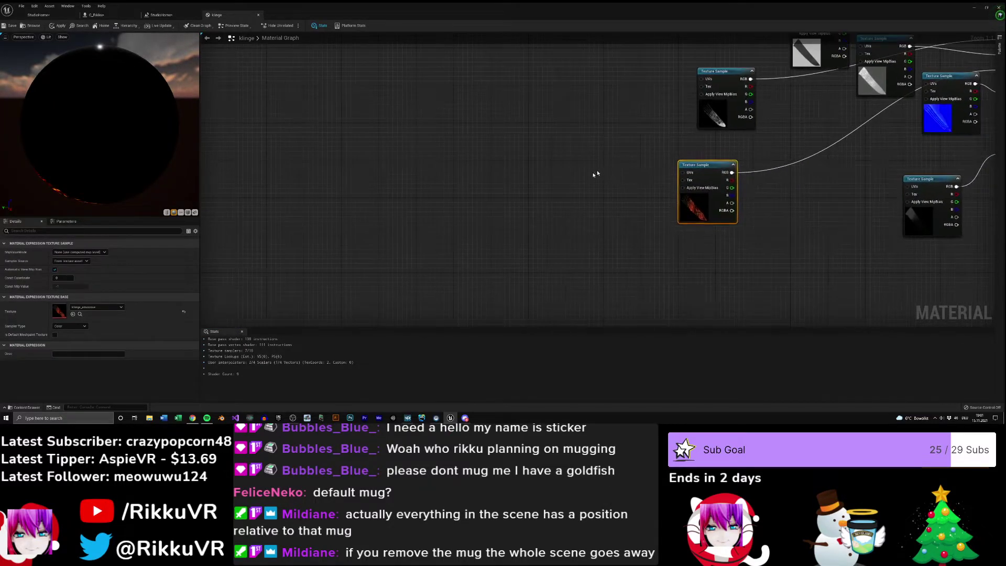
# - Add a Time node to the klinge material graph and feed it into a new Sine node
pyautogui.rightClick(468, 152)
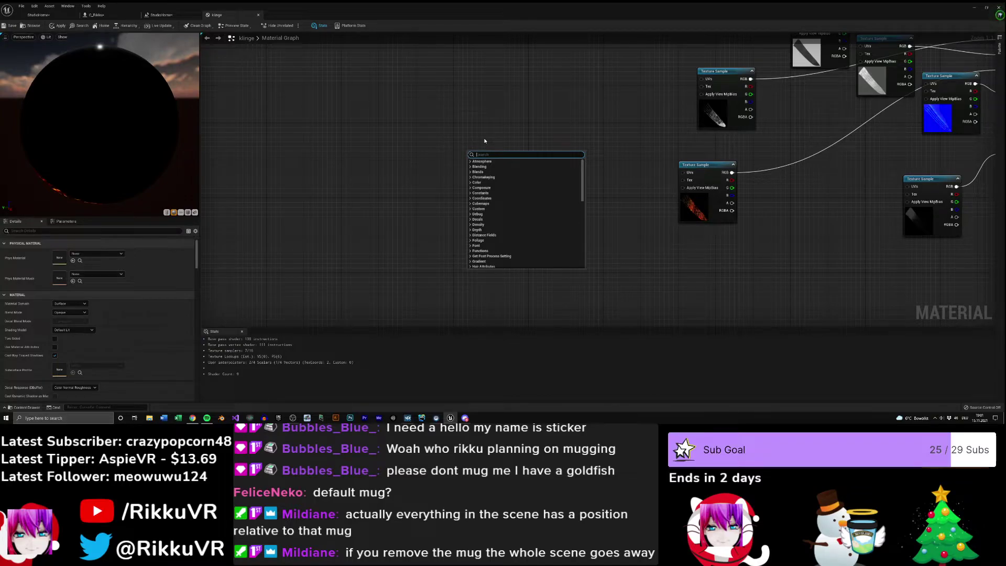
pyautogui.write('time')
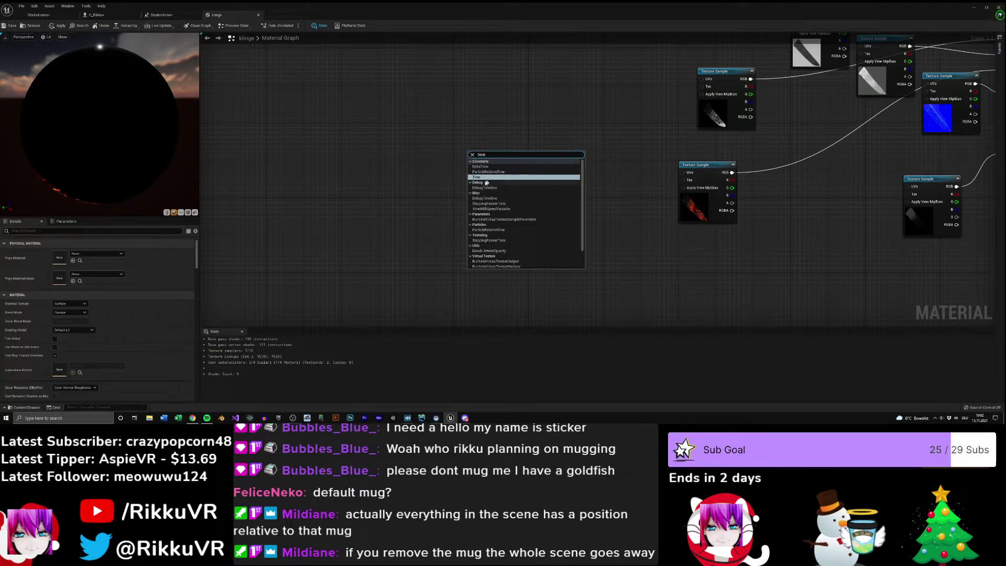
pyautogui.click(485, 178)
pyautogui.moveTo(474, 157); pyautogui.dragTo(538, 191)
pyautogui.write('se')
pyautogui.press('BackSpace')
pyautogui.write('ine')
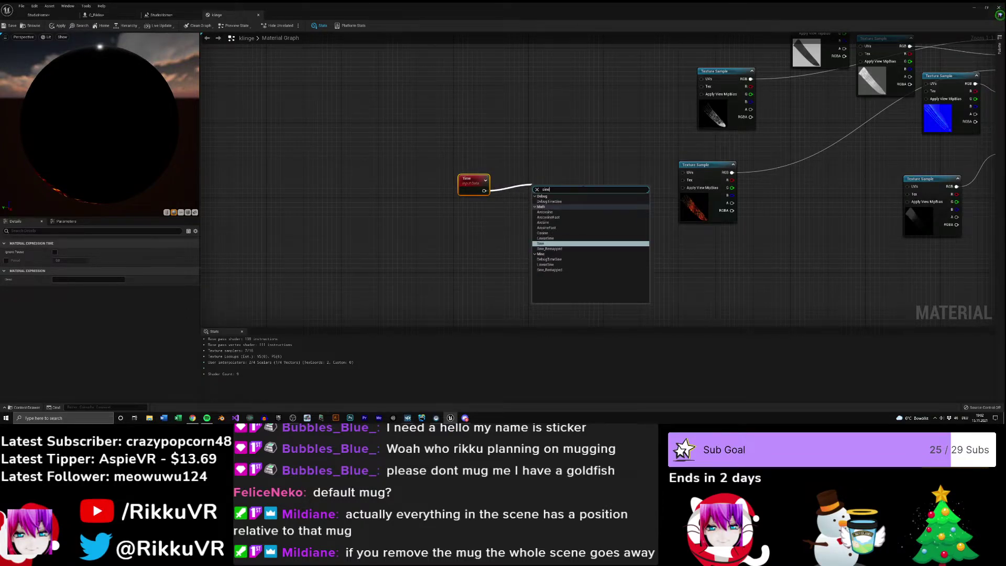
pyautogui.click(556, 243)
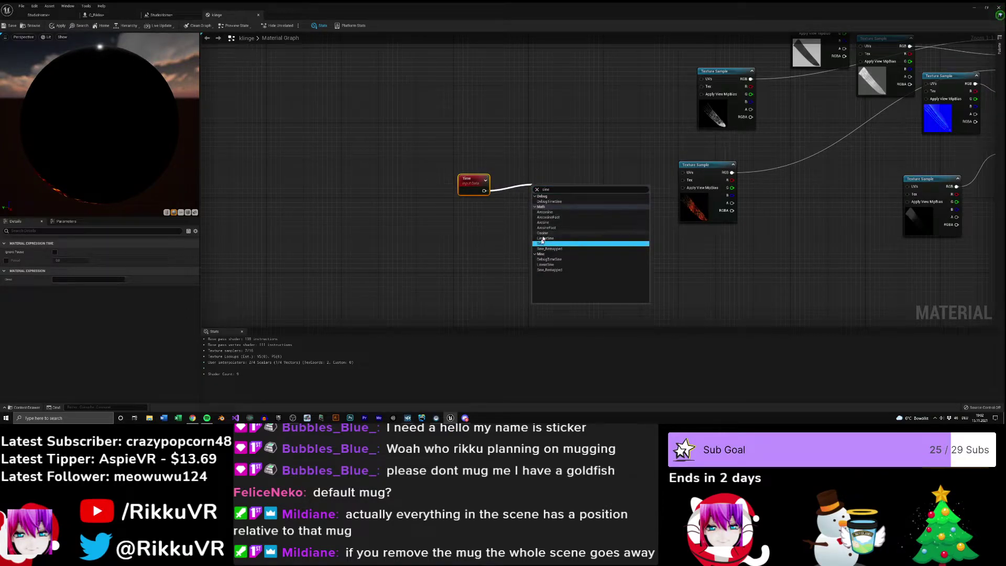
pyautogui.click(543, 243)
# - Chain three Frac nodes after the Sine node and line the nodes up
pyautogui.moveTo(548, 196); pyautogui.dragTo(569, 200)
pyautogui.write('frac')
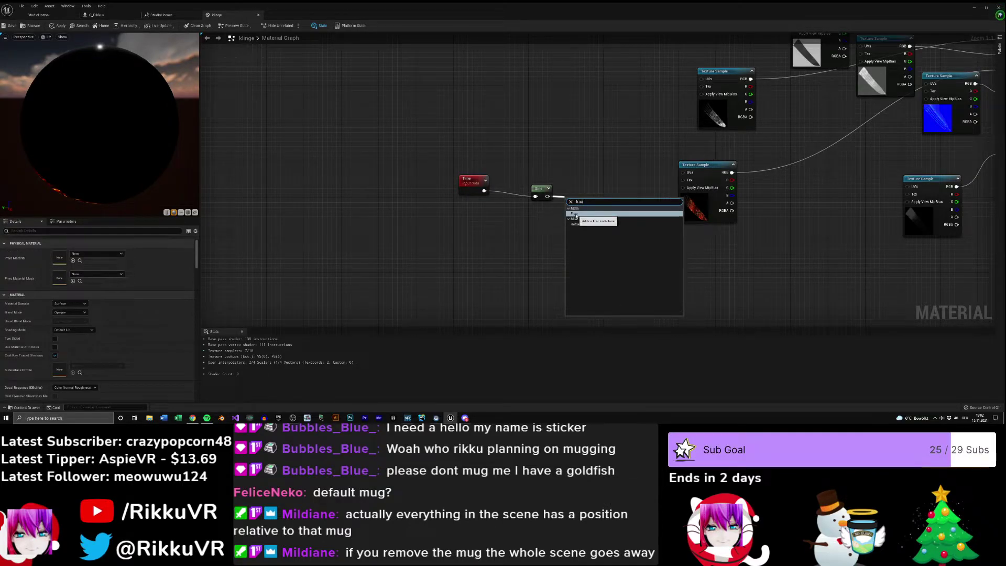
pyautogui.click(575, 214)
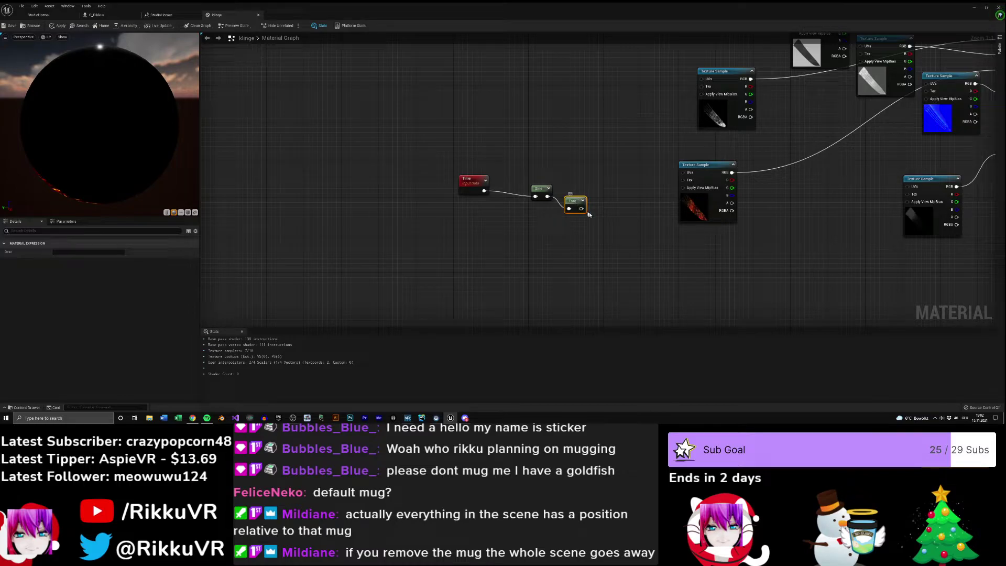
pyautogui.moveTo(612, 221); pyautogui.dragTo(604, 206)
pyautogui.moveTo(592, 213); pyautogui.dragTo(628, 211)
pyautogui.moveTo(543, 190); pyautogui.dragTo(541, 203)
pyautogui.moveTo(644, 225); pyautogui.dragTo(473, 227, button='right')
# - Multiply the emissive texture's RGB by the last Frac node's output and connect the result to Emissive Color
pyautogui.moveTo(563, 177); pyautogui.dragTo(605, 186)
pyautogui.write('mul')
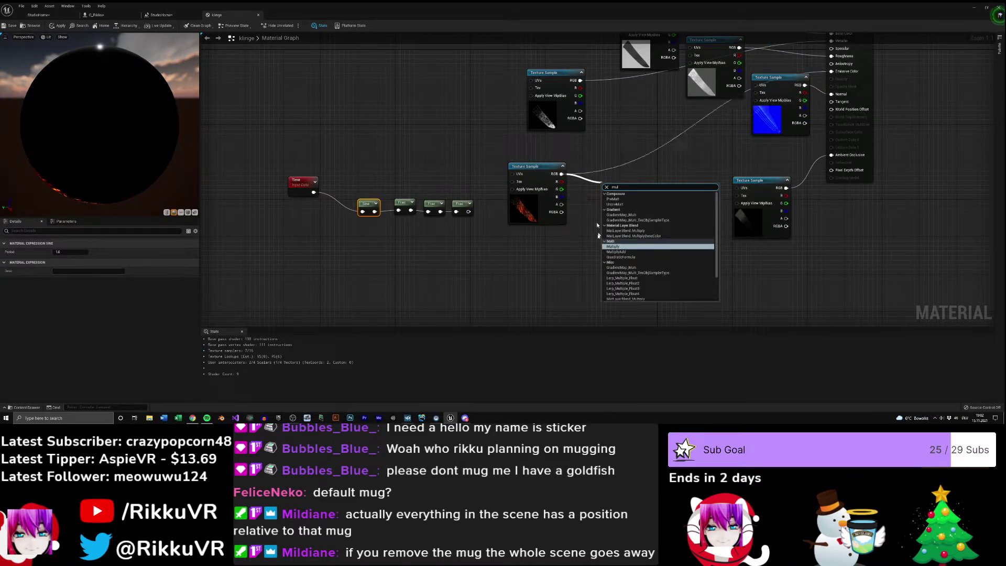
pyautogui.click(613, 246)
pyautogui.moveTo(629, 192); pyautogui.dragTo(534, 251, button='right')
pyautogui.moveTo(535, 252); pyautogui.dragTo(736, 151)
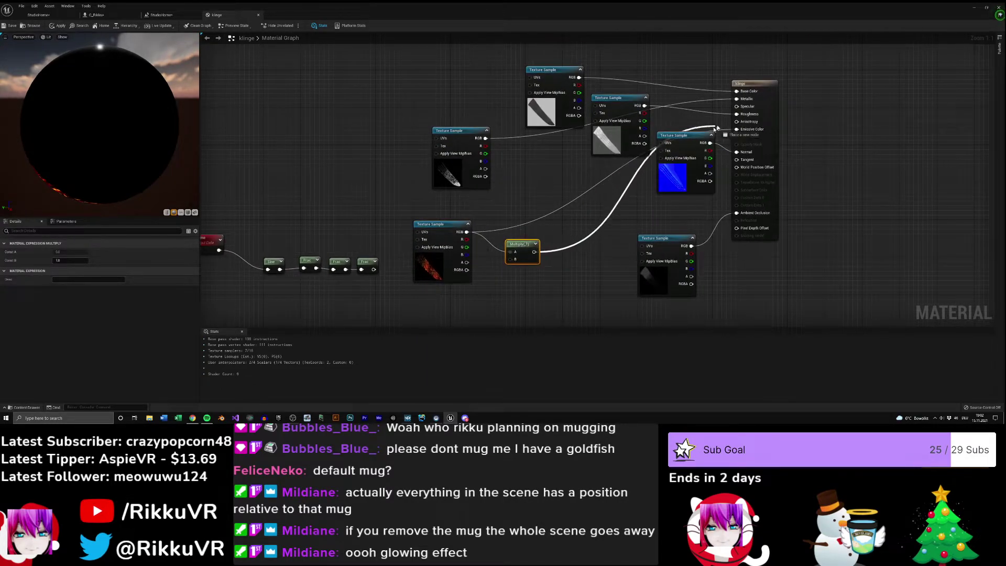
pyautogui.moveTo(524, 244); pyautogui.dragTo(633, 171, button='right')
pyautogui.moveTo(633, 171); pyautogui.dragTo(647, 165)
pyautogui.moveTo(483, 197); pyautogui.dragTo(640, 182)
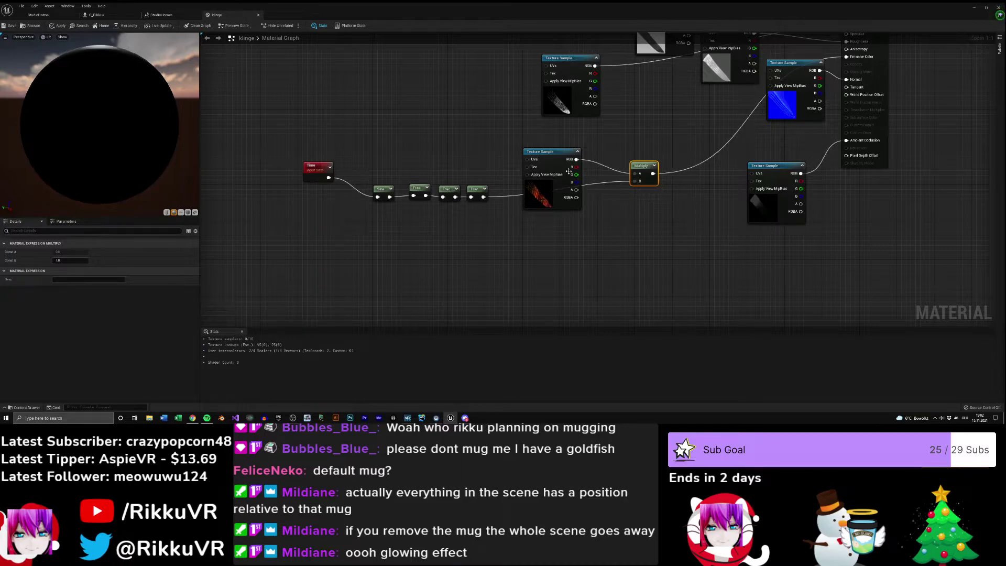
pyautogui.moveTo(554, 158); pyautogui.dragTo(483, 117)
# - Apply the klinge material changes and inspect the sword's glow up close in the StudioHome level
pyautogui.moveTo(76, 163)
pyautogui.mouseDown()
pyautogui.moveTo(178, 138)
pyautogui.moveTo(76, 166)
pyautogui.mouseUp()
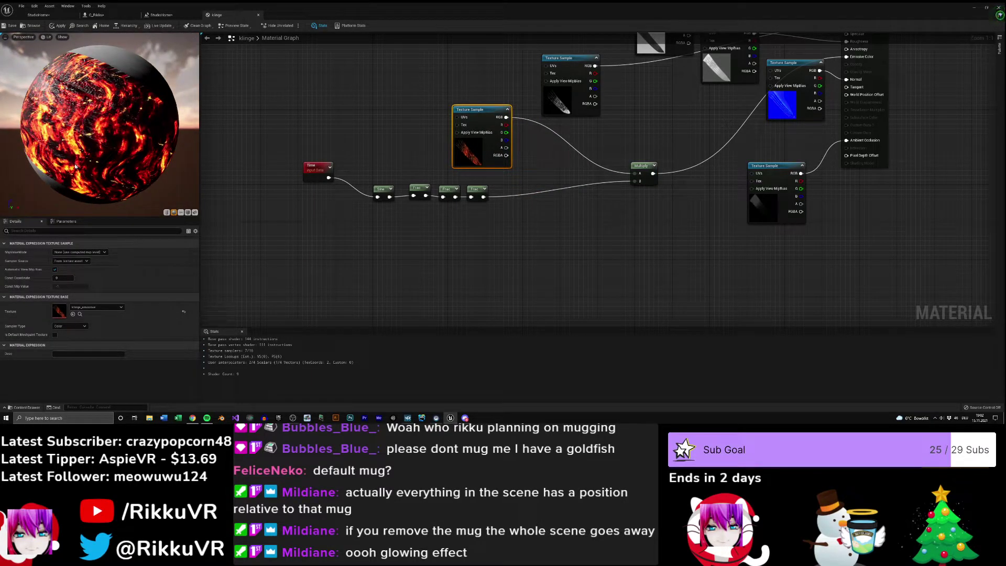
pyautogui.click(55, 26)
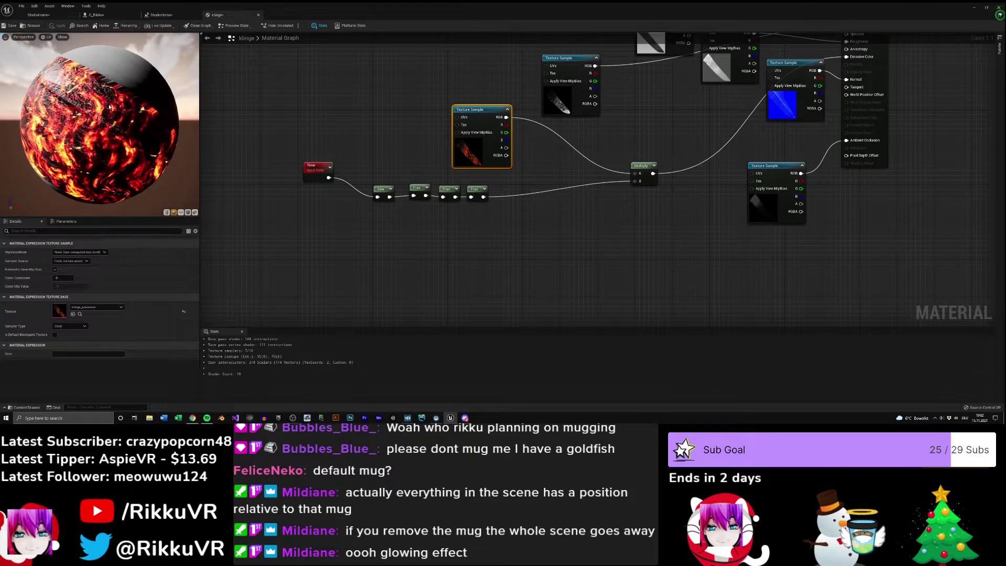
pyautogui.click(46, 15)
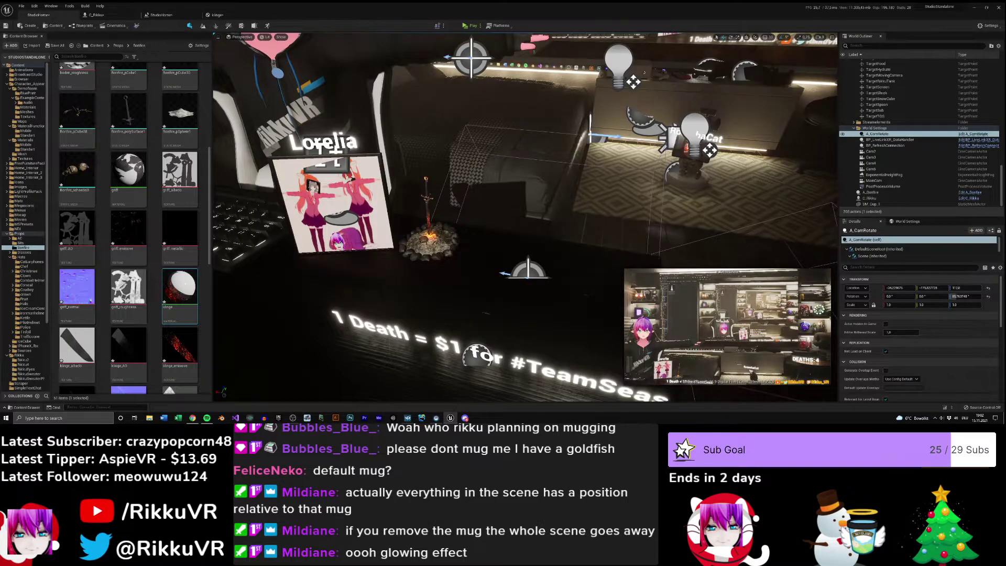
pyautogui.moveTo(524, 218)
pyautogui.mouseDown(button='right')
pyautogui.moveTo(451, 214)
pyautogui.moveTo(555, 225)
pyautogui.moveTo(492, 220)
pyautogui.moveTo(497, 207)
pyautogui.moveTo(526, 209)
pyautogui.moveTo(508, 212)
pyautogui.mouseUp(button='right')
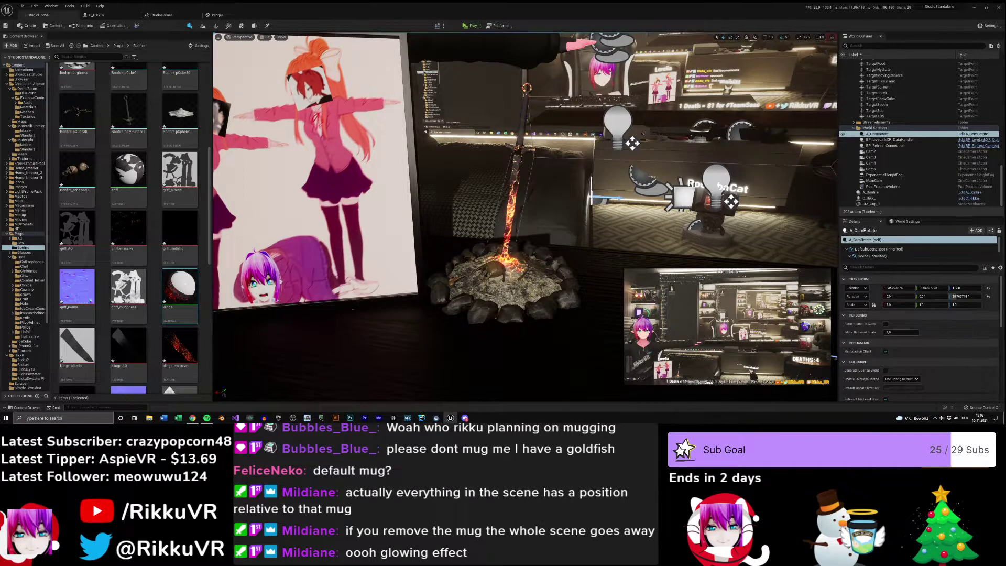
# - Insert a second Multiply node between the emissive texture and the existing Multiply in the klinge material
pyautogui.click(219, 15)
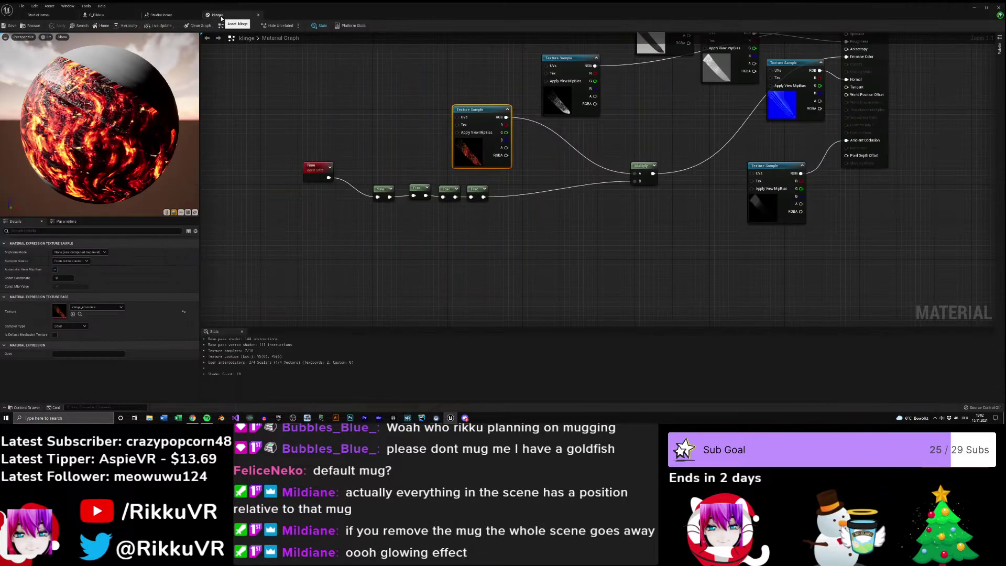
pyautogui.moveTo(544, 168); pyautogui.dragTo(515, 167, button='right')
pyautogui.moveTo(479, 117); pyautogui.dragTo(511, 138)
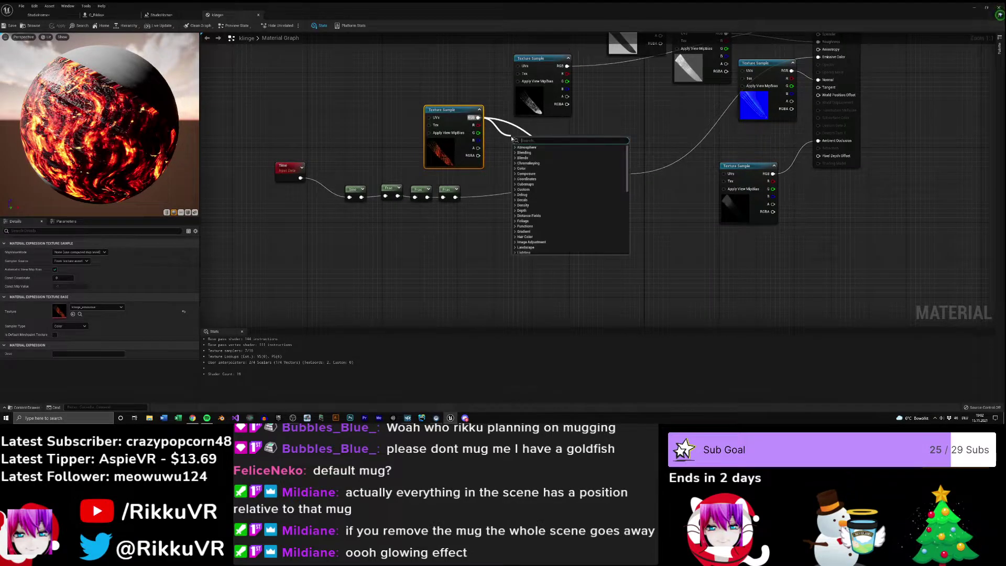
pyautogui.write('multiply')
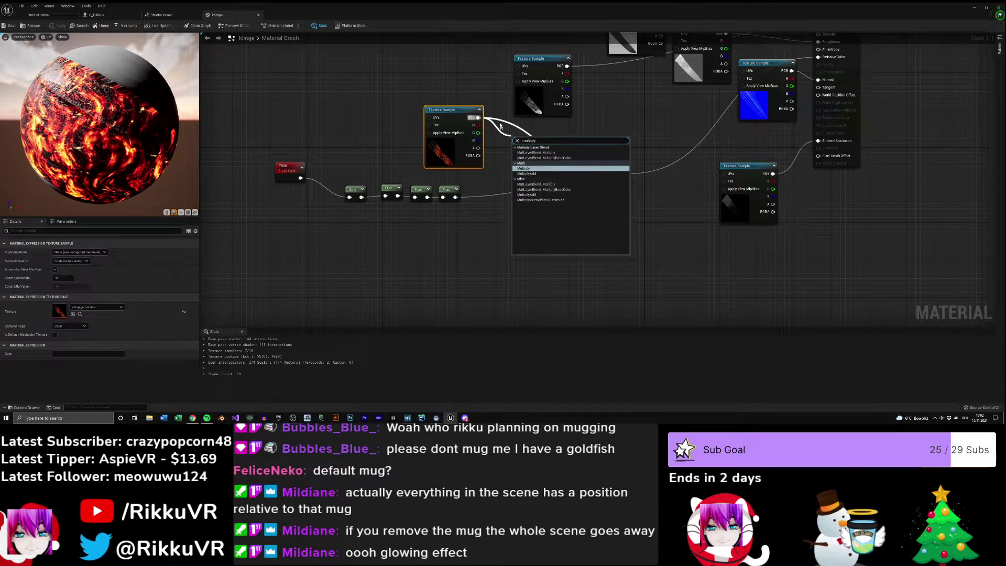
pyautogui.press('Return')
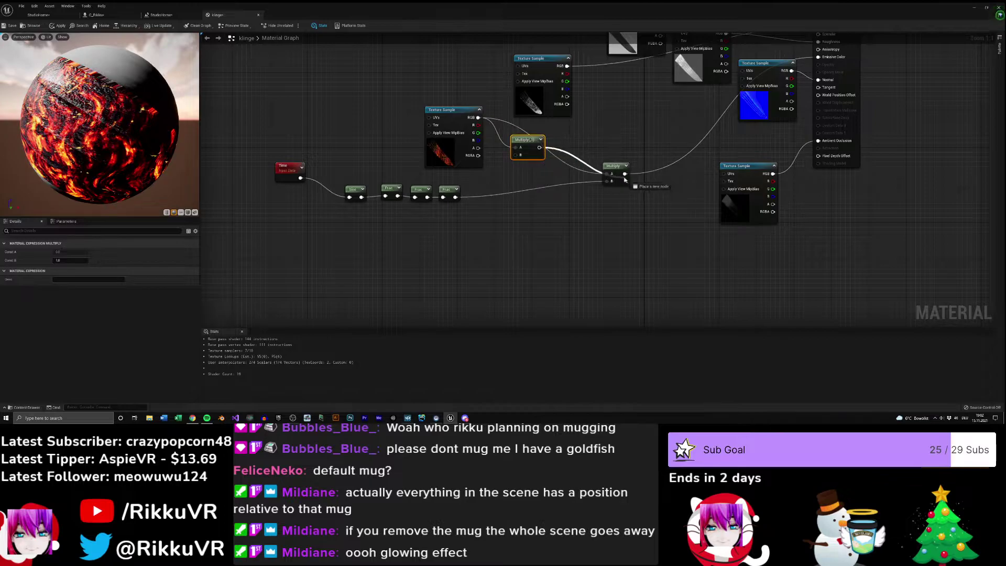
pyautogui.moveTo(609, 175); pyautogui.dragTo(610, 173)
pyautogui.moveTo(461, 111); pyautogui.dragTo(409, 97)
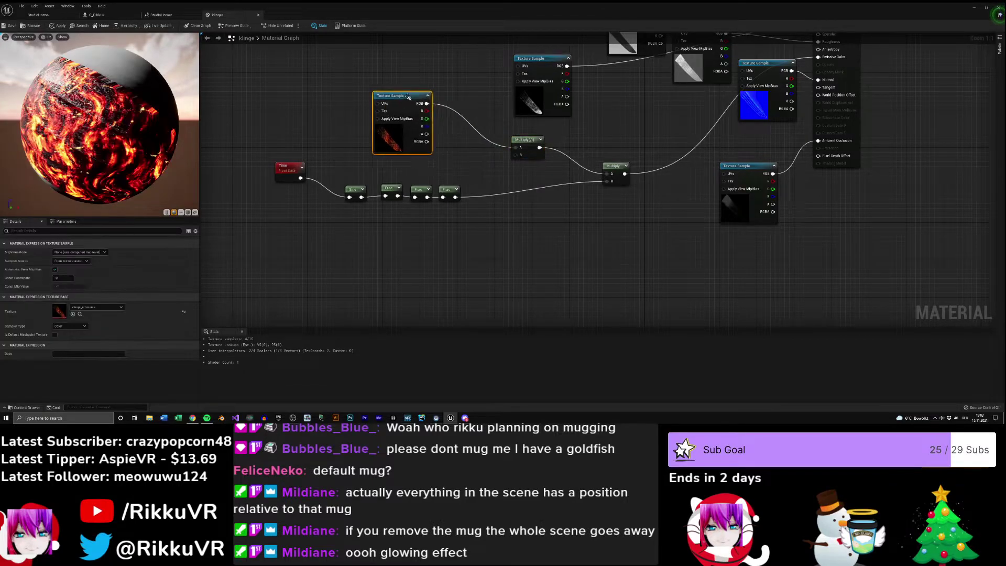
# - Feed a constant of 5 into the new Multiply's B input, apply the klinge material and return to the StudioHome level
pyautogui.click(462, 169)
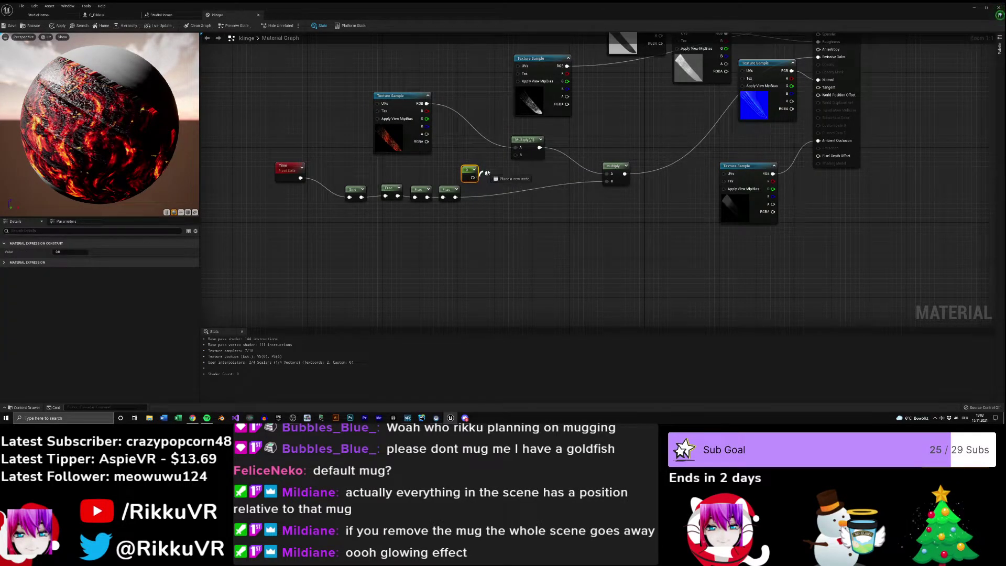
pyautogui.moveTo(518, 162); pyautogui.dragTo(473, 156)
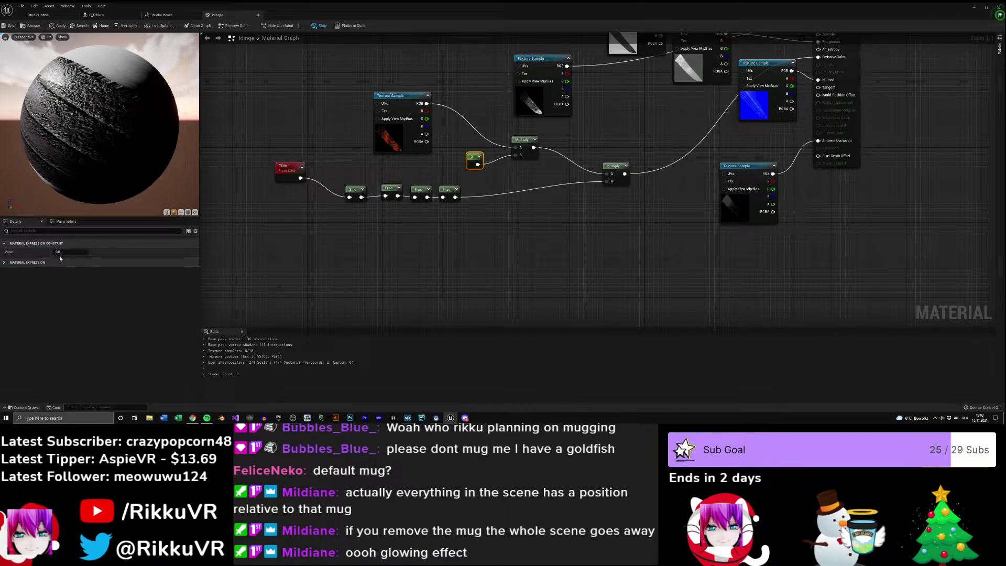
pyautogui.write('5')
pyautogui.press('Return')
pyautogui.click(52, 26)
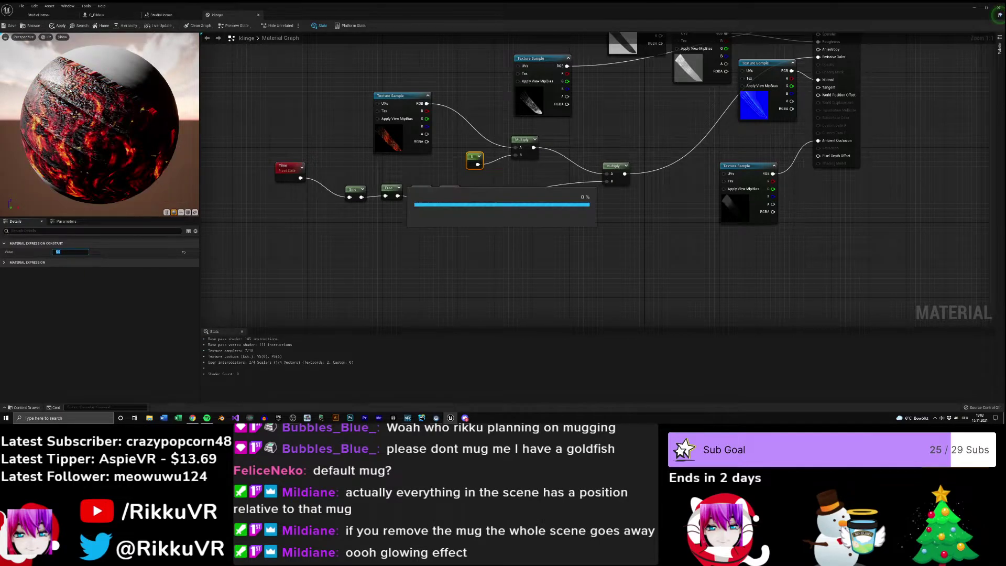
pyautogui.click(56, 15)
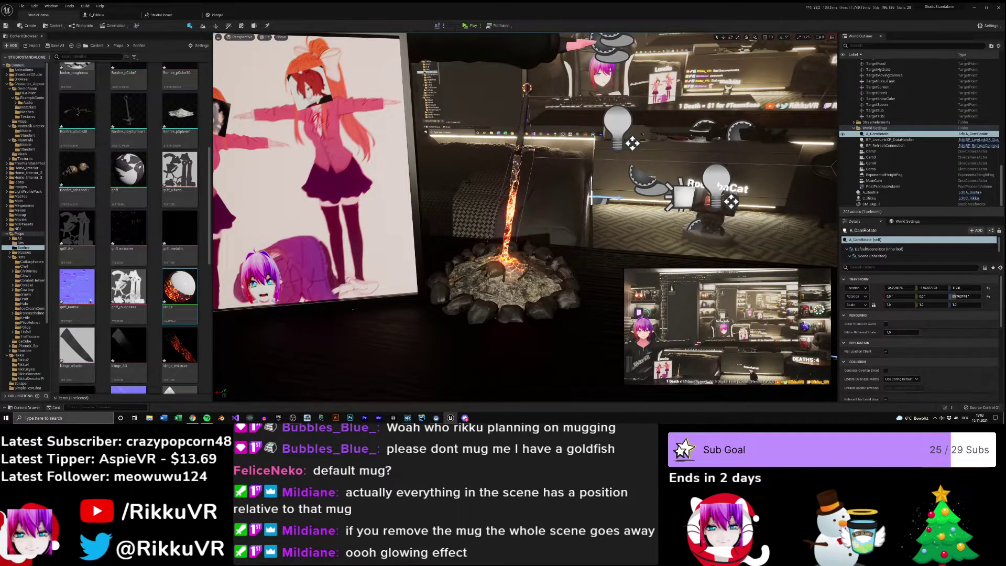
# - Run the StudioHome level in play mode to examine the bonfire sword's glow, and end the play session
pyautogui.moveTo(471, 183); pyautogui.dragTo(495, 189, button='right')
pyautogui.press('s')
pyautogui.press('s')
pyautogui.moveTo(650, 253); pyautogui.dragTo(650, 256, button='right')
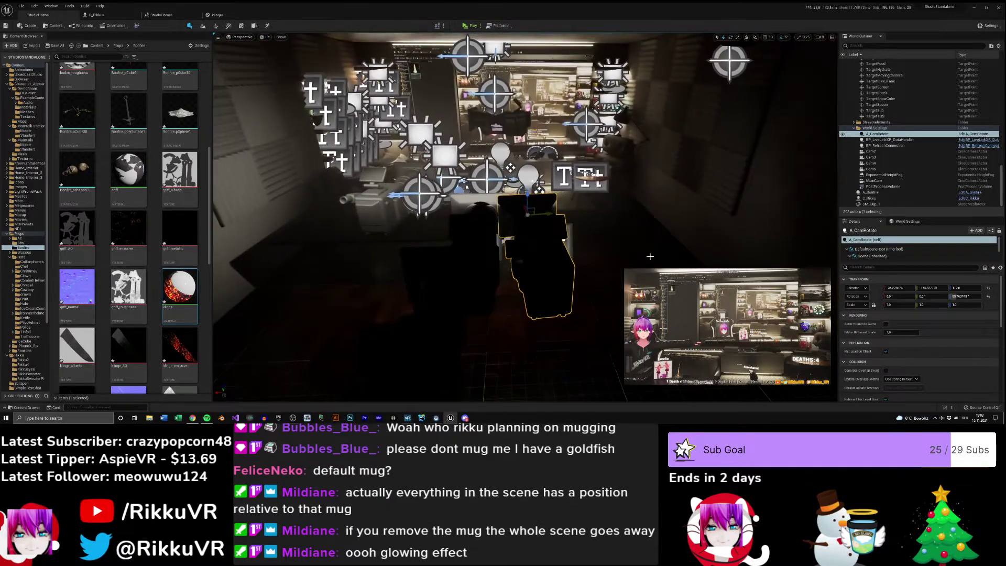
pyautogui.click(564, 348)
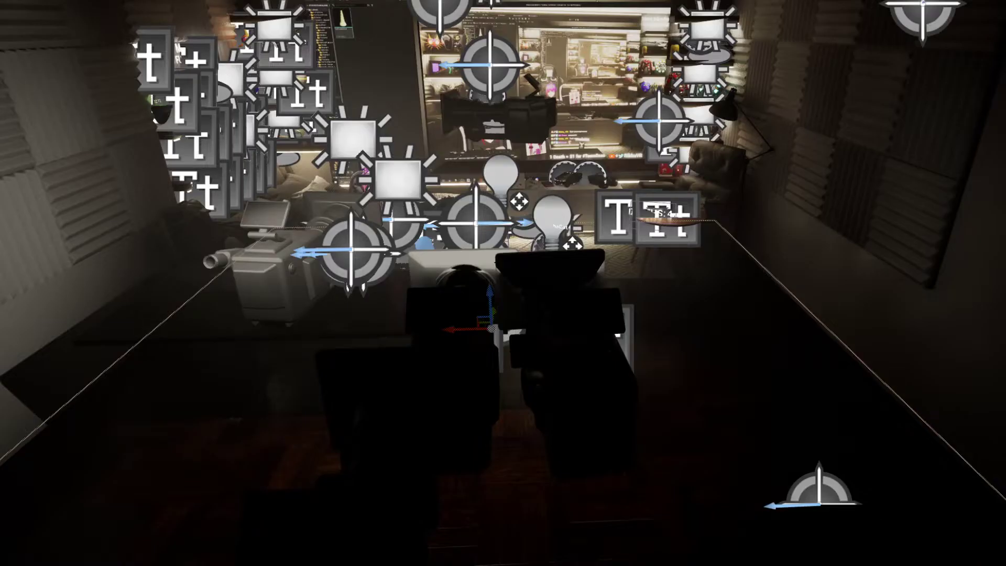
pyautogui.hotkey('alt', 'p')
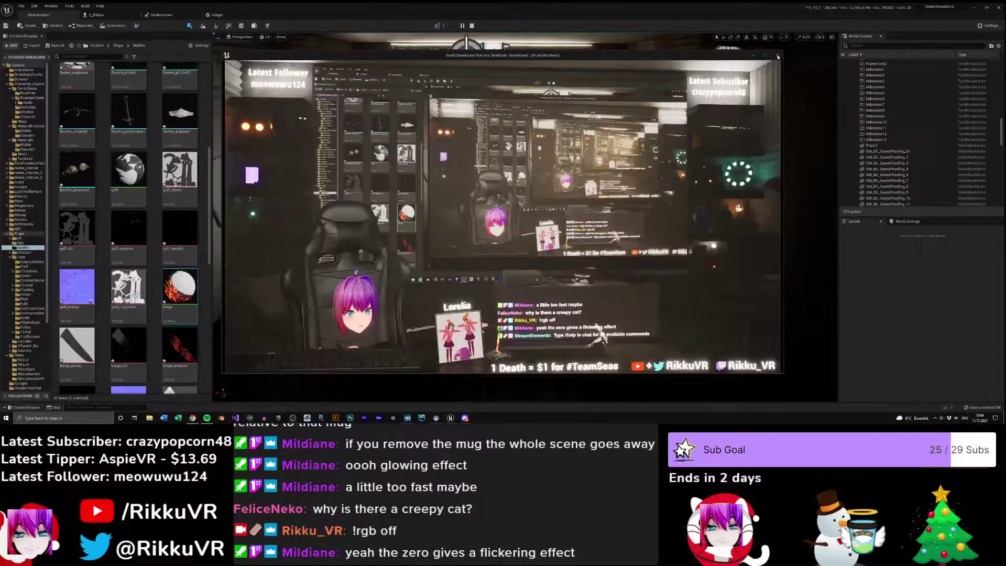
pyautogui.press('Escape')
# - Insert an Add node with a B value of 0.5 between the last Frac node and the final Multiply in the klinge material
pyautogui.click(227, 17)
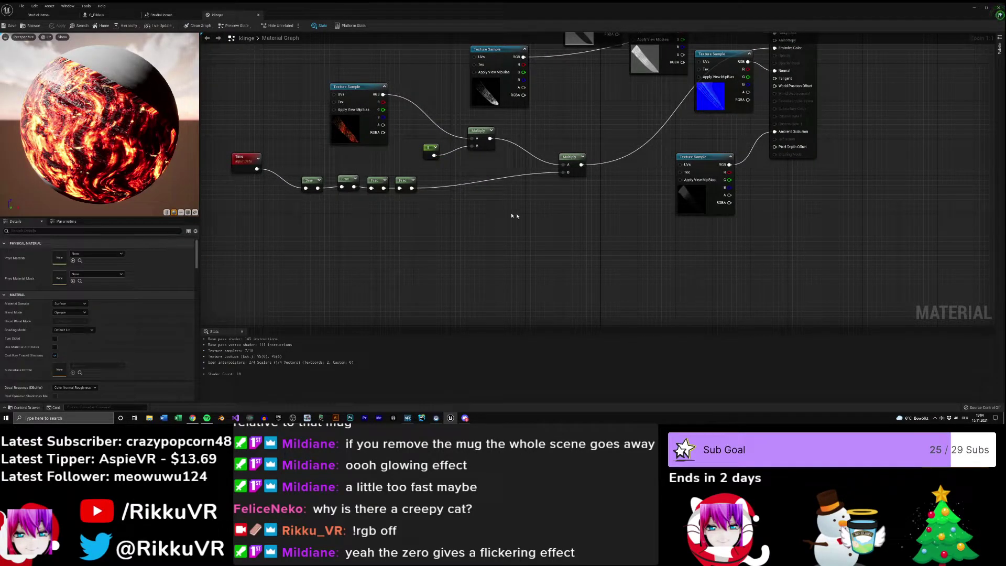
pyautogui.moveTo(411, 187); pyautogui.dragTo(454, 202)
pyautogui.write('add')
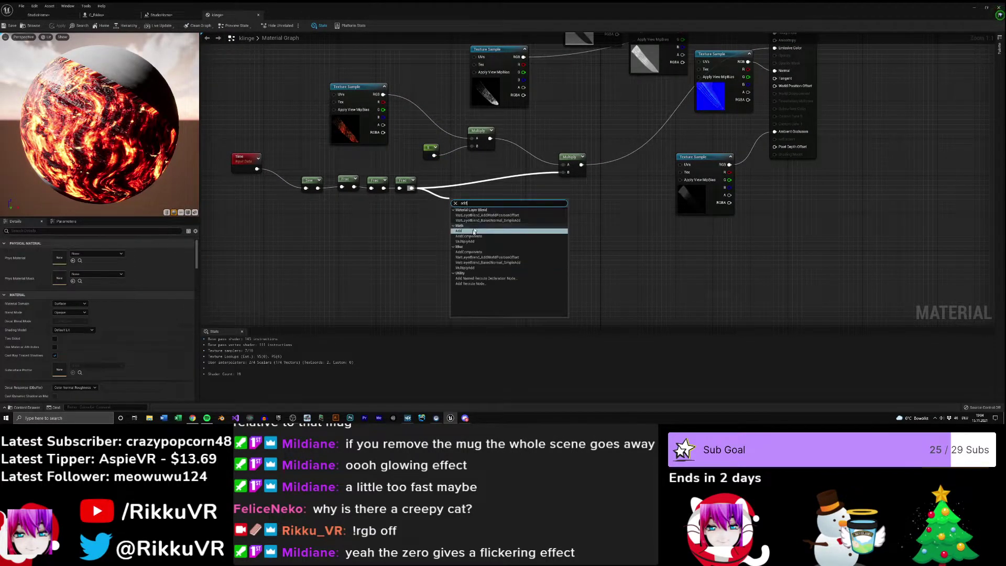
pyautogui.click(468, 231)
pyautogui.moveTo(470, 210); pyautogui.dragTo(567, 173)
pyautogui.click(541, 189)
pyautogui.moveTo(471, 210); pyautogui.dragTo(568, 172)
pyautogui.moveTo(455, 215); pyautogui.dragTo(472, 198)
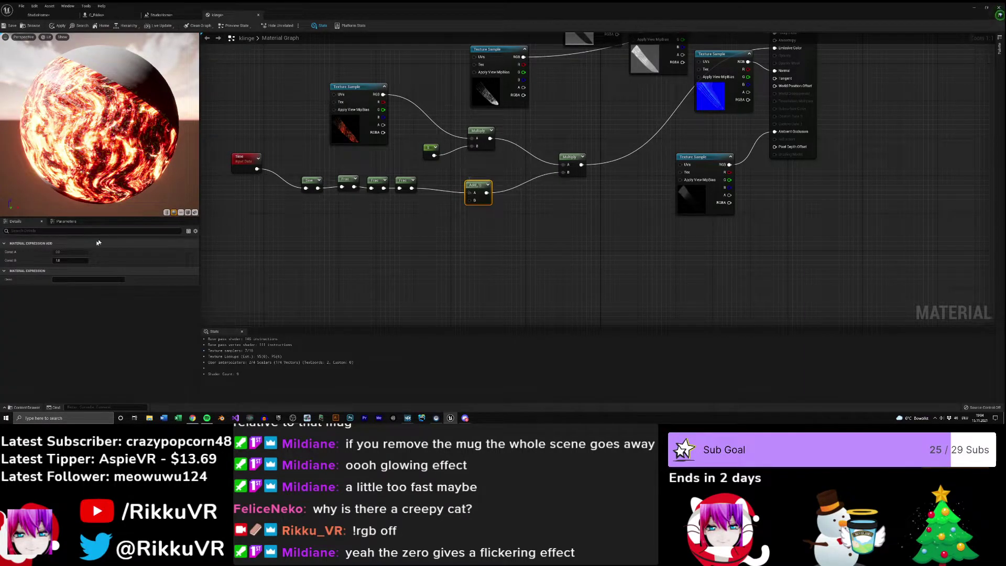
pyautogui.write('0.5')
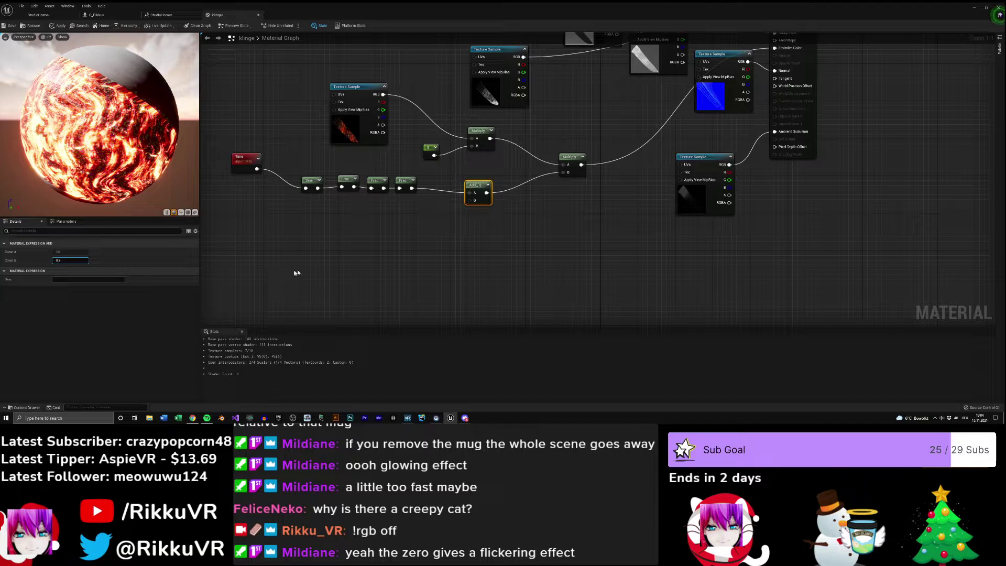
pyautogui.press('Return')
pyautogui.click(339, 264)
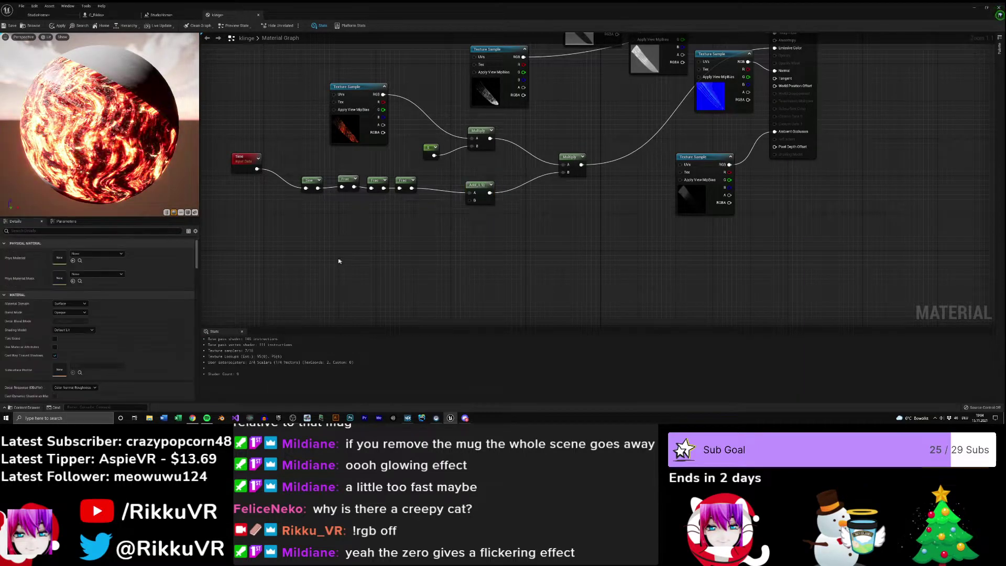
# - Insert a Multiply node with a B value of 2 between the Time and Sine nodes
pyautogui.moveTo(338, 263); pyautogui.dragTo(549, 265, button='right')
pyautogui.moveTo(470, 179); pyautogui.dragTo(438, 204)
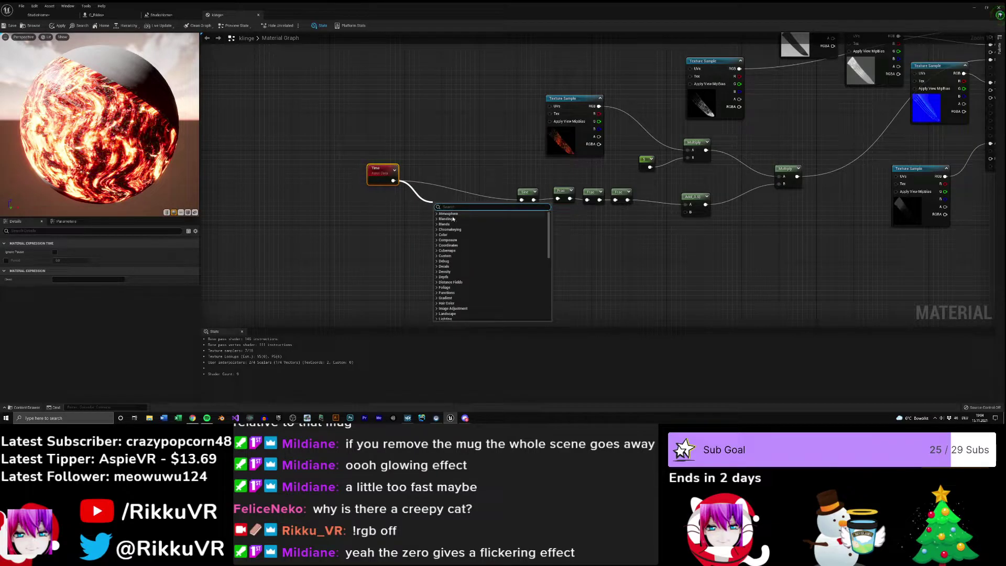
pyautogui.write('mul')
pyautogui.click(449, 267)
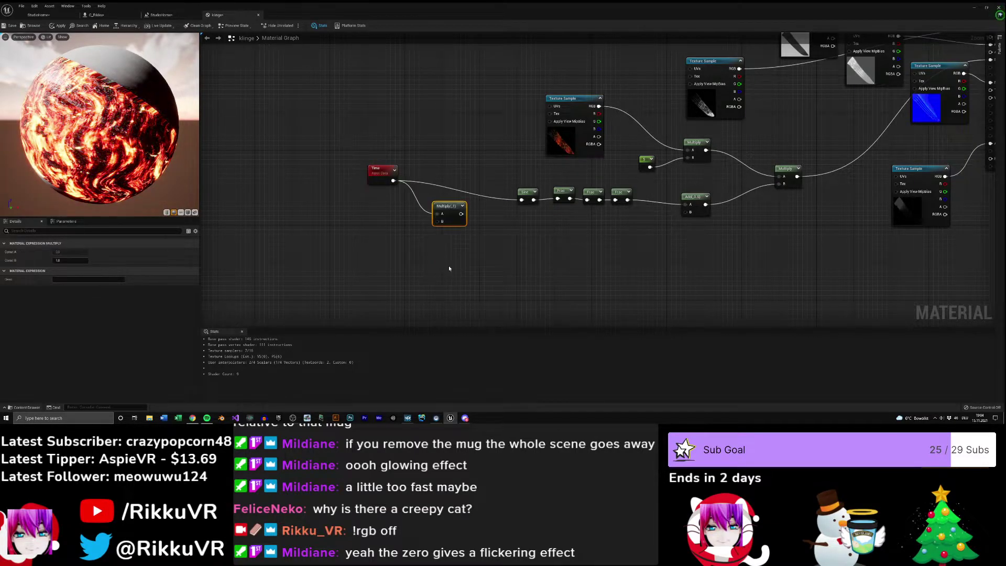
pyautogui.moveTo(462, 214); pyautogui.dragTo(462, 192)
pyautogui.click(71, 261)
pyautogui.write('2')
pyautogui.press('Return')
pyautogui.moveTo(338, 228); pyautogui.dragTo(356, 231, button='right')
# - Apply the klinge material with the sped-up Time input and examine the sword beside the artwork in the StudioHome level
pyautogui.click(356, 231)
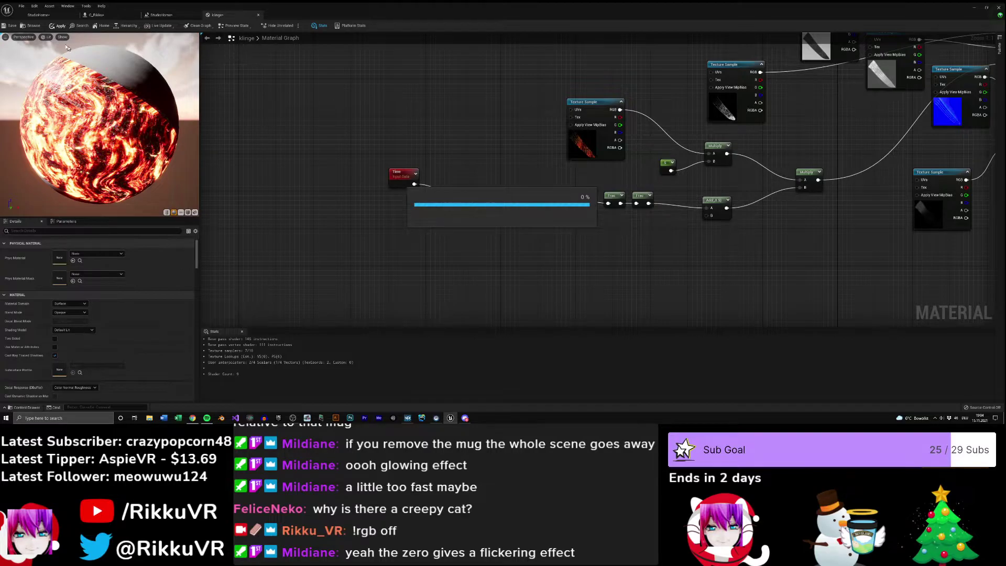
pyautogui.click(38, 14)
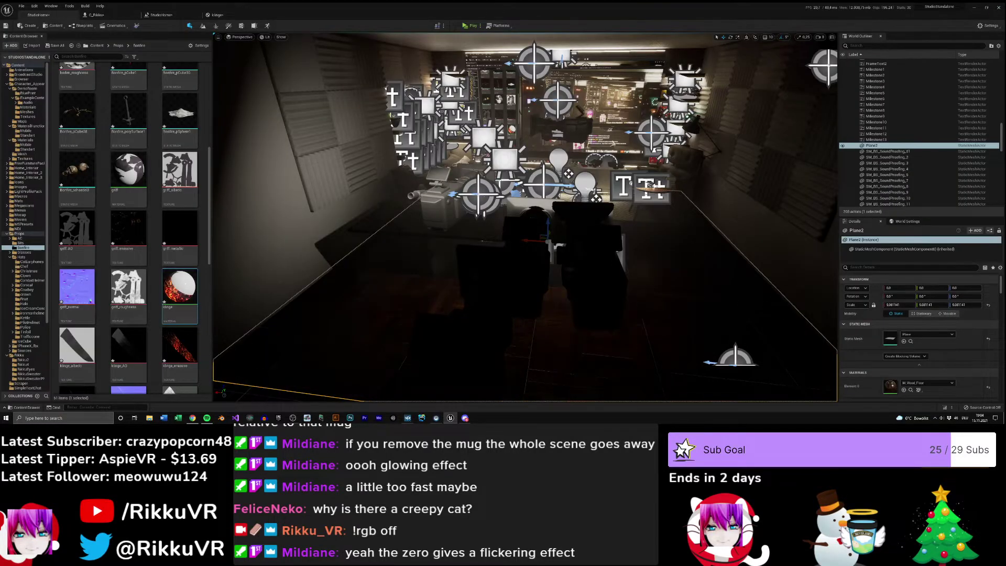
pyautogui.press('s')
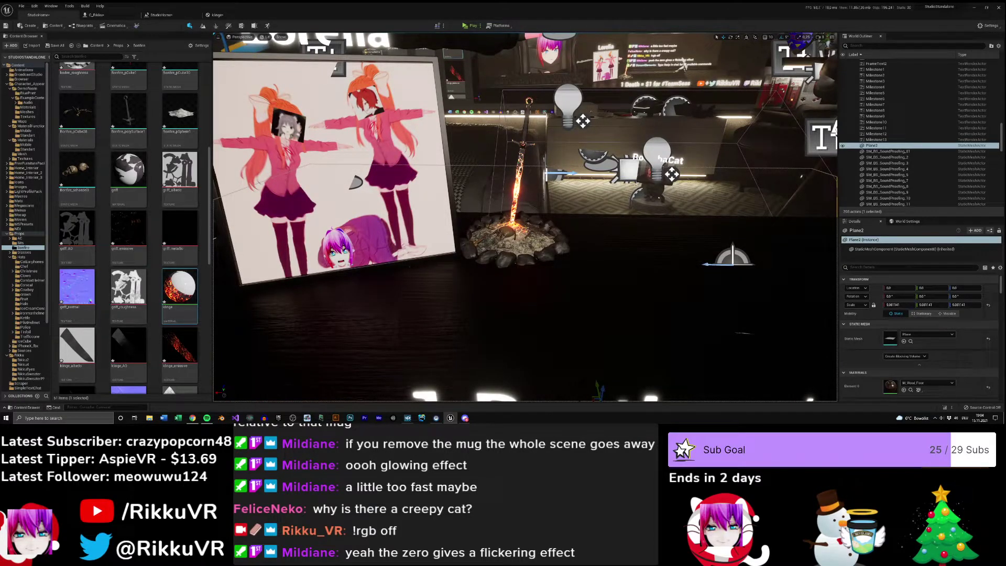
# - Set the B value of the Multiply node after Time to 5 in the klinge material
pyautogui.click(216, 15)
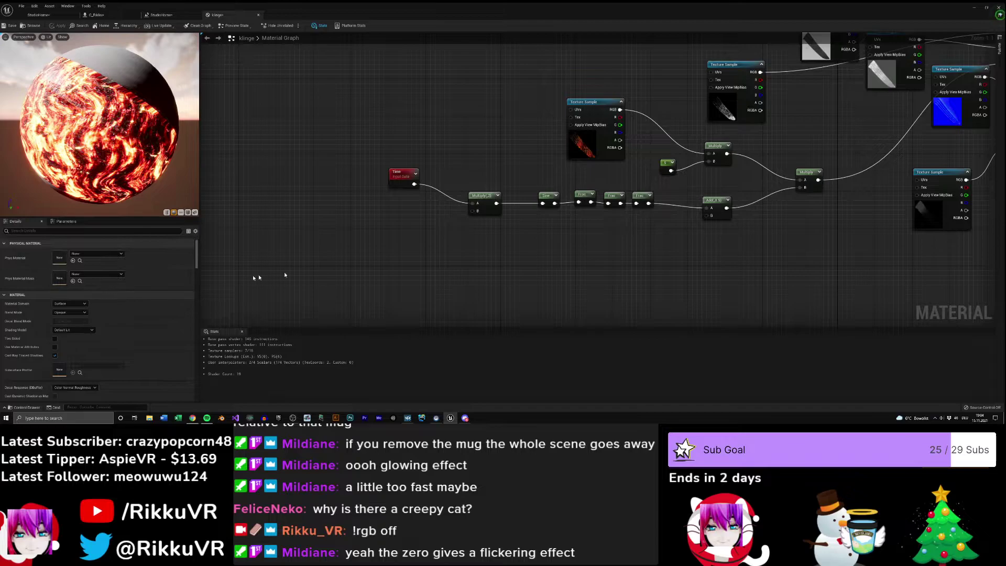
pyautogui.click(399, 178)
pyautogui.click(480, 198)
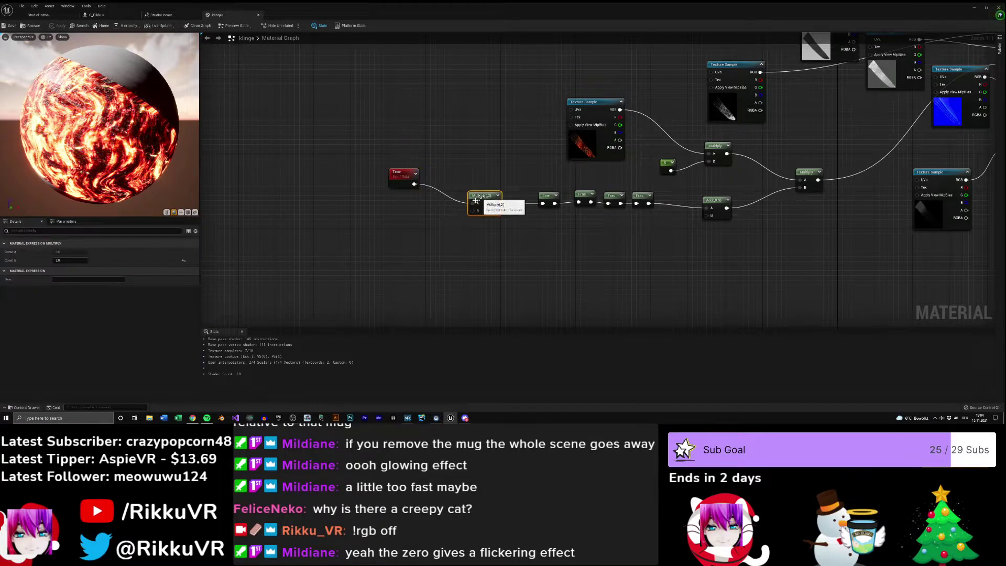
pyautogui.write('5')
pyautogui.press('Return')
# - Remove one of the three Frac nodes, keeping the remaining chain wired into the Add node
pyautogui.moveTo(476, 259); pyautogui.dragTo(403, 265, button='right')
pyautogui.click(544, 208)
pyautogui.press('Delete')
pyautogui.moveTo(543, 209)
pyautogui.mouseDown()
pyautogui.moveTo(566, 212)
pyautogui.moveTo(538, 208)
pyautogui.moveTo(547, 208)
pyautogui.mouseUp()
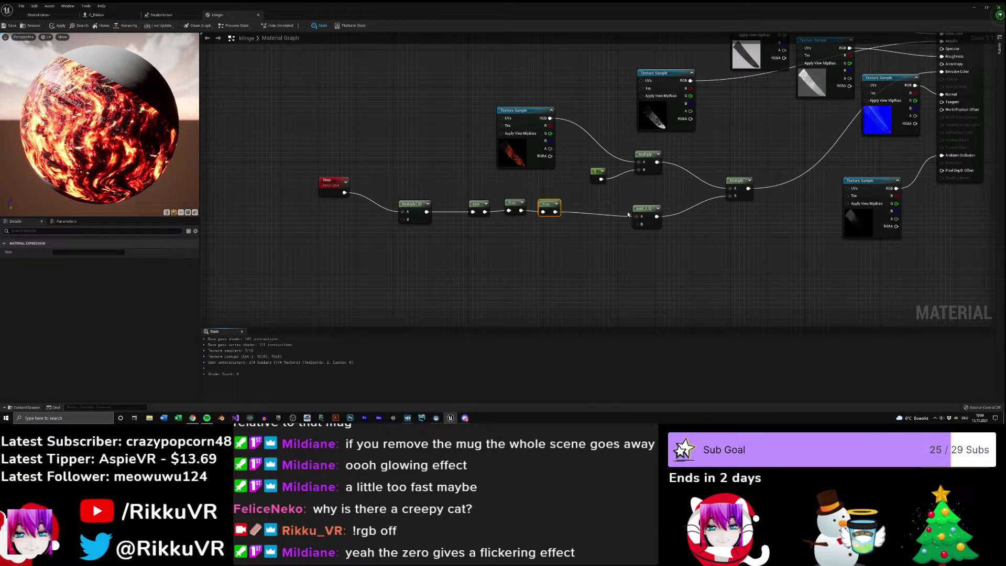
# - Set the Add node's B value to 0.3, save the klinge material and check the sword in the StudioHome level
pyautogui.click(646, 209)
pyautogui.click(76, 259)
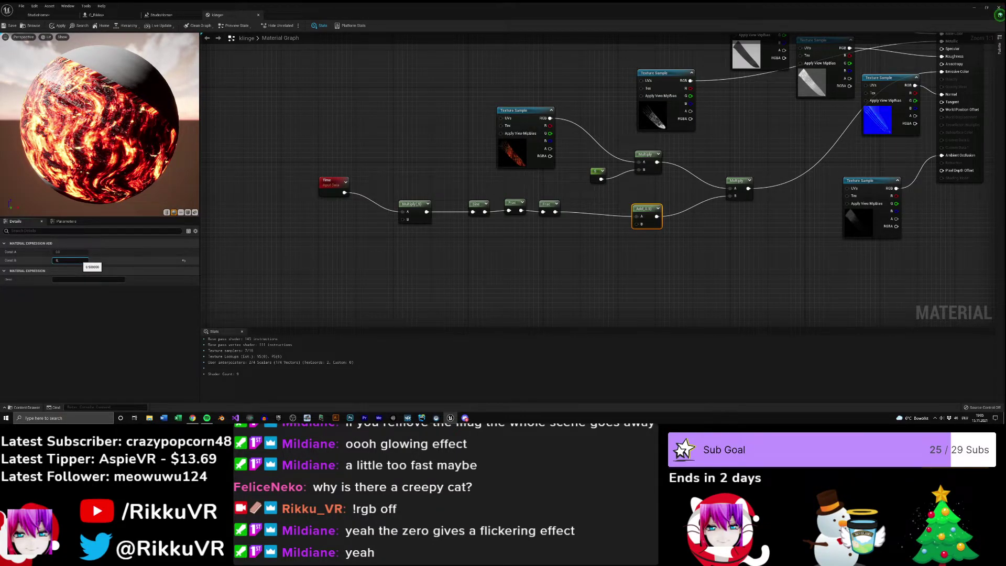
pyautogui.write('0.3')
pyautogui.click(10, 25)
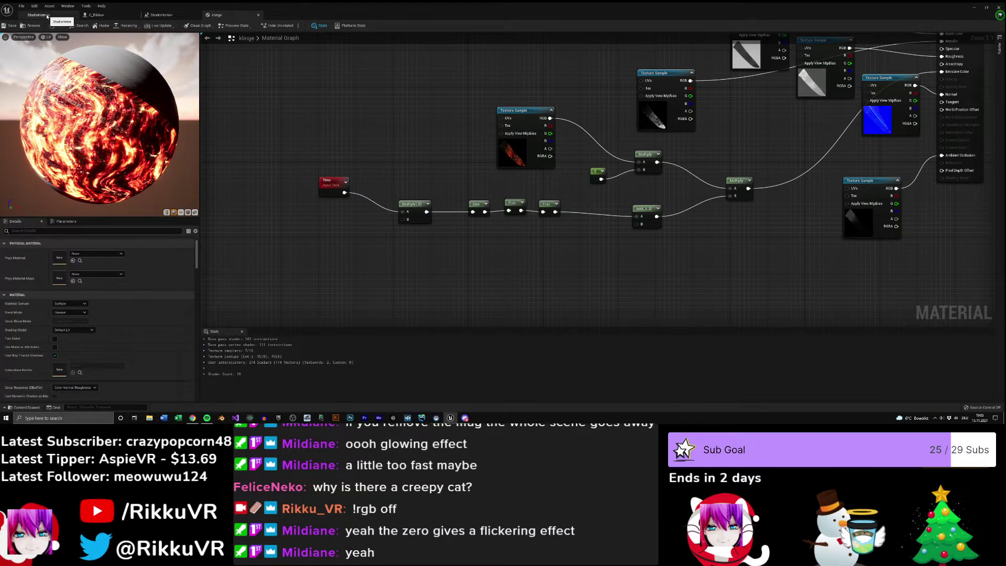
pyautogui.click(47, 16)
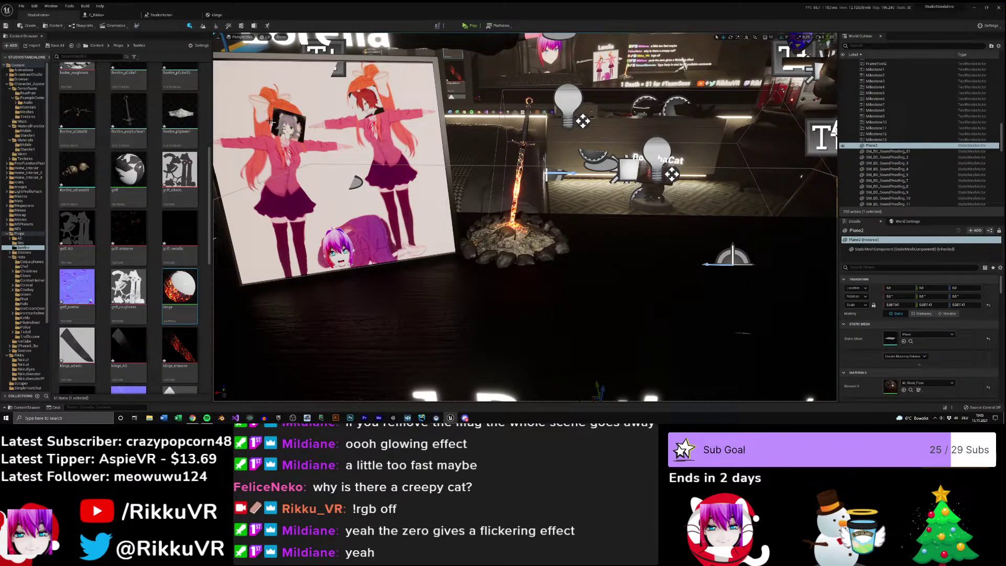
# - Change the B value of the Multiply after Time, apply the klinge material and view the sword's pulsing in the level
pyautogui.click(97, 15)
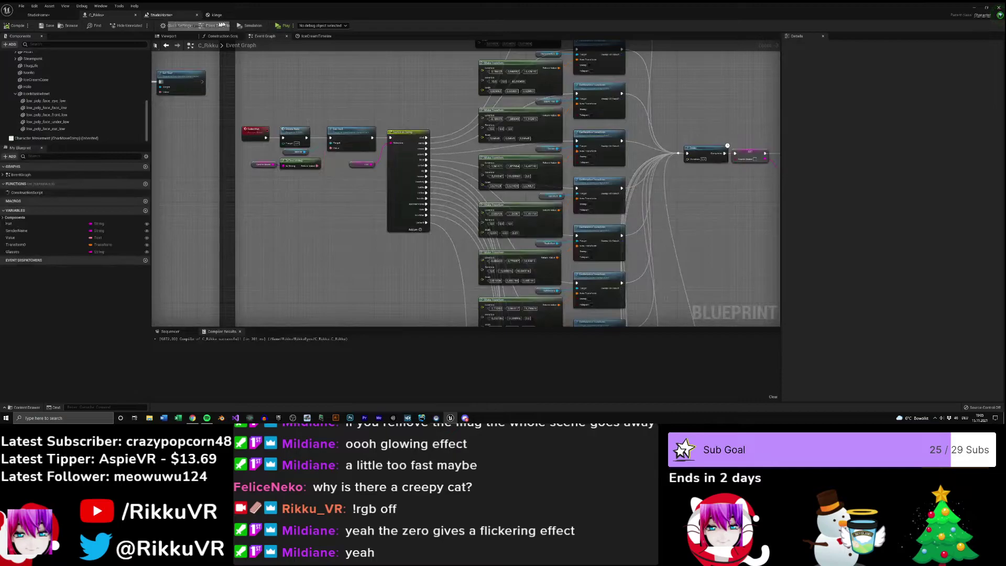
pyautogui.click(160, 15)
pyautogui.click(219, 15)
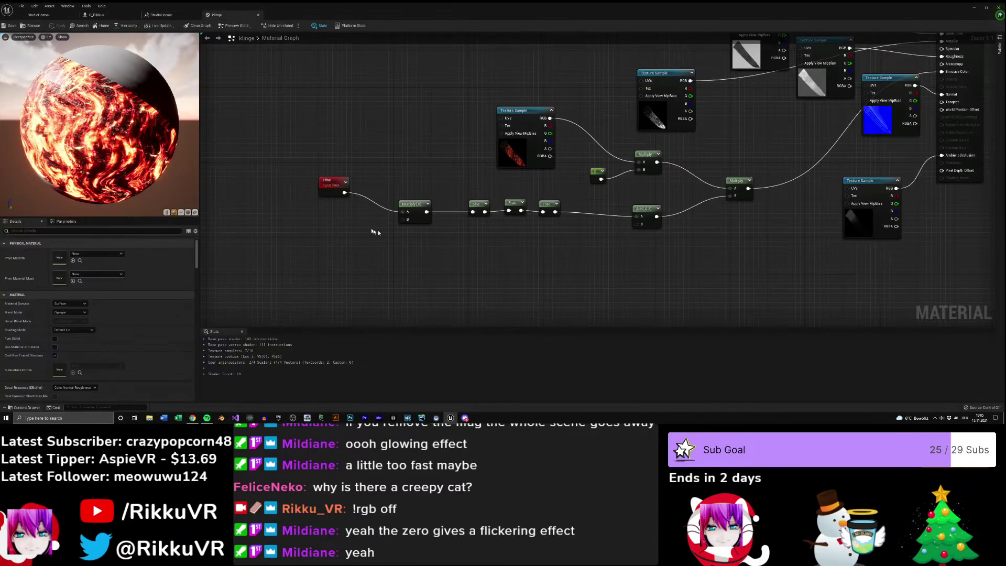
pyautogui.click(418, 206)
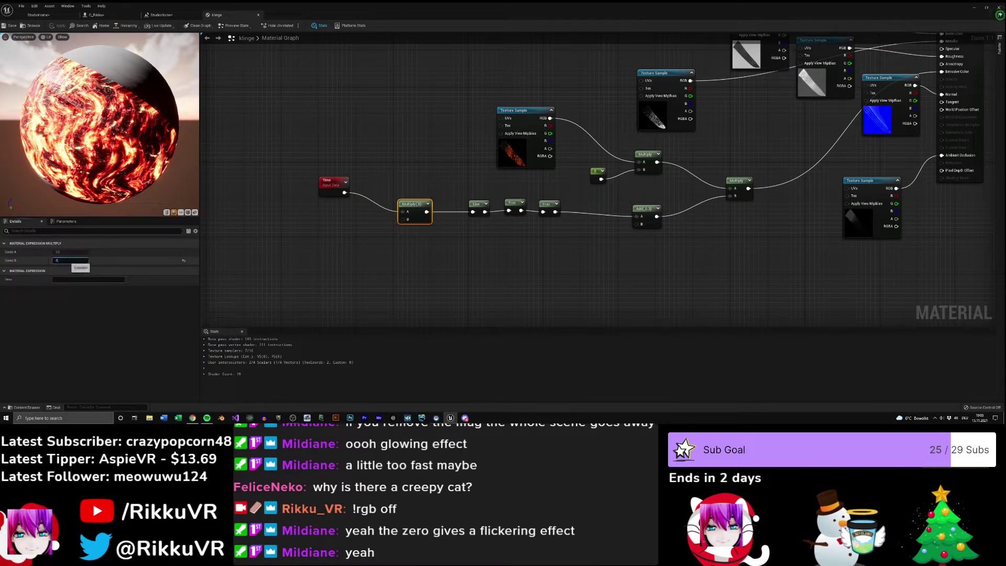
pyautogui.press('Return')
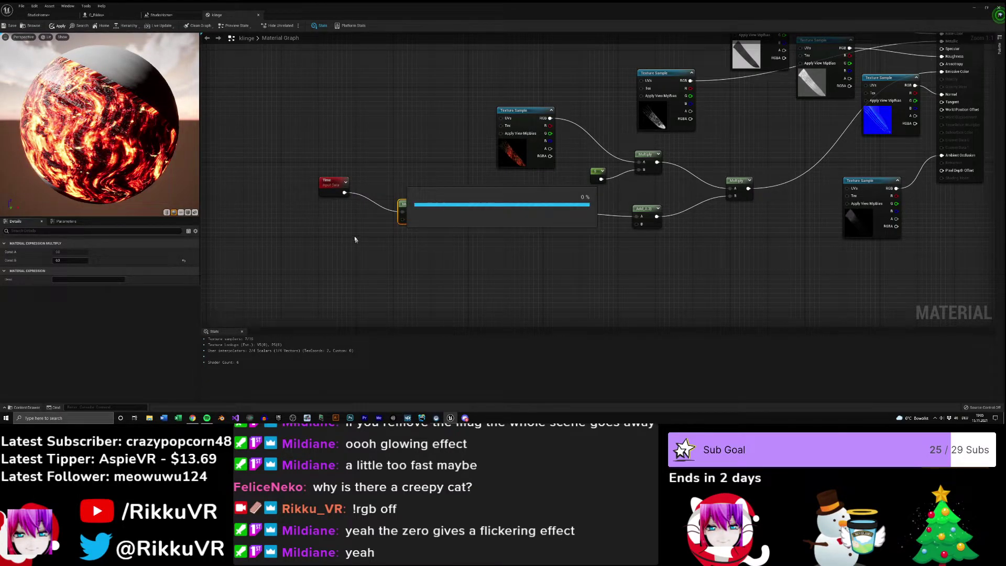
pyautogui.click(52, 16)
pyautogui.moveTo(431, 206); pyautogui.dragTo(432, 208, button='right')
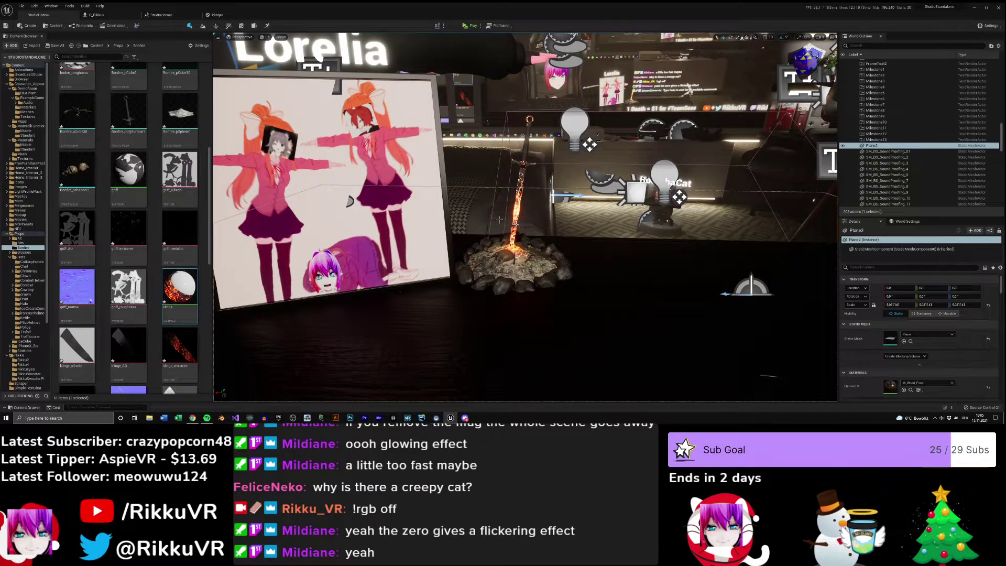
# - Delete both remaining Frac nodes from the klinge material and connect the Sine output directly to the Add node's A input
pyautogui.click(222, 16)
pyautogui.click(513, 202)
pyautogui.keyDown('shift'); pyautogui.click(546, 205); pyautogui.keyUp('shift')
pyautogui.press('Delete')
pyautogui.moveTo(484, 212); pyautogui.dragTo(642, 220)
pyautogui.click(569, 235)
pyautogui.moveTo(485, 212); pyautogui.dragTo(641, 219)
# - Set the B value of the Multiply node between Time and Sine to 0.2
pyautogui.click(415, 220)
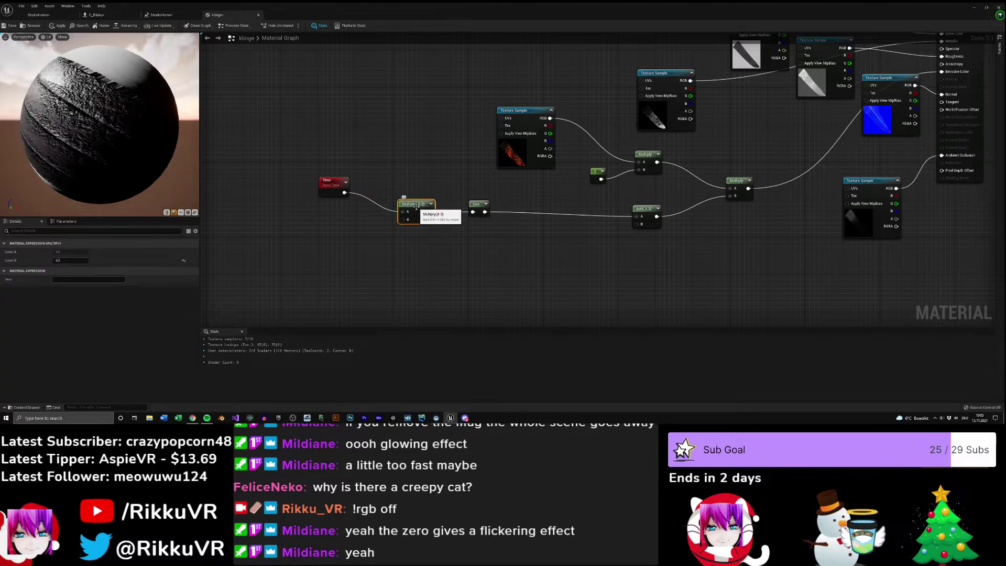
pyautogui.write('0.2')
pyautogui.press('Return')
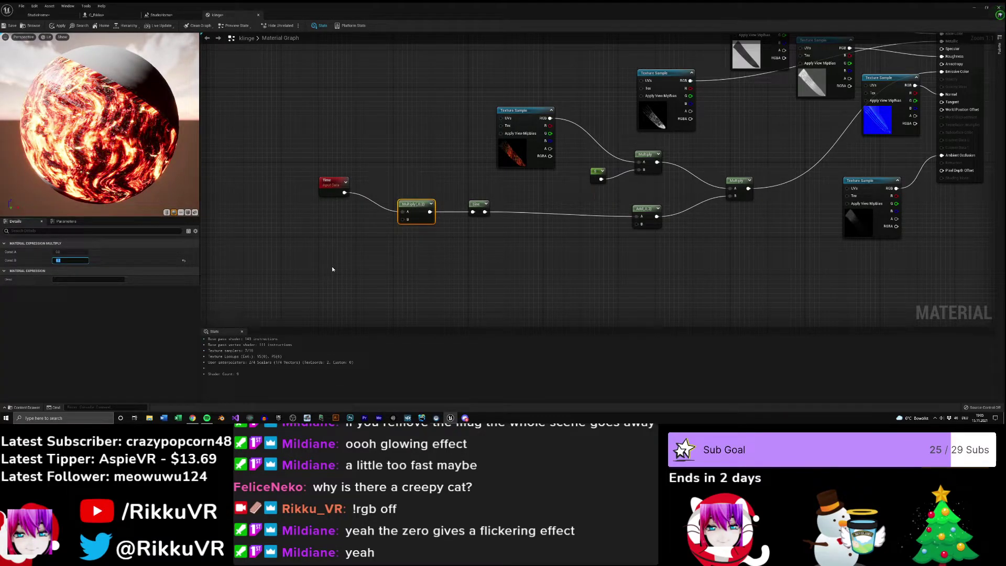
pyautogui.click(462, 168)
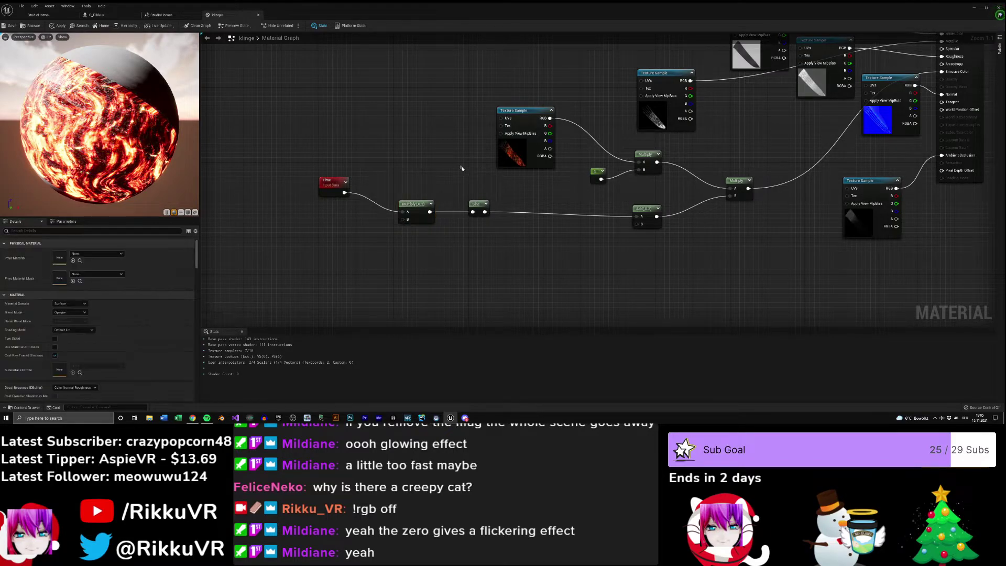
# - Set the Add node's B value to 0.25, apply and save the klinge material, and watch the sword in the StudioHome level
pyautogui.click(644, 217)
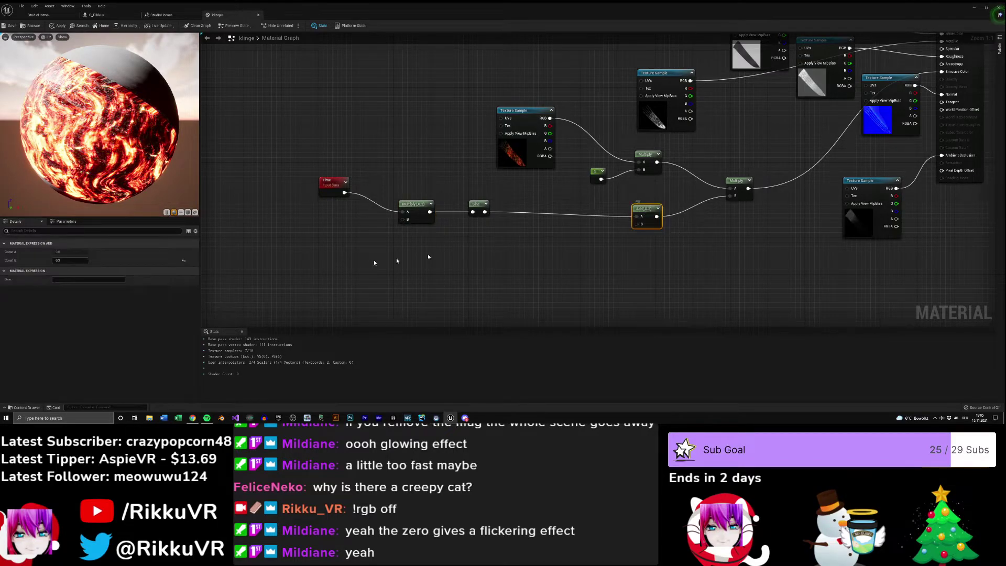
pyautogui.click(76, 258)
pyautogui.write('0.25')
pyautogui.press('Return')
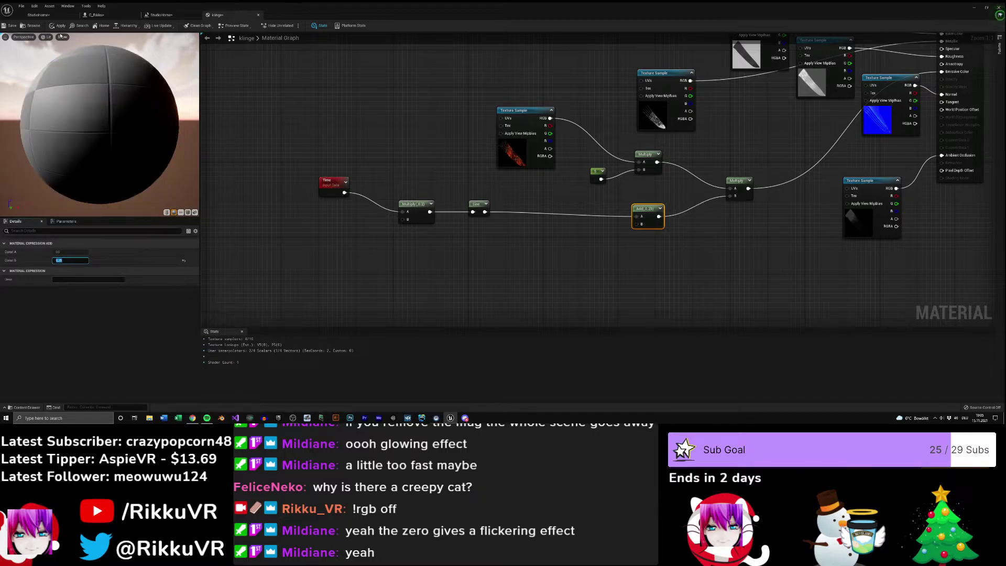
pyautogui.click(8, 26)
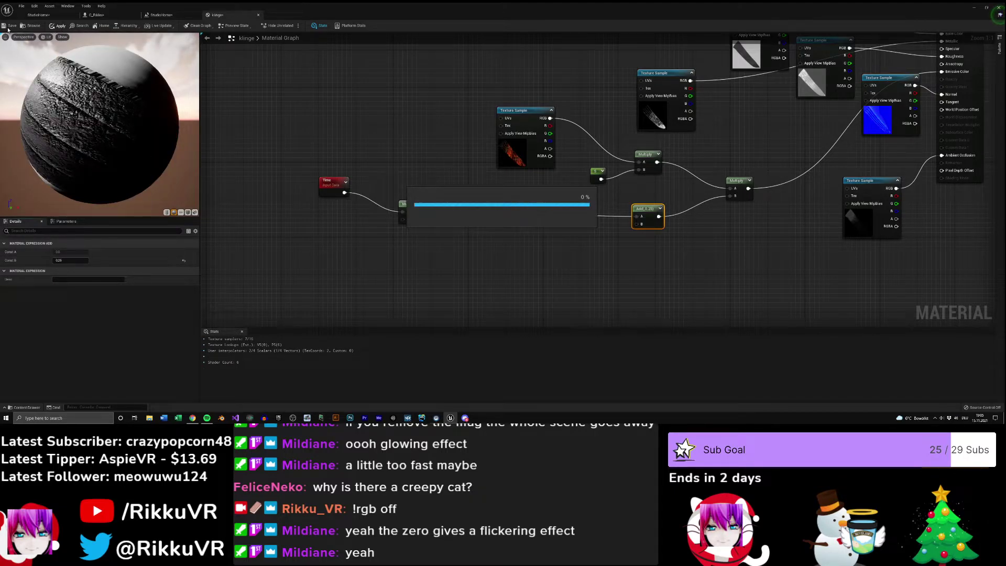
pyautogui.click(38, 16)
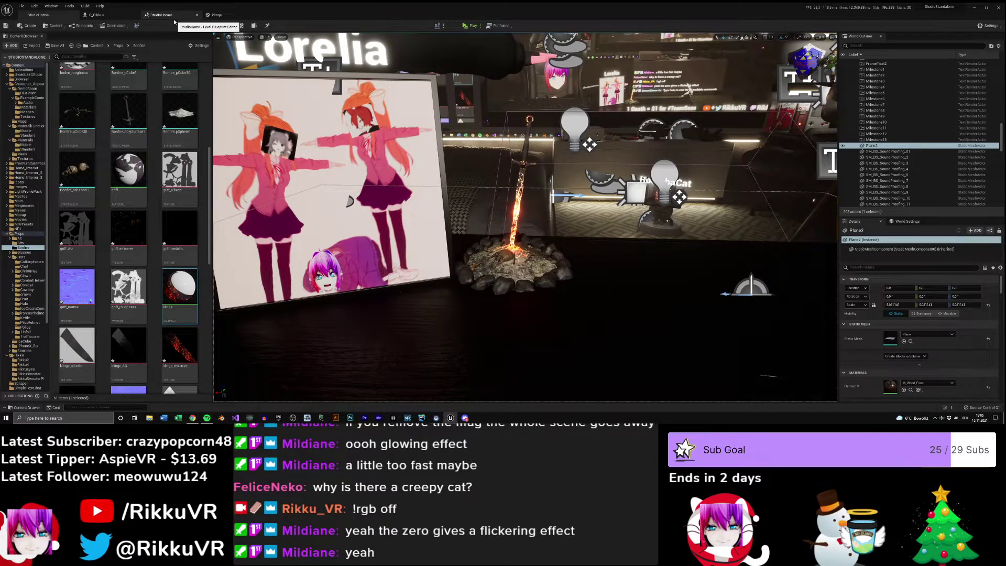
# - Raise the Add node's B value to 1.25, apply the klinge material and return to the StudioHome level
pyautogui.click(217, 14)
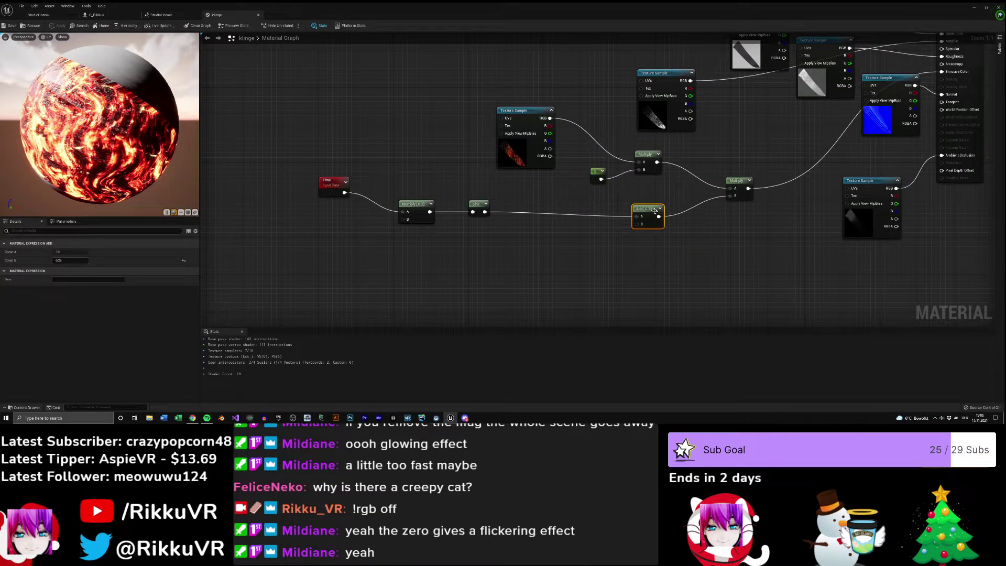
pyautogui.click(83, 260)
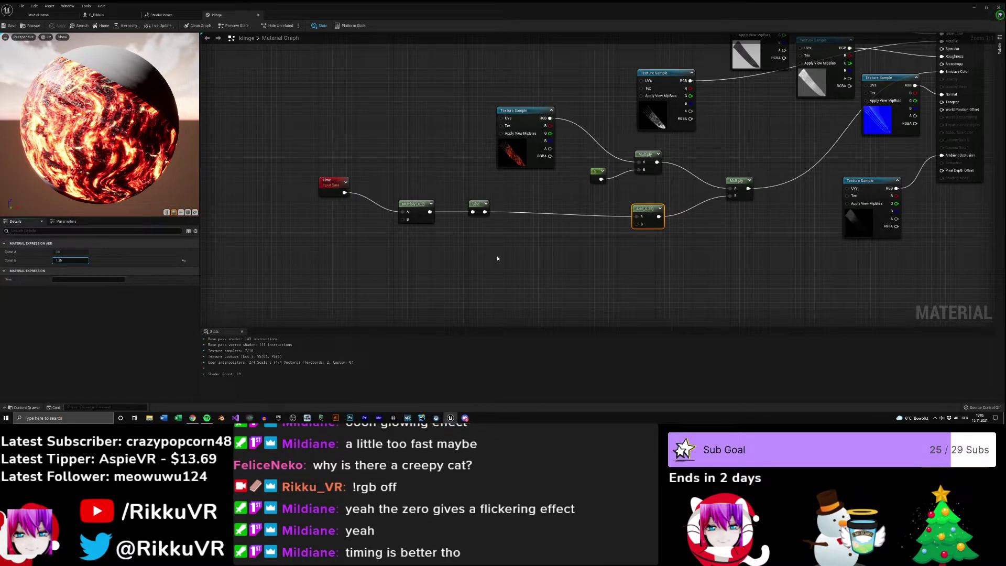
pyautogui.press('Return')
pyautogui.click(56, 25)
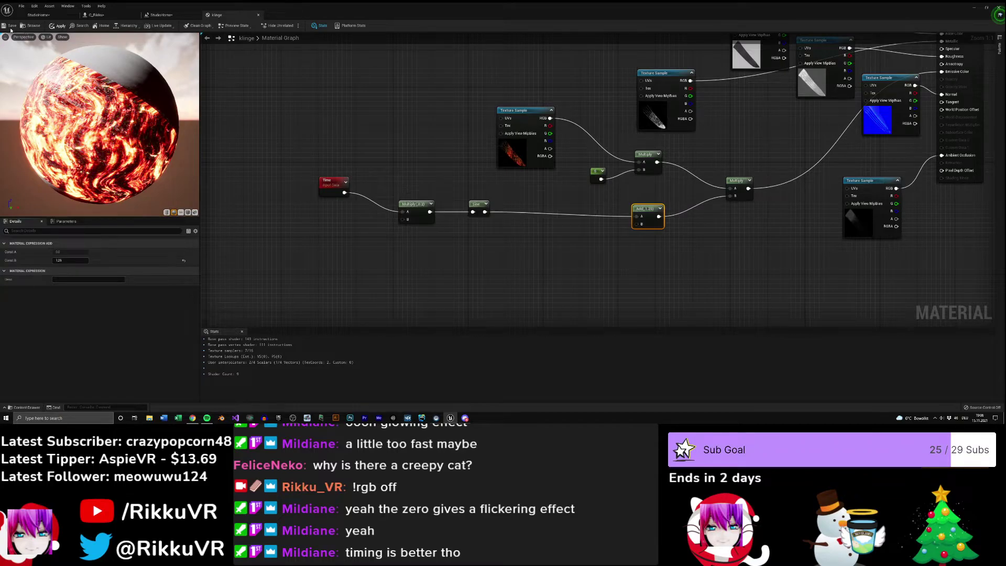
pyautogui.click(53, 18)
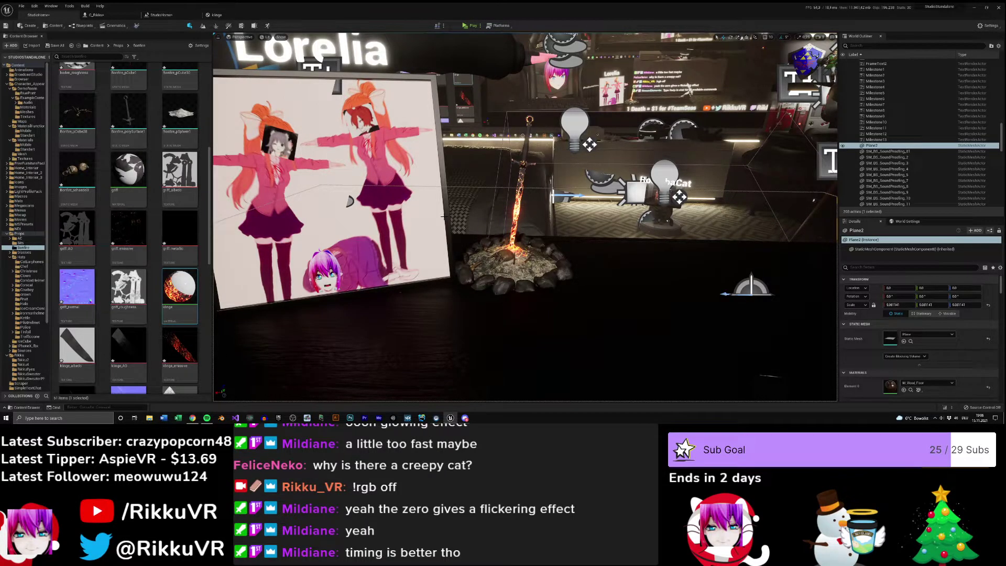
# - Set the B value of the Multiply node between Time and Sine to 0.1, apply the klinge material and view the sword in the level
pyautogui.click(217, 16)
pyautogui.click(419, 212)
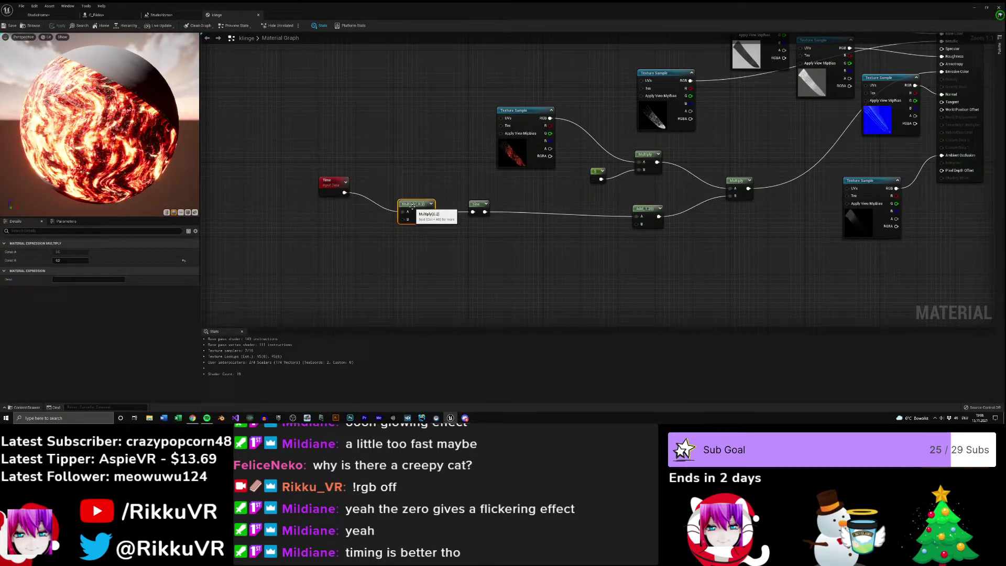
pyautogui.click(68, 260)
pyautogui.write('0.1')
pyautogui.press('Return')
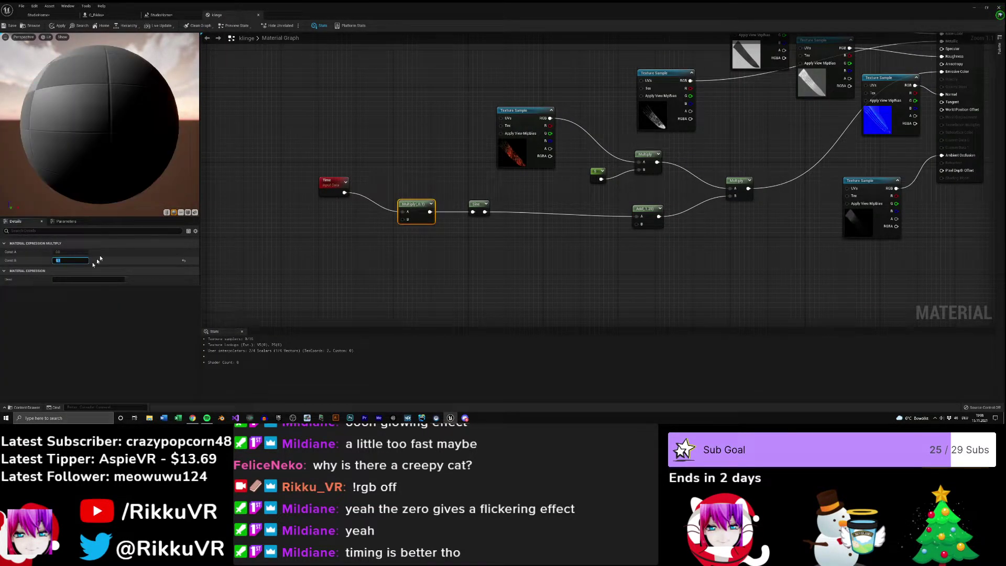
pyautogui.click(61, 26)
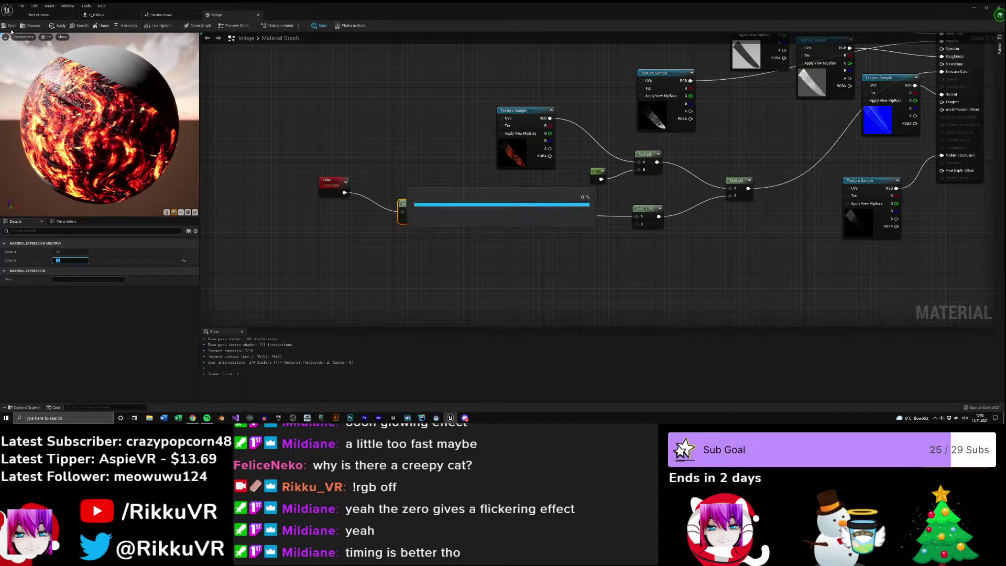
pyautogui.click(44, 16)
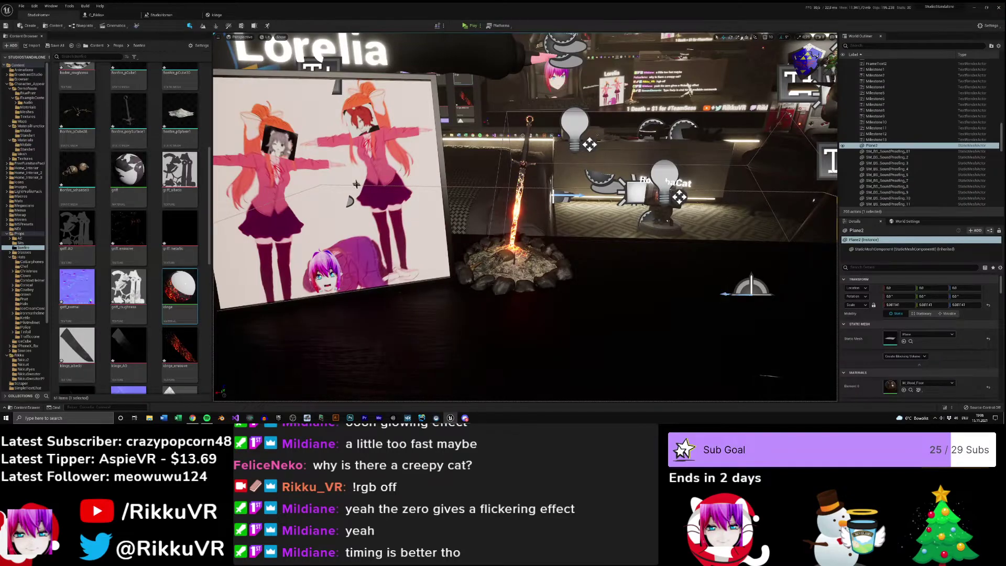
pyautogui.scroll(2, 410, 211)
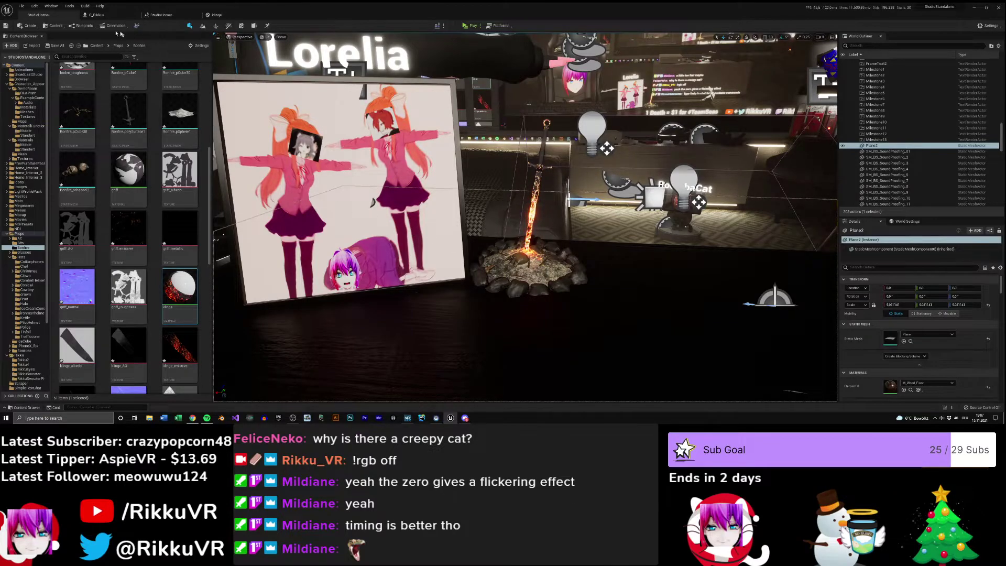
# - In the klinge material, move the emissive Texture Sample away from the pulse nodes and copy the Time, Sine, Add, constant and Multiply nodes
pyautogui.click(96, 15)
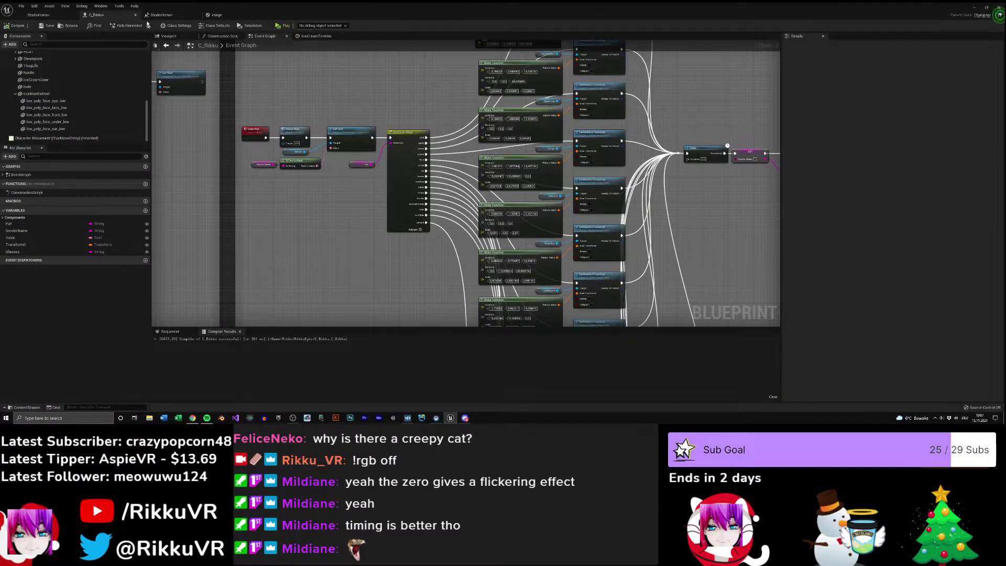
pyautogui.click(157, 15)
pyautogui.click(217, 15)
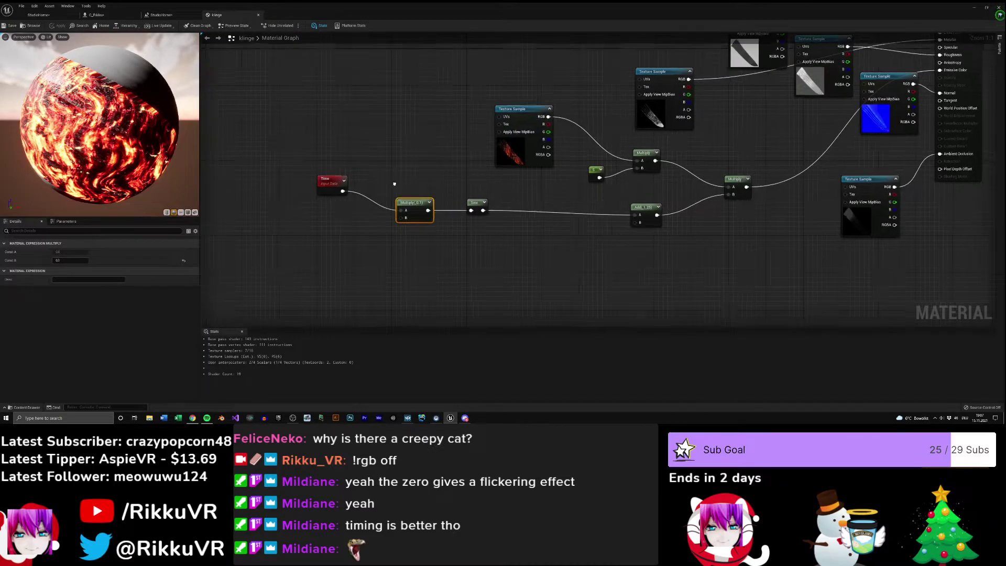
pyautogui.moveTo(373, 137); pyautogui.dragTo(430, 130, button='right')
pyautogui.moveTo(397, 139); pyautogui.dragTo(411, 153)
pyautogui.moveTo(438, 151); pyautogui.dragTo(388, 171, button='right')
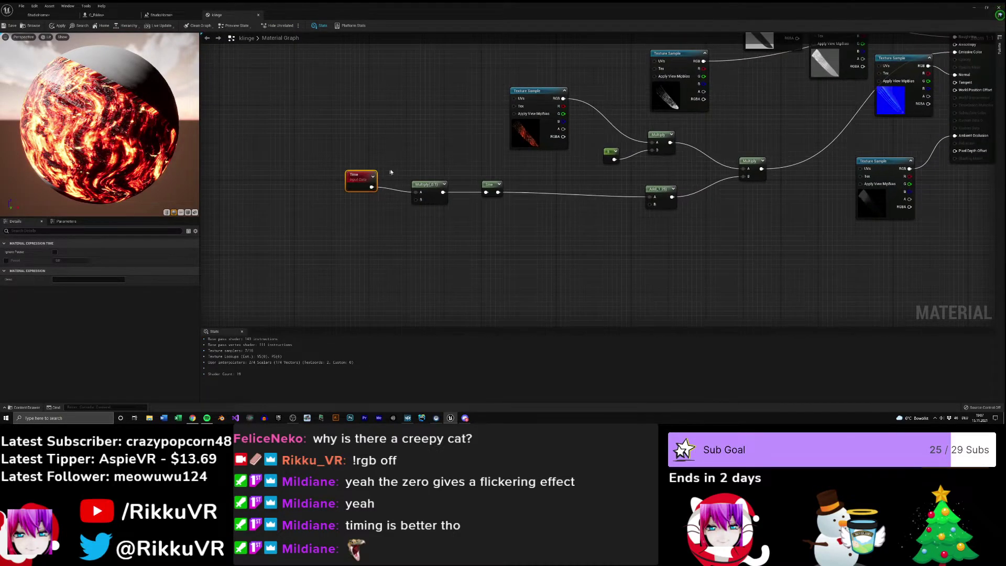
pyautogui.click(389, 171)
pyautogui.moveTo(641, 193); pyautogui.dragTo(568, 216, button='right')
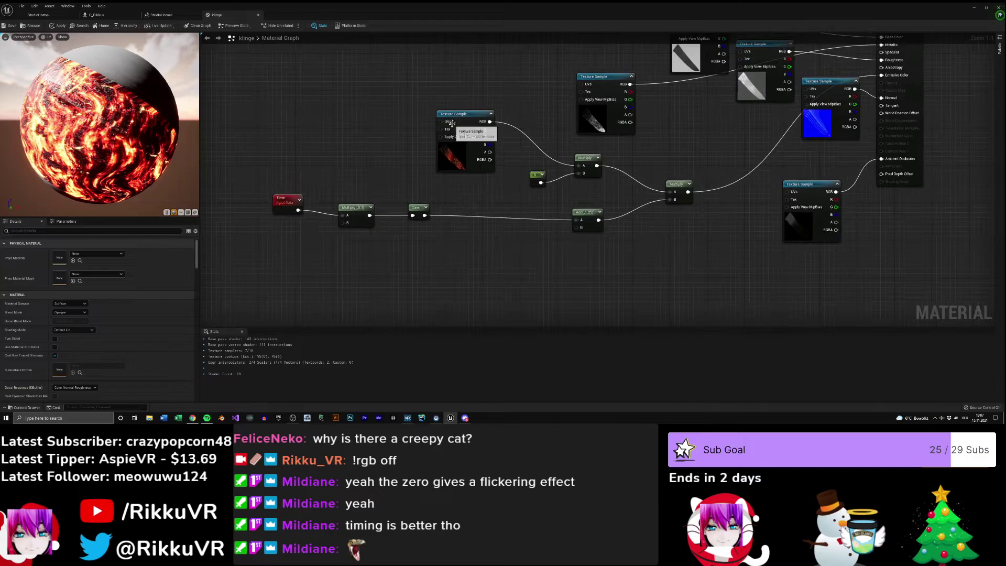
pyautogui.moveTo(457, 116); pyautogui.dragTo(428, 65)
pyautogui.moveTo(700, 162); pyautogui.dragTo(302, 264)
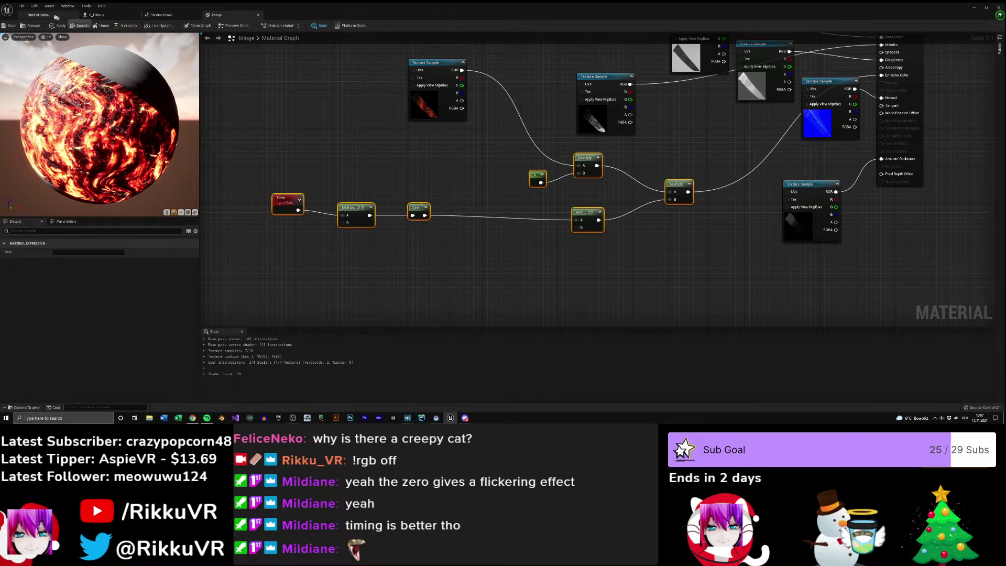
# - Open the asche material, make room around its emissive Texture Sample and paste the copied pulse nodes beside it
pyautogui.click(39, 15)
pyautogui.scroll(5, 144, 242)
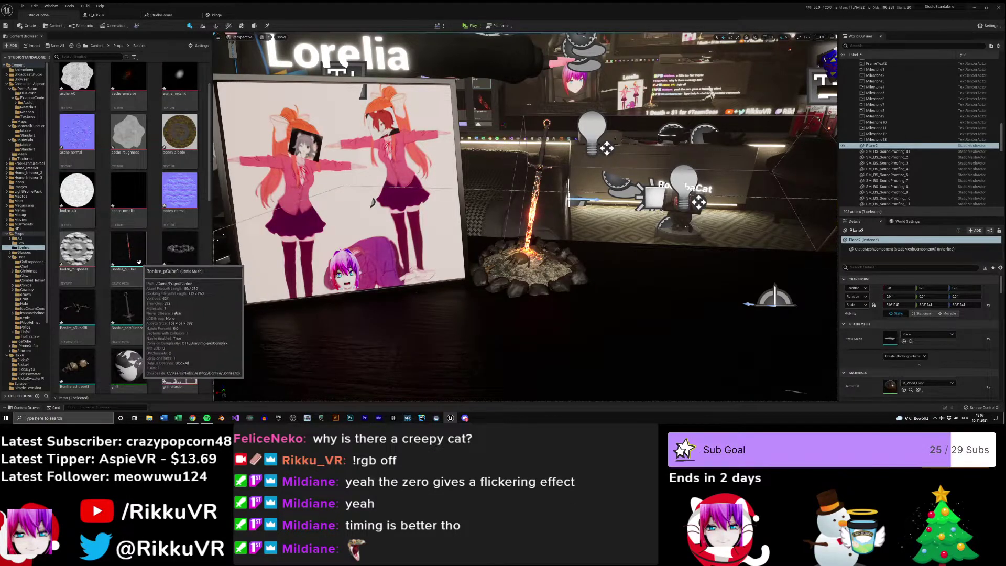
pyautogui.scroll(1, 141, 256)
pyautogui.doubleClick(128, 84)
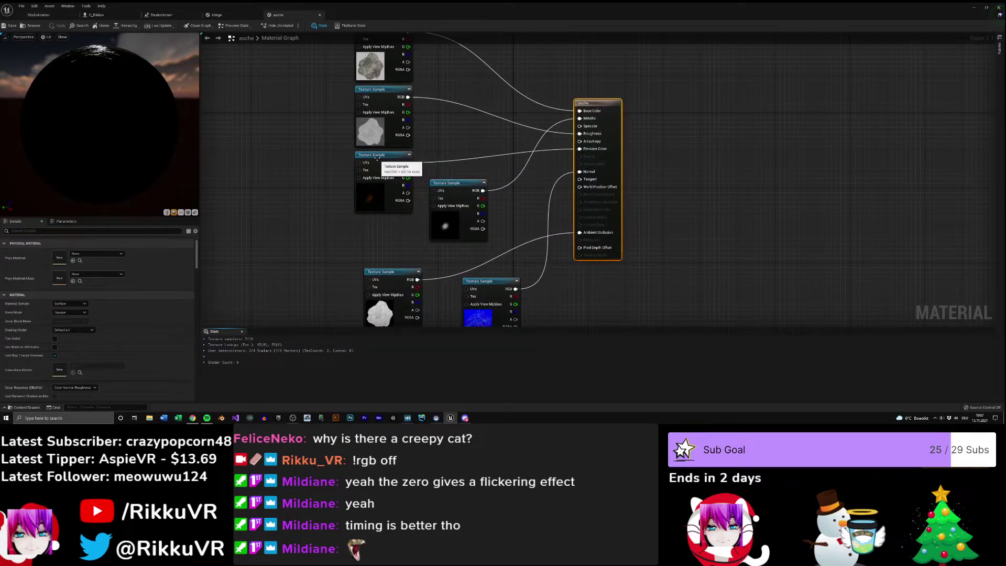
pyautogui.moveTo(381, 155); pyautogui.dragTo(329, 160)
pyautogui.moveTo(294, 160); pyautogui.dragTo(686, 151, button='right')
pyautogui.hotkey('ctrl', 'v')
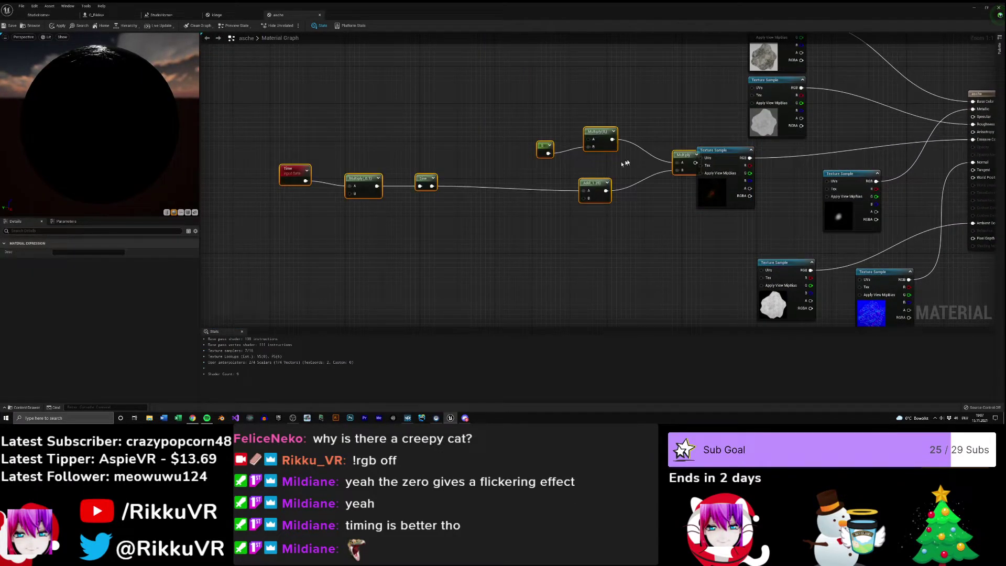
# - Route the asche emissive texture through the pasted Multiply nodes into Emissive Color, apply the material and view the bonfire in the level
pyautogui.moveTo(707, 155); pyautogui.dragTo(588, 139)
pyautogui.moveTo(710, 183); pyautogui.dragTo(594, 198, button='right')
pyautogui.moveTo(576, 178); pyautogui.dragTo(857, 159)
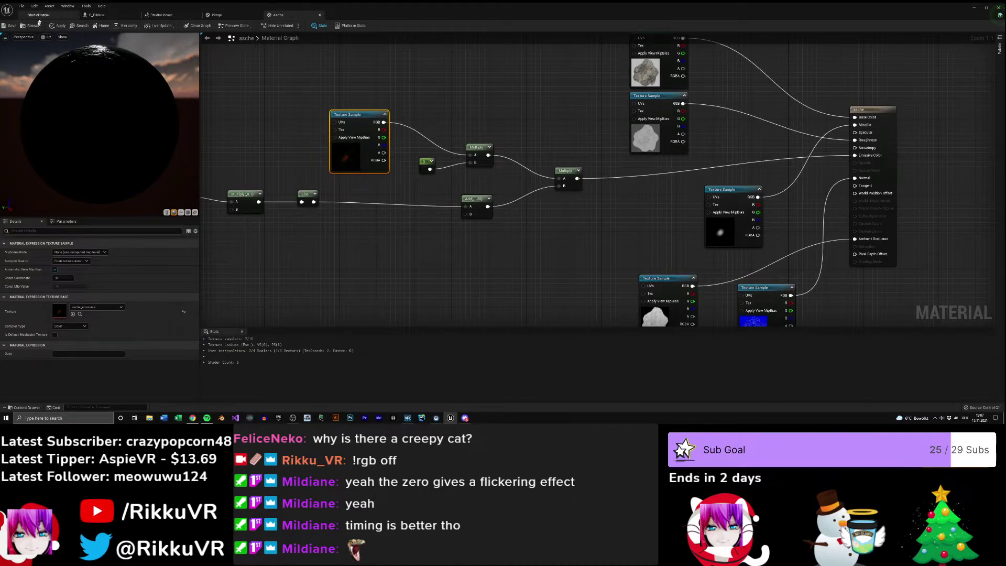
pyautogui.click(48, 26)
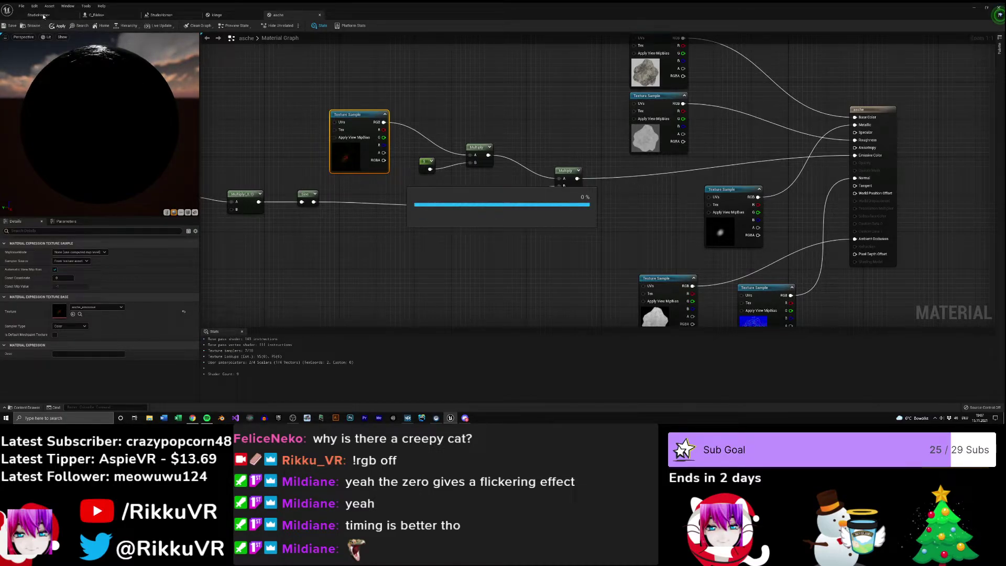
pyautogui.click(39, 15)
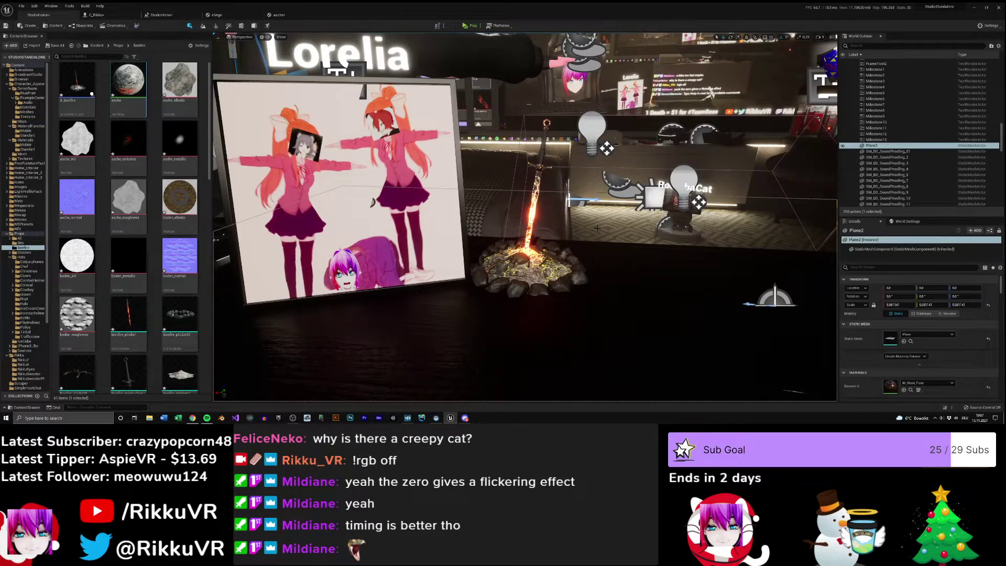
pyautogui.moveTo(597, 228); pyautogui.dragTo(597, 231, button='right')
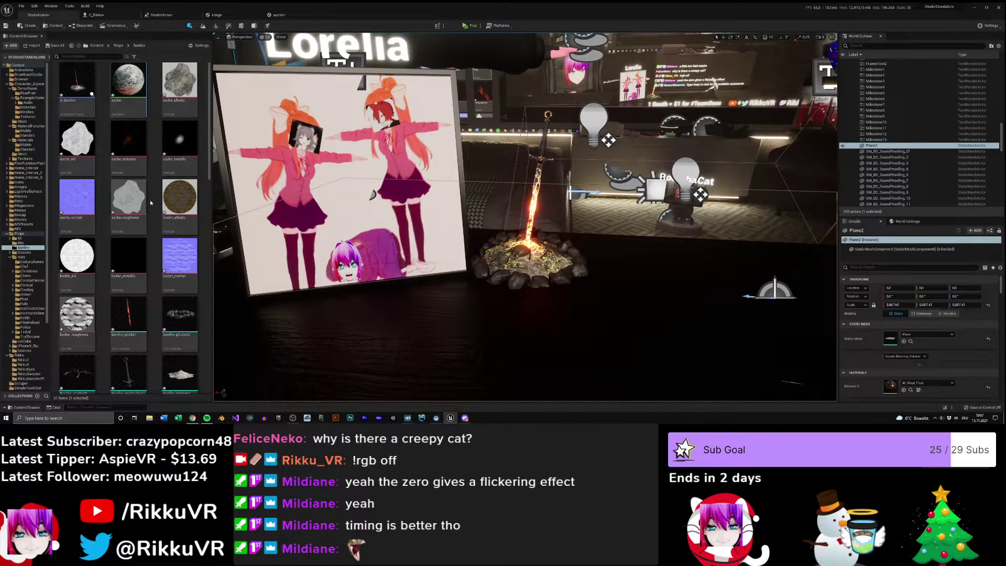
# - Open the griff material and paste the copied pulse nodes into the empty area beside its emissive Texture Sample
pyautogui.scroll(-5, 150, 202)
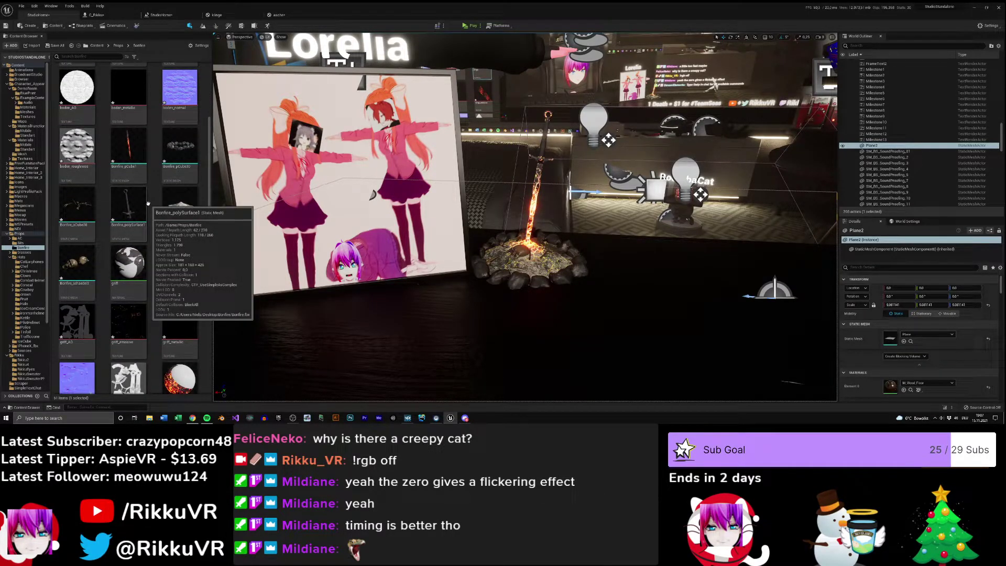
pyautogui.doubleClick(128, 262)
pyautogui.moveTo(348, 237); pyautogui.dragTo(619, 243, button='right')
pyautogui.moveTo(474, 184); pyautogui.dragTo(583, 187, button='right')
pyautogui.rightClick(585, 194)
pyautogui.click(437, 172)
pyautogui.moveTo(440, 171); pyautogui.dragTo(494, 172, button='right')
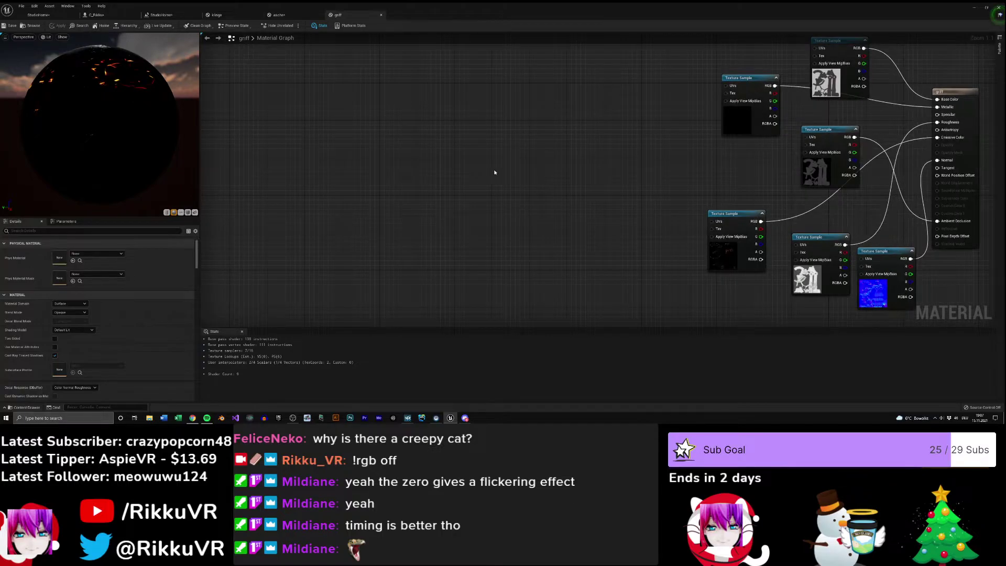
pyautogui.hotkey('ctrl', 'v')
# - Route the griff emissive texture through the pasted Multiply nodes into Emissive Color, apply the material and view the sword in the level
pyautogui.moveTo(723, 225); pyautogui.dragTo(599, 154)
pyautogui.moveTo(702, 174); pyautogui.dragTo(760, 149)
pyautogui.moveTo(520, 200); pyautogui.dragTo(768, 197, button='right')
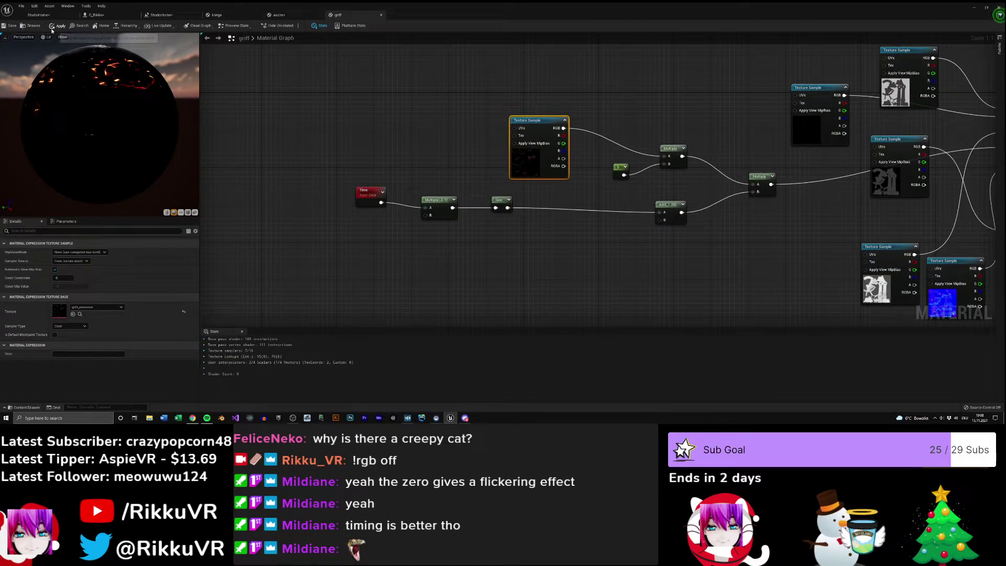
pyautogui.click(59, 25)
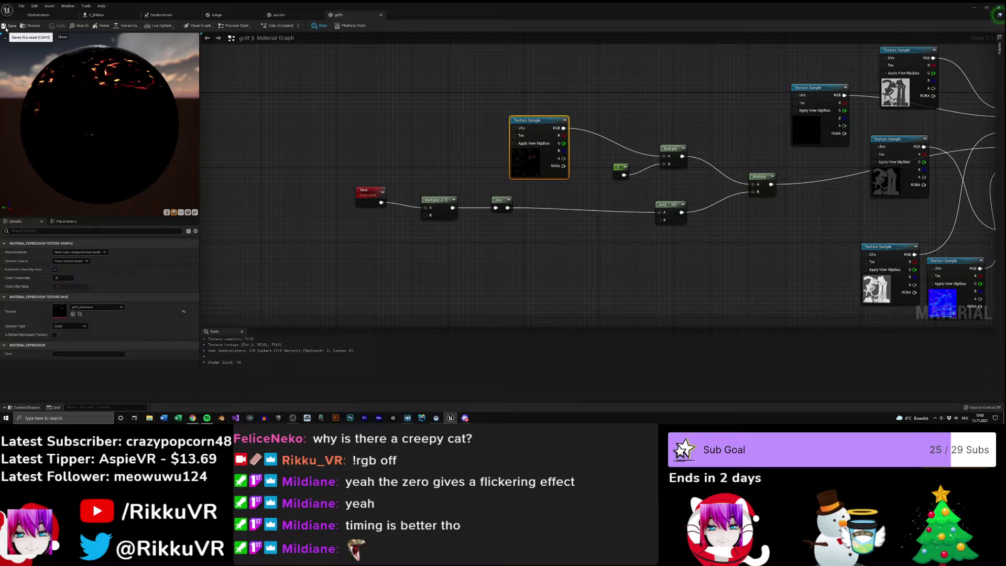
pyautogui.click(42, 16)
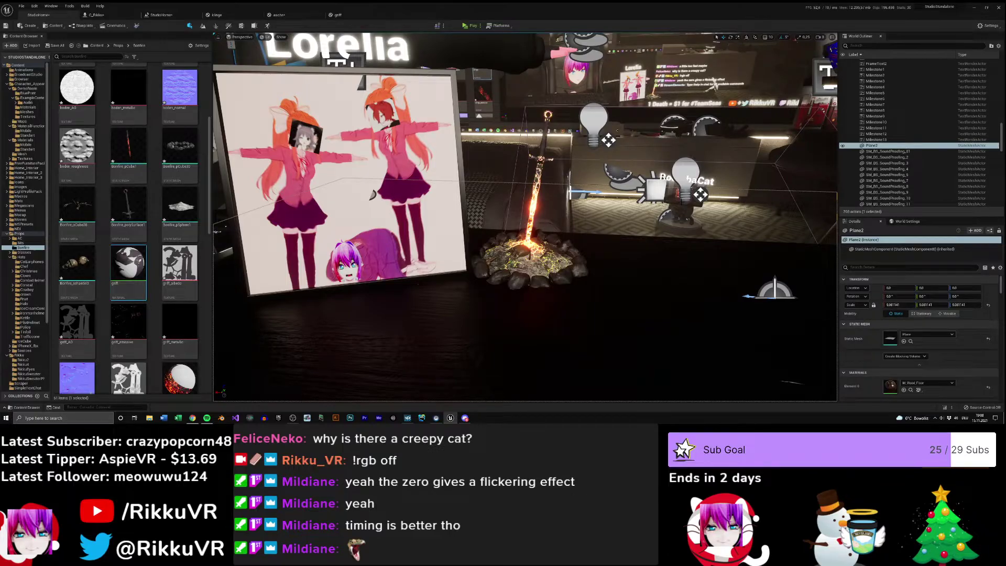
pyautogui.moveTo(601, 220); pyautogui.dragTo(602, 220, button='right')
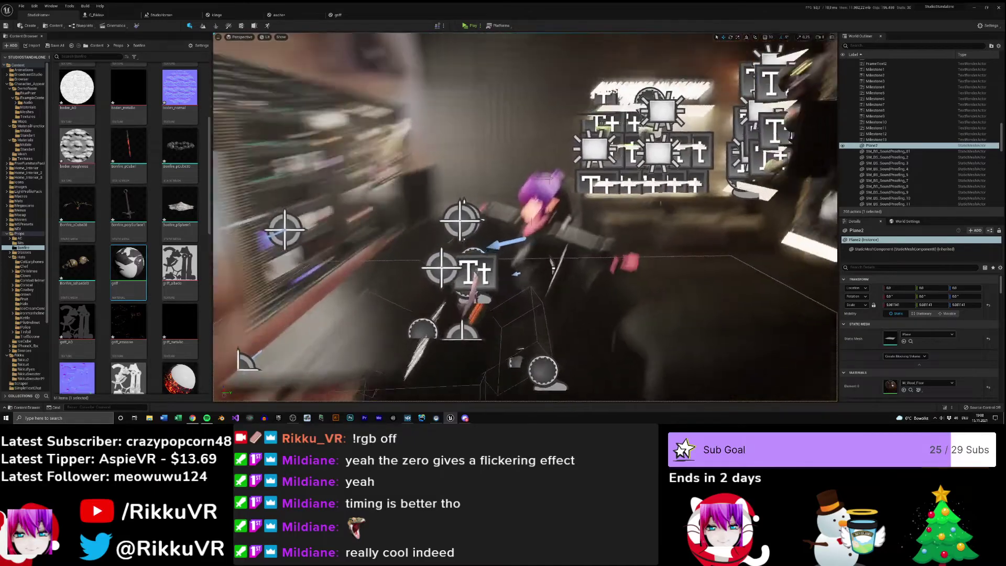
# - Fly through the StudioHome room, play the level in a new window to check the bonfire in the scene, and close the preview
pyautogui.moveTo(602, 220); pyautogui.dragTo(602, 220, button='right')
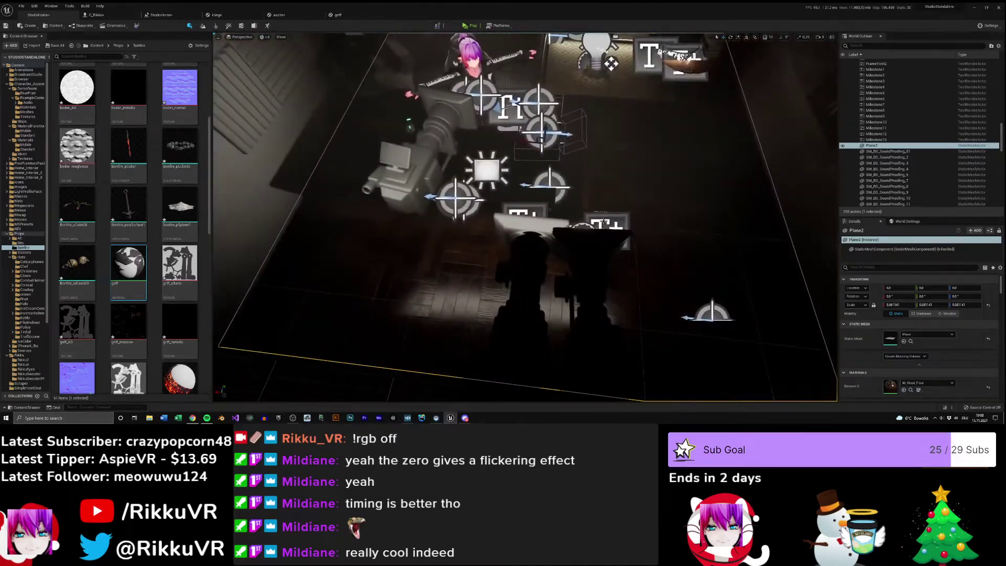
pyautogui.click(591, 270)
pyautogui.moveTo(591, 270); pyautogui.dragTo(592, 270, button='right')
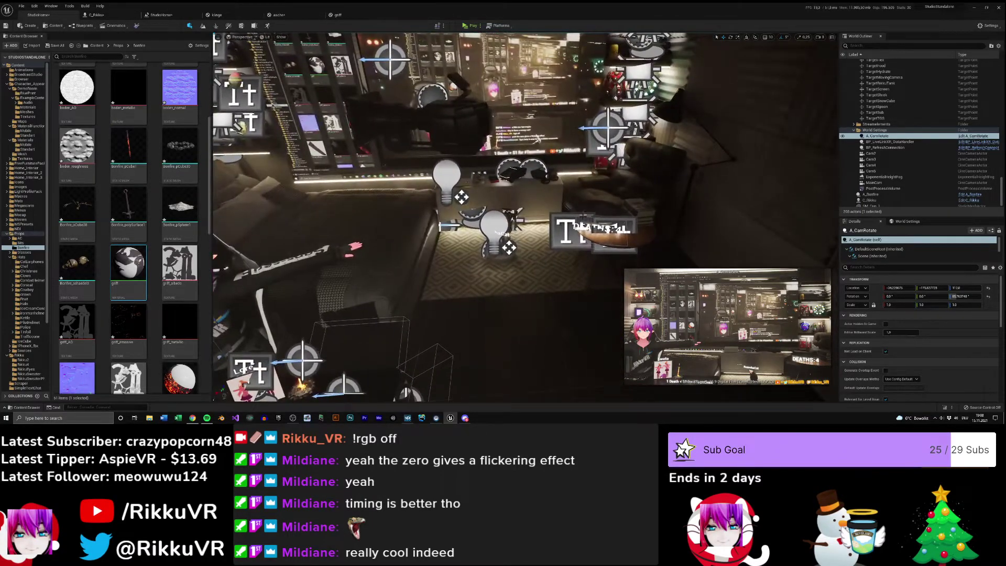
pyautogui.click(539, 270)
pyautogui.moveTo(433, 193); pyautogui.dragTo(433, 193, button='right')
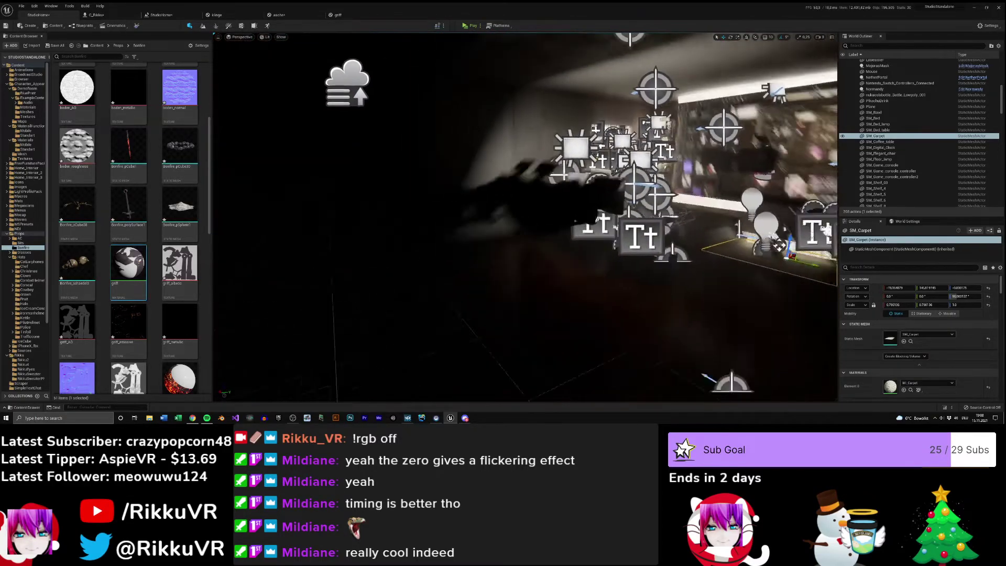
pyautogui.press('f')
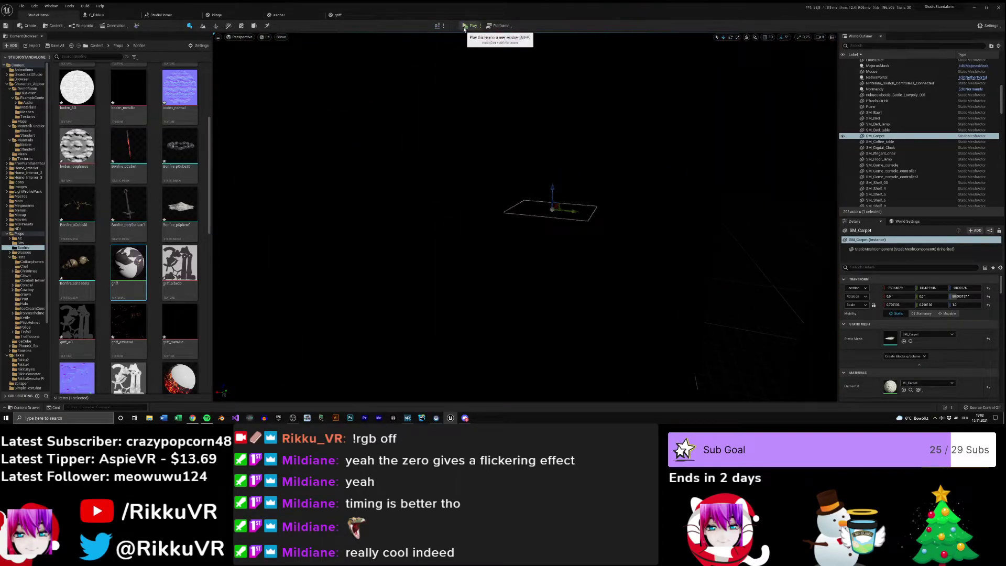
pyautogui.hotkey('alt', 'p')
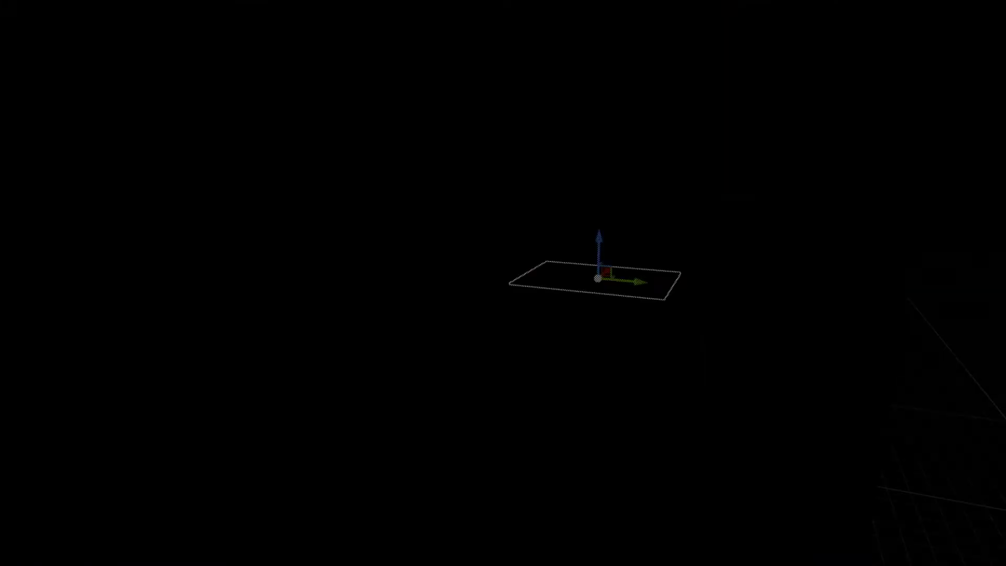
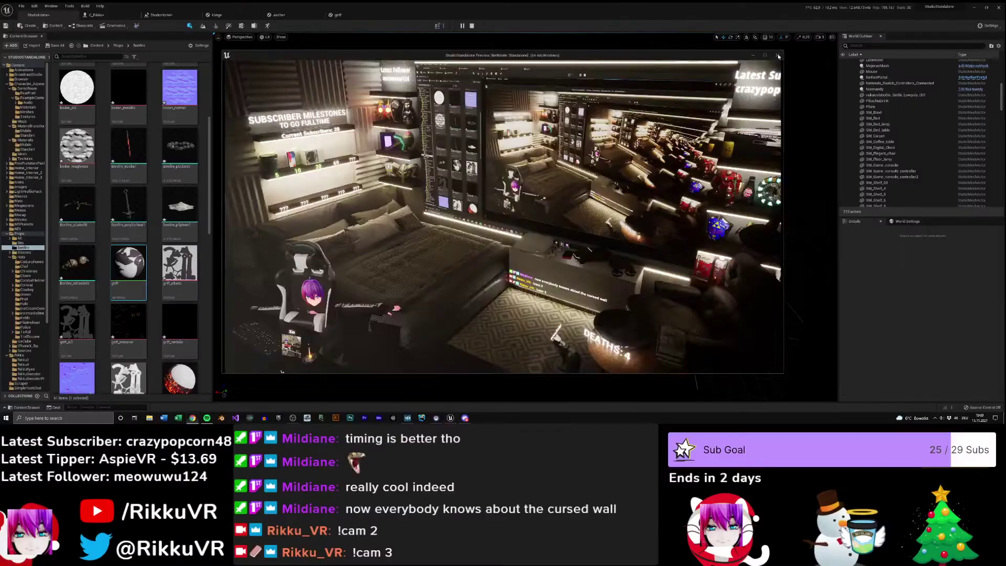
pyautogui.click(778, 56)
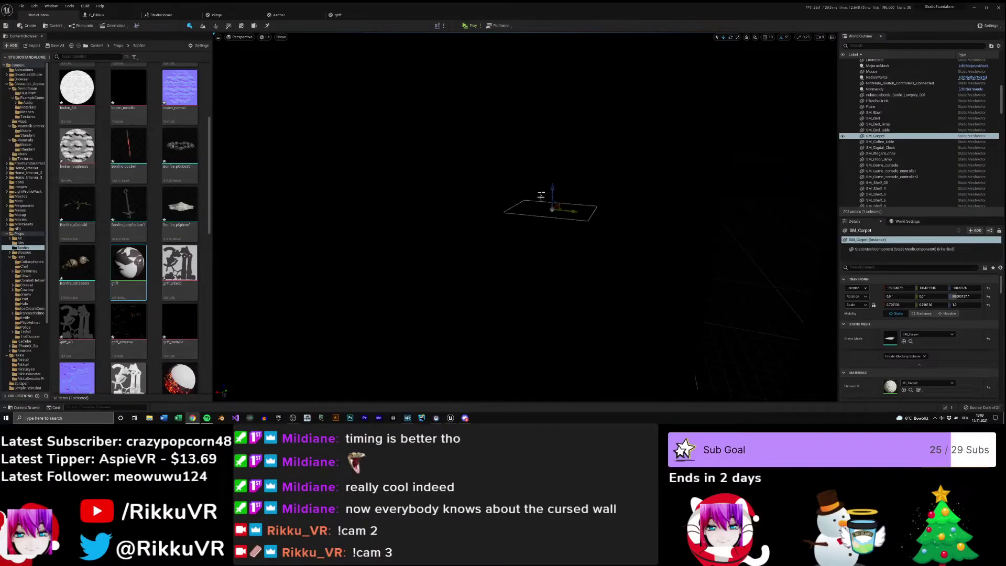
pyautogui.moveTo(513, 211)
pyautogui.mouseDown(button='right')
pyautogui.moveTo(537, 205)
pyautogui.moveTo(498, 210)
pyautogui.mouseUp(button='right')
pyautogui.press('w')
# - Switch to the Trello Project Management board and add a card titled "Add Bonfire" to the ToDos list
pyautogui.hotkey('alt', 'Tab')
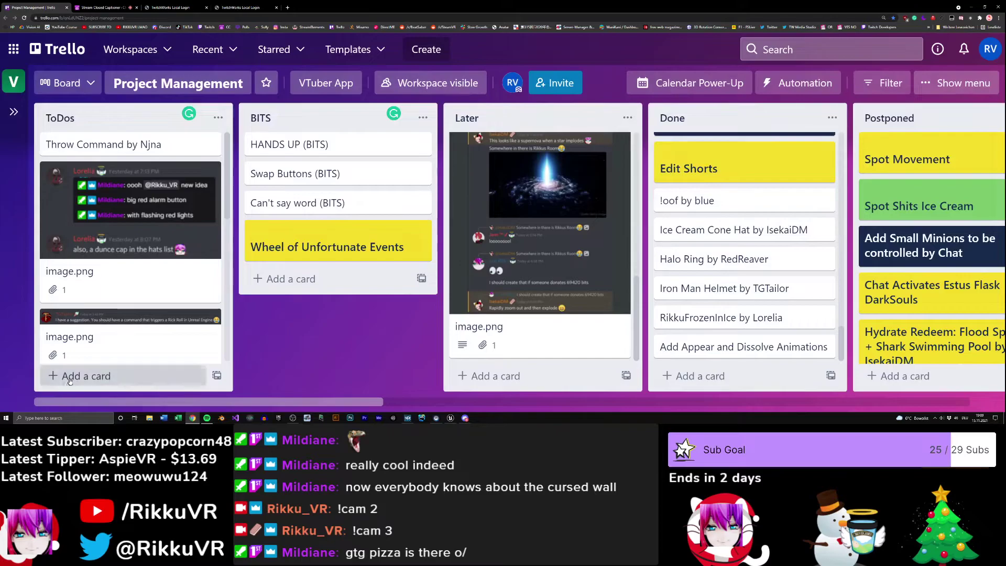
pyautogui.click(178, 376)
pyautogui.write('Add V')
pyautogui.press('BackSpace')
pyautogui.write('Bonfire')
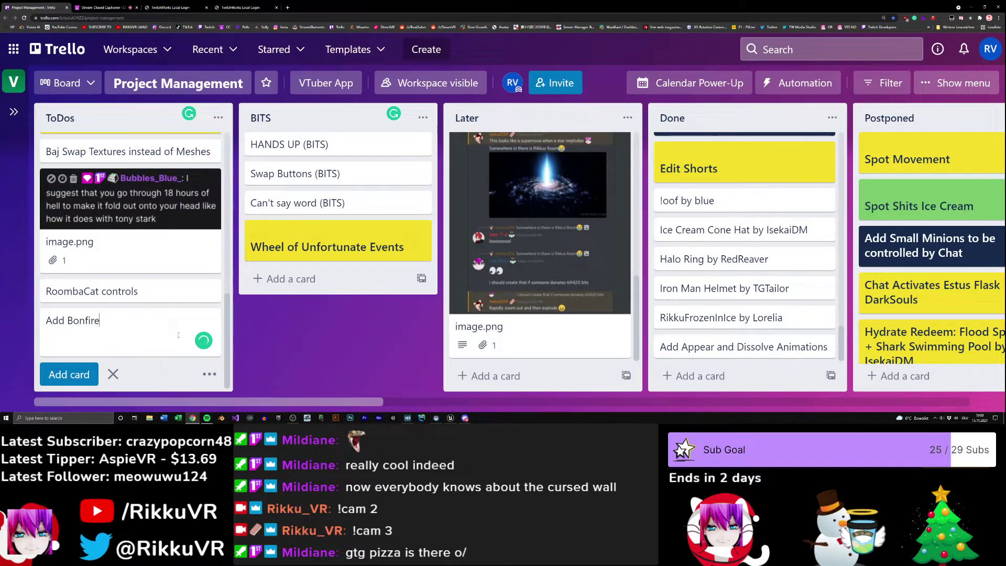
pyautogui.press('Return')
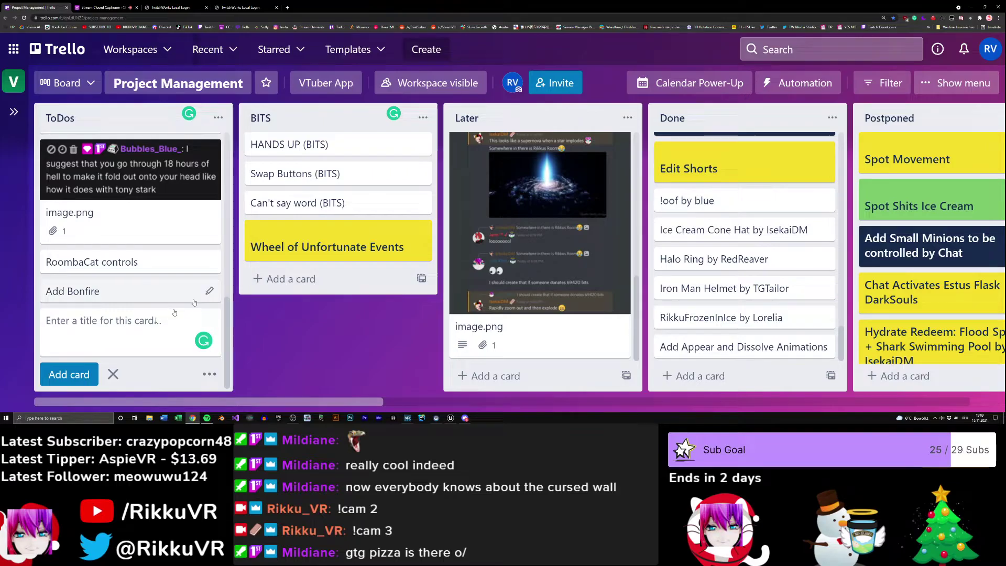
# - Move the "Add Bonfire" card to the end of the Done list and close the new-card entry in ToDos
pyautogui.moveTo(70, 296); pyautogui.dragTo(698, 369)
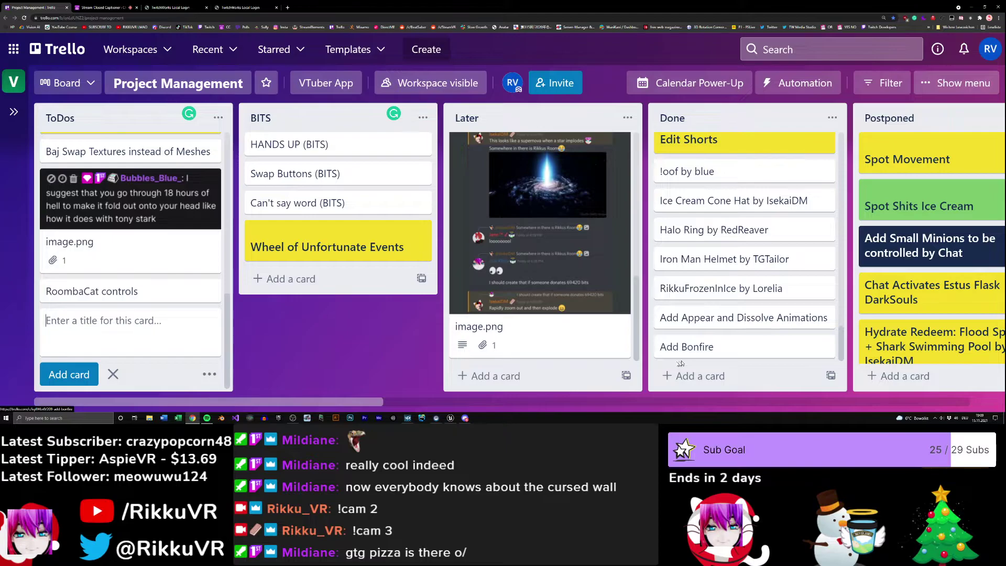
pyautogui.click(164, 308)
pyautogui.scroll(10, 164, 309)
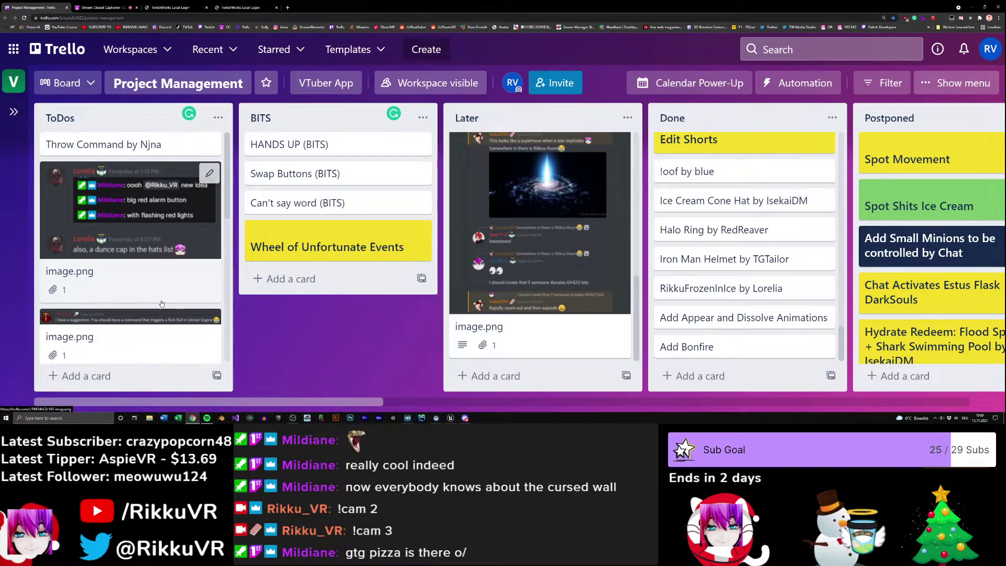
# - Close the two TwitchWorks Local Login tabs and move the browser window aside to return to Unreal Editor
pyautogui.click(173, 7)
pyautogui.click(206, 8)
pyautogui.click(206, 7)
pyautogui.click(47, 6)
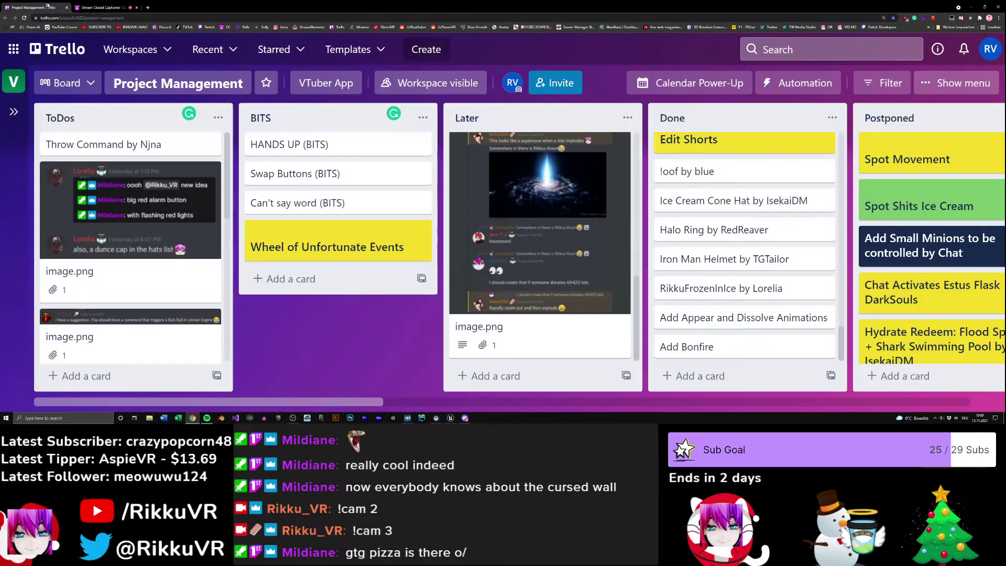
pyautogui.moveTo(269, 4); pyautogui.dragTo(1005, 193)
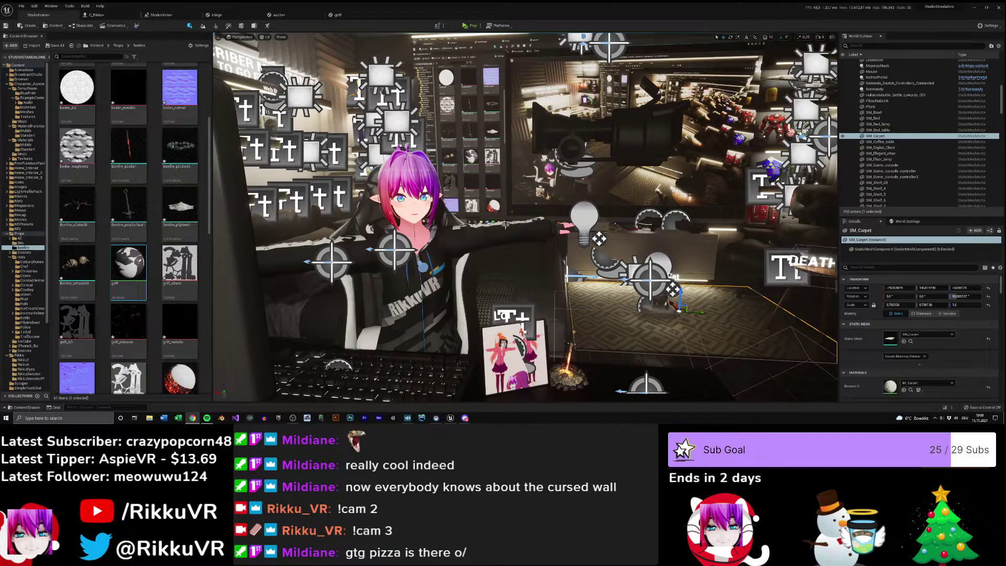
# - Import the air conditioner model folder with its mesh and textures into the Props folder using the default FBX options, and dismiss the message log
pyautogui.moveTo(506, 225); pyautogui.dragTo(506, 260, button='right')
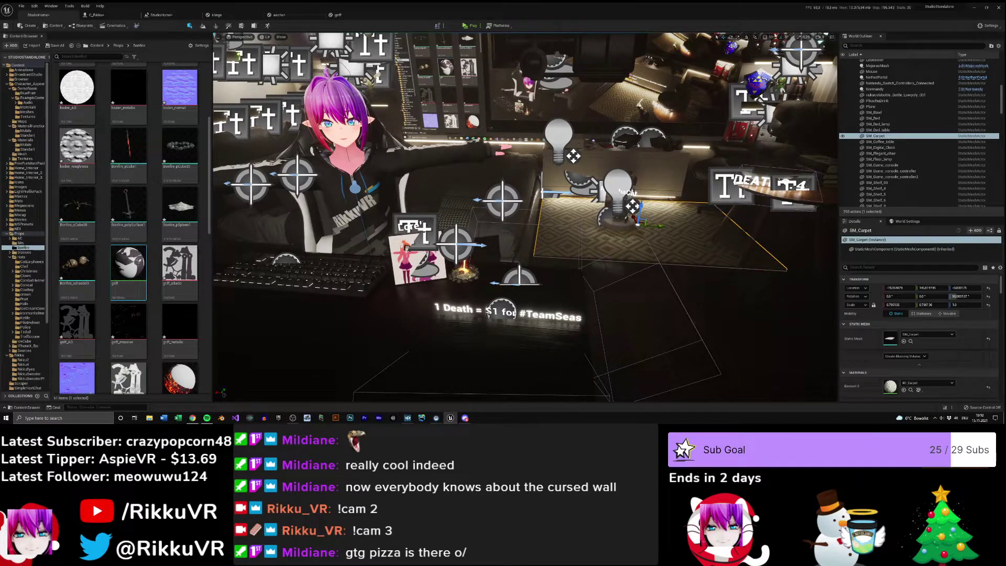
pyautogui.moveTo(506, 260); pyautogui.dragTo(471, 246, button='right')
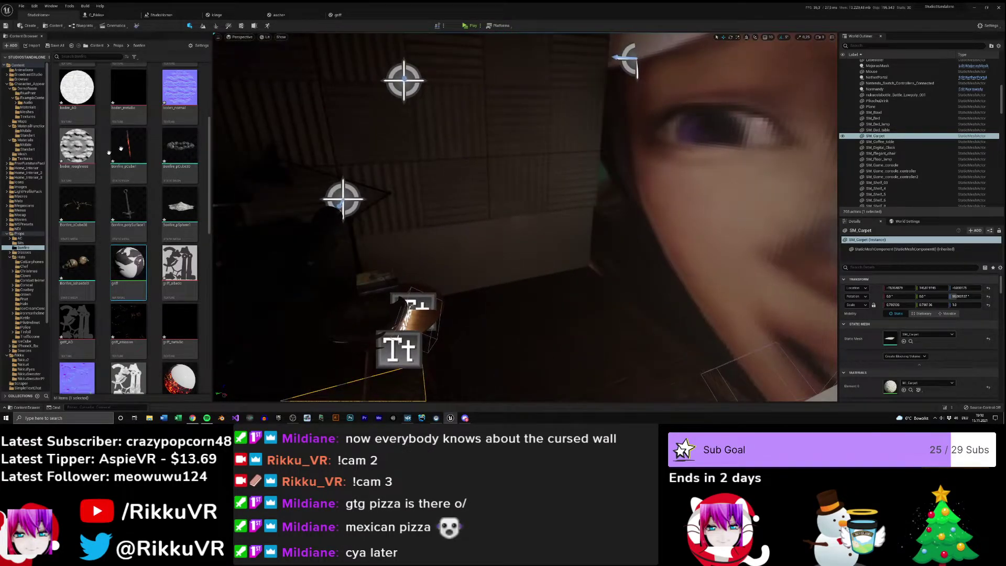
pyautogui.click(20, 233)
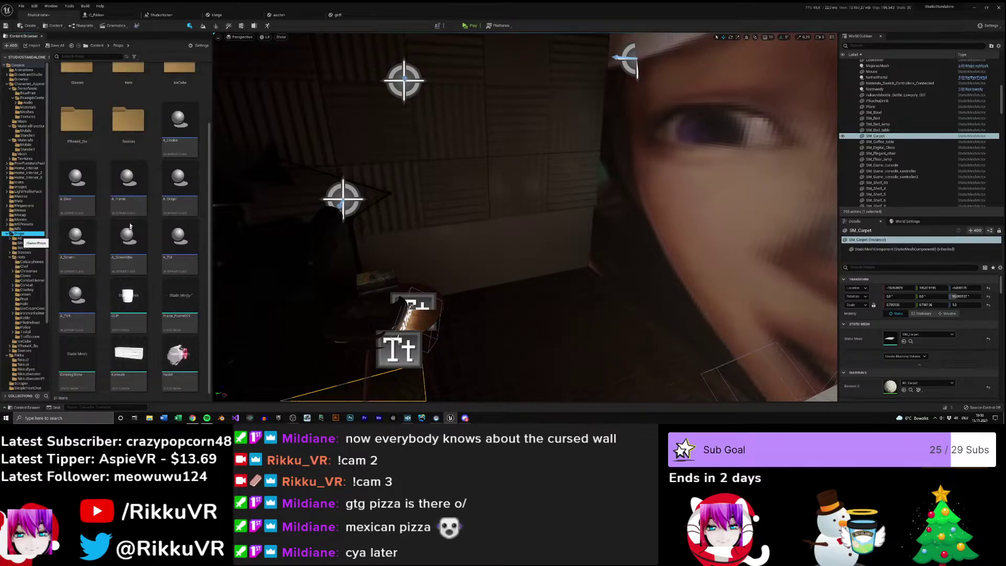
pyautogui.scroll(2, 143, 197)
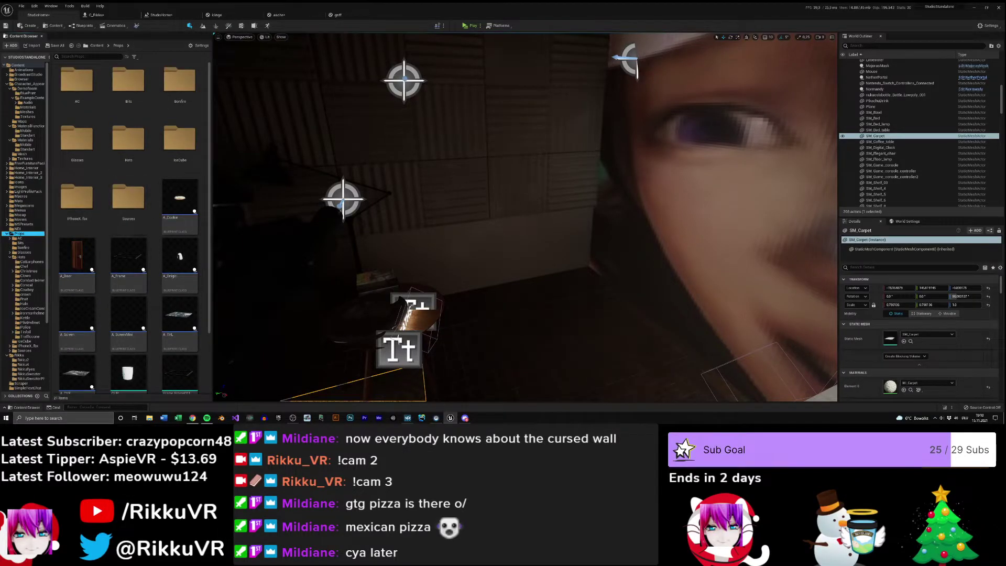
pyautogui.moveTo(131, 151); pyautogui.dragTo(165, 184)
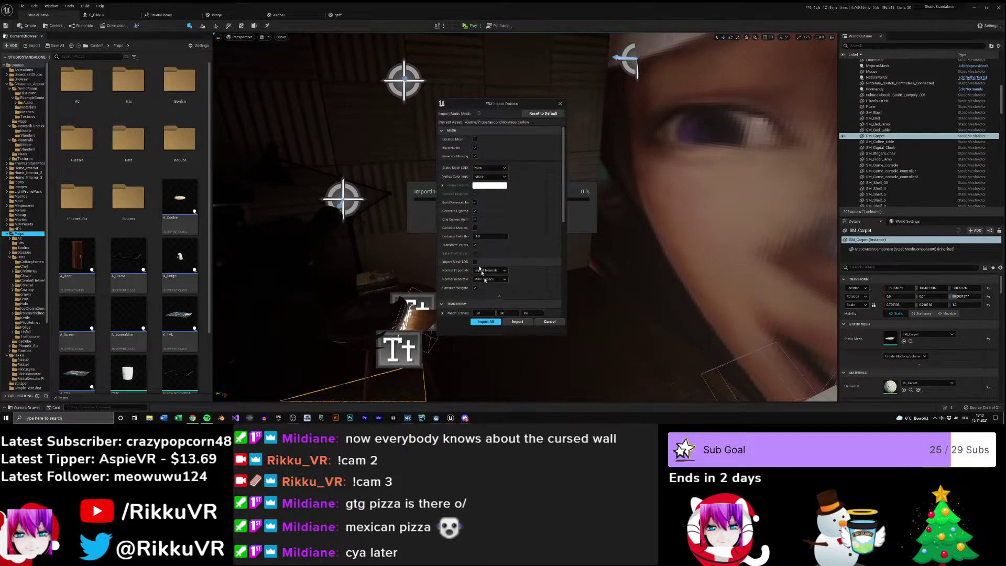
pyautogui.click(485, 321)
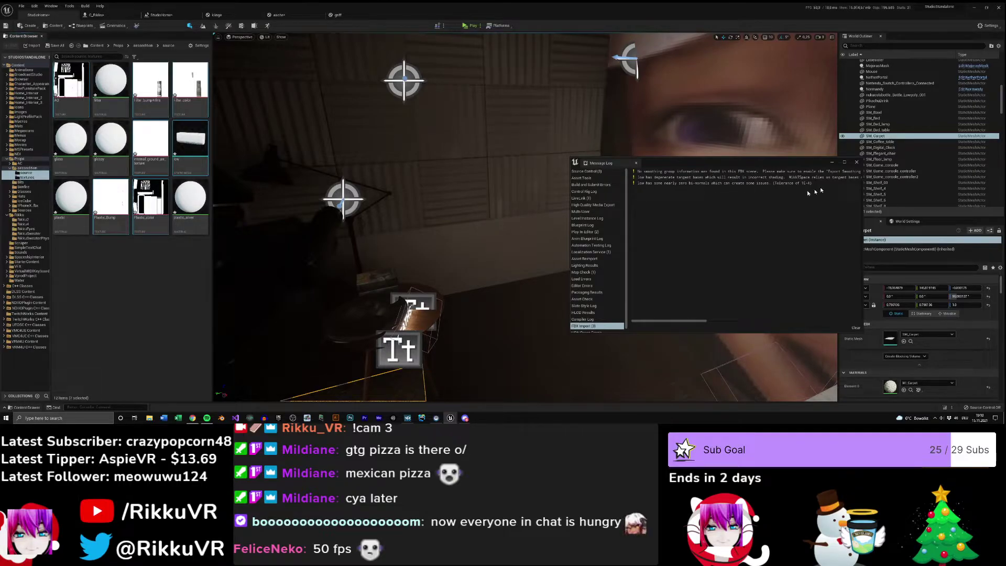
pyautogui.click(856, 163)
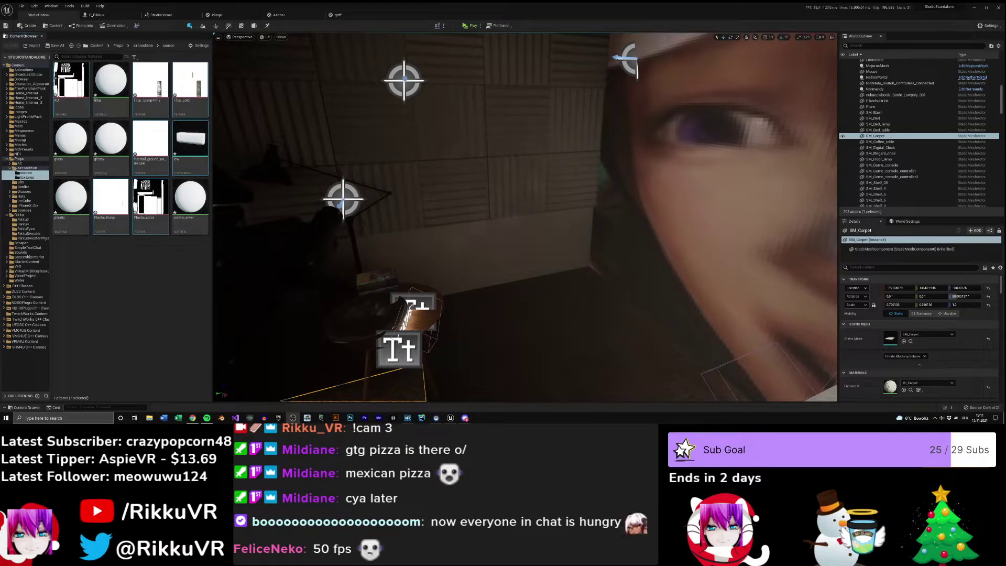
# - Place the imported air conditioner mesh in the level beside the coffee table and inspect it from several sides
pyautogui.moveTo(491, 196); pyautogui.dragTo(259, 223, button='right')
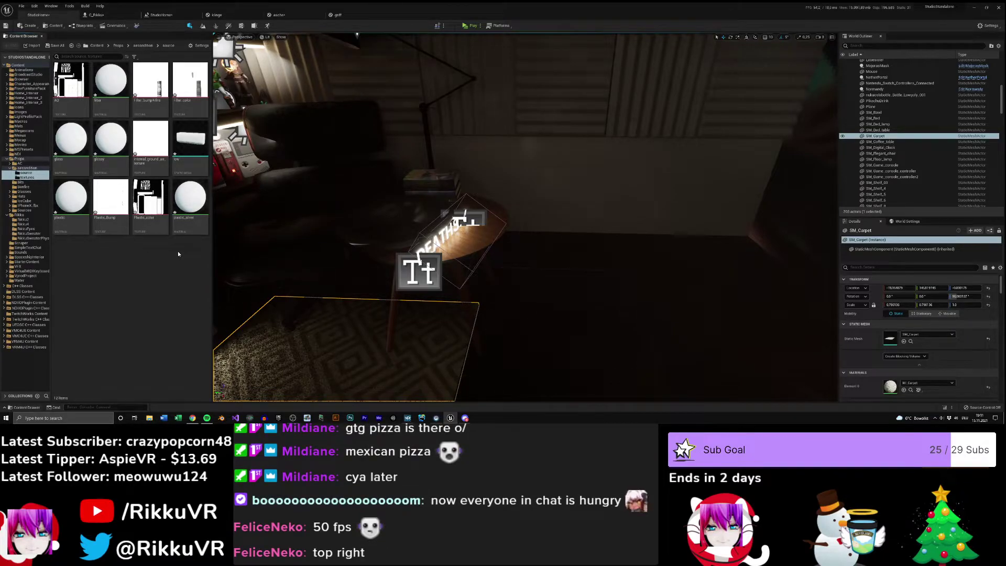
pyautogui.moveTo(190, 138); pyautogui.dragTo(593, 259)
pyautogui.press('e')
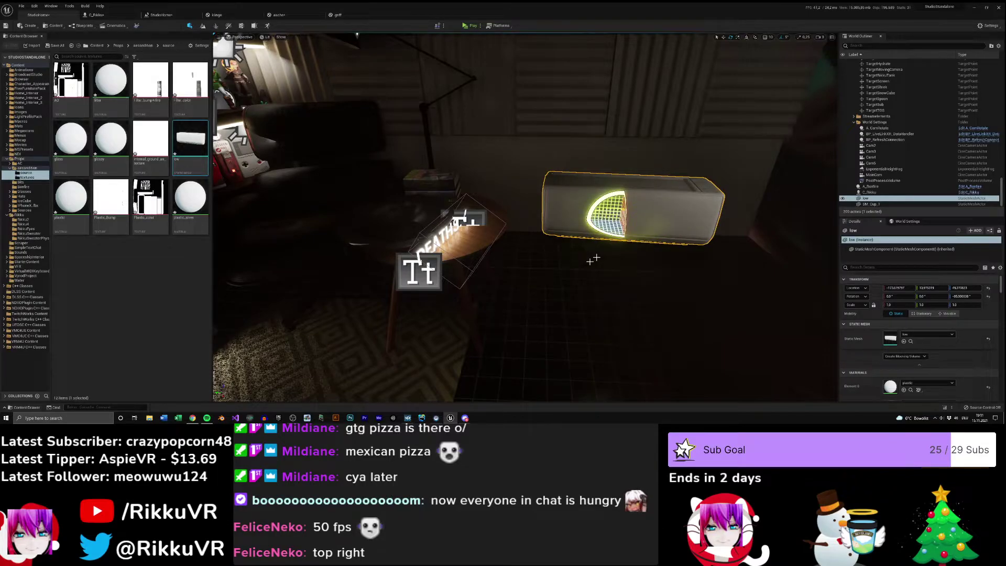
pyautogui.moveTo(593, 259); pyautogui.dragTo(553, 255, button='right')
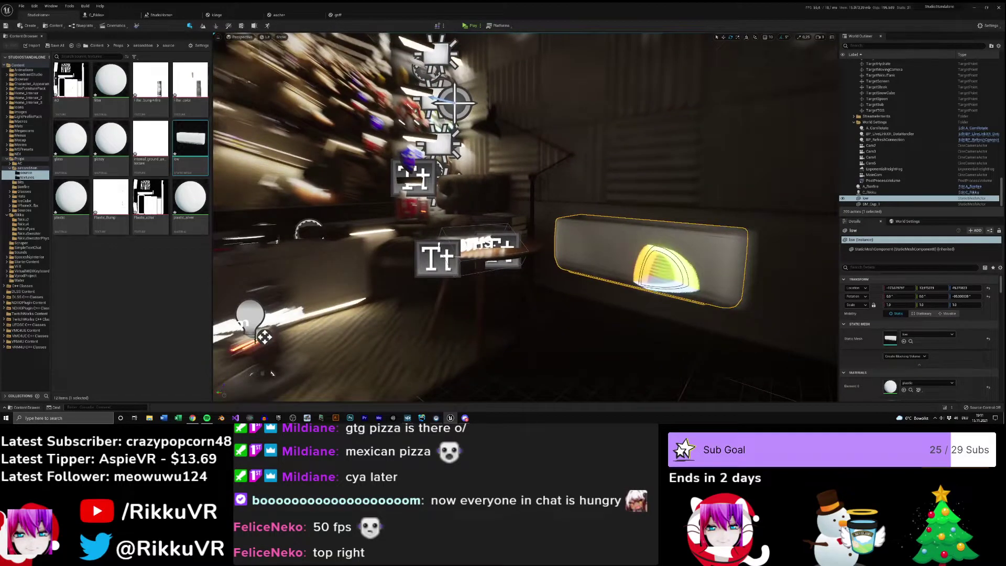
pyautogui.moveTo(553, 255); pyautogui.dragTo(569, 270, button='right')
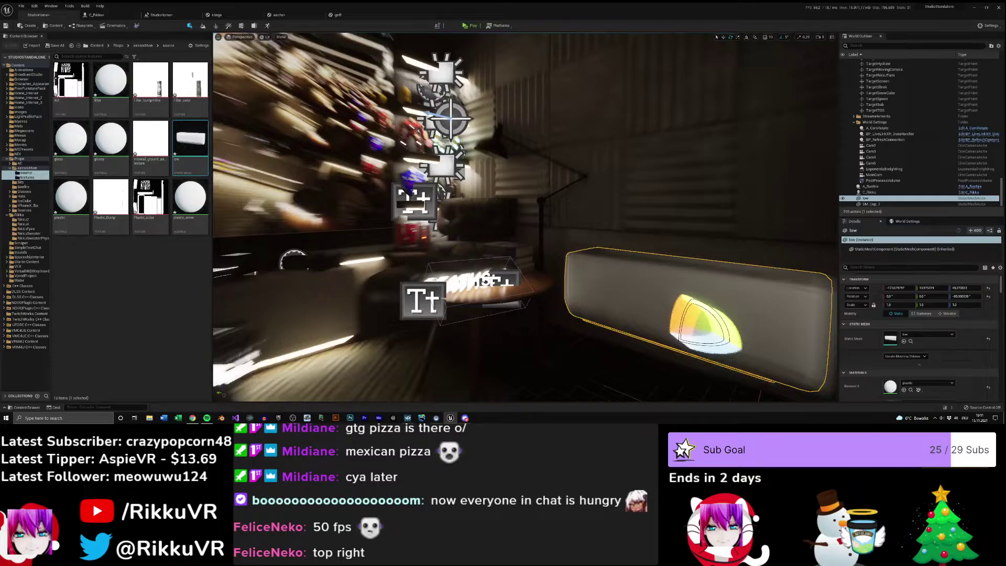
pyautogui.moveTo(568, 269); pyautogui.dragTo(548, 257, button='right')
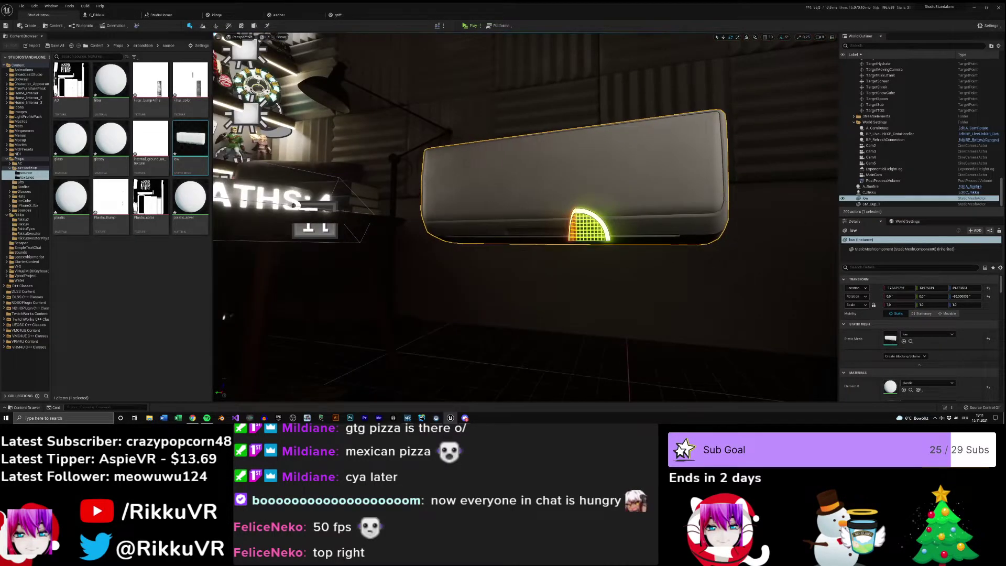
# - Rotate the air conditioner about its vertical axis to -270°
pyautogui.moveTo(547, 256); pyautogui.dragTo(485, 242, button='right')
pyautogui.moveTo(525, 218); pyautogui.dragTo(629, 238, button='right')
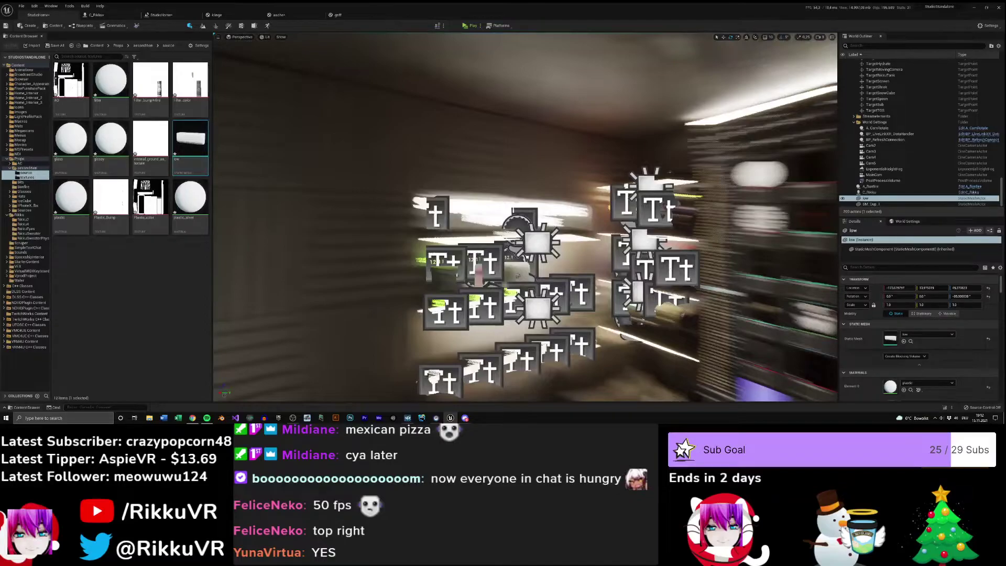
pyautogui.moveTo(517, 275); pyautogui.dragTo(645, 314, button='right')
pyautogui.press('w')
pyautogui.moveTo(491, 238); pyautogui.dragTo(445, 215, button='right')
pyautogui.press('e')
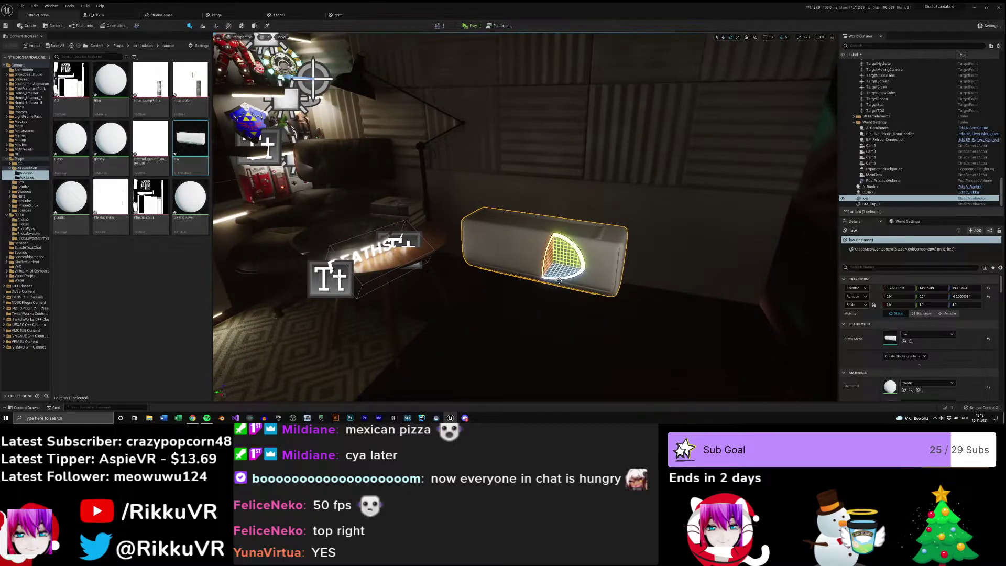
pyautogui.moveTo(560, 283); pyautogui.dragTo(571, 283)
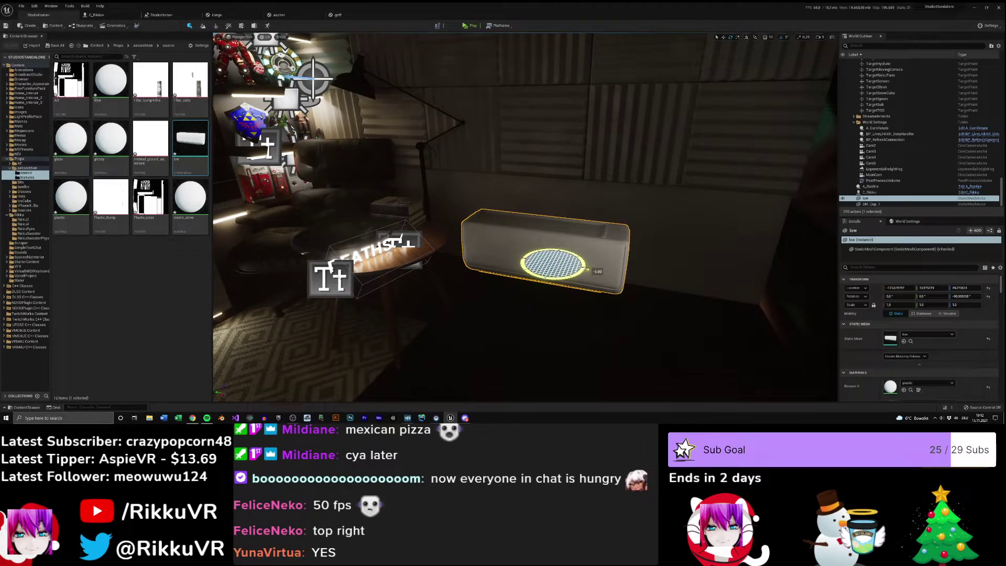
pyautogui.moveTo(589, 270); pyautogui.dragTo(561, 251)
# - Move the air conditioner across the room to the wall area above the Subscriber Milestones shelf
pyautogui.moveTo(589, 279); pyautogui.dragTo(549, 194, button='right')
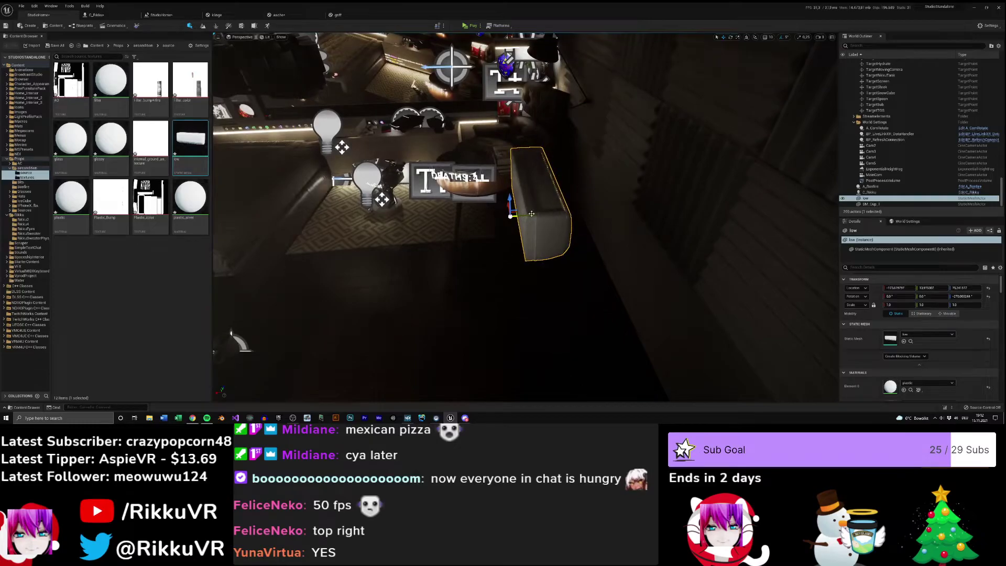
pyautogui.press('f')
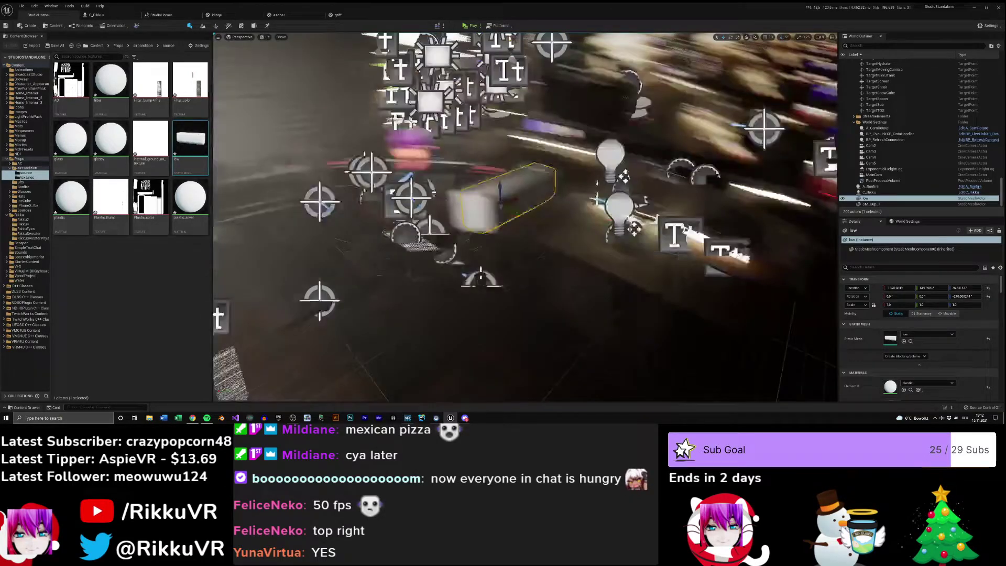
pyautogui.moveTo(526, 188); pyautogui.dragTo(529, 191)
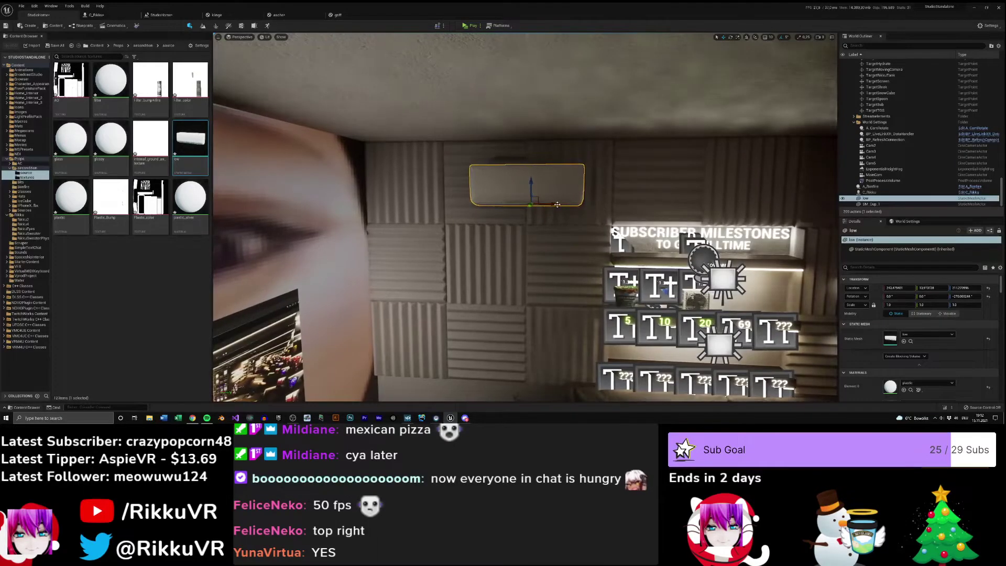
pyautogui.moveTo(543, 209); pyautogui.dragTo(736, 209)
pyautogui.moveTo(735, 209); pyautogui.dragTo(812, 209, button='right')
pyautogui.press('w')
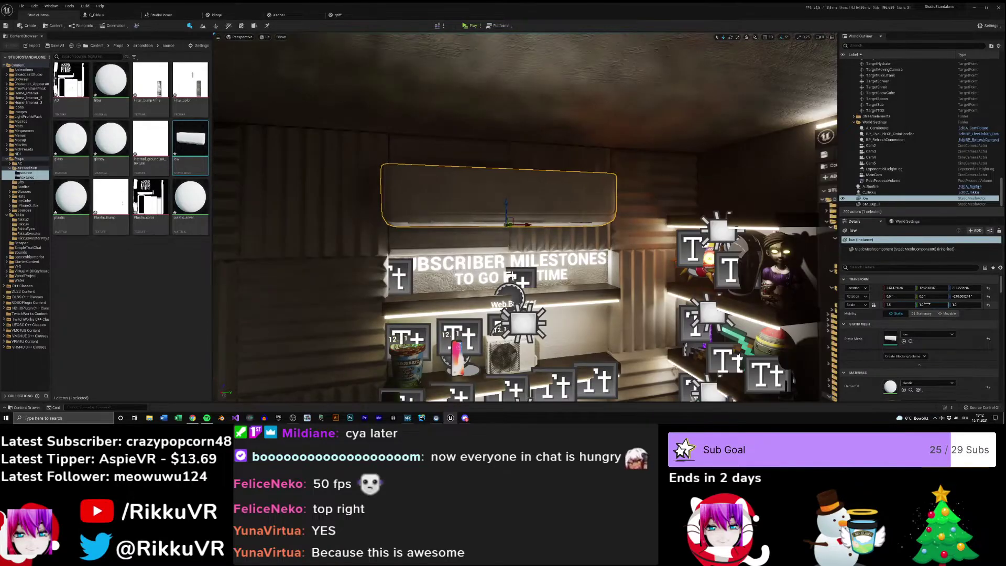
# - Scale the air conditioner to 1.5 along its length, with the depth and height scales at 1
pyautogui.write('1,5')
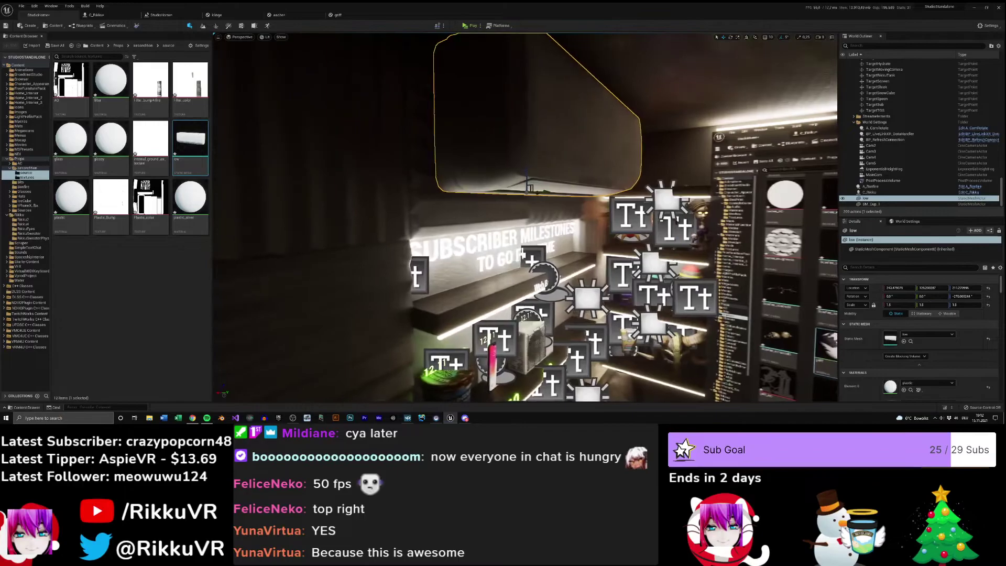
pyautogui.moveTo(629, 225); pyautogui.dragTo(592, 225, button='right')
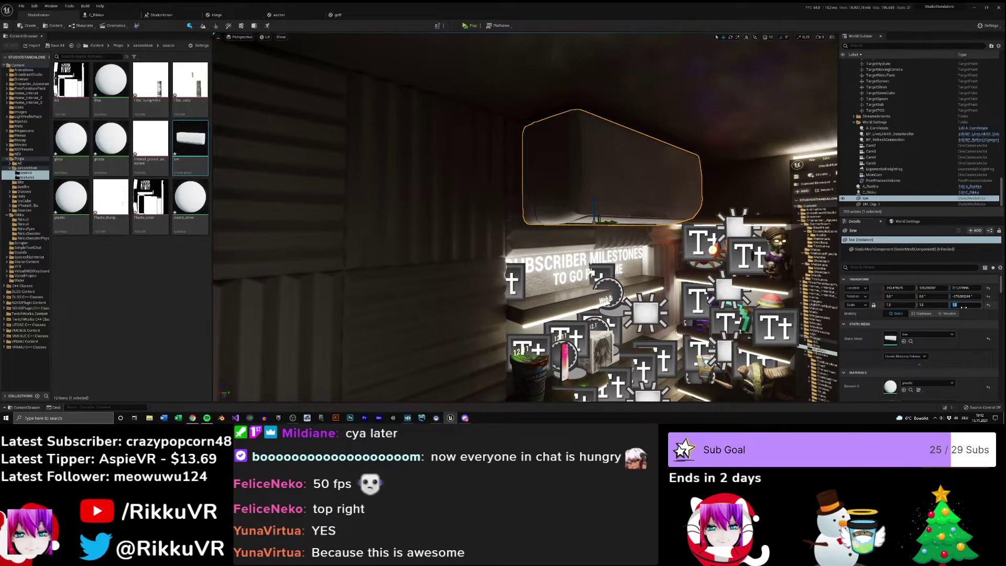
pyautogui.press('Return')
pyautogui.click(934, 305)
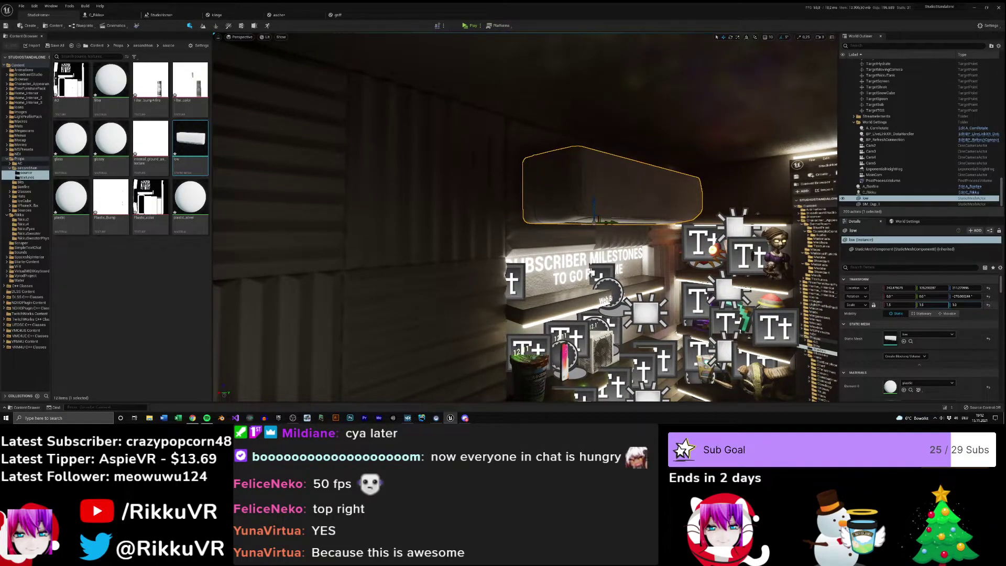
pyautogui.write('1')
pyautogui.press('Return')
# - Push the air conditioner back against the wall above the Subscriber Milestones shelf and check its fit from the front
pyautogui.press('w')
pyautogui.moveTo(679, 255); pyautogui.dragTo(621, 235, button='right')
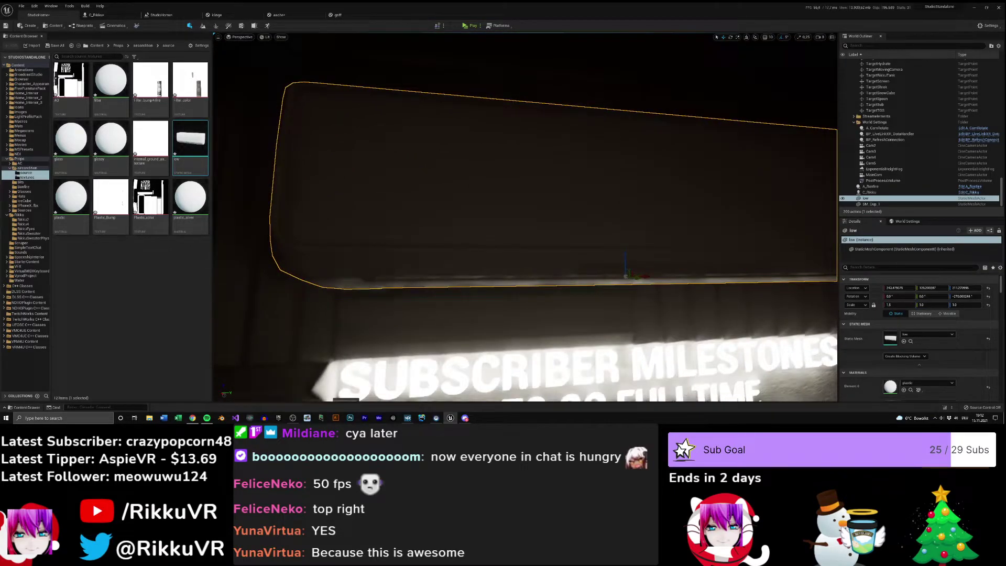
pyautogui.press('a')
pyautogui.moveTo(621, 234); pyautogui.dragTo(757, 230, button='right')
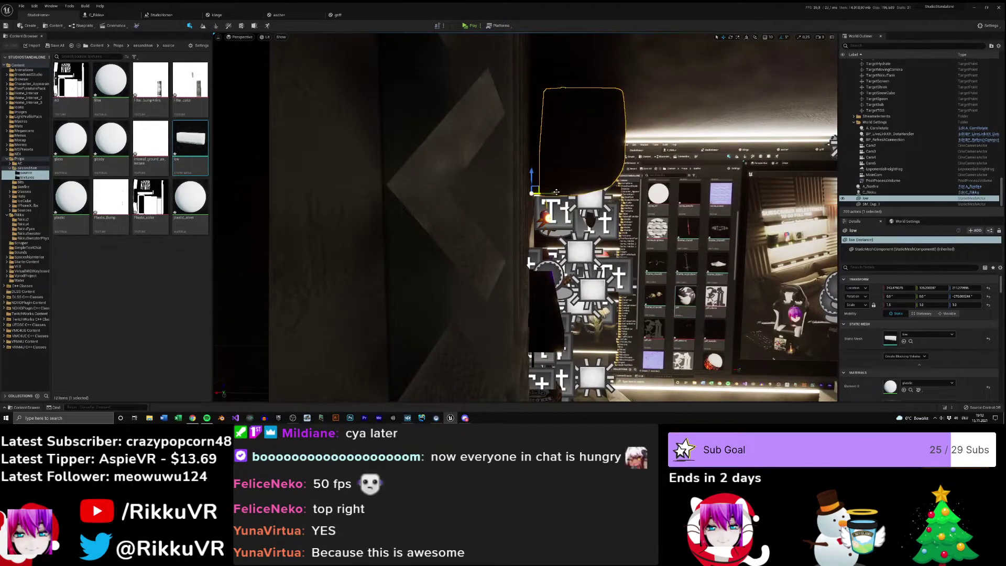
pyautogui.moveTo(556, 191); pyautogui.dragTo(548, 194)
pyautogui.moveTo(563, 220); pyautogui.dragTo(422, 222, button='right')
pyautogui.press('d')
pyautogui.press('w')
pyautogui.press('d')
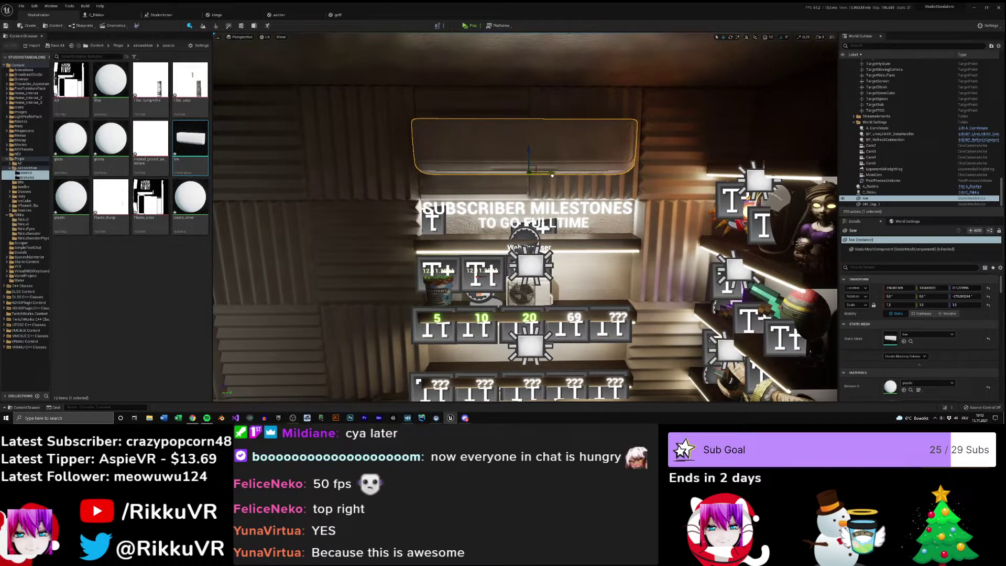
# - Raise the air conditioner closer to the ceiling and check its placement from the back of the room
pyautogui.moveTo(552, 176); pyautogui.dragTo(567, 369, button='right')
pyautogui.moveTo(567, 212); pyautogui.dragTo(655, 261, button='right')
pyautogui.click(663, 218)
pyautogui.moveTo(663, 218); pyautogui.dragTo(497, 348, button='right')
pyautogui.click(518, 343)
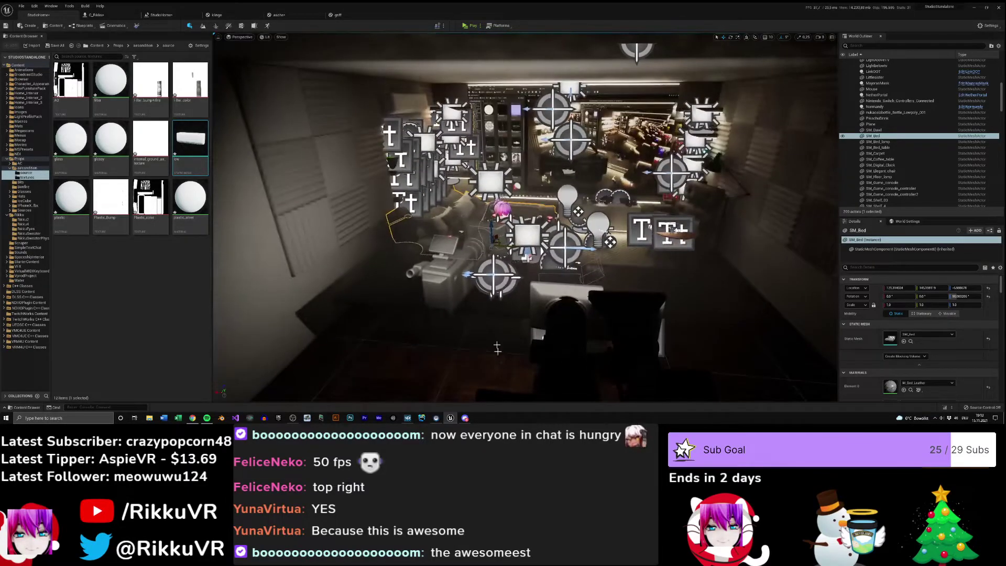
pyautogui.click(647, 360)
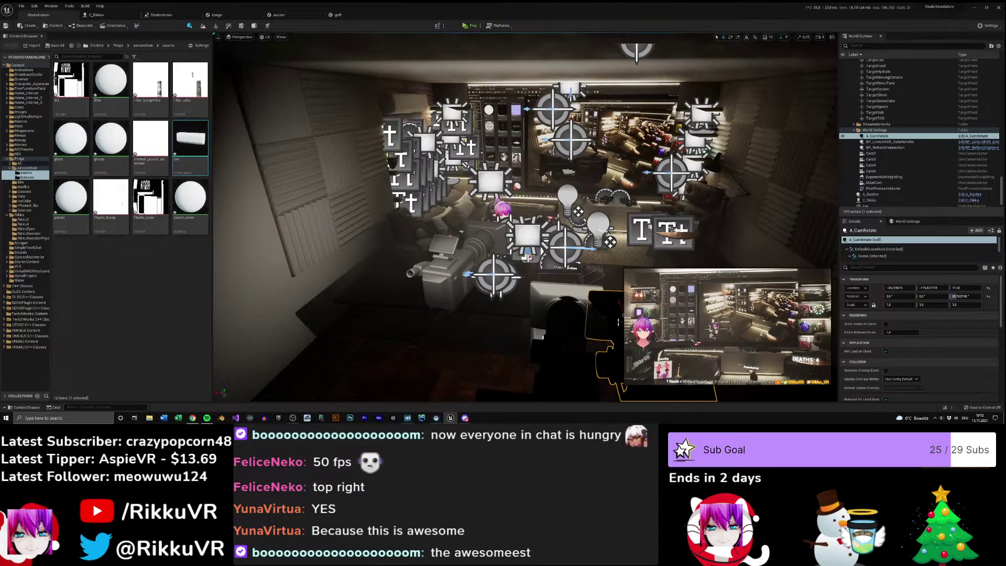
pyautogui.moveTo(647, 360); pyautogui.dragTo(576, 333, button='right')
pyautogui.click(558, 214)
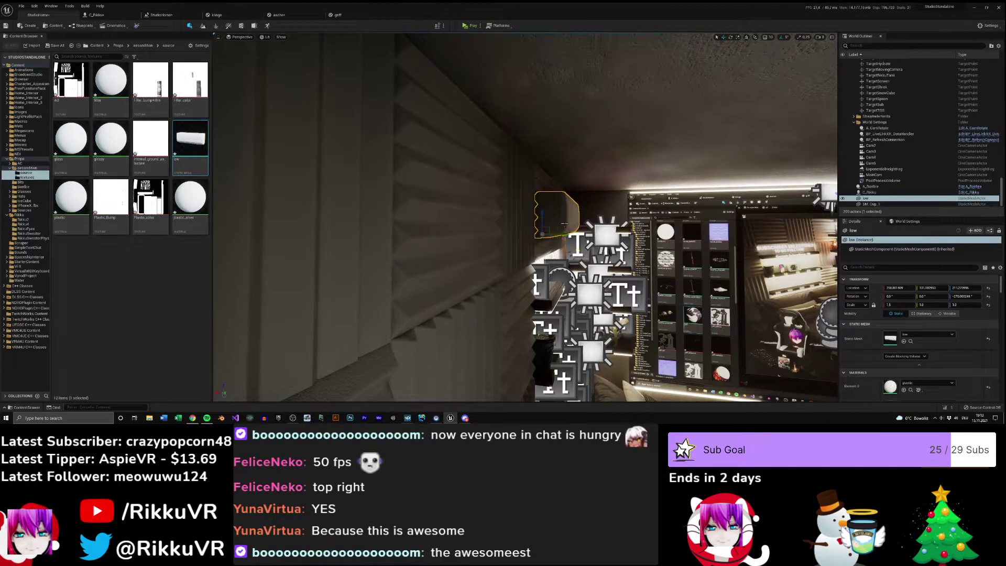
pyautogui.moveTo(543, 212); pyautogui.dragTo(547, 193)
pyautogui.moveTo(547, 194); pyautogui.dragTo(597, 217, button='right')
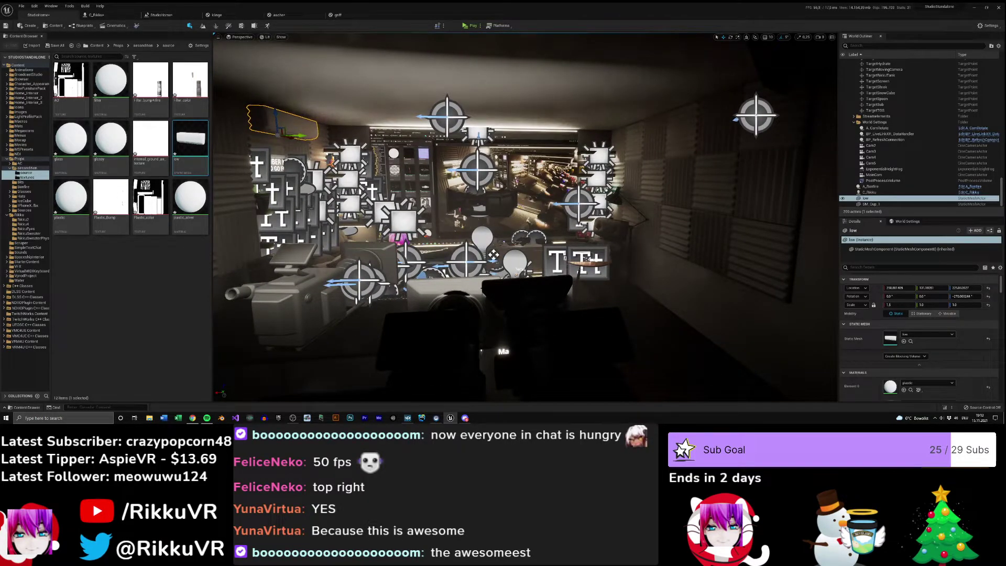
pyautogui.moveTo(597, 218); pyautogui.dragTo(558, 215, button='right')
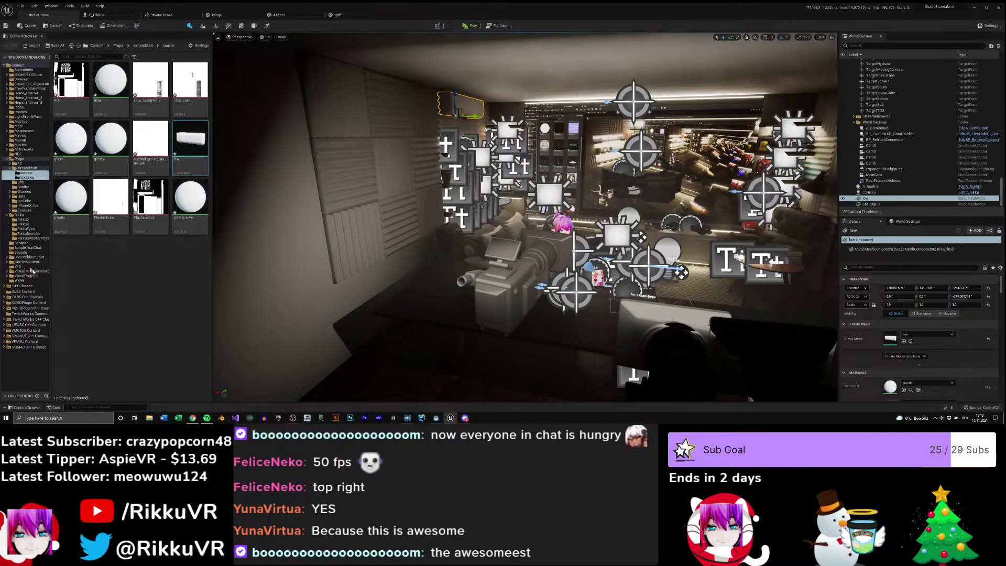
# - Return the Content Browser to the Props folder and collapse the imported air conditioner folder in the tree
pyautogui.click(23, 159)
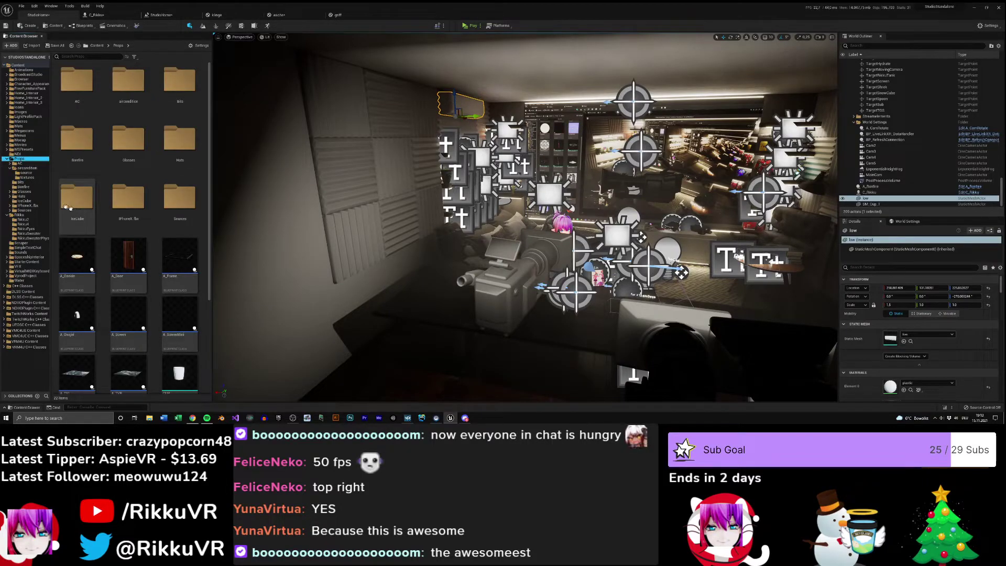
pyautogui.click(10, 168)
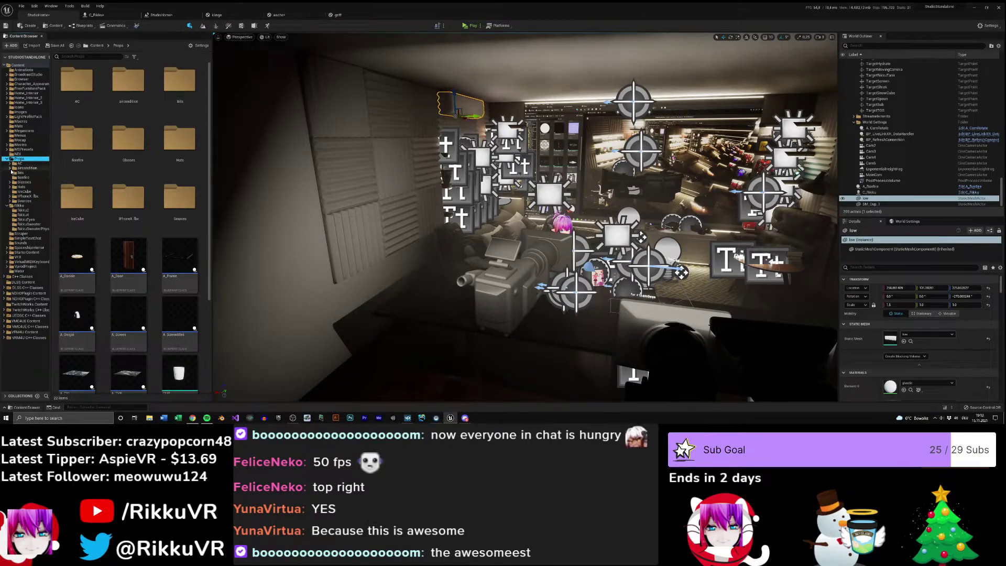
pyautogui.moveTo(512, 174); pyautogui.dragTo(537, 185, button='right')
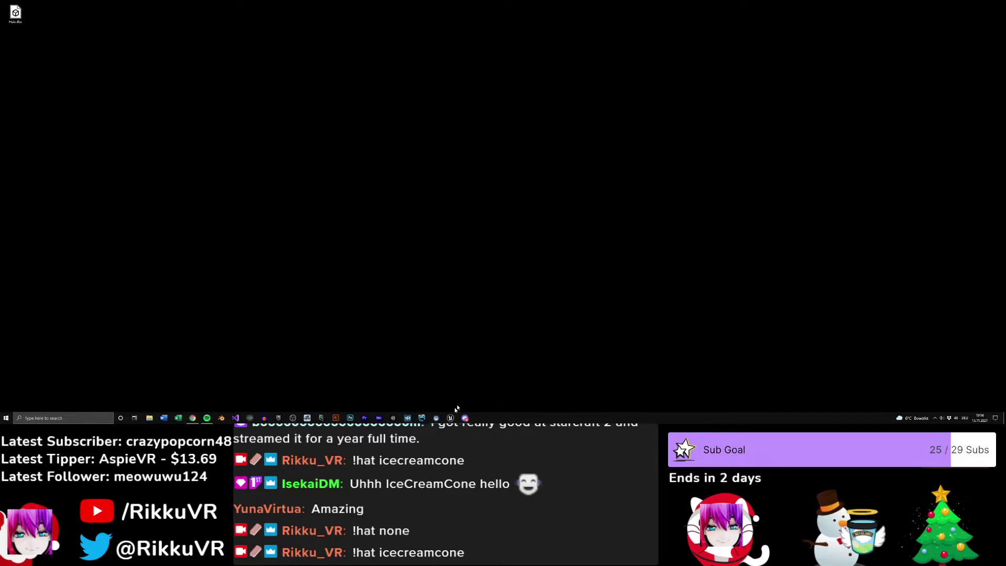
# - Switch back to Unreal Editor and inspect the StudioHome room around the lamp corner, bed, camera desk and seated character
pyautogui.click(450, 417)
pyautogui.moveTo(524, 218); pyautogui.dragTo(663, 261, button='right')
pyautogui.press('w')
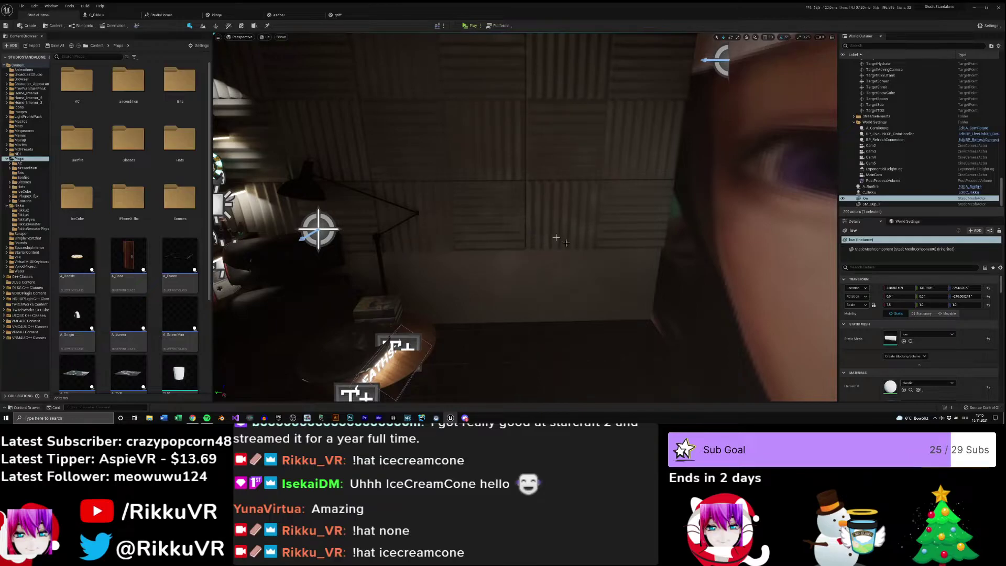
pyautogui.moveTo(587, 231)
pyautogui.mouseDown(button='right')
pyautogui.moveTo(610, 244)
pyautogui.moveTo(580, 224)
pyautogui.mouseUp(button='right')
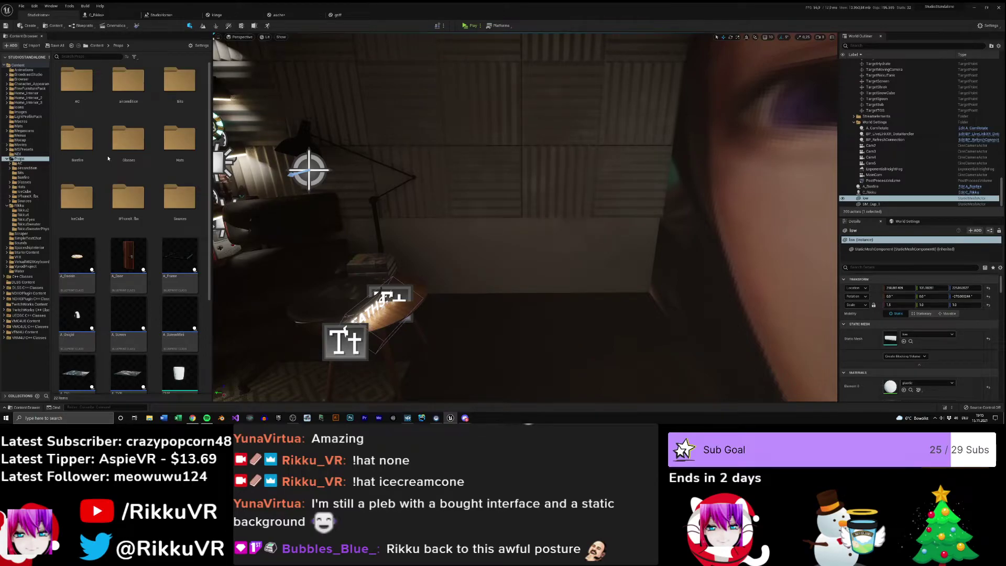
pyautogui.moveTo(434, 226); pyautogui.dragTo(220, 241, button='right')
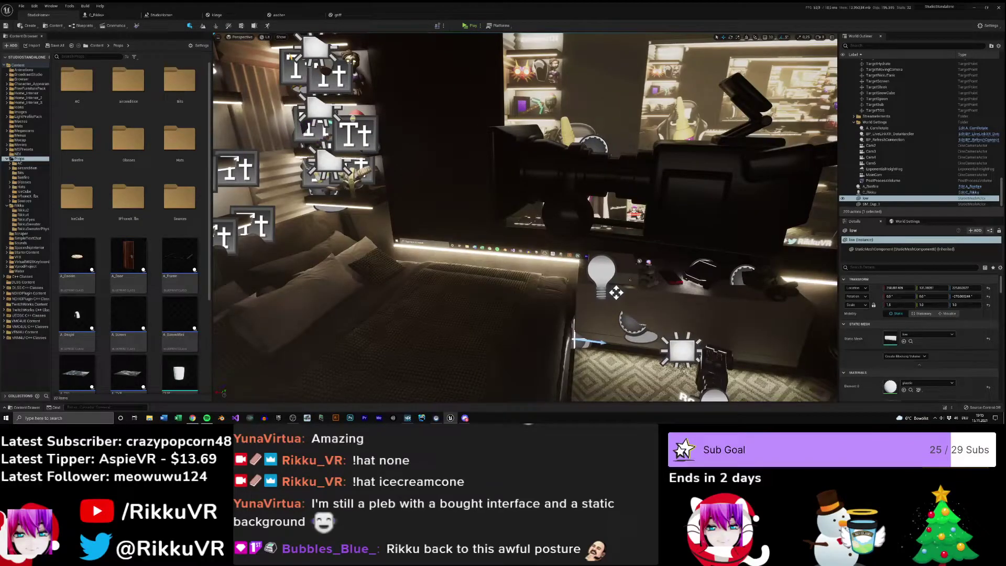
pyautogui.moveTo(524, 218)
pyautogui.mouseDown(button='right')
pyautogui.moveTo(531, 201)
pyautogui.moveTo(495, 188)
pyautogui.moveTo(704, 200)
pyautogui.moveTo(408, 194)
pyautogui.moveTo(477, 220)
pyautogui.moveTo(450, 215)
pyautogui.moveTo(503, 210)
pyautogui.moveTo(461, 212)
pyautogui.moveTo(511, 231)
pyautogui.mouseUp(button='right')
pyautogui.press('s')
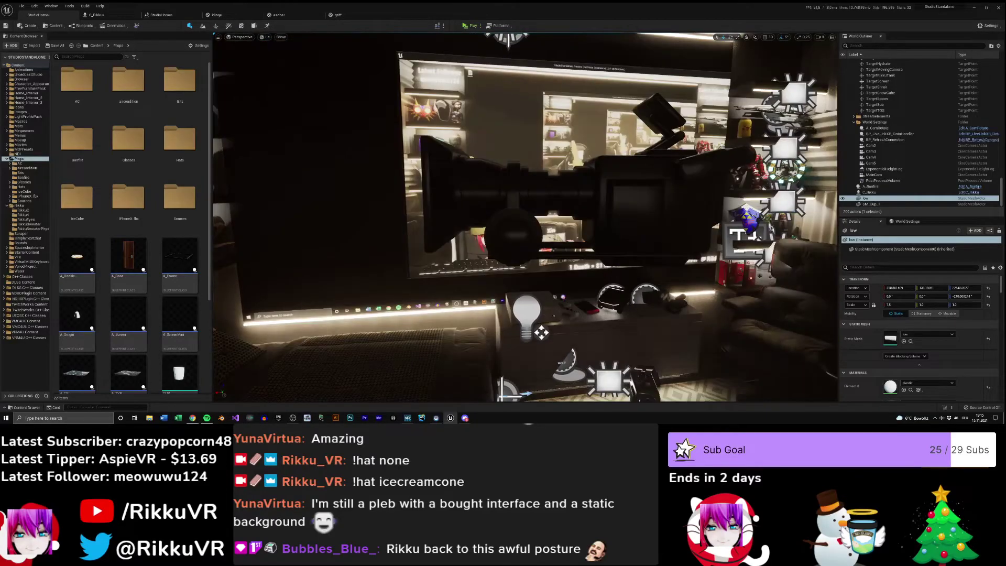
pyautogui.moveTo(442, 225); pyautogui.dragTo(404, 241, button='right')
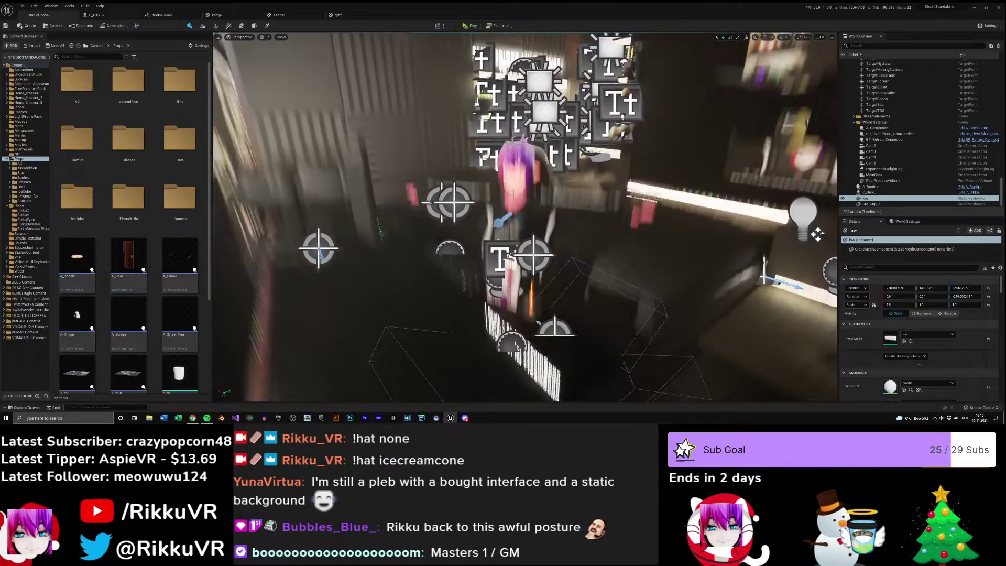
pyautogui.moveTo(404, 241); pyautogui.dragTo(424, 206, button='right')
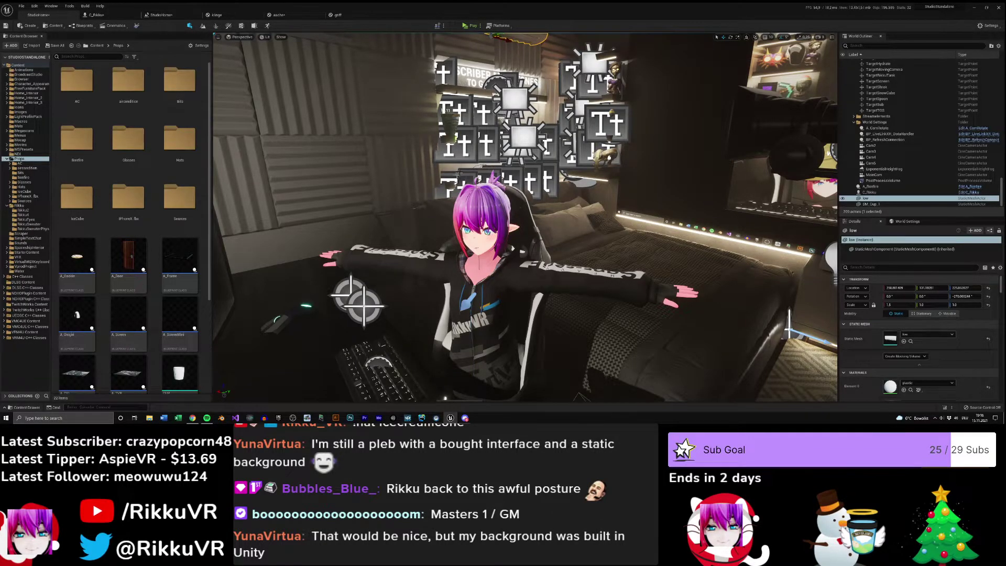
pyautogui.moveTo(452, 184); pyautogui.dragTo(419, 208, button='right')
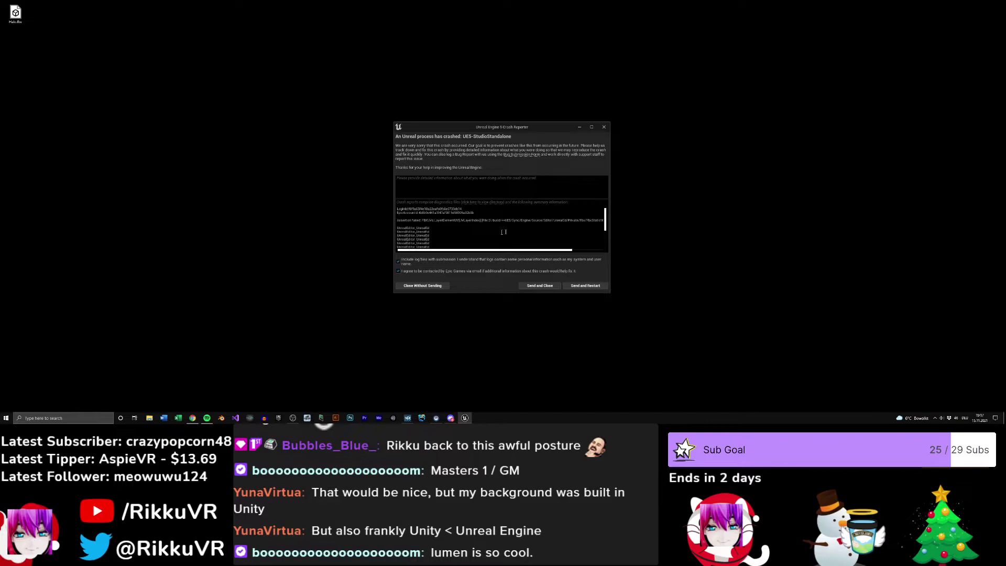
# - Send the crash report with the restart option and check the GPU's performance in Task Manager
pyautogui.click(586, 285)
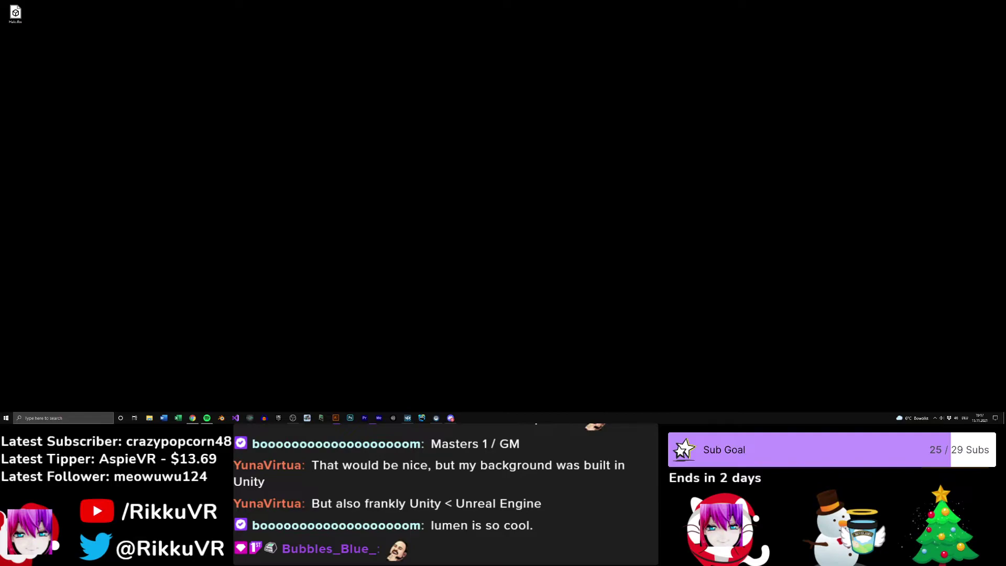
pyautogui.hotkey('ctrl', 'shift', 'Escape')
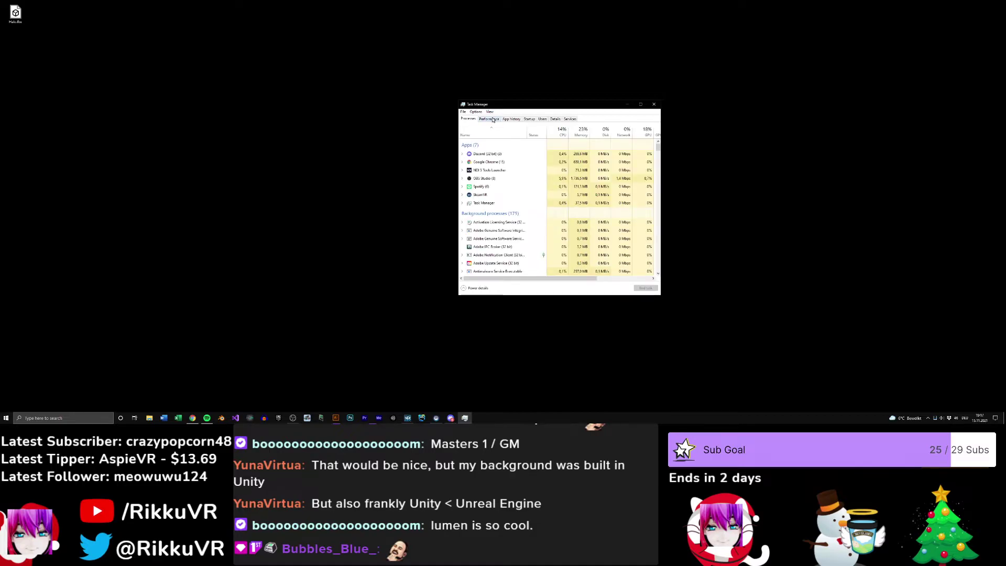
pyautogui.click(491, 120)
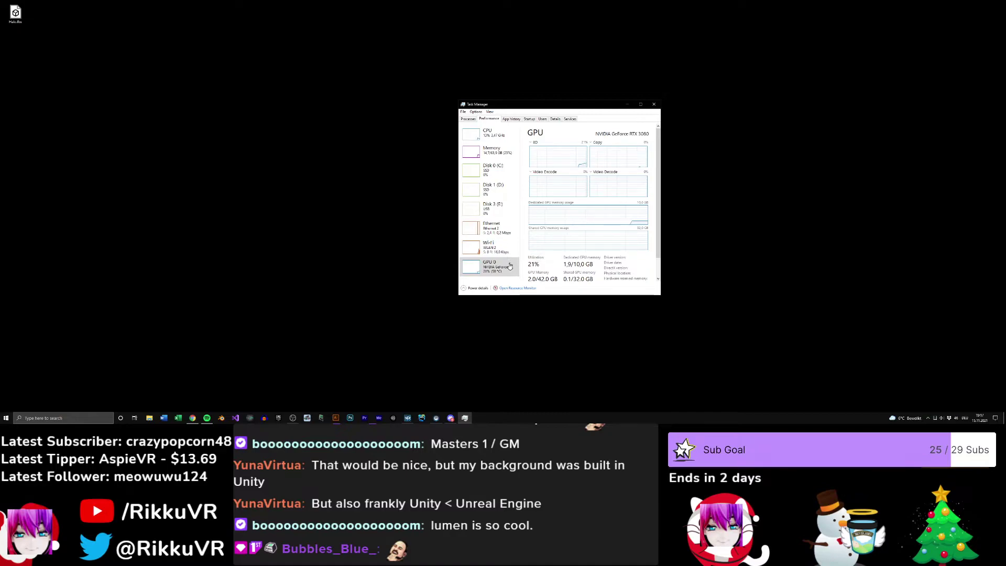
pyautogui.click(927, 417)
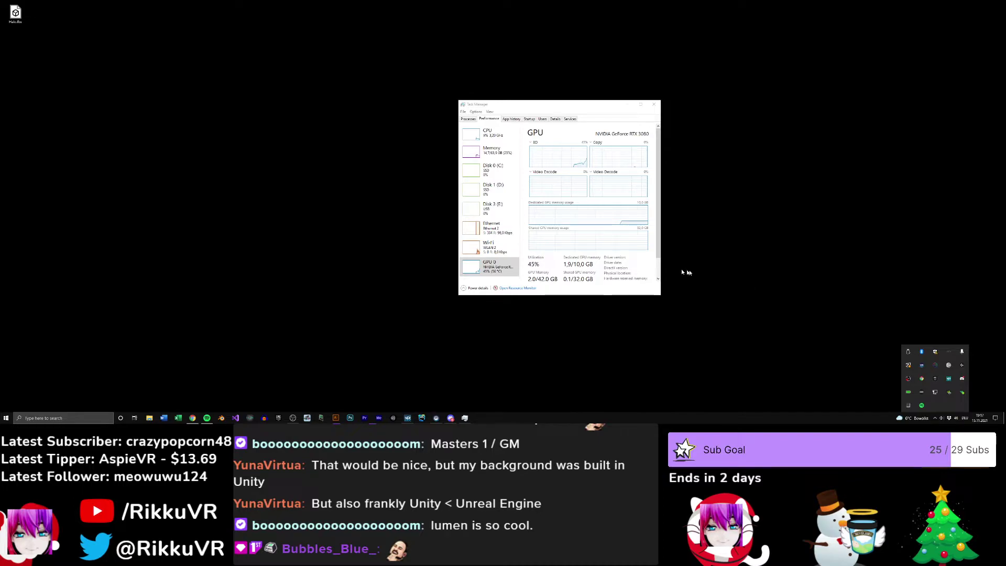
pyautogui.click(507, 230)
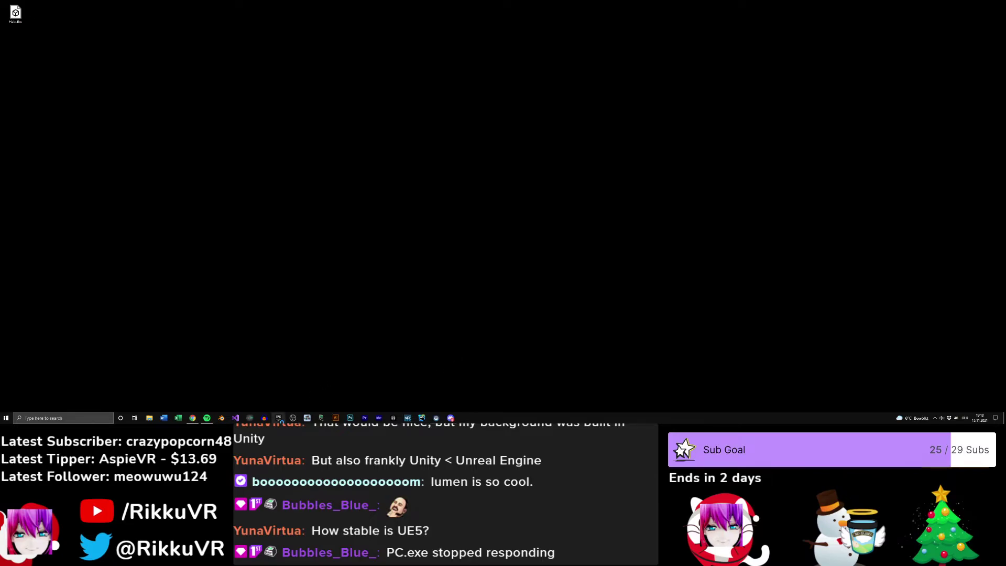
# - Relaunch Unreal Engine and open the StudioStandalone.uproject file from the StudioStandalone folder
pyautogui.click(278, 417)
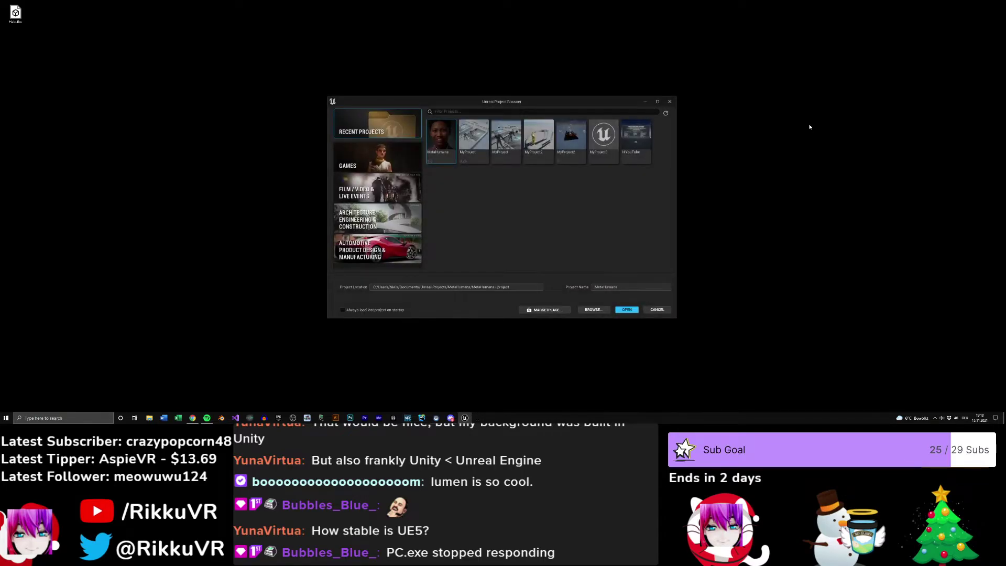
pyautogui.click(593, 310)
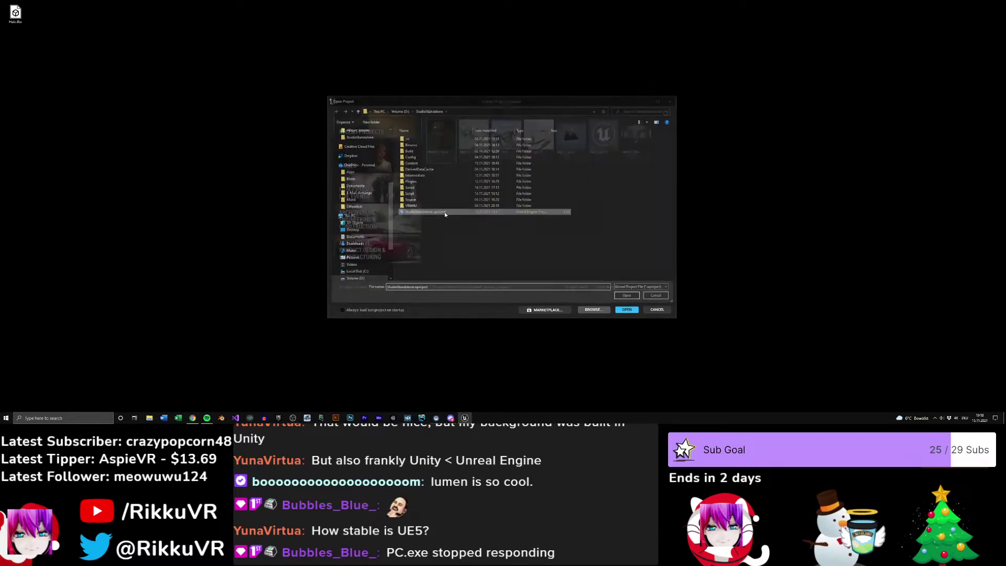
pyautogui.doubleClick(444, 212)
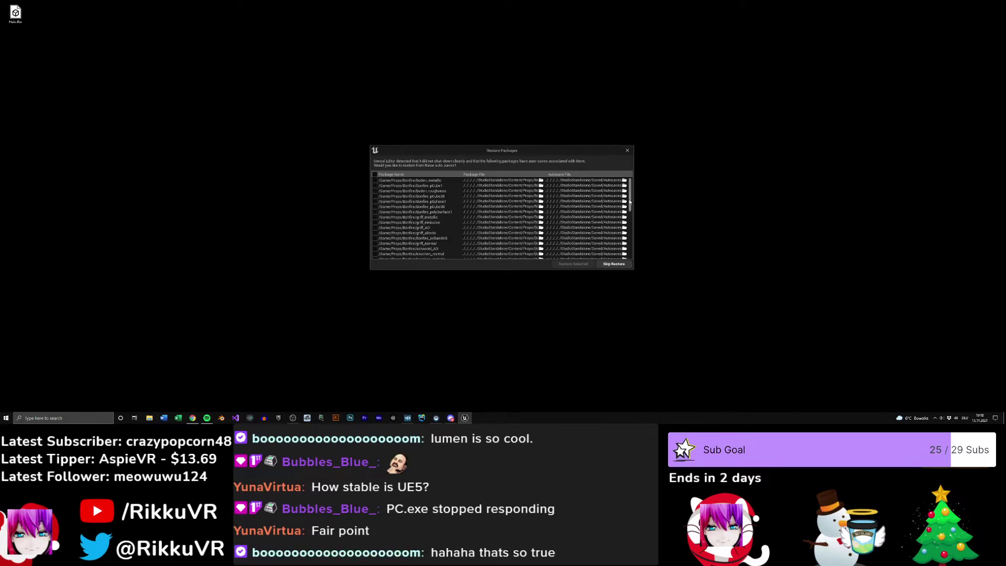
# - Restore all auto-saved packages and dismiss the source control checkout notice
pyautogui.moveTo(629, 202)
pyautogui.mouseDown()
pyautogui.moveTo(627, 247)
pyautogui.moveTo(633, 195)
pyautogui.mouseUp()
pyautogui.click(375, 175)
pyautogui.click(571, 264)
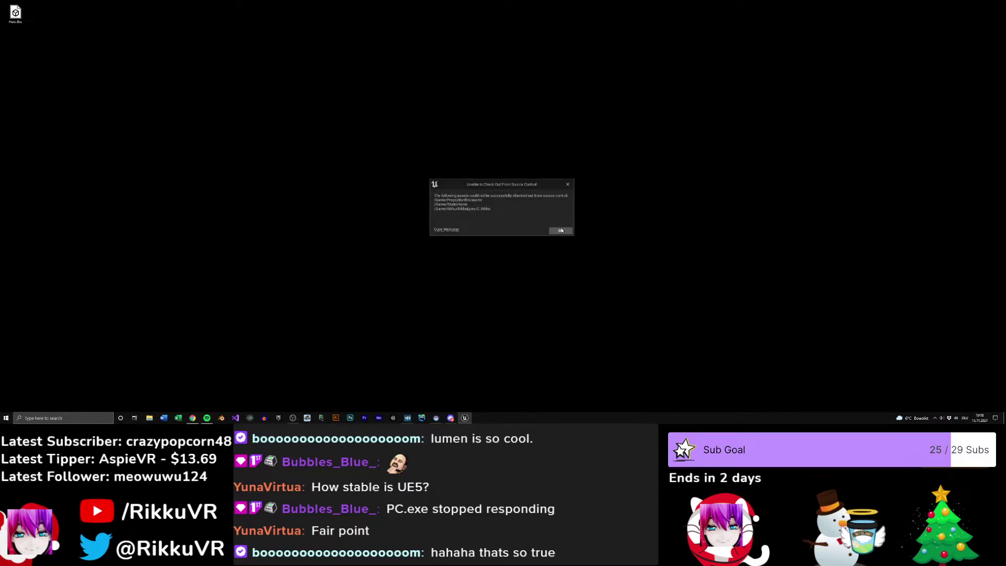
pyautogui.click(560, 231)
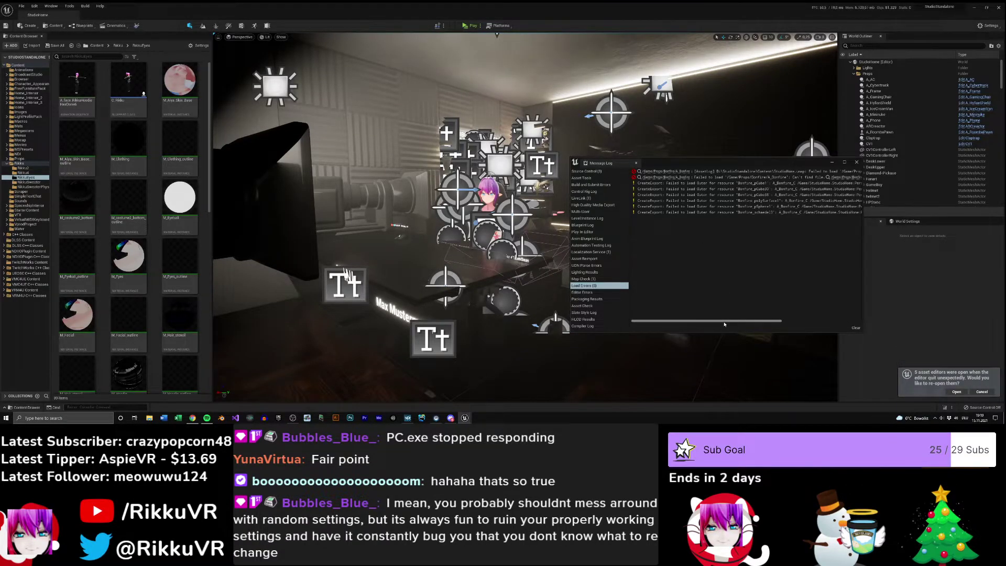
# - Read the load errors in the Message Log, close it and decline reopening the previous asset editors
pyautogui.moveTo(724, 323); pyautogui.dragTo(804, 320)
pyautogui.click(857, 163)
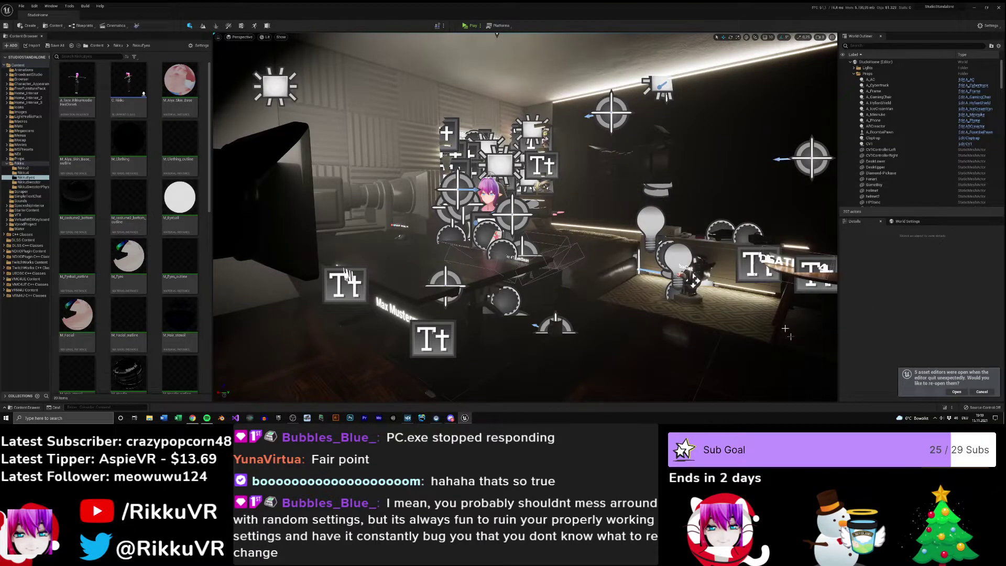
pyautogui.click(981, 392)
pyautogui.moveTo(733, 314); pyautogui.dragTo(655, 293, button='right')
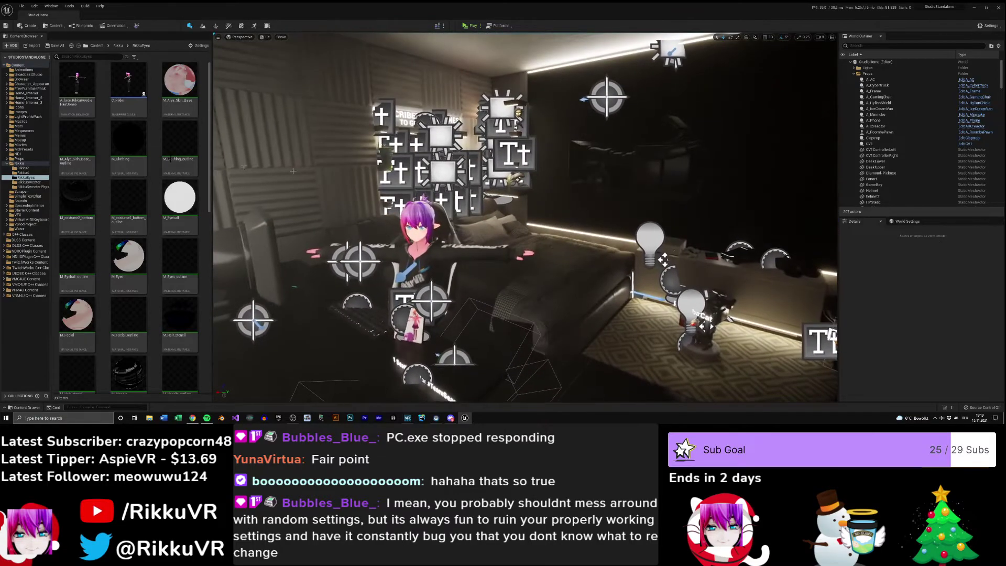
# - Show the Props folder in the Content Browser and select its Bonfire subfolder
pyautogui.click(19, 160)
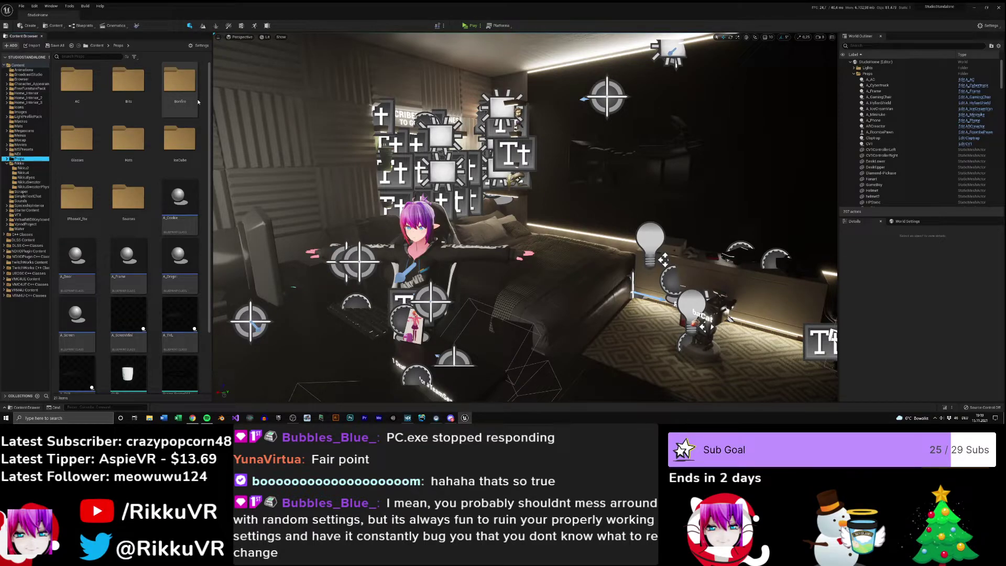
pyautogui.click(197, 98)
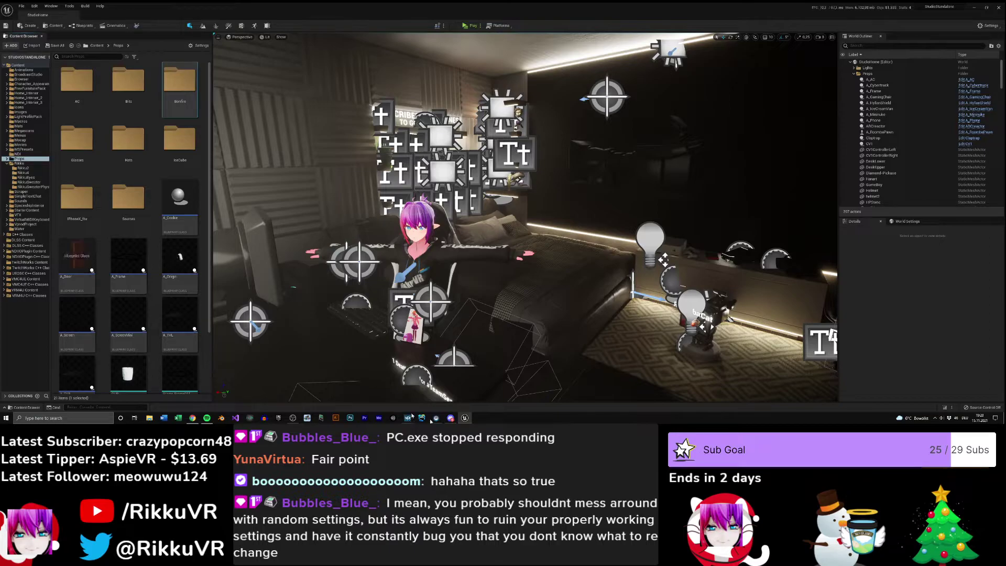
pyautogui.moveTo(412, 416)
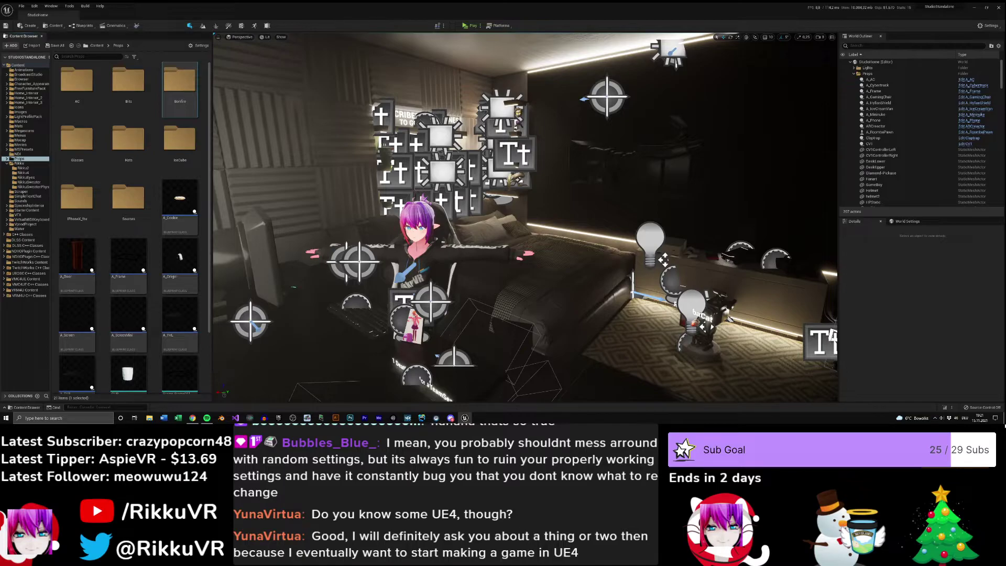
# - End the UnrealEditor task in Task Manager and close Task Manager
pyautogui.rightClick(790, 422)
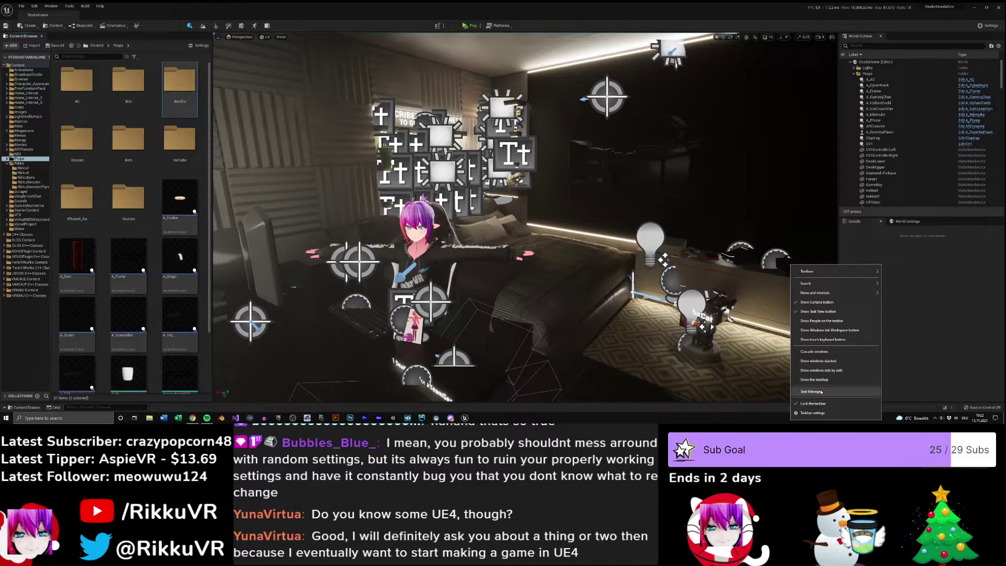
pyautogui.click(821, 392)
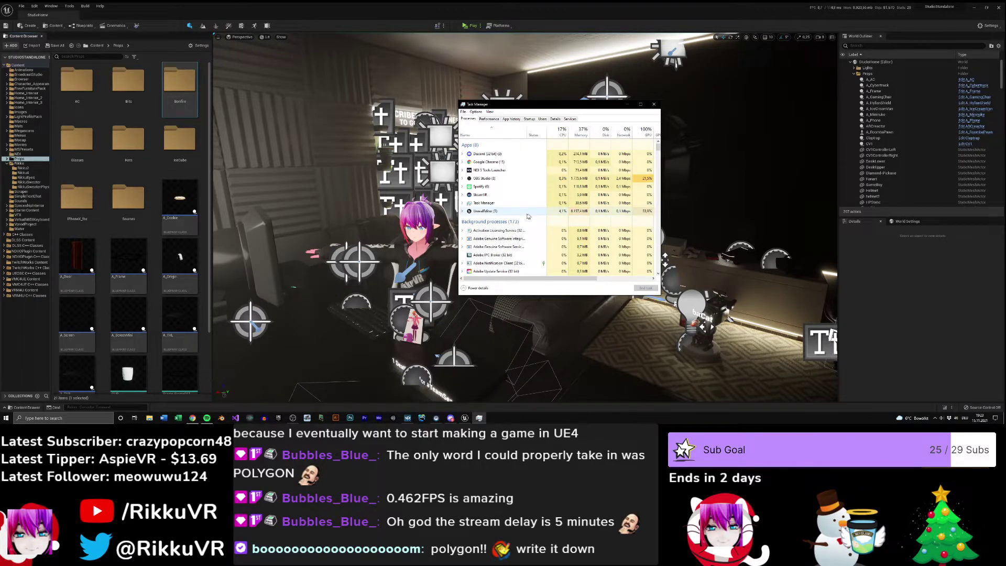
pyautogui.click(527, 214)
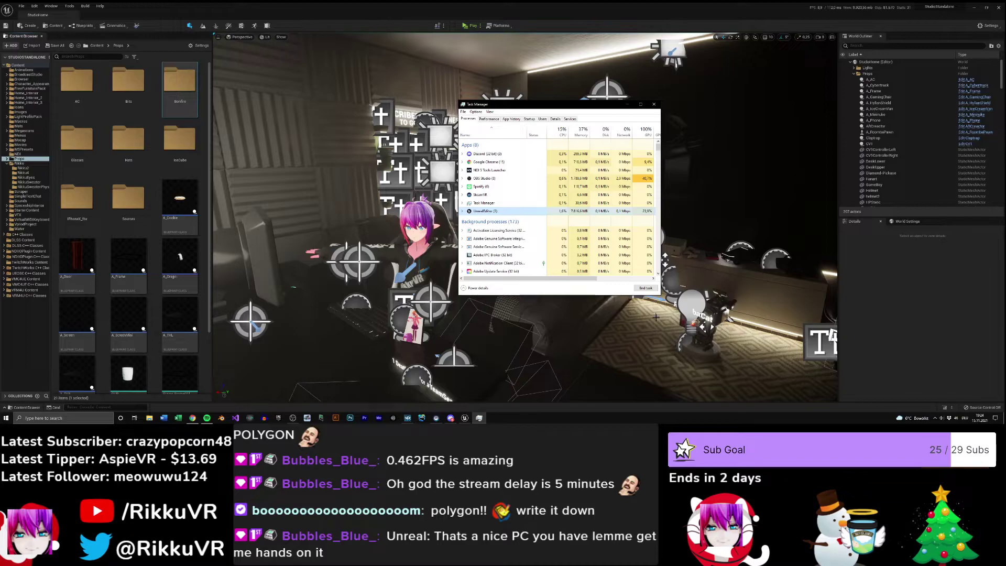
pyautogui.click(636, 288)
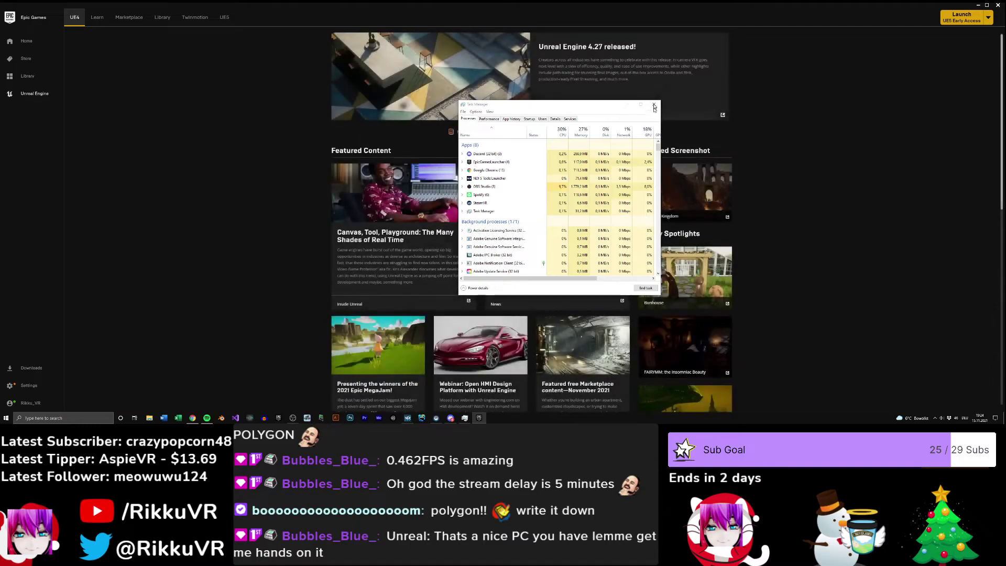
pyautogui.click(653, 104)
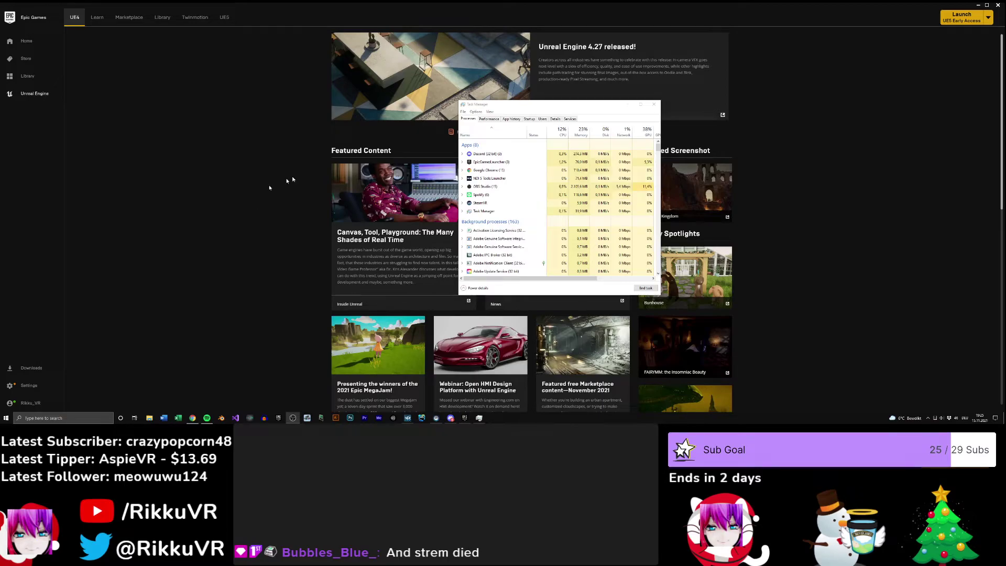
pyautogui.click(653, 104)
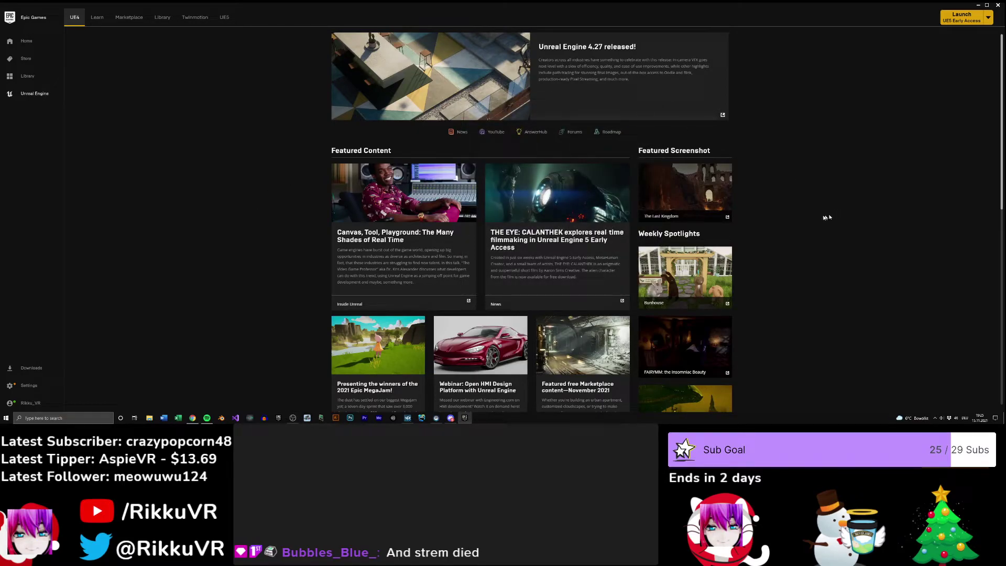
# - Launch UE5 Early Access from the Epic Games Launcher and reopen the StudioStandalone project from its folder
pyautogui.click(223, 19)
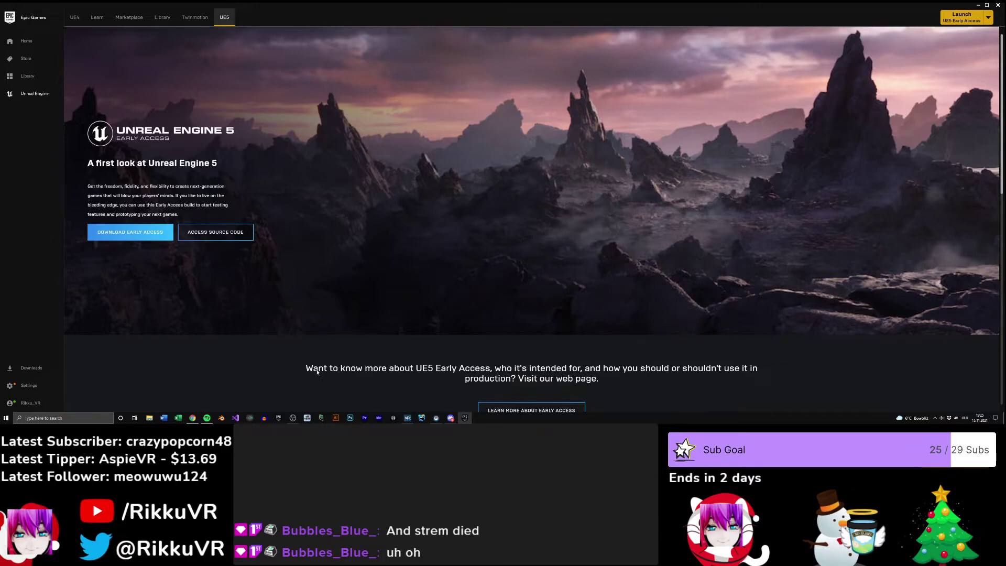
pyautogui.scroll(-2, 318, 370)
pyautogui.scroll(2, 320, 362)
pyautogui.click(956, 21)
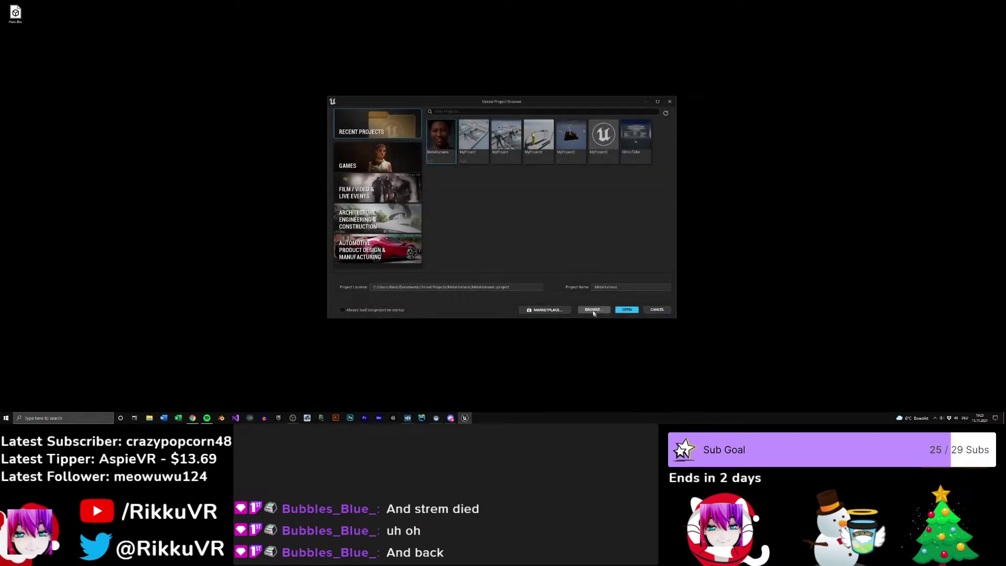
pyautogui.click(592, 310)
pyautogui.doubleClick(429, 213)
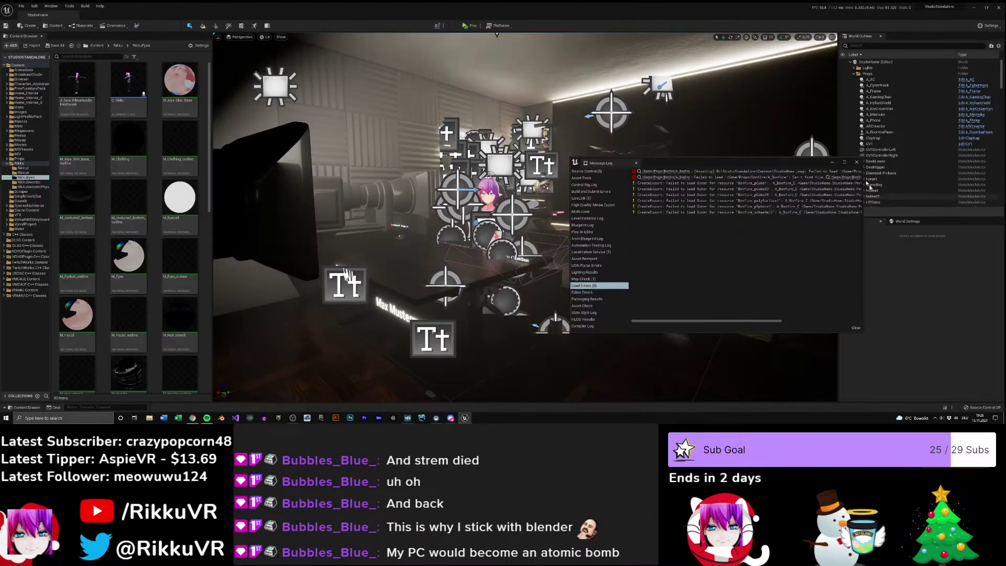
# - Expand the Props folder in the Content Browser, open its Bonfire subfolder and look through the assets
pyautogui.moveTo(574, 188); pyautogui.dragTo(574, 188, button='right')
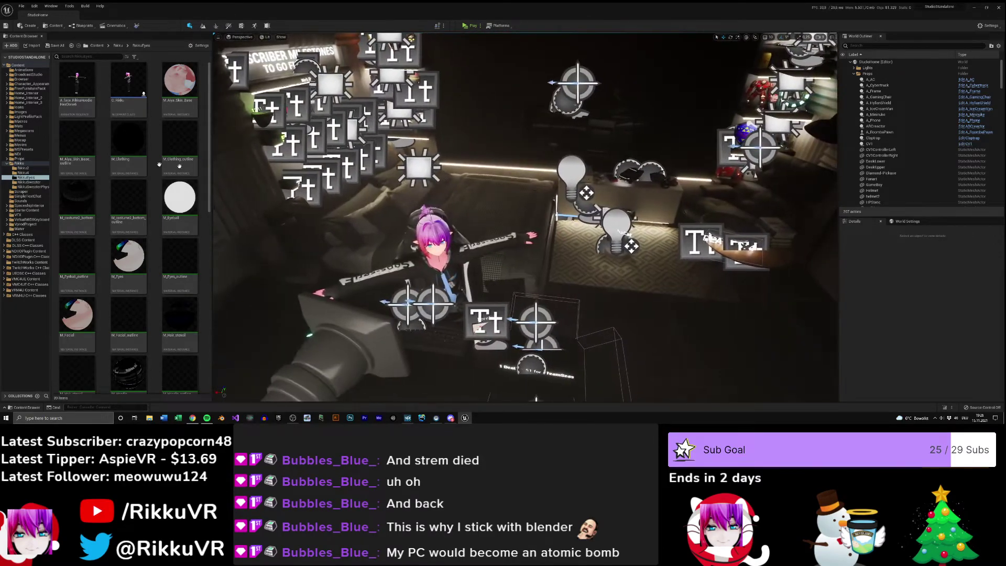
pyautogui.click(6, 159)
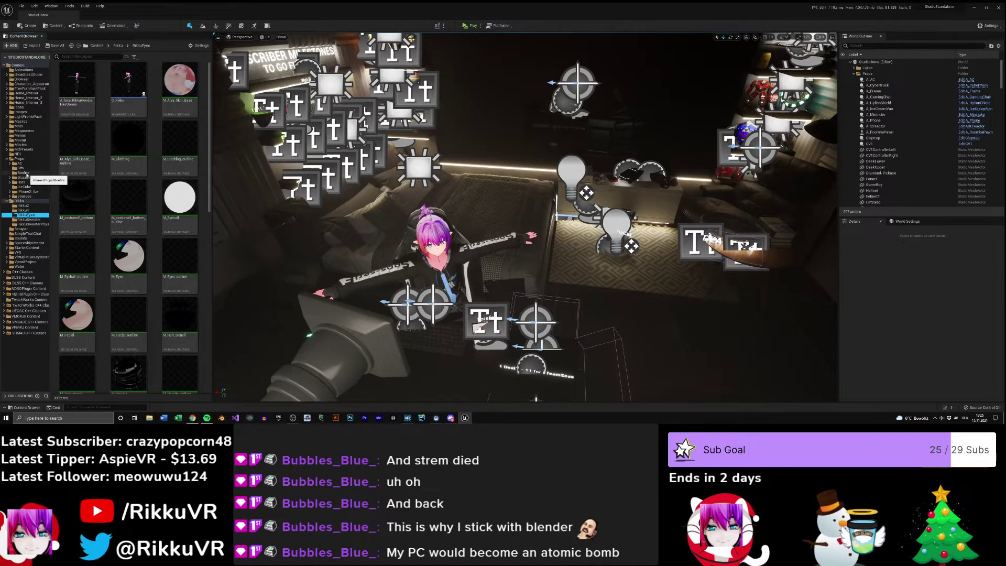
pyautogui.click(24, 172)
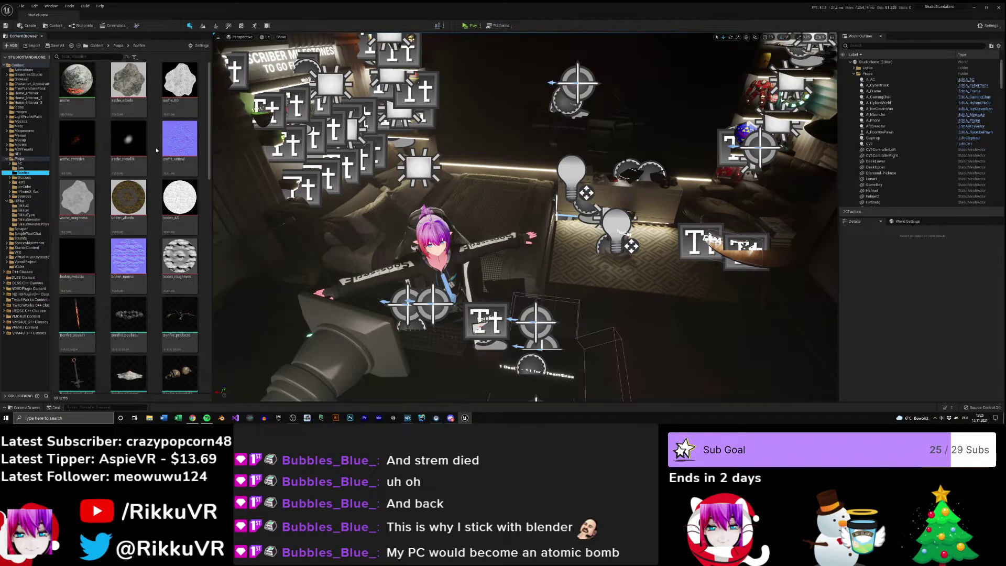
pyautogui.scroll(-3, 154, 173)
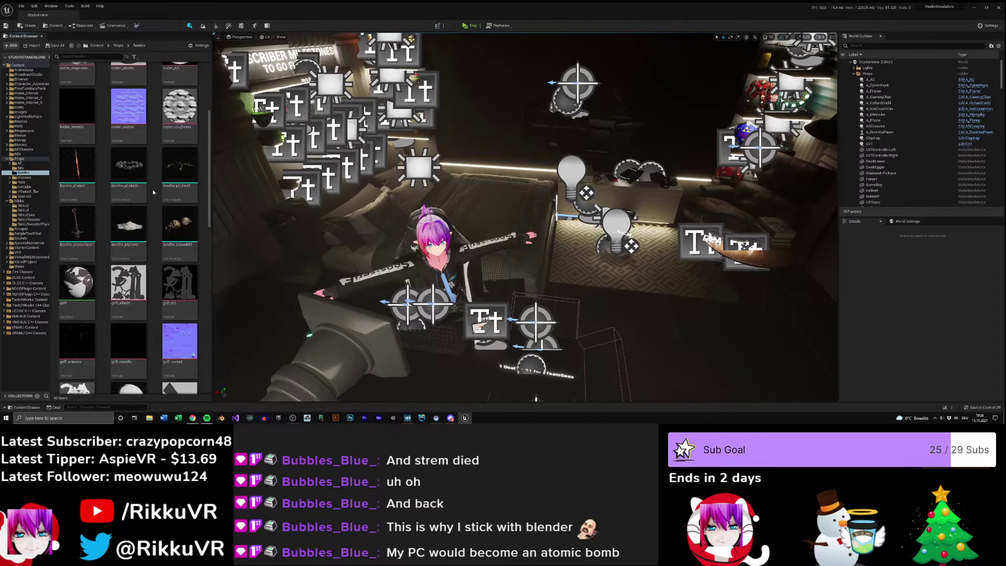
# - Look through the materials, textures and meshes in the Bonfire folder
pyautogui.scroll(-5, 159, 220)
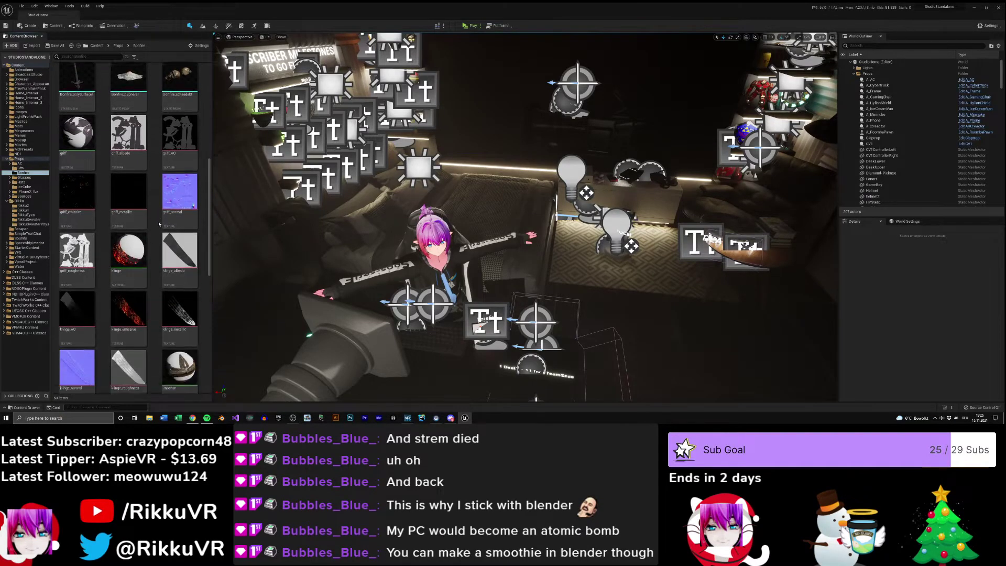
pyautogui.scroll(-2, 157, 220)
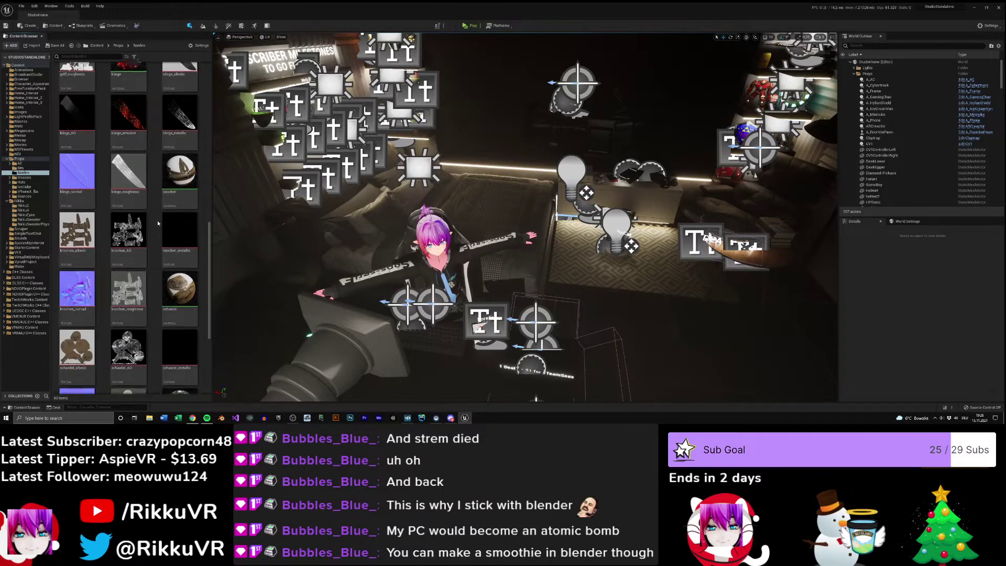
pyautogui.scroll(5, 157, 229)
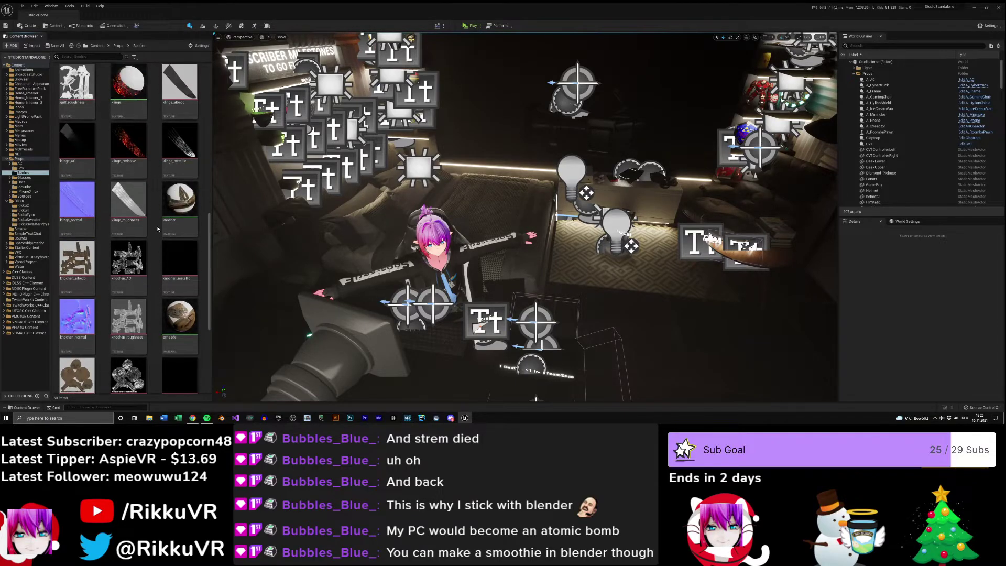
pyautogui.moveTo(209, 224); pyautogui.dragTo(217, 116)
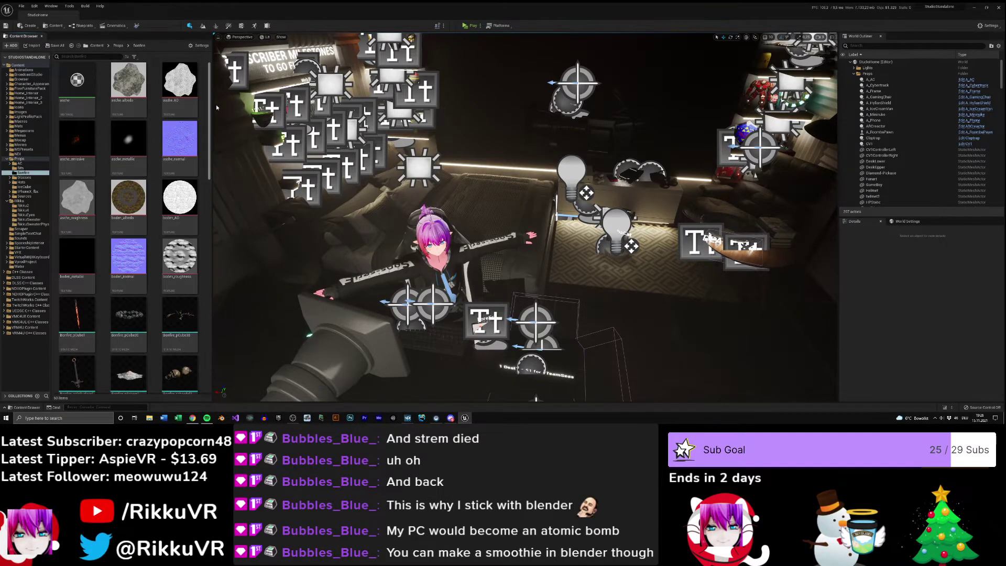
pyautogui.moveTo(215, 104); pyautogui.dragTo(215, 135, button='right')
pyautogui.scroll(-5, 144, 221)
pyautogui.scroll(5, 144, 214)
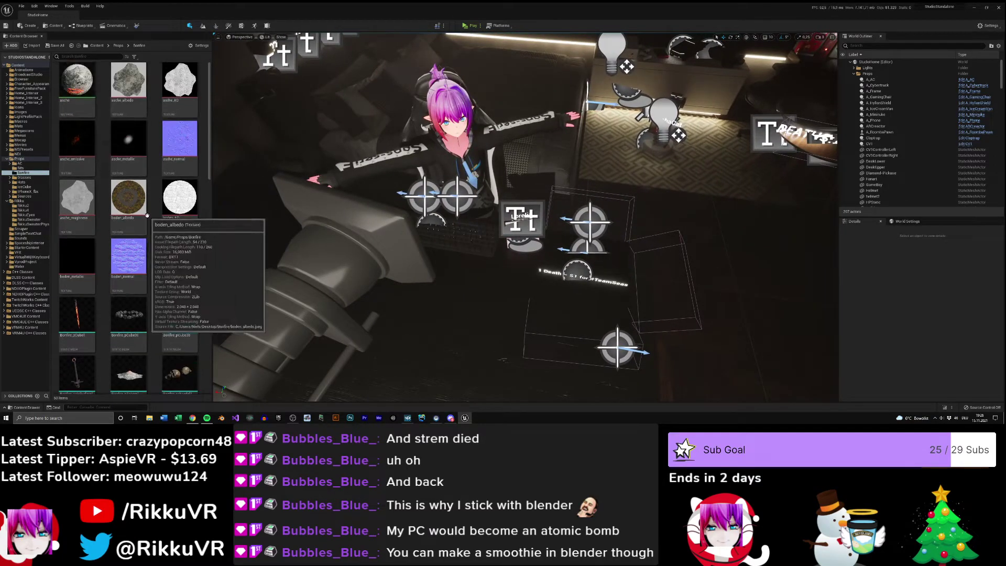
# - Create a new Blueprint class in the Bonfire folder with Actor as its parent and name it A_Bonfire
pyautogui.rightClick(156, 110)
pyautogui.click(181, 148)
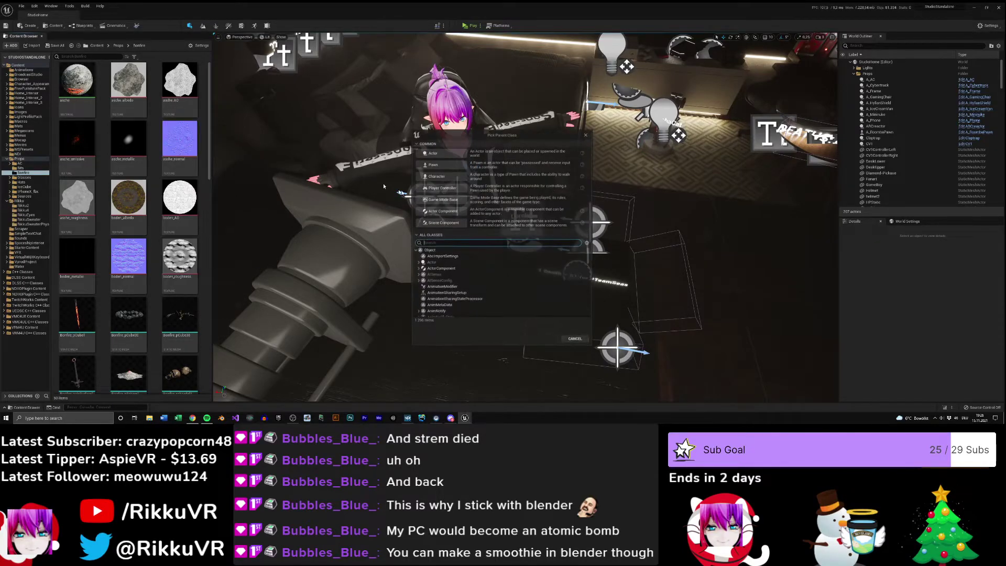
pyautogui.click(433, 153)
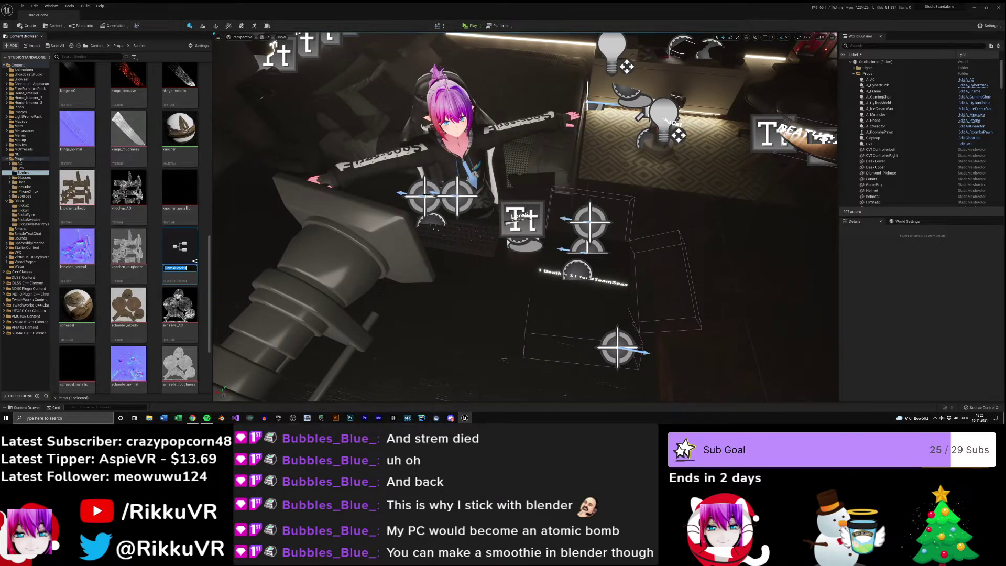
pyautogui.write('A_Bonfire')
pyautogui.press('Return')
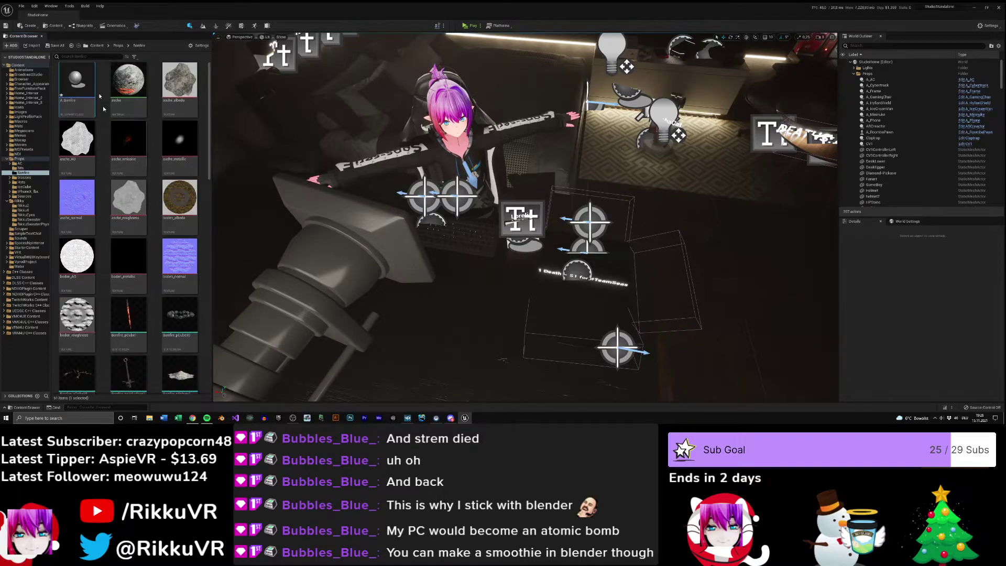
# - Open A_Bonfire and add all the Bonfire static meshes from the Bonfire folder to it as components
pyautogui.doubleClick(77, 84)
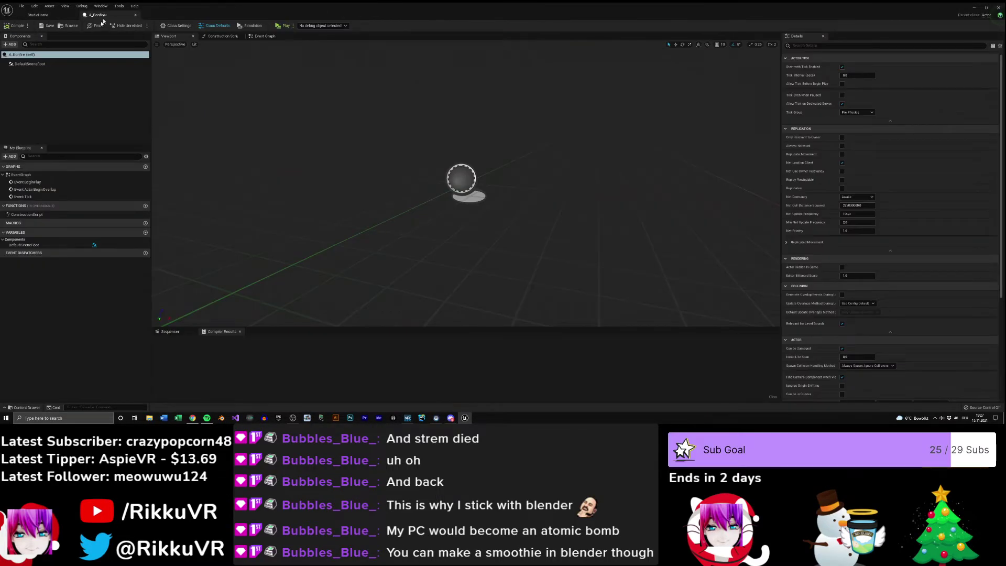
pyautogui.click(38, 15)
pyautogui.scroll(-2, 164, 177)
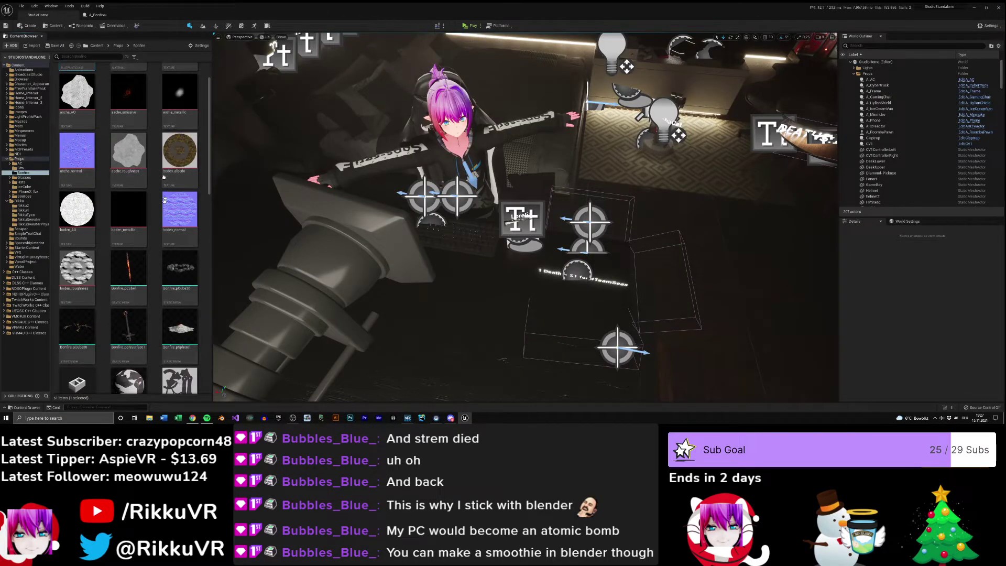
pyautogui.click(128, 270)
pyautogui.scroll(-2, 129, 270)
pyautogui.keyDown('shift'); pyautogui.click(96, 351); pyautogui.keyUp('shift')
pyautogui.moveTo(181, 228); pyautogui.dragTo(369, 164)
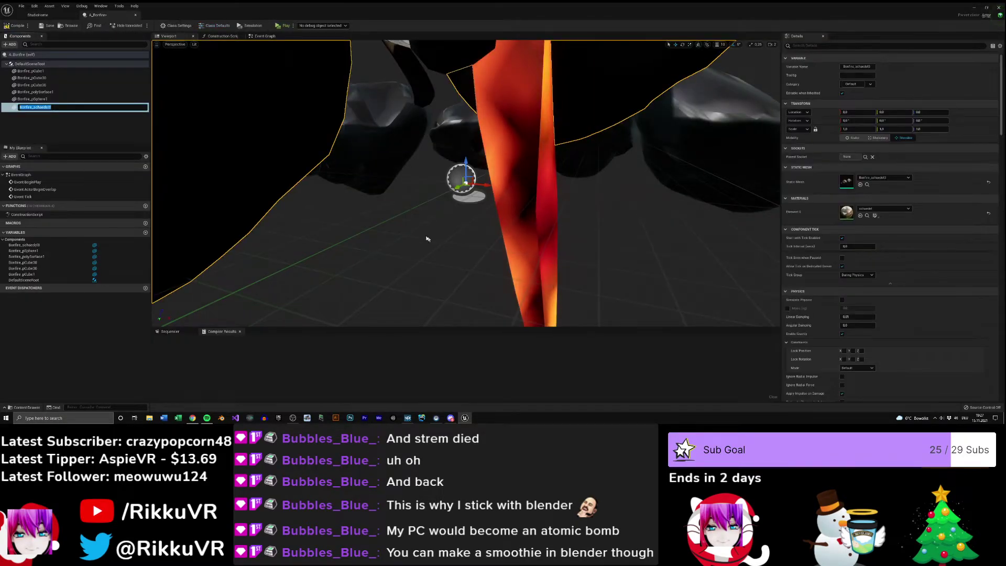
pyautogui.moveTo(427, 238); pyautogui.dragTo(337, 208, button='right')
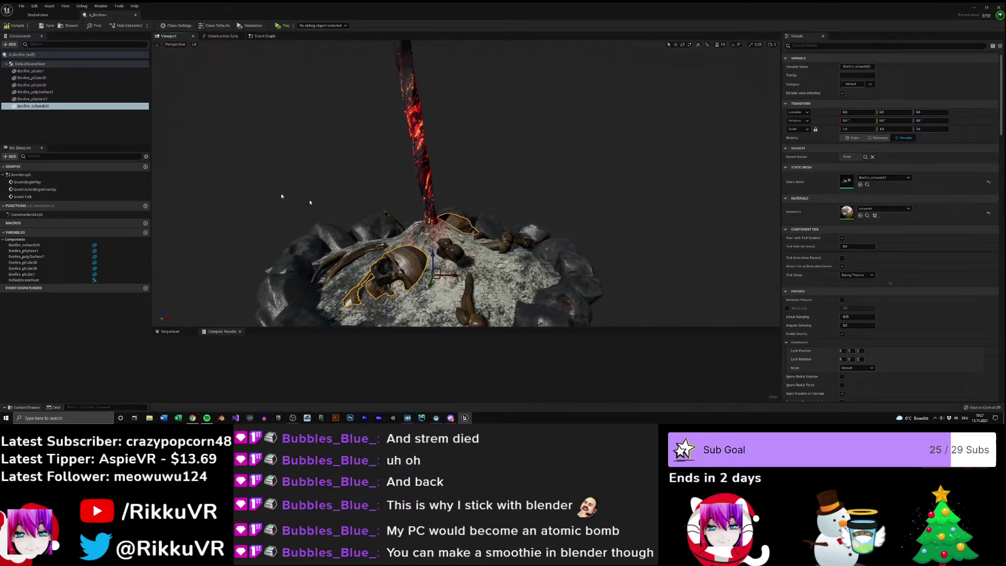
# - Open the ash material from the Bonfire folder to inspect its node graph, and close it again
pyautogui.click(38, 15)
pyautogui.rightClick(178, 194)
pyautogui.click(152, 210)
pyautogui.scroll(2, 152, 210)
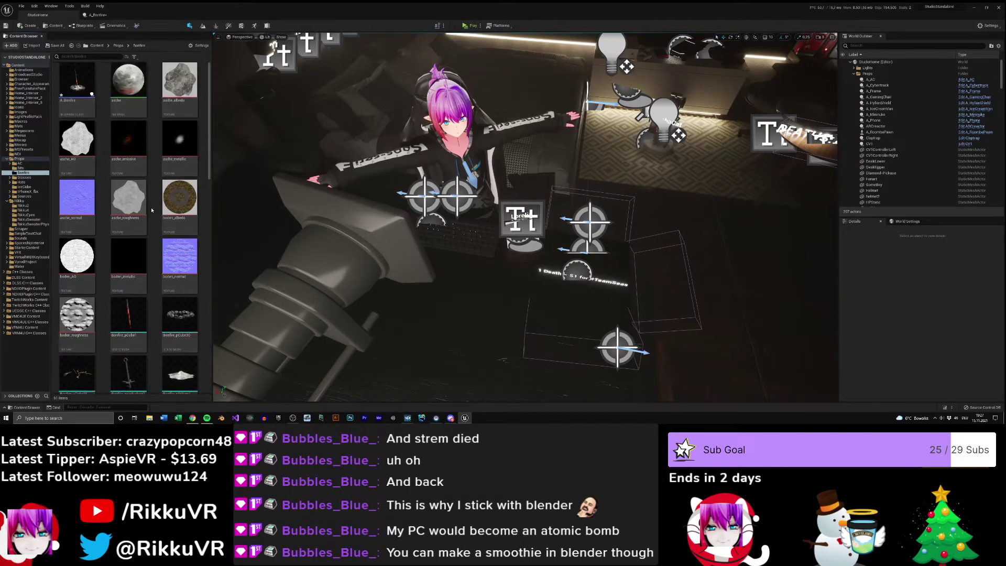
pyautogui.click(121, 83)
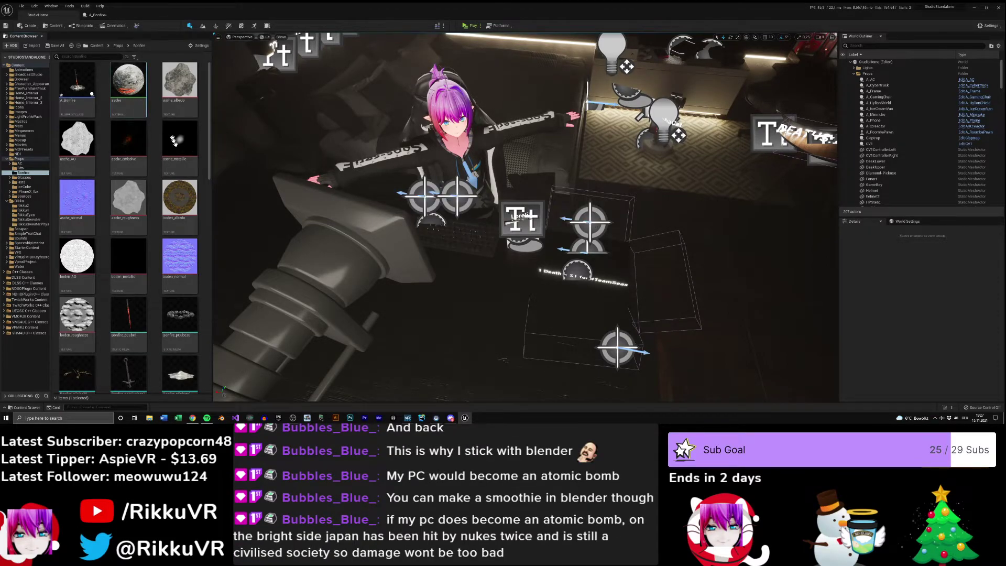
pyautogui.doubleClick(128, 79)
pyautogui.moveTo(319, 195); pyautogui.dragTo(444, 225, button='right')
pyautogui.click(196, 15)
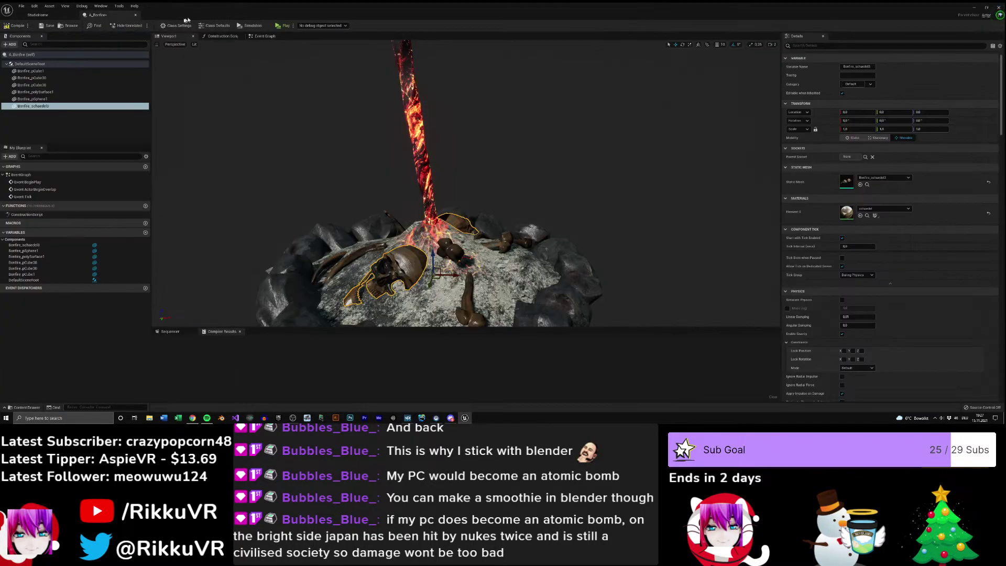
# - Compile and close the A_Bonfire Blueprint, and place an instance of it on the desk in the StudioHome level
pyautogui.click(20, 26)
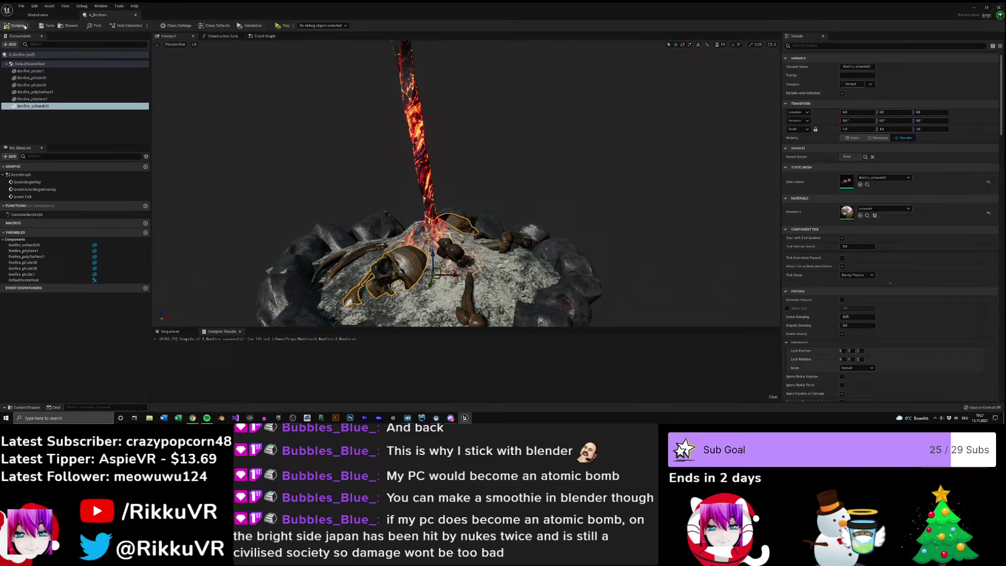
pyautogui.click(136, 15)
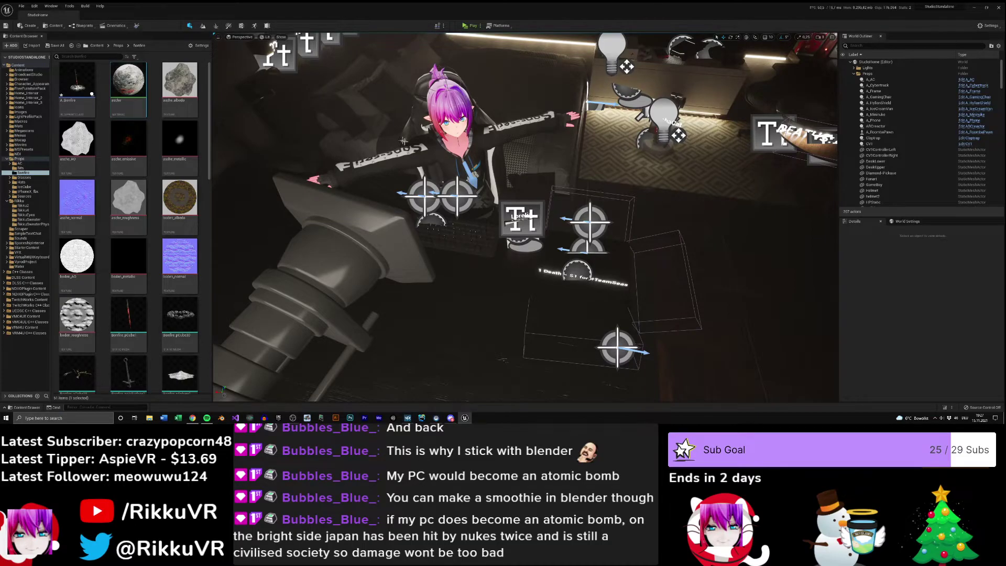
pyautogui.press('w')
pyautogui.moveTo(427, 173); pyautogui.dragTo(402, 210, button='right')
pyautogui.press('s')
pyautogui.press('w')
pyautogui.press('s')
pyautogui.press('w')
pyautogui.moveTo(77, 81); pyautogui.dragTo(618, 251)
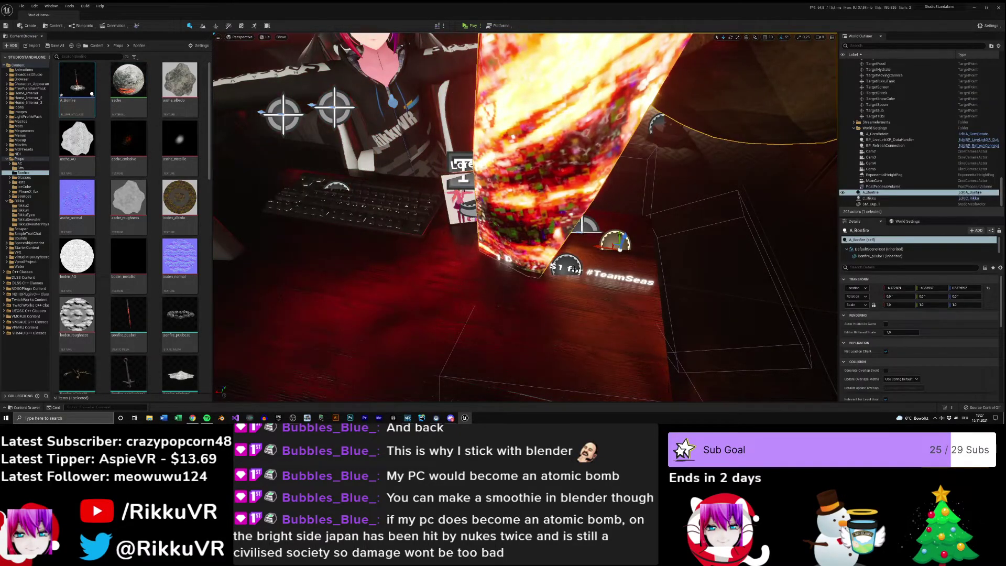
# - Set the placed bonfire's scale to 0.02 on all three axes and frame it in the viewport
pyautogui.moveTo(598, 271); pyautogui.dragTo(670, 191, button='right')
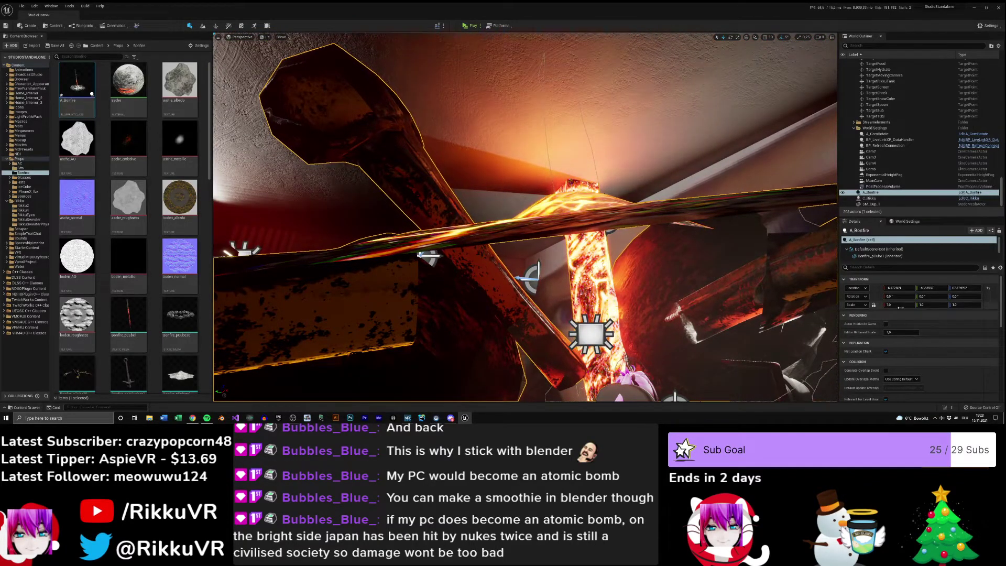
pyautogui.write('.02')
pyautogui.press('Tab')
pyautogui.write('0.02')
pyautogui.press('Tab')
pyautogui.write('0.02')
pyautogui.press('Return')
pyautogui.press('f')
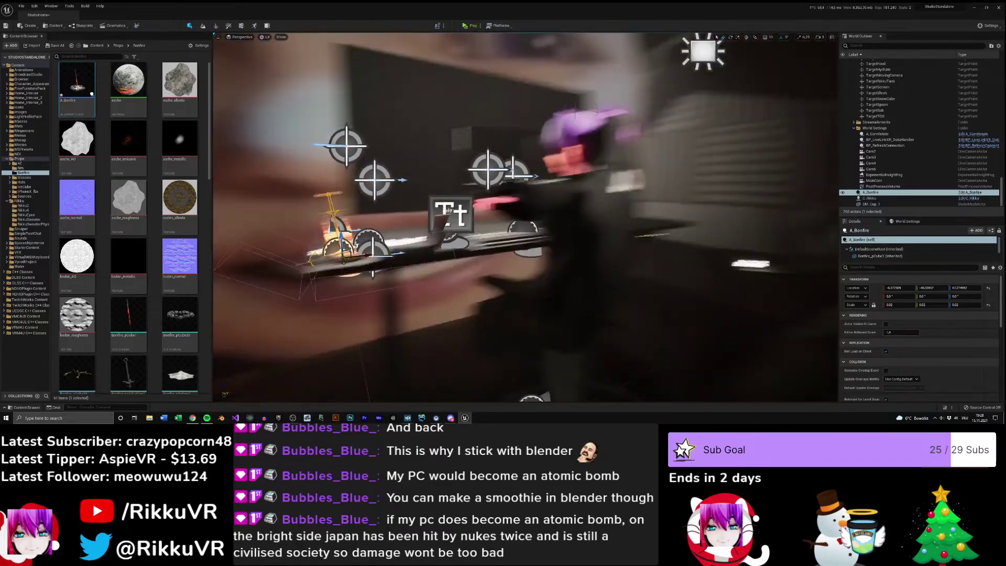
pyautogui.scroll(-8, 524, 215)
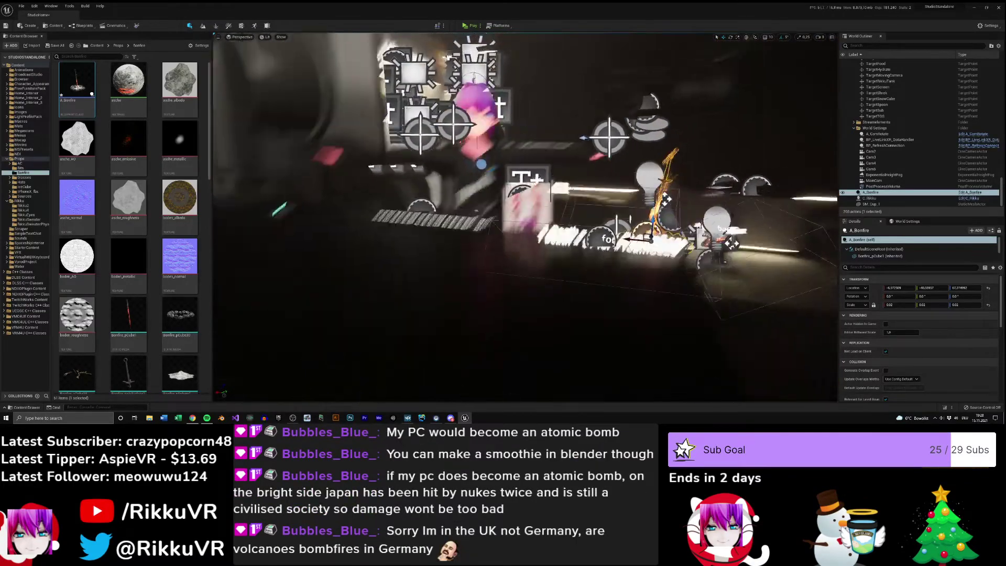
pyautogui.moveTo(523, 209); pyautogui.dragTo(548, 210, button='right')
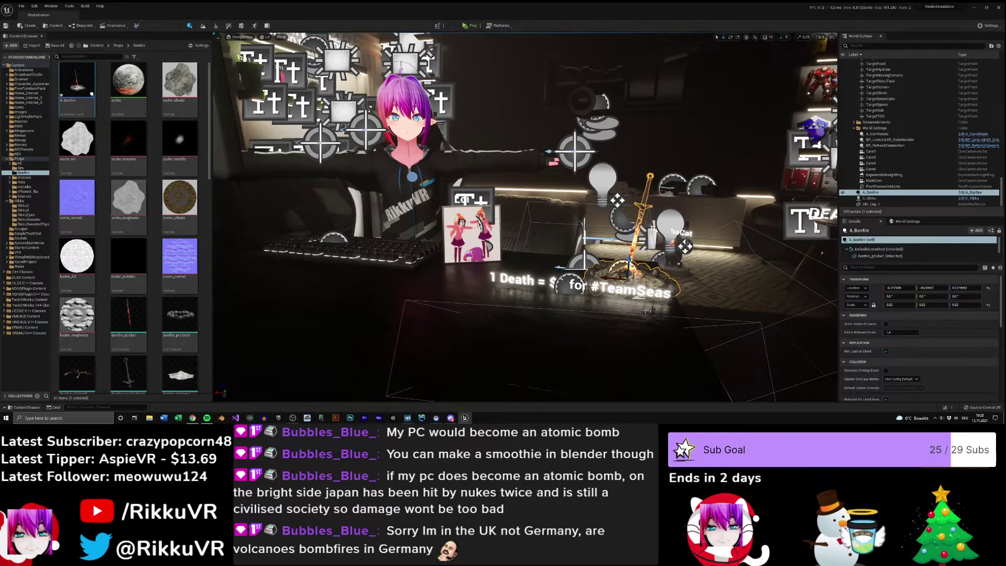
# - Set the bonfire's scale to 0.01 on all three axes and position it on the desk beside the character picture
pyautogui.moveTo(611, 276); pyautogui.dragTo(430, 273)
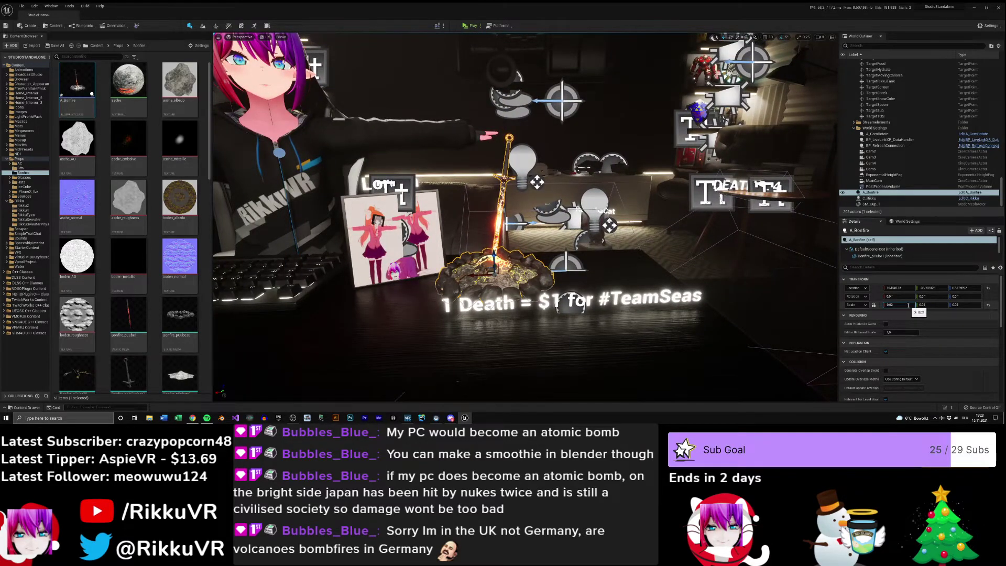
pyautogui.click(929, 305)
pyautogui.write('0')
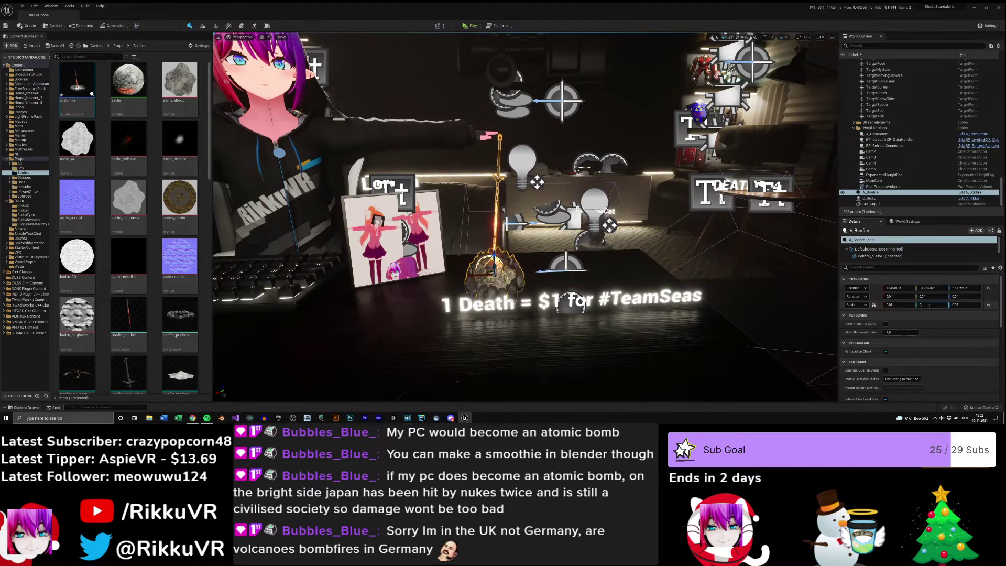
pyautogui.write('.01')
pyautogui.click(958, 305)
pyautogui.write('0.01')
pyautogui.press('Return')
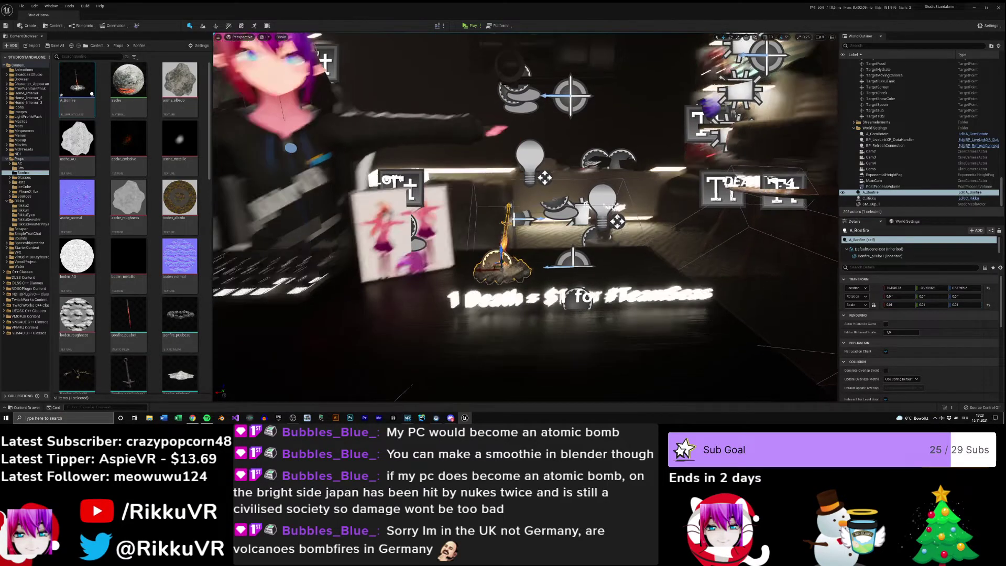
pyautogui.moveTo(581, 293)
pyautogui.mouseDown(button='right')
pyautogui.moveTo(608, 304)
pyautogui.moveTo(581, 292)
pyautogui.mouseUp(button='right')
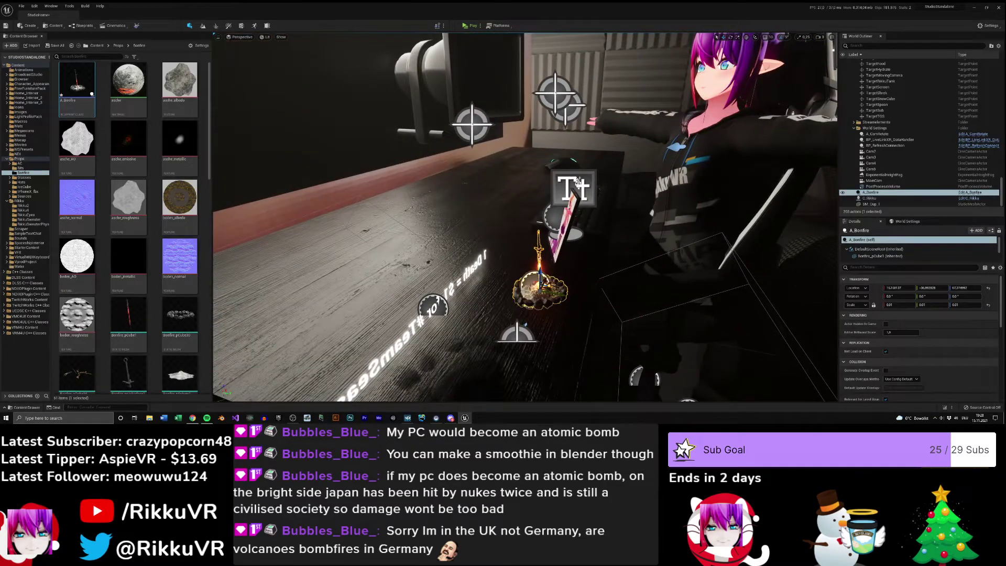
pyautogui.moveTo(546, 282); pyautogui.dragTo(592, 286)
pyautogui.moveTo(593, 287); pyautogui.dragTo(723, 285, button='right')
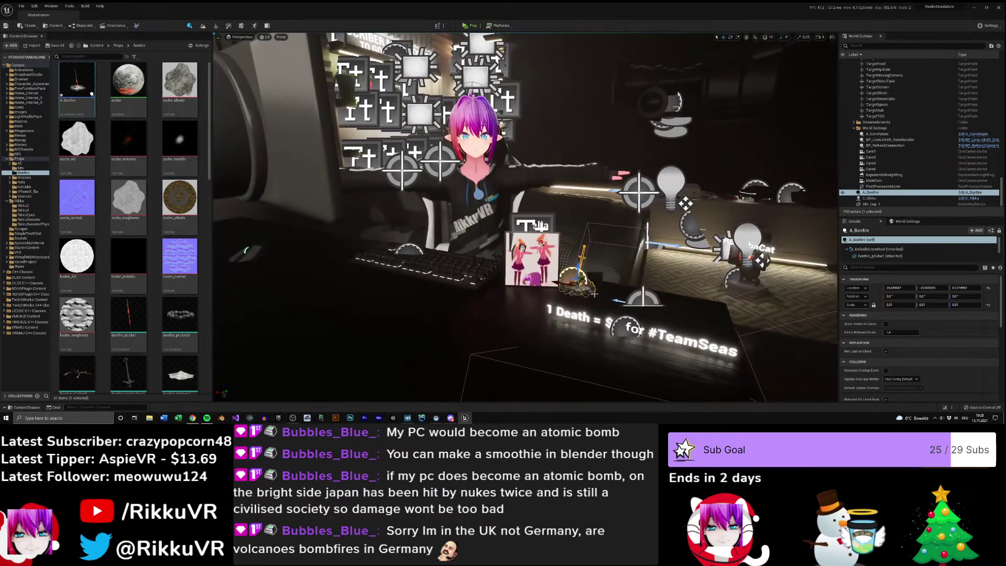
# - Open the klinge material from the Bonfire folder and examine the time-driven nodes feeding its emissive color
pyautogui.click(147, 114)
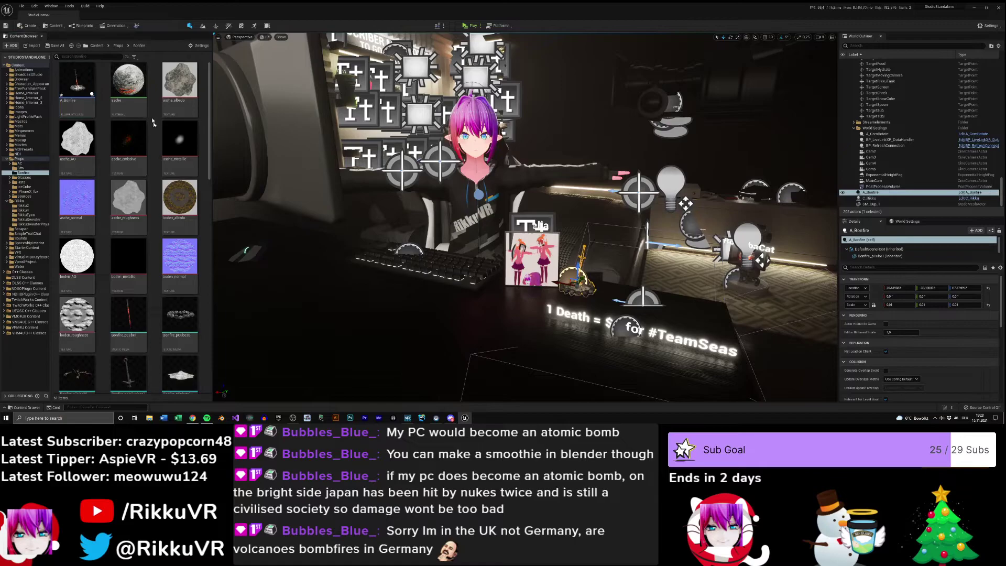
pyautogui.scroll(-5, 155, 233)
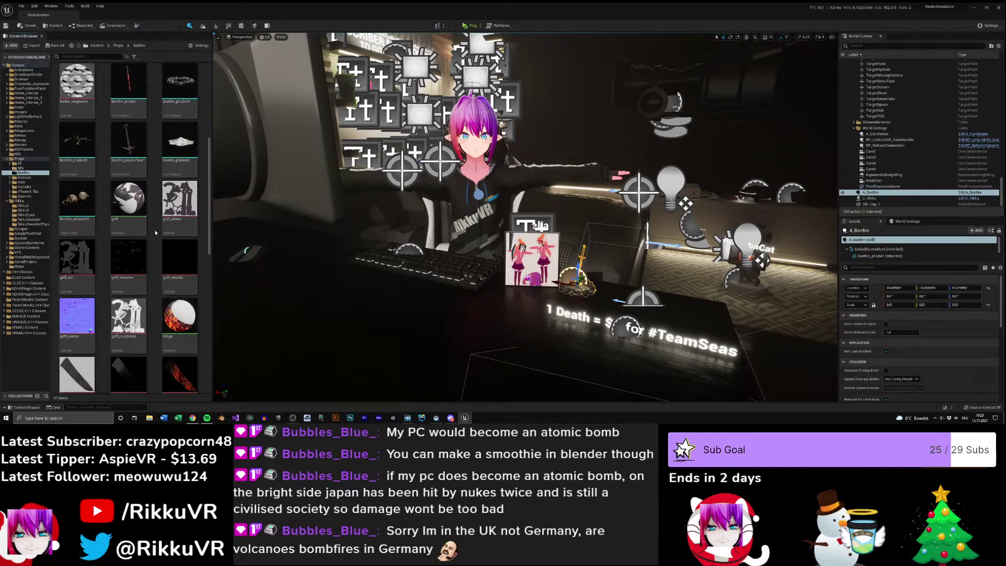
pyautogui.doubleClick(180, 316)
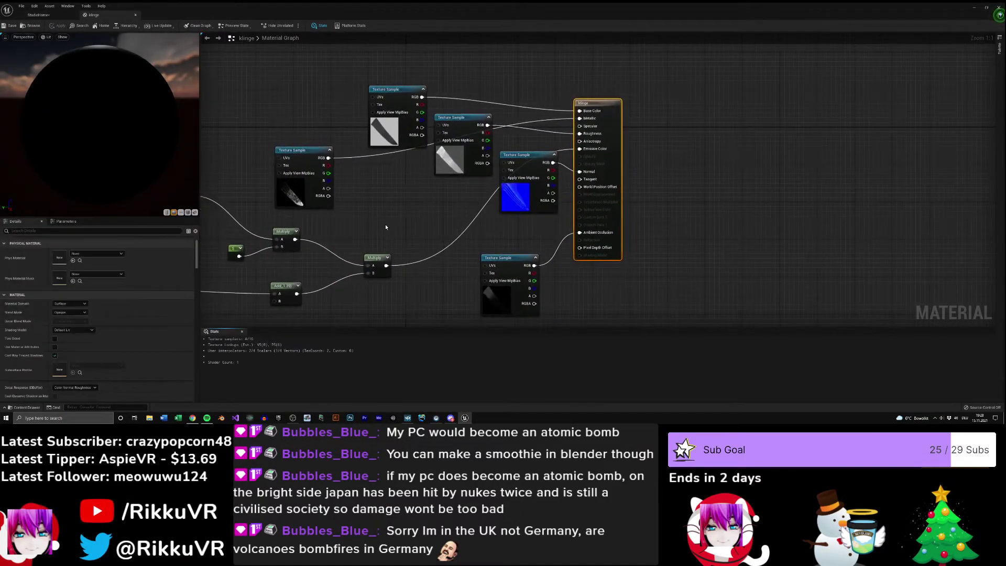
pyautogui.moveTo(391, 218); pyautogui.dragTo(681, 219, button='right')
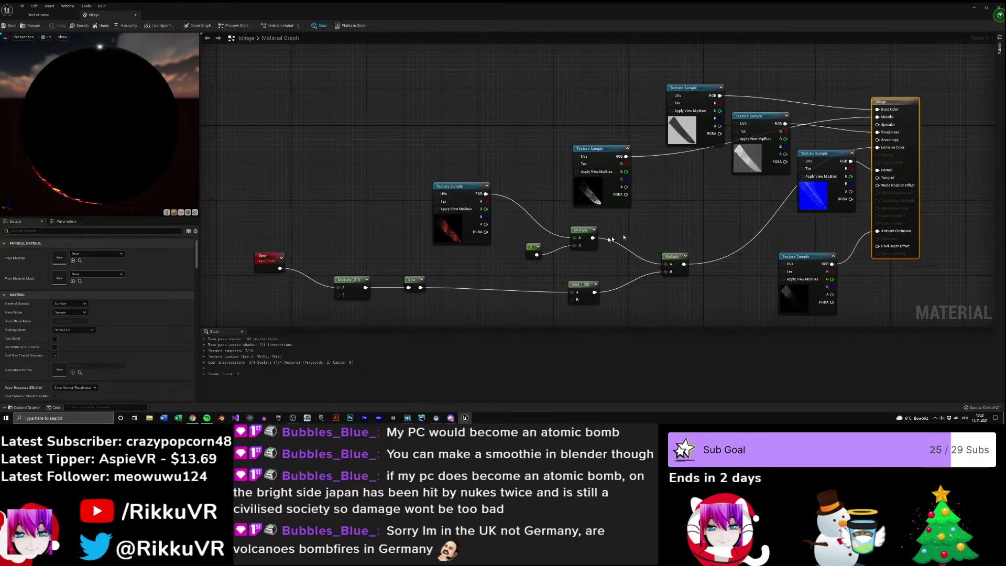
pyautogui.moveTo(475, 260); pyautogui.dragTo(481, 215, button='right')
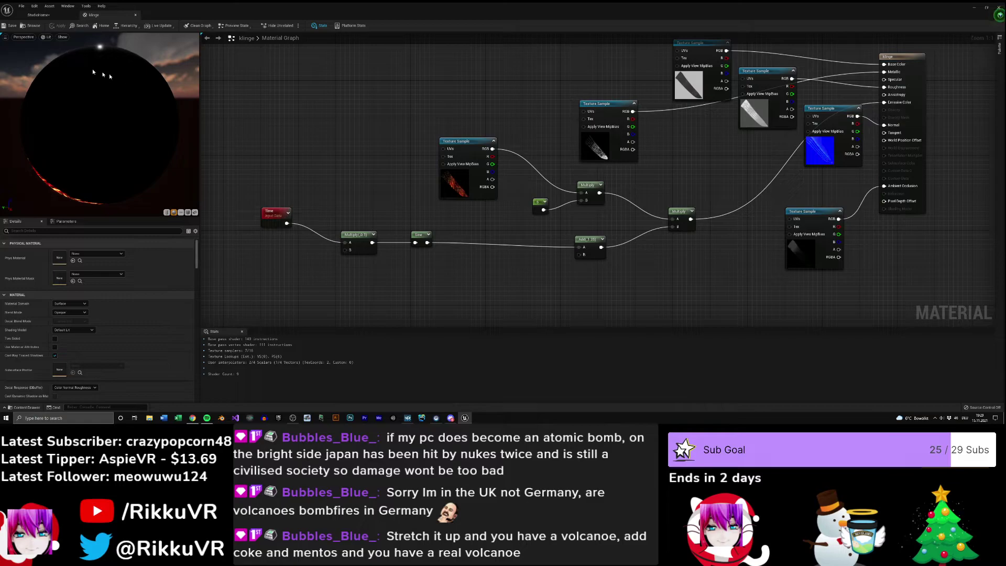
pyautogui.click(356, 235)
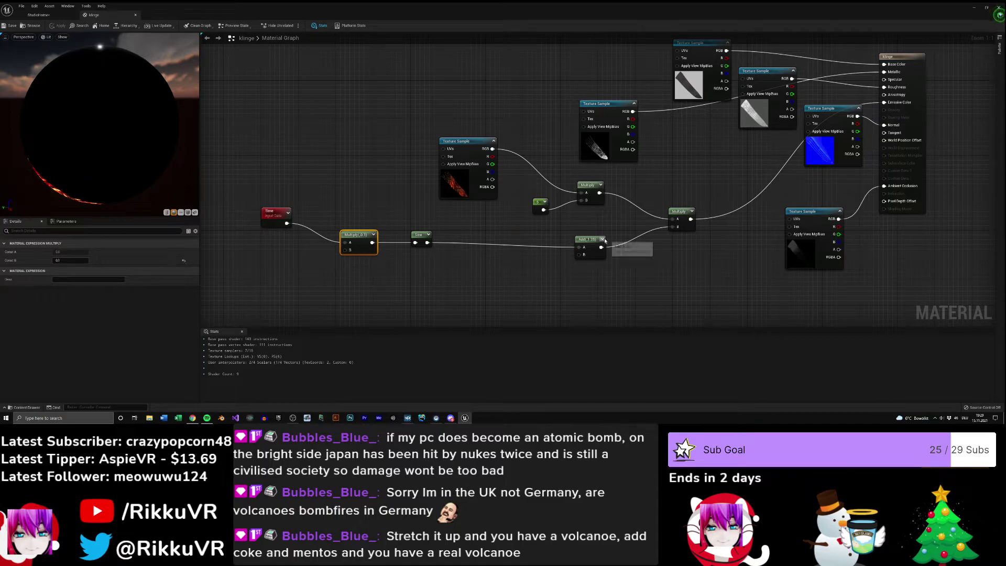
# - Shift the normal-map texture sample slightly down in the klinge material graph and save the material
pyautogui.moveTo(663, 222); pyautogui.dragTo(507, 250, button='right')
pyautogui.click(691, 167)
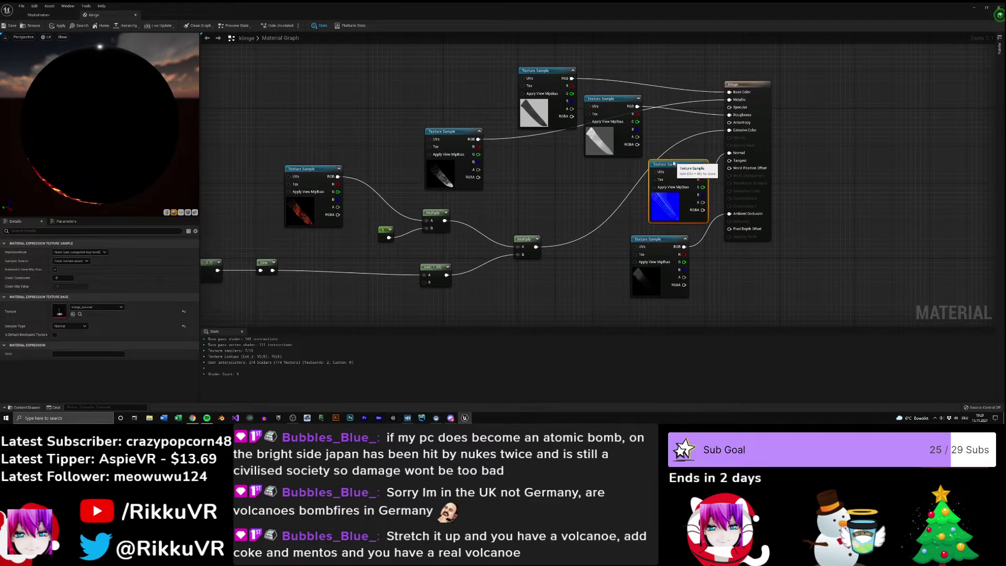
pyautogui.click(10, 25)
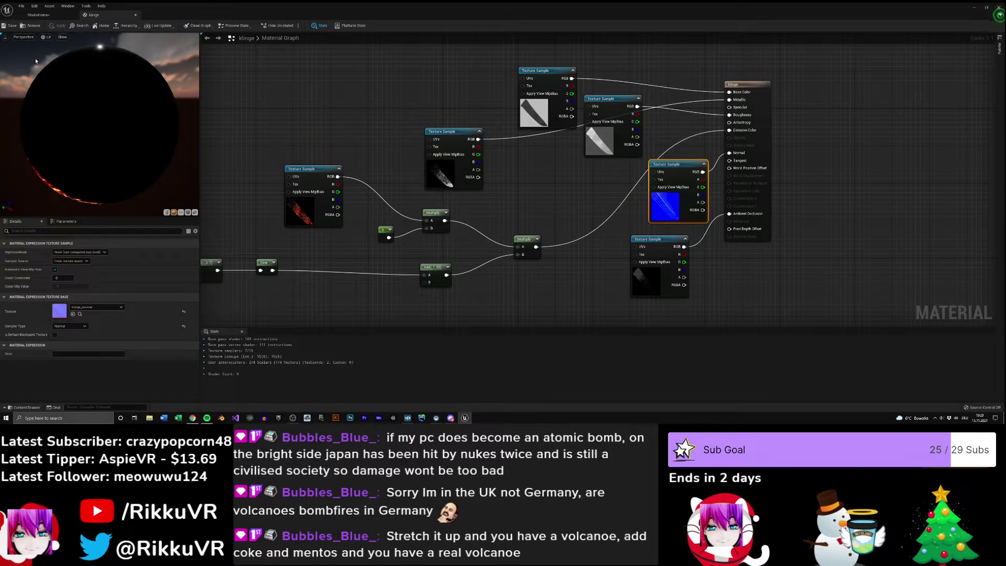
# - Close the klinge material editor and open the AC folder inside Props
pyautogui.click(135, 15)
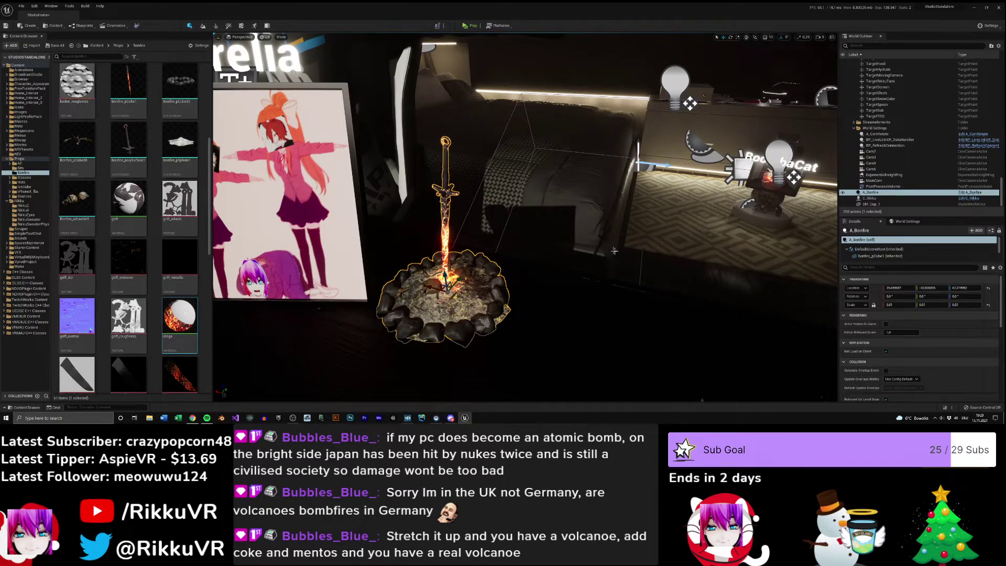
pyautogui.moveTo(429, 260); pyautogui.dragTo(464, 255, button='right')
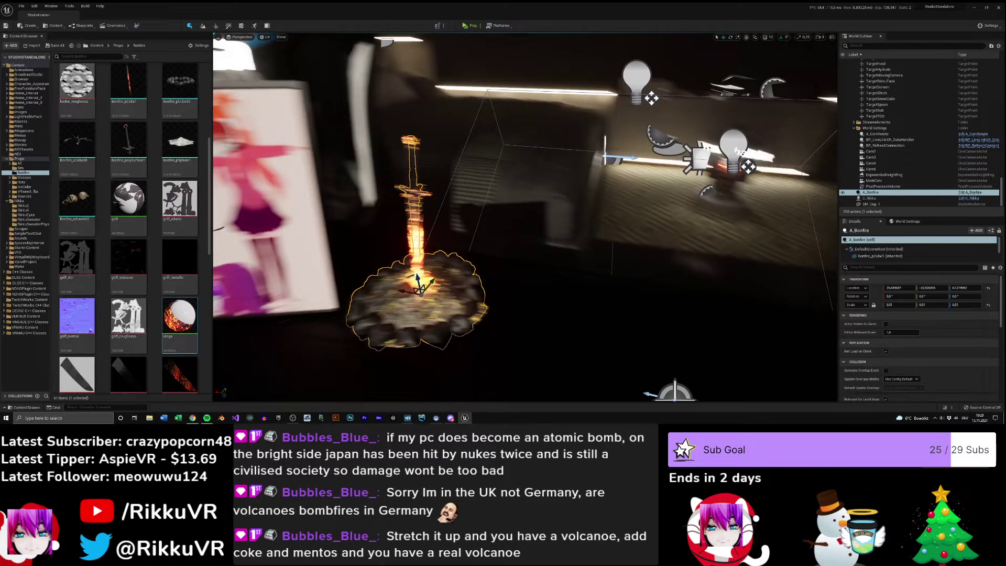
pyautogui.moveTo(463, 255); pyautogui.dragTo(482, 238, button='right')
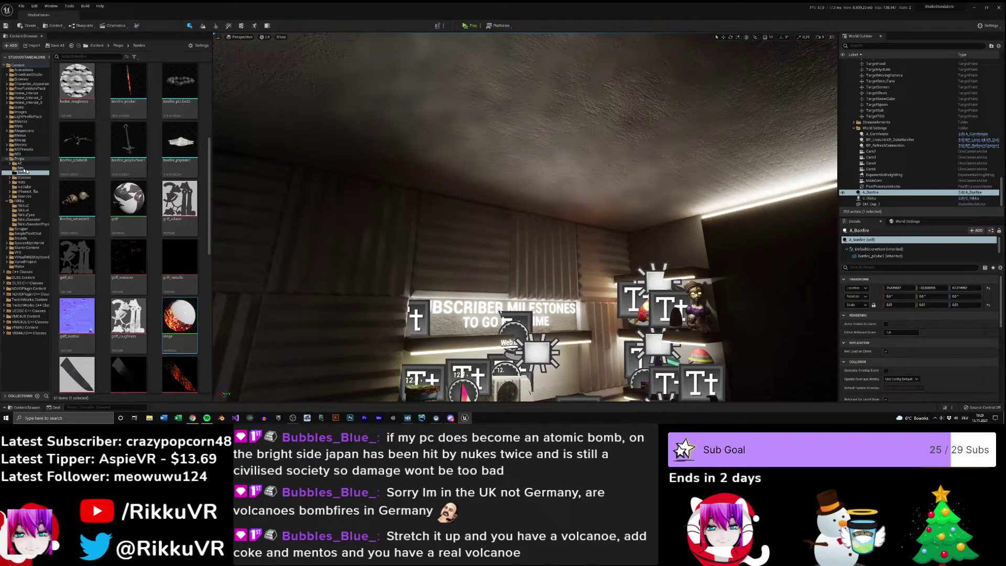
pyautogui.click(20, 163)
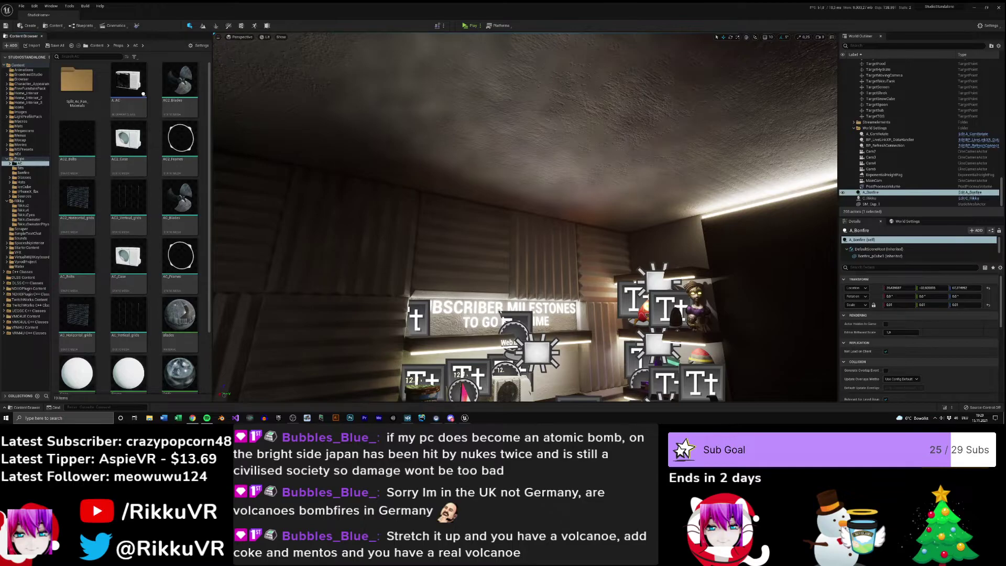
pyautogui.press('super+e')
pyautogui.write('re')
pyautogui.press('Down')
pyautogui.press('Return')
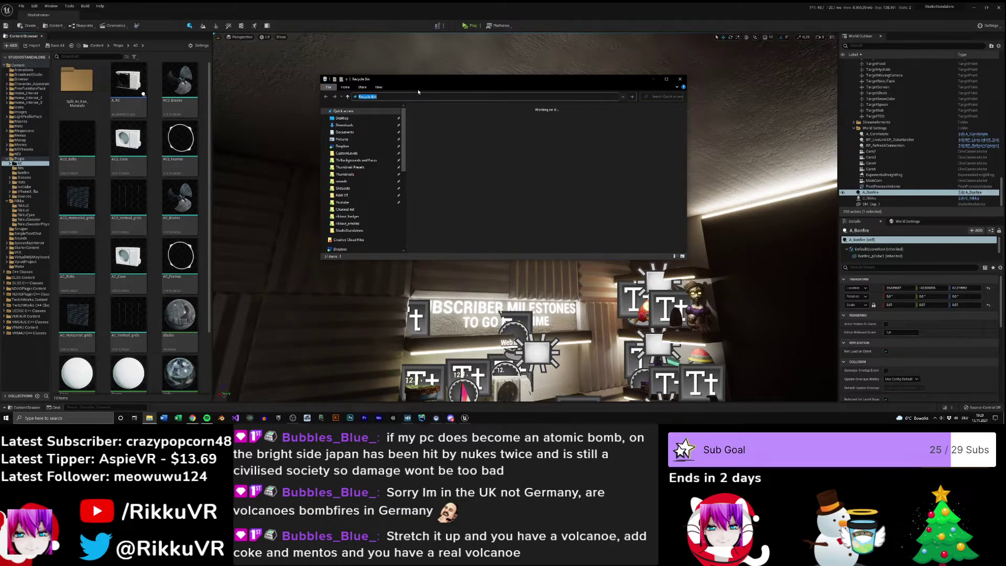
pyautogui.click(680, 79)
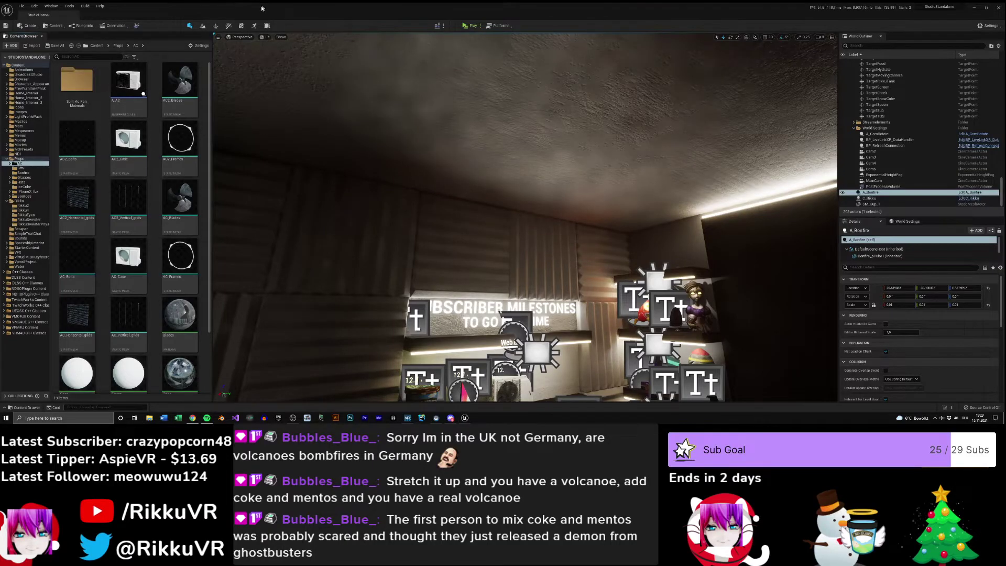
pyautogui.moveTo(261, 7); pyautogui.dragTo(293, 26)
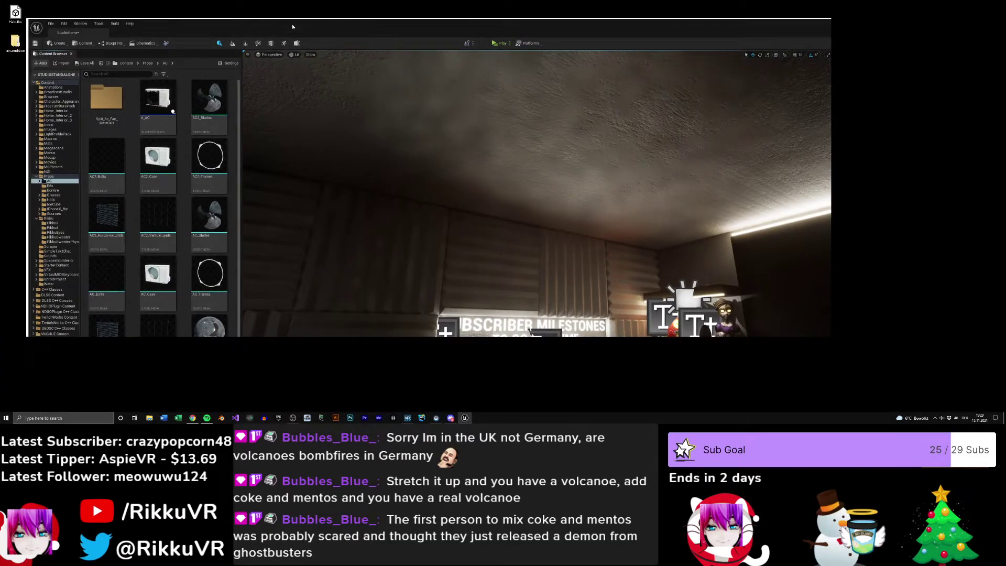
pyautogui.doubleClick(291, 23)
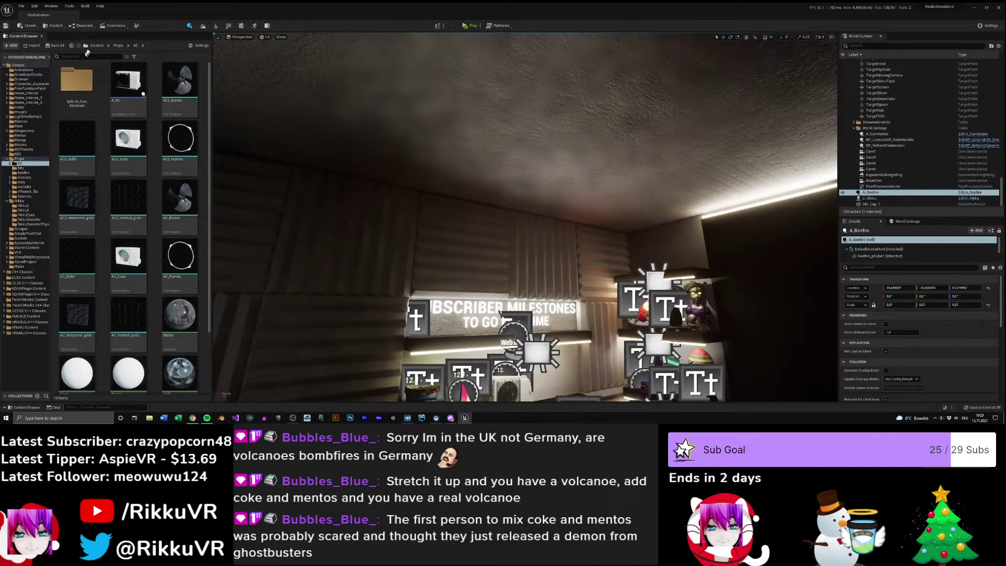
# - Import the air conditioner model folder into Props and place its low mesh in the StudioHome room
pyautogui.click(118, 46)
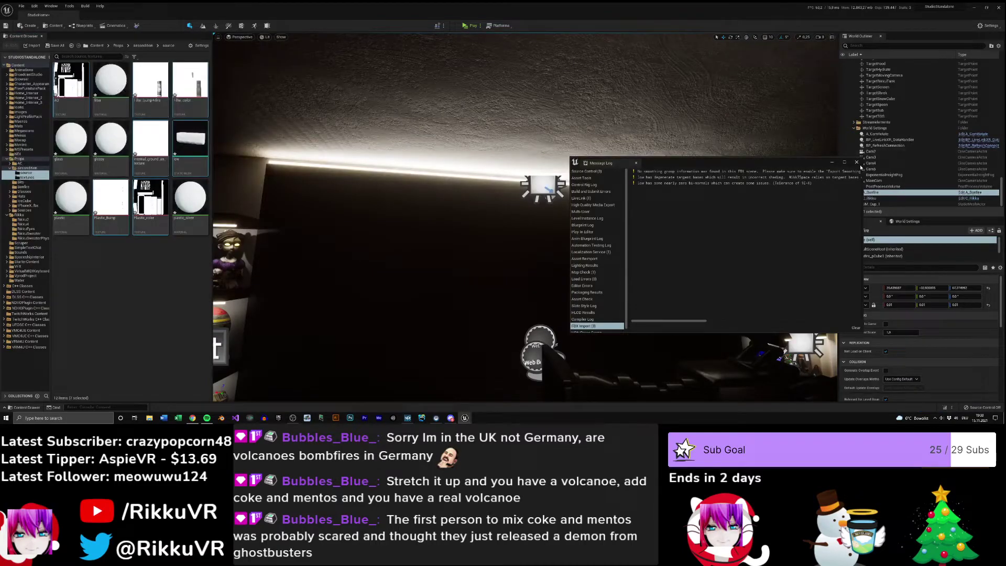
pyautogui.click(856, 162)
pyautogui.moveTo(681, 188); pyautogui.dragTo(490, 216, button='right')
pyautogui.click(190, 139)
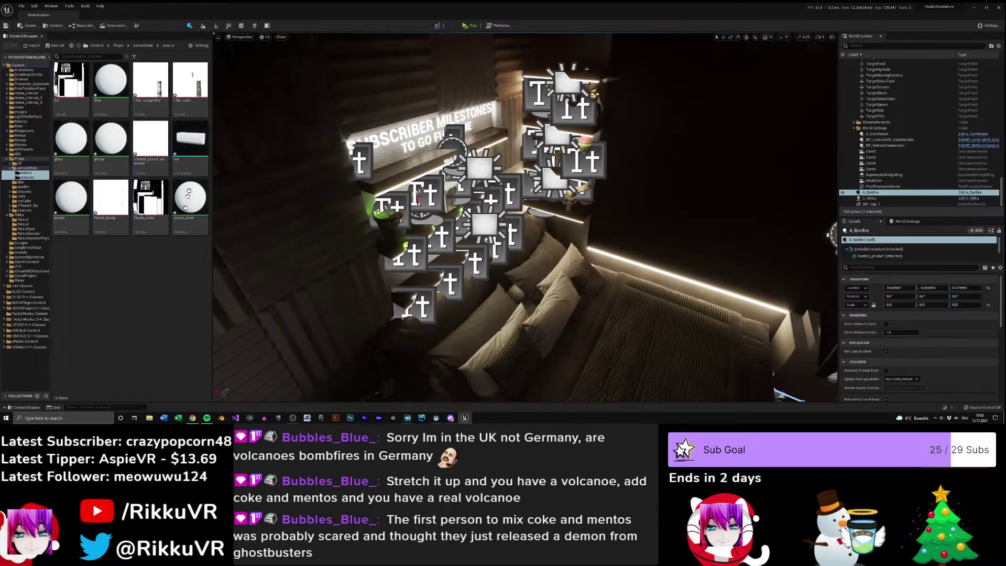
pyautogui.moveTo(410, 95); pyautogui.dragTo(451, 79)
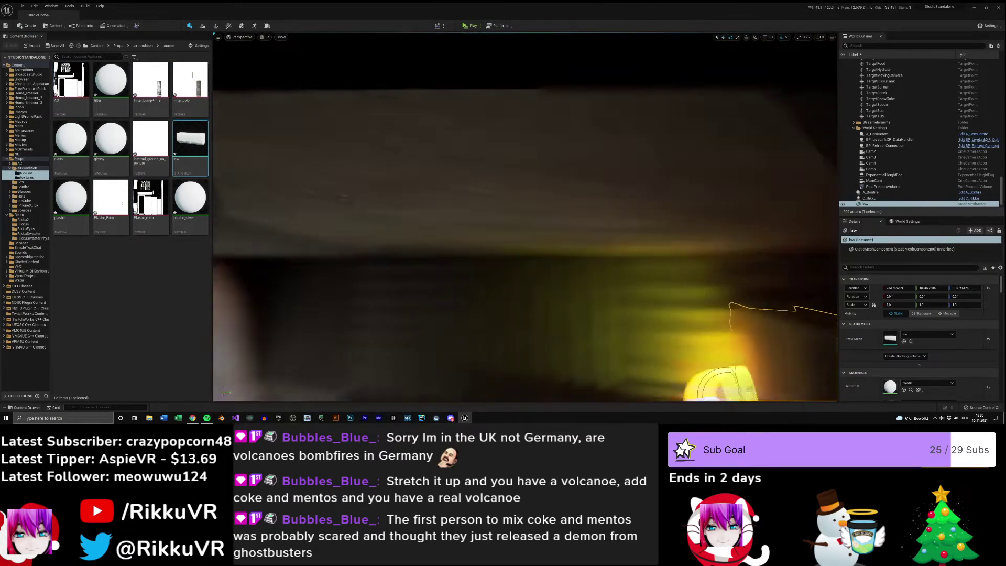
# - Rotate the air conditioner to face the room and move it against the wall above the Subscriber Milestones sign
pyautogui.moveTo(523, 217)
pyautogui.mouseDown(button='right')
pyautogui.moveTo(566, 235)
pyautogui.moveTo(581, 257)
pyautogui.moveTo(528, 209)
pyautogui.mouseUp(button='right')
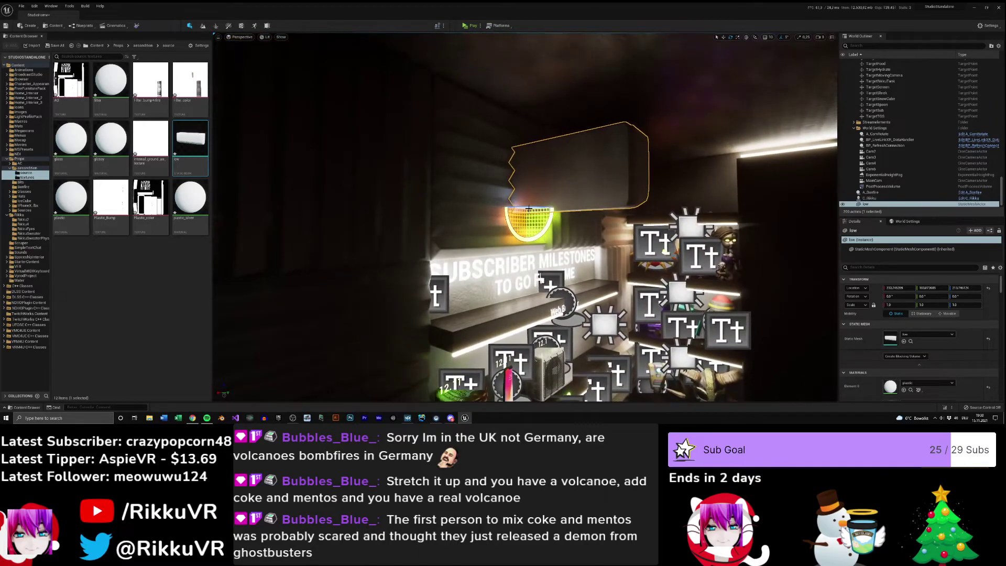
pyautogui.moveTo(528, 205); pyautogui.dragTo(550, 210)
pyautogui.moveTo(478, 222); pyautogui.dragTo(567, 214, button='right')
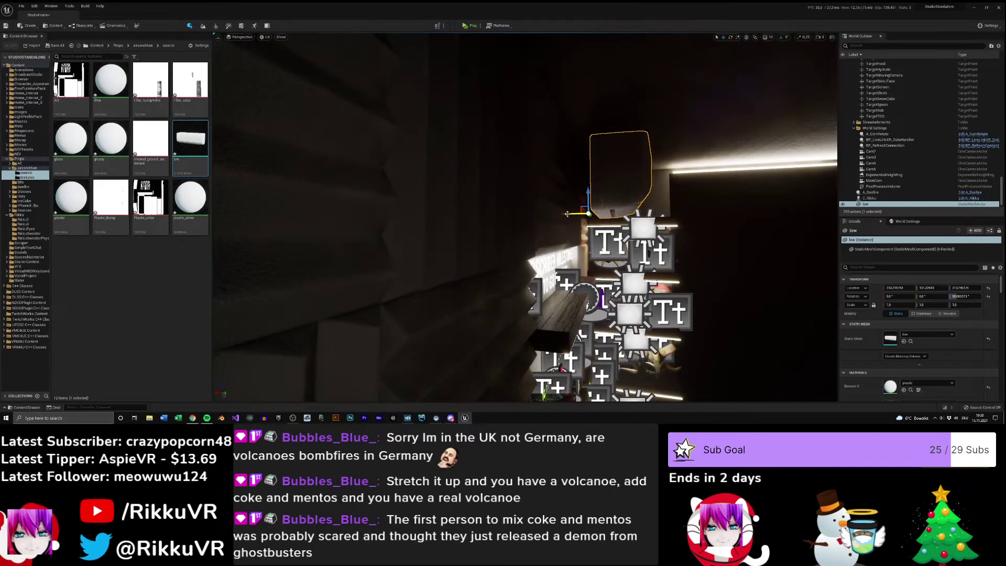
pyautogui.moveTo(567, 214); pyautogui.dragTo(540, 215)
pyautogui.moveTo(534, 215); pyautogui.dragTo(508, 213, button='right')
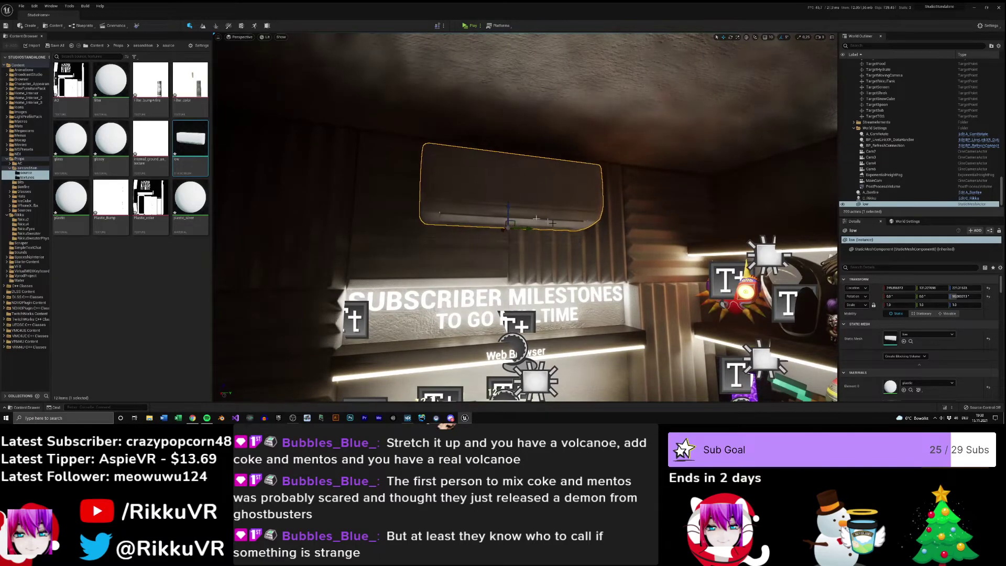
# - Widen the wall-mounted air conditioner by raising its X scale to about 1.2
pyautogui.scroll(-5, 507, 213)
pyautogui.moveTo(899, 304); pyautogui.dragTo(909, 304)
pyautogui.moveTo(618, 241); pyautogui.dragTo(584, 253, button='right')
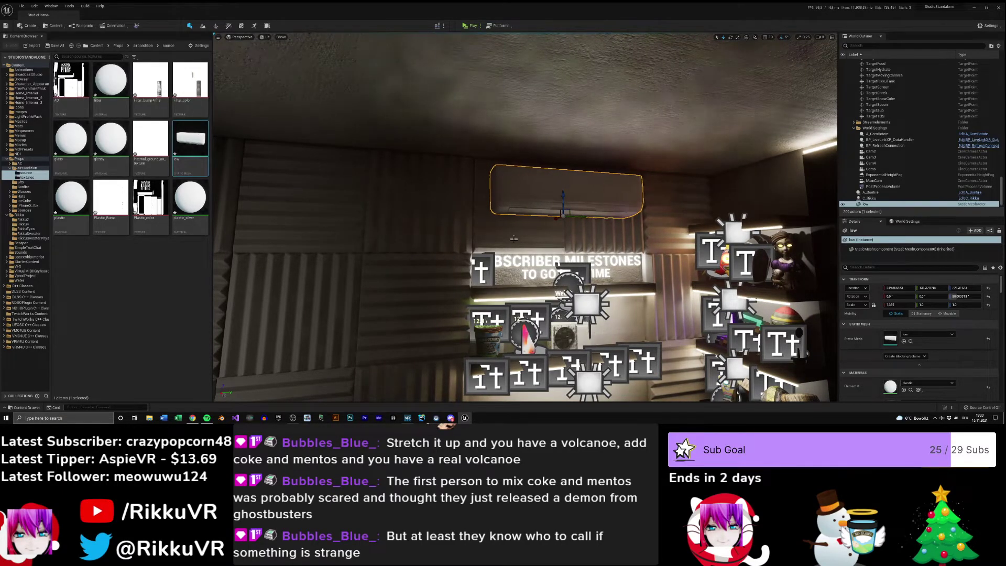
pyautogui.moveTo(513, 238); pyautogui.dragTo(455, 201, button='right')
# - Save all modified content including the StudioHome map, and return to the Props folder with the air conditioner subfolders collapsed
pyautogui.click(146, 273)
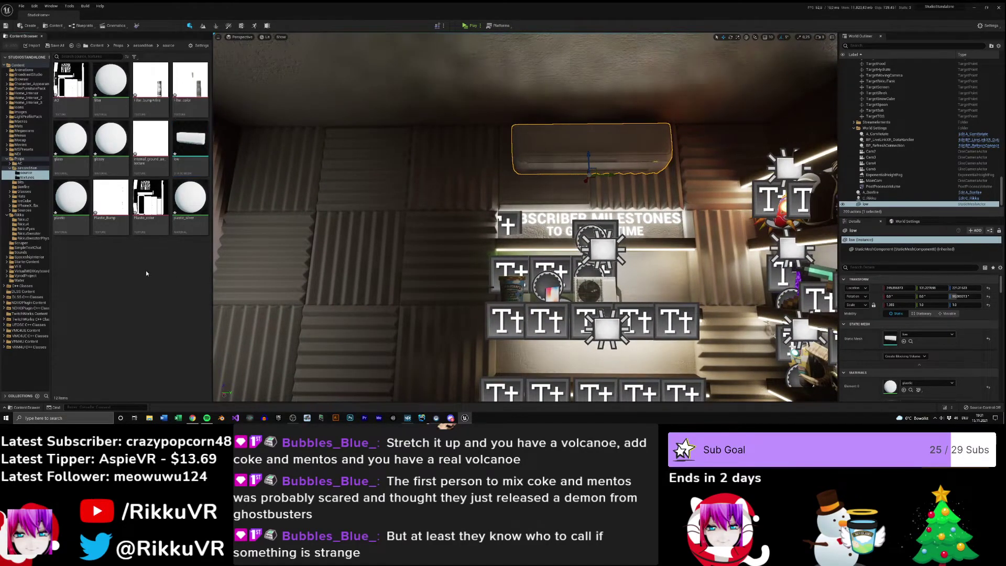
pyautogui.click(56, 46)
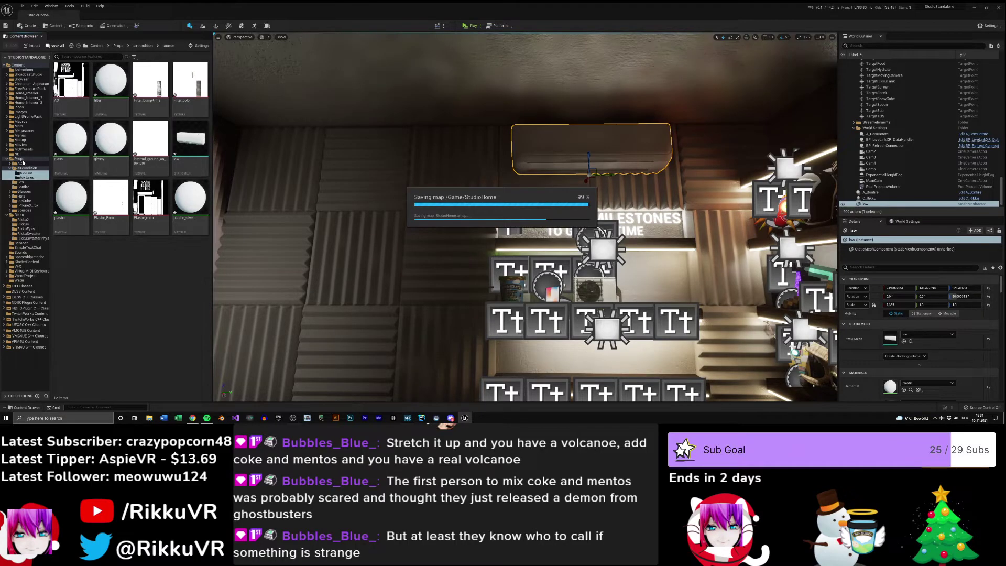
pyautogui.click(22, 159)
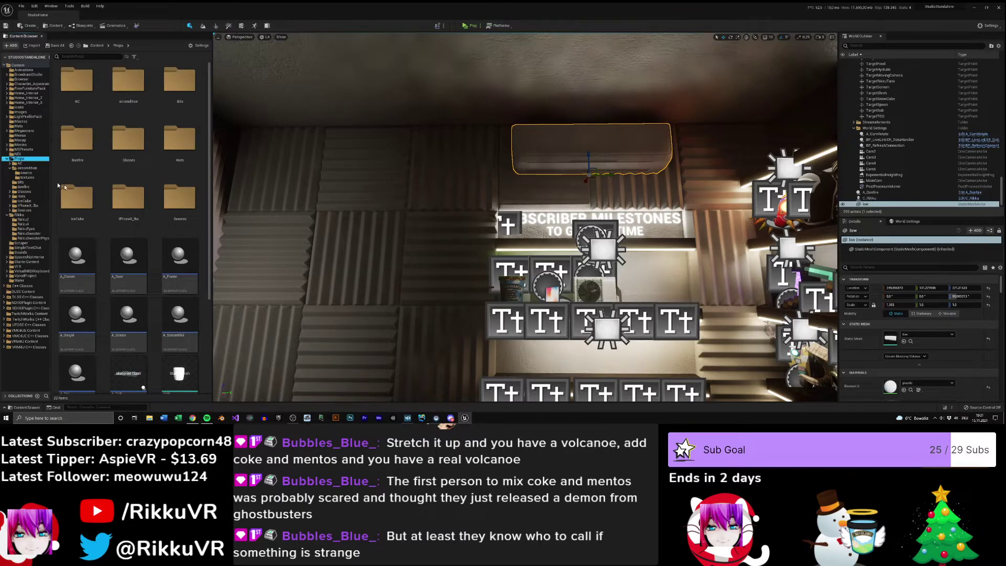
pyautogui.click(11, 168)
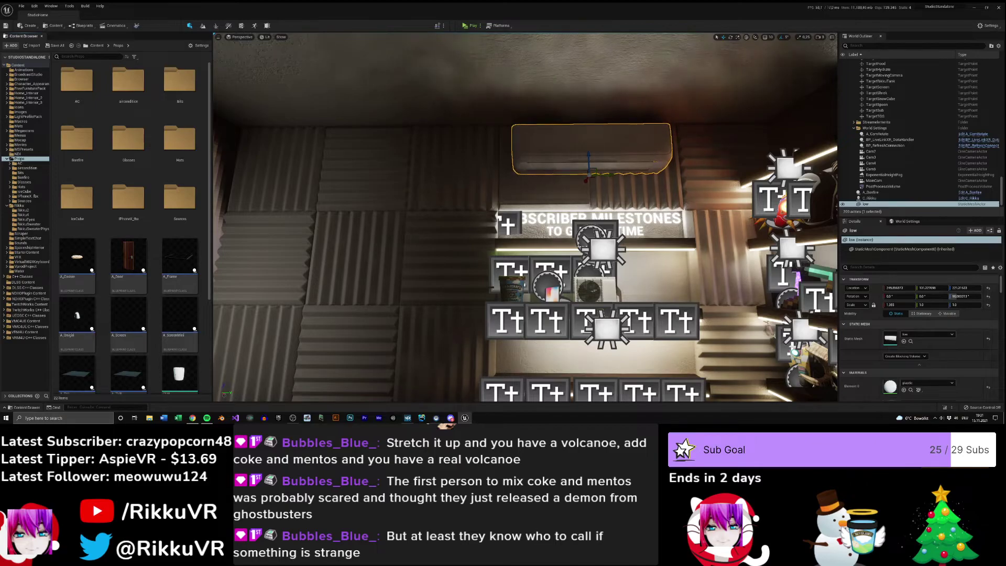
pyautogui.moveTo(102, 195); pyautogui.dragTo(102, 195)
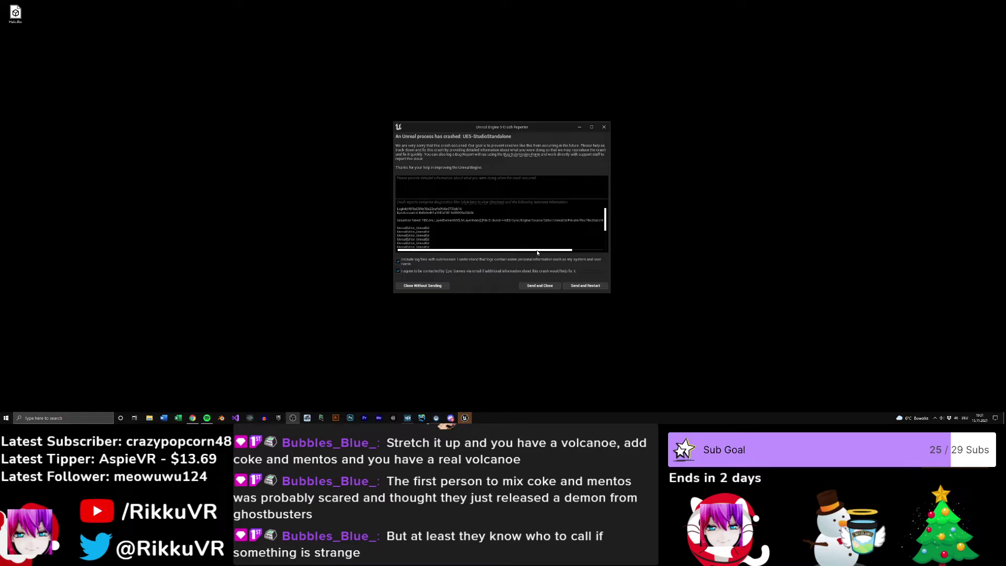
# - Examine the call-stack details in the Unreal Engine Crash Reporter and close it
pyautogui.moveTo(538, 252); pyautogui.dragTo(568, 250)
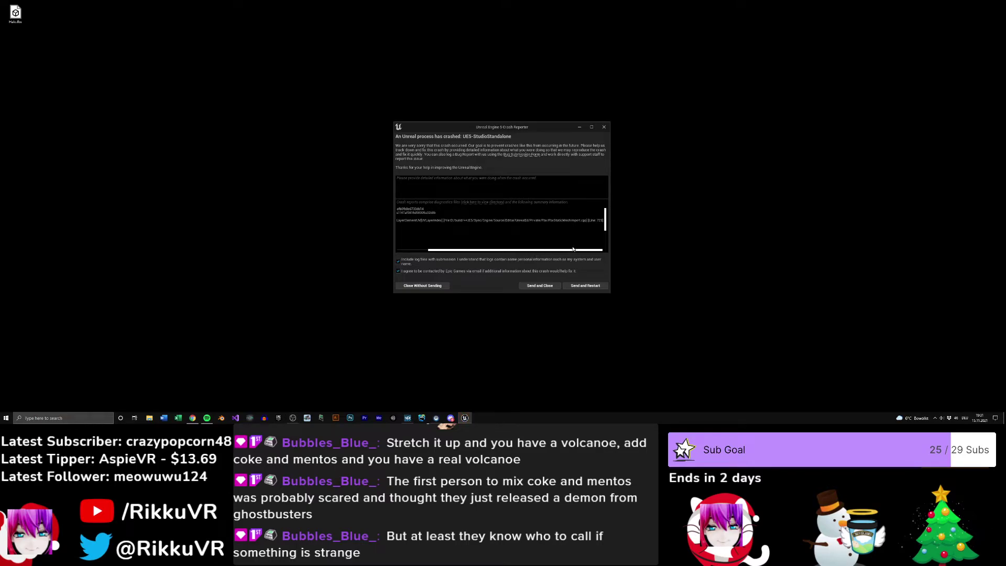
pyautogui.moveTo(573, 250); pyautogui.dragTo(542, 250)
pyautogui.moveTo(605, 231)
pyautogui.mouseDown()
pyautogui.moveTo(605, 253)
pyautogui.moveTo(606, 220)
pyautogui.mouseUp()
pyautogui.click(604, 127)
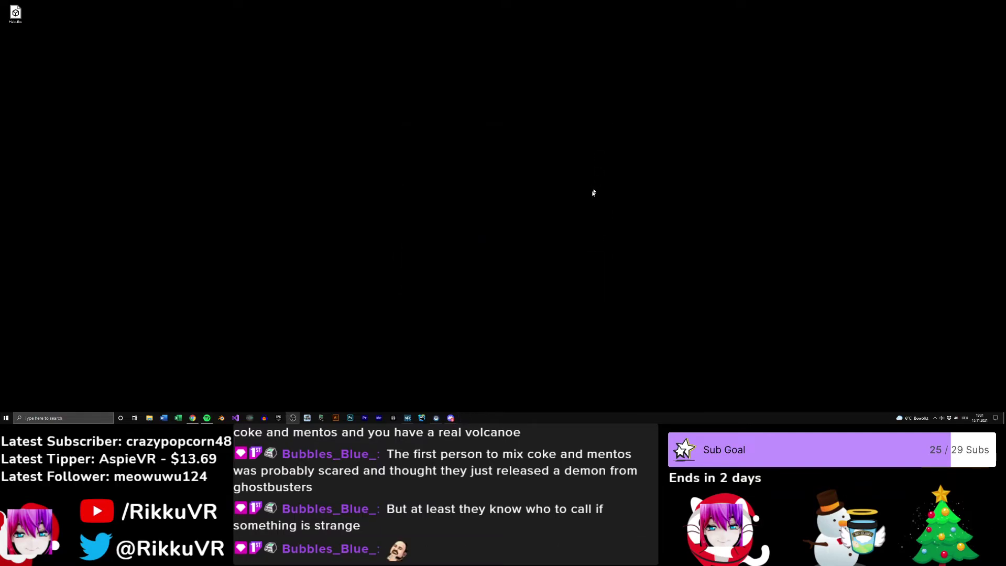
# - Start Blender, dismiss its splash screen and open the file browser for an FBX import
pyautogui.click(221, 418)
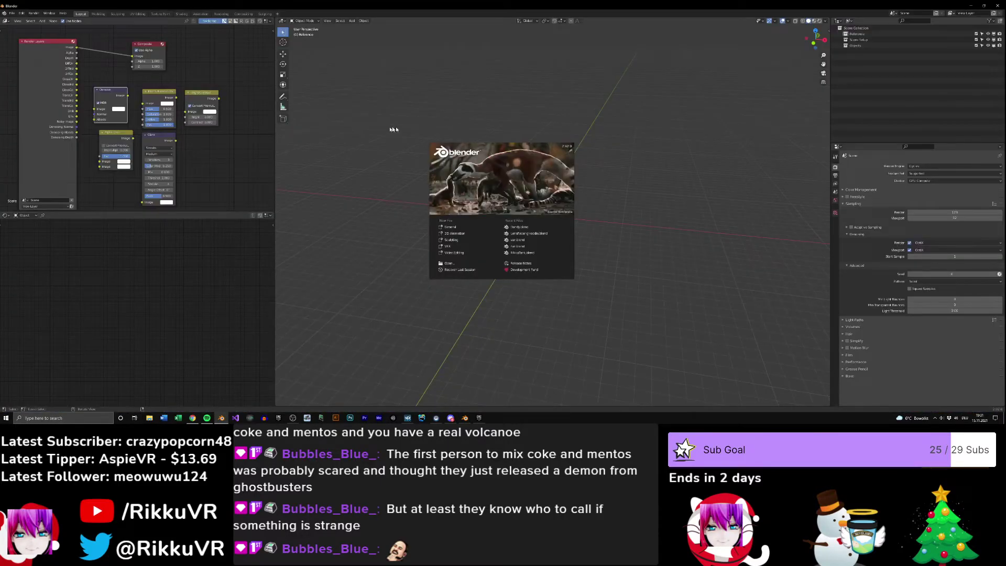
pyautogui.click(391, 128)
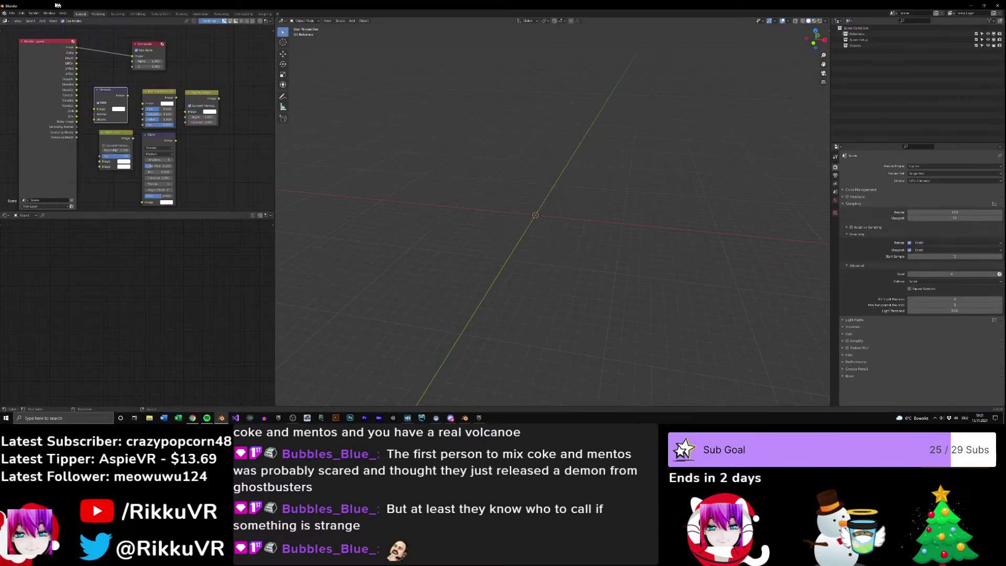
pyautogui.click(13, 14)
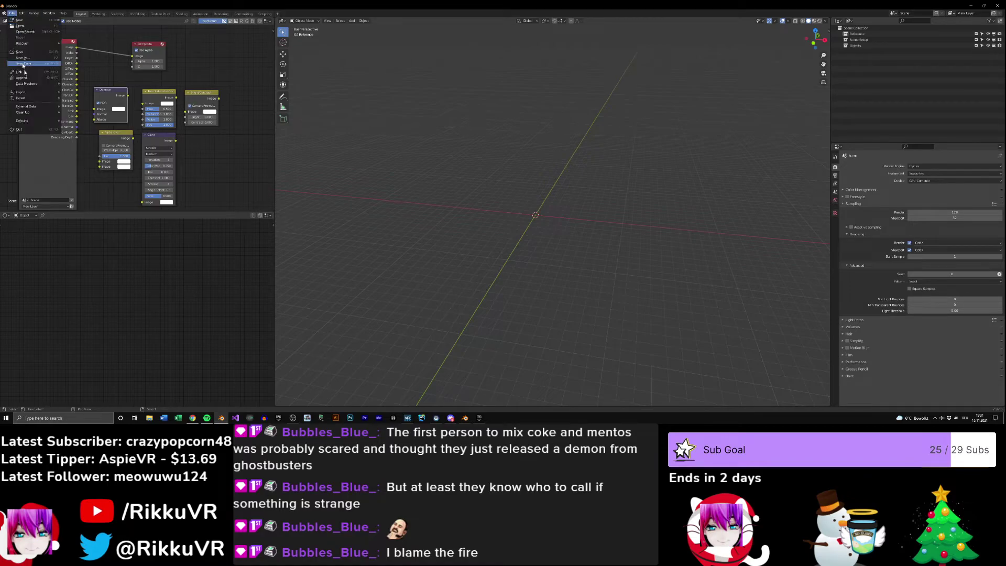
pyautogui.moveTo(47, 93)
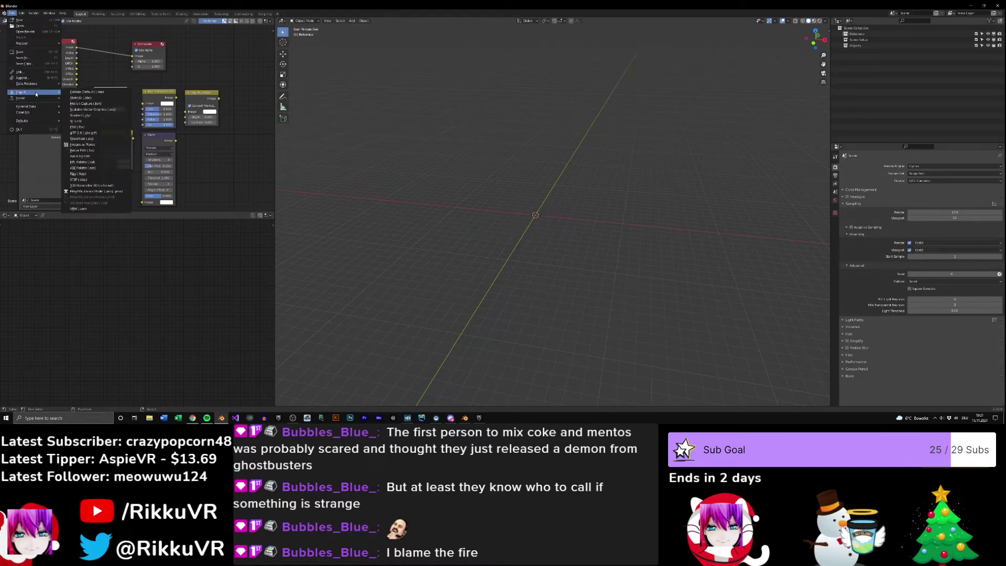
pyautogui.click(90, 151)
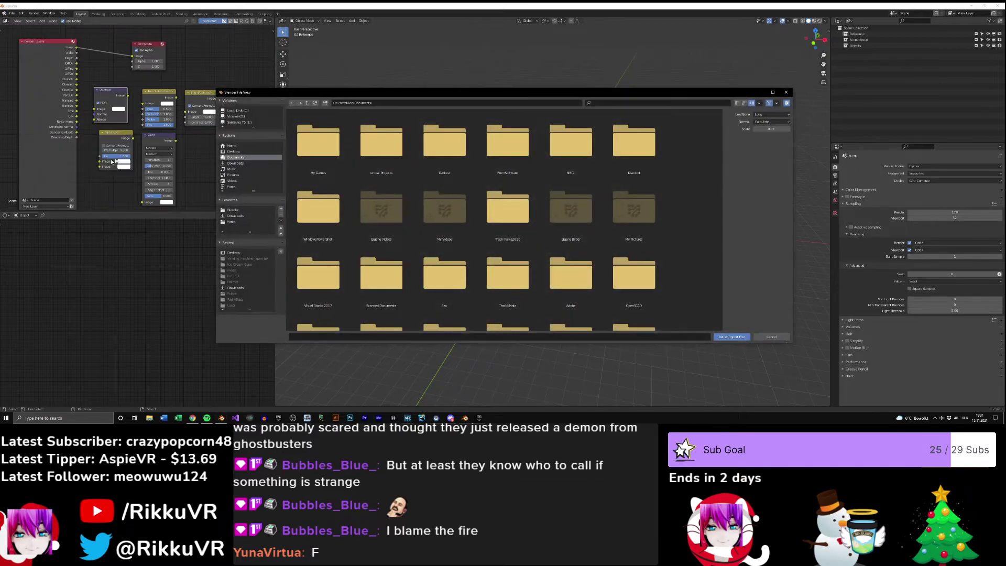
# - Import the Japanese vending machine FBX from the desktop's VendingMachine folder and frame it in the viewport
pyautogui.click(233, 151)
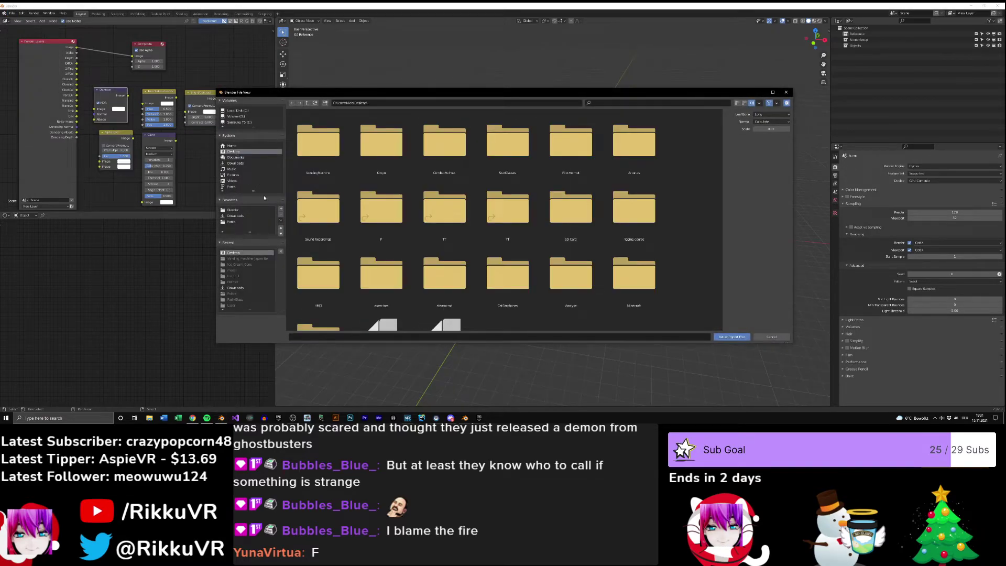
pyautogui.doubleClick(328, 156)
pyautogui.doubleClick(336, 153)
pyautogui.press('BackSpace')
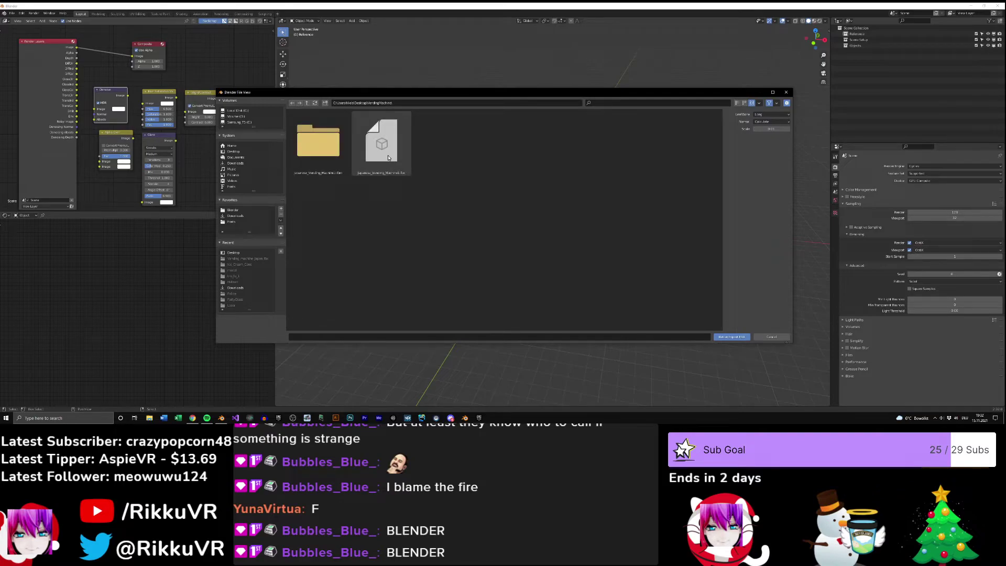
pyautogui.doubleClick(388, 158)
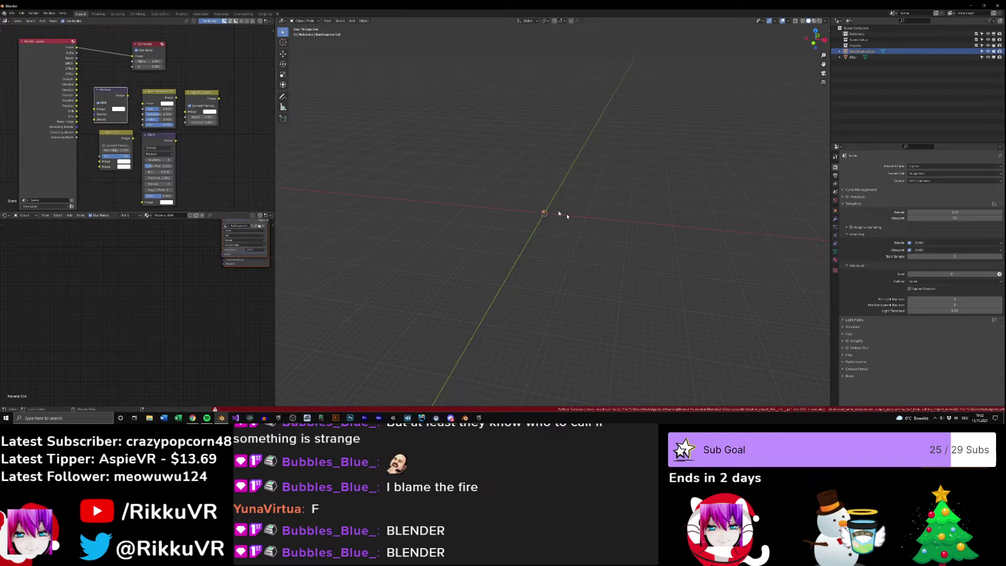
pyautogui.press('KP_Decimal')
pyautogui.moveTo(558, 213); pyautogui.dragTo(611, 205, button='middle')
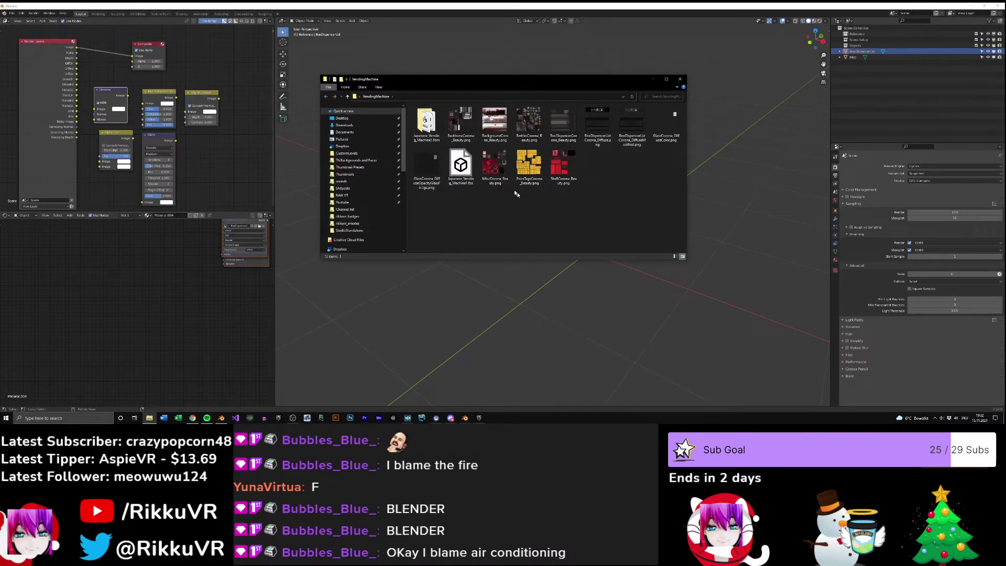
# - Check the vending machine's texture files in the VendingMachine folder and its .fbm subfolder, and close the folder window
pyautogui.doubleClick(426, 121)
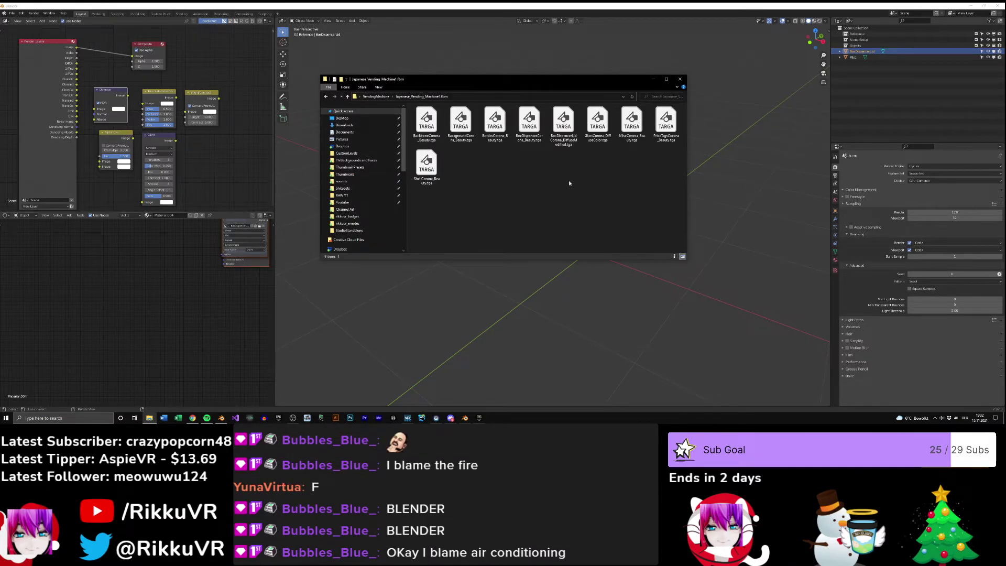
pyautogui.hotkey('alt', 'Left')
pyautogui.click(666, 161)
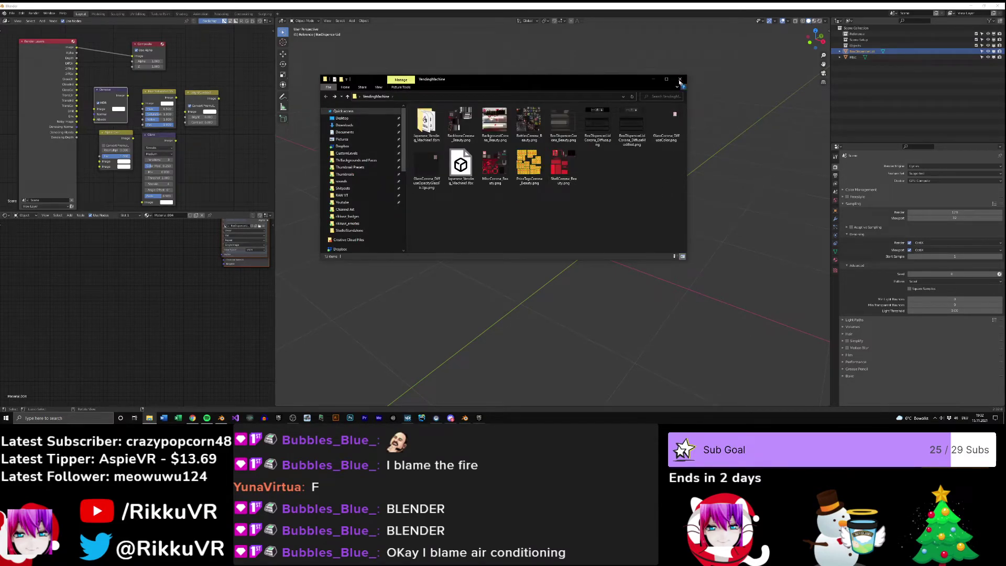
pyautogui.click(680, 80)
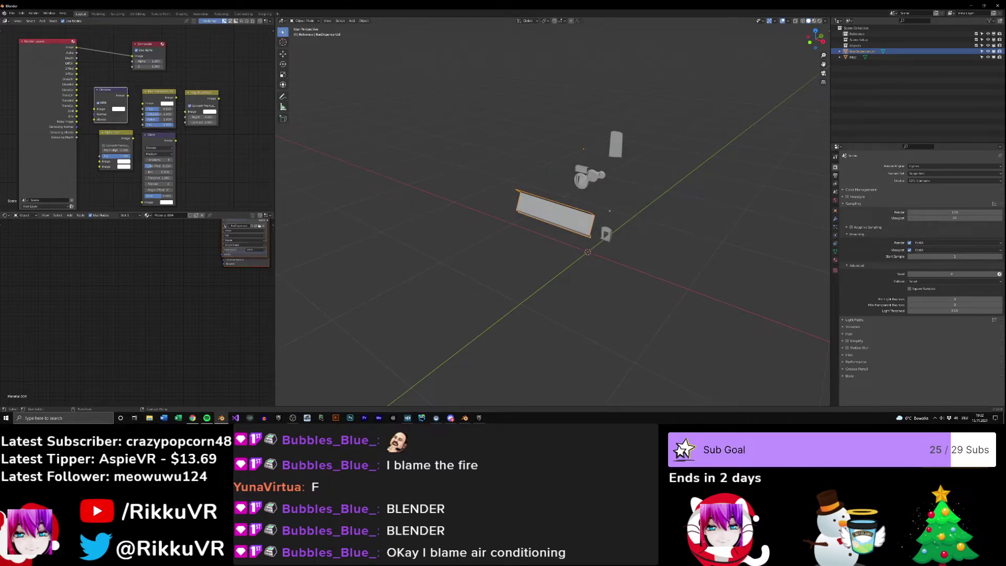
# - Browse to the Dropbox folder in File Explorer to get to the model credits text file
pyautogui.click(149, 417)
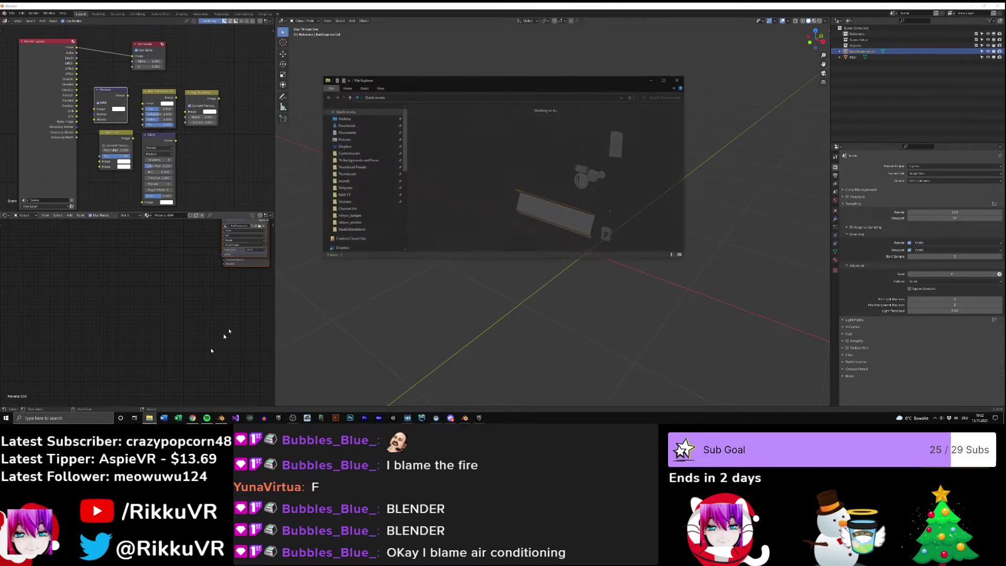
pyautogui.click(368, 147)
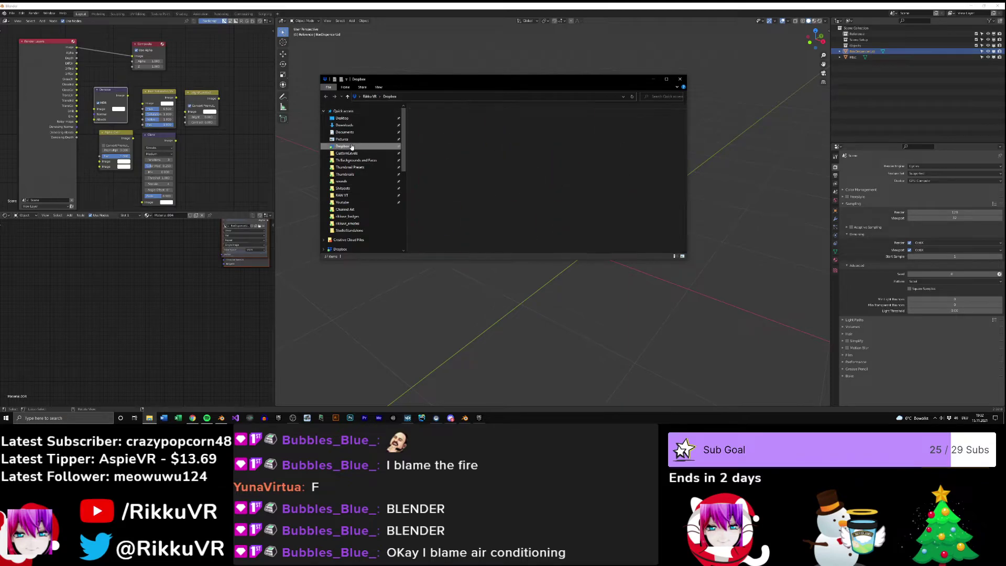
pyautogui.scroll(-5, 498, 178)
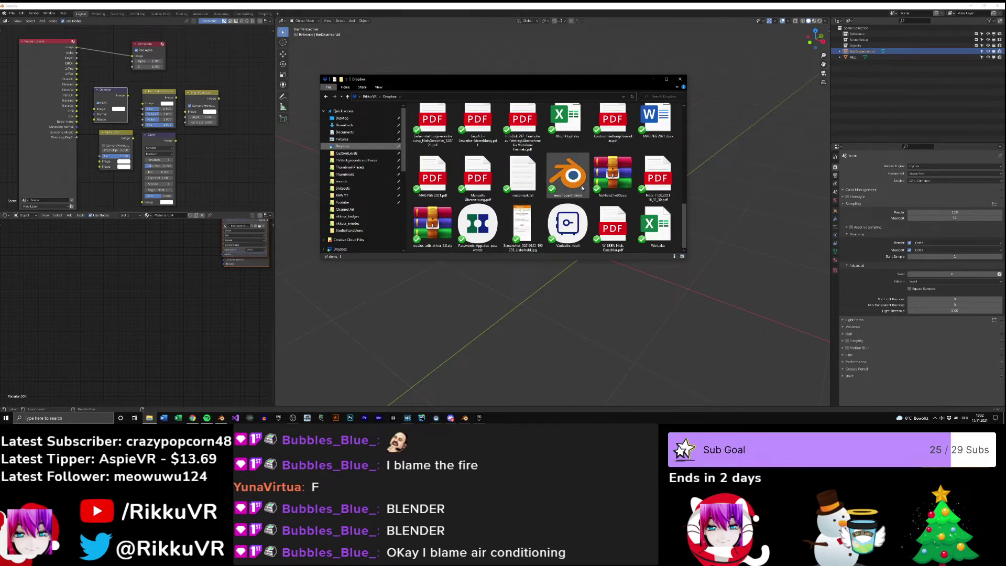
pyautogui.moveTo(533, 79); pyautogui.dragTo(1, 251)
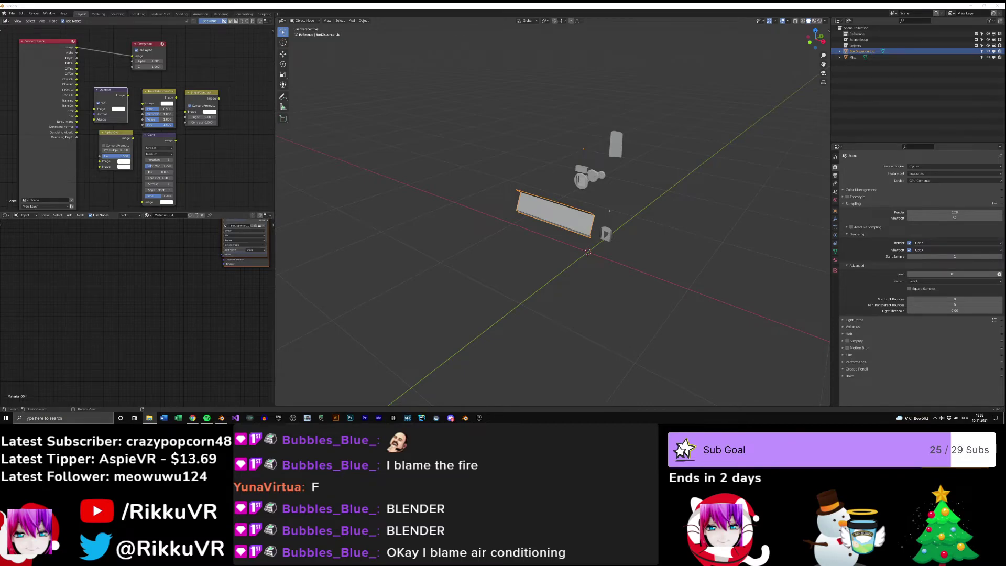
# - Find the Japanese Vending Machine entry in the credits text file, select its source link and close the file
pyautogui.scroll(-8, 334, 258)
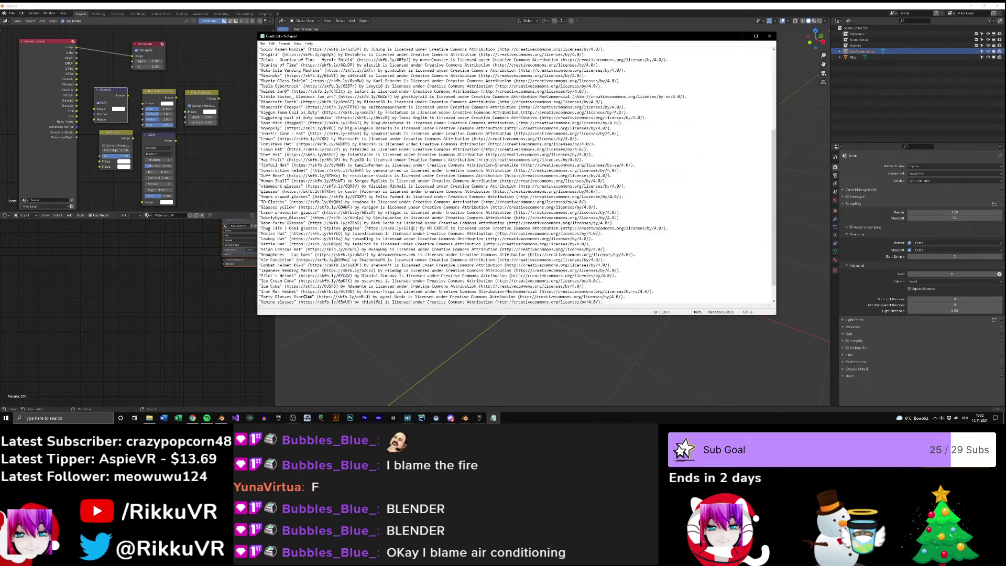
pyautogui.scroll(-2, 334, 259)
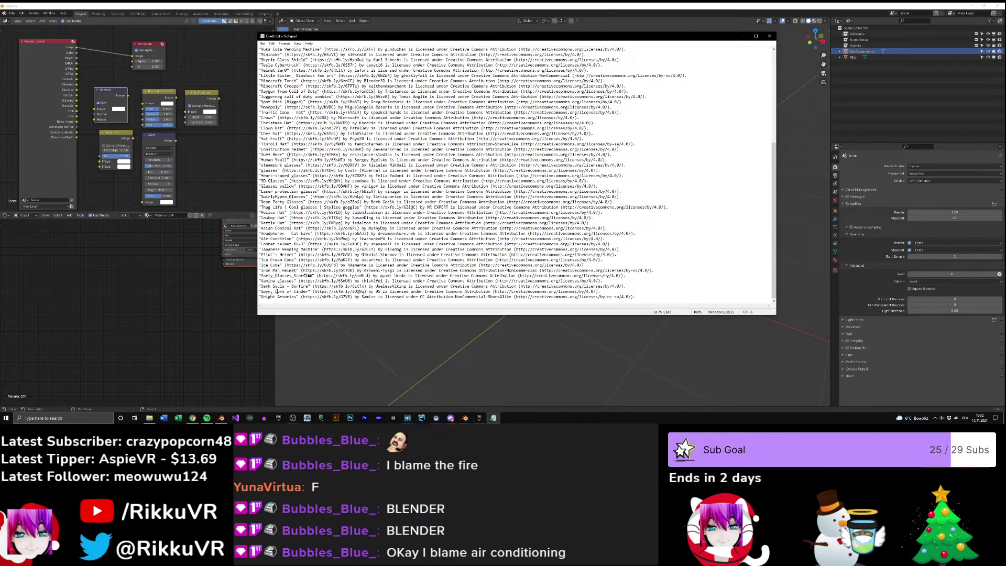
pyautogui.click(270, 276)
pyautogui.moveTo(324, 249)
pyautogui.mouseDown()
pyautogui.moveTo(371, 250)
pyautogui.moveTo(324, 250)
pyautogui.mouseUp()
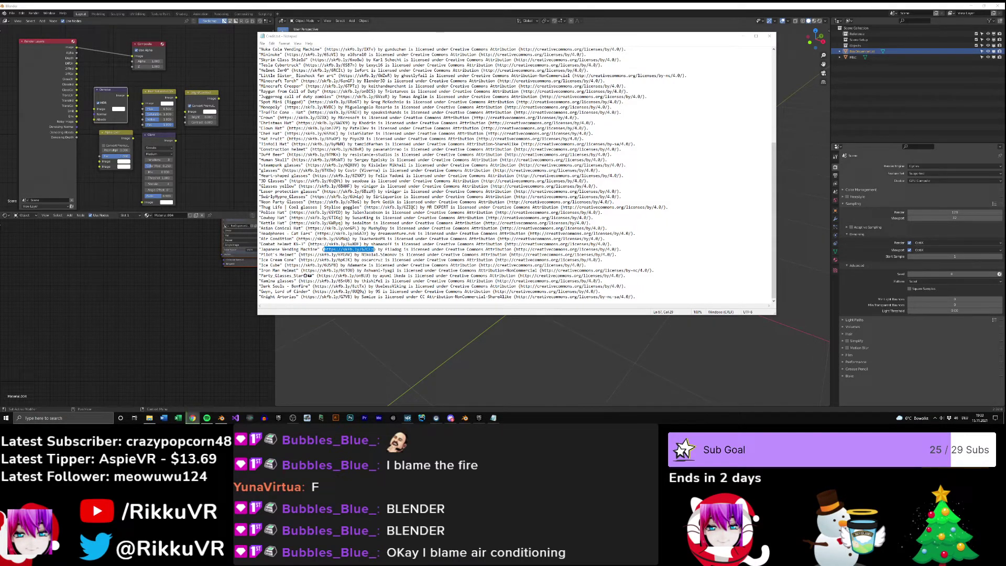
pyautogui.click(769, 36)
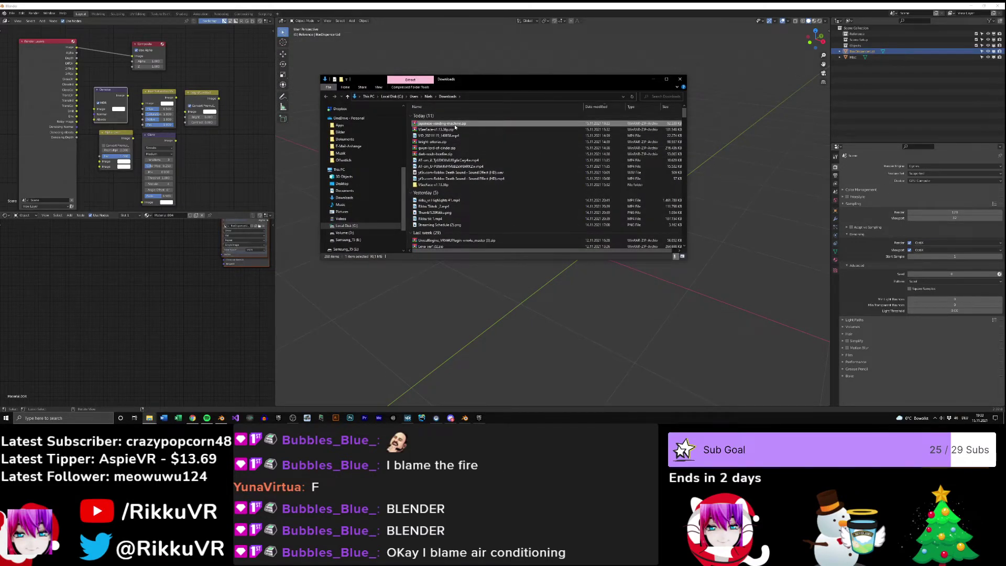
# - Extract the japanese-vending-machine archive in Downloads and open the FBX from its source folder in 3D Viewer
pyautogui.rightClick(454, 126)
pyautogui.click(441, 169)
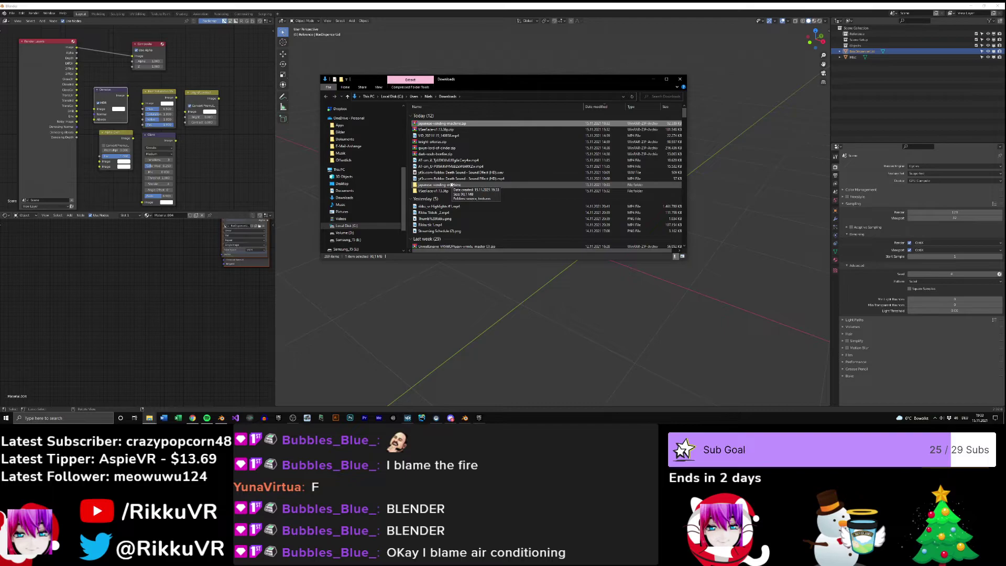
pyautogui.doubleClick(451, 184)
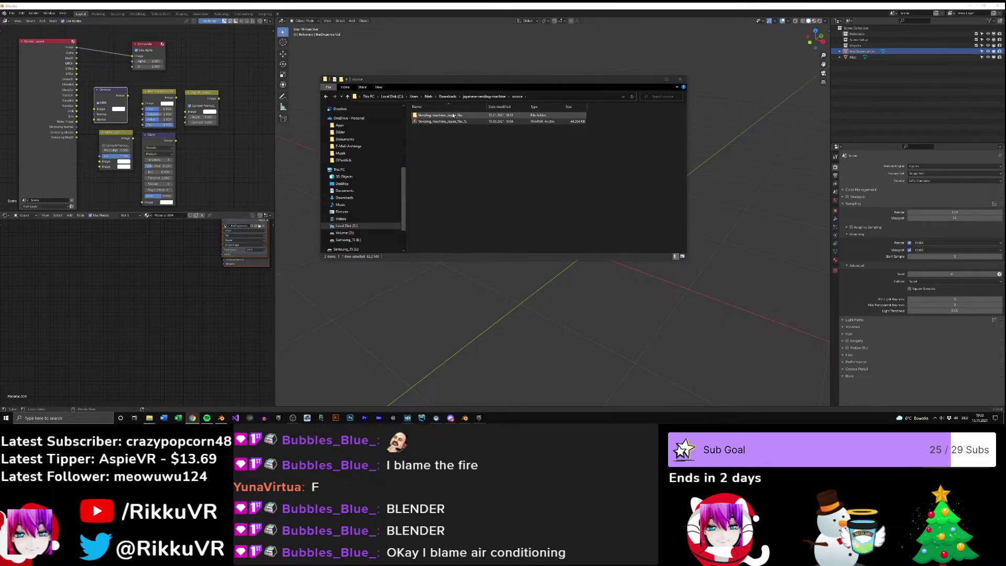
pyautogui.doubleClick(452, 116)
pyautogui.doubleClick(456, 116)
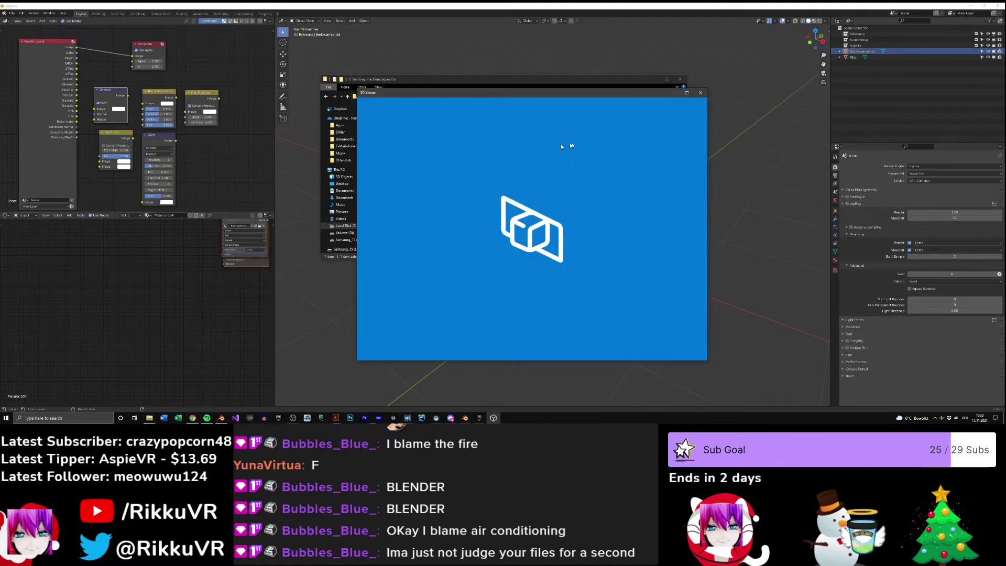
# - Inspect the Japanese vending machine model from several angles and distances in 3D Viewer
pyautogui.click(193, 417)
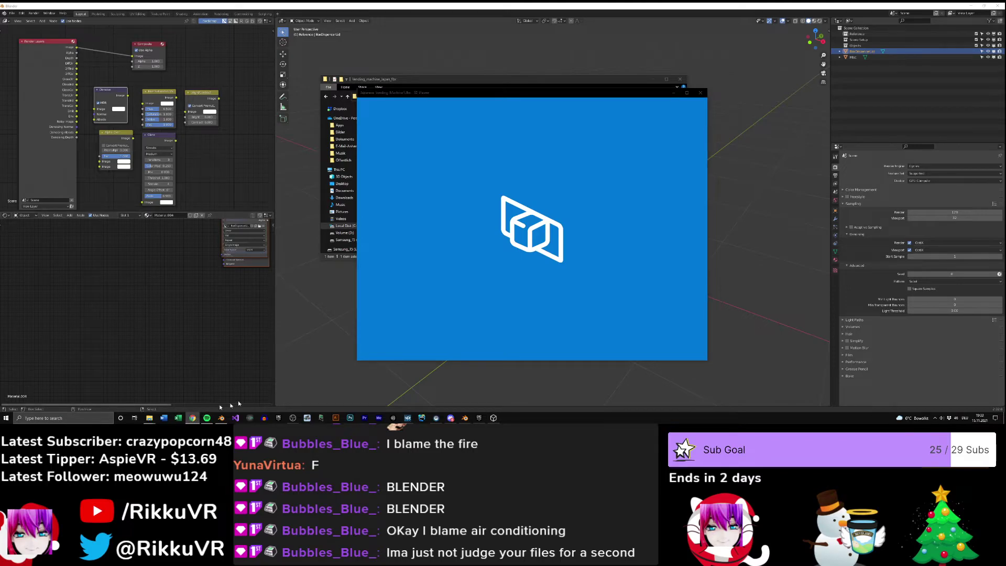
pyautogui.moveTo(550, 245); pyautogui.dragTo(390, 244)
pyautogui.scroll(5, 550, 251)
pyautogui.scroll(-5, 550, 252)
pyautogui.moveTo(556, 253); pyautogui.dragTo(446, 267)
# - Close the Epic Games Launcher, view the vending machine once more, close 3D Viewer and minimize the folder window
pyautogui.click(289, 418)
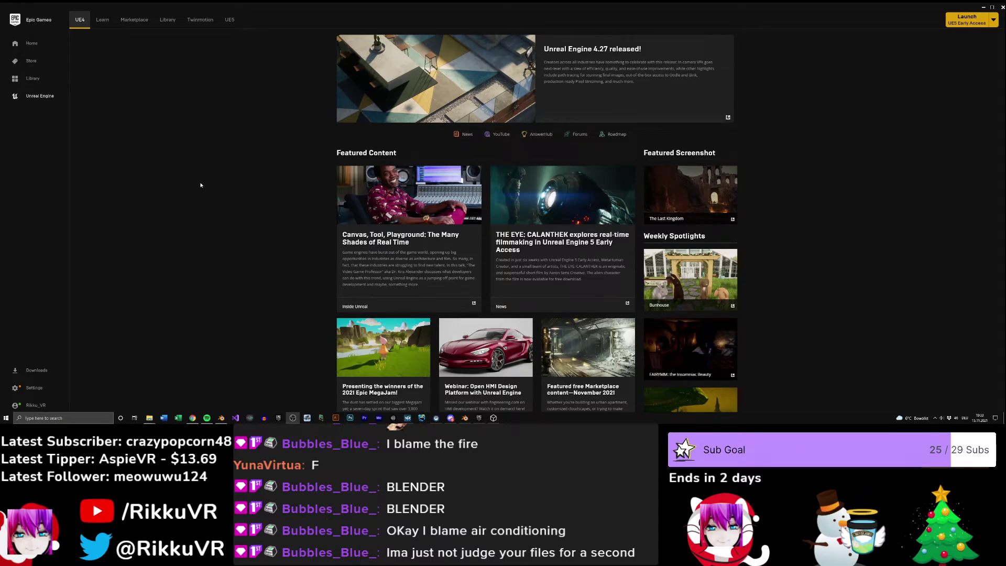
pyautogui.click(1001, 7)
pyautogui.moveTo(650, 93); pyautogui.dragTo(653, 122)
pyautogui.moveTo(524, 256); pyautogui.dragTo(486, 257)
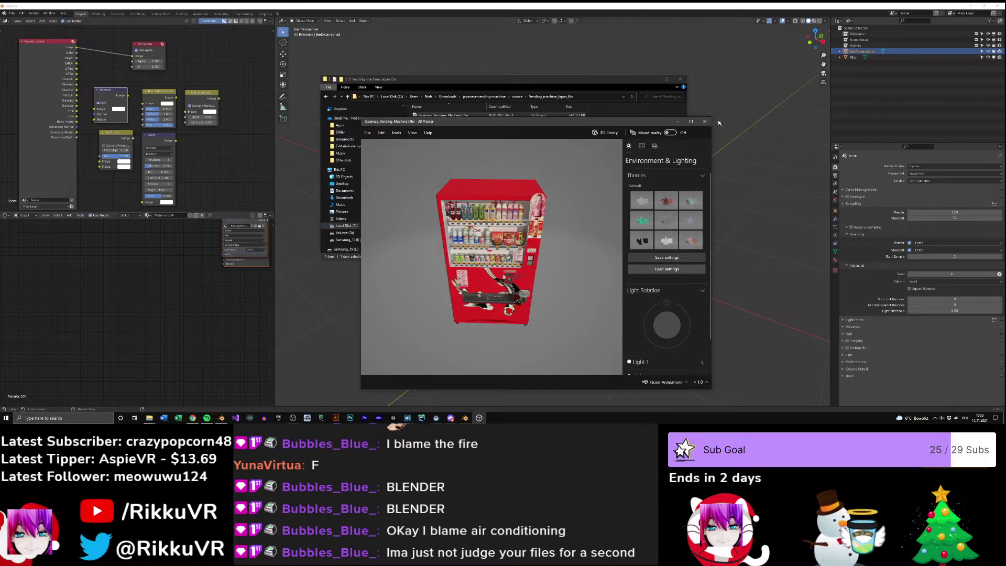
pyautogui.click(704, 121)
pyautogui.click(653, 79)
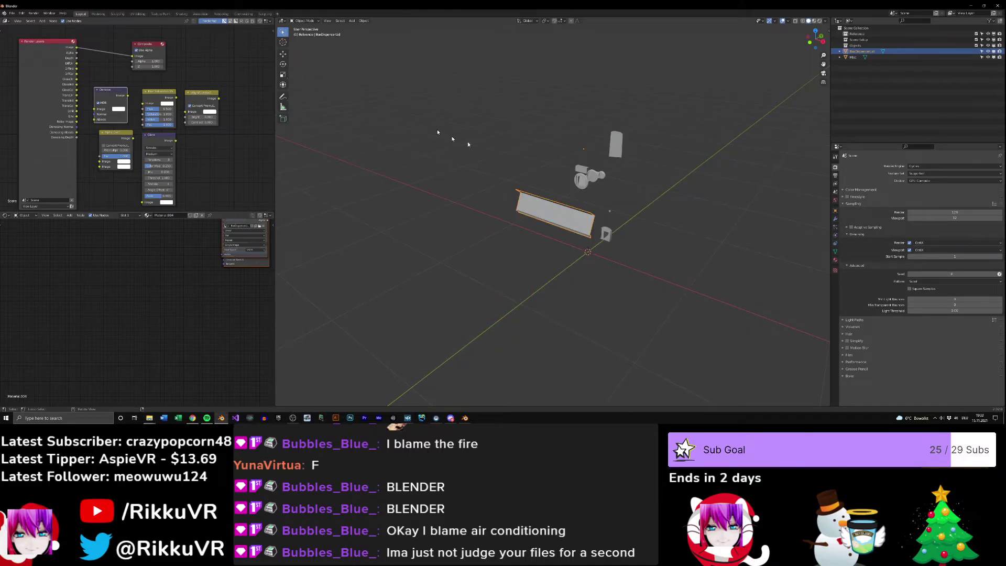
# - Delete all imported vending machine objects from the Blender scene
pyautogui.press('a')
pyautogui.press('x')
pyautogui.click(616, 111)
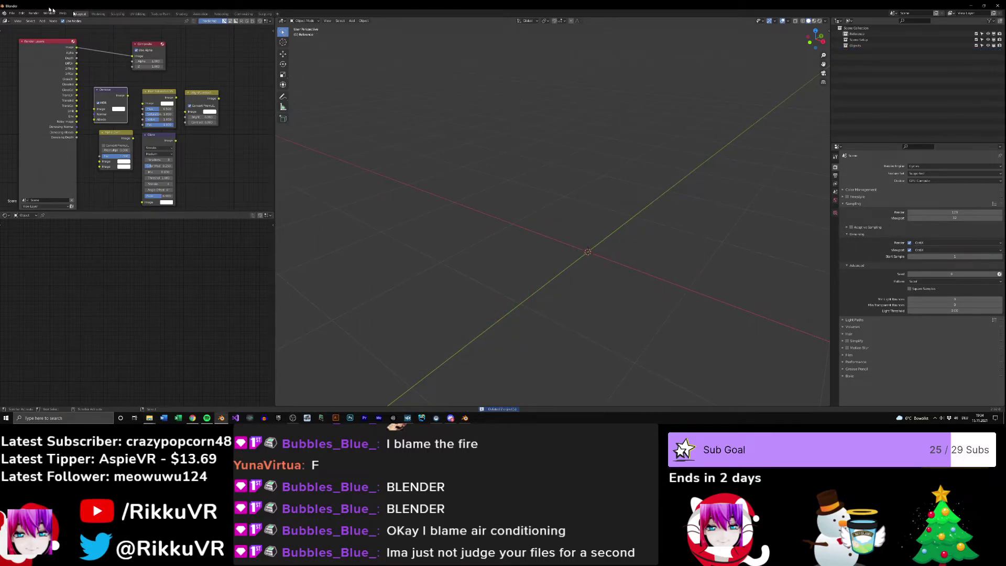
# - Import the Japanese vending machine FBX into Blender from the extracted source folder in Downloads
pyautogui.click(10, 13)
pyautogui.moveTo(39, 94)
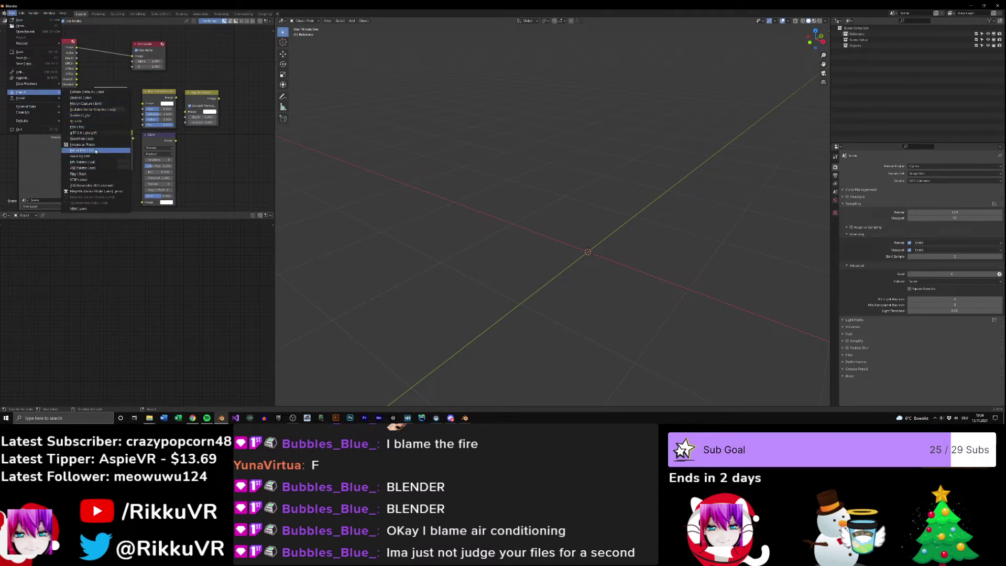
pyautogui.click(84, 150)
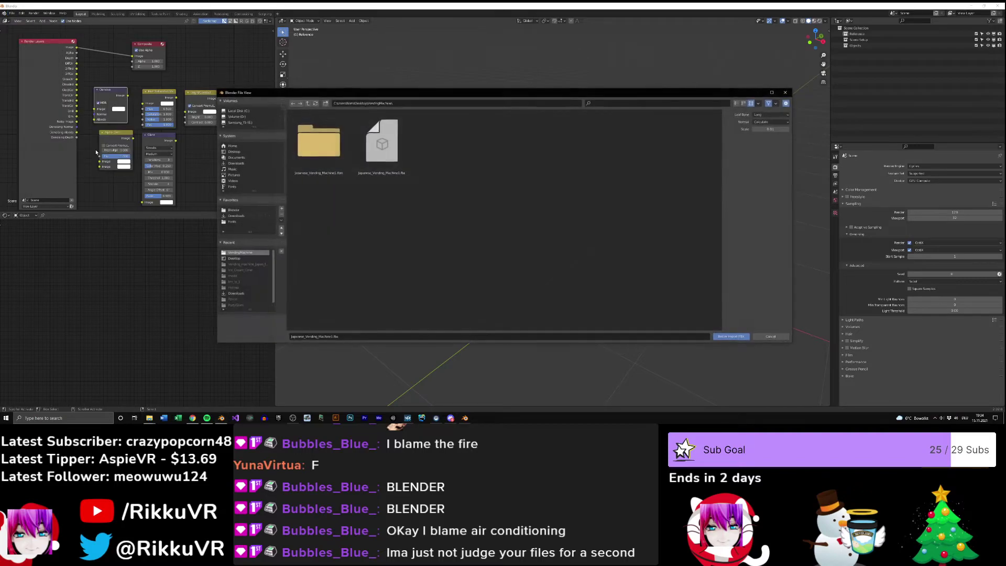
pyautogui.click(236, 164)
pyautogui.doubleClick(332, 154)
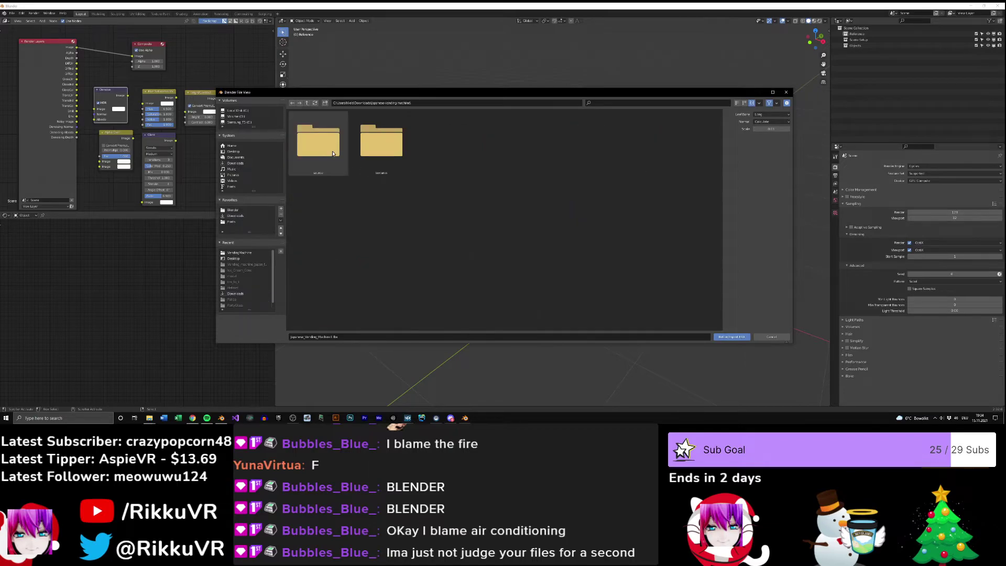
pyautogui.doubleClick(336, 154)
pyautogui.doubleClick(334, 153)
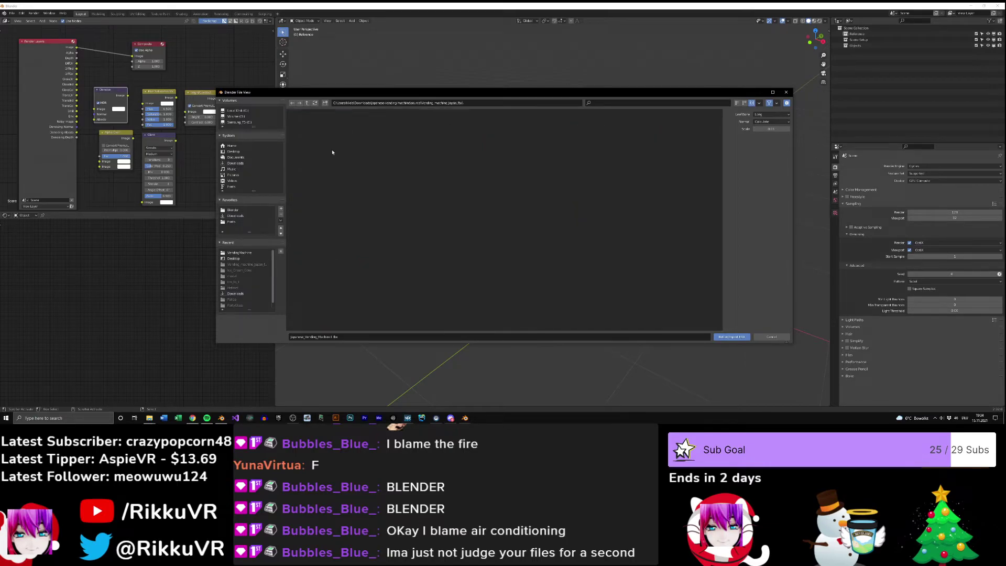
pyautogui.click(732, 337)
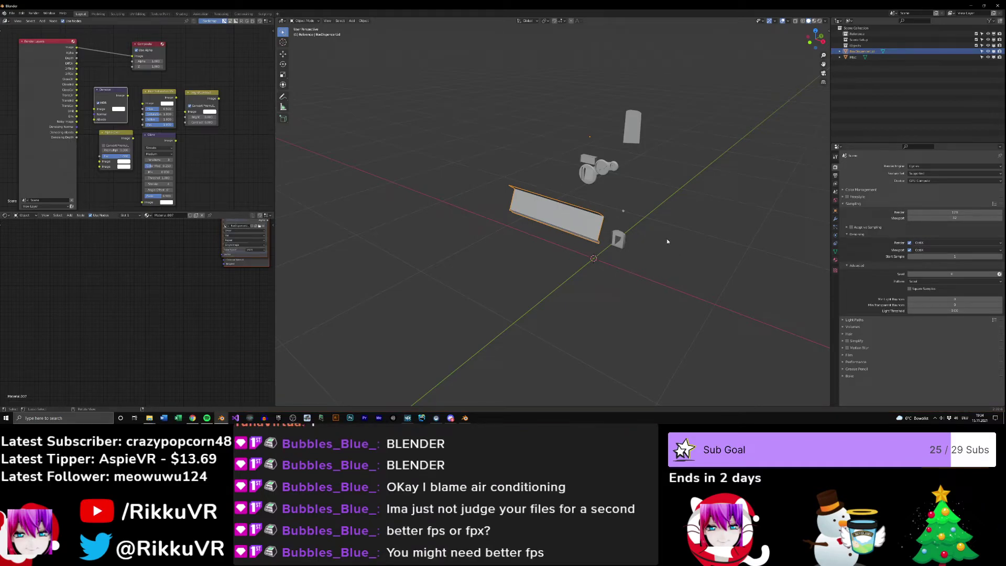
# - Frame the material nodes and spread out the image texture, Principled BSDF and output nodes to examine the imported material
pyautogui.moveTo(682, 239); pyautogui.dragTo(386, 285, button='middle')
pyautogui.press('Home')
pyautogui.moveTo(168, 241); pyautogui.dragTo(209, 256)
pyautogui.moveTo(175, 297); pyautogui.dragTo(125, 295)
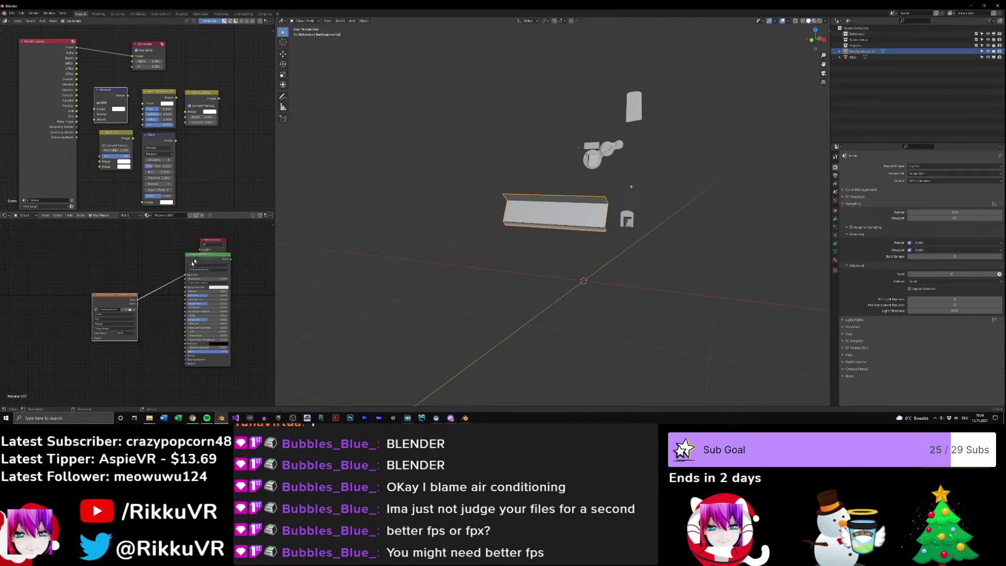
pyautogui.moveTo(190, 261); pyautogui.dragTo(153, 265)
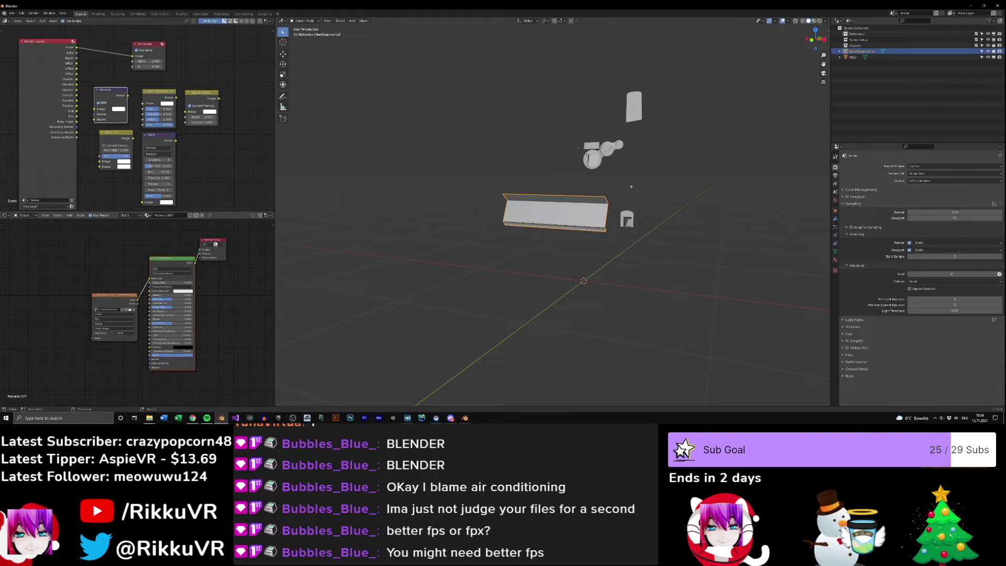
pyautogui.moveTo(213, 244); pyautogui.dragTo(222, 274)
pyautogui.moveTo(167, 258); pyautogui.dragTo(168, 281)
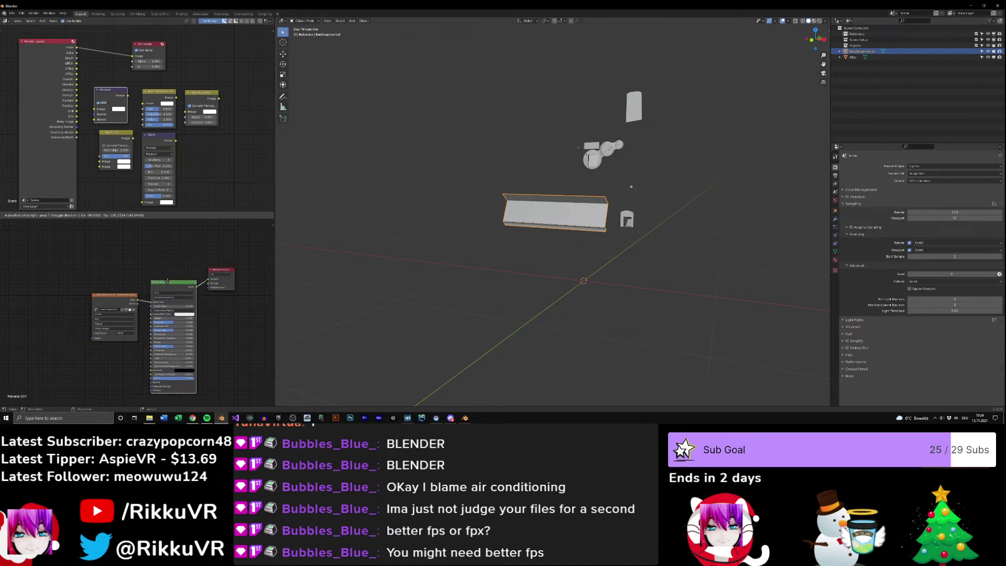
pyautogui.scroll(2, 531, 271)
pyautogui.moveTo(586, 273); pyautogui.dragTo(599, 310, button='middle')
# - Delete the newly imported vending machine parts and minimize Blender
pyautogui.click(533, 228)
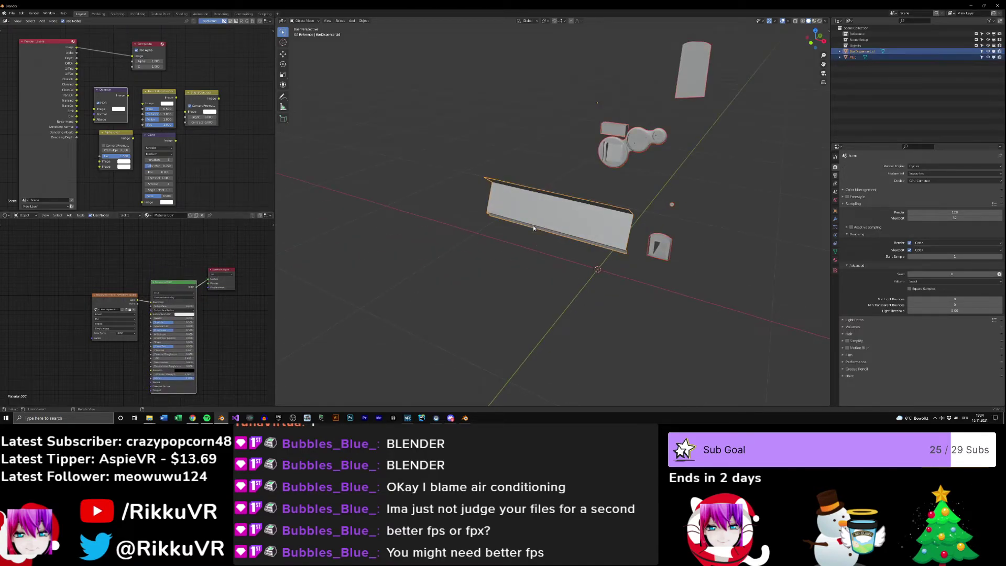
pyautogui.press('Delete')
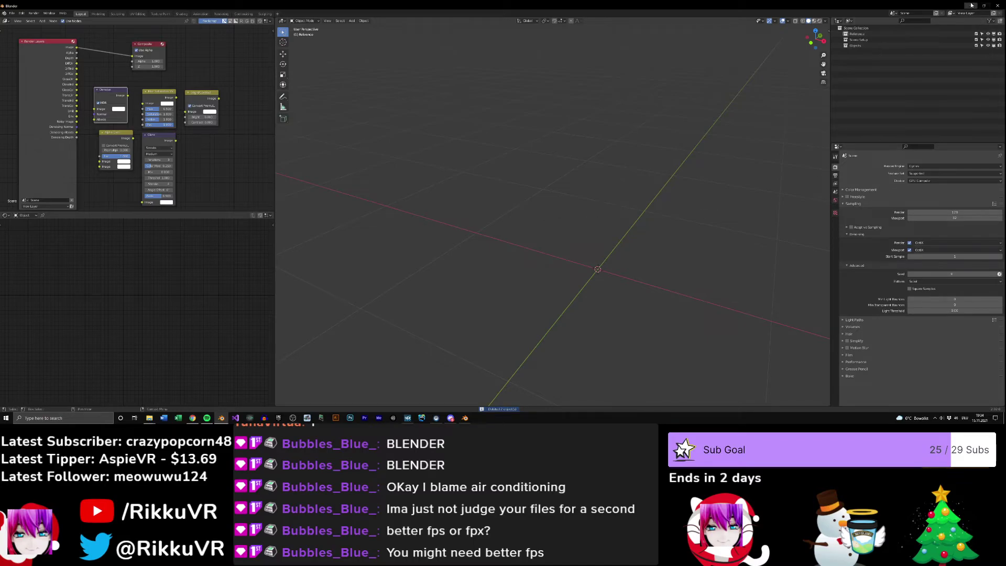
pyautogui.click(966, 5)
# - Close the vending machine folder window and open StudioStandalone.uproject from the Unreal Project Browser
pyautogui.click(300, 33)
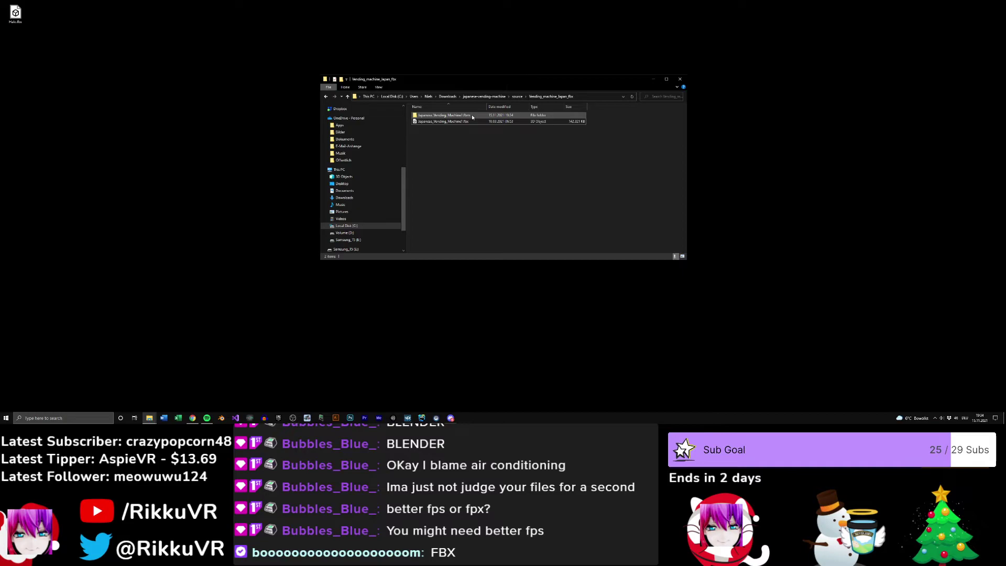
pyautogui.click(680, 79)
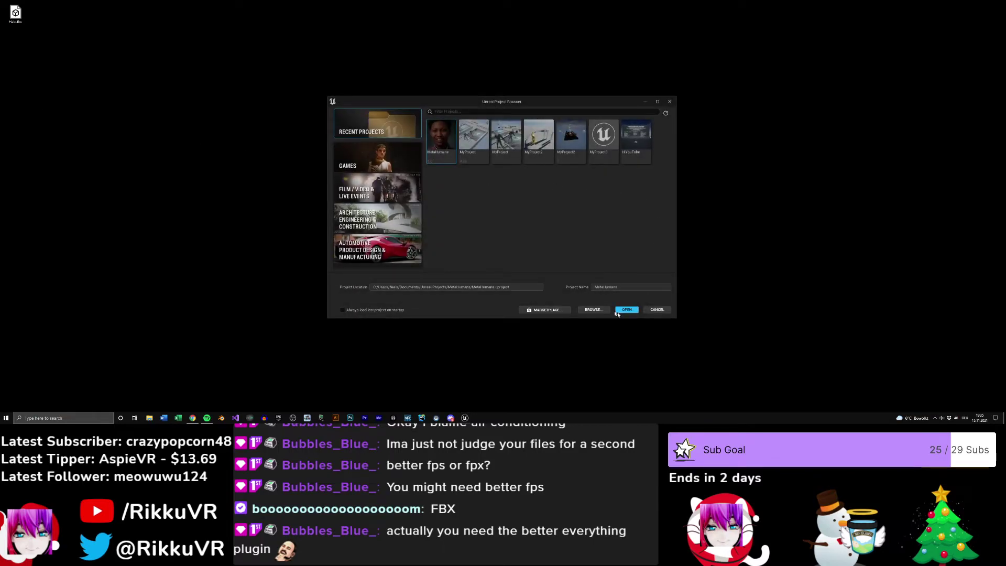
pyautogui.click(586, 310)
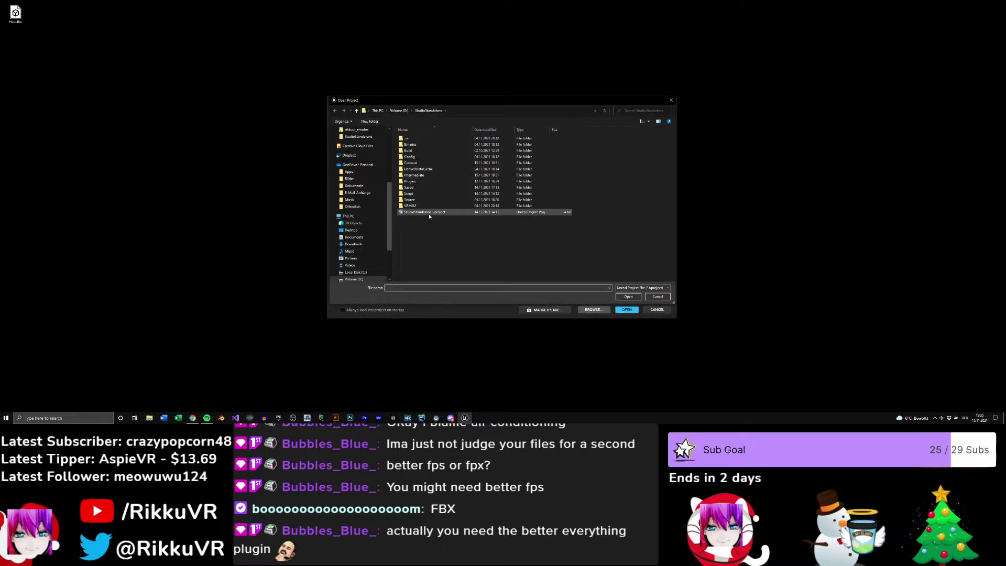
pyautogui.doubleClick(429, 212)
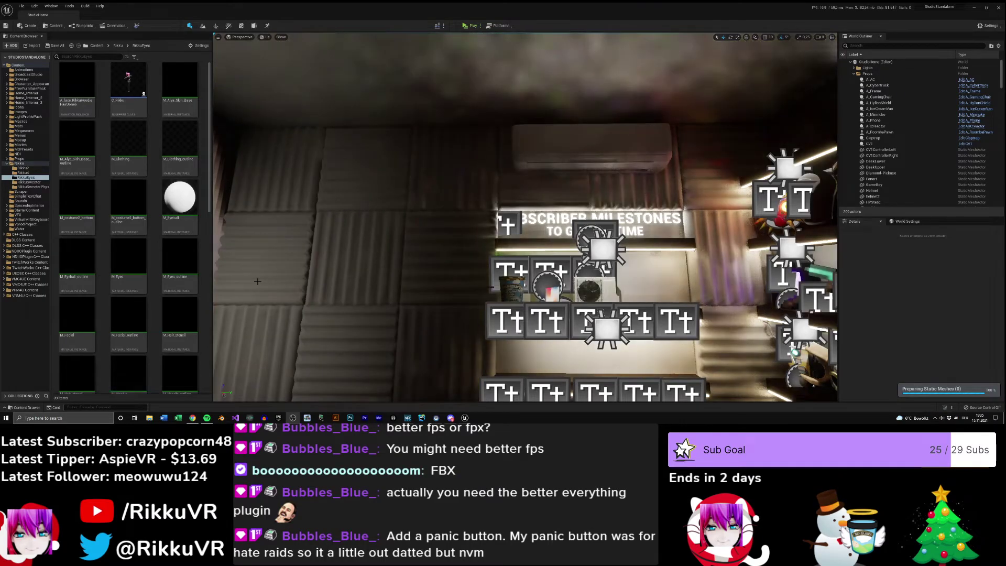
# - Look around the StudioHome level, from the air conditioner wall to the avatar seated at the desk
pyautogui.scroll(-3, 362, 220)
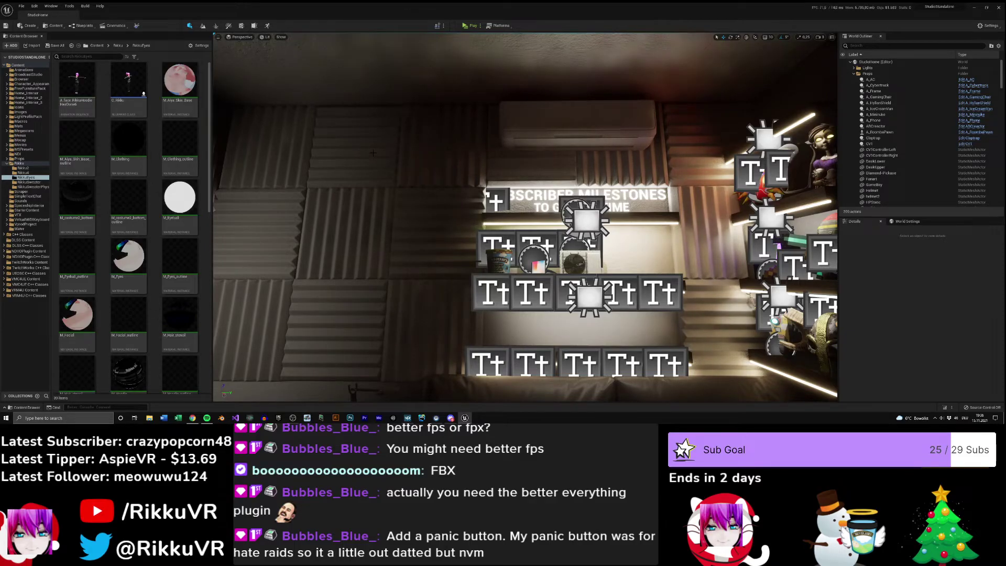
pyautogui.scroll(3, 403, 173)
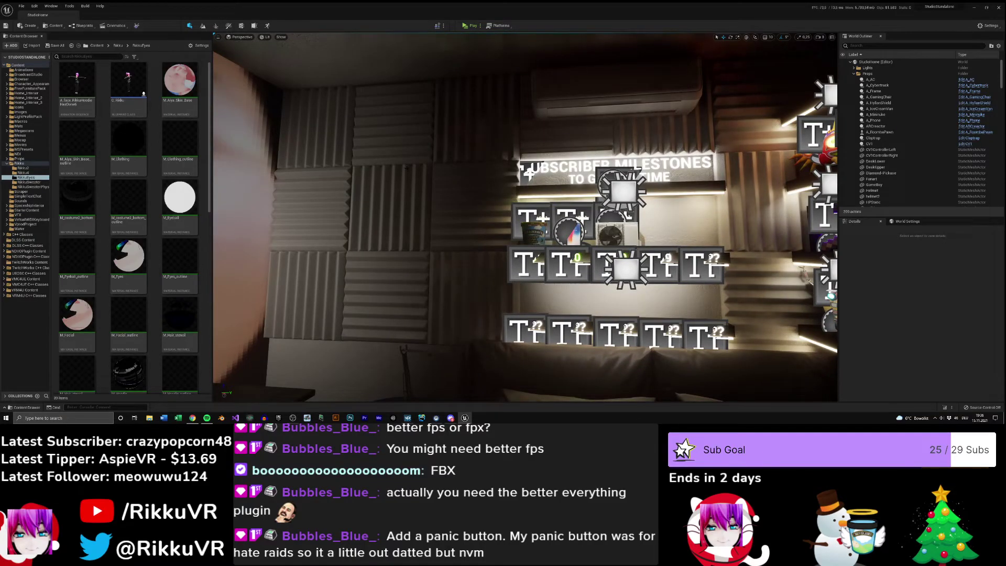
pyautogui.moveTo(408, 168); pyautogui.dragTo(231, 189, button='right')
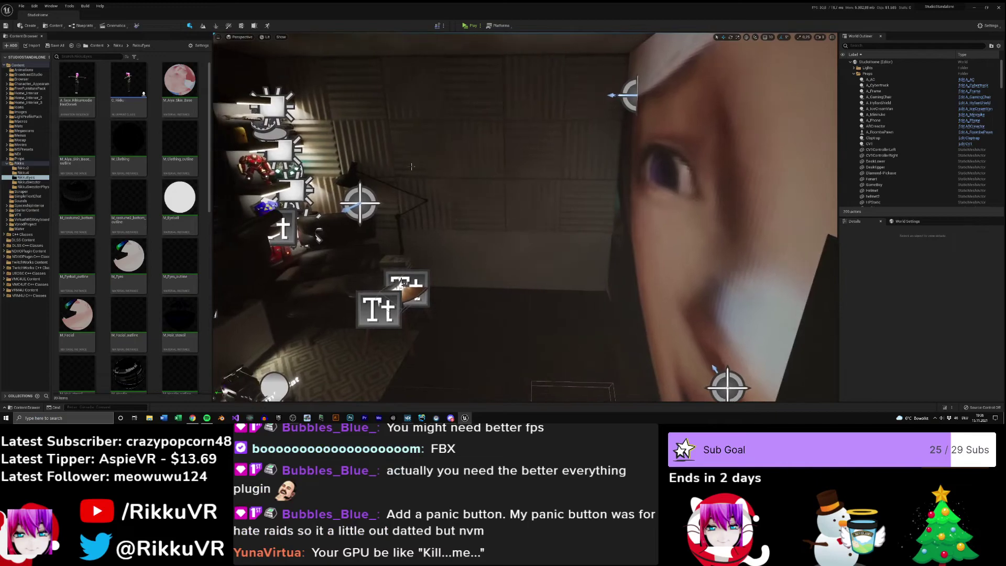
pyautogui.moveTo(460, 212)
pyautogui.mouseDown(button='right')
pyautogui.moveTo(450, 257)
pyautogui.moveTo(317, 238)
pyautogui.moveTo(455, 225)
pyautogui.mouseUp(button='right')
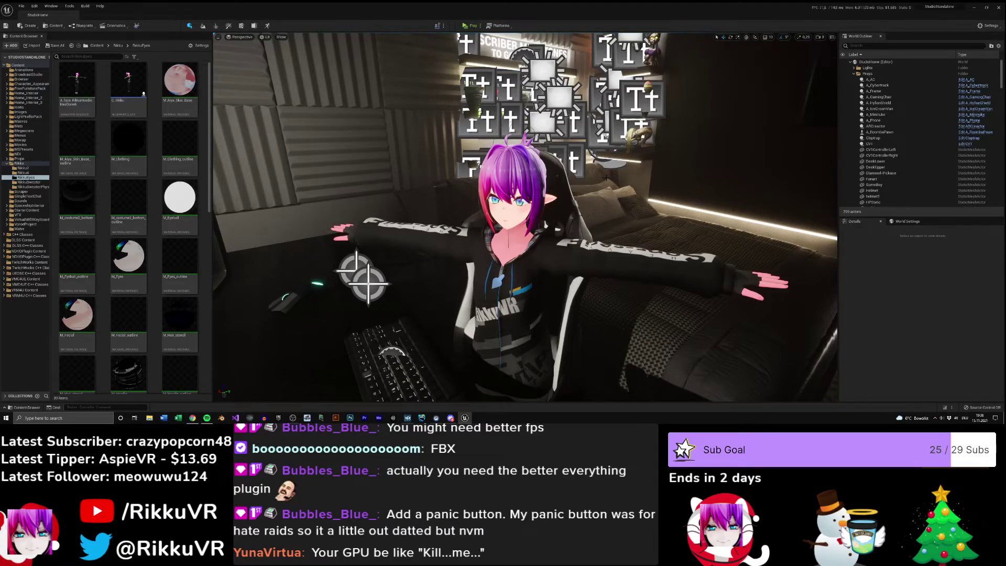
pyautogui.moveTo(626, 213); pyautogui.dragTo(661, 205, button='right')
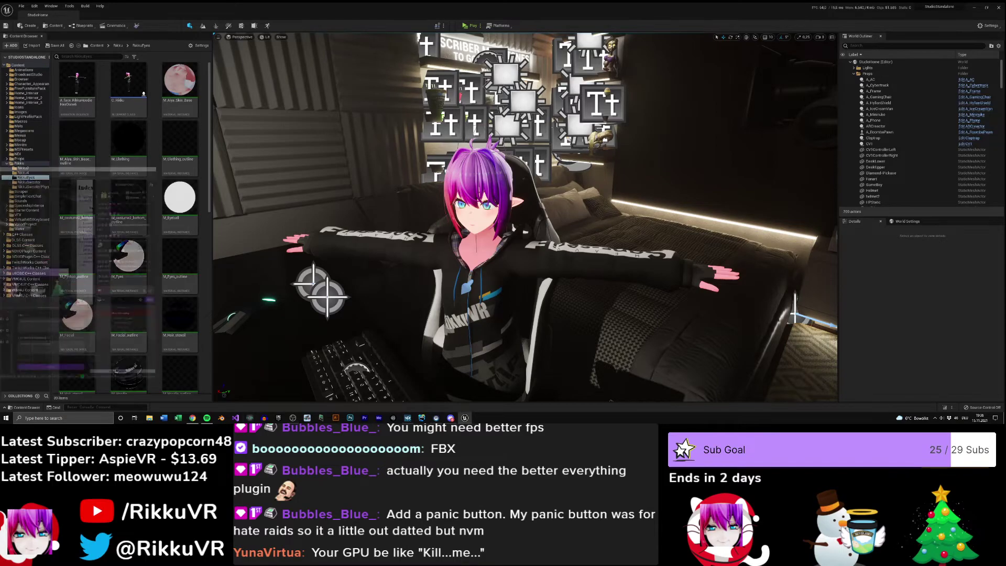
# - Open the Props folder of the project content and close the Unreal editor
pyautogui.click(21, 163)
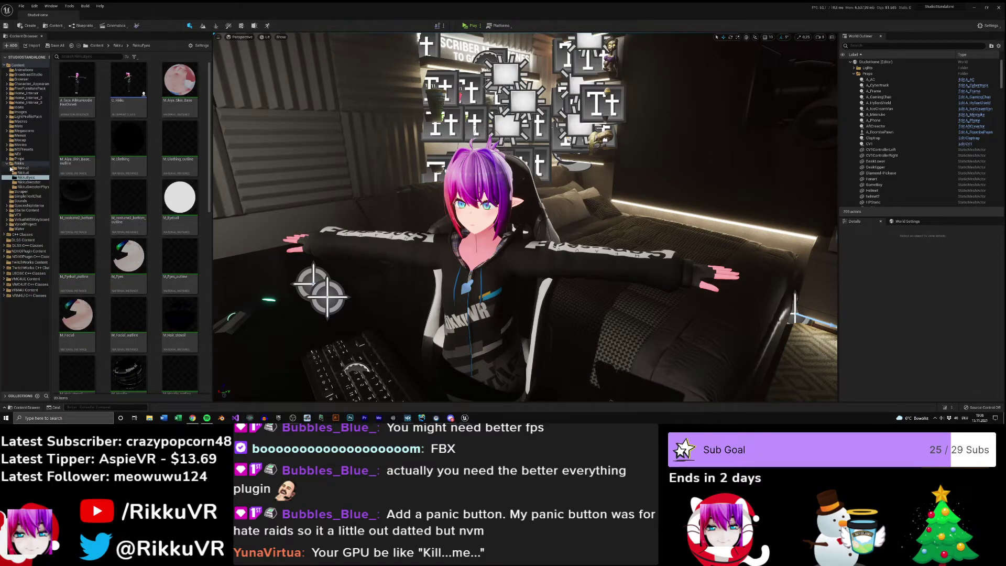
pyautogui.click(10, 164)
pyautogui.click(19, 158)
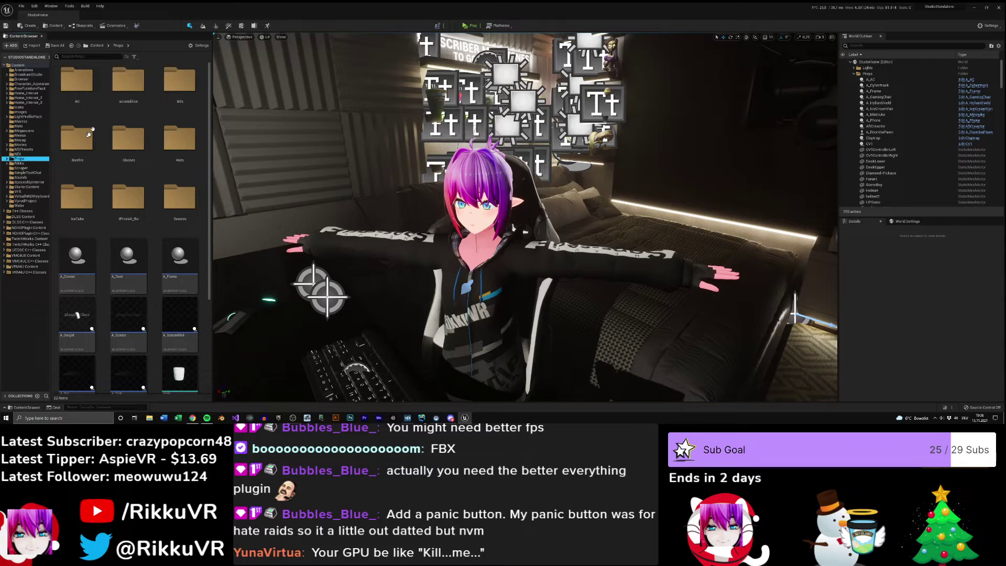
pyautogui.click(89, 134)
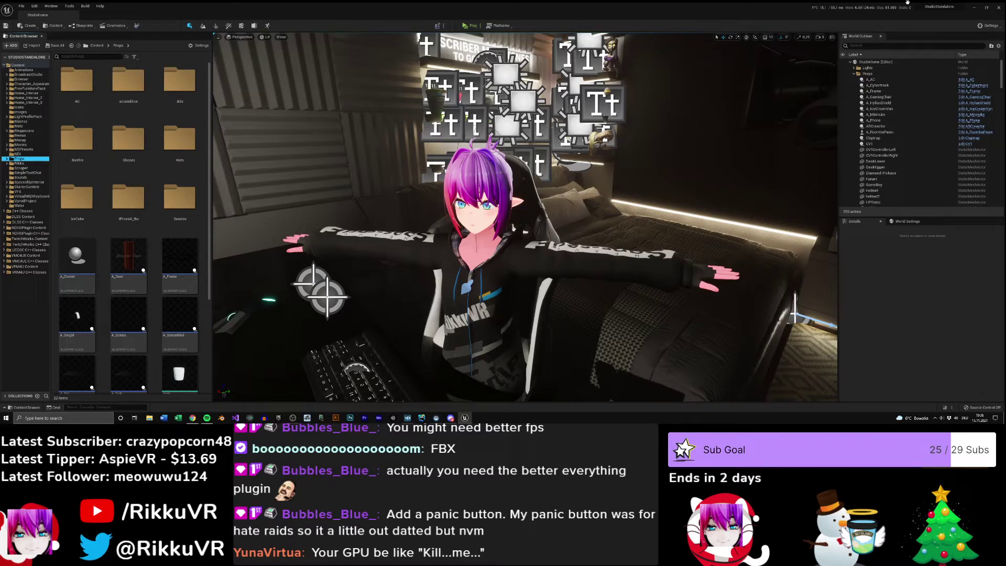
pyautogui.click(999, 7)
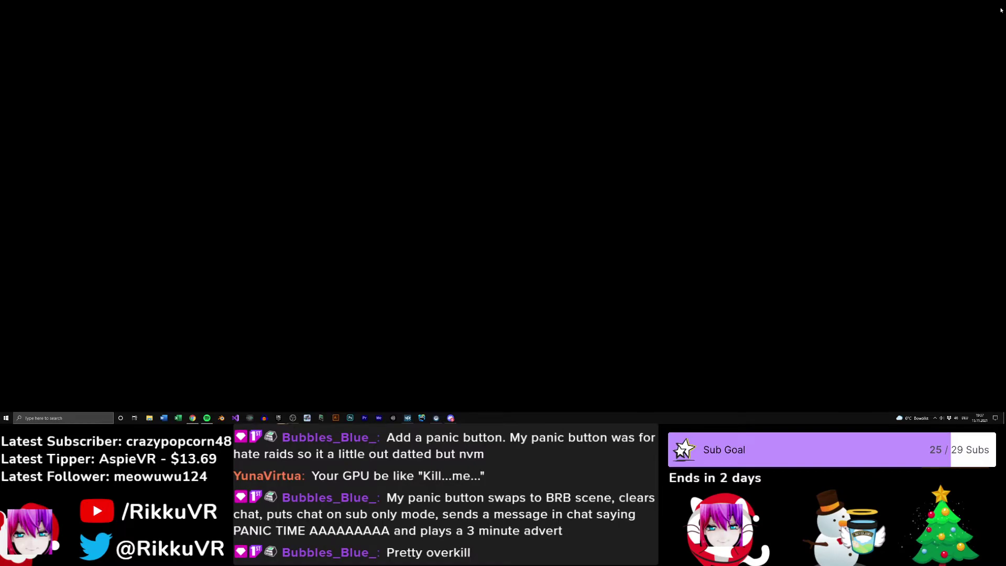
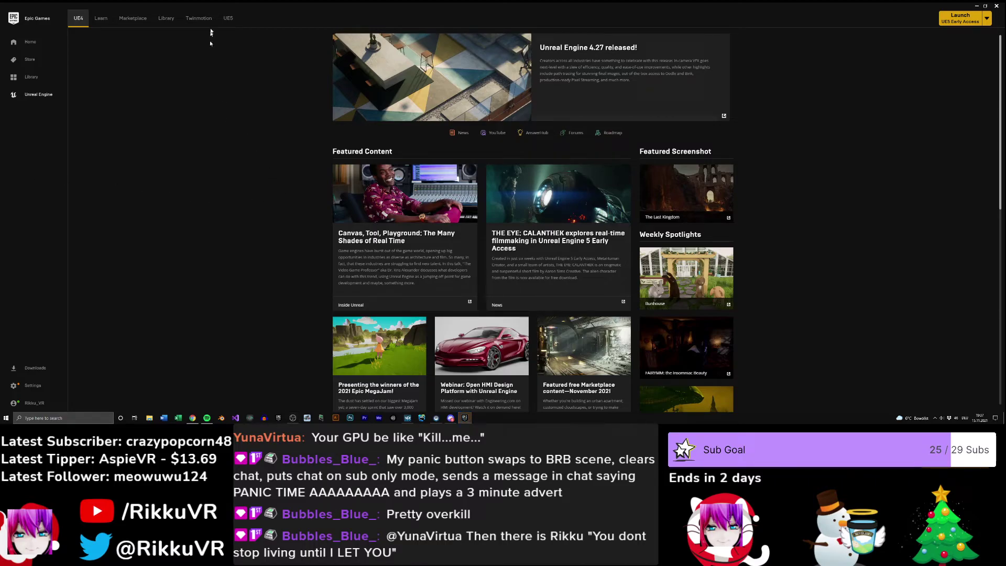
# - Launch UE5 Early Access from the Epic Games Launcher and open StudioStandalone.uproject by browsing to its folder
pyautogui.click(229, 19)
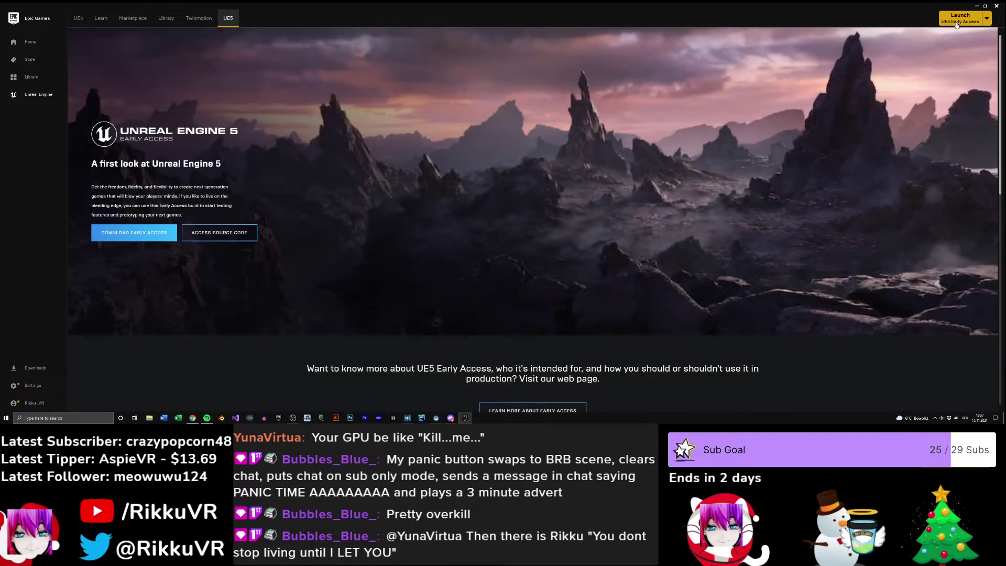
pyautogui.click(956, 22)
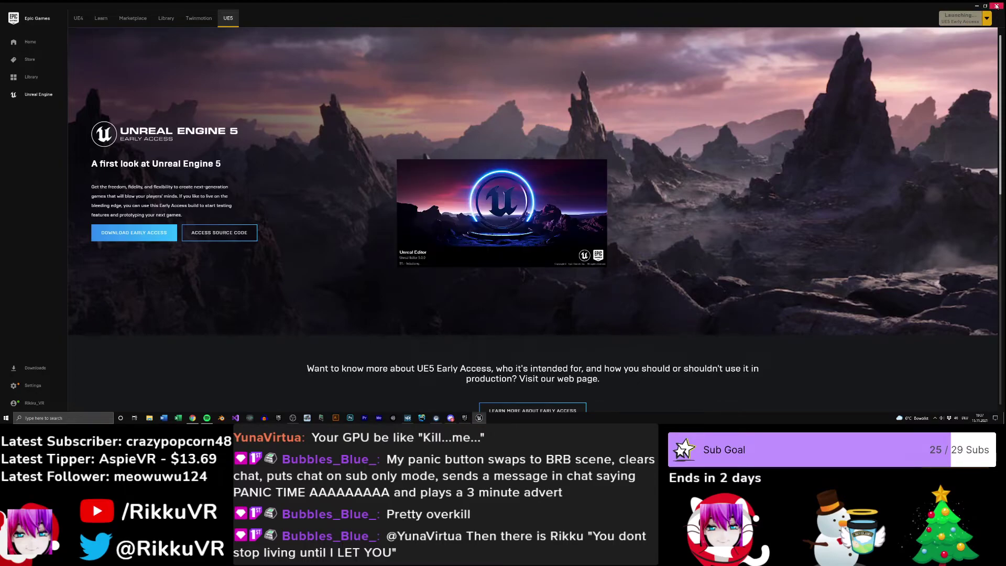
pyautogui.click(996, 6)
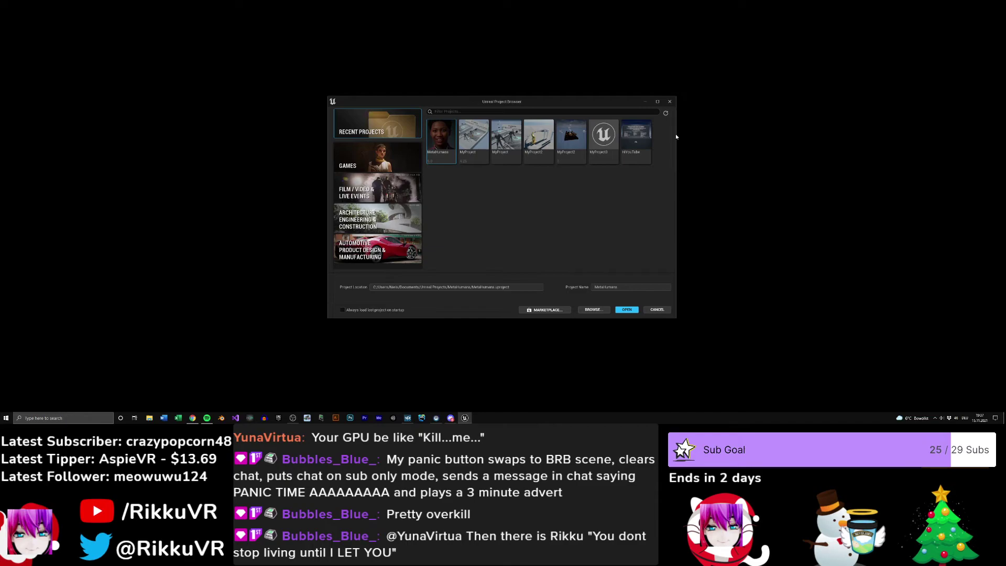
pyautogui.click(597, 310)
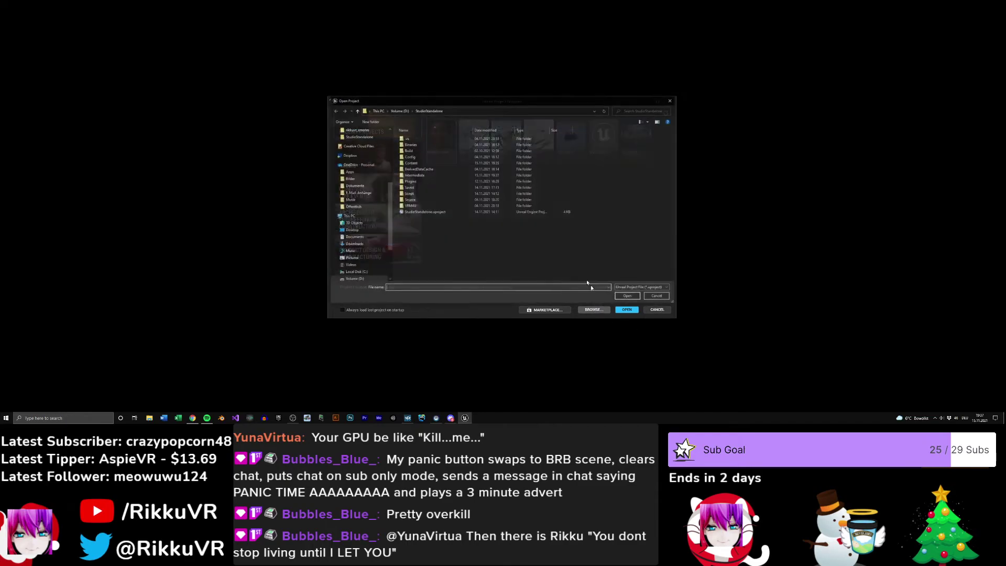
pyautogui.doubleClick(448, 213)
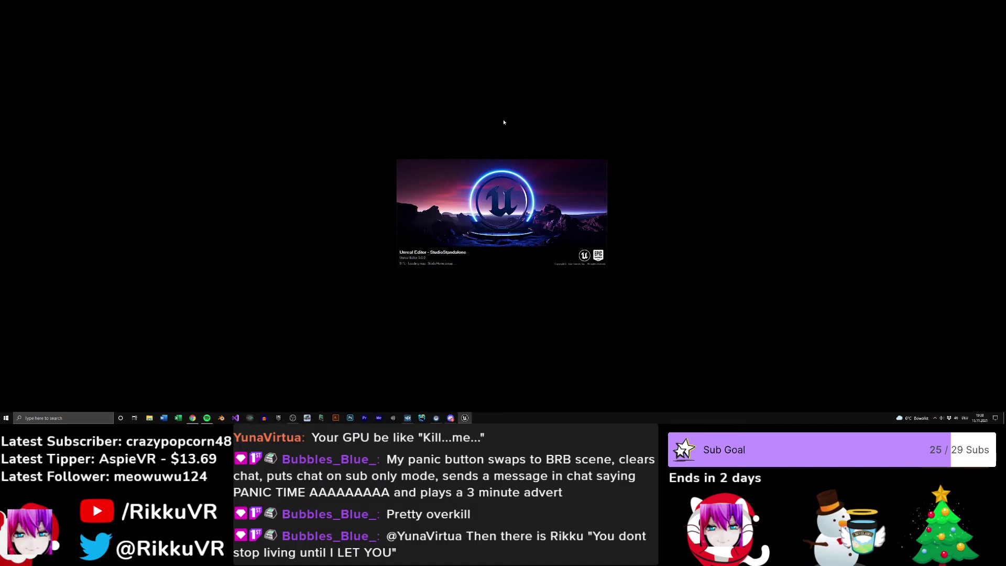
# - Check the GPU load in Task Manager's performance view while the project loads, and close Task Manager
pyautogui.rightClick(656, 418)
pyautogui.click(680, 394)
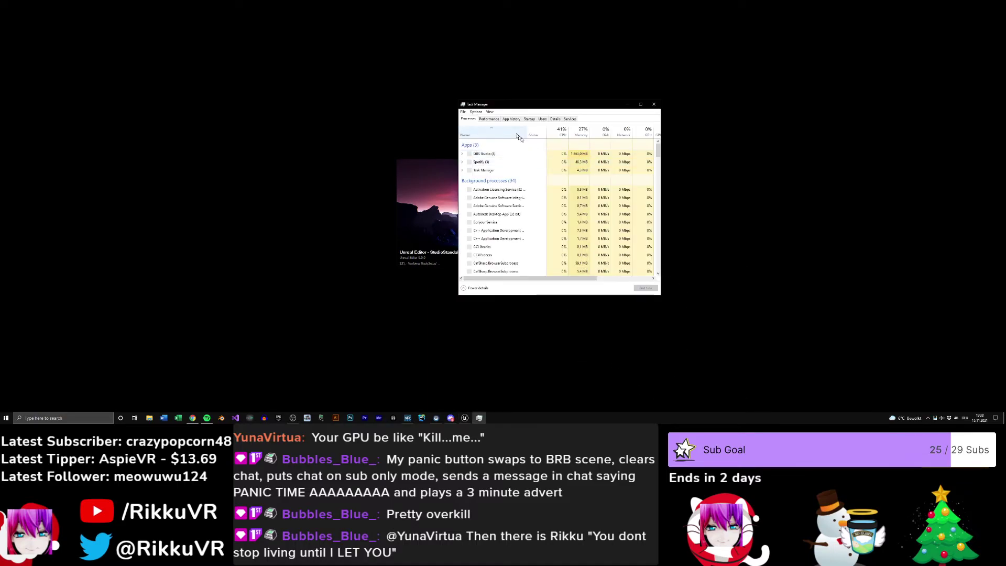
pyautogui.moveTo(497, 104); pyautogui.dragTo(707, 122)
pyautogui.click(707, 136)
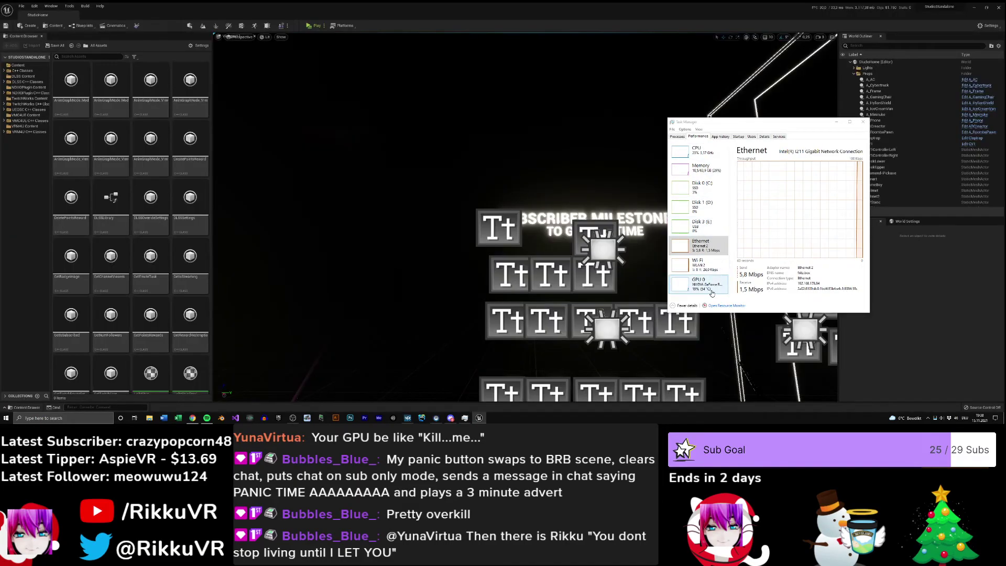
pyautogui.click(711, 293)
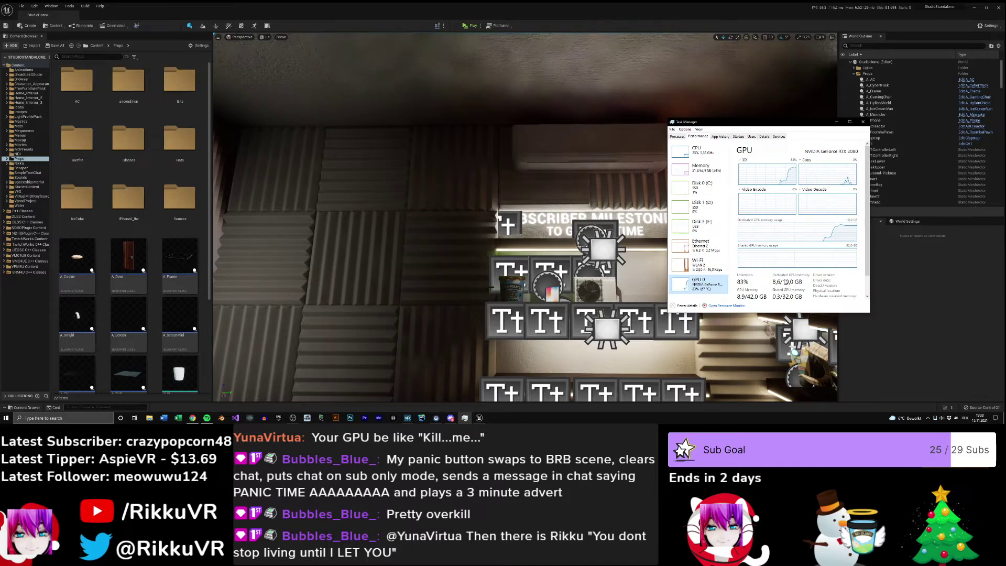
pyautogui.click(864, 123)
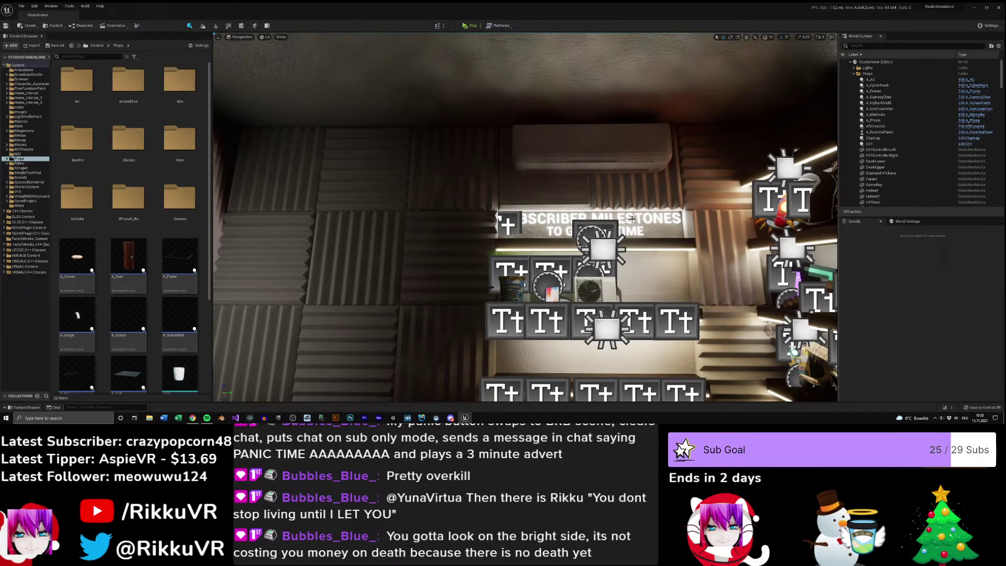
# - Browse to the StarGlasses folder under Props > Glasses, check its texture subfolder and open the frame material
pyautogui.moveTo(629, 244); pyautogui.dragTo(610, 320, button='right')
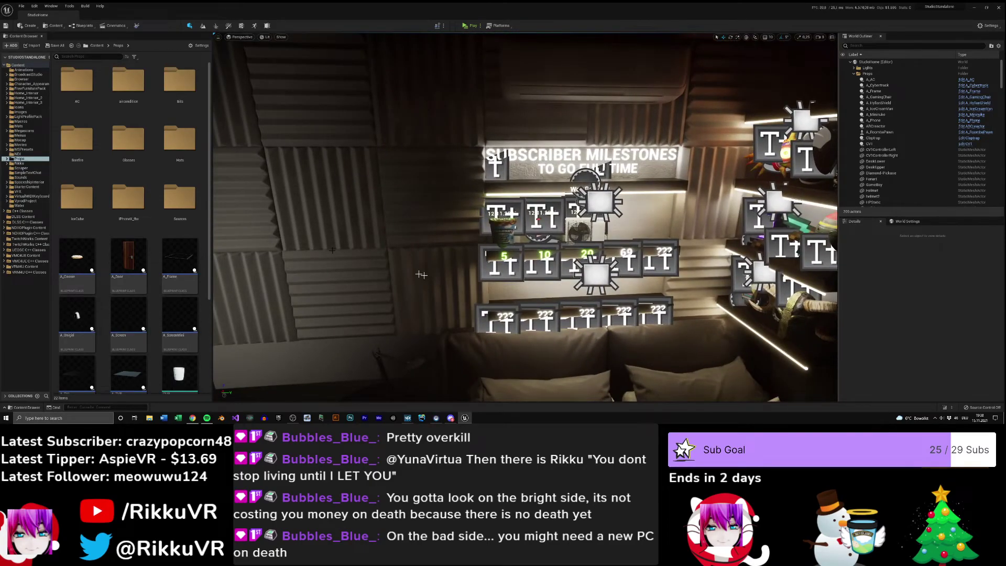
pyautogui.doubleClick(128, 141)
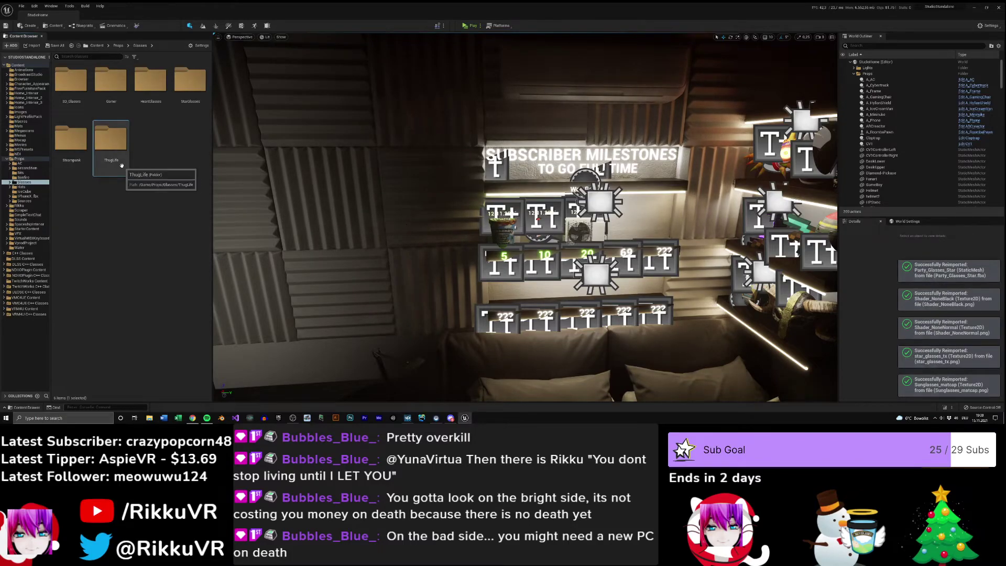
pyautogui.doubleClick(190, 81)
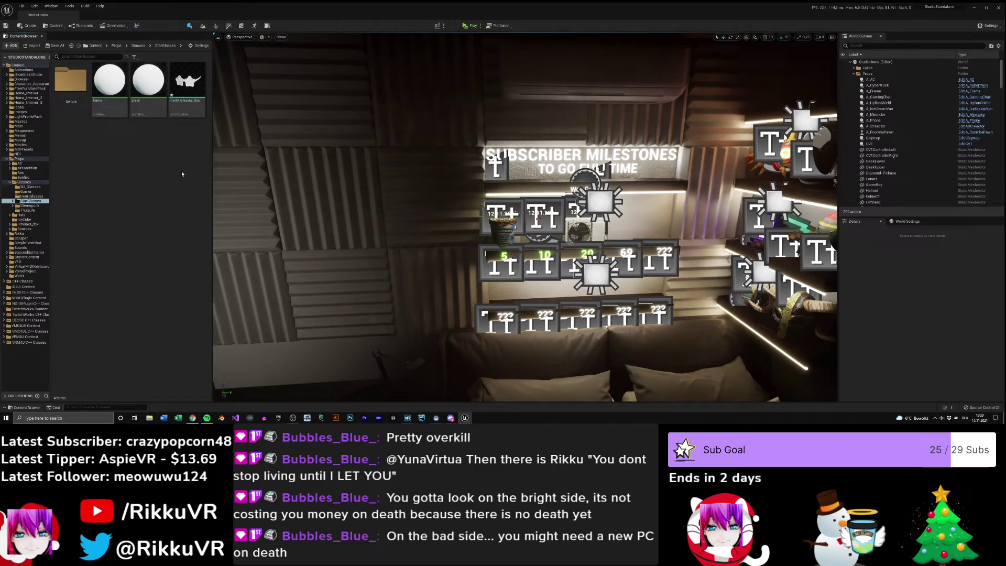
pyautogui.moveTo(235, 171); pyautogui.dragTo(353, 223, button='right')
pyautogui.press('s')
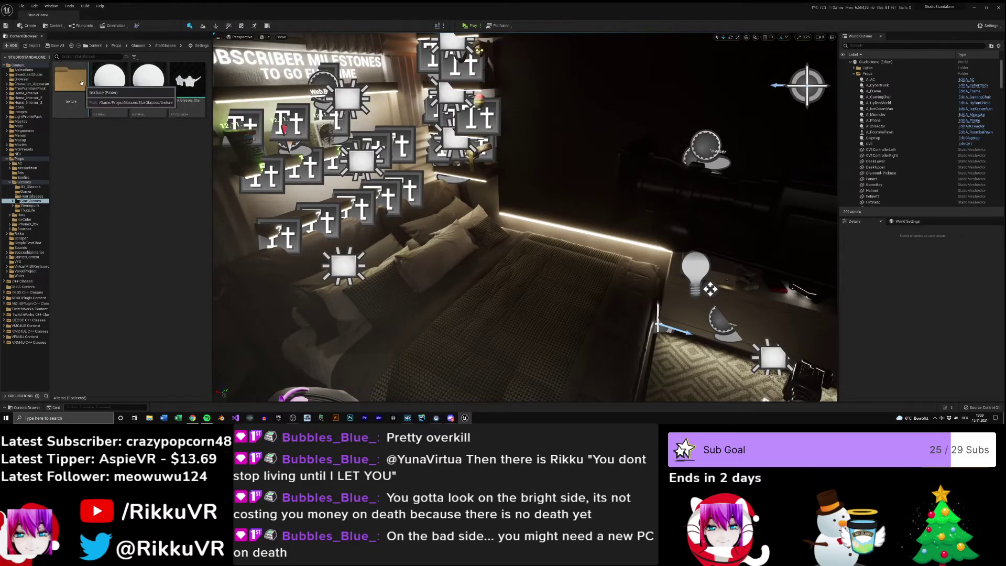
pyautogui.doubleClick(70, 79)
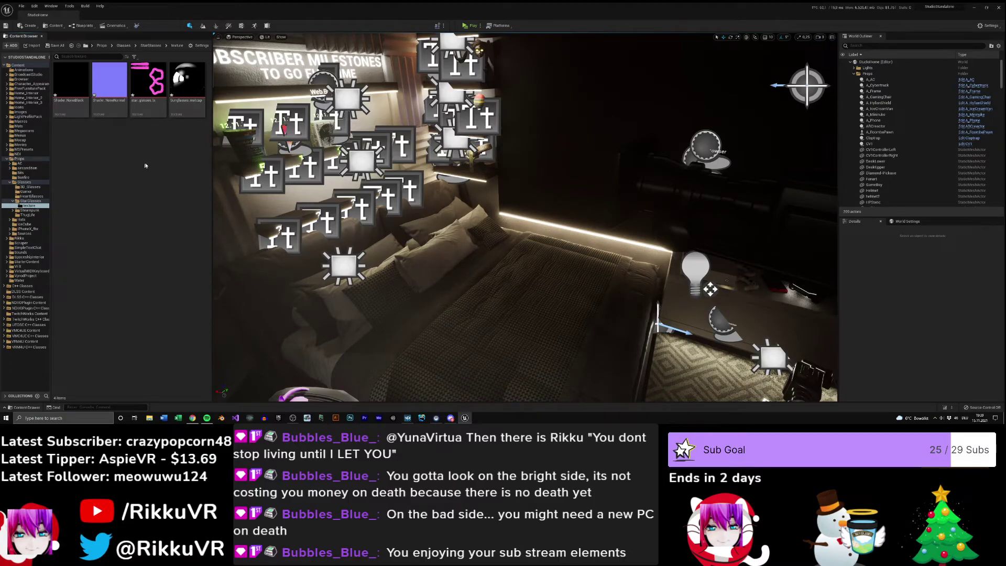
pyautogui.hotkey('alt', 'Left')
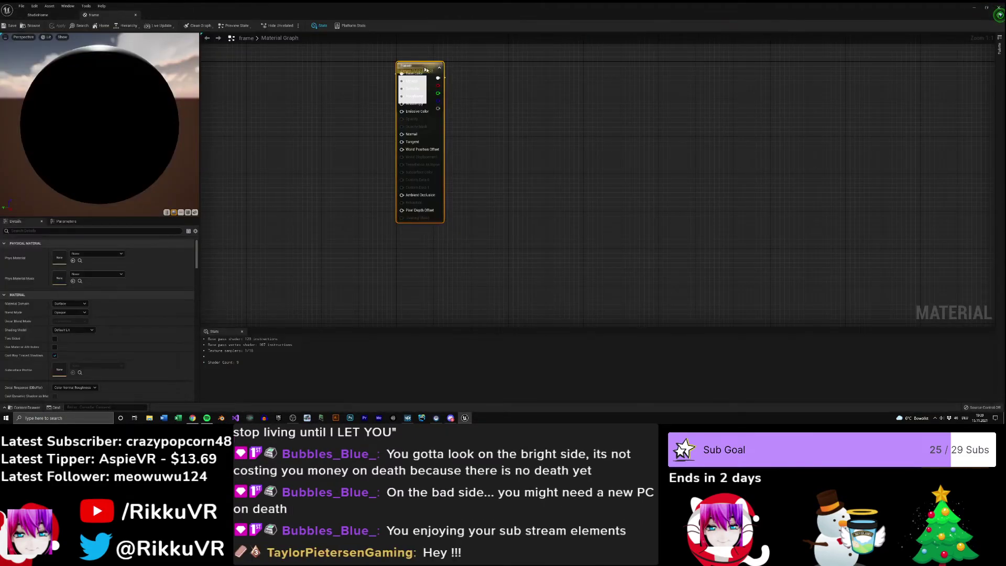
# - Delete the colour node overlapping the result node in the frame material's graph
pyautogui.click(419, 66)
pyautogui.press('Delete')
pyautogui.moveTo(422, 134); pyautogui.dragTo(409, 150, button='right')
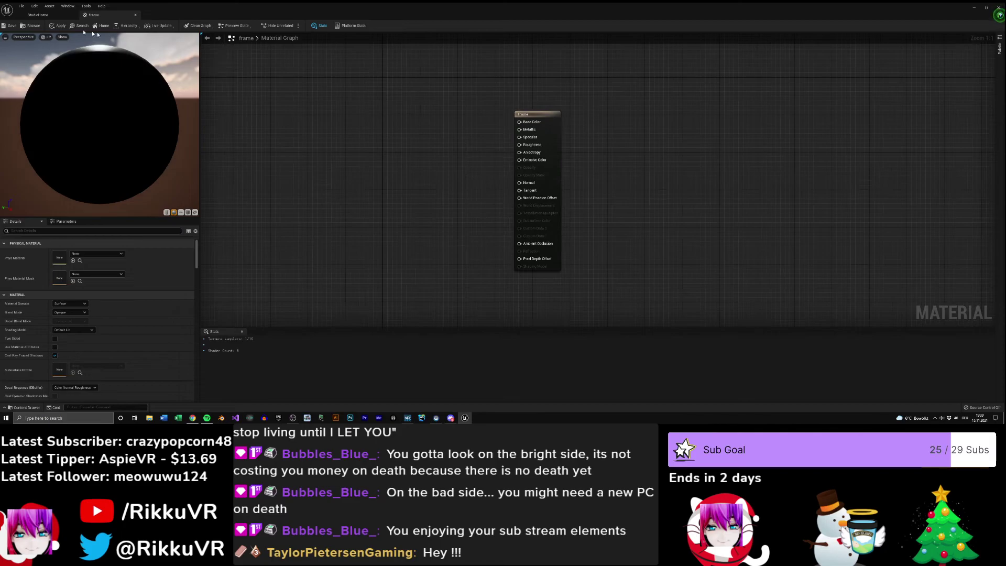
# - Add all four textures from the StarGlasses texture folder to the frame material's graph
pyautogui.click(38, 15)
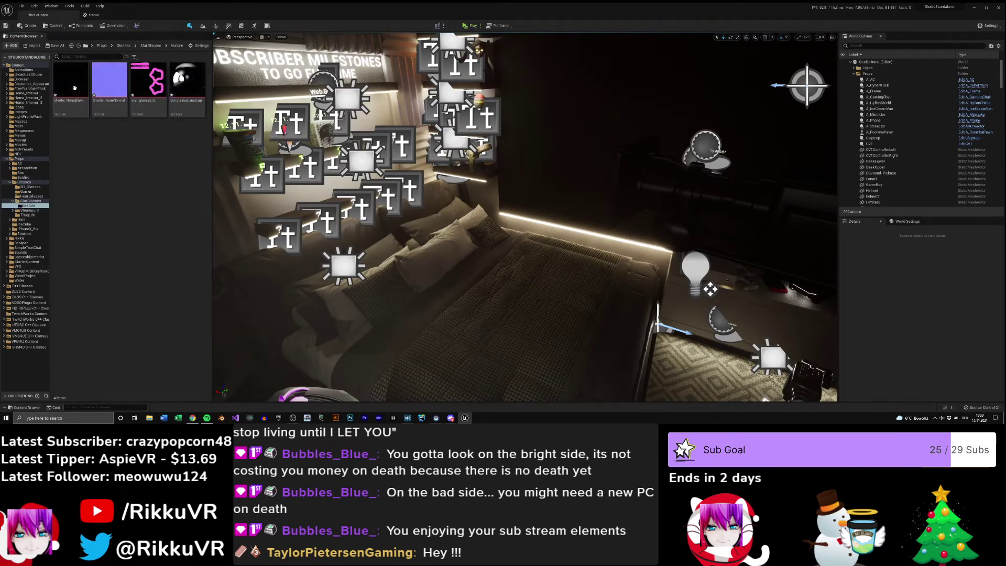
pyautogui.click(72, 85)
pyautogui.keyDown('shift'); pyautogui.click(189, 93); pyautogui.keyUp('shift')
pyautogui.moveTo(145, 79); pyautogui.dragTo(384, 130)
# - Spread out the texture nodes and connect the star_glasses_tx RGB output to the Base Color and Emissive Color inputs
pyautogui.moveTo(535, 114); pyautogui.dragTo(558, 120)
pyautogui.moveTo(445, 159); pyautogui.dragTo(428, 245)
pyautogui.moveTo(443, 152); pyautogui.dragTo(543, 127)
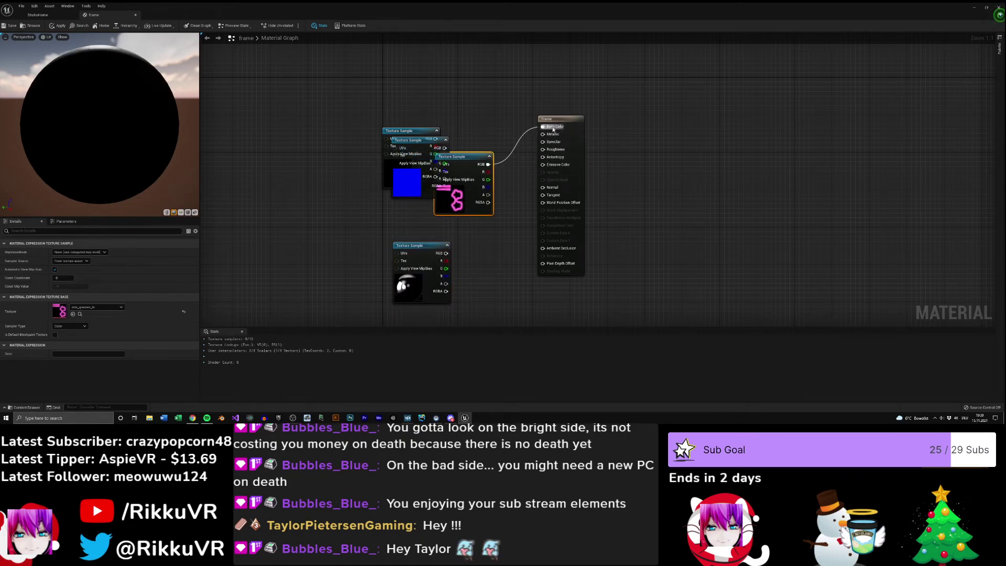
pyautogui.moveTo(488, 164); pyautogui.dragTo(502, 139)
# - Delete the unused Shader_NoneNormal, Shader_NoneBlack and Sunglasses_matcap texture samples from the frame material's graph
pyautogui.moveTo(427, 144); pyautogui.dragTo(323, 150)
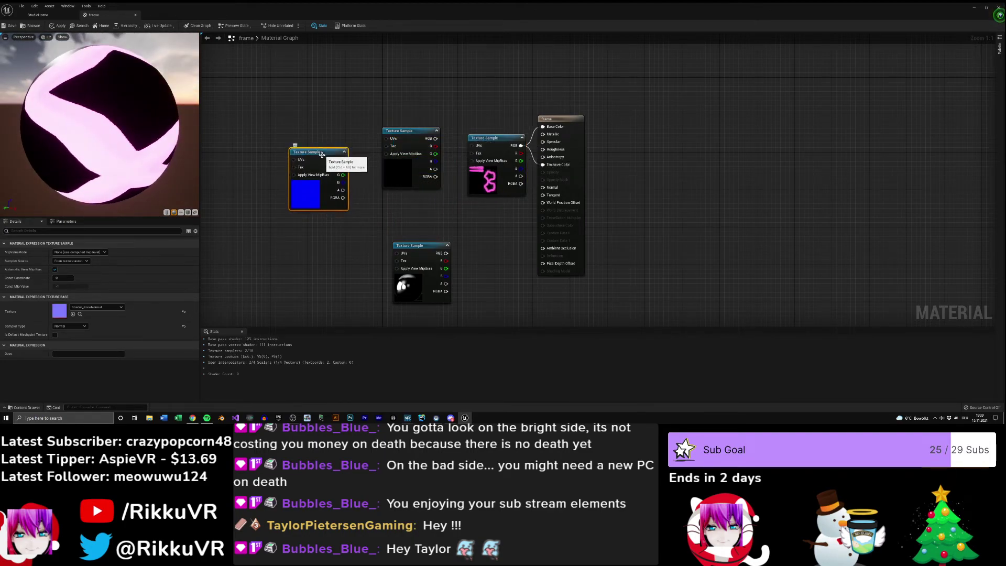
pyautogui.press('Delete')
pyautogui.click(413, 132)
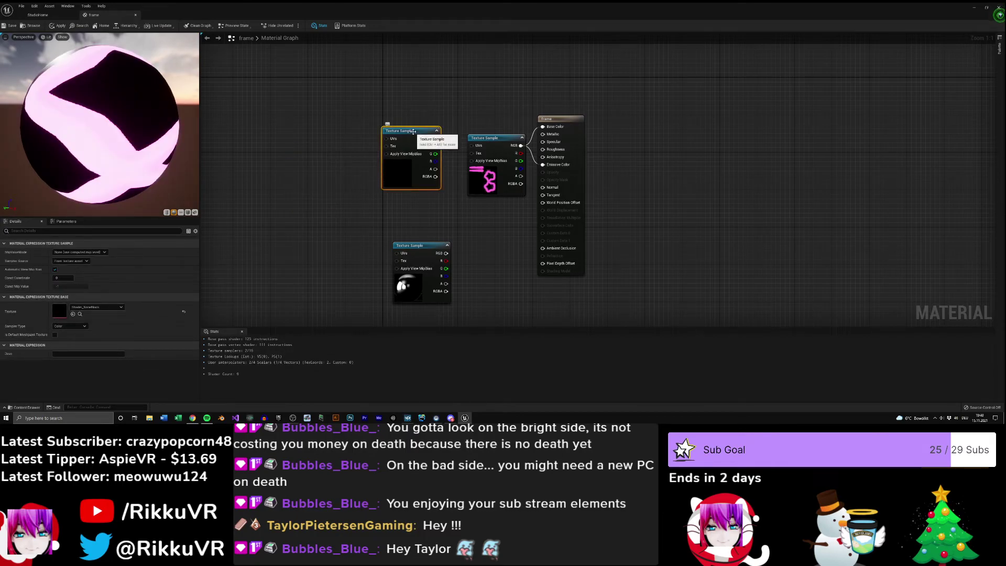
pyautogui.press('Delete')
pyautogui.click(417, 245)
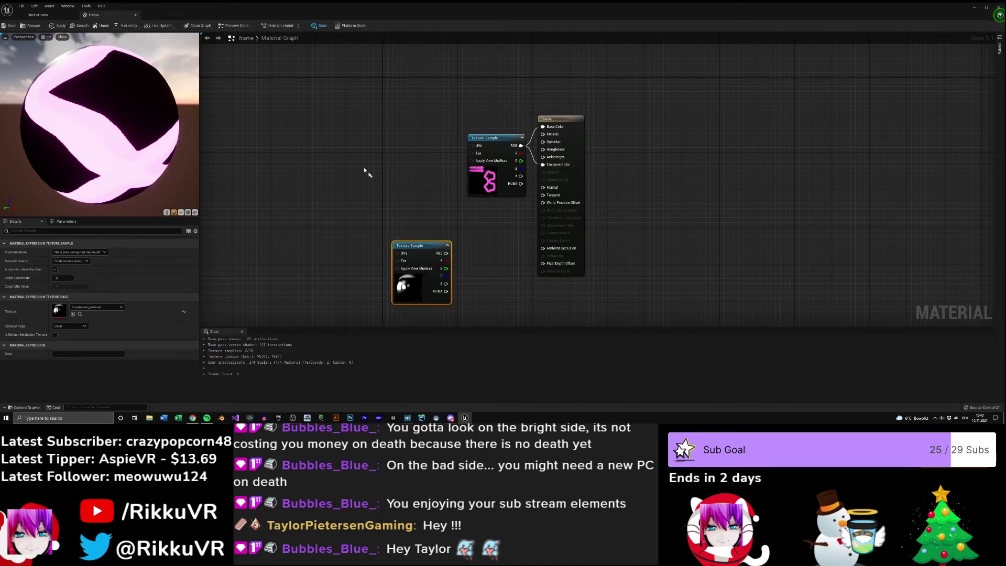
pyautogui.press('Delete')
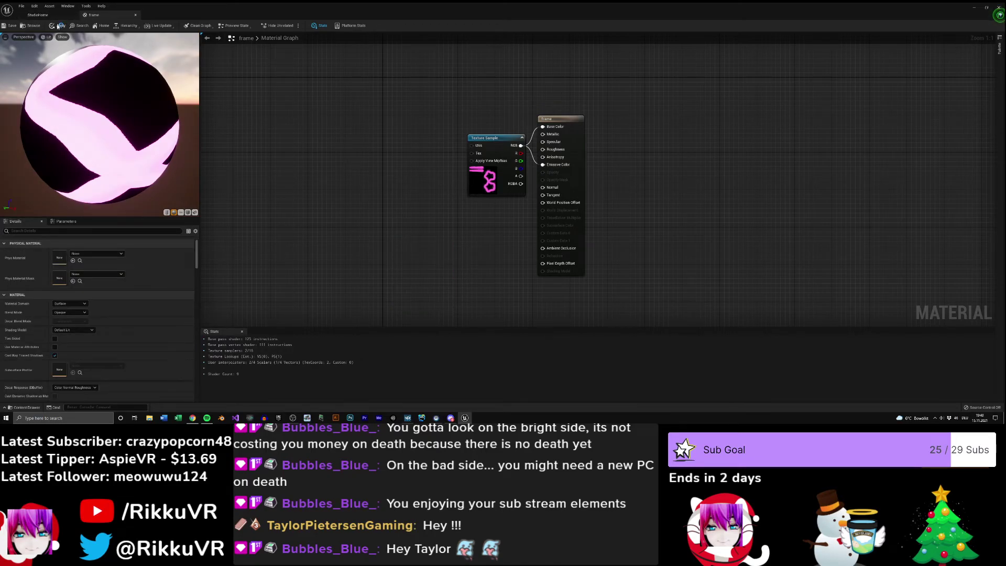
# - Apply and save the frame material, and go back to the StarGlasses folder in the StudioHome level's content browser
pyautogui.click(12, 26)
pyautogui.click(10, 26)
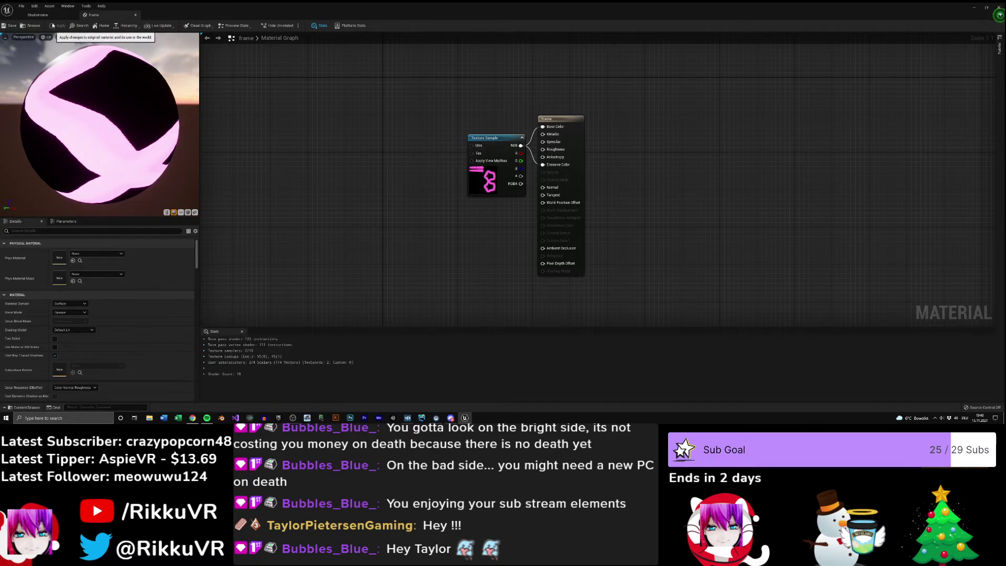
pyautogui.click(44, 19)
pyautogui.click(94, 54)
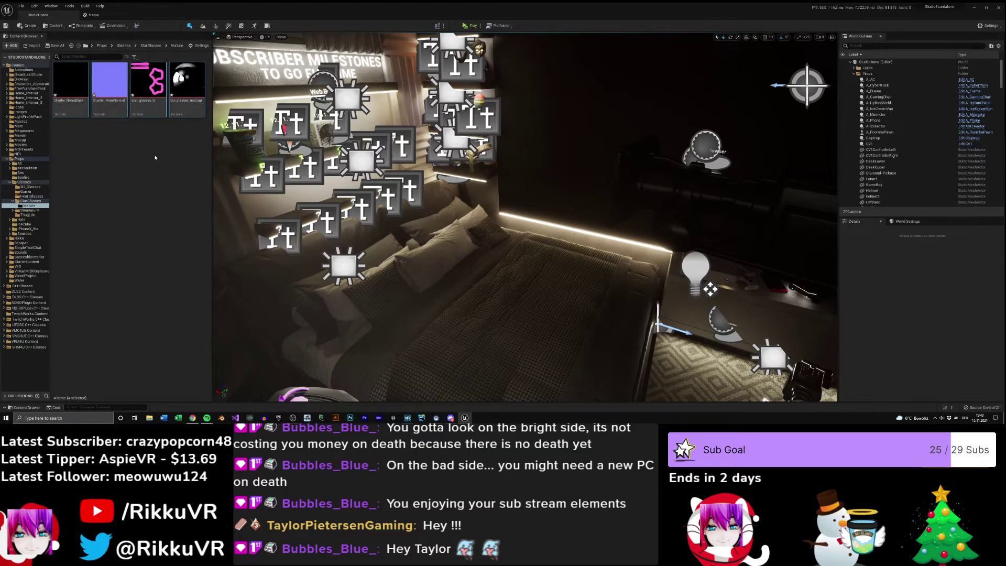
pyautogui.click(151, 45)
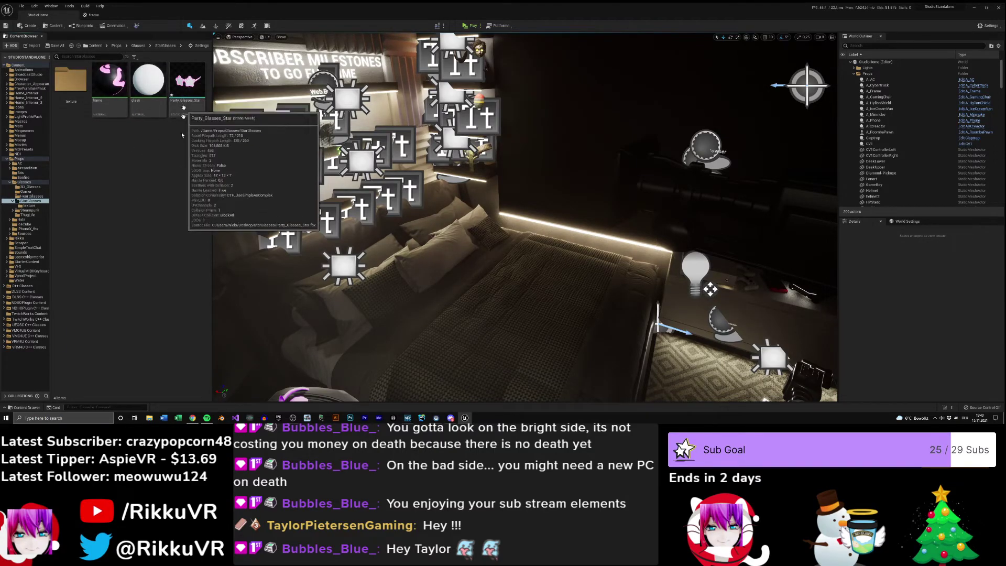
# - Open the StarGlasses glass material to examine its graph, close it and return to the StudioHome level
pyautogui.doubleClick(145, 81)
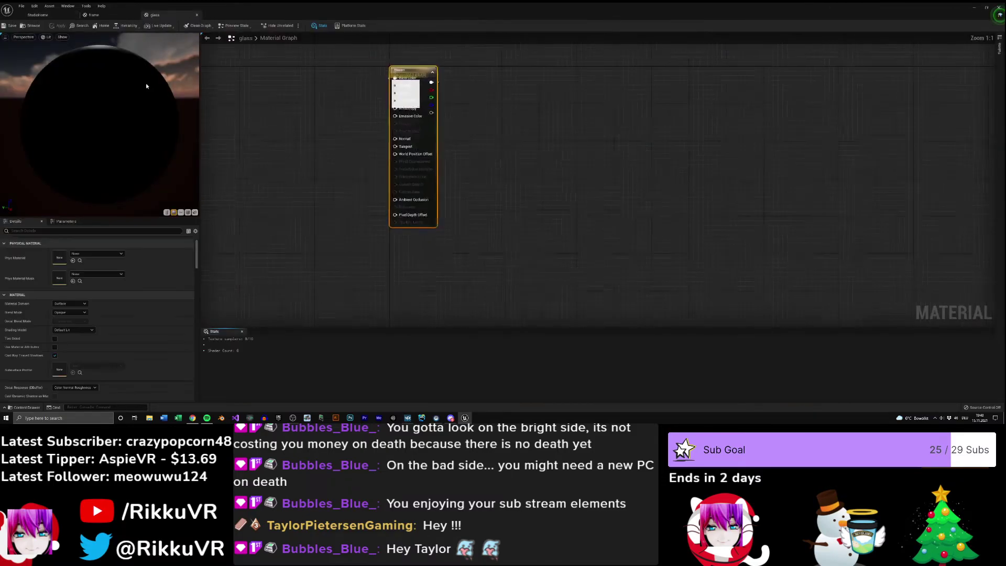
pyautogui.click(197, 15)
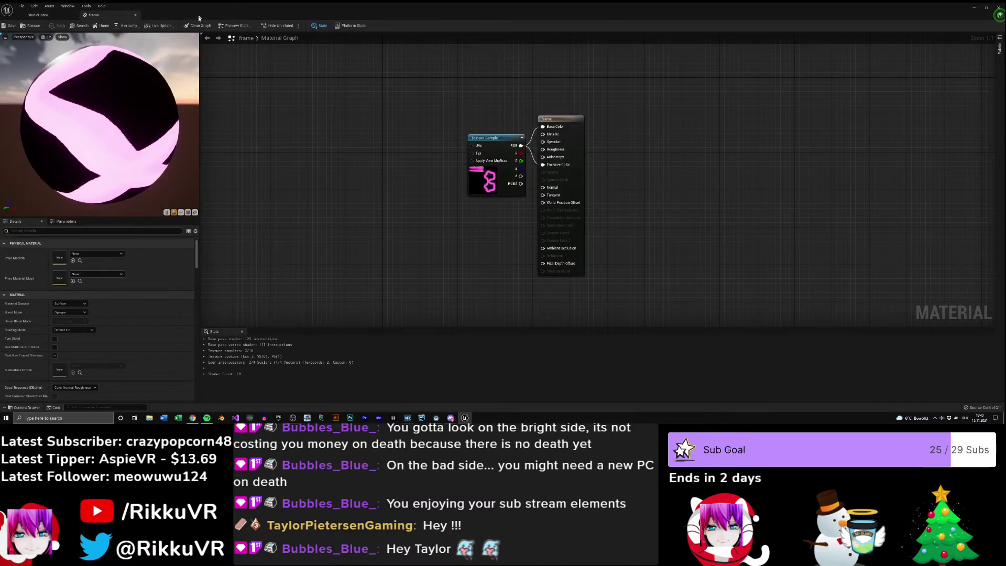
pyautogui.click(37, 15)
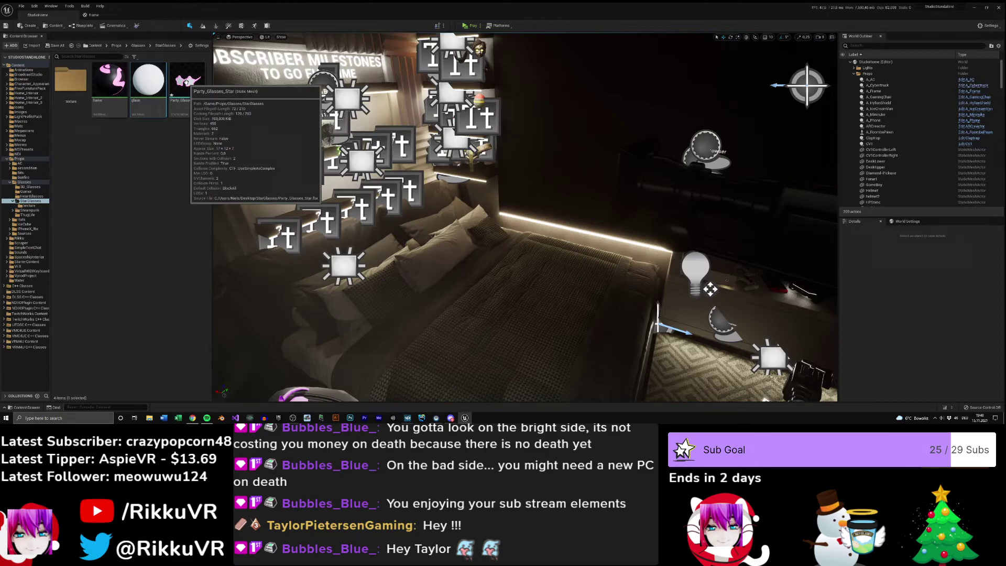
# - Open the Party_Glasses_Star mesh and assign the dark Glass material to its second material slot
pyautogui.doubleClick(199, 92)
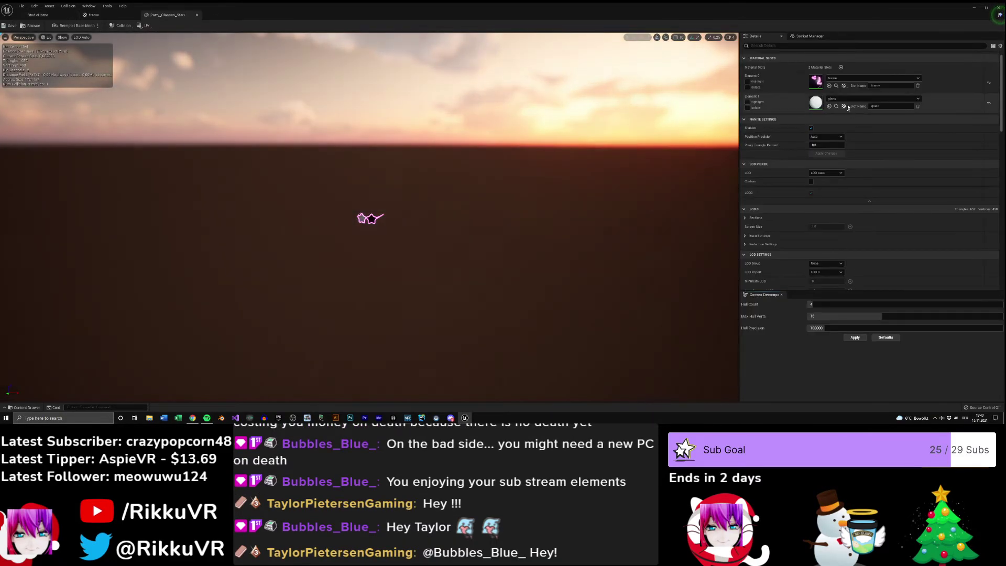
pyautogui.click(859, 99)
pyautogui.write('glass')
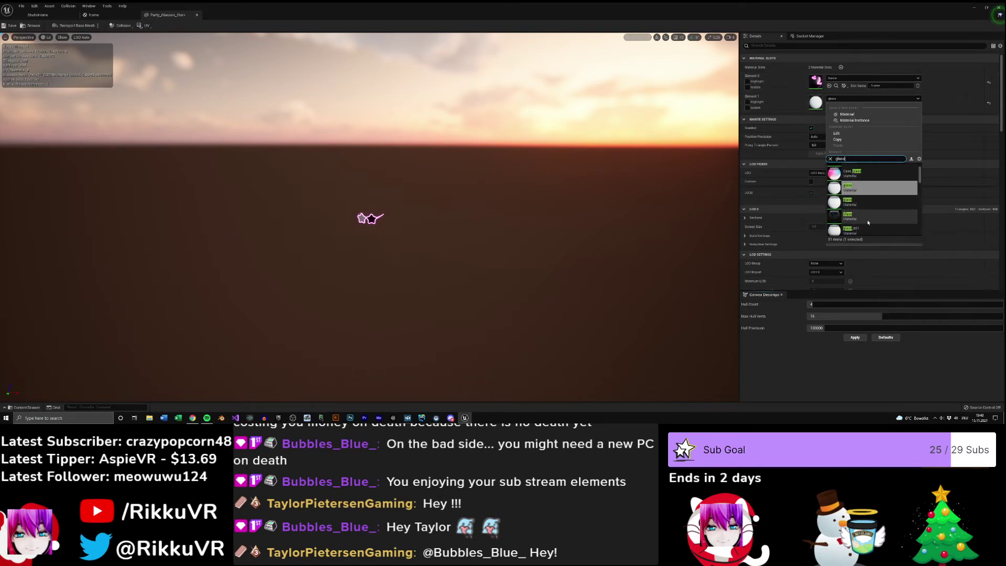
pyautogui.click(889, 220)
pyautogui.moveTo(489, 228); pyautogui.dragTo(473, 265)
pyautogui.moveTo(473, 265); pyautogui.dragTo(465, 245, button='right')
pyautogui.press('w')
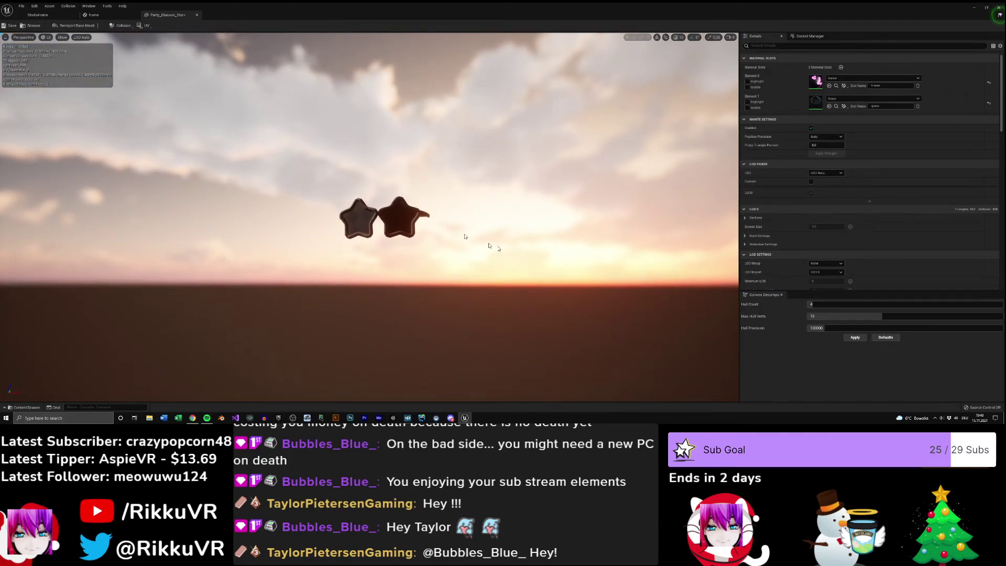
# - Go back to the StudioHome level and save all modified assets, including the Party_Glasses_Star mesh
pyautogui.click(97, 14)
pyautogui.click(53, 16)
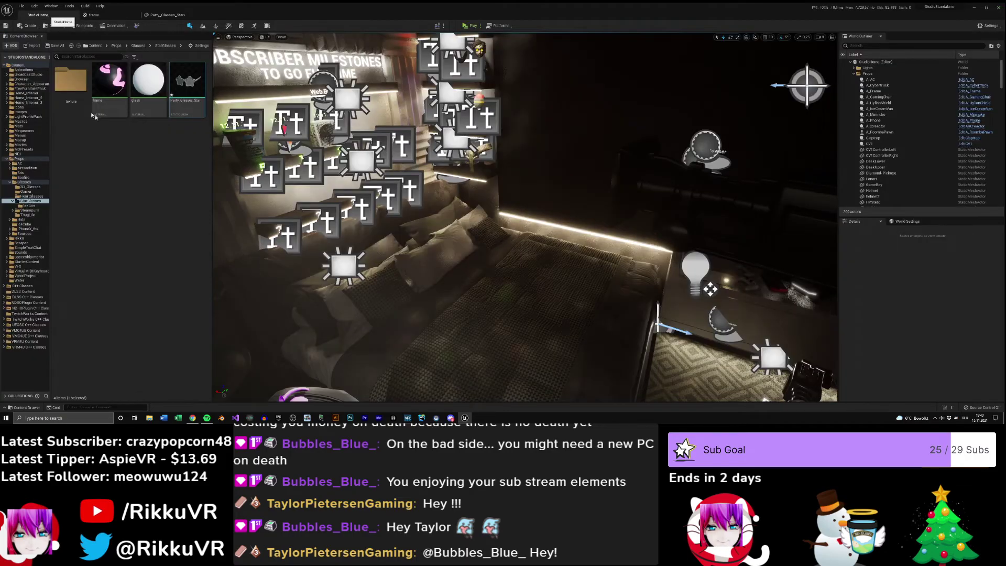
pyautogui.rightClick(182, 98)
pyautogui.moveTo(221, 106)
pyautogui.click(289, 108)
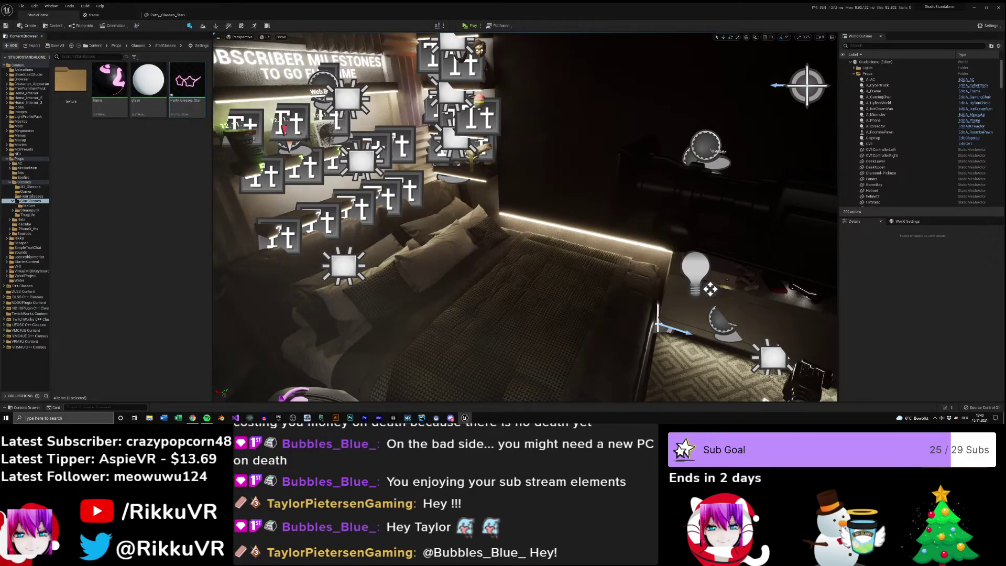
pyautogui.click(55, 46)
pyautogui.click(537, 274)
# - Return to the Party_Glasses_Star mesh, check its lenses up close and swap the second slot's material for another dark glass material
pyautogui.click(166, 16)
pyautogui.moveTo(335, 183); pyautogui.dragTo(301, 196, button='right')
pyautogui.press('d')
pyautogui.scroll(3, 301, 196)
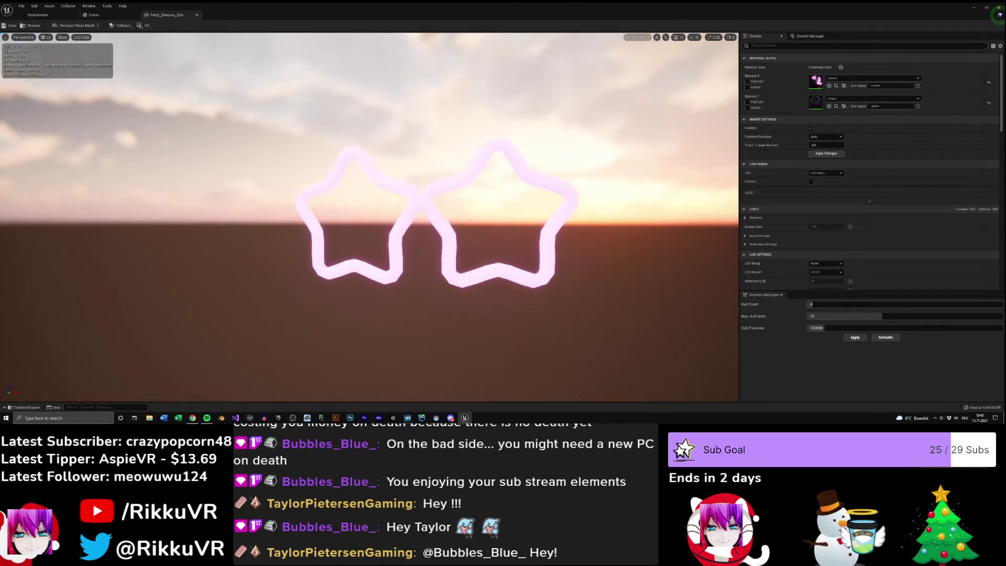
pyautogui.click(869, 99)
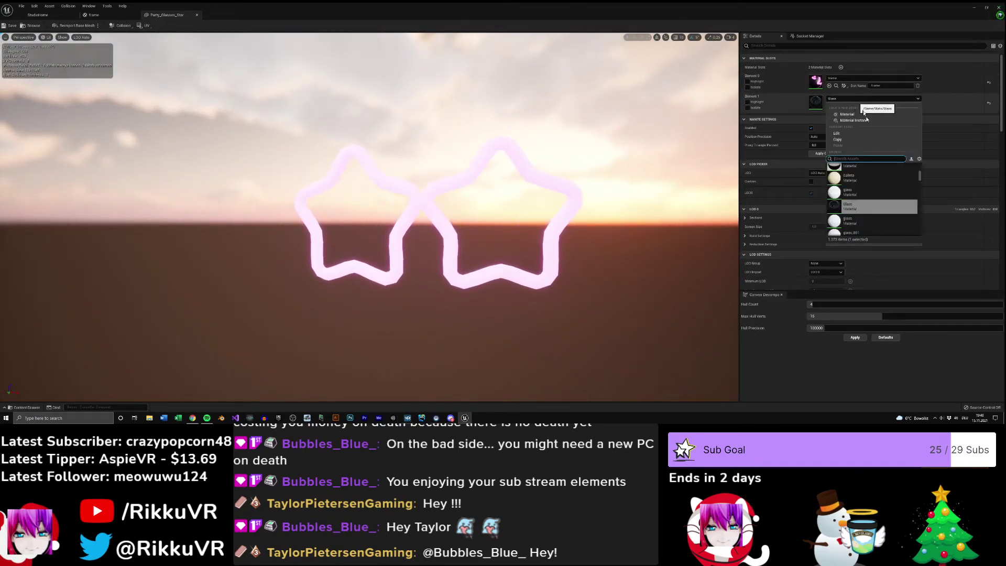
pyautogui.scroll(-3, 873, 193)
pyautogui.click(861, 195)
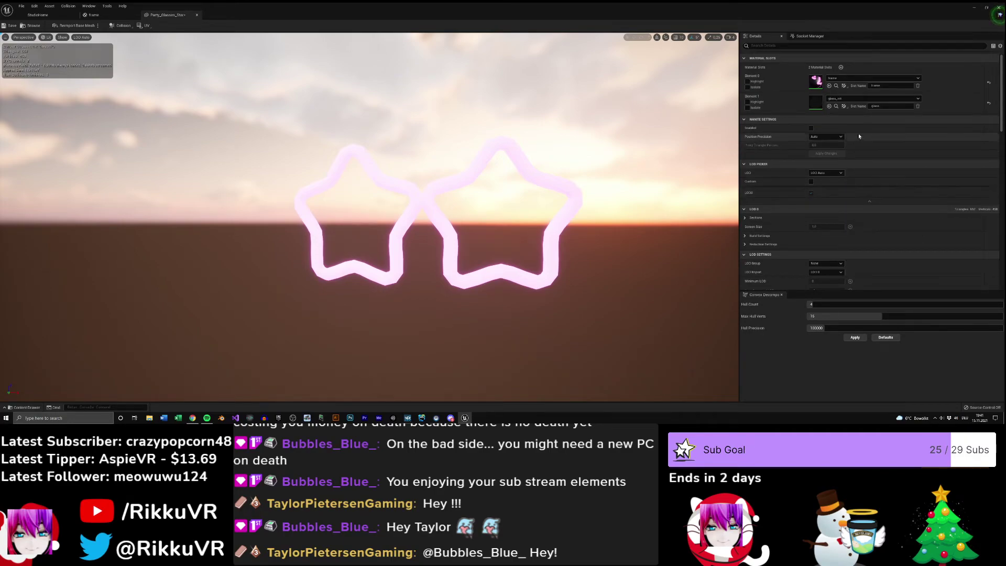
# - Look through the available materials for the second slot of the star glasses and close the list without picking one
pyautogui.click(864, 98)
pyautogui.scroll(-5, 868, 181)
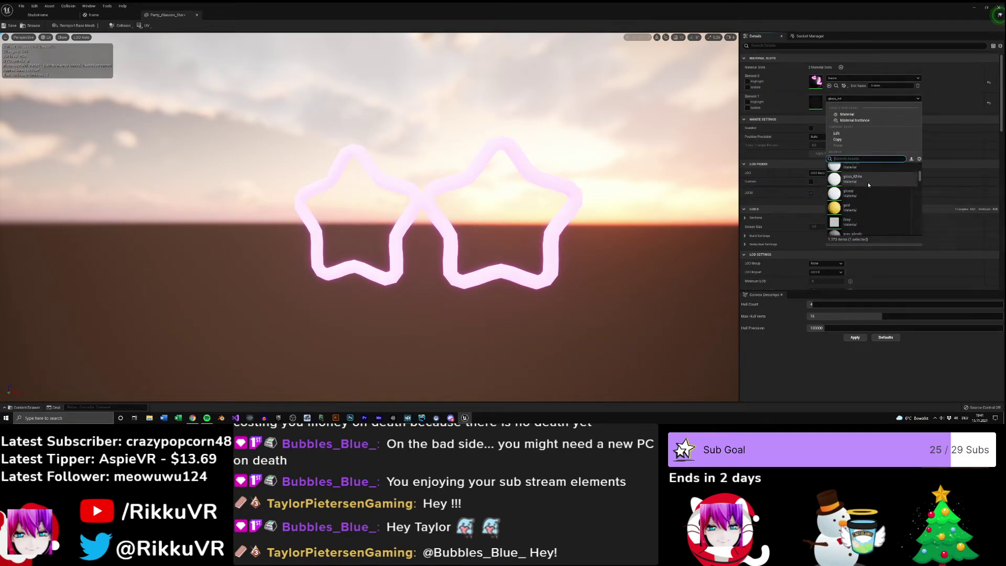
pyautogui.scroll(-6, 867, 182)
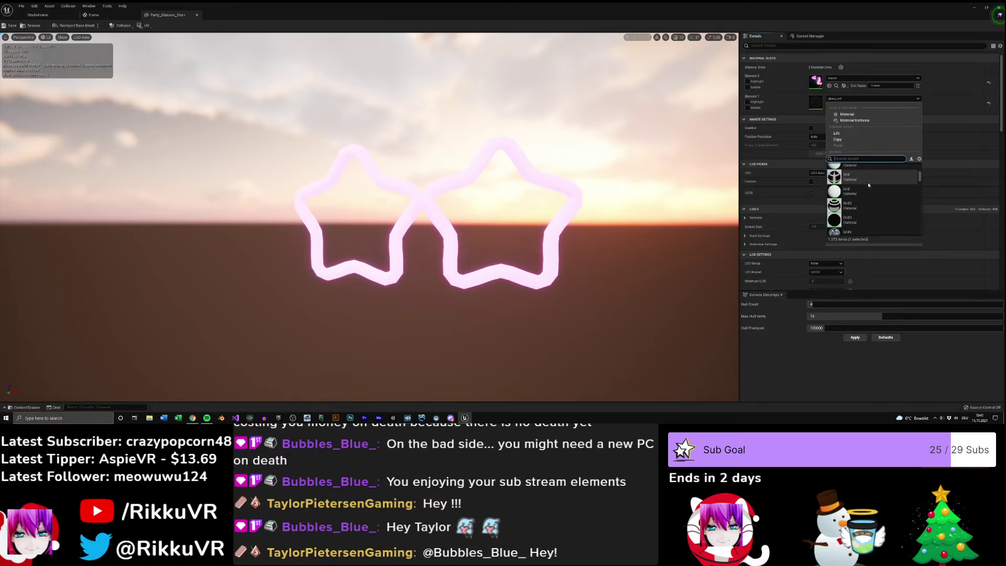
pyautogui.scroll(10, 867, 181)
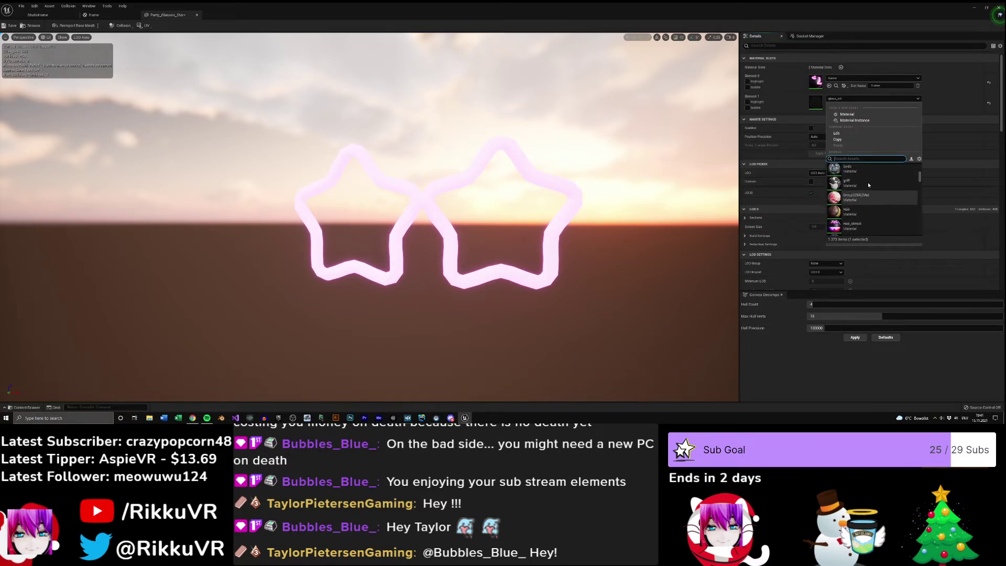
pyautogui.scroll(5, 876, 194)
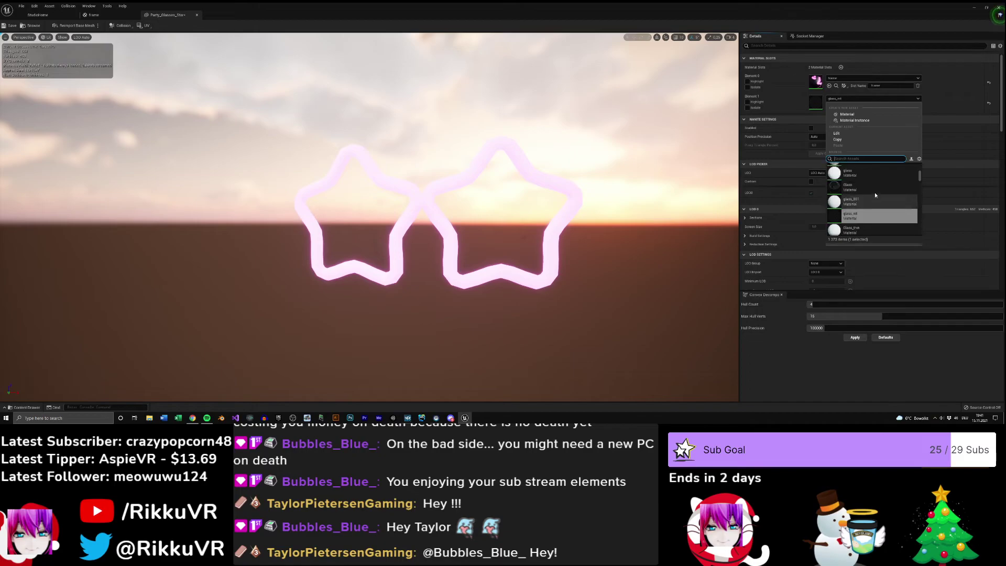
pyautogui.scroll(2, 875, 195)
pyautogui.click(828, 362)
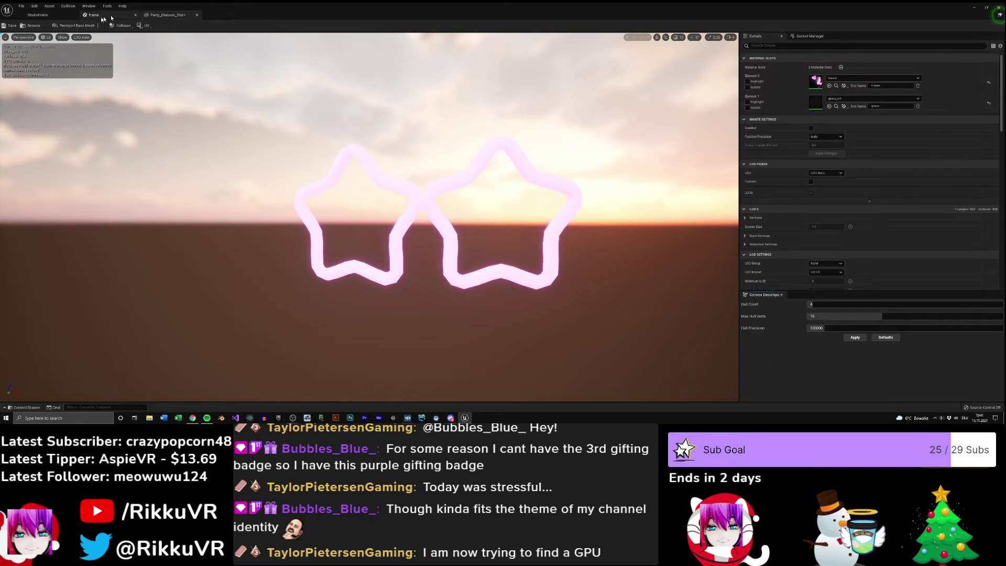
# - Close the Party_Glasses_Star mesh editor and return to the avatar in the StudioHome level
pyautogui.click(198, 17)
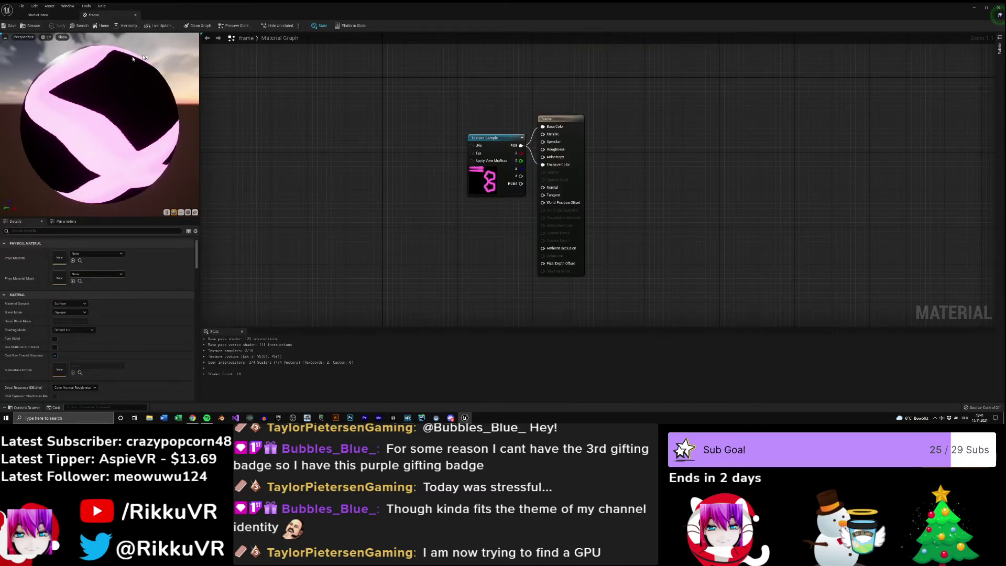
pyautogui.click(37, 15)
pyautogui.moveTo(524, 220); pyautogui.dragTo(468, 223, button='right')
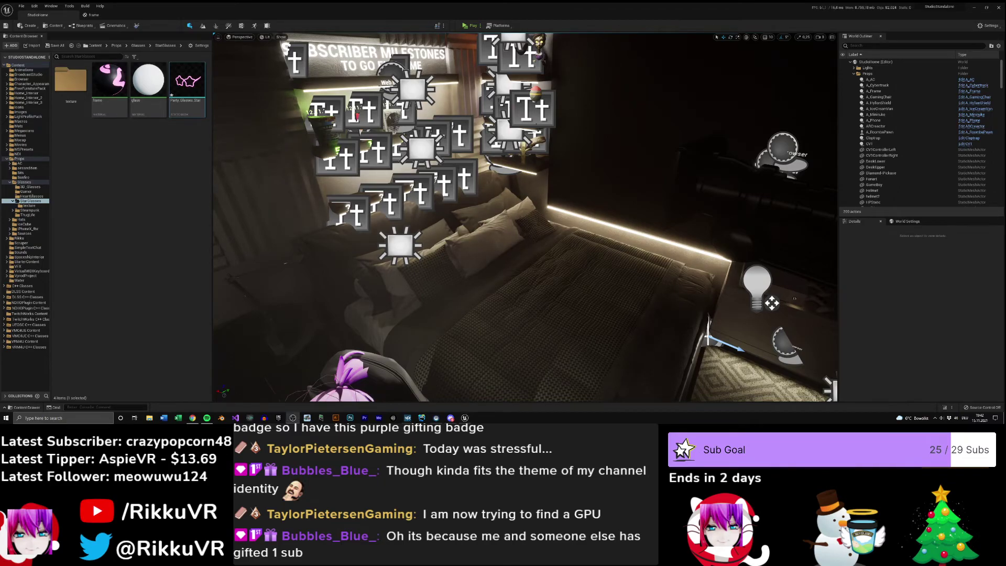
pyautogui.moveTo(367, 209); pyautogui.dragTo(435, 216, button='right')
# - Check the RikkuSweaterPhysics subfolder of the Rikku folder, then open the subfolder that holds the C_Rikku blueprint
pyautogui.click(65, 152)
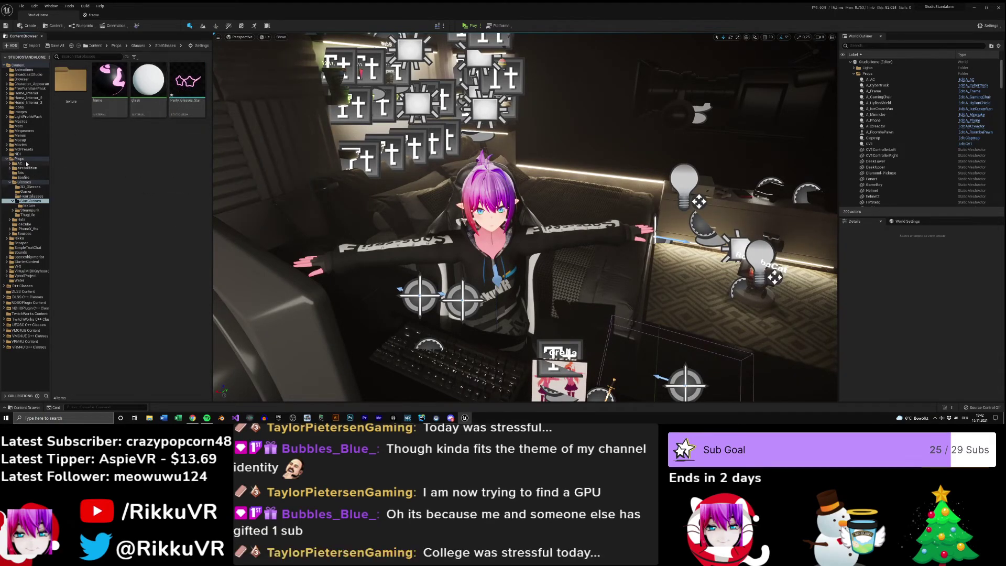
pyautogui.click(21, 238)
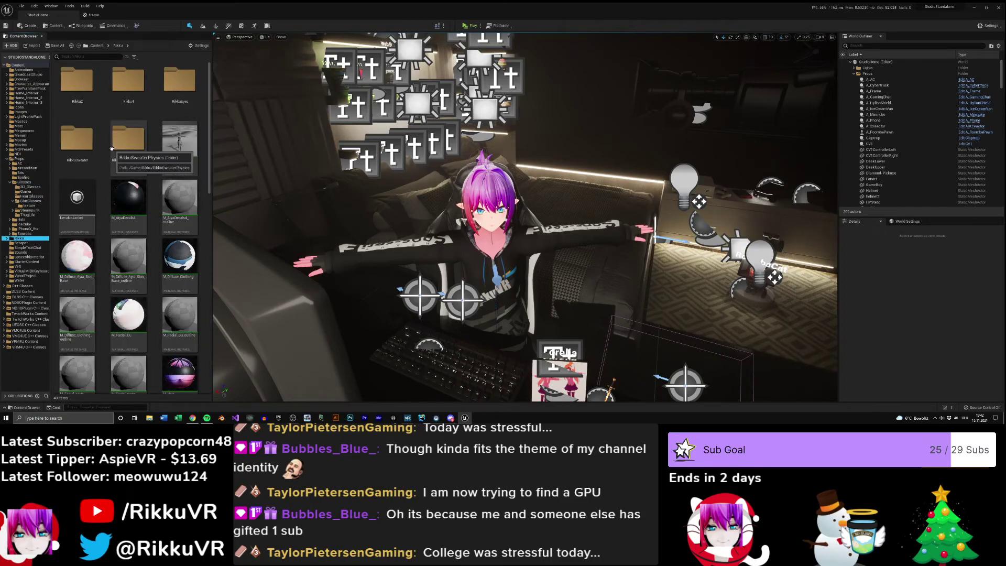
pyautogui.doubleClick(128, 139)
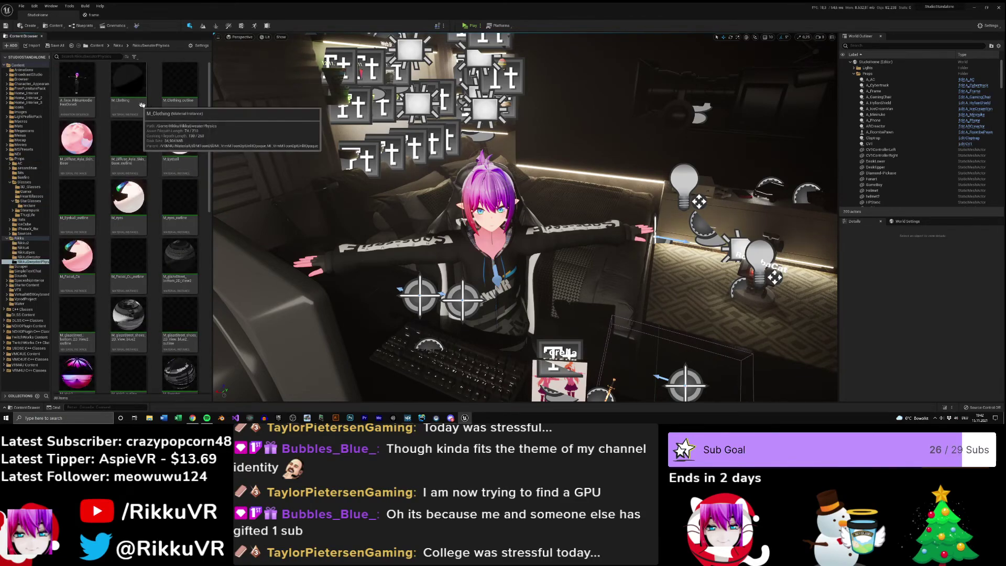
pyautogui.hotkey('alt', 'Left')
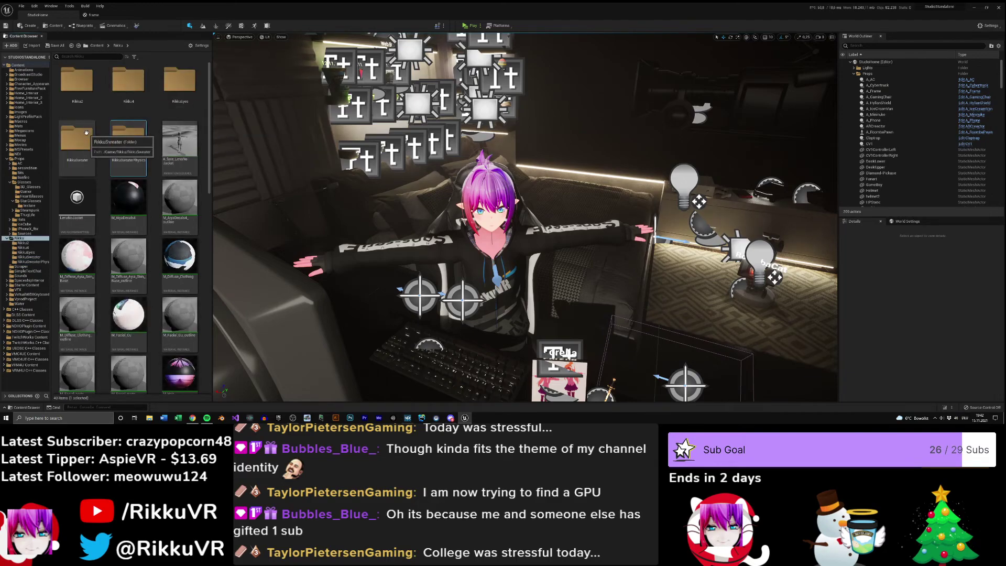
pyautogui.doubleClick(178, 97)
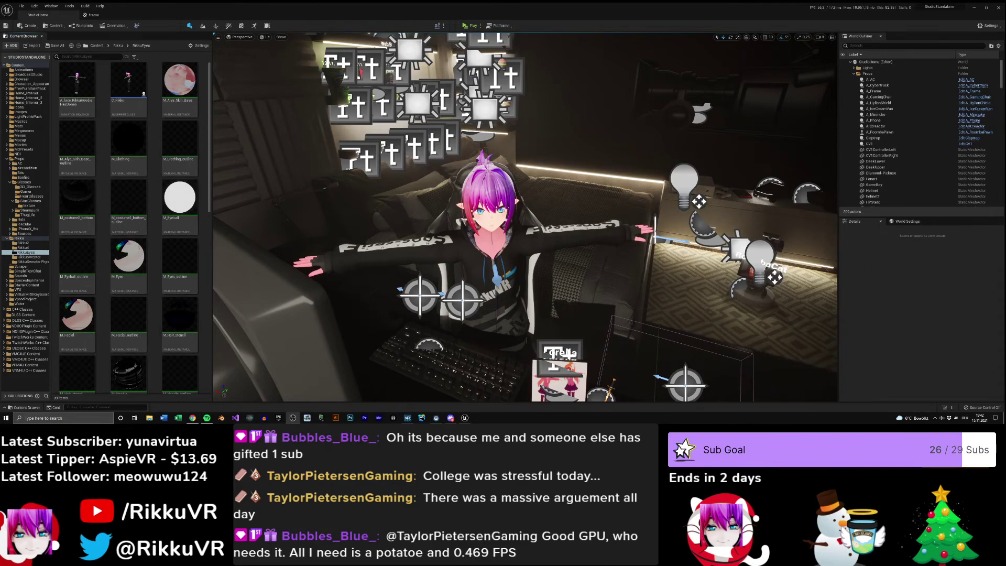
pyautogui.press('w')
pyautogui.moveTo(524, 217); pyautogui.dragTo(435, 186, button='right')
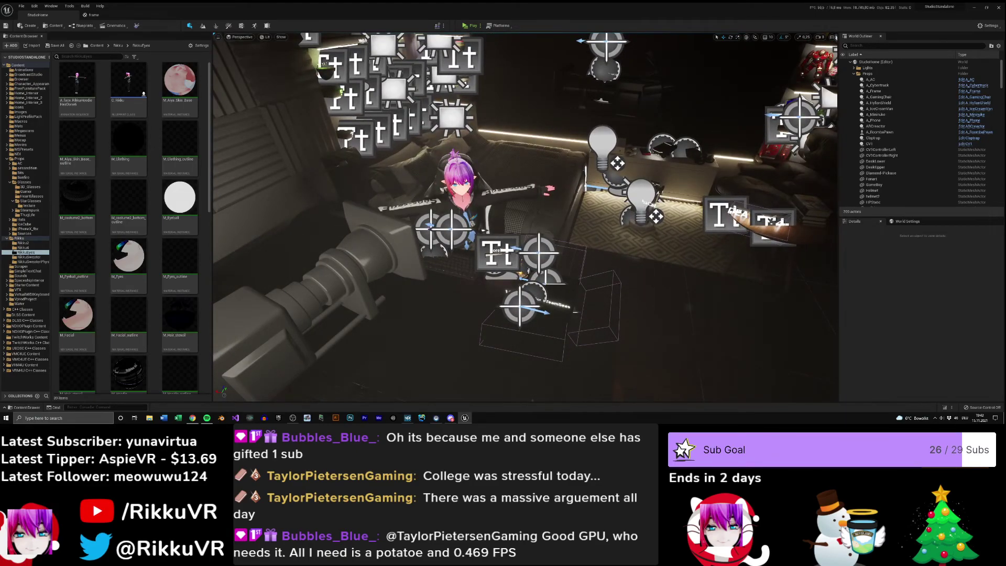
pyautogui.moveTo(435, 186); pyautogui.dragTo(424, 191, button='right')
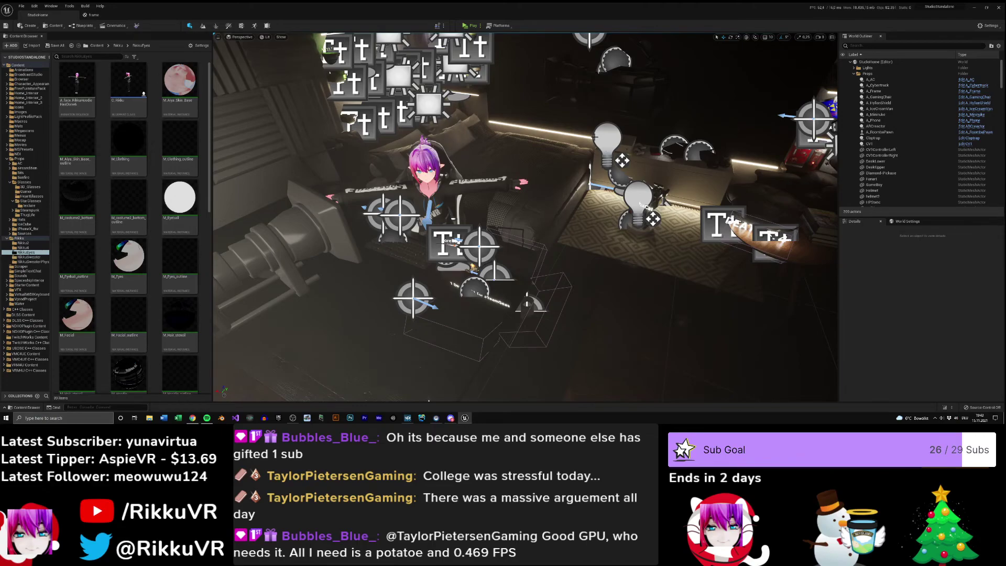
pyautogui.moveTo(594, 138); pyautogui.dragTo(585, 138, button='right')
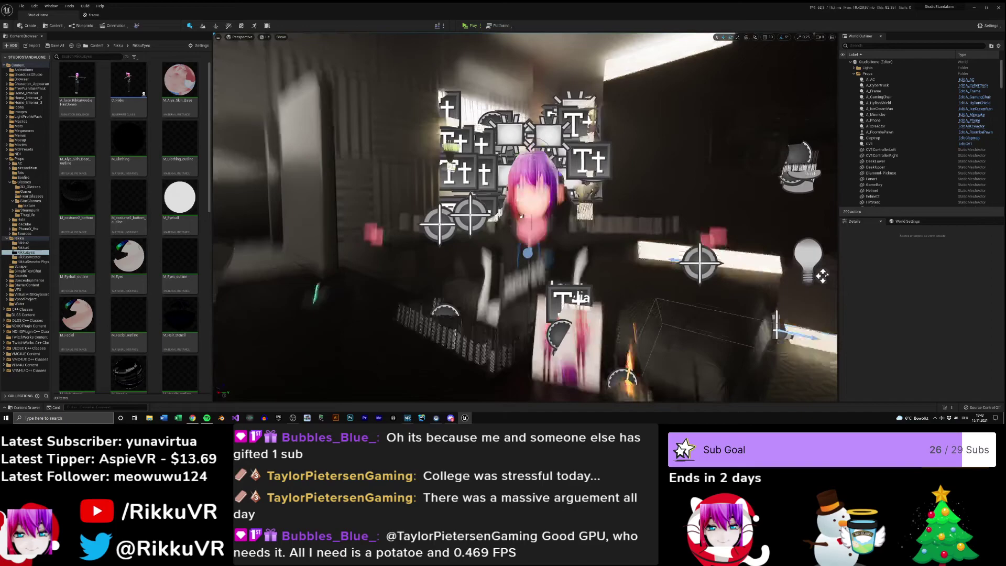
# - Open the C_Rikku blueprint and examine the glasses and hat comment groups in its Event Graph
pyautogui.doubleClick(128, 81)
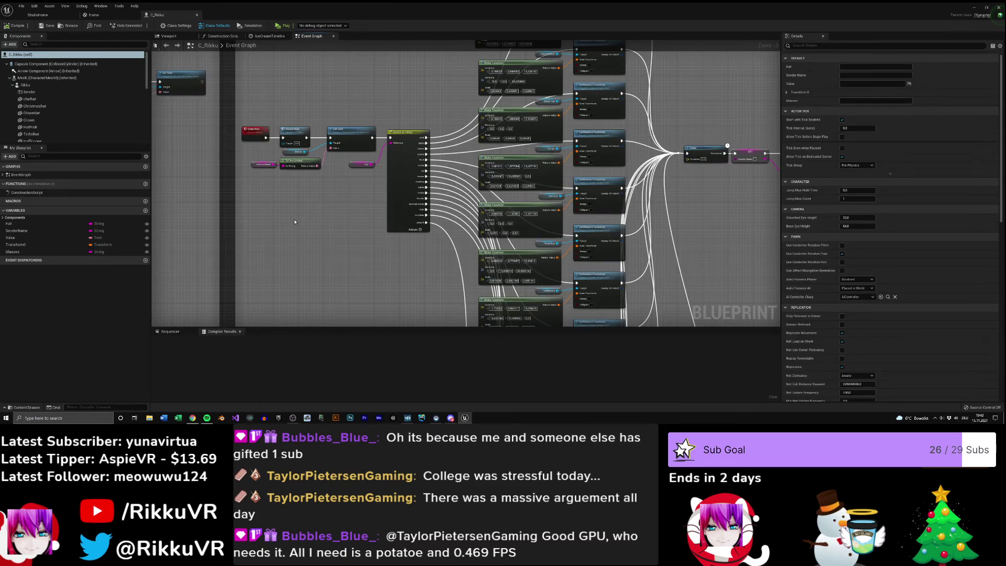
pyautogui.moveTo(204, 147); pyautogui.dragTo(571, 206, button='right')
pyautogui.scroll(-1, 428, 233)
pyautogui.scroll(-3, 428, 233)
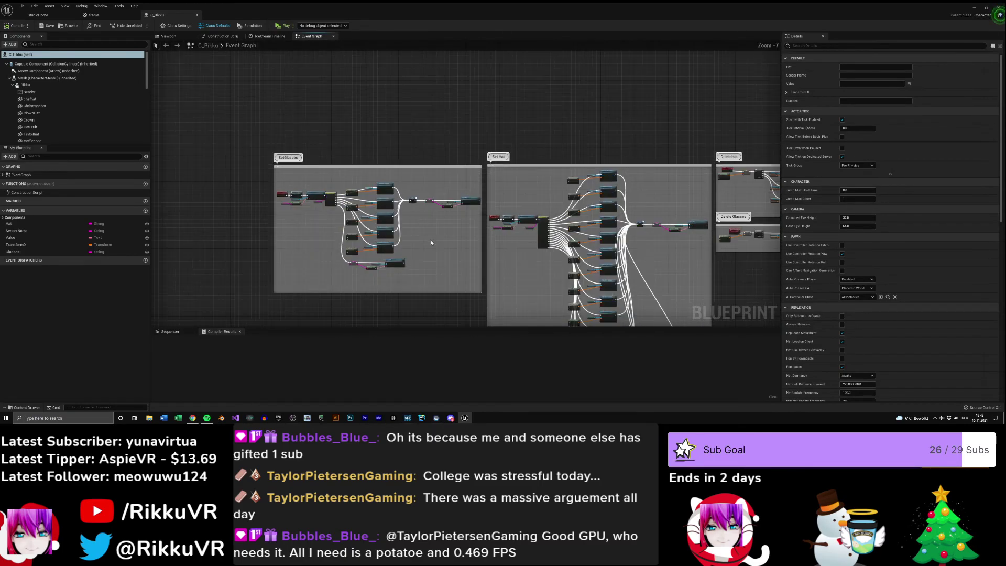
pyautogui.moveTo(422, 247); pyautogui.dragTo(540, 215, button='right')
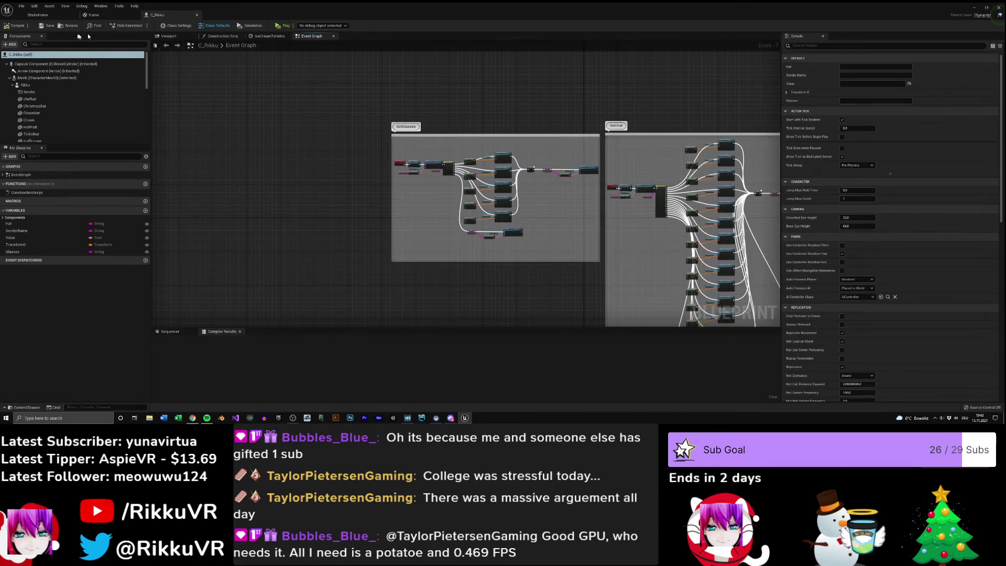
# - Inspect the avatar's head and face in the C_Rikku blueprint's 3D preview and return to the StudioHome level
pyautogui.click(169, 36)
pyautogui.press('f')
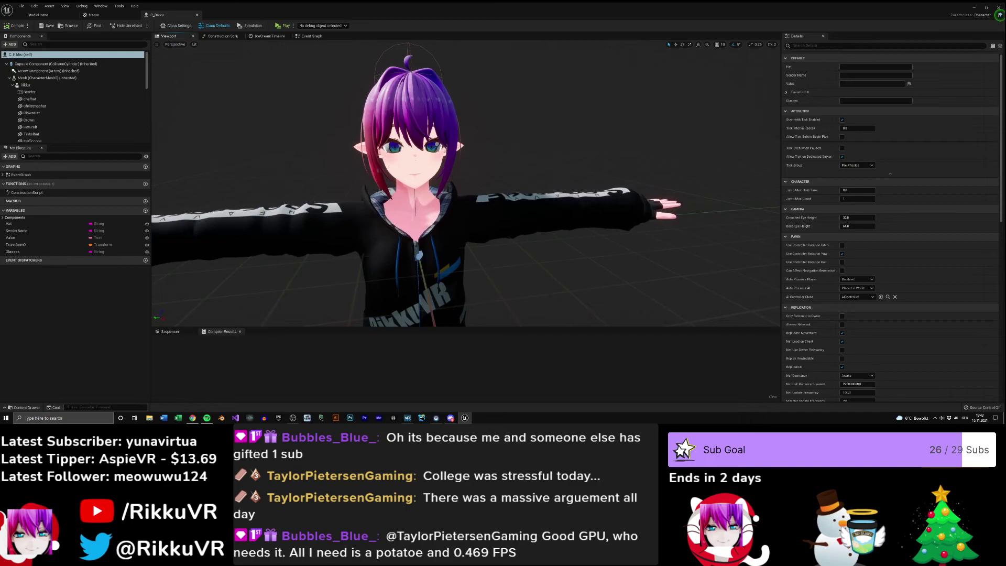
pyautogui.moveTo(466, 183); pyautogui.dragTo(454, 188, button='right')
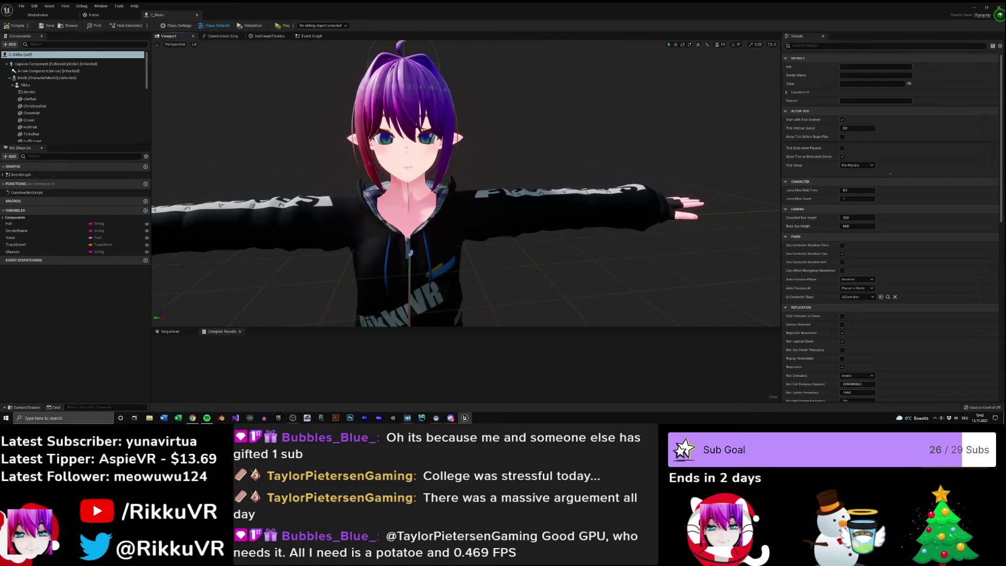
pyautogui.moveTo(455, 187); pyautogui.dragTo(153, 59, button='right')
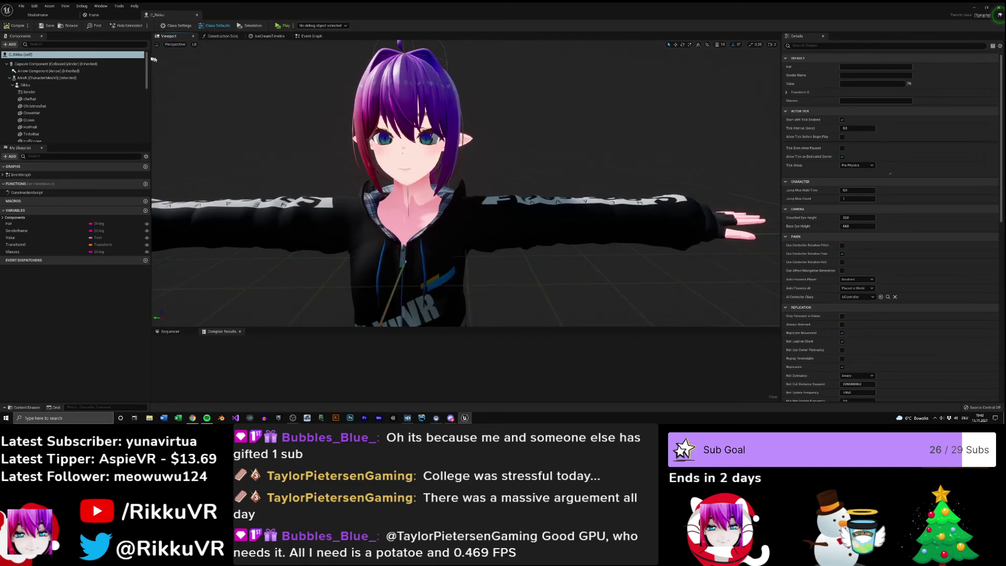
pyautogui.click(40, 15)
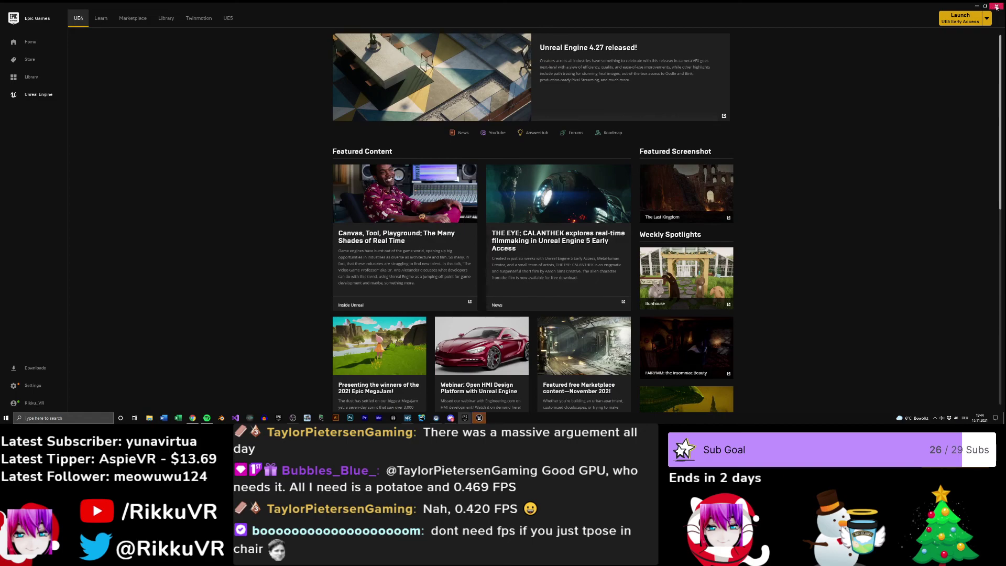
# - Close the Epic Games Launcher, switch to the pop-out stream chat window and close it too
pyautogui.click(997, 6)
pyautogui.click(535, 286)
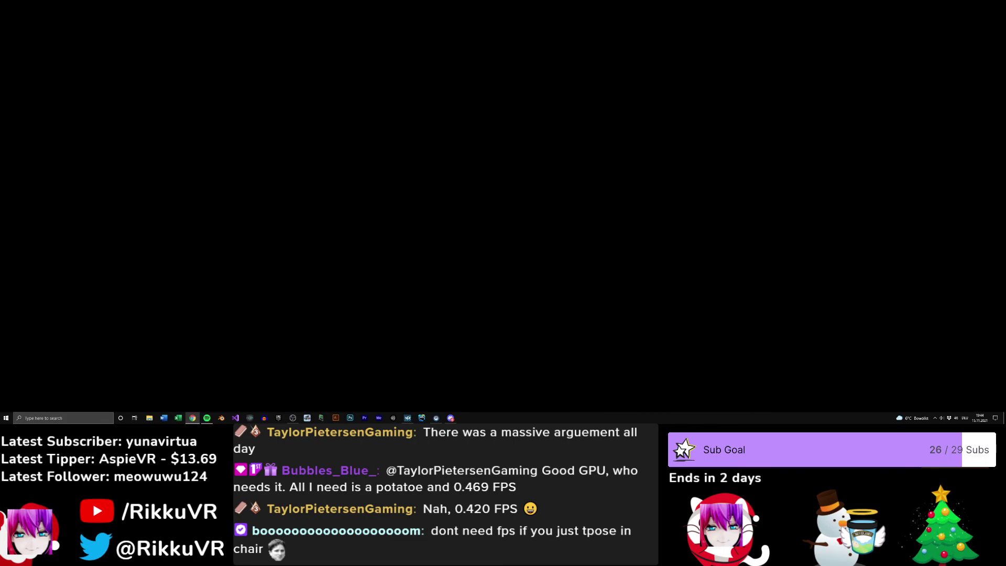
pyautogui.hotkey('alt', 'Tab')
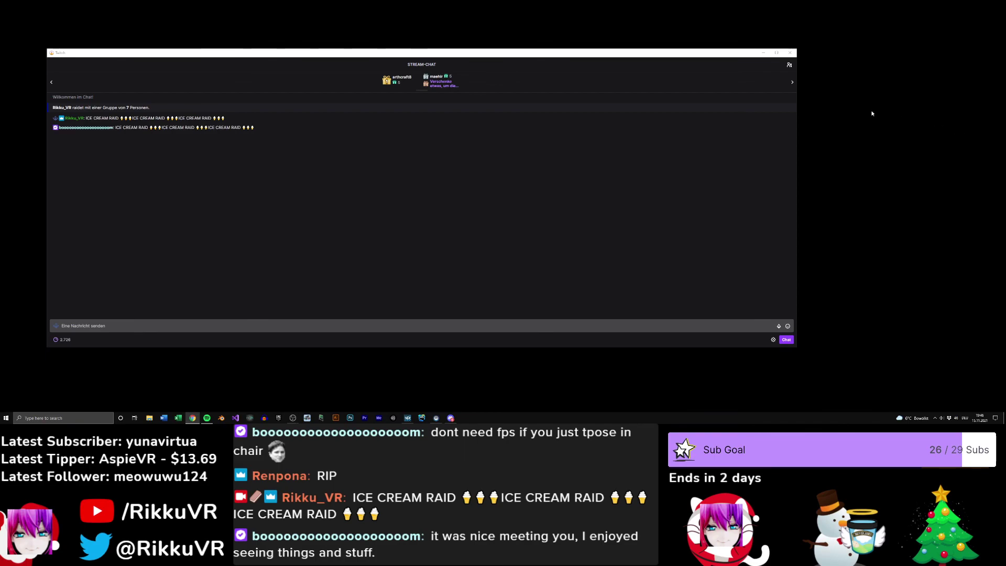
pyautogui.click(788, 52)
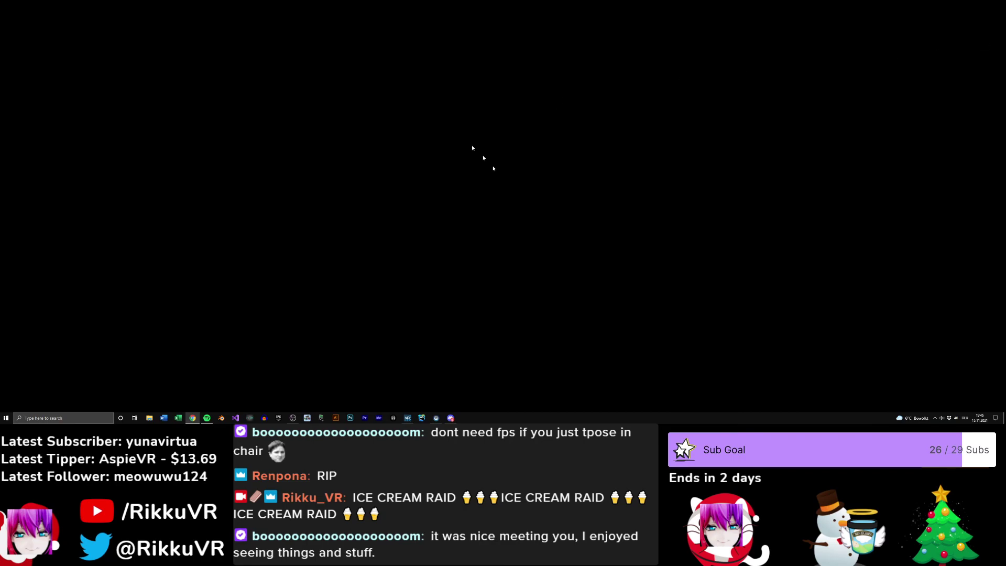
pyautogui.hotkey('alt', 'Tab')
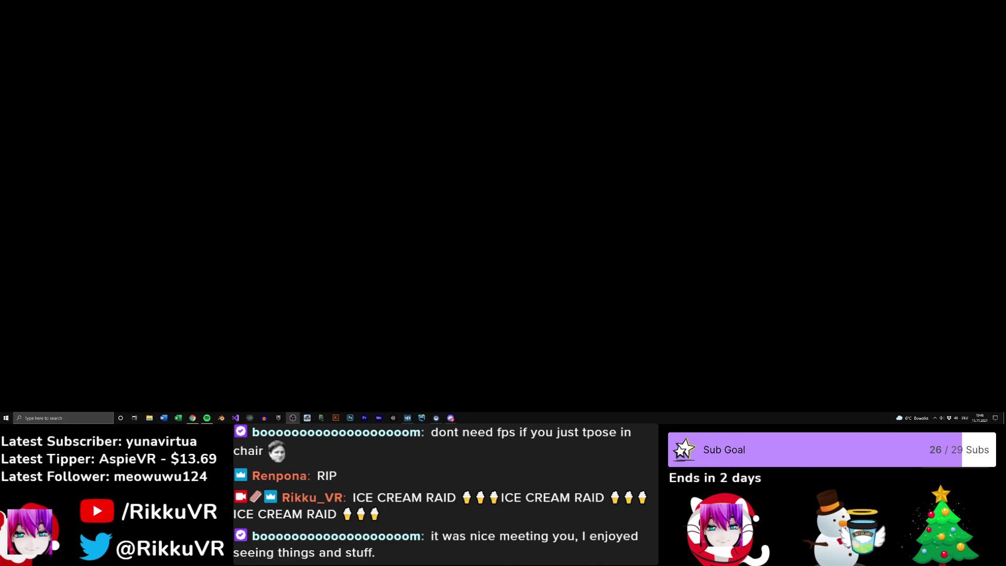